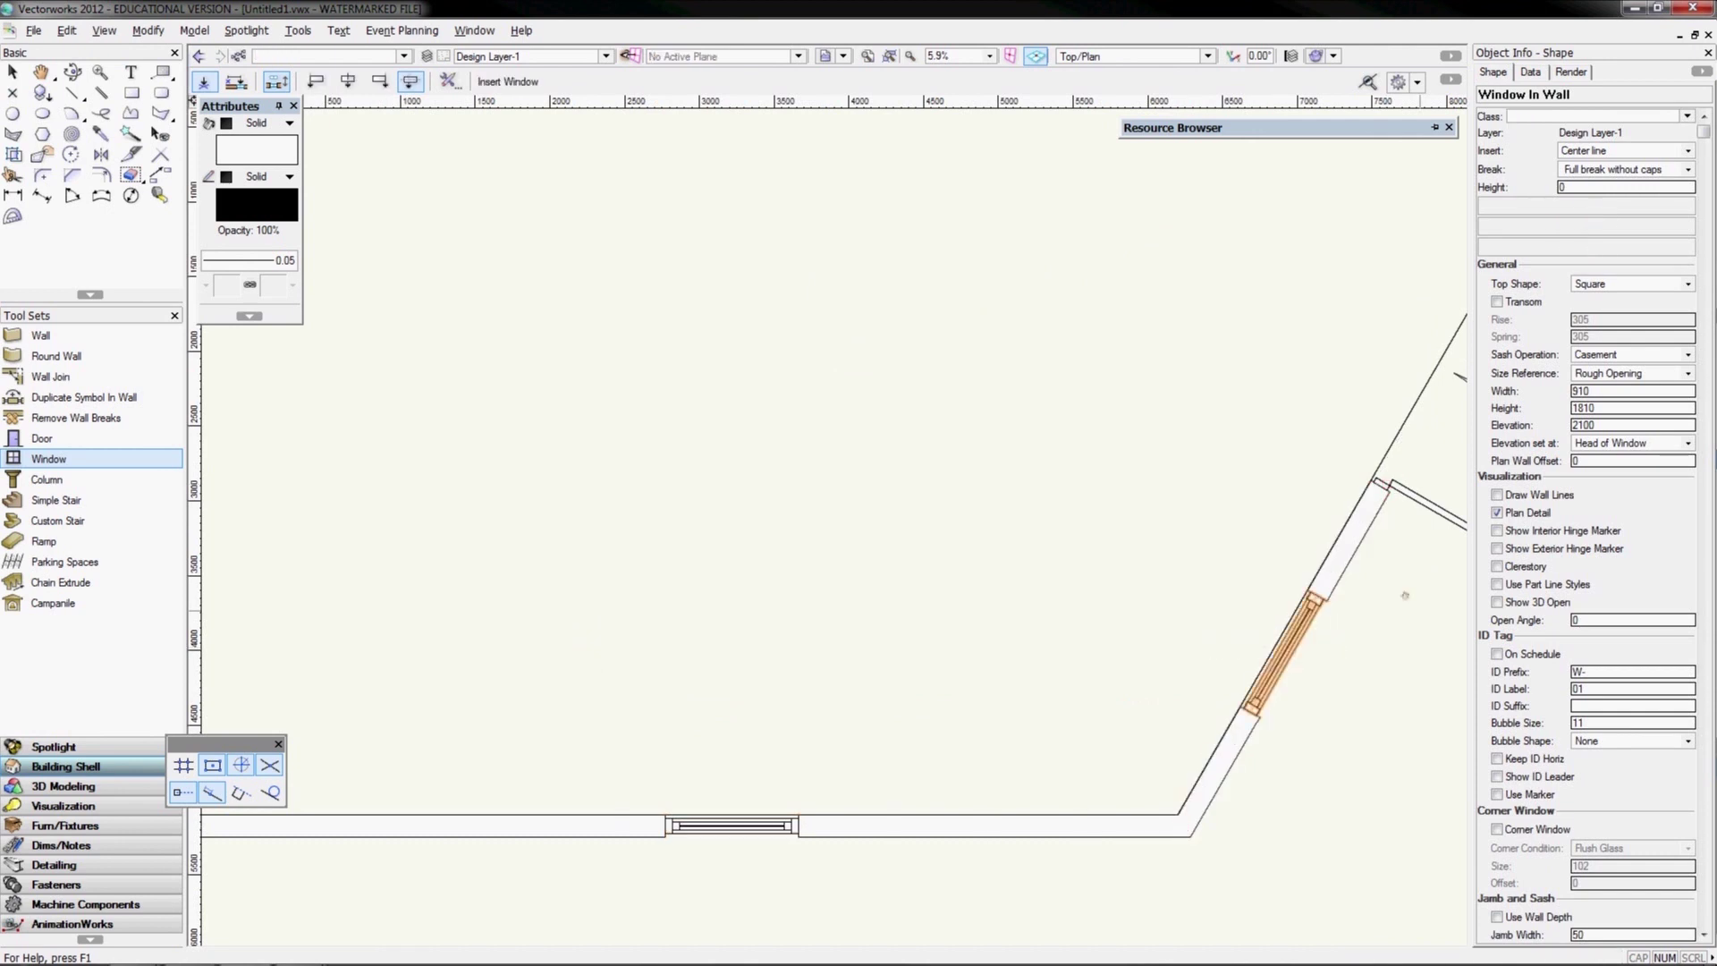
Insert windows at regular intervals along the building's long lower wall in plan
key("x")
scroll(1076, 644, "up", 4)
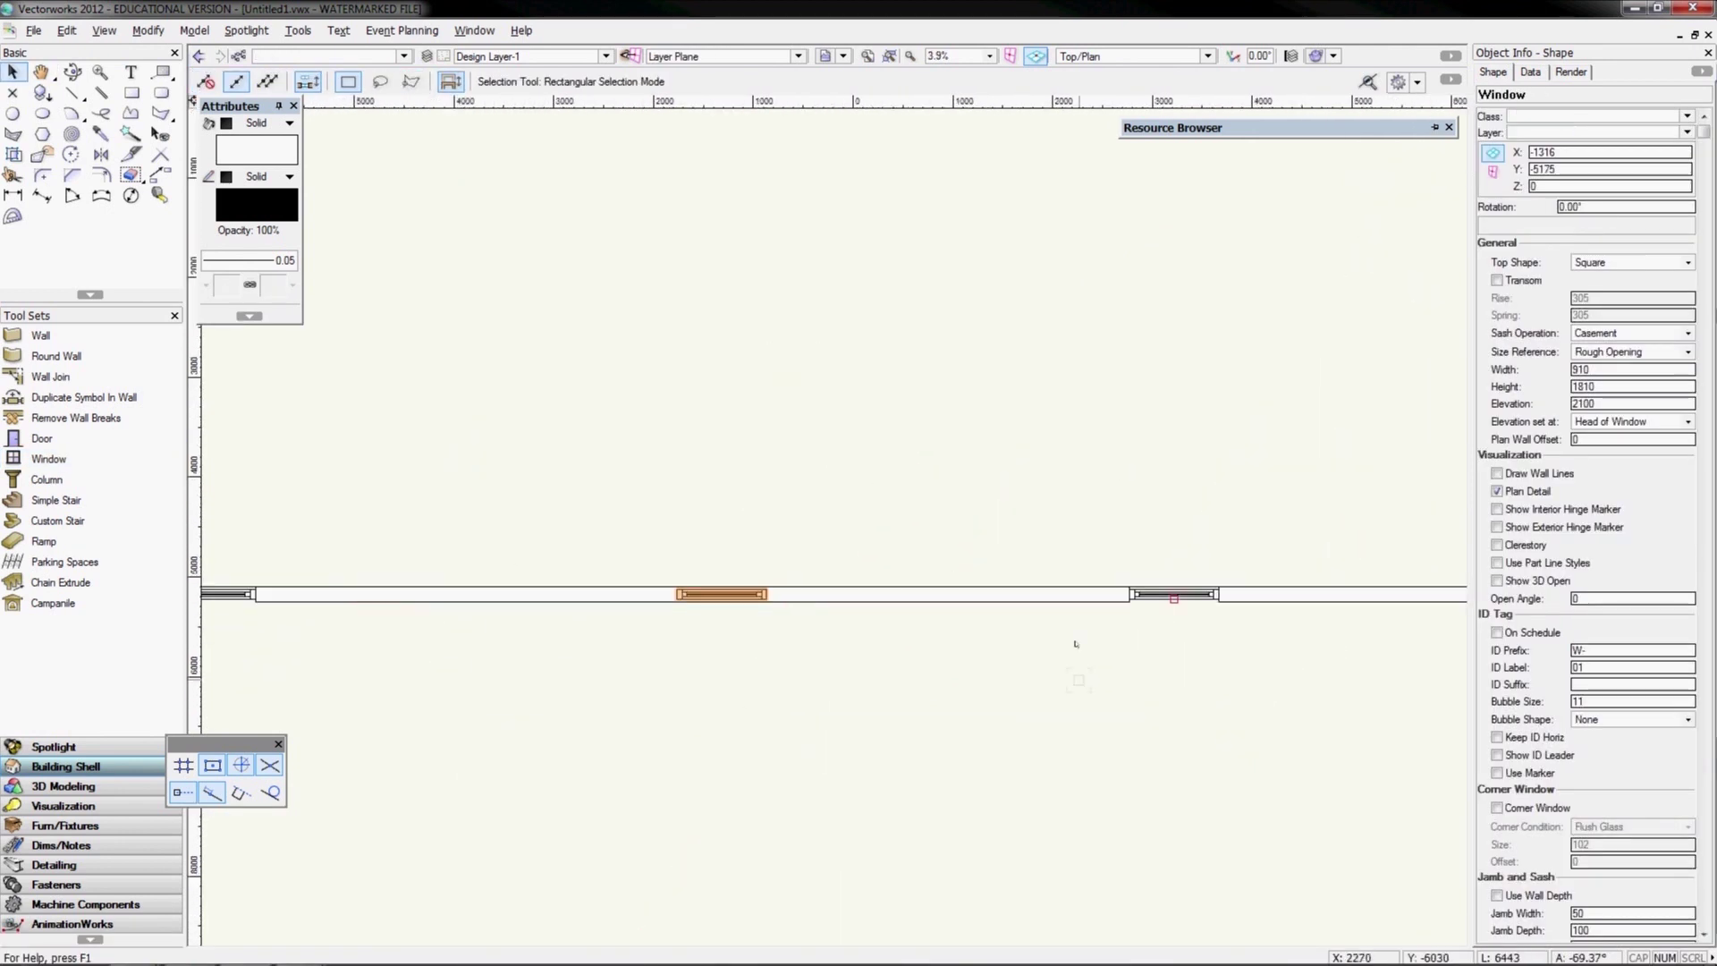
scroll(1076, 644, "down", 3)
key("ctrl+=")
left_click(853, 612)
scroll(632, 727, "up", 2)
left_click(45, 459)
key("x")
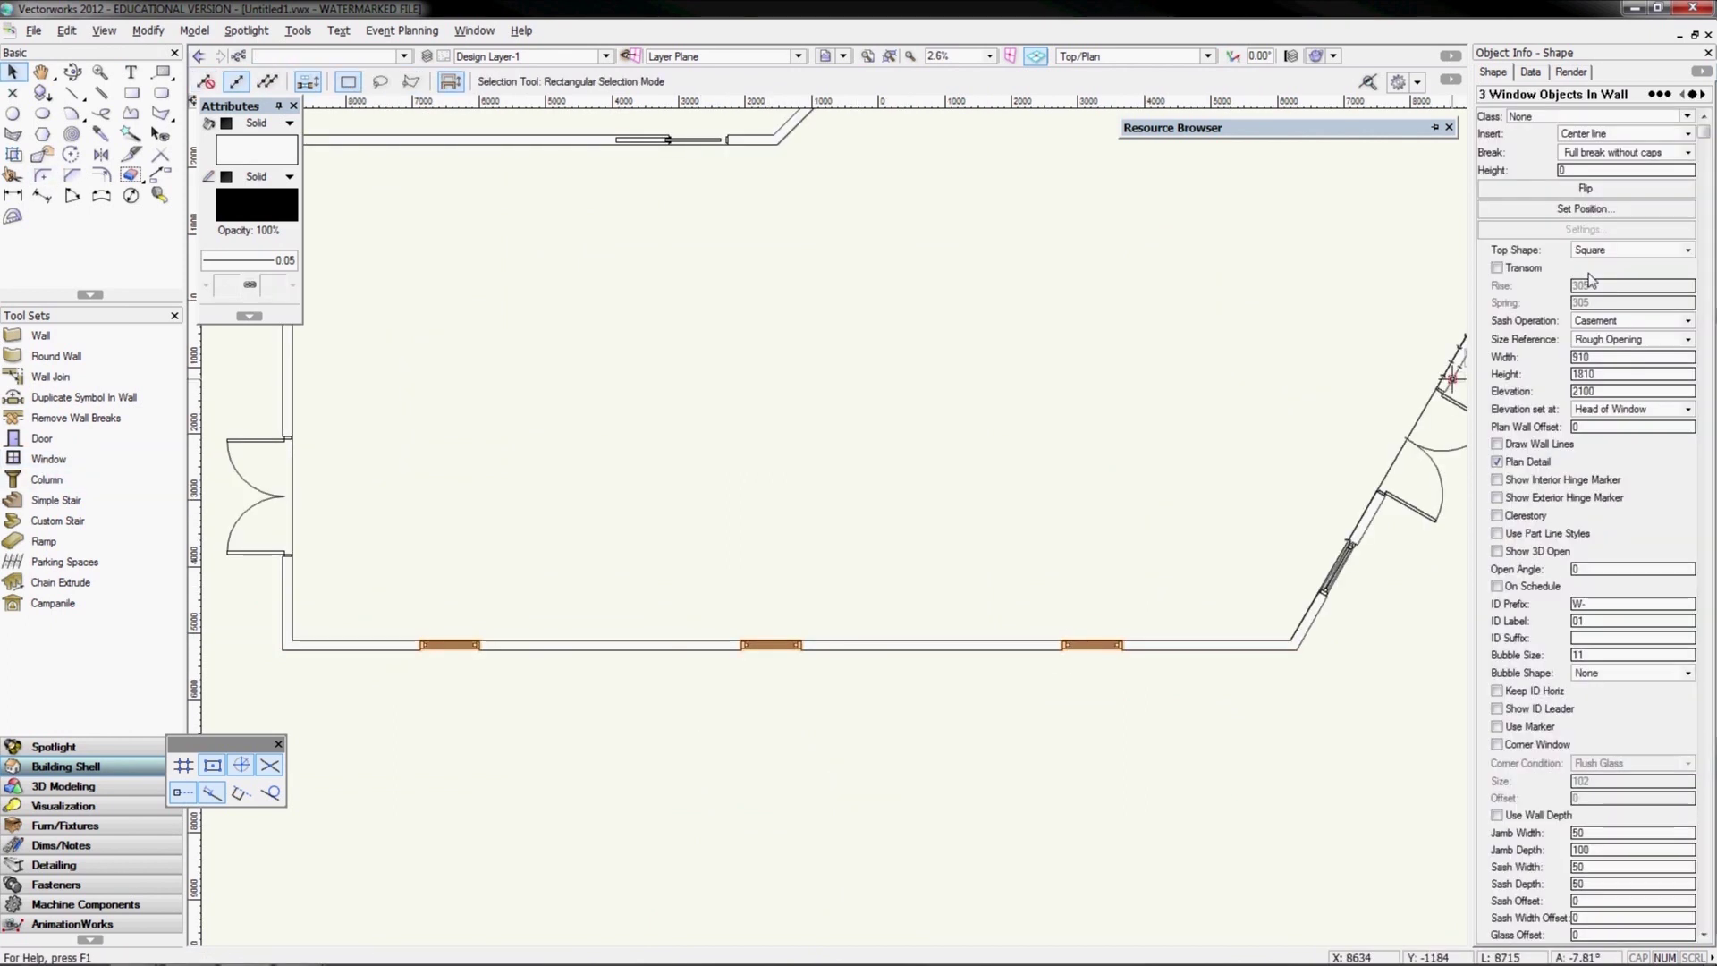
Set the four windows to the Bi-parting Casement sash operation, shown open in 3D at an angle of 65 degrees
key("3")
double_click(1131, 594)
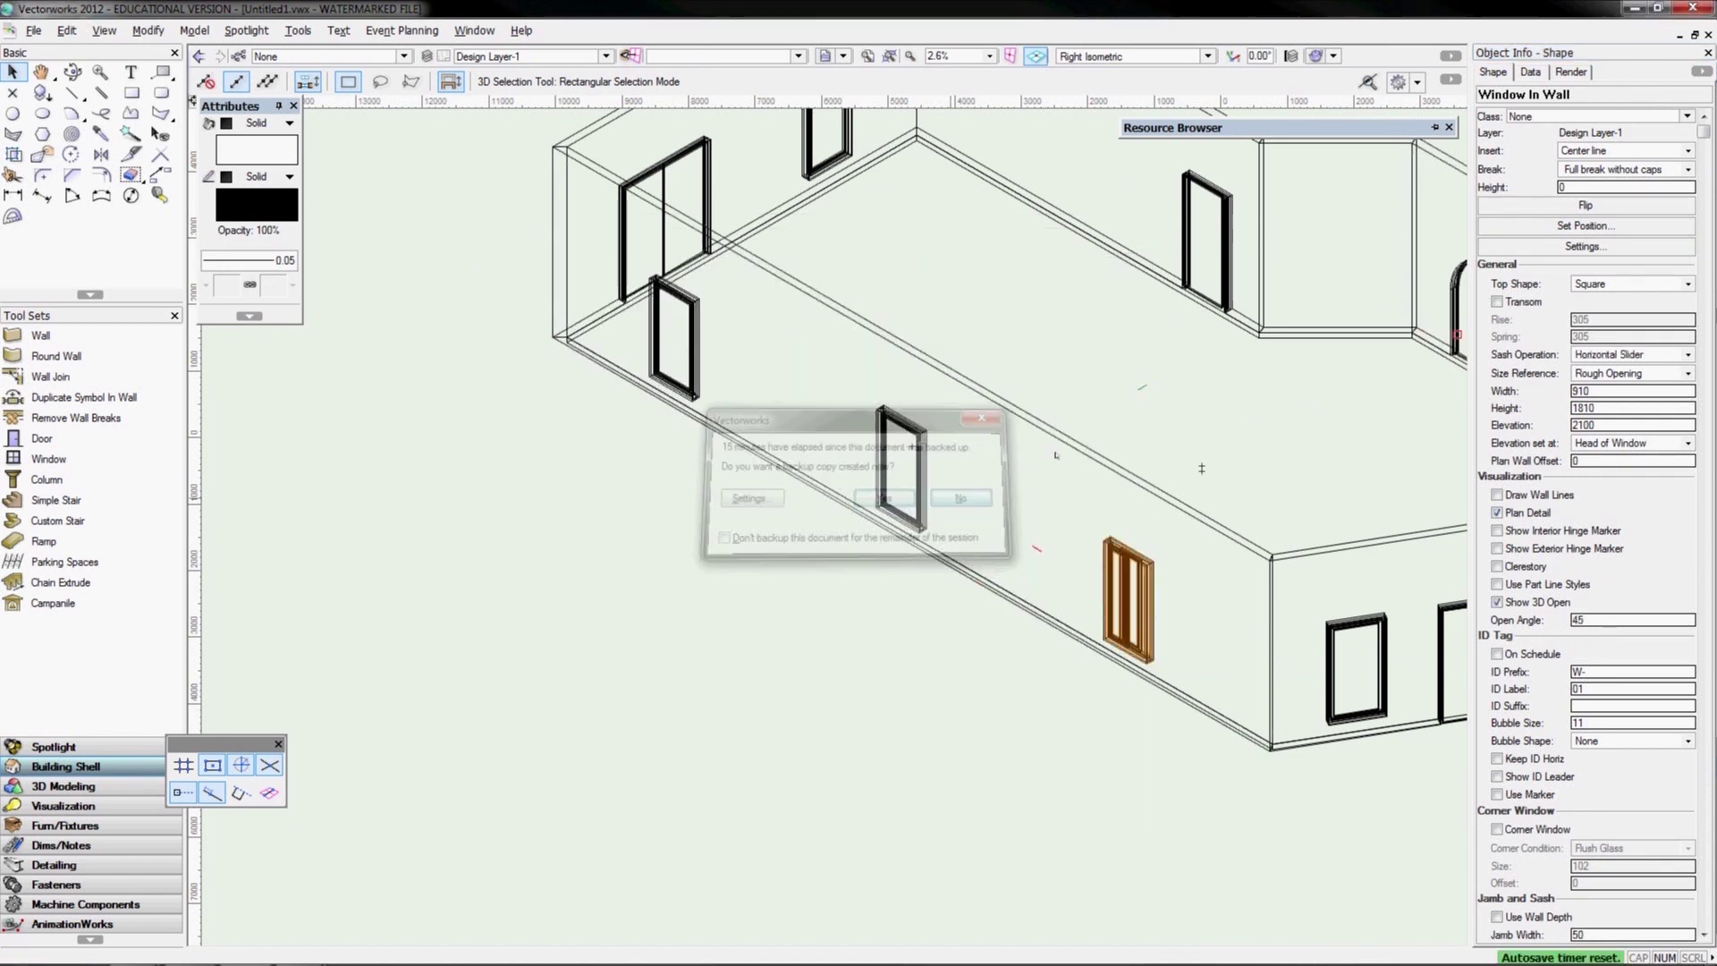
left_click(612, 270)
left_click(1009, 715)
left_click_drag(609, 258, 1183, 757)
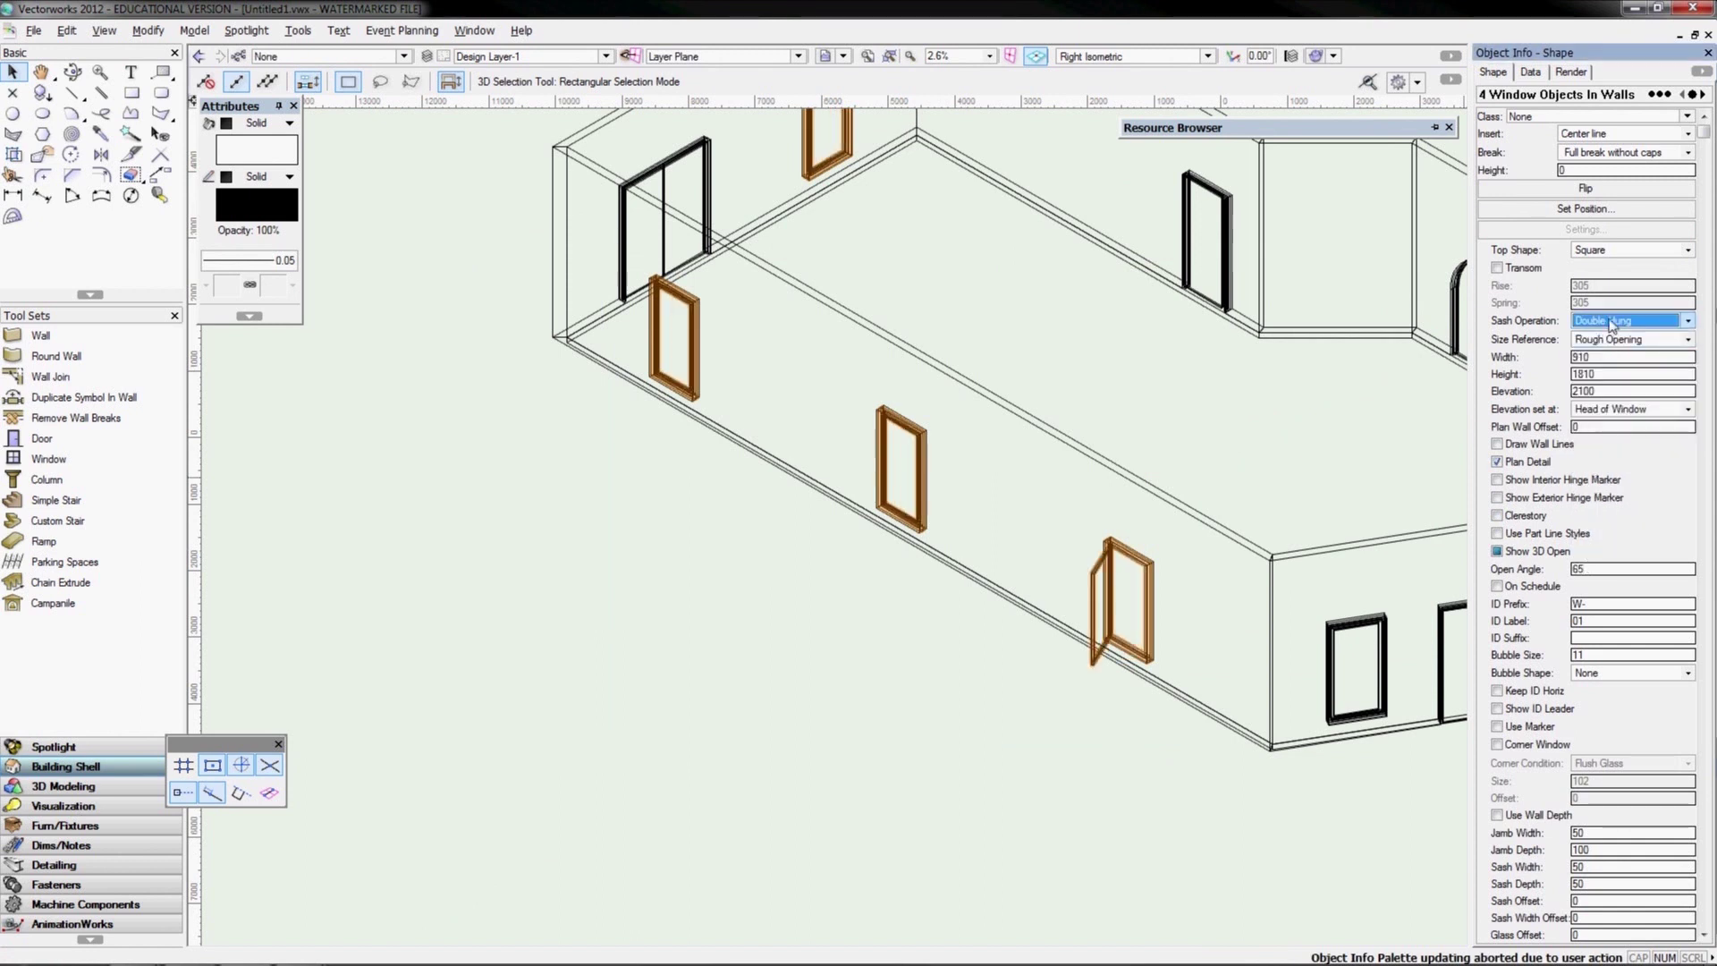
key("ctrl+z")
key("ctrl+z")
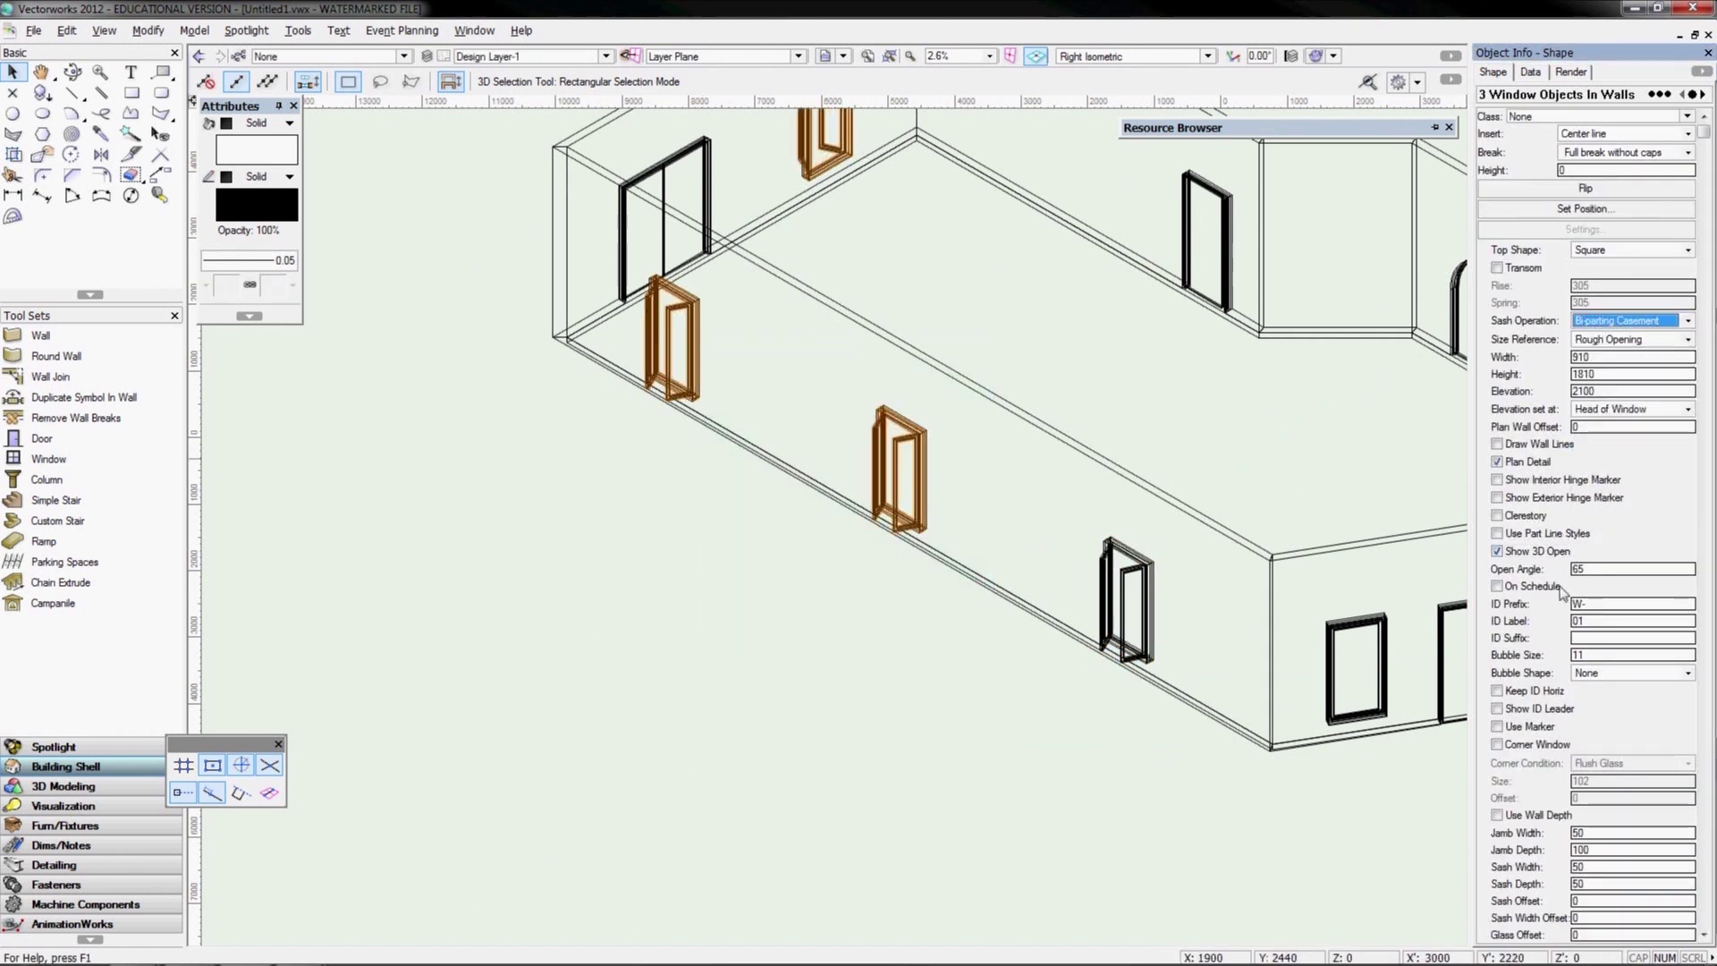
Double the width of the four selected windows to 1820 and give them an Ellipse top shape
type("*2")
key("Return")
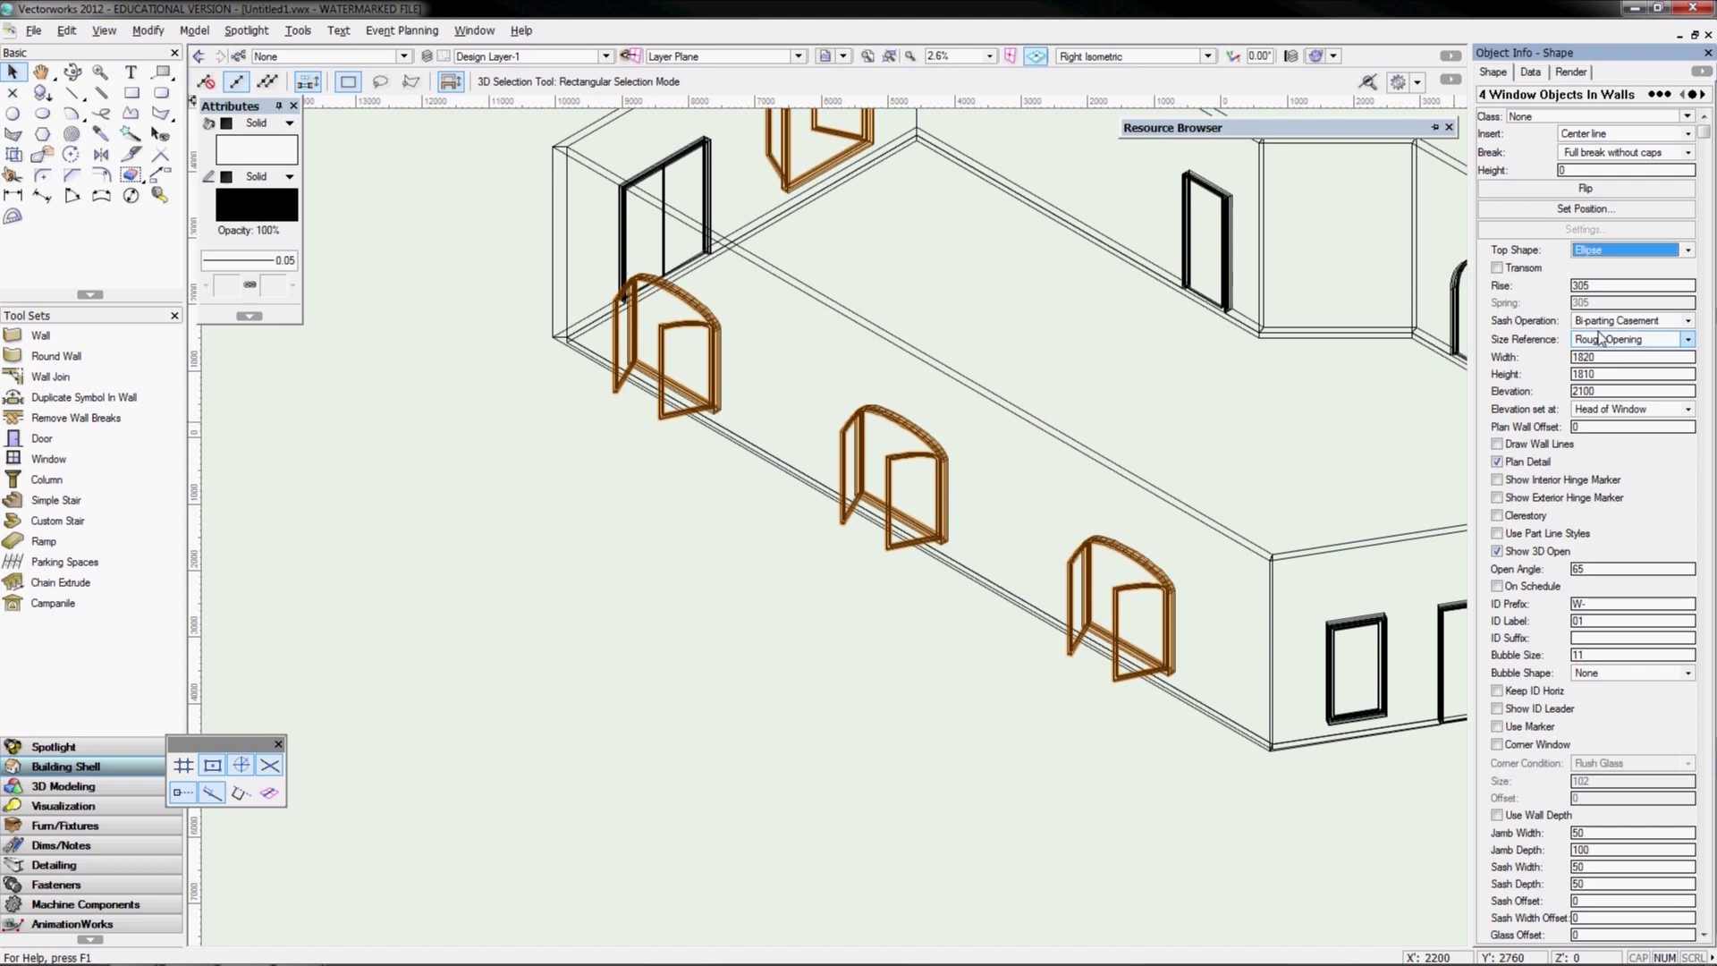
scroll(1548, 640, "down", 12)
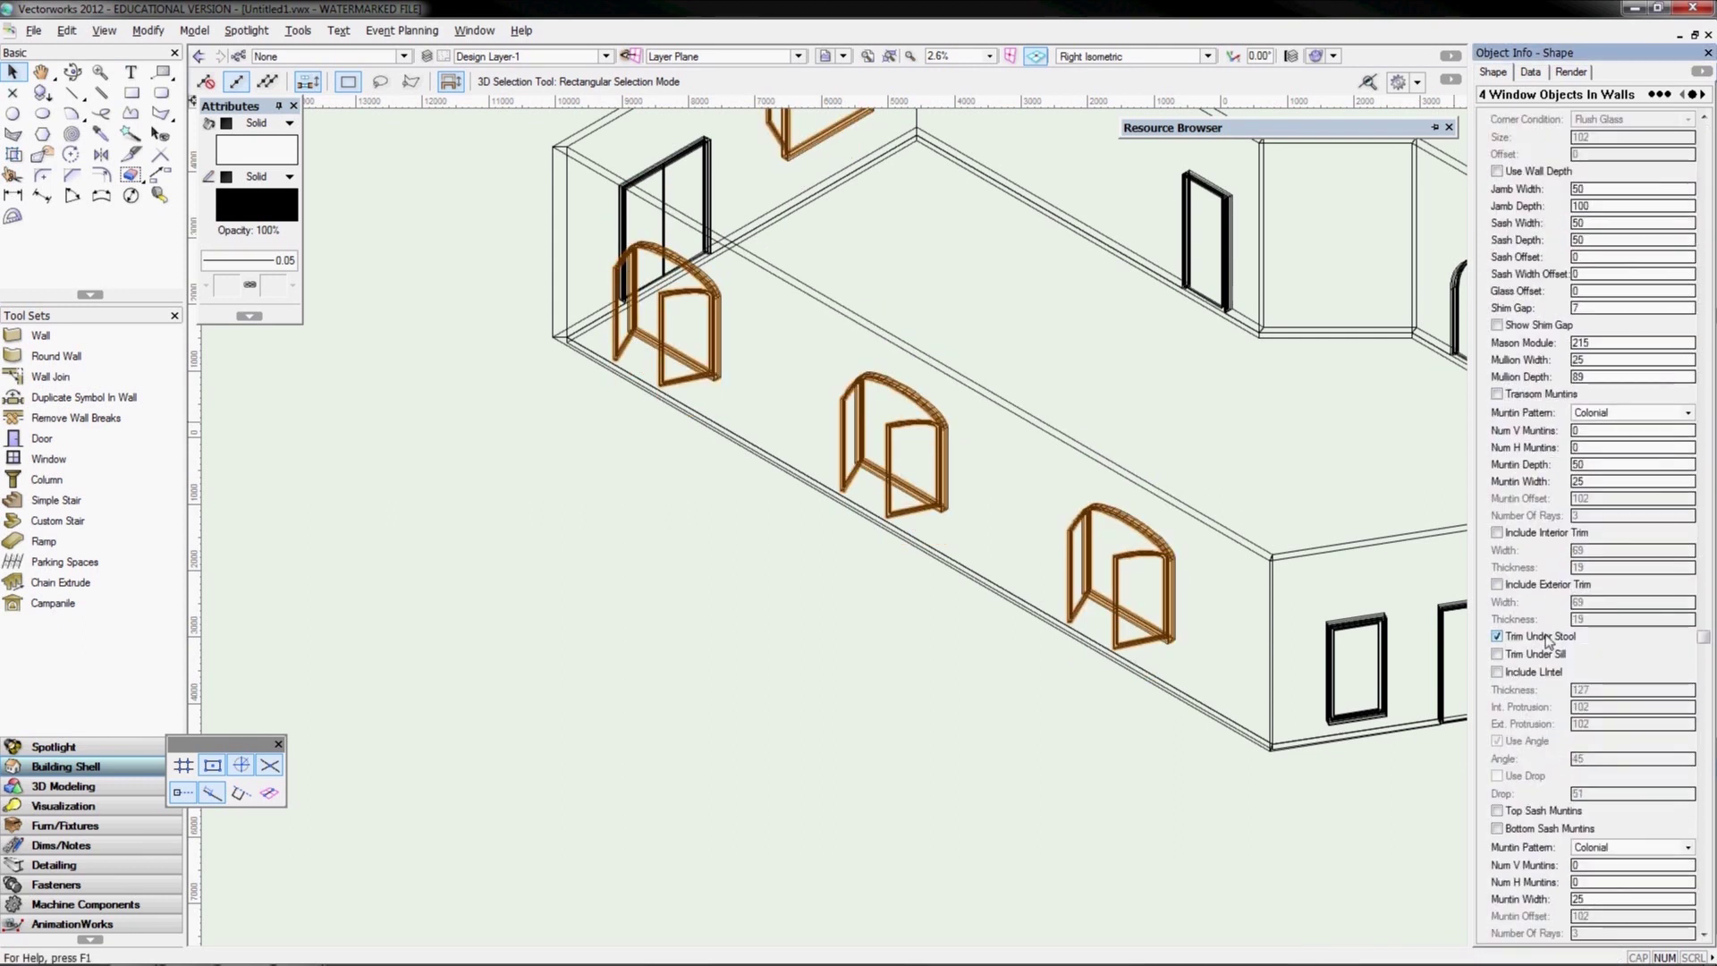
scroll(1542, 593, "up", 12)
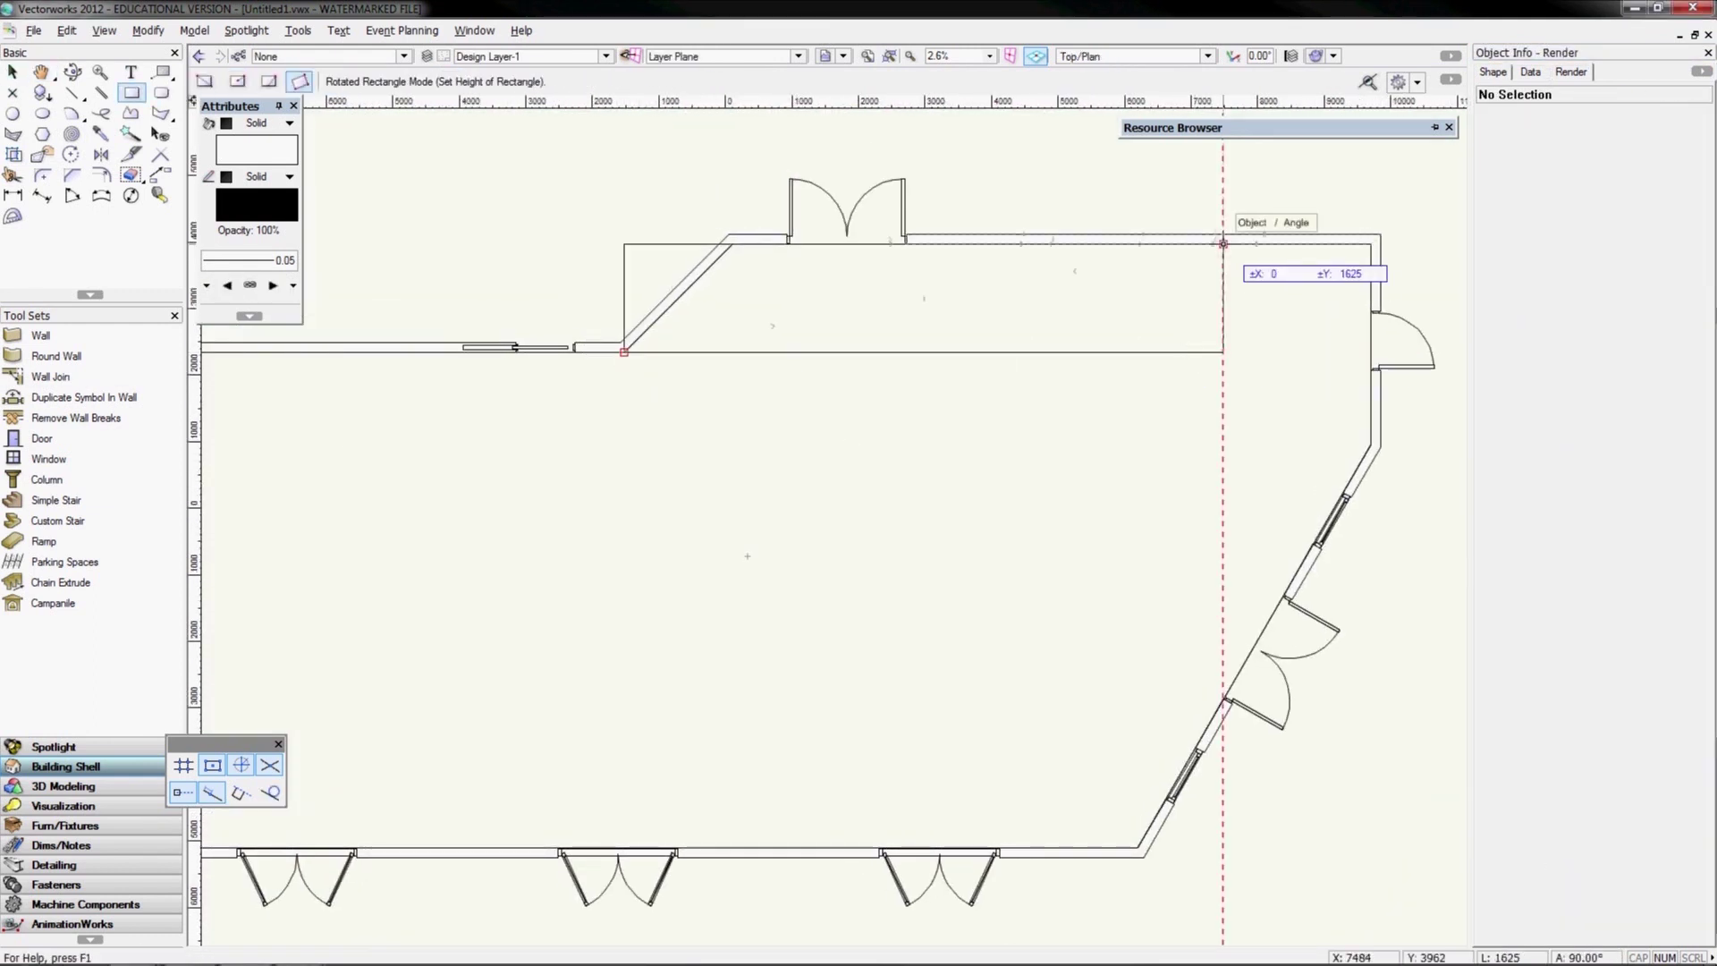
Draw rotated rectangles along the upper wall beside the diagonal corner, the first one about 1625 mm deep
left_click(1224, 244)
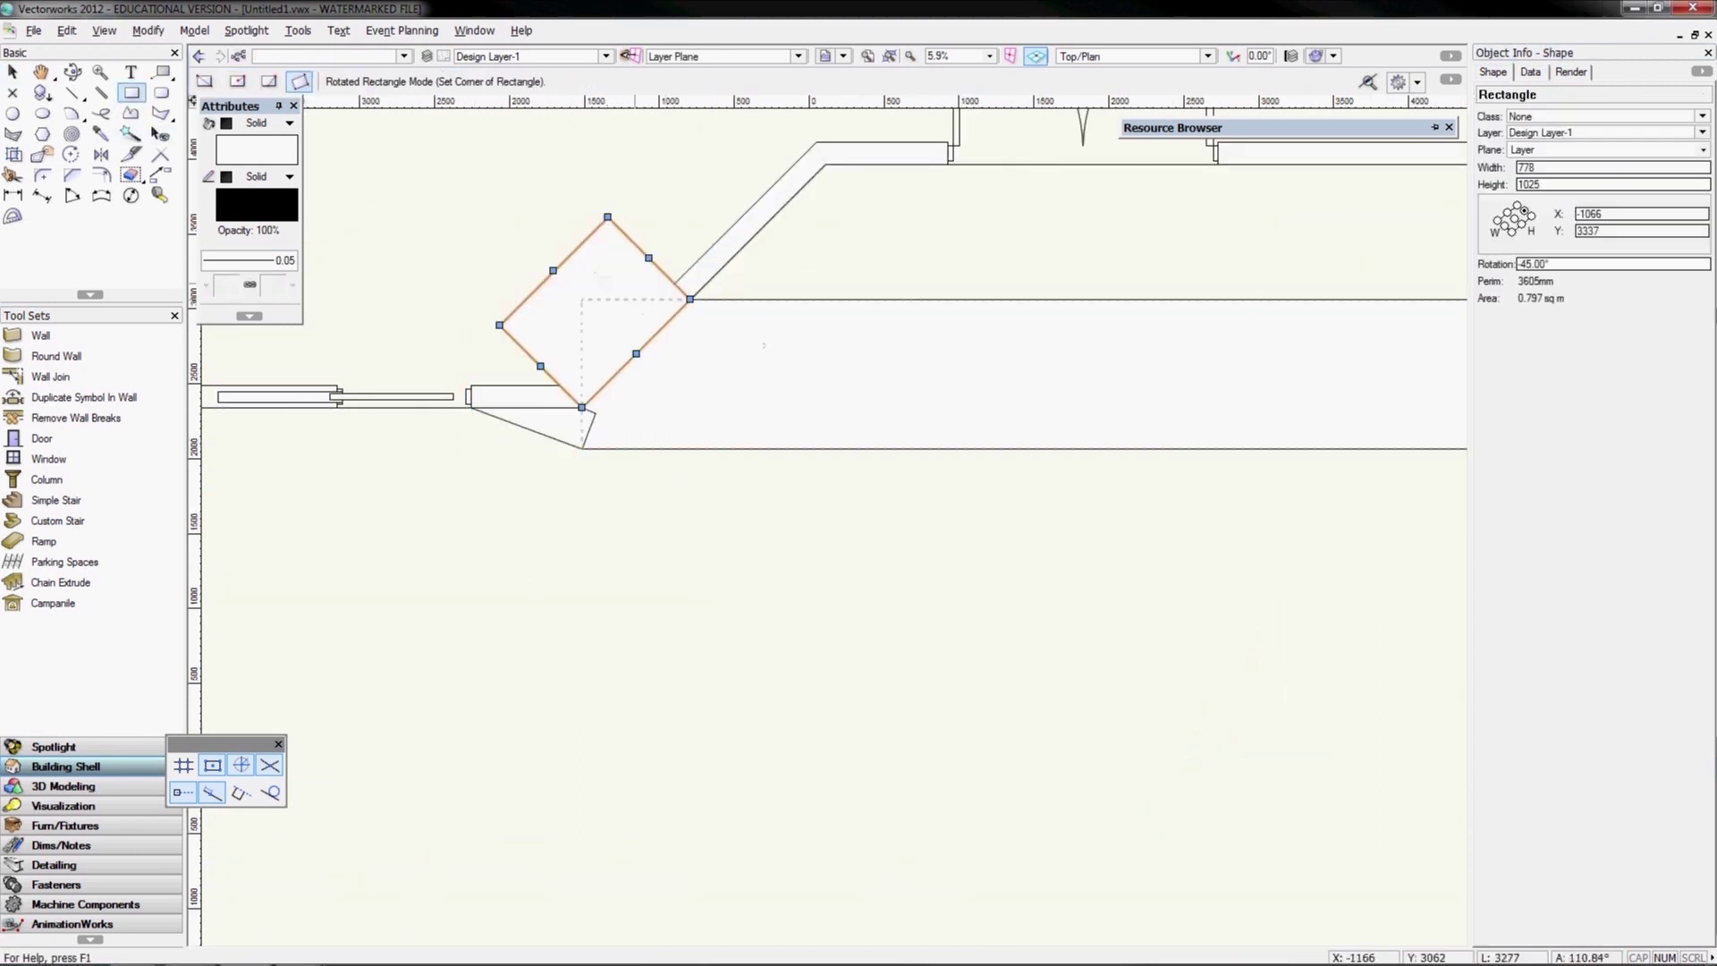
left_click(133, 93)
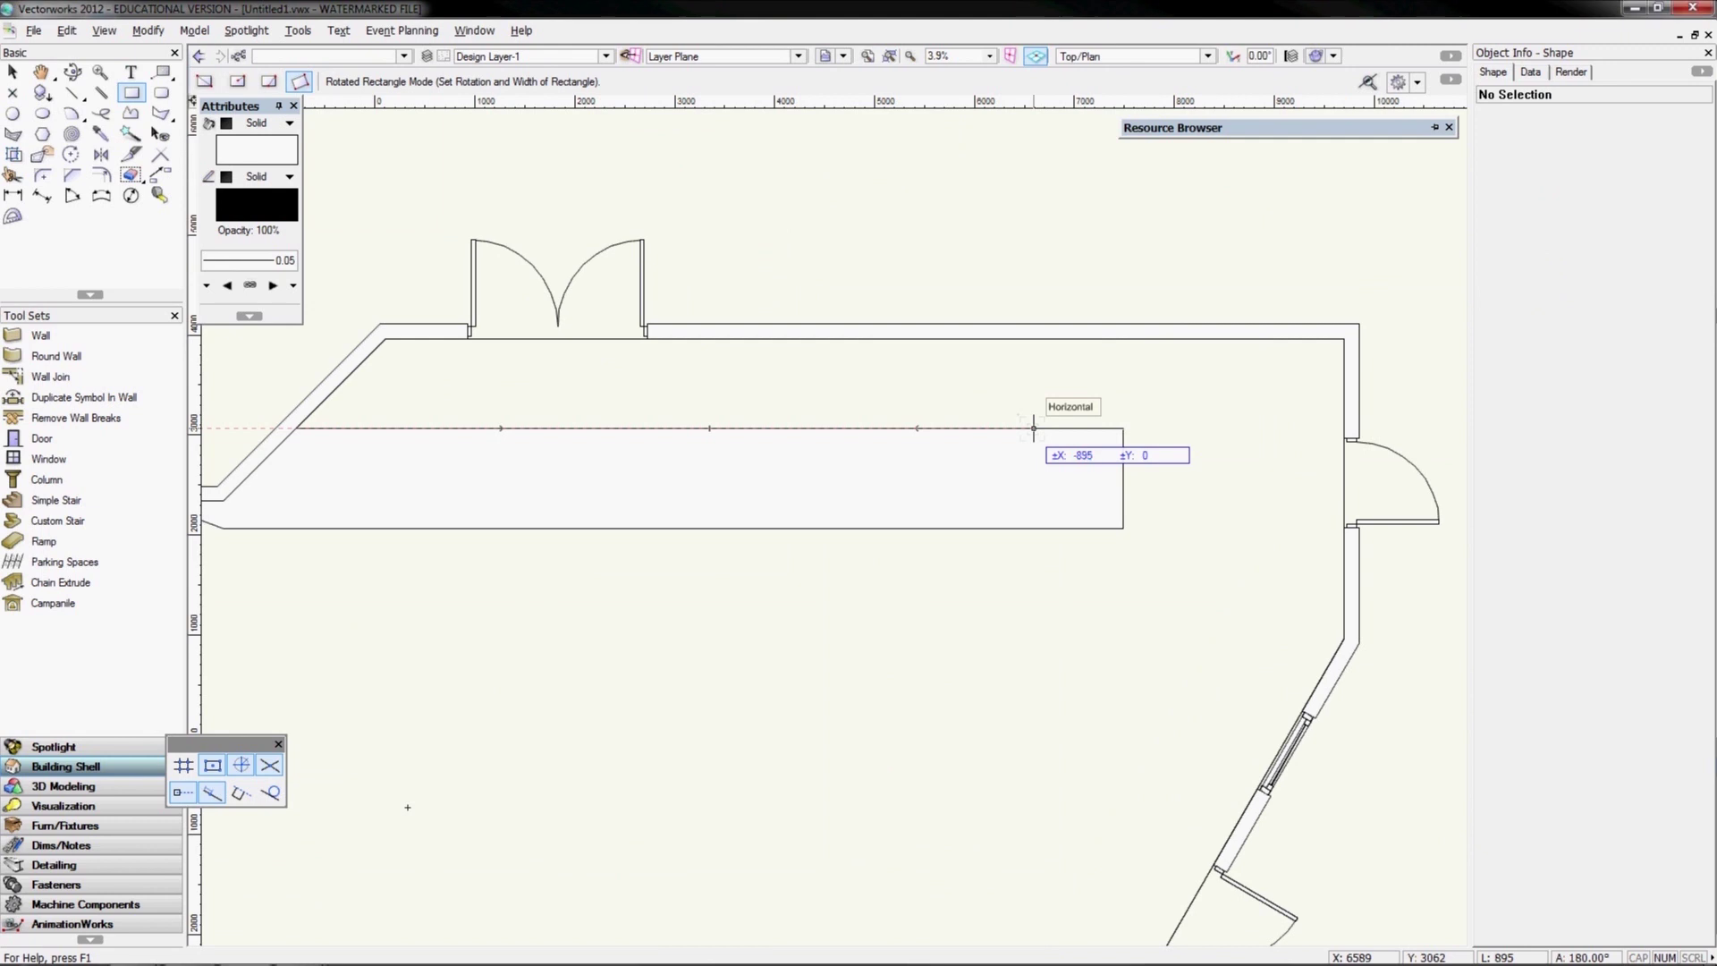
left_click(295, 429)
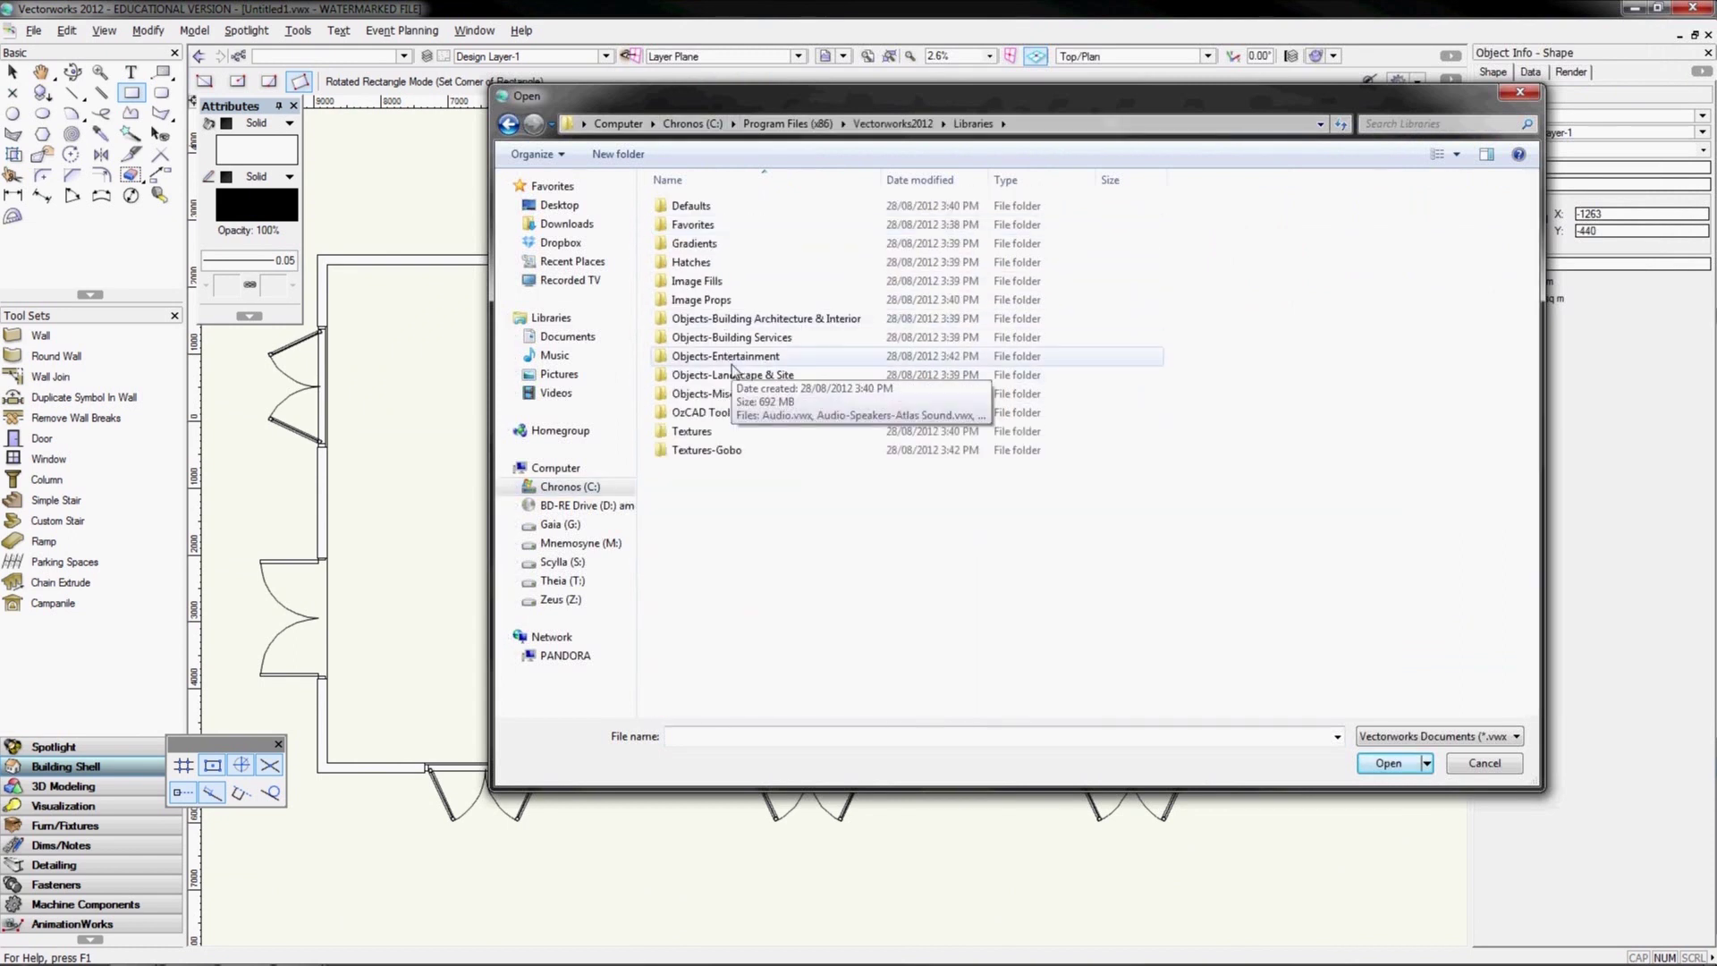
Open the Furniture-Furnishings and Scenic Elements library and place a chair from its Chairs folder above the square
double_click(752, 374)
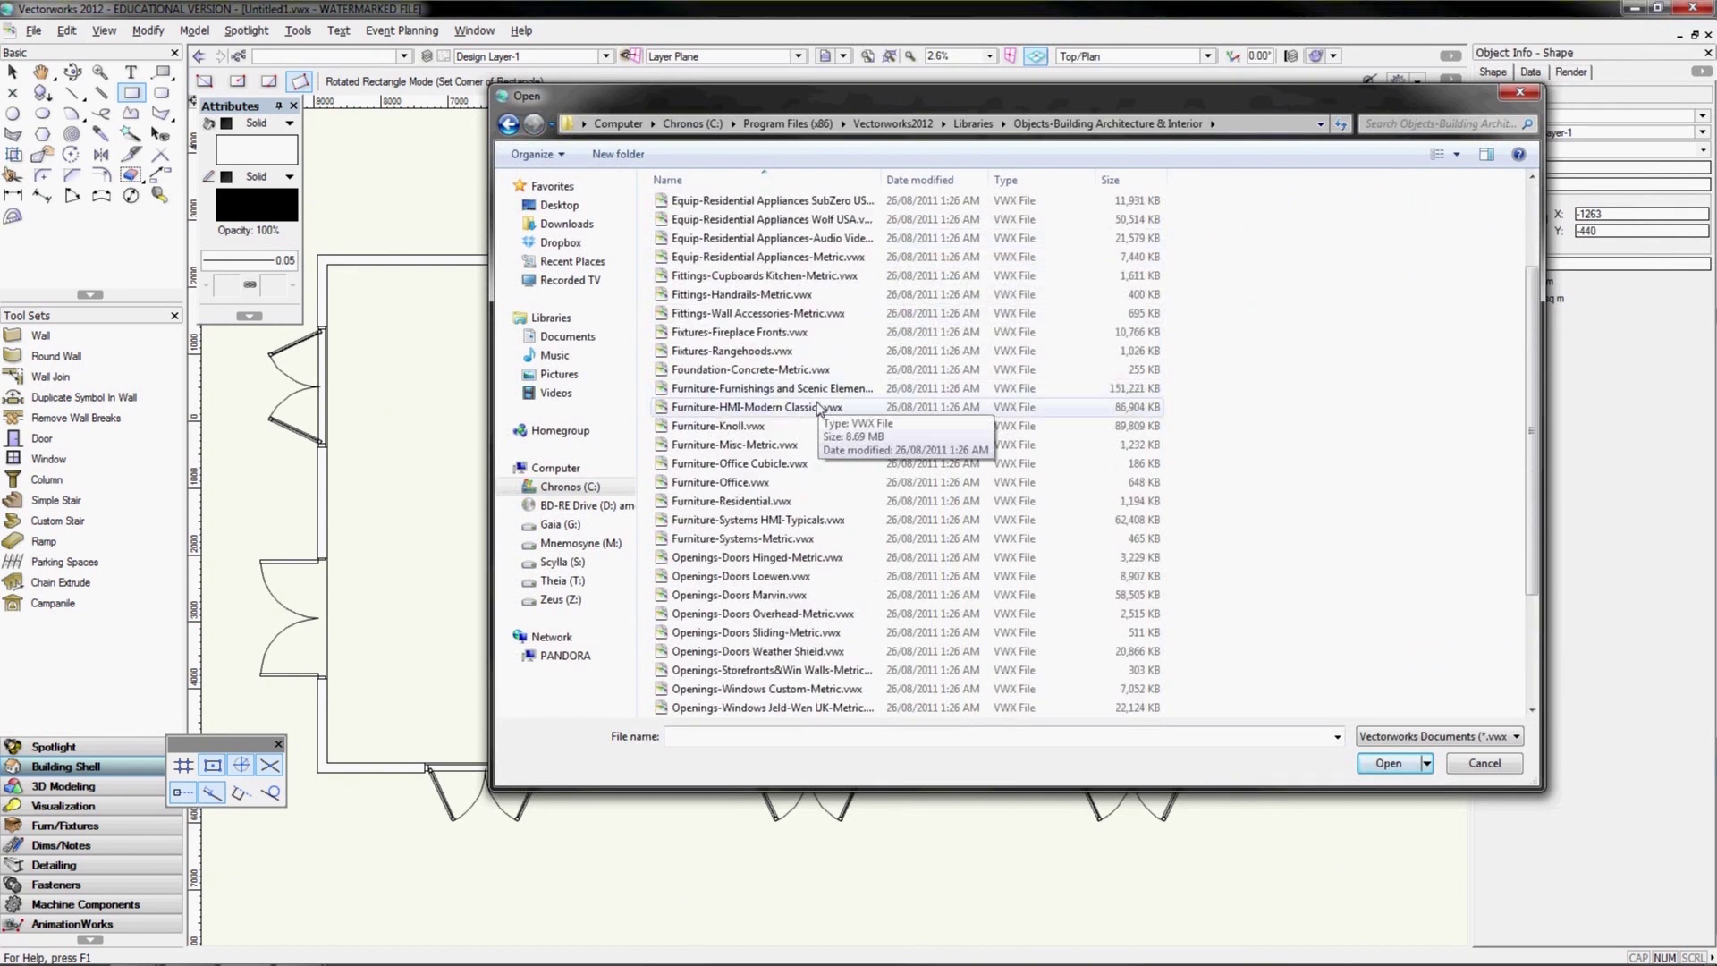
left_click(771, 501)
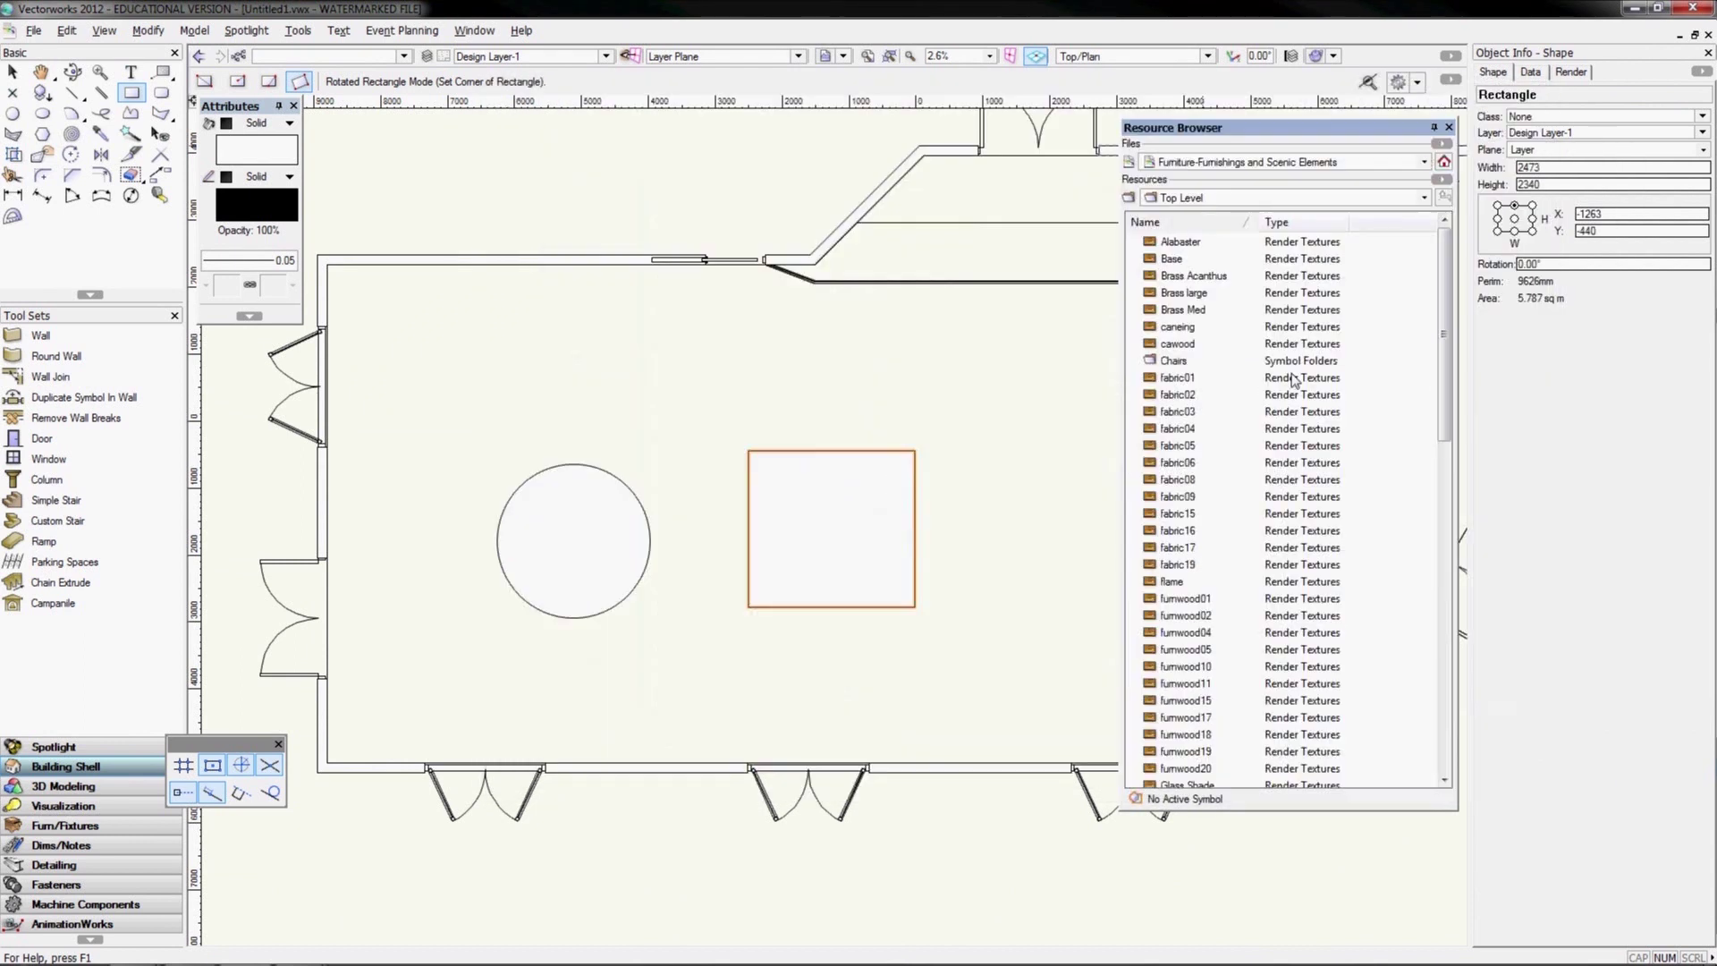
double_click(1292, 362)
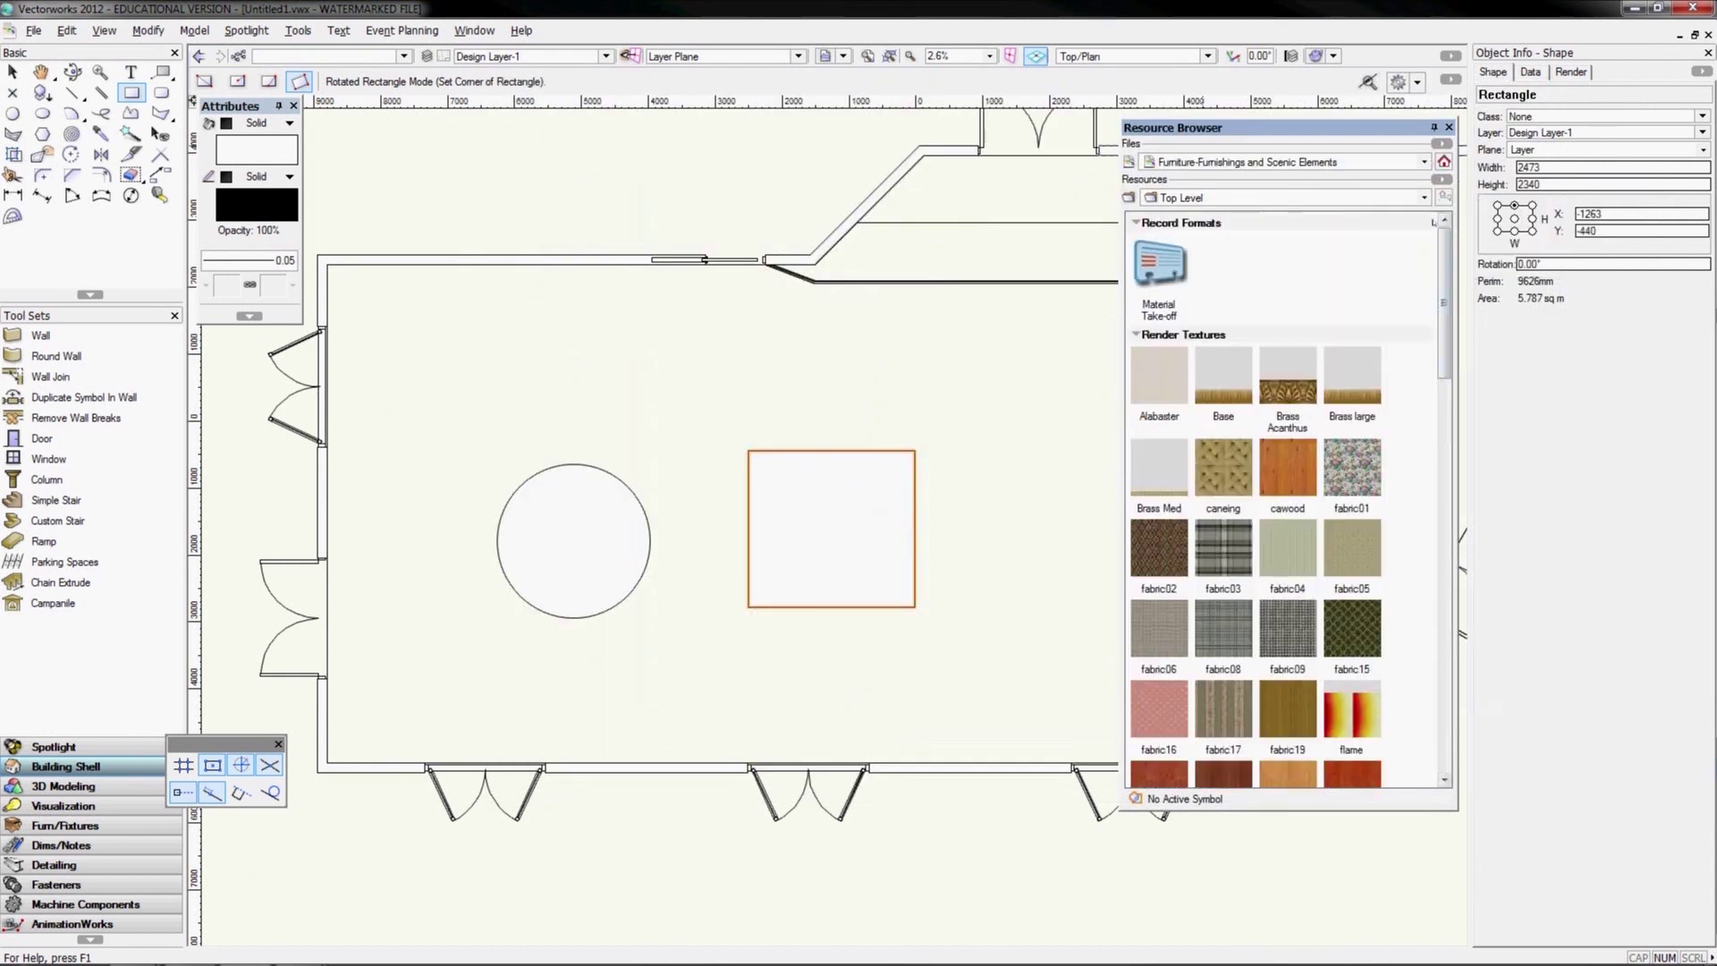
left_click(797, 404)
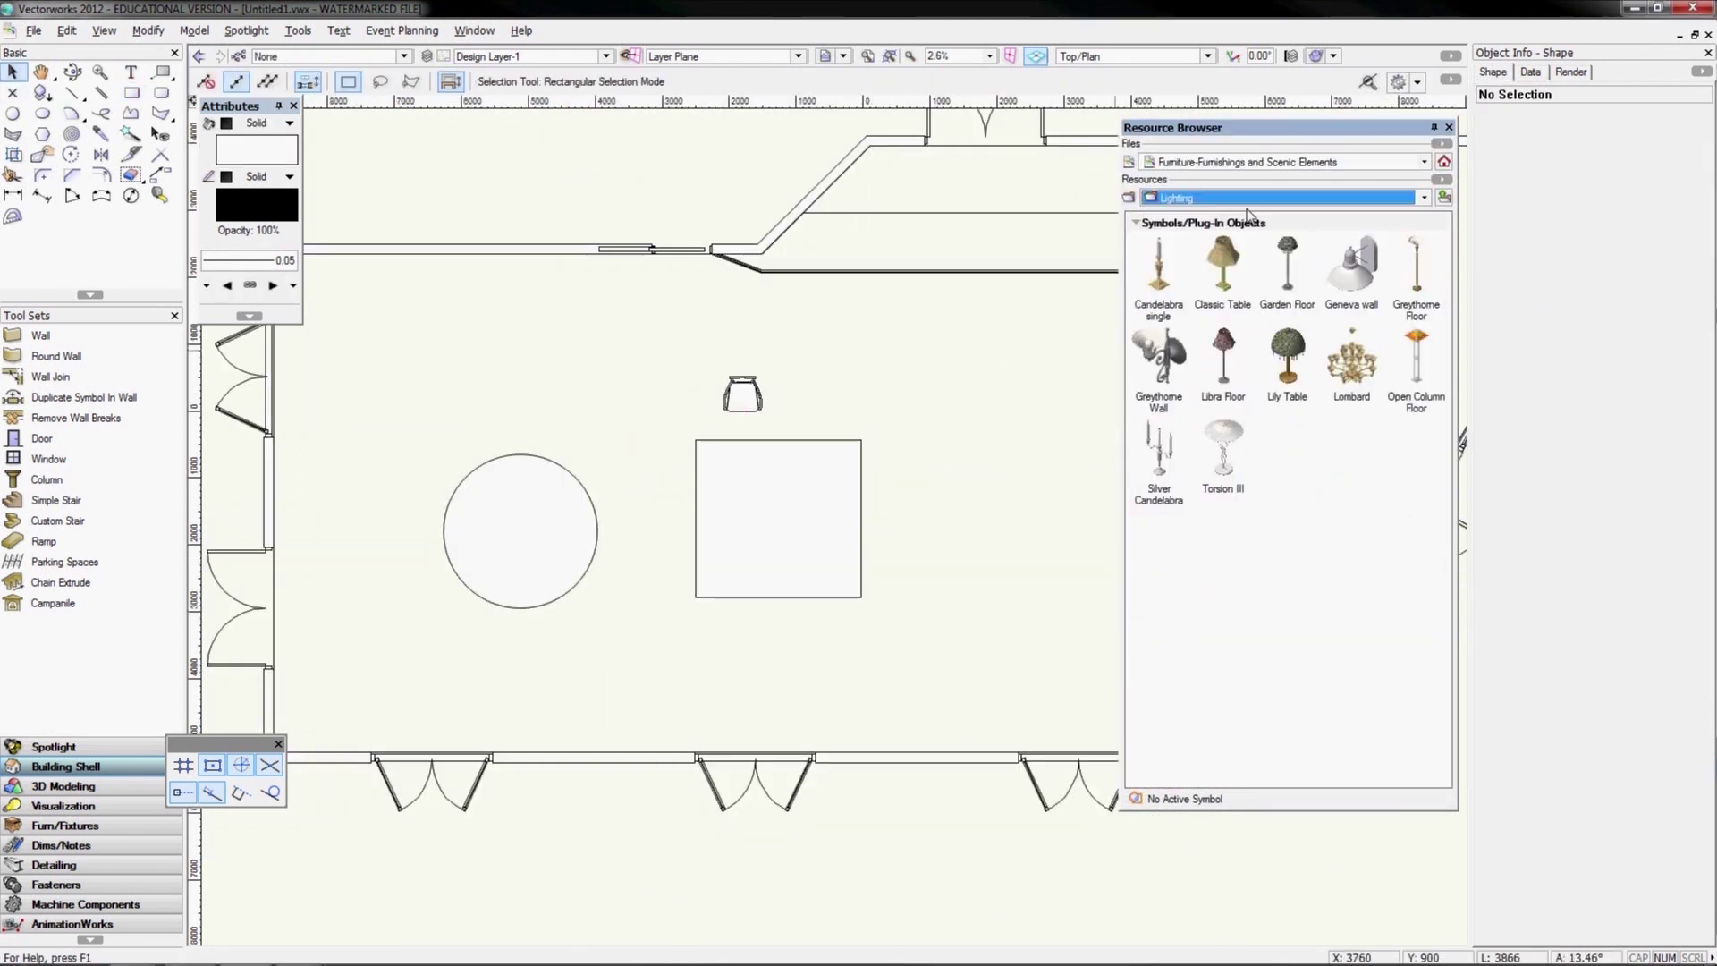
Look through the furniture library folders and browse the Seating symbols of the Furniture-Knoll library
left_click(1205, 198)
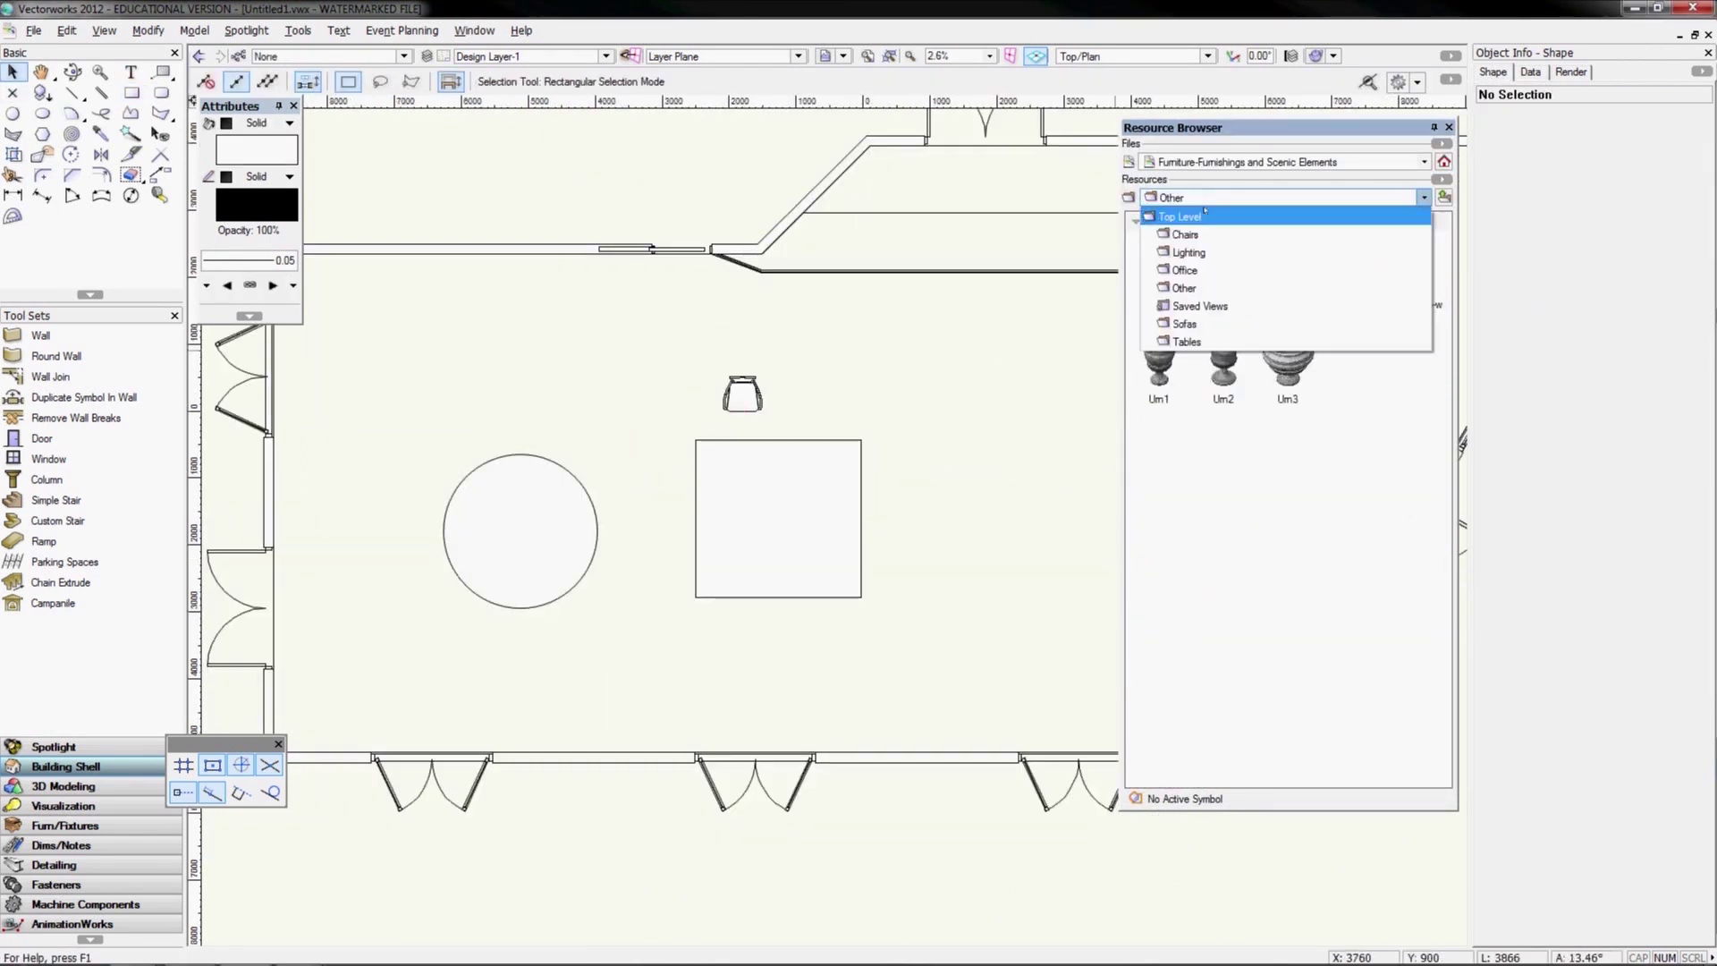
left_click(1494, 243)
double_click(805, 562)
double_click(1302, 291)
scroll(1414, 499, "down", 10)
scroll(1414, 499, "down", 5)
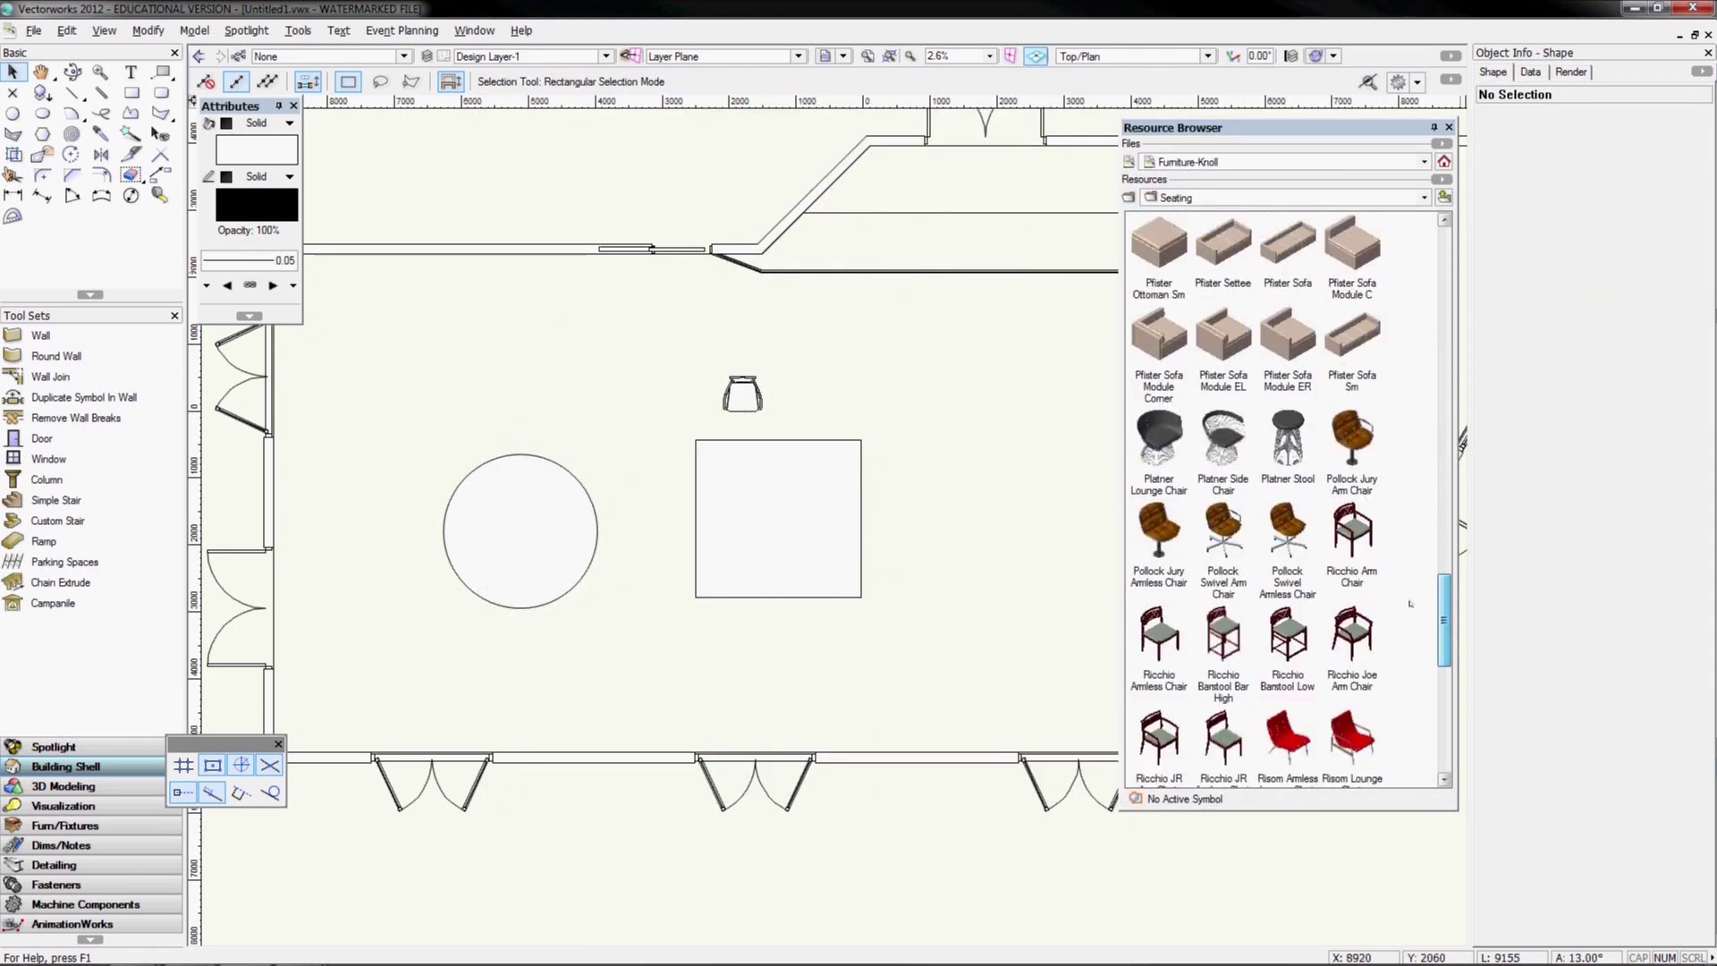
Place a curved Knoll chair at the upper side of the table and draw a round tabletop 1750 mm in diameter
double_click(1160, 330)
left_click(894, 653)
left_click(767, 396)
left_click_drag(1324, 194, 1262, 174)
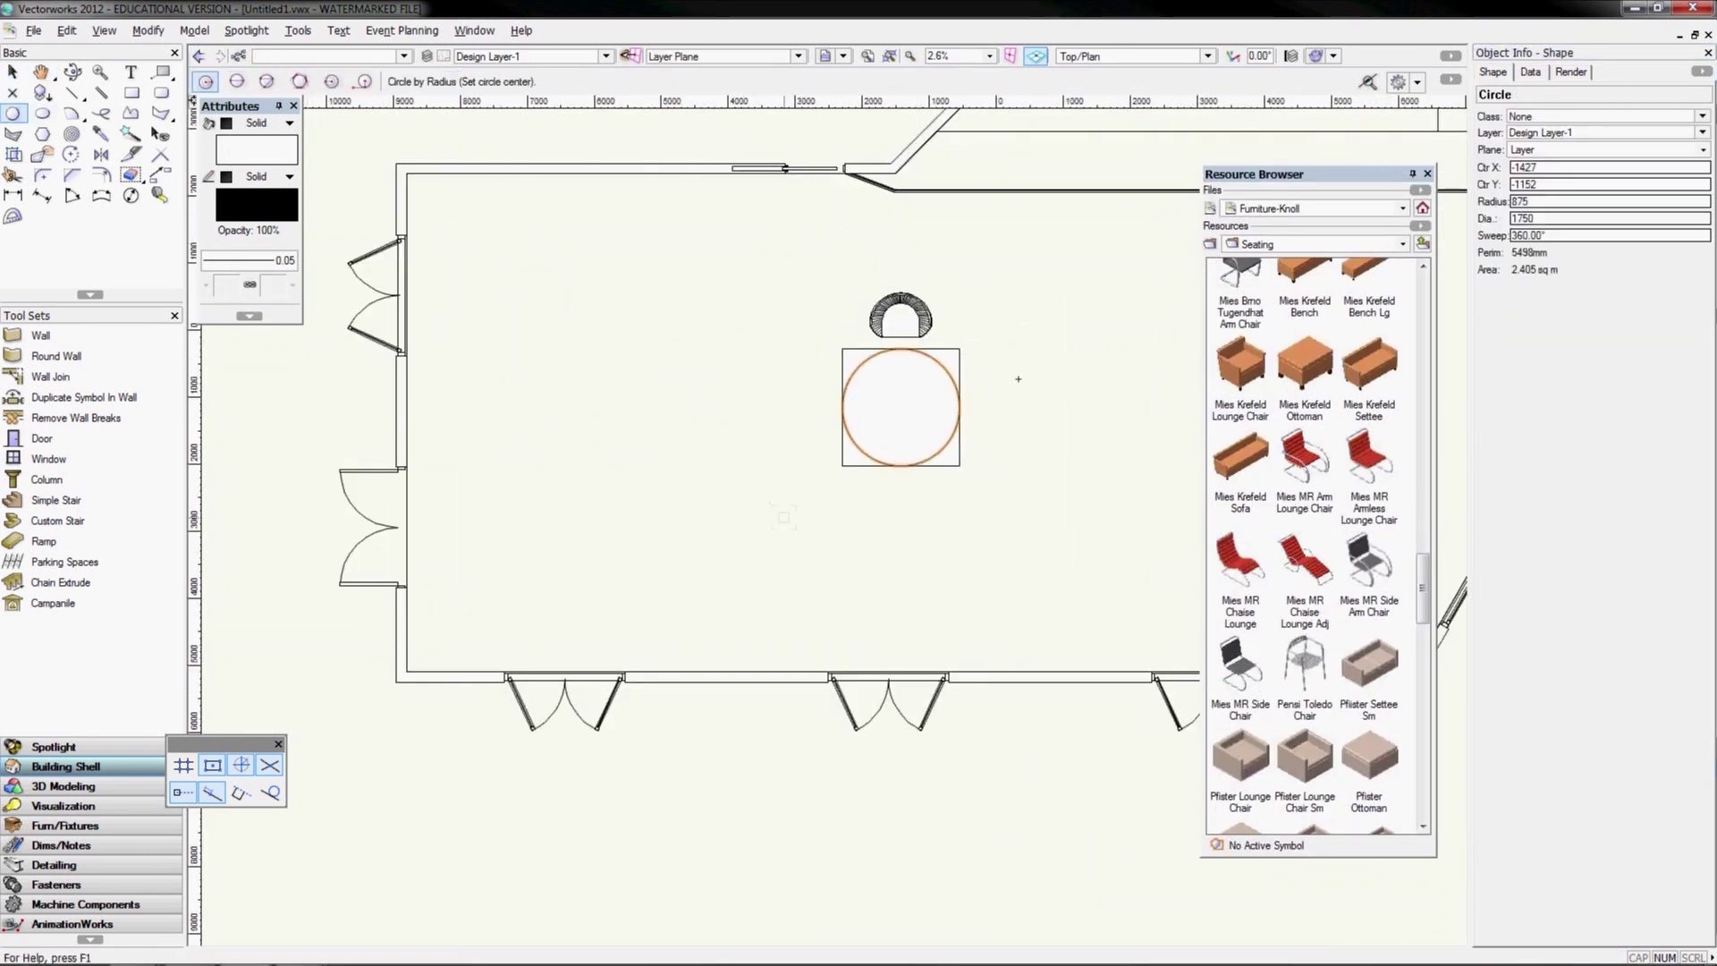
left_click(842, 349)
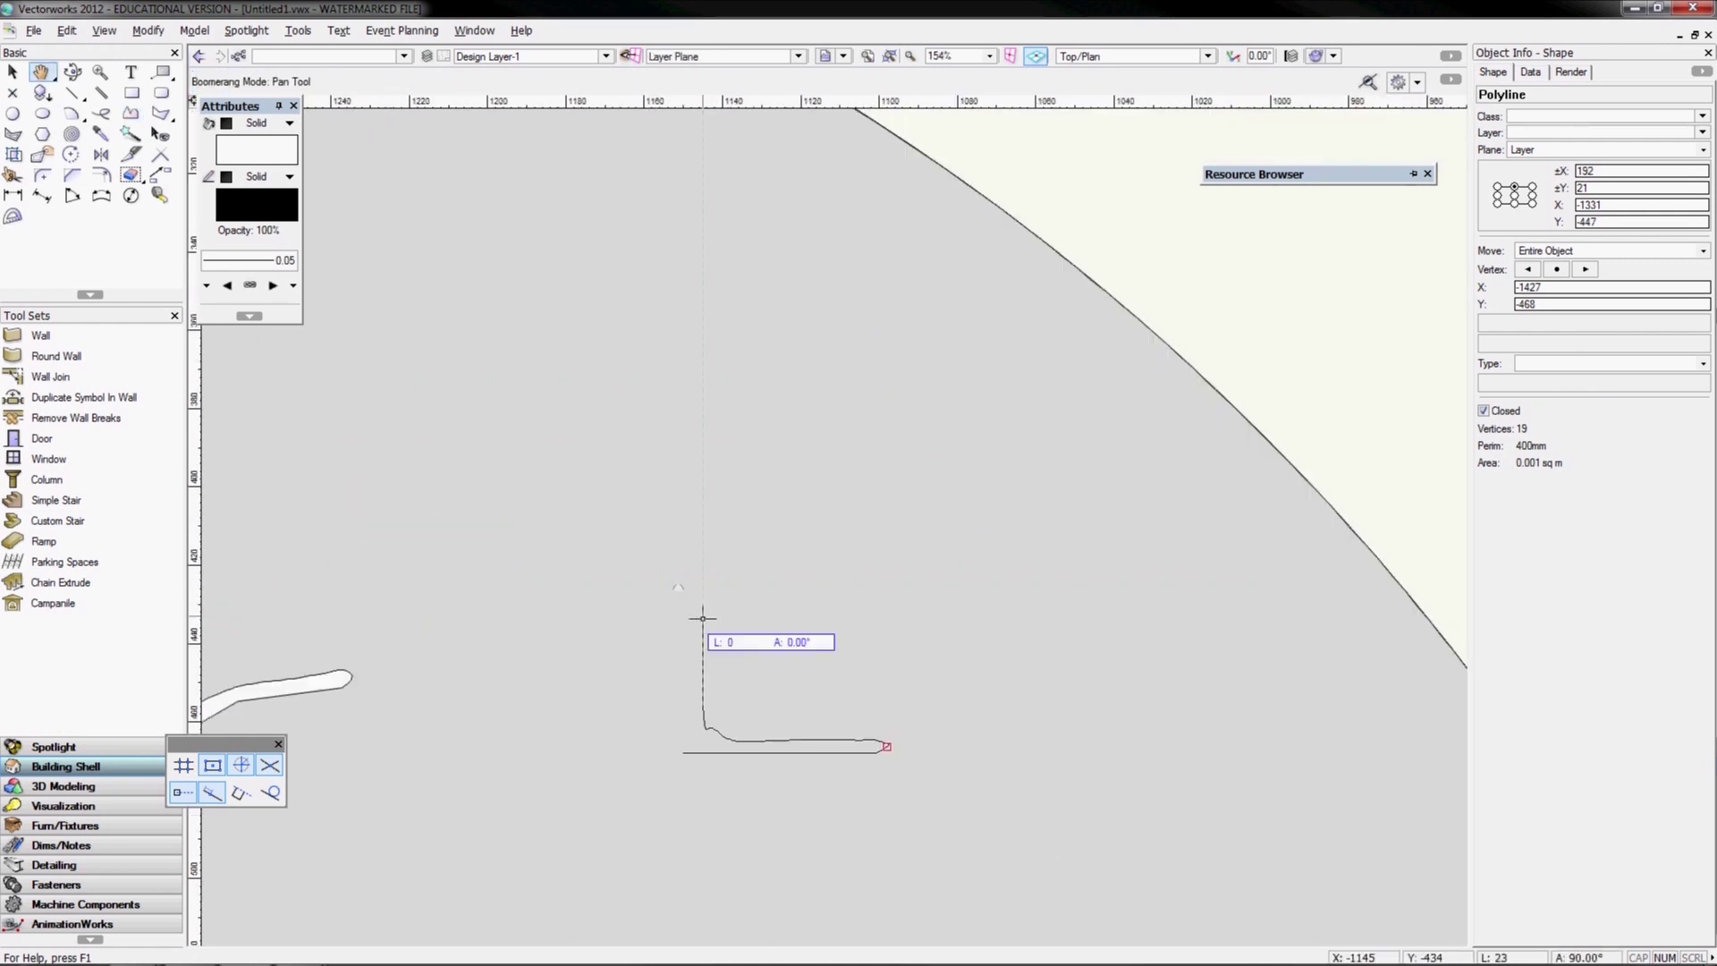
Draw a closed stemmed-glass half profile on the tabletop, about 53 mm wide and 161 mm high
left_click(876, 184)
key("u")
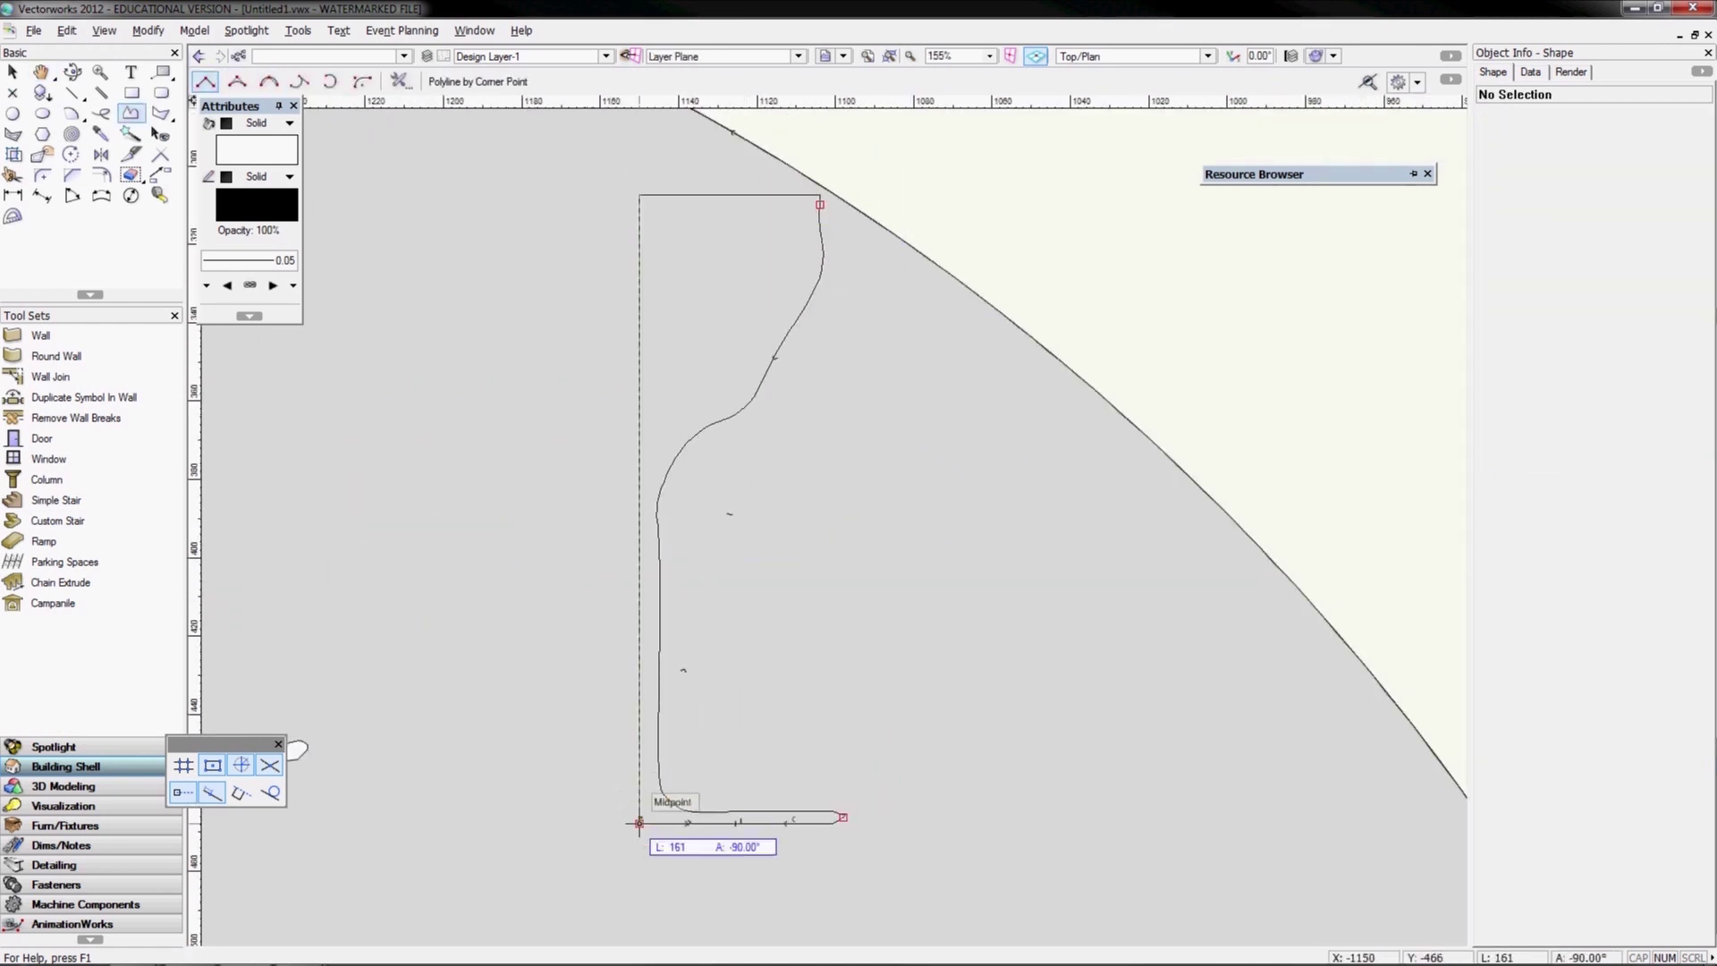
left_click(194, 31)
left_click(295, 748)
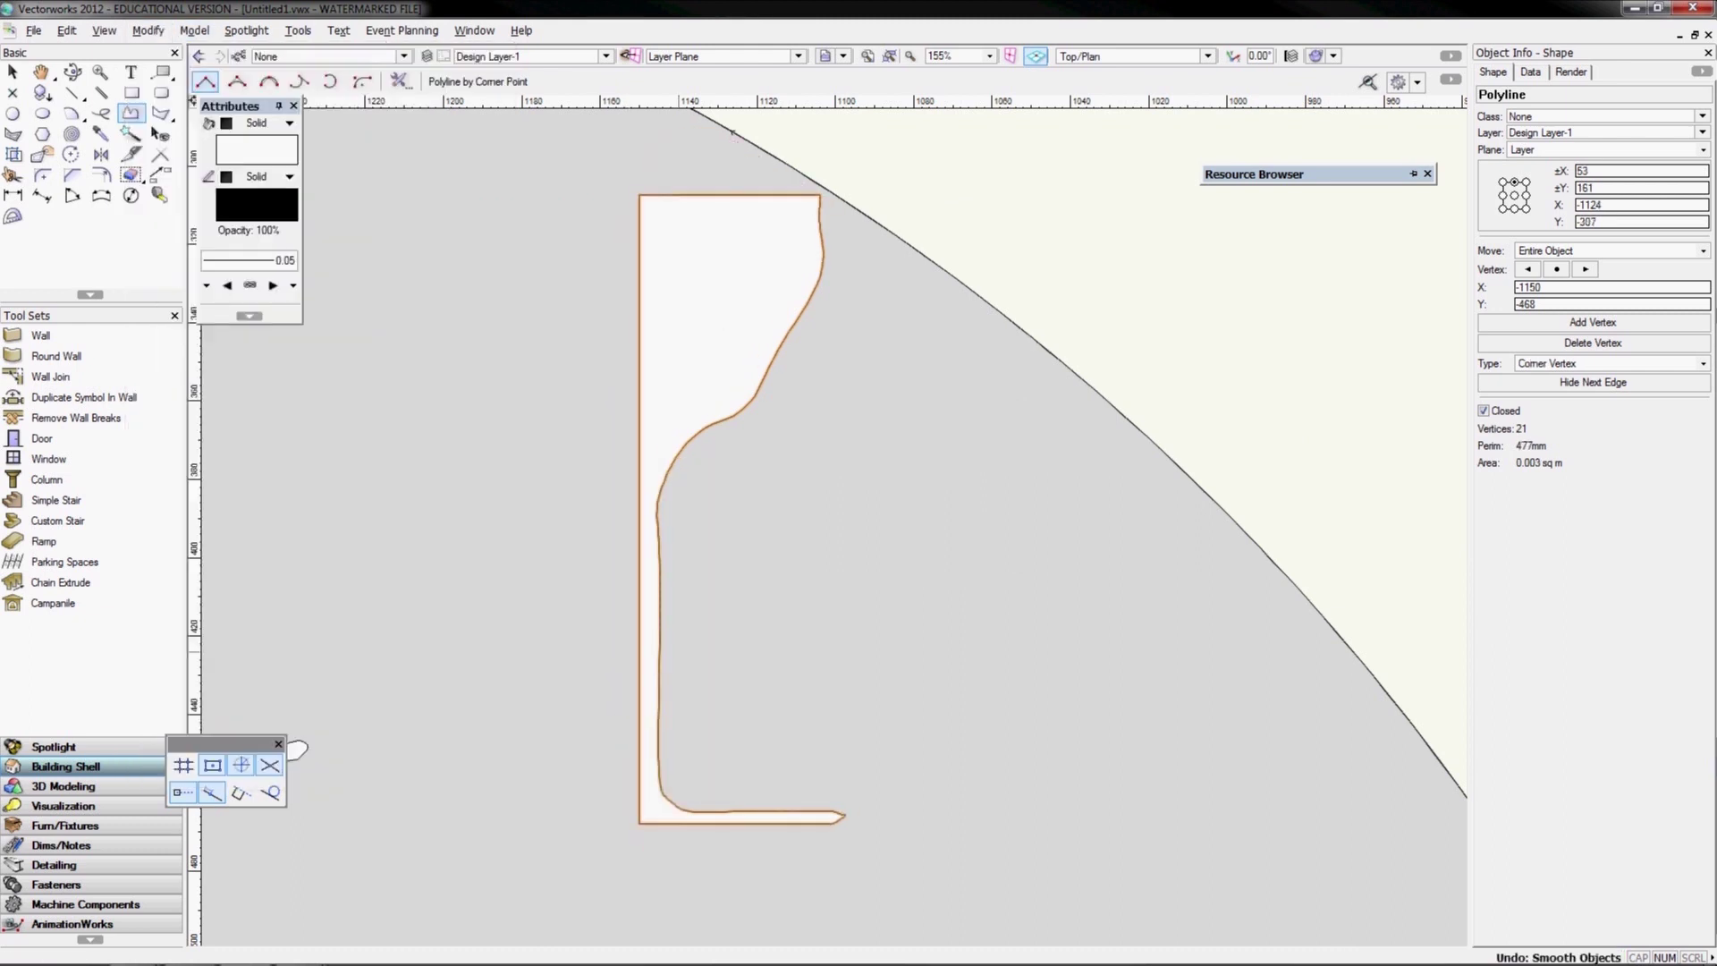
key("shift+r")
scroll(849, 221, "up", 3)
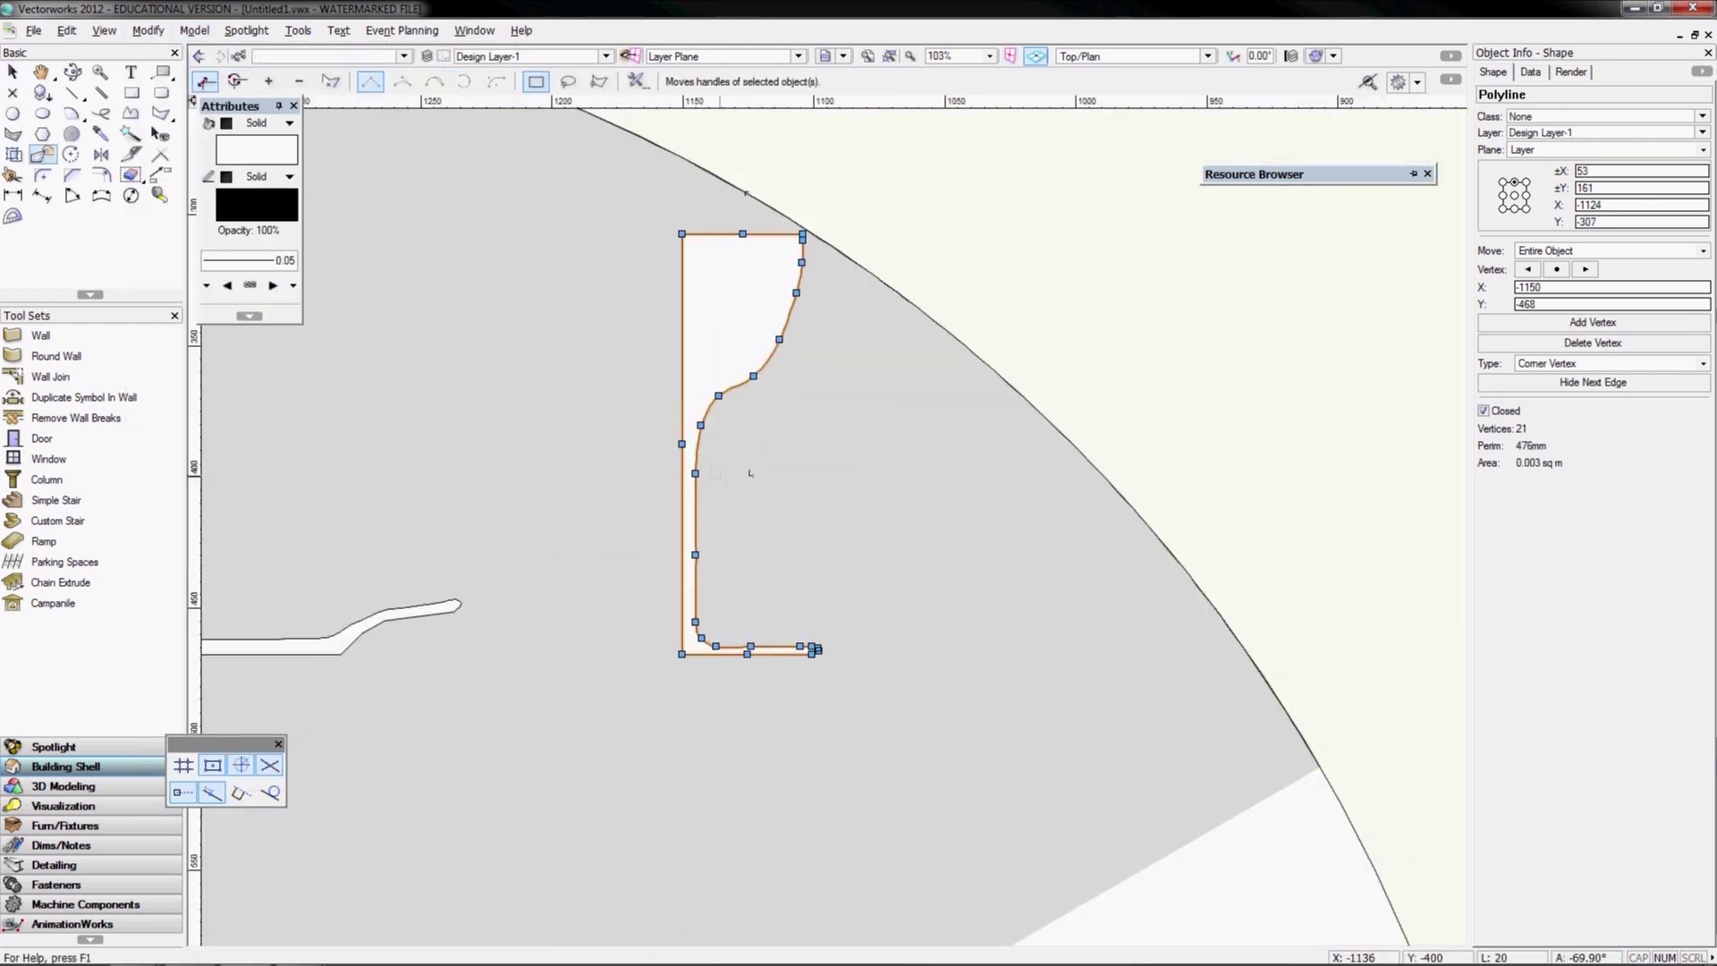
Hollow out the bowl of the stemmed-glass profile, leaving a thin curved wall above the stem
key("u")
key("u")
left_click(889, 489)
left_click(749, 630)
left_click(532, 822)
key("shift+r")
scroll(850, 537, "down", 3)
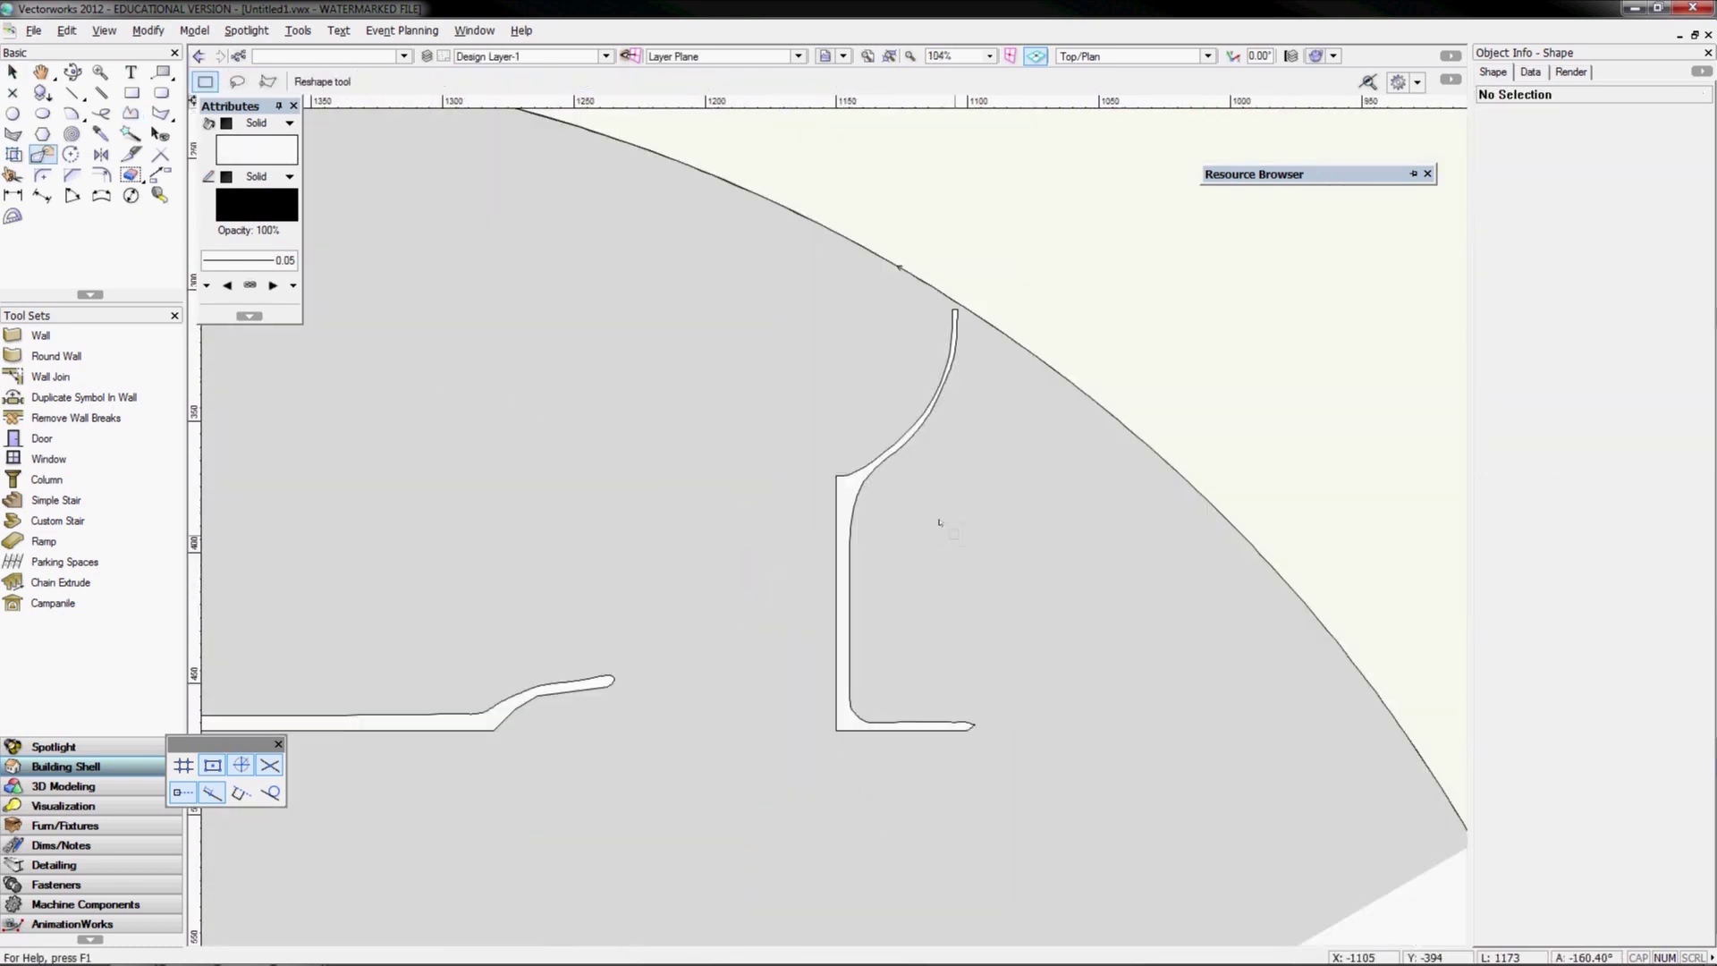
Draw an oval about 63 mm wide and 94 mm high for a smaller glass, and reposition the larger swept glass near the plate
left_click_drag(1045, 529, 1211, 779)
key("4")
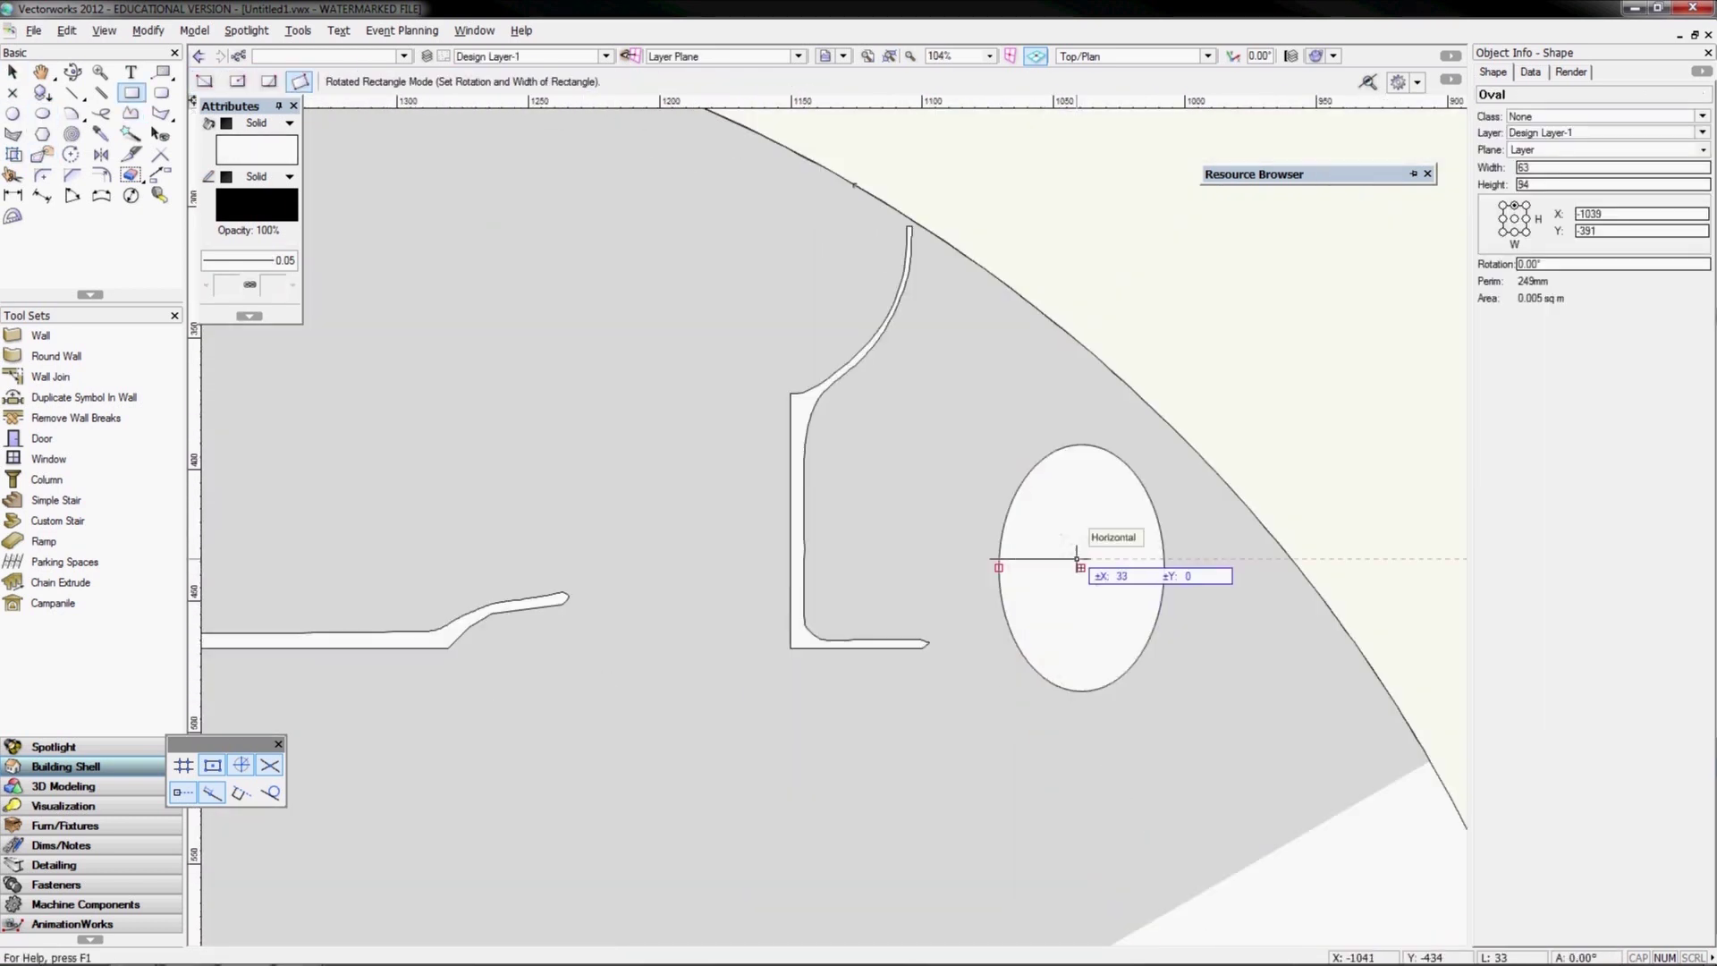
left_click_drag(1036, 653, 1127, 796)
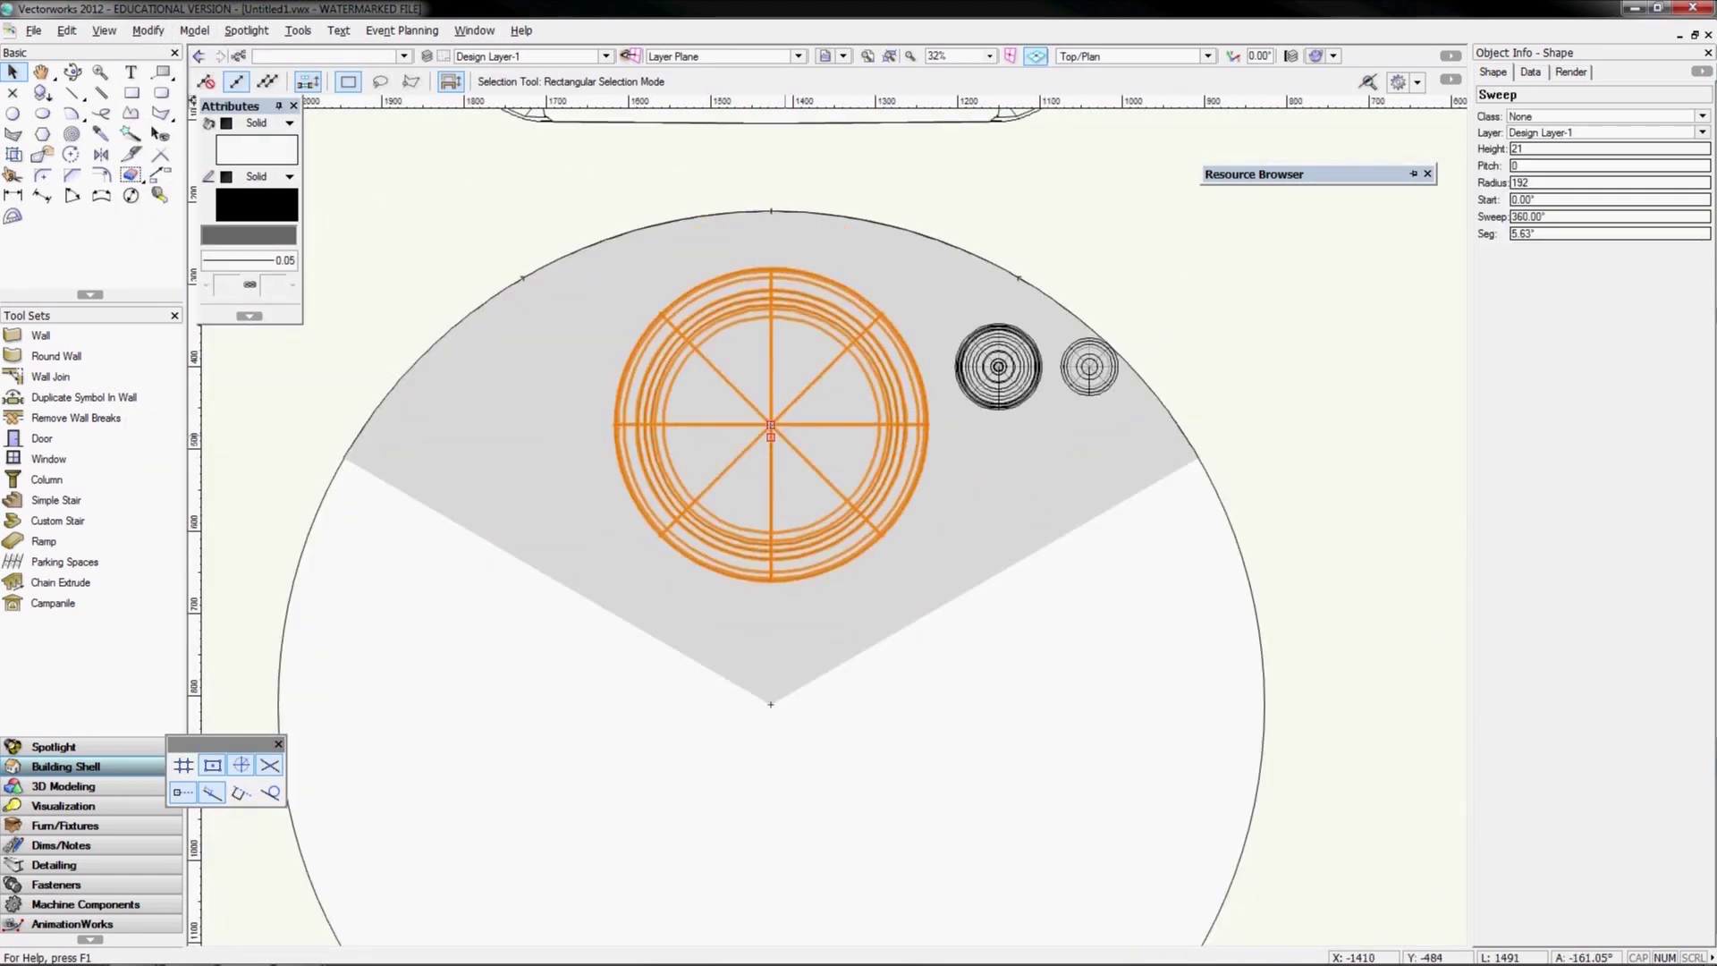
left_click_drag(997, 365, 597, 548)
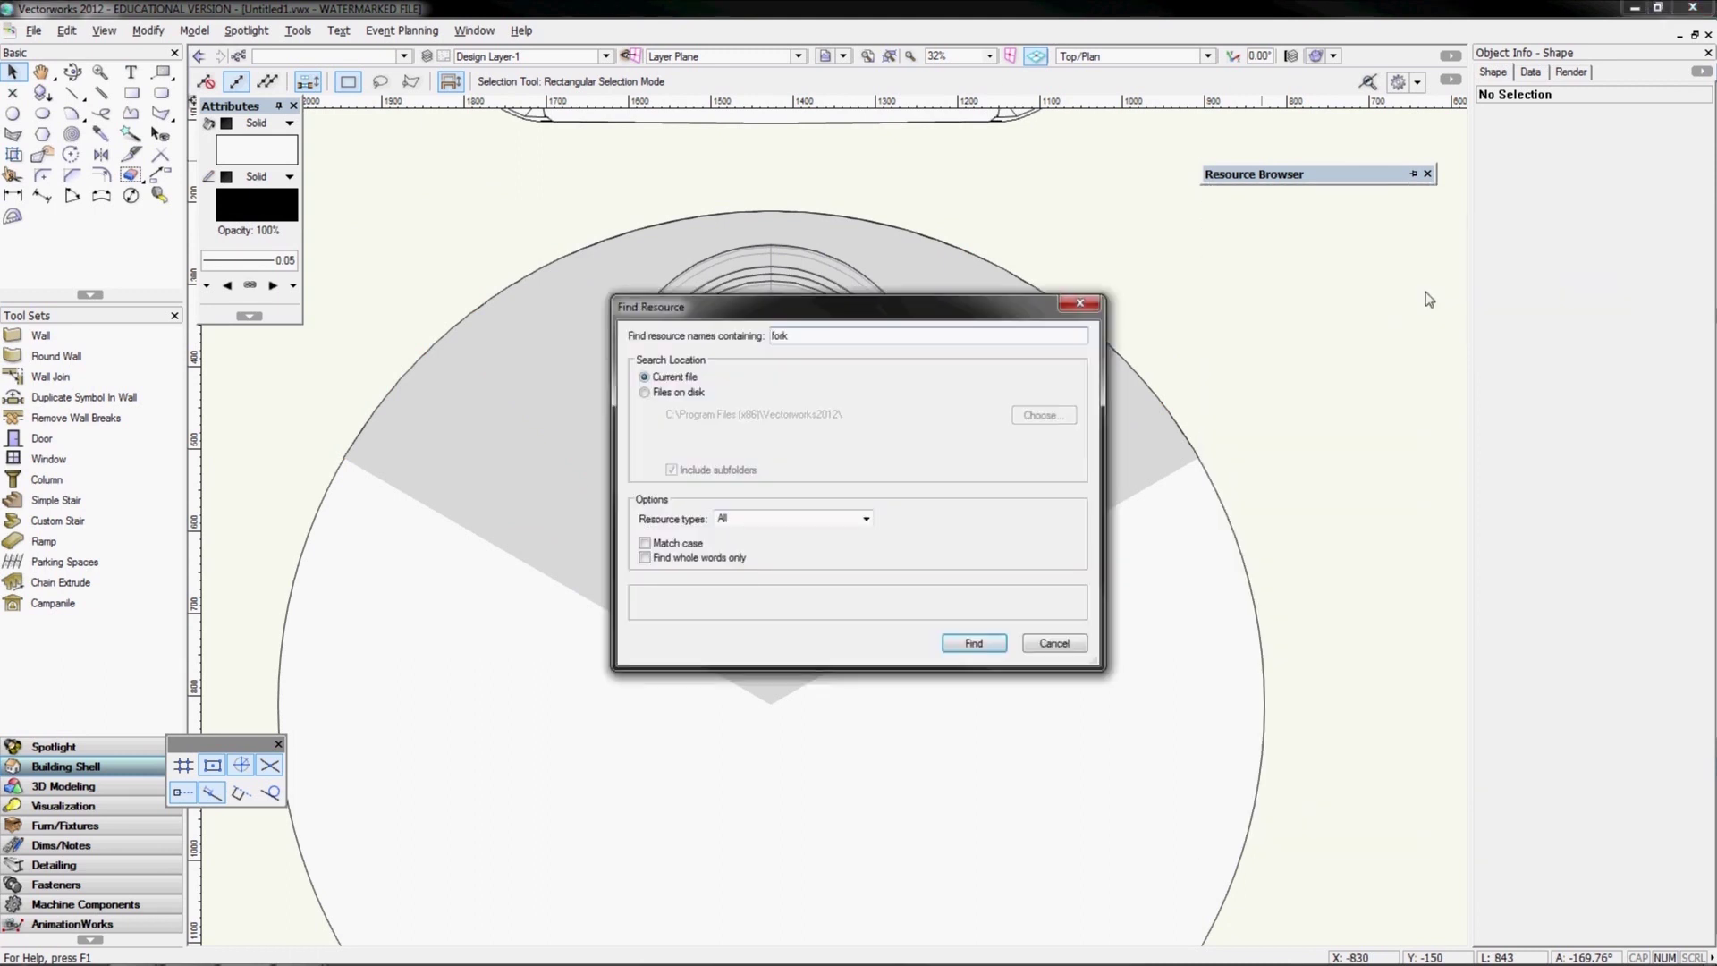
Search the files on disk for resources with "fork" in their name
left_click(974, 644)
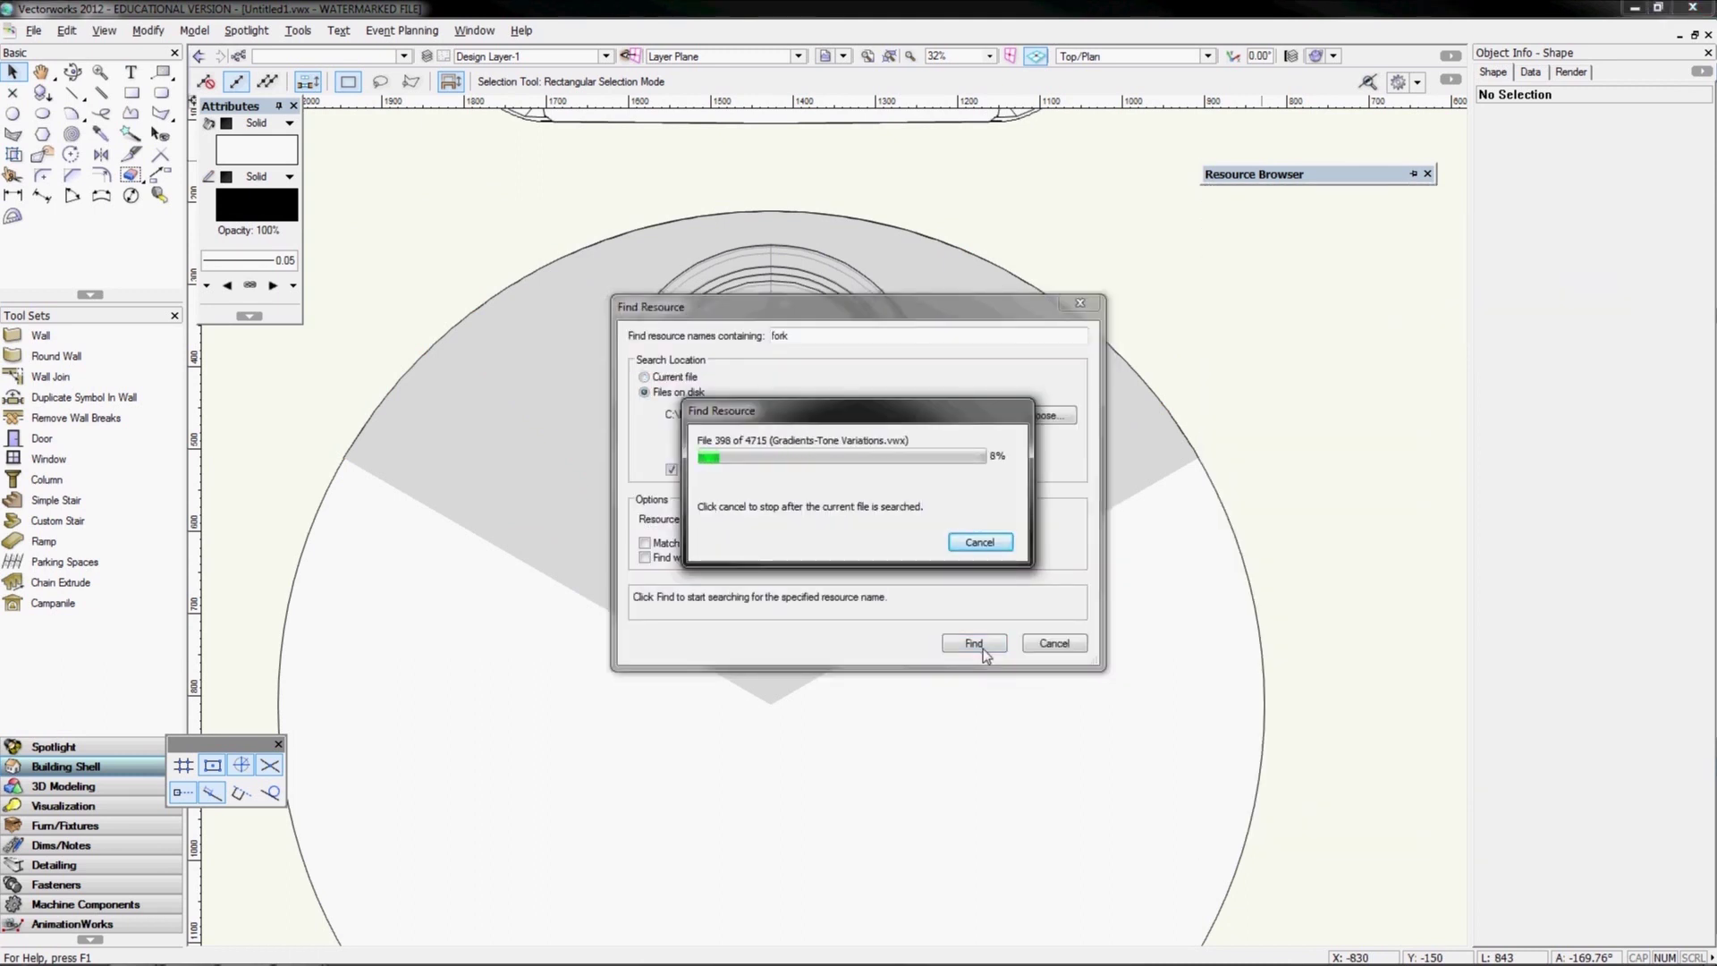
double_click(908, 391)
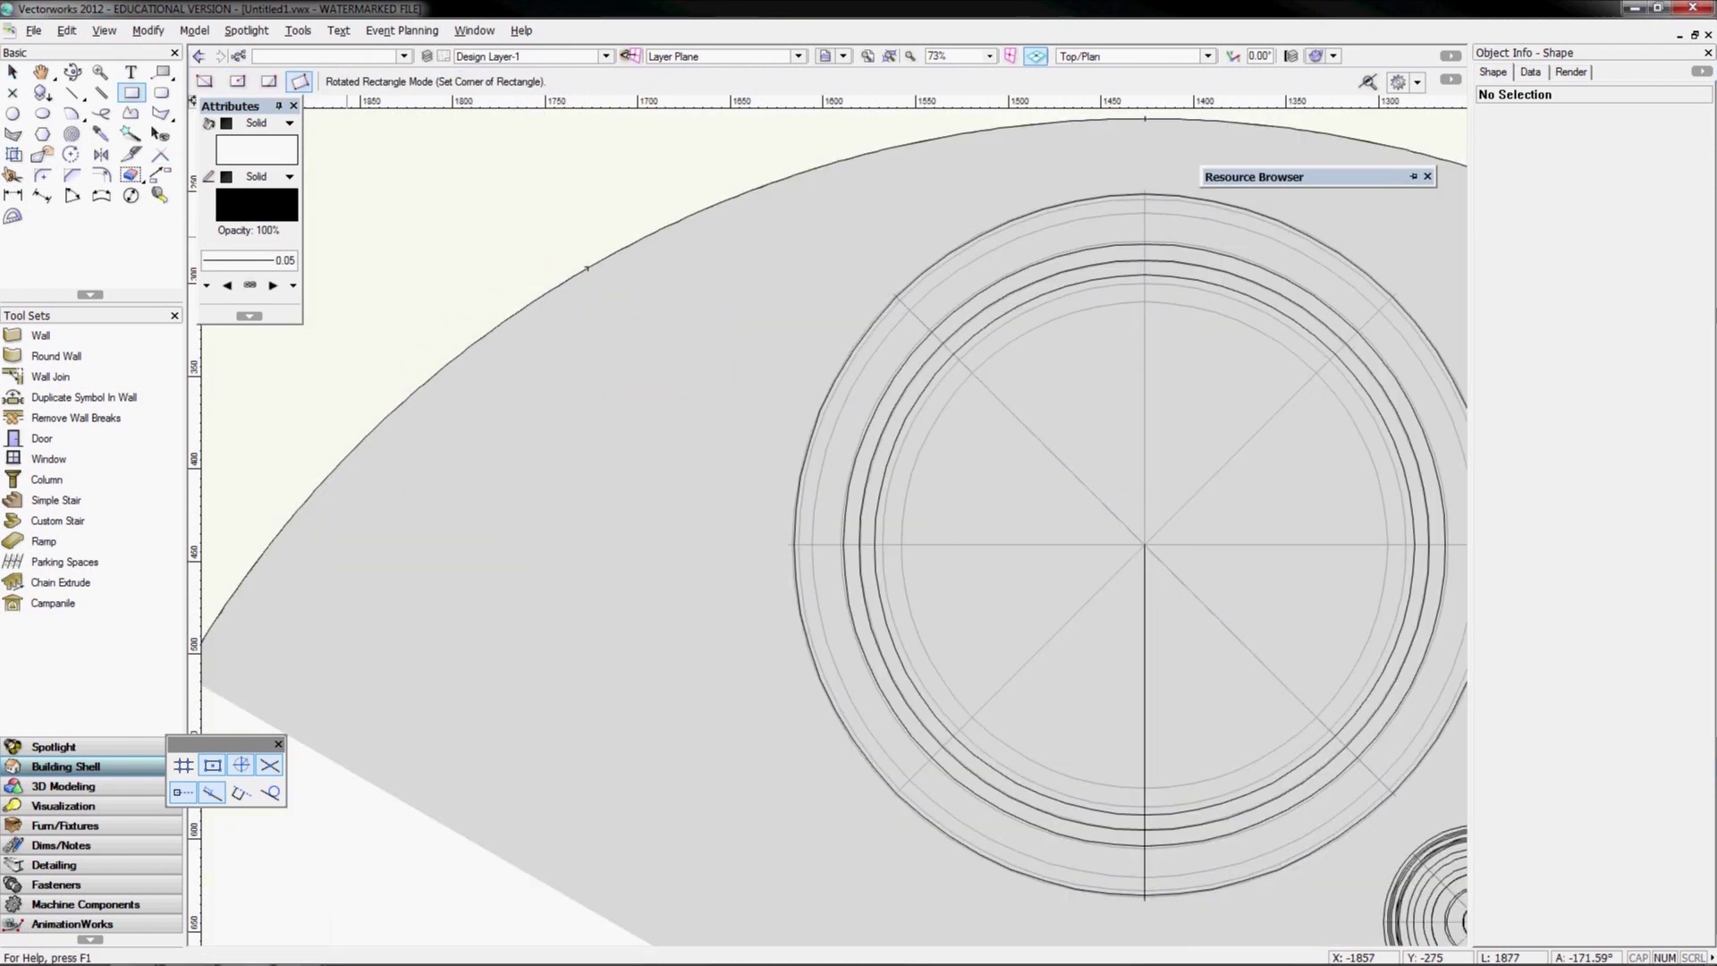
Draw a fork head about 35 by 54 mm below a narrow handle and clip four slots out of its rounded outline
left_click(652, 613)
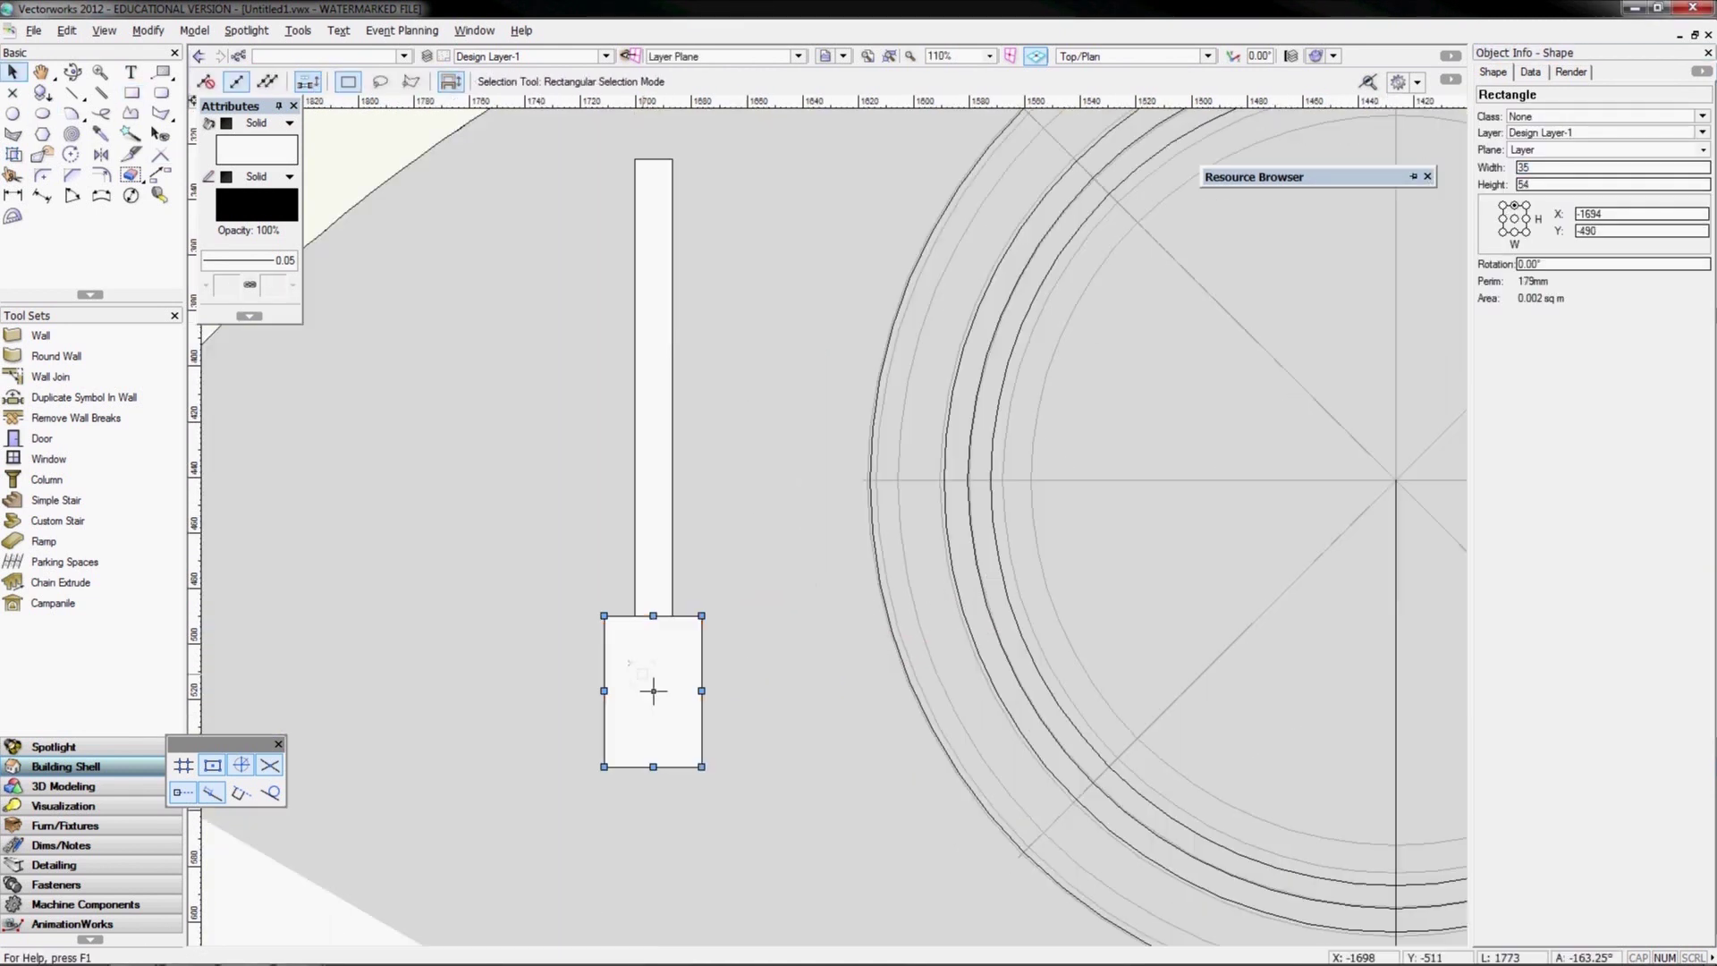
left_click(160, 94)
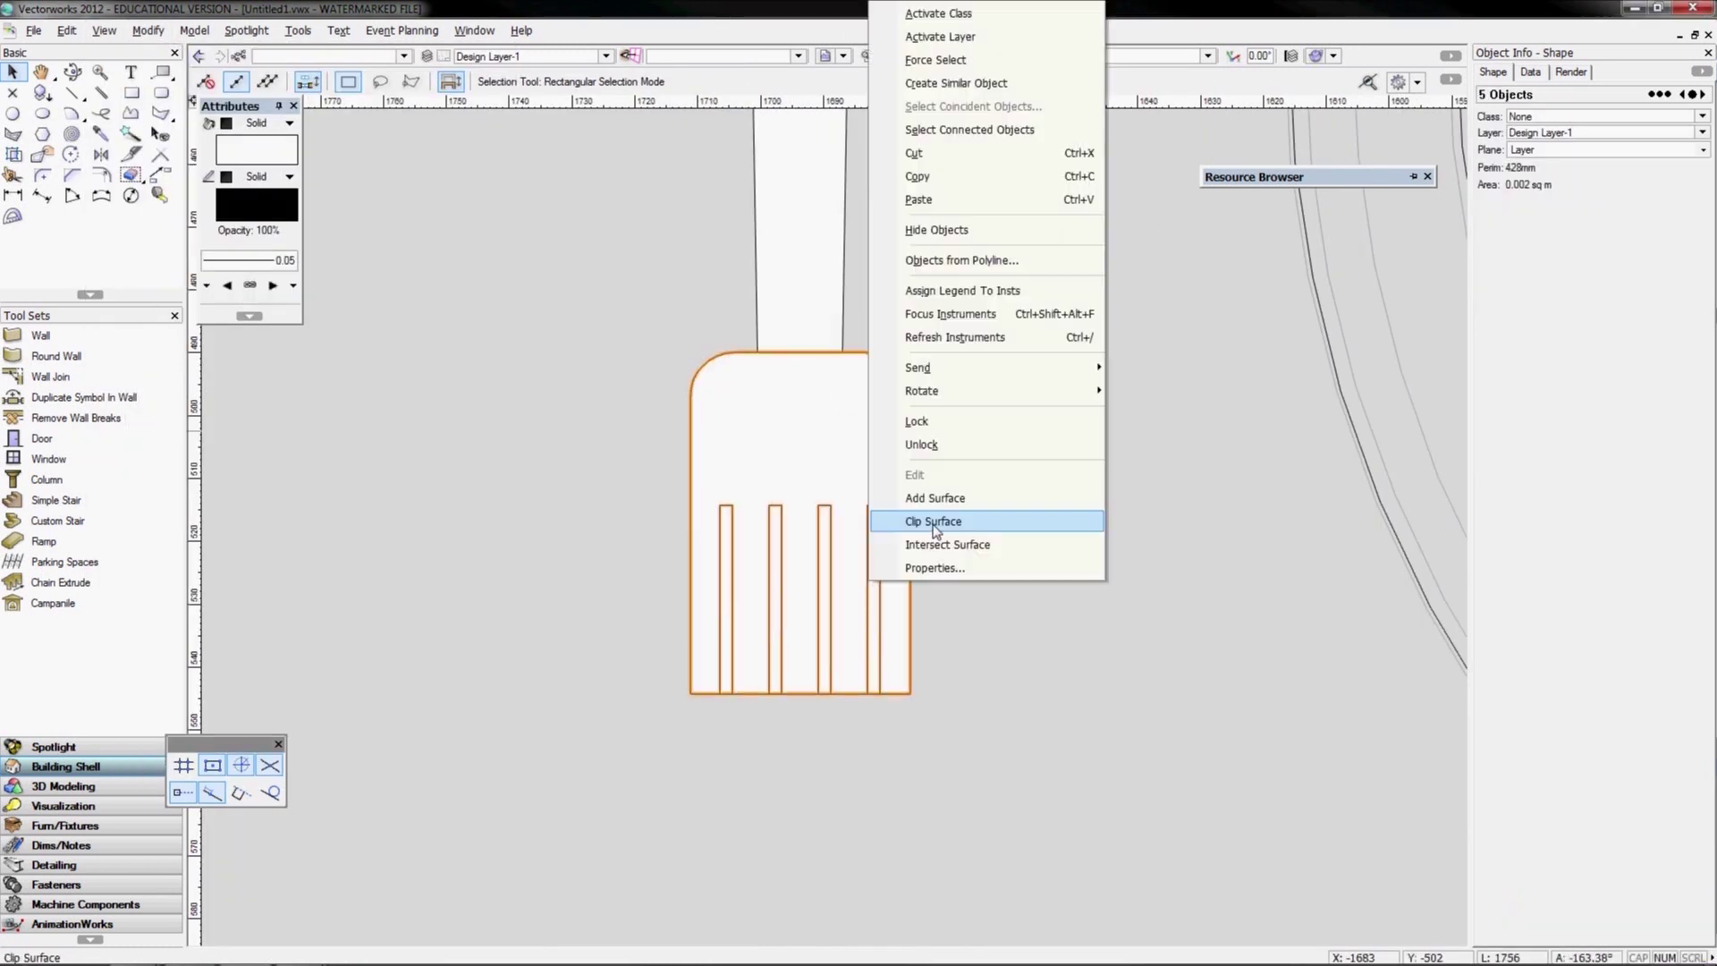
left_click(1150, 513)
Fillet the end corners of the fork's tines with a radius of 2 mm
left_click(42, 176)
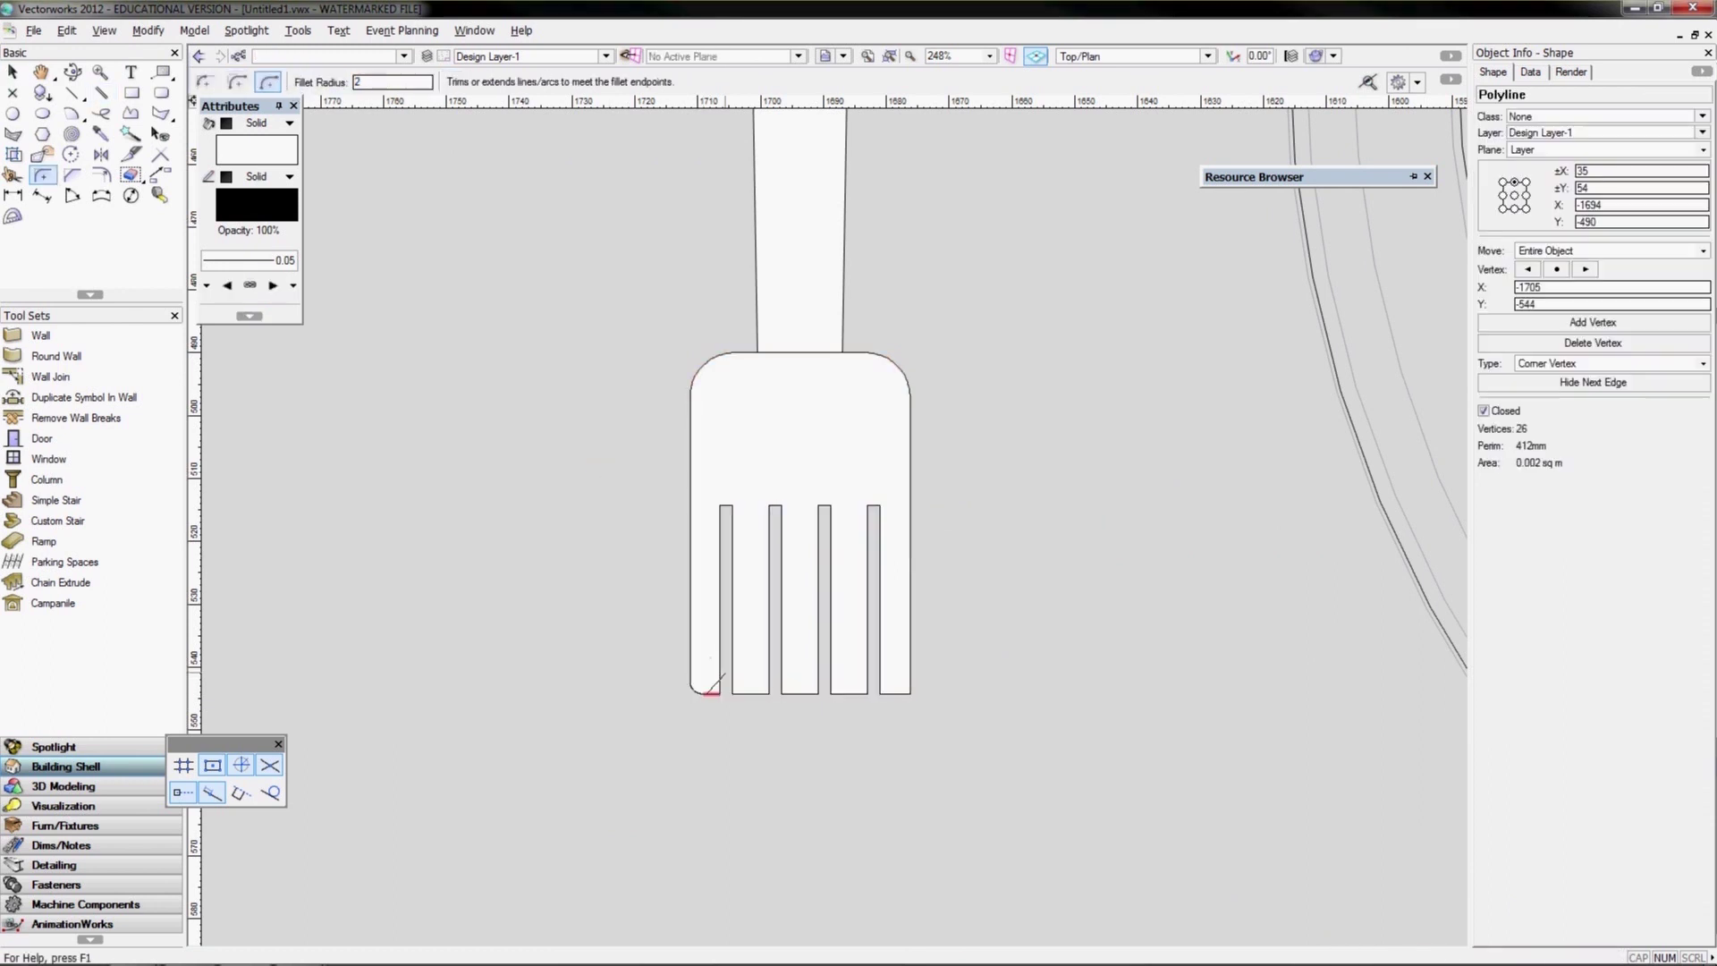
left_click(710, 689)
left_click(800, 691)
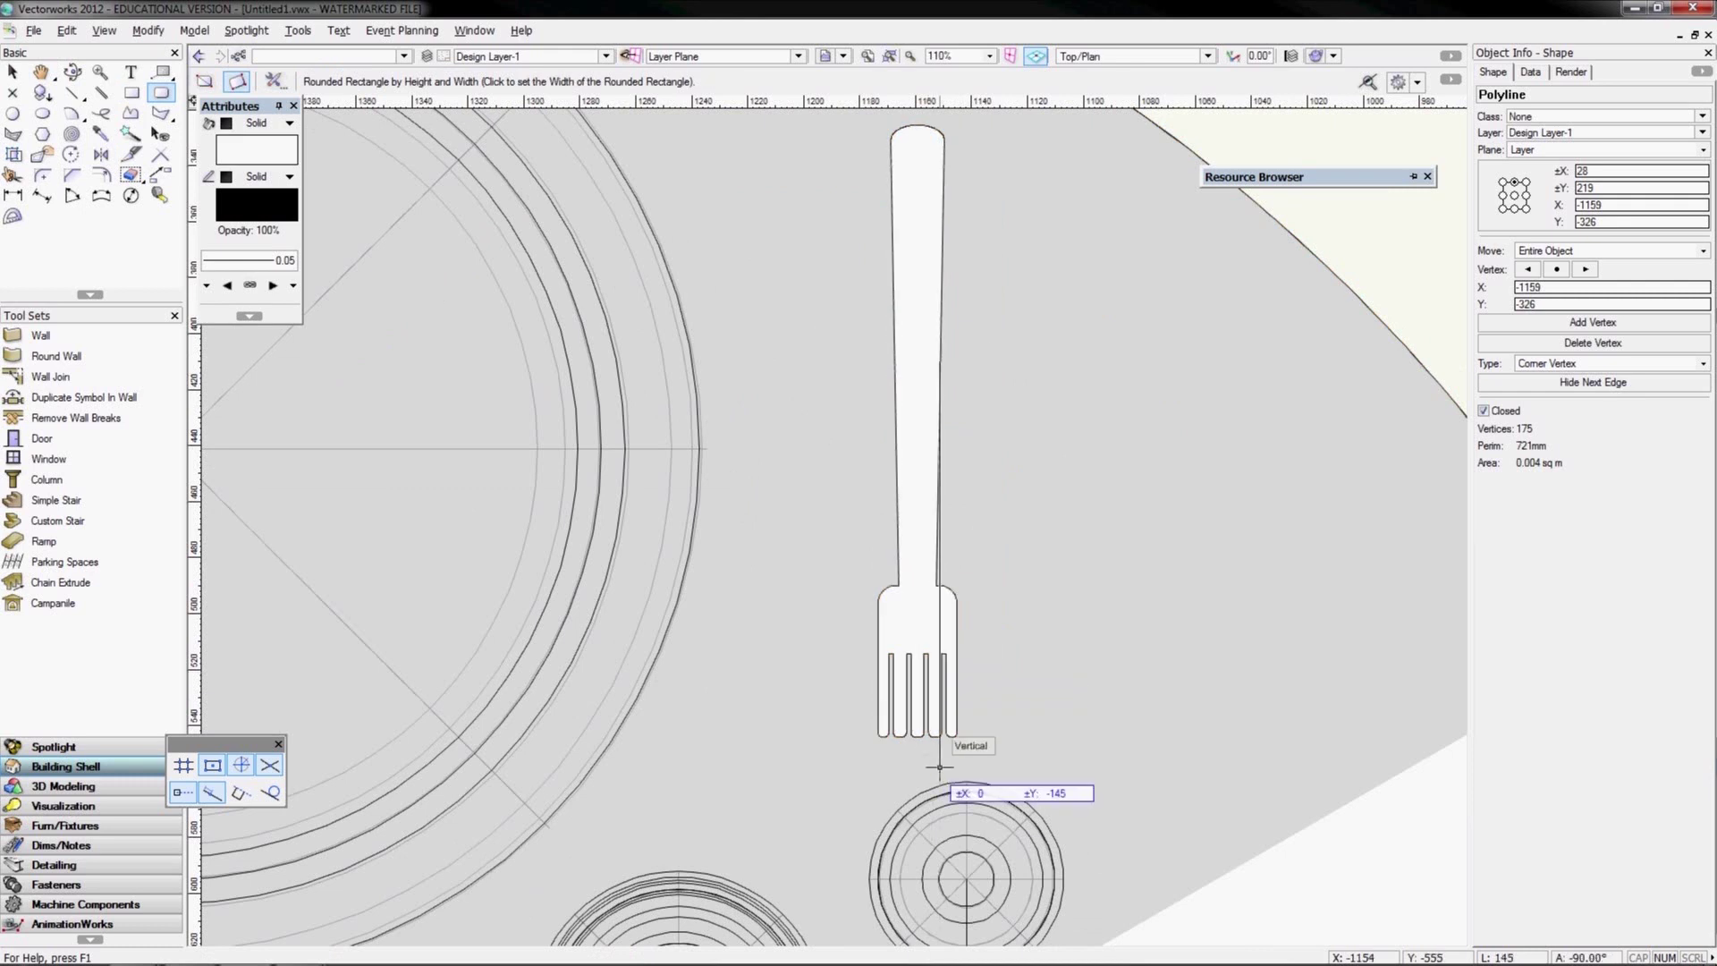
Turn the fork copy beside the glasses into a knife using a rounded rectangle about 18 by 145 mm as the blade
left_click(940, 767)
left_click(889, 767)
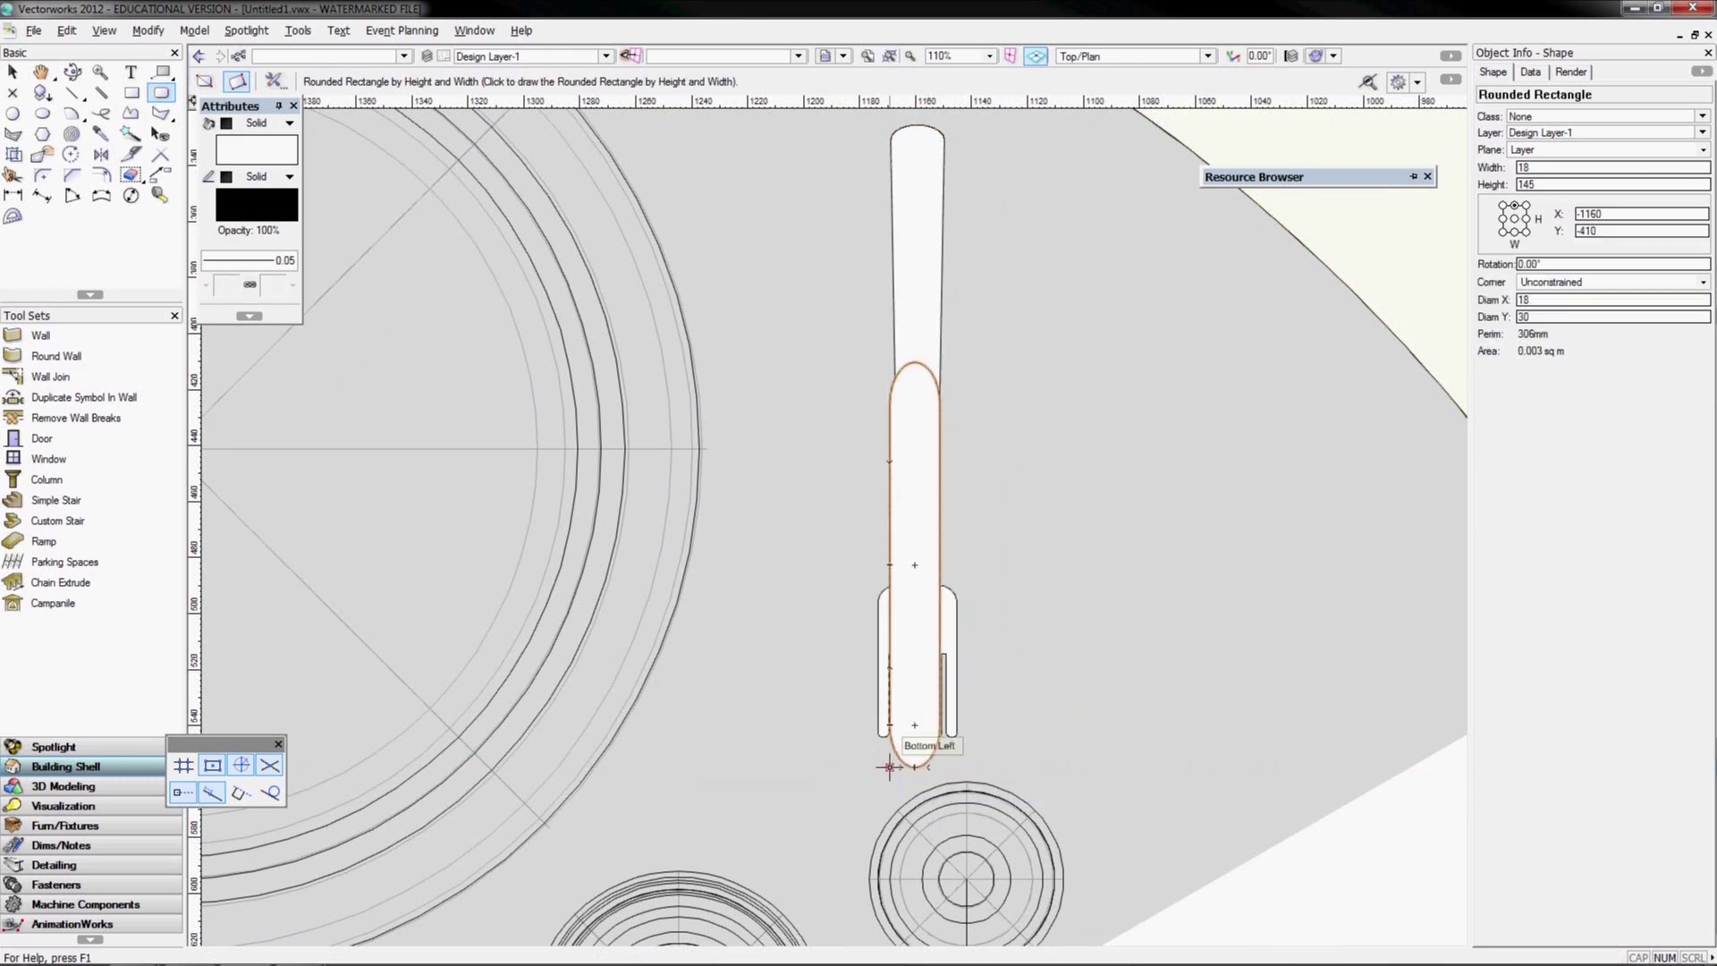
right_click(956, 636)
left_click(1028, 555)
left_click(939, 620)
left_click(911, 336, "shift")
Extrude the knife and fork outlines by 40 mm and show the fork in the Right view
key("ctrl+e")
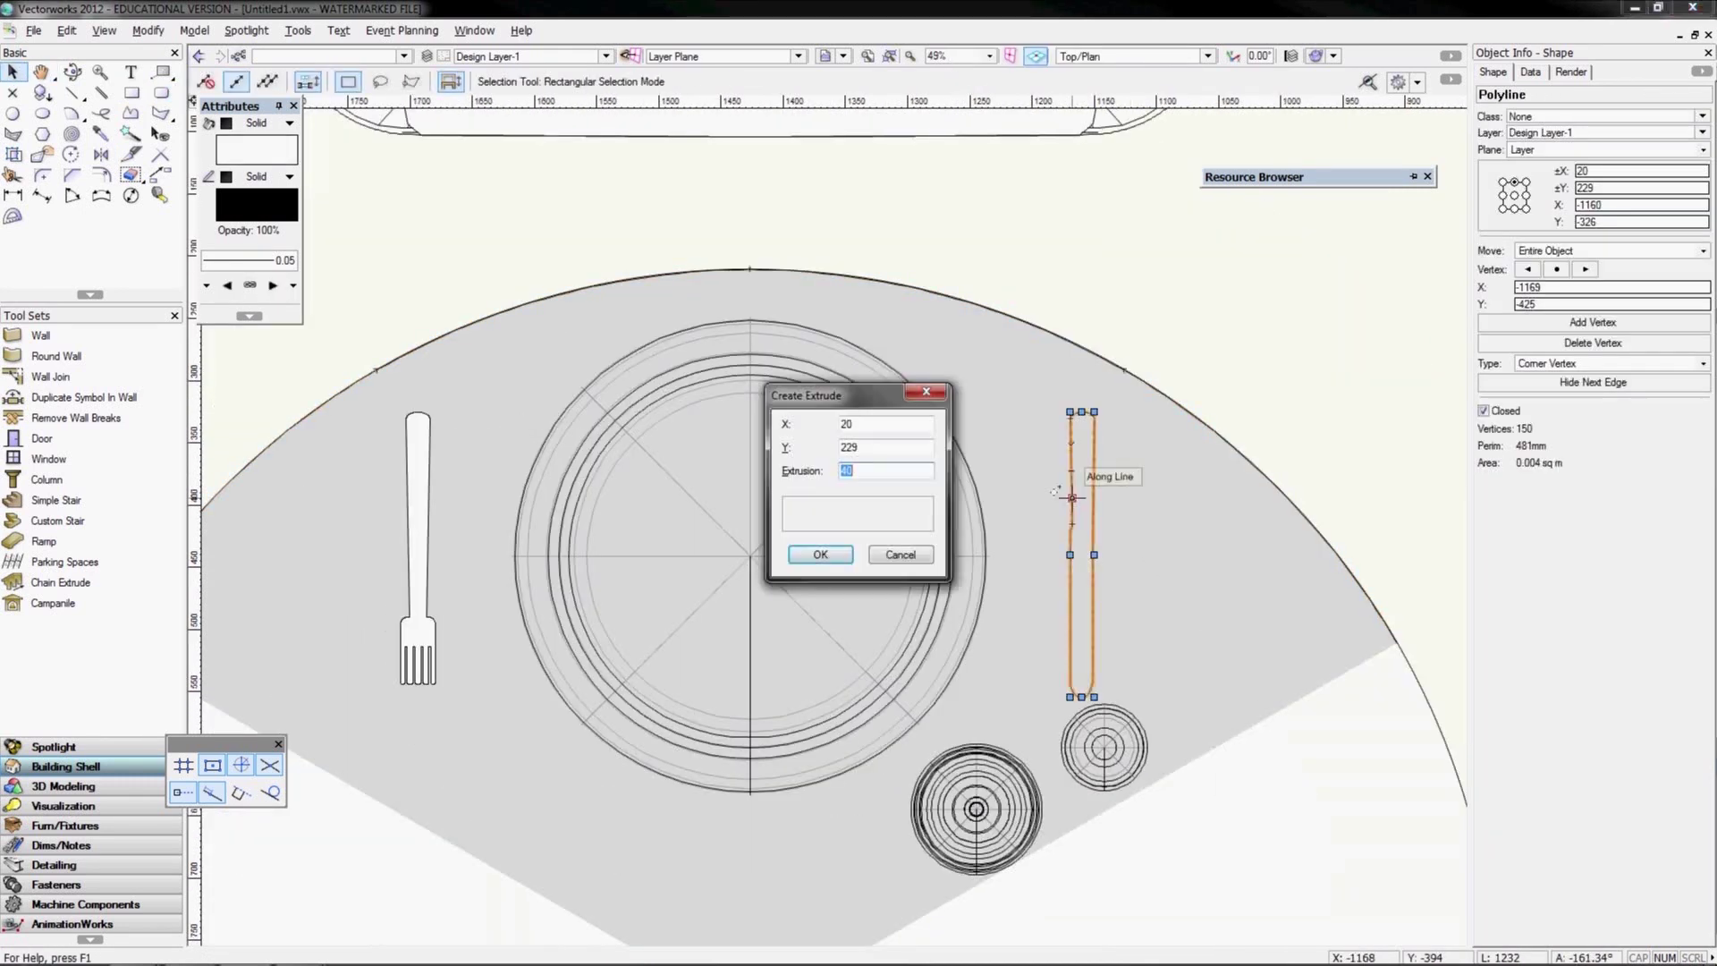
key("Return")
key("6")
key("ctrl+4")
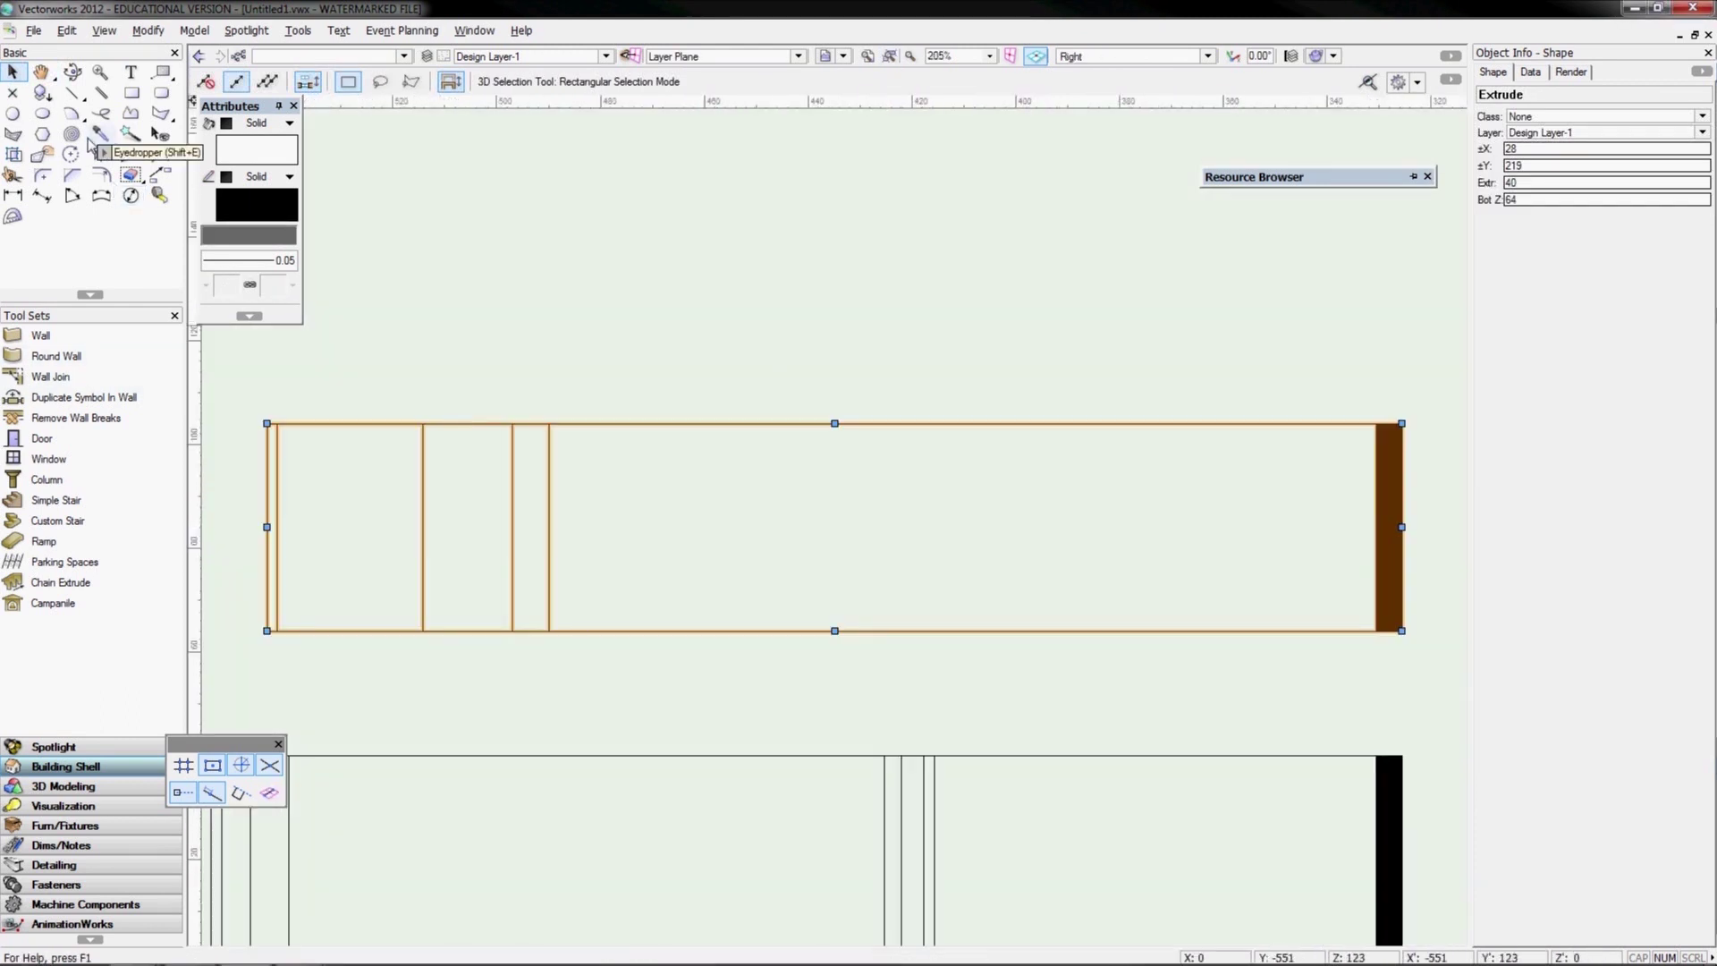
On the screen plane, draw a thin curved side profile about 221 by 7 mm across the fork and reshape its handle end
left_click(797, 56)
left_click(706, 138)
left_click(267, 476)
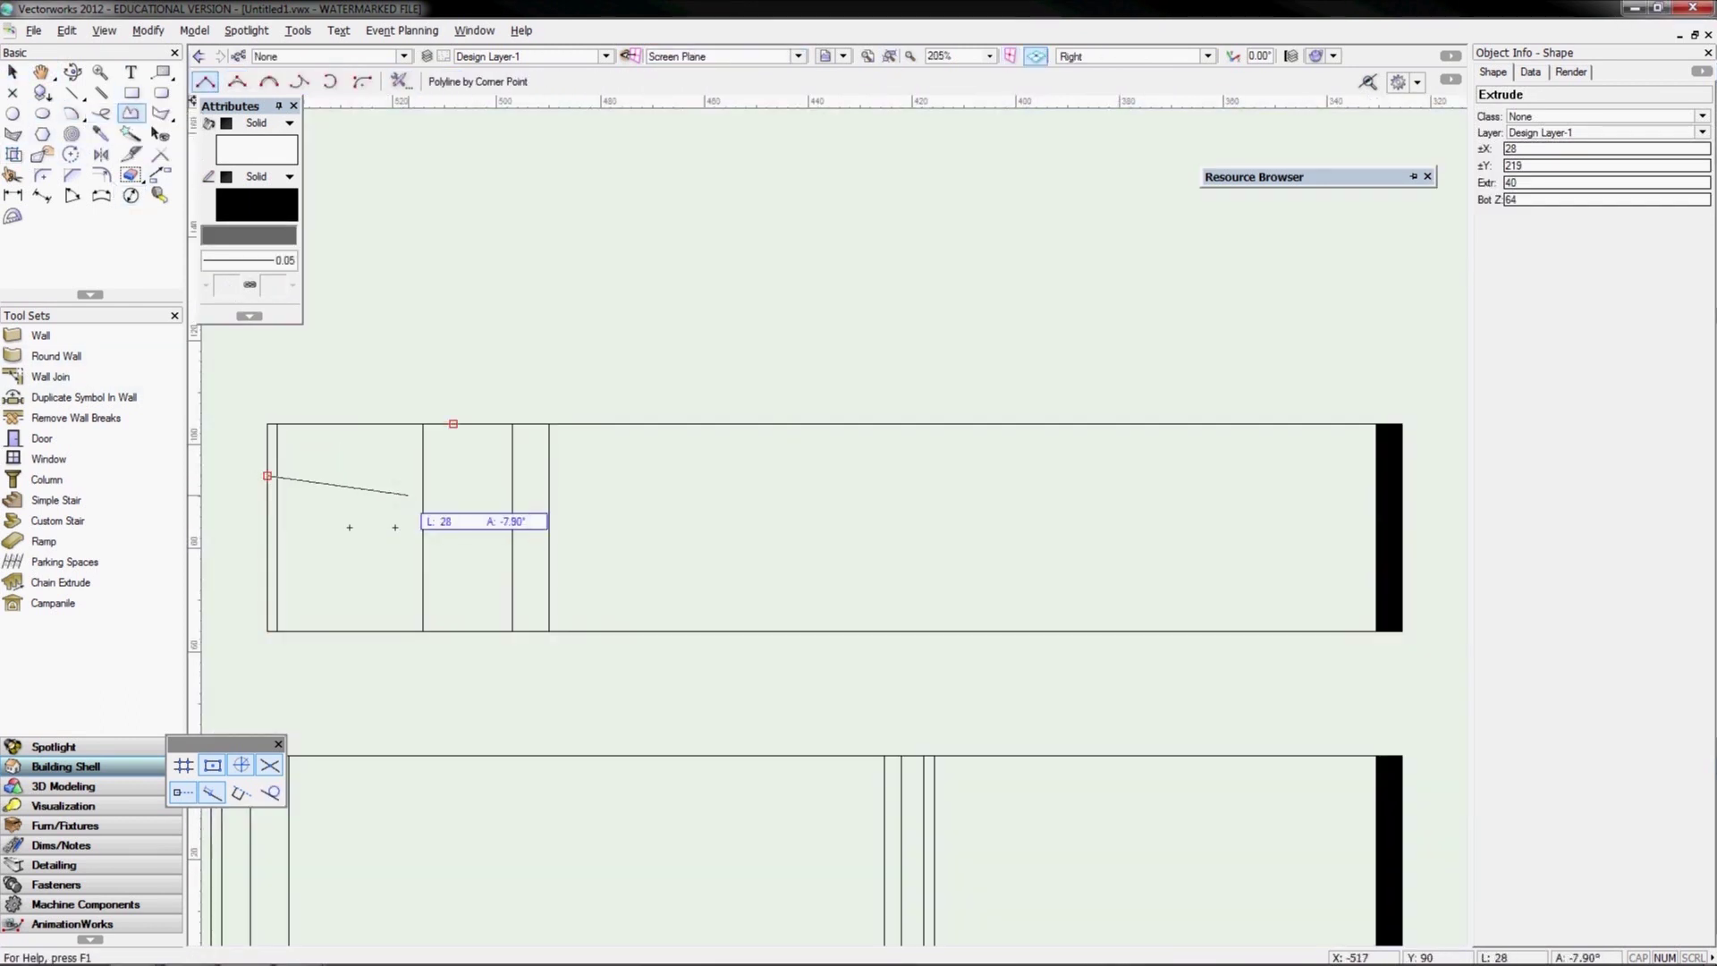
left_click(549, 476)
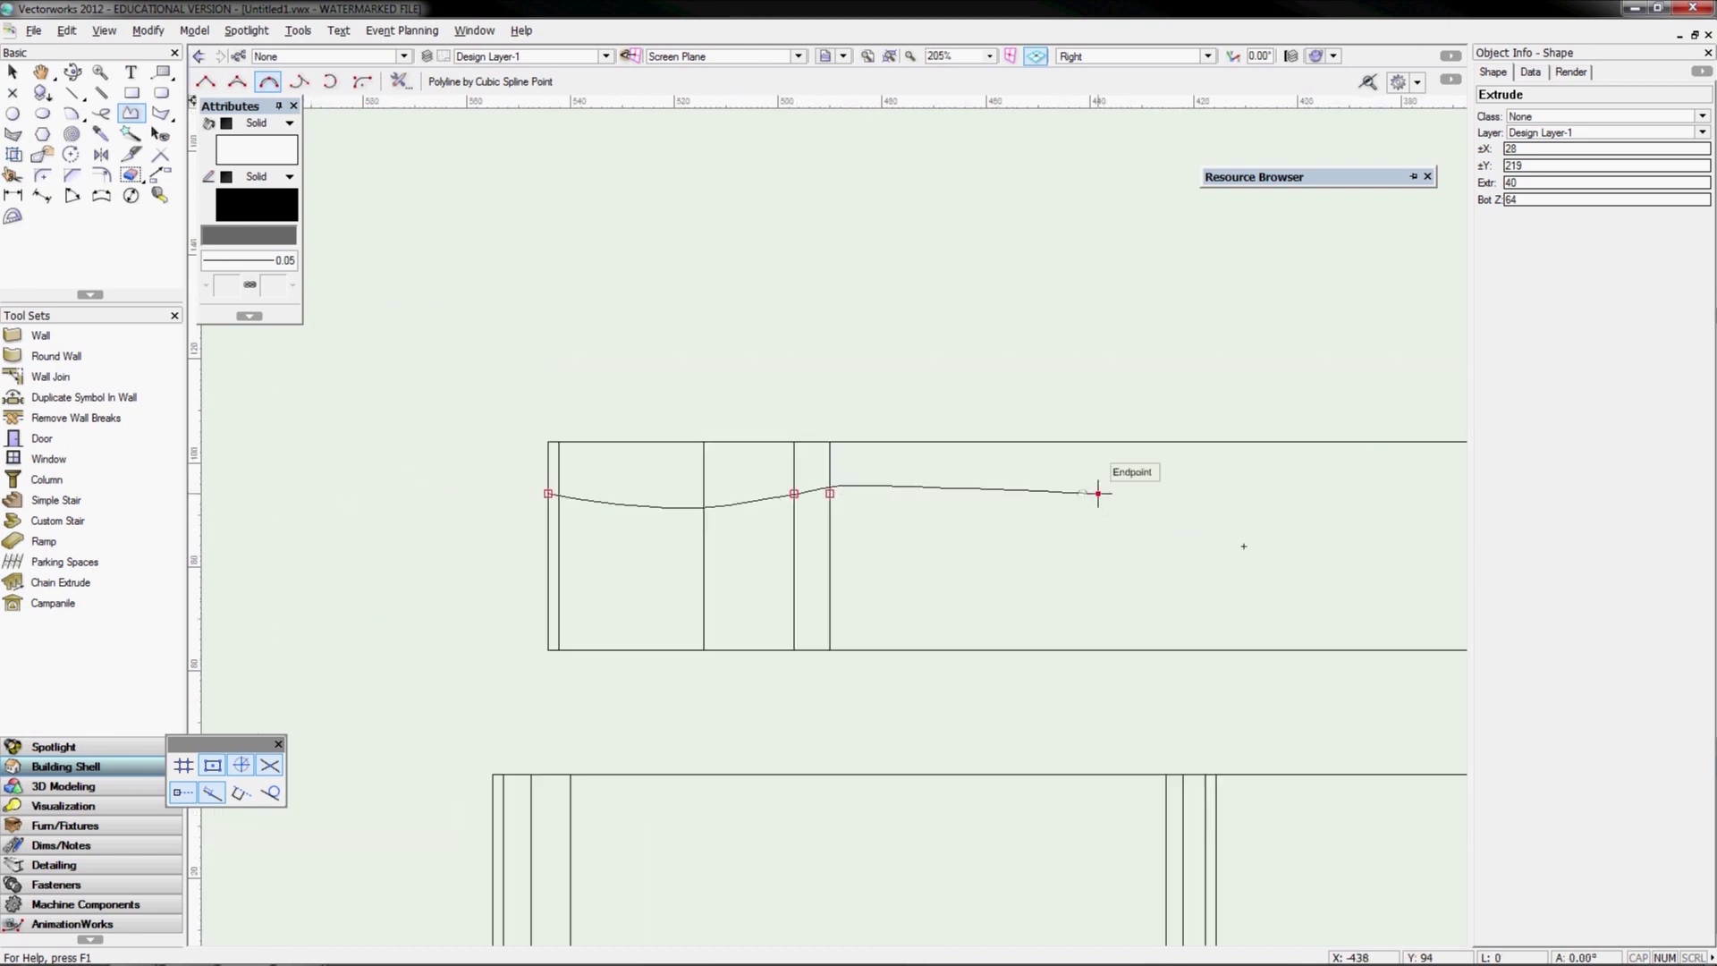
scroll(1112, 525, "up", 3)
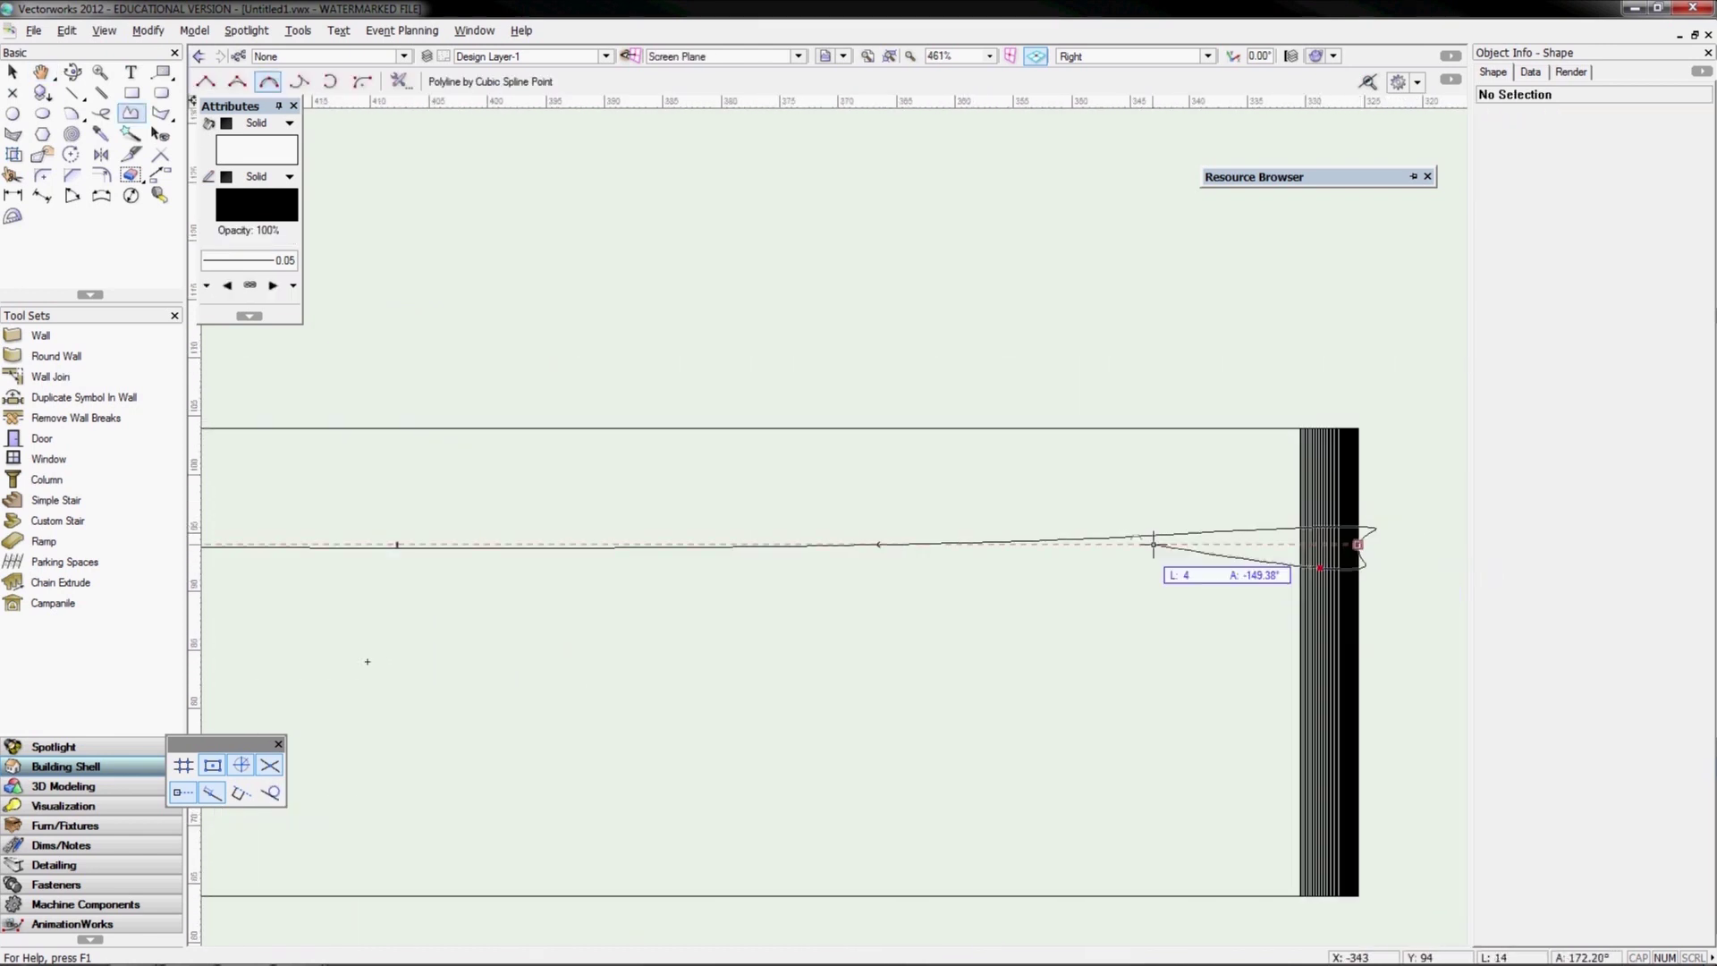
scroll(895, 617, "down", 3)
scroll(563, 546, "up", 3)
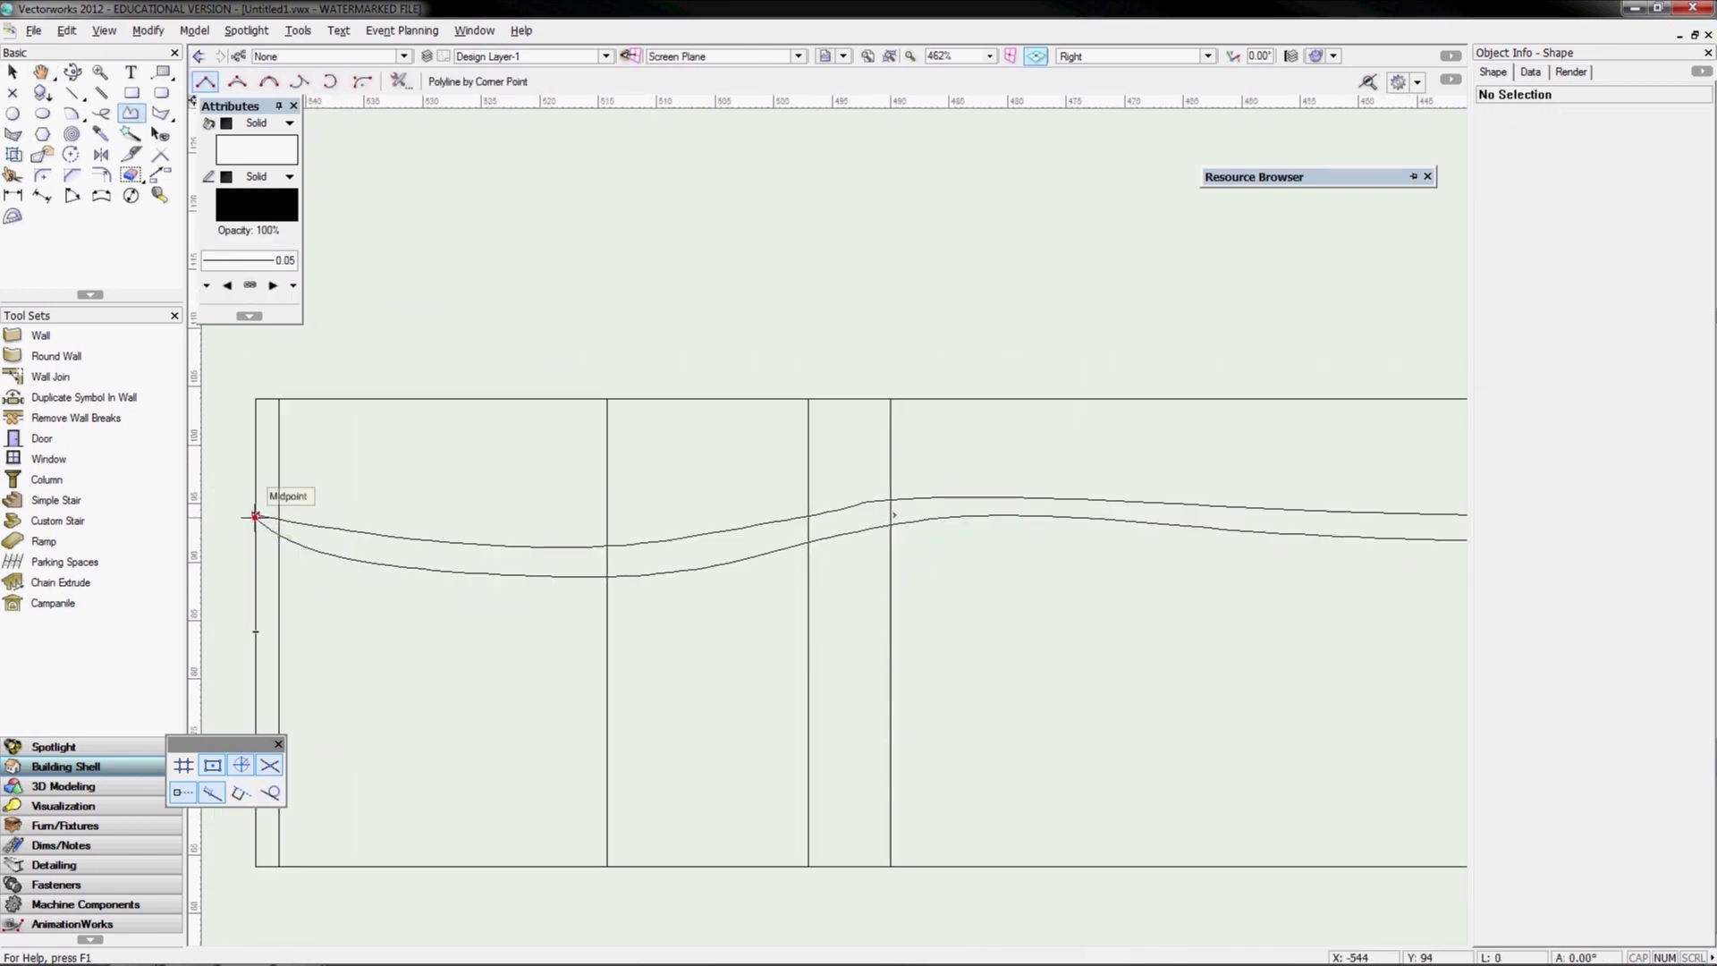
left_click(256, 517)
key("x")
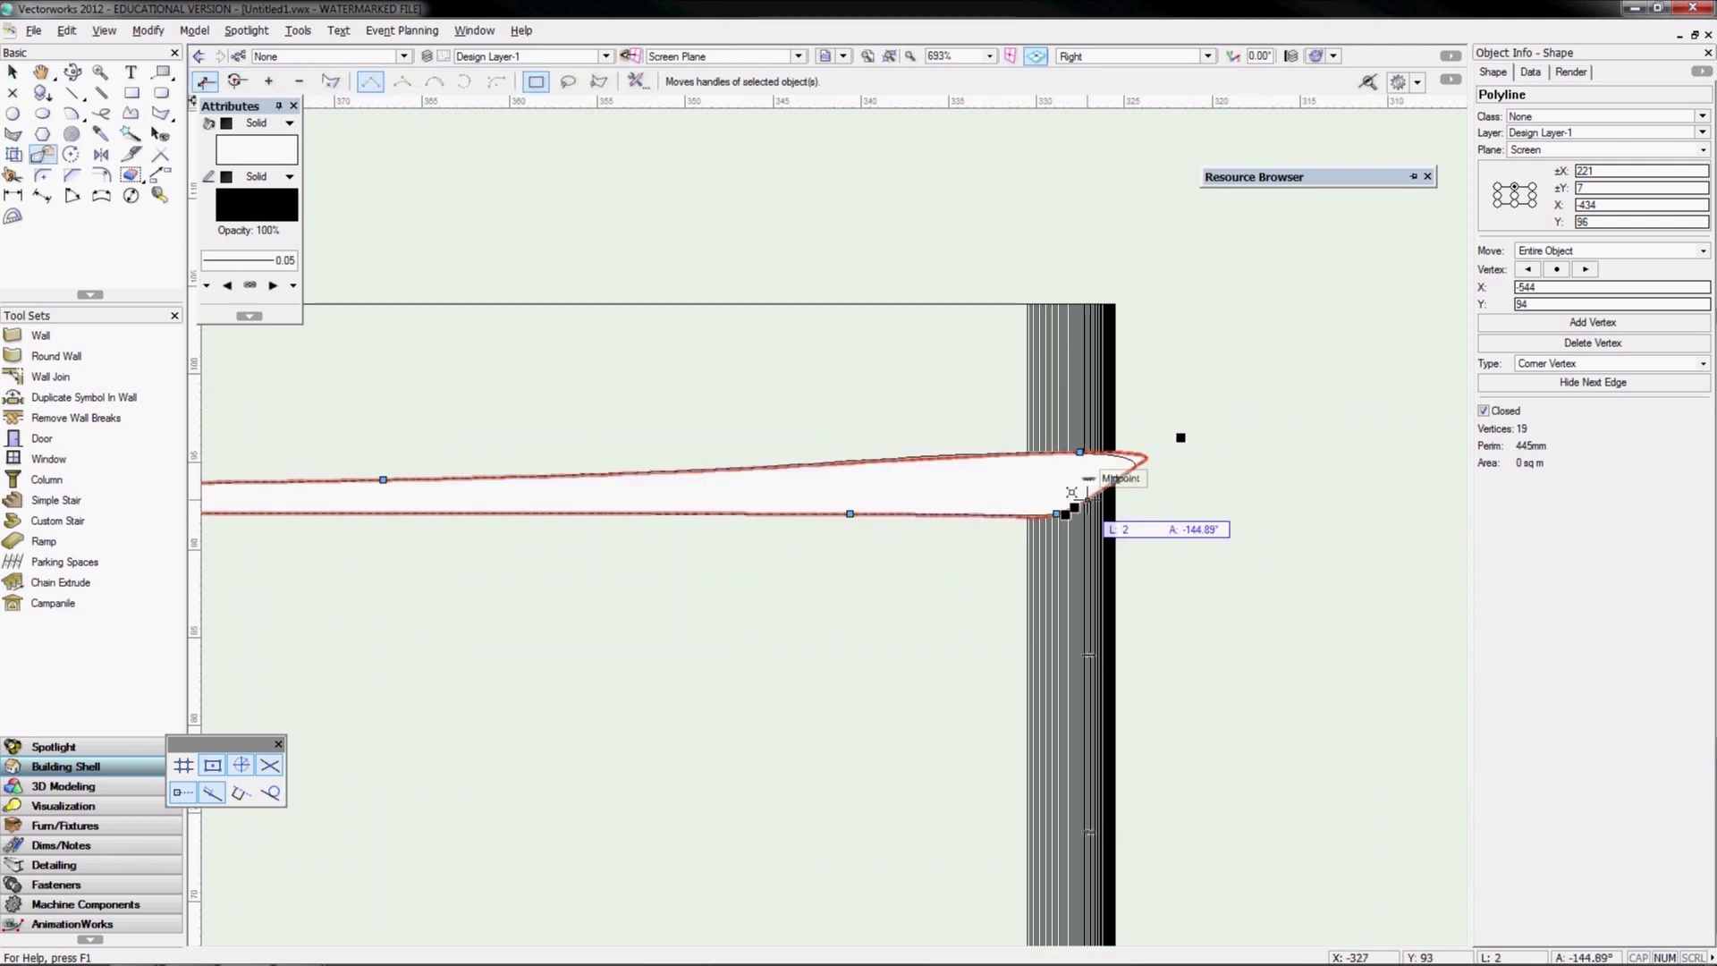
scroll(1092, 501, "up", 3)
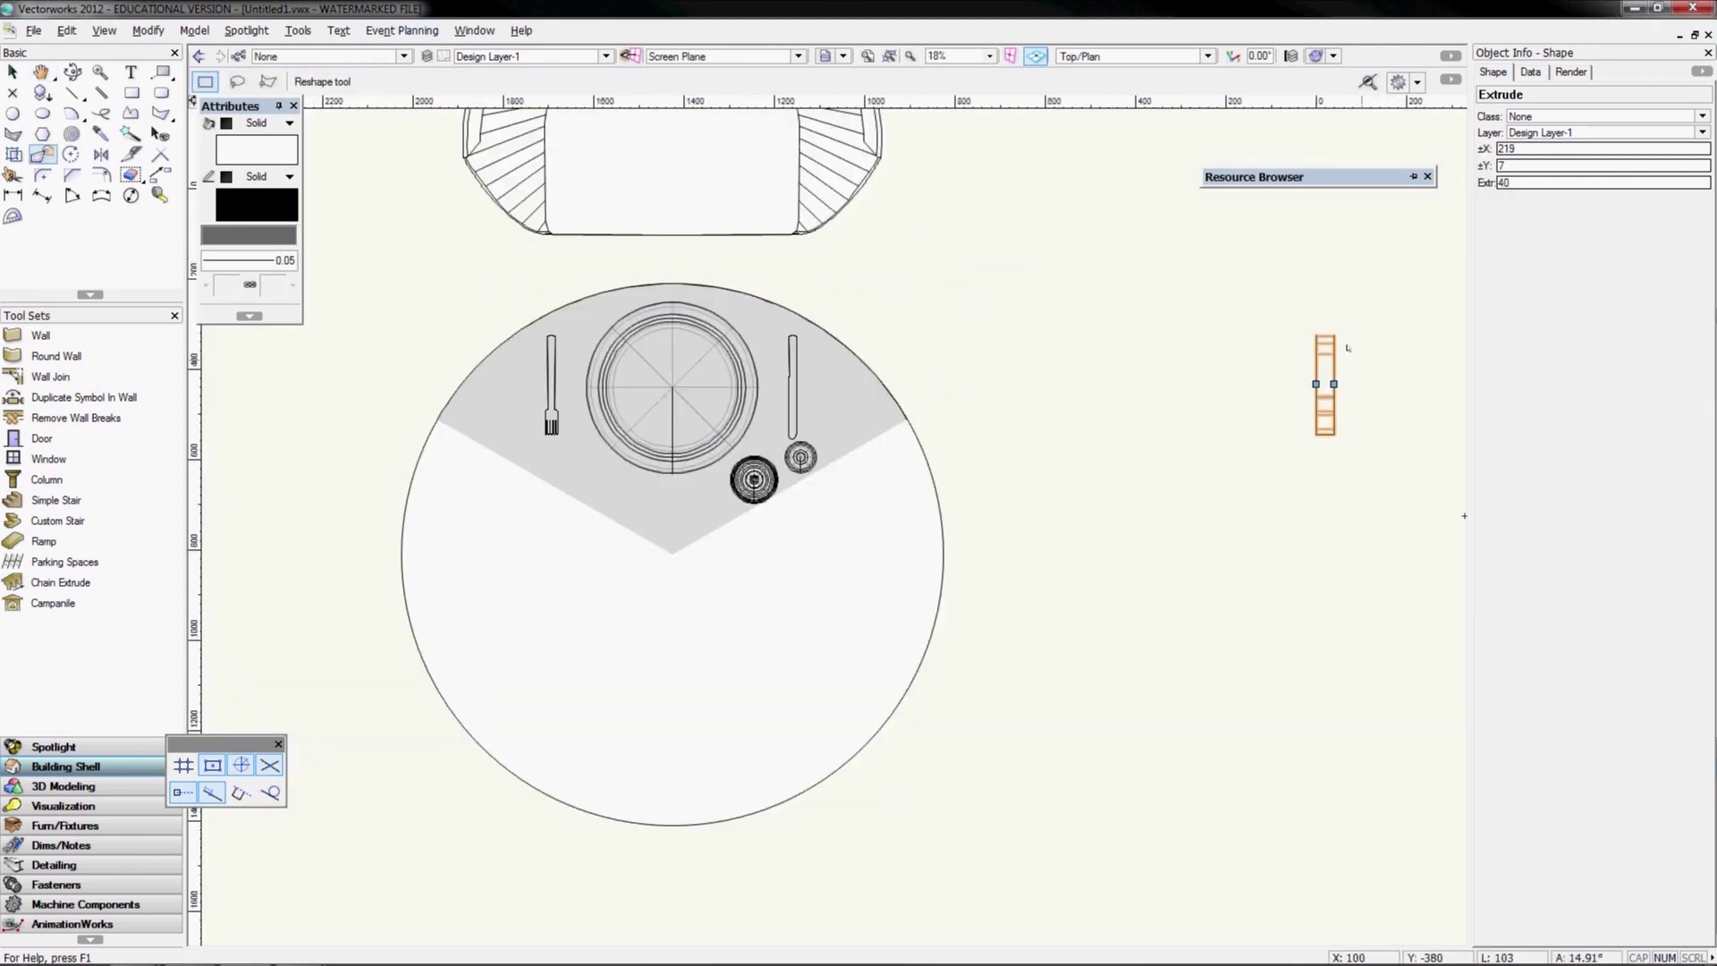
Intersect the fork with its extruded side profile and fillet the handle's edges with a constant radius of 5 mm
scroll(437, 526, "up", 3)
right_click(570, 604)
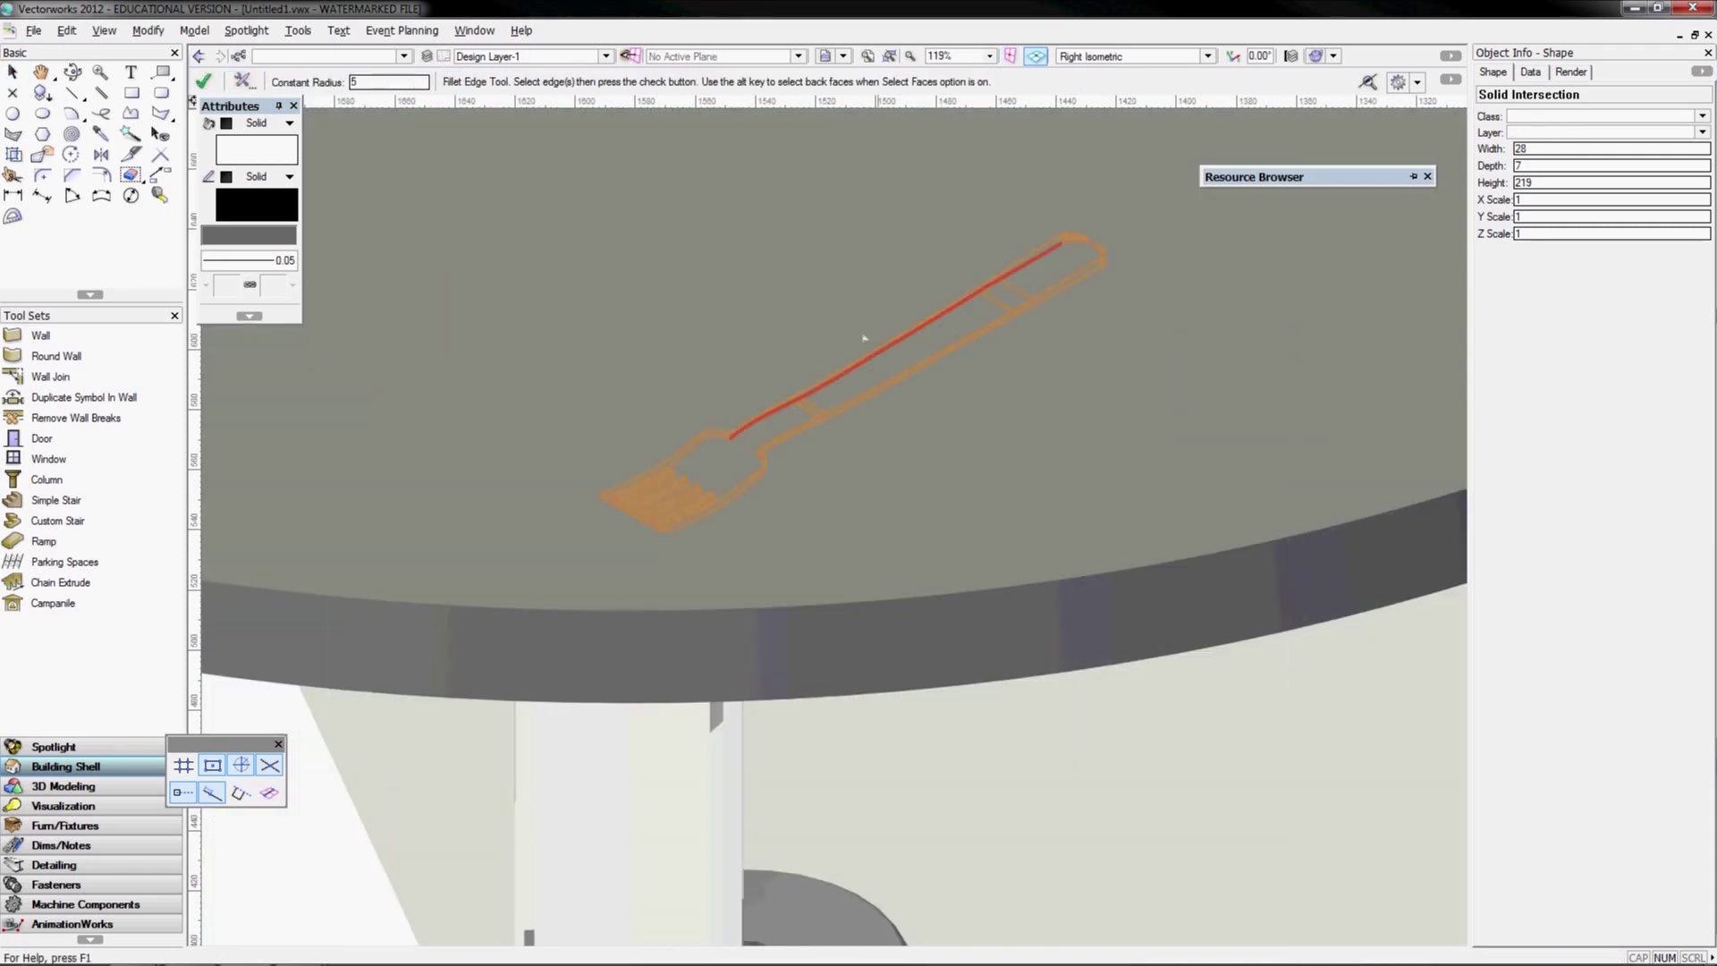
left_click_drag(644, 582, 667, 572)
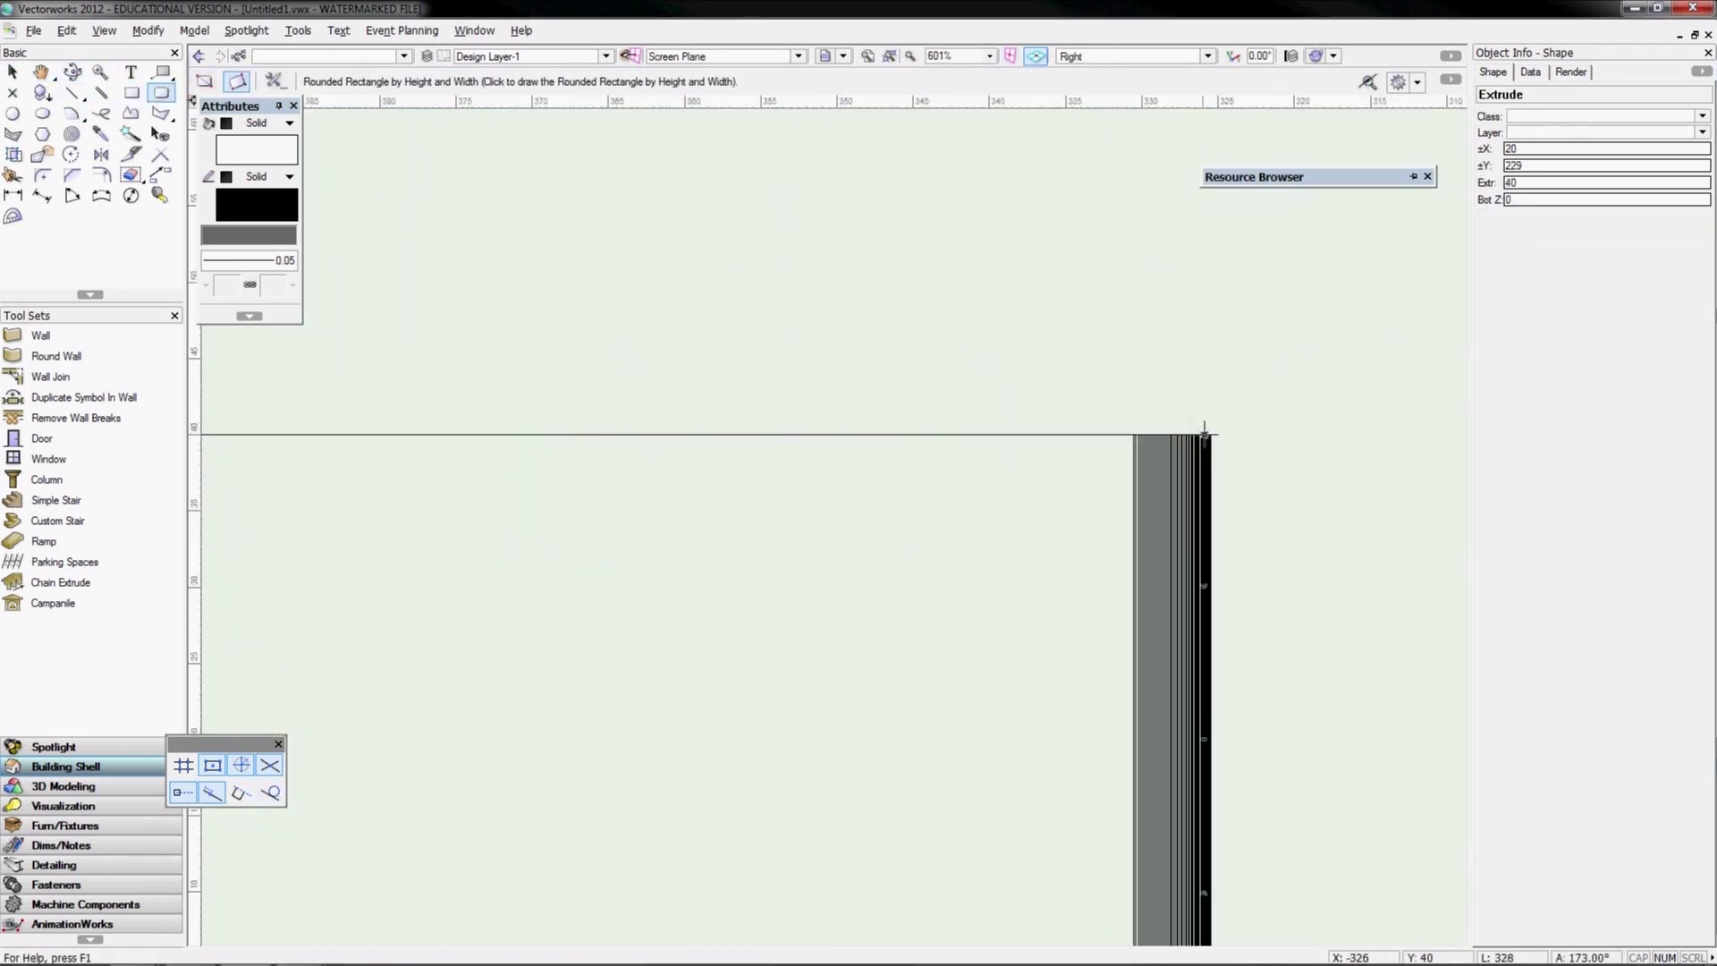
Draw a rounded rectangle 100 mm wide and 4 mm high along the upper edge of the knife extrusion in the Right view
scroll(1204, 434, "down", 5)
left_click(1205, 444)
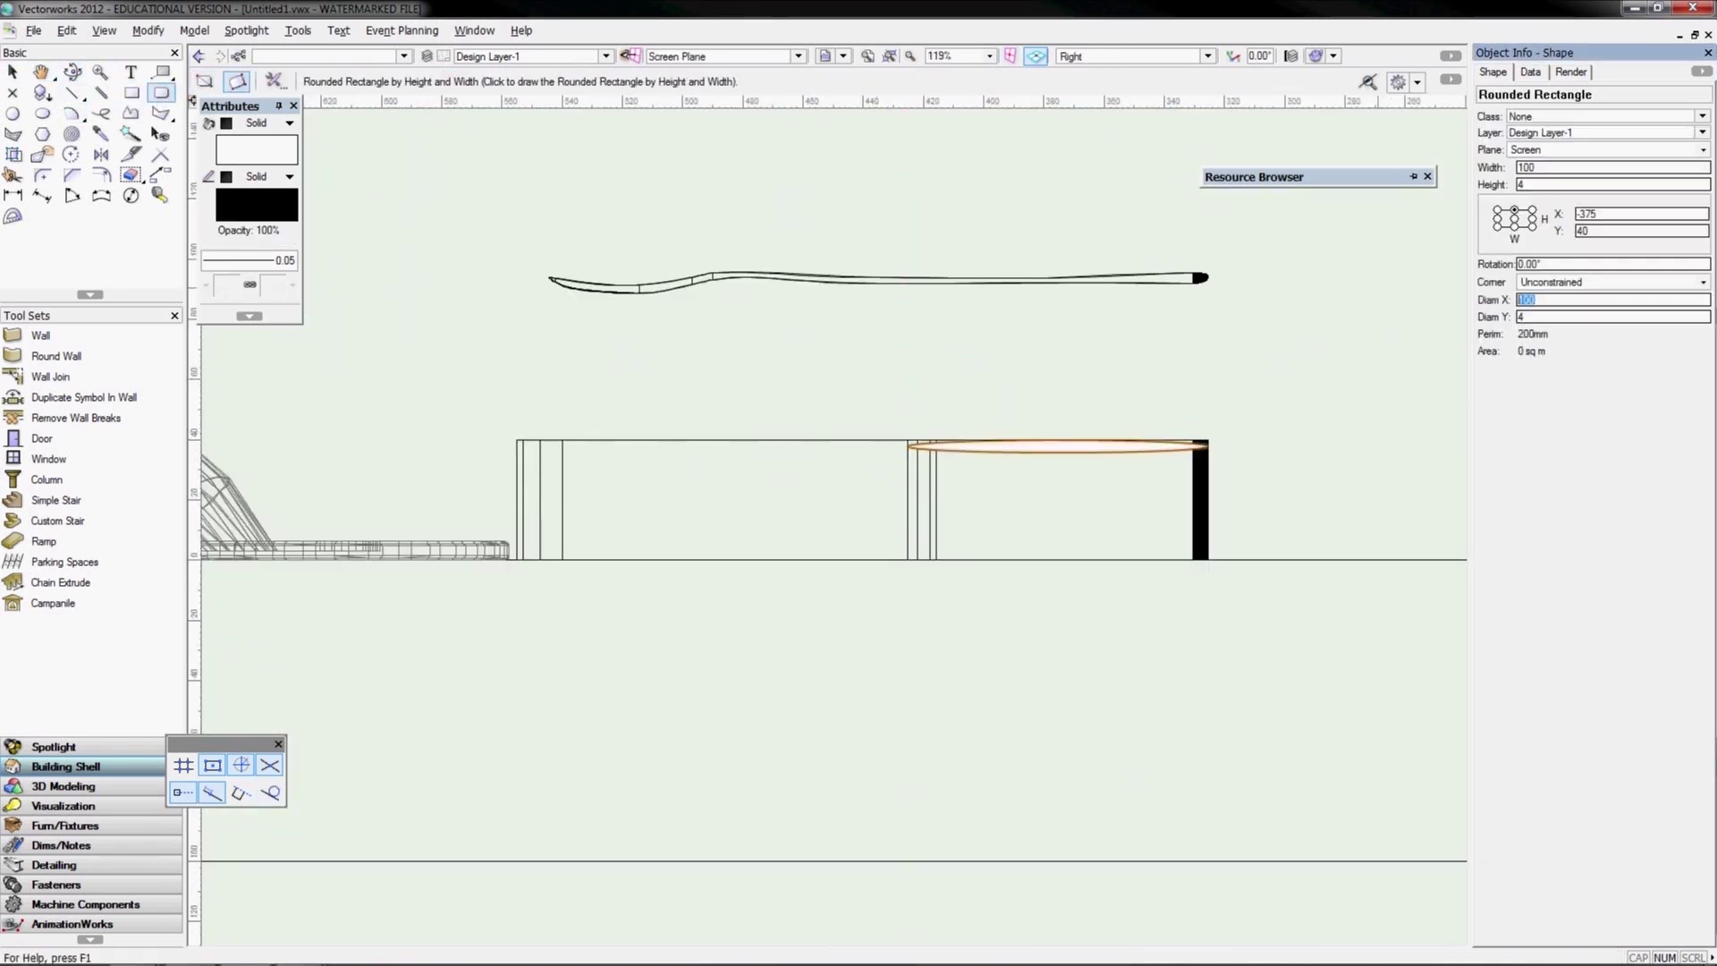
scroll(681, 378, "up", 2)
left_click(1191, 522)
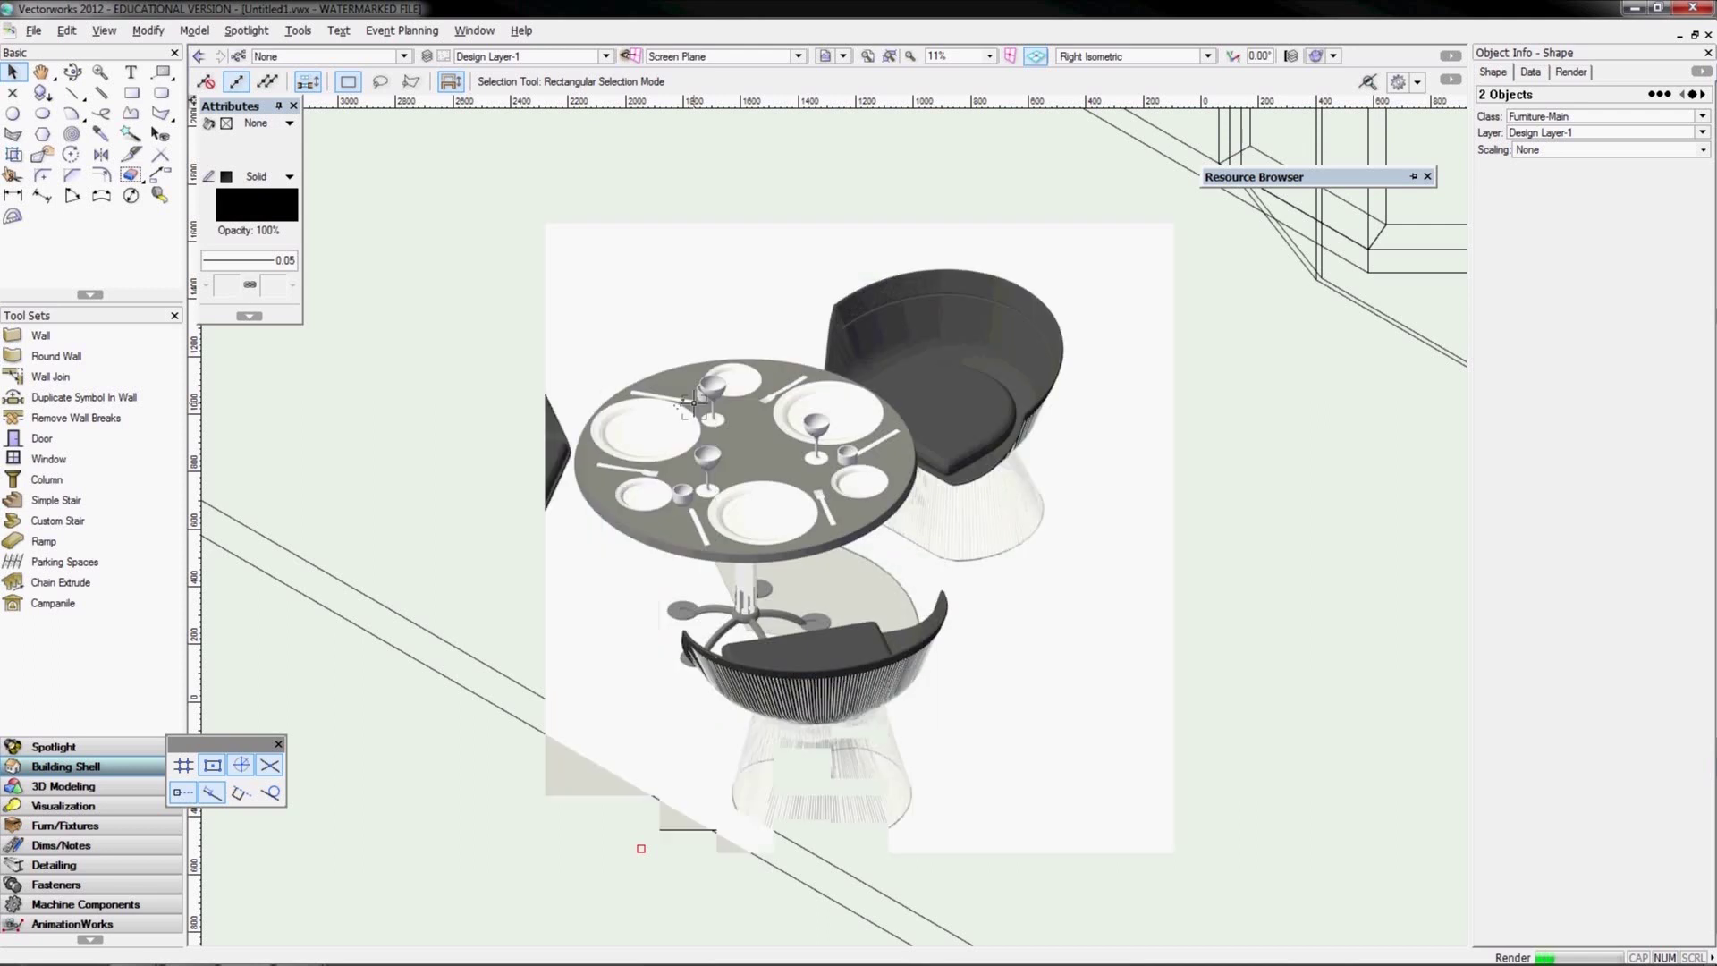
Group the place setting in plan view and copy it around the table's centre to make three settings
key("F5")
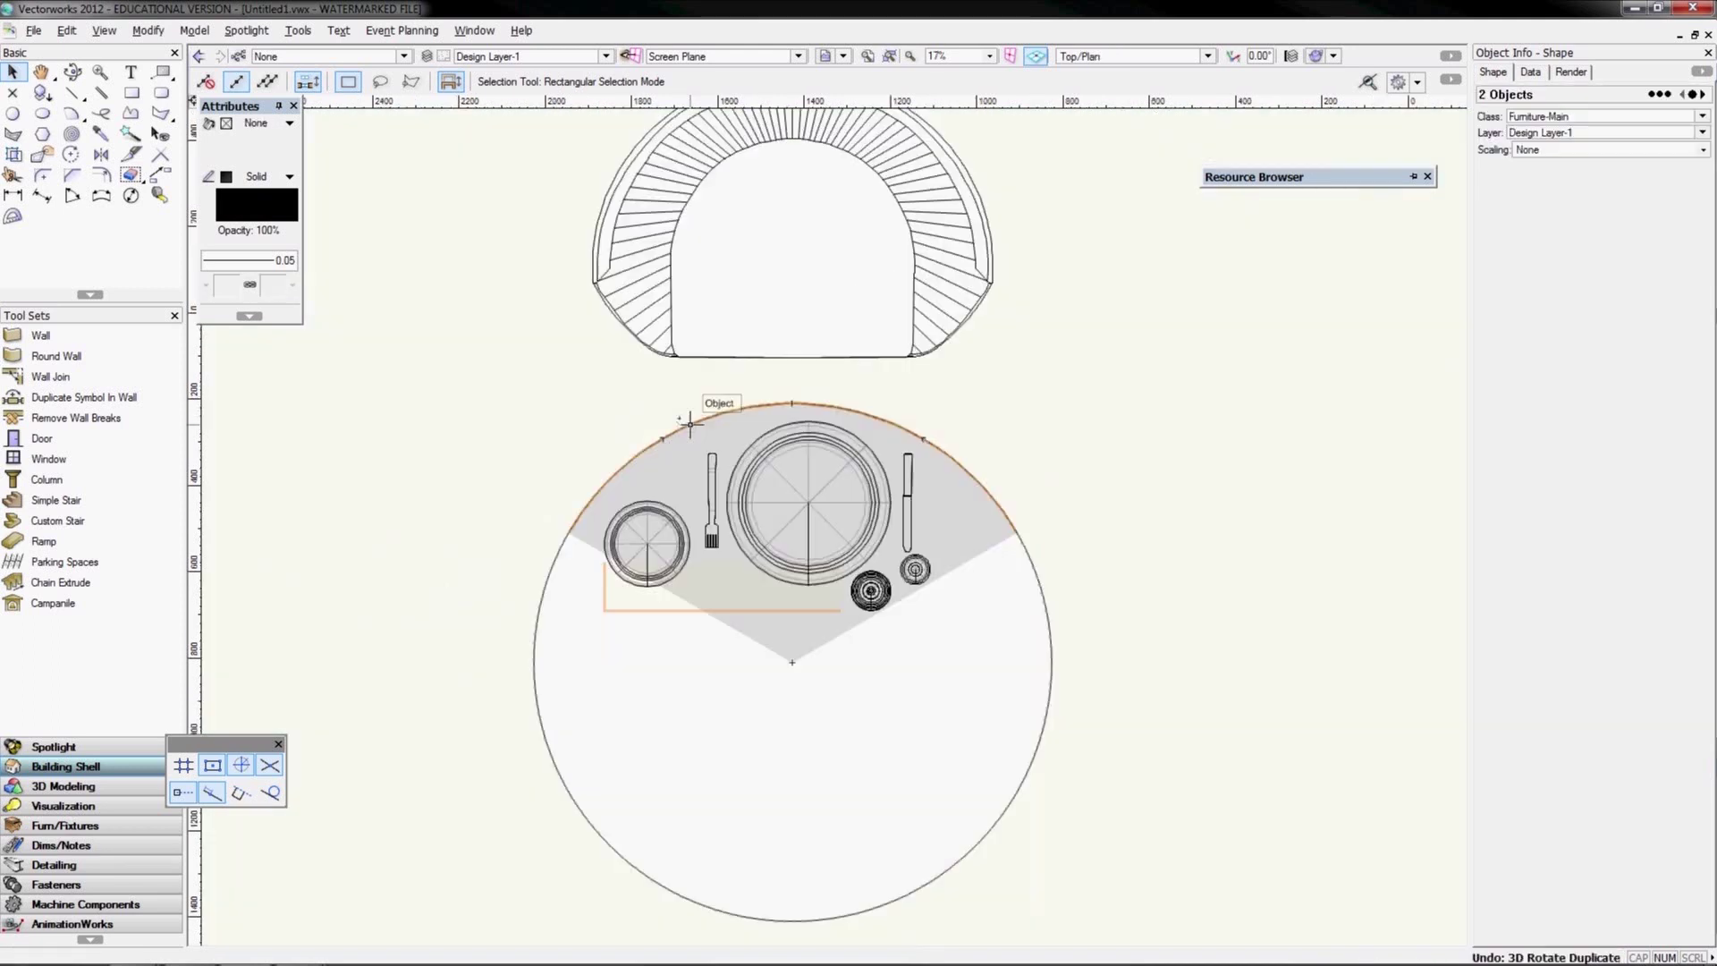
key("ctrl+g")
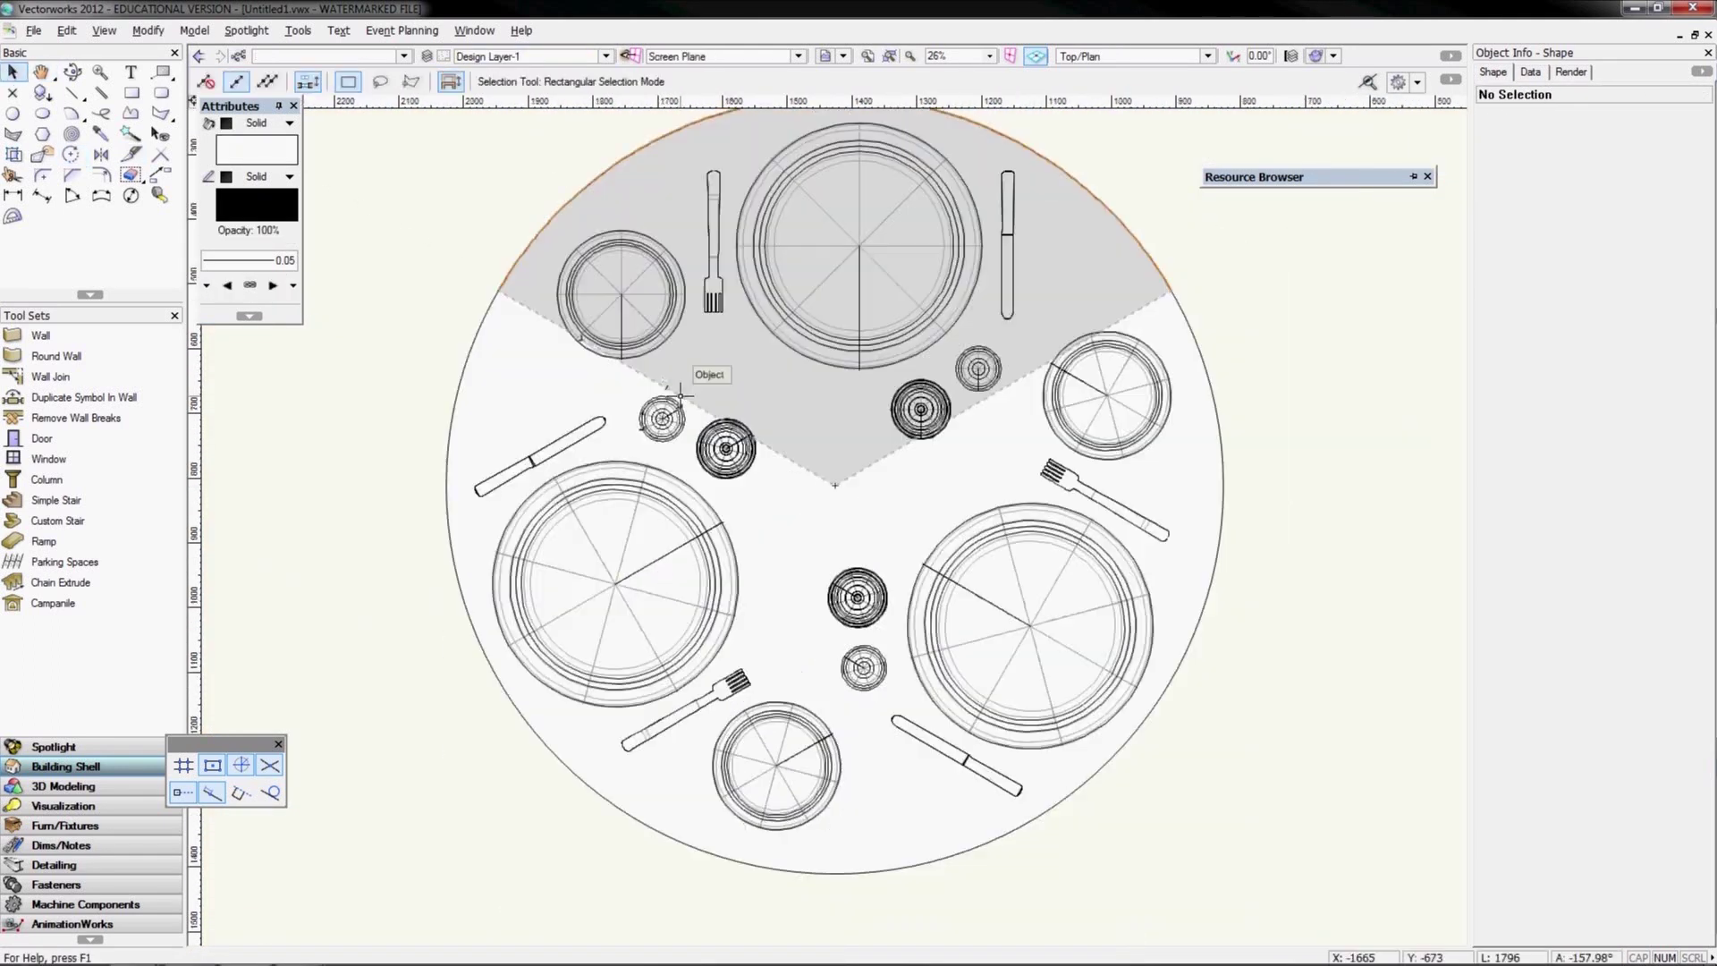
Start a polyline beside the table with a 300 mm vertical edge as the centre axis of a bottle
key("space")
key("p")
scroll(420, 572, "up", 5)
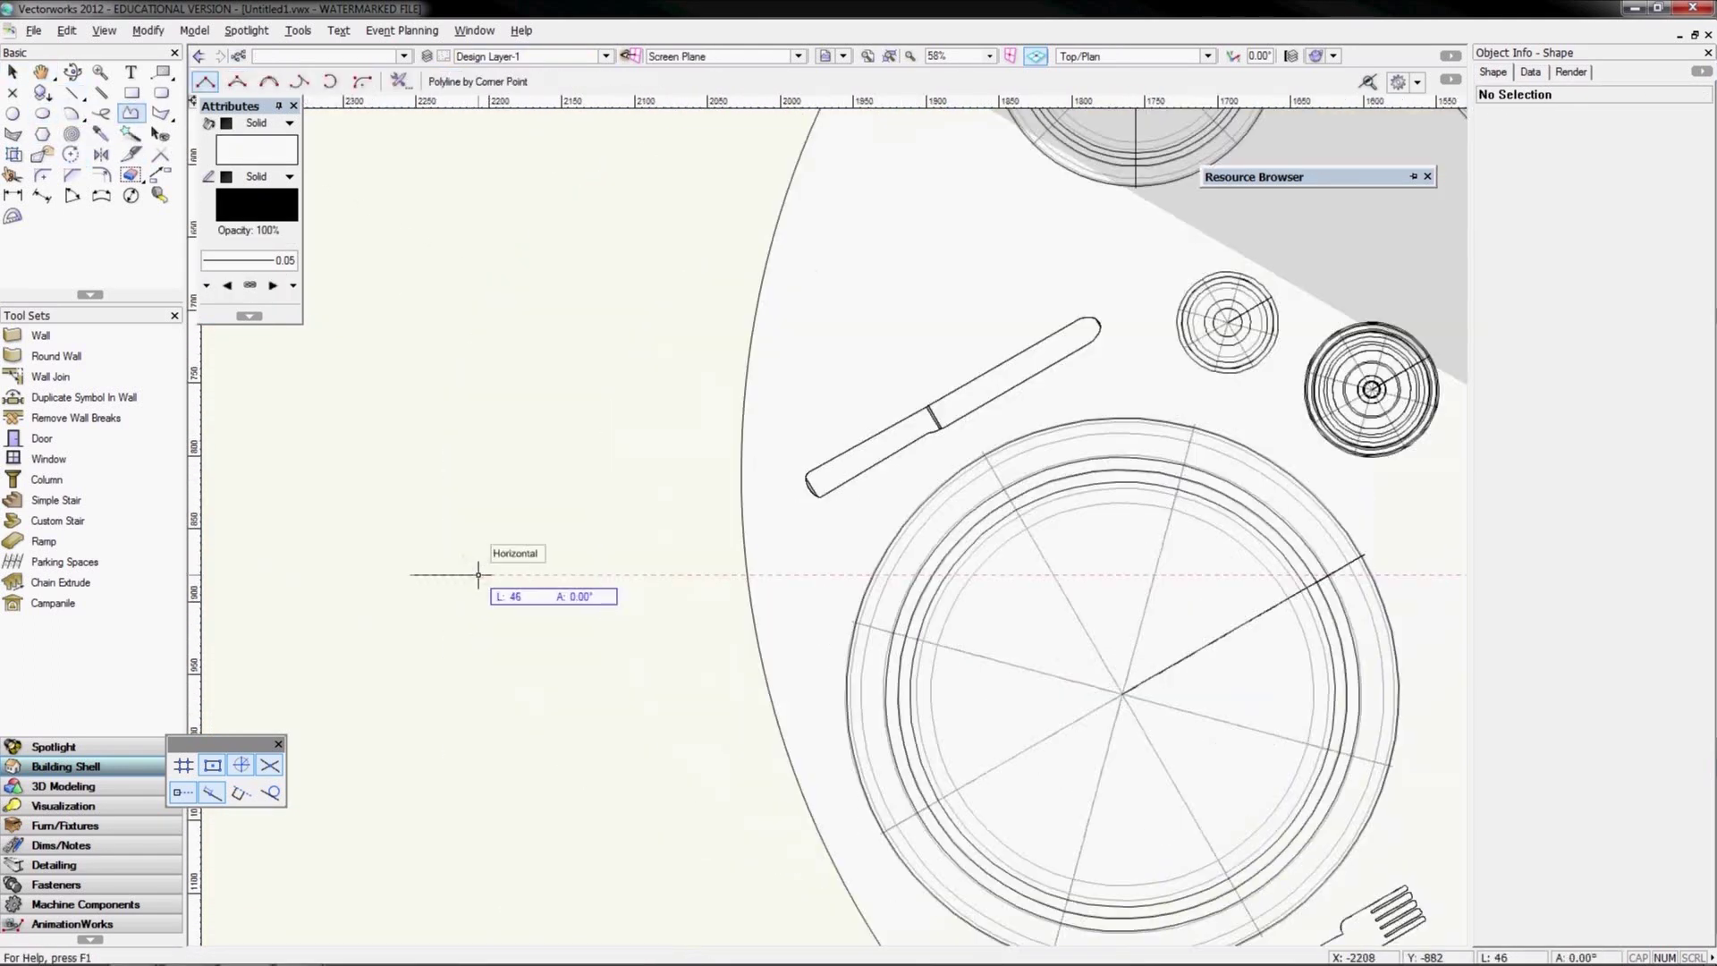
scroll(447, 272, "up", 3)
scroll(537, 537, "down", 4)
left_click(594, 652)
left_click(594, 223)
scroll(357, 138, "up", 2)
scroll(626, 537, "down", 3)
left_click(683, 613)
scroll(626, 716, "up", 3)
left_click(470, 752)
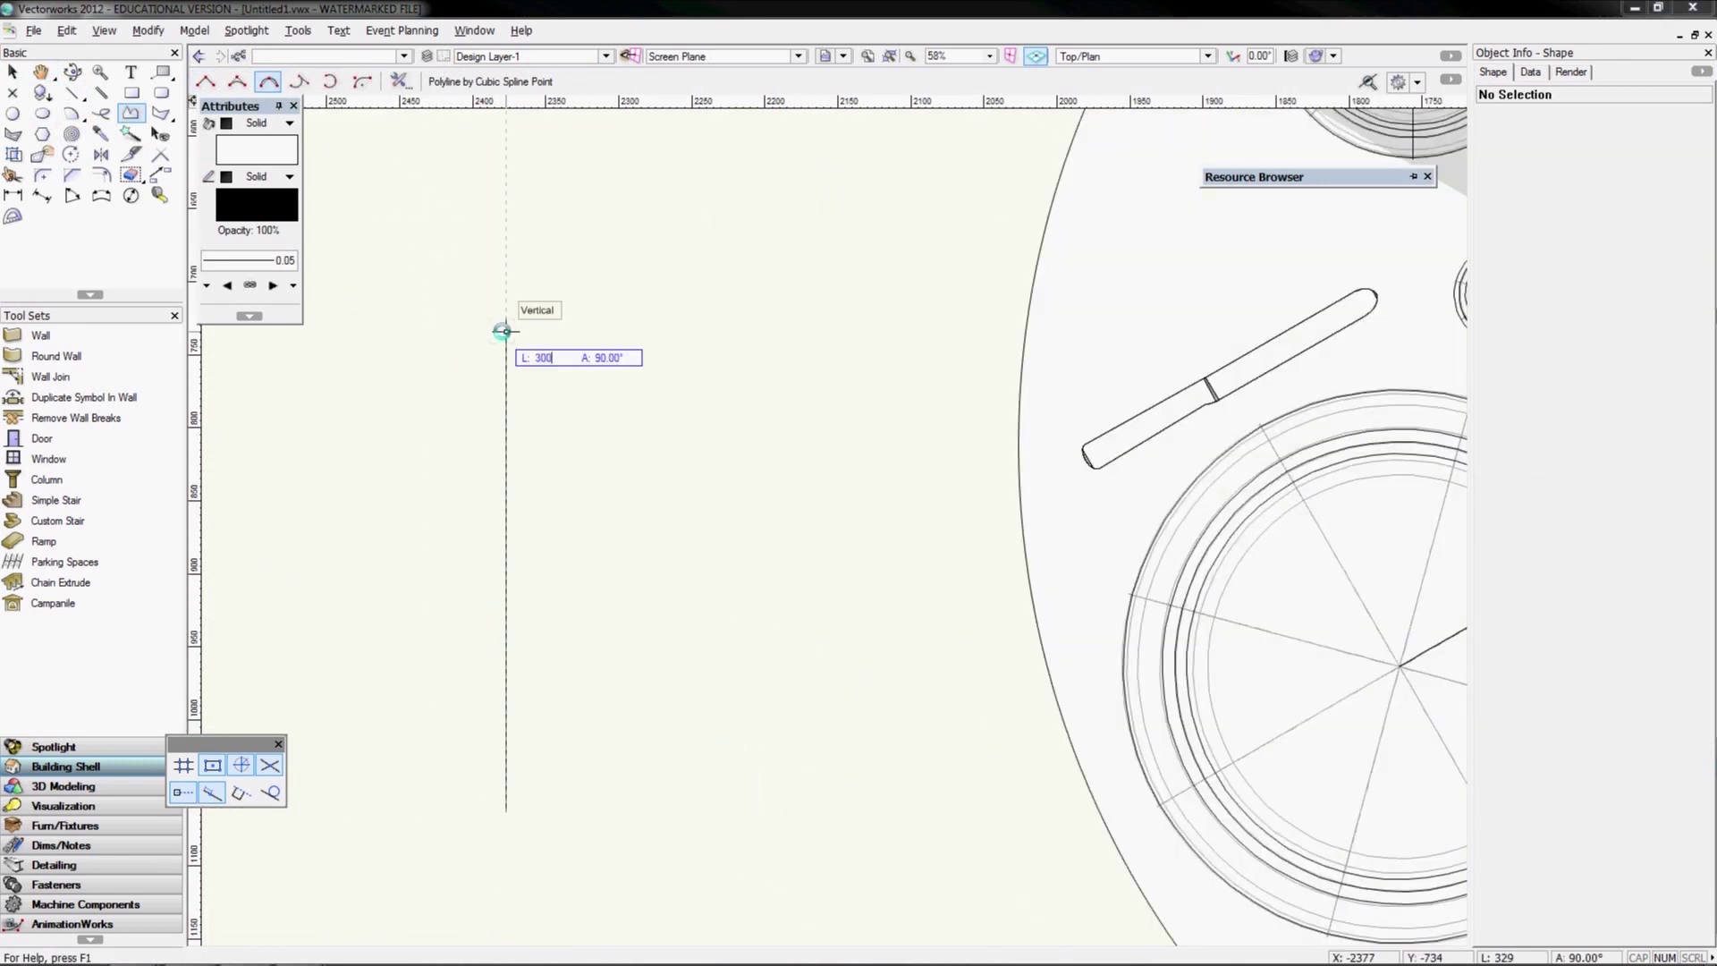
left_click(507, 373)
Complete the bottle half-profile with a narrow neck, curved shoulder and rounded base corner, closing it at about 56 mm wide
left_click(539, 374)
left_click(540, 452)
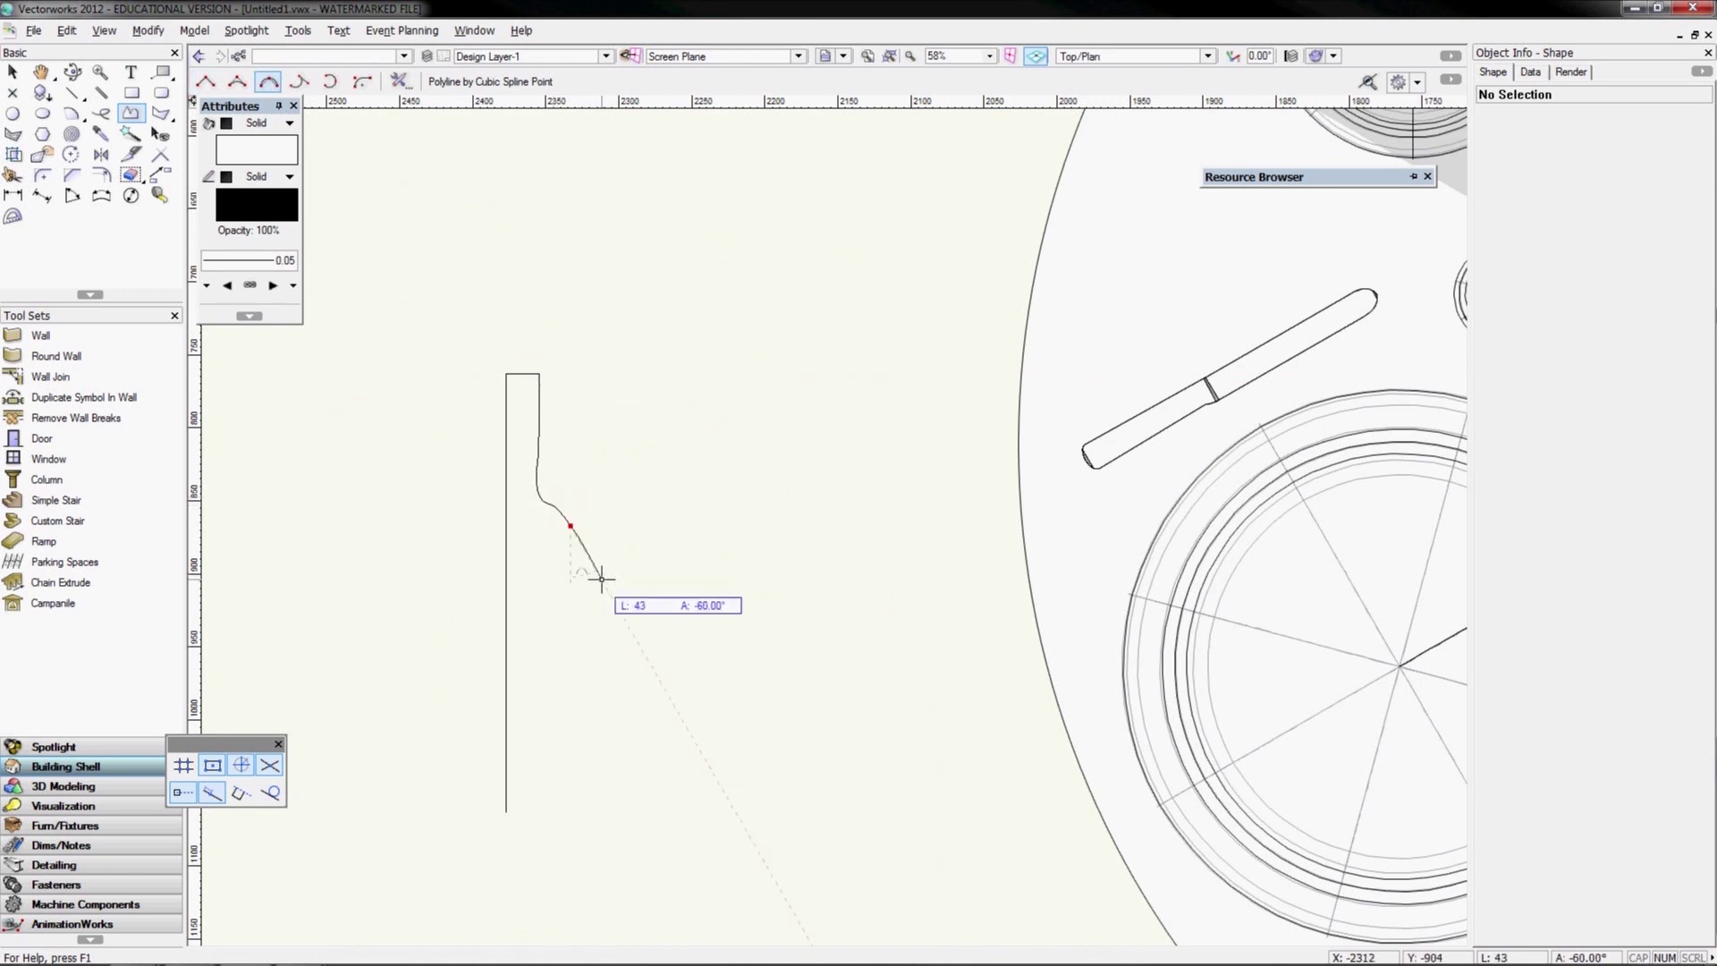
scroll(602, 575, "up", 4)
left_click(591, 484)
left_click(540, 798)
left_click(410, 798)
Clip the bulge below the bottle profile's base line with a rectangle to give it a flat bottom
key("shift+r")
left_click_drag(591, 745, 593, 646)
key("p")
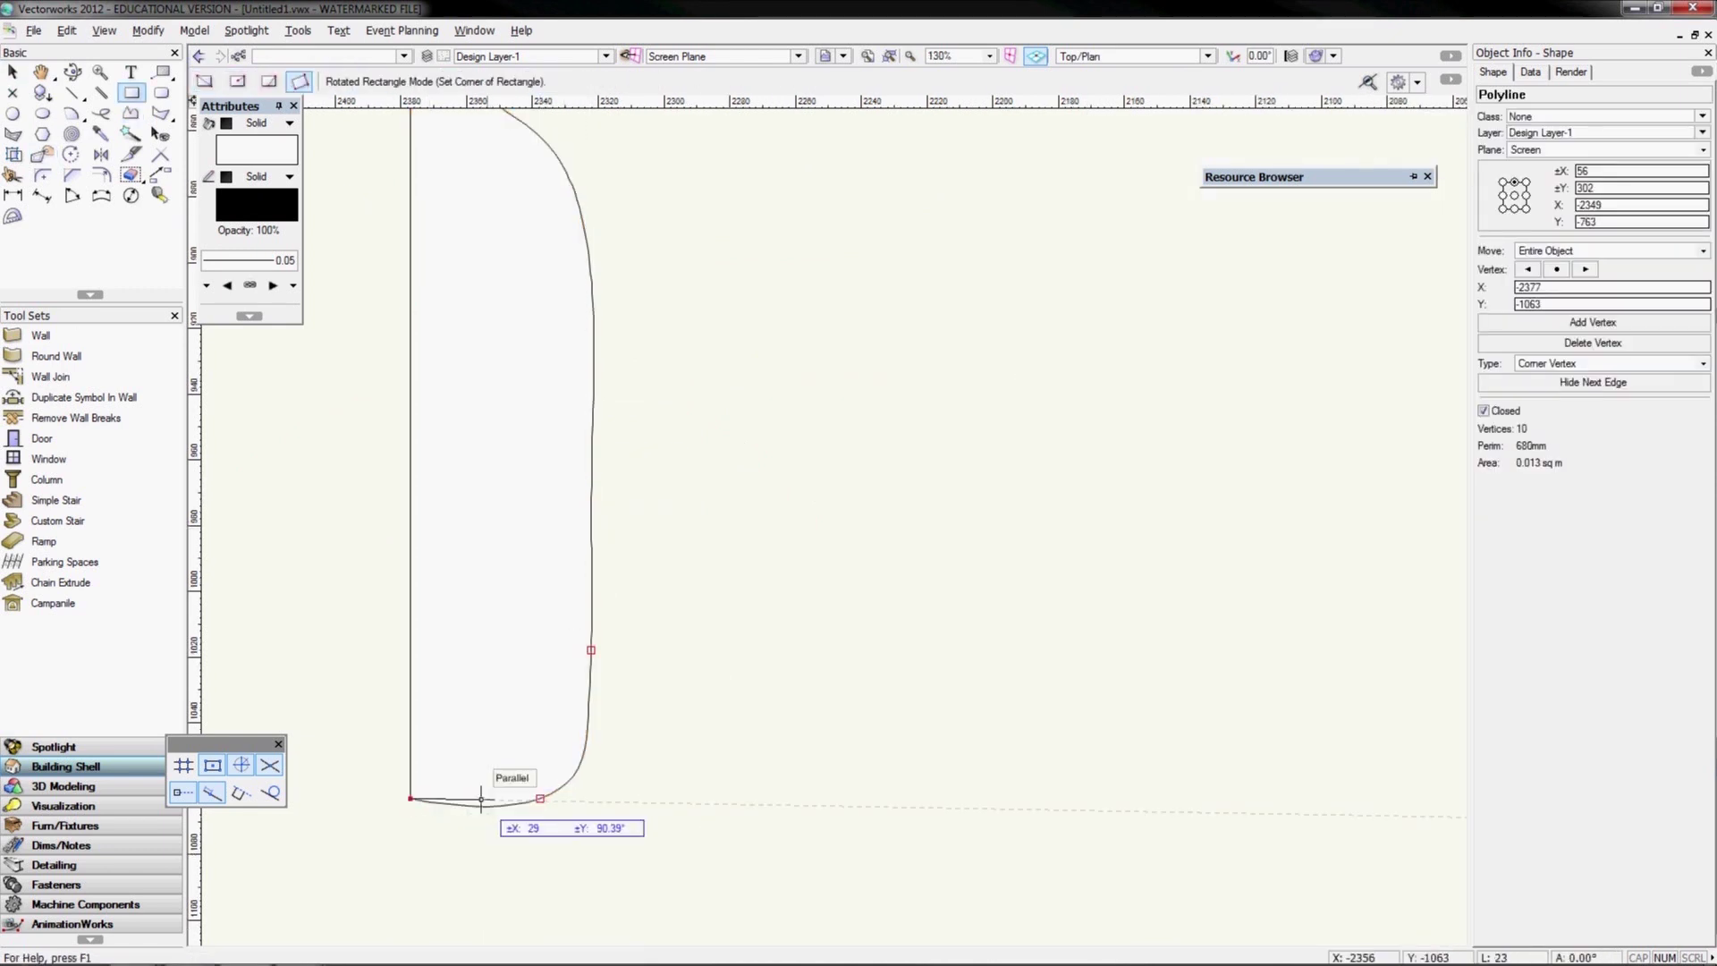
scroll(594, 680, "down", 3)
scroll(648, 730, "up", 4)
left_click(649, 731)
key("u")
key("u")
scroll(895, 438, "up", 4)
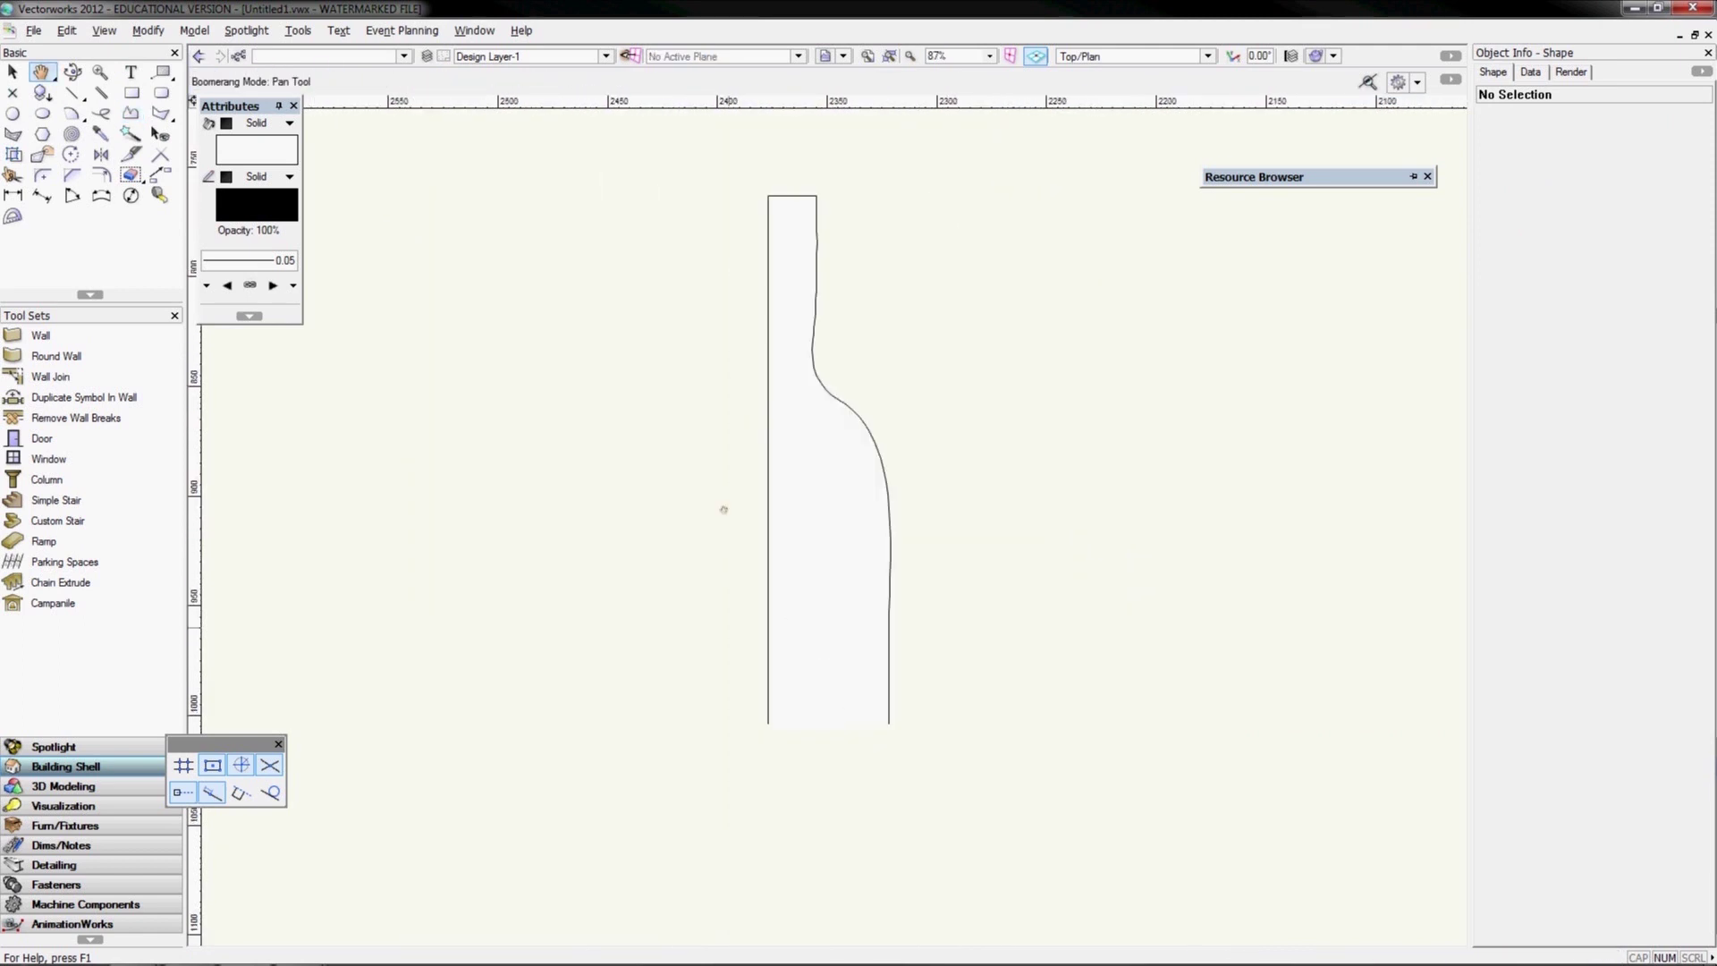
Sweep the bottle profile through 360° and set its radius to 50 mm and height to 350 mm
left_click(194, 31)
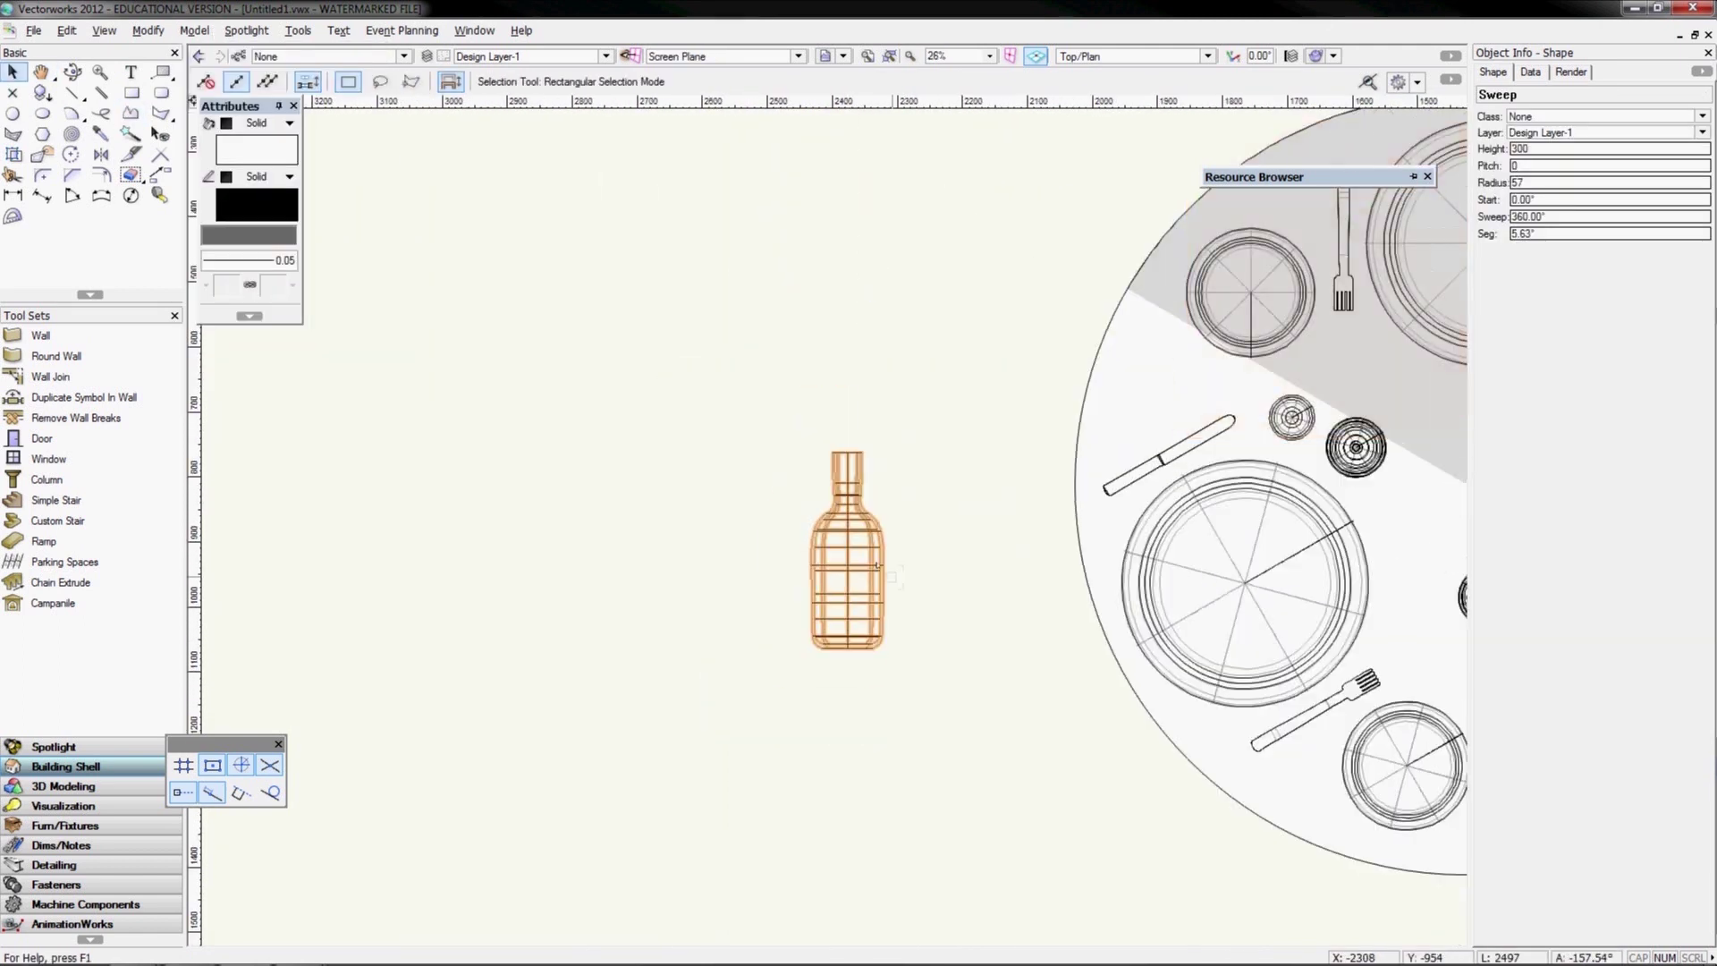
type("50")
left_click_drag(1532, 183, 1421, 141)
type("350")
key("Return")
Stand the bottle upright and place it at the centre of the table
key("KP_6")
left_click(889, 57)
left_click_drag(743, 834, 782, 442)
key("KP_5")
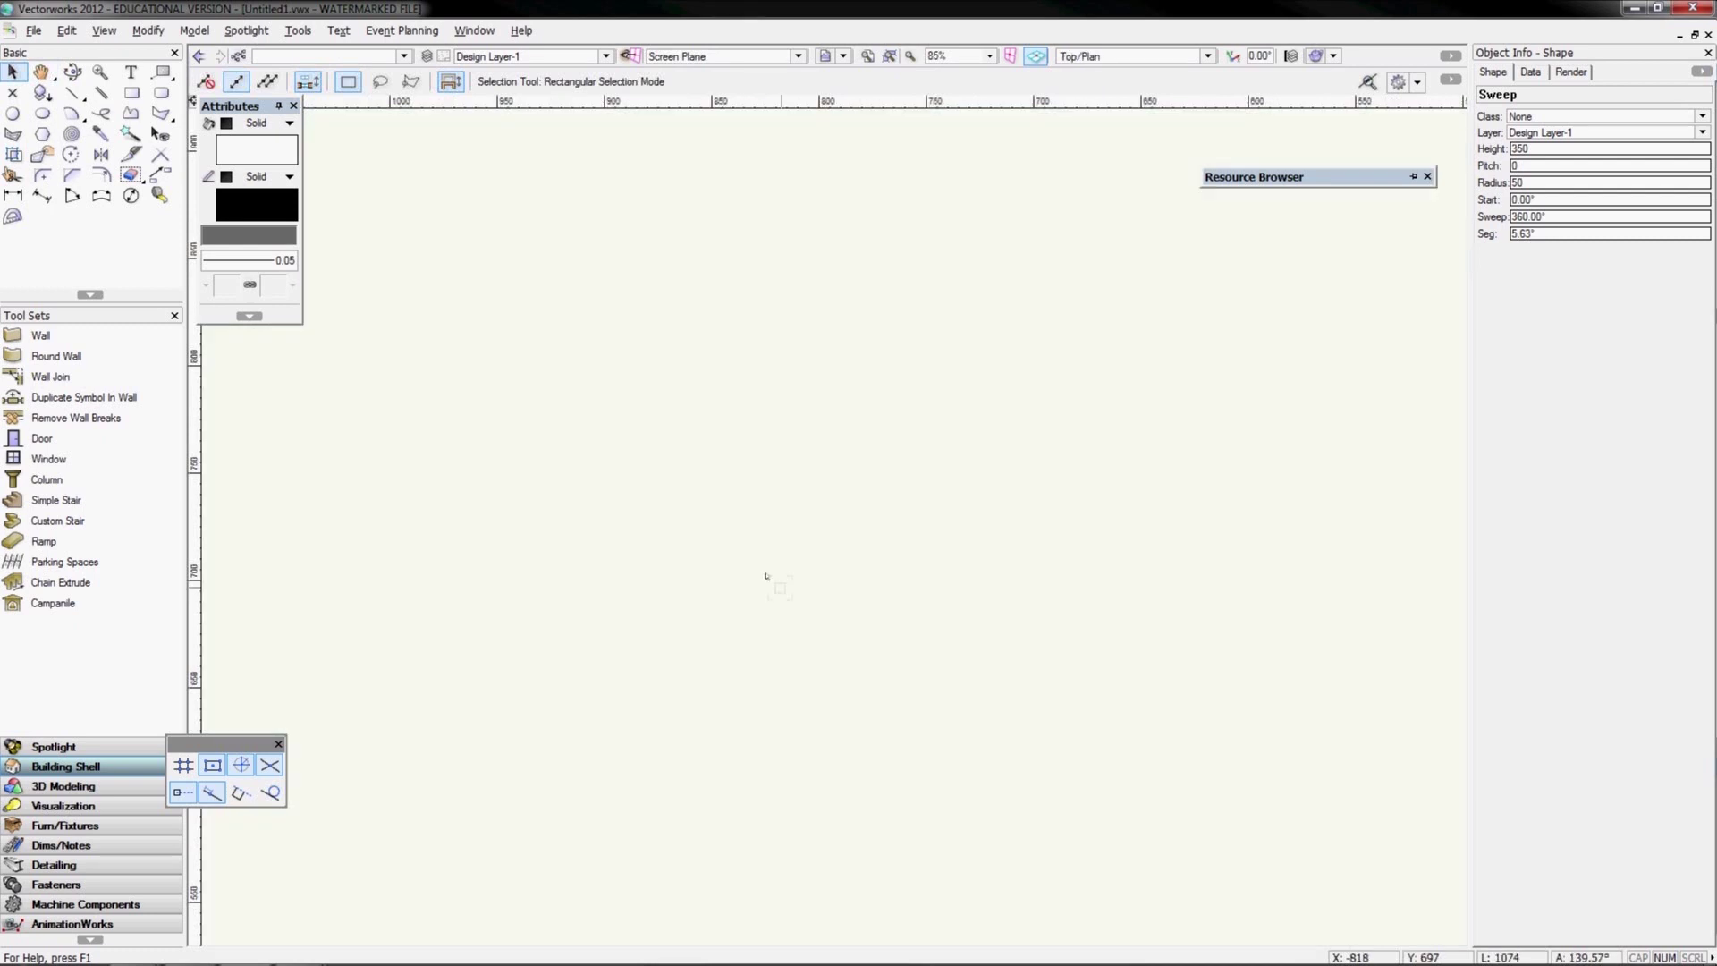
key("KP_3")
key("KP_0")
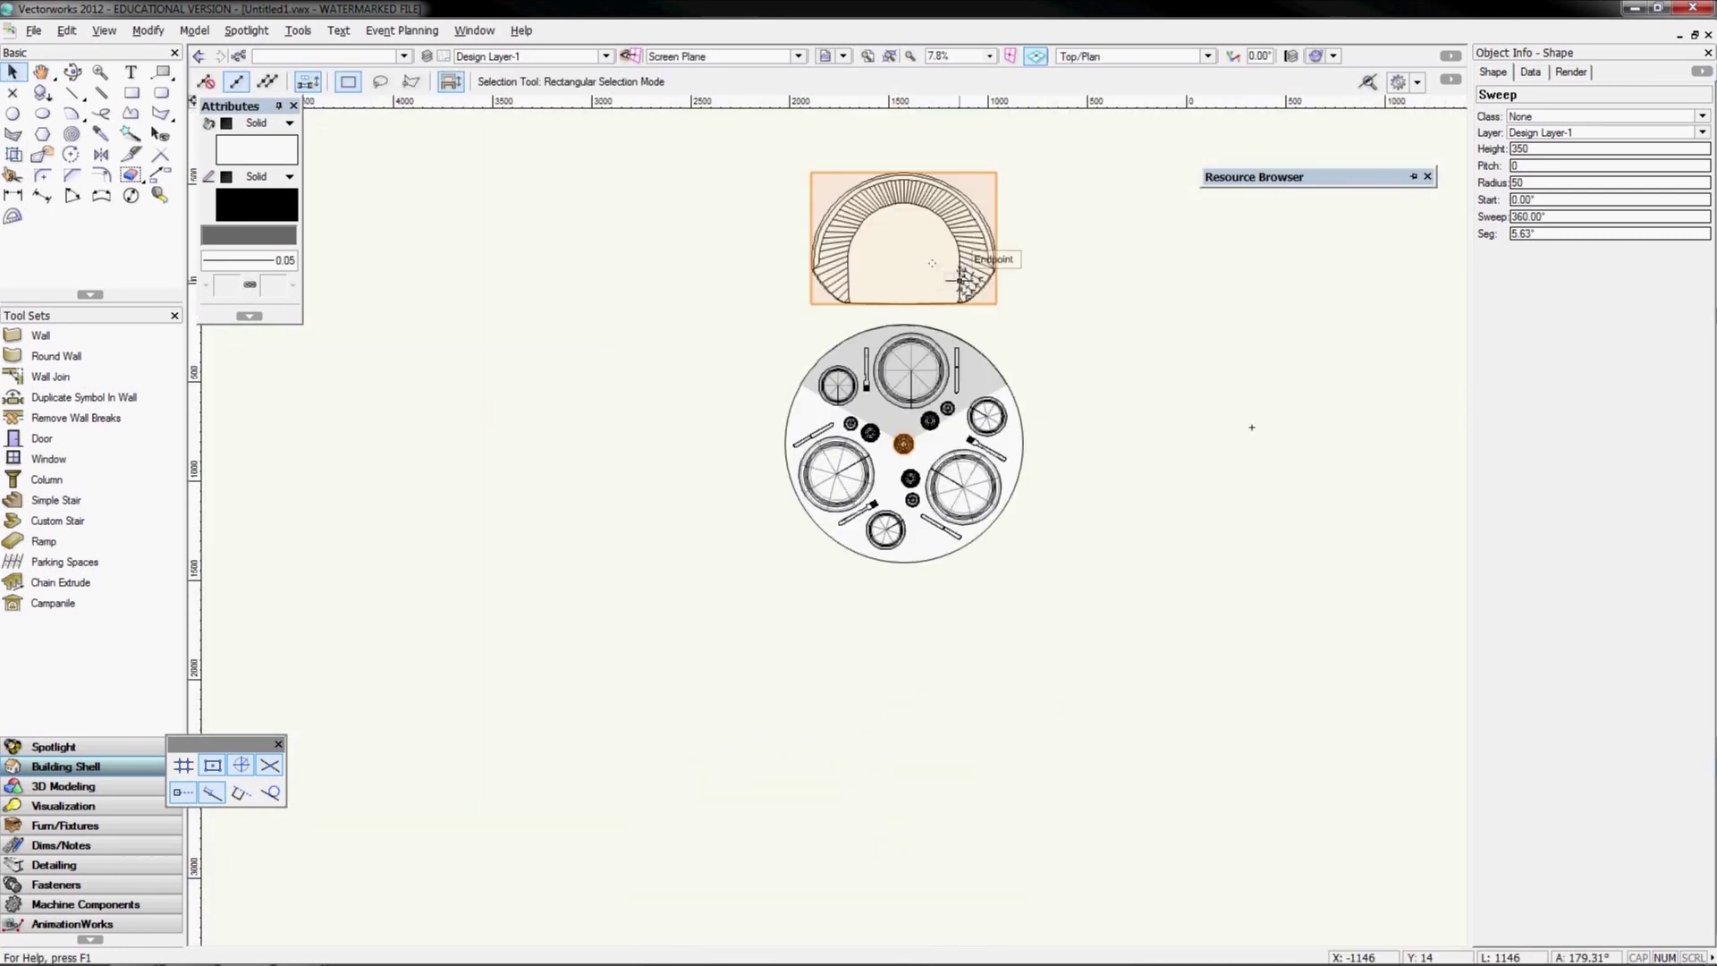
Make two rotated copies of the chair about the table's centre so each place setting has a chair
left_click(978, 263)
left_click(70, 155)
scroll(904, 443, "up", 3)
left_click(913, 433)
scroll(718, 546, "down", 3)
key("x")
left_click(619, 438)
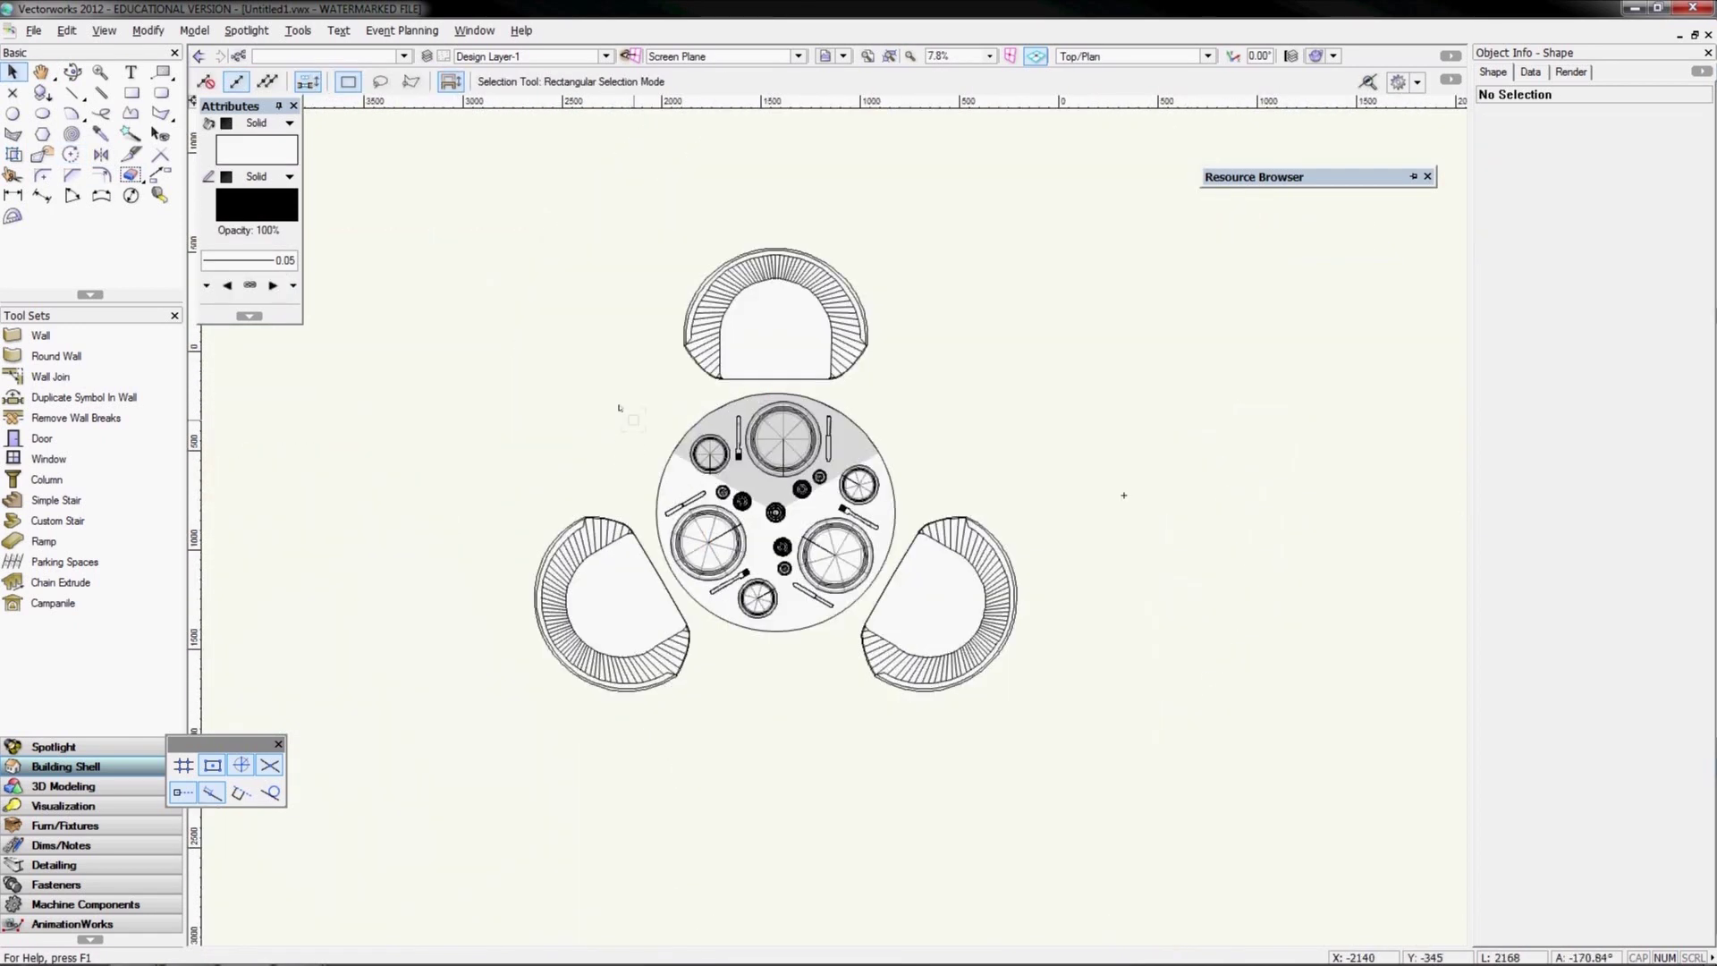
Examine the whole function room and the furnished table in plan and Right Isometric views
key("ctrl+4")
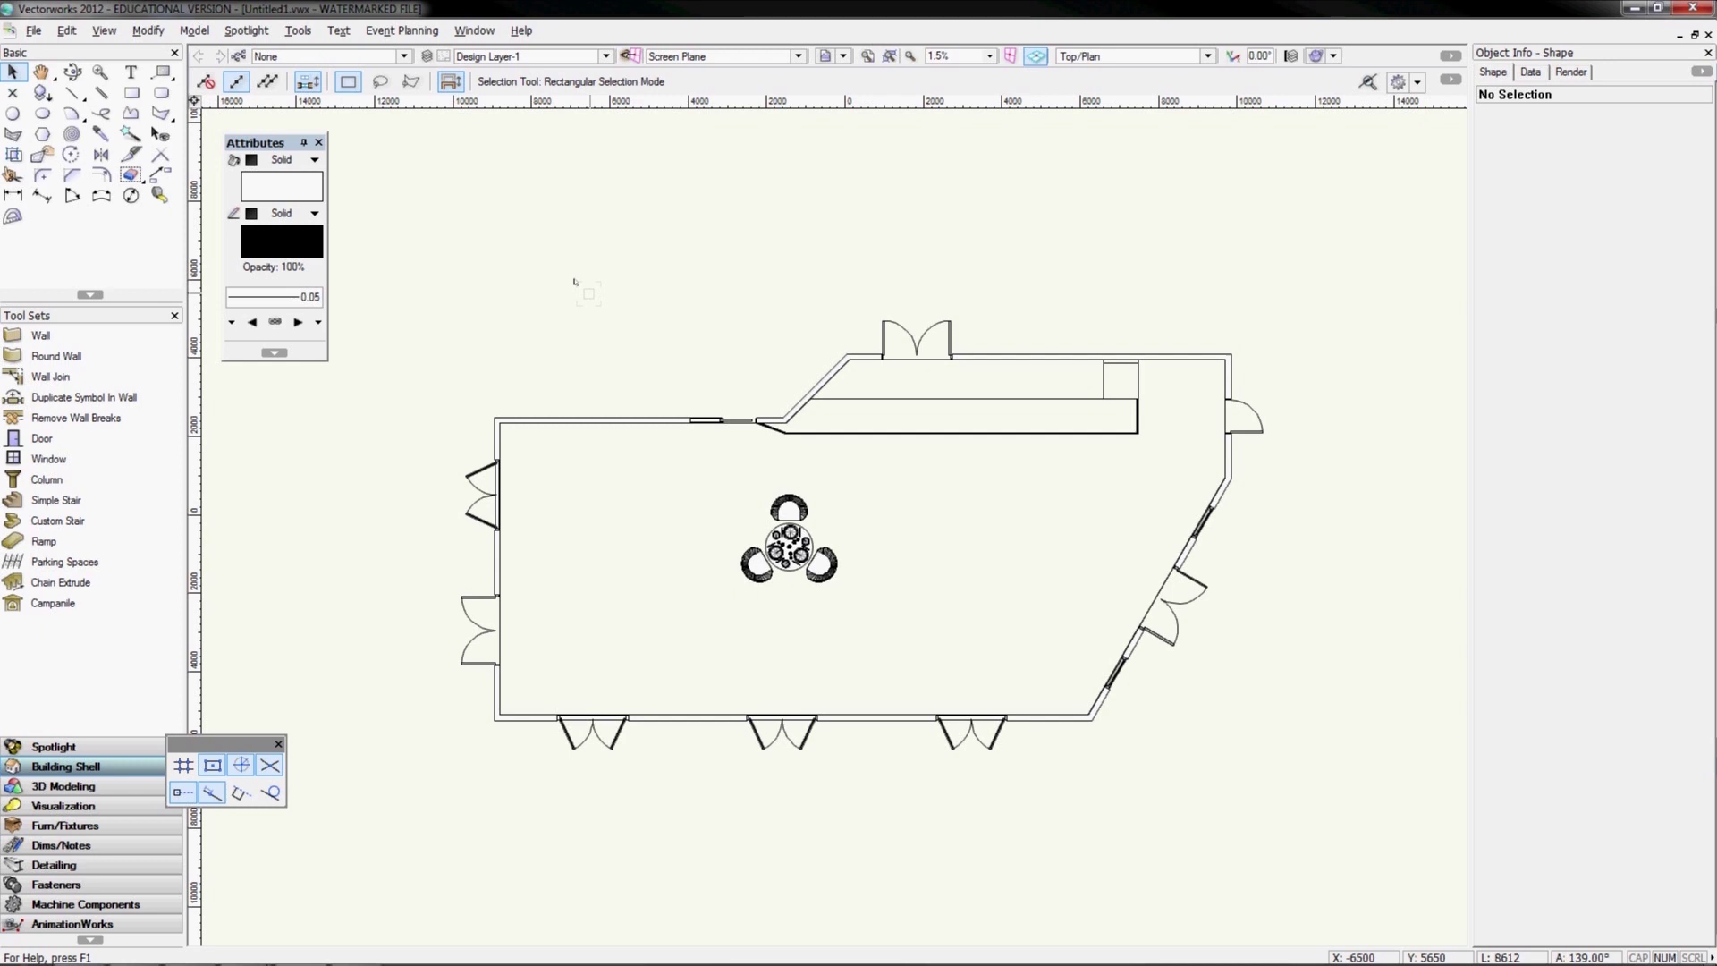
key("KP_3")
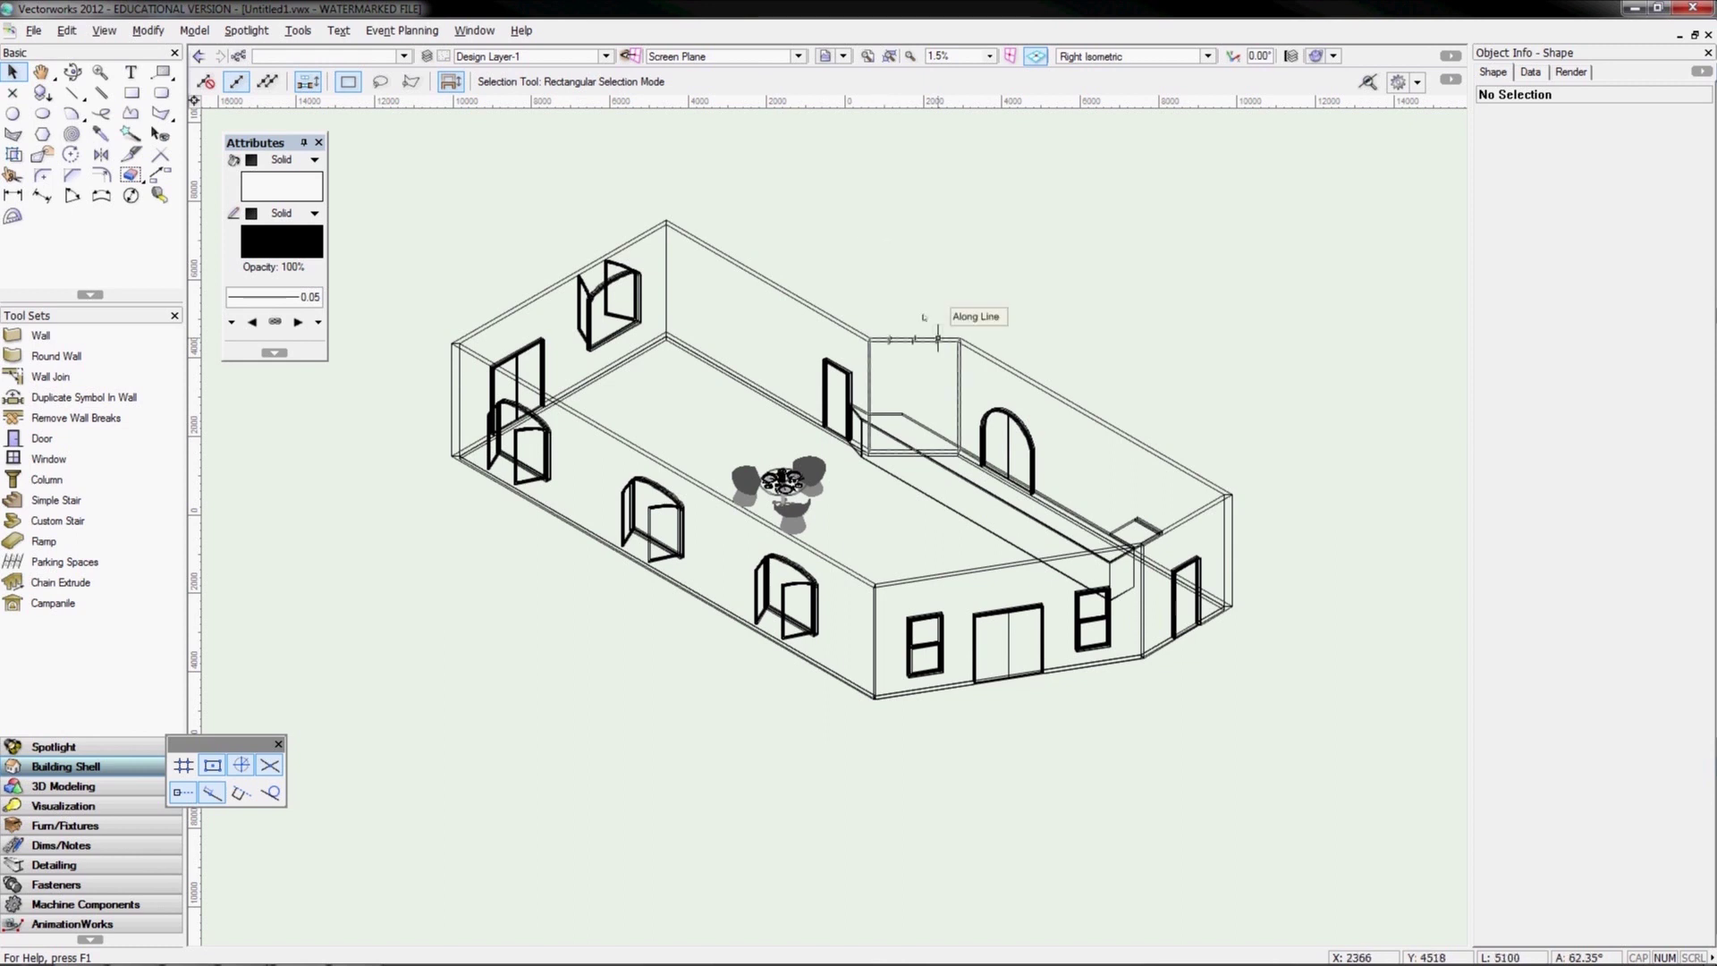
scroll(938, 339, "up", 2)
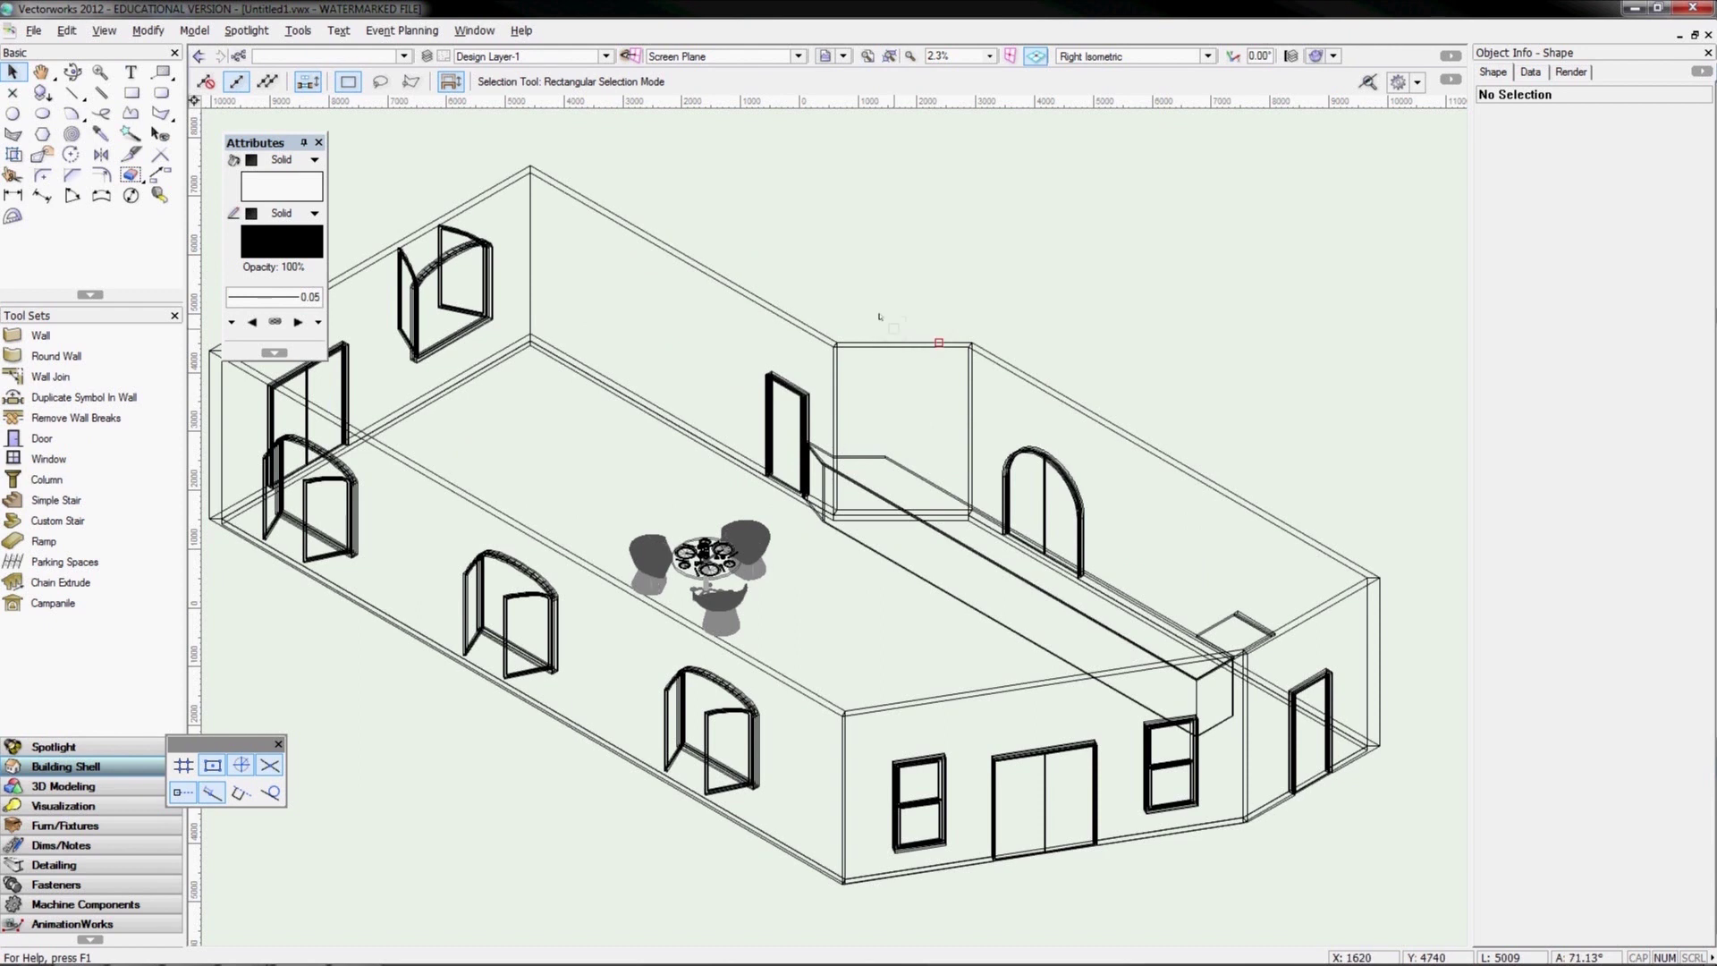
middle_click_drag(841, 276, 876, 294)
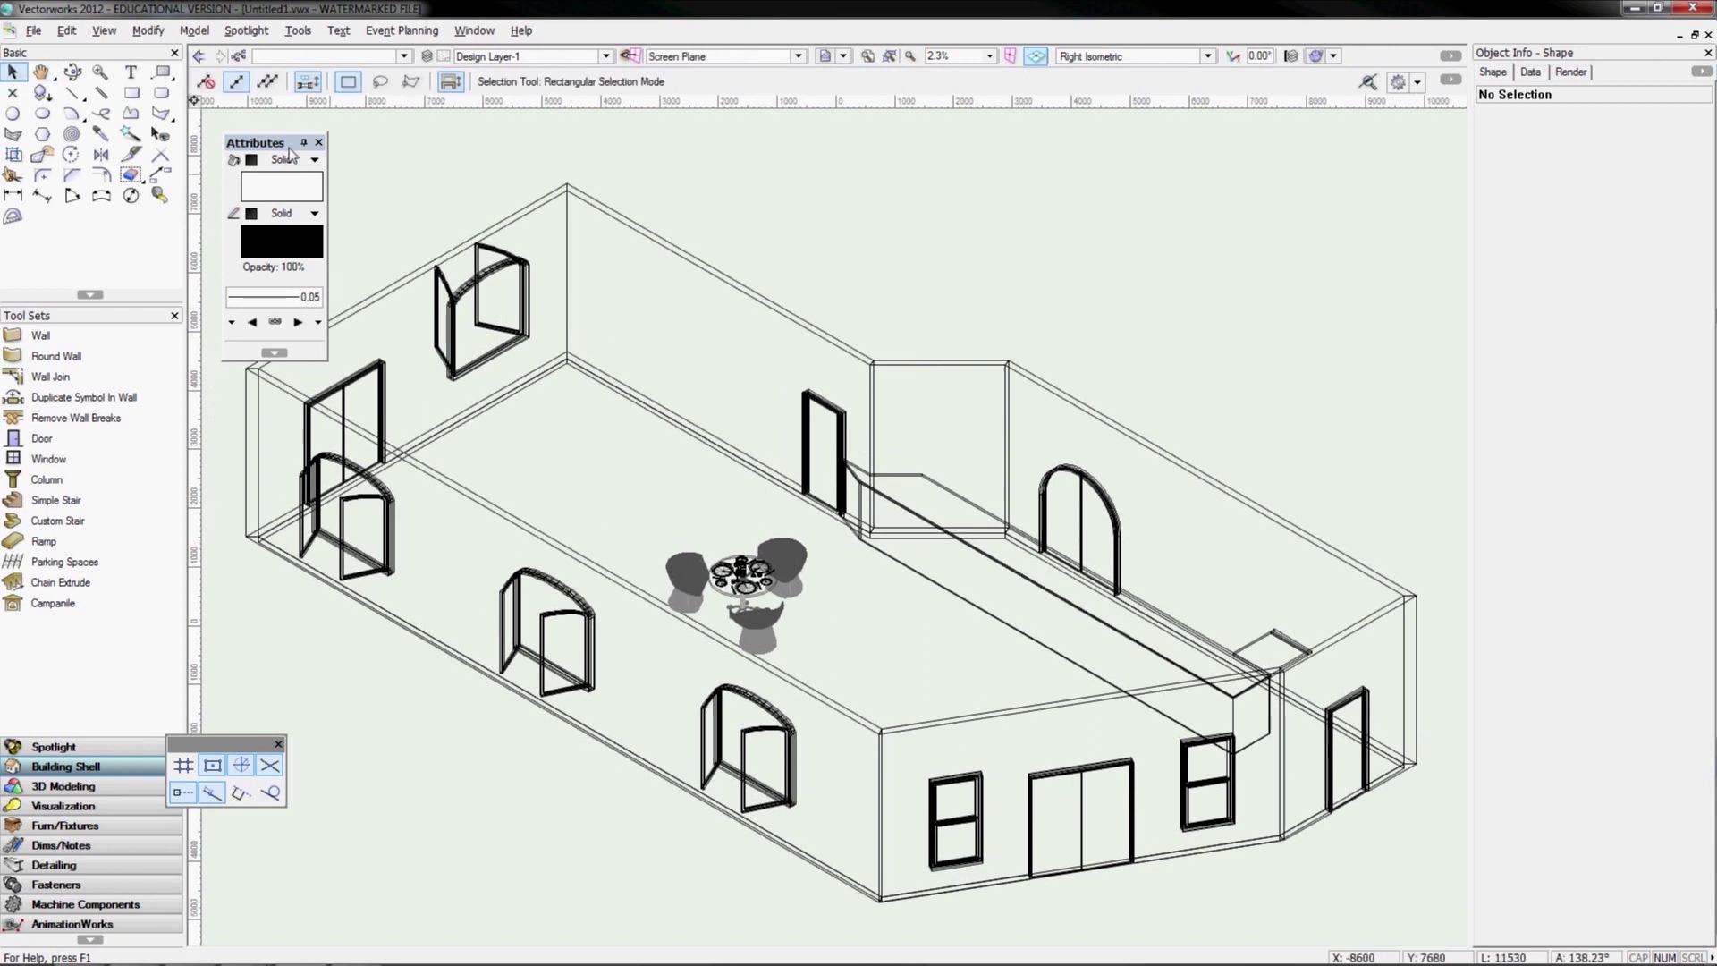
left_click_drag(281, 144, 263, 126)
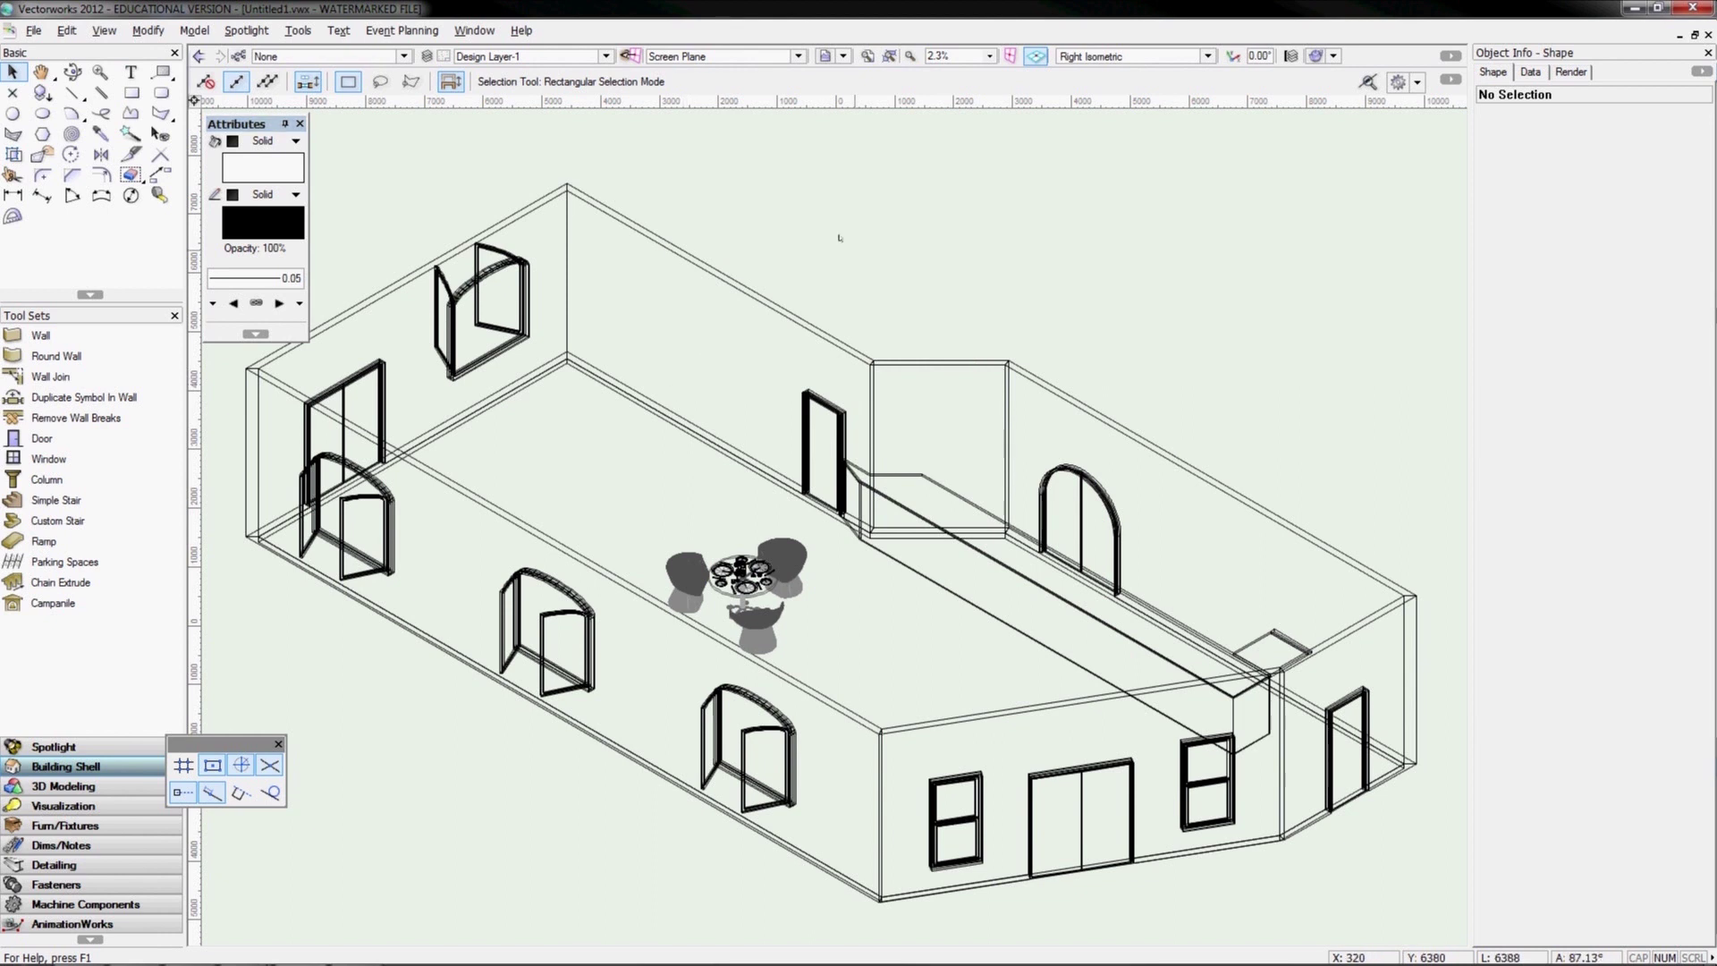
key("ctrl+5")
scroll(837, 349, "down", 2)
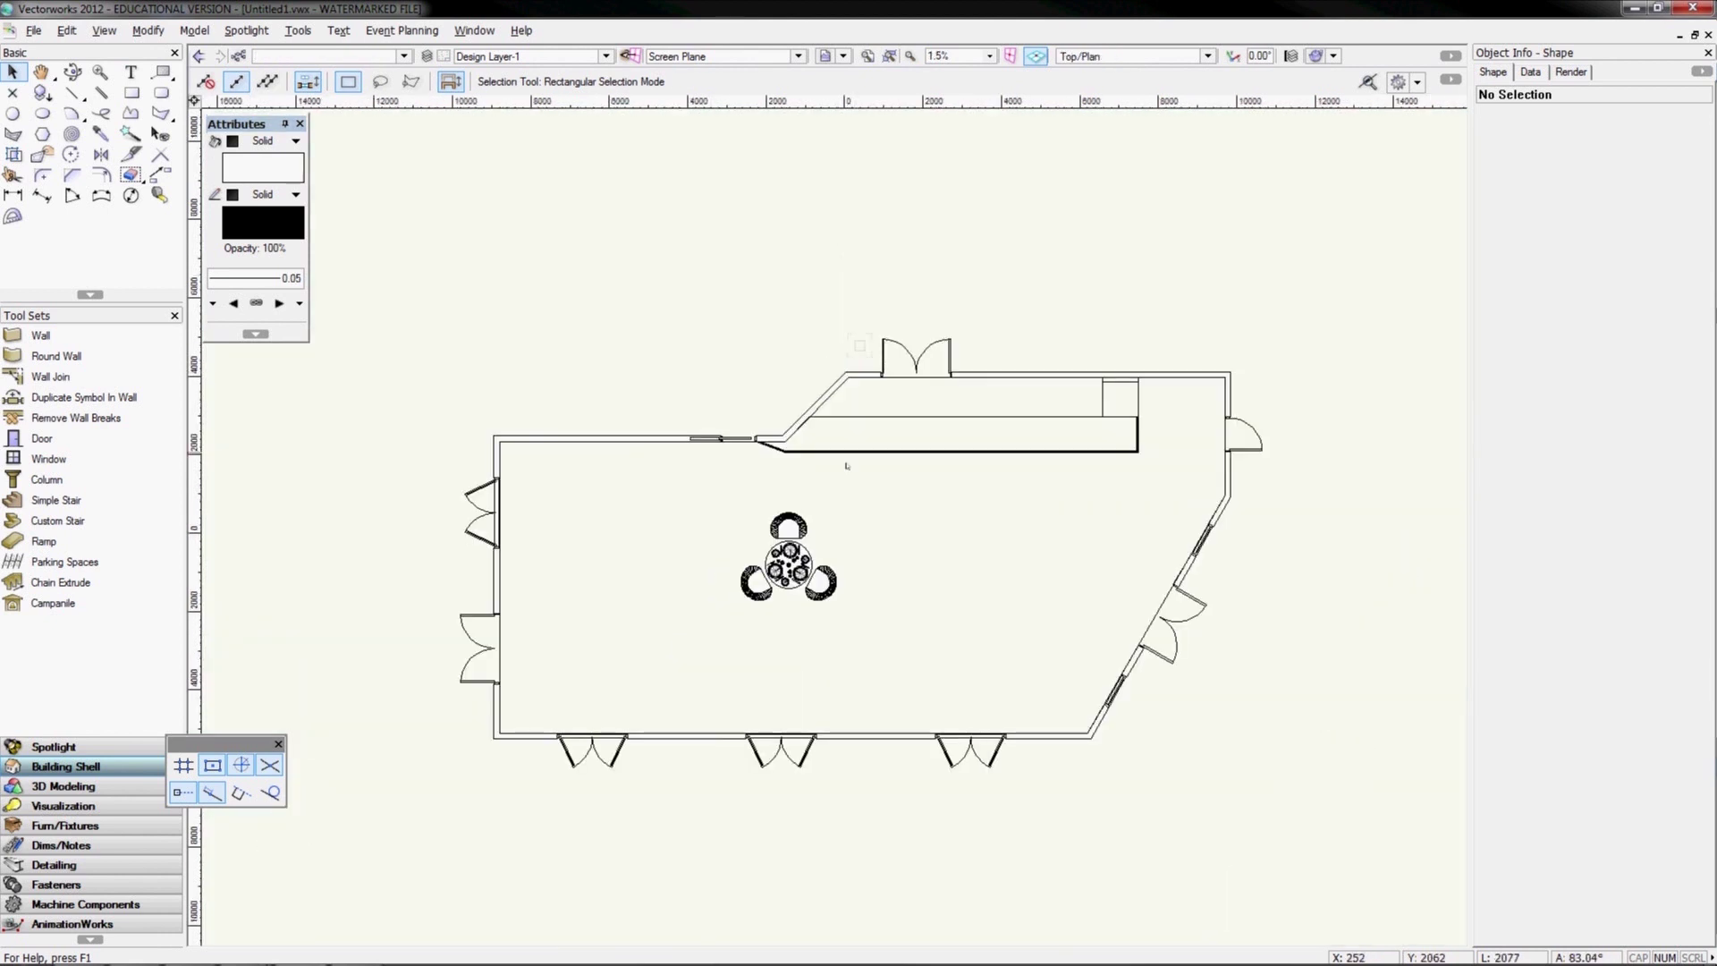
key("ctrl+3")
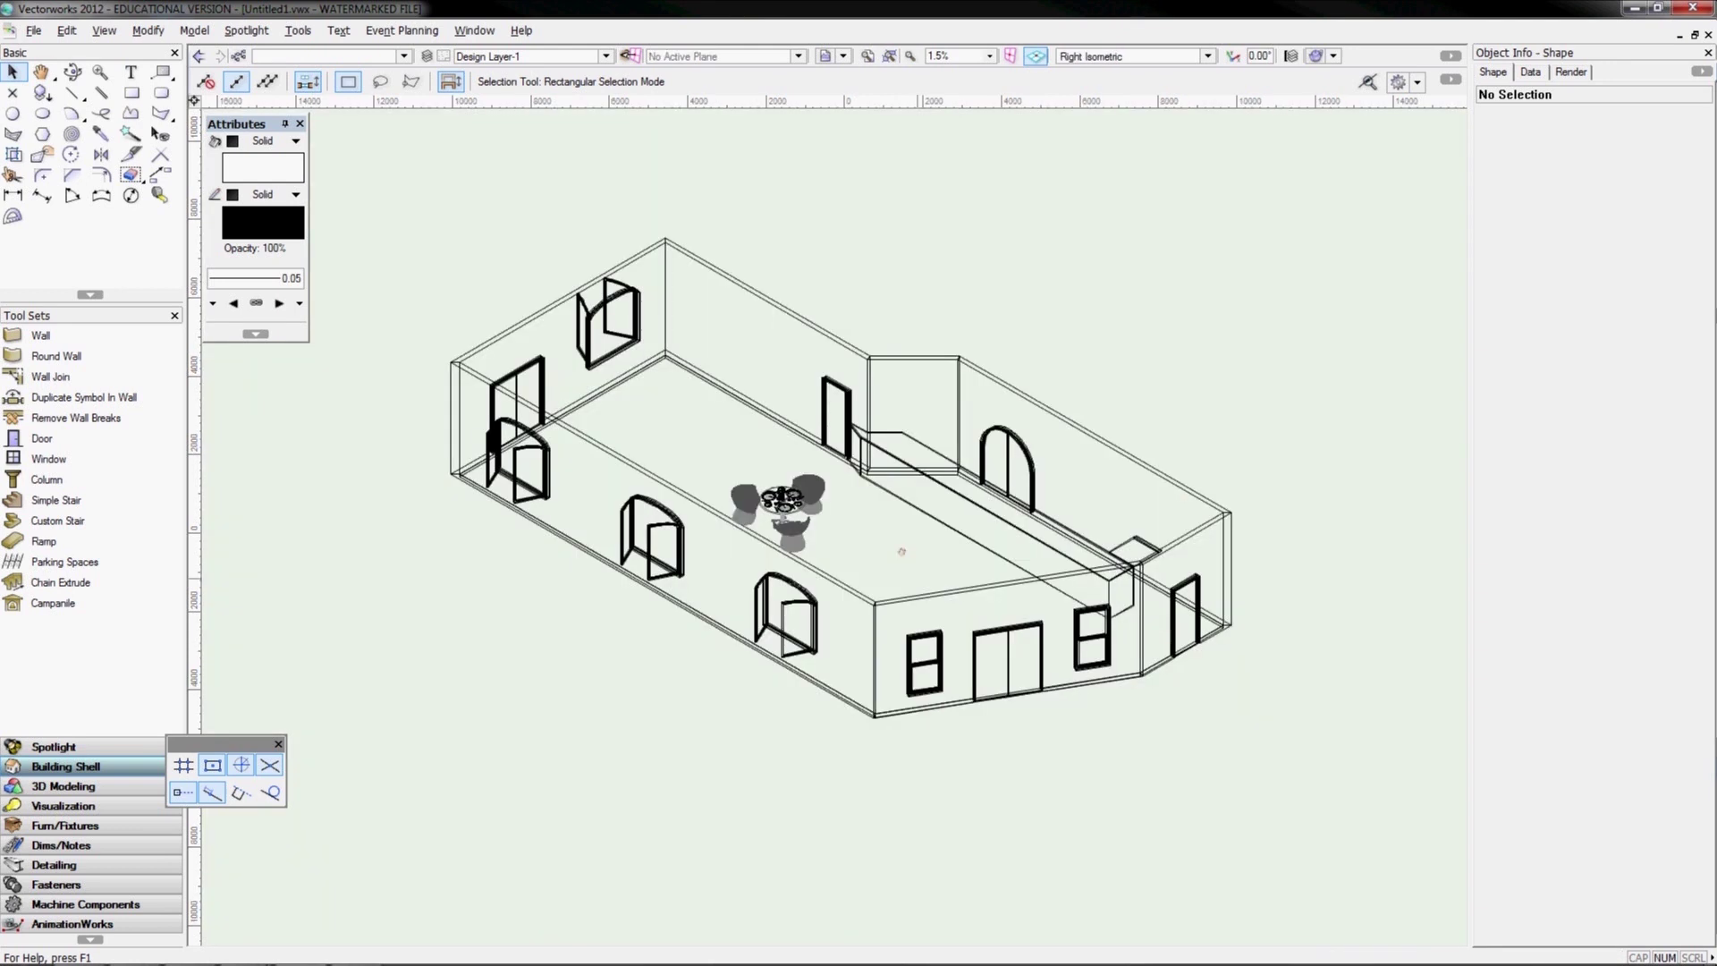
key("space")
left_click_drag(925, 598, 885, 608)
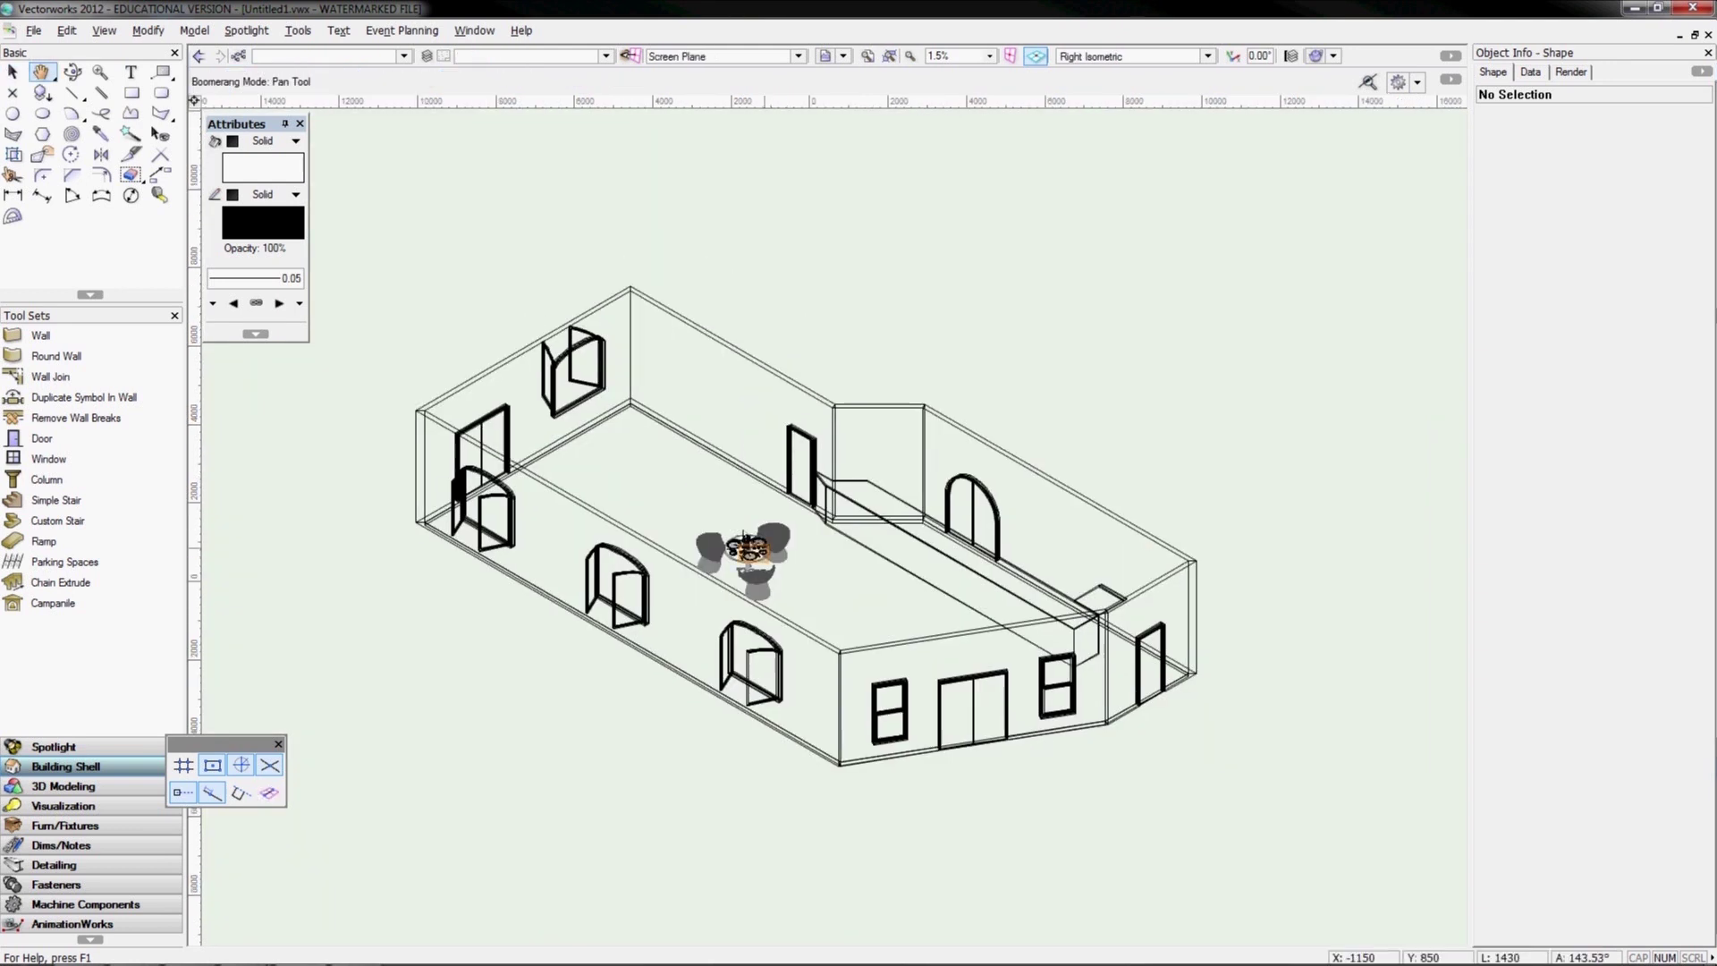
scroll(745, 540, "up", 2)
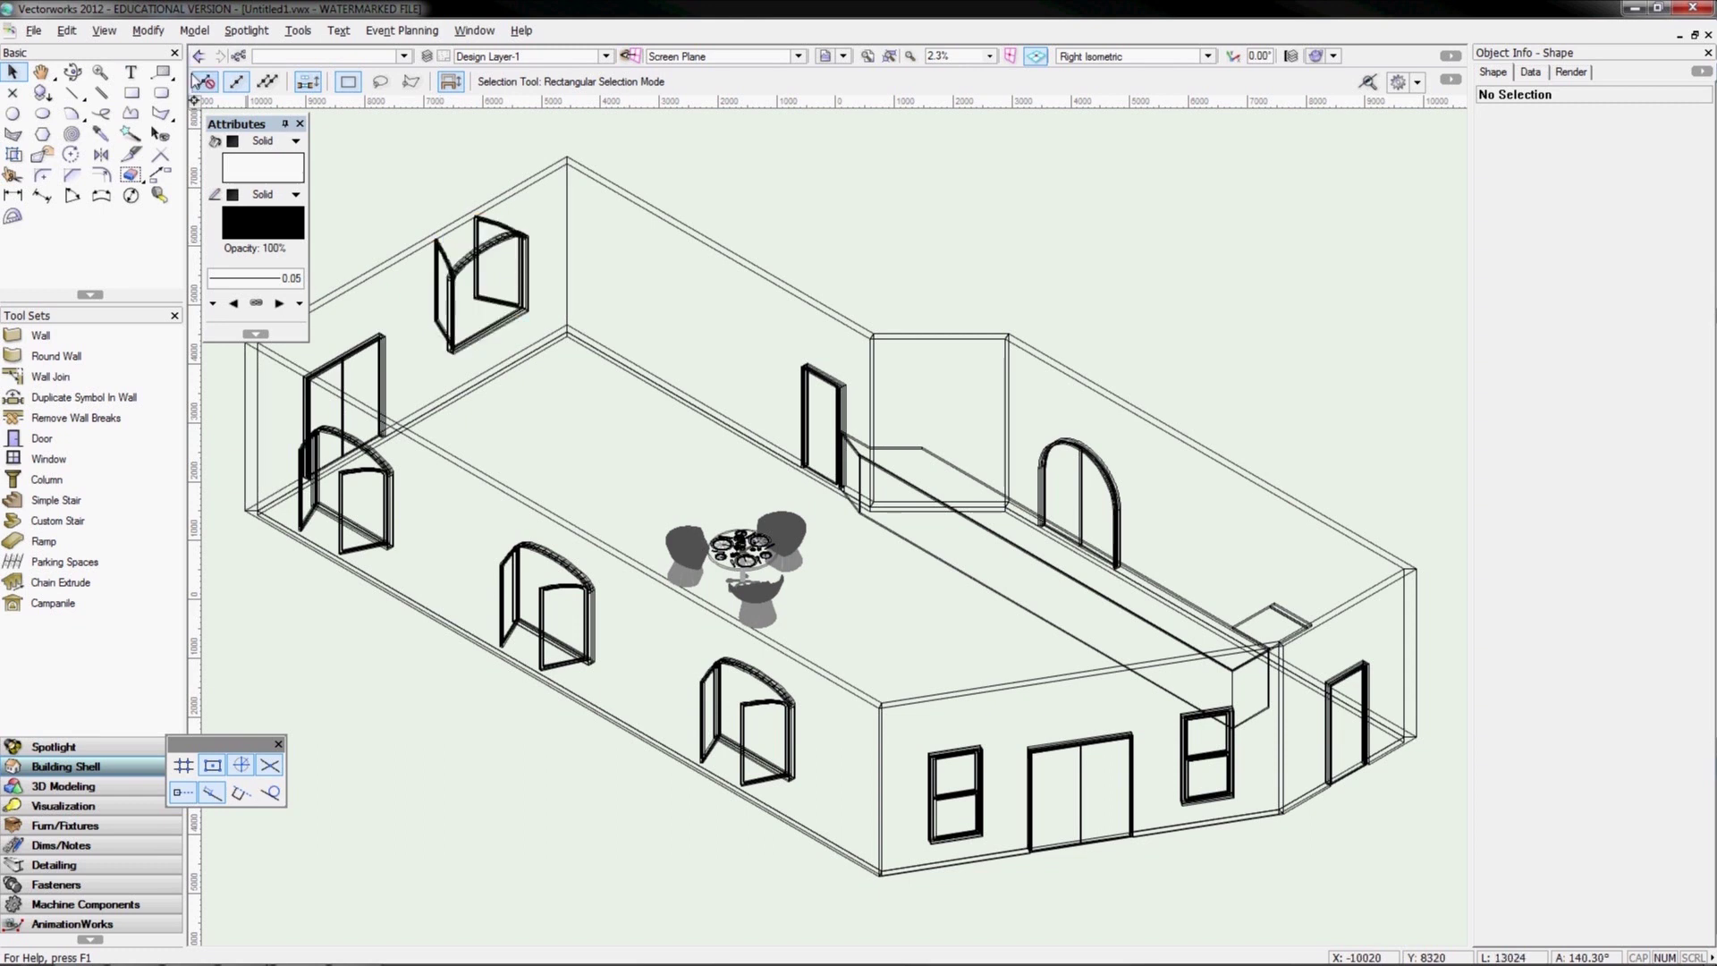
Try the Sketch rendering mode and render the room in OpenGL
left_click(104, 32)
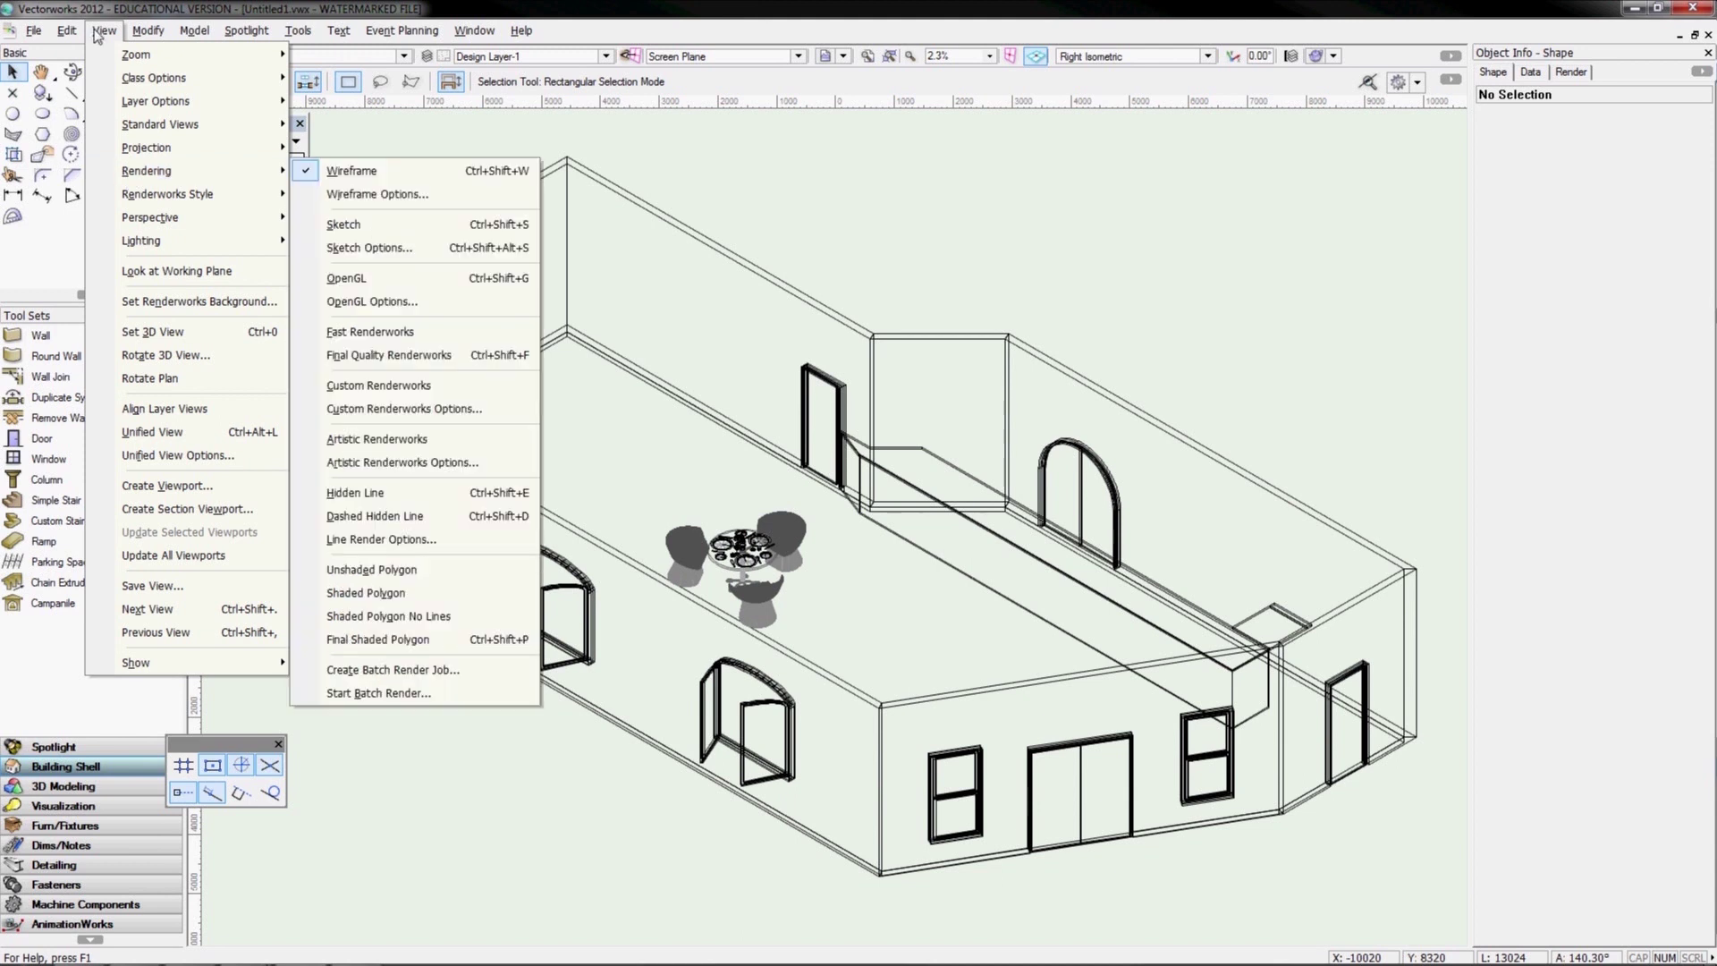
mouse_move(179, 170)
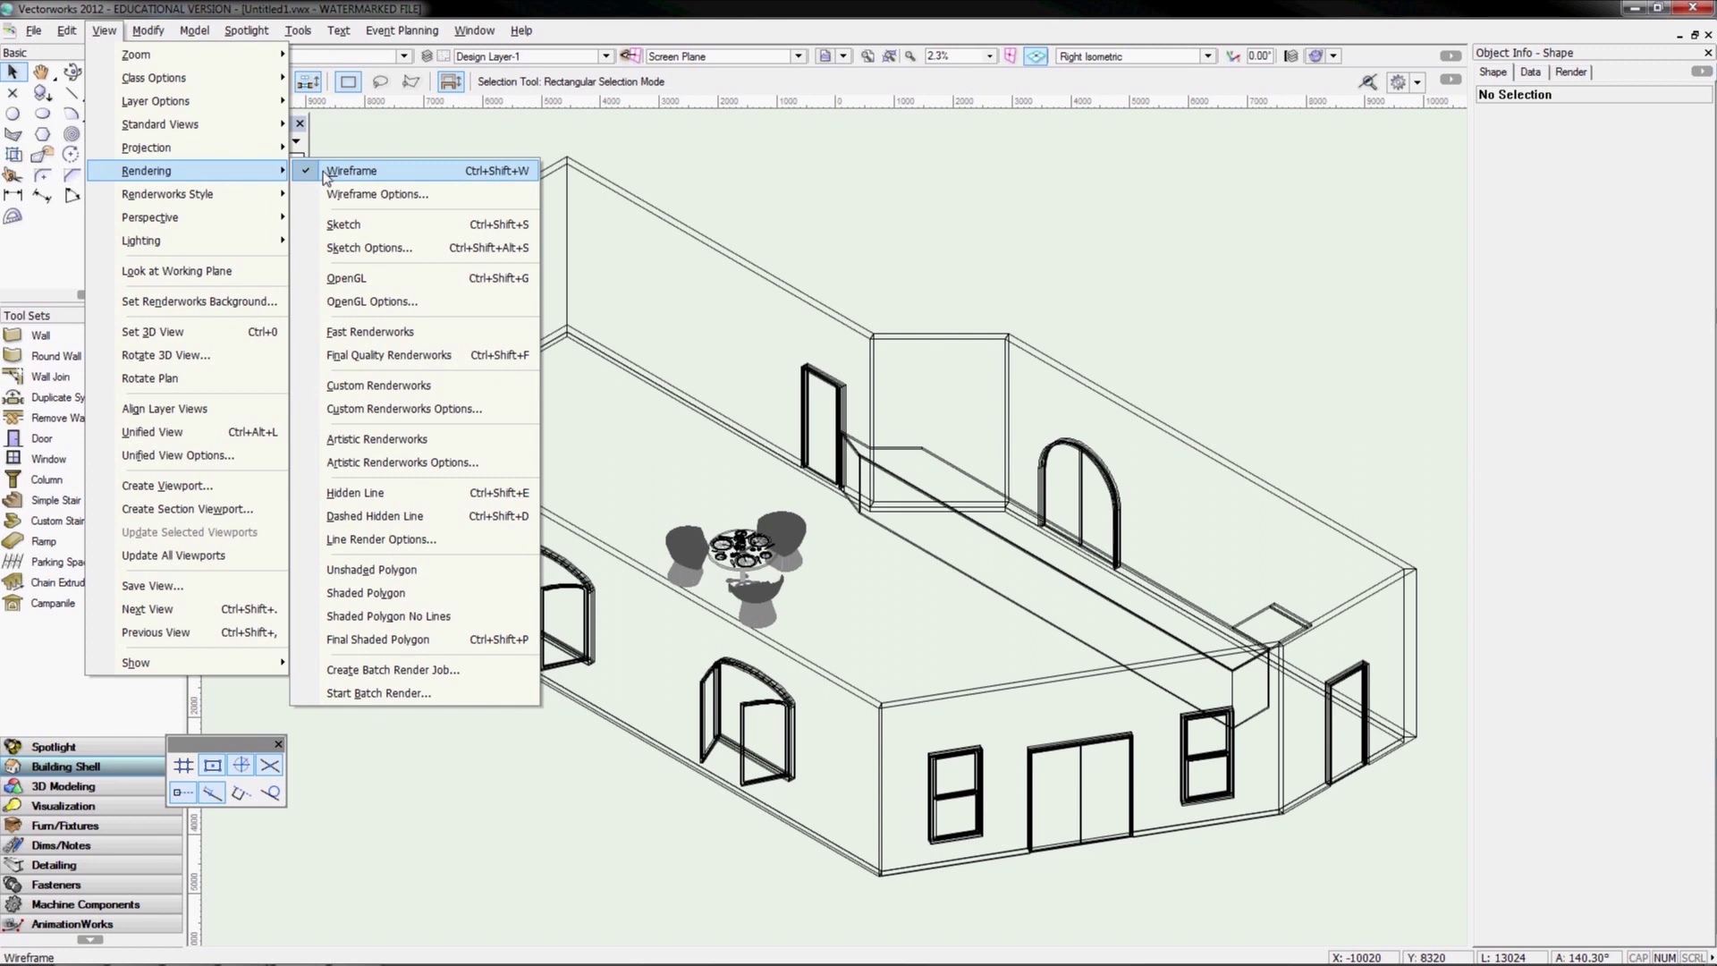
left_click(360, 179)
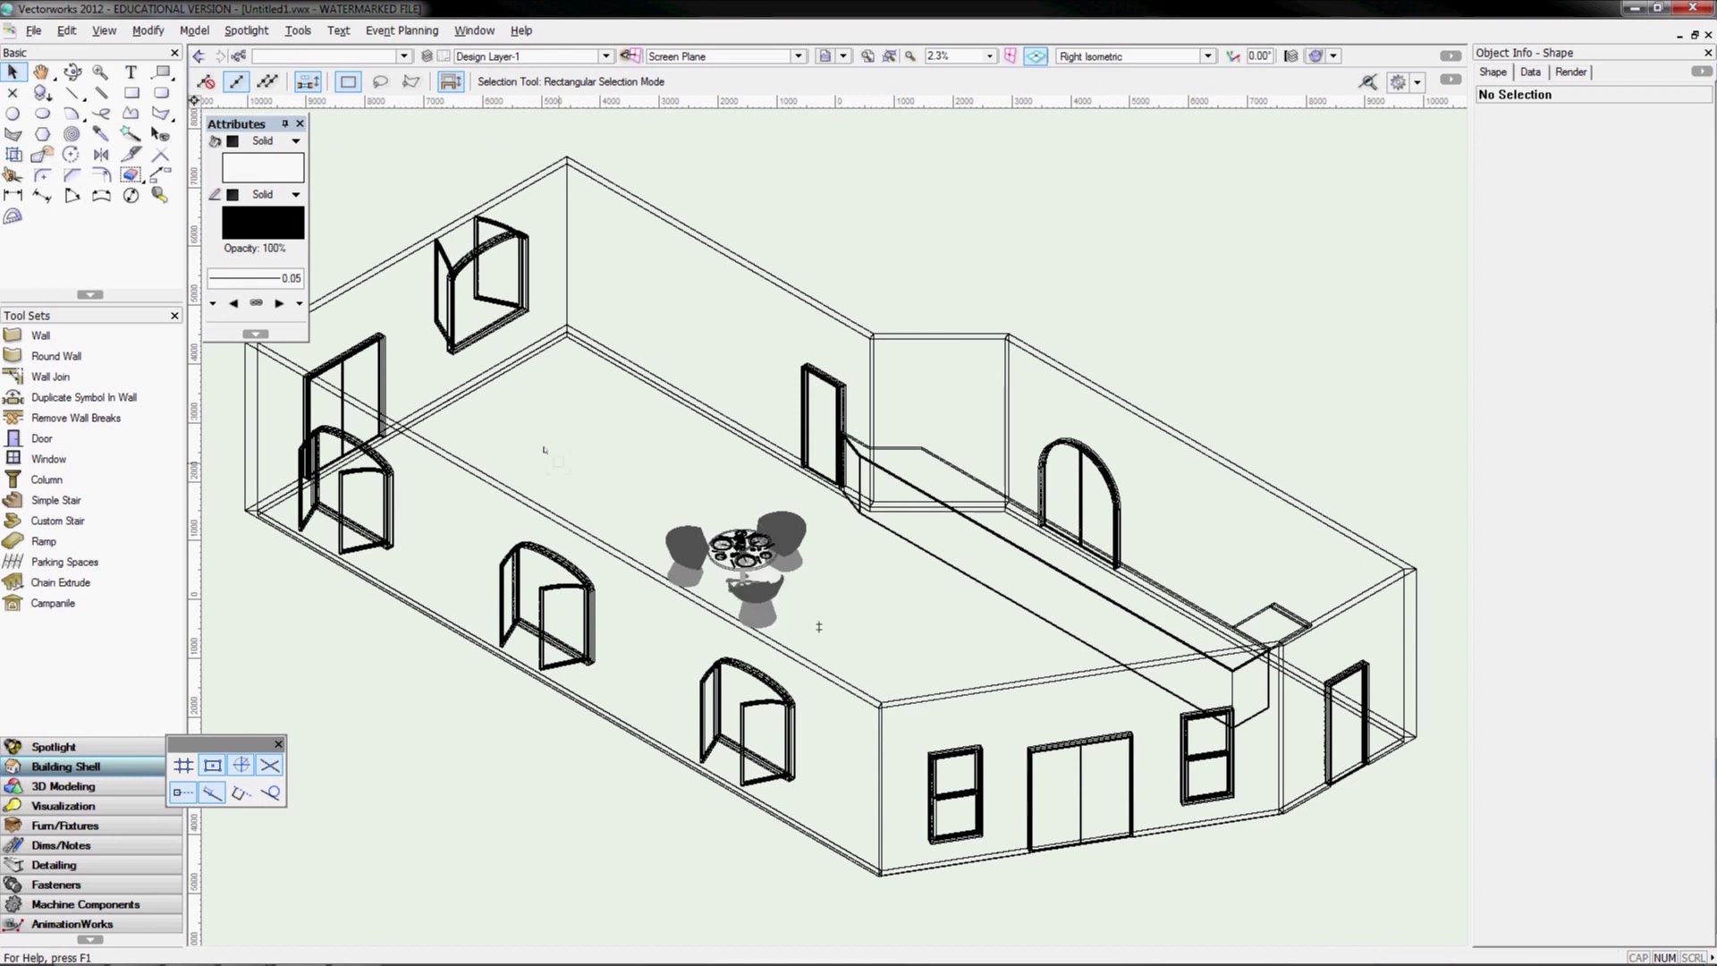
left_click(104, 31)
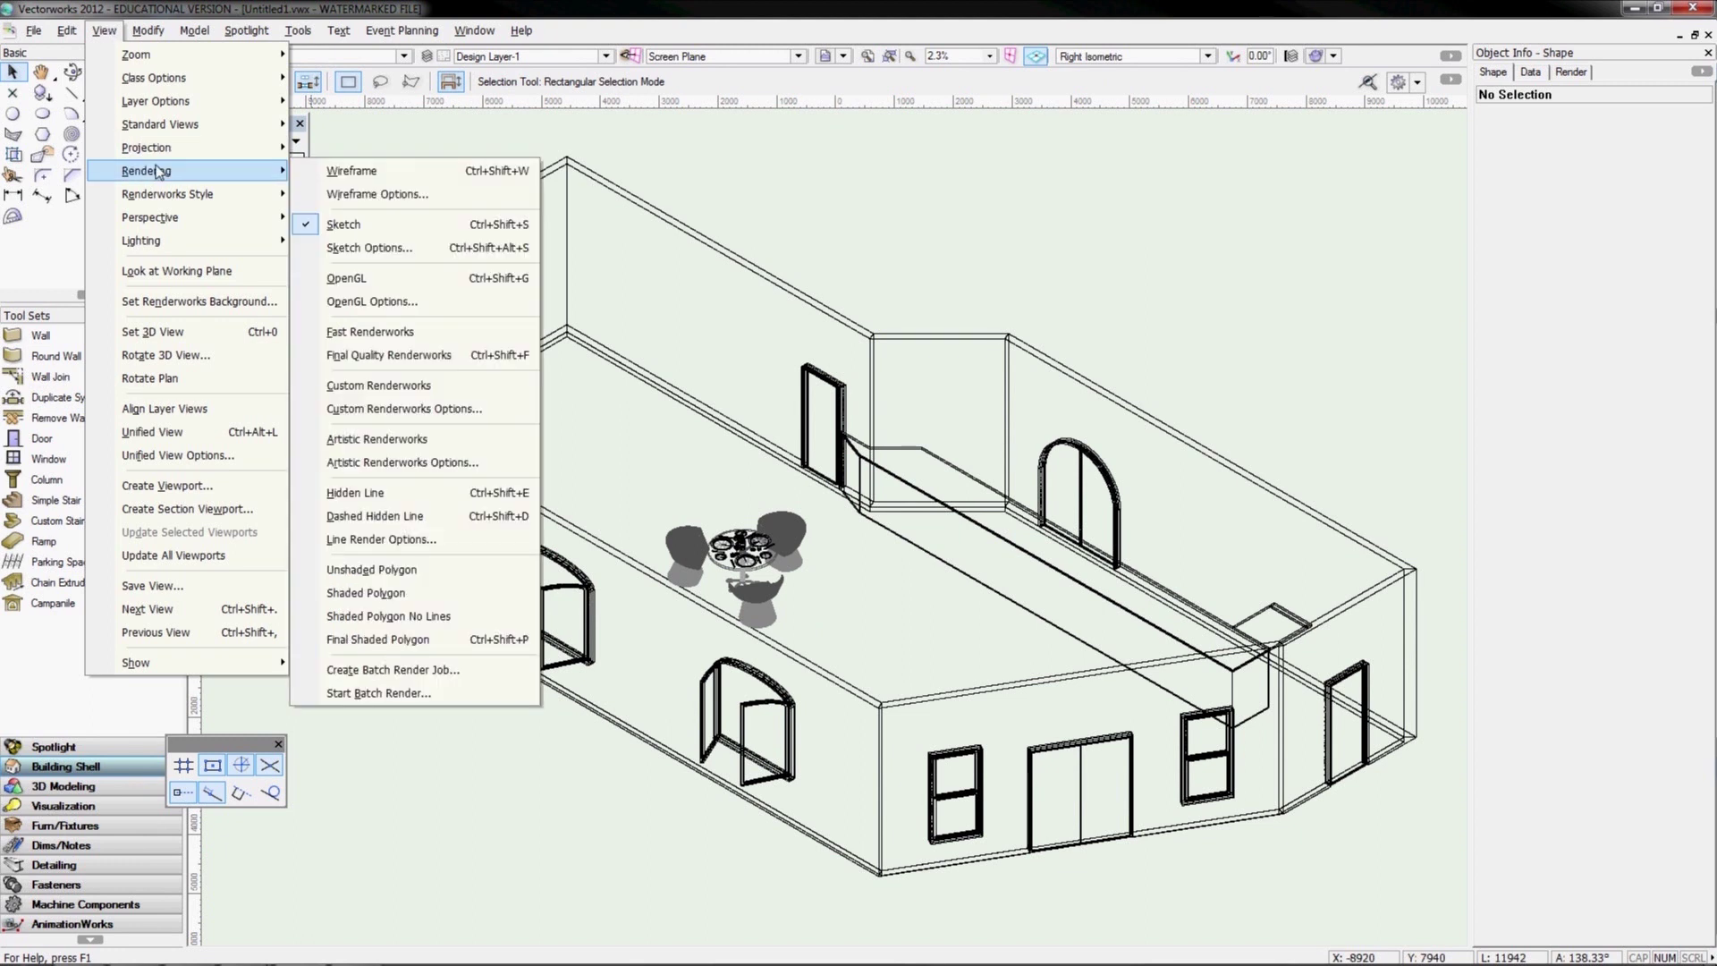
left_click(358, 278)
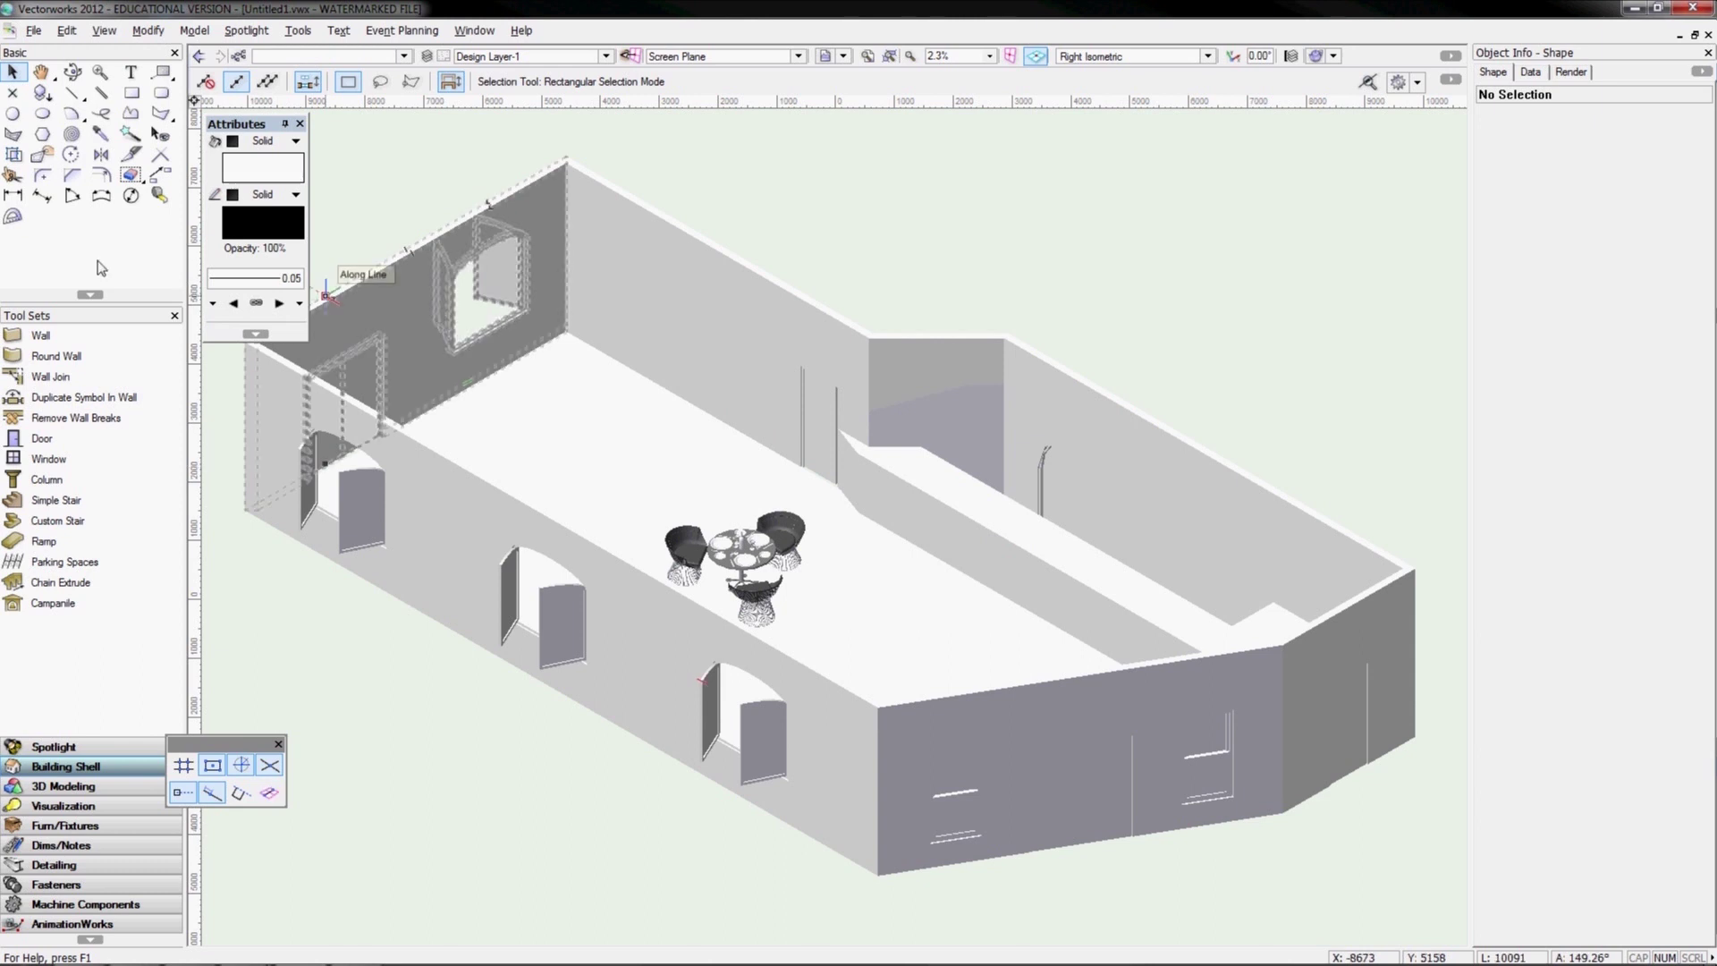
Fly over the OpenGL-rendered room from several angles and restore the Right Isometric view
left_click(72, 70)
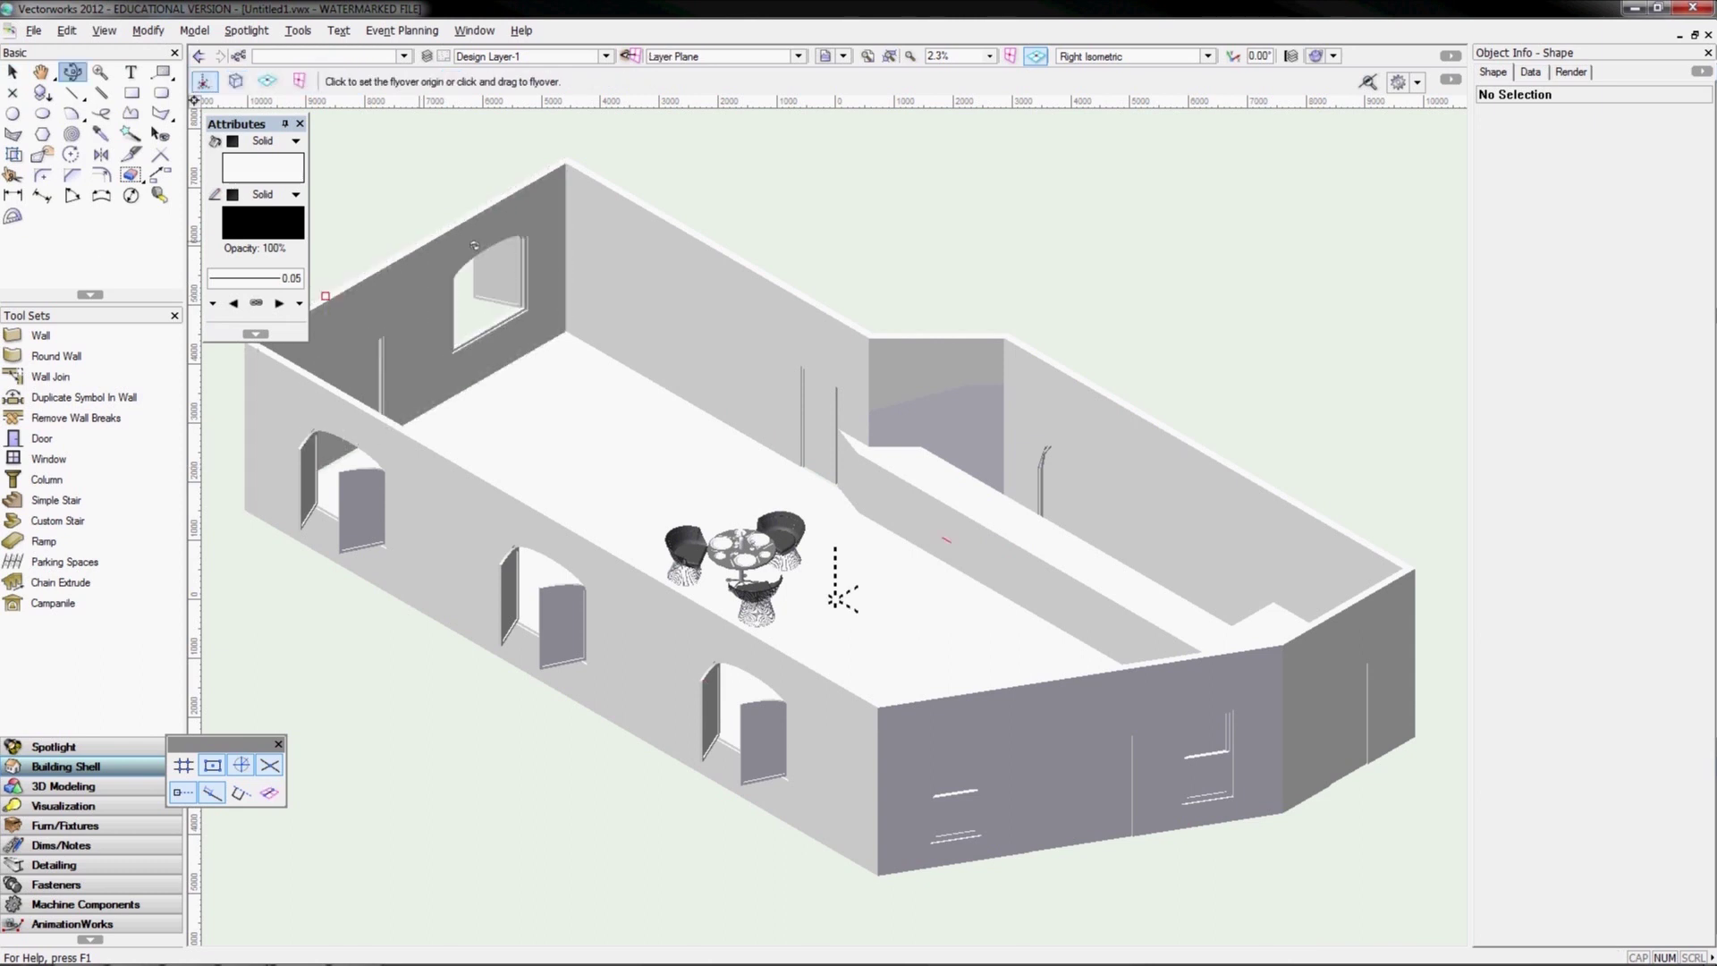
mouse_move(566, 331)
left_mouse_down()
mouse_move(607, 438)
mouse_move(640, 413)
mouse_move(609, 423)
mouse_move(567, 333)
left_mouse_up()
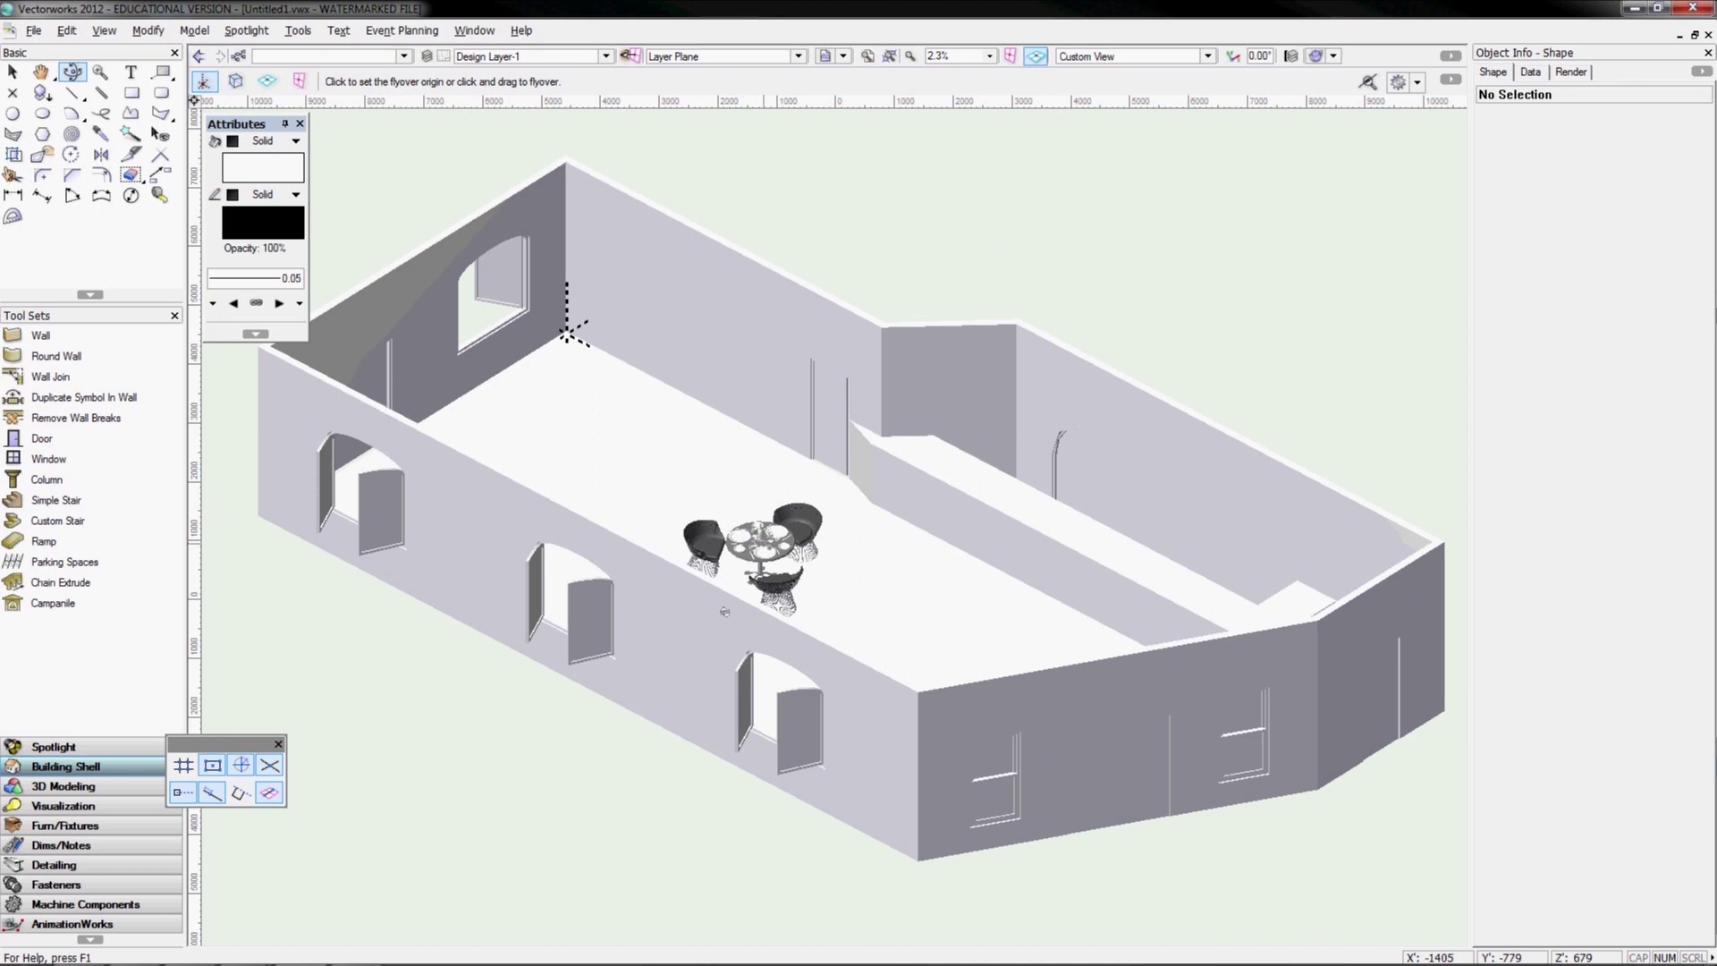
left_click_drag(724, 612, 689, 627)
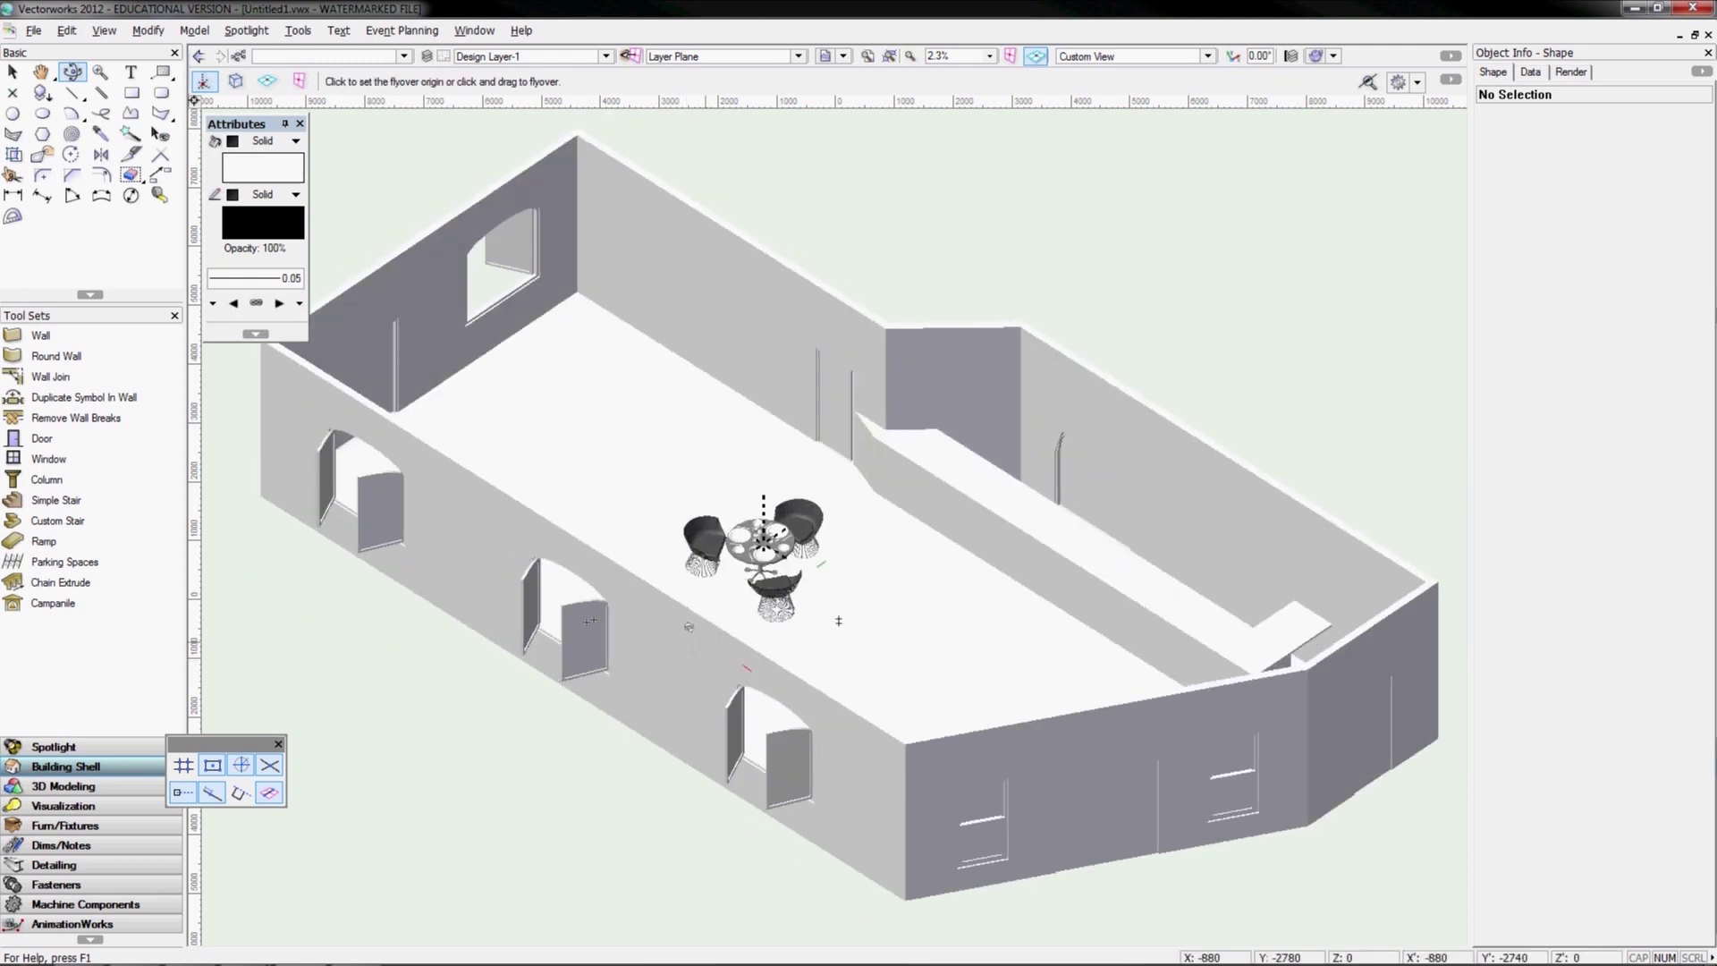
key("KP_3")
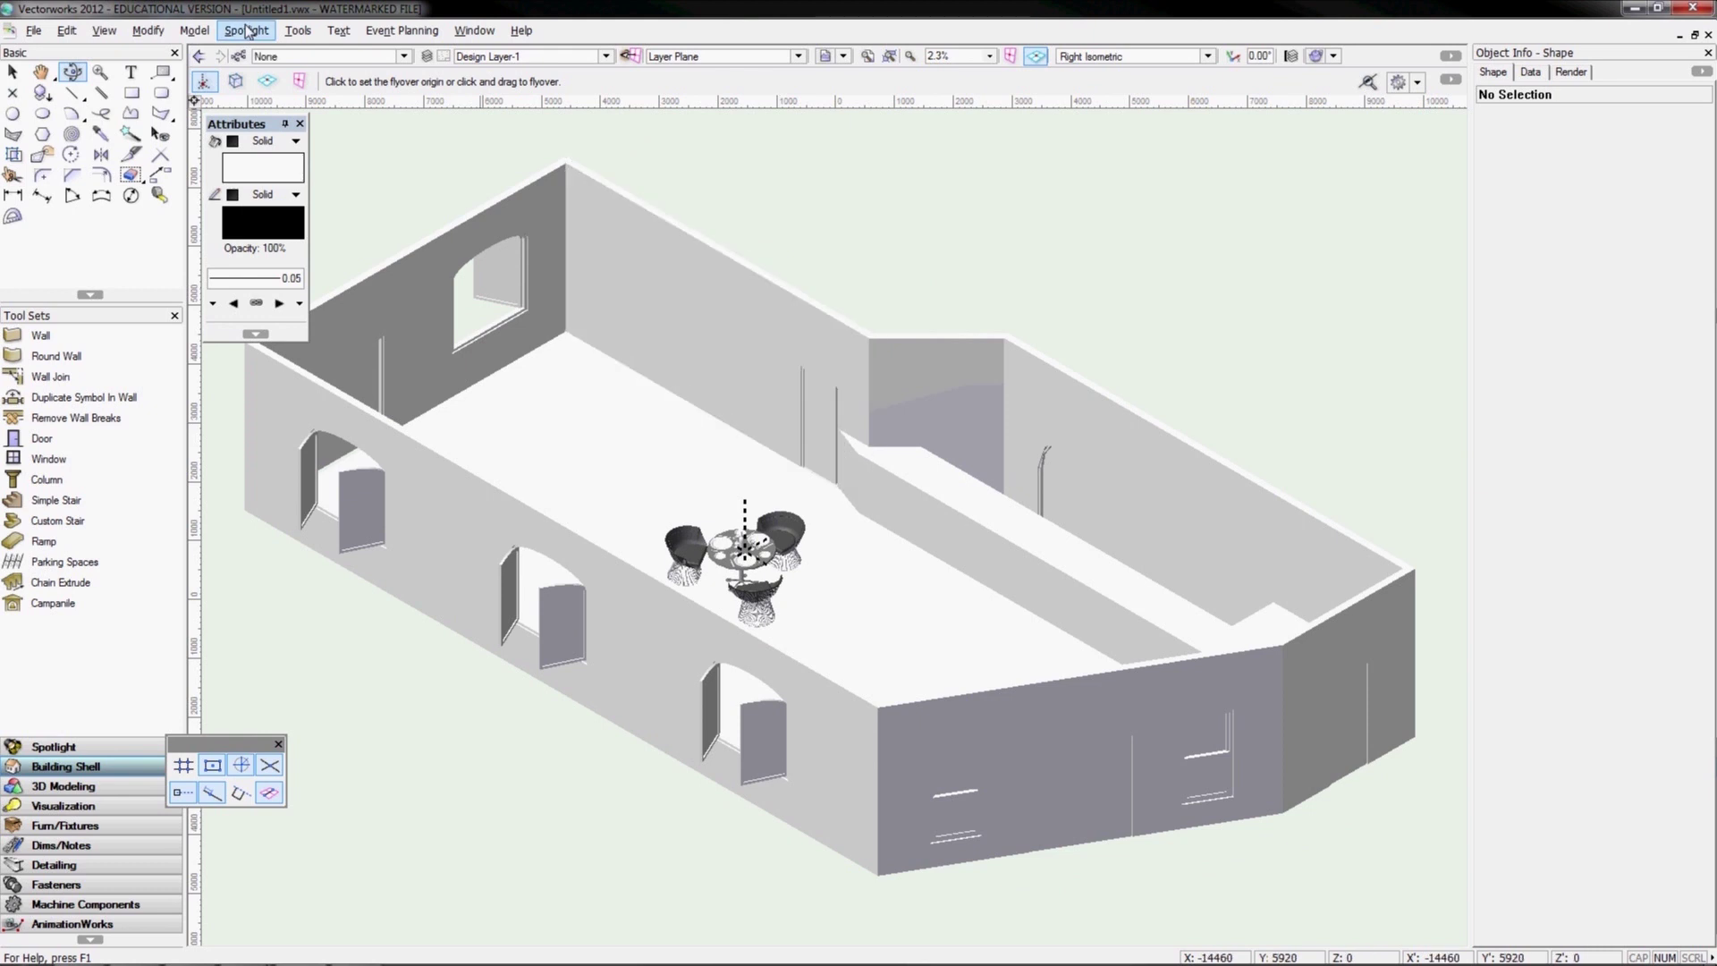
Render the function room in Hidden Line mode
left_click(147, 30)
mouse_move(143, 61)
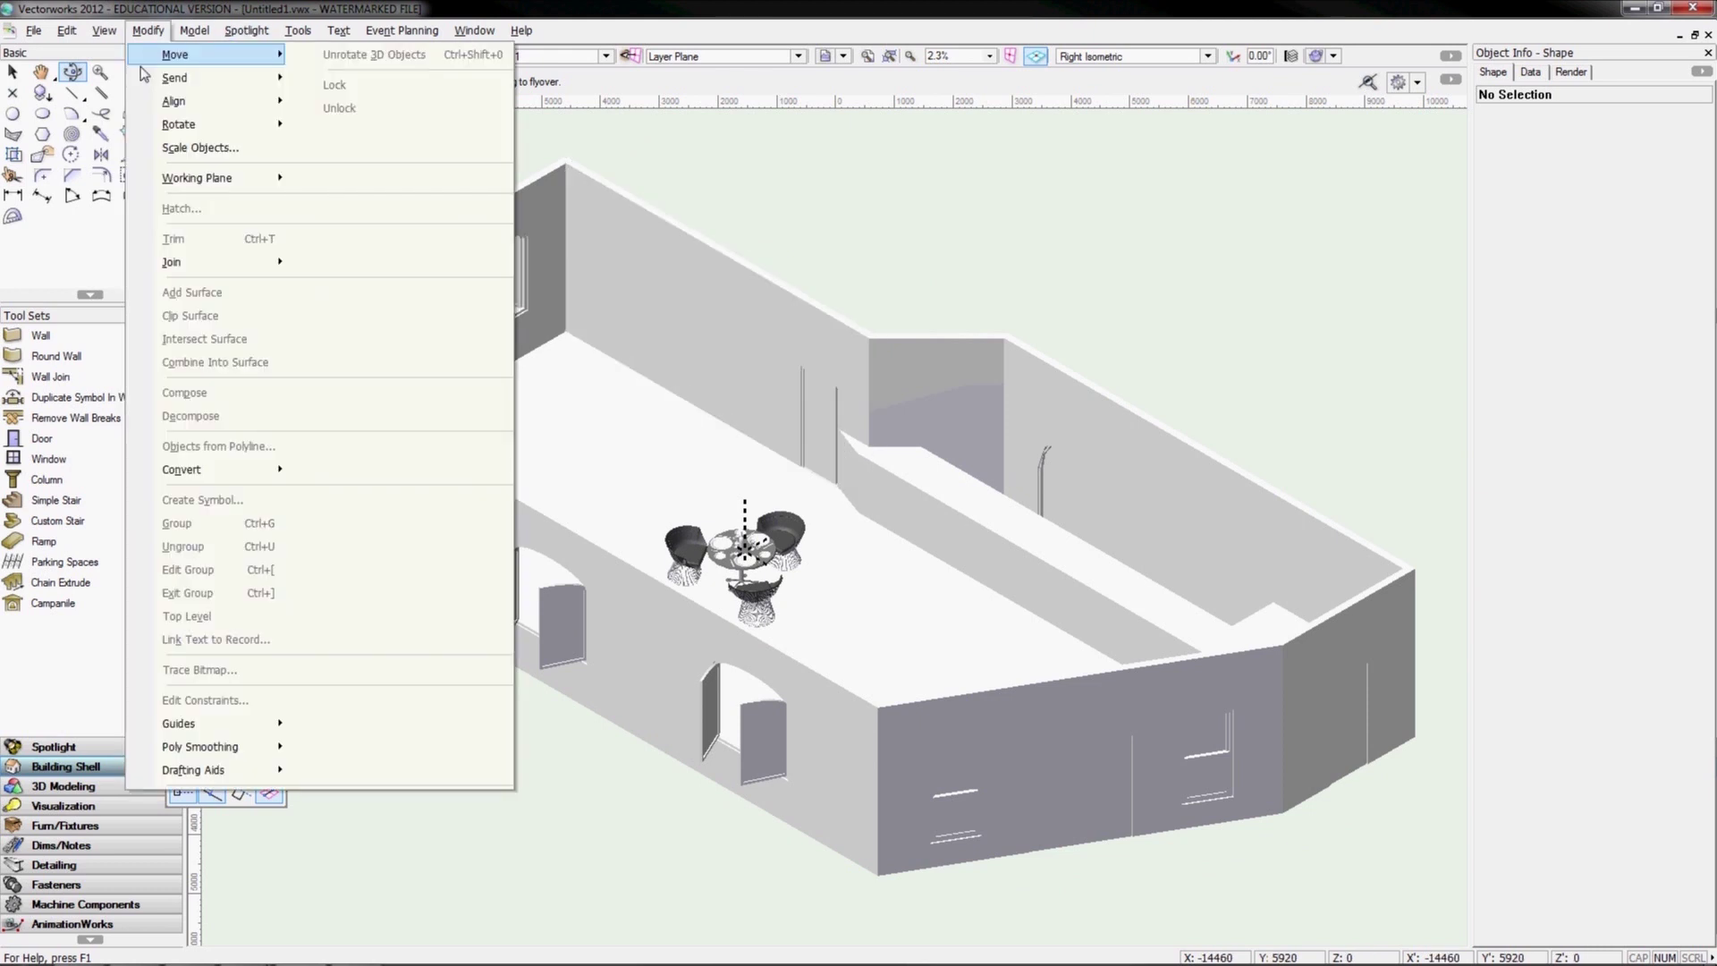
left_click(104, 30)
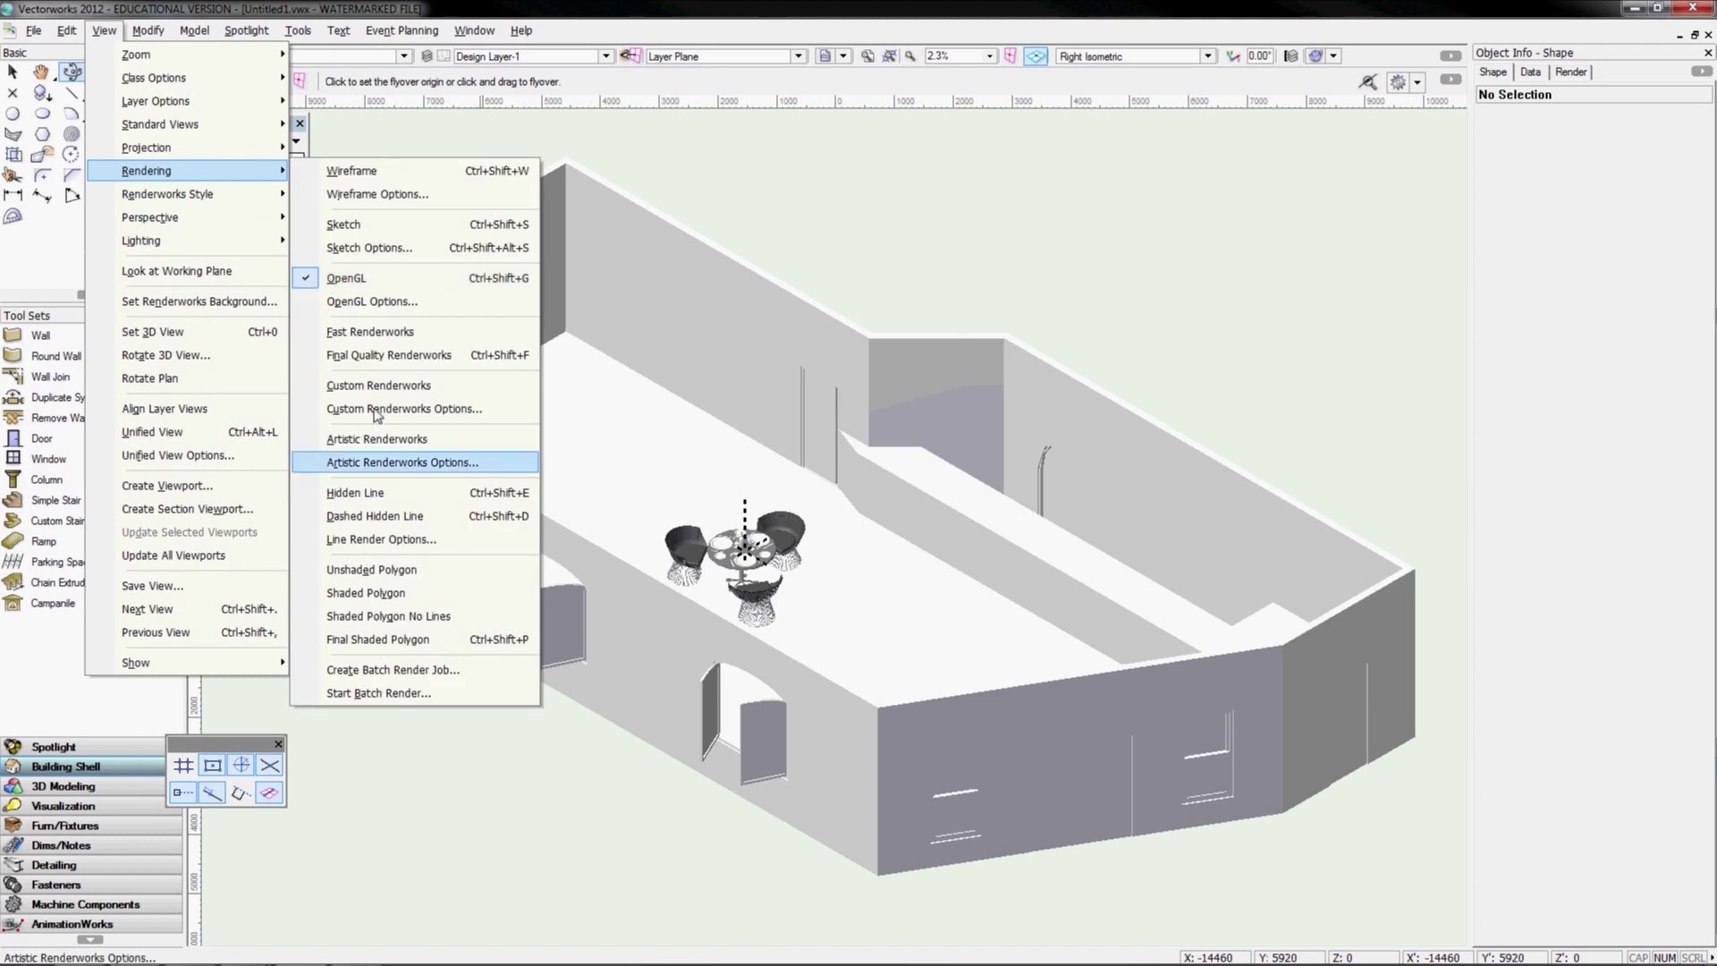
left_click(367, 495)
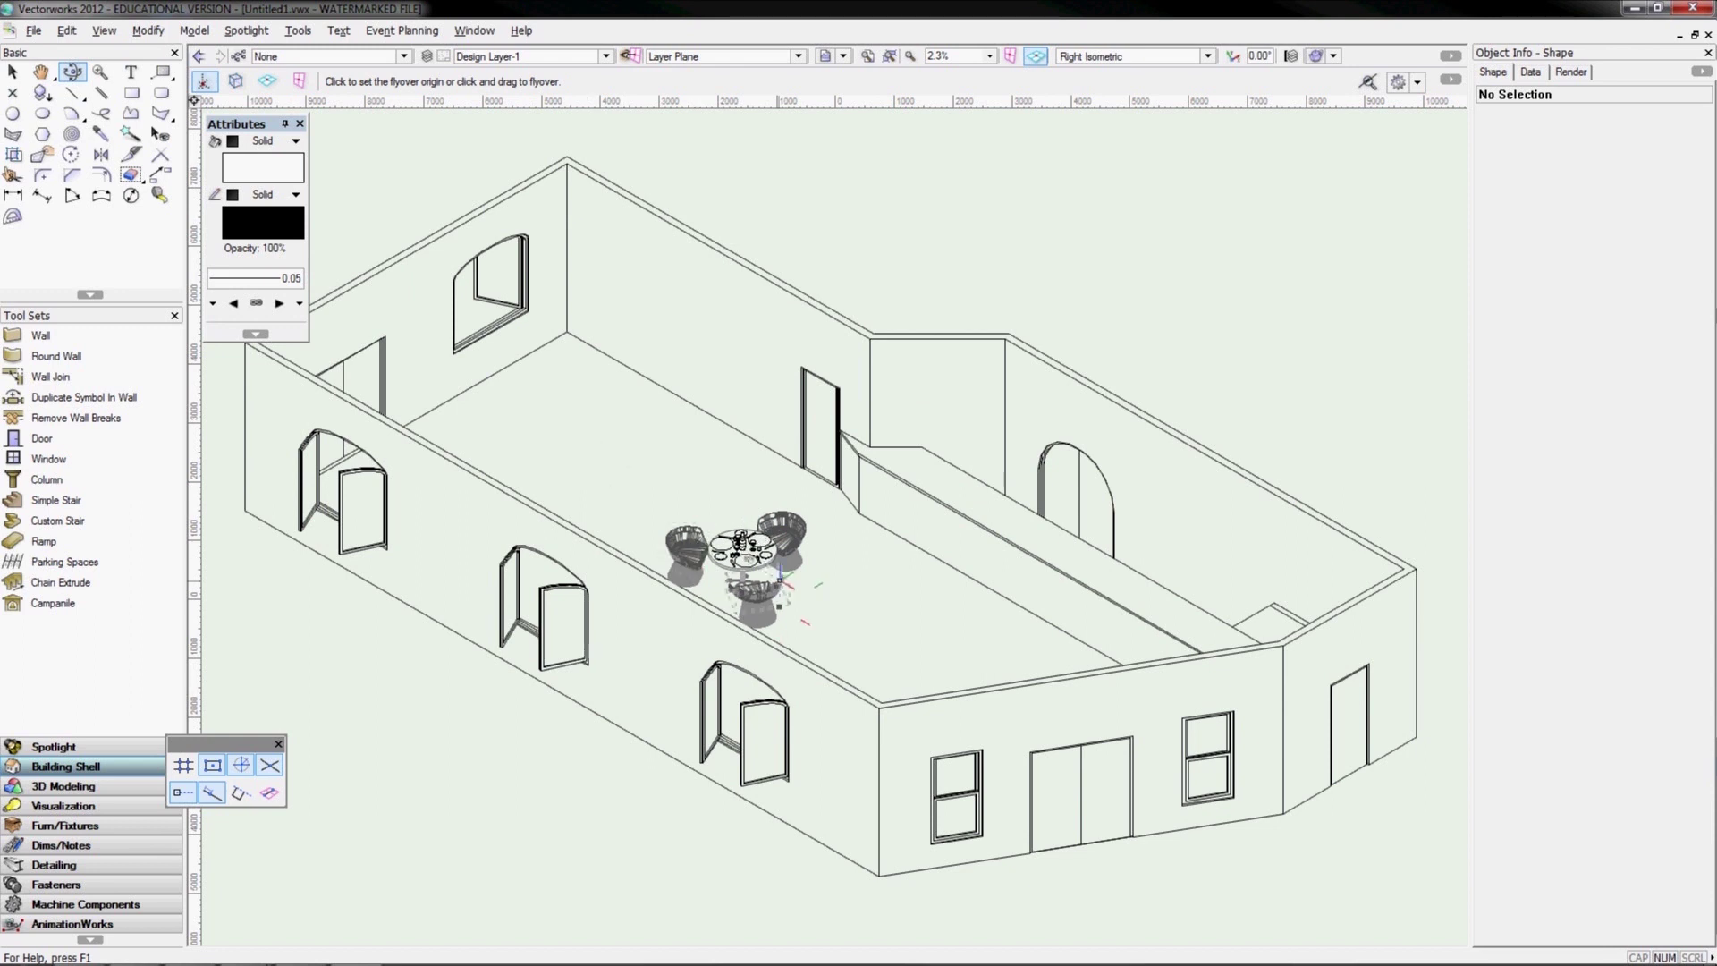
Examine the table, place settings, chairs and raised platform up close in the Hidden Line rendering
scroll(780, 573, "up", 3)
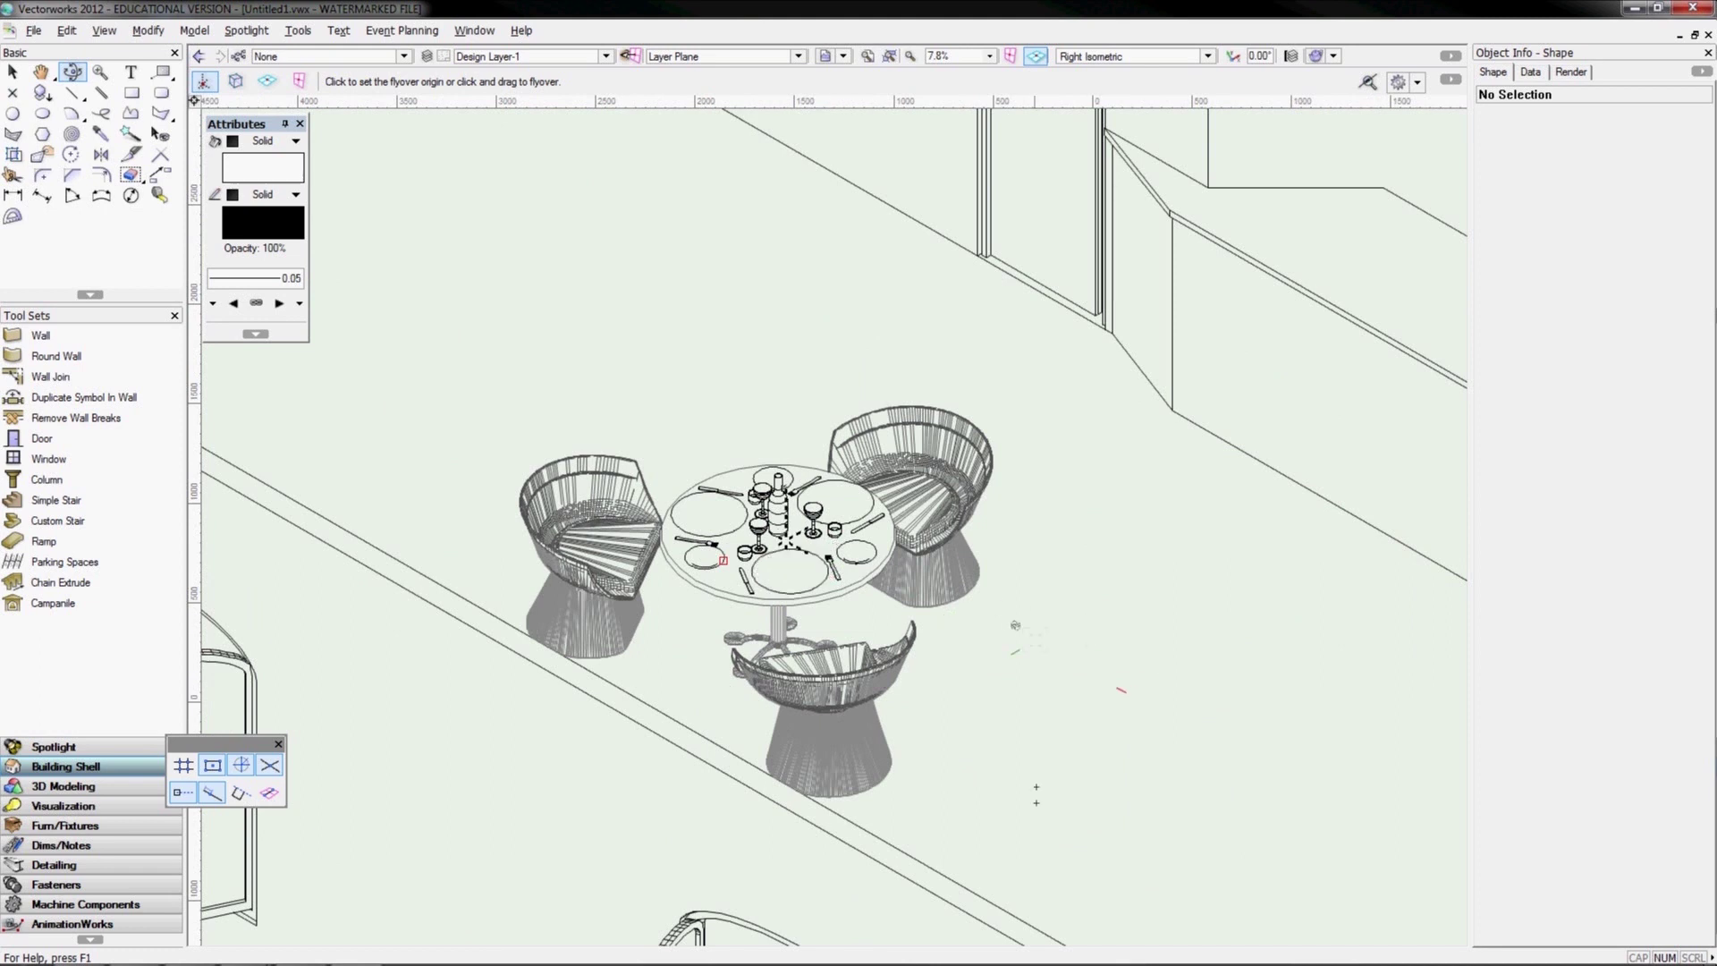
scroll(967, 605, "up", 3)
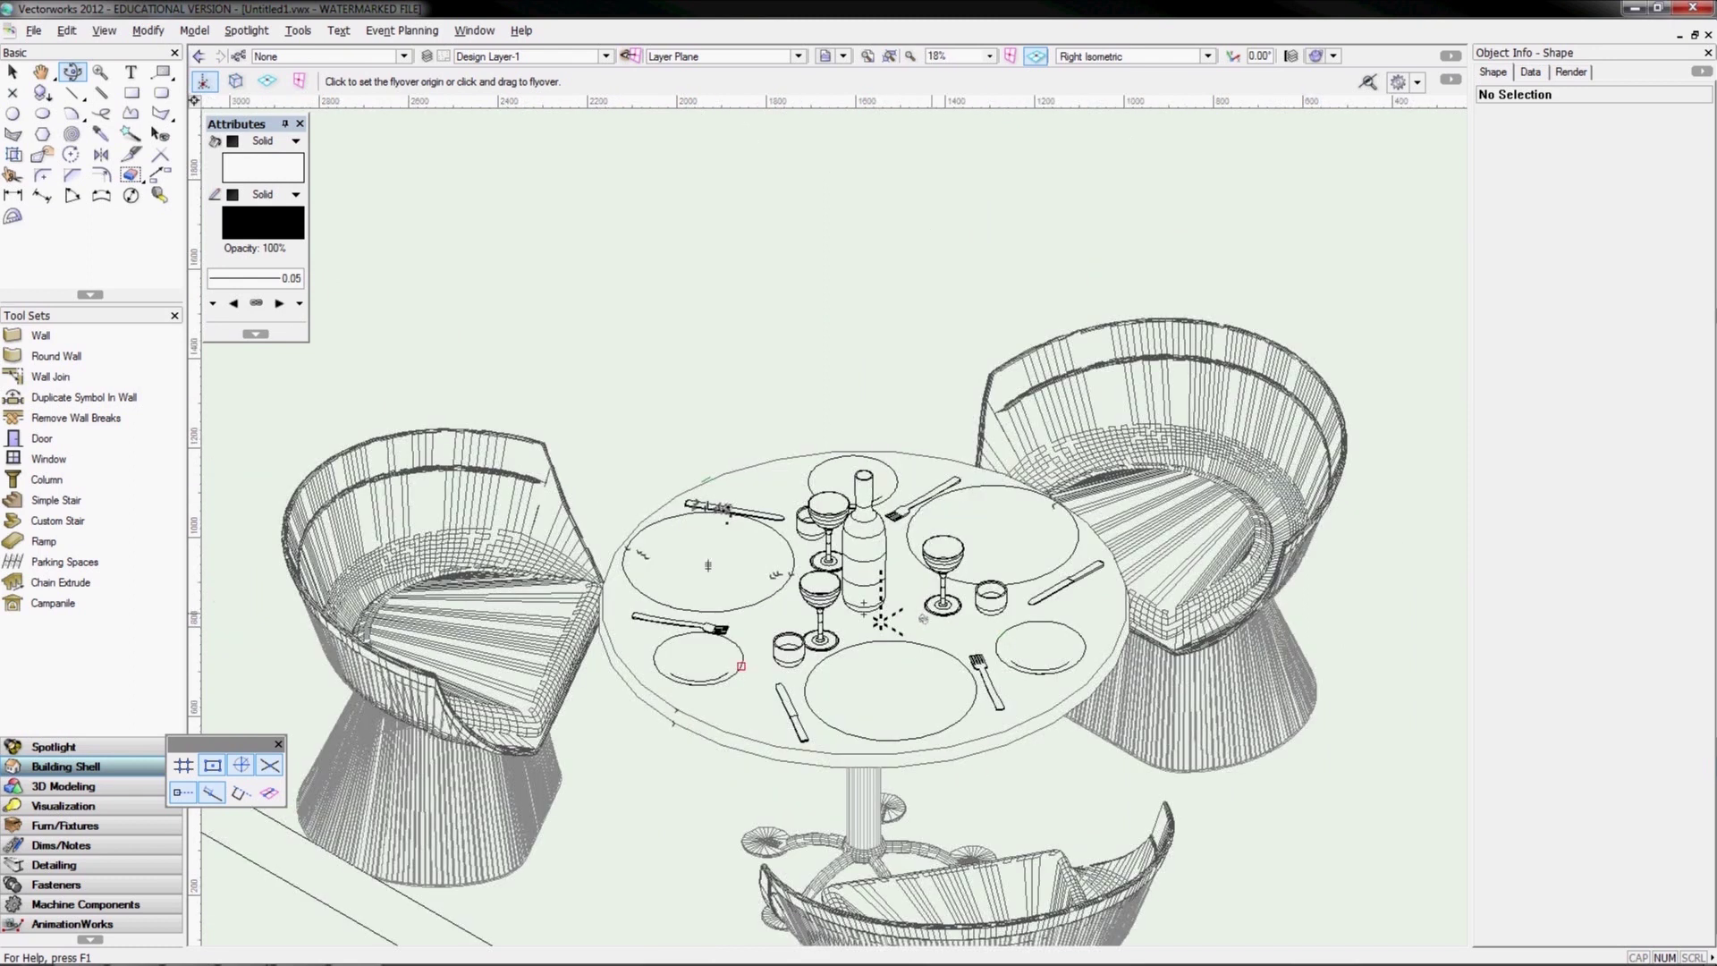
scroll(883, 619, "up", 2)
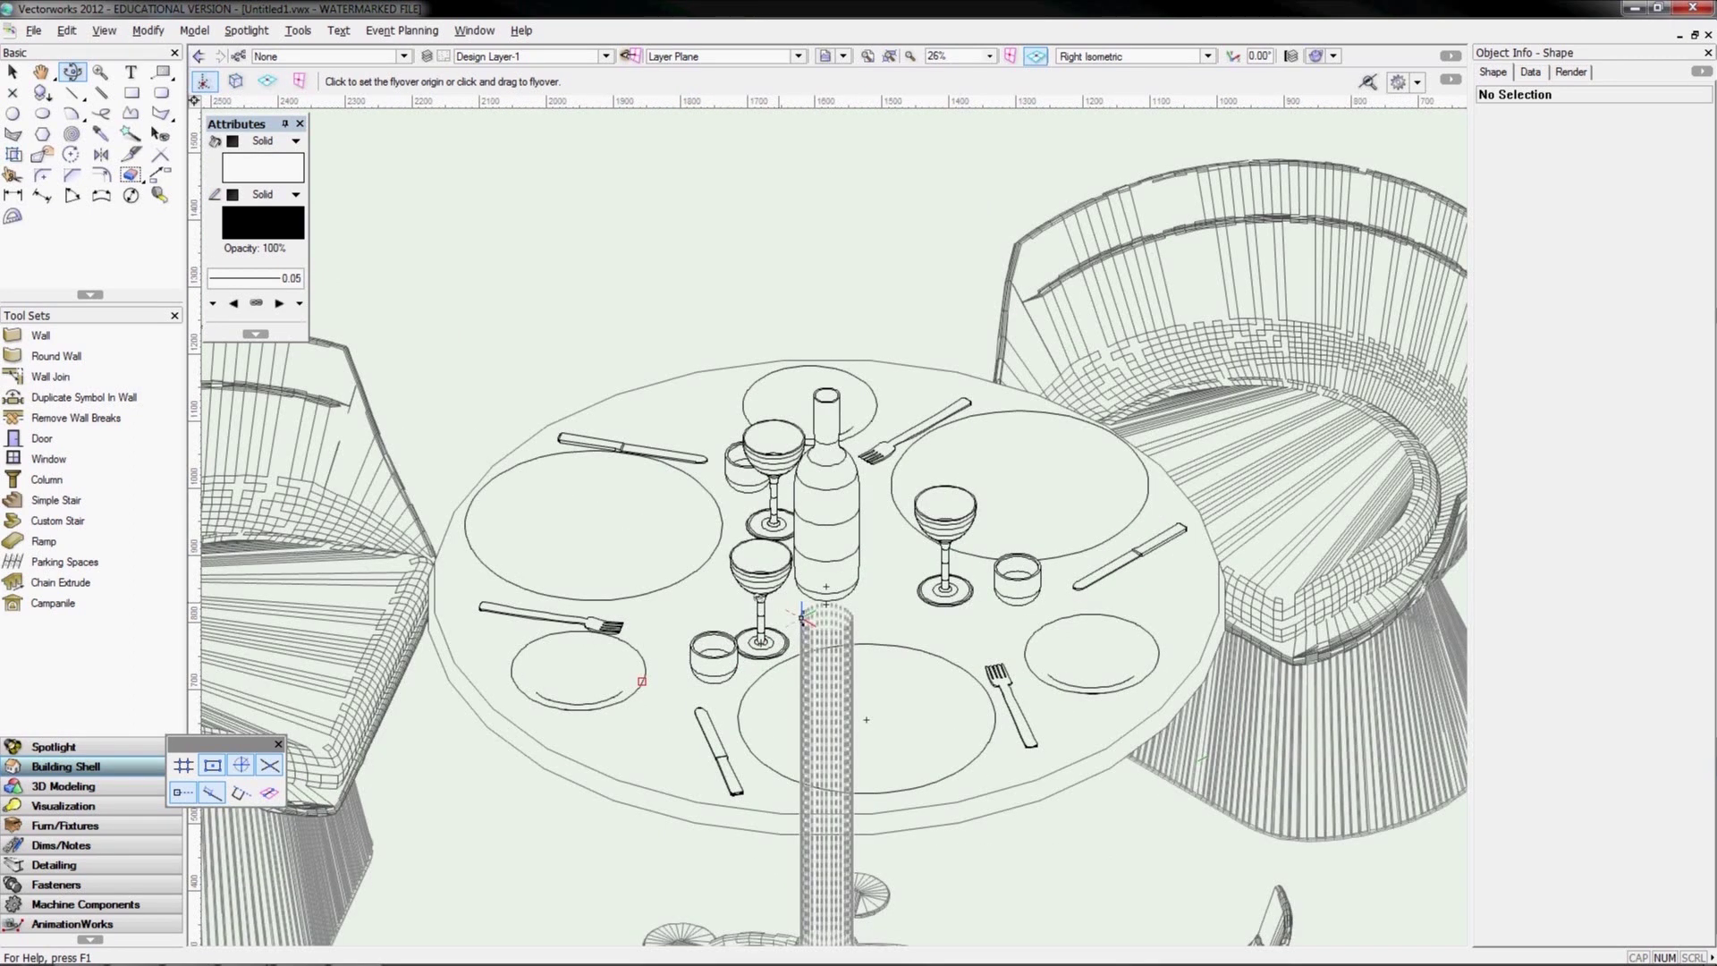
scroll(802, 617, "down", 2)
scroll(971, 623, "down", 2)
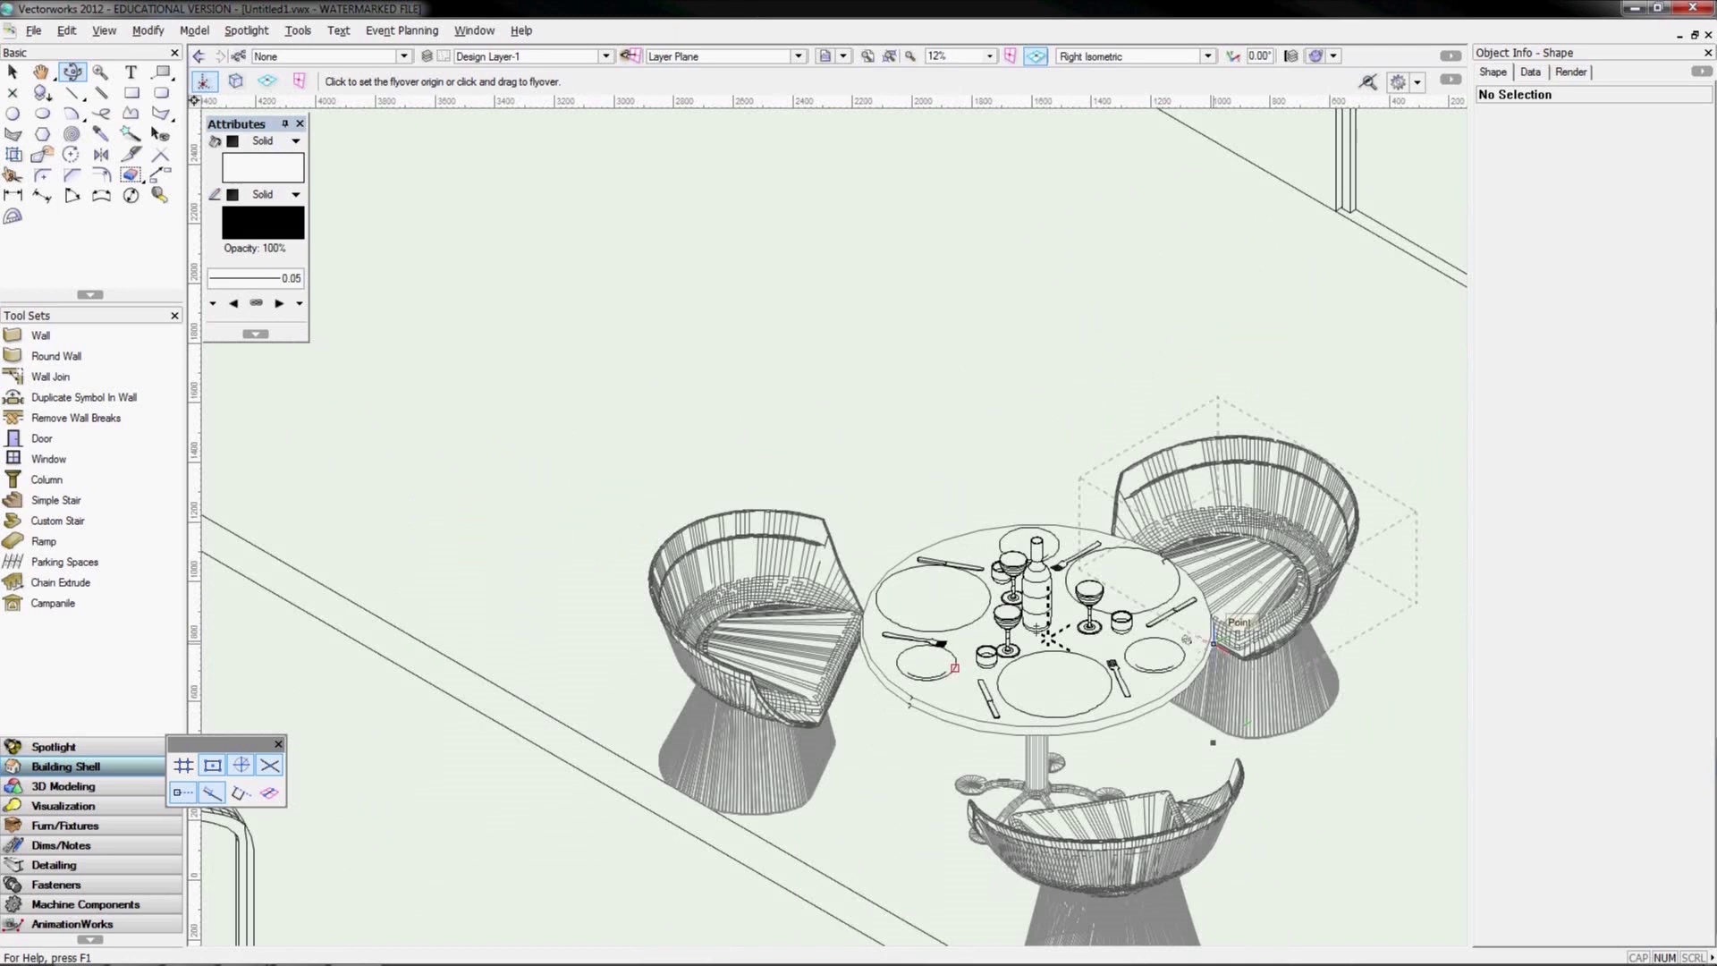
scroll(1213, 642, "down", 2)
middle_click_drag(1249, 680, 1031, 583)
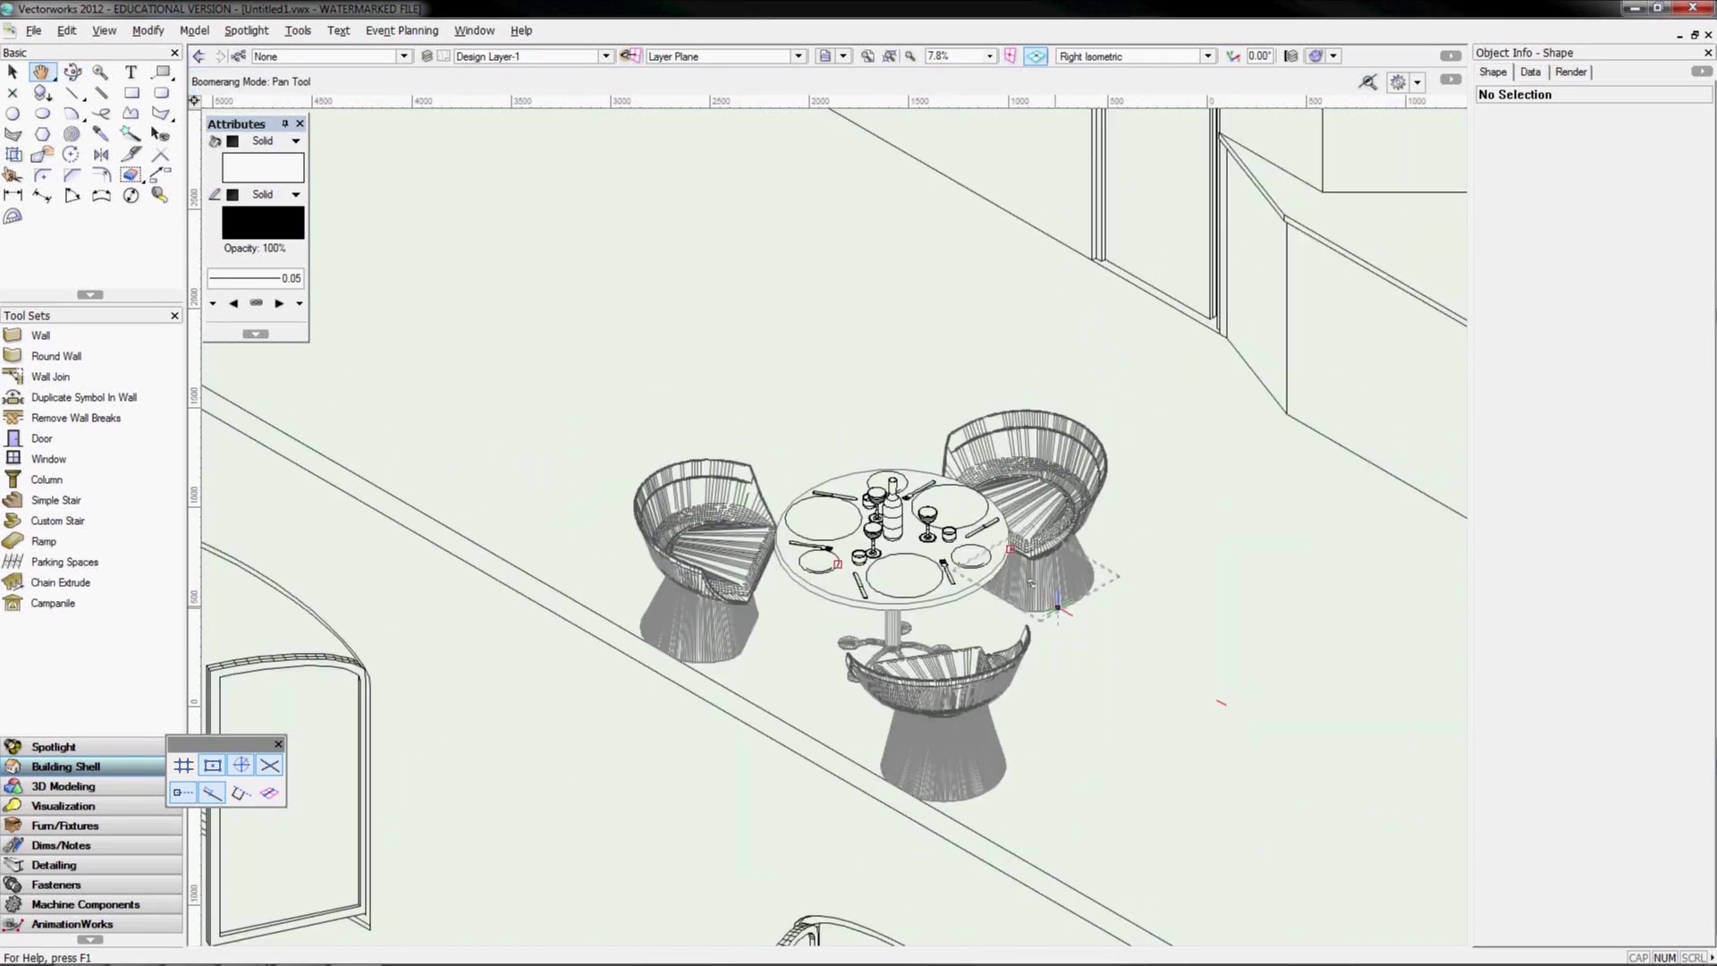
scroll(1202, 713, "down", 1)
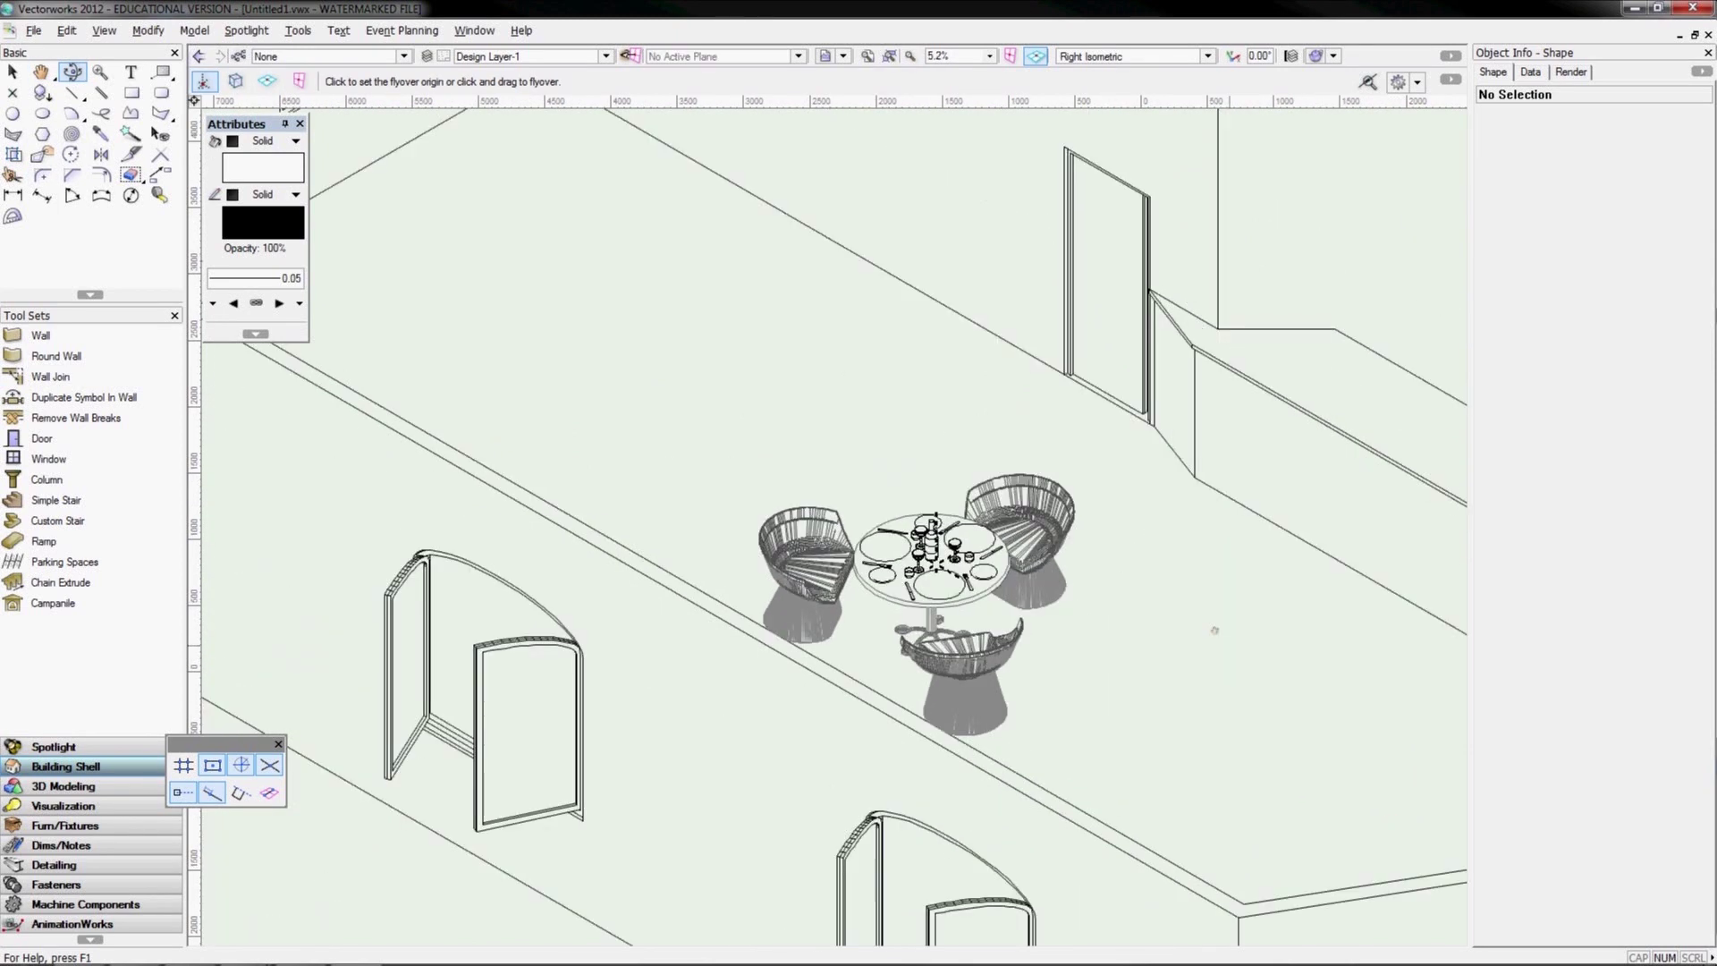
middle_click_drag(1251, 565, 559, 708)
scroll(559, 709, "up", 2)
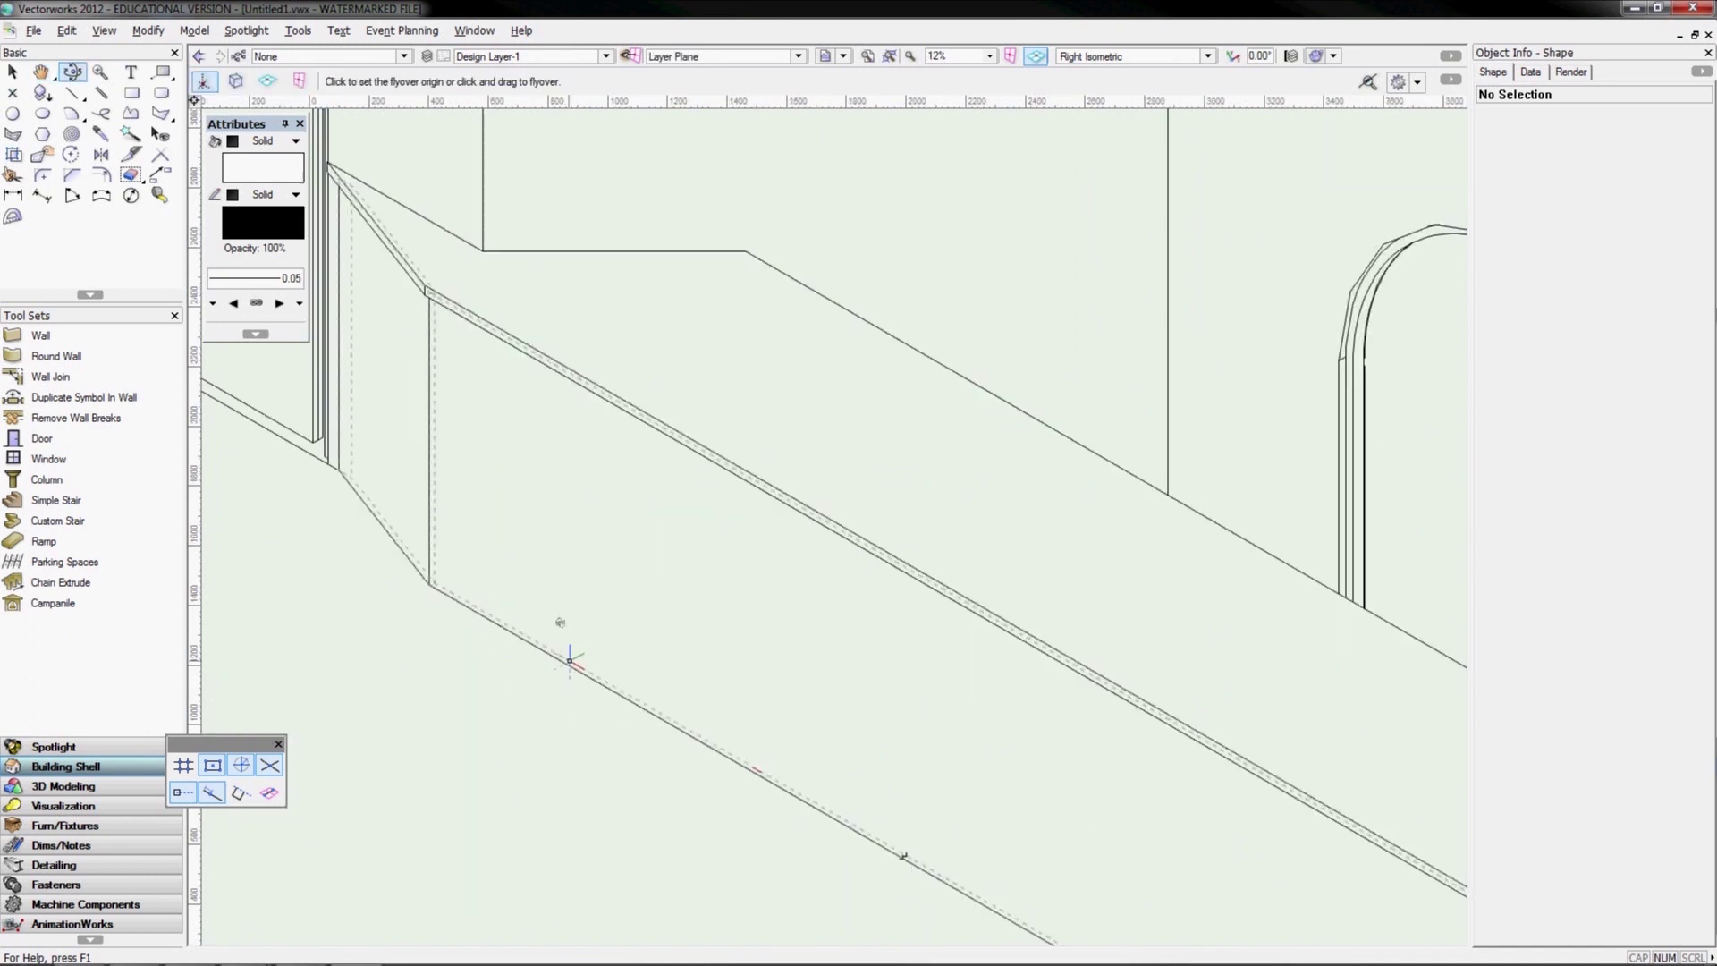
middle_click_drag(560, 621, 488, 562)
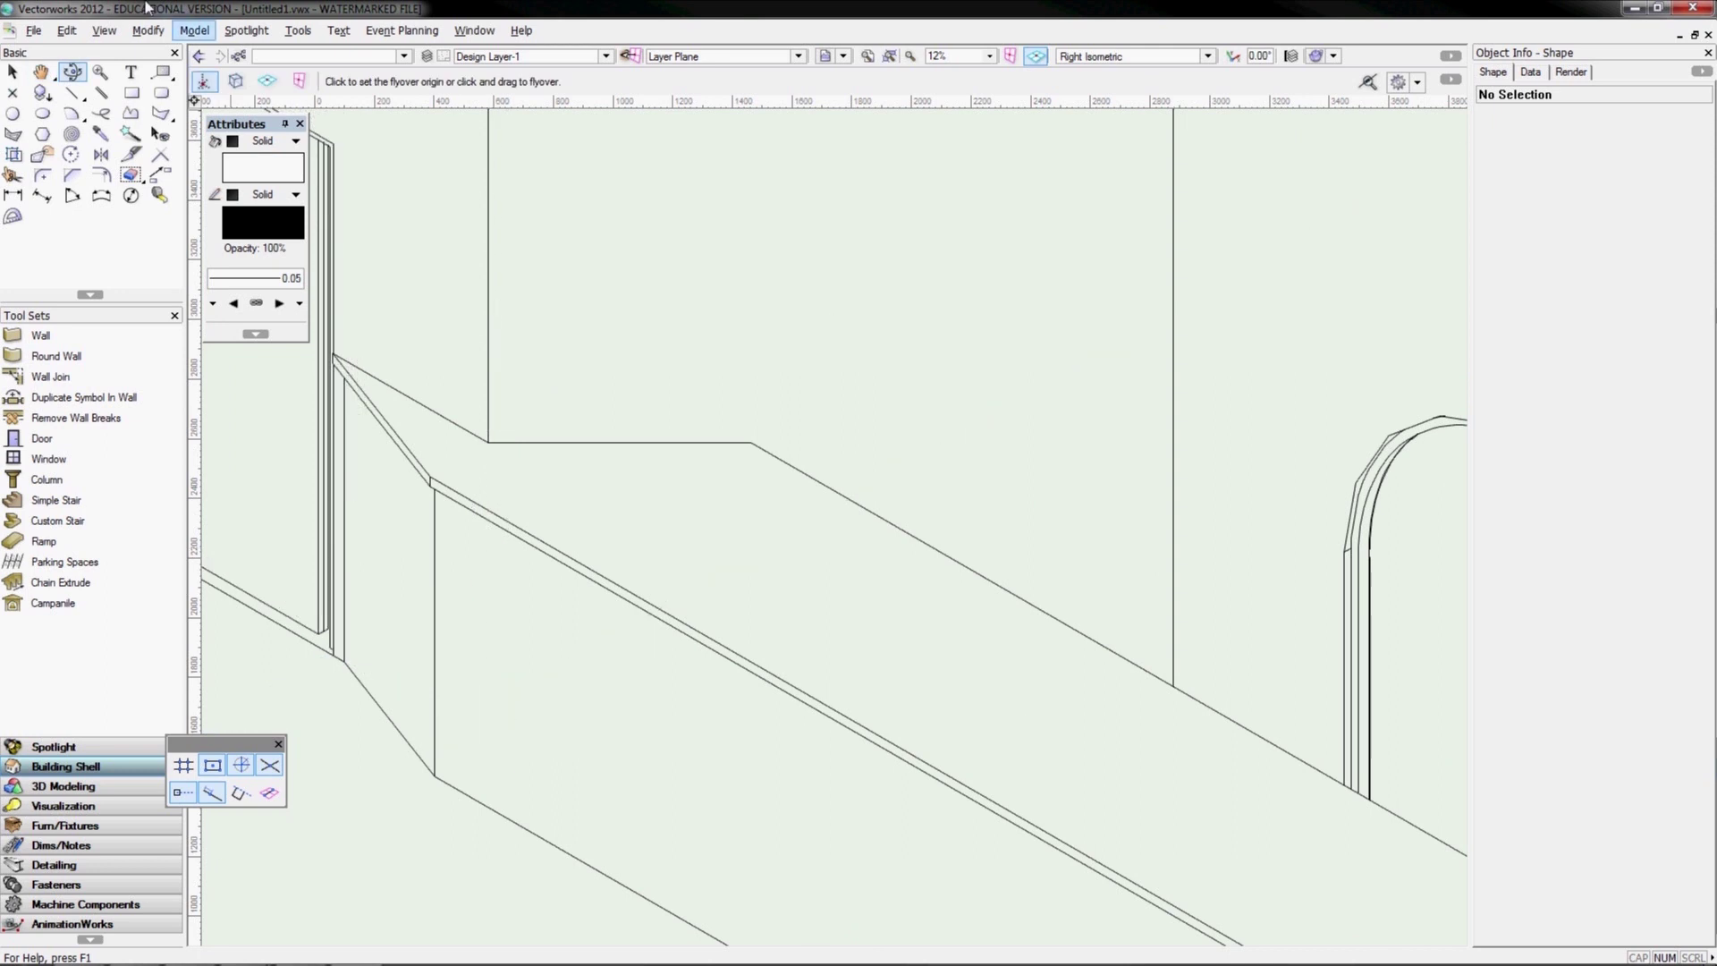
Switch the model's rendering to Wireframe
left_click(106, 30)
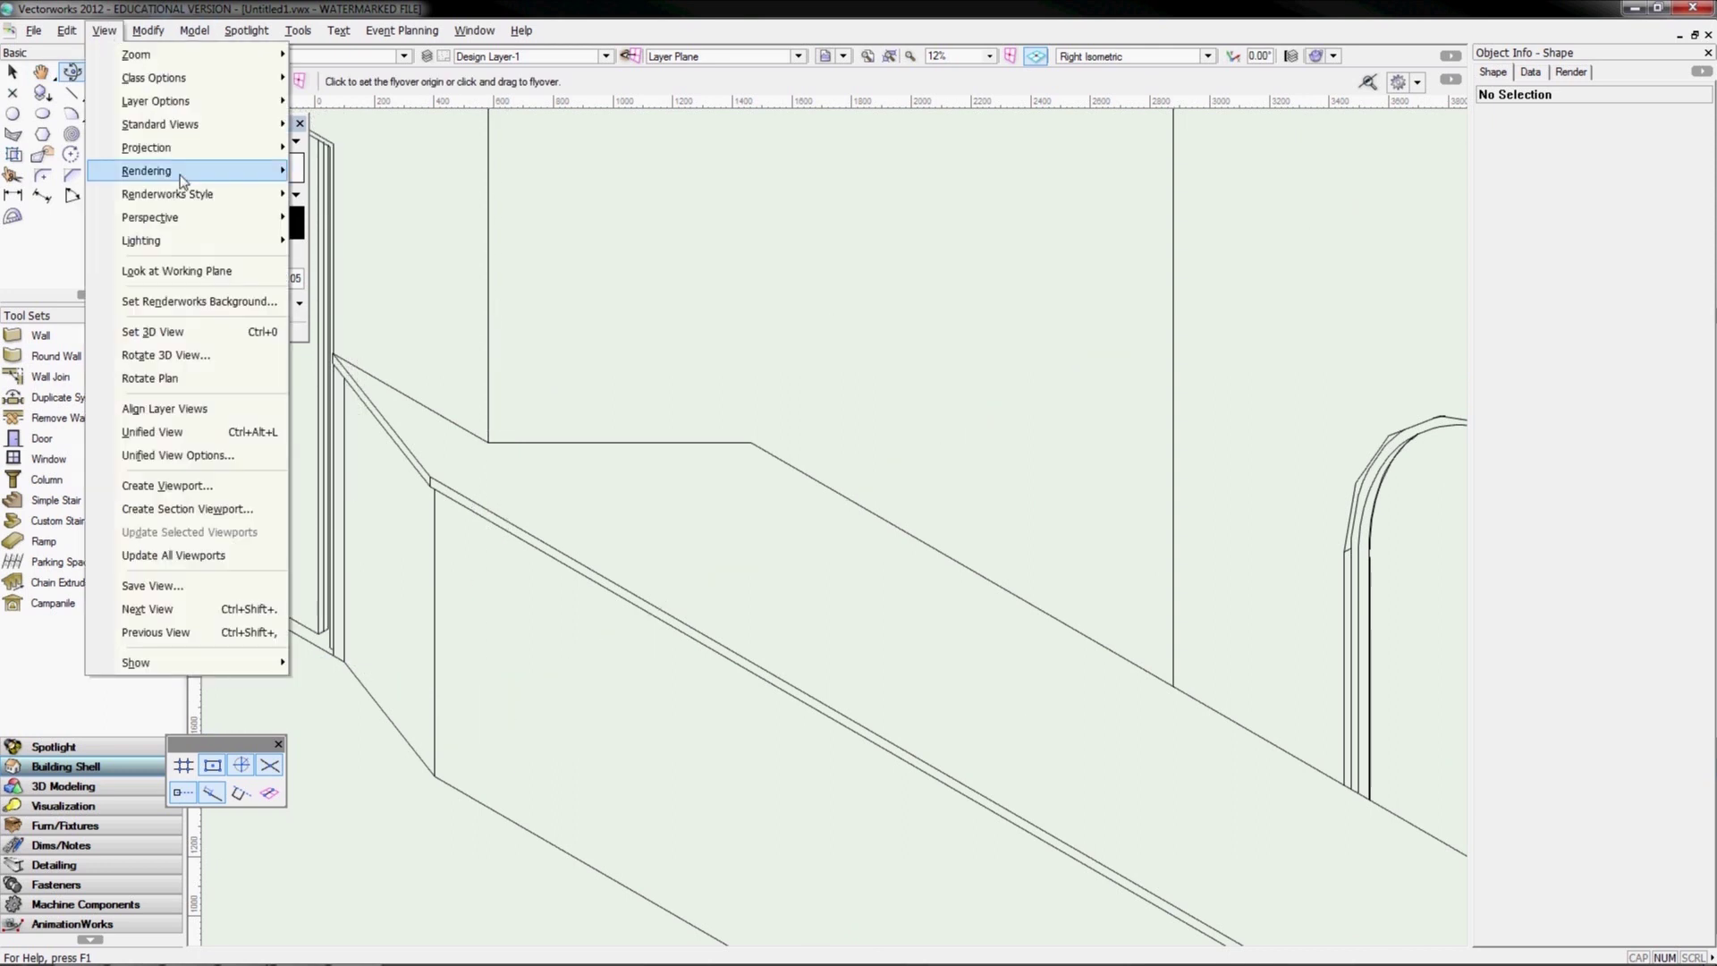
mouse_move(182, 179)
key("ctrl+shift+w")
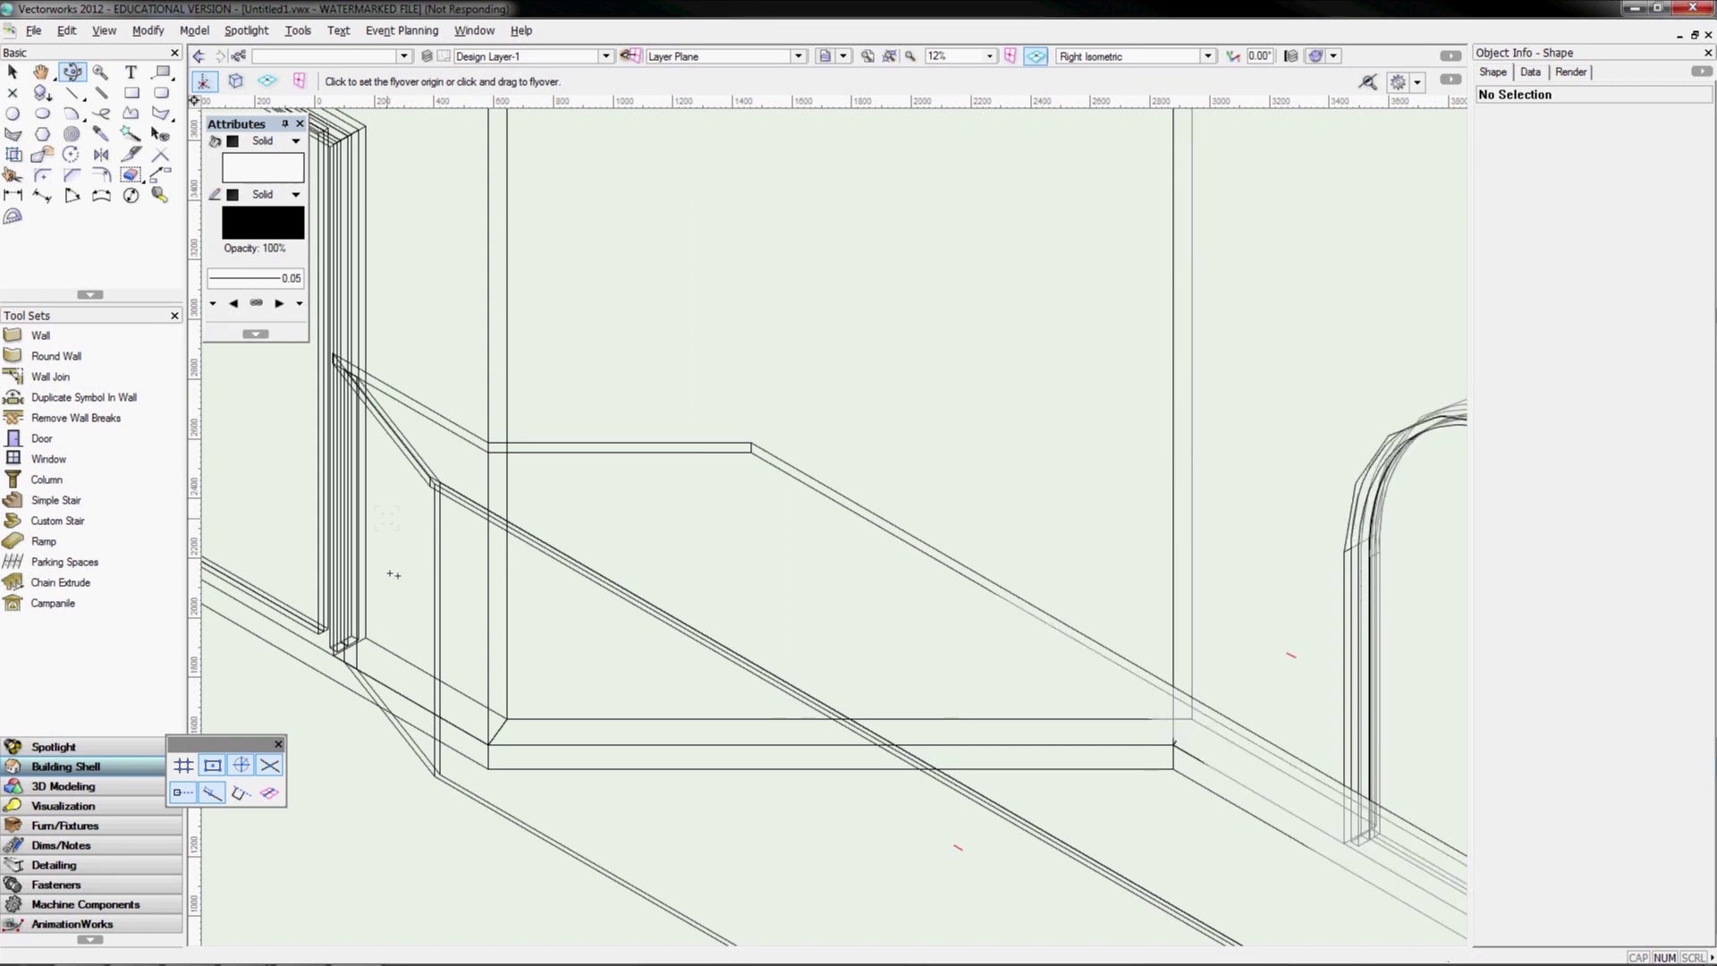
Examine the overlapping wireframe edges at the wall corner behind the platform, then the room as a whole
left_click(554, 442)
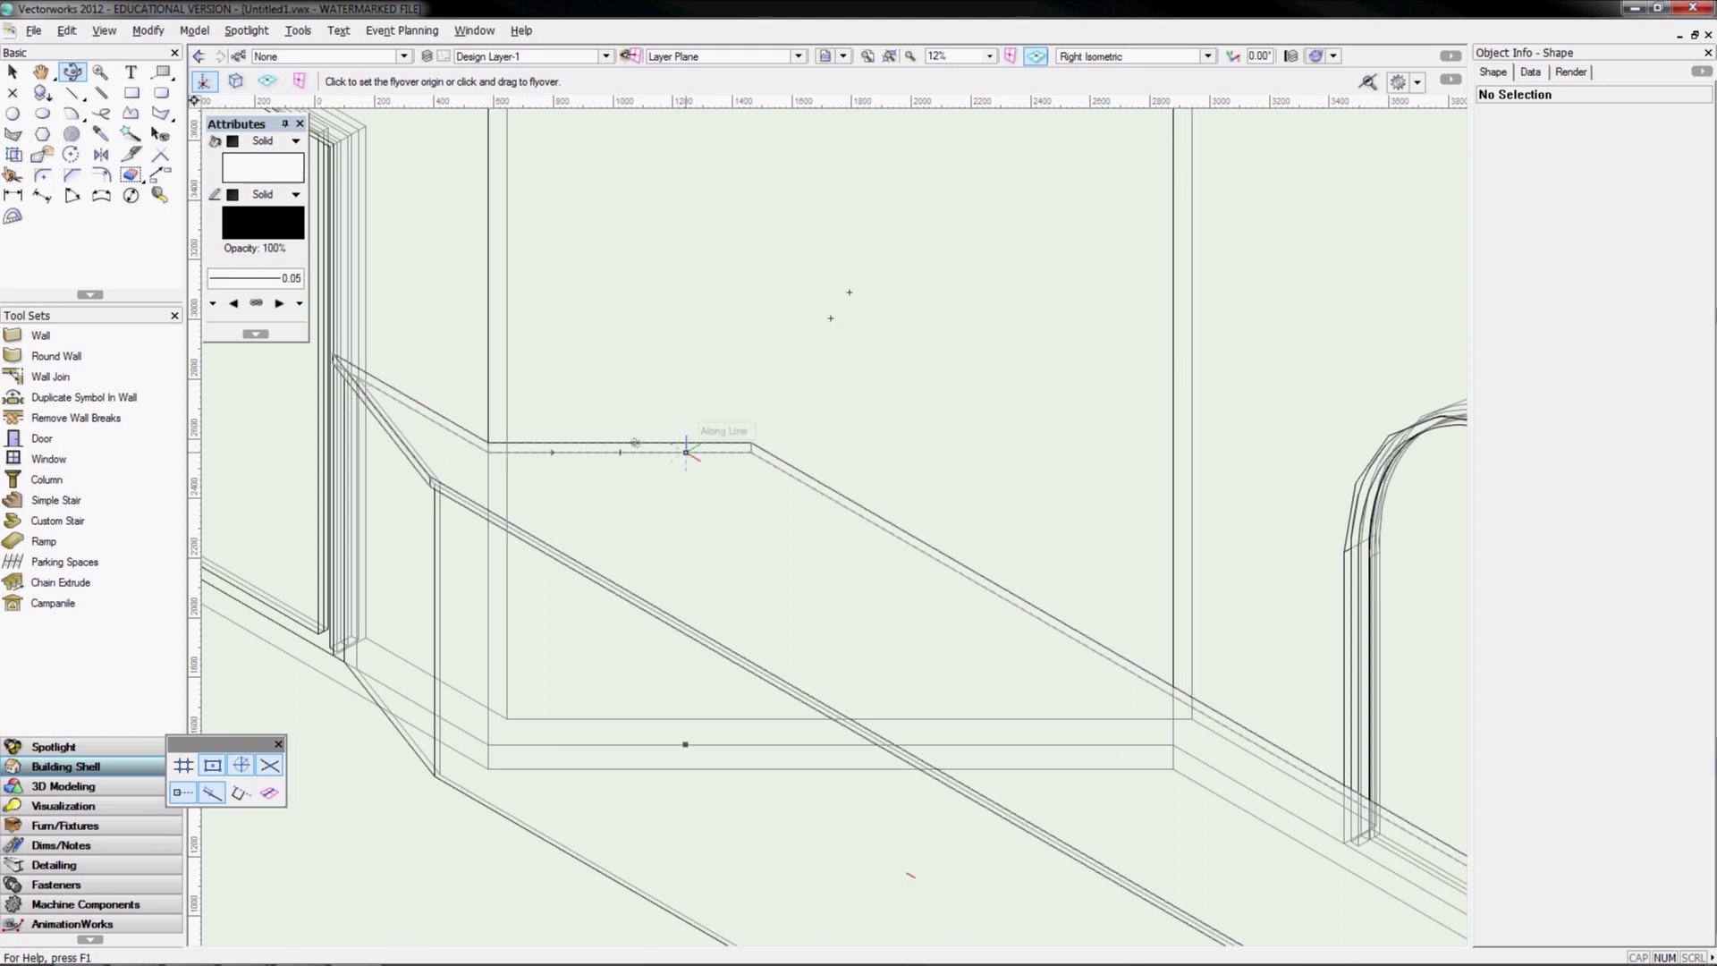
scroll(464, 762, "up", 2)
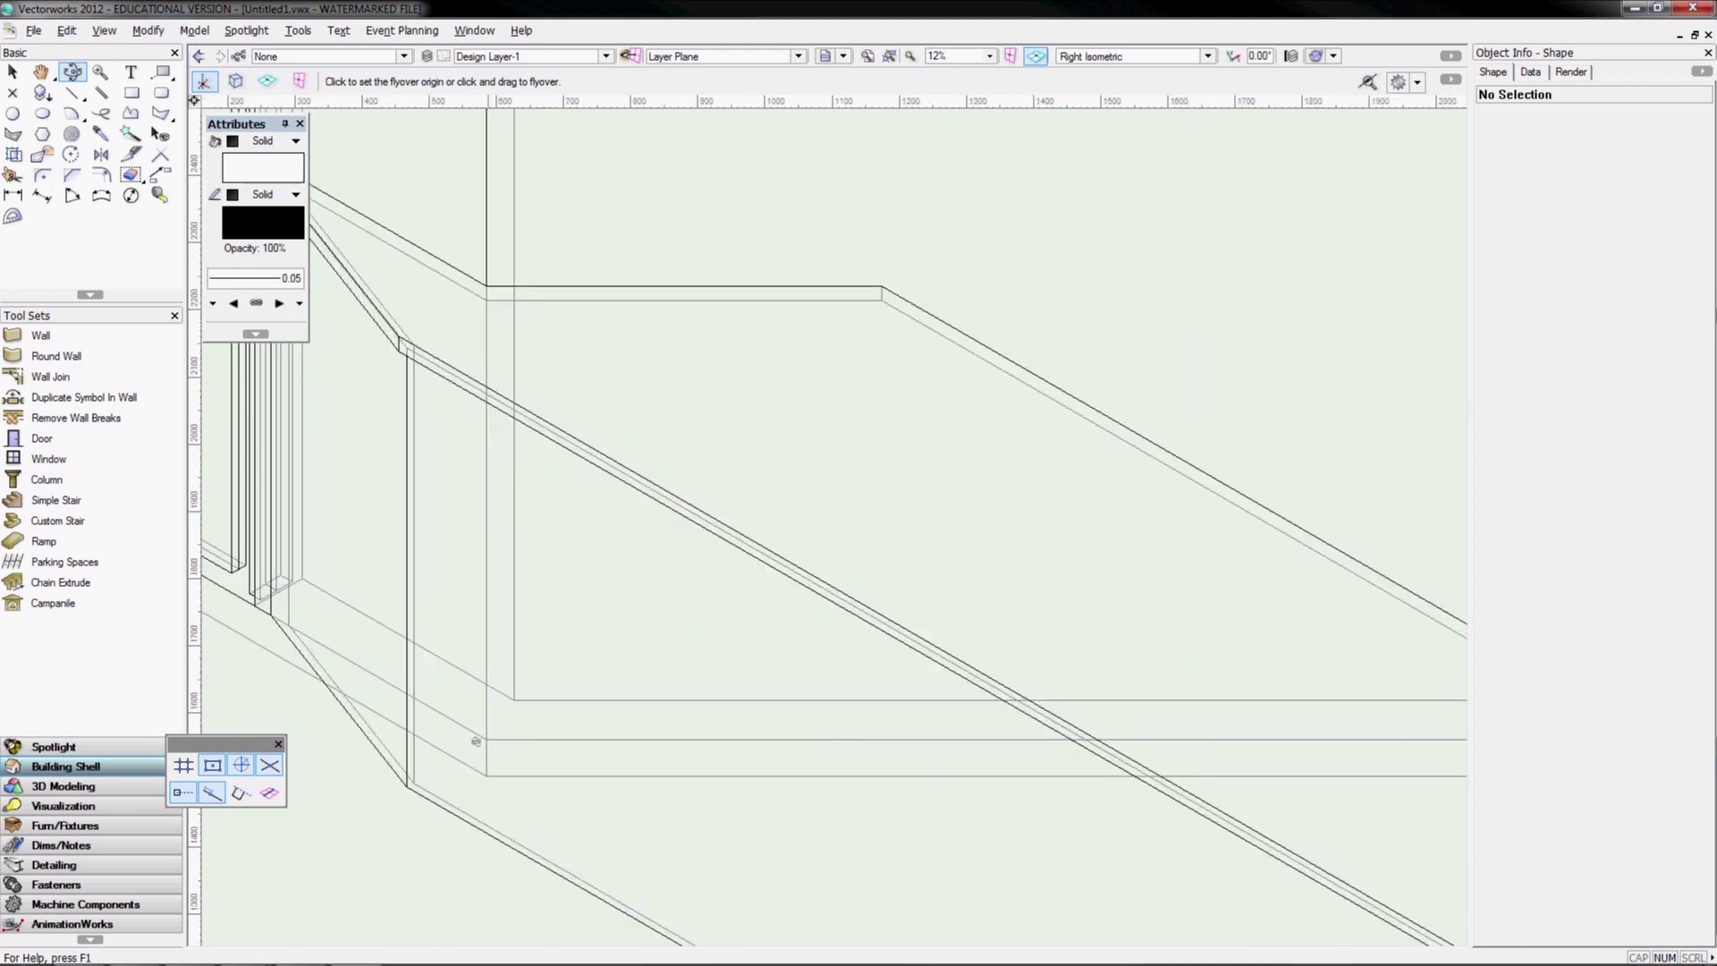
scroll(476, 741, "up", 3)
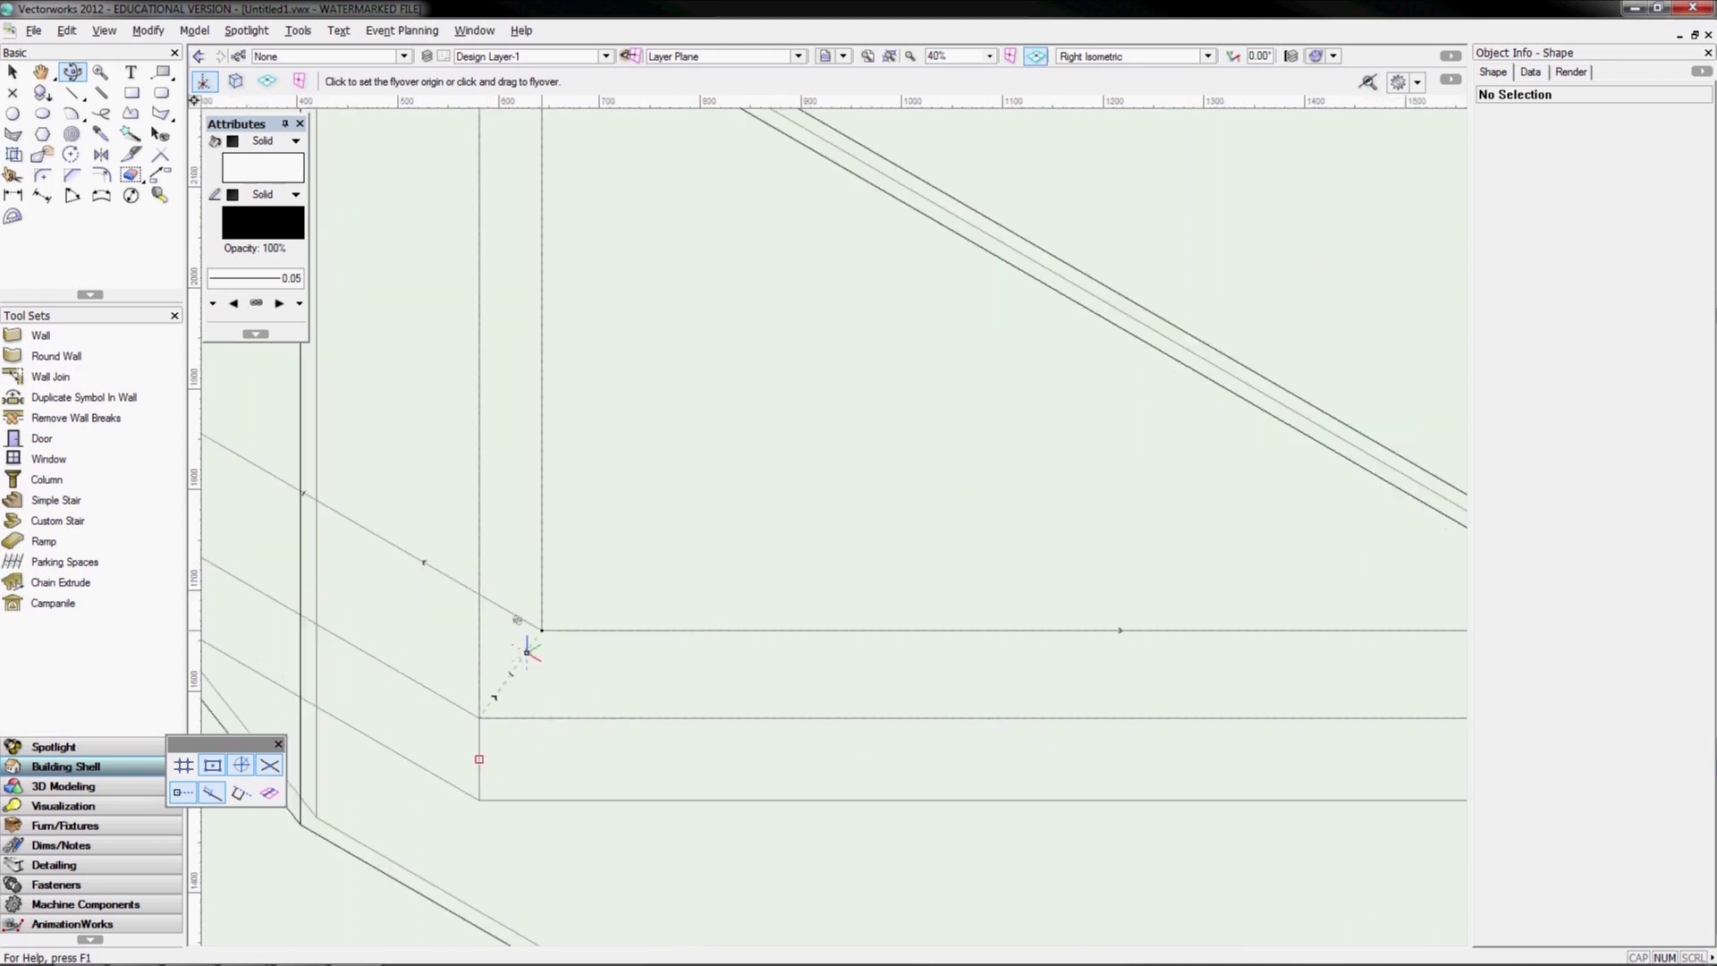
scroll(480, 718, "up", 1)
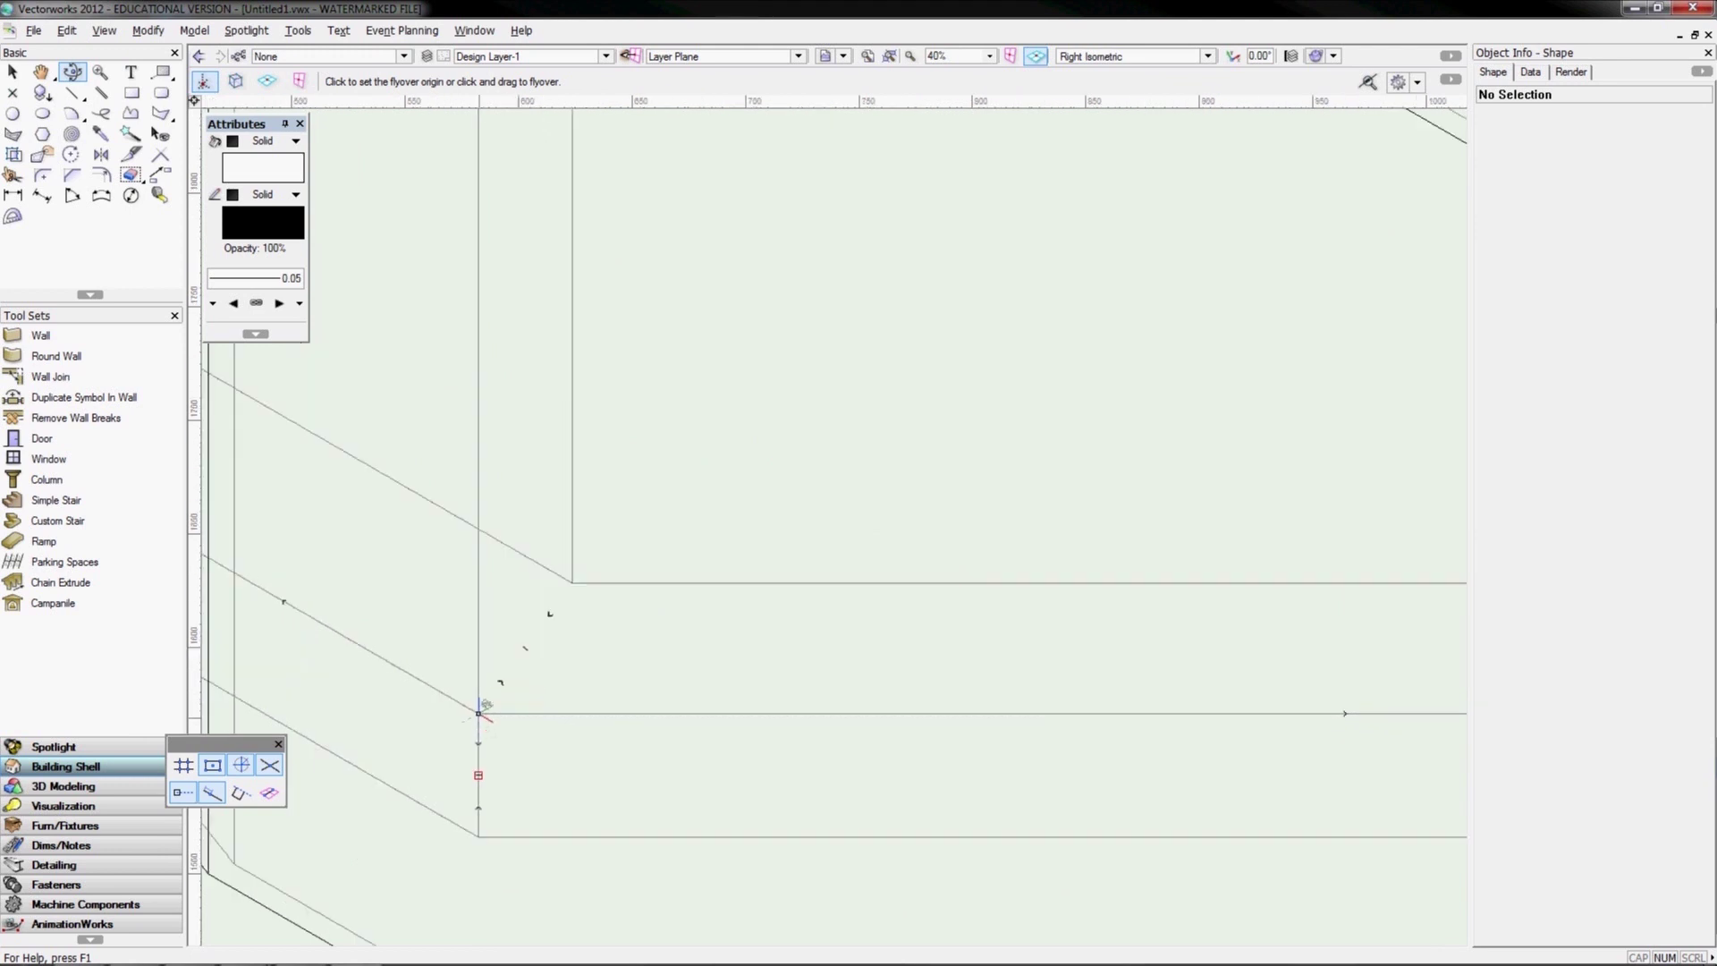
scroll(483, 709, "up", 1)
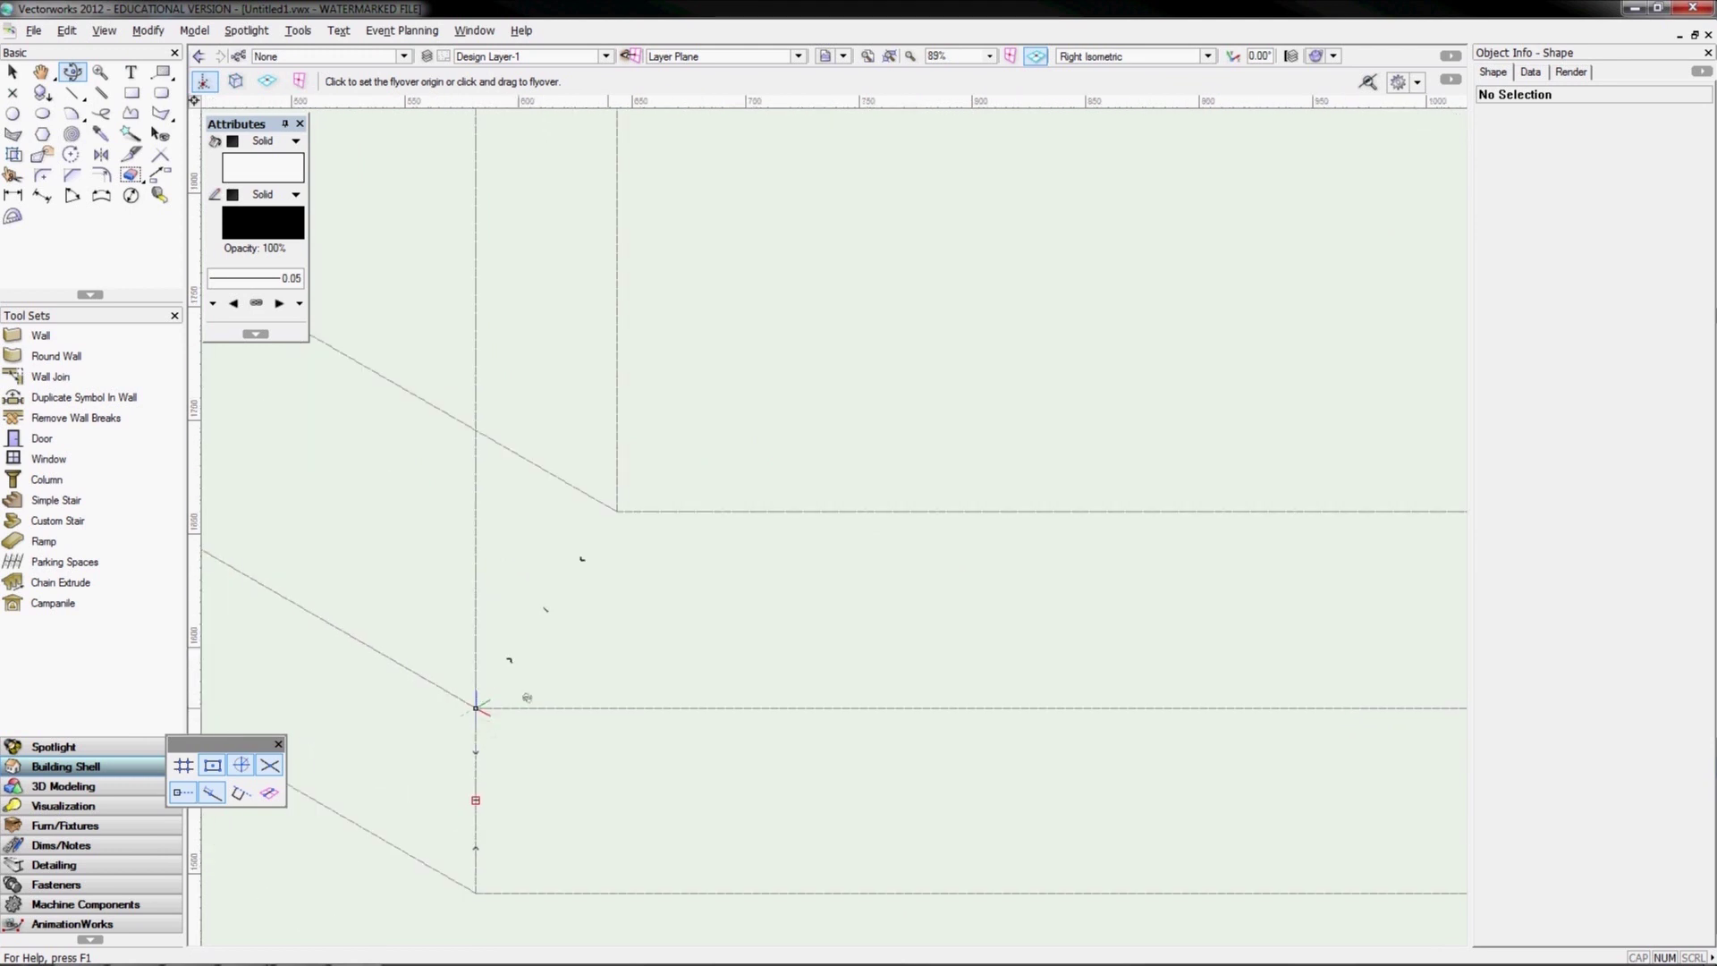
scroll(480, 705, "up", 1)
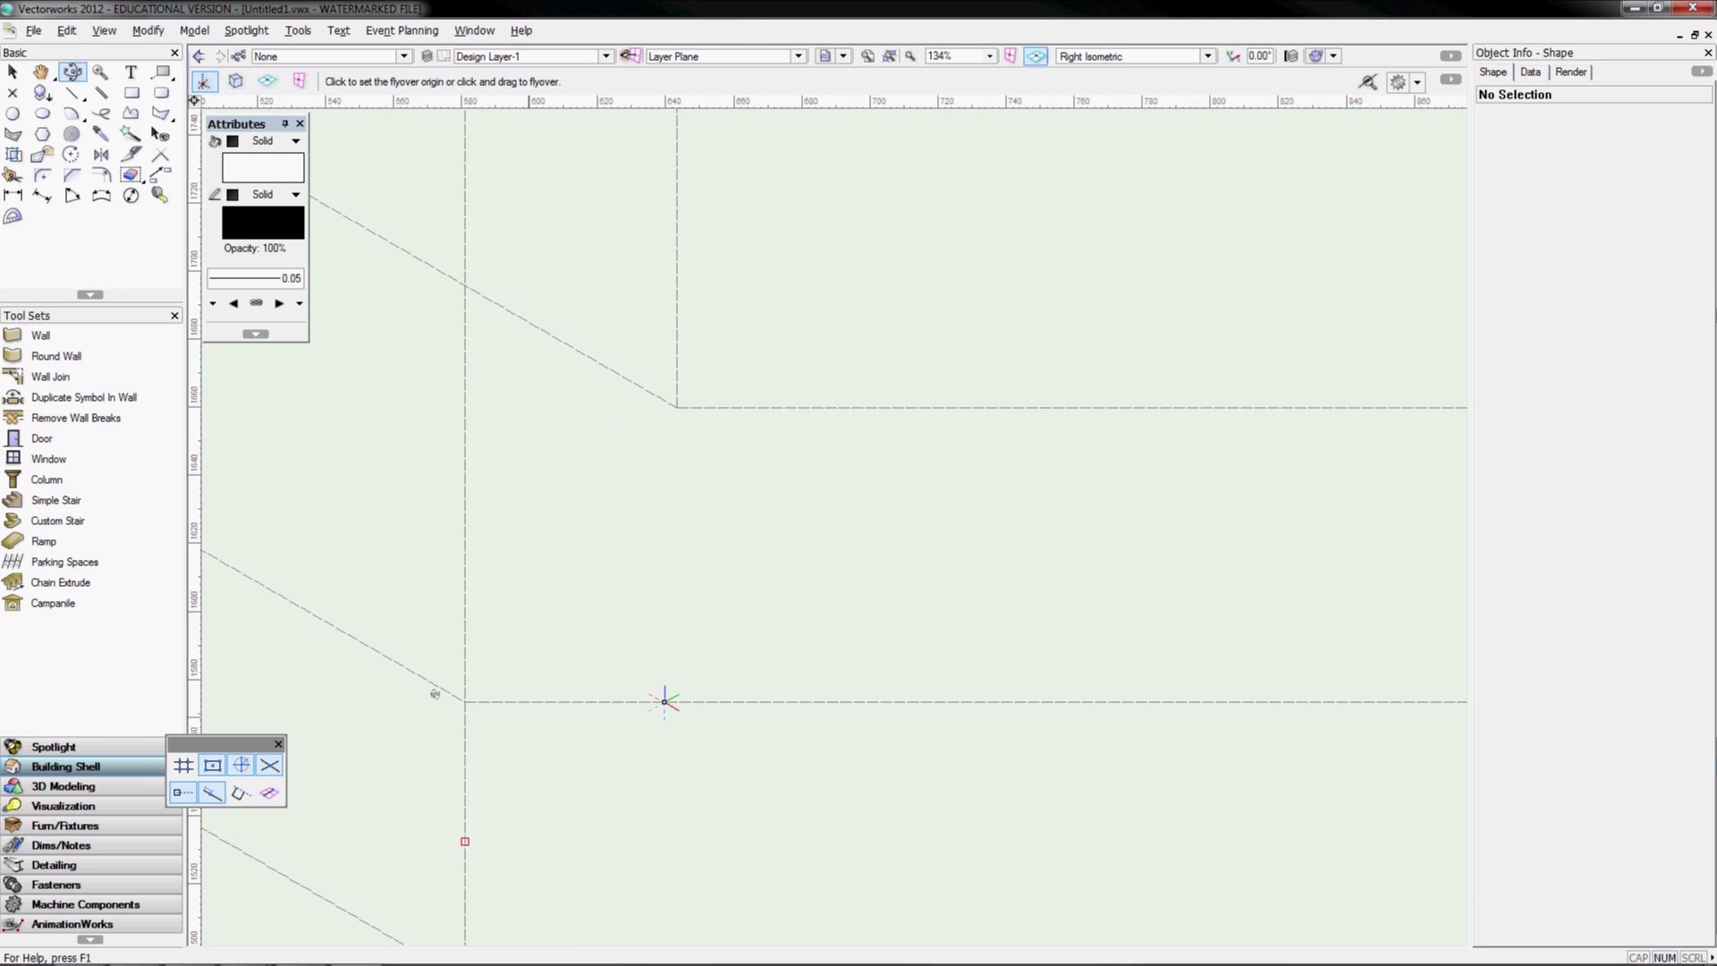
scroll(537, 595, "down", 1)
scroll(537, 597, "down", 1)
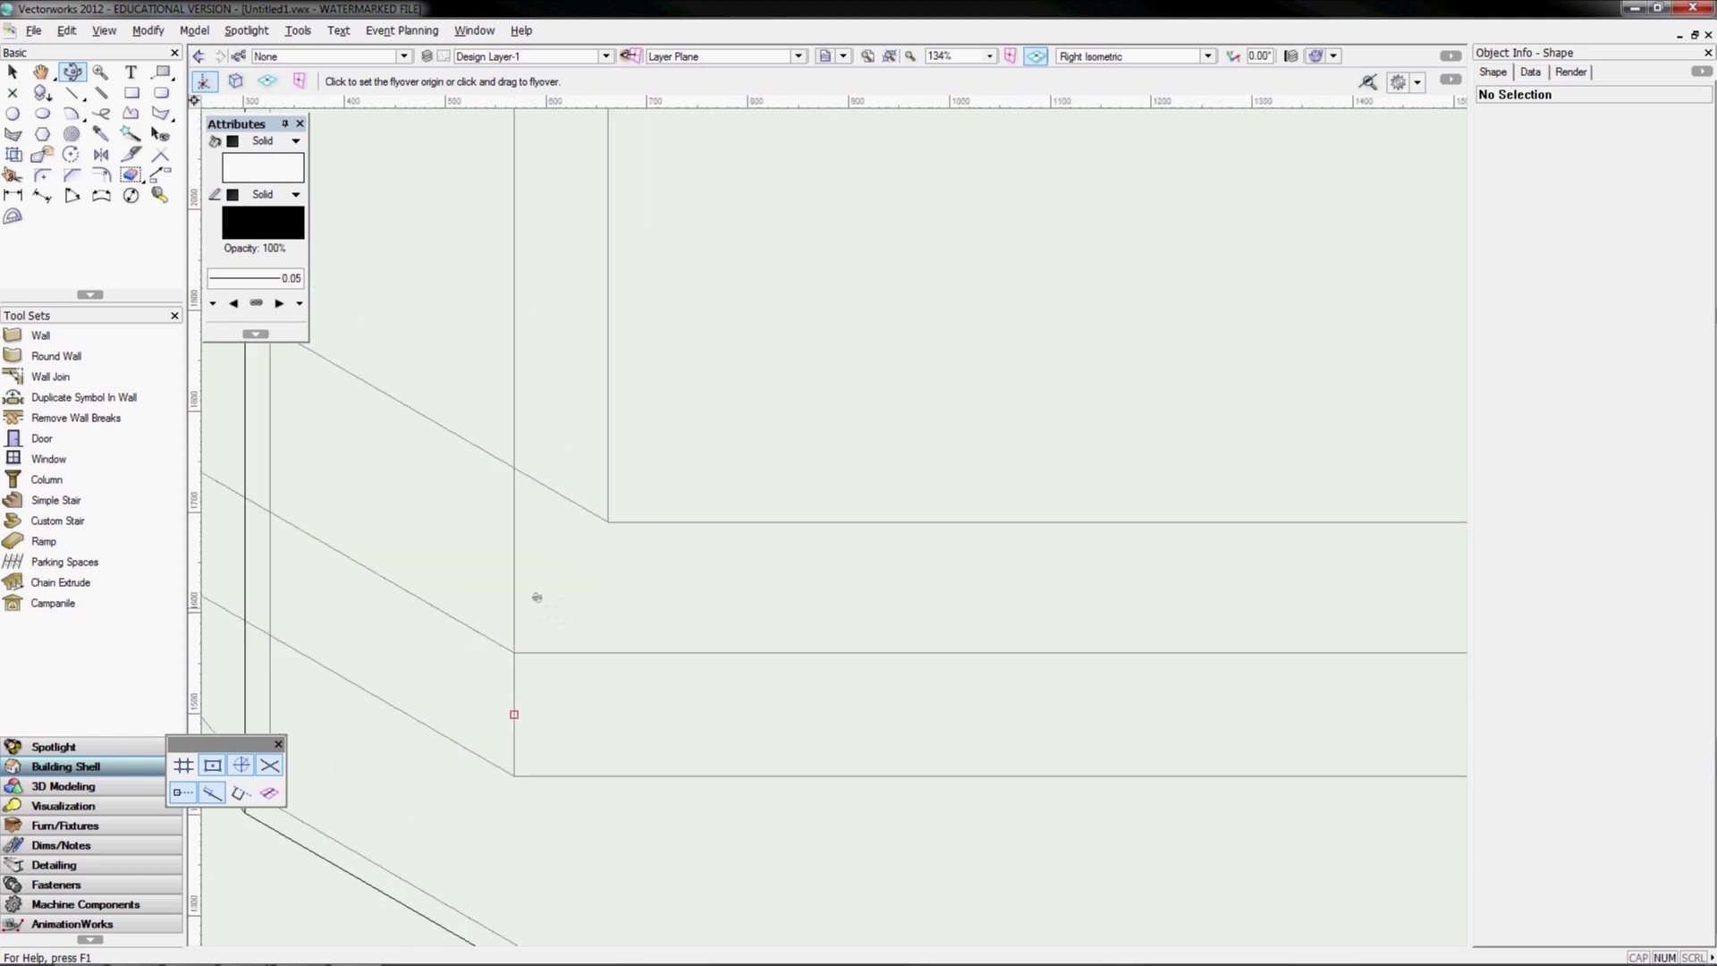
scroll(537, 597, "down", 1)
scroll(537, 596, "down", 1)
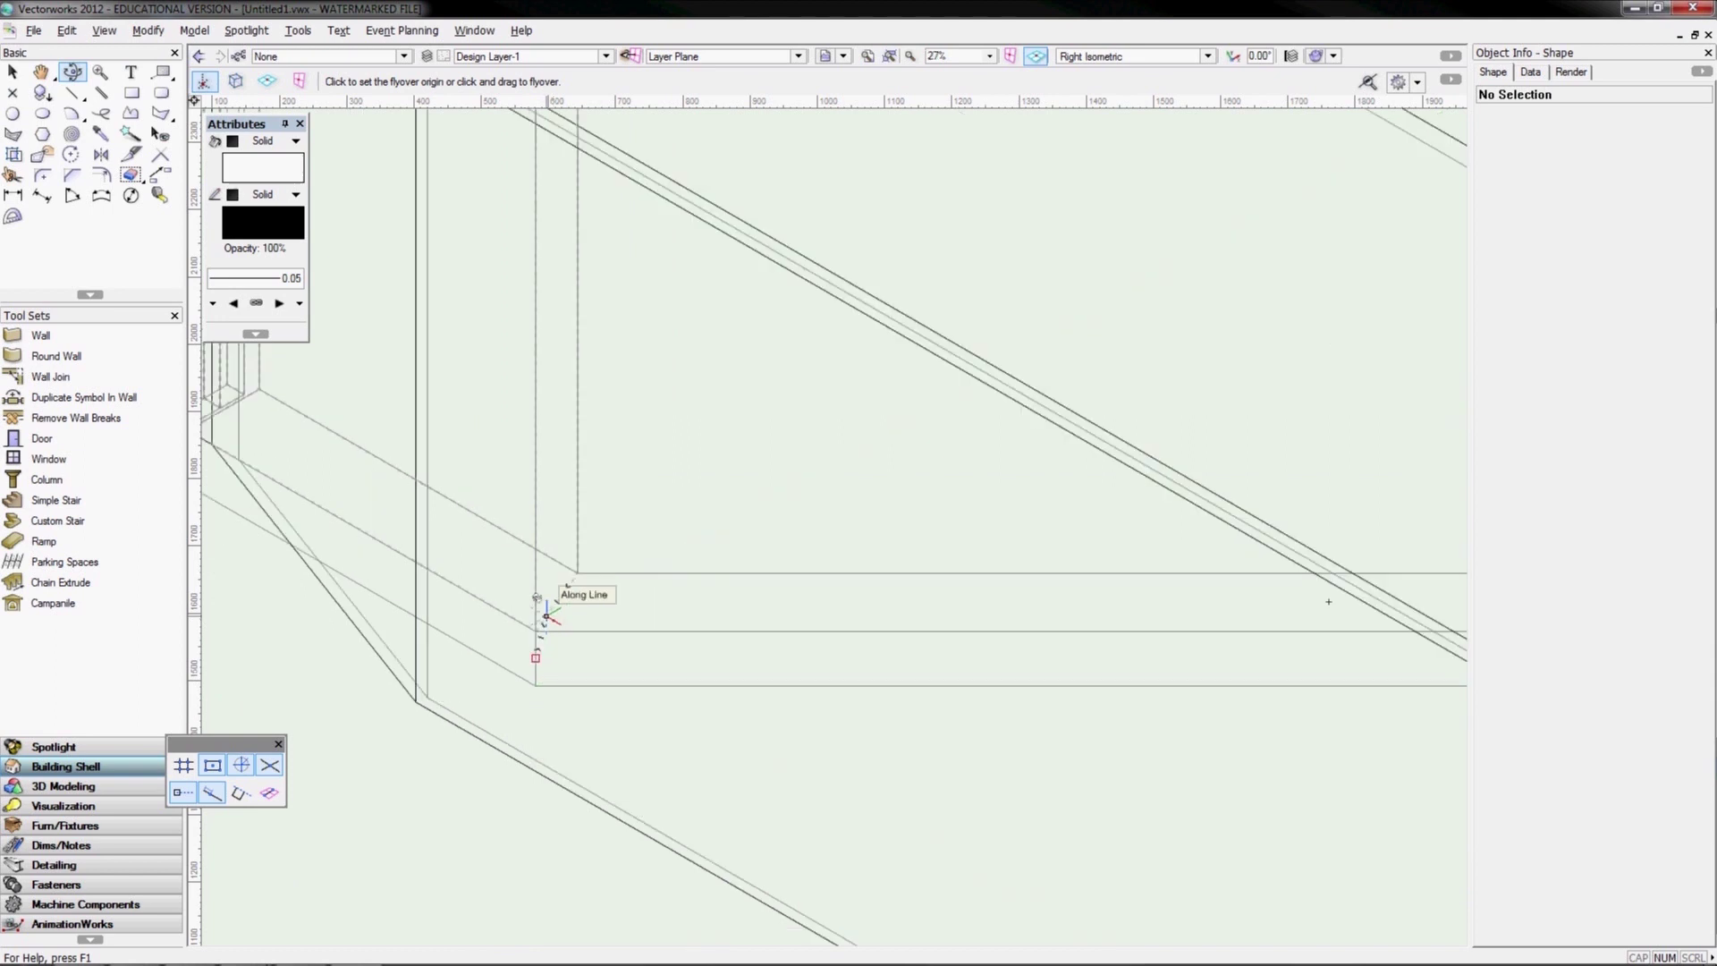
scroll(537, 597, "down", 1)
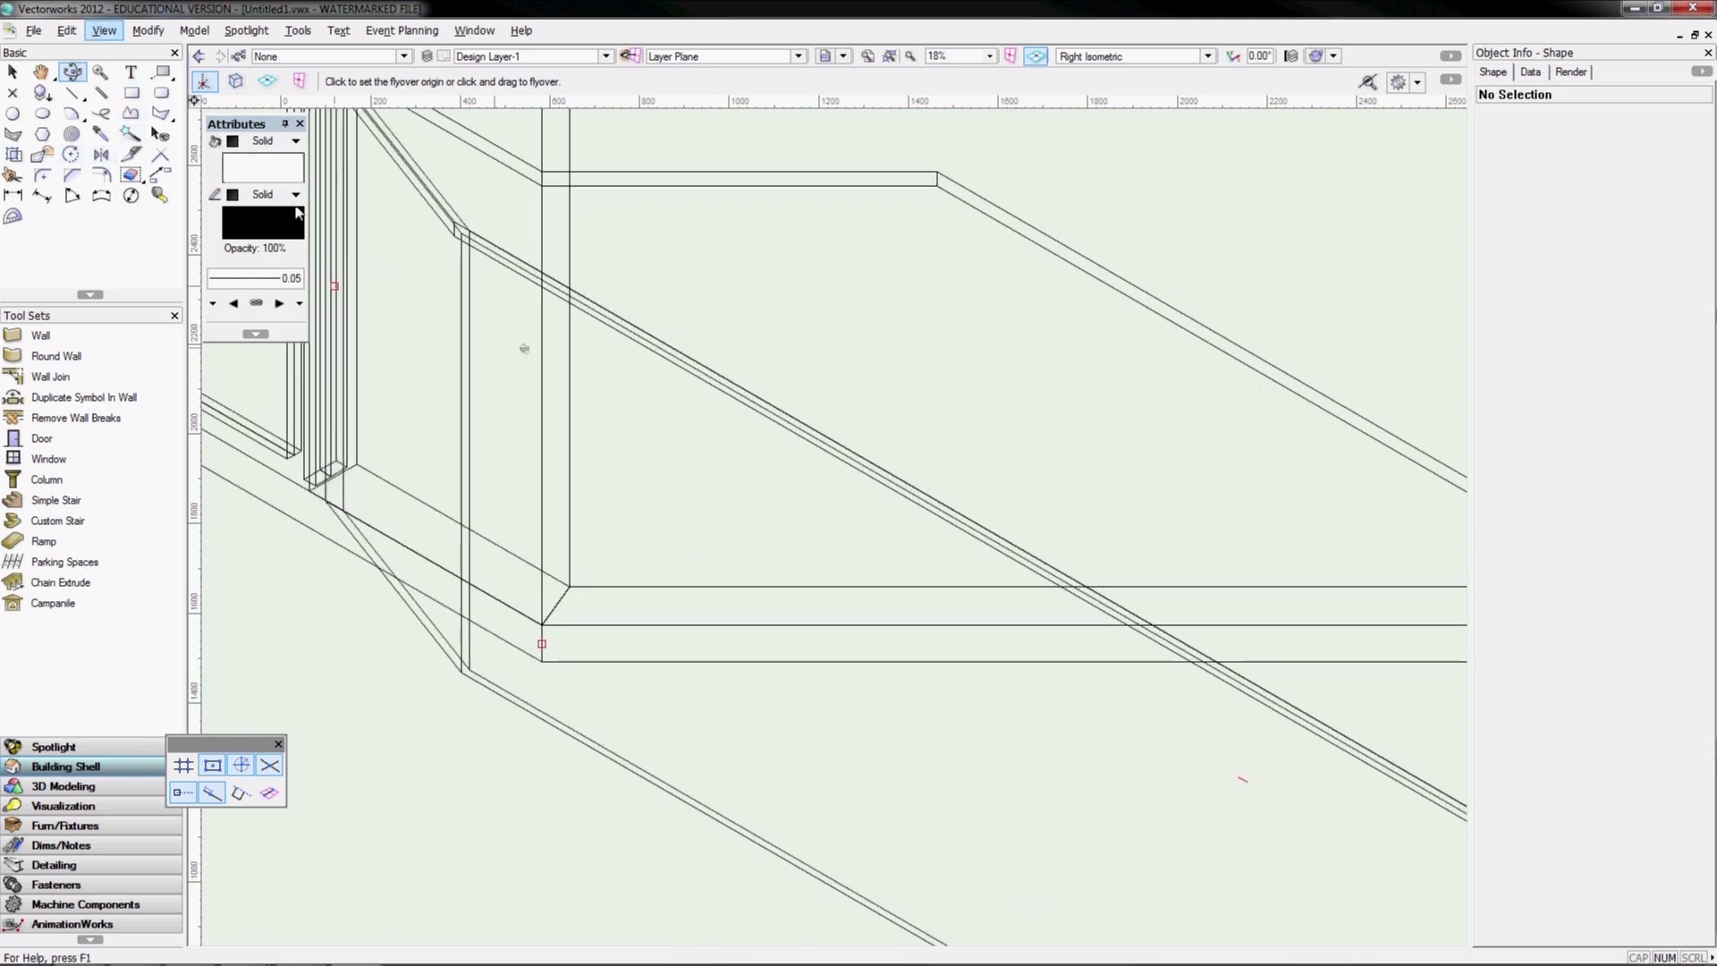
scroll(652, 485, "down", 2)
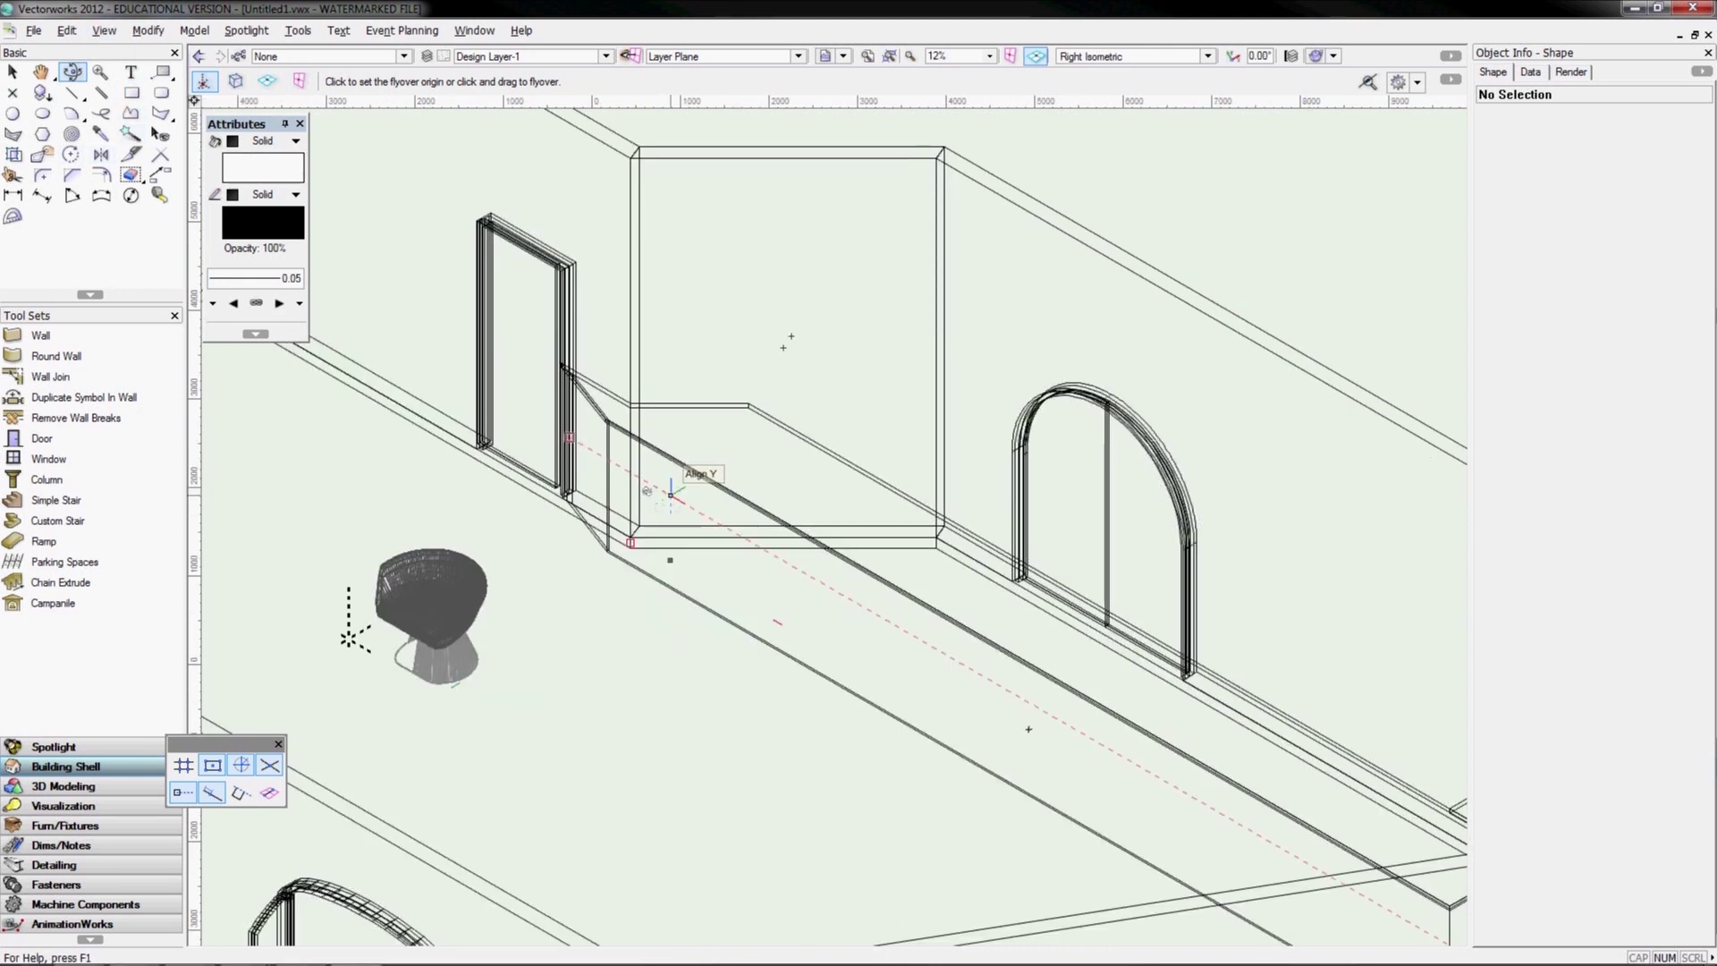
scroll(670, 493, "down", 2)
scroll(566, 706, "down", 2)
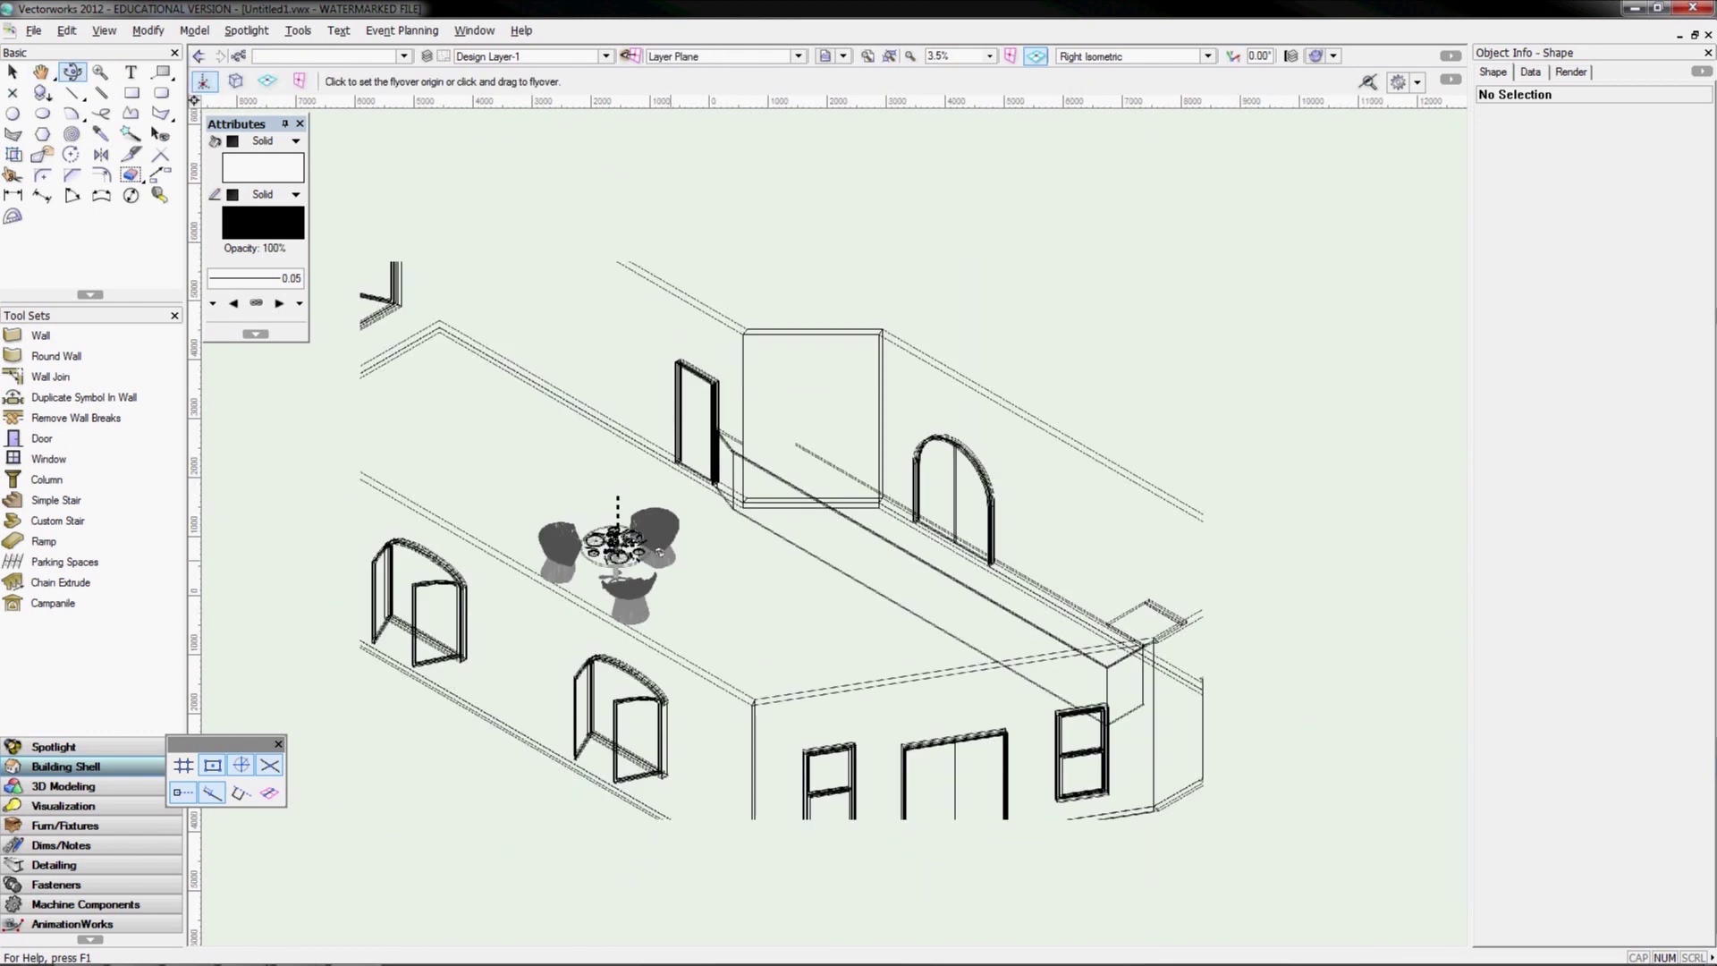
Render the function room in Unshaded Polygon mode
left_click(105, 30)
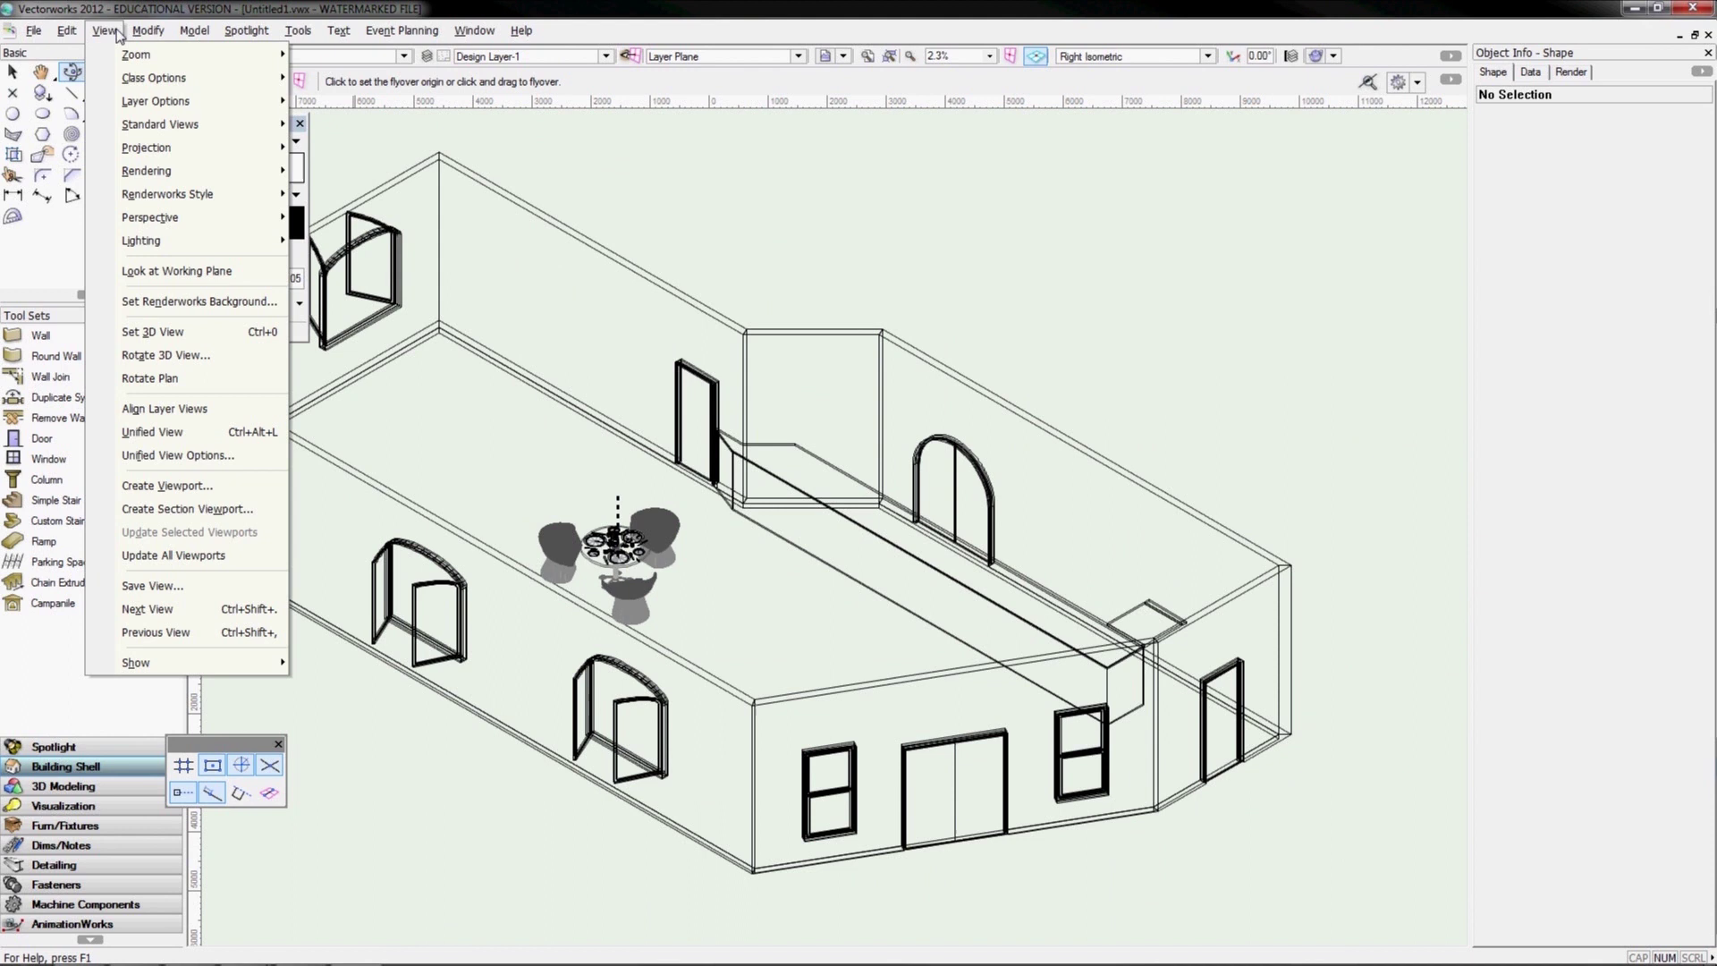
mouse_move(173, 171)
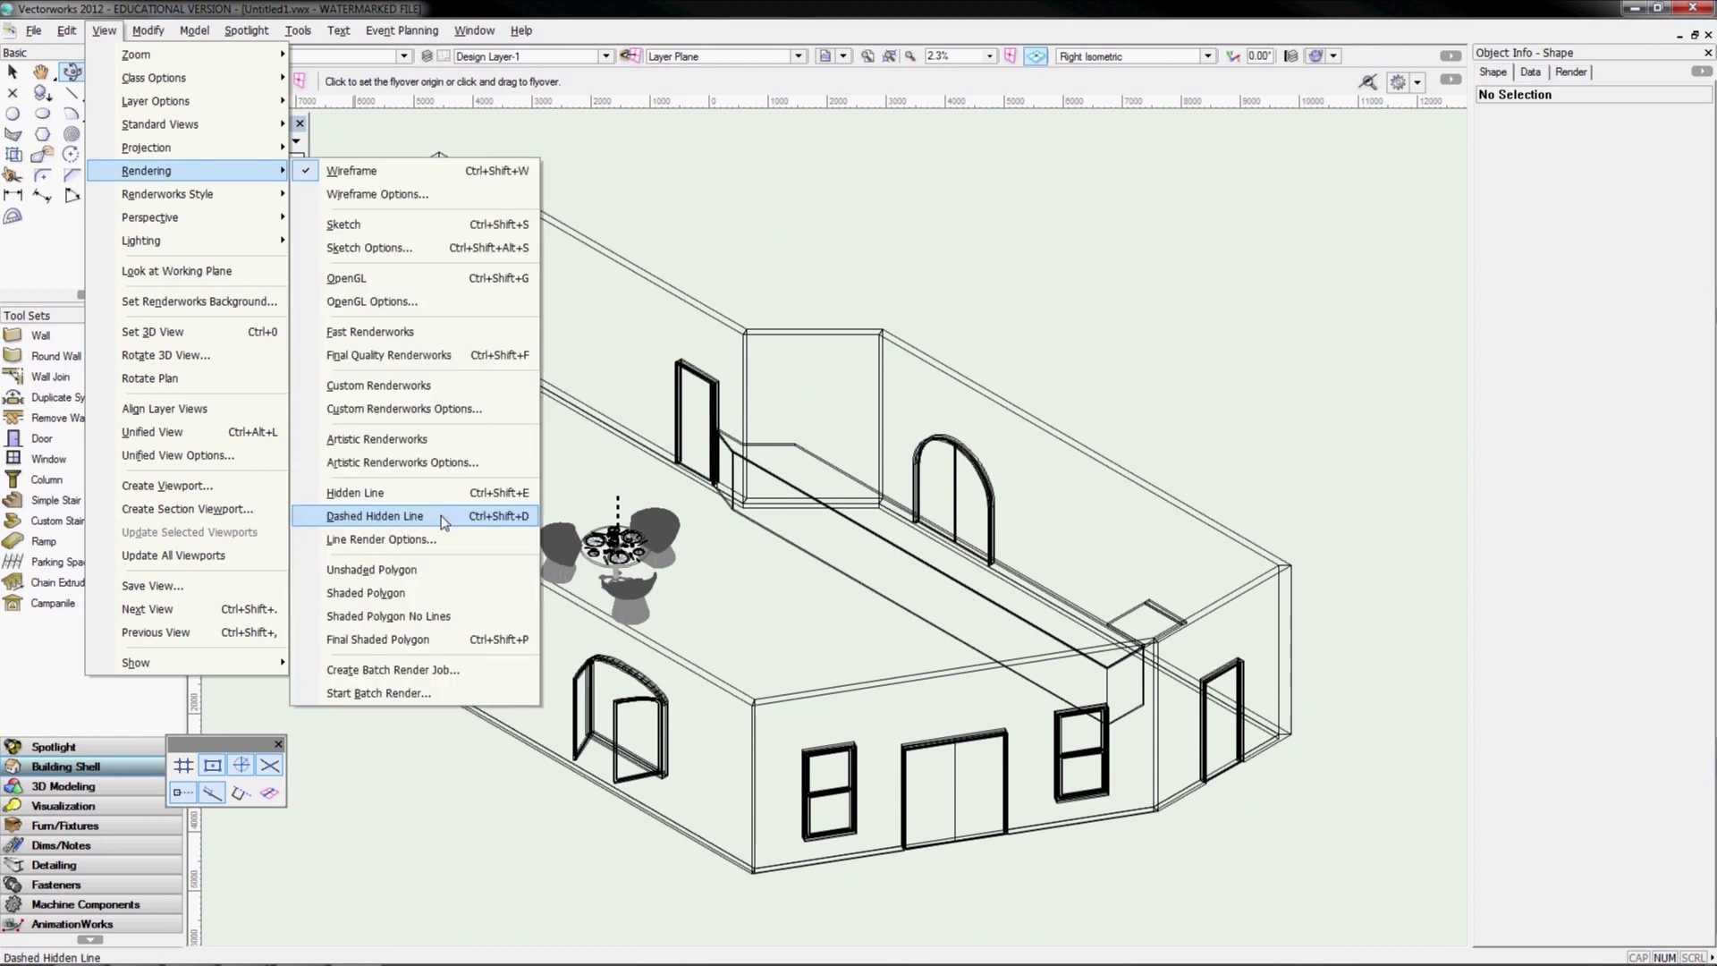
left_click(383, 570)
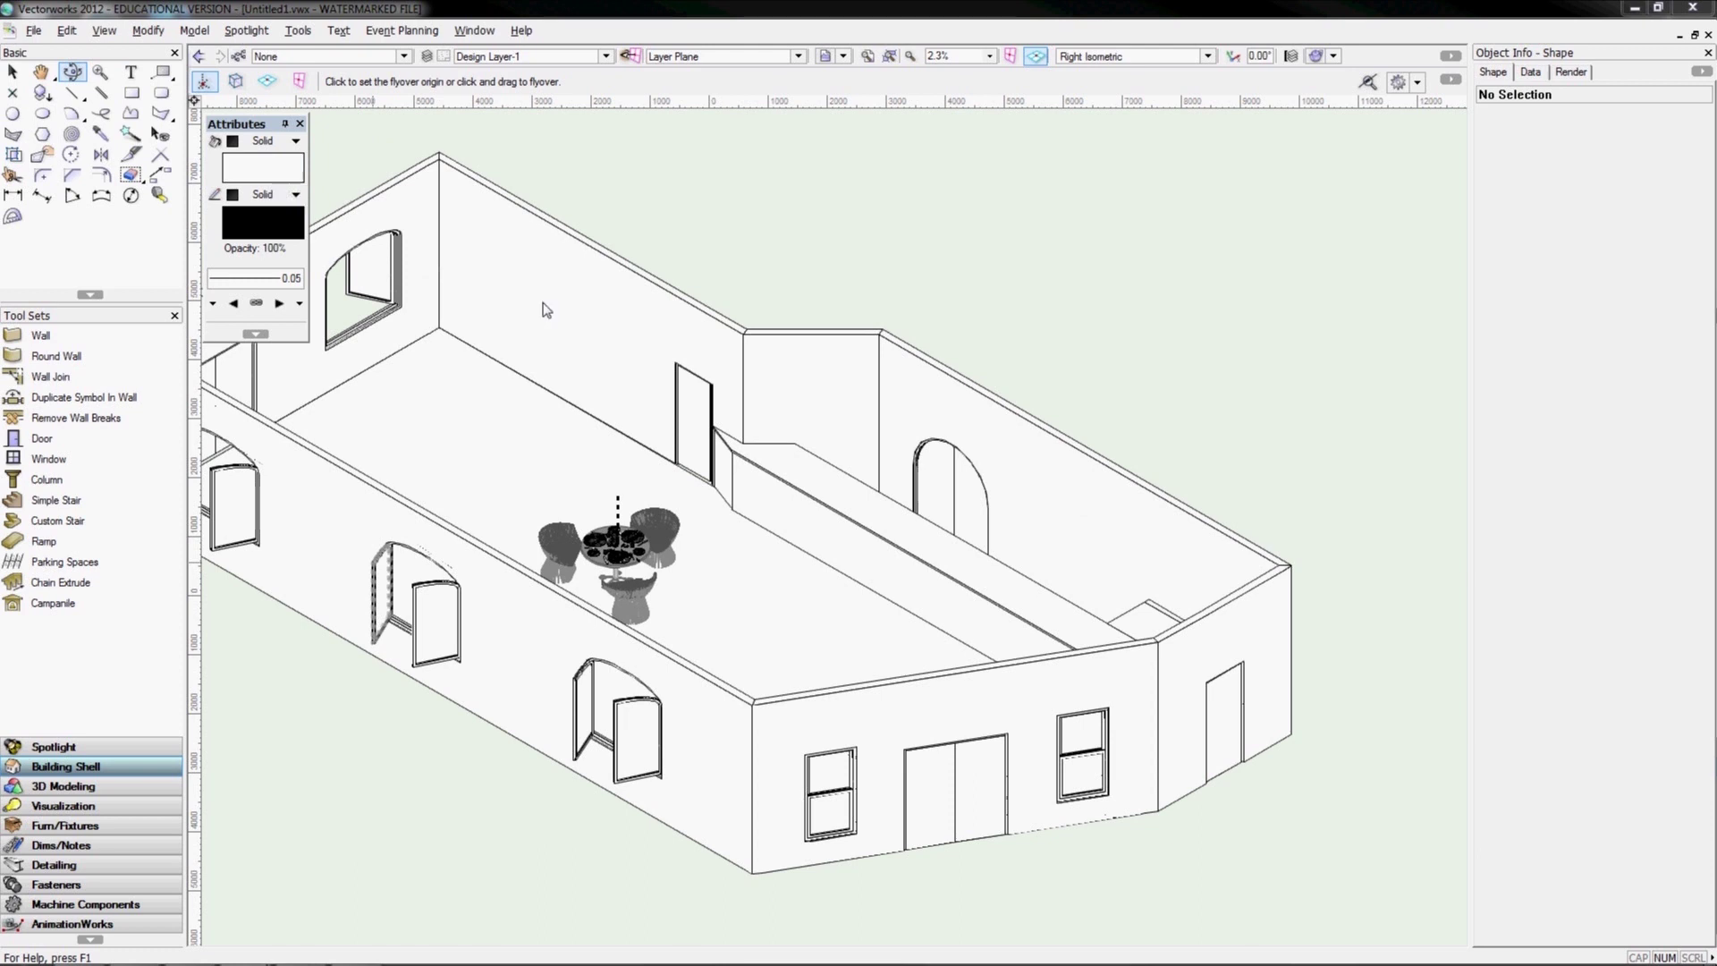
Render the function room in Shaded Polygon mode and return to the Selection tool
left_click(104, 30)
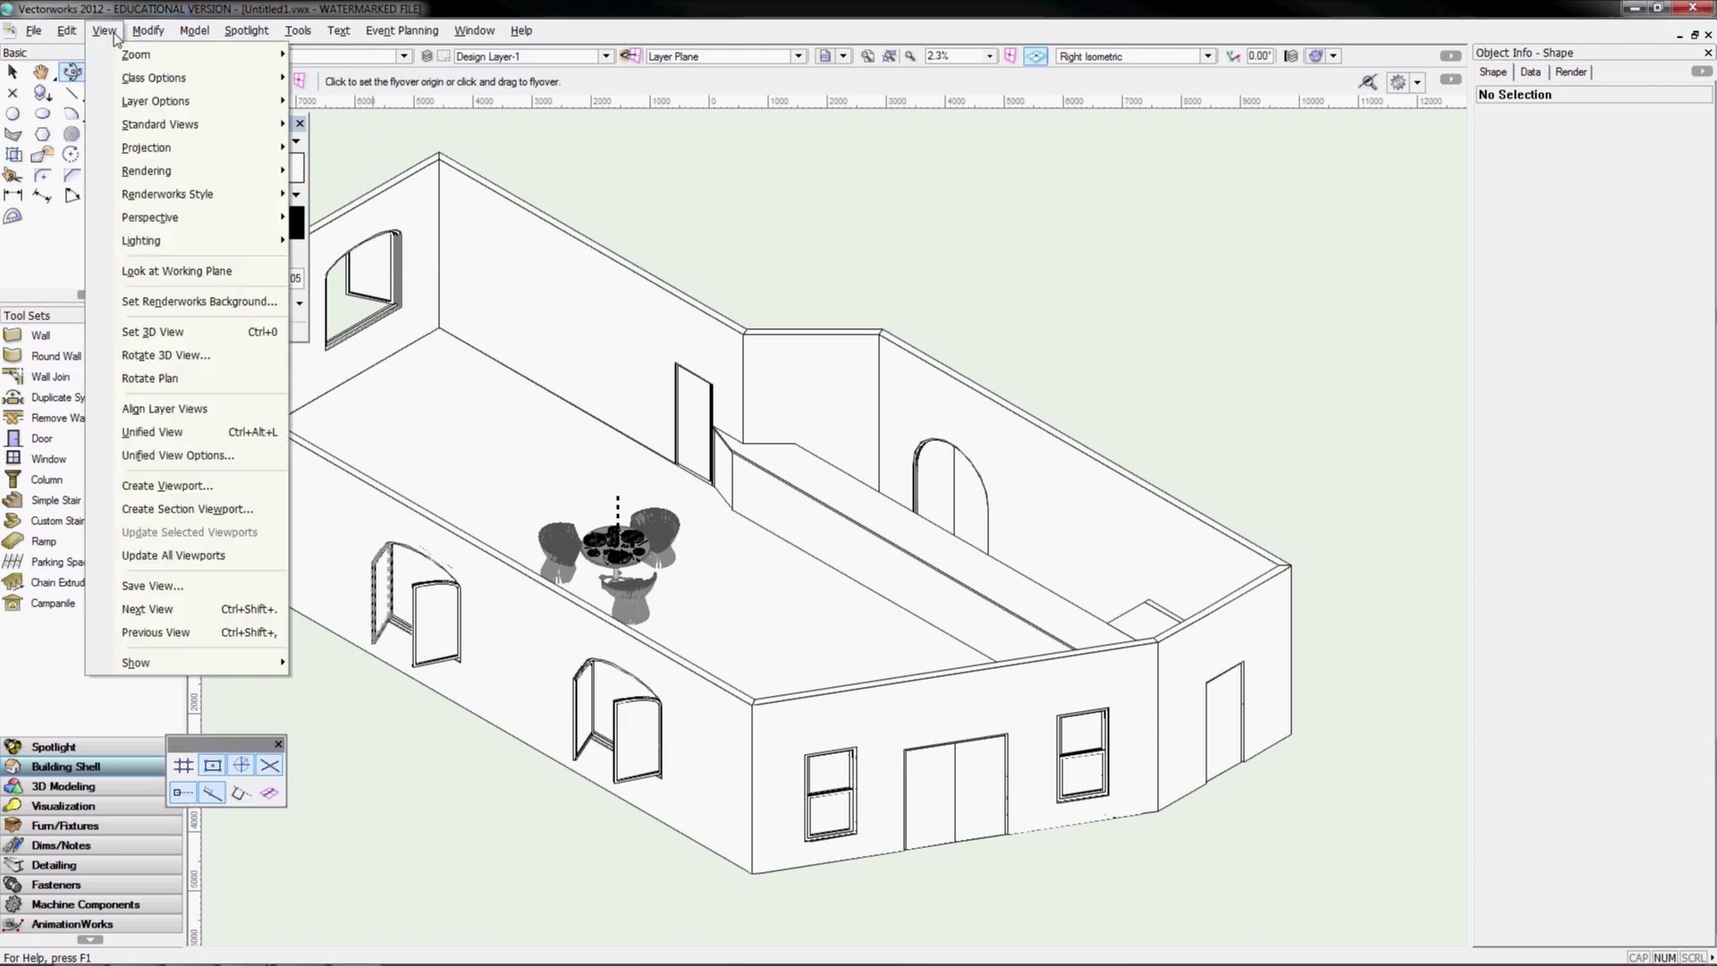
mouse_move(186, 168)
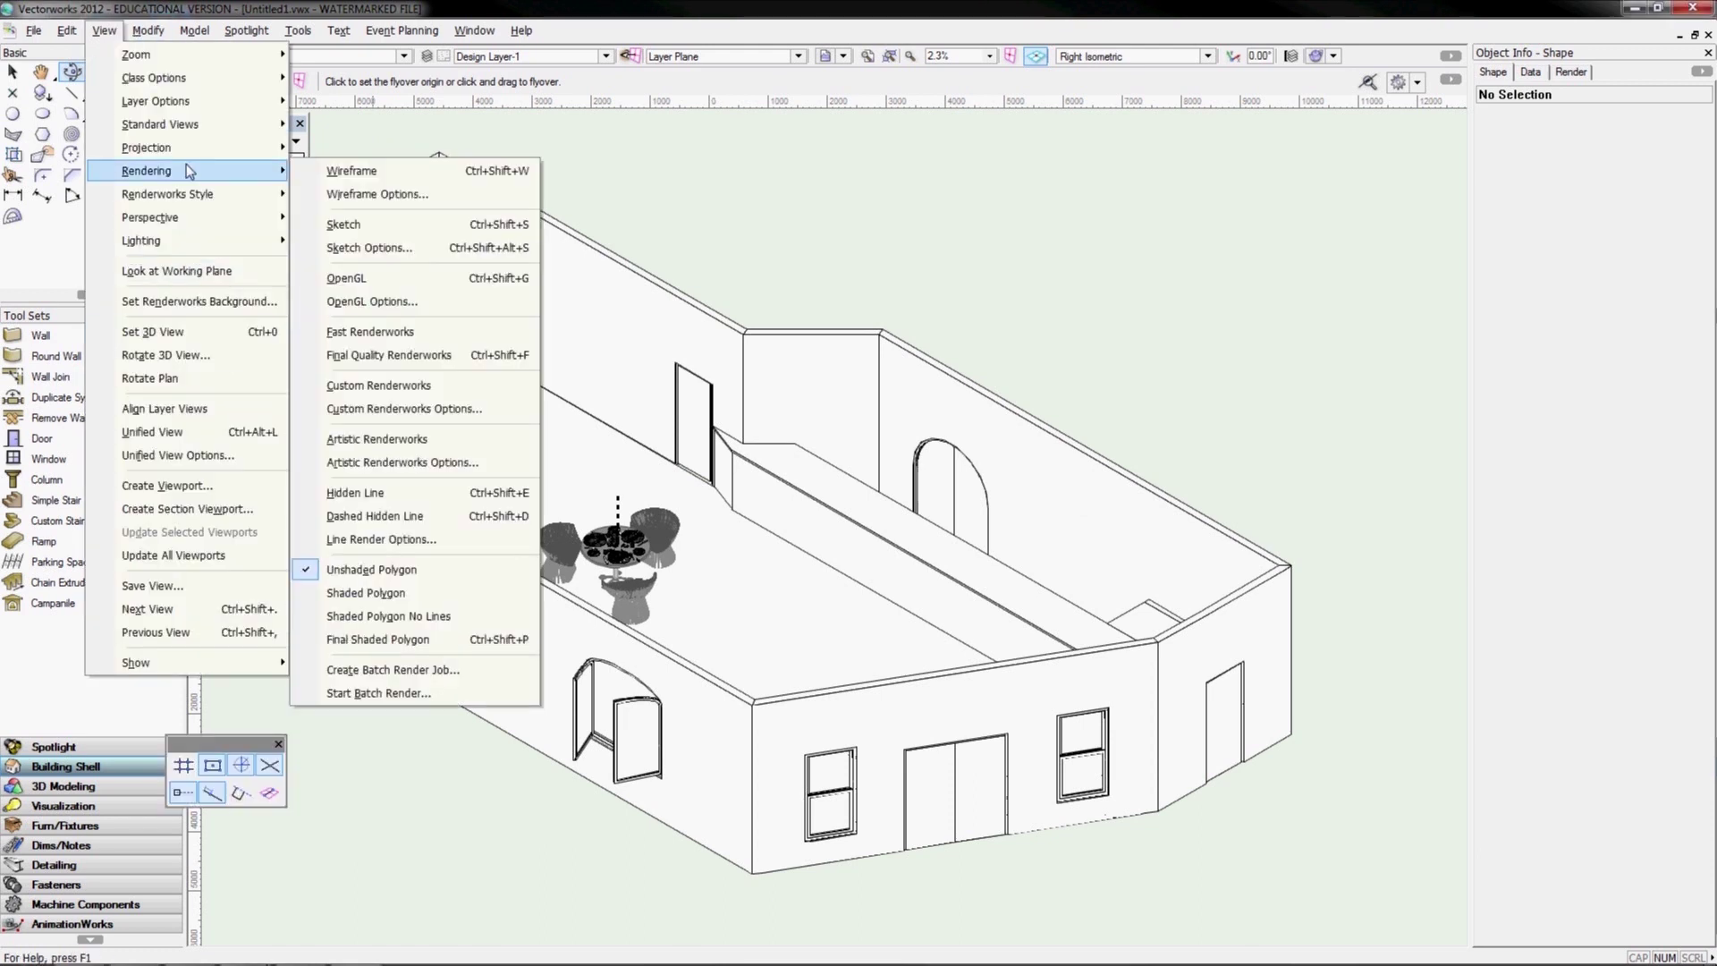
left_click(400, 593)
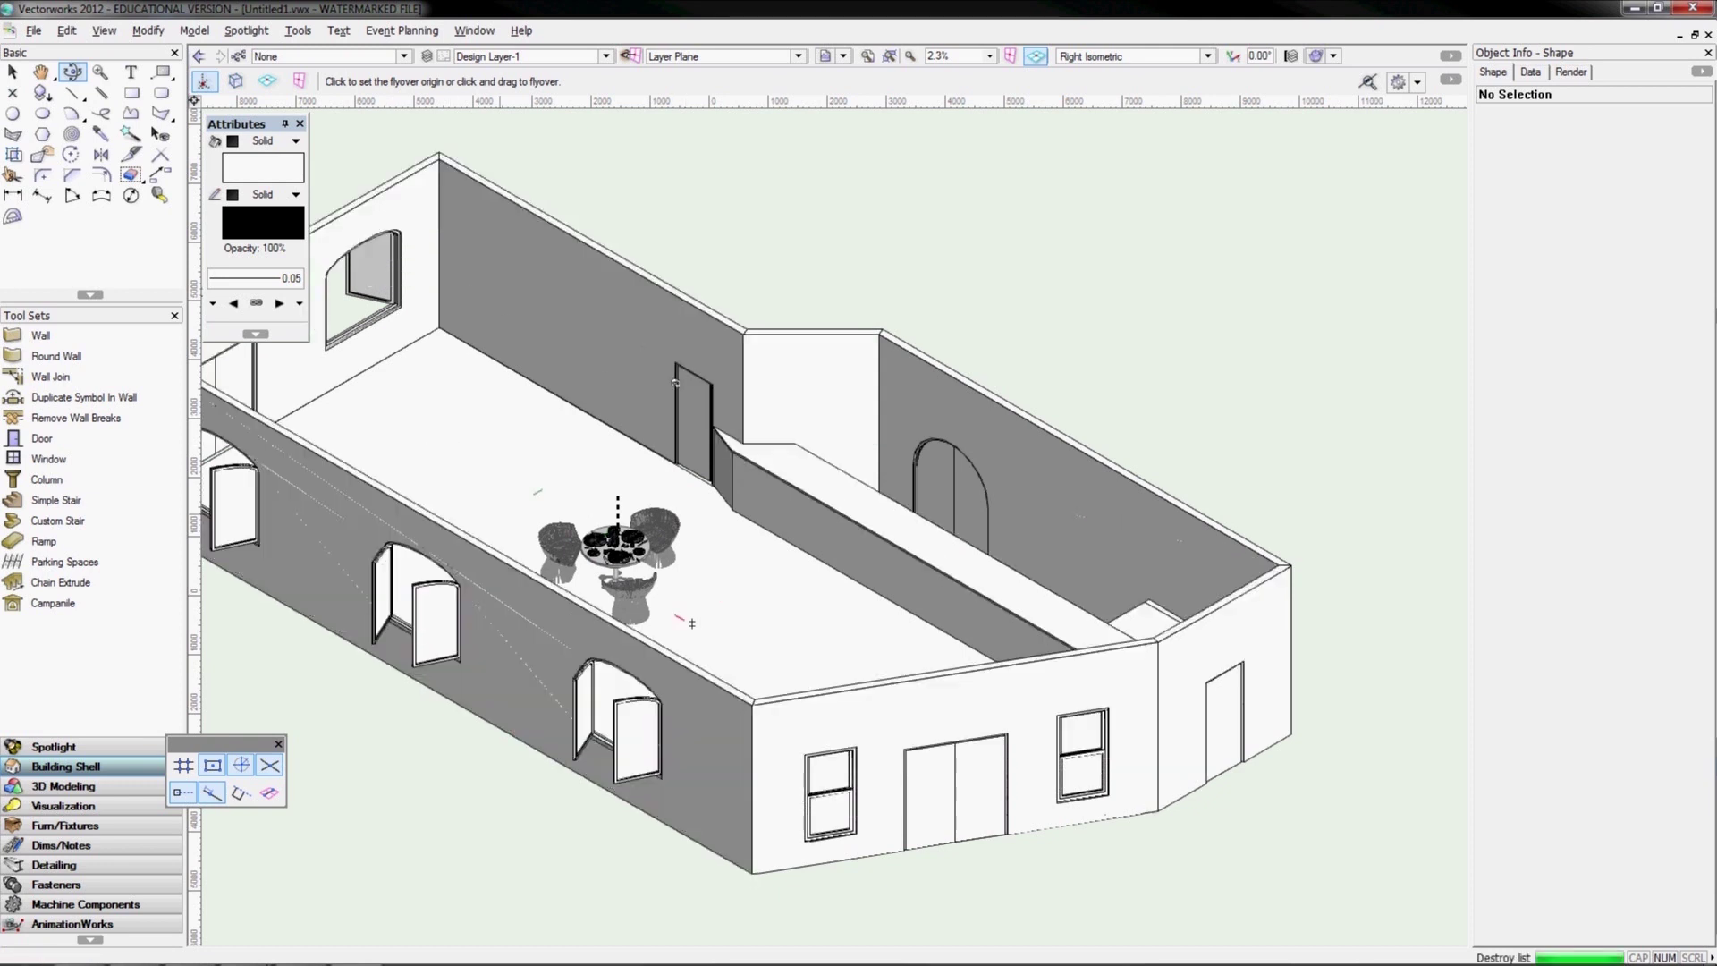
key("x")
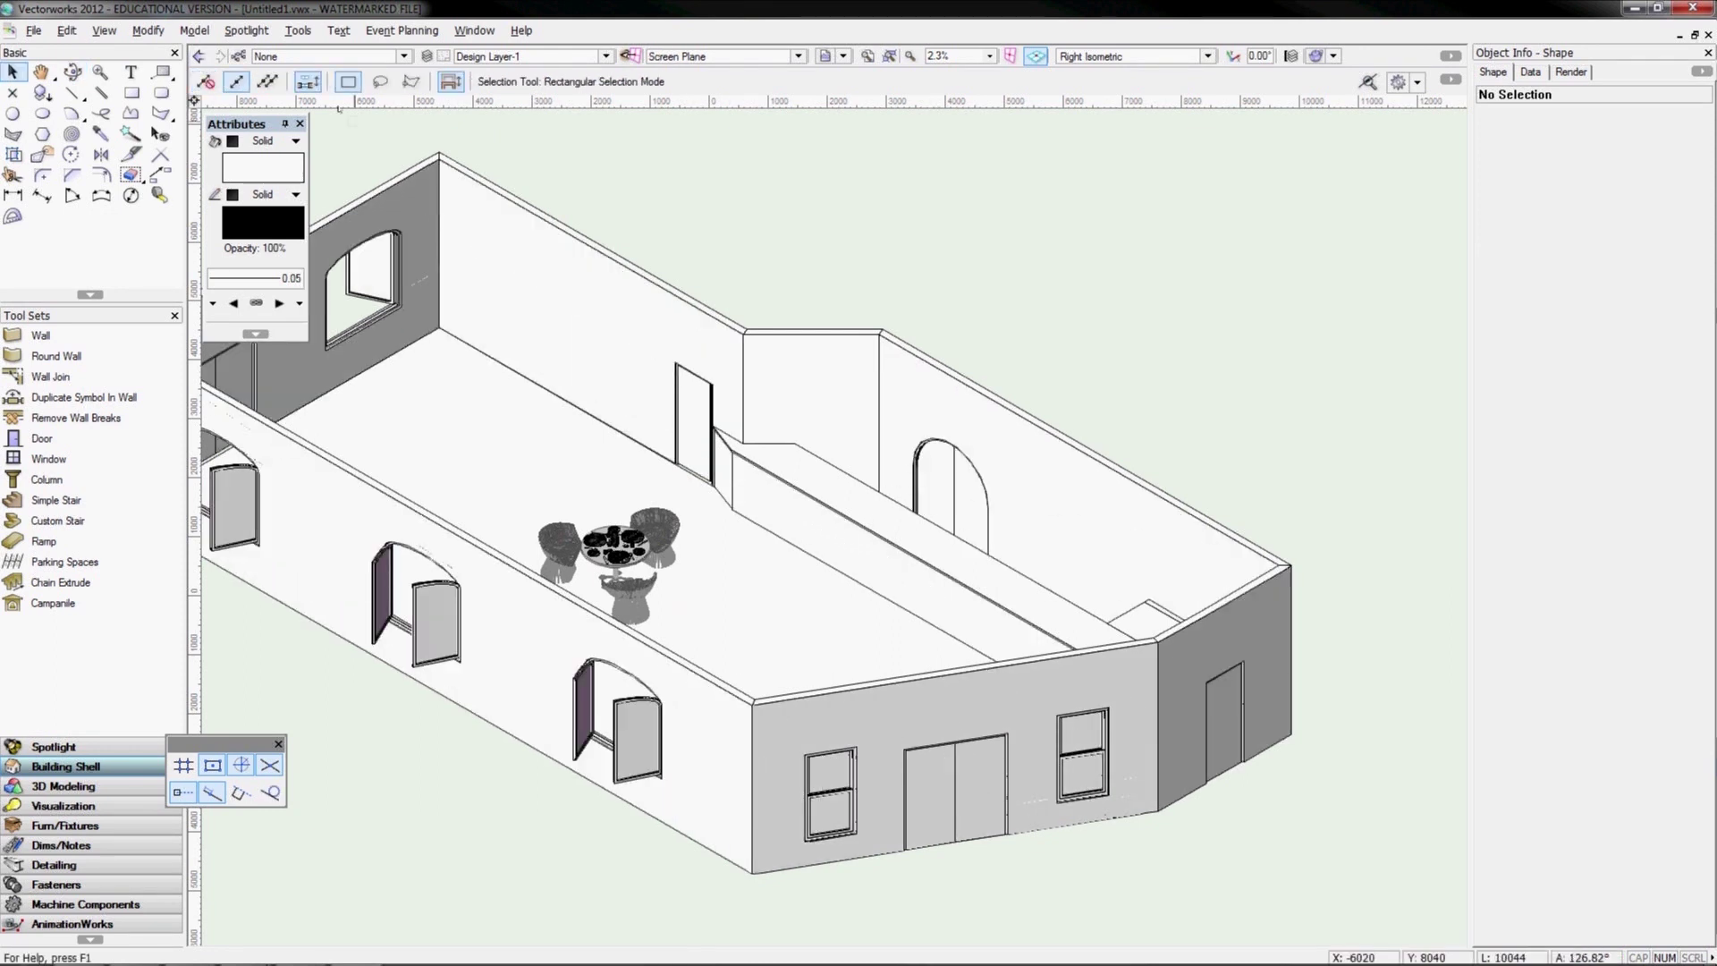
Render the function room in Shaded Polygon No Lines mode
left_click(103, 32)
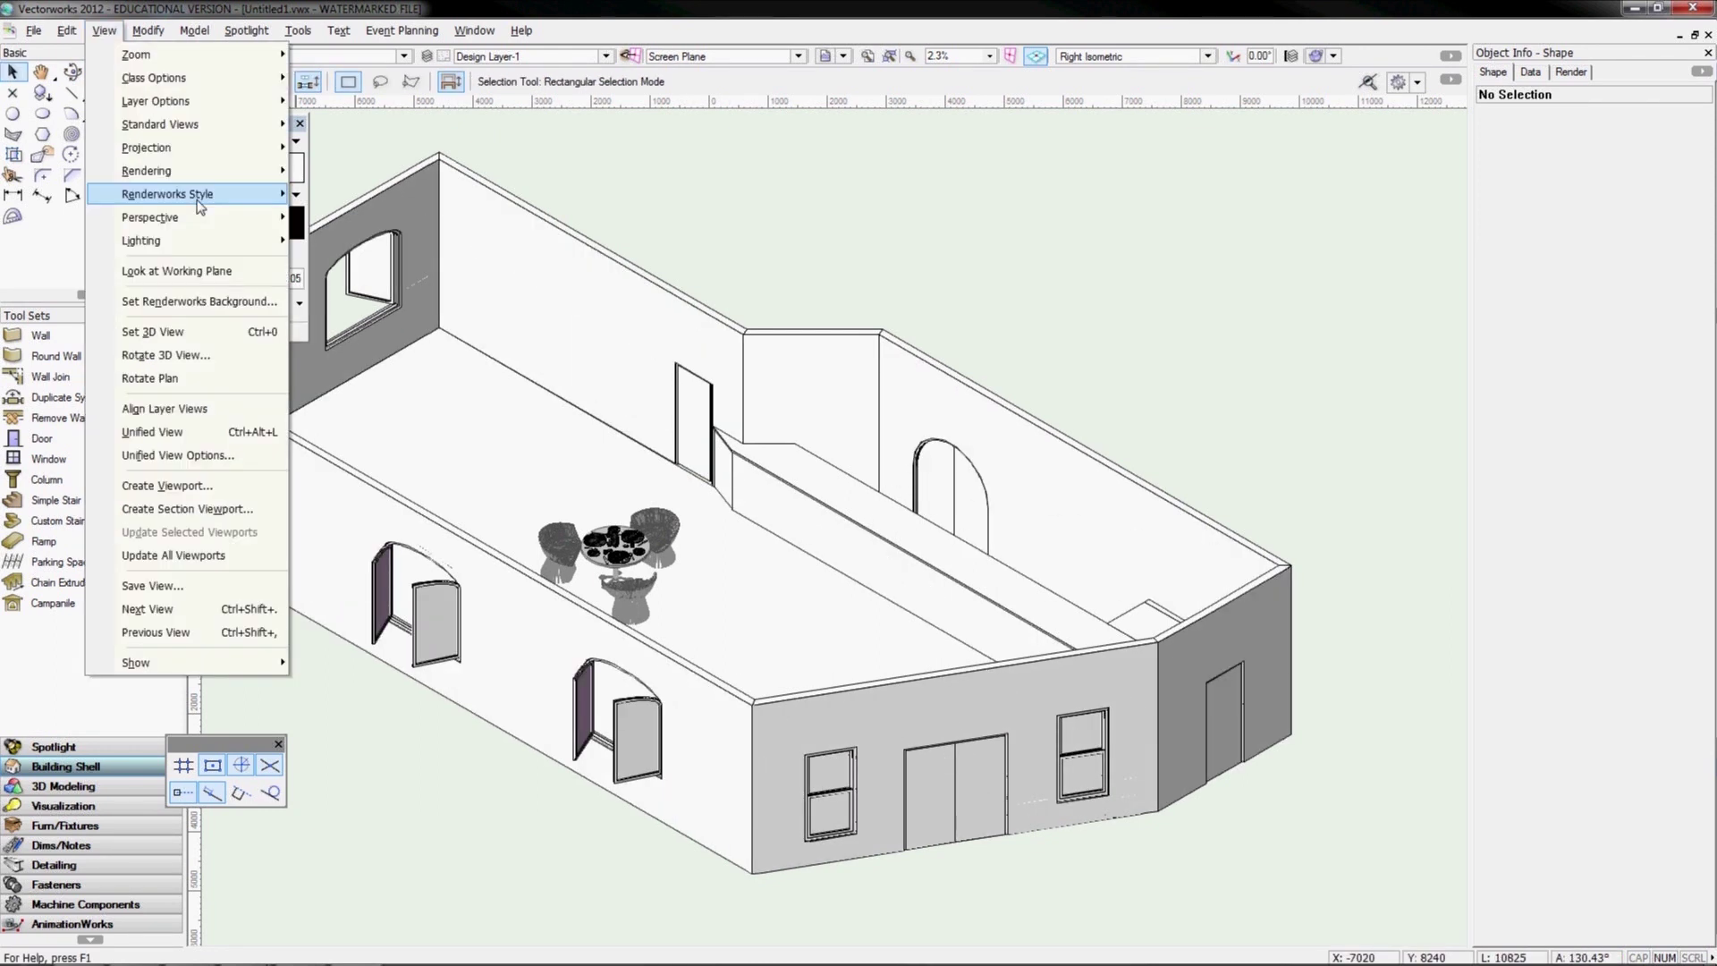
mouse_move(179, 171)
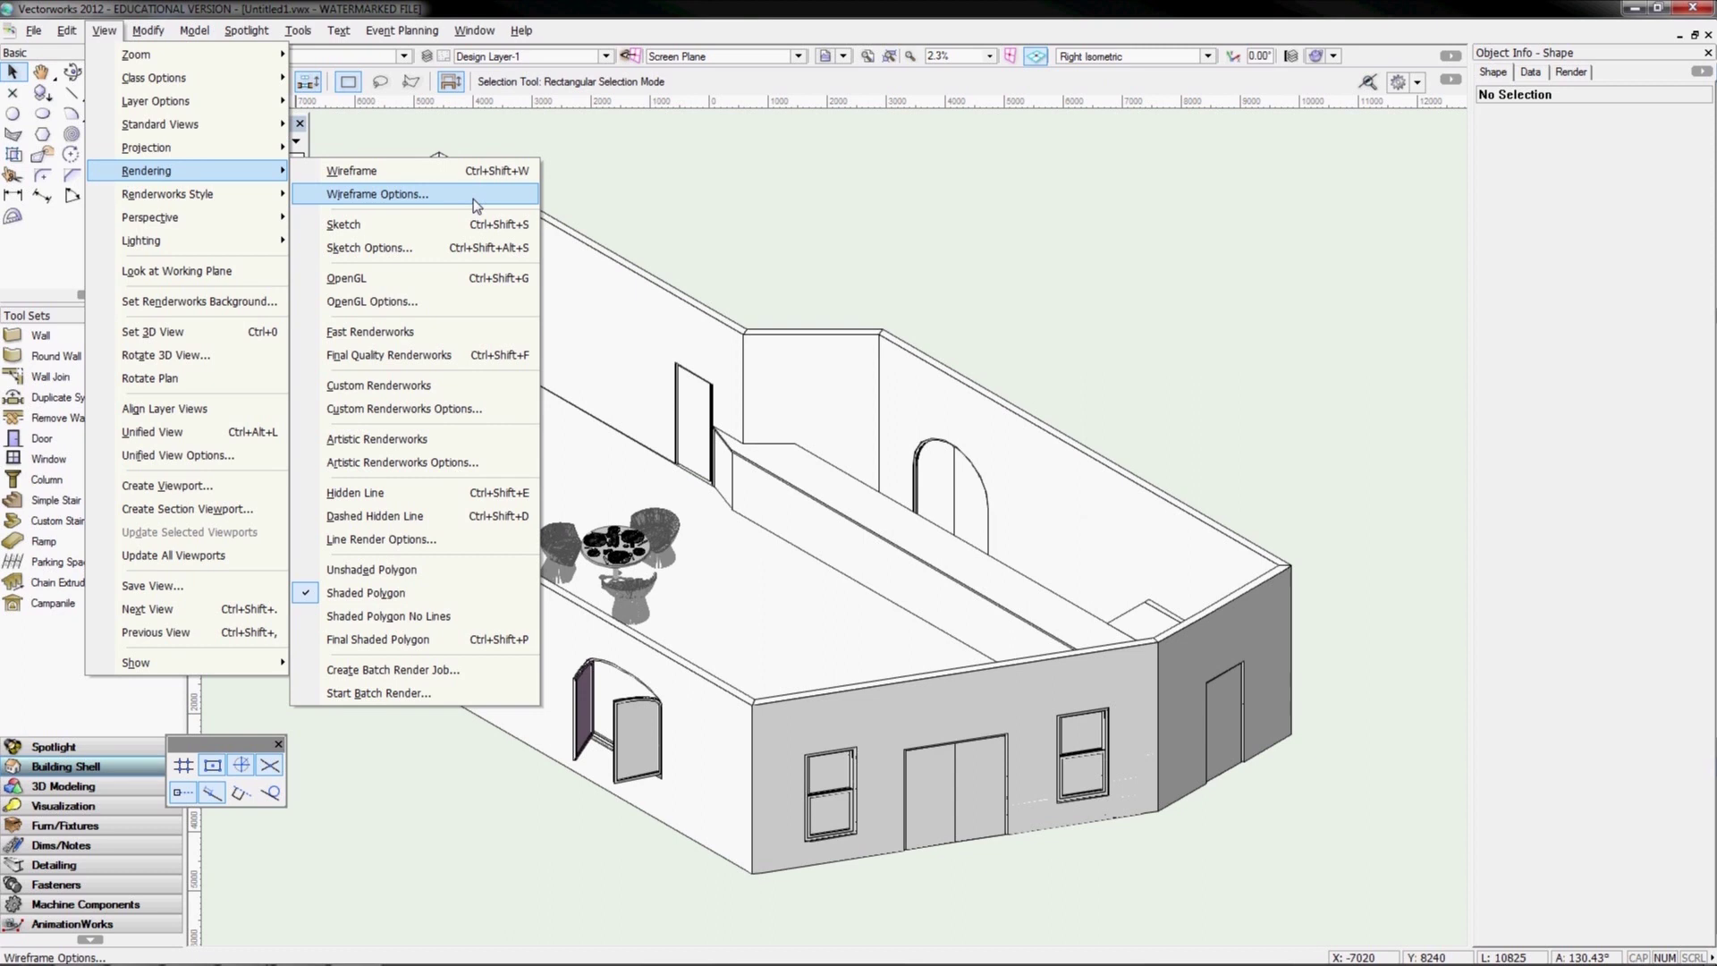
left_click(400, 617)
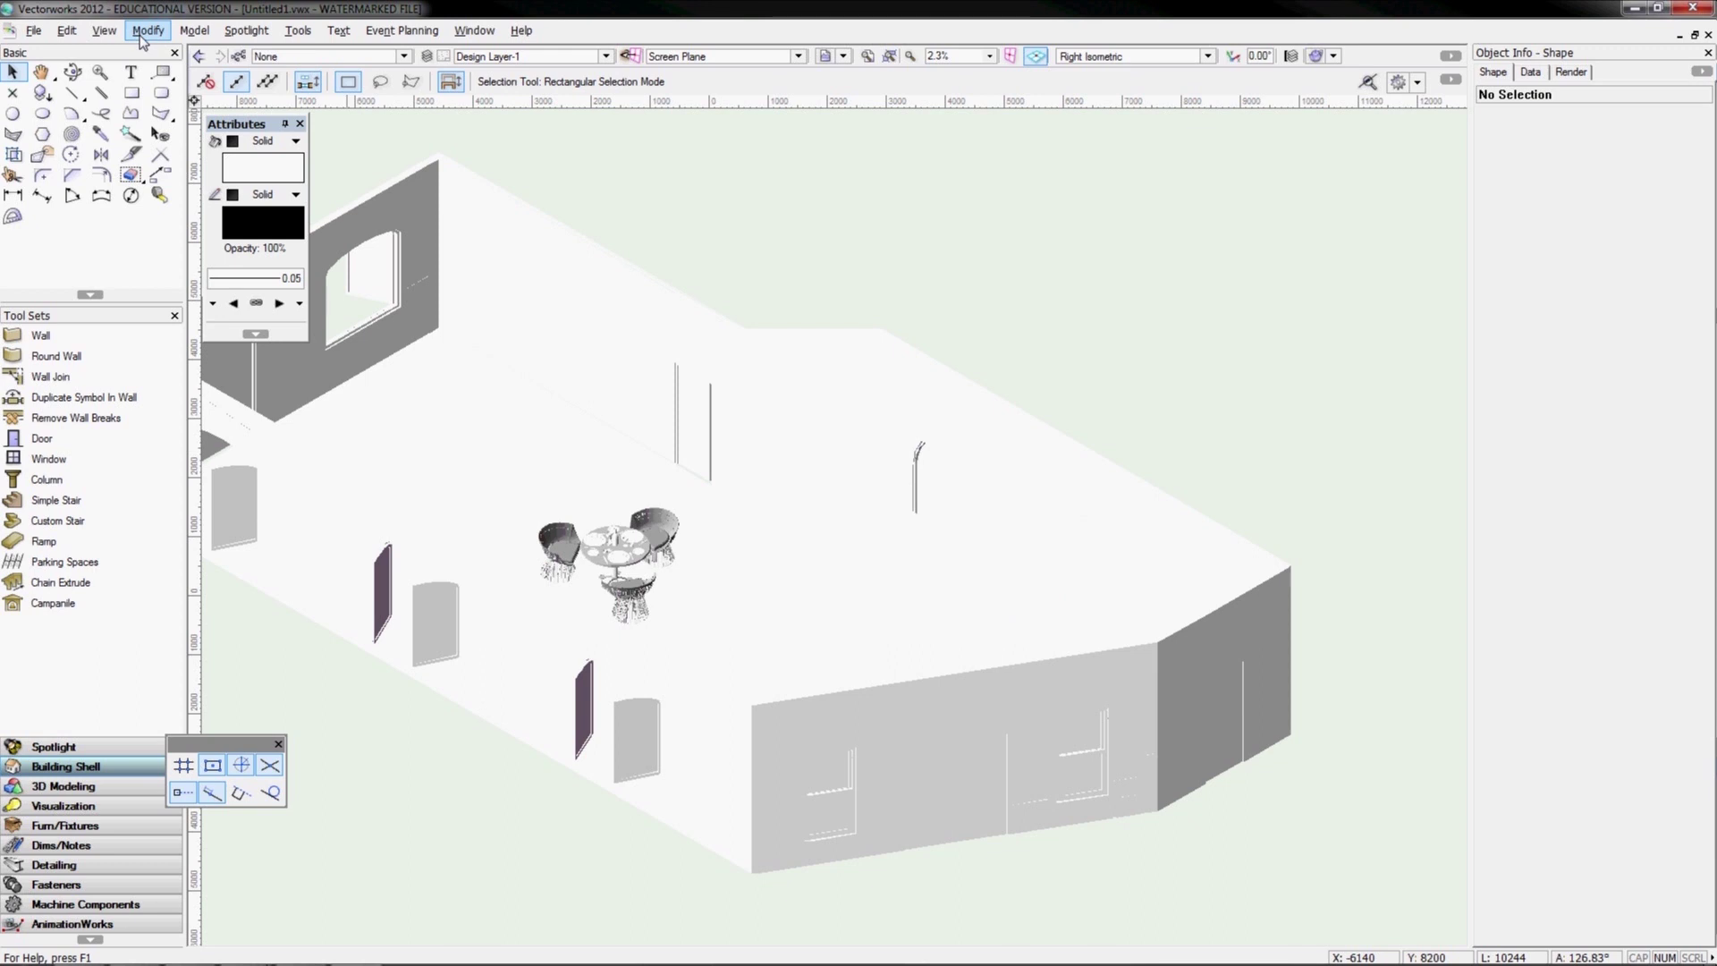
Render the function room in Final Shaded Polygon mode and decline the backup copy of the document
left_click(104, 31)
mouse_move(247, 175)
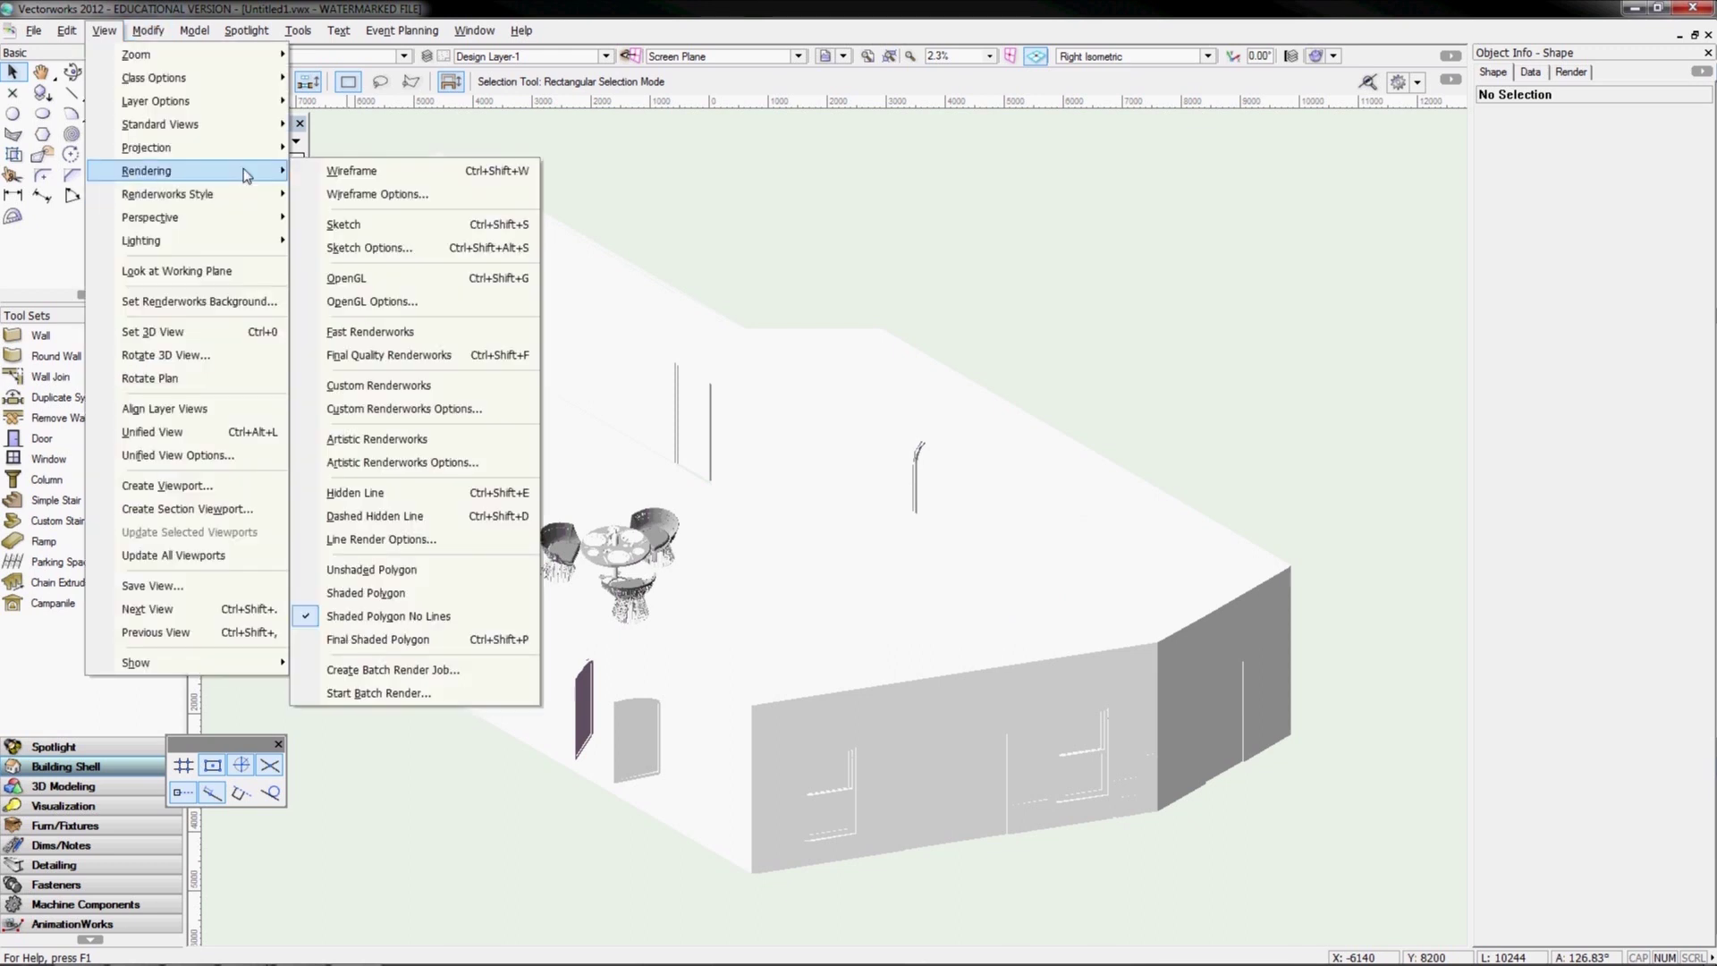
left_click(390, 644)
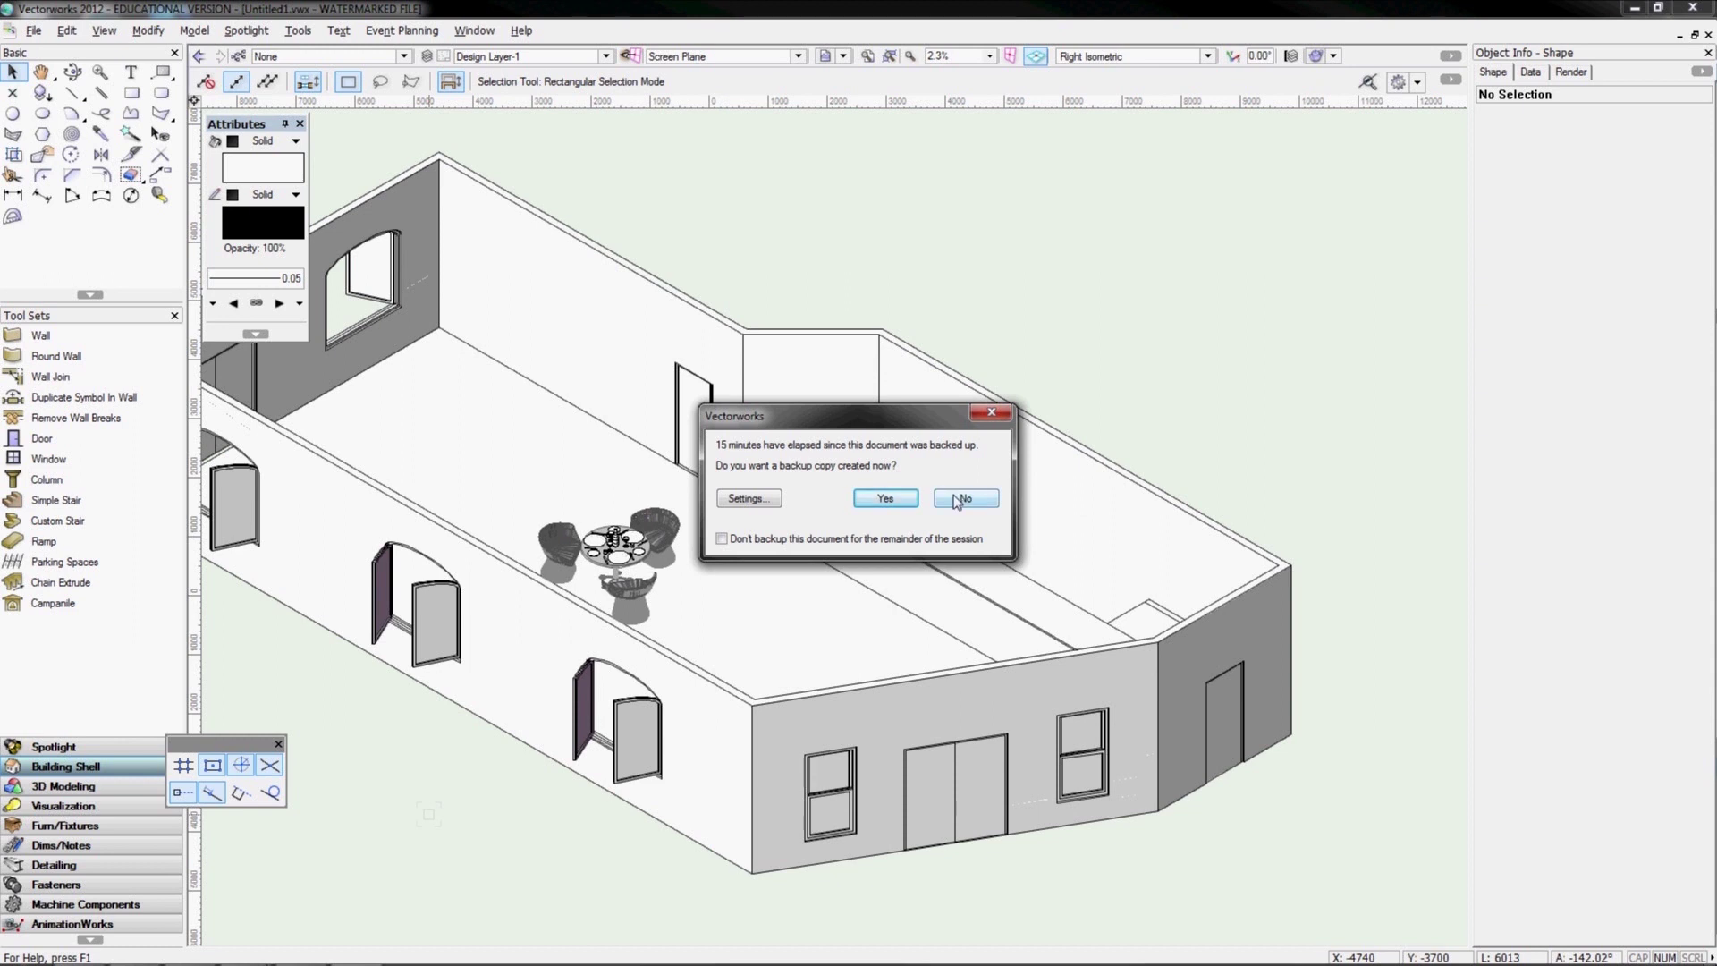
left_click(958, 500)
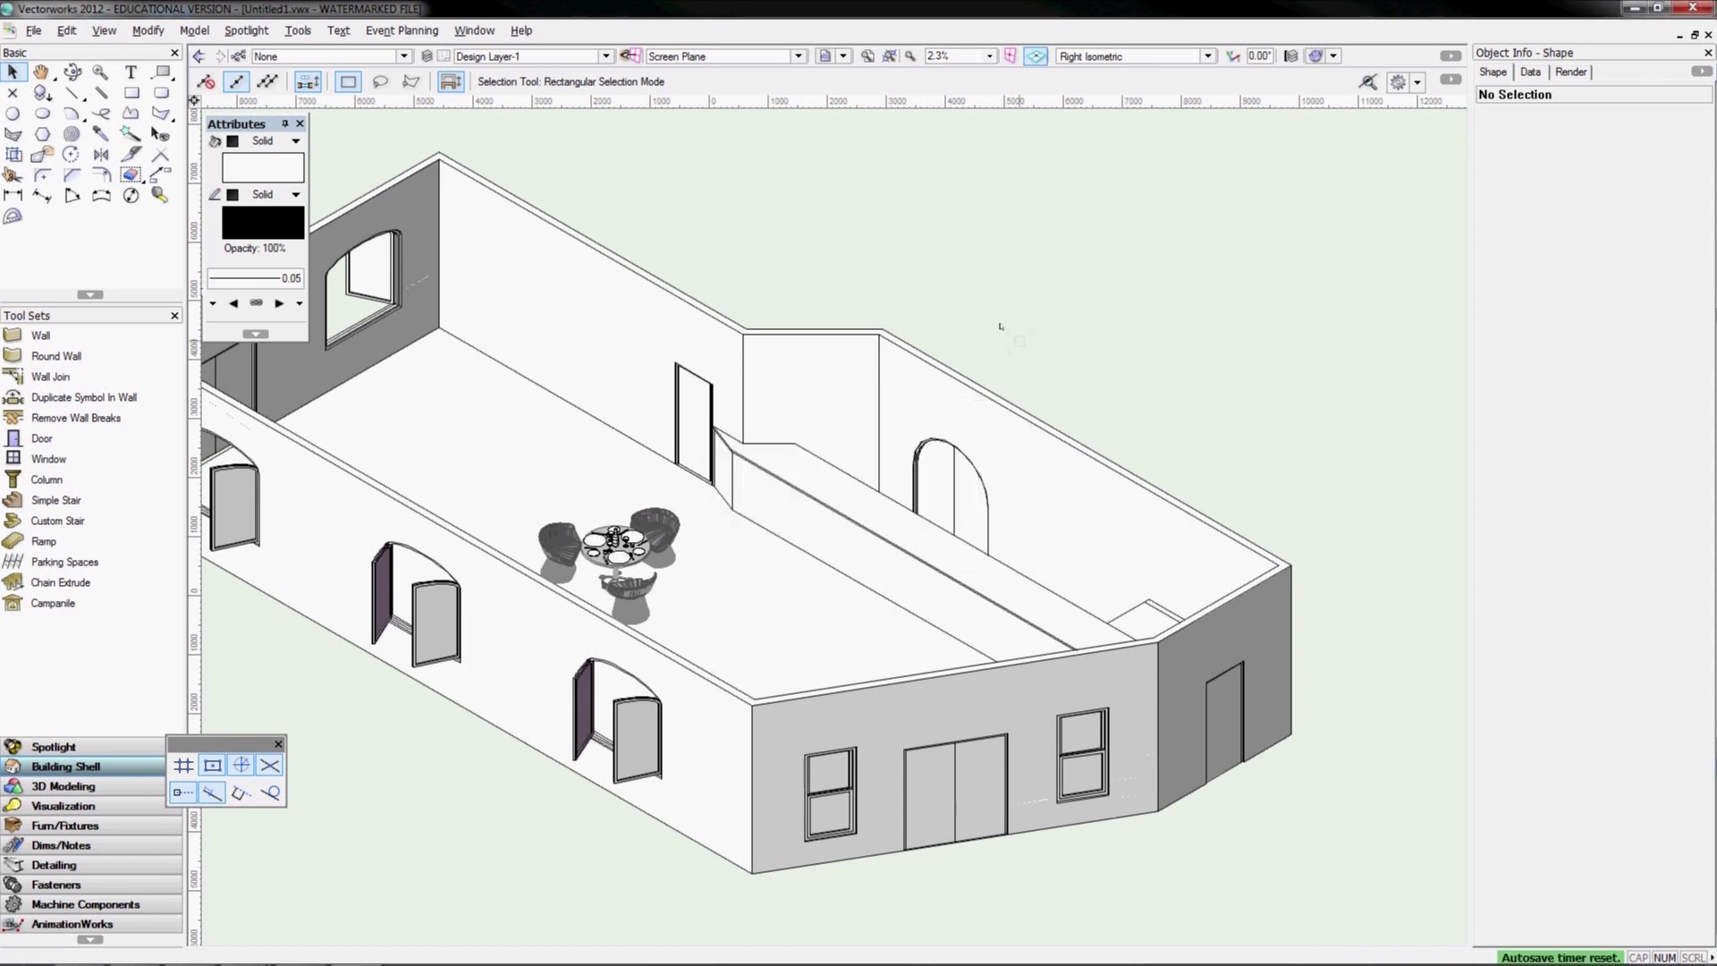
Render the whole function room in Fast Renderworks mode
middle_click_drag(622, 347, 745, 362)
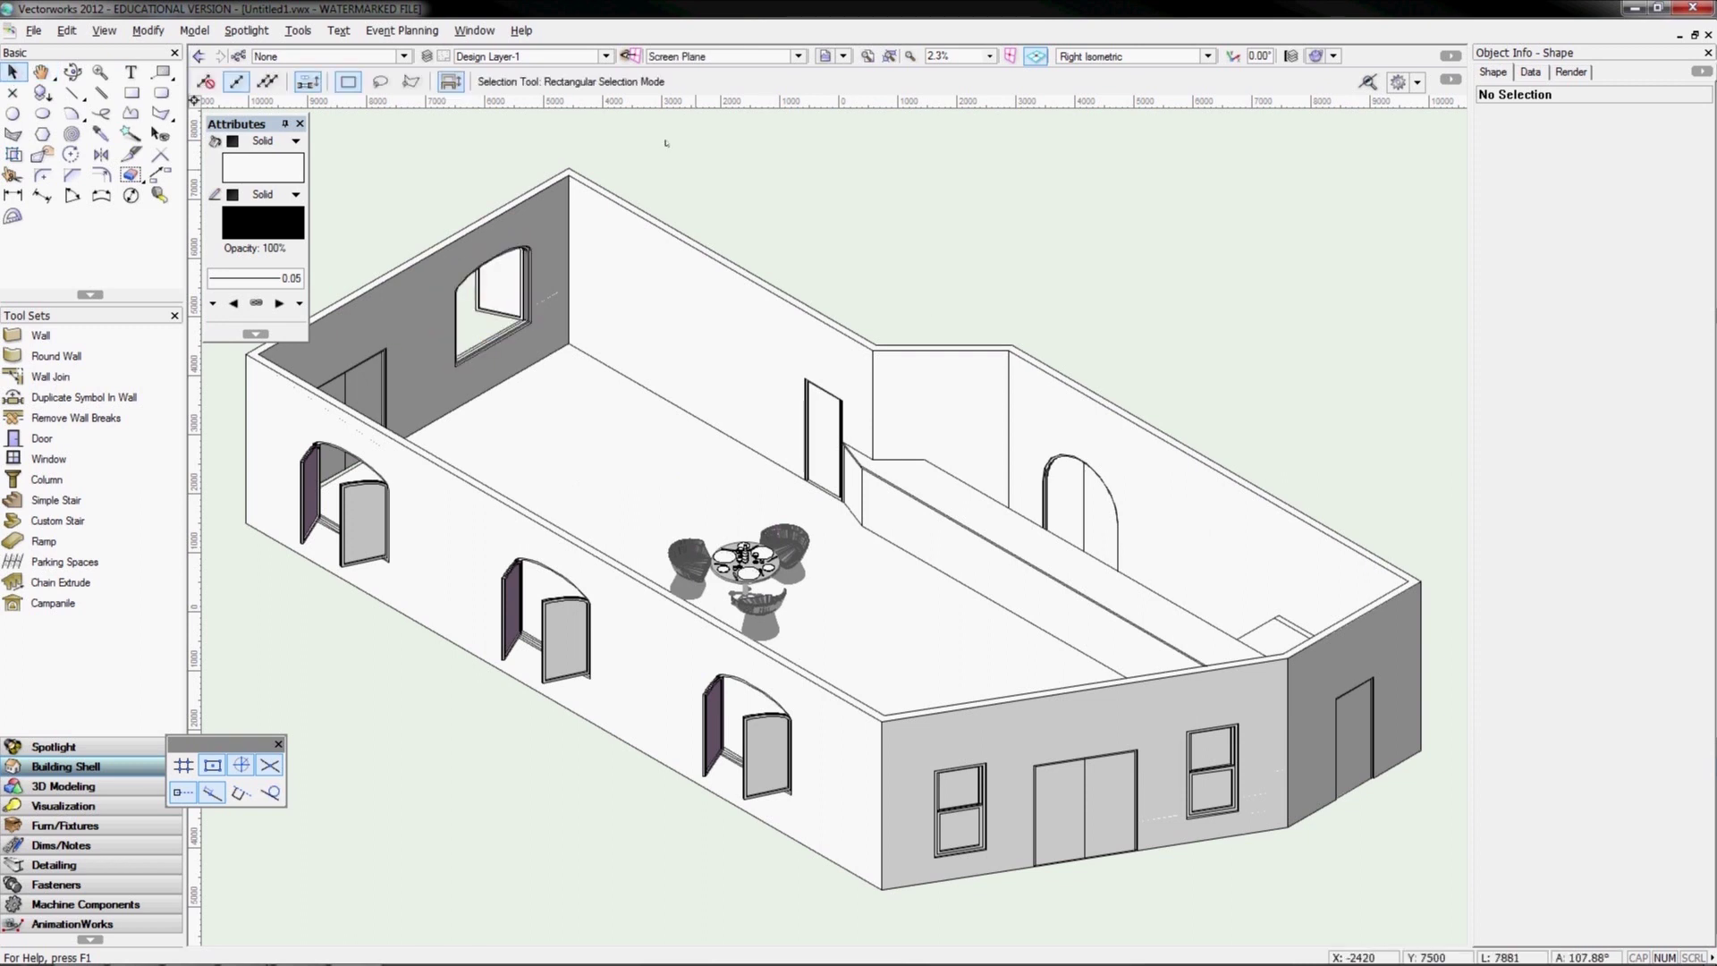
left_click(105, 30)
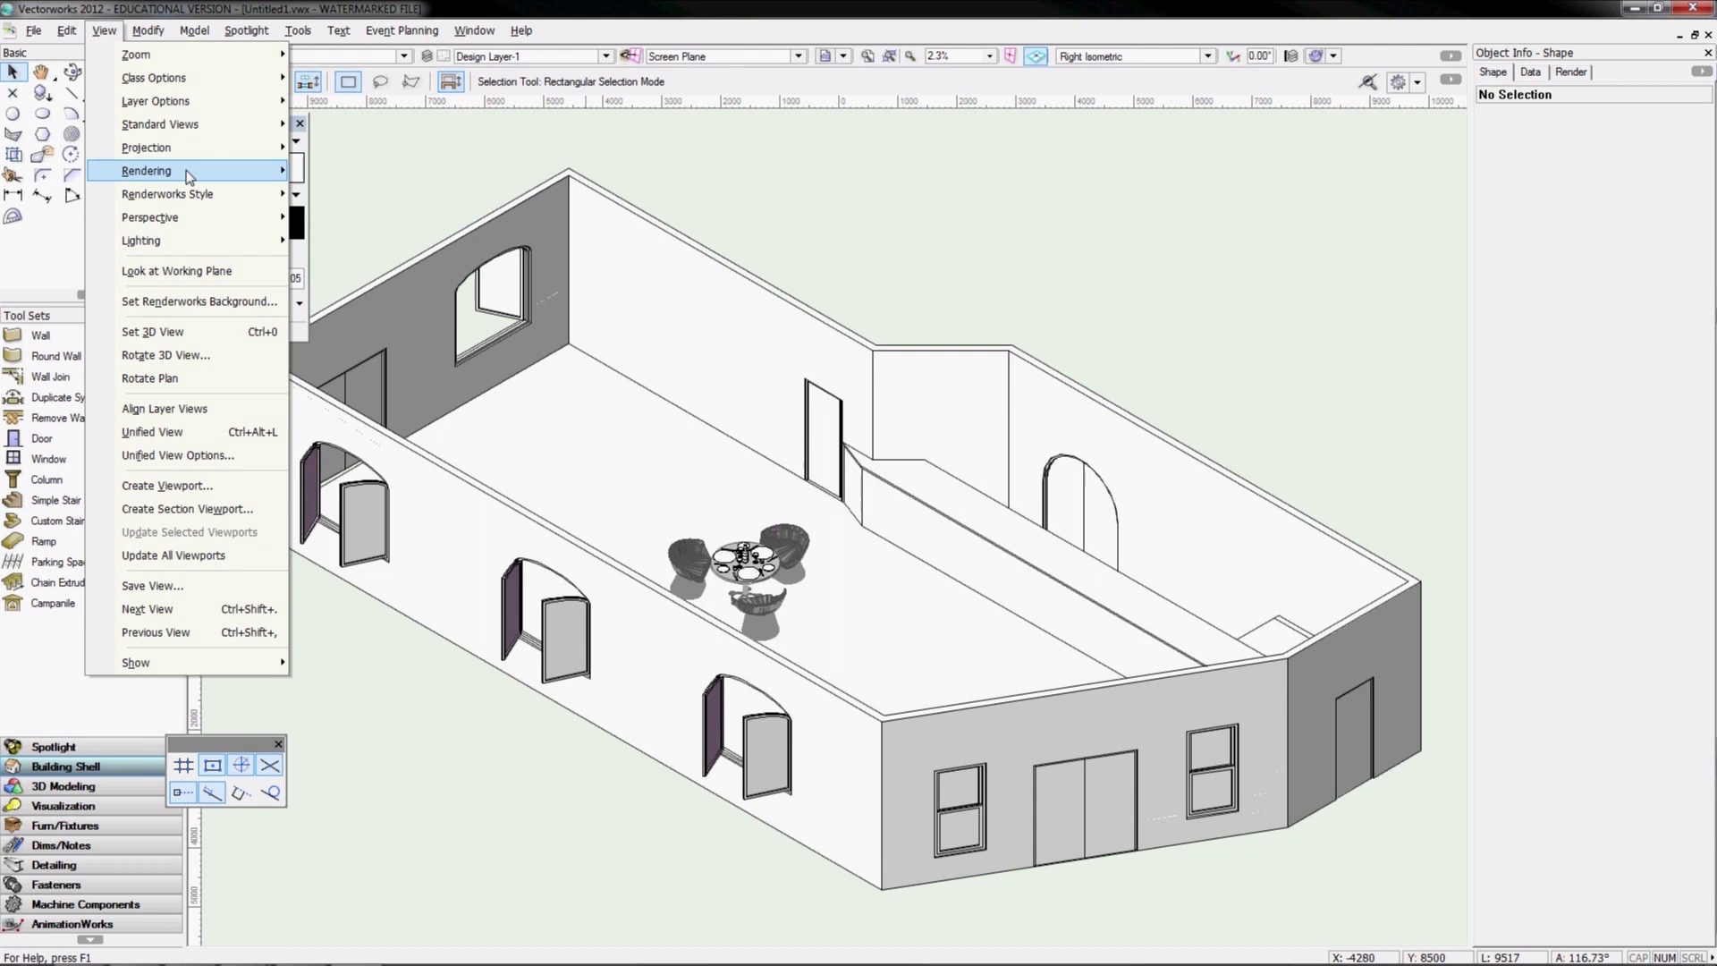
left_click(223, 171)
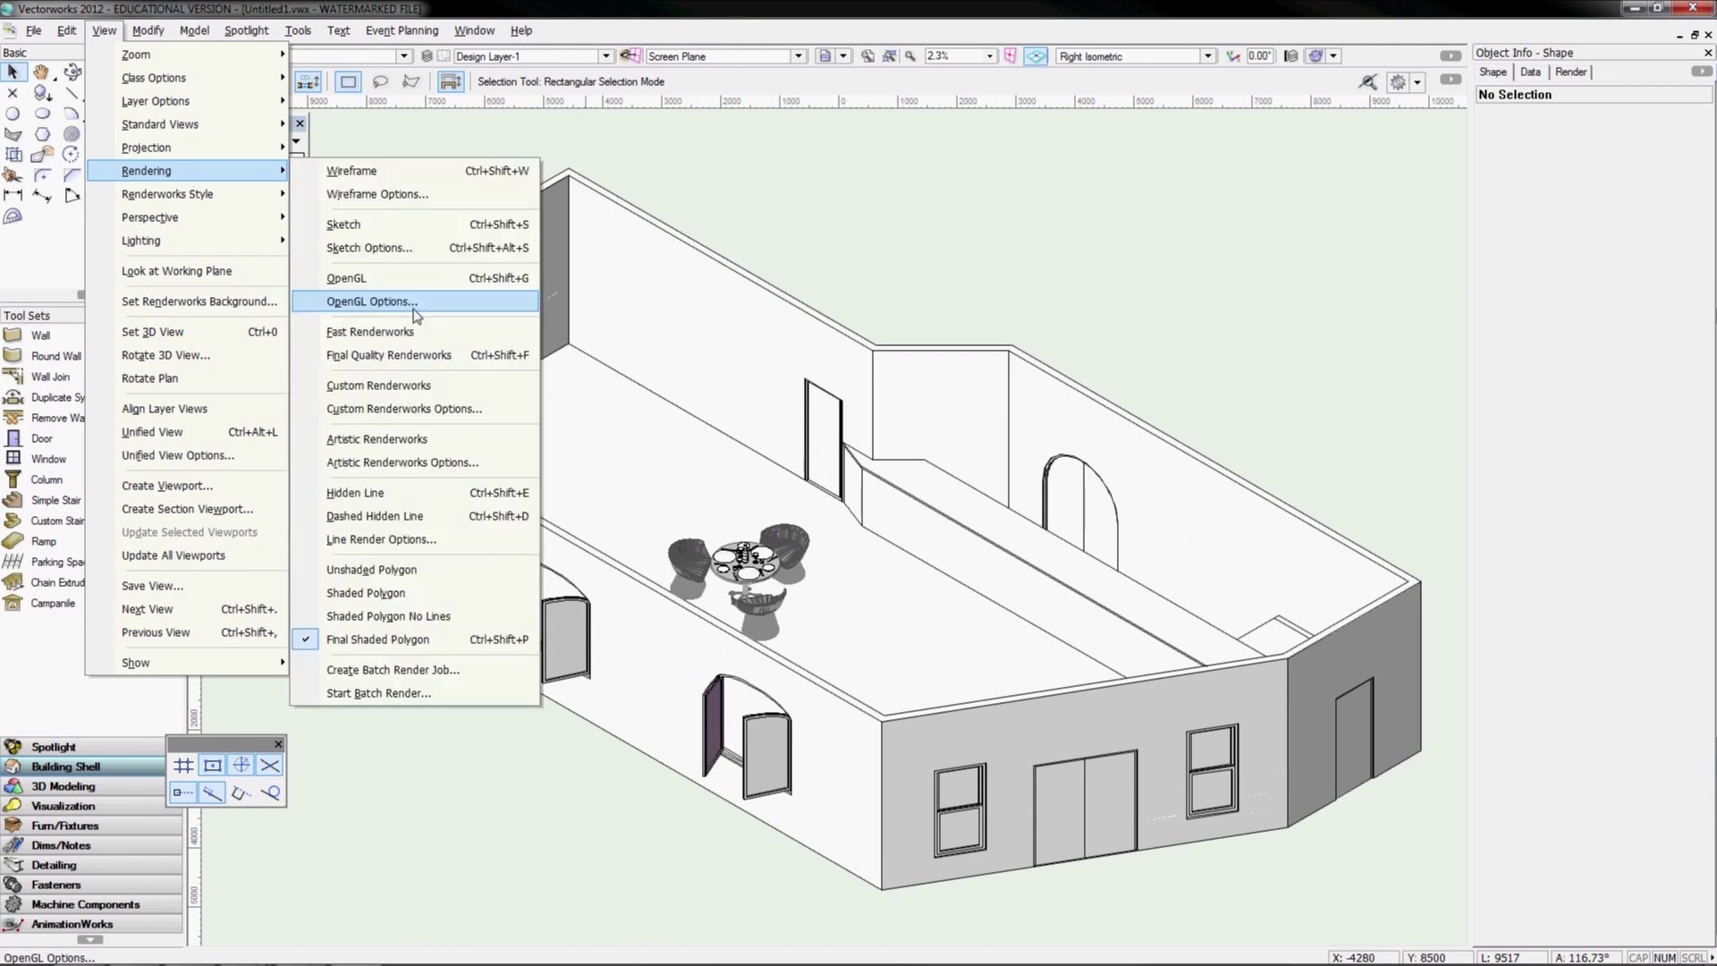
left_click(371, 332)
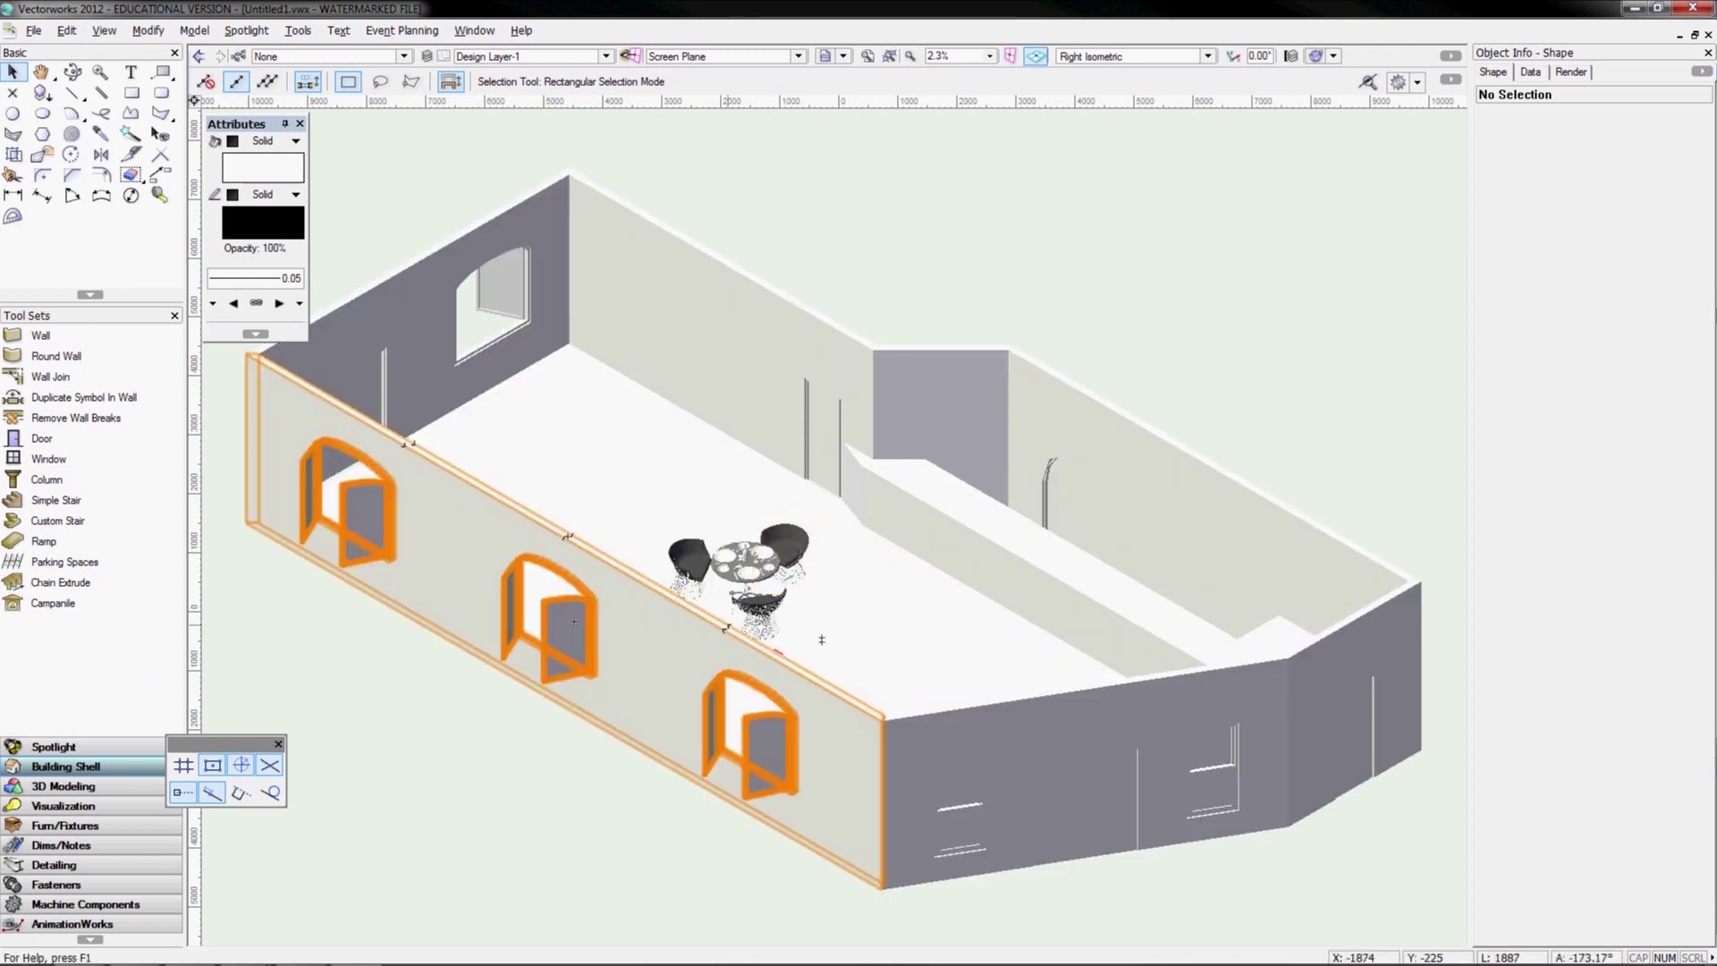
Render a close-up of the table, chairs and place settings in Final Quality Renderworks mode
scroll(821, 640, "up", 5)
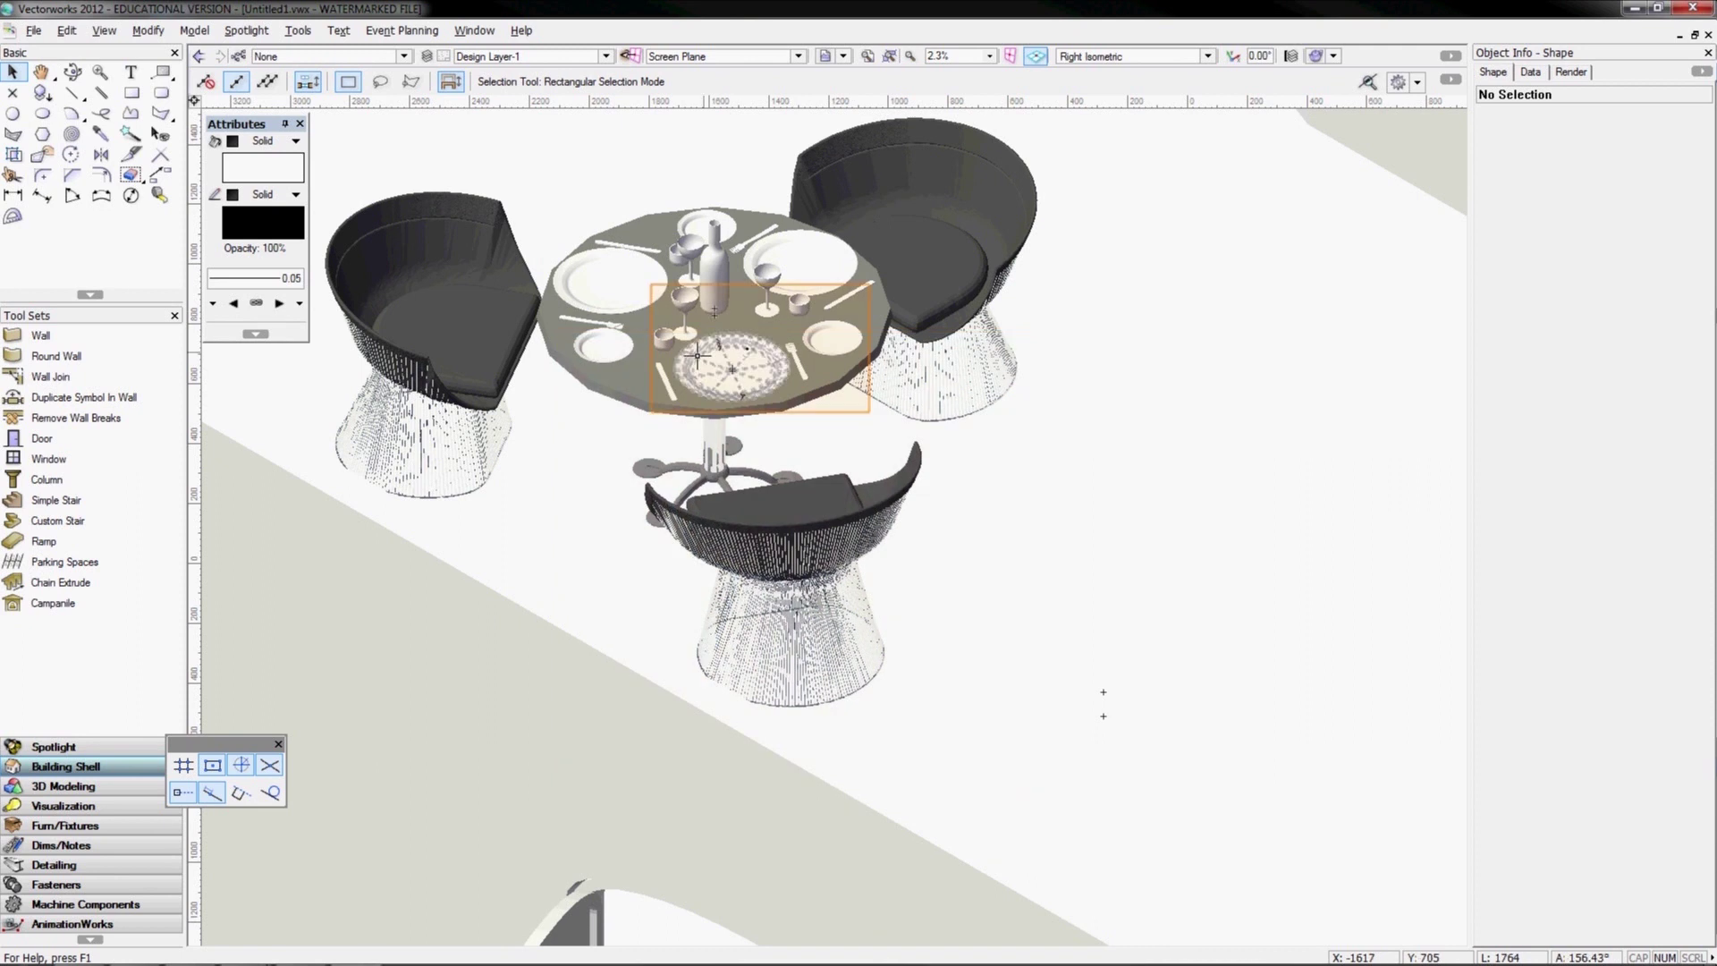
left_click(136, 32)
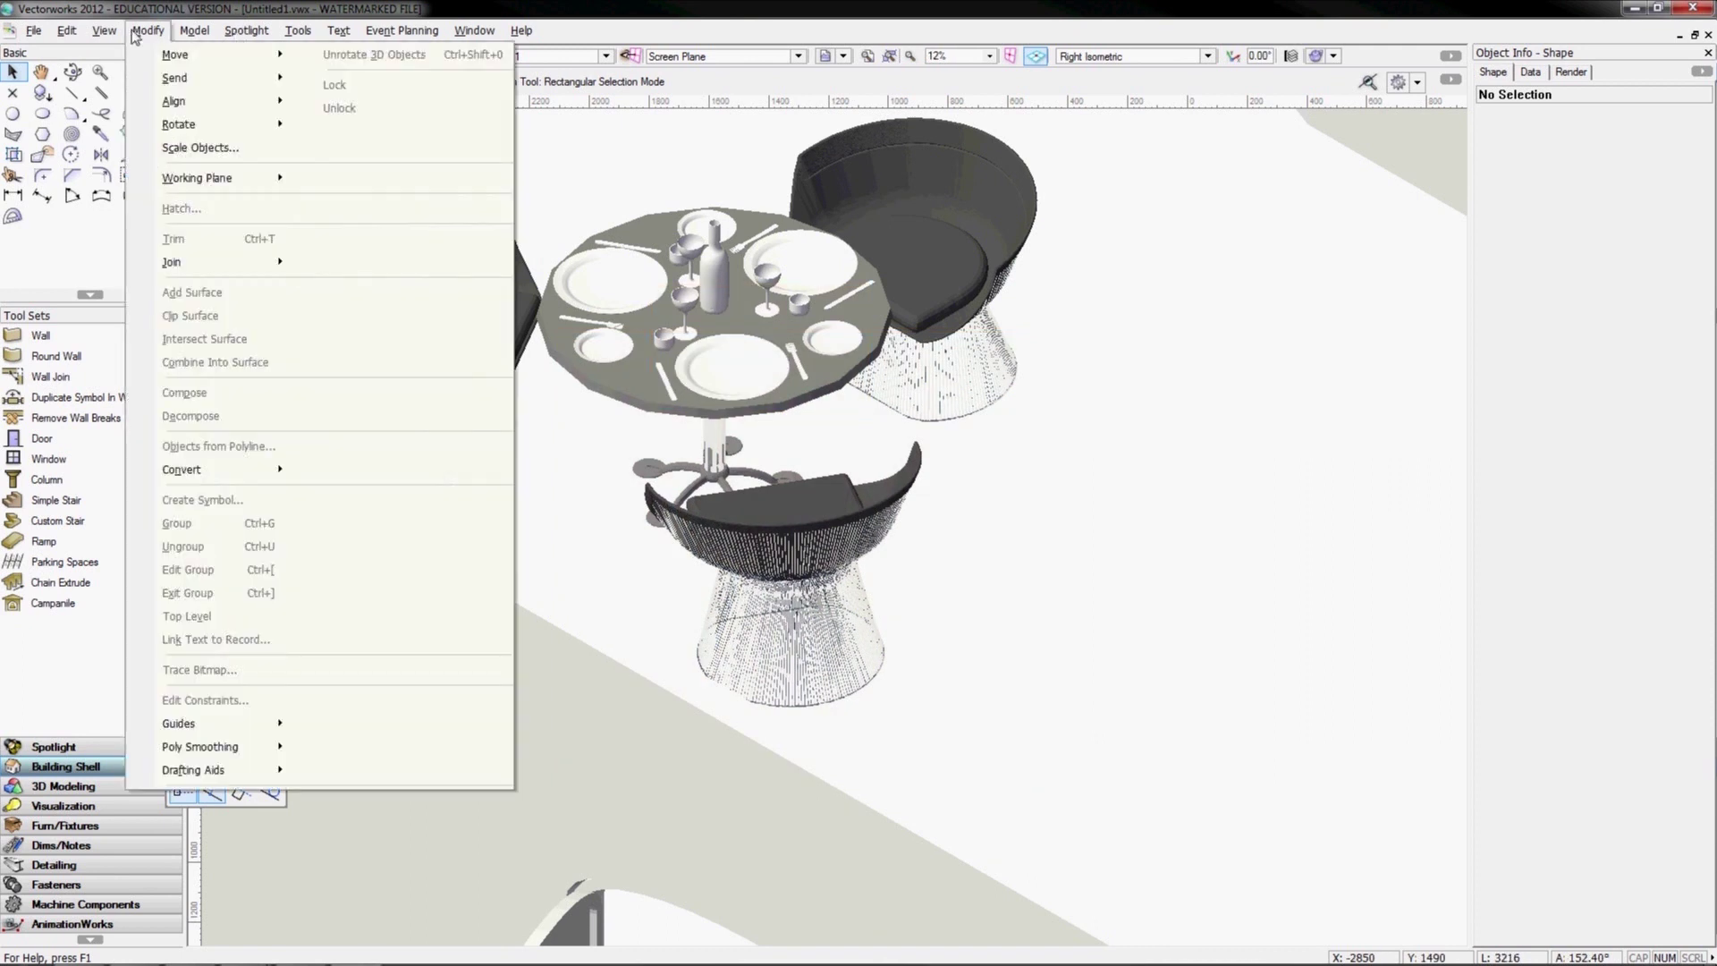
mouse_move(104, 30)
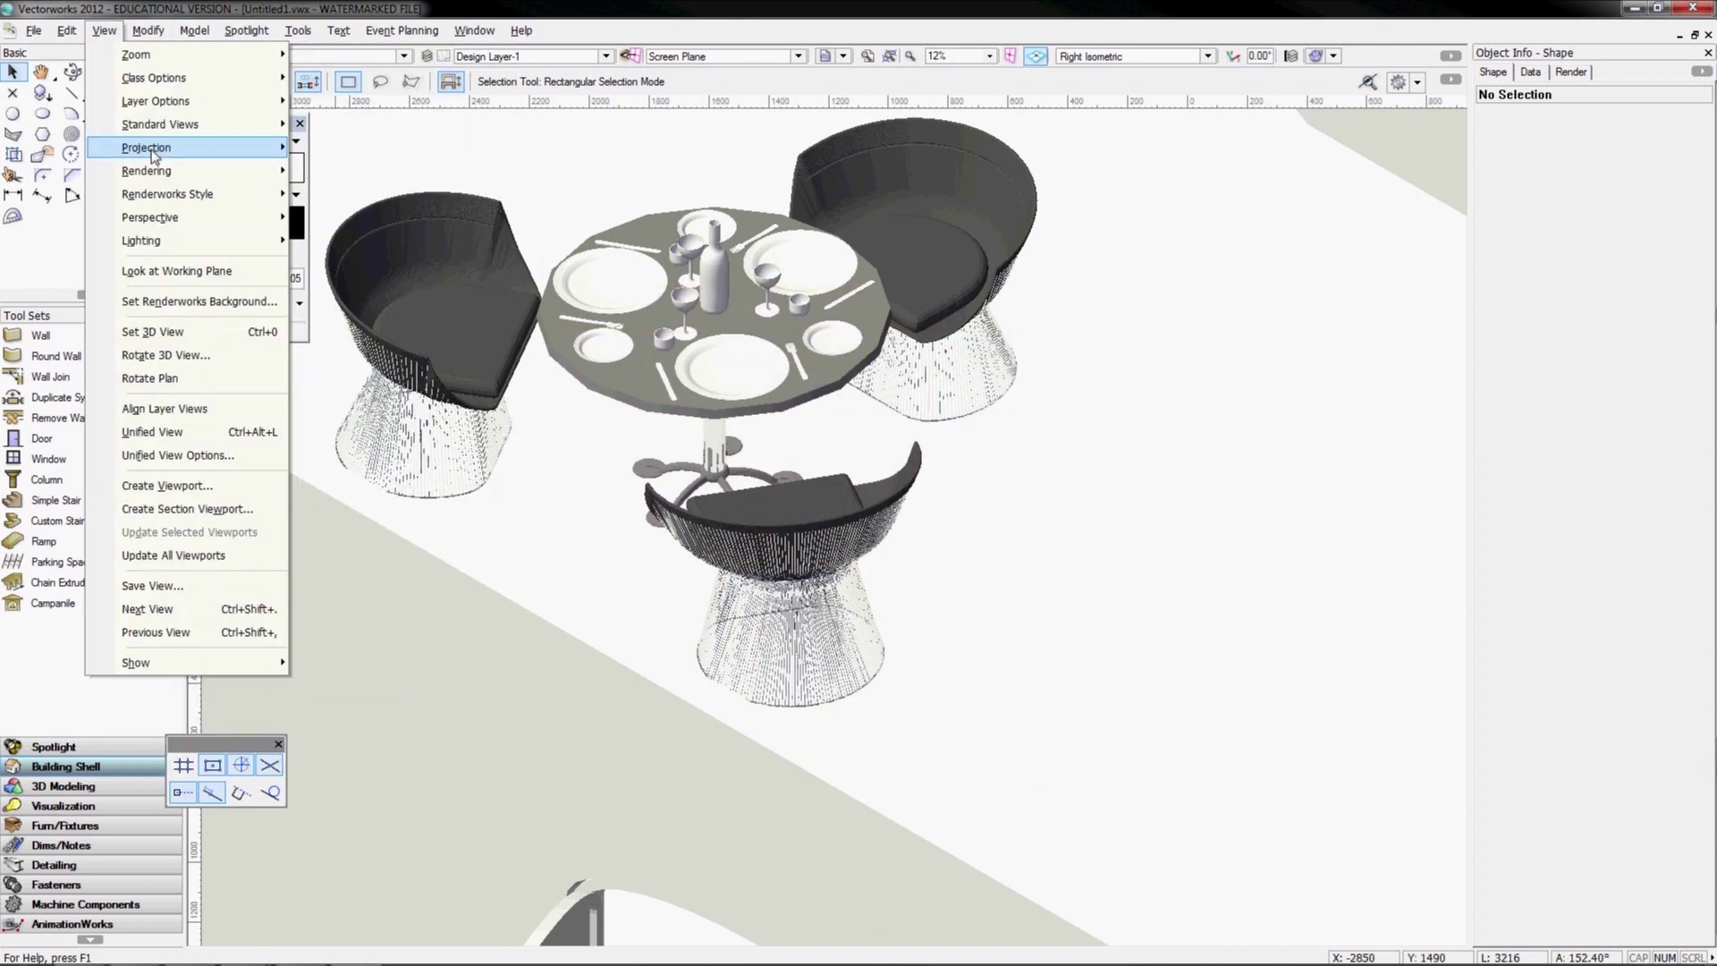
mouse_move(148, 170)
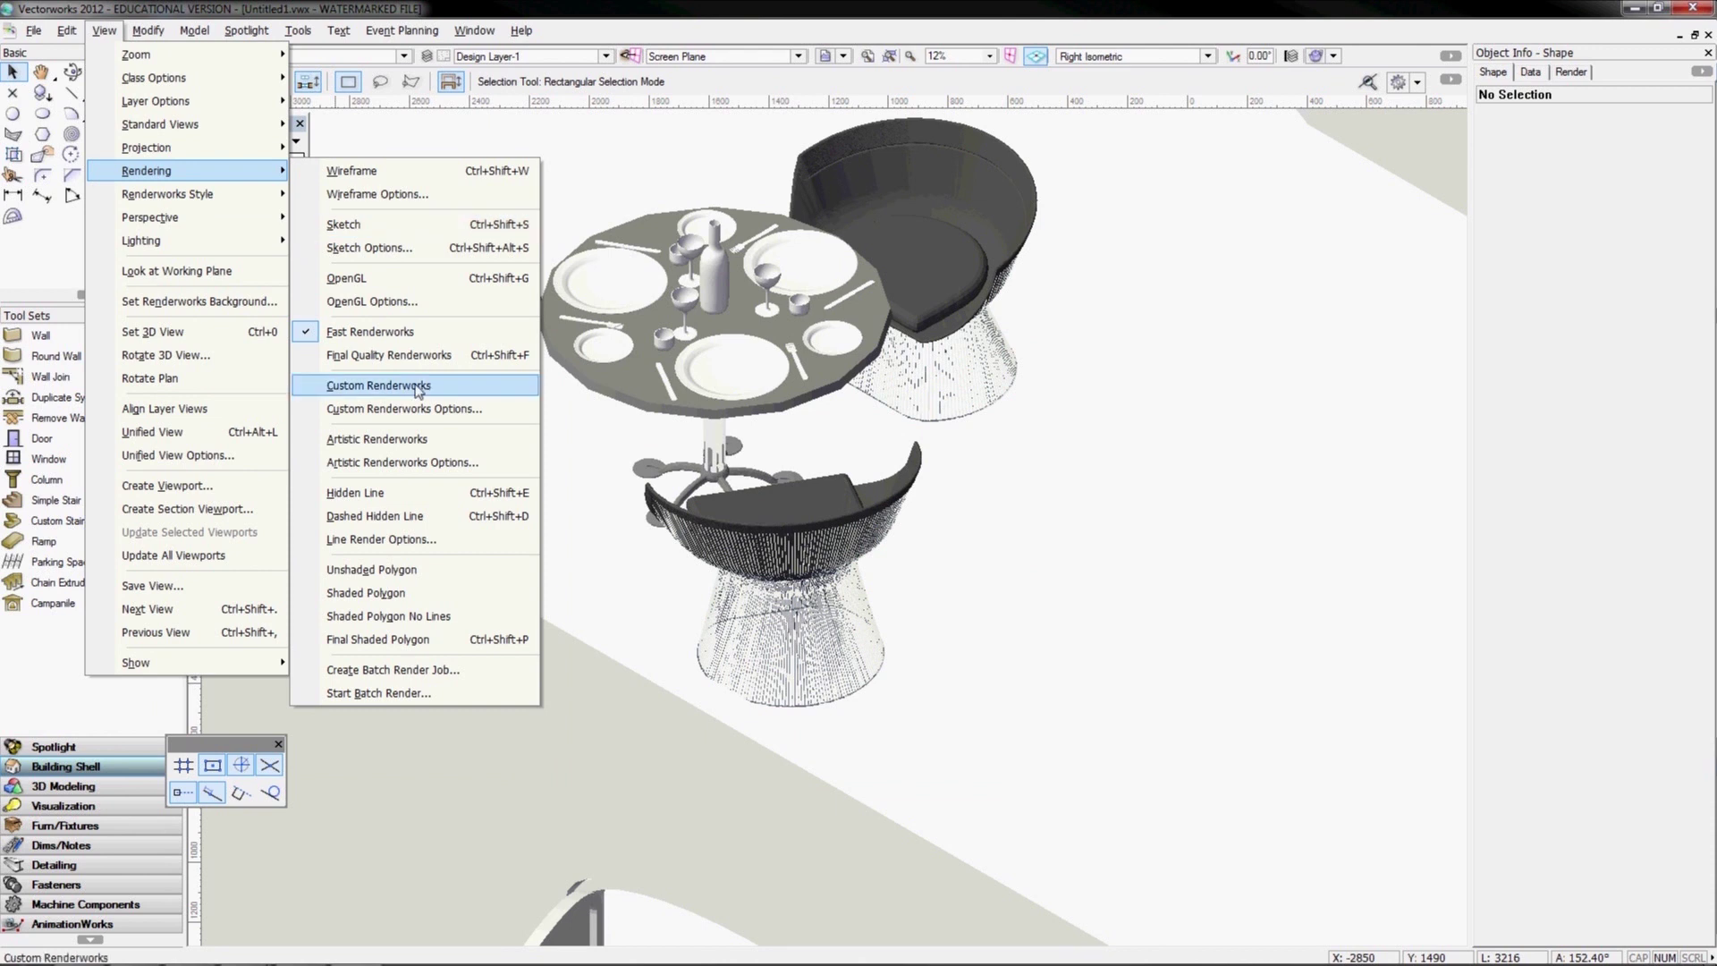
left_click(384, 356)
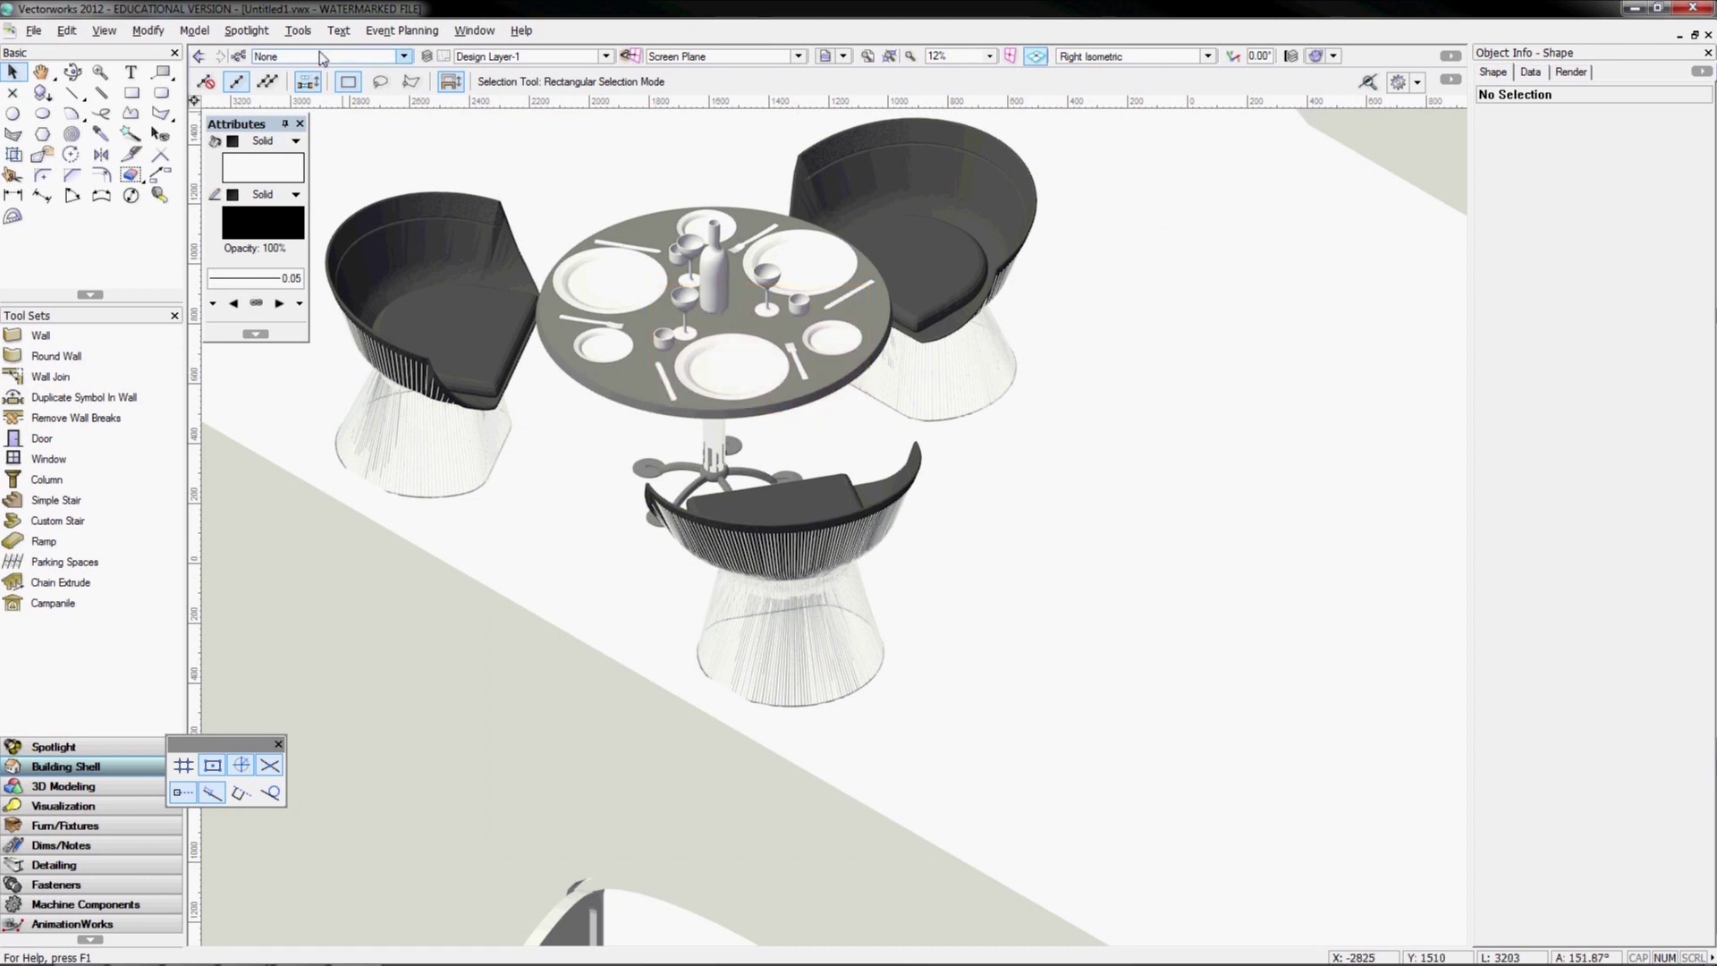
Review the Custom Renderworks options, including the available Curved Geometry quality levels and the blurriness setting, leaving Curved Geometry at Low
left_click(138, 32)
mouse_move(104, 30)
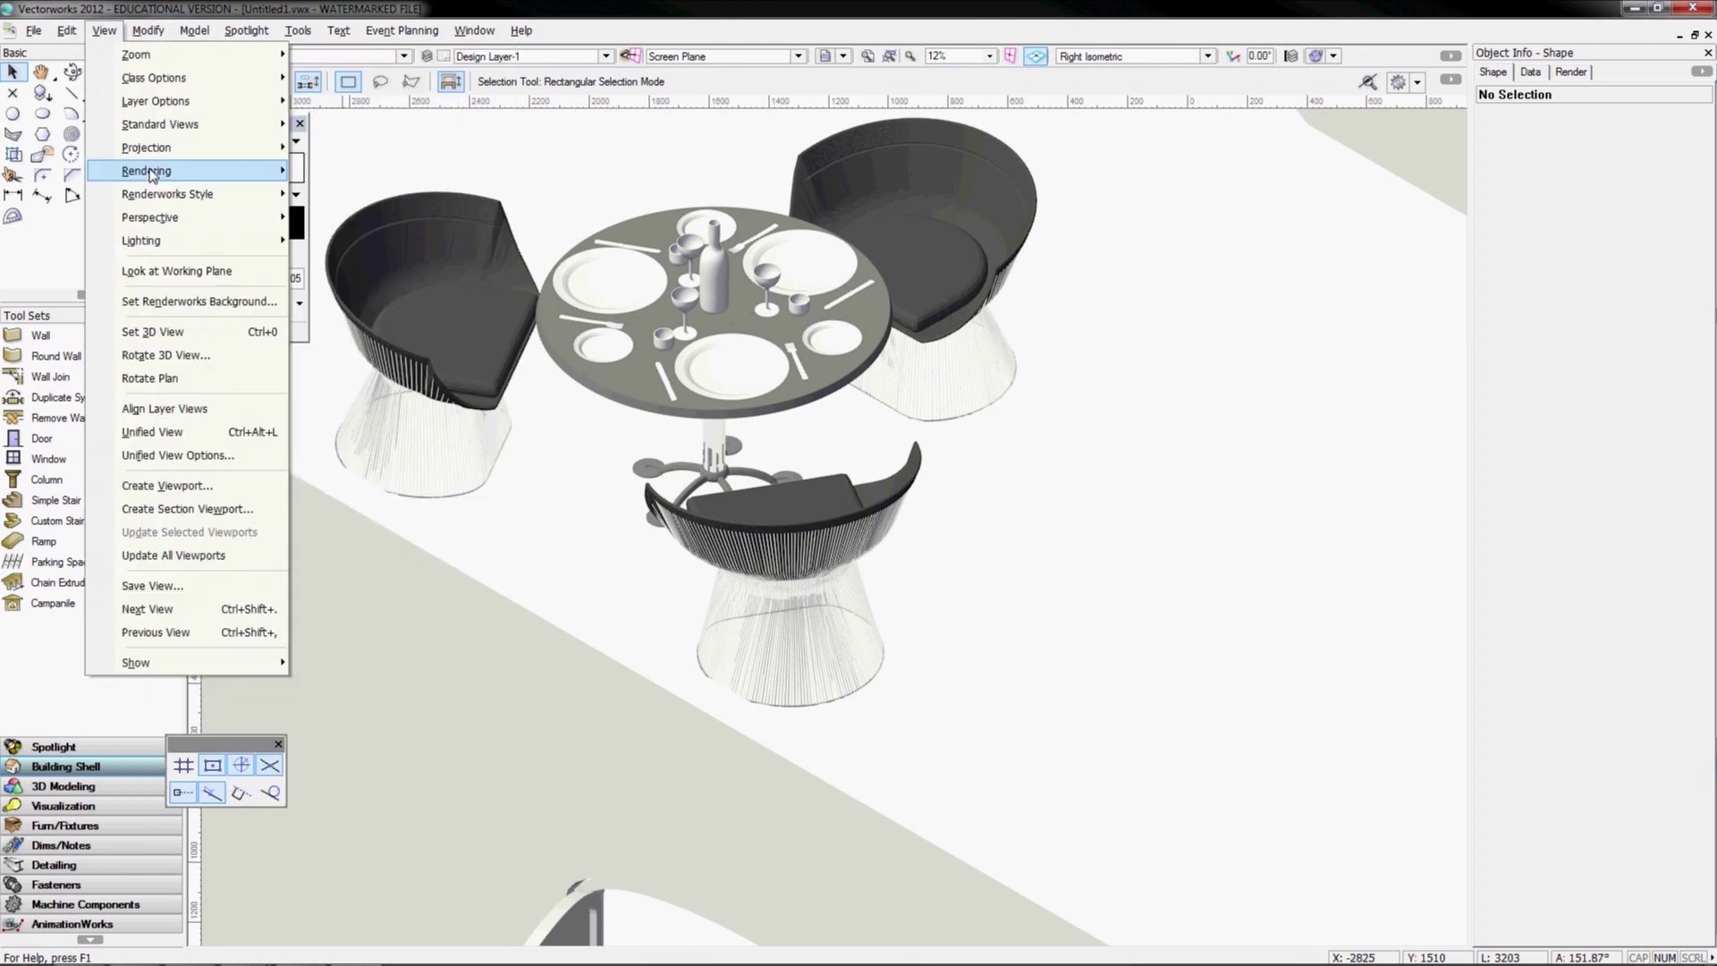
mouse_move(149, 171)
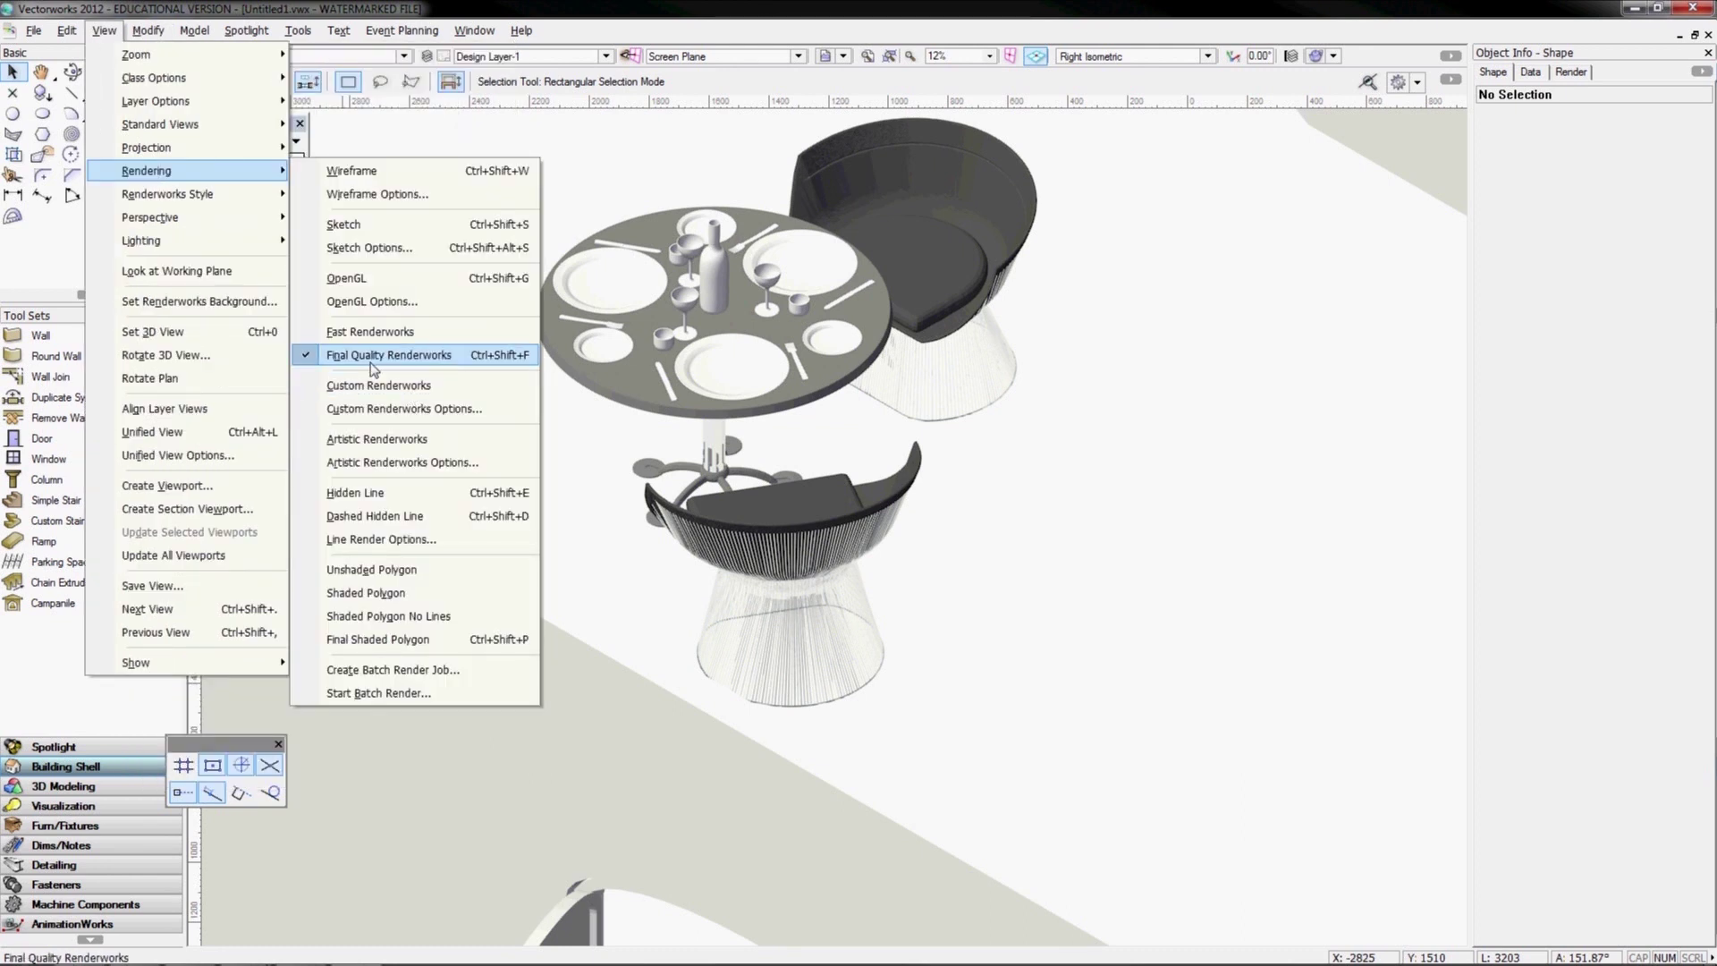
left_click(370, 410)
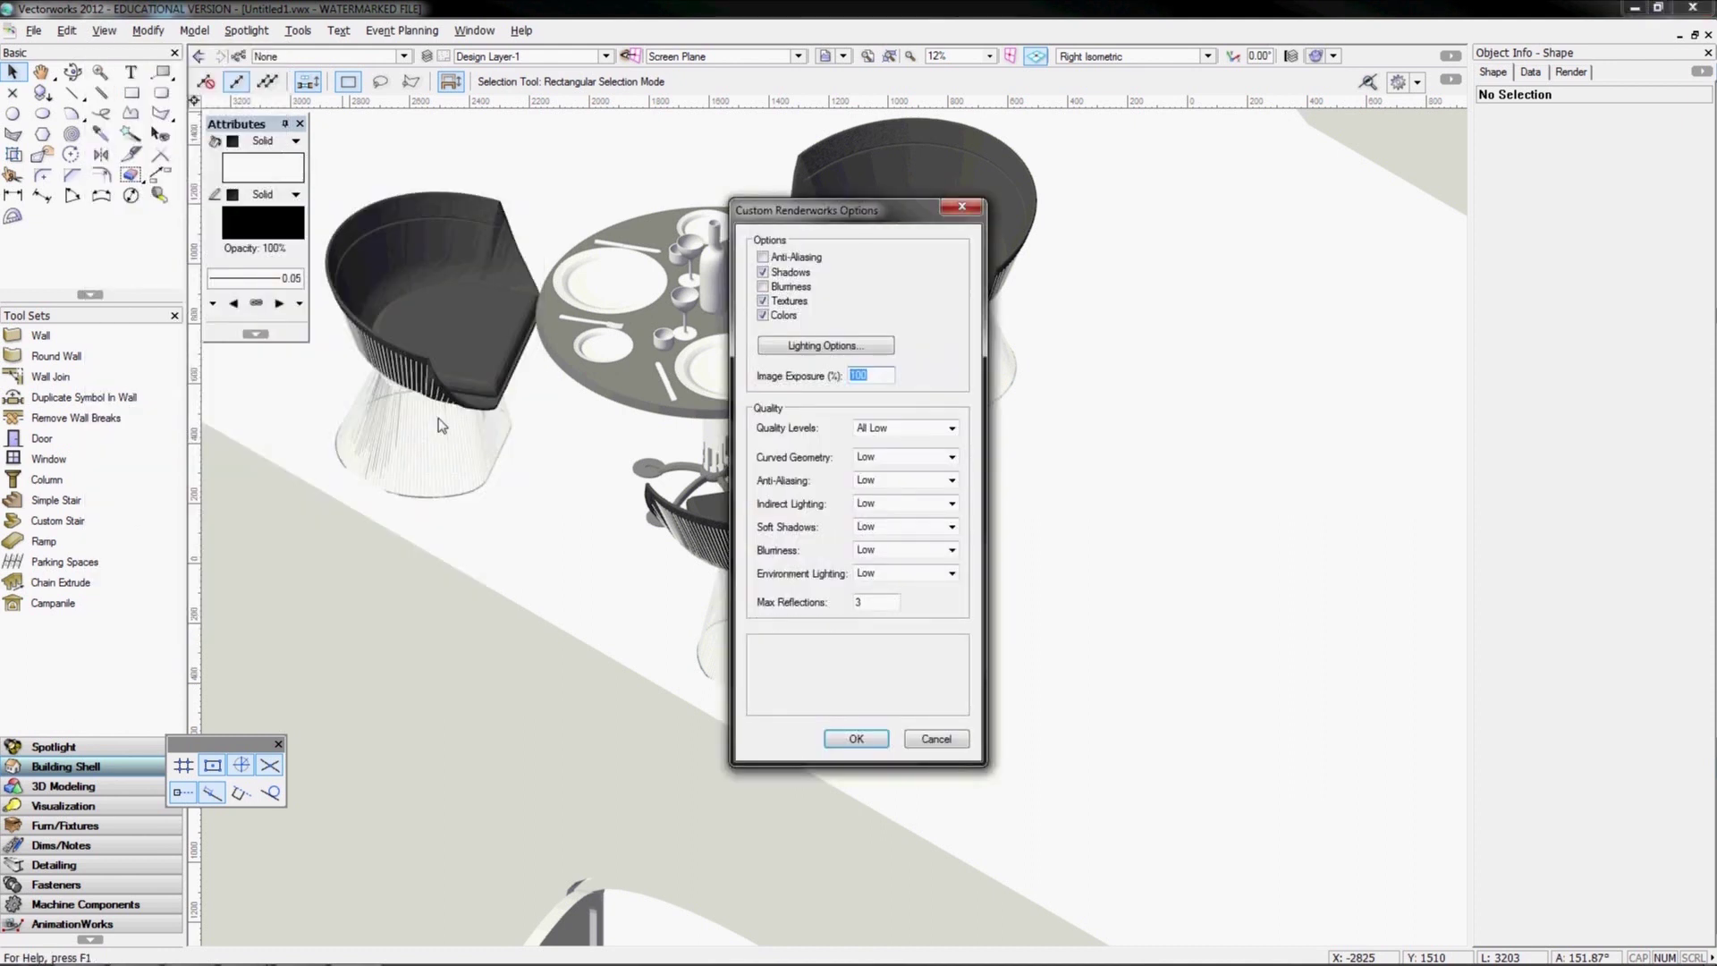
left_click(868, 458)
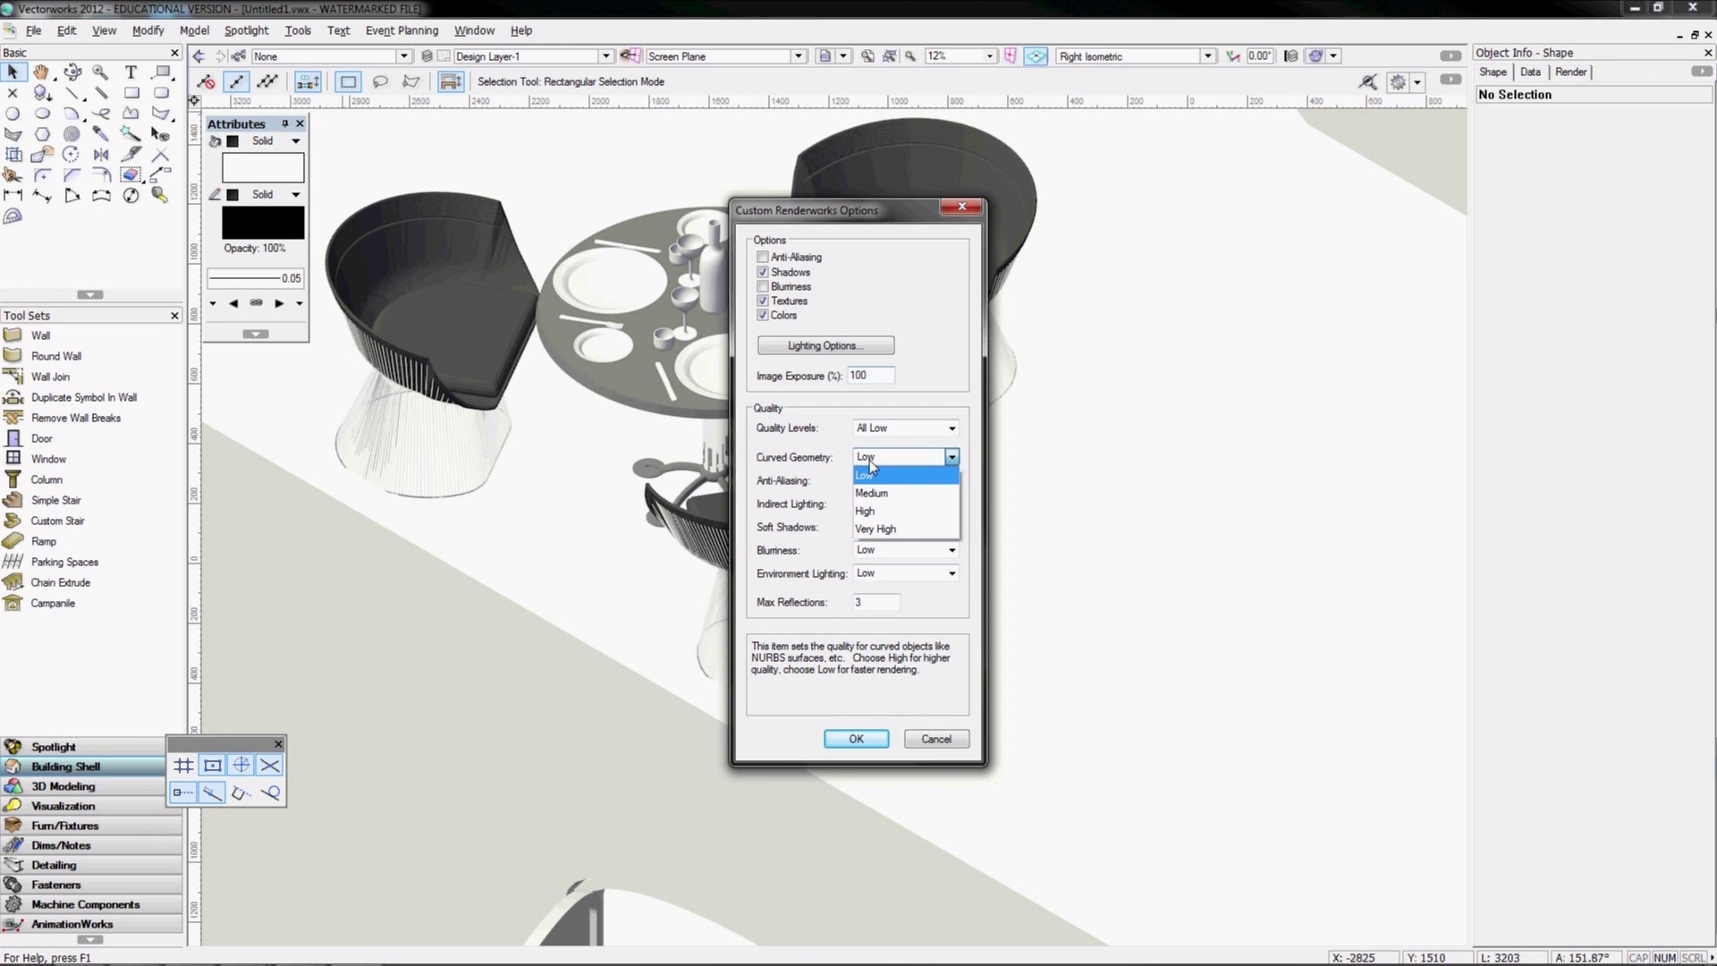
left_click(864, 473)
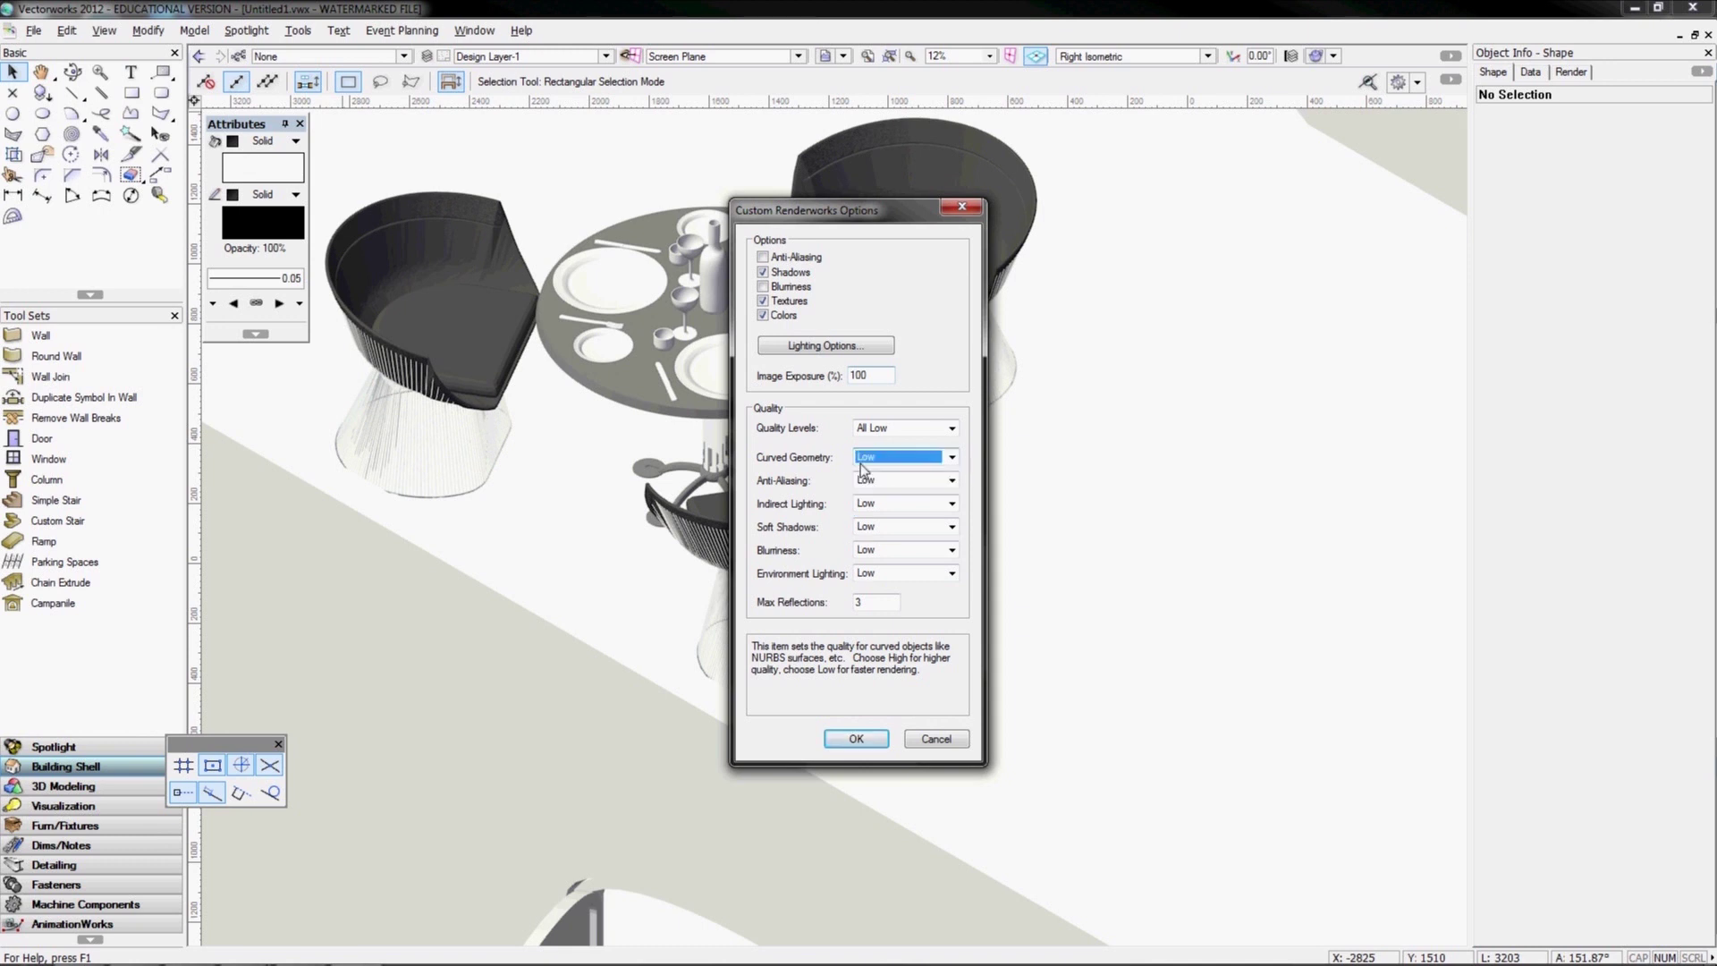
left_click(872, 458)
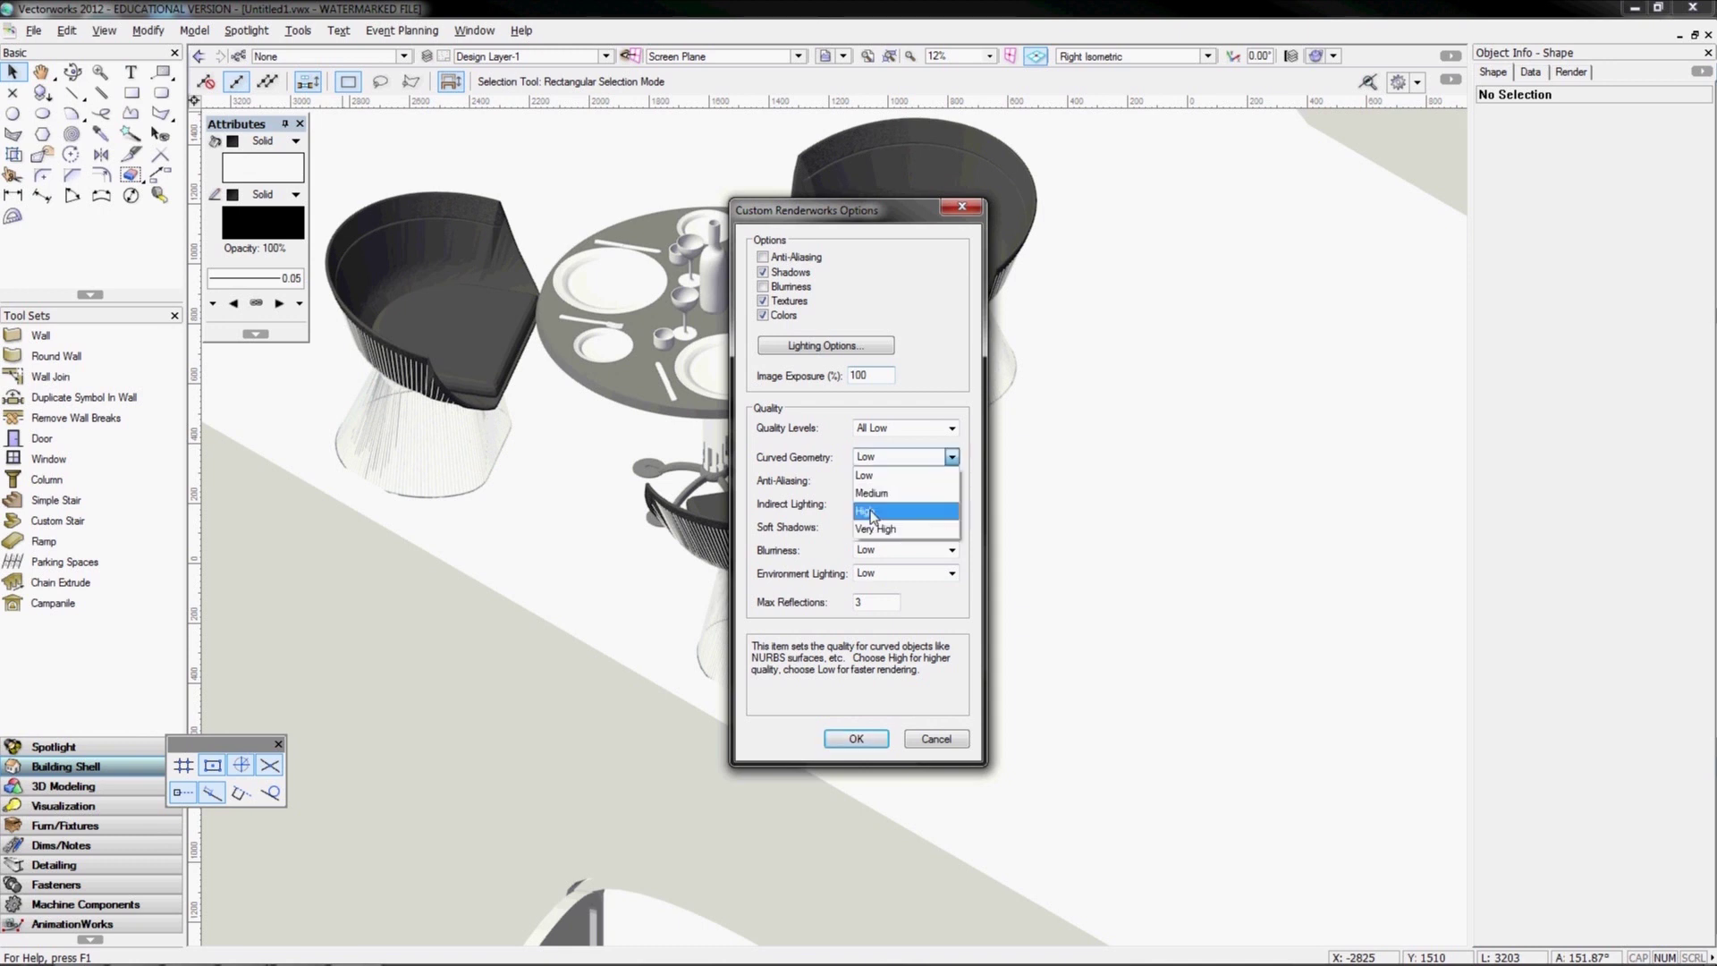
left_click(812, 575)
mouse_move(793, 561)
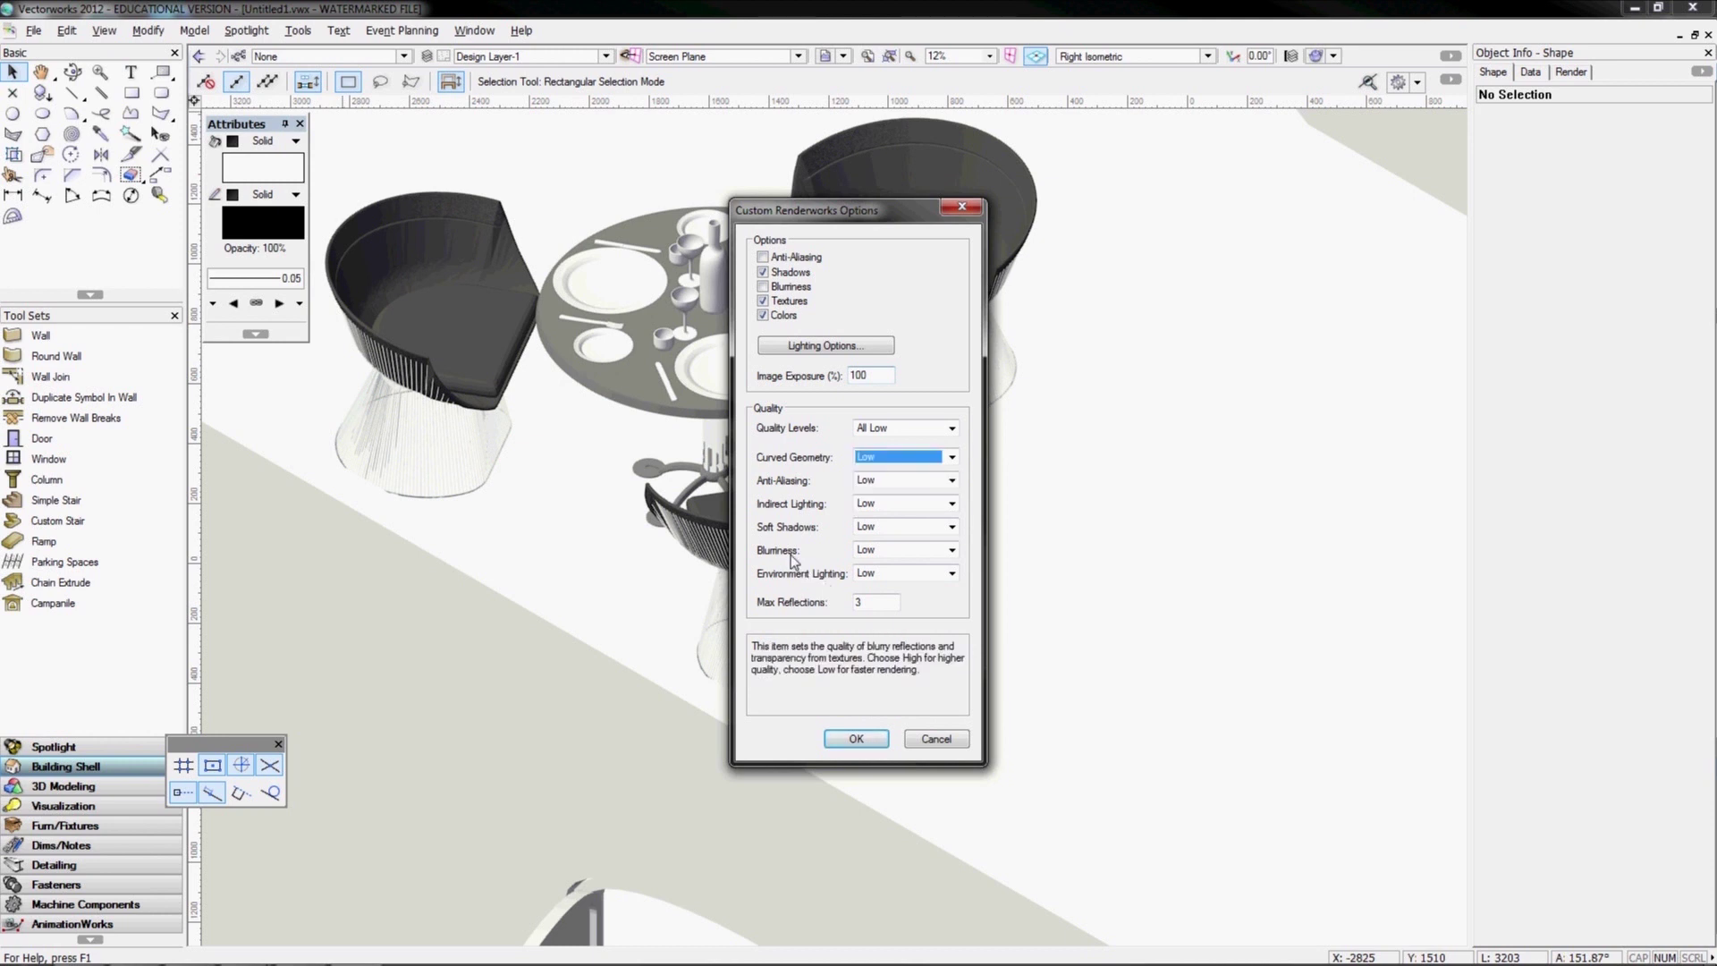
mouse_move(954, 250)
key("Return")
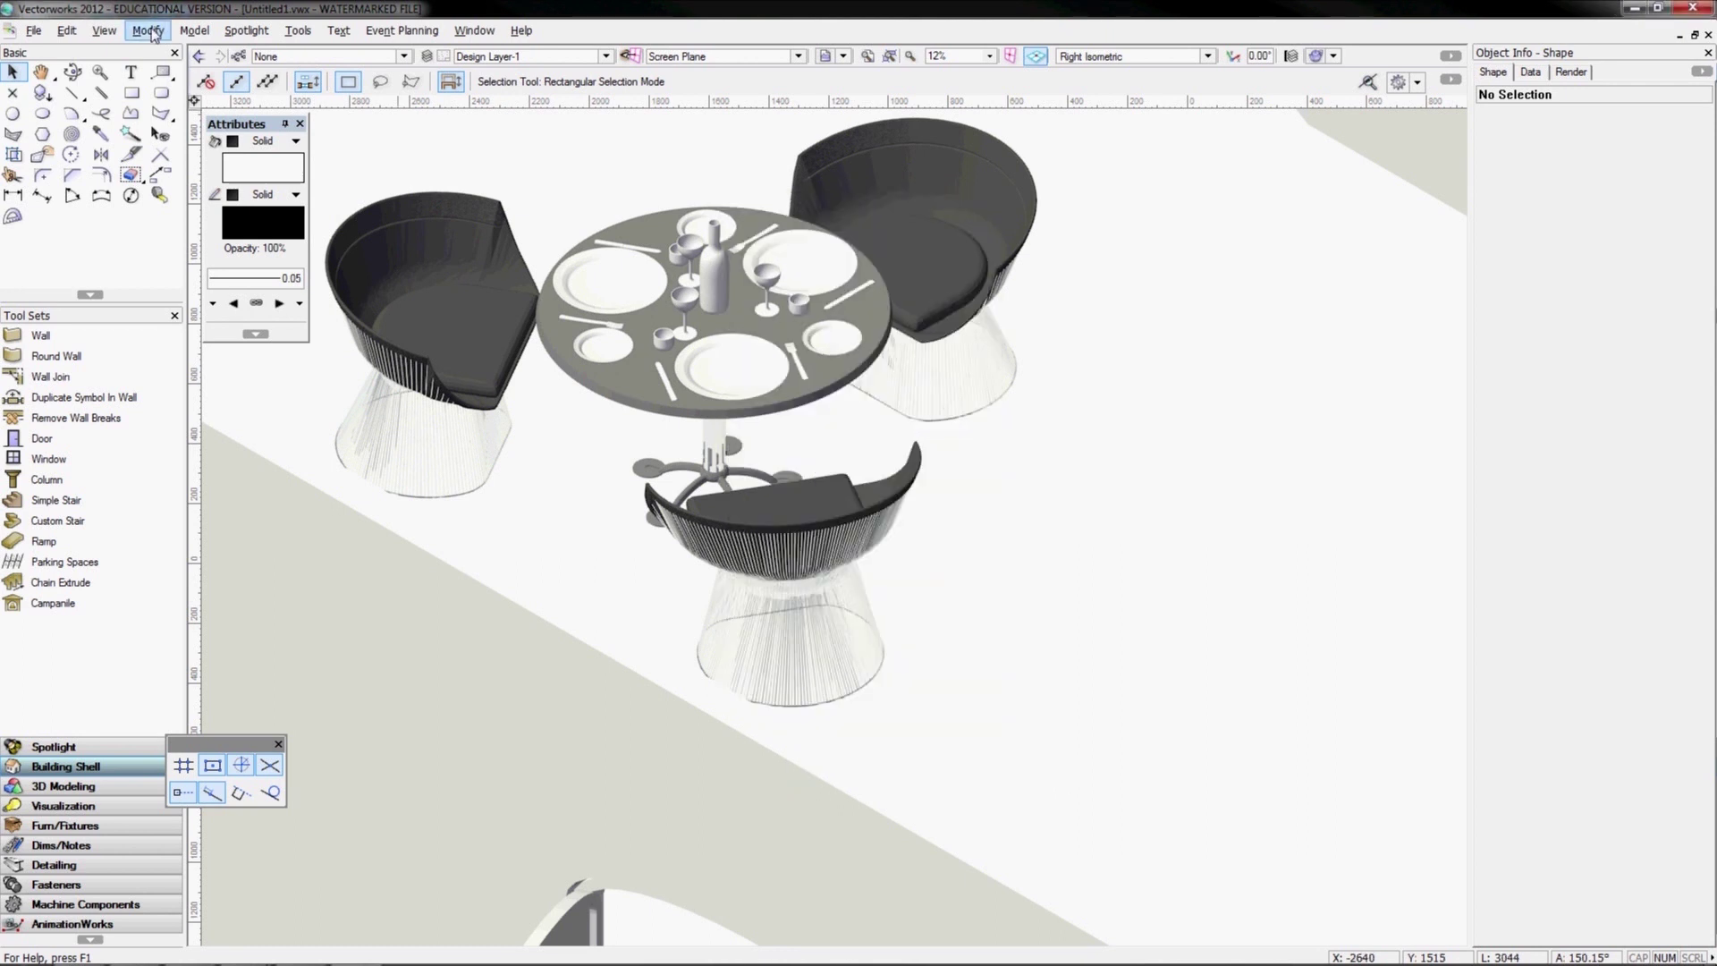
Render the table and chairs in Artistic Renderworks mode
left_click(103, 31)
mouse_move(141, 170)
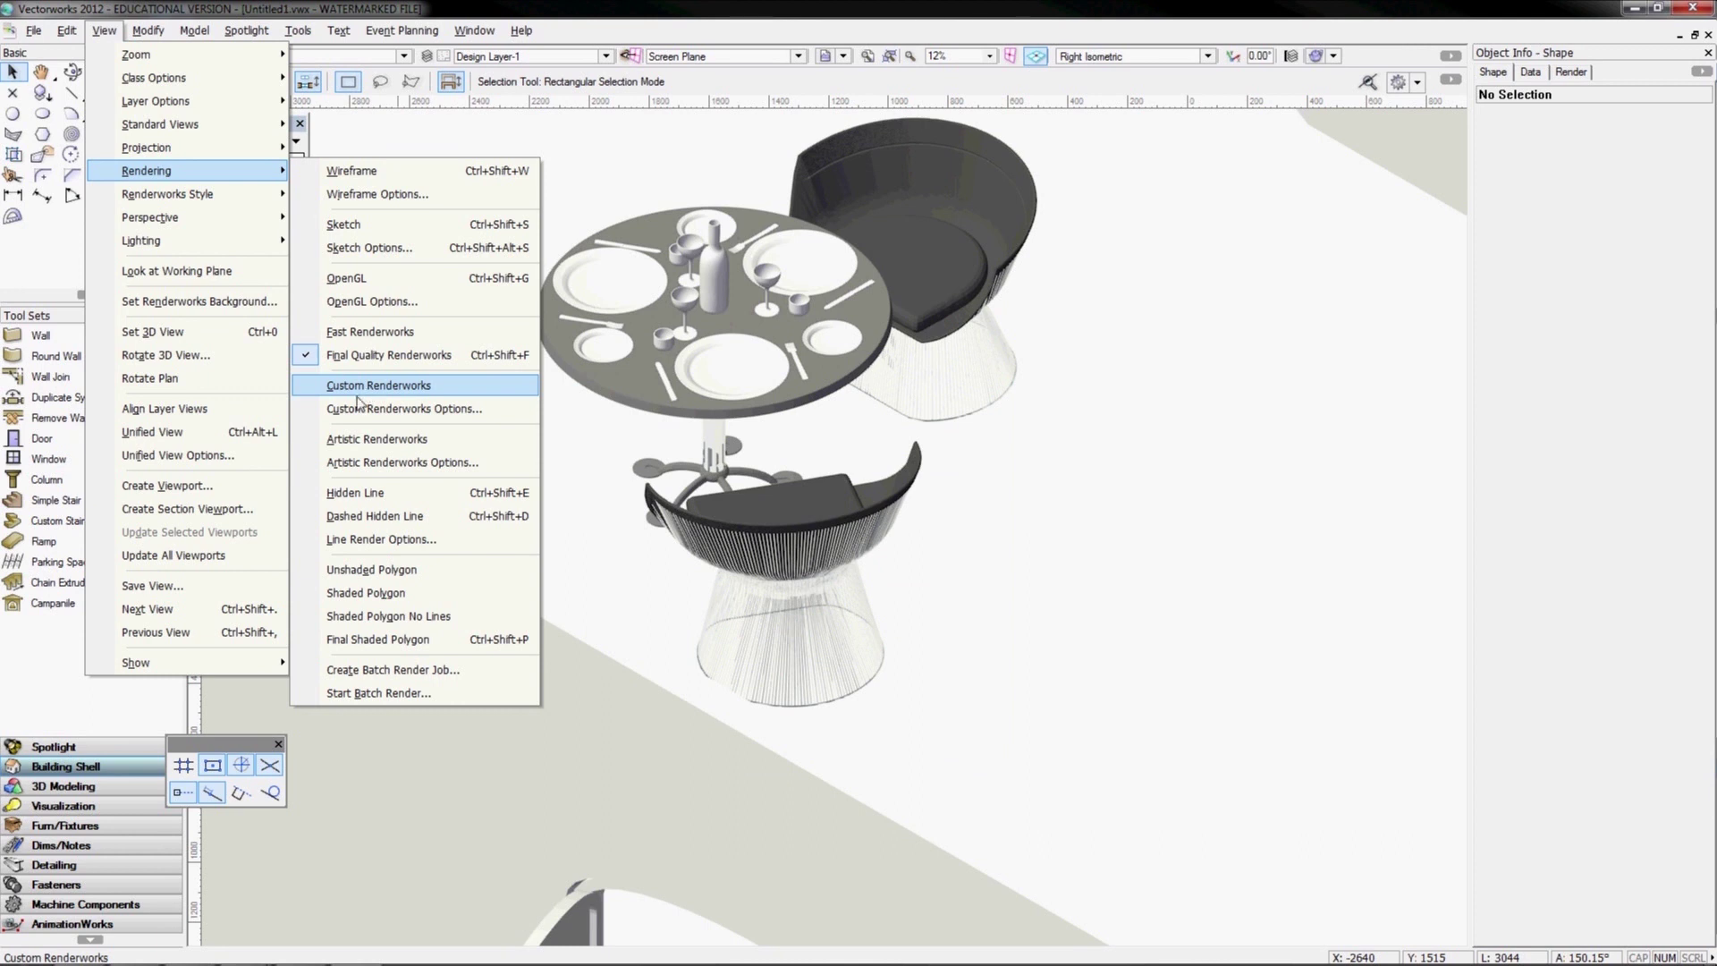
left_click(390, 444)
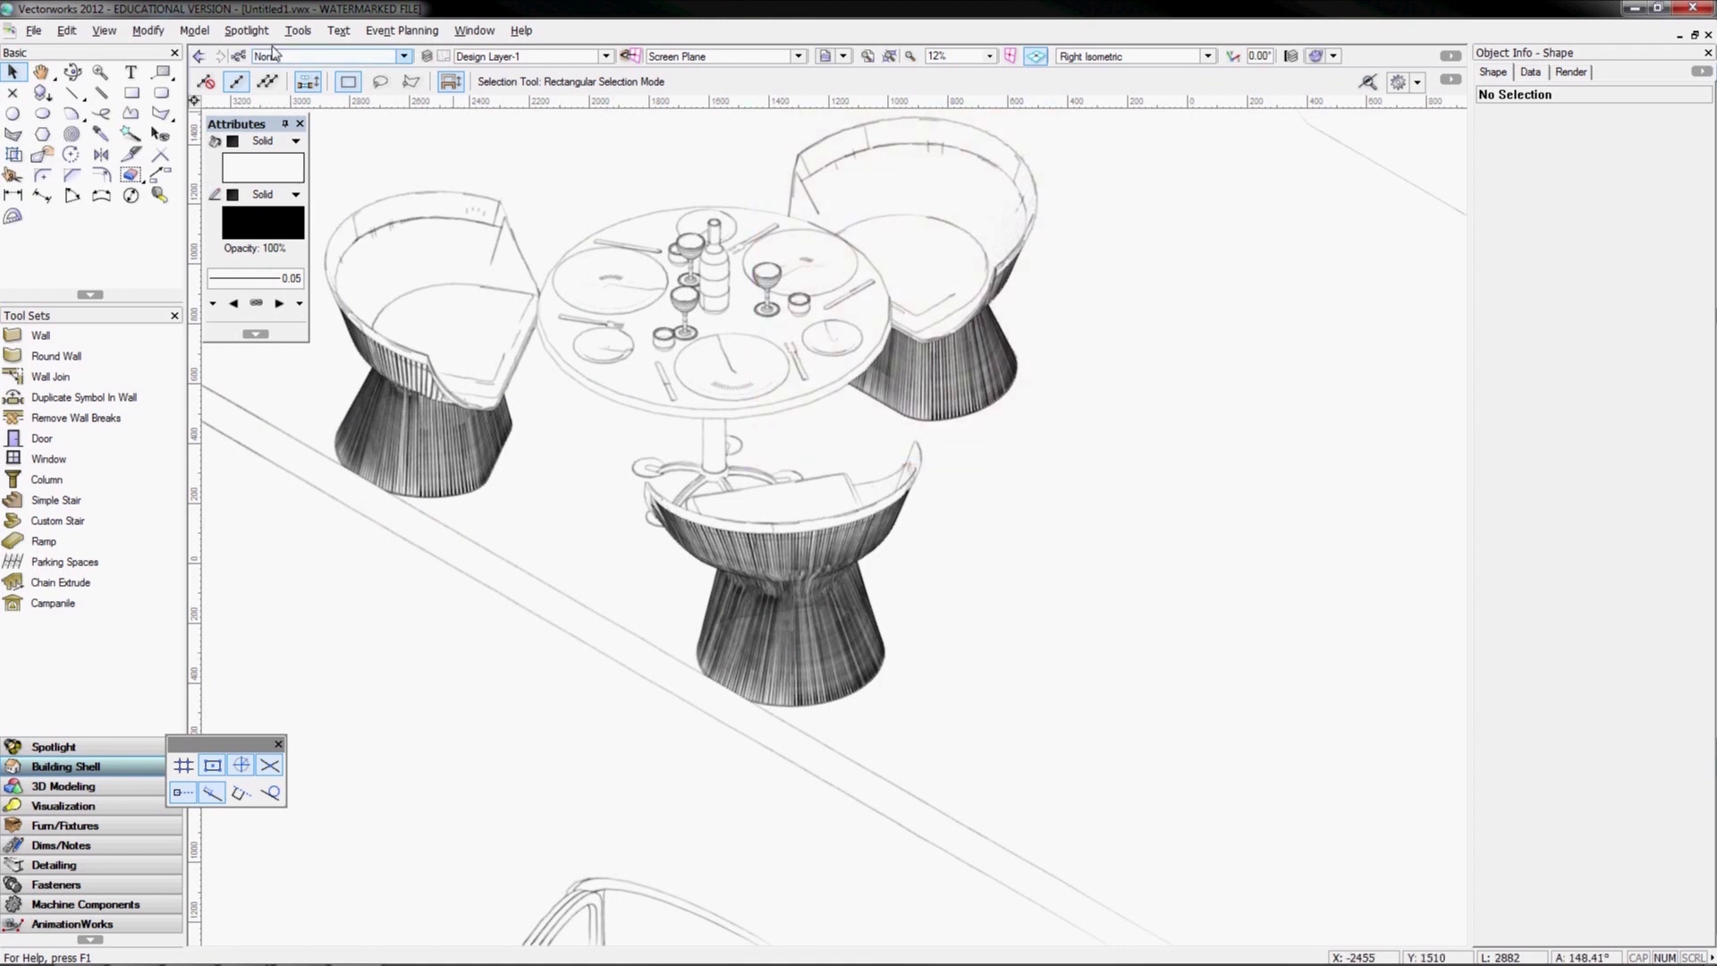
Preview the Art style in the Artistic Renderworks options, and apply the Hatch style to the rendering of the table and chairs
left_click(105, 30)
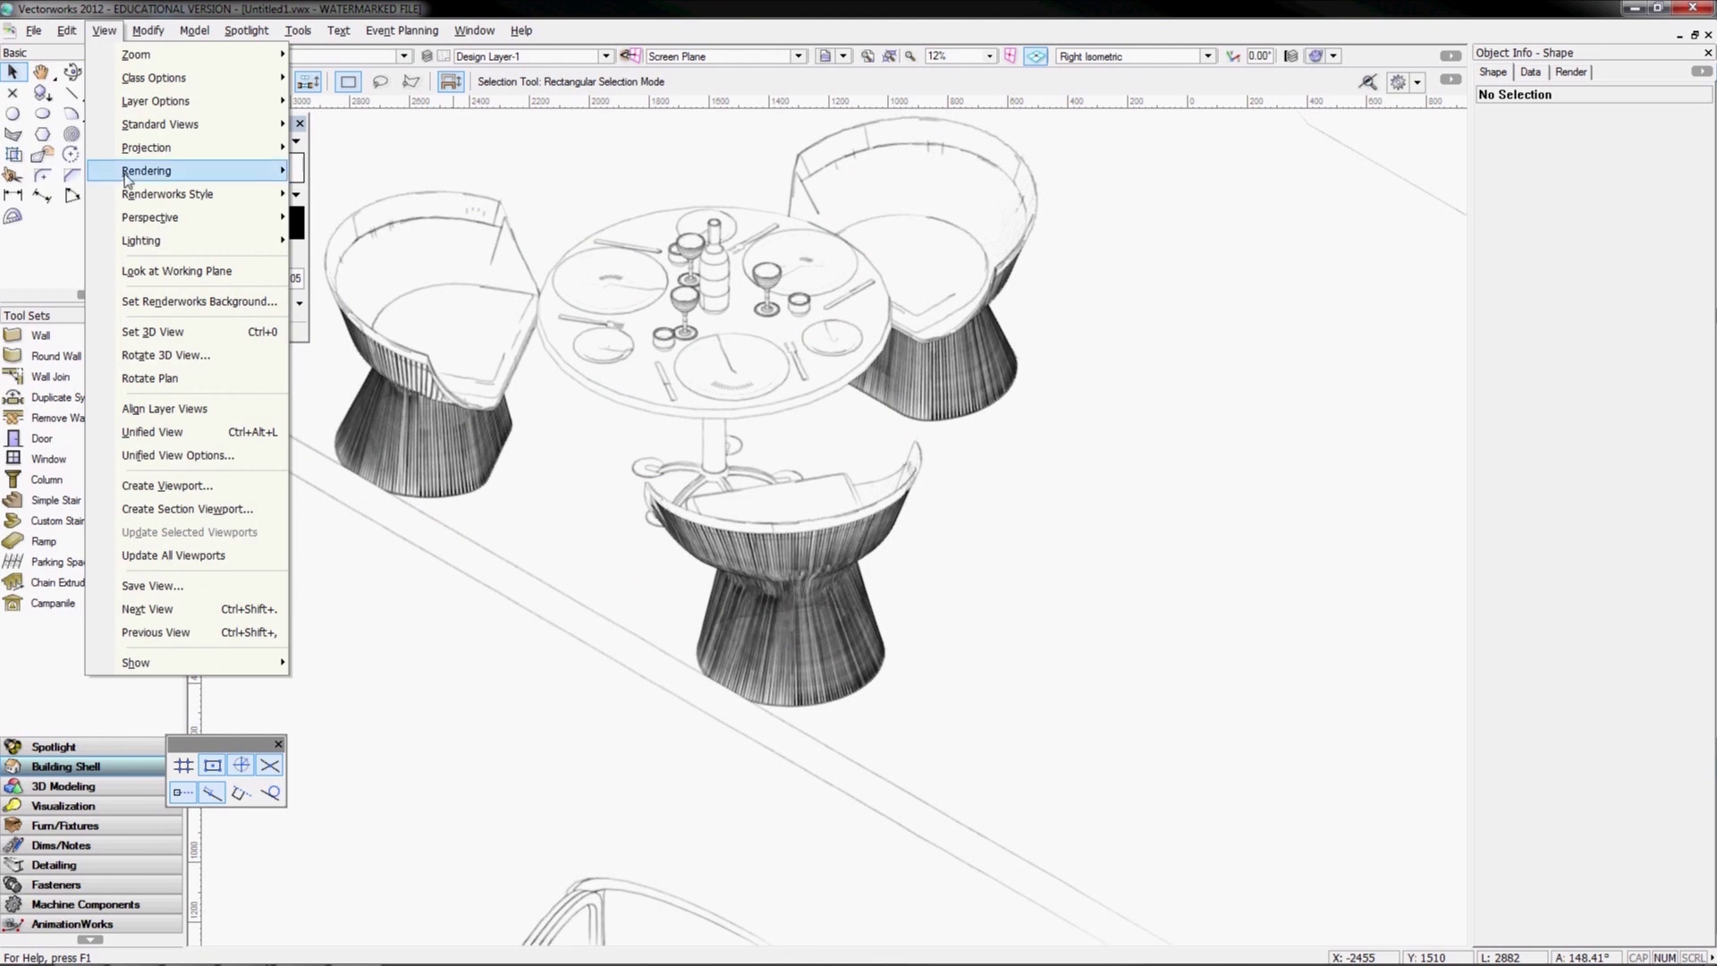
mouse_move(126, 171)
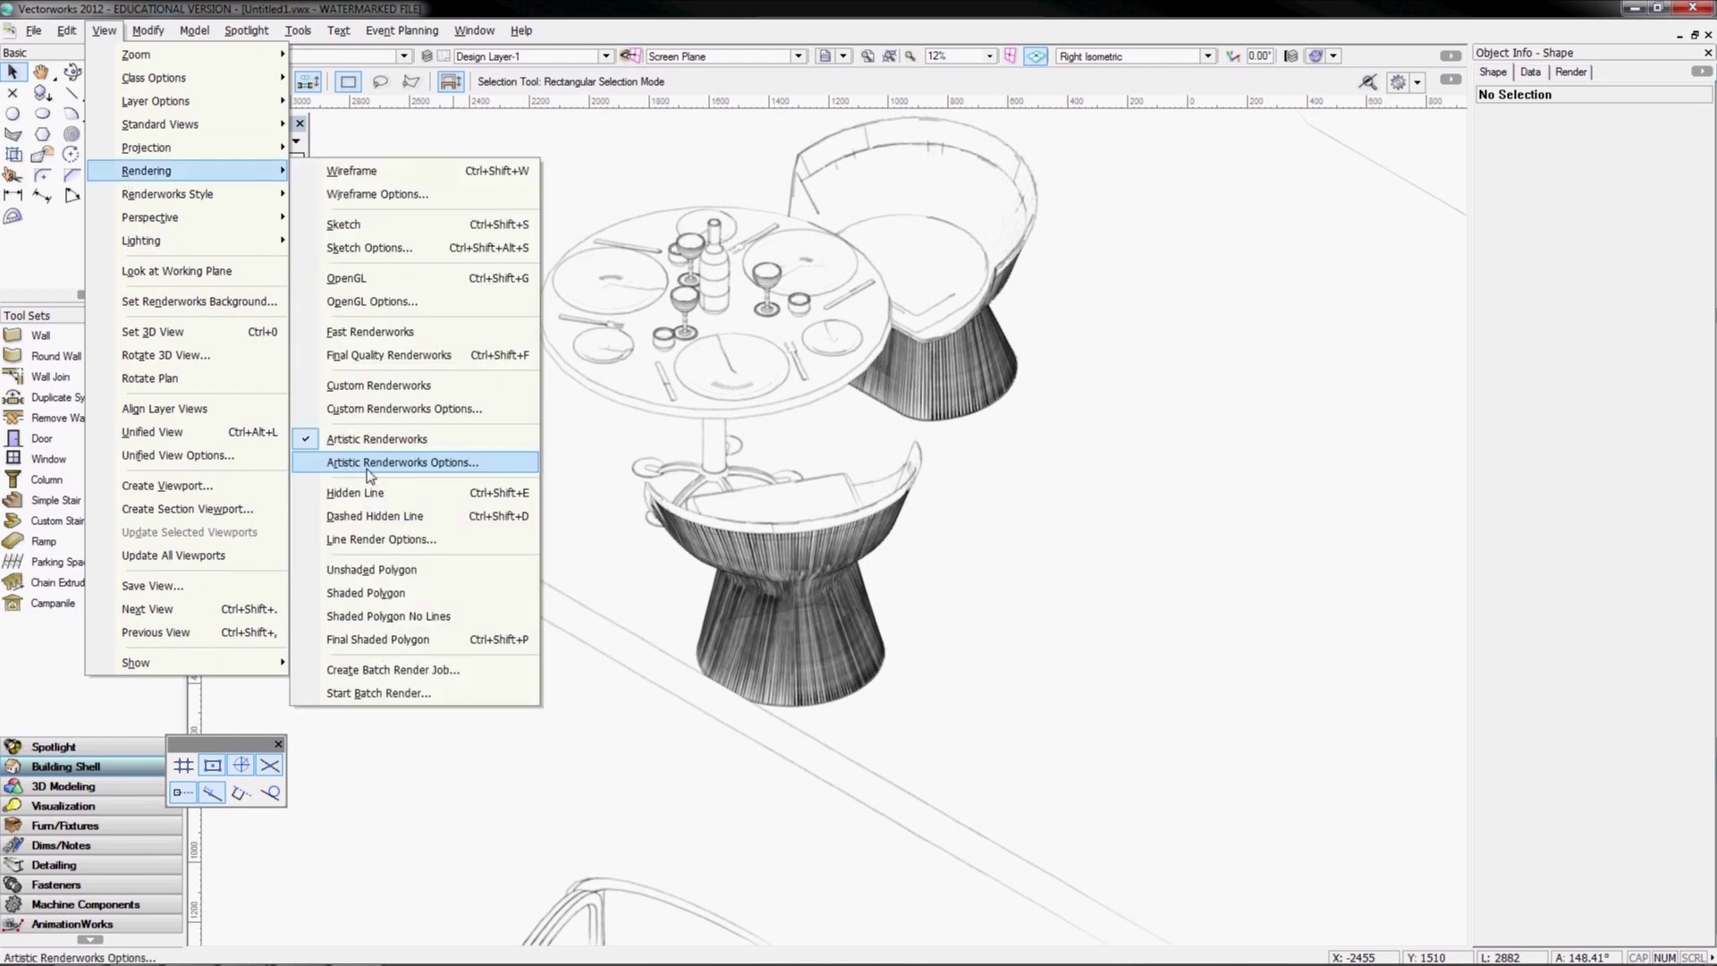
left_click(403, 462)
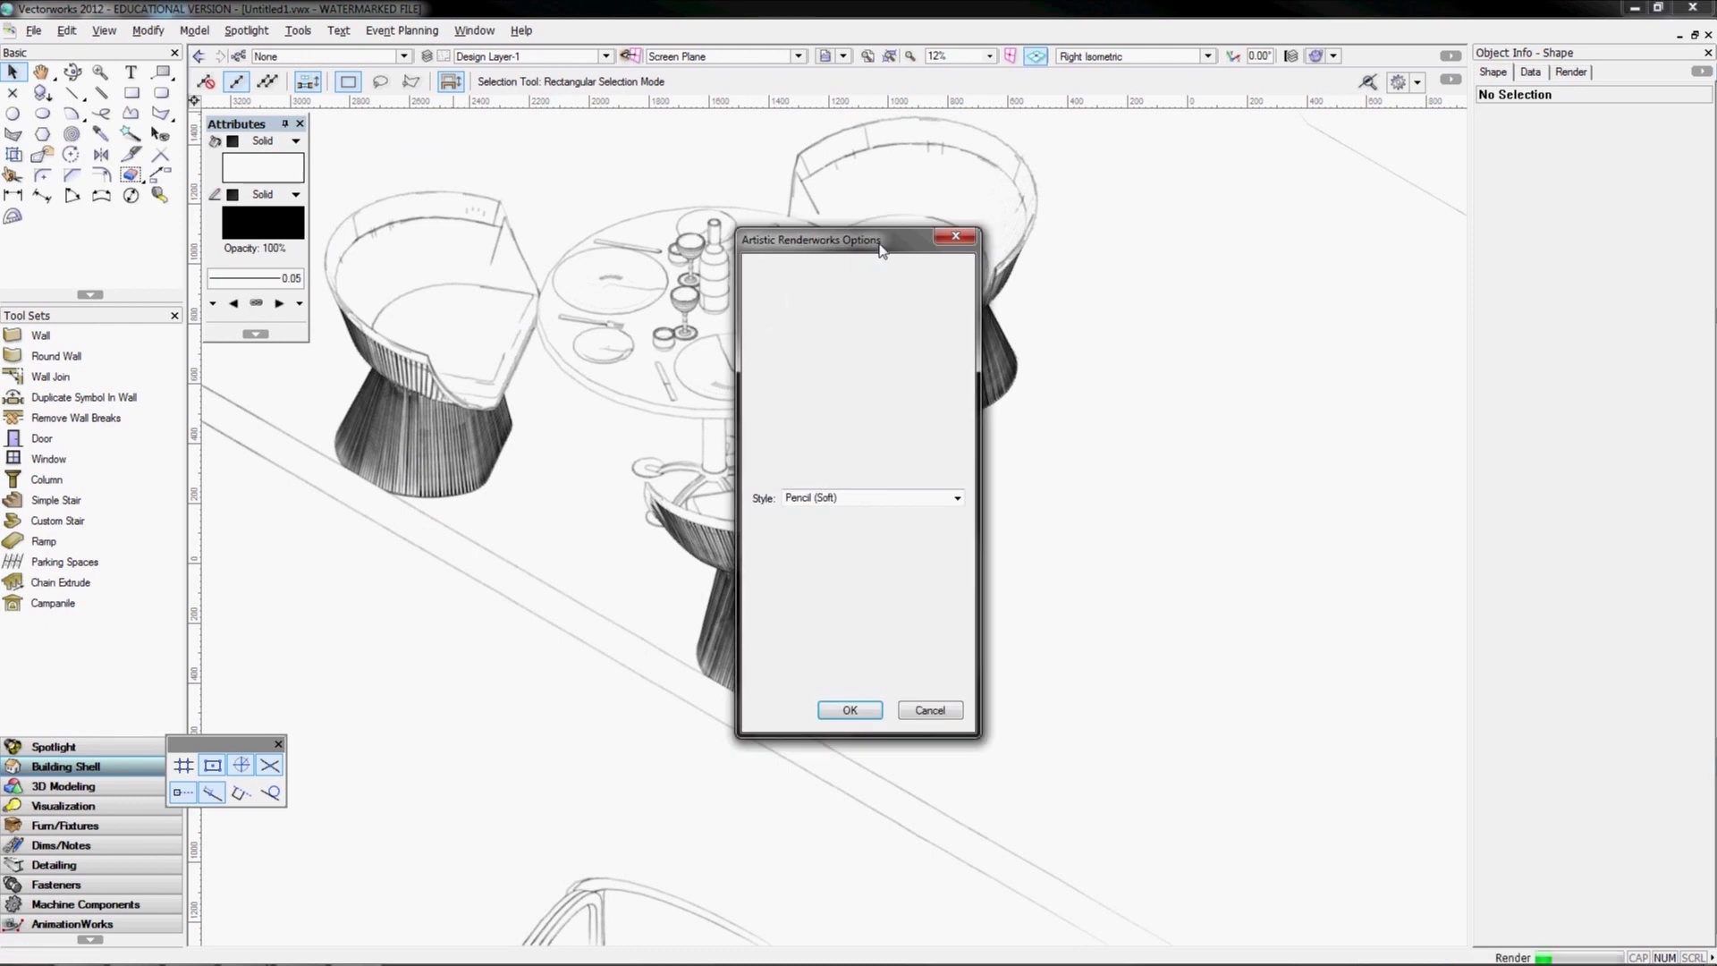
left_click(914, 494)
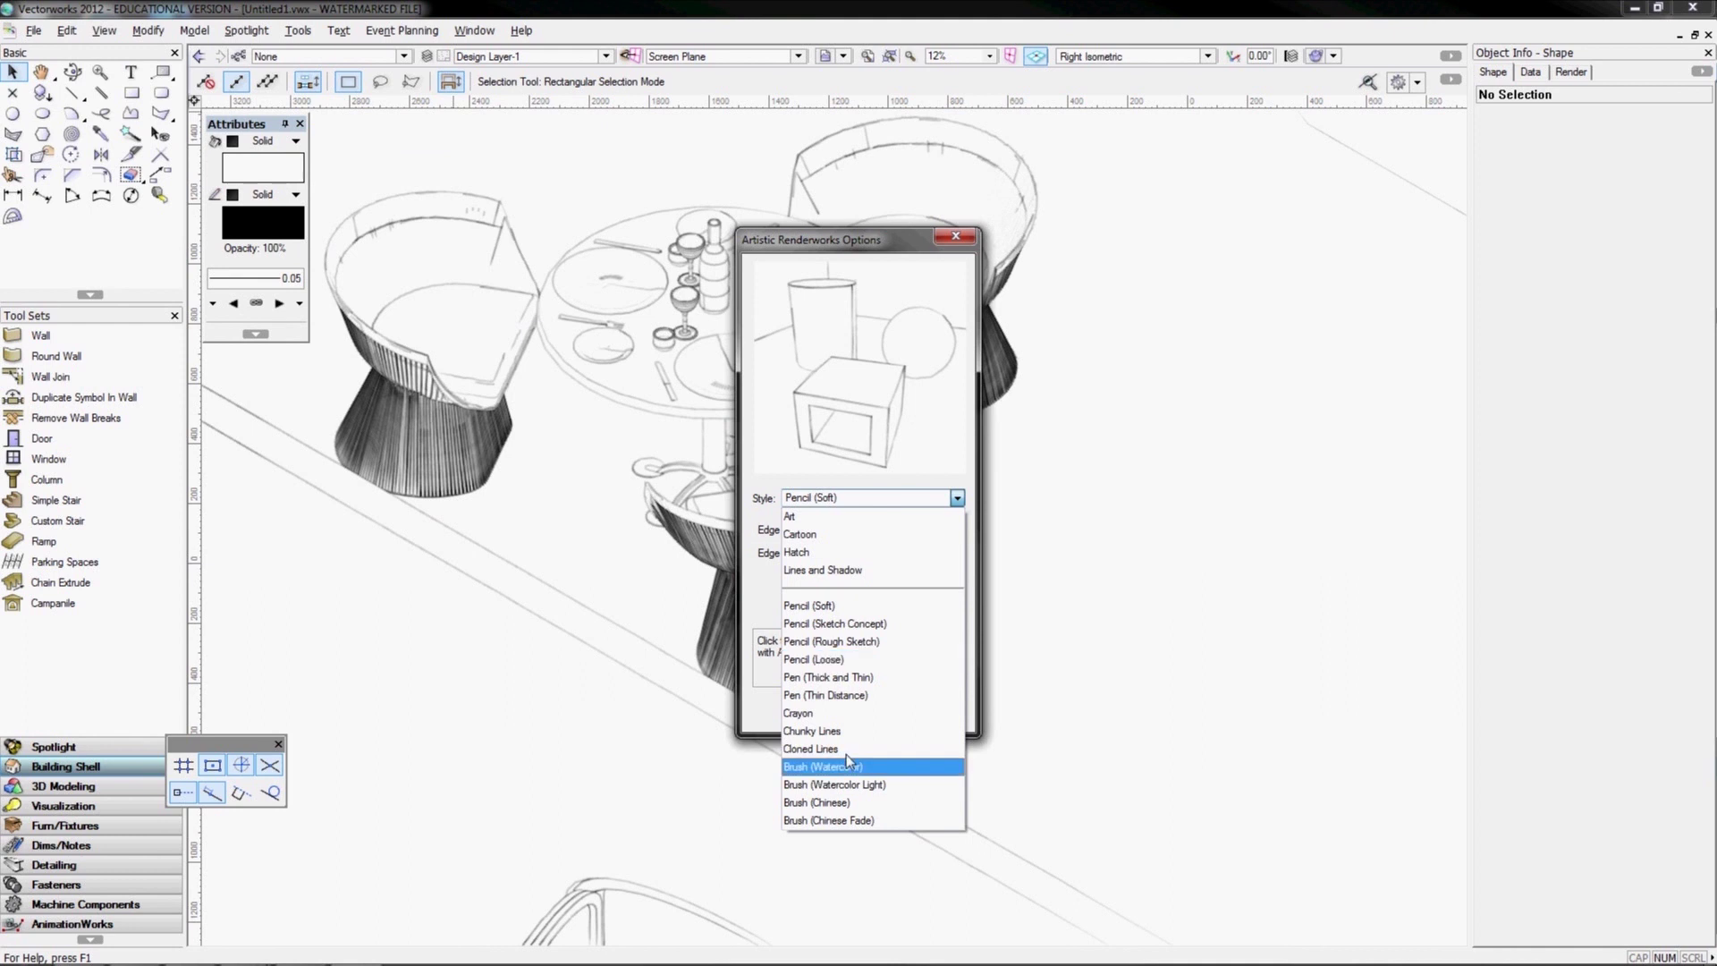
left_click(799, 519)
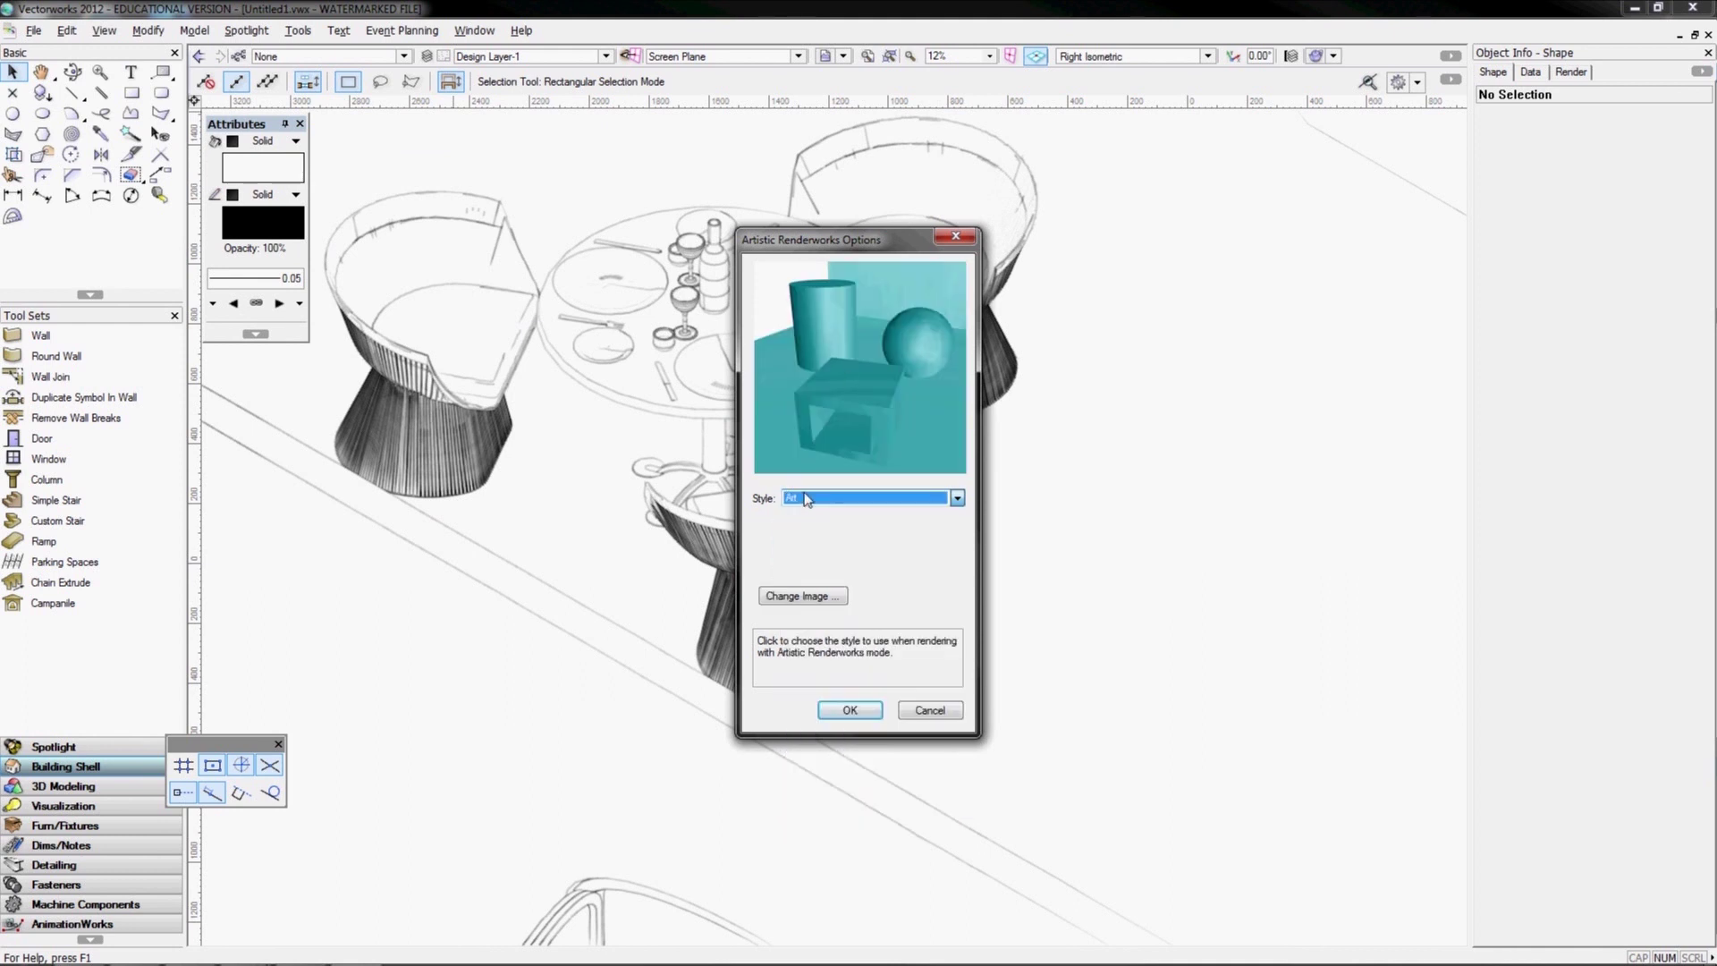
left_click(852, 494)
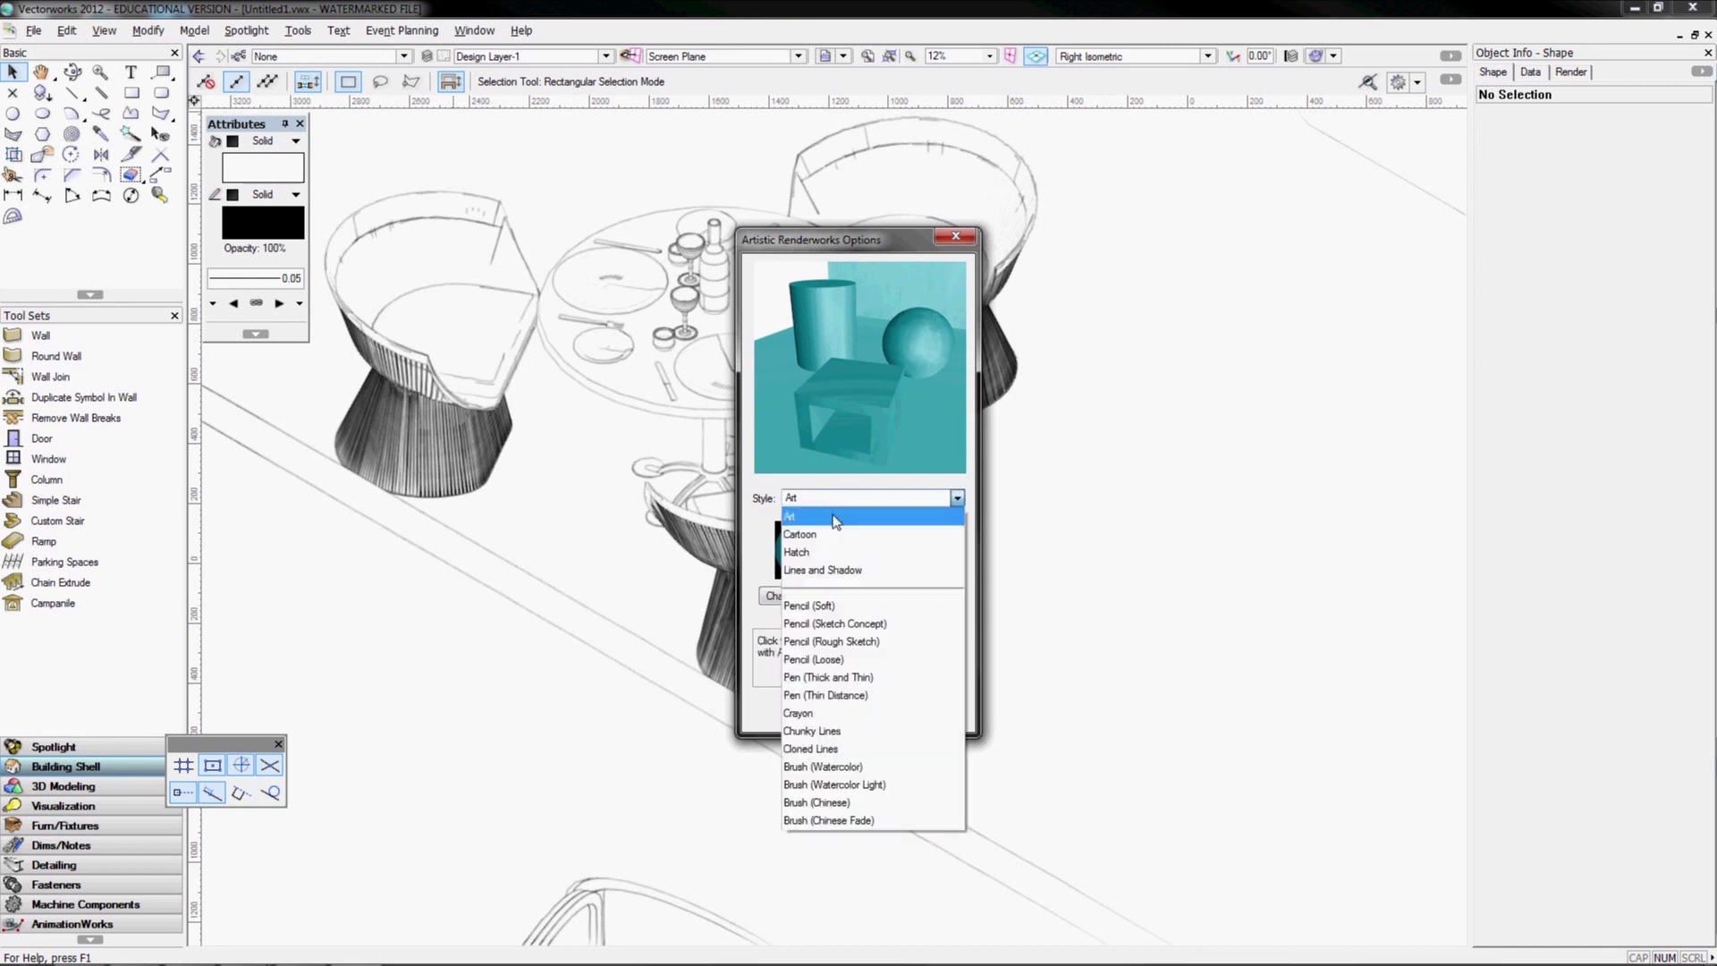
left_click(814, 555)
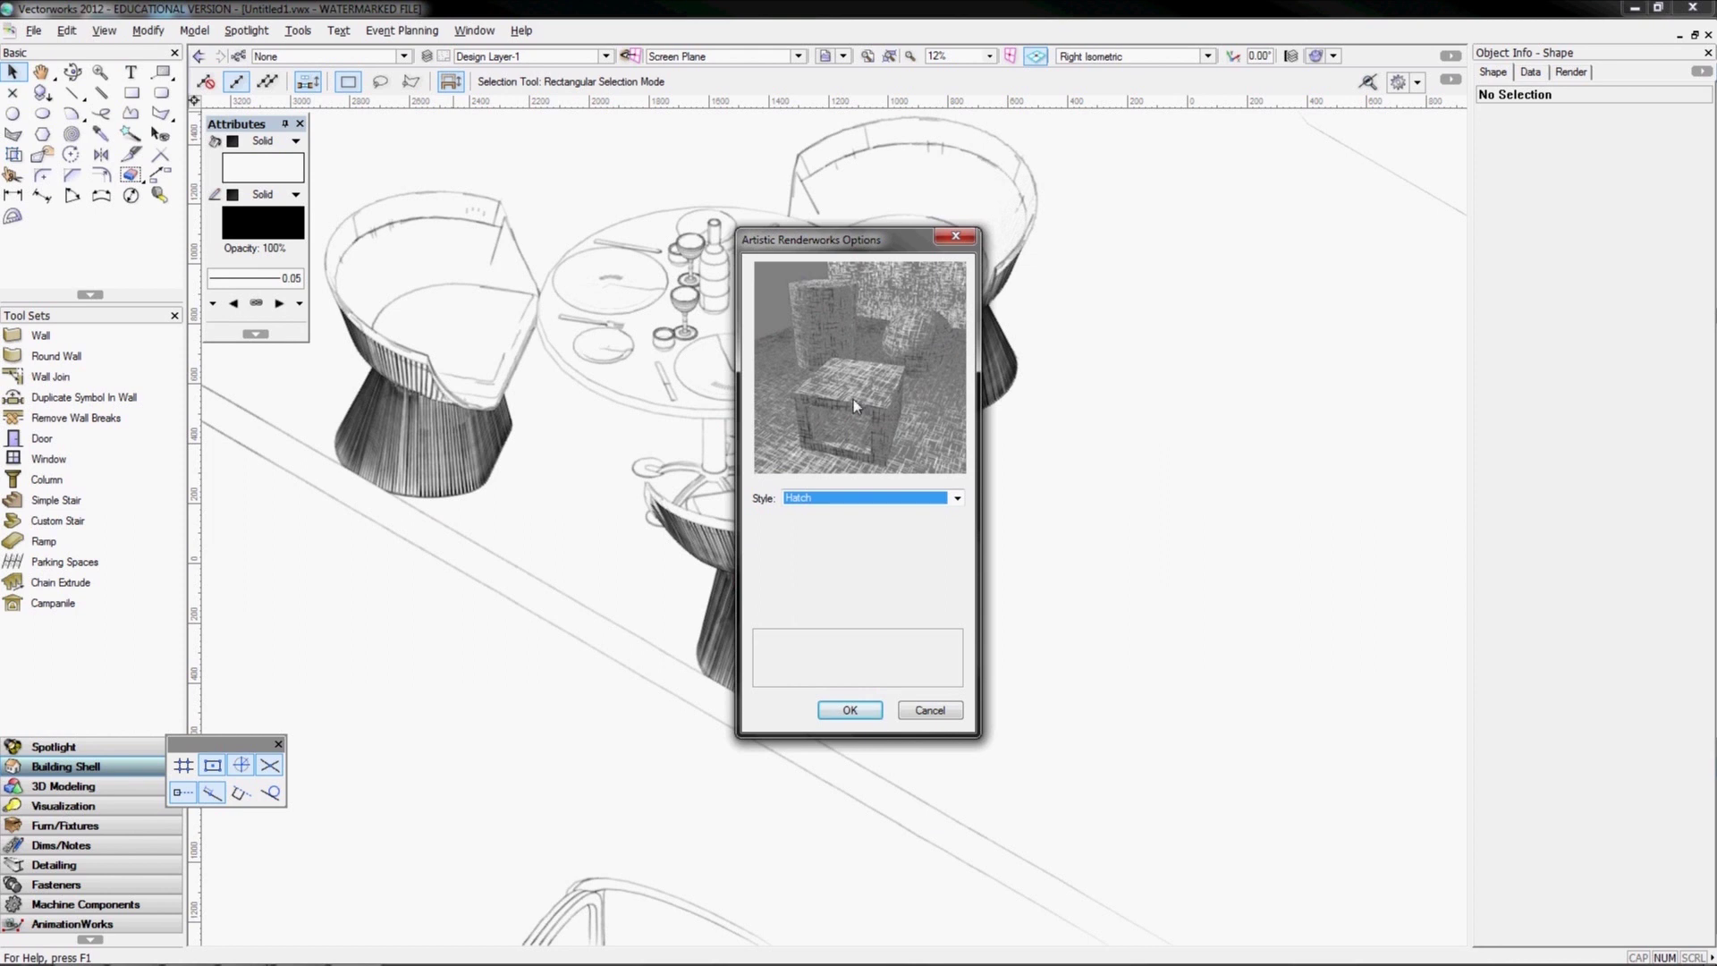
left_click(857, 494)
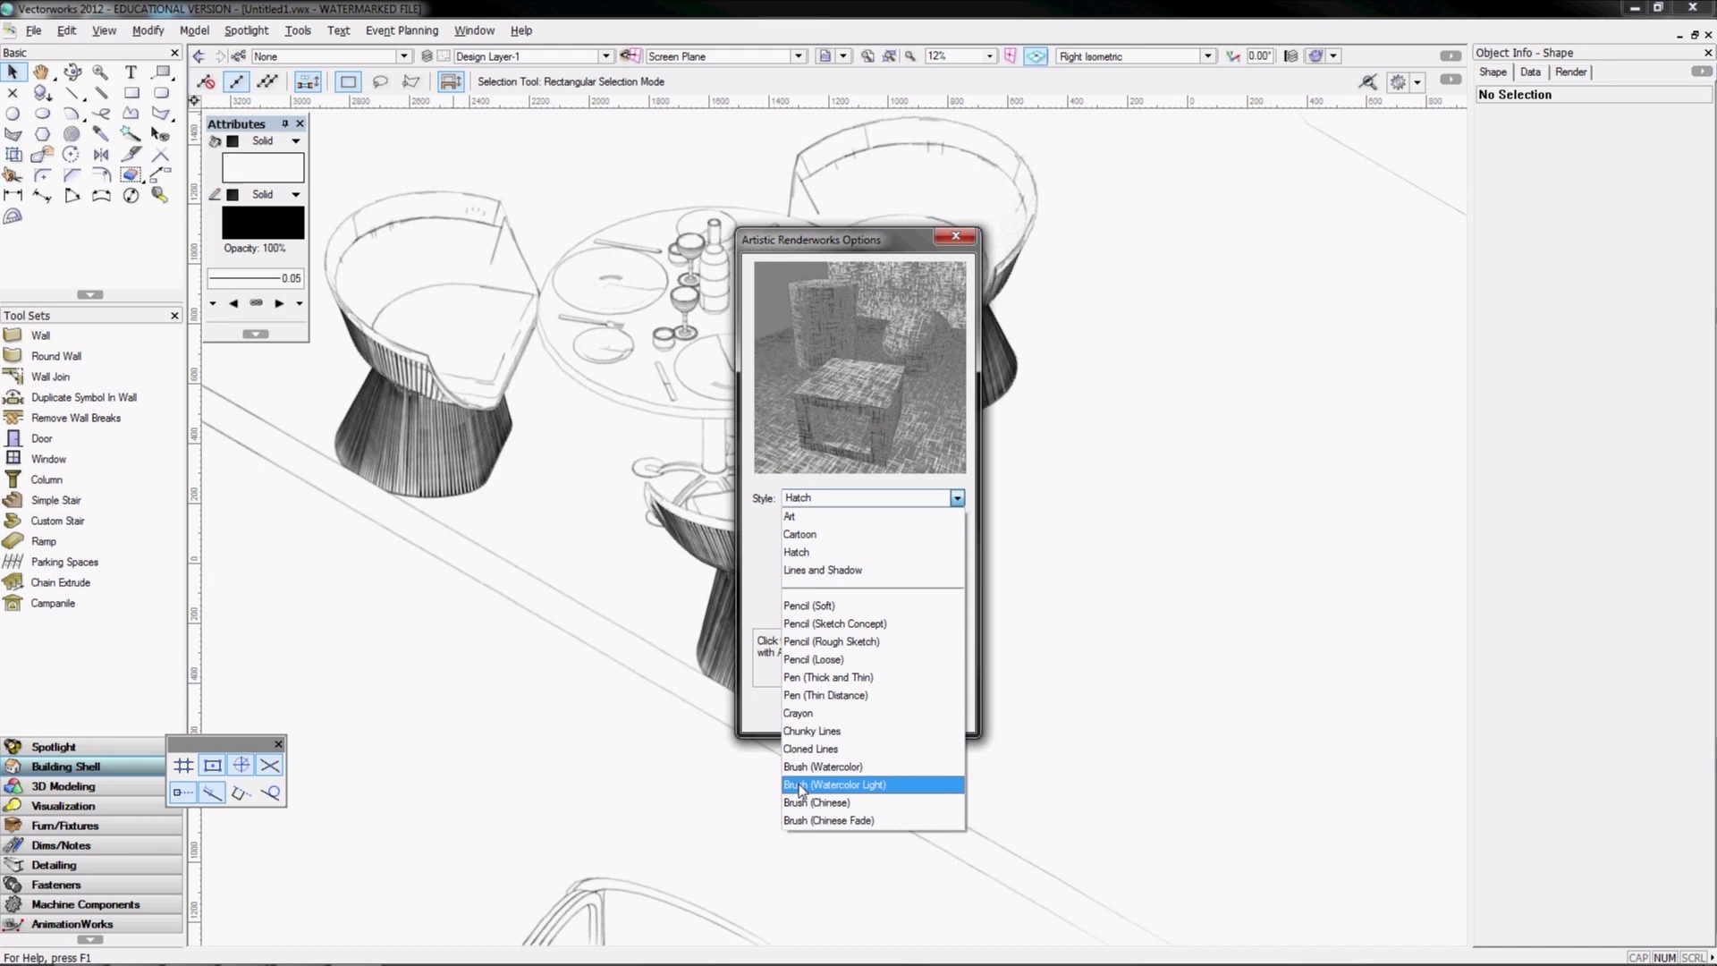
left_click(794, 552)
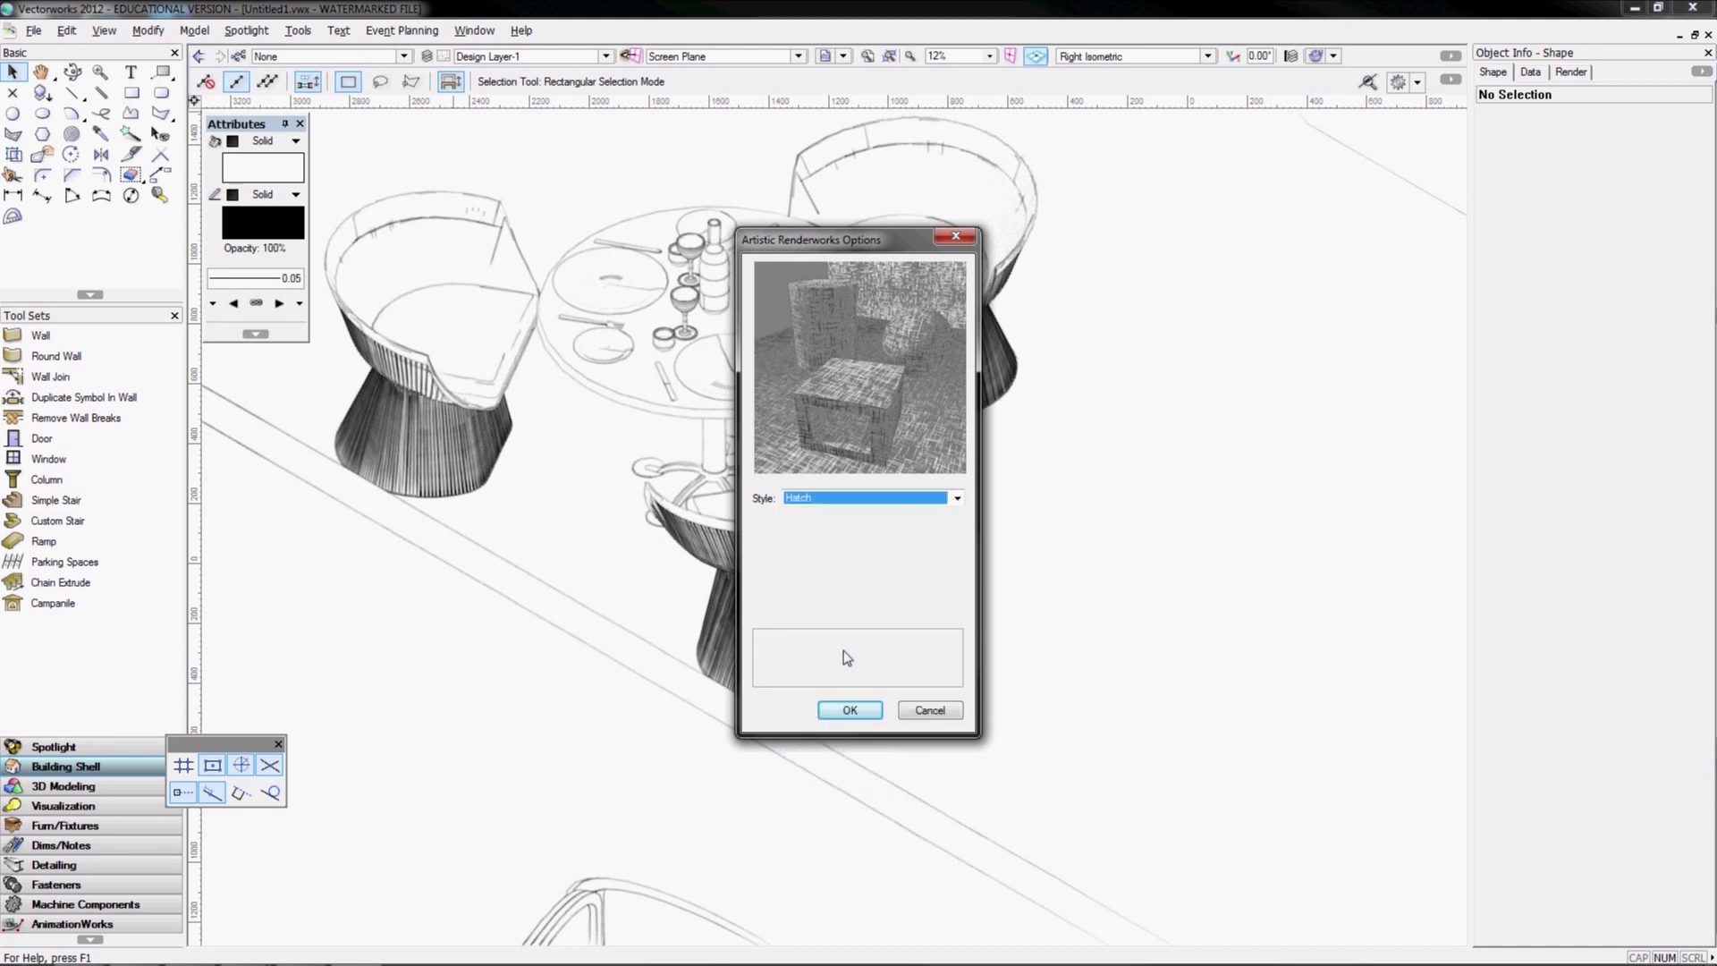
left_click(837, 705)
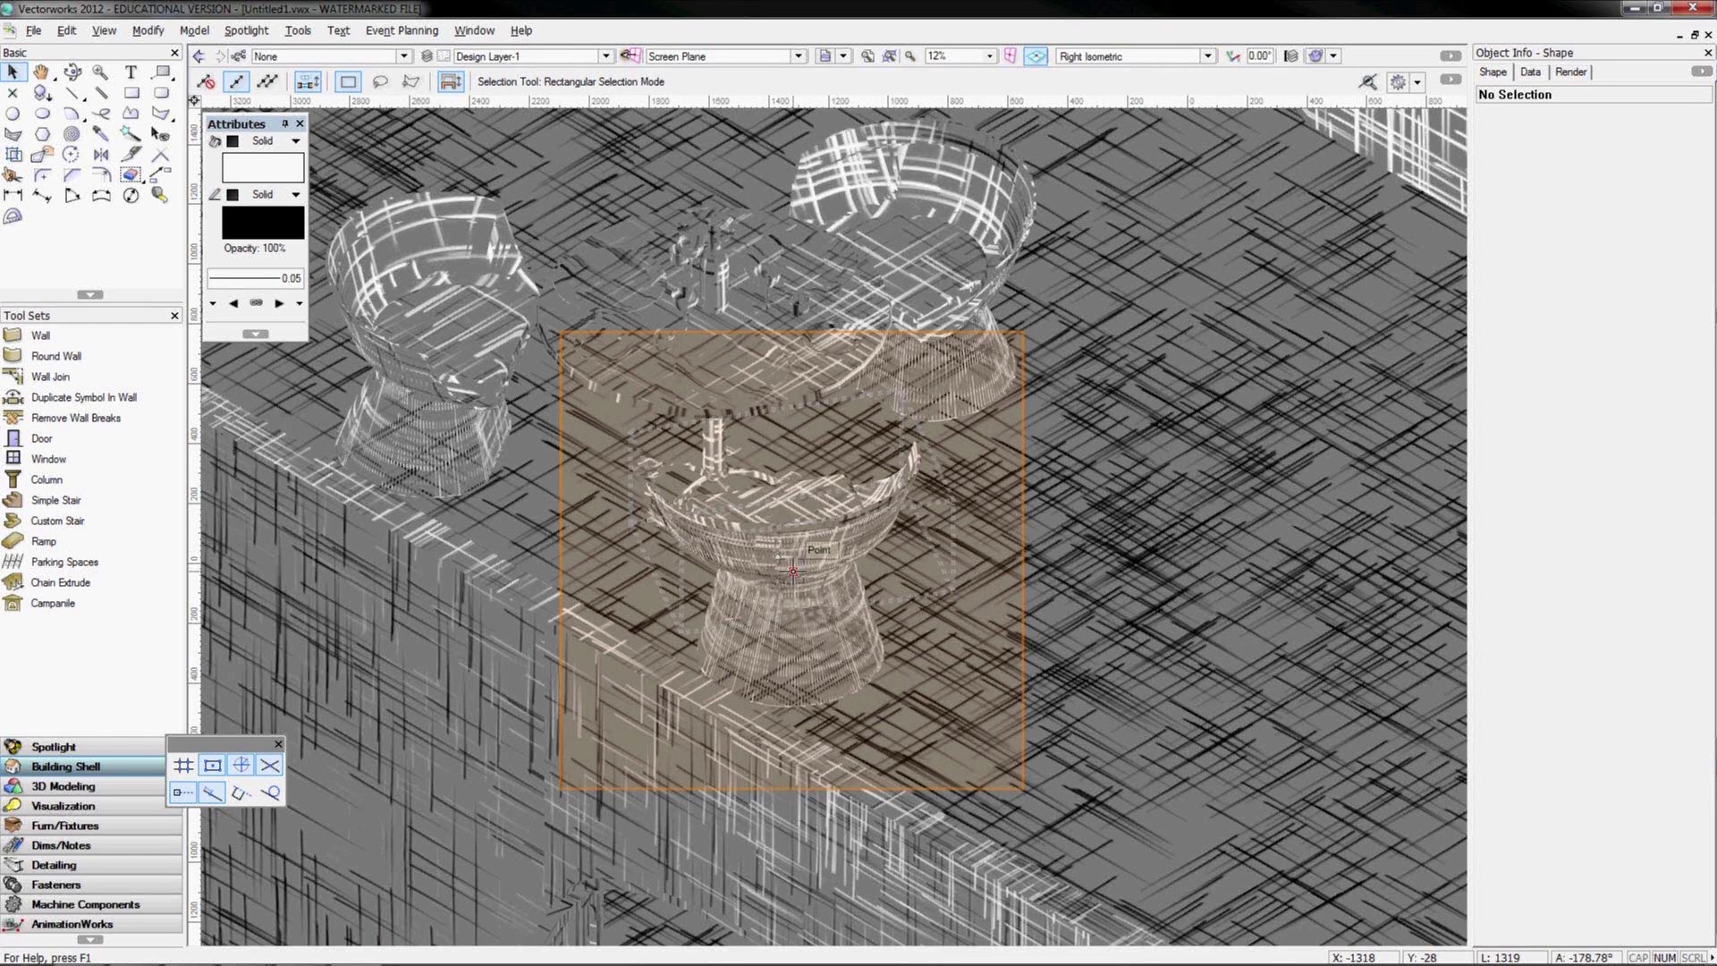
Switch to the Top/Plan view and check the class of the lounge chair above the table against the document's class list
key("F5")
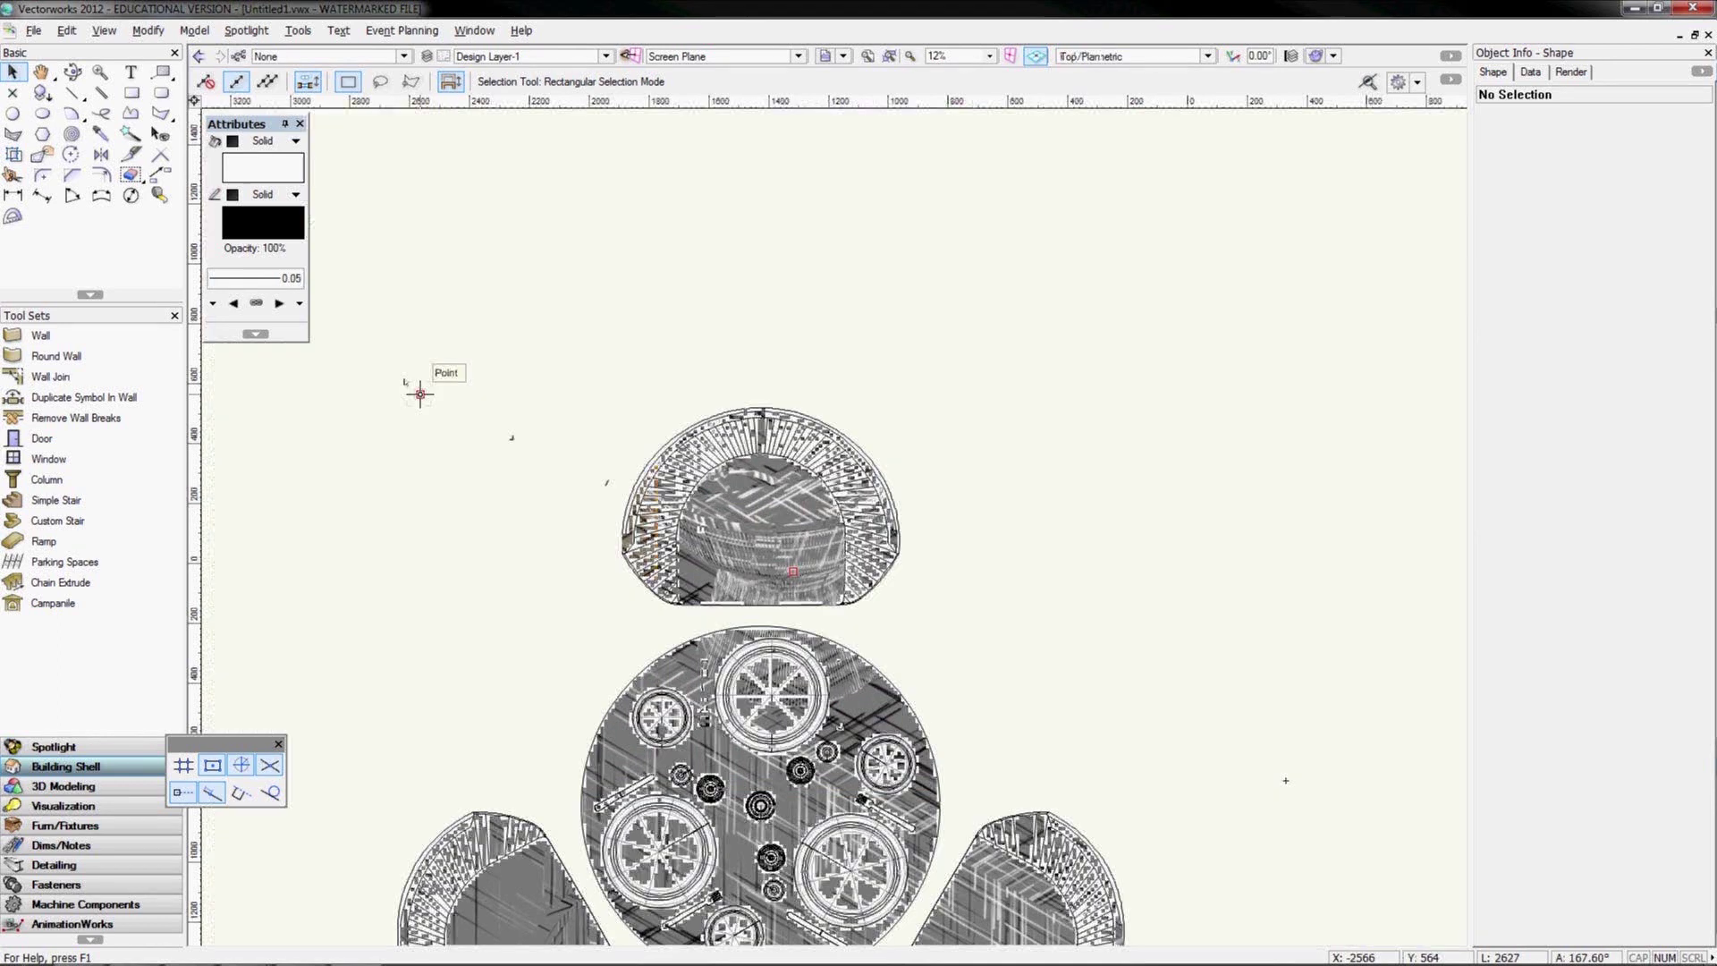
scroll(419, 365, "down", 3)
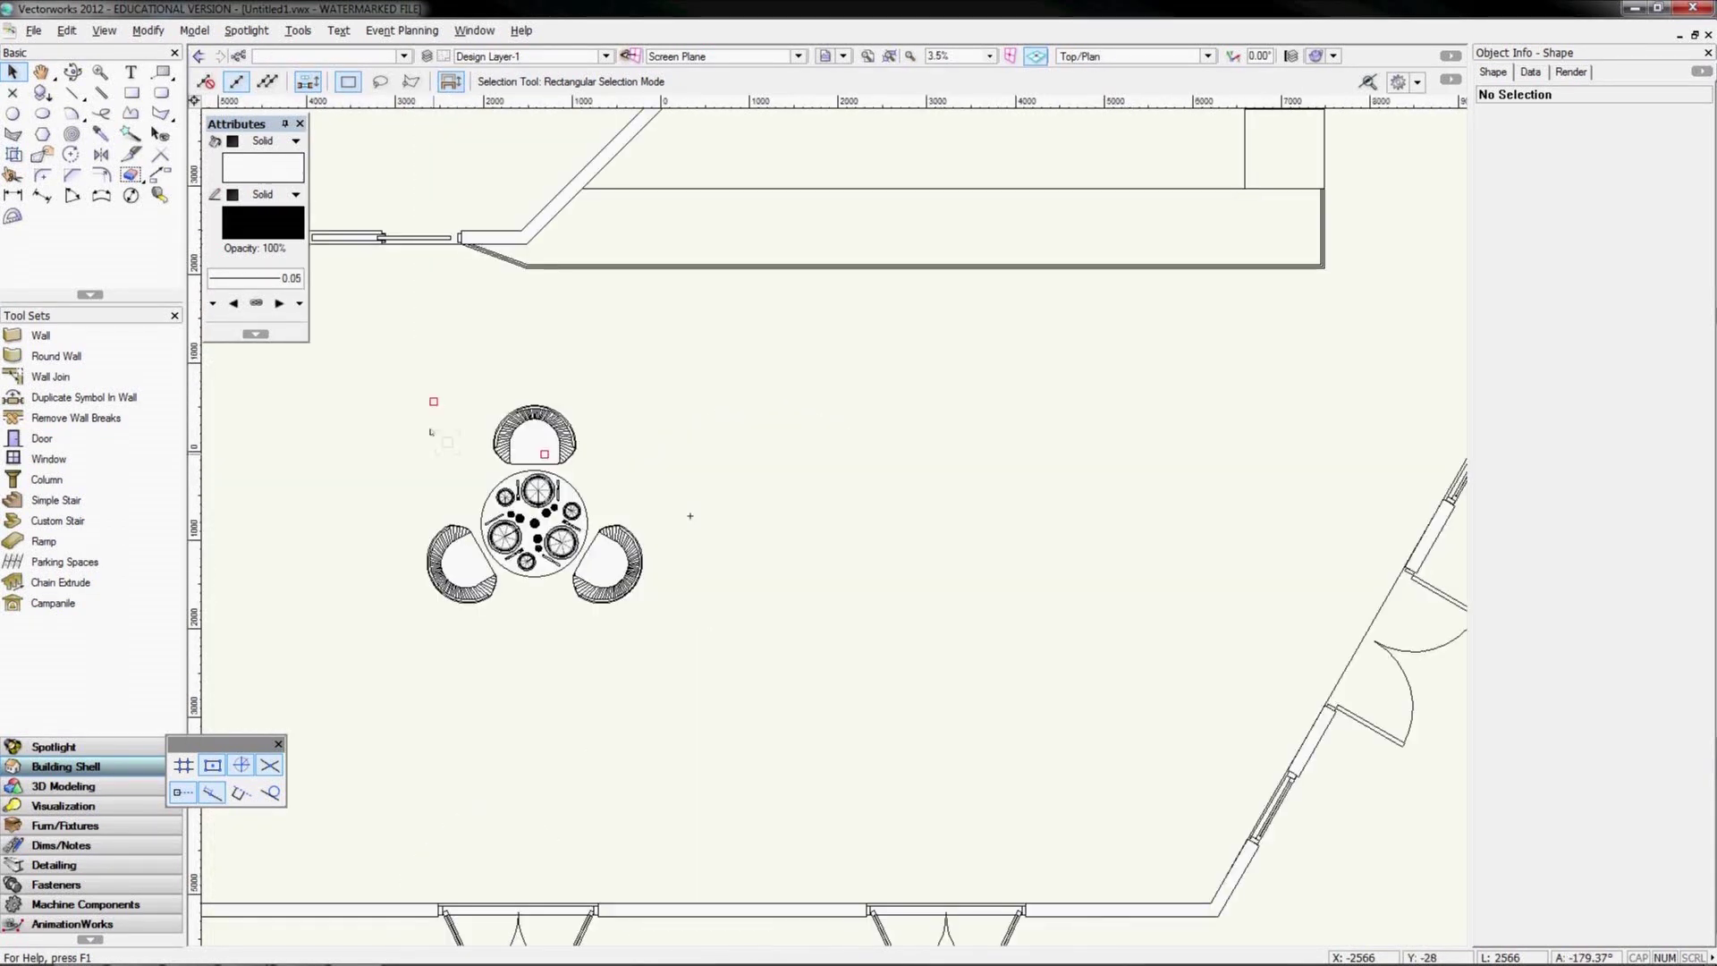
middle_click_drag(432, 429, 663, 439)
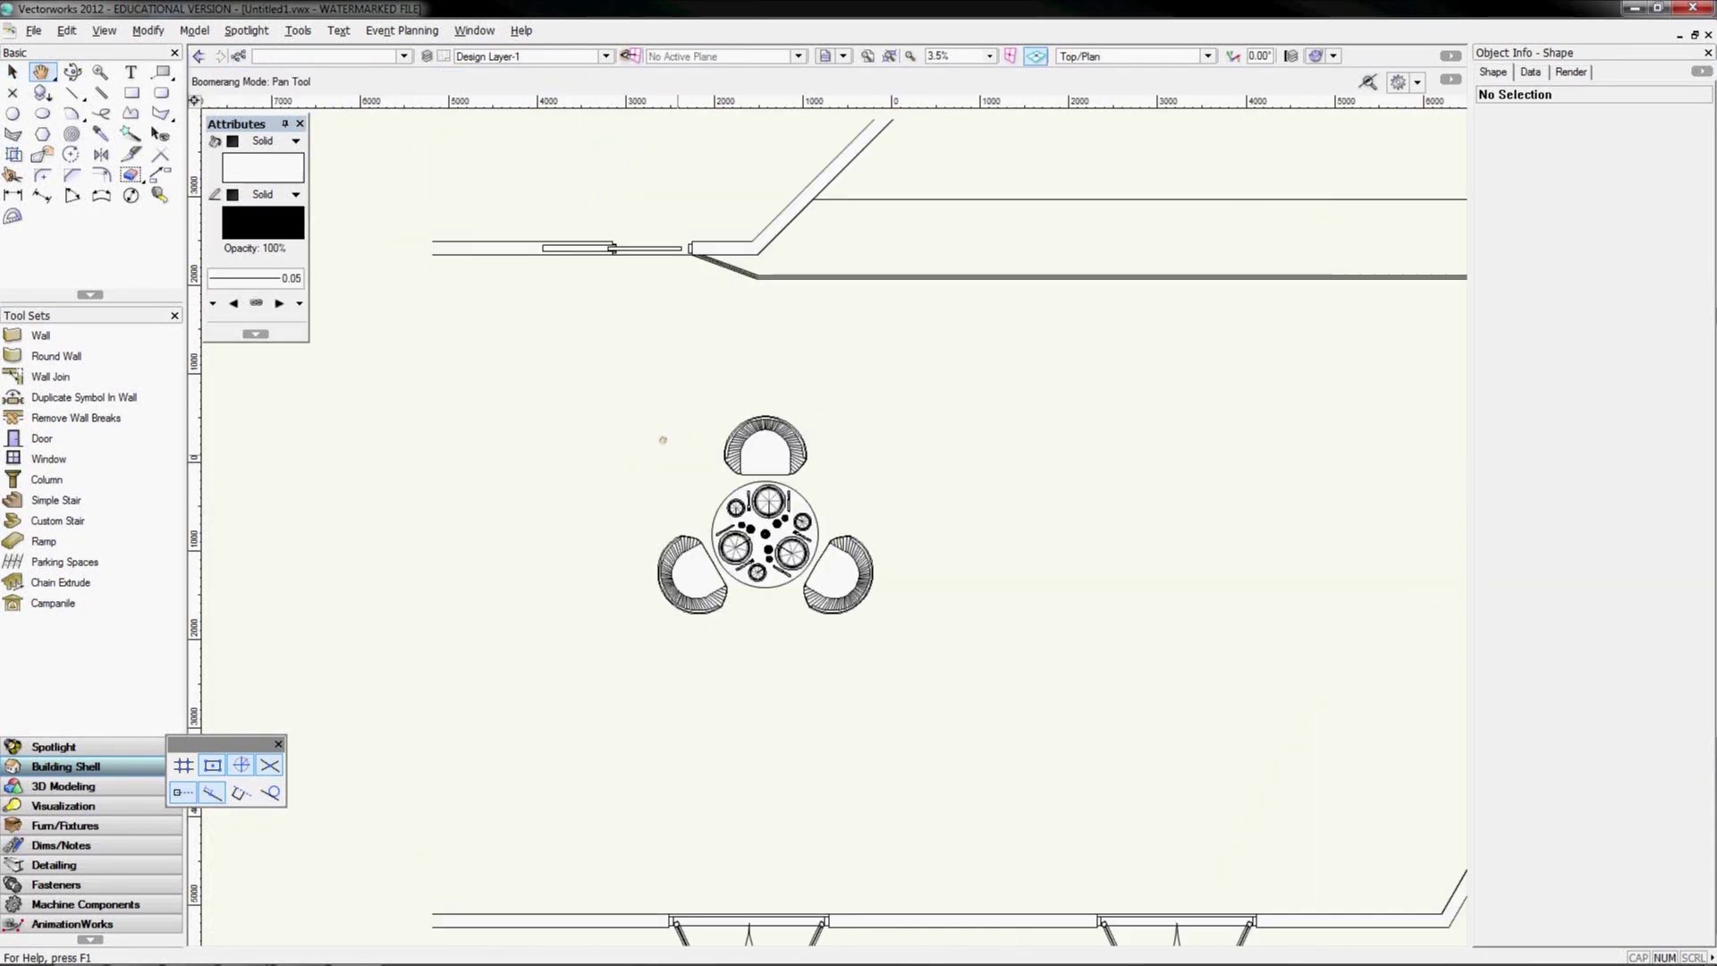
left_click(150, 31)
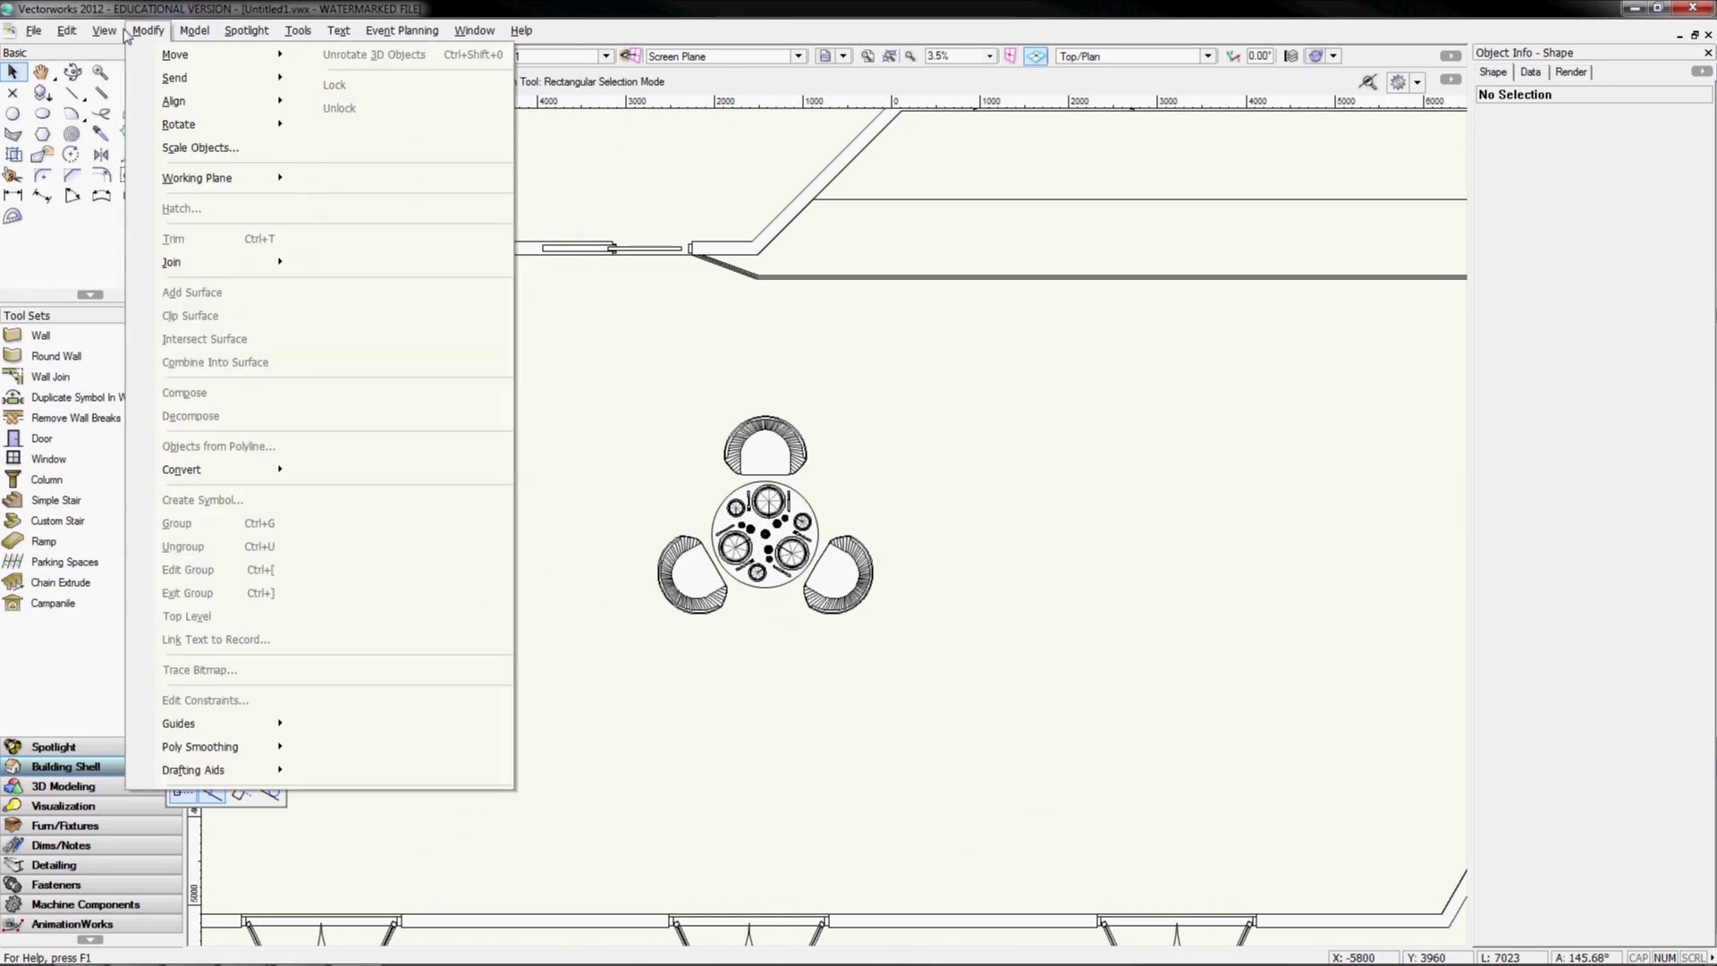
left_click(664, 410)
left_click(748, 428)
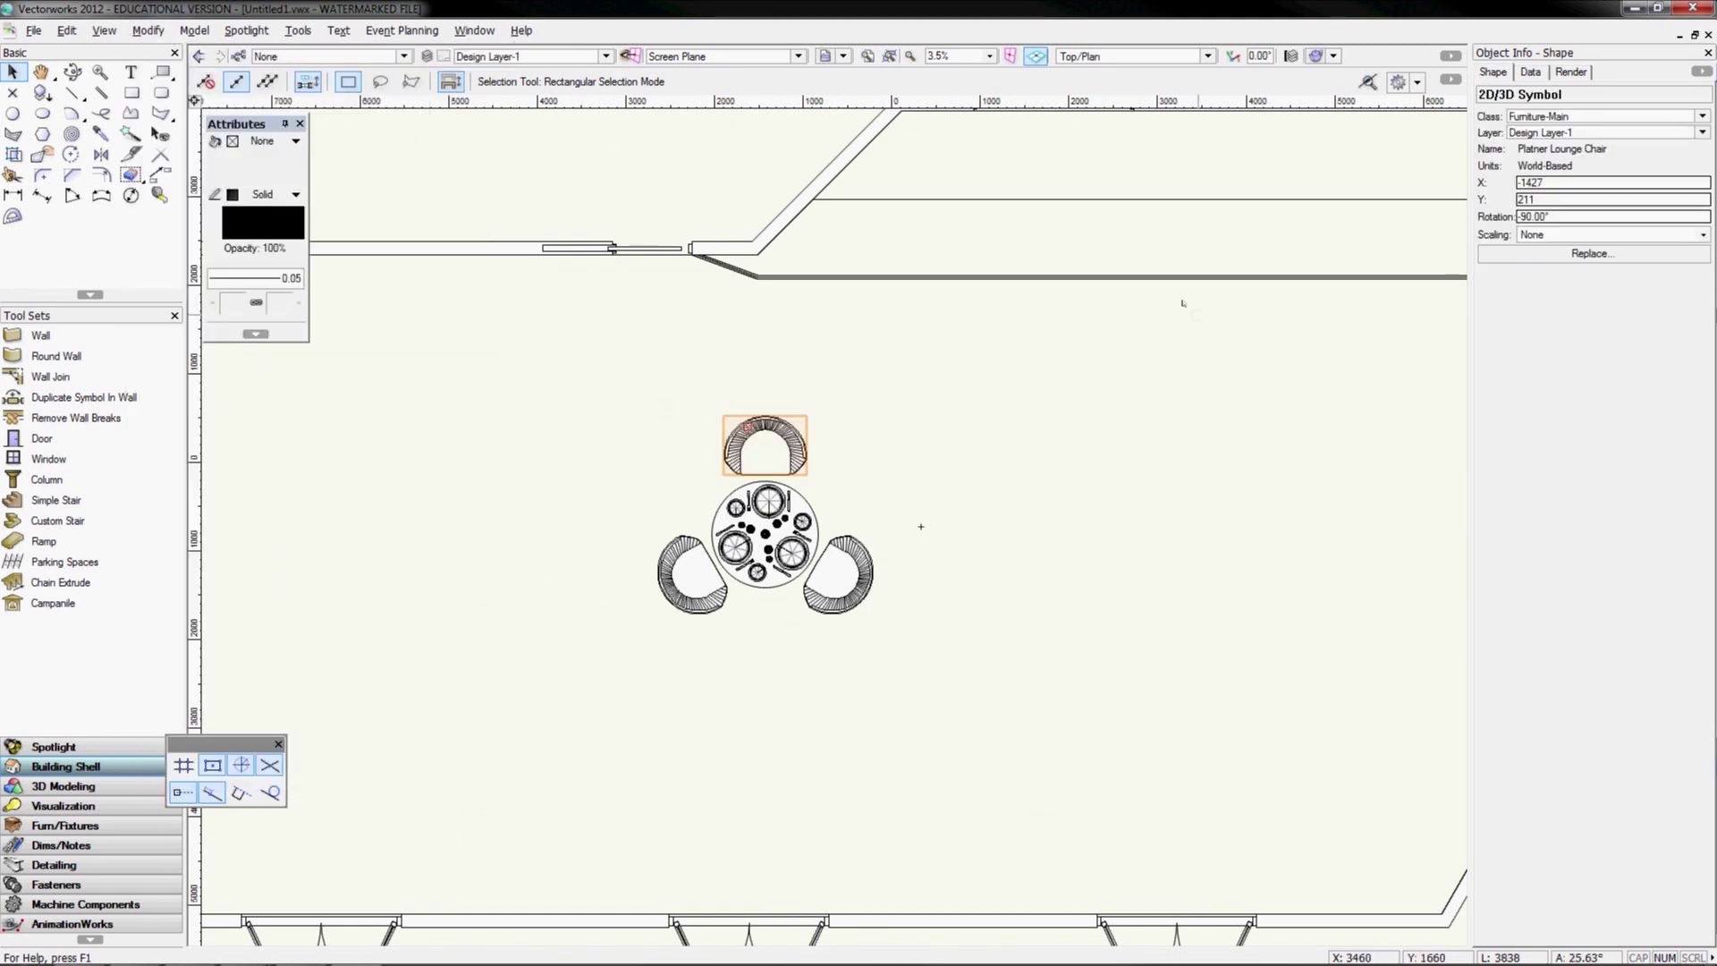
left_click(291, 56)
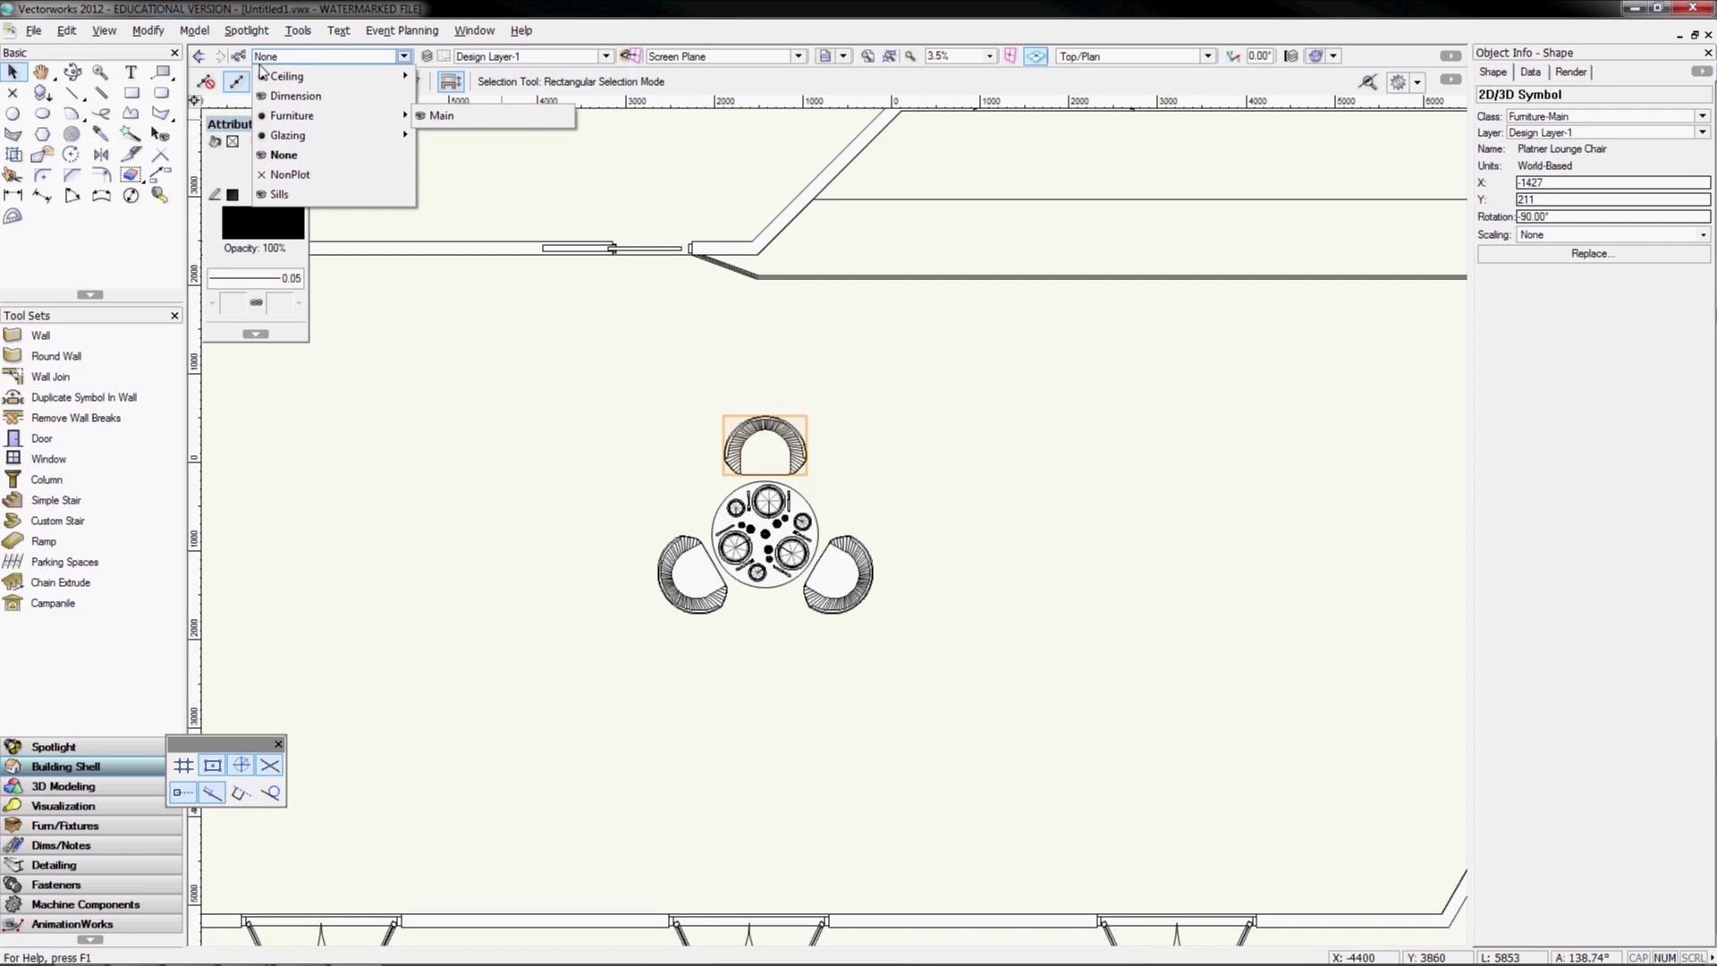
left_click(473, 232)
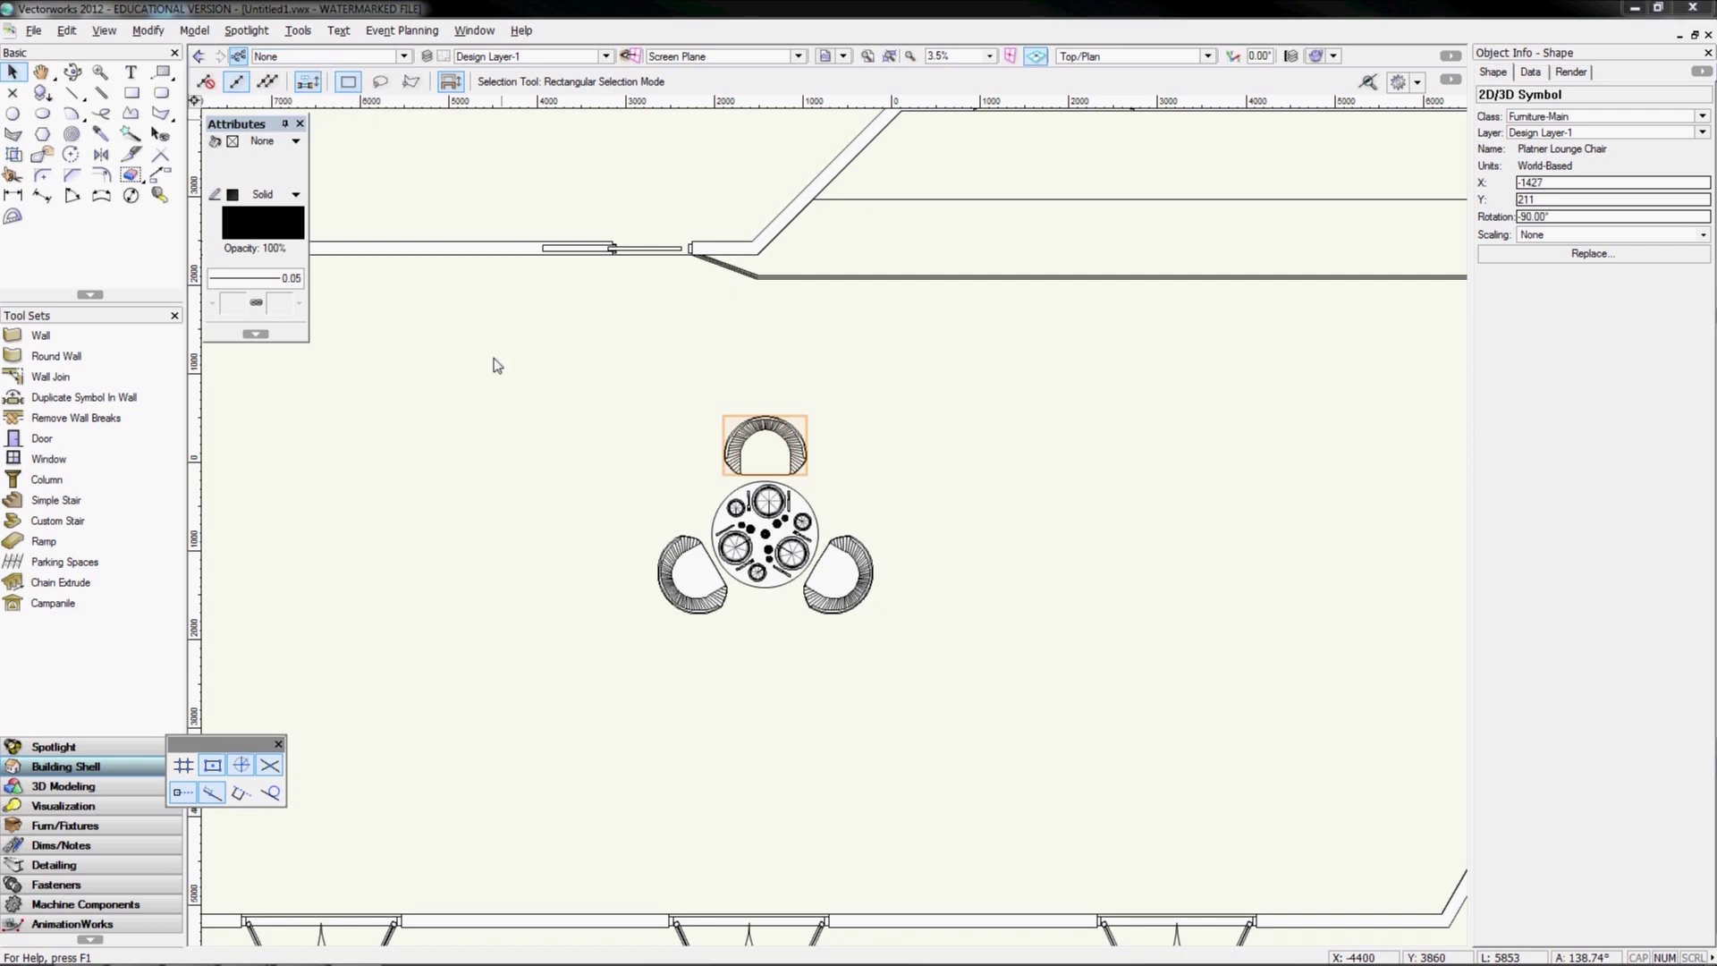
Make the Furniture-Main class invisible in the document's class organization
key("ctrl+shift+o")
left_click(861, 289)
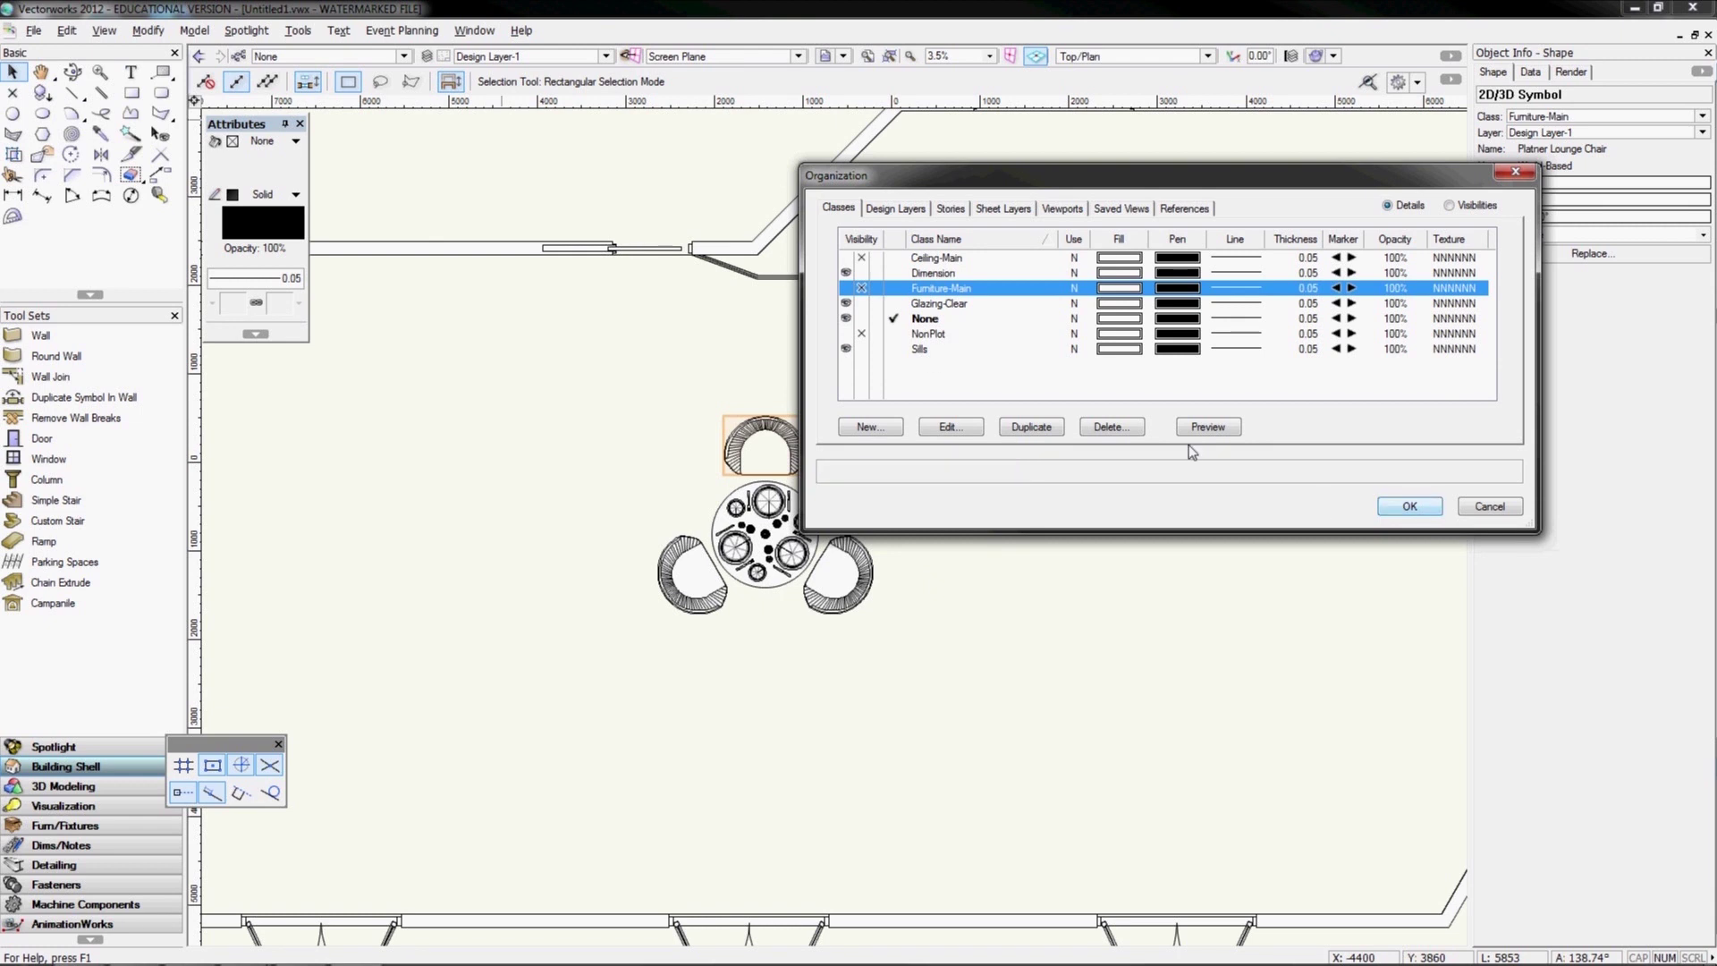
left_click(921, 350)
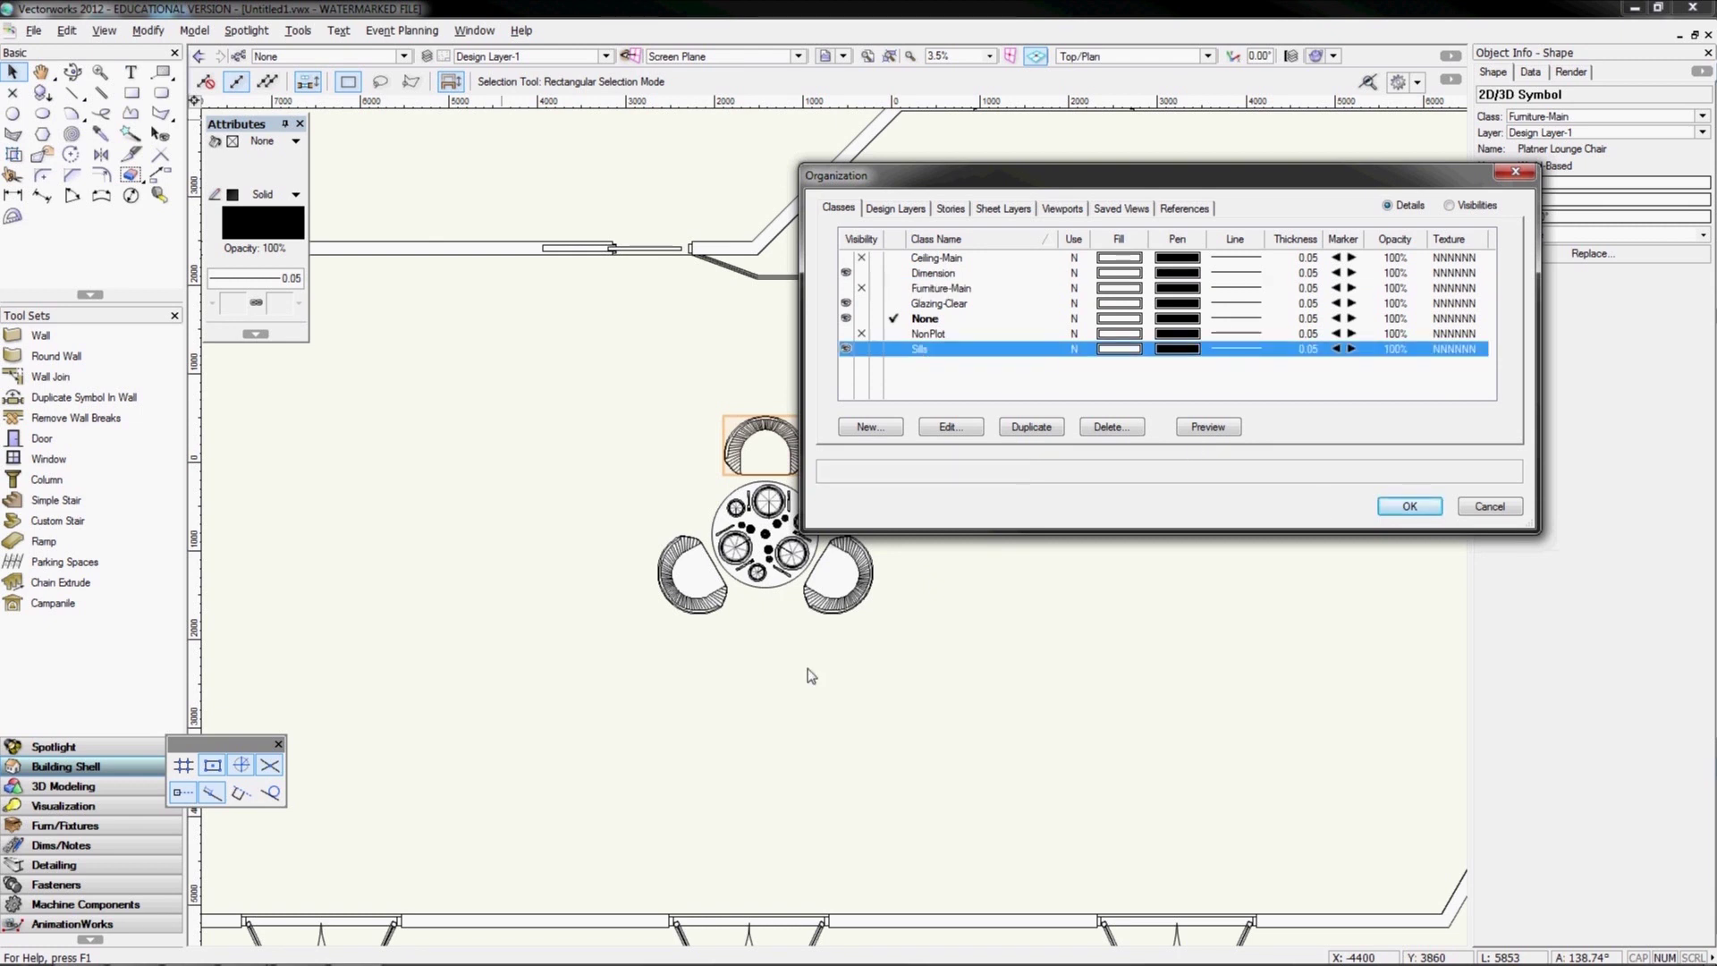
left_click(922, 305)
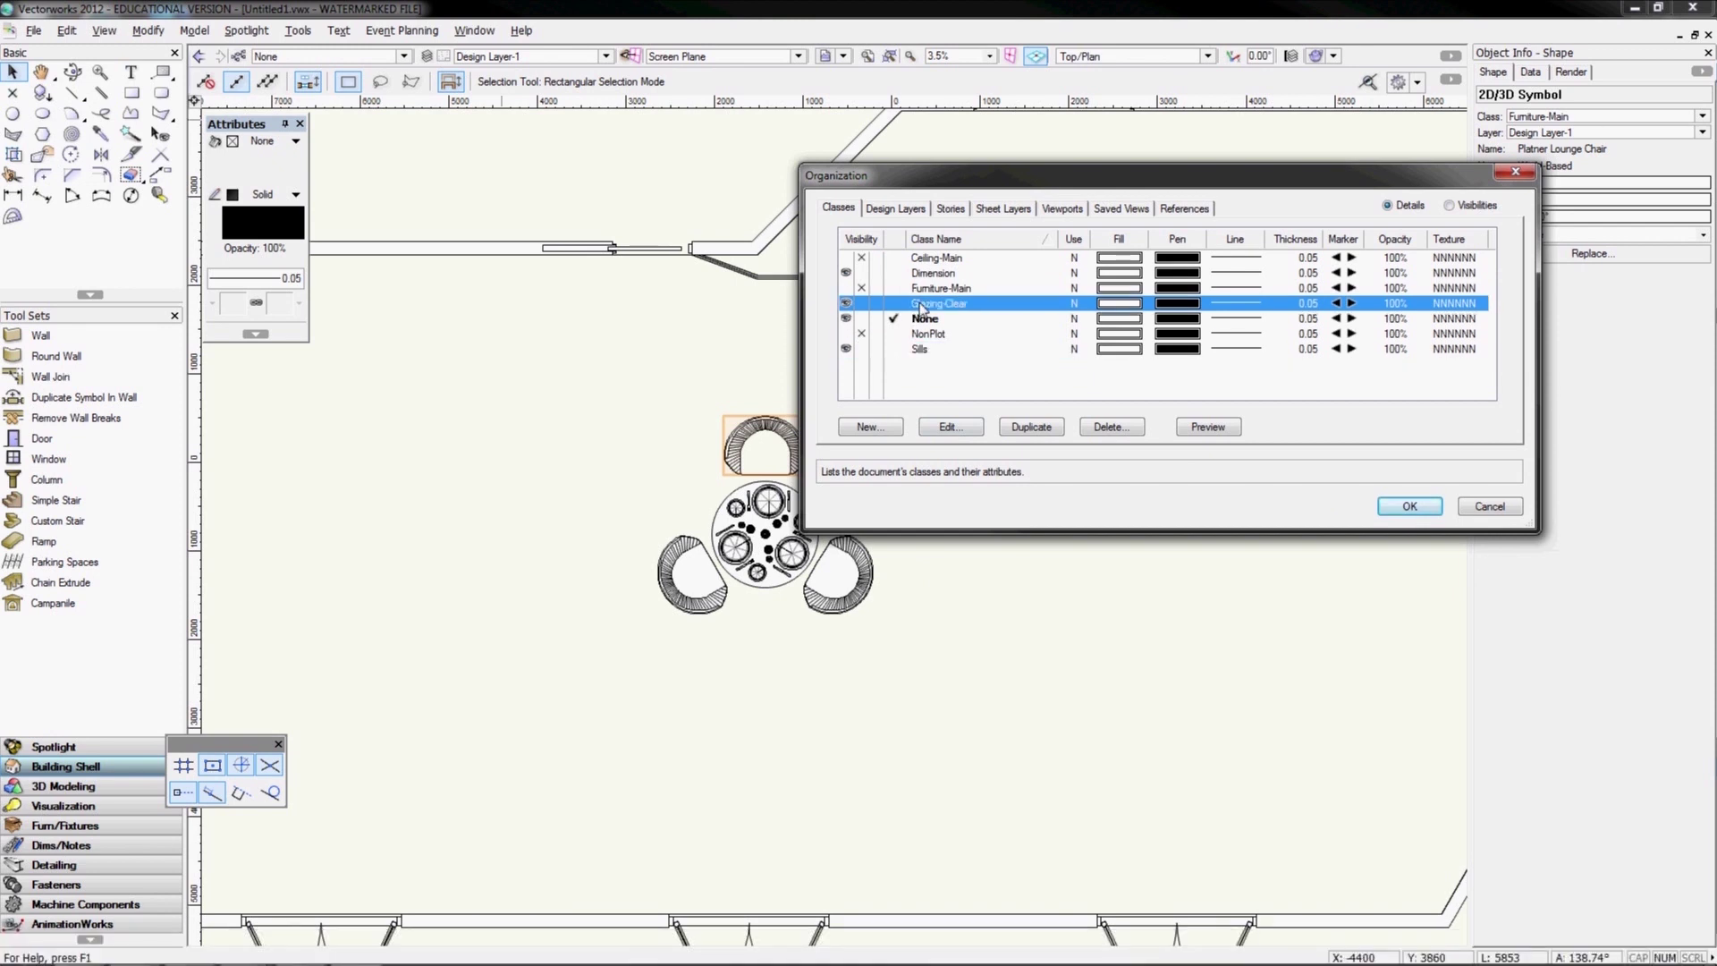
left_click(942, 260)
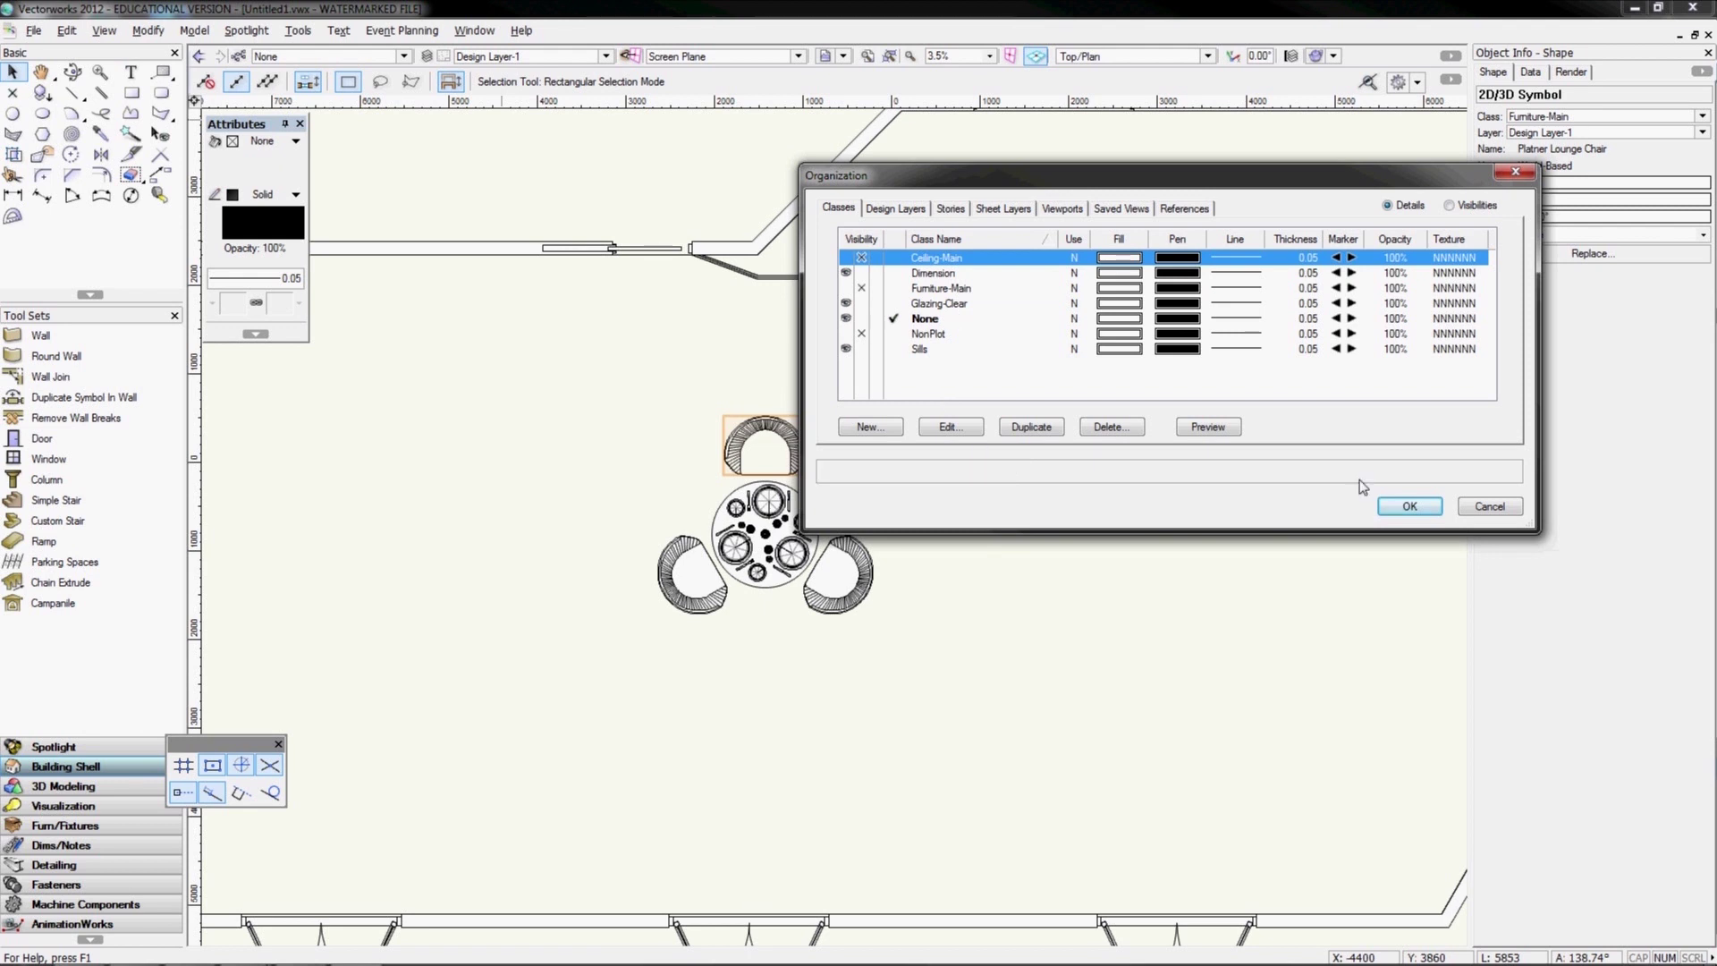
left_click(1398, 503)
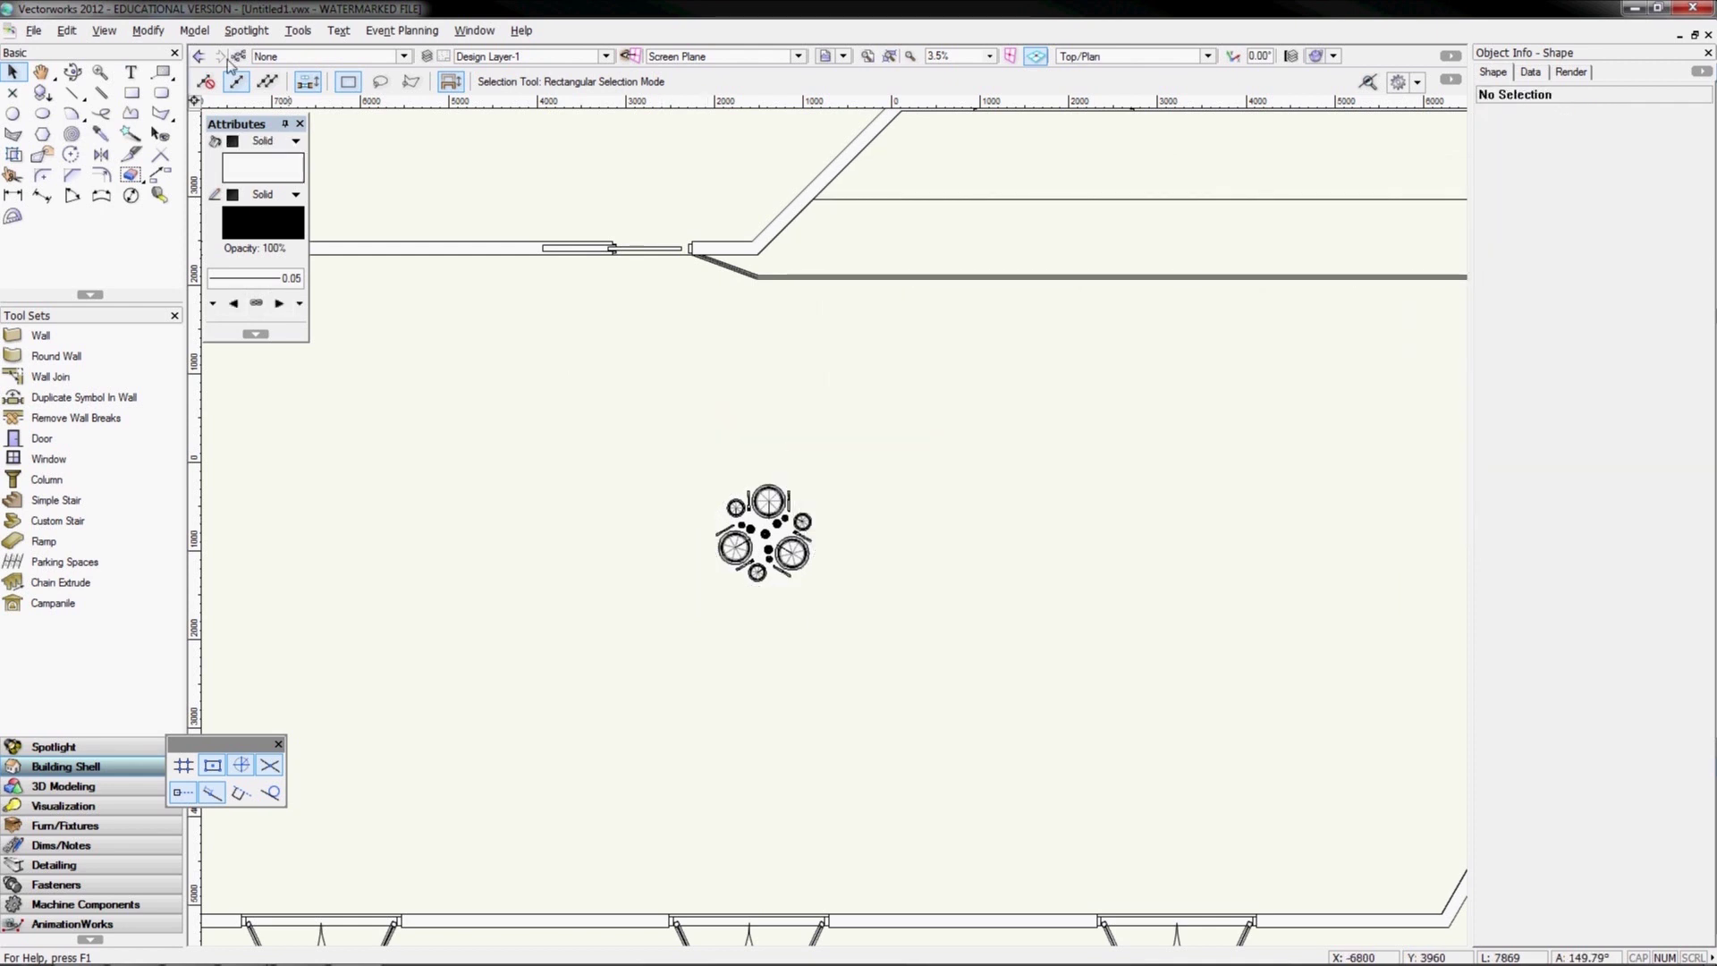
Make Furniture-Main the active class
left_click(295, 56)
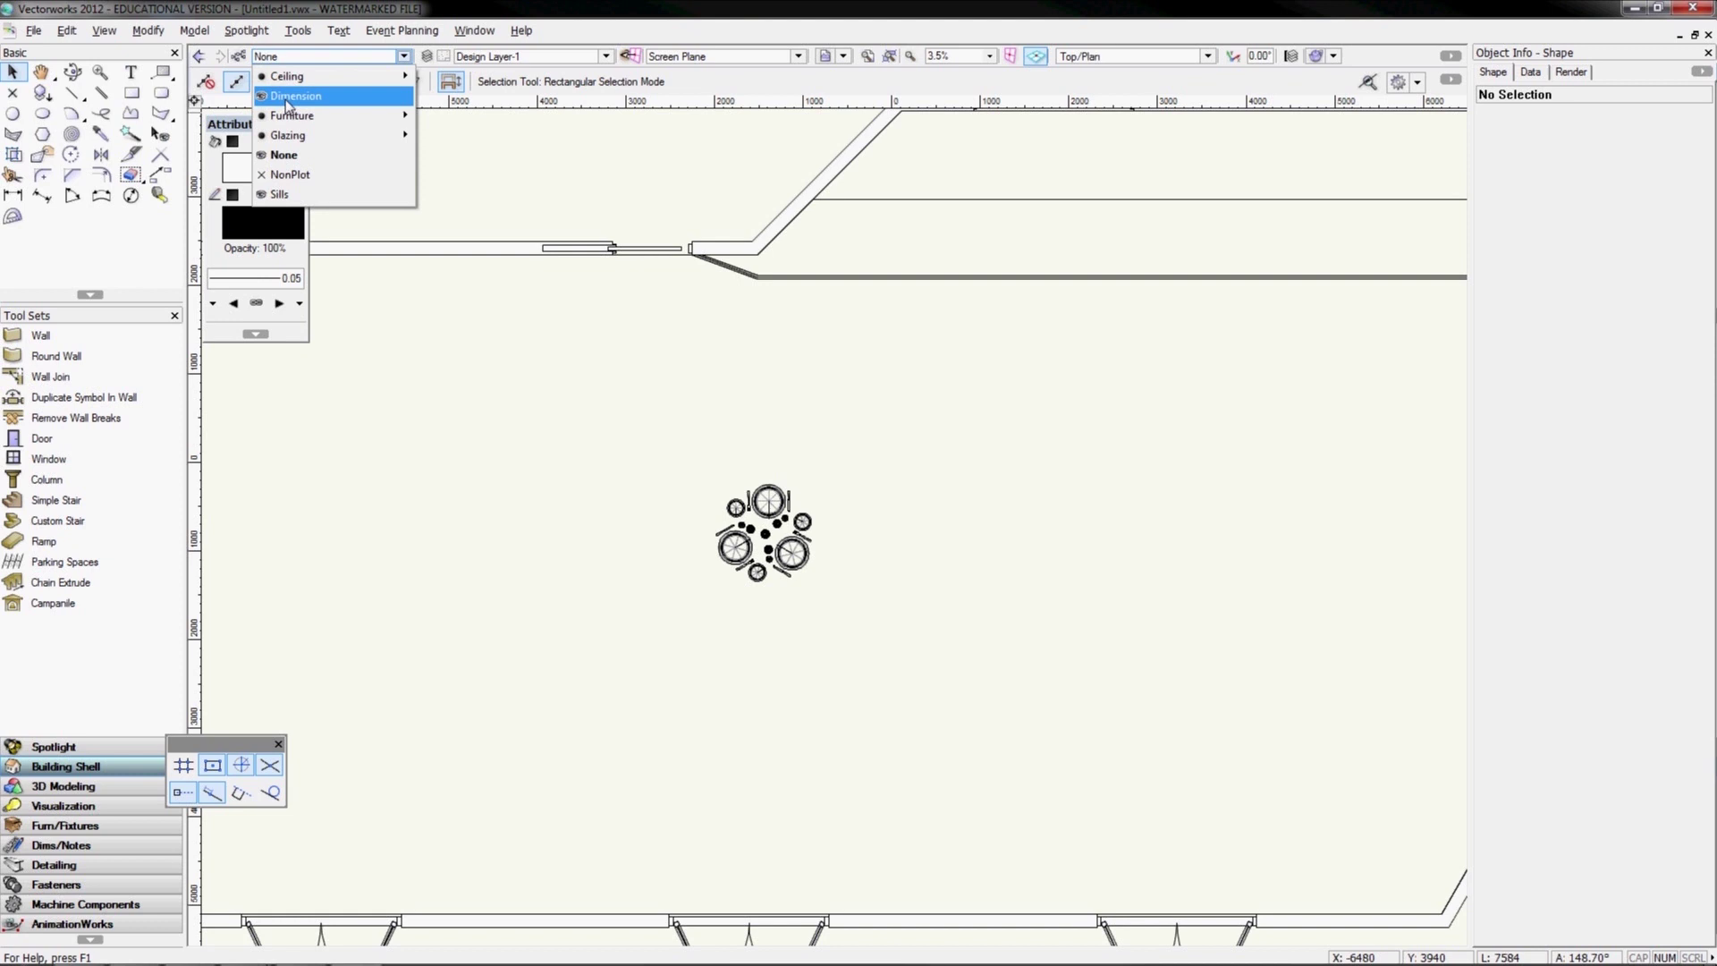
mouse_move(340, 115)
left_click(443, 115)
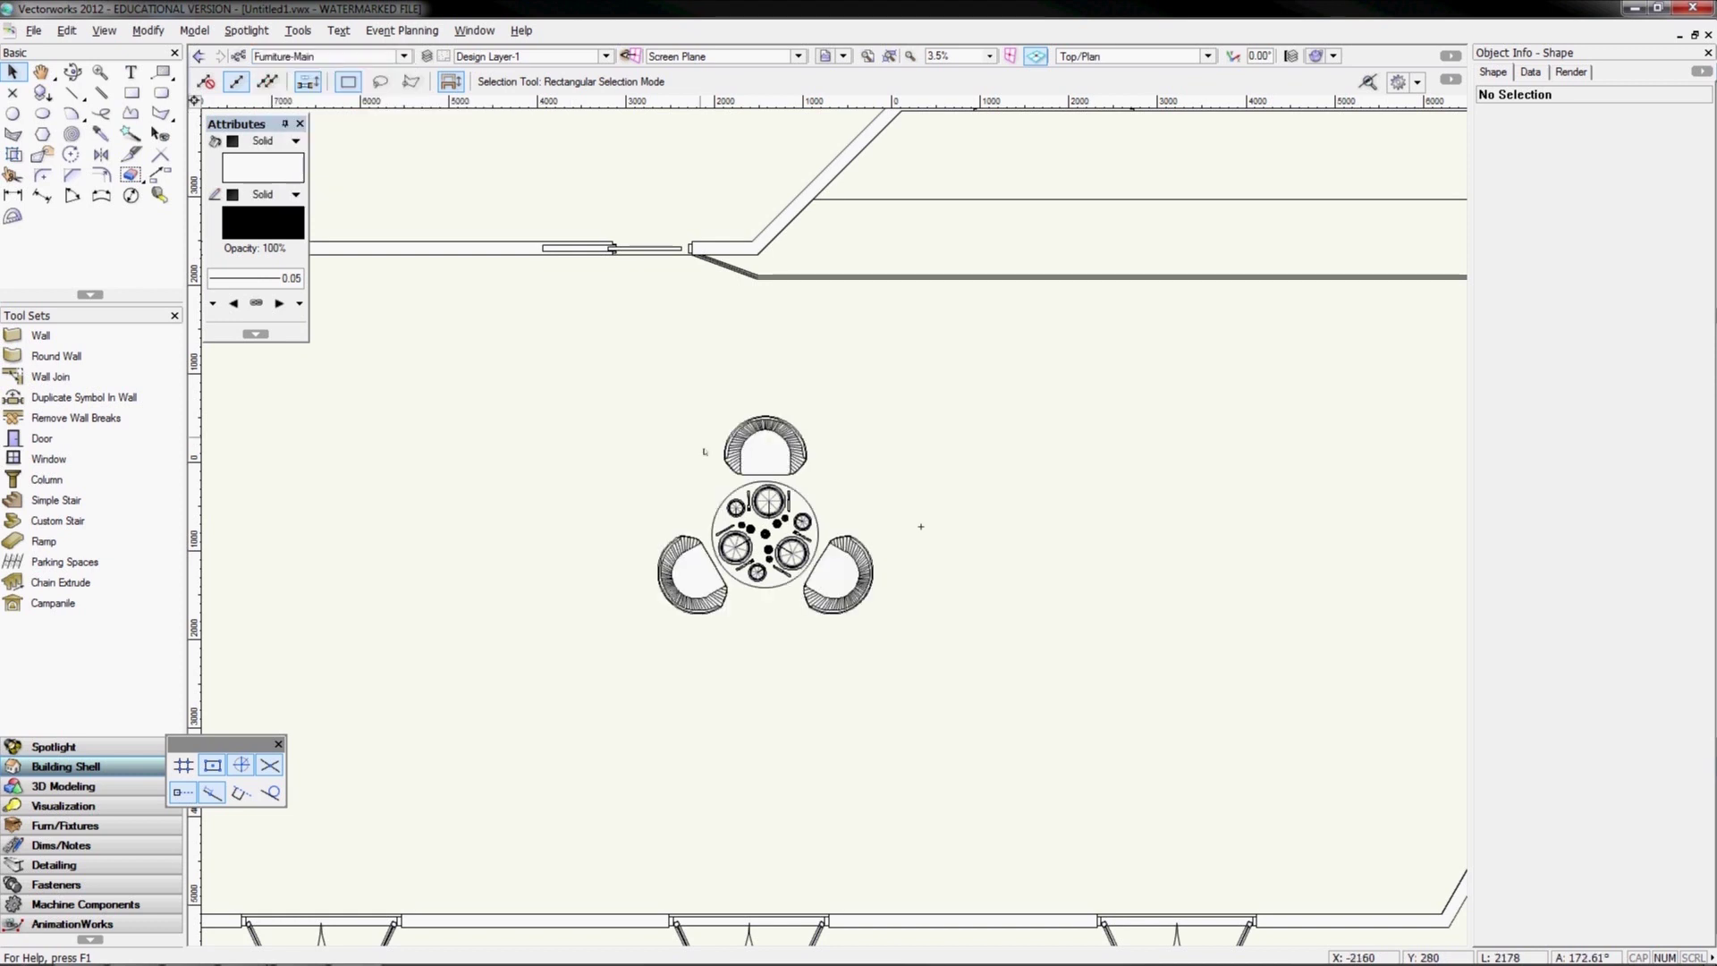
Reassign the round dining table to the None class and make None the active class
left_click(709, 484)
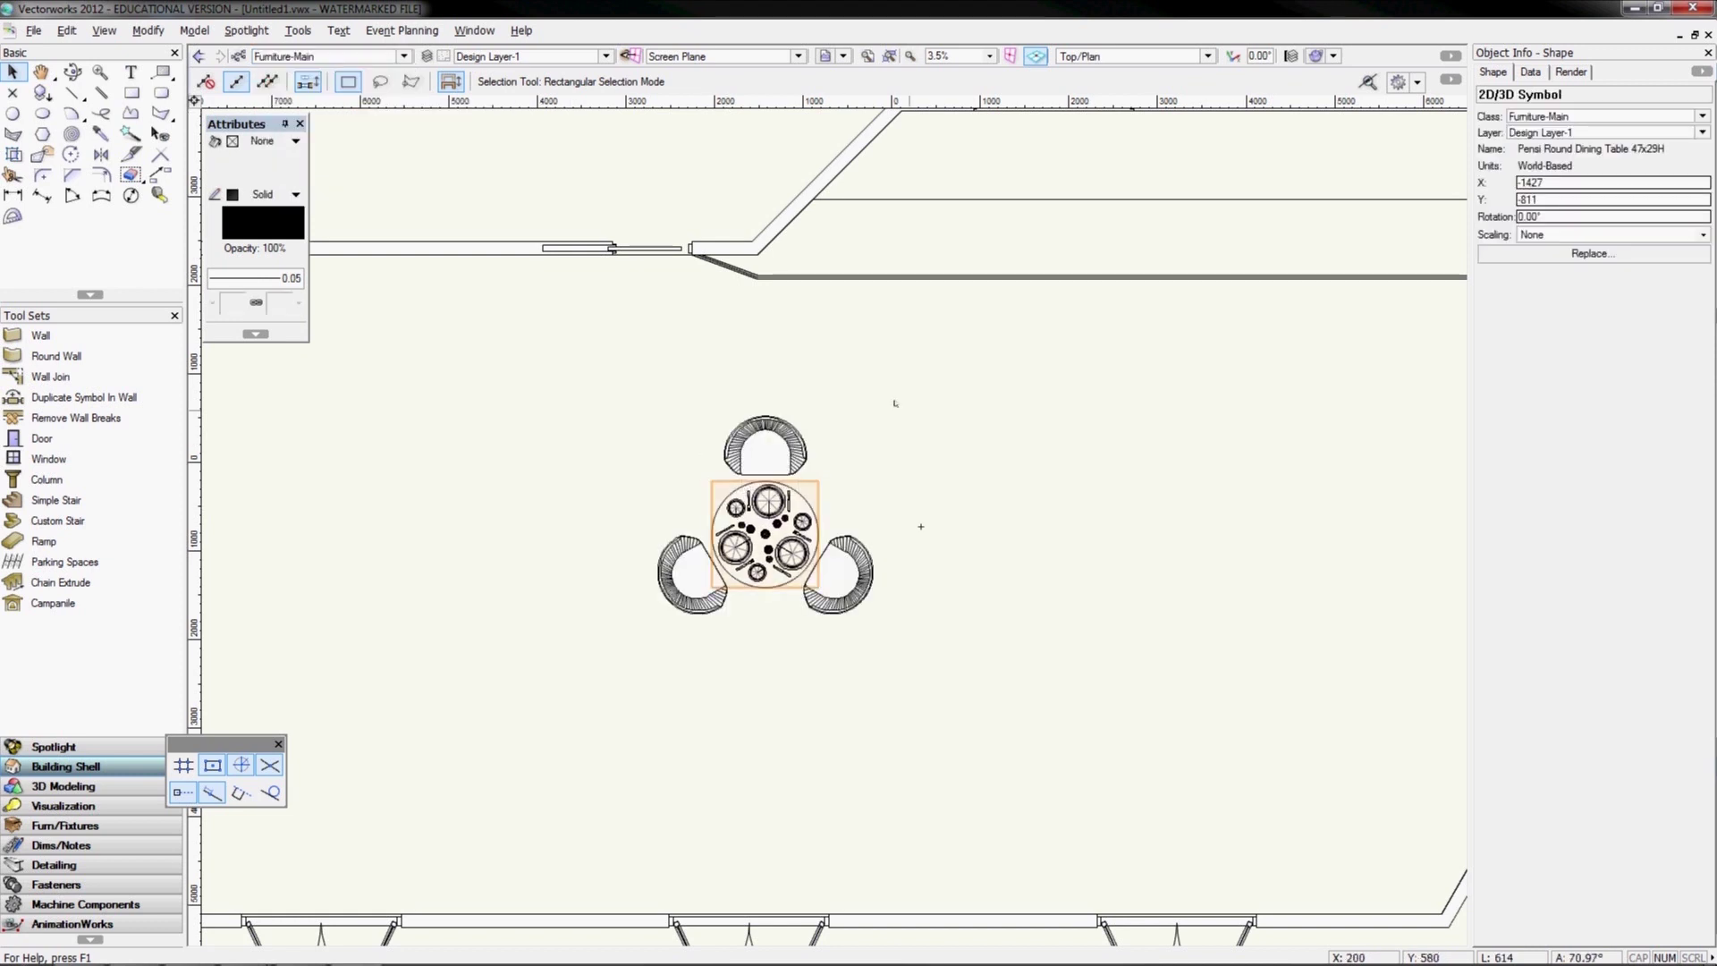
left_click(1559, 117)
left_click(1512, 216)
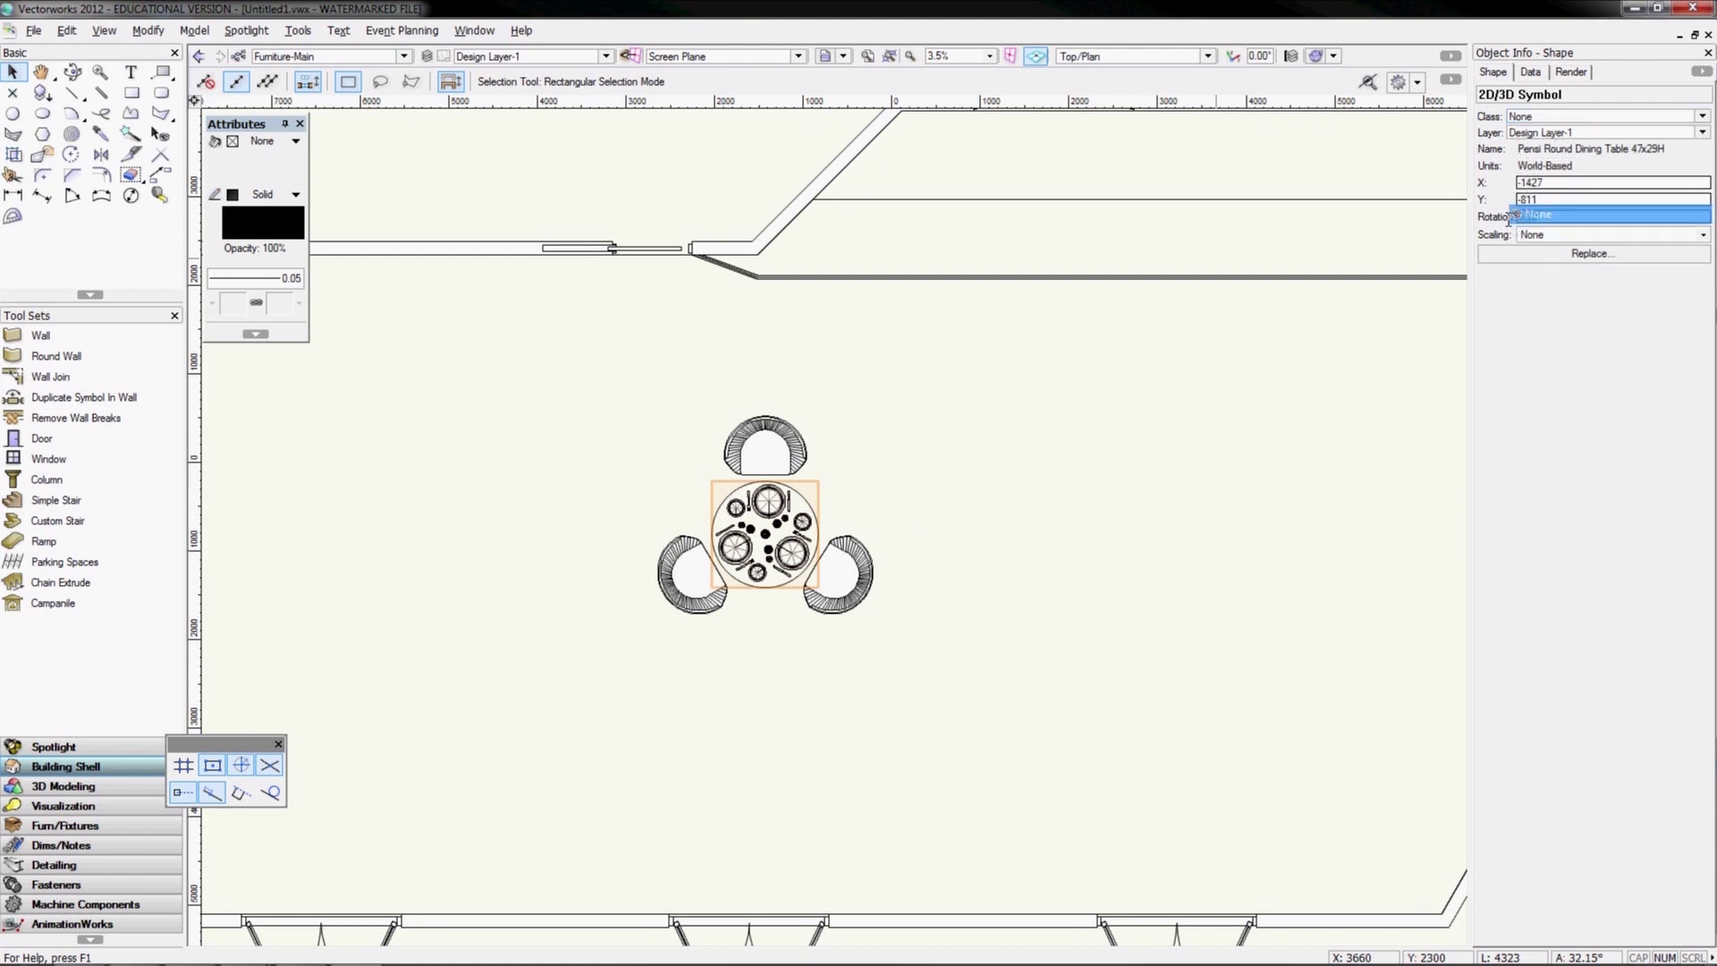
left_click(1163, 376)
left_click(327, 56)
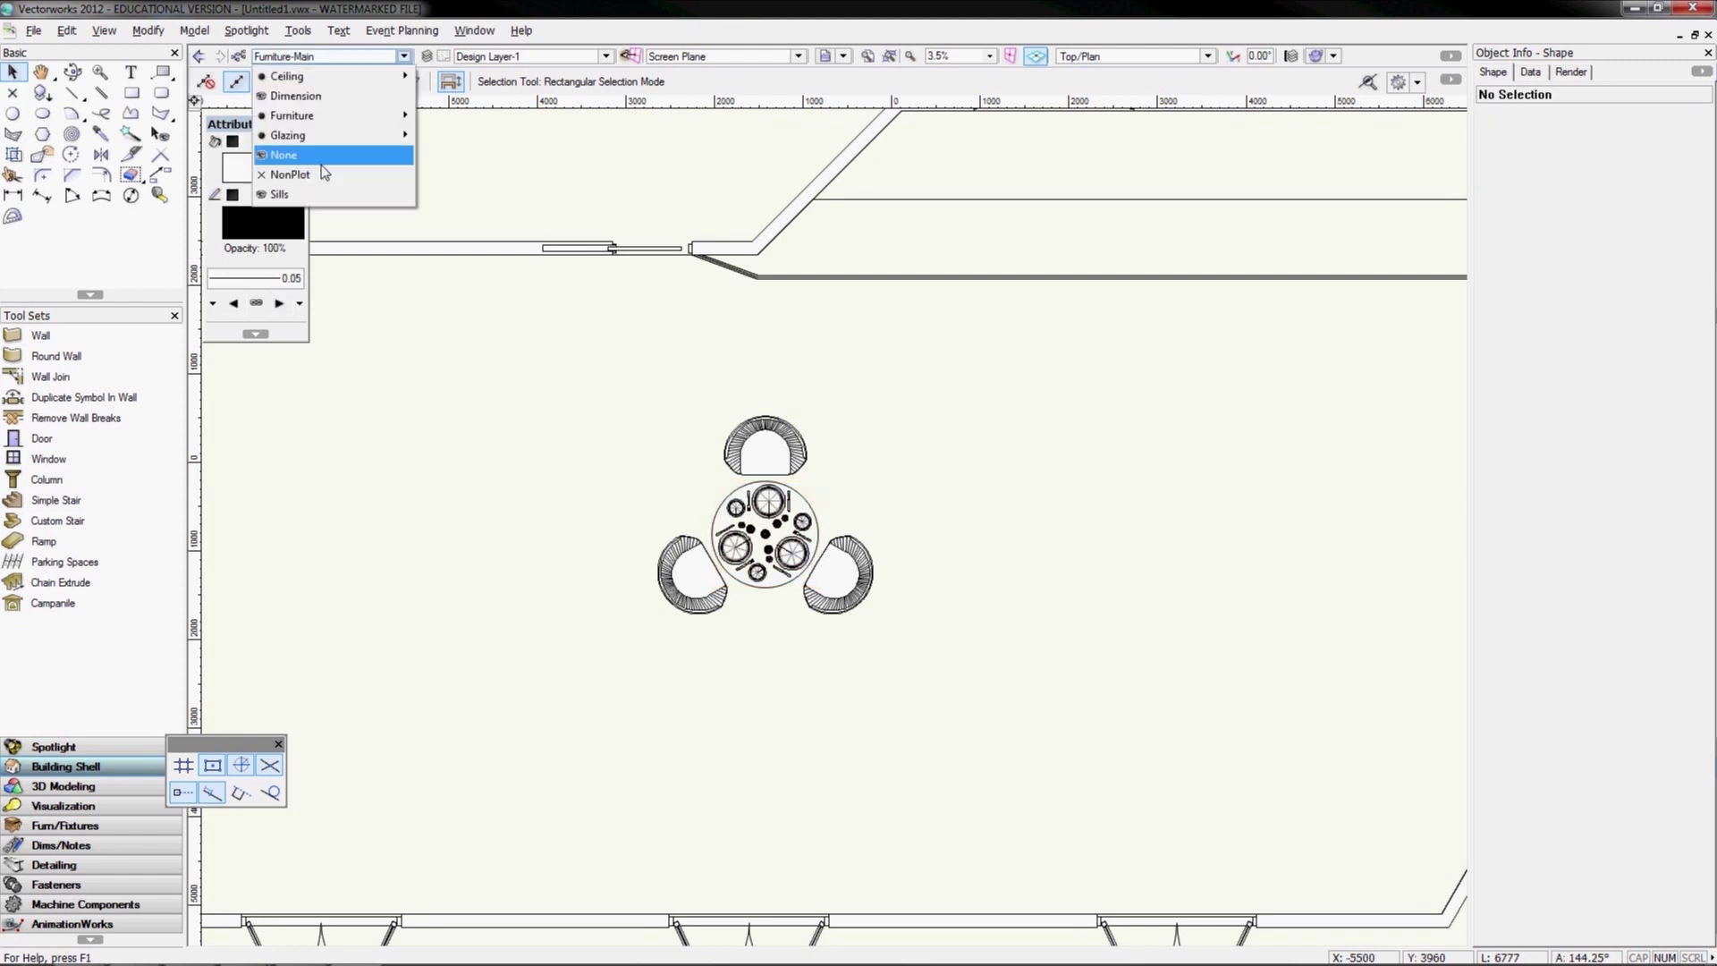
left_click(322, 163)
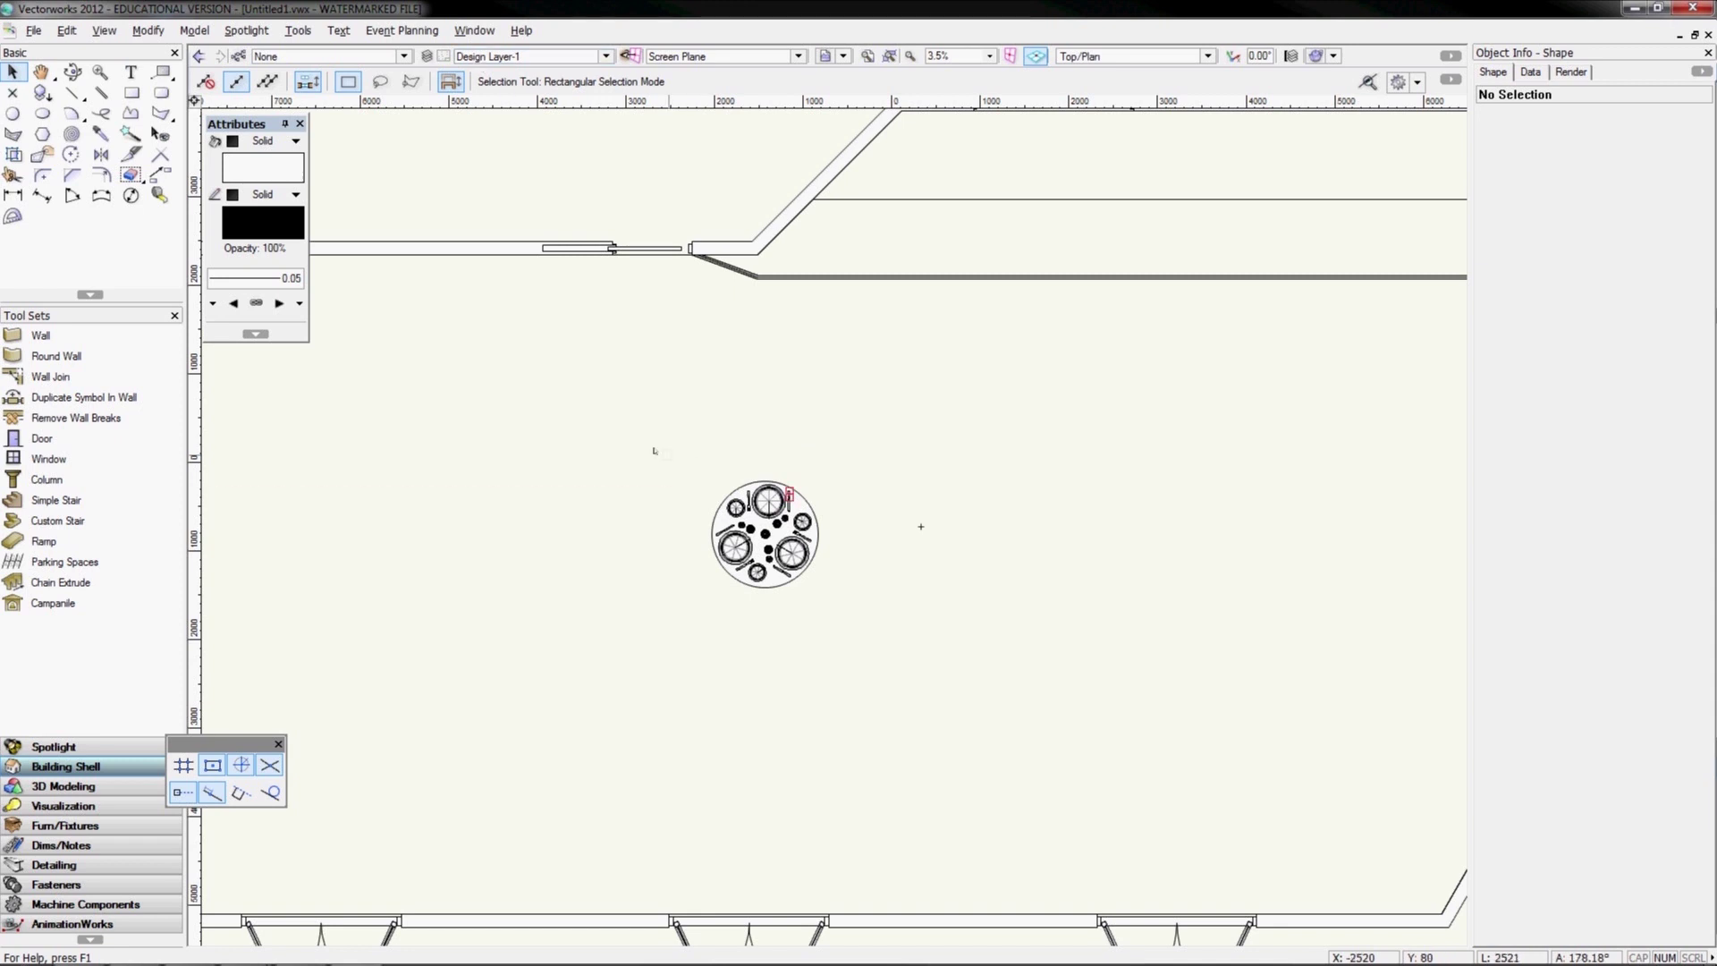
Examine the table and its place settings up close in the Right Isometric view
scroll(655, 451, "up", 2)
scroll(736, 549, "up", 2)
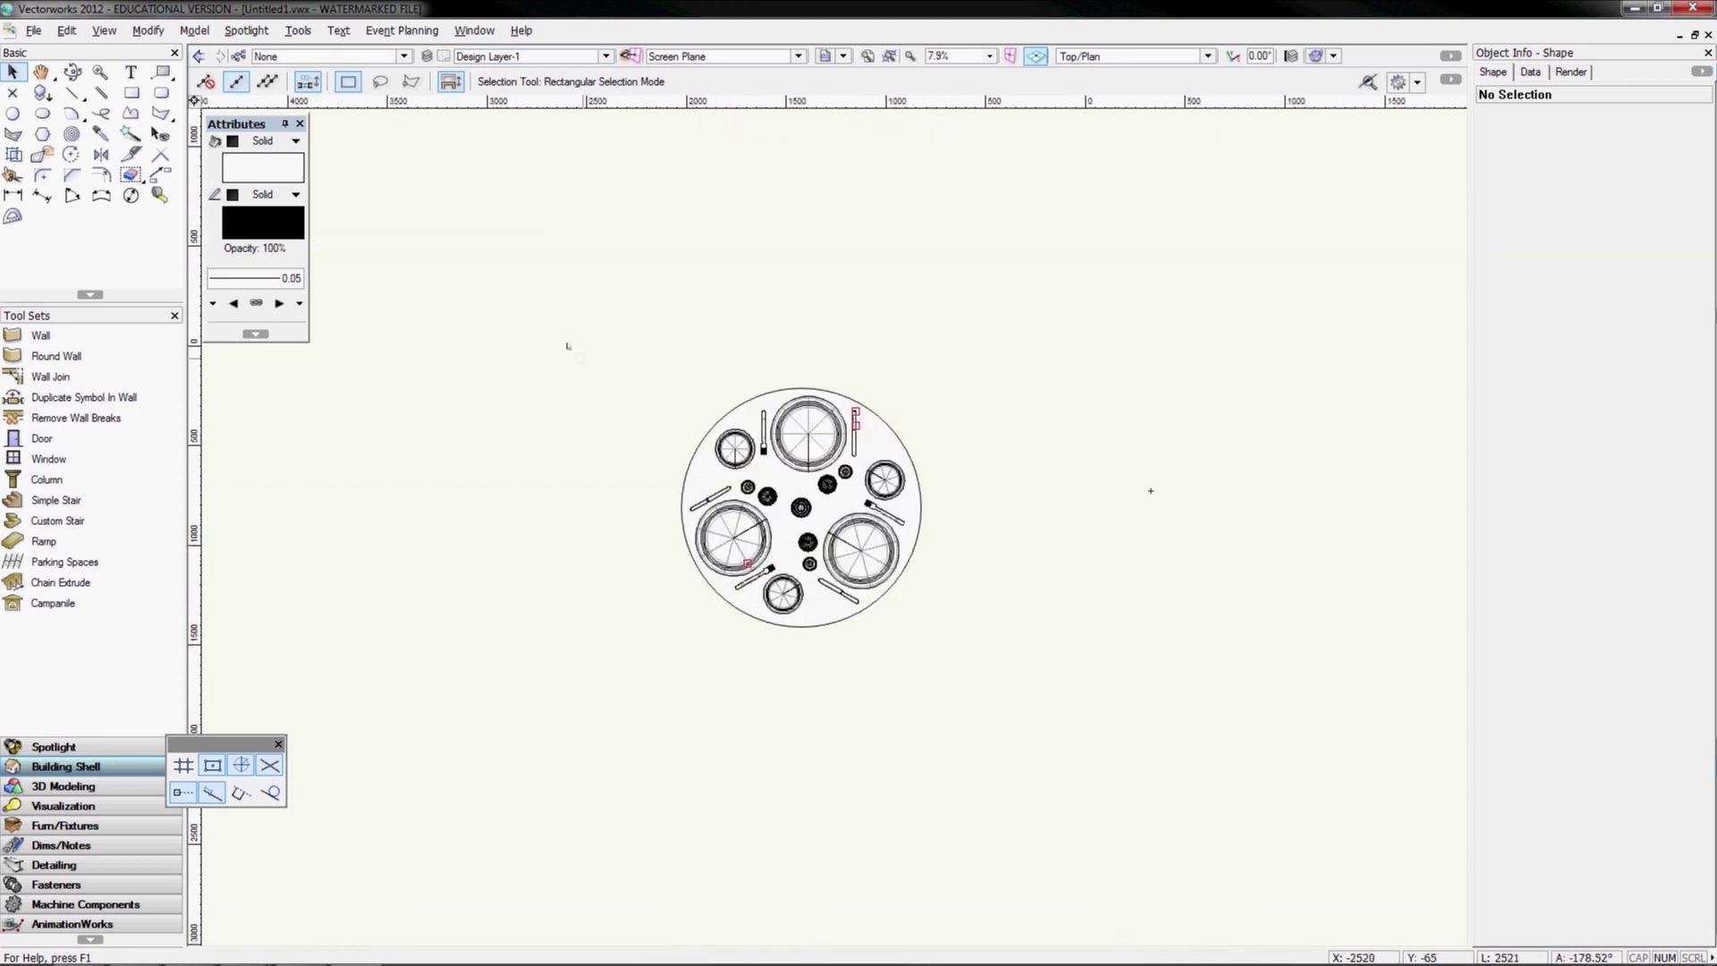
key("KP_3")
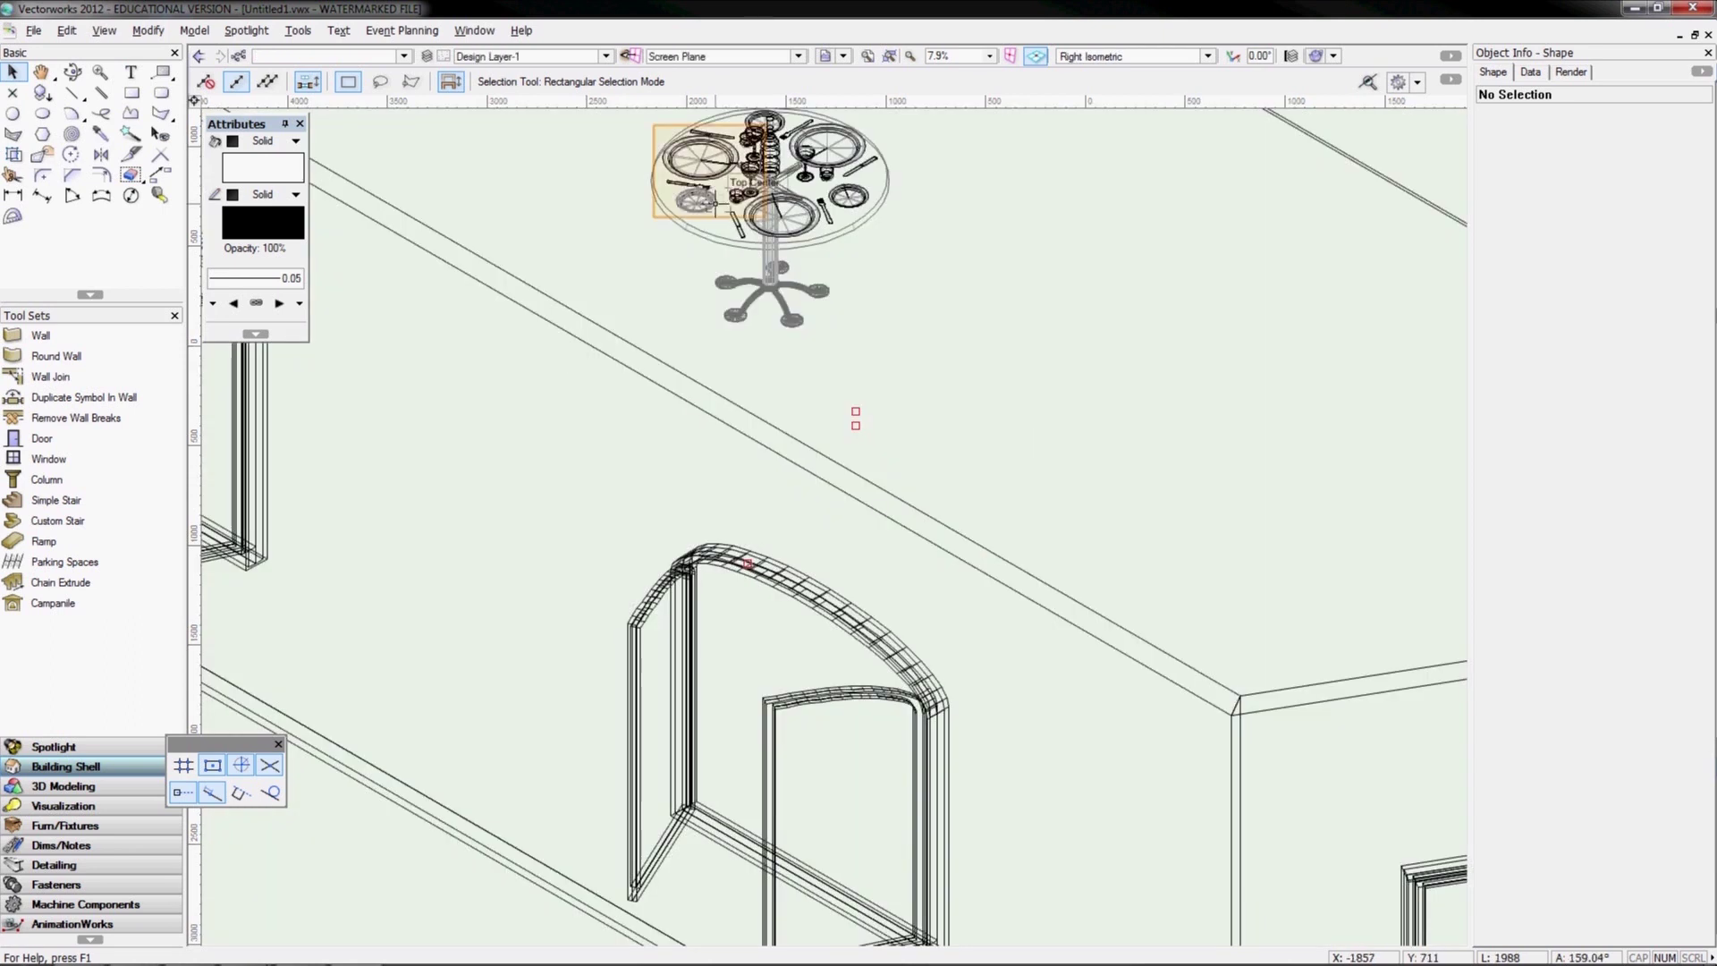
middle_click_drag(706, 204, 796, 331)
scroll(796, 331, "up", 3)
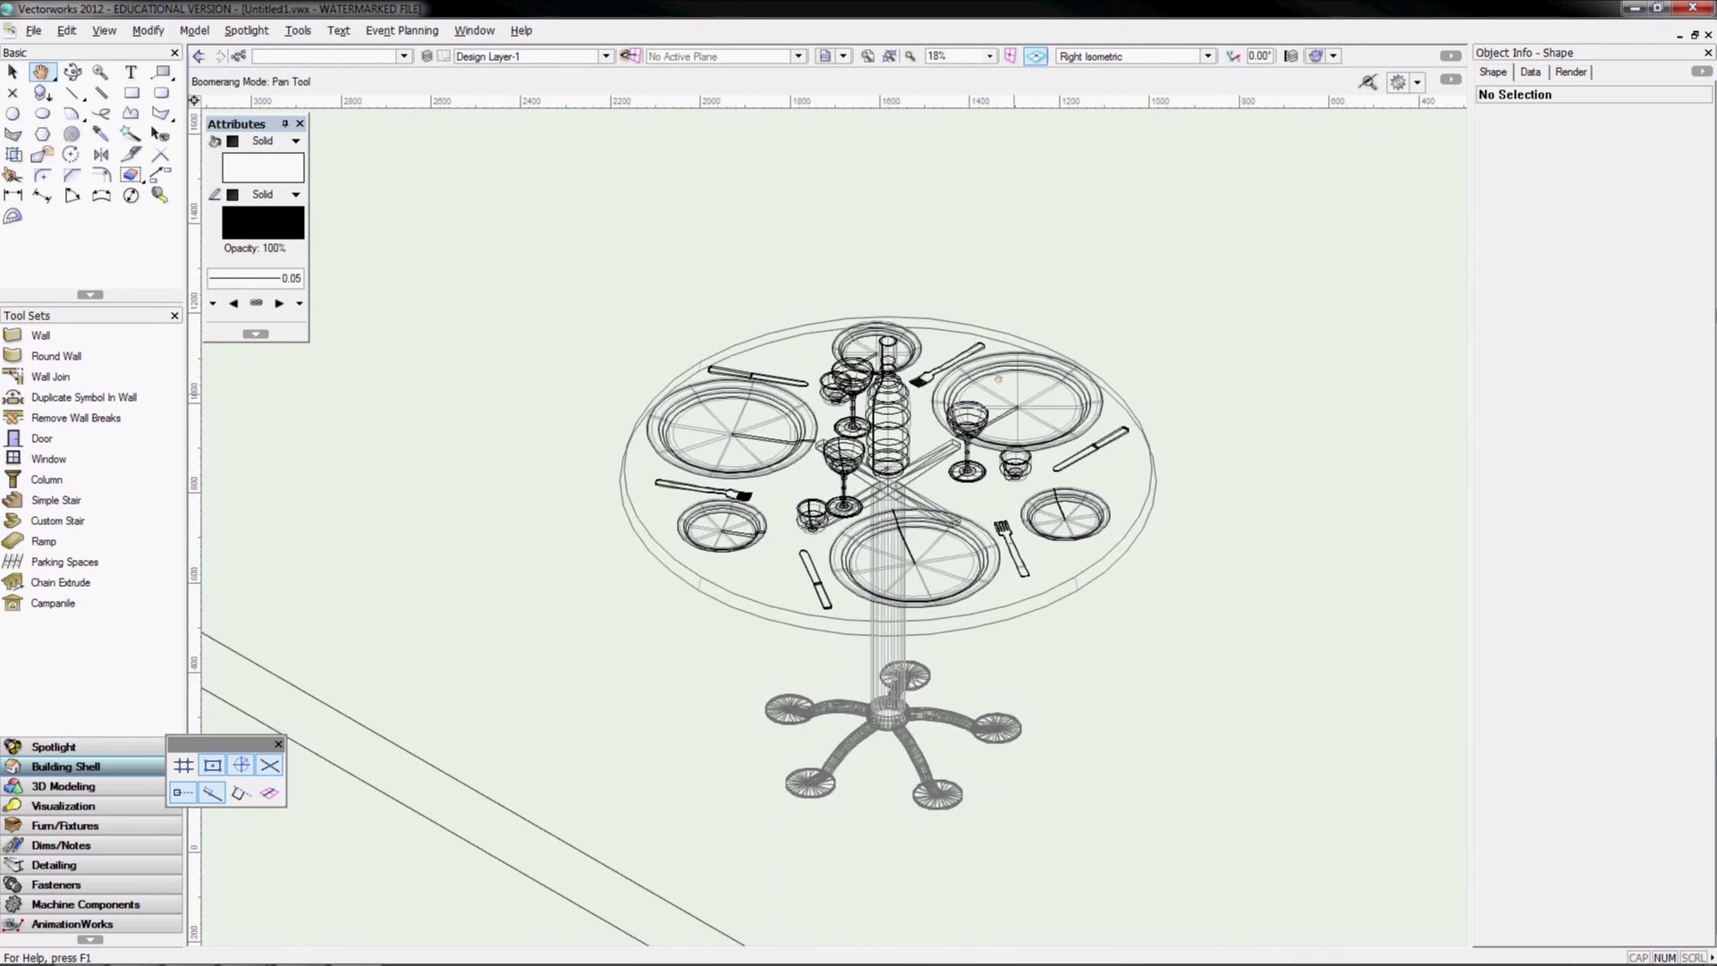
scroll(997, 380, "up", 1)
middle_click_drag(895, 417, 887, 355)
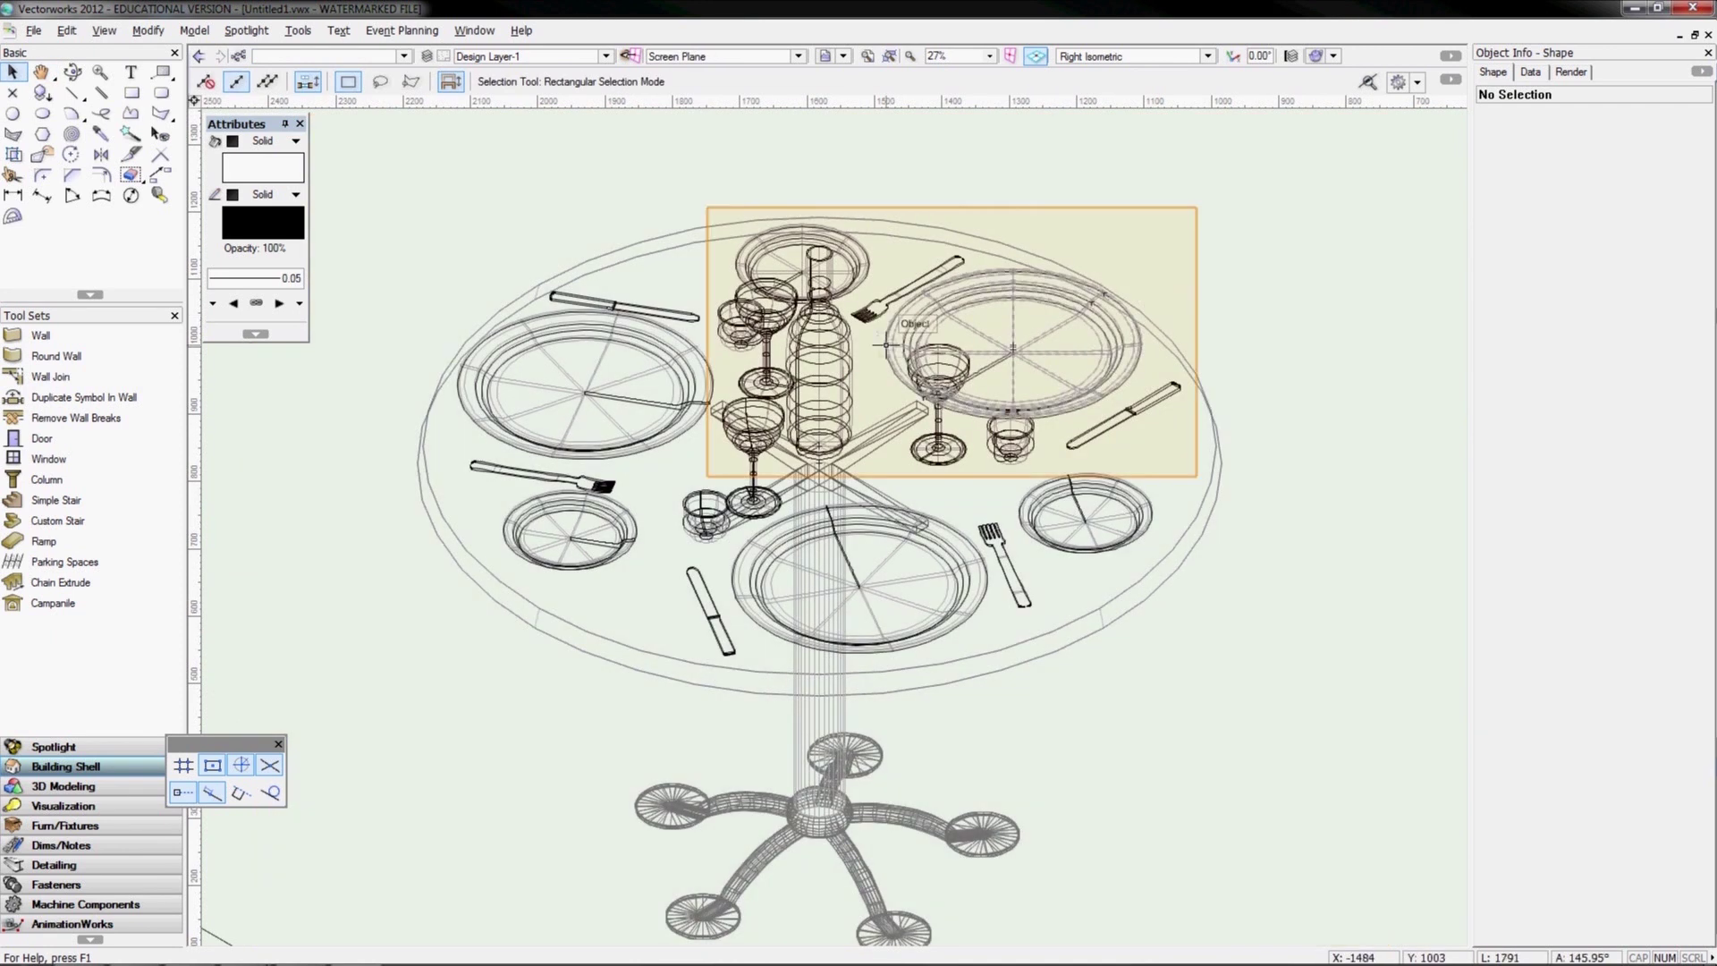
Set the active plane to Layer Plane for drawing a rotated rectangle in the empty area outside the building
scroll(885, 344, "down", 4)
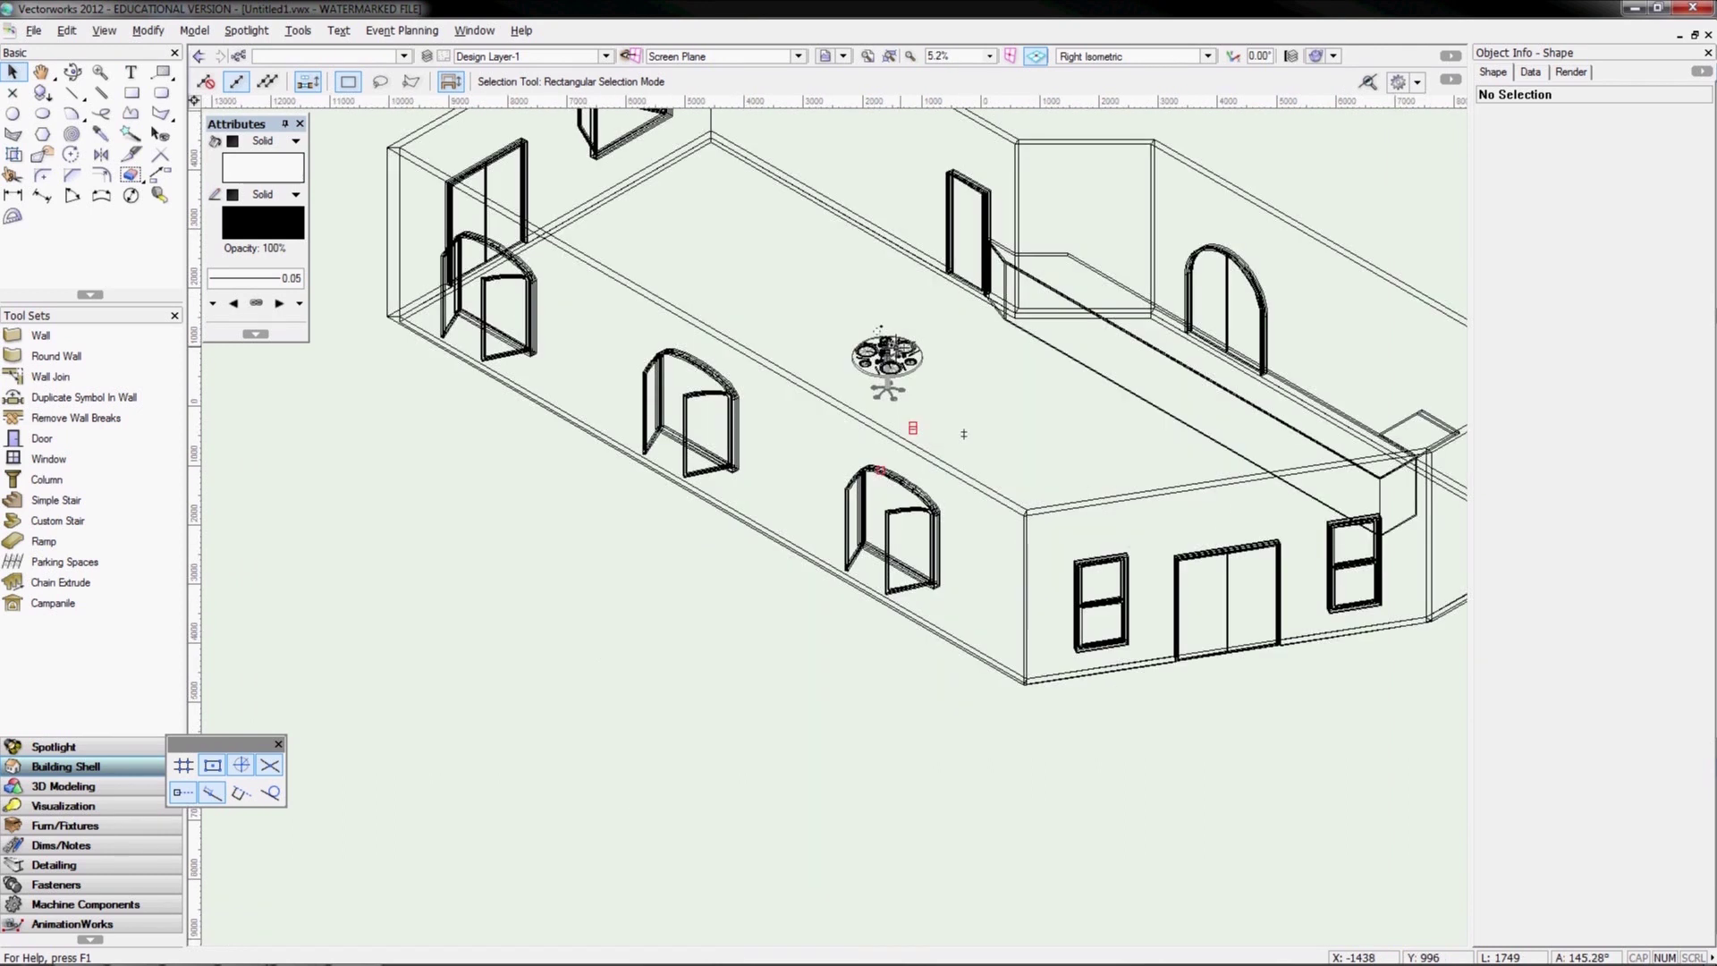
middle_click_drag(964, 434, 702, 417)
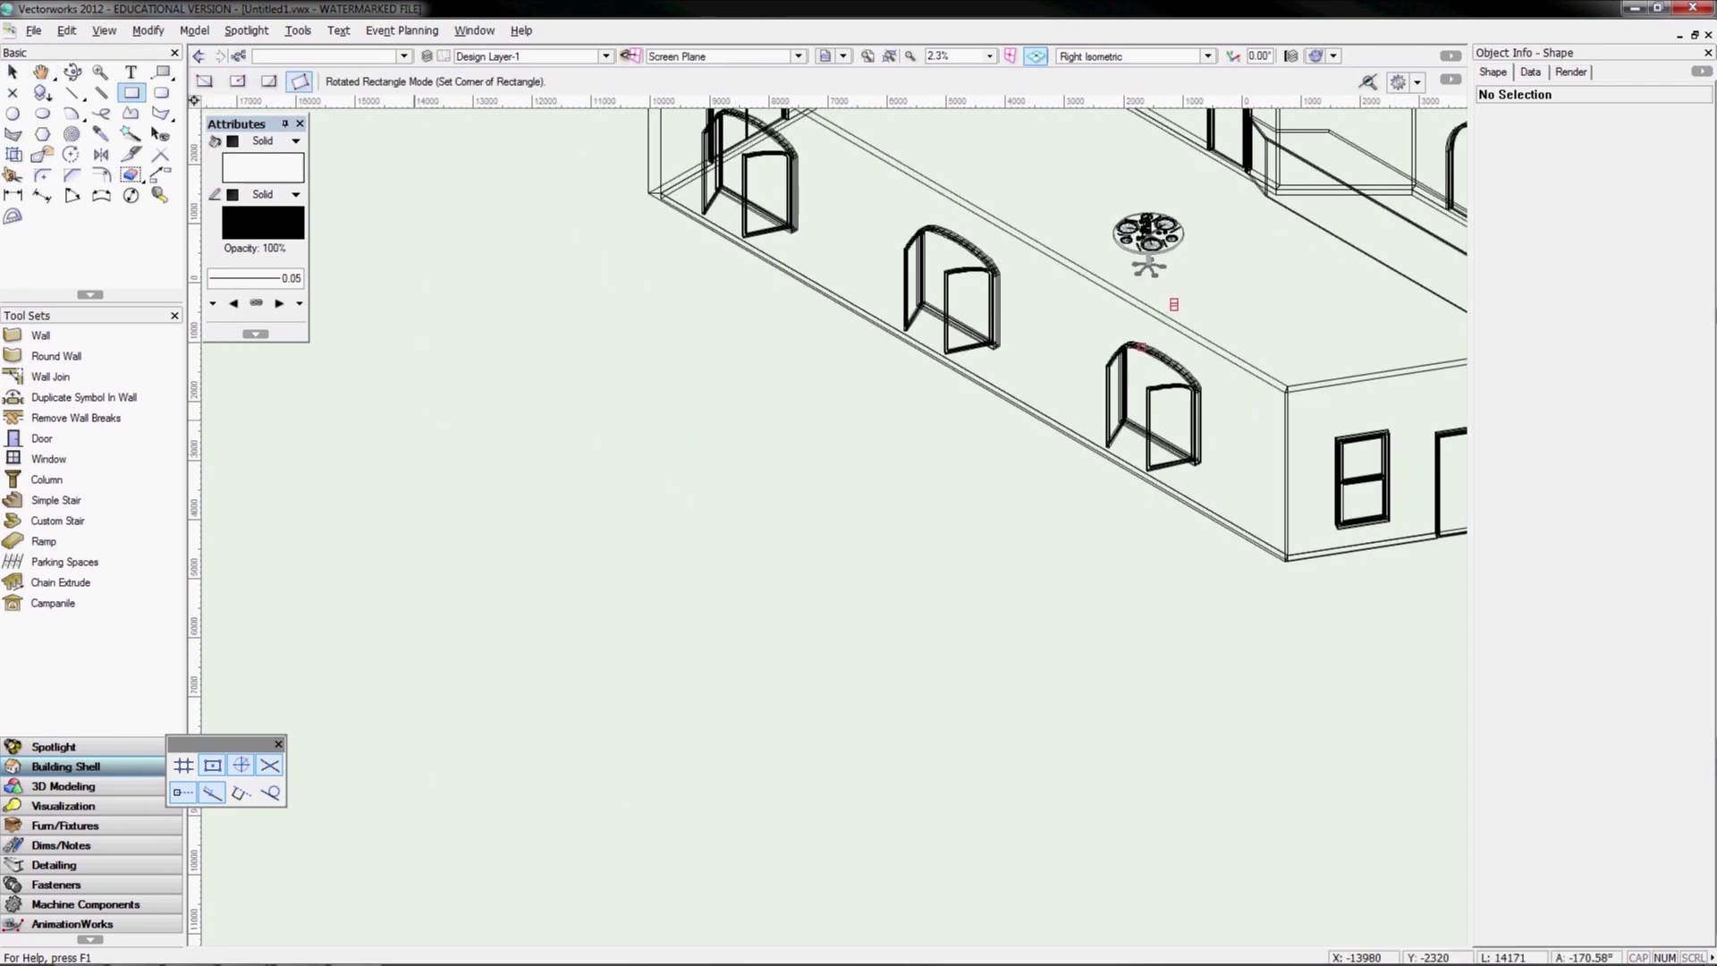
left_click(428, 418)
left_click(721, 56)
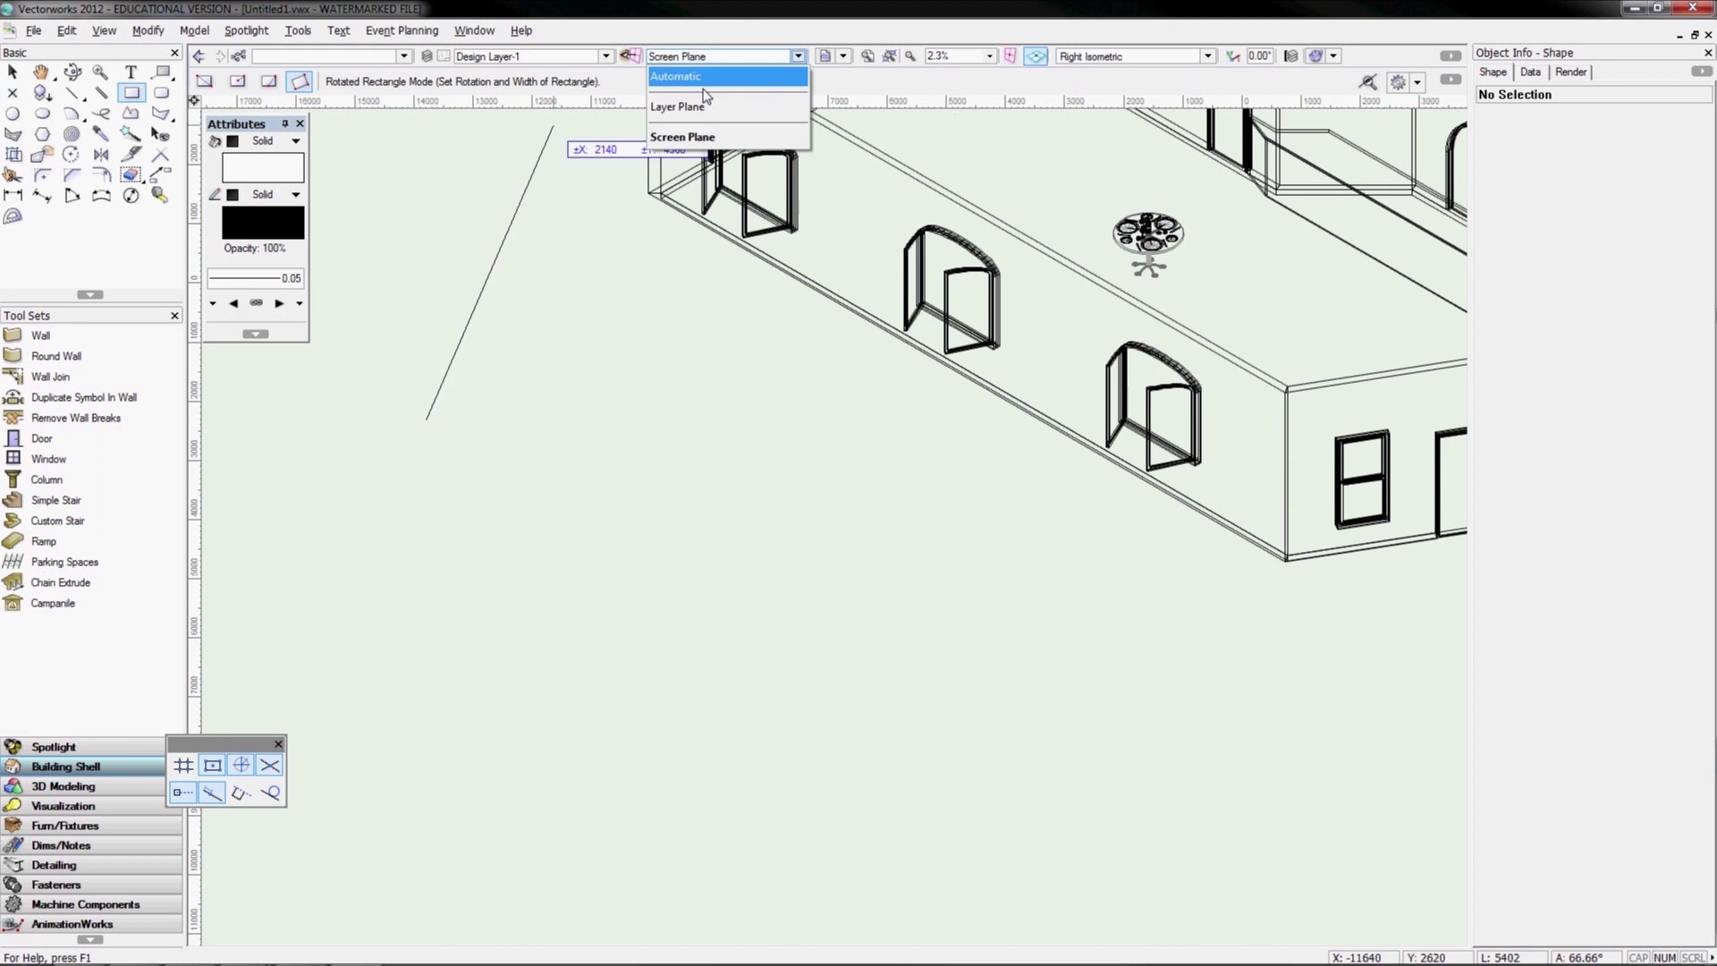
left_click(679, 102)
left_click(472, 442)
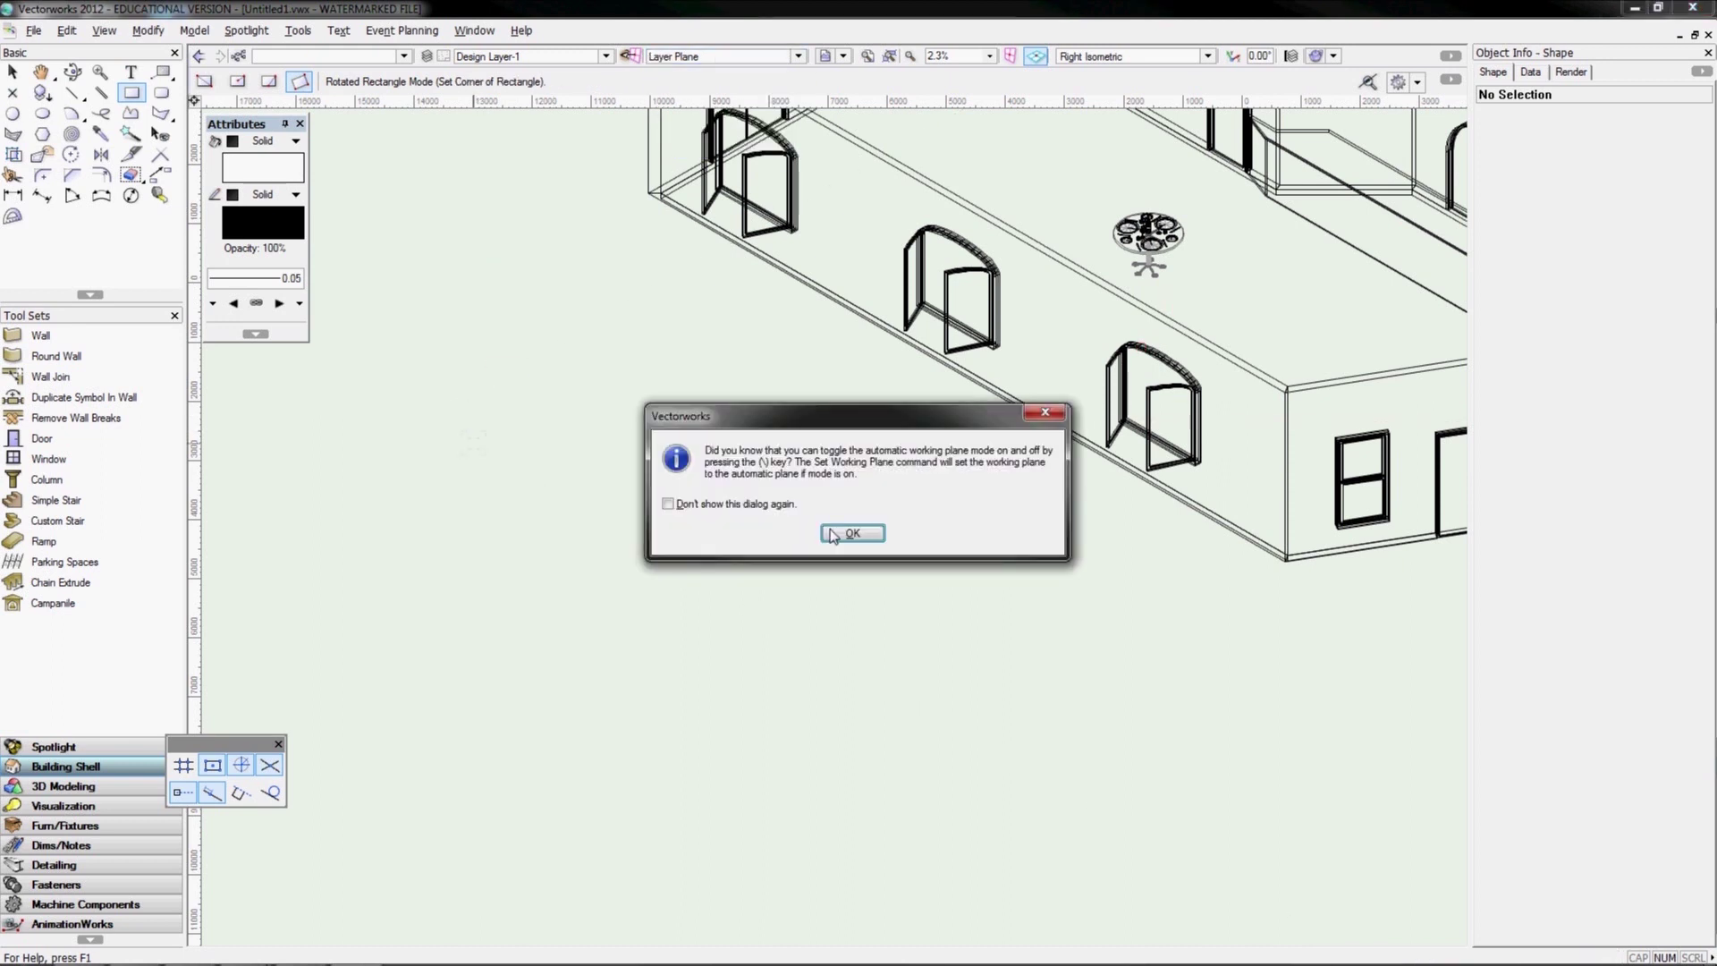
left_click(852, 533)
Draw a rotated rectangle about 2507 by 2479 mm outside the building and extrude it 2500 mm
left_click(445, 469)
left_click(547, 411)
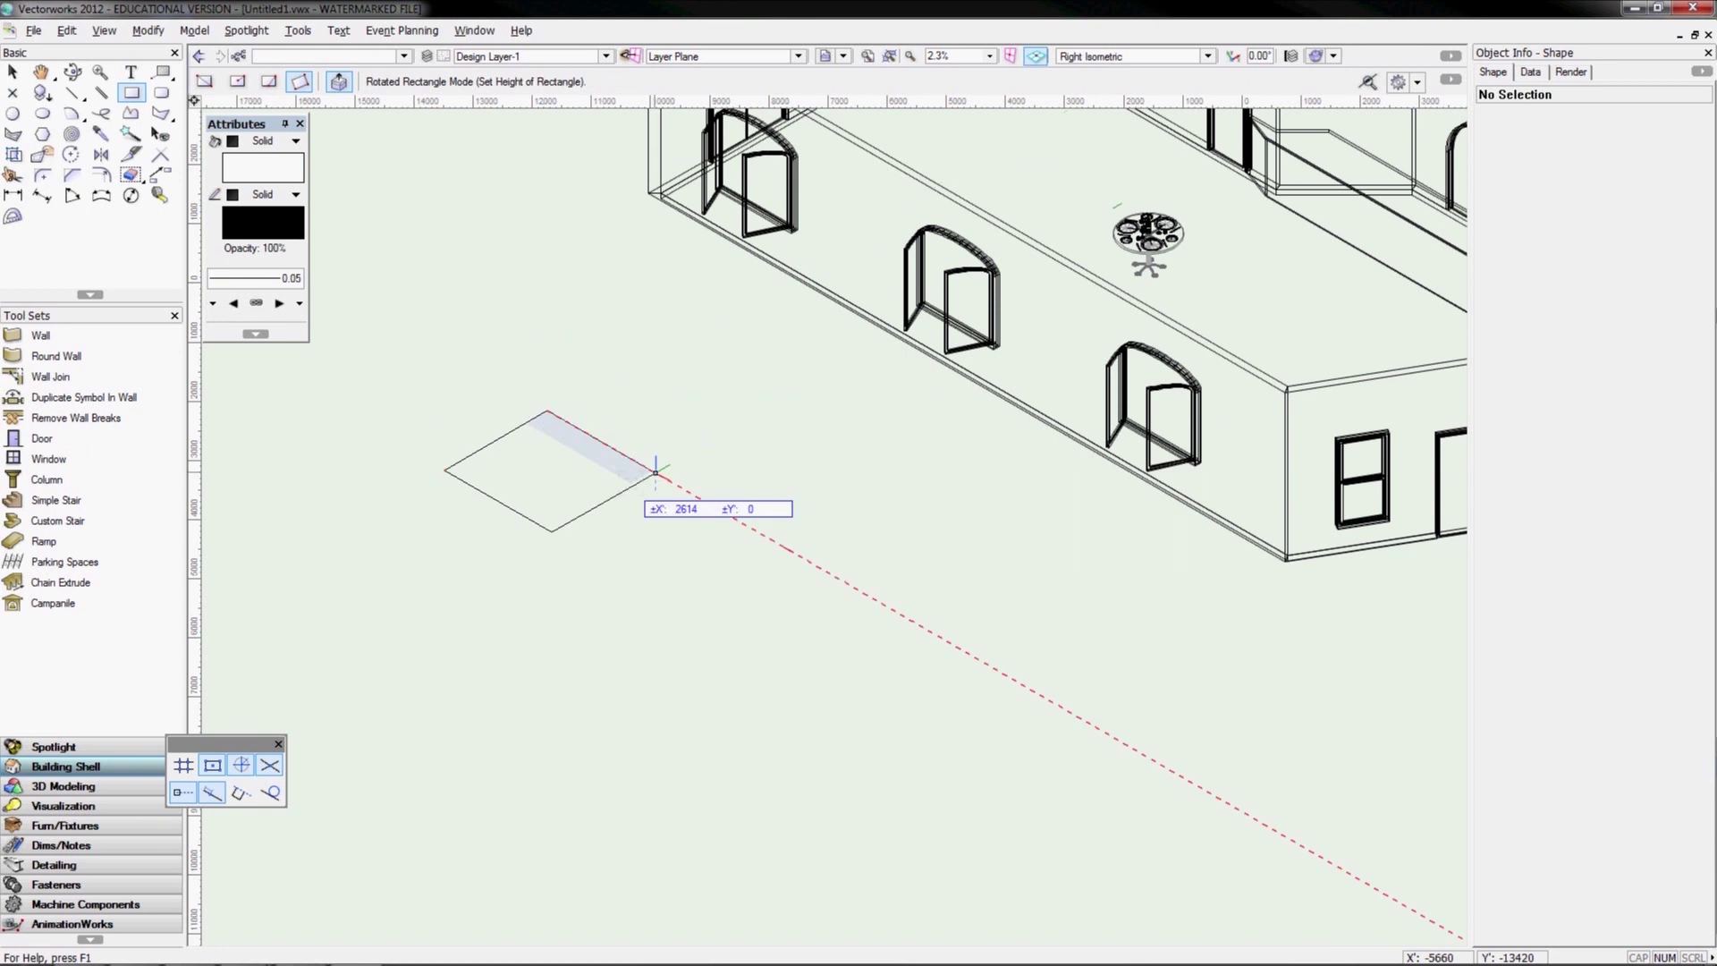
left_click(654, 471)
left_click(611, 461)
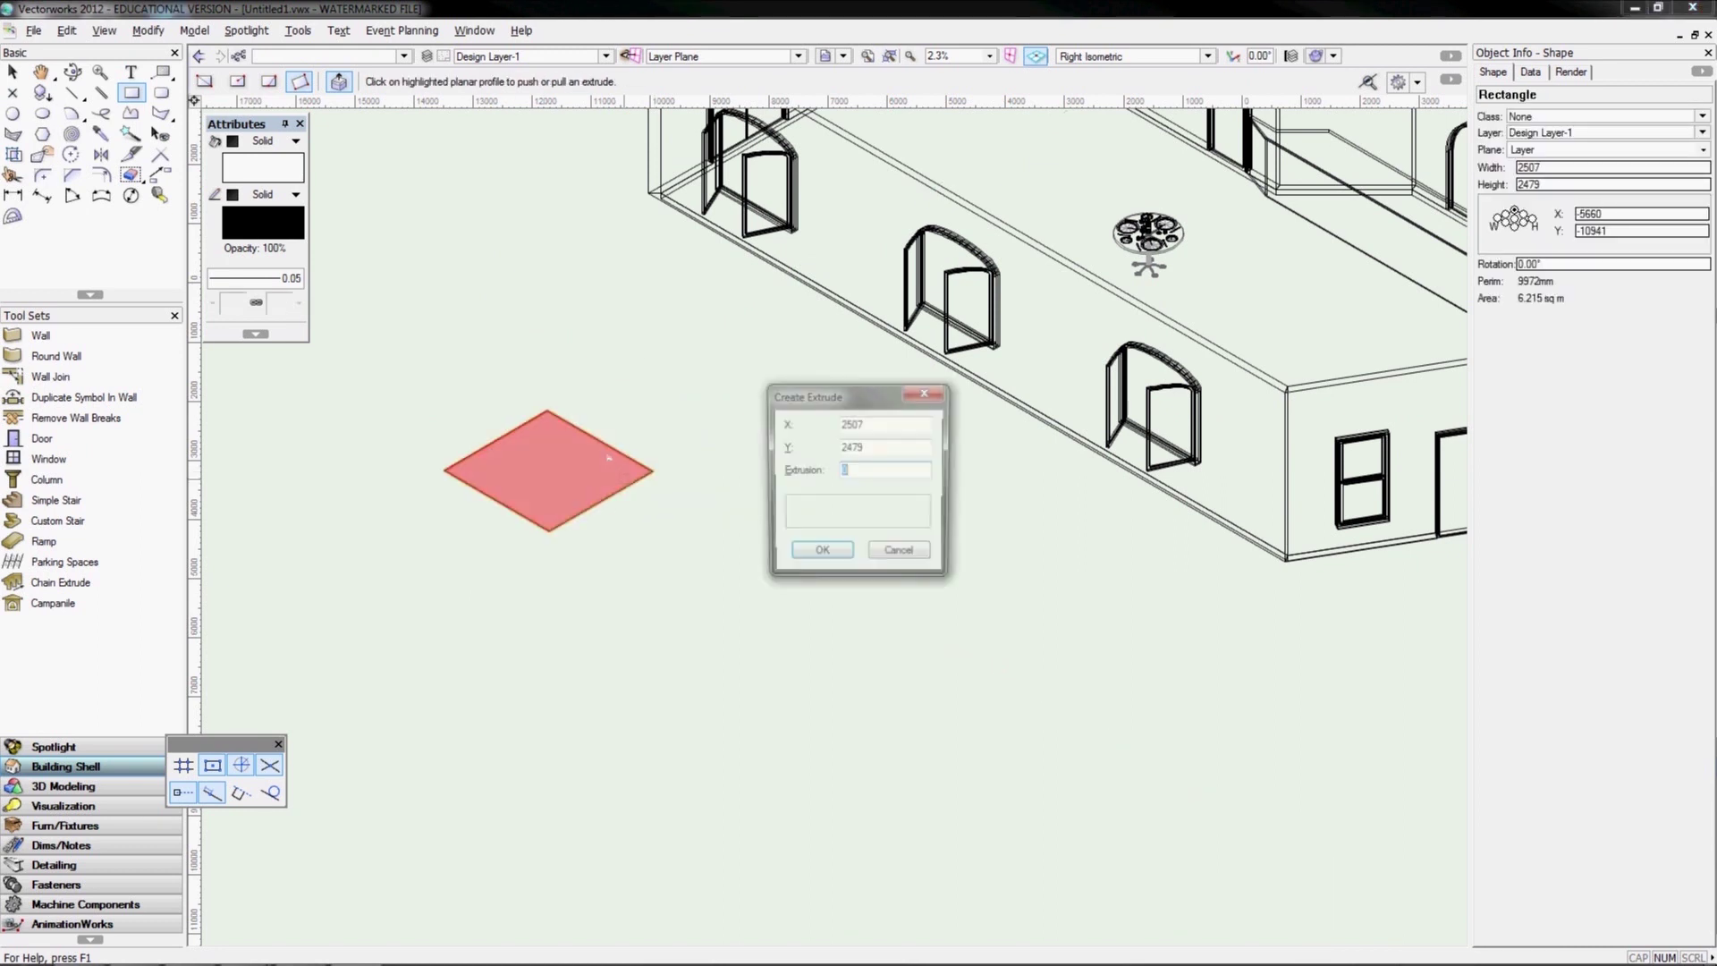
type("2500")
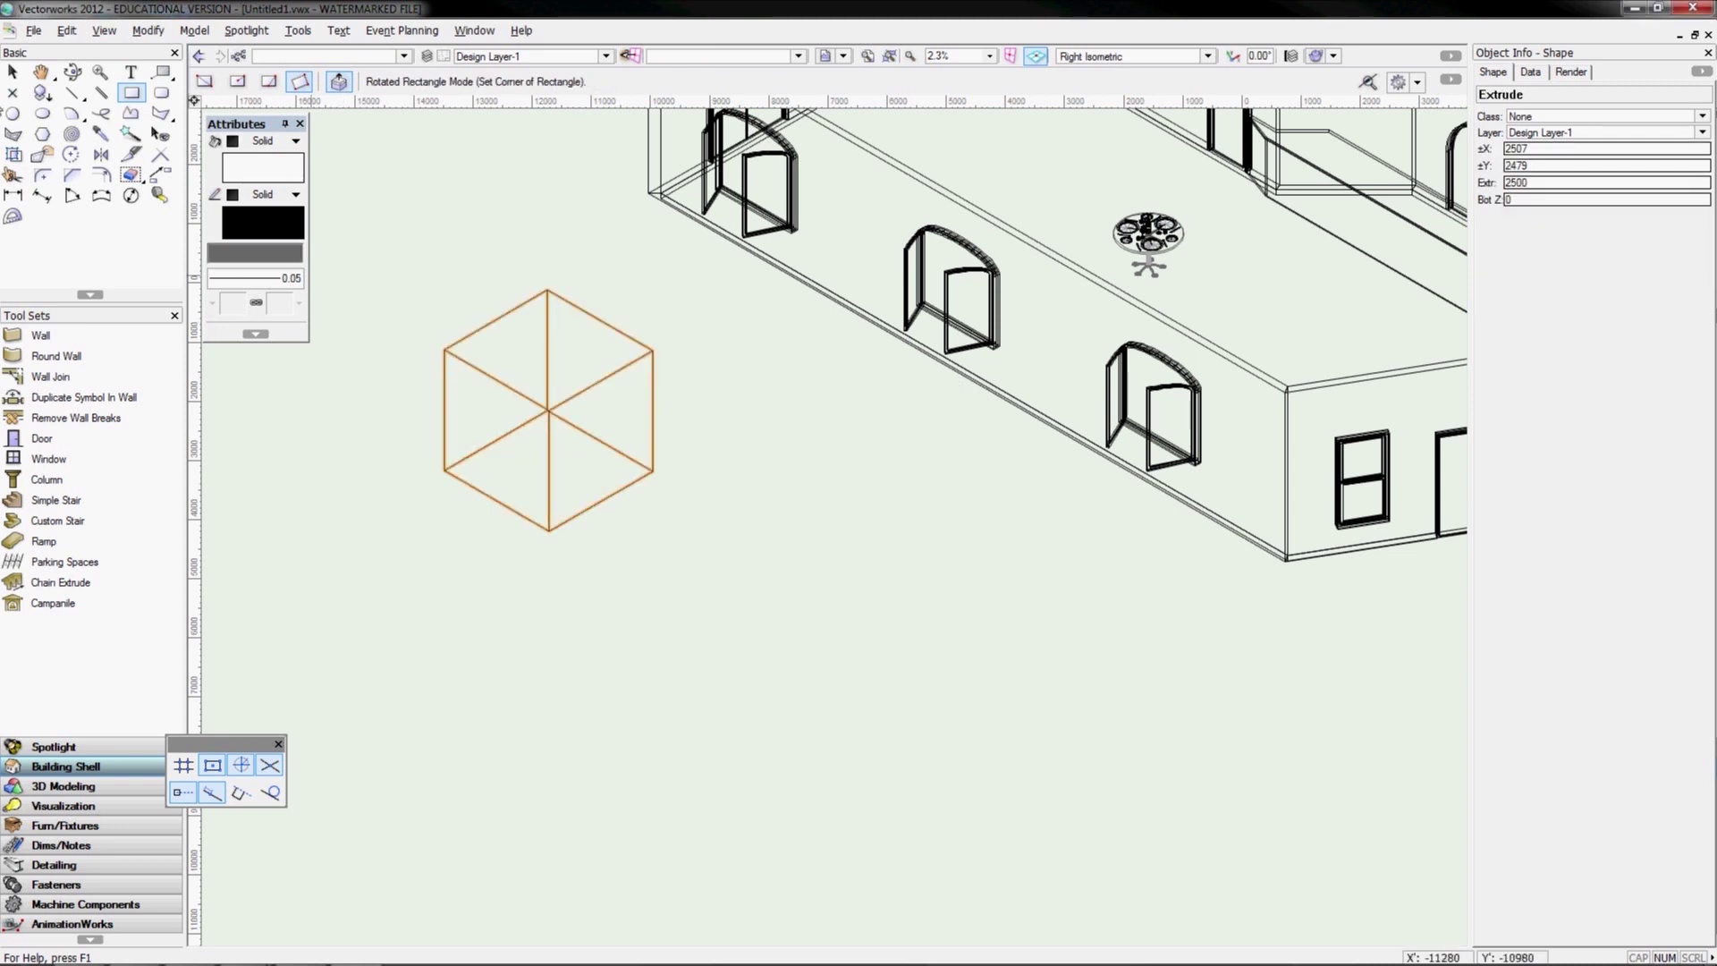
Draw a circle of about 1025 mm radius beside the box and extrude it 2500 mm into a cylinder
left_click(14, 113)
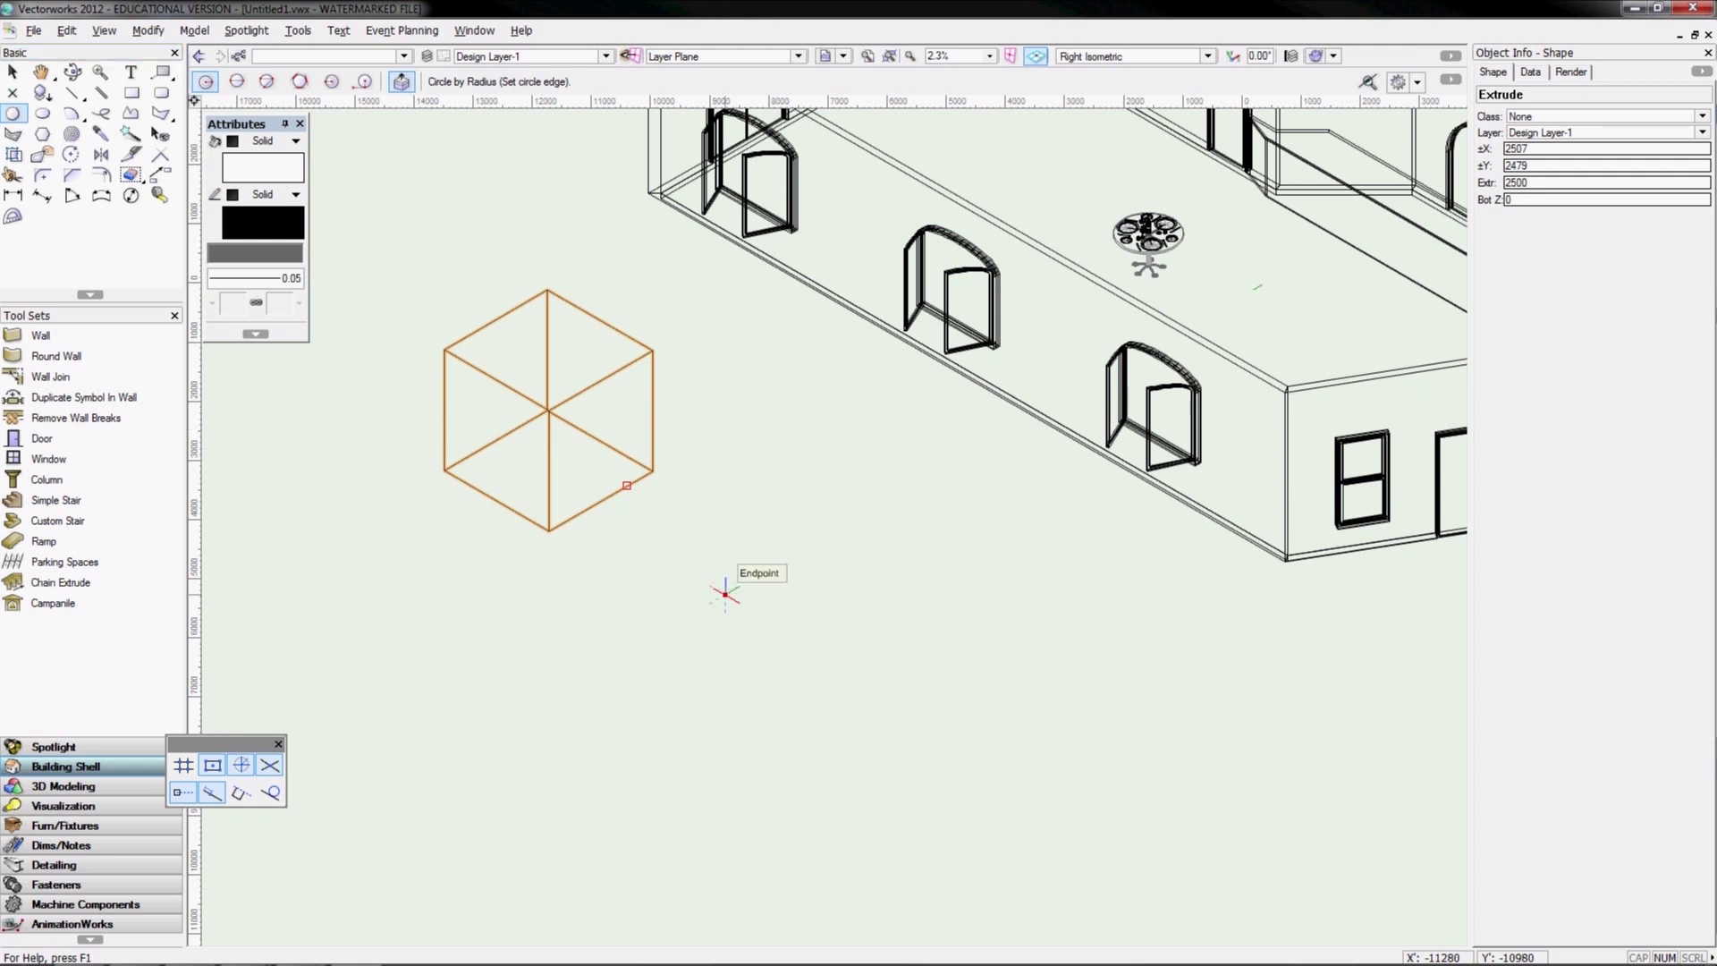
left_click_drag(726, 594, 787, 595)
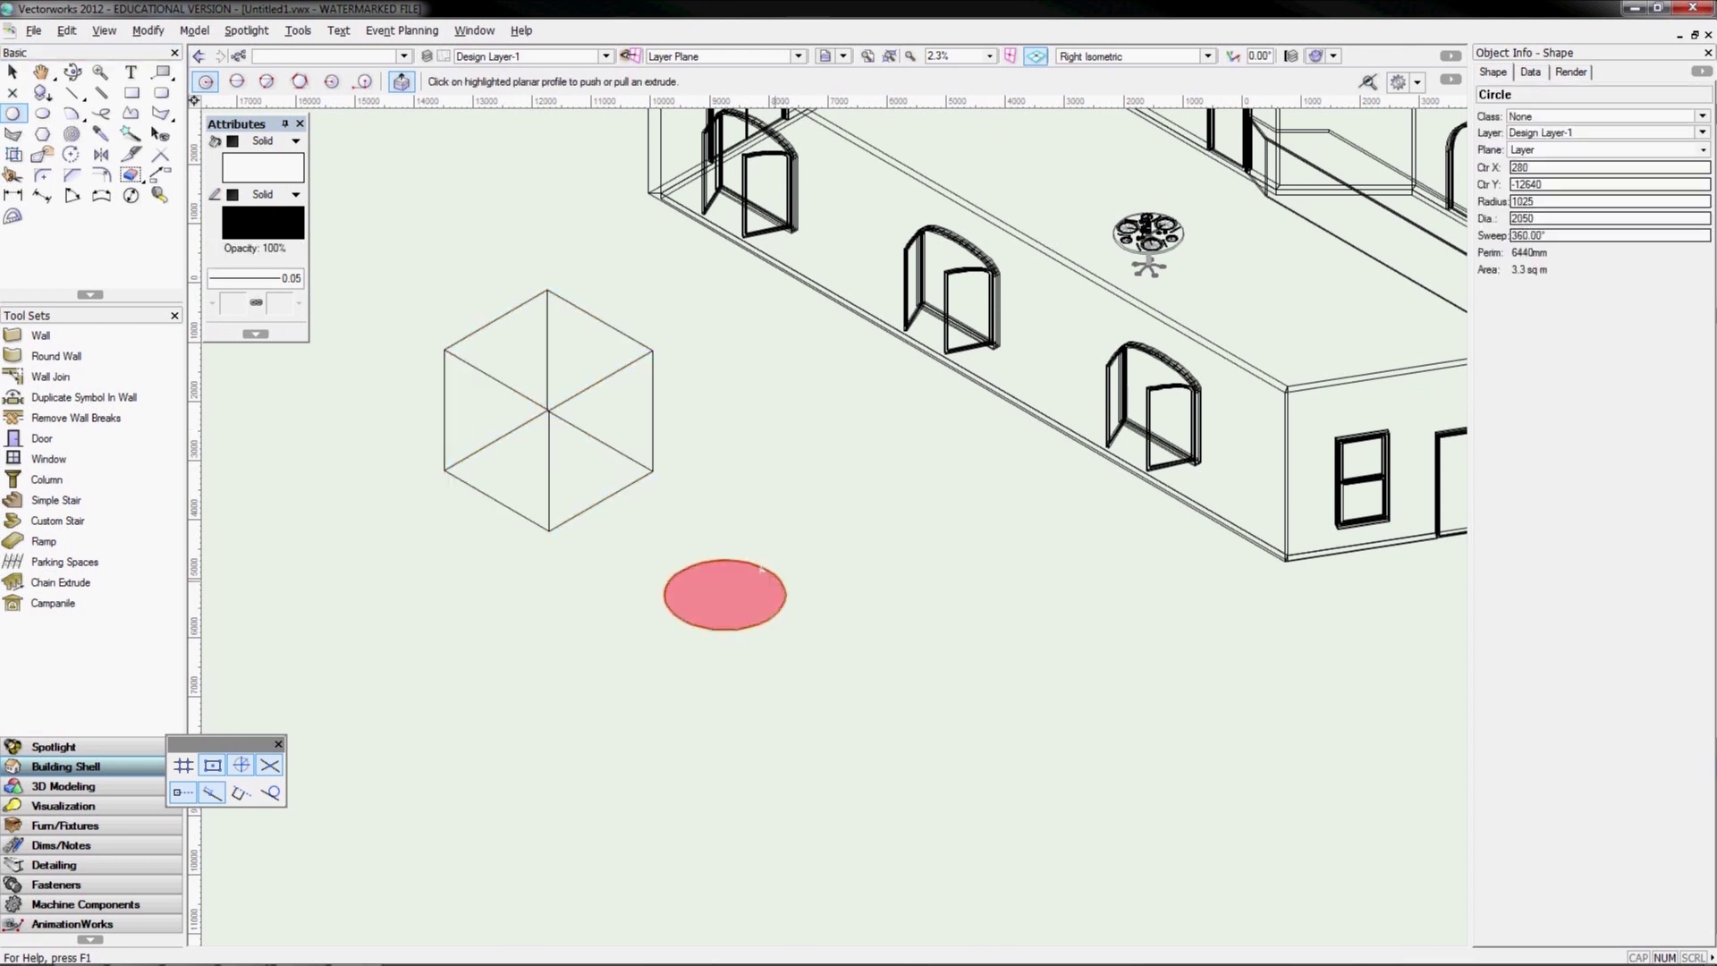
key("ctrl+w")
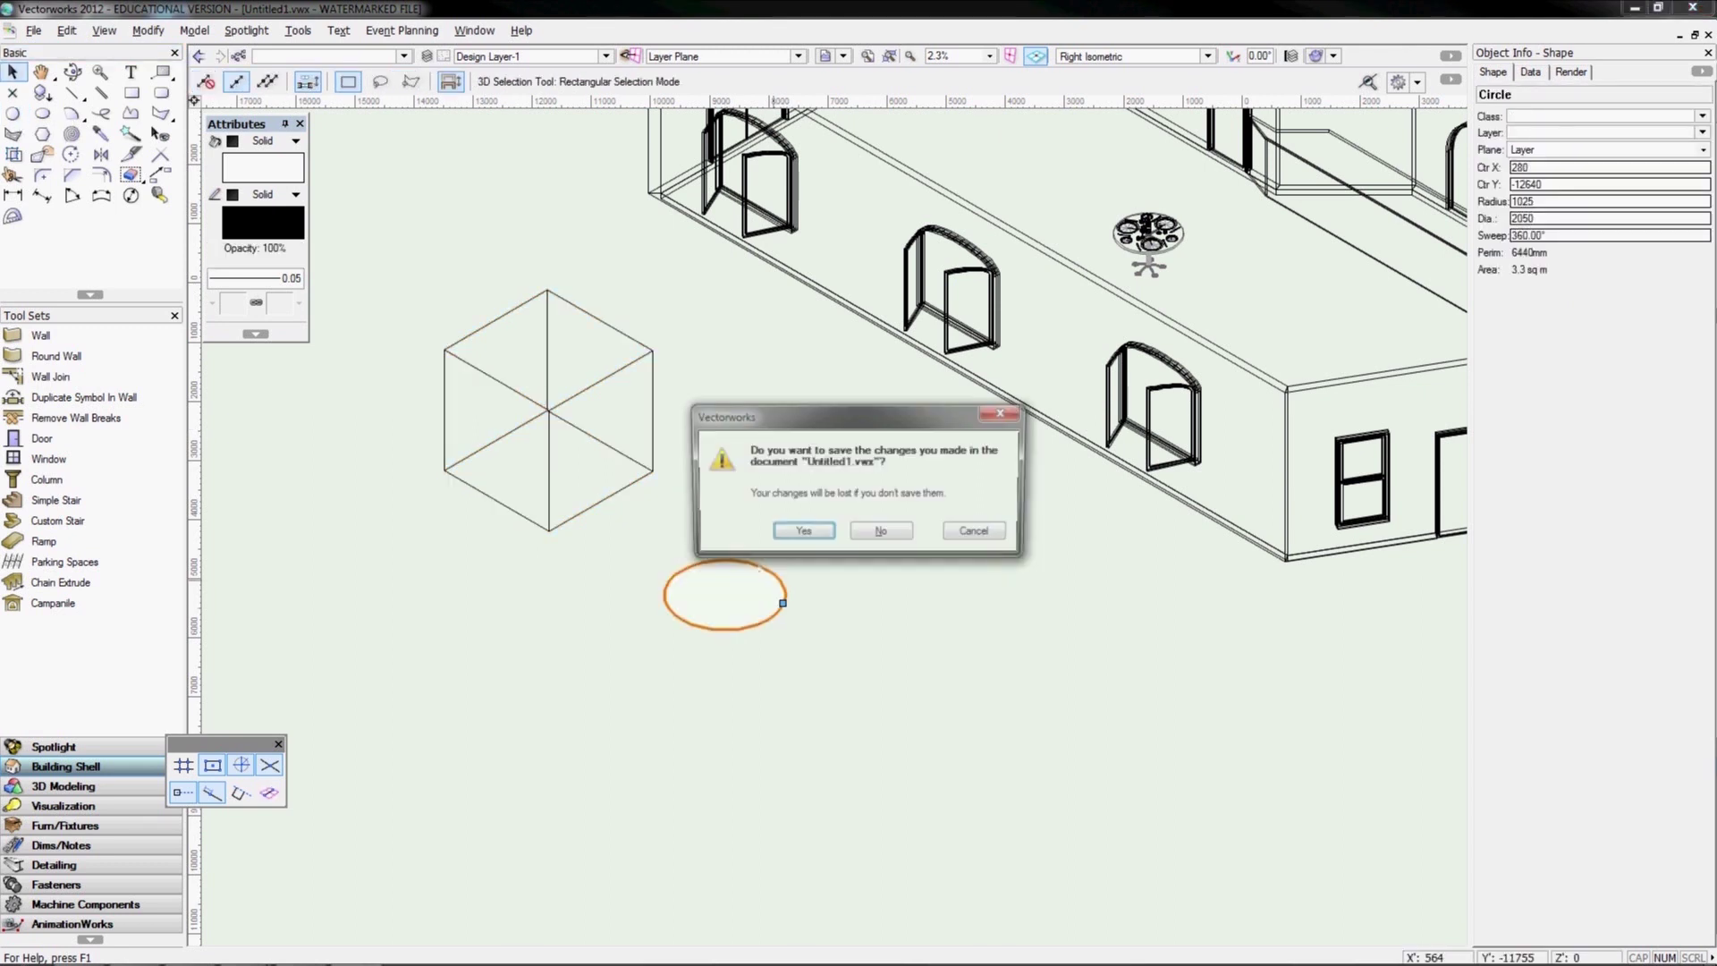
left_click(877, 534)
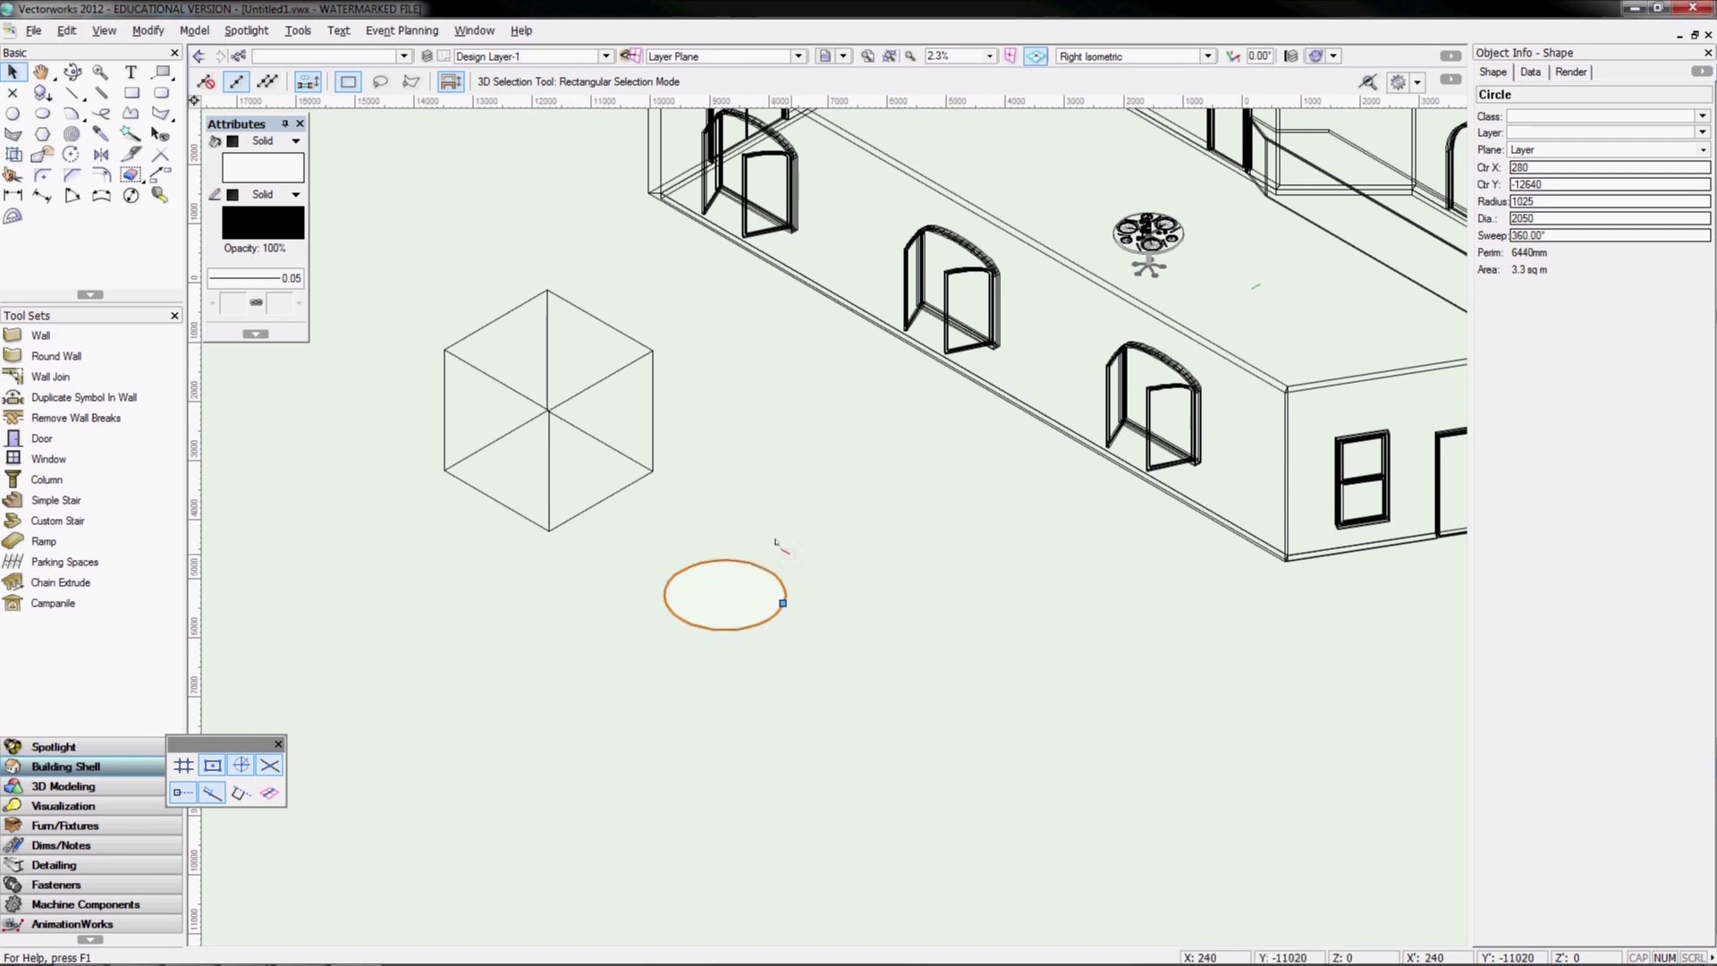
key("ctrl+e")
left_click(839, 555)
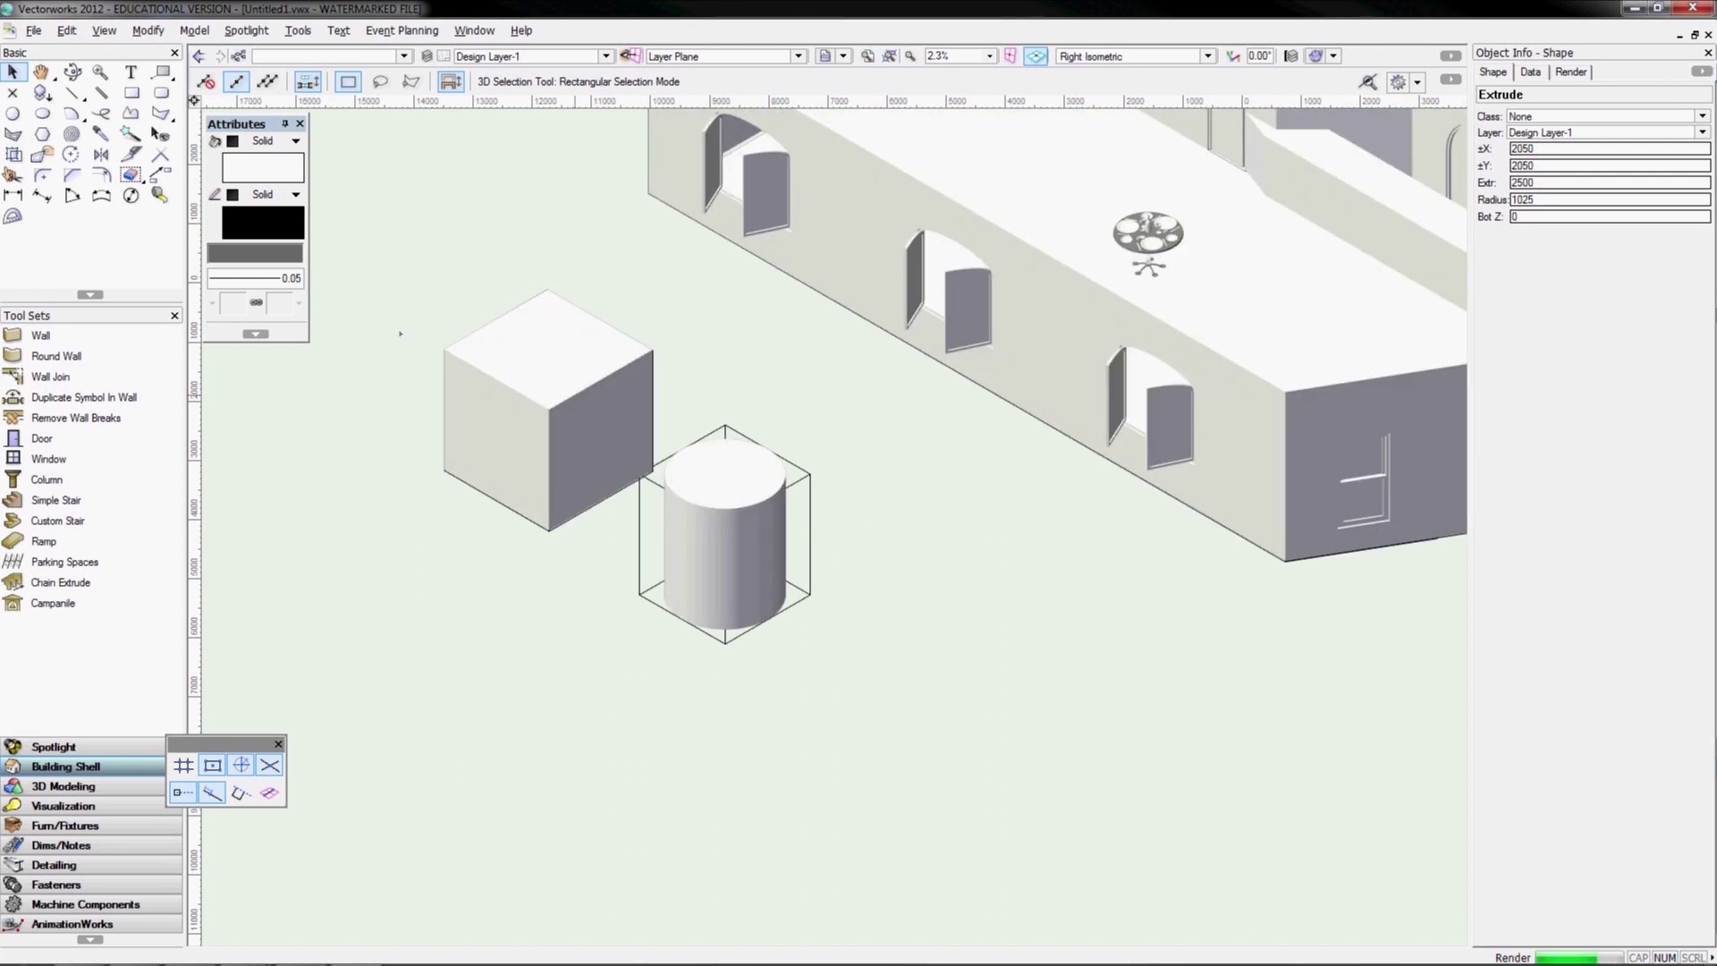
scroll(401, 333, "up", 2)
left_click_drag(499, 434, 616, 424)
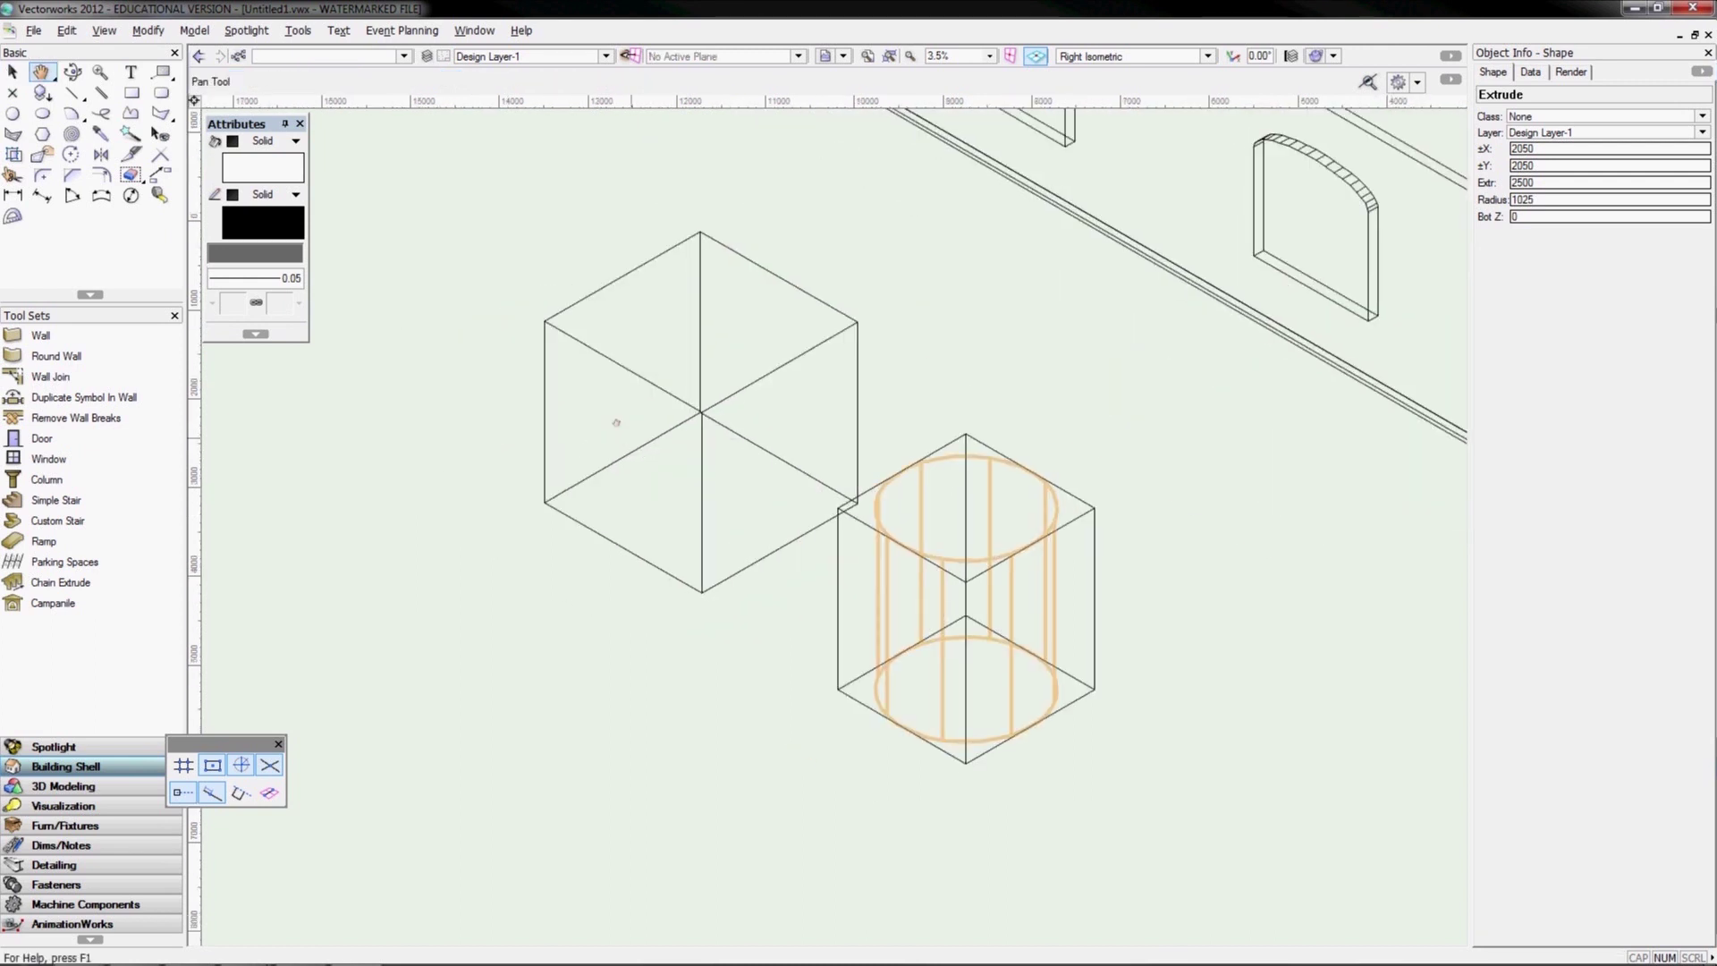
Select the extruded box outside the building and display its render properties
key("x")
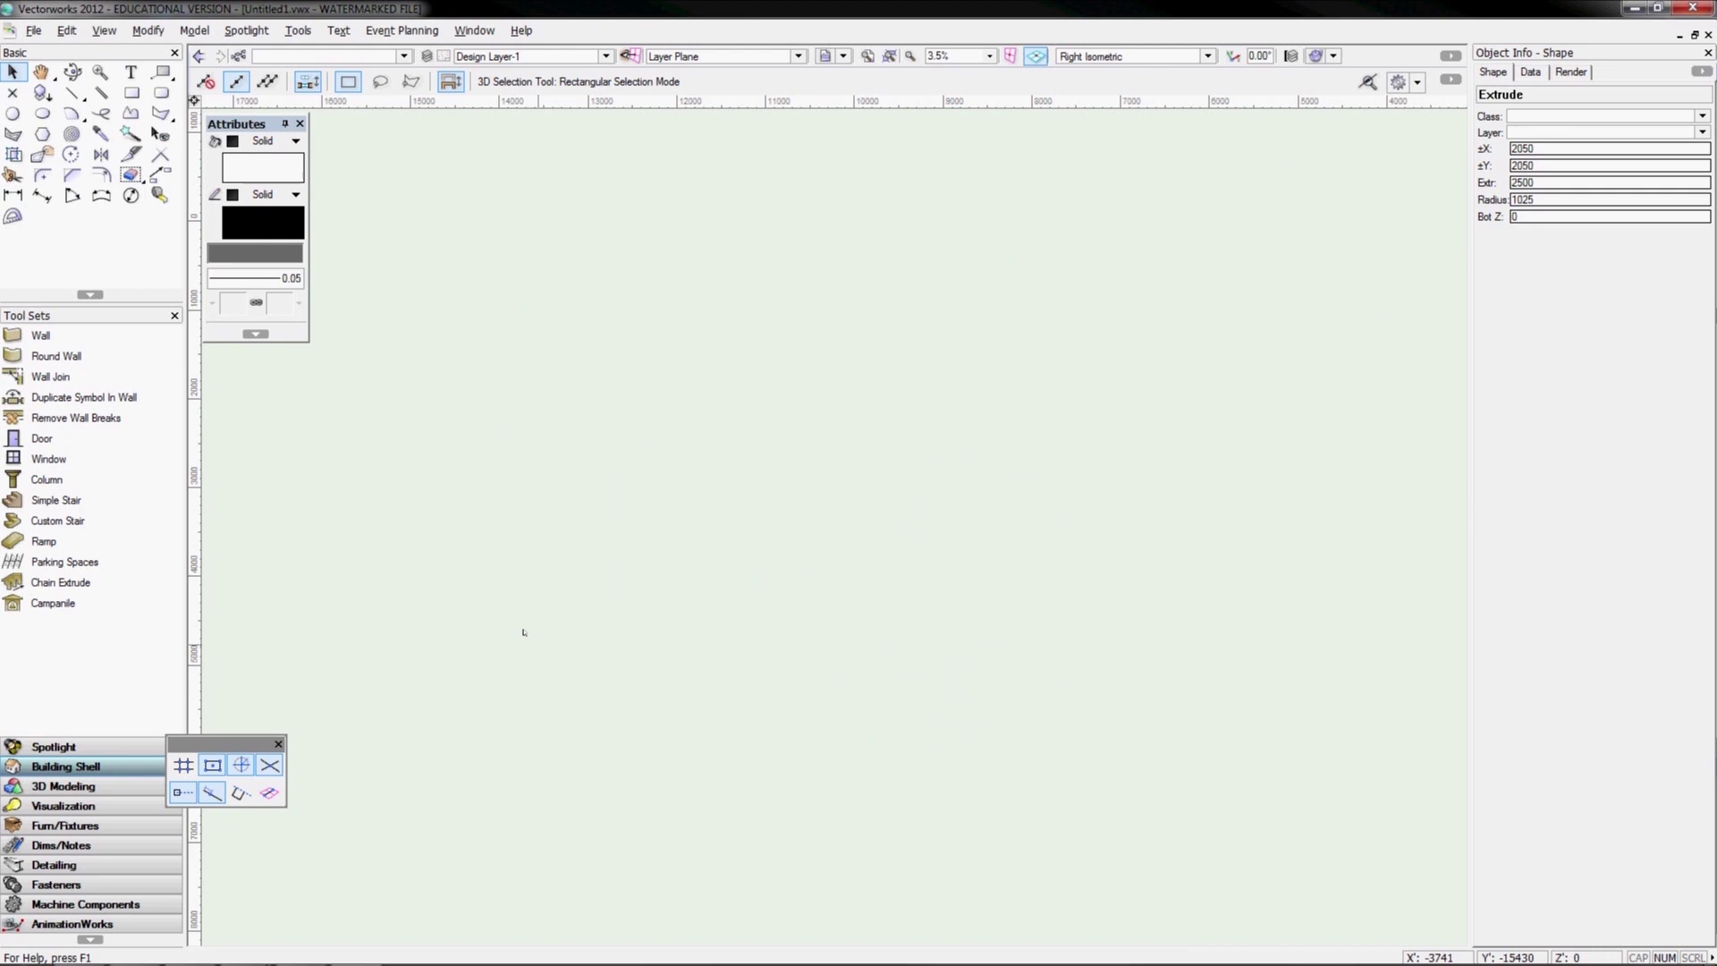
left_click(528, 627)
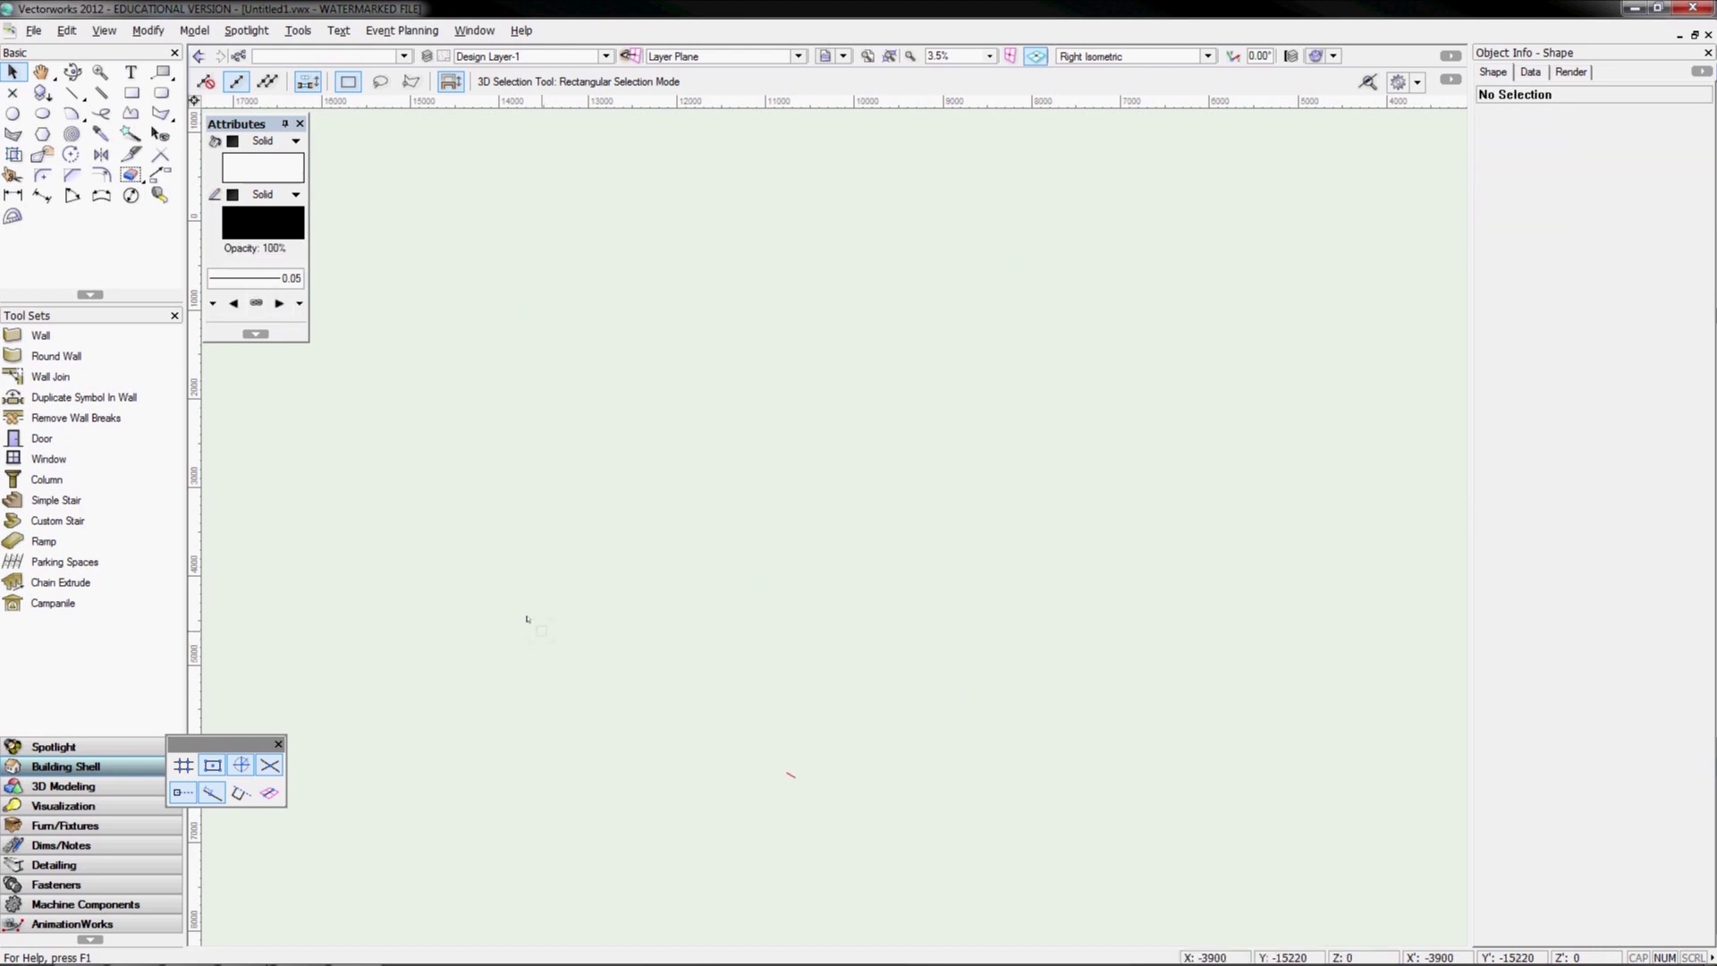
left_click(888, 528)
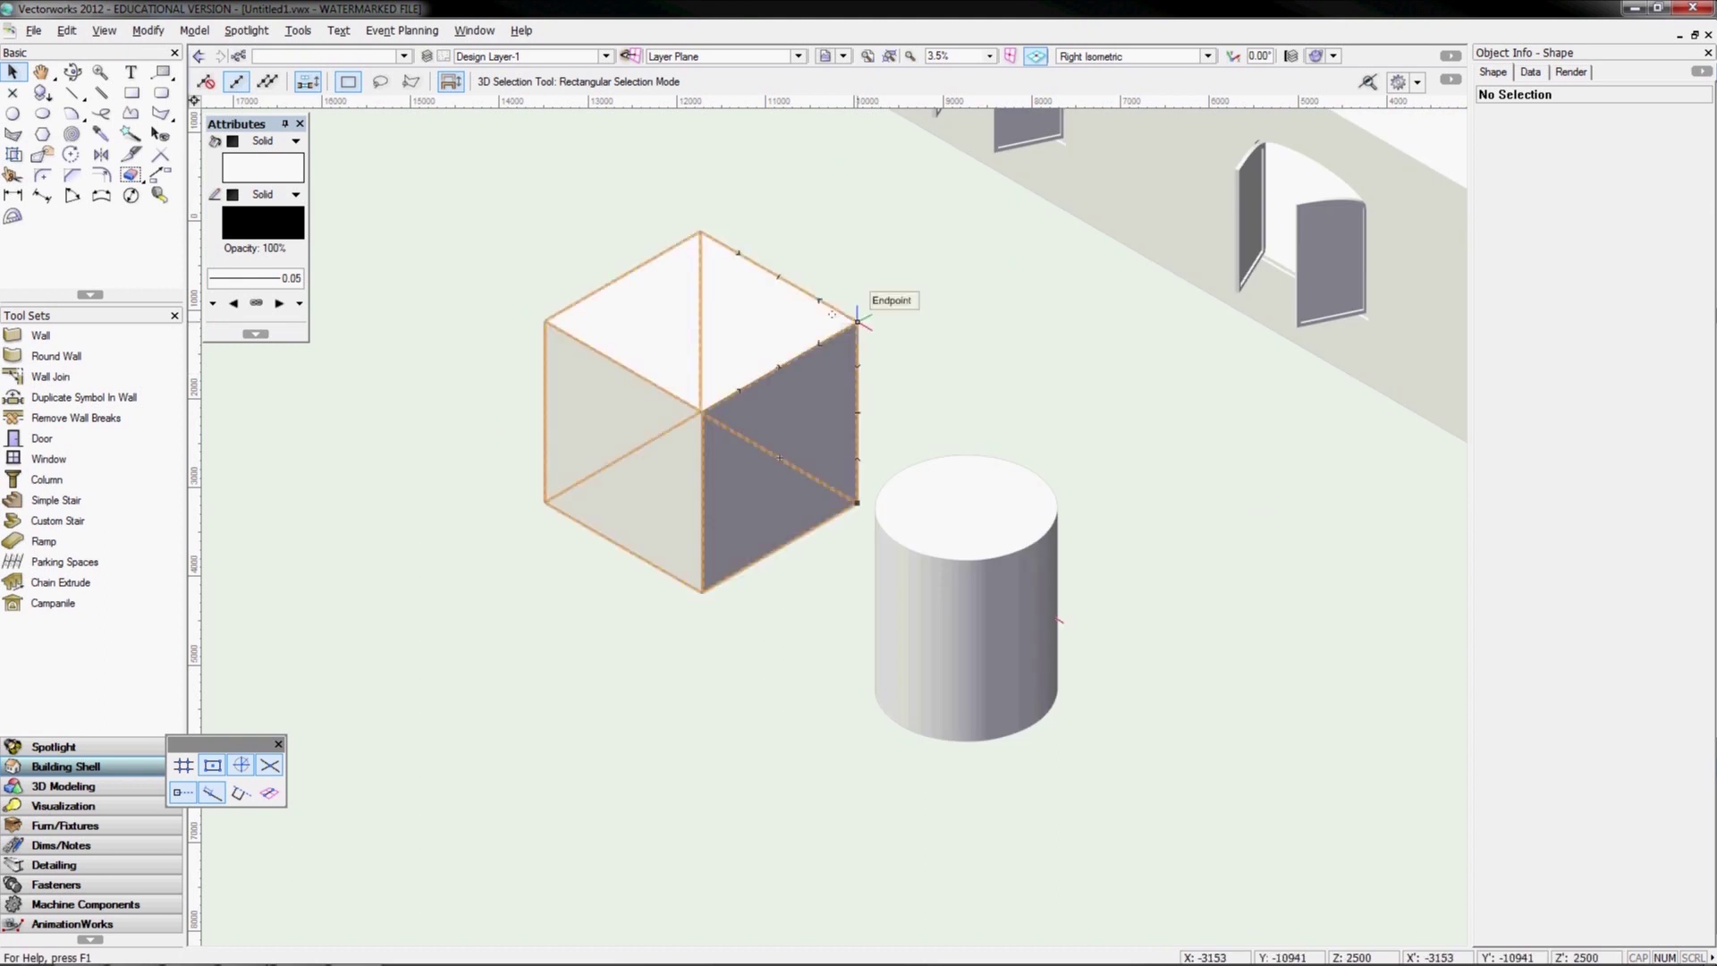
left_click_drag(857, 320, 701, 457)
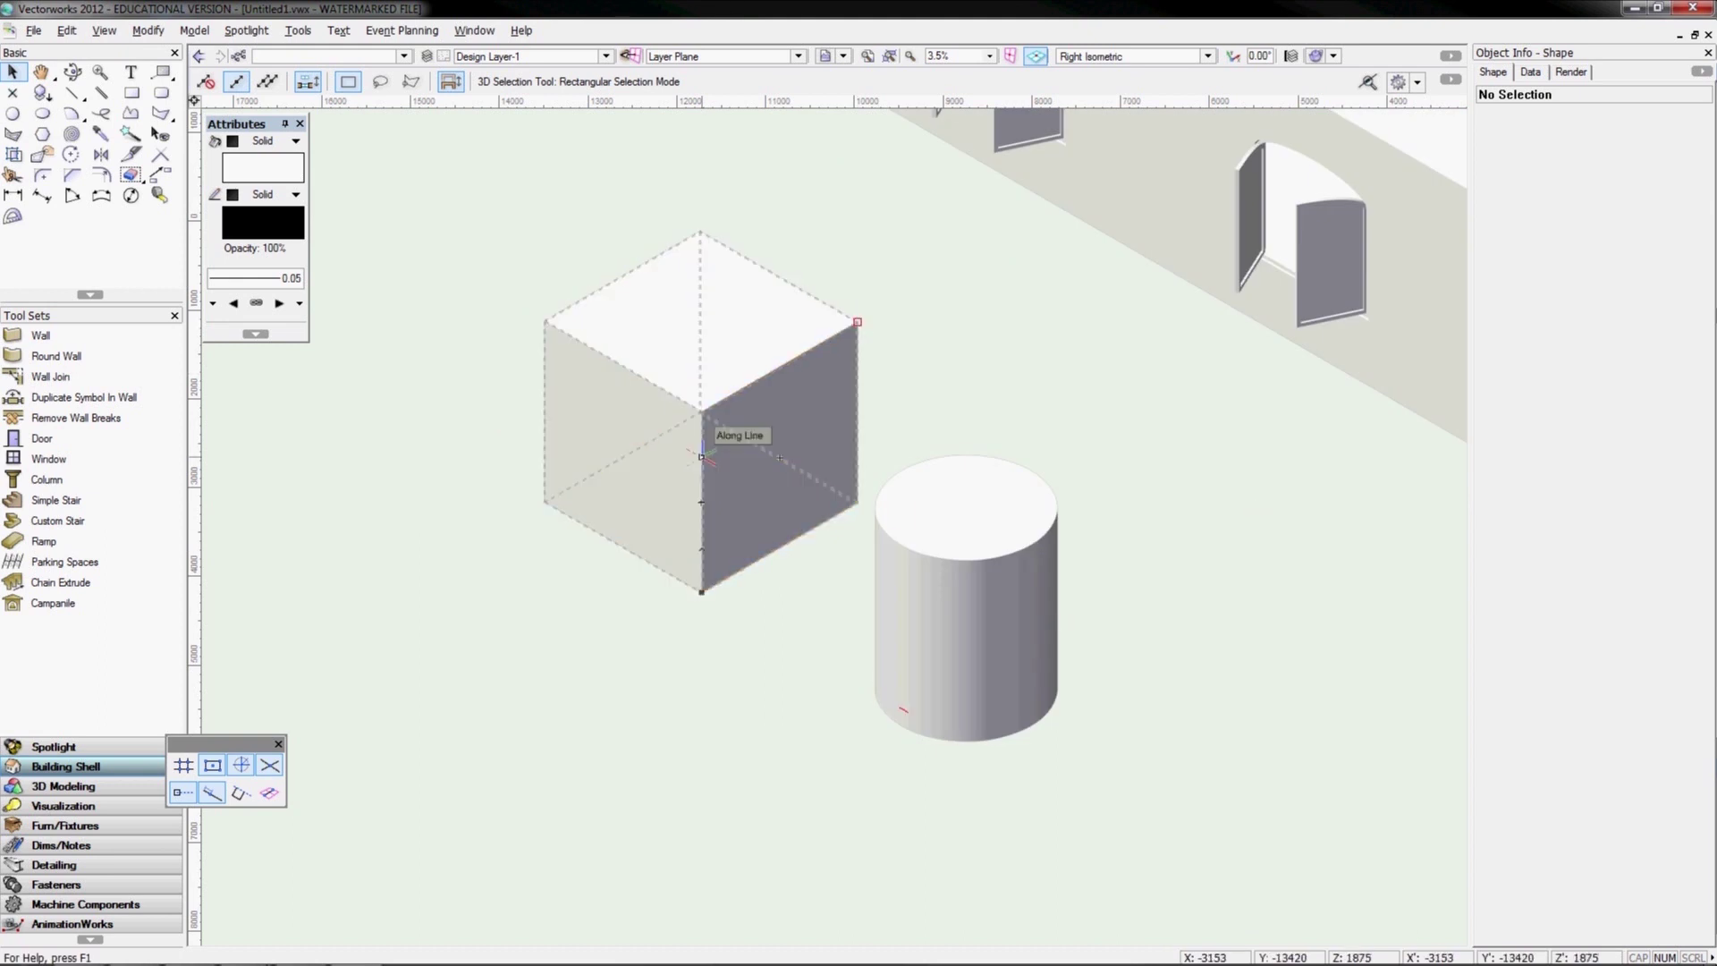
left_click(965, 507)
left_click(779, 457)
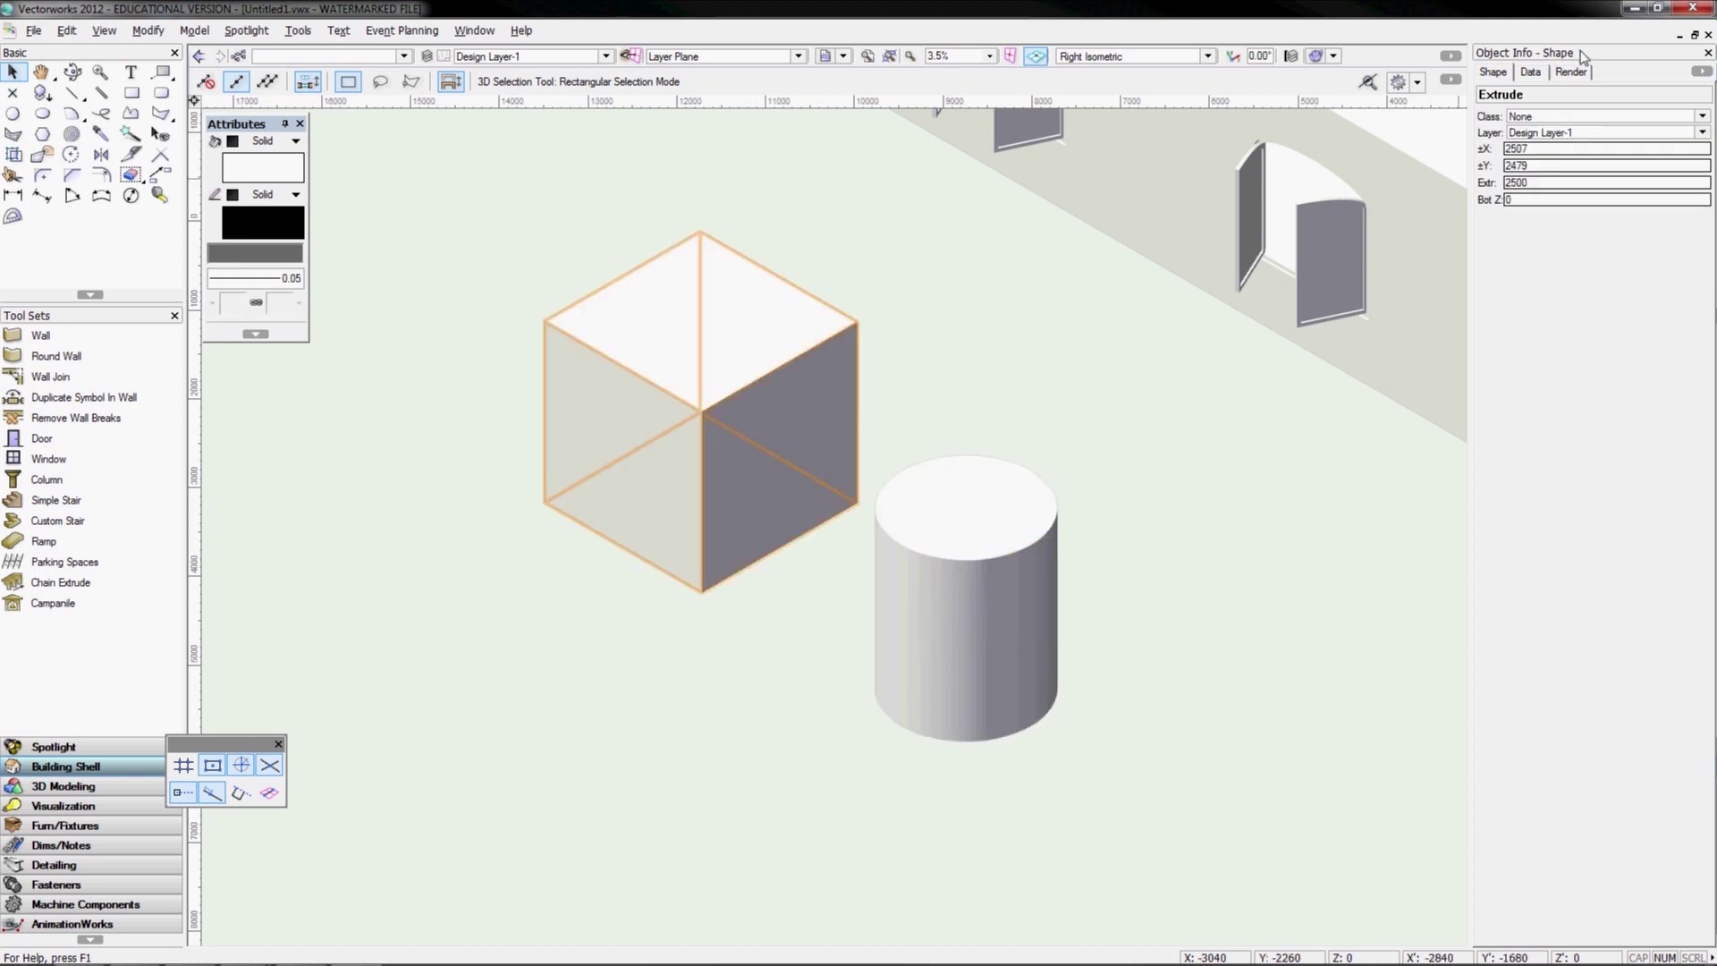
left_click(1569, 73)
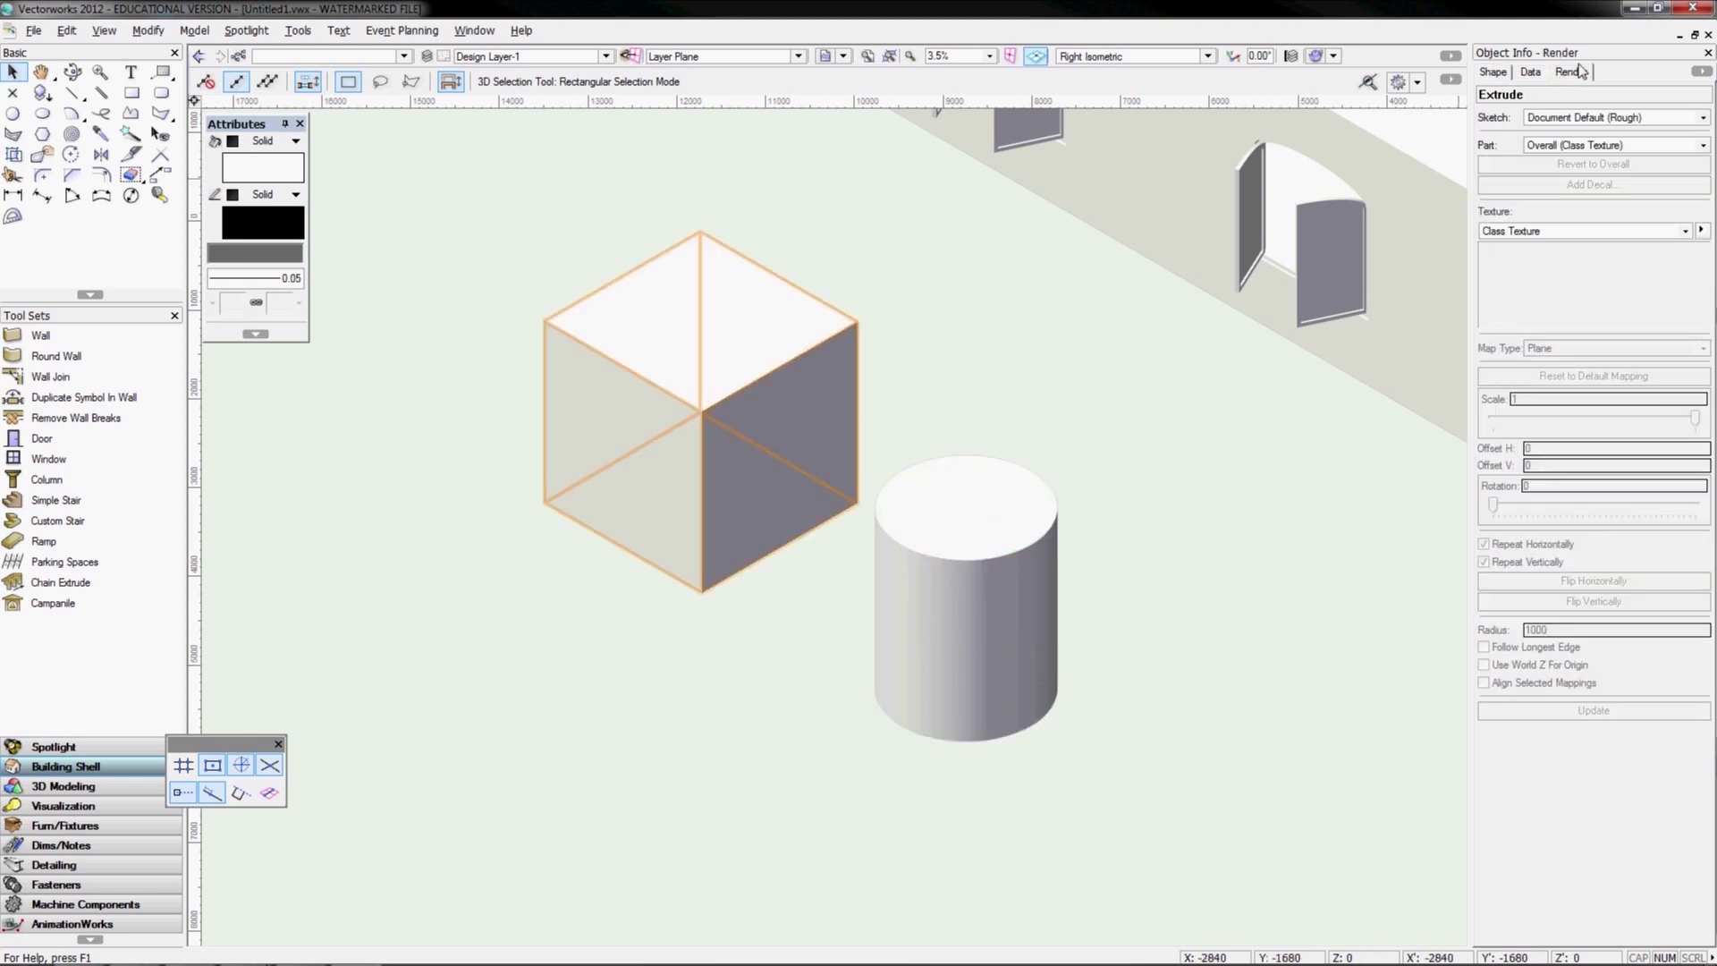
left_click(475, 31)
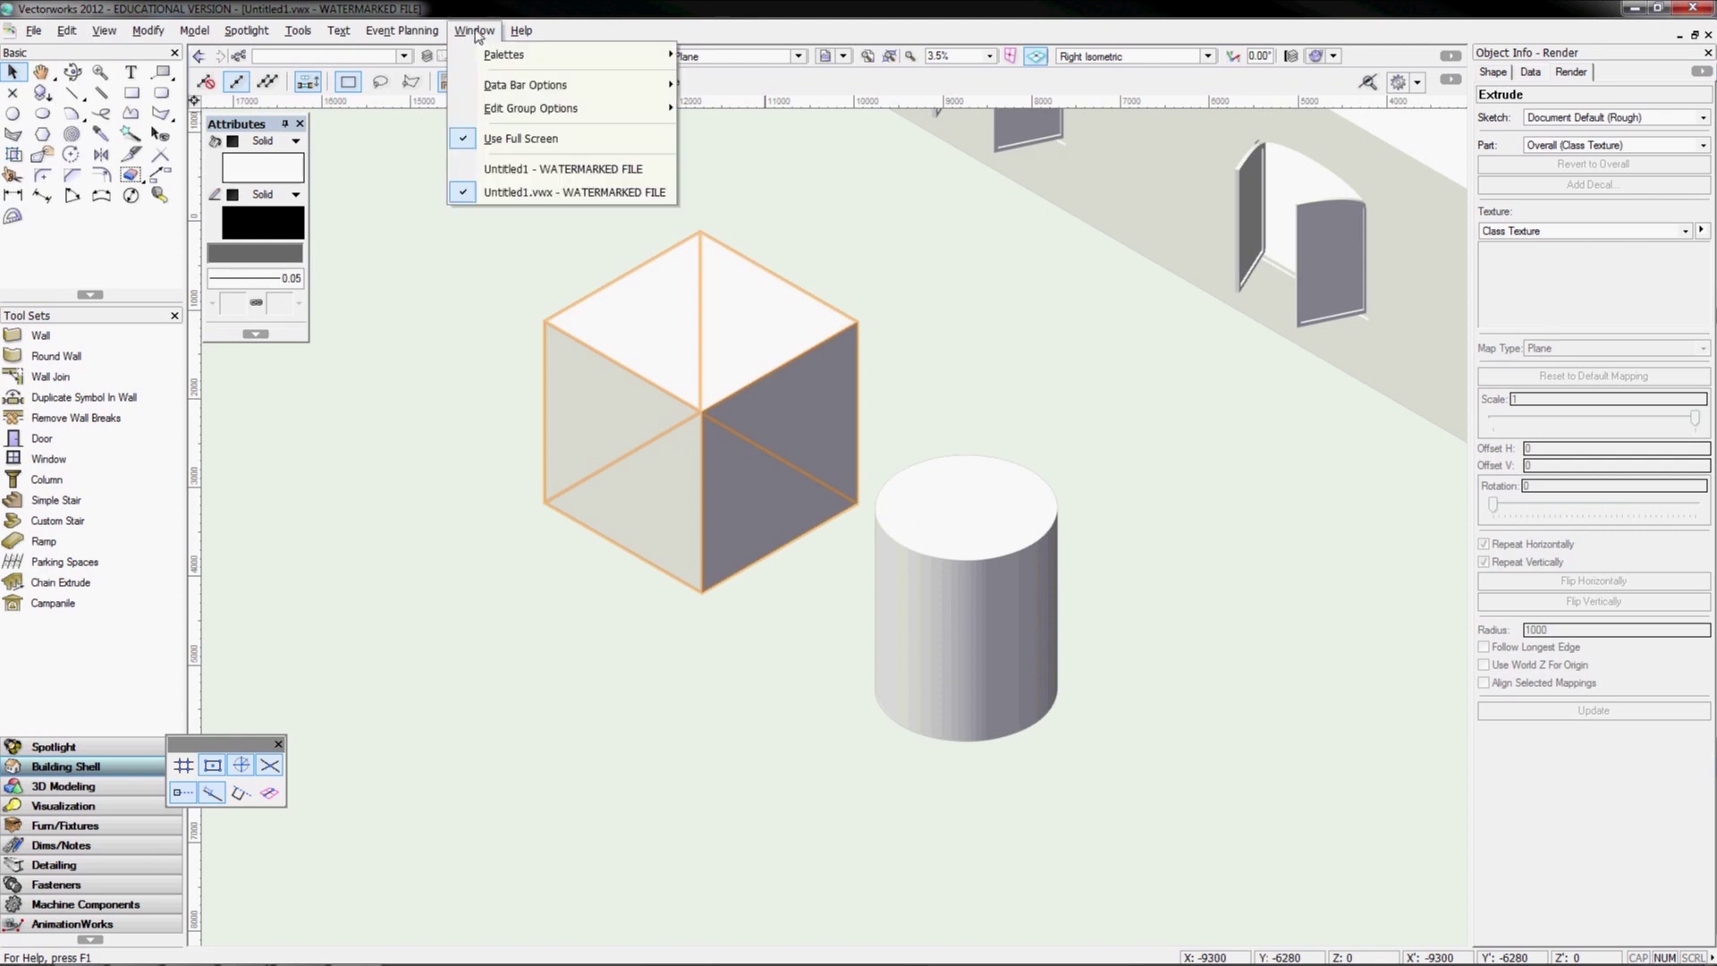
mouse_move(498, 61)
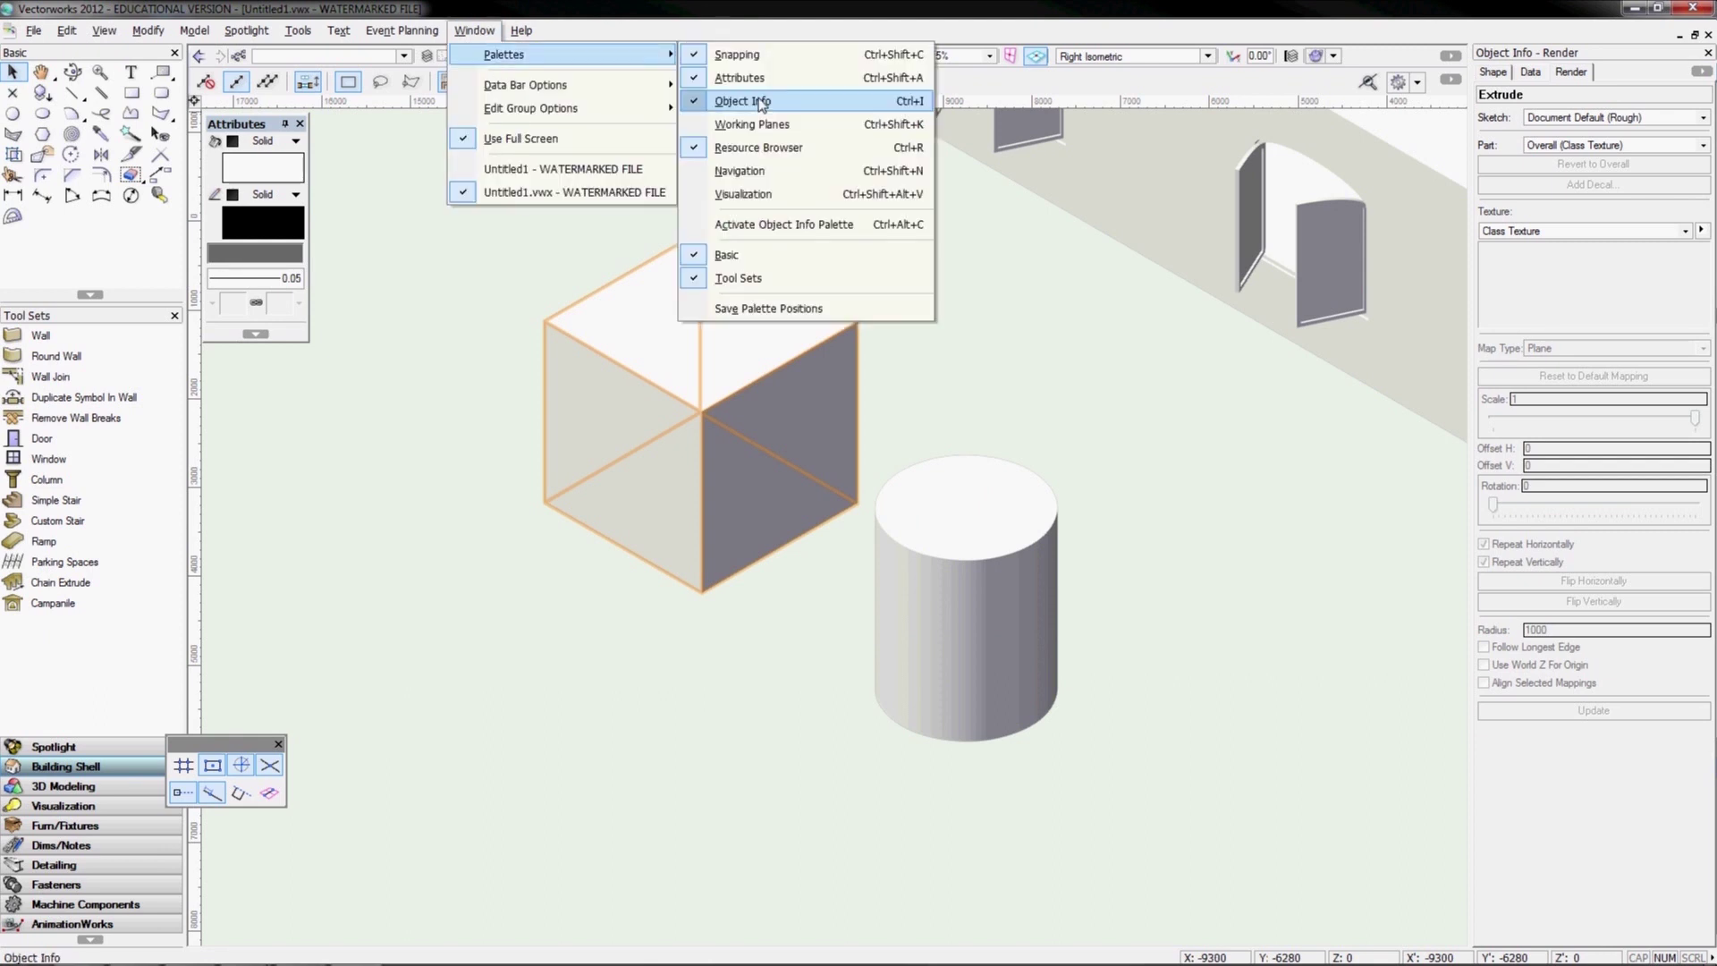
left_click(475, 30)
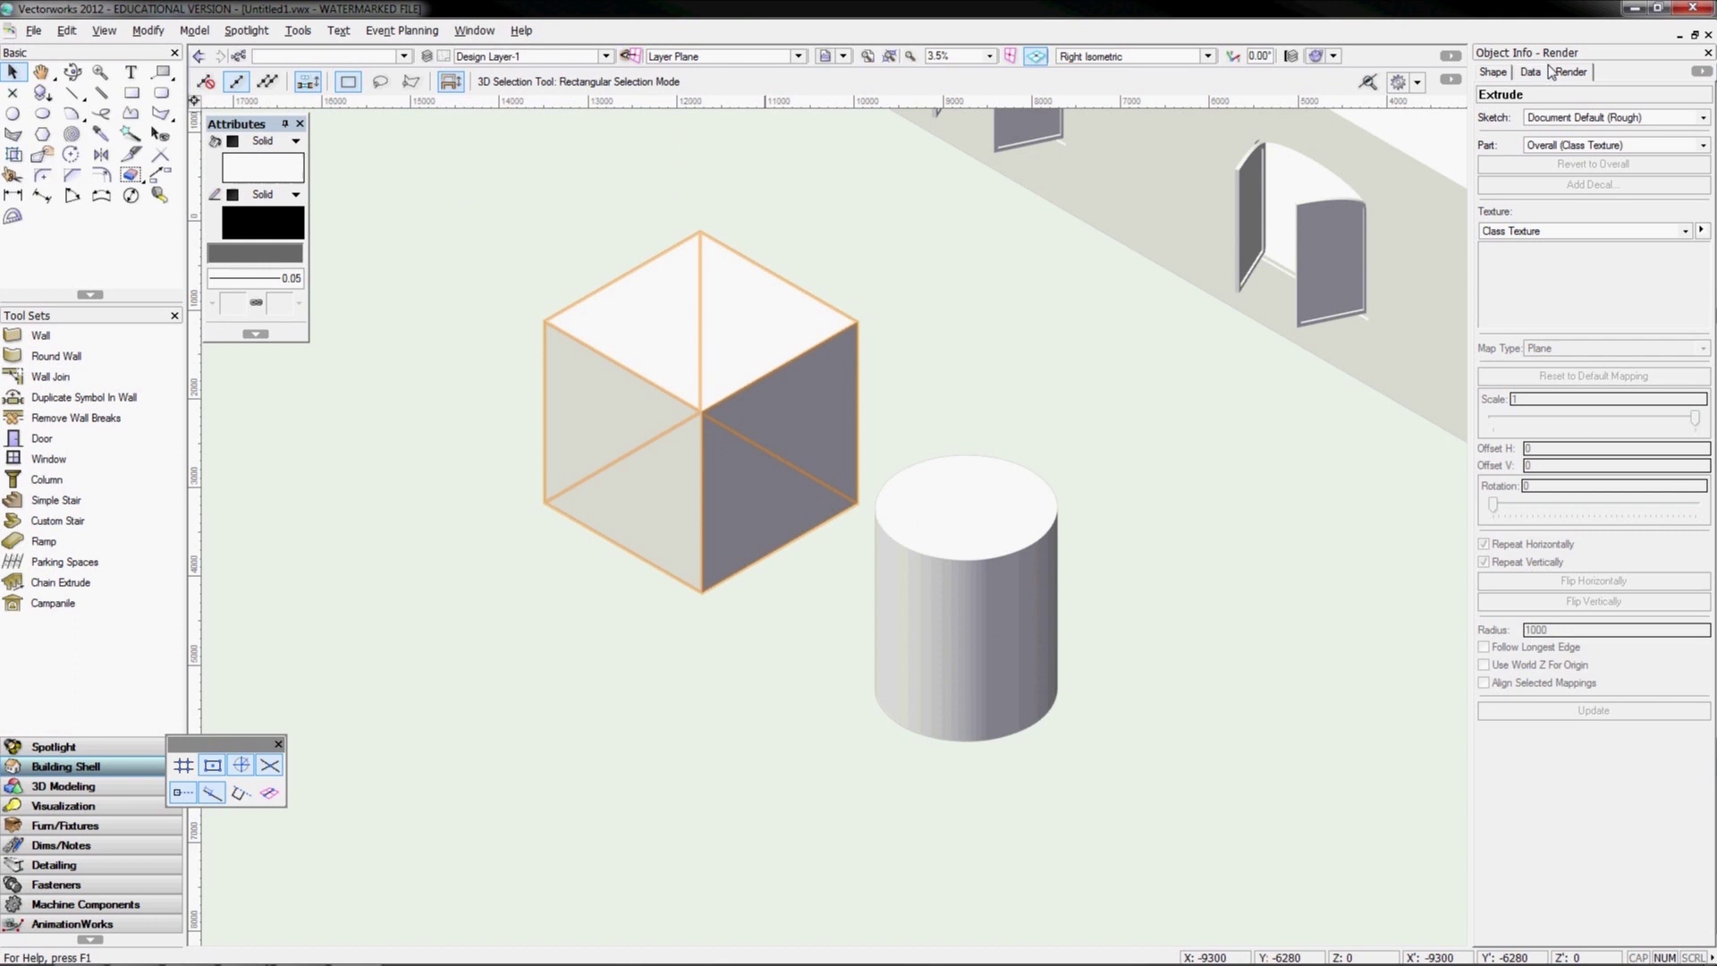
left_click(1552, 72)
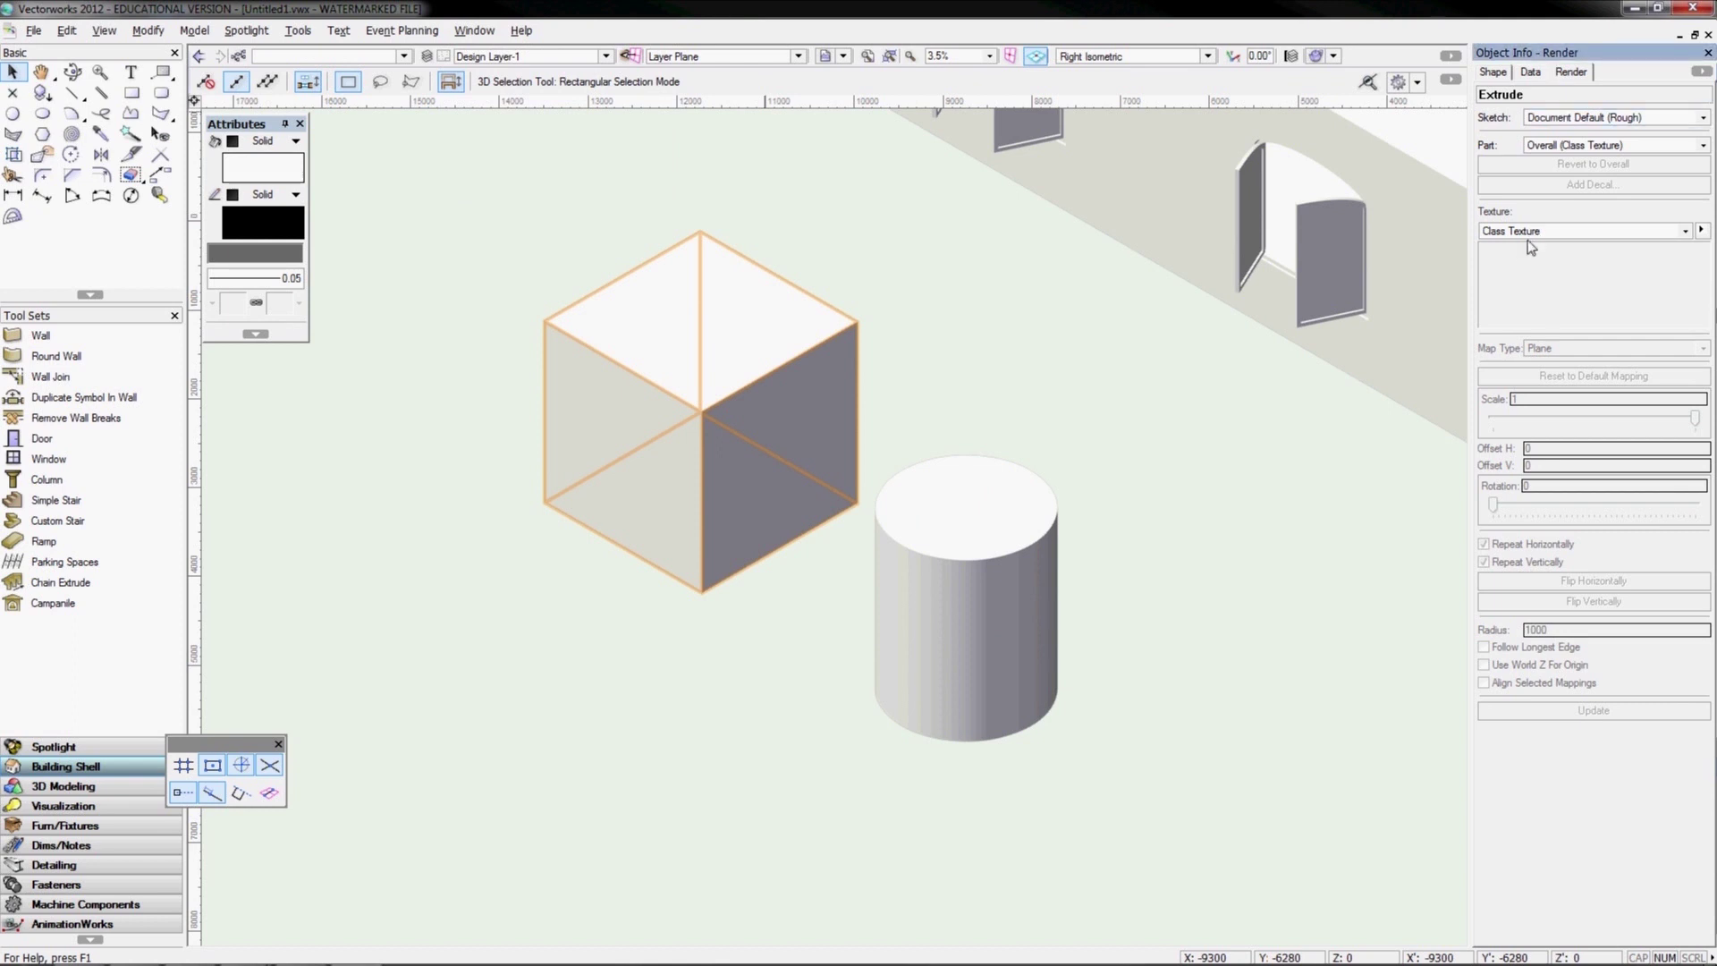
Check the None class's texture settings for walls and for other objects
left_click(698, 347)
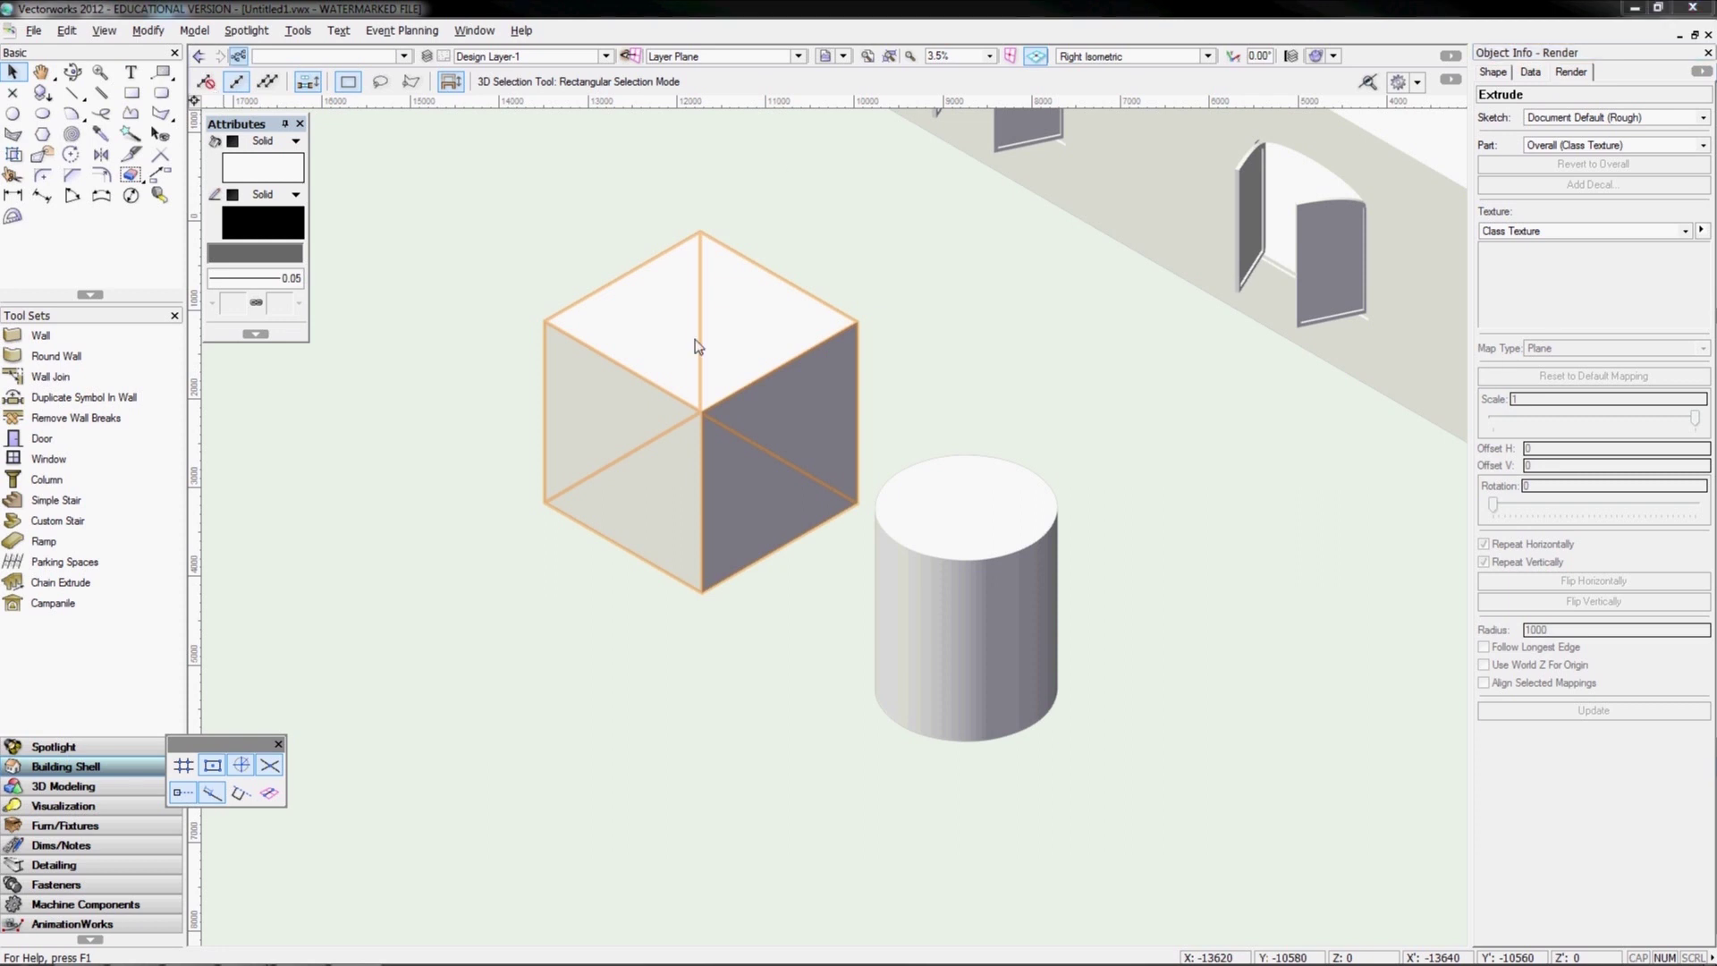
key("ctrl+shift+o")
double_click(943, 319)
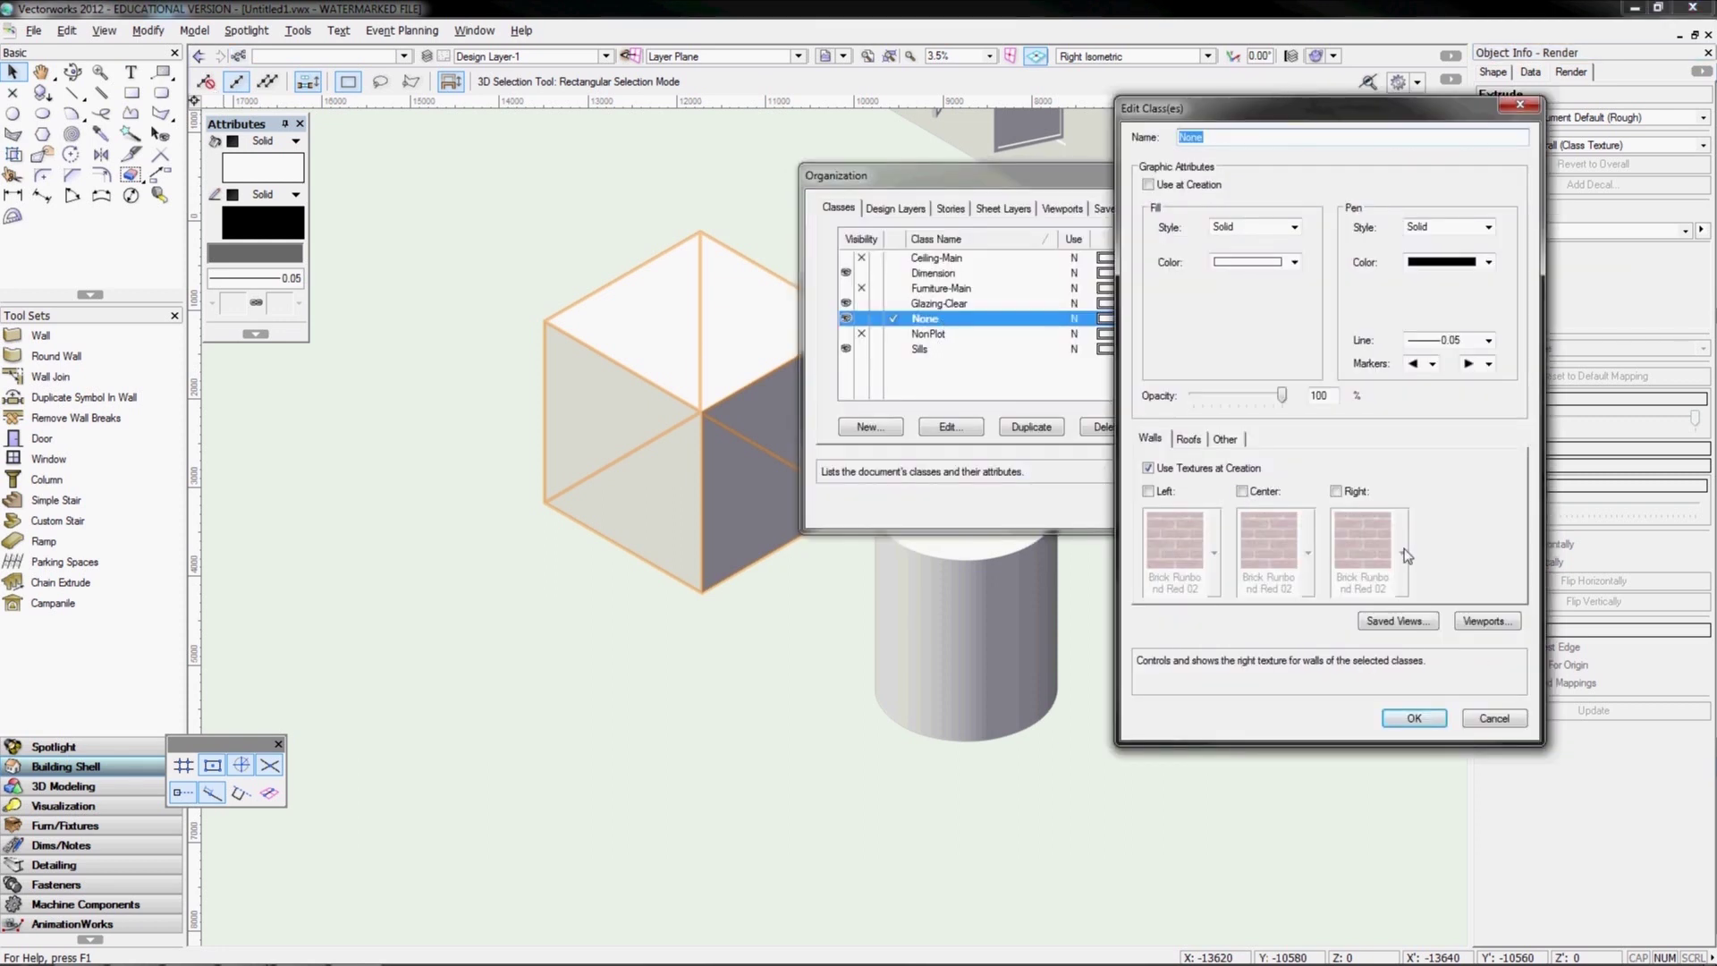
left_click(1225, 440)
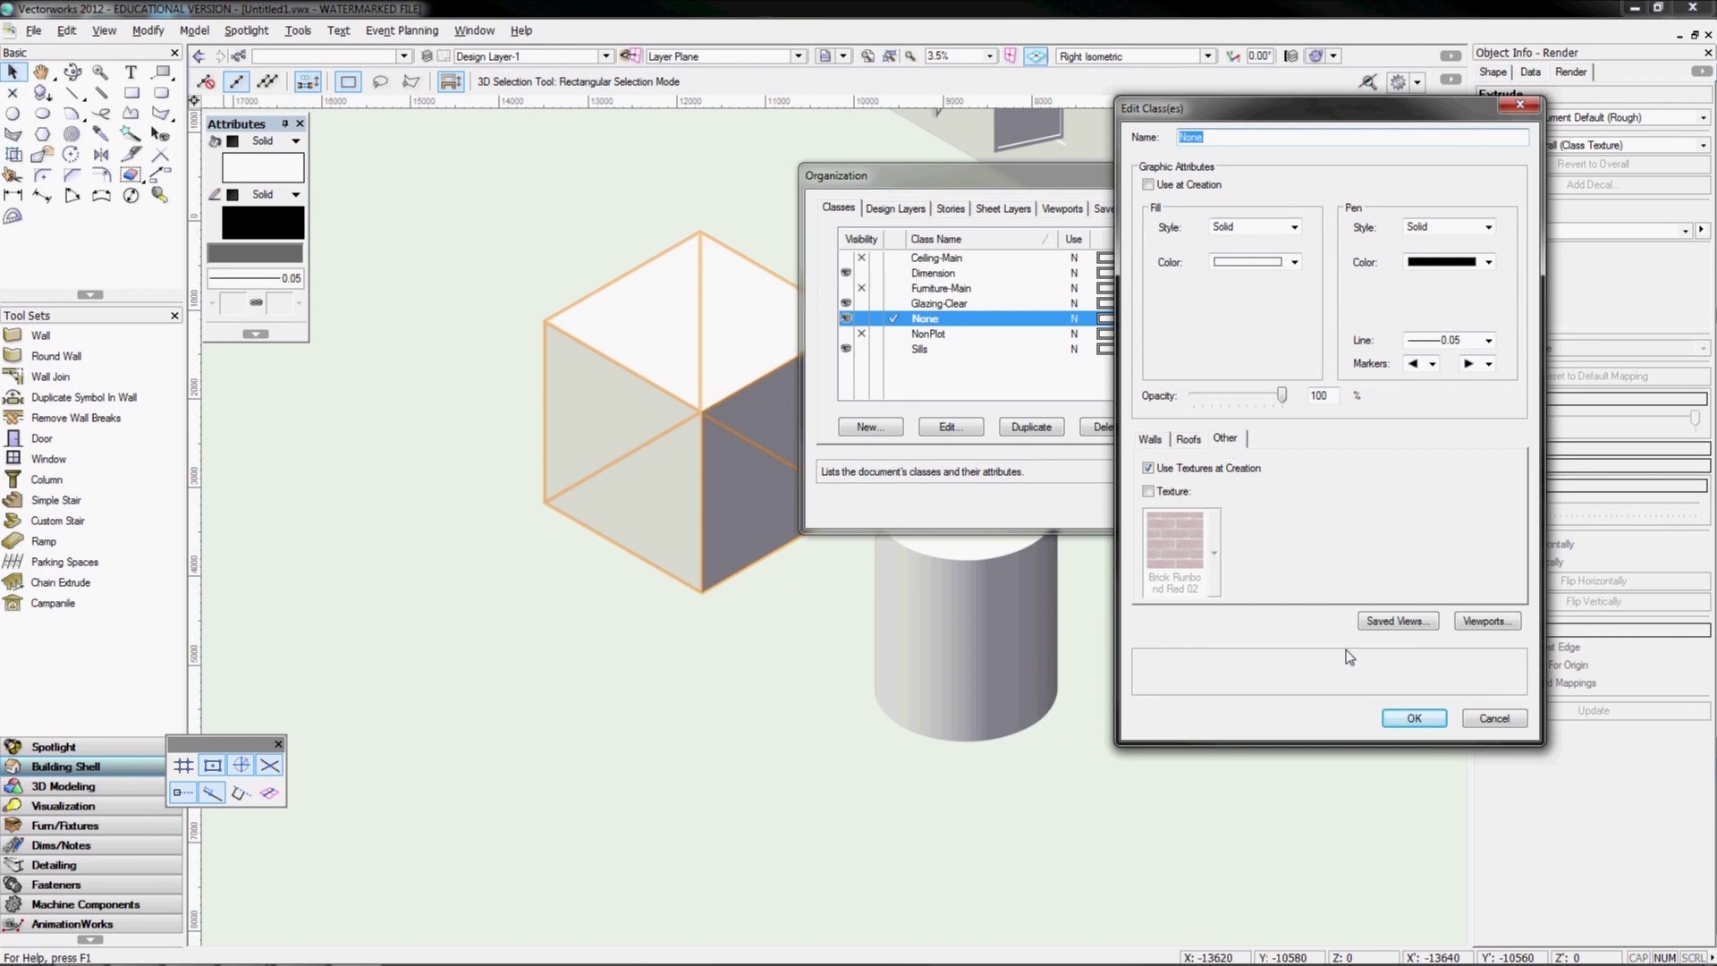
key("Return")
left_click(1382, 507)
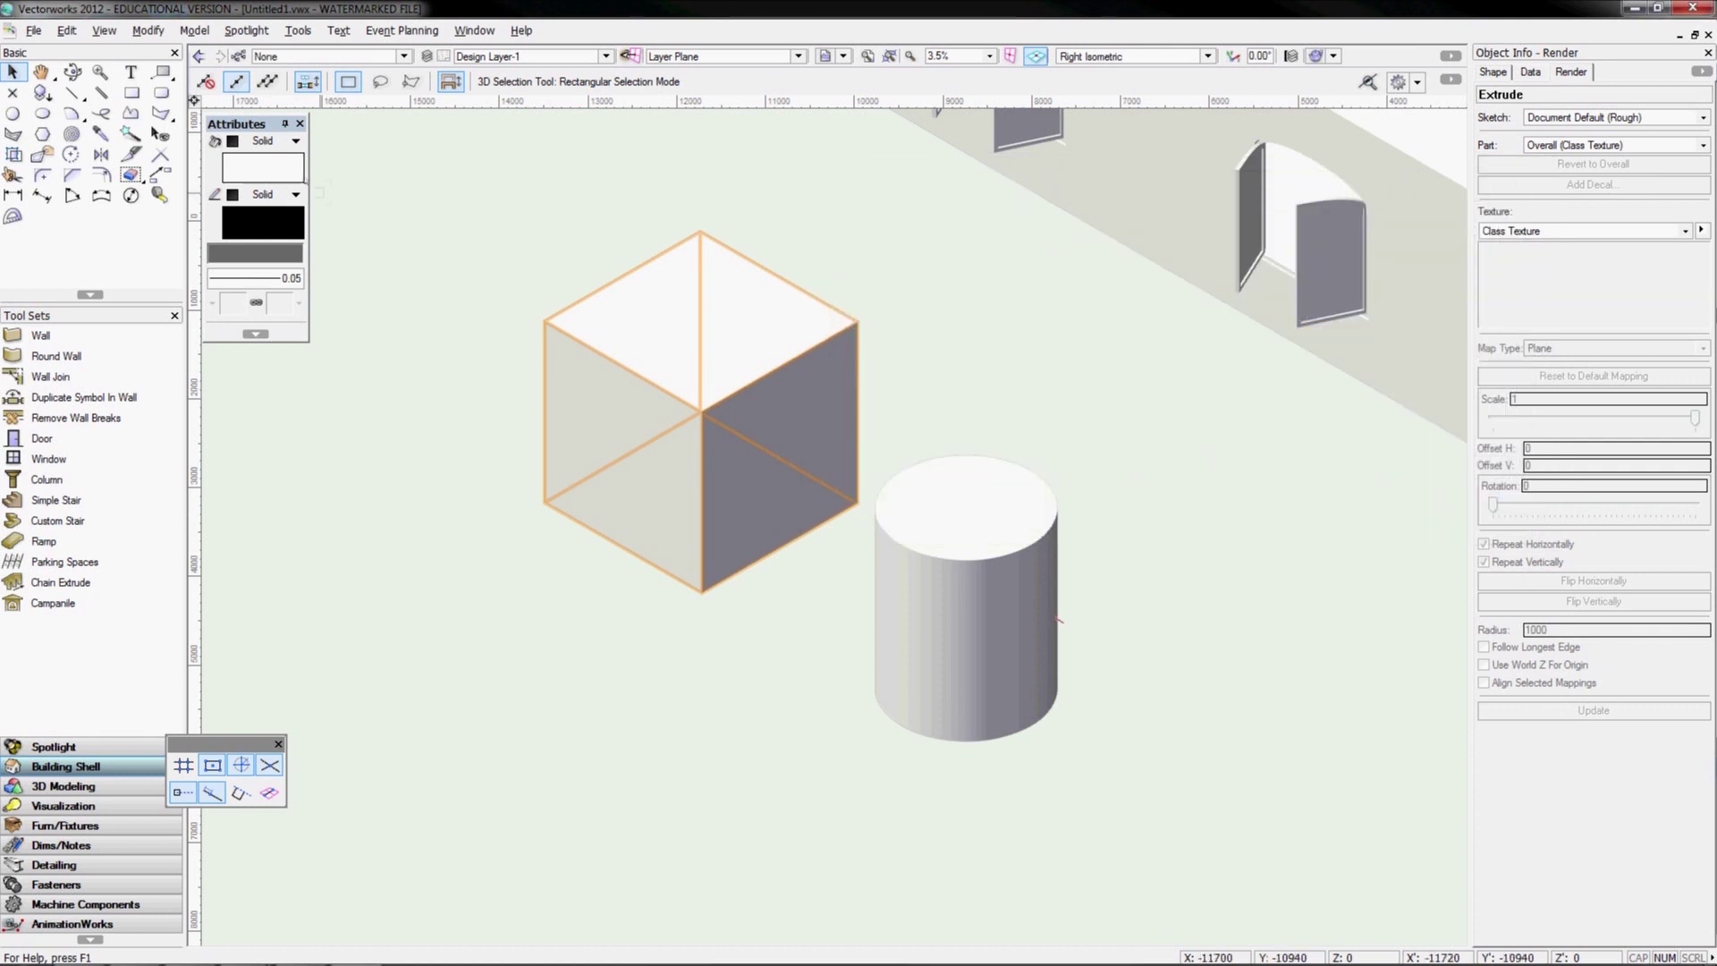
Apply the Brick Runbond Red 02 texture to the whole box and deselect it
left_click(1685, 231)
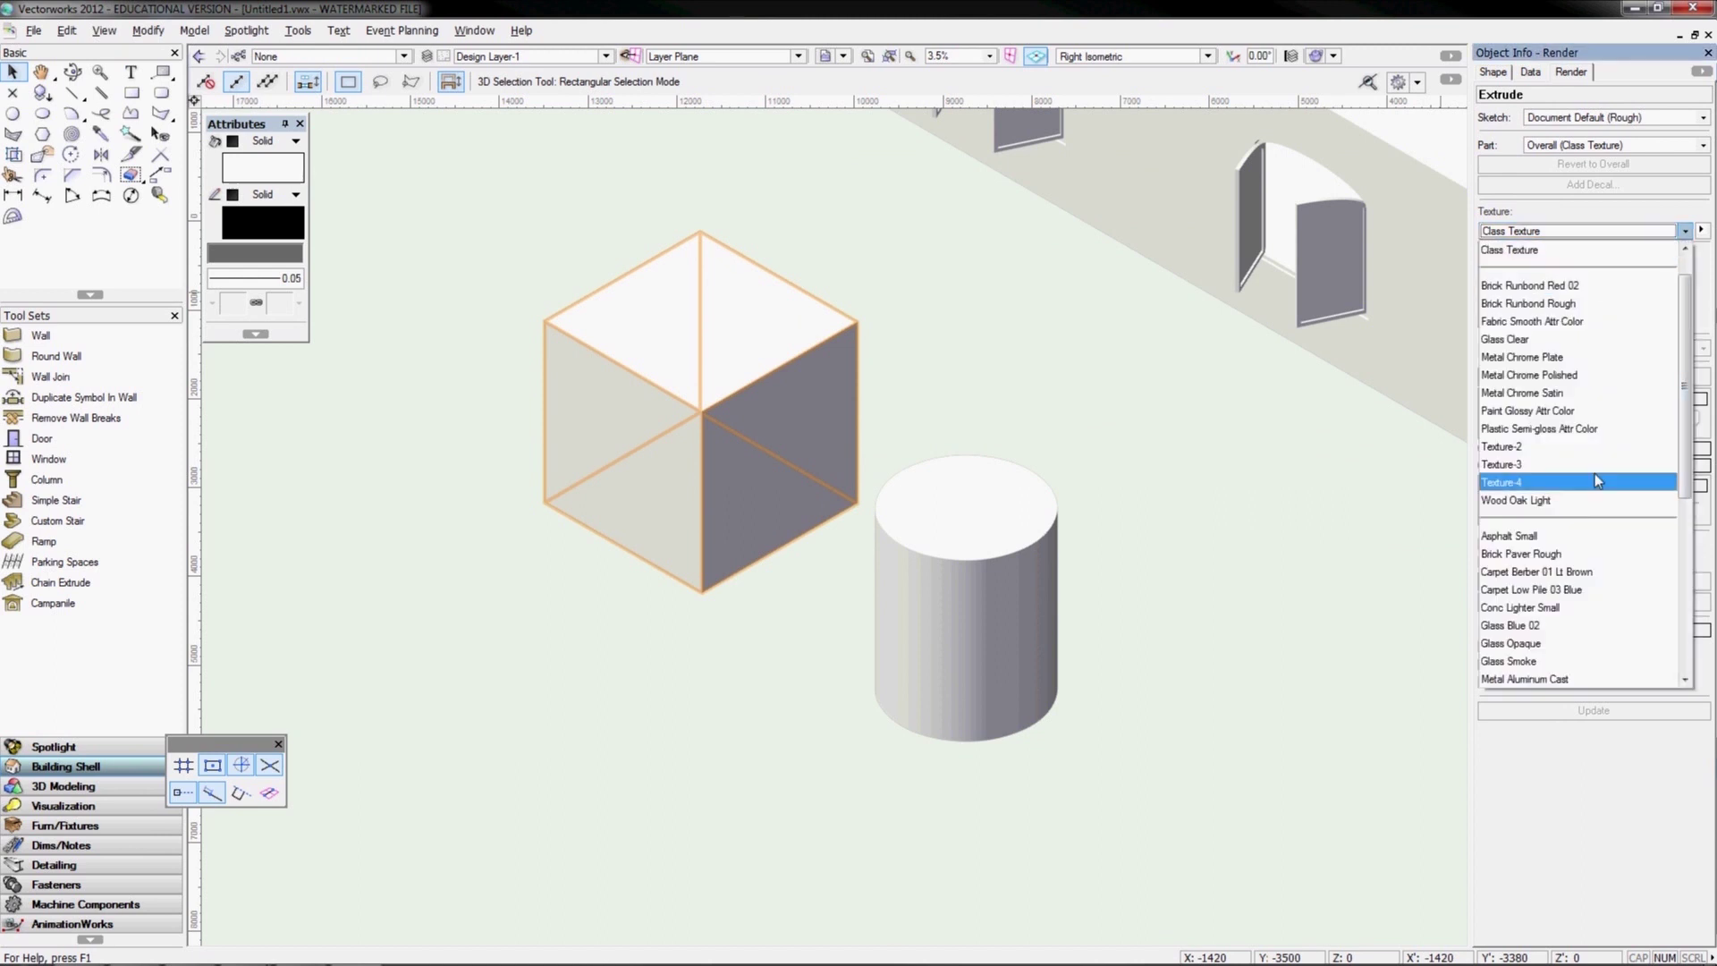
scroll(1596, 474, "down", 2)
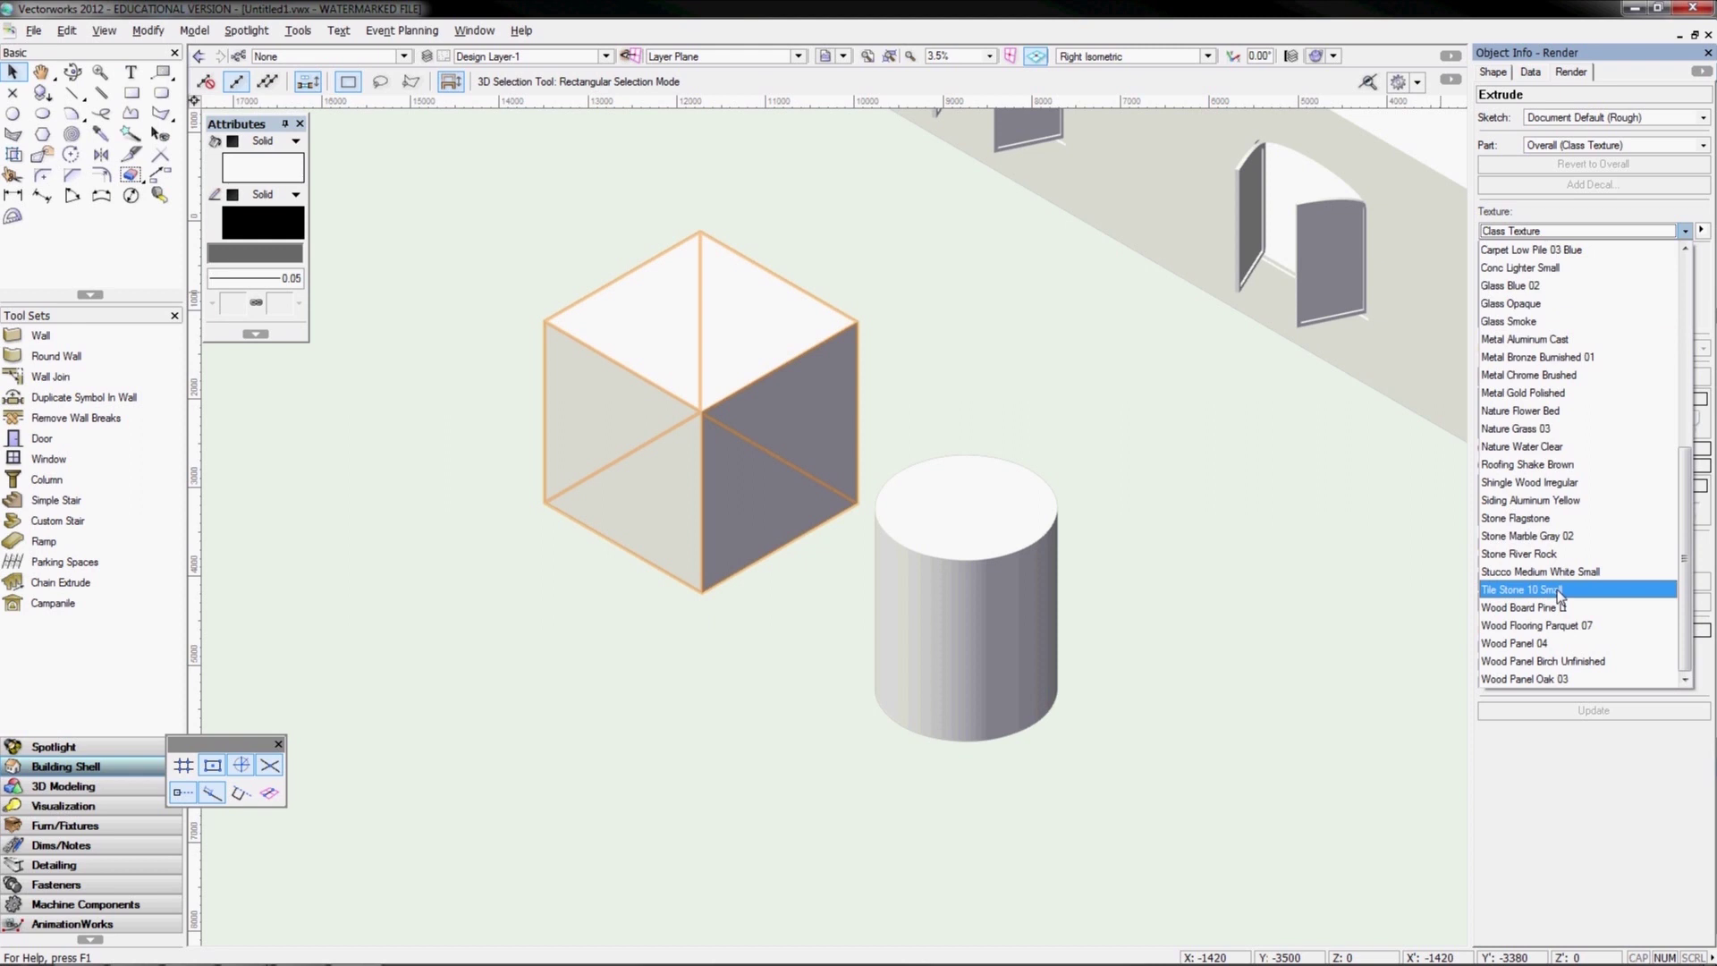
scroll(1543, 503, "up", 1)
scroll(1537, 331, "up", 2)
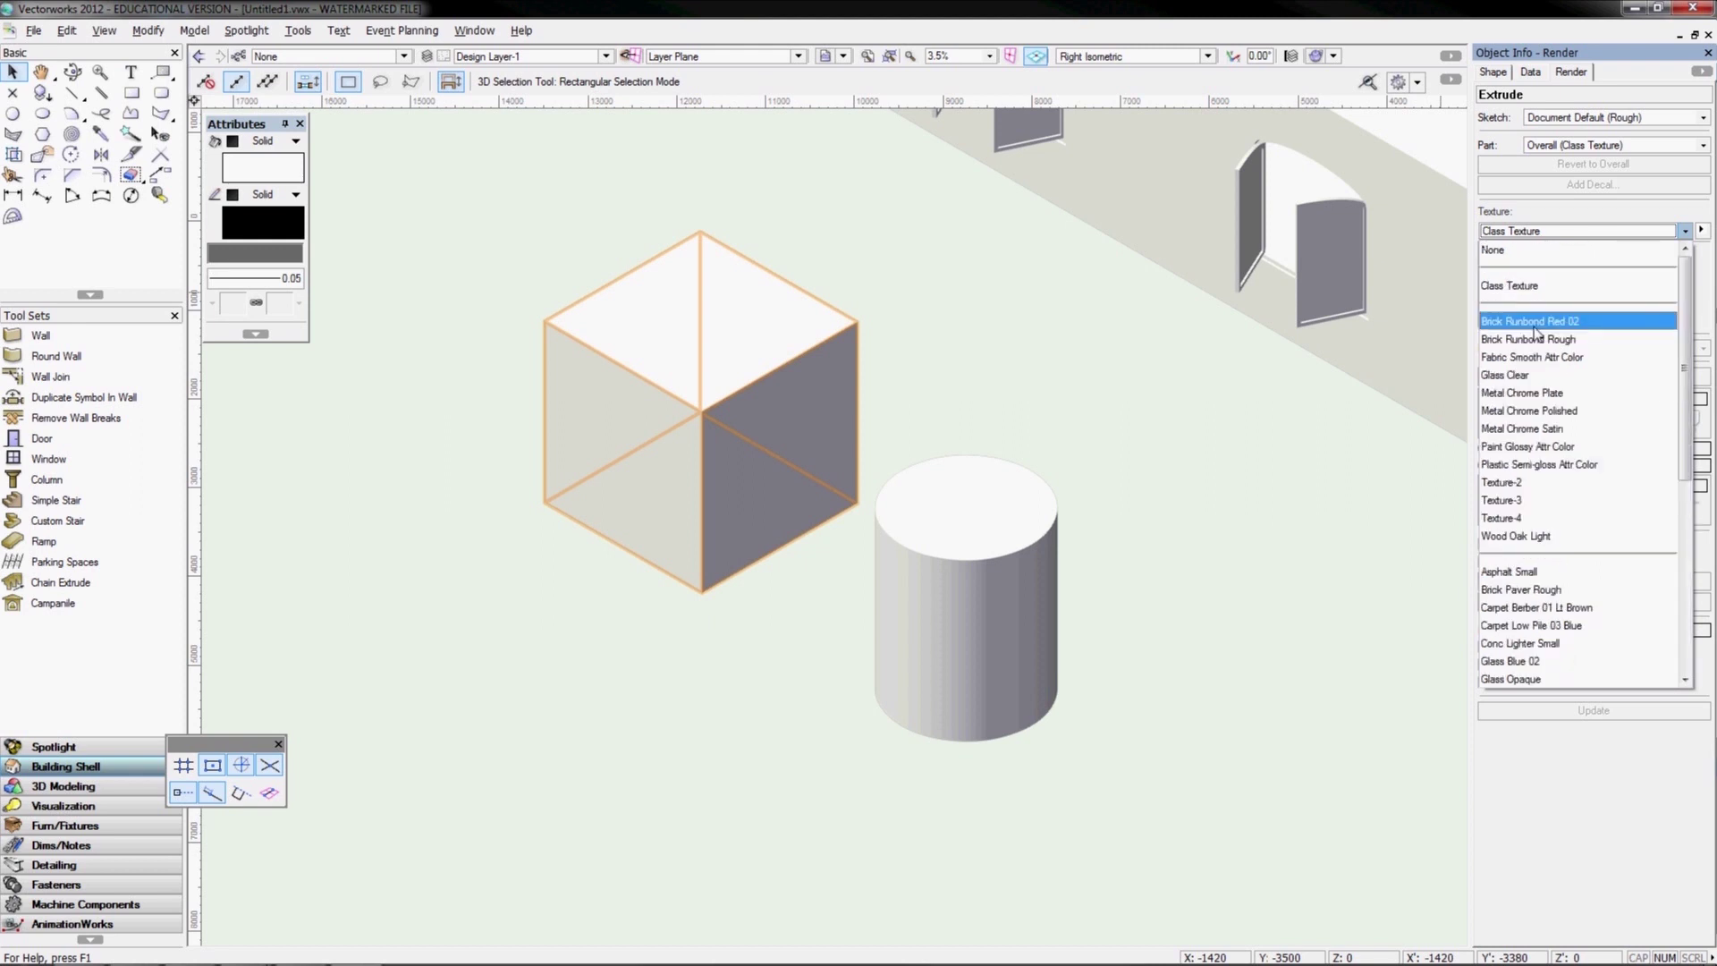
left_click(1537, 324)
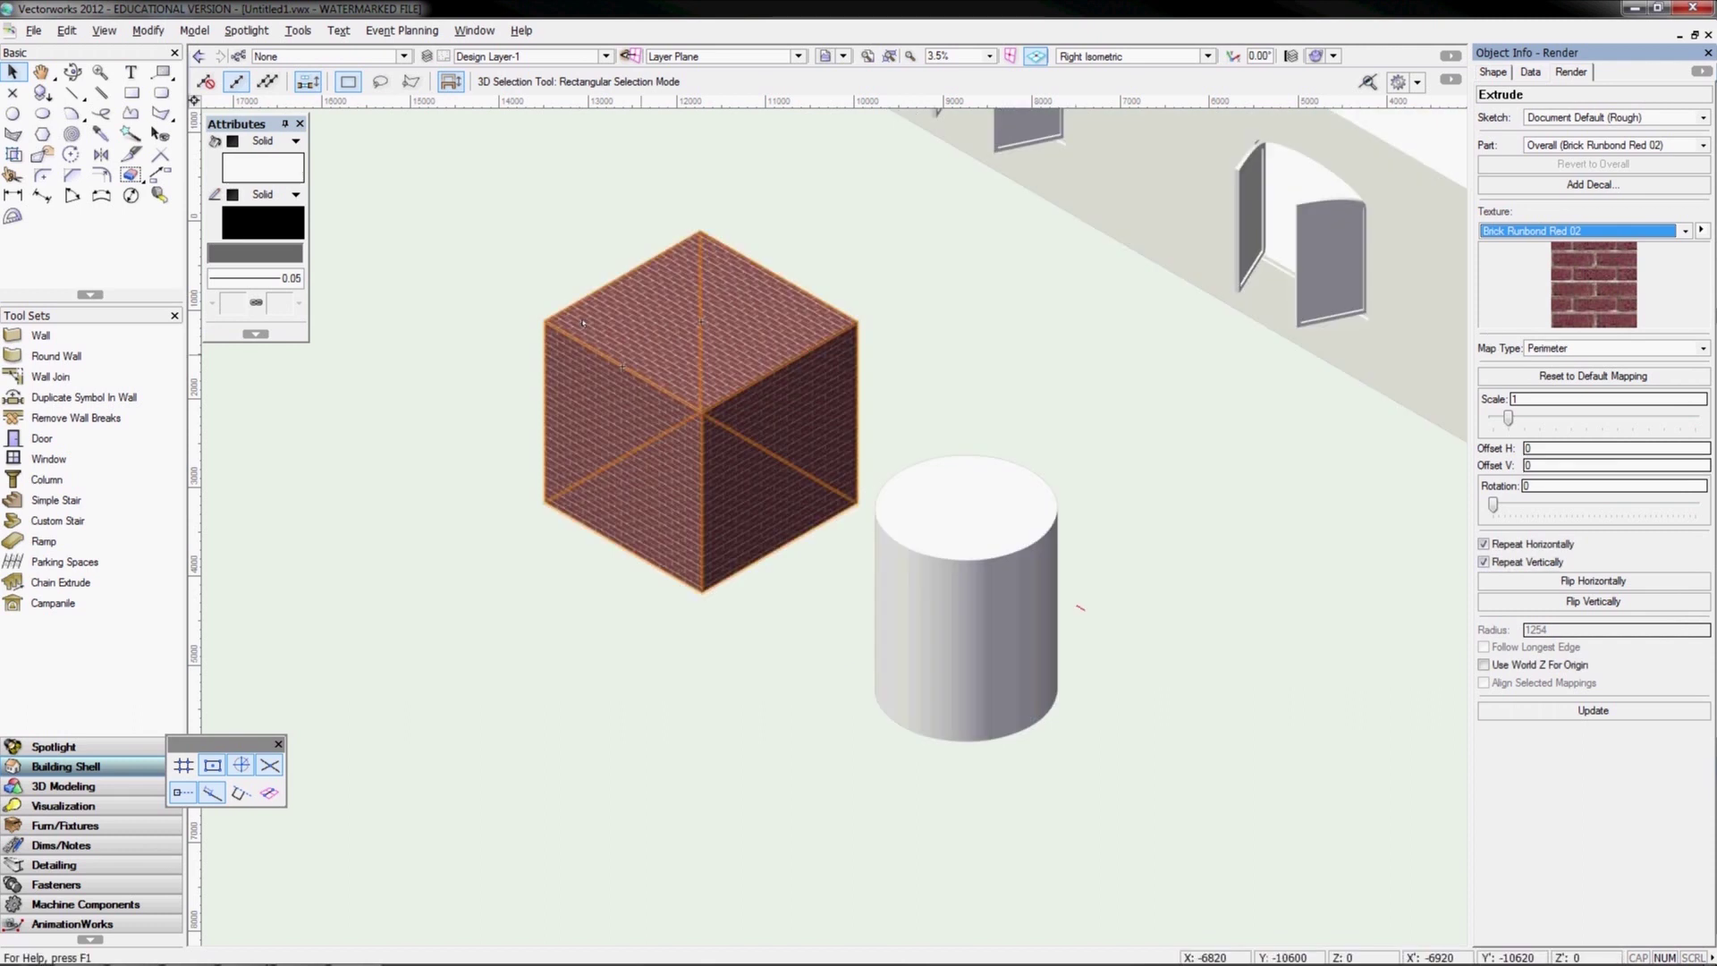
left_click(532, 306)
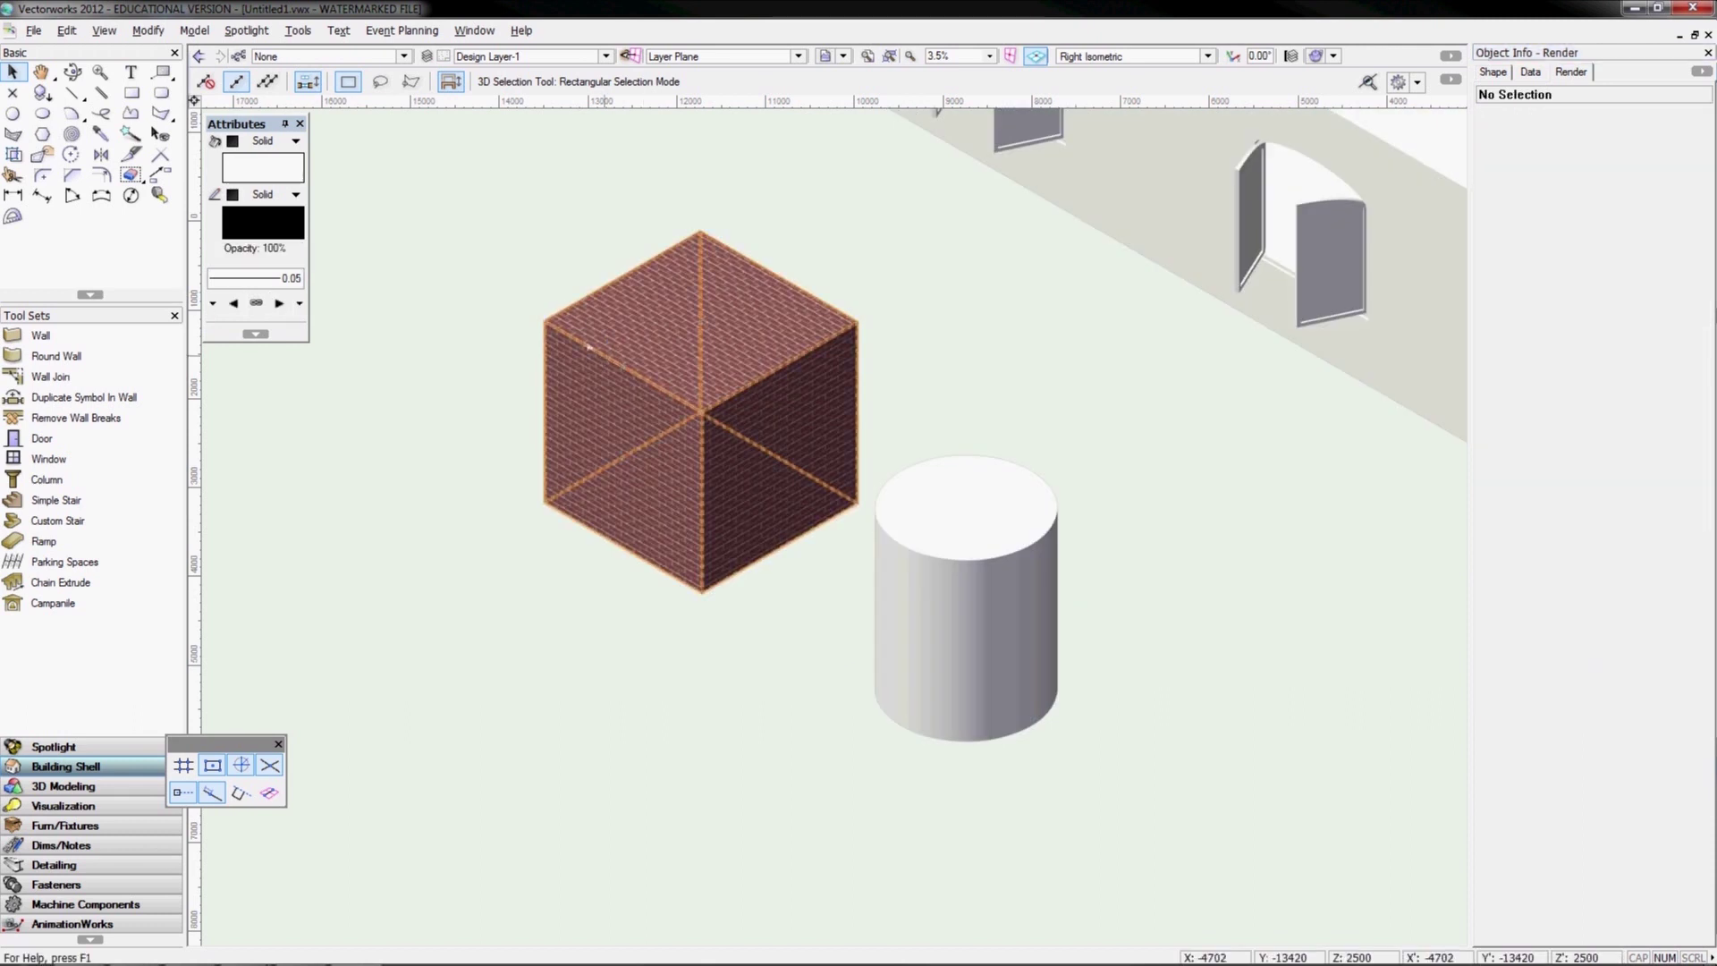
Enlarge the box's brick texture to a scale of 3.1 and set its horizontal offset to -718
left_click(589, 346)
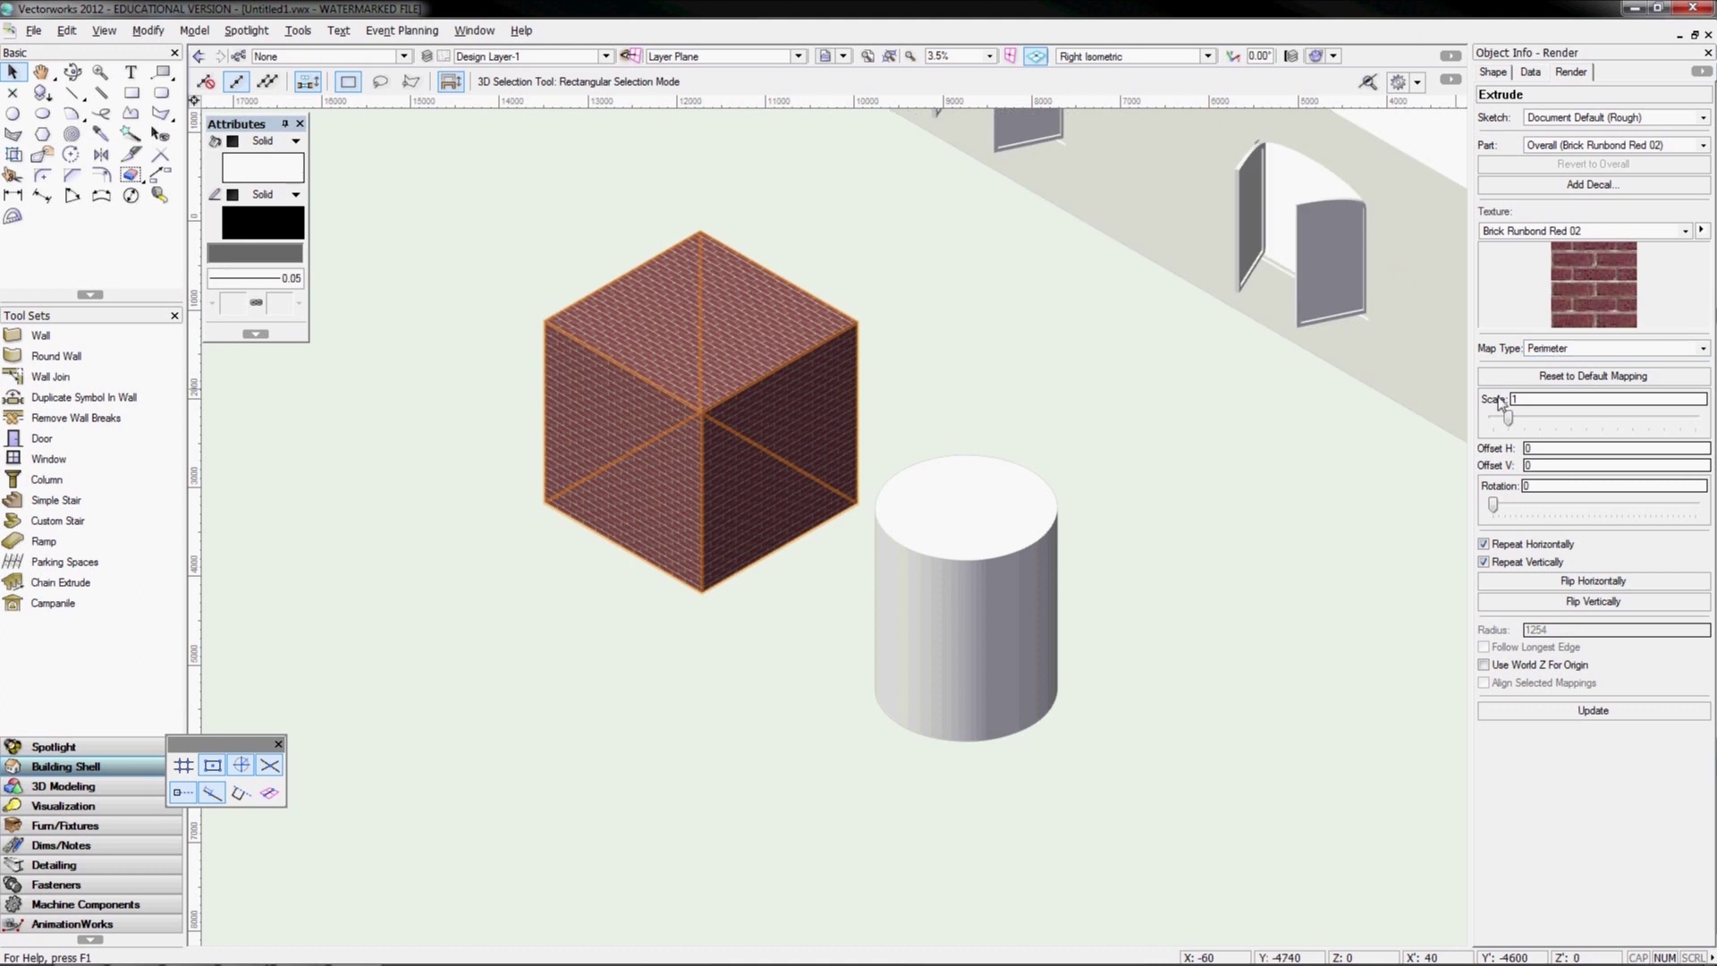
left_click_drag(1510, 424, 1545, 422)
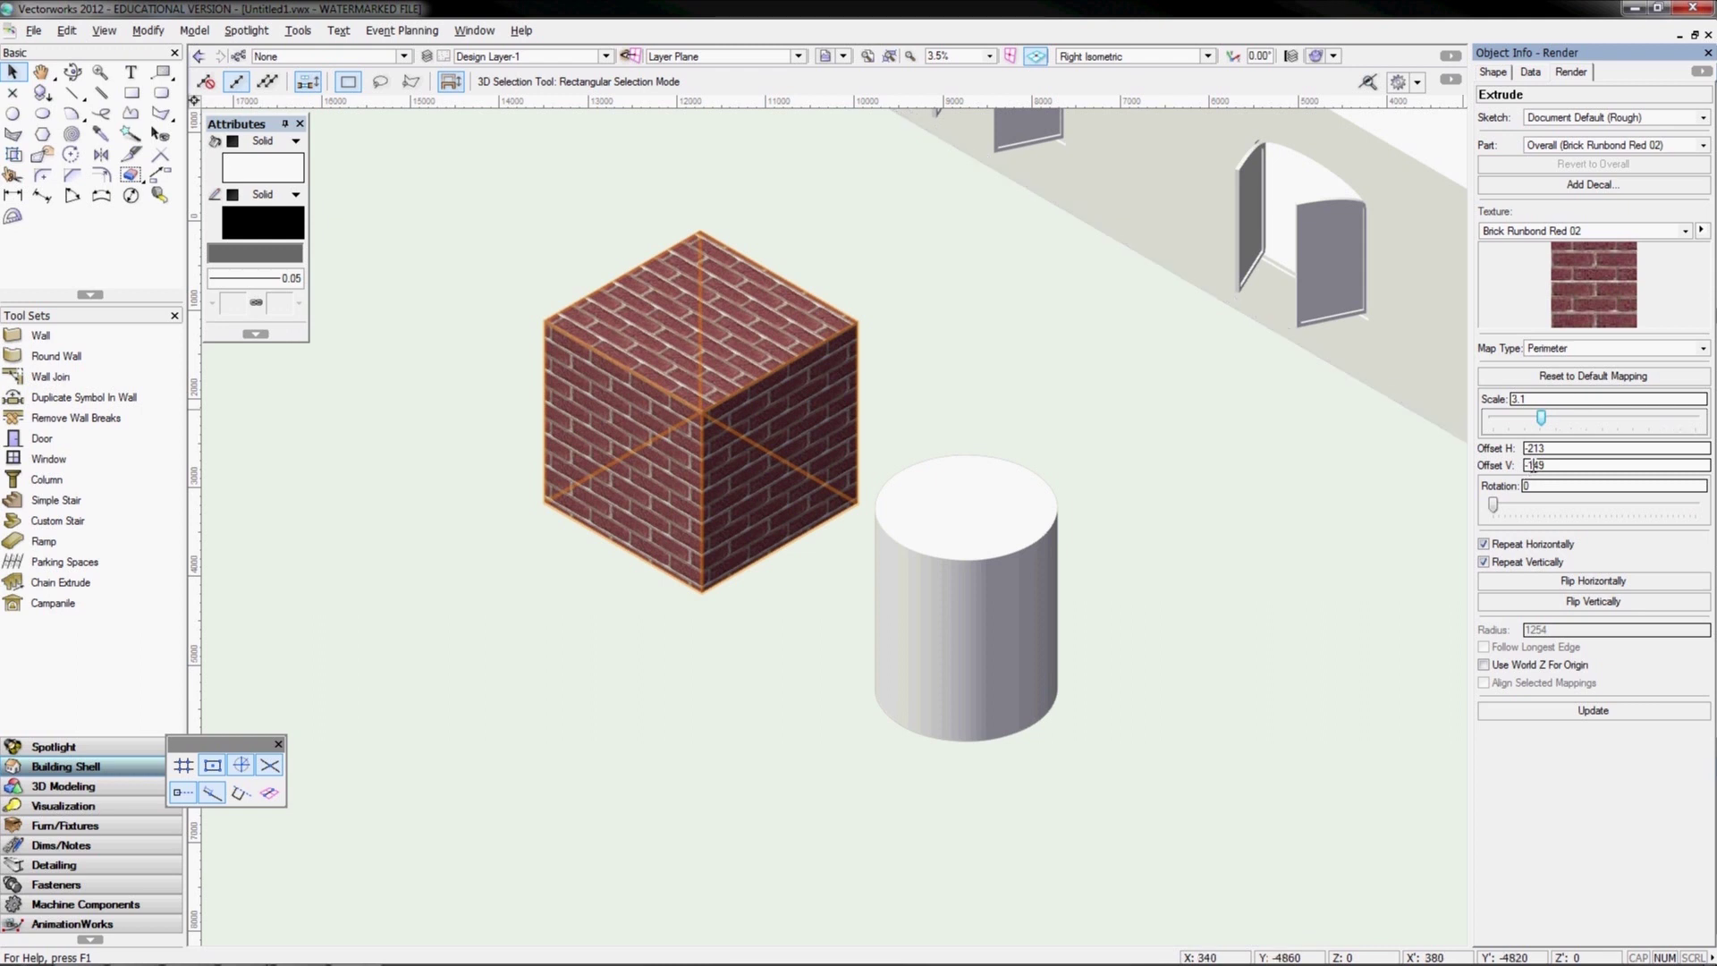
left_click(1551, 463)
type("-5")
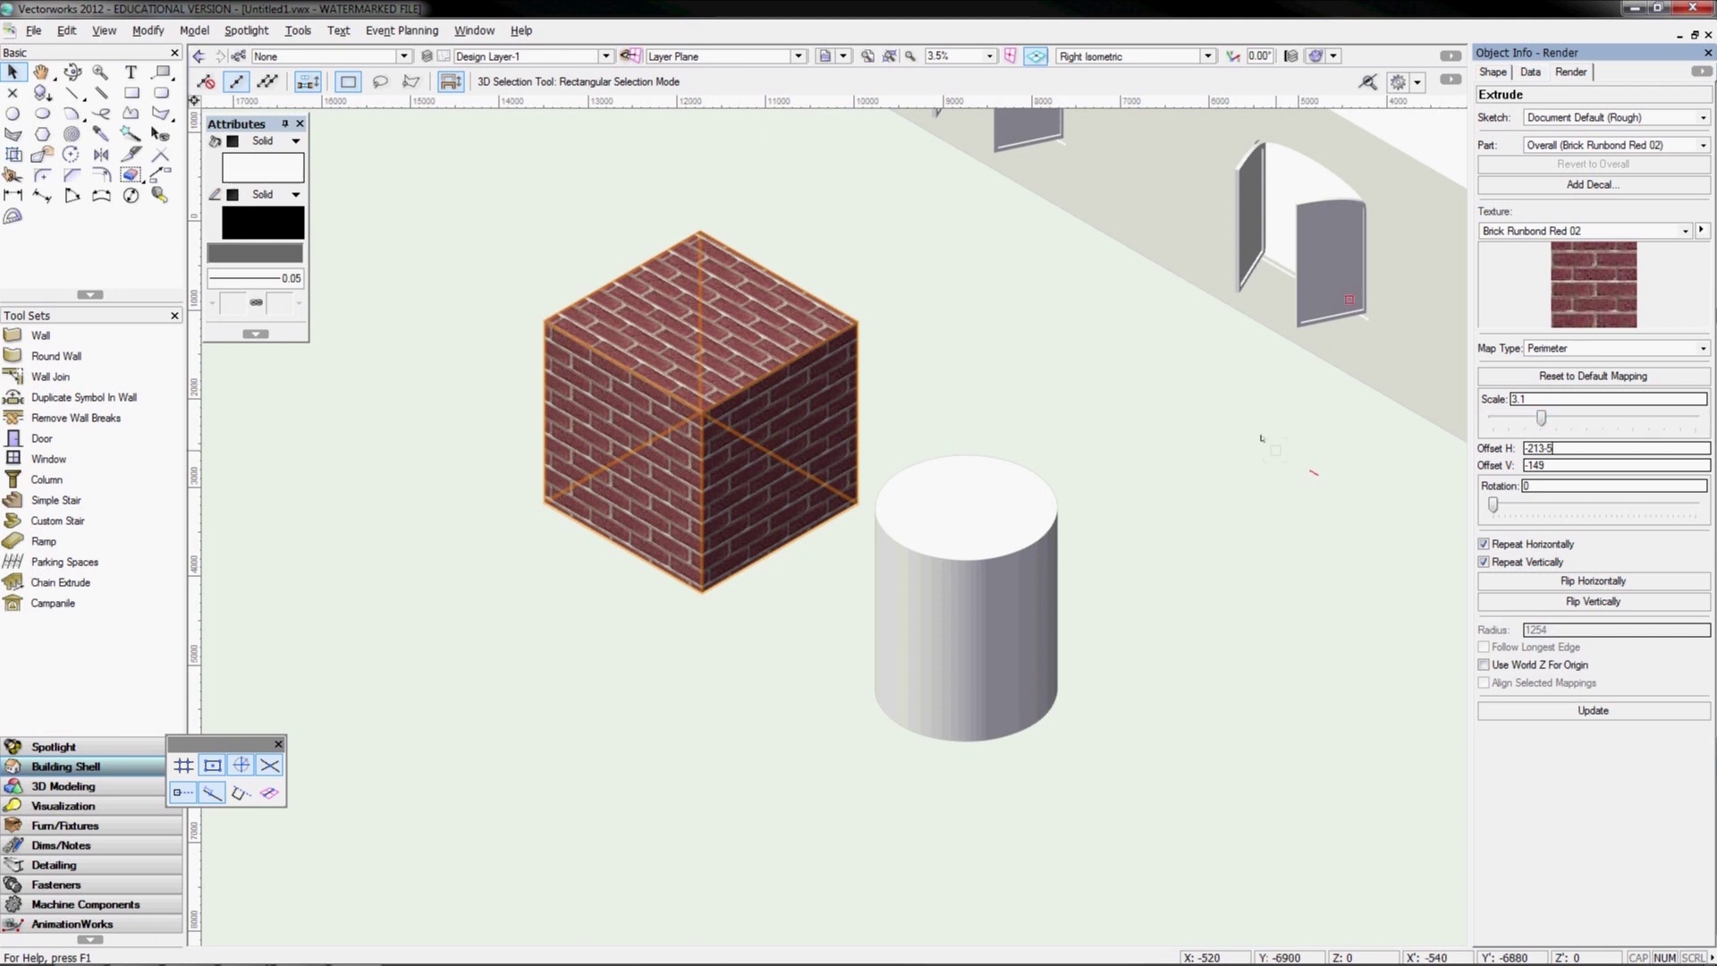
key("Return")
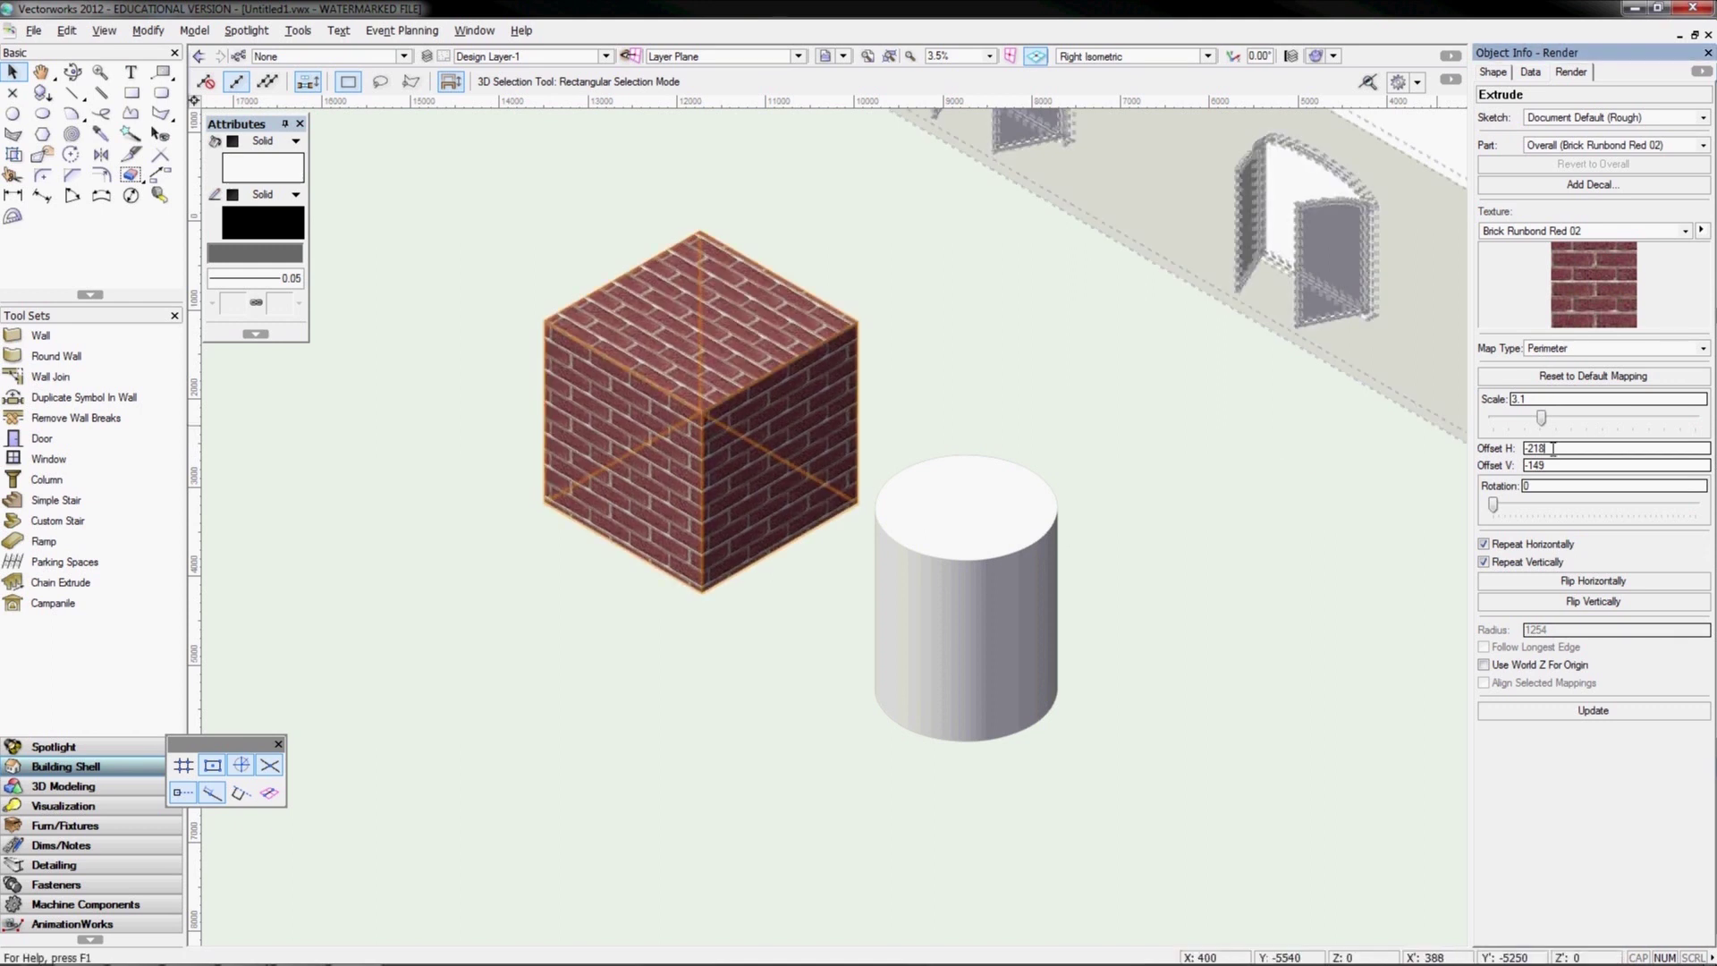
type("-718")
key("Return")
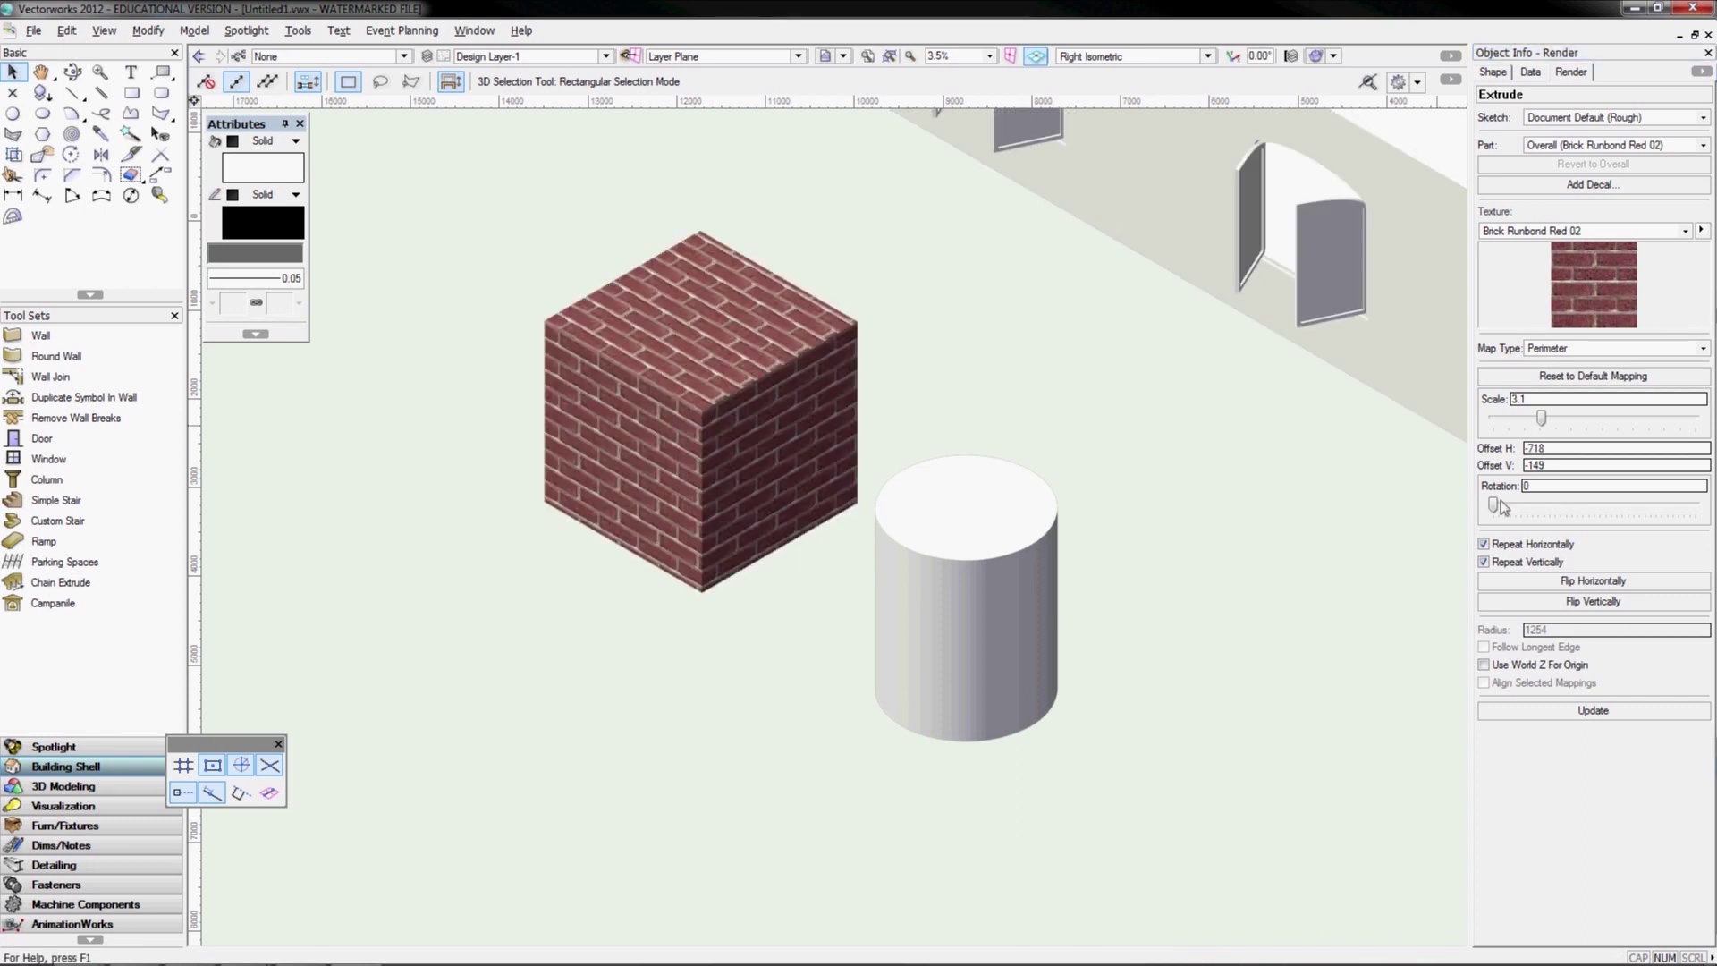
Rotate the box's brick texture to 45 degrees and deselect the box
left_click_drag(1492, 503, 1531, 515)
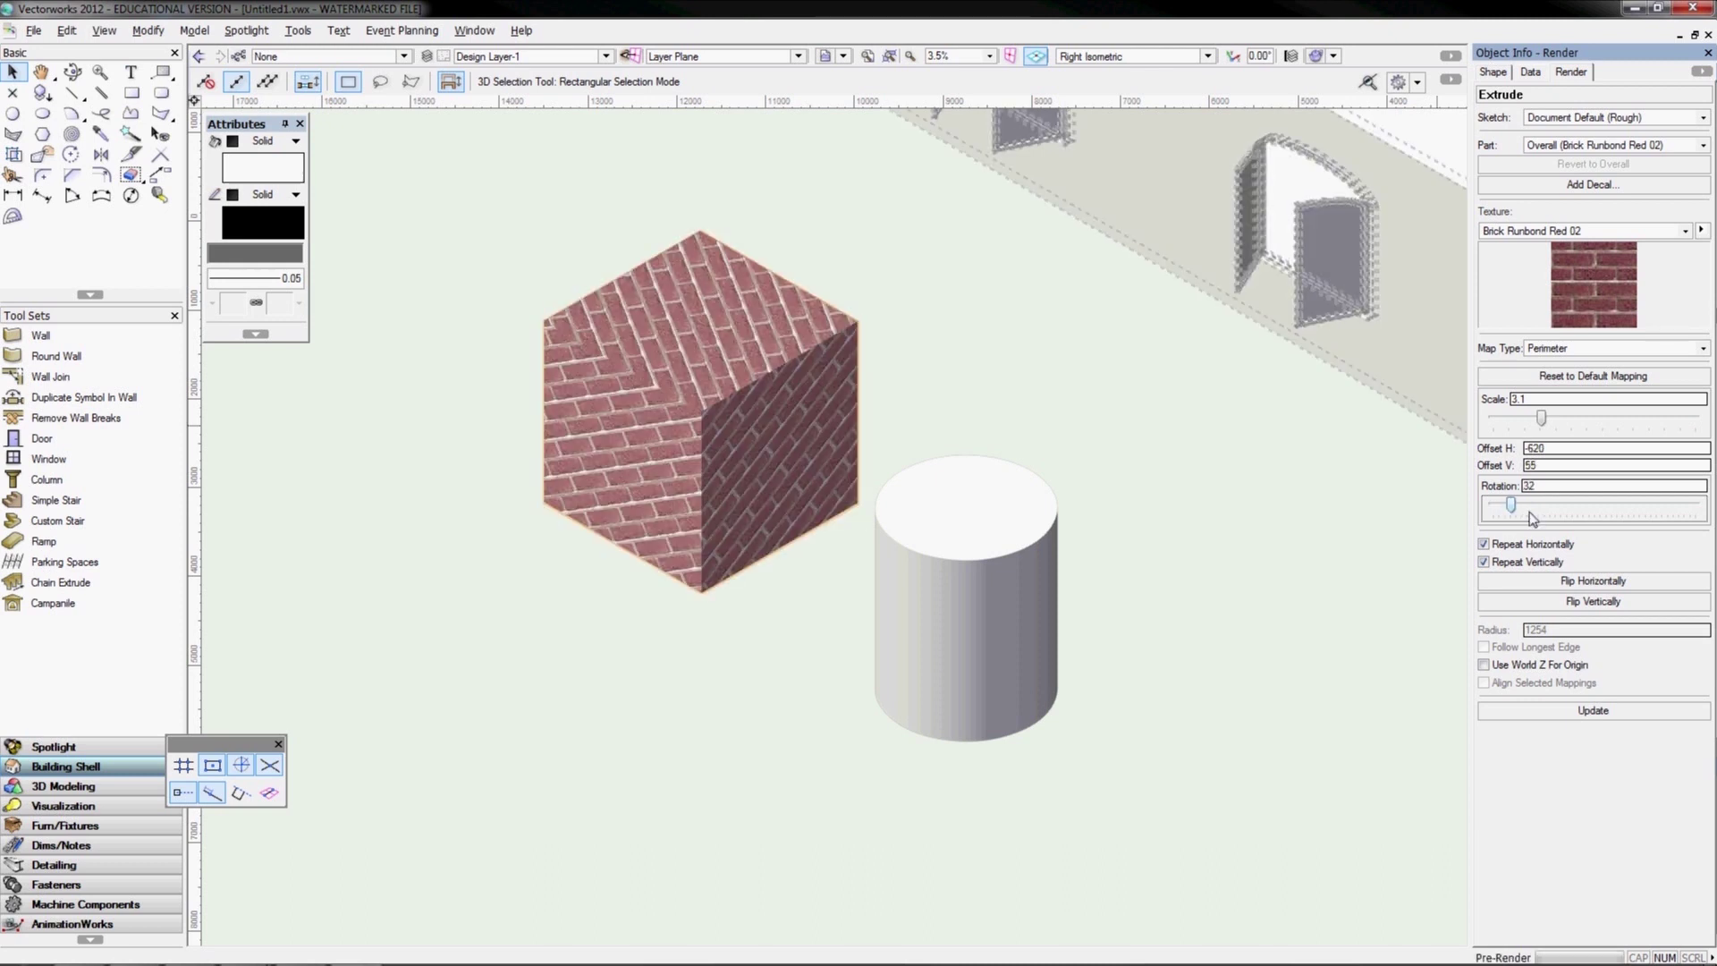
type("4")
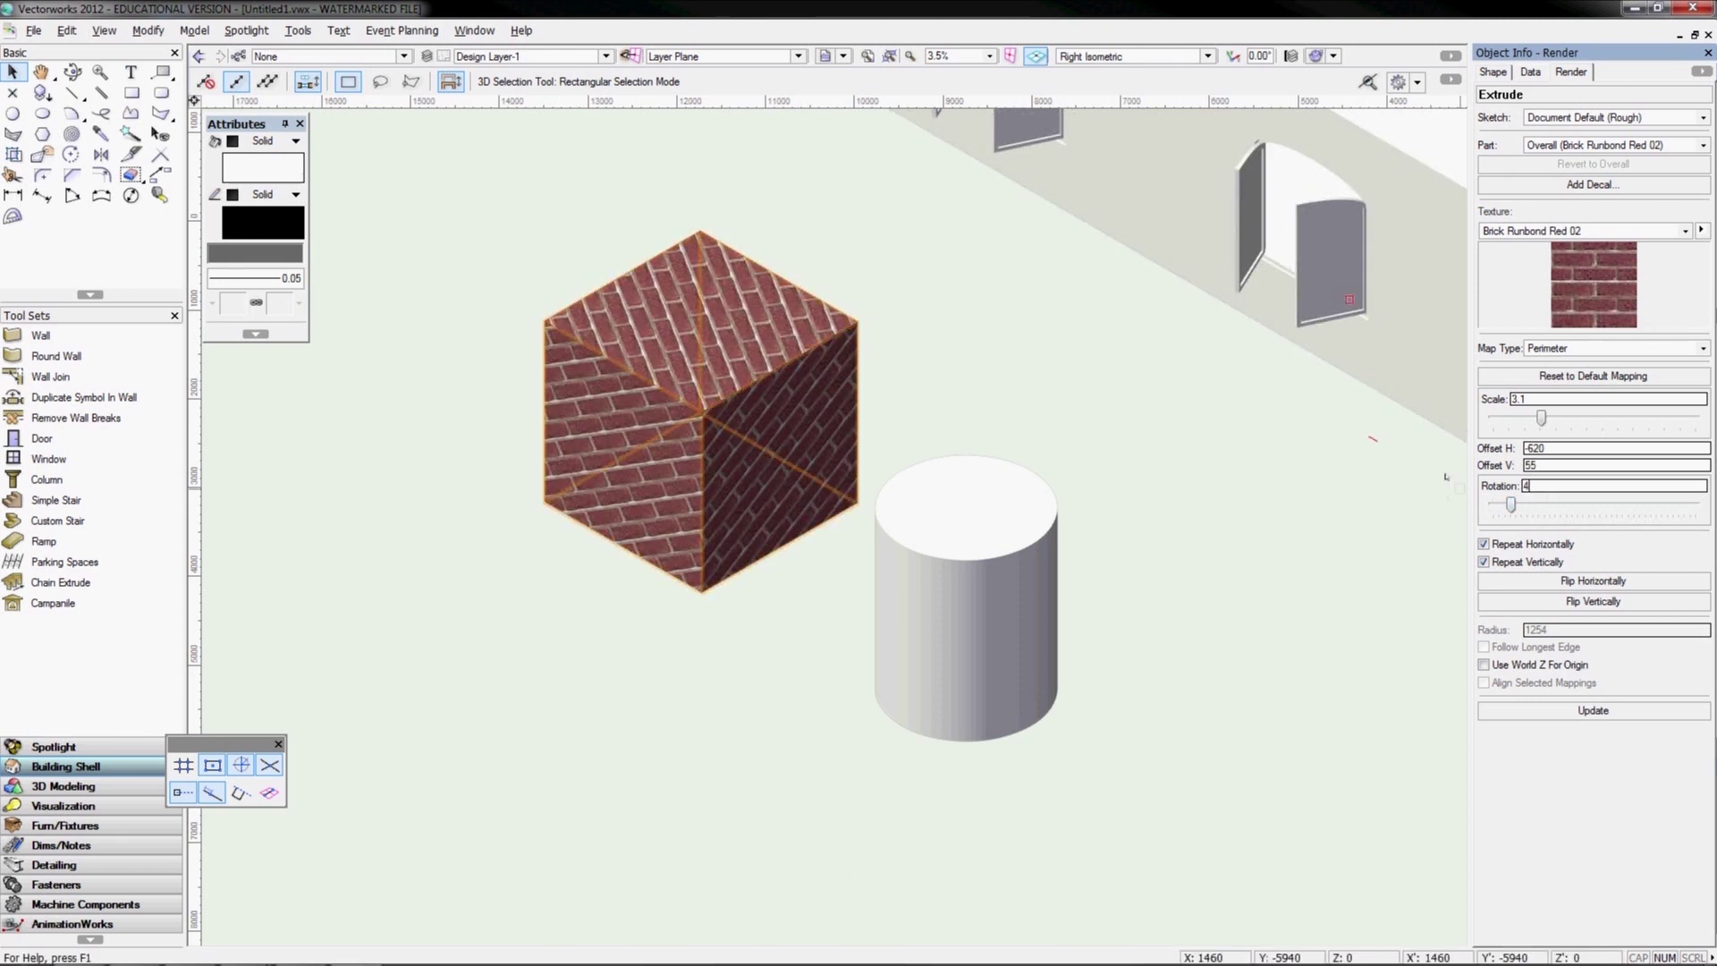
type("5")
key("Return")
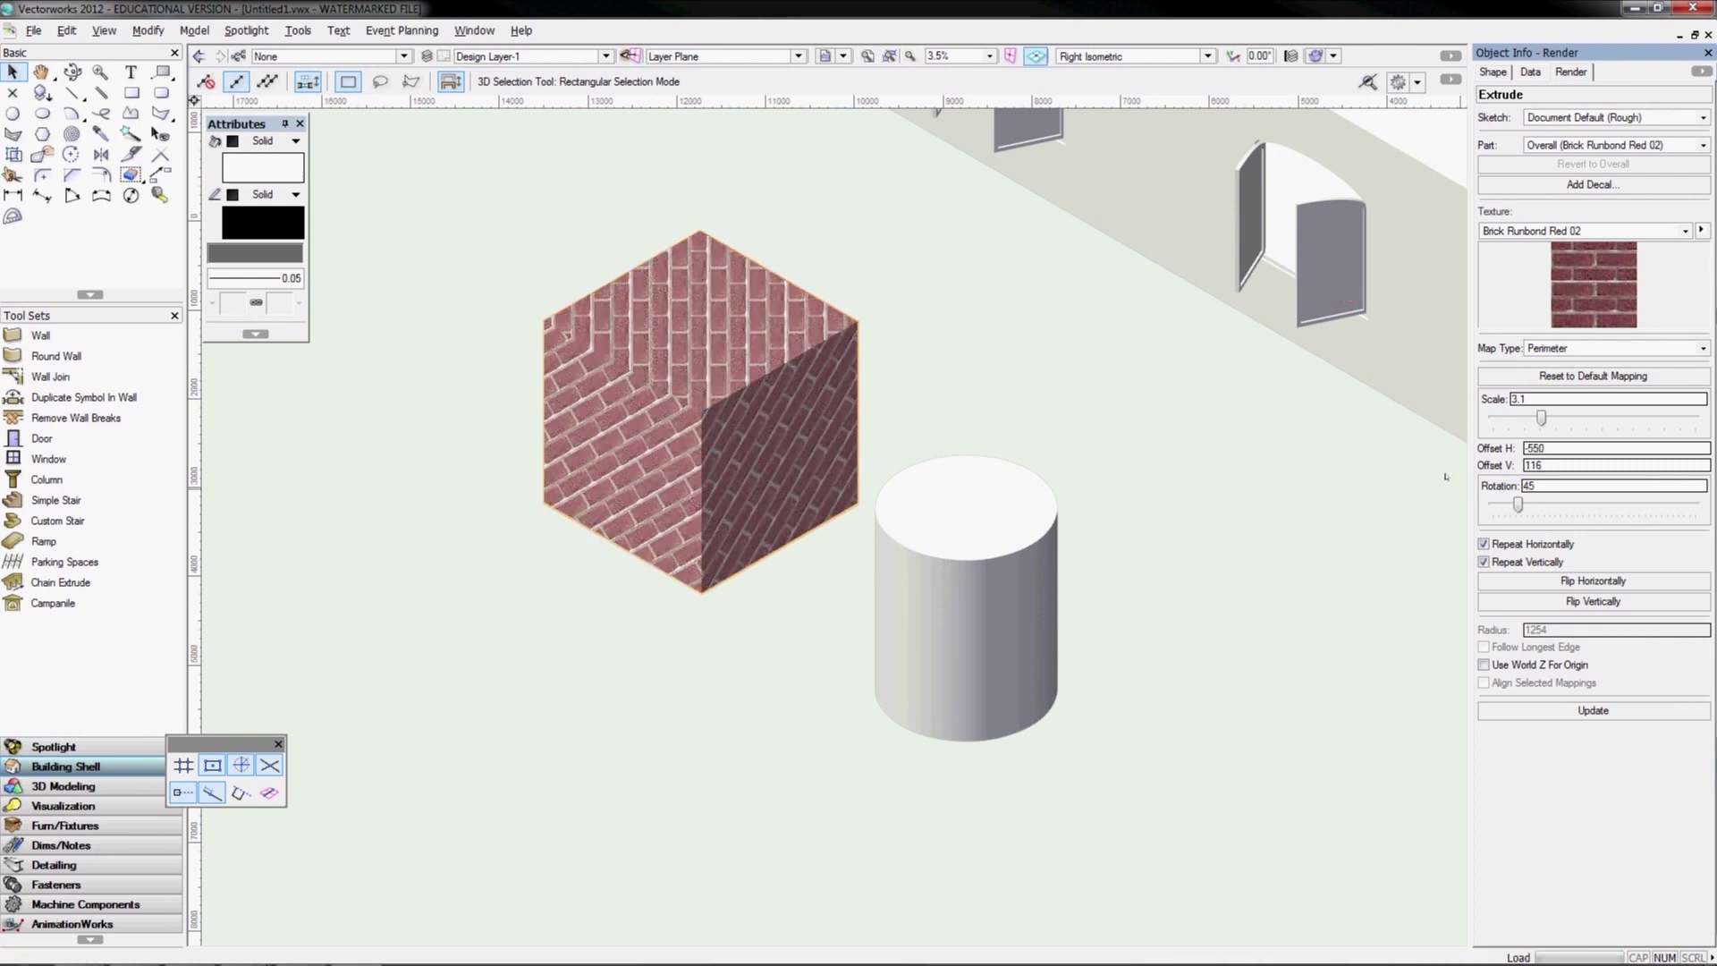
left_click(1010, 378)
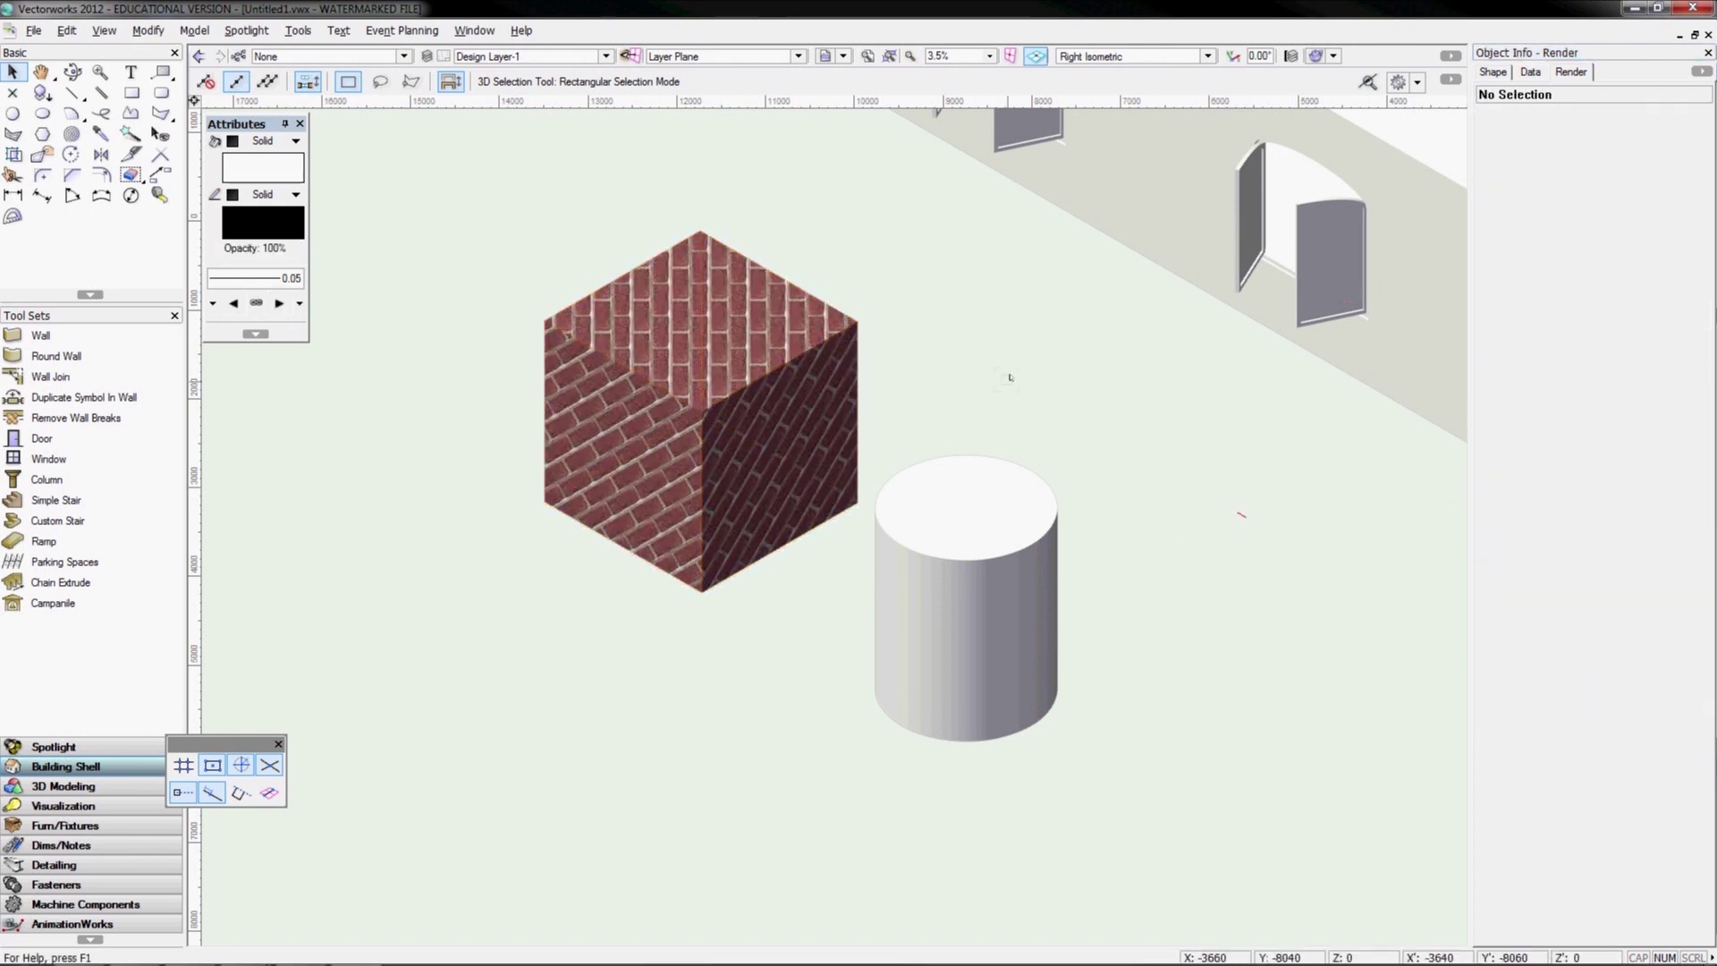
Set the rotation of the box's brick texture to 90 degrees and deselect the box
left_click(780, 367)
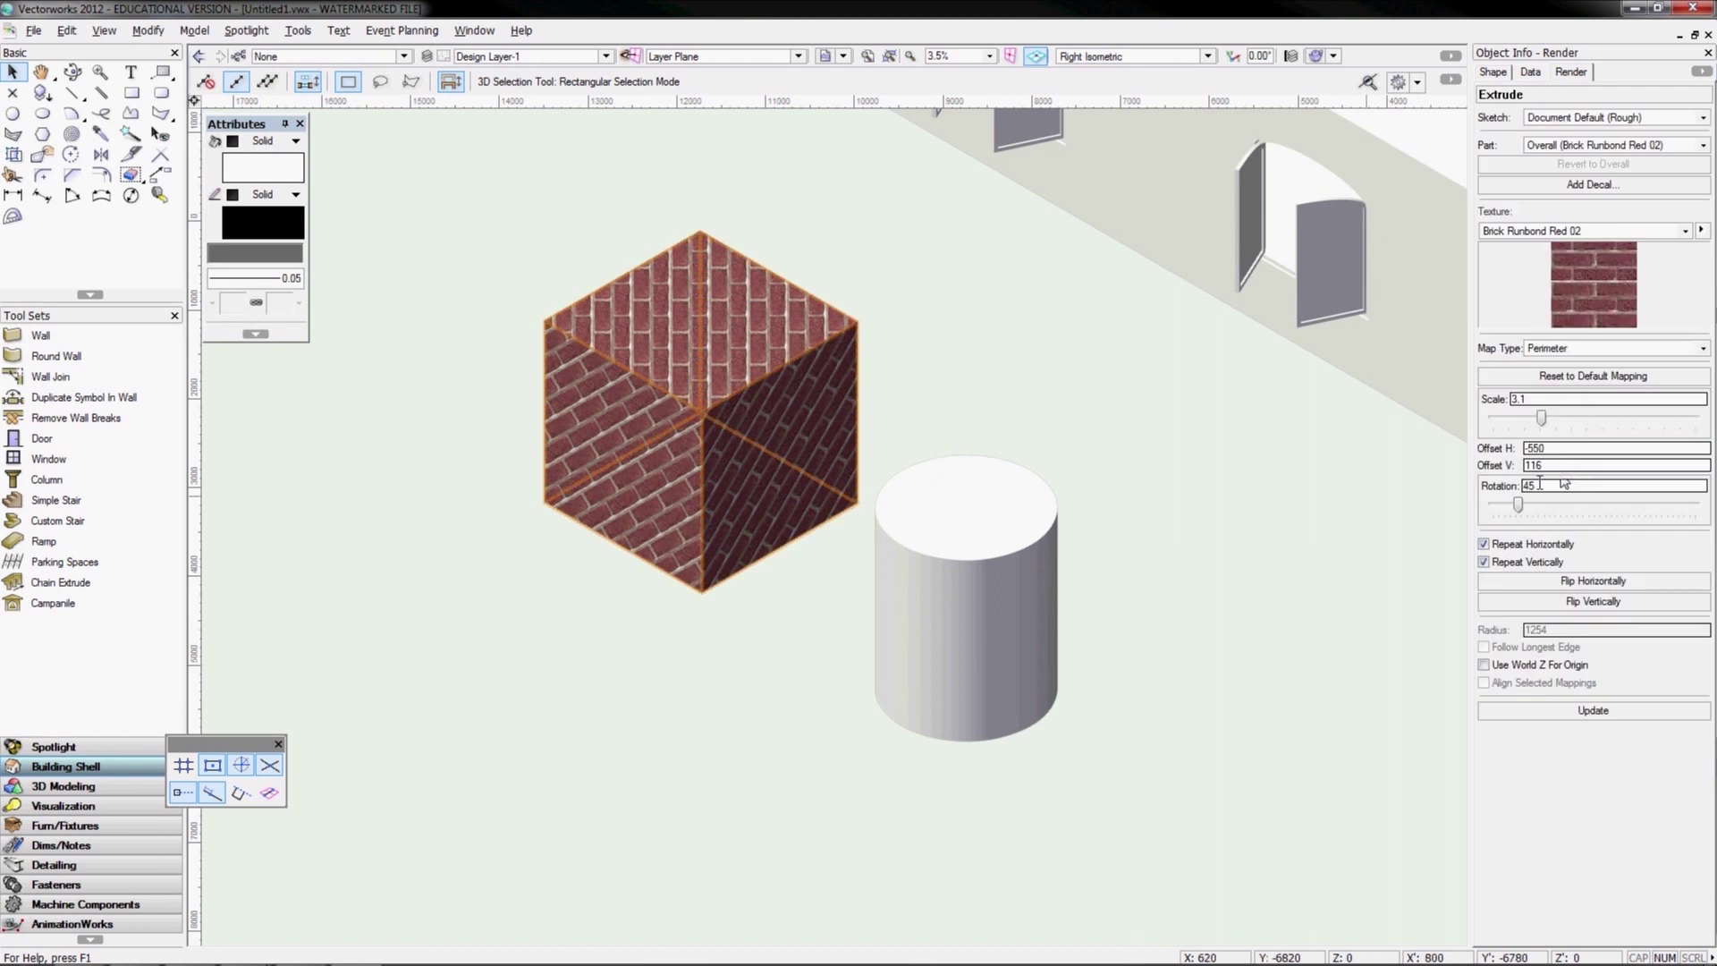
type("90")
key("Return")
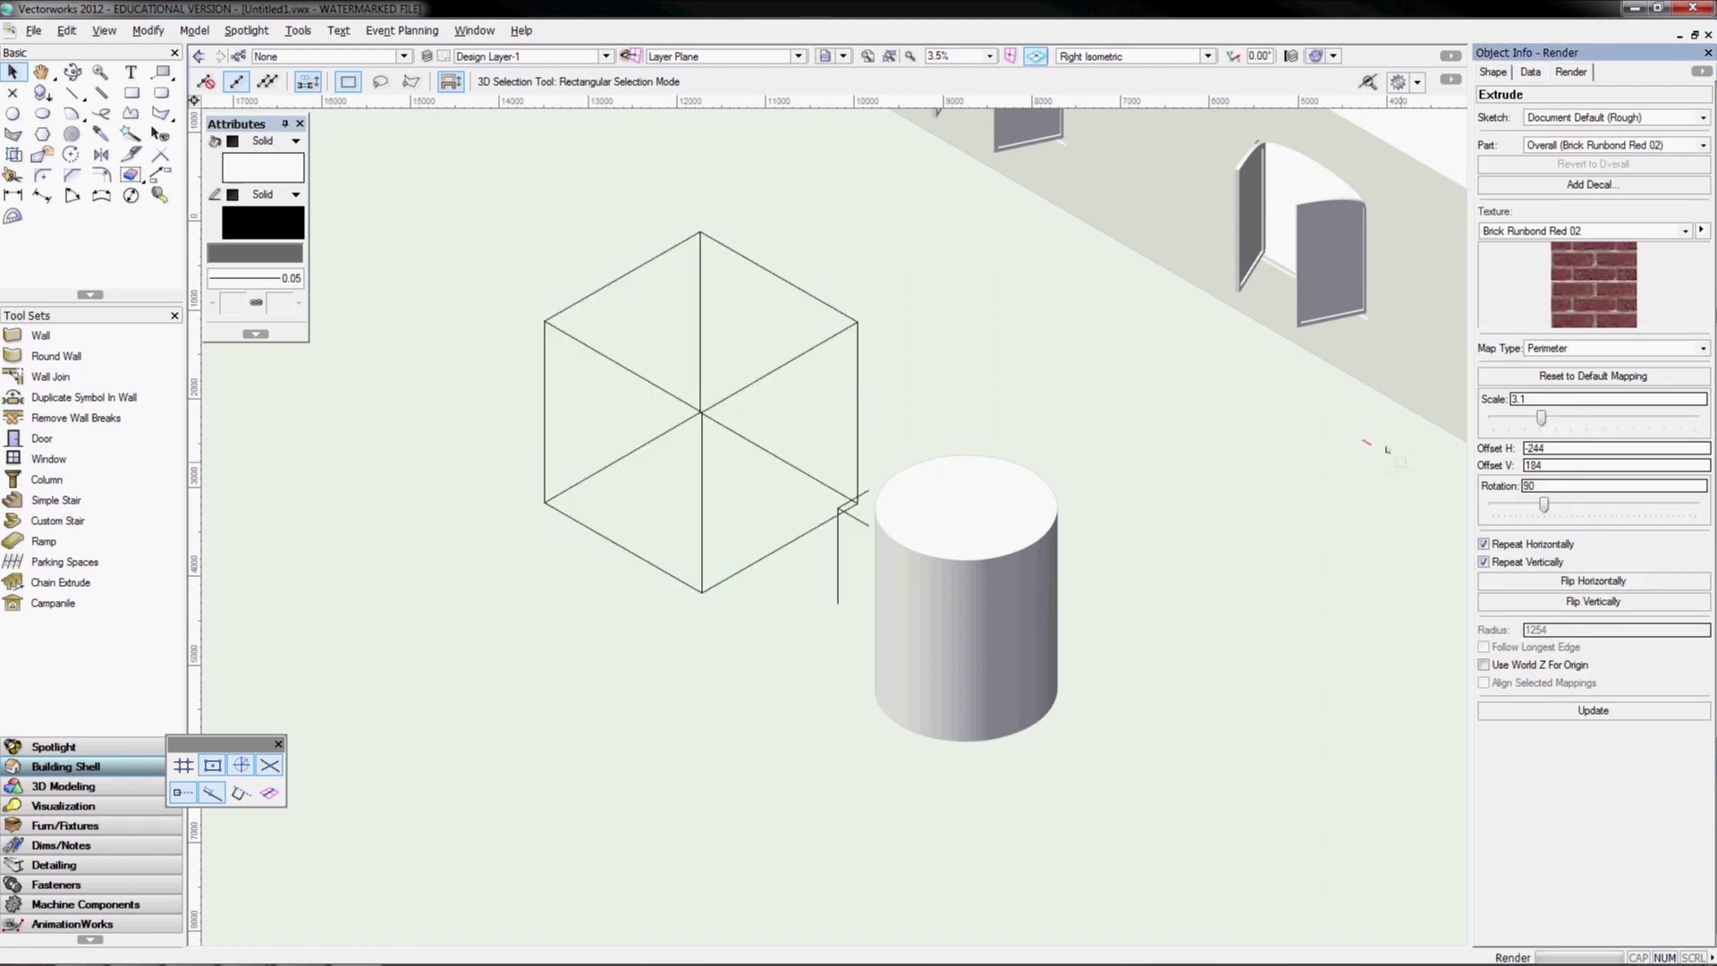
left_click(1268, 425)
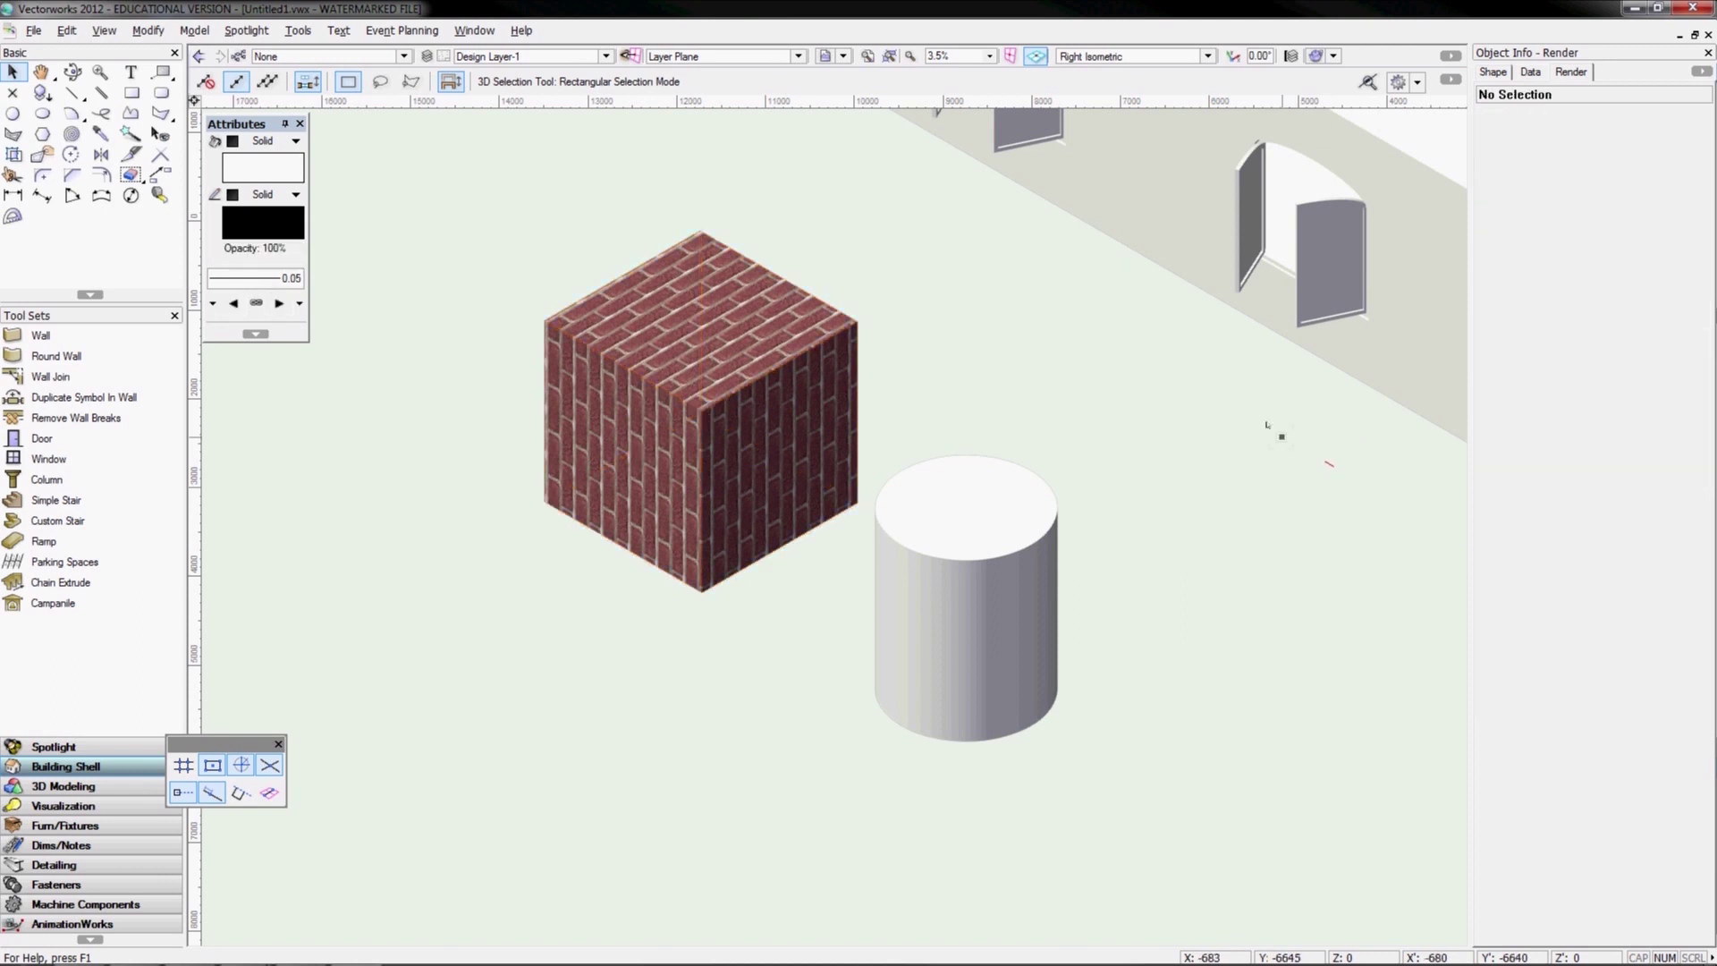
Turn off both horizontal and vertical repetition of the box's brick texture
left_click(857, 366)
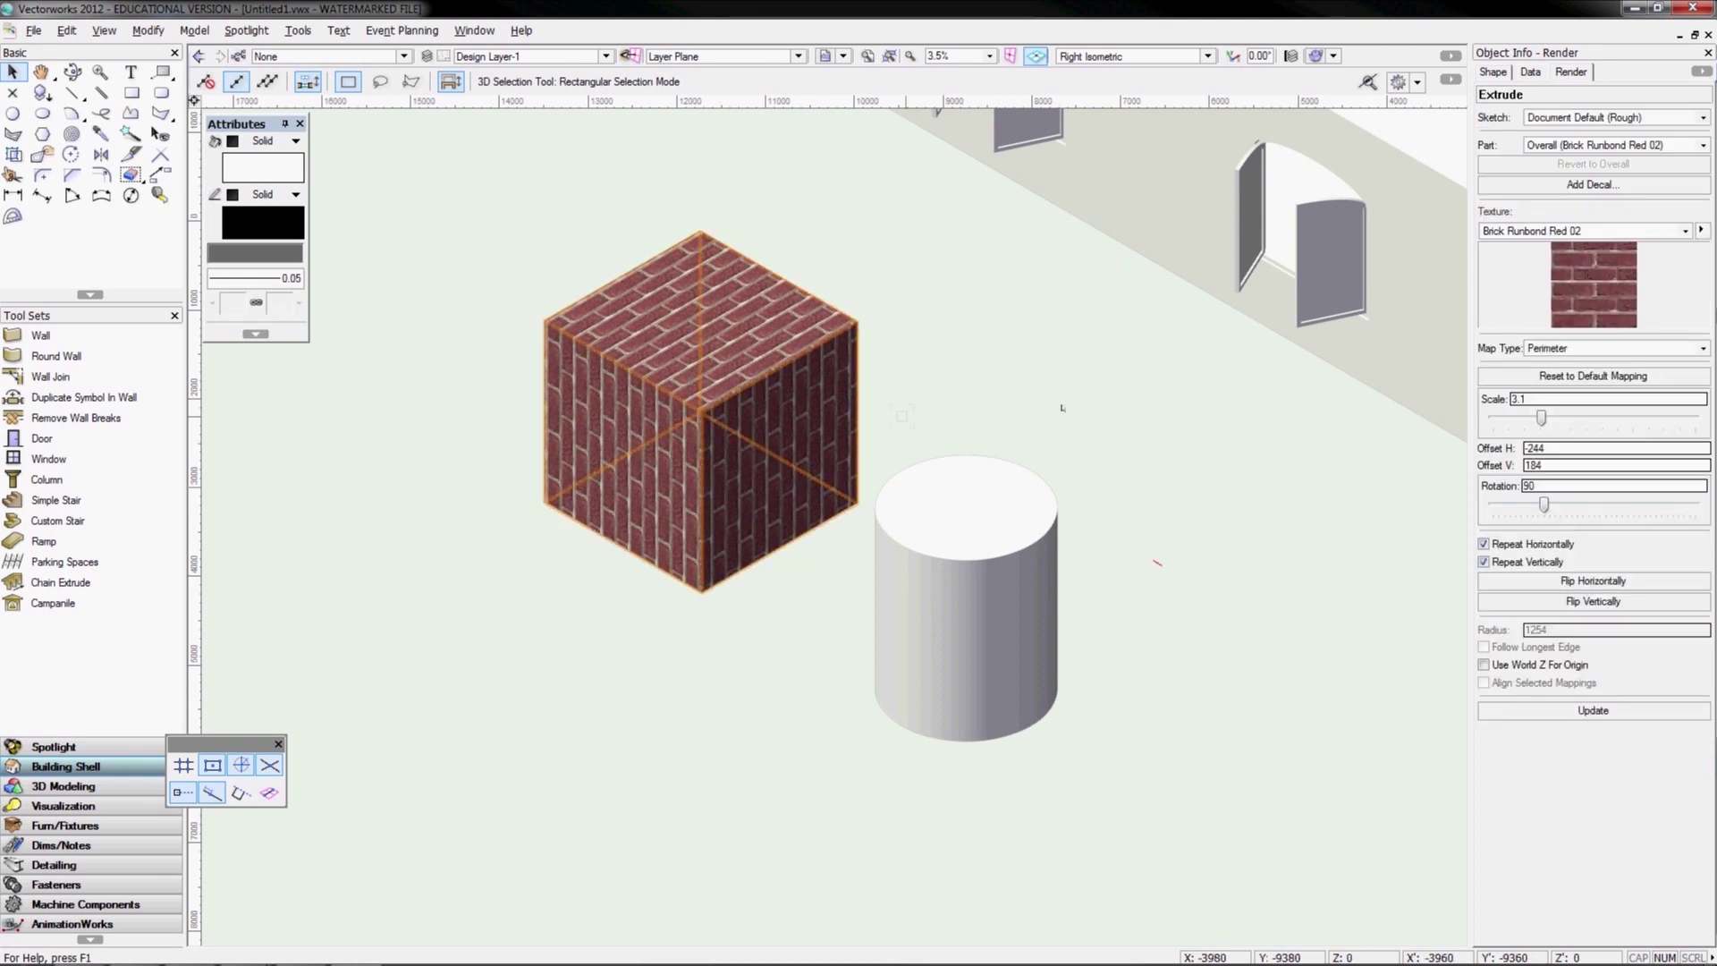
left_click(1508, 546)
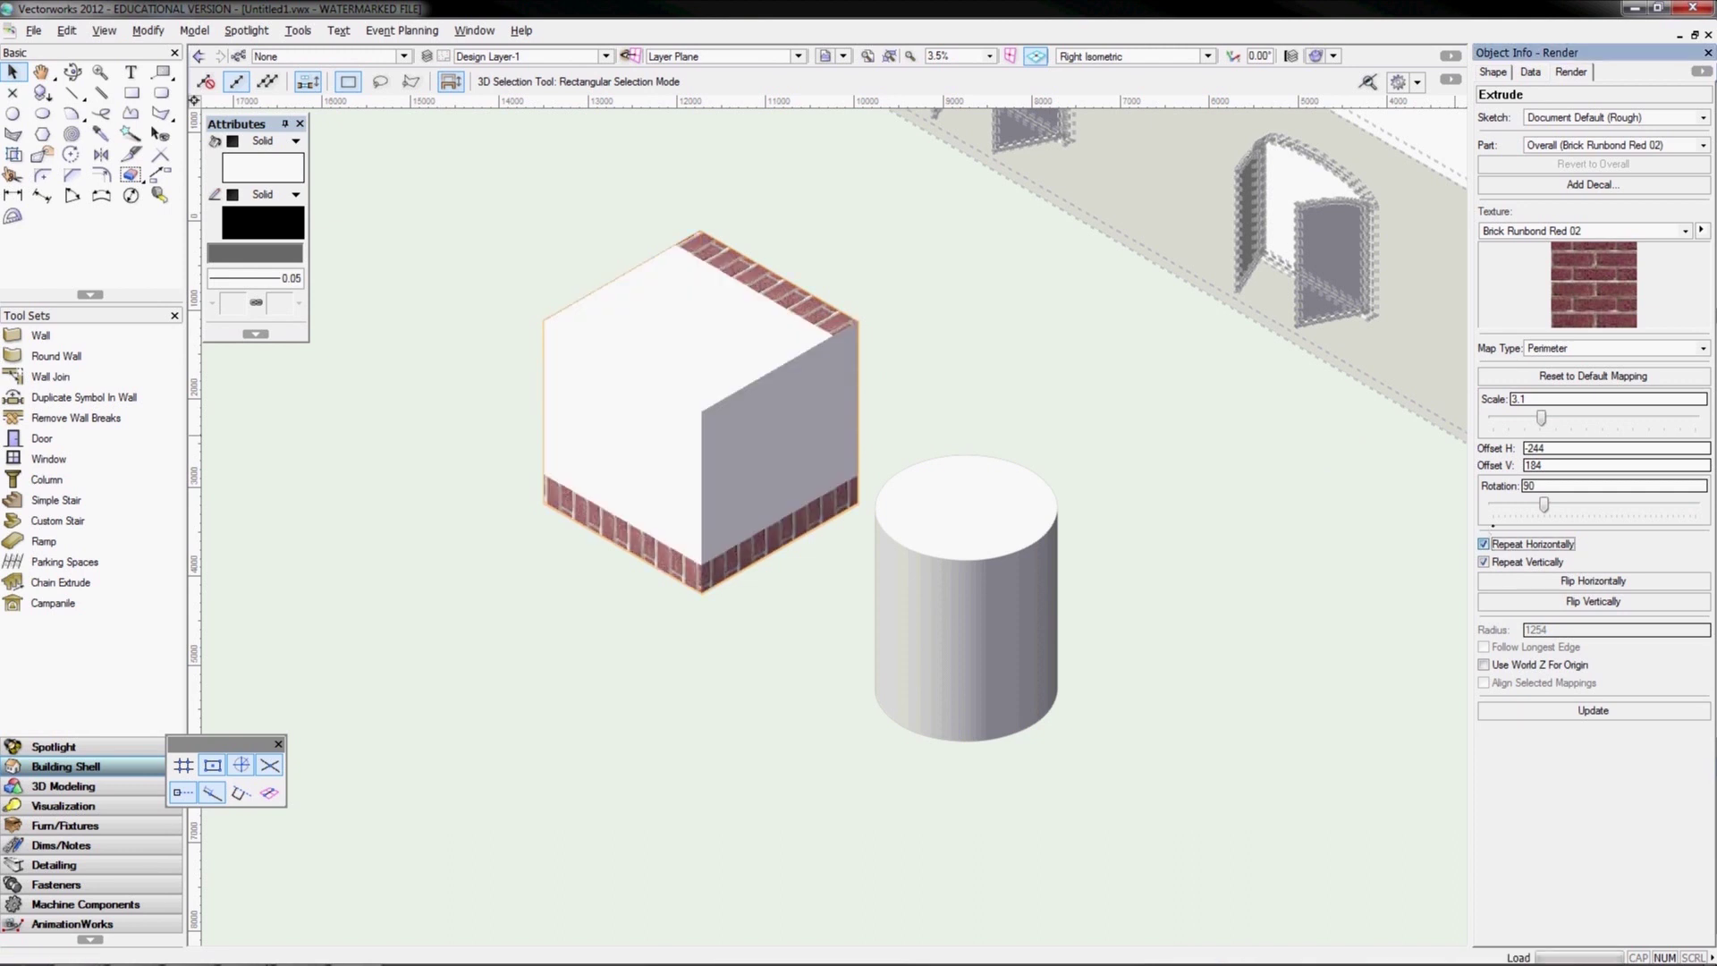
left_click(1509, 565)
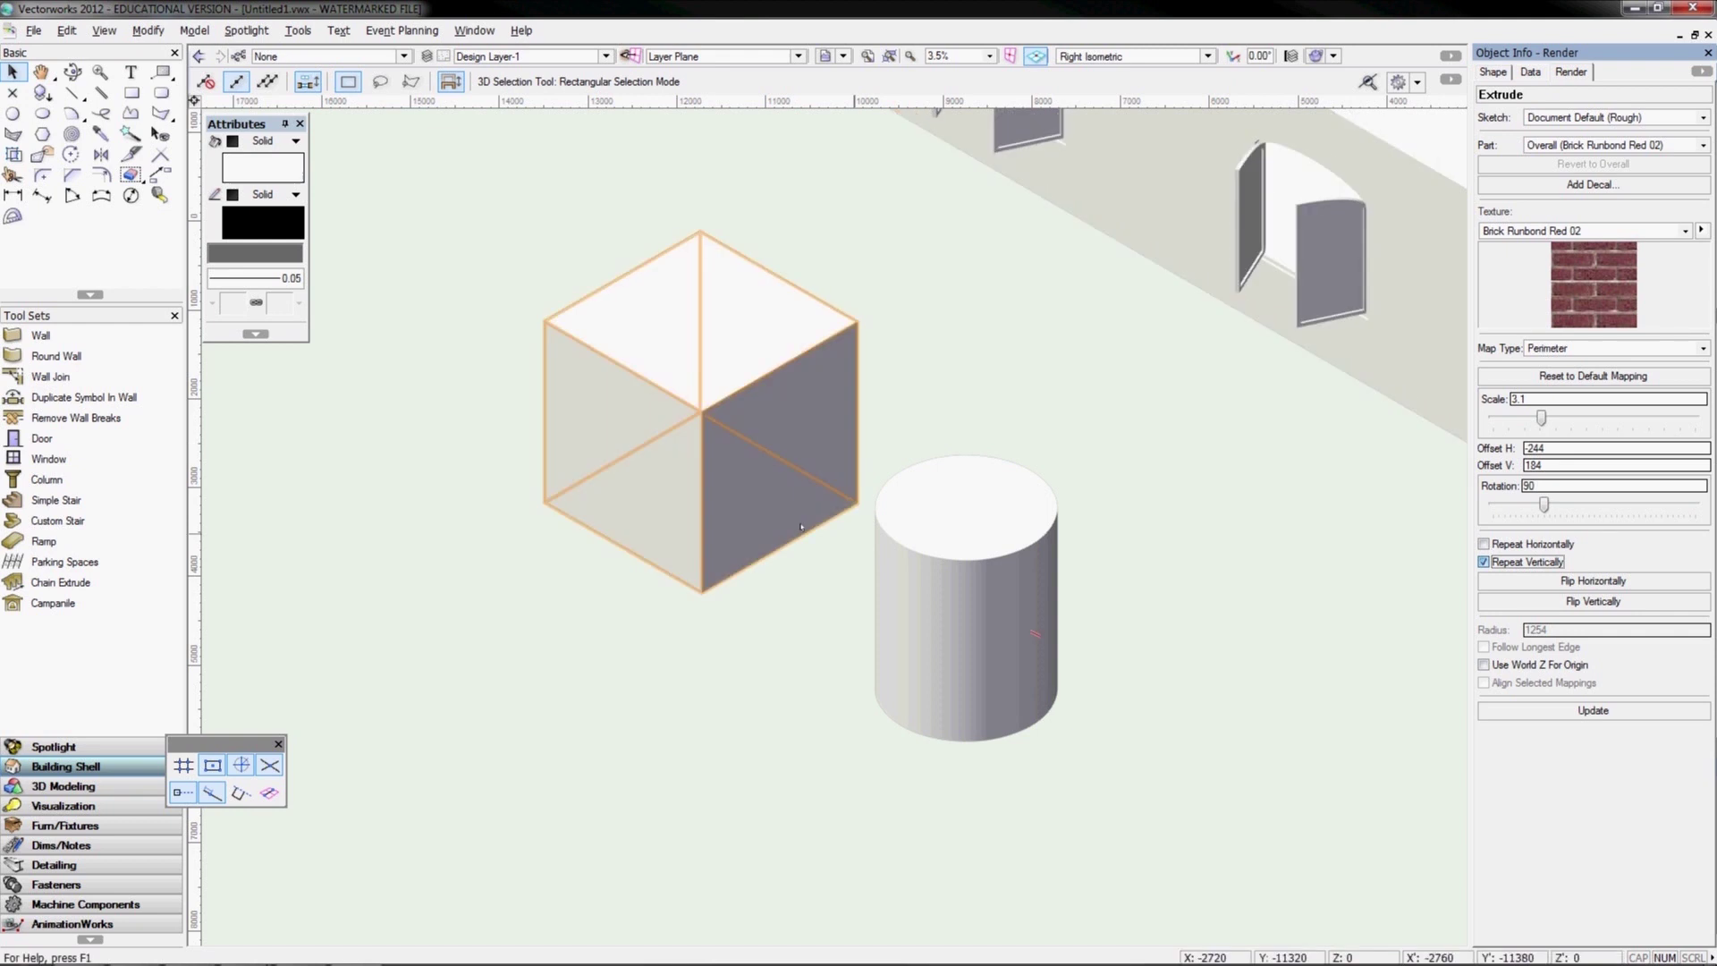
Turn on horizontal and vertical repetition of the box's brick texture, and flip the texture horizontally and back again
left_click(1512, 544)
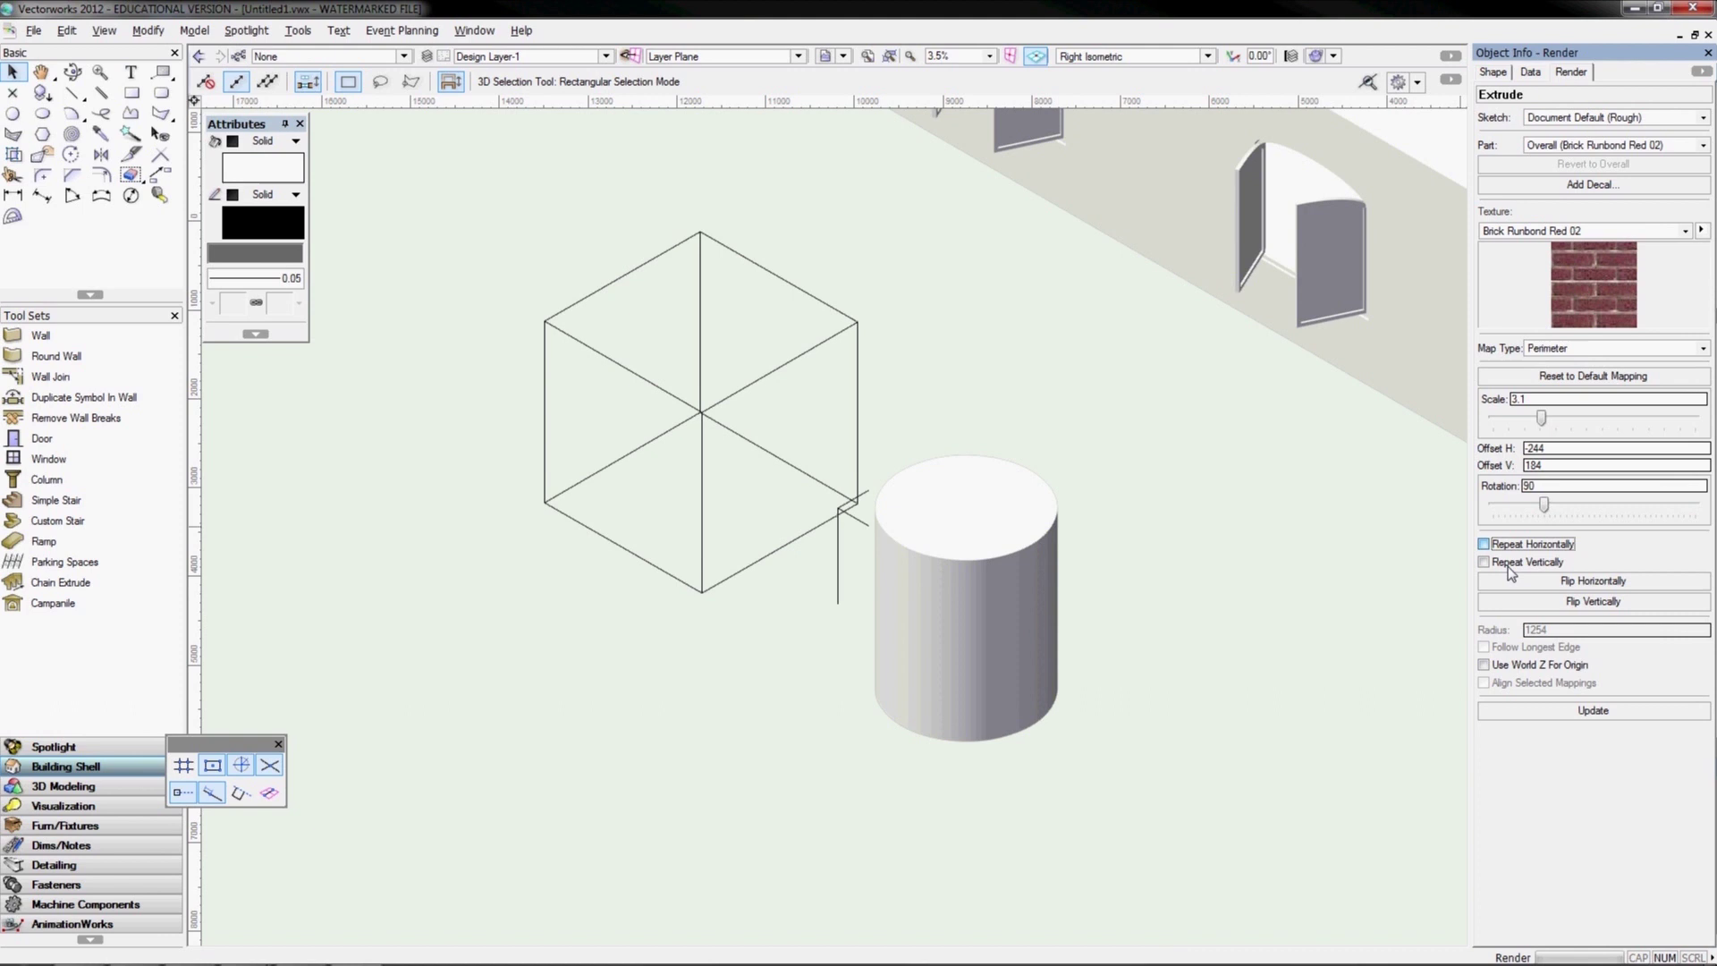
left_click(1511, 564)
left_click(1552, 583)
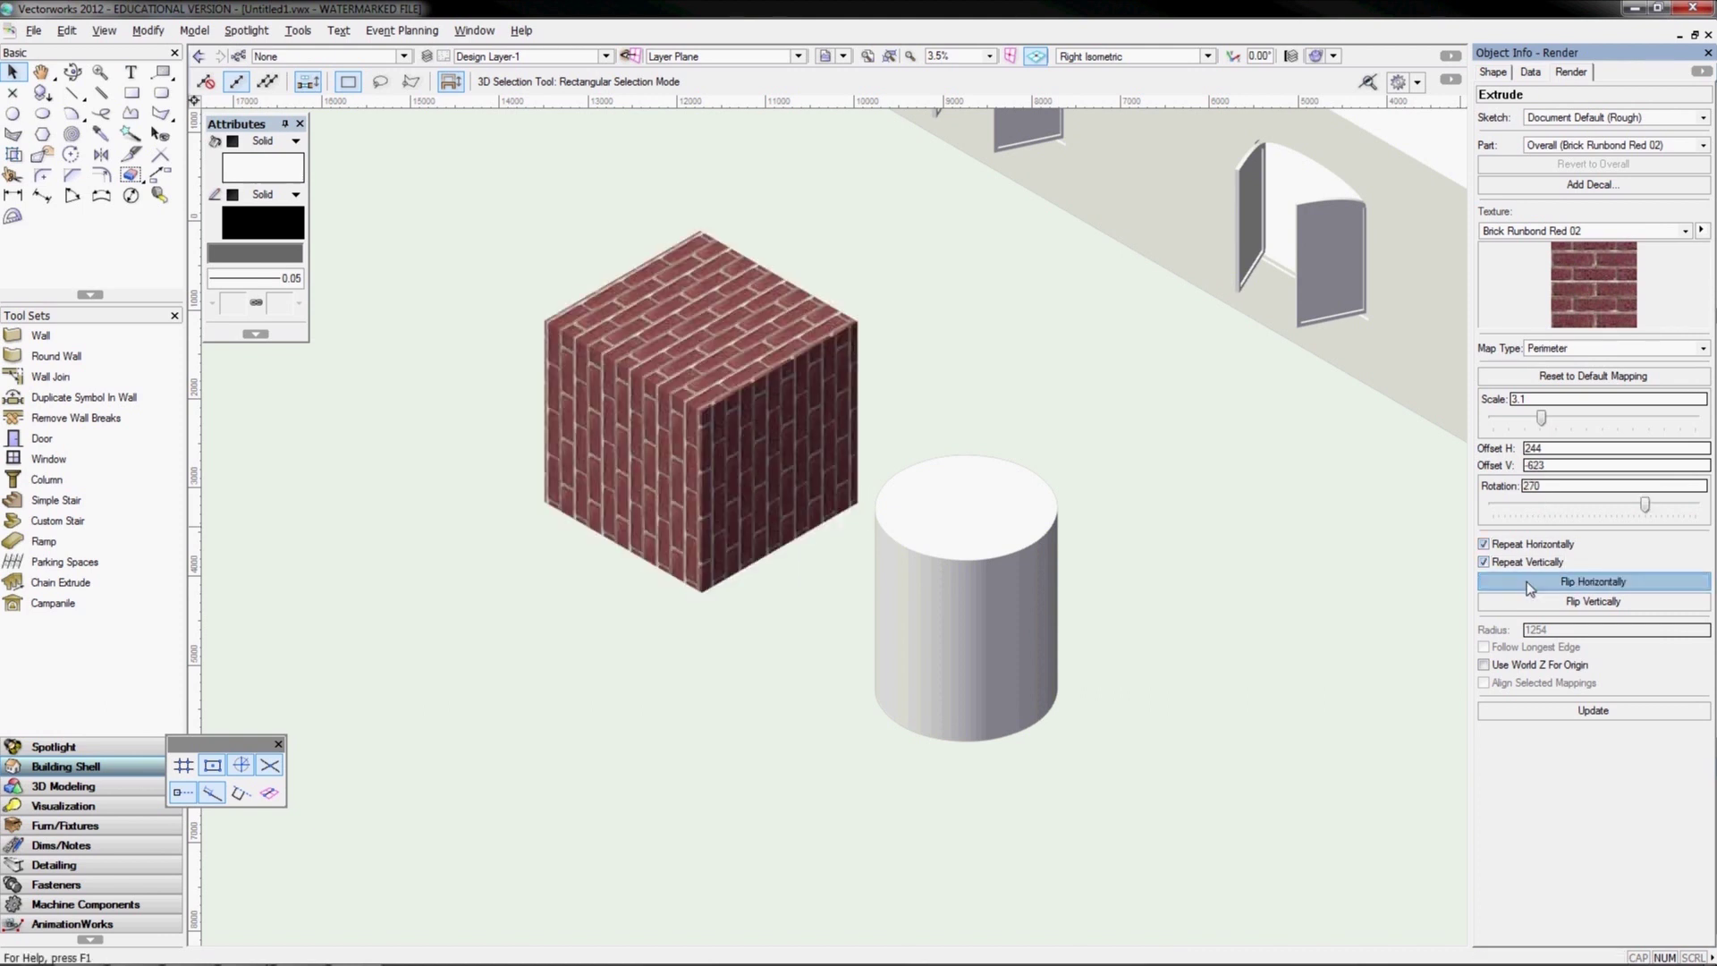
left_click(1530, 583)
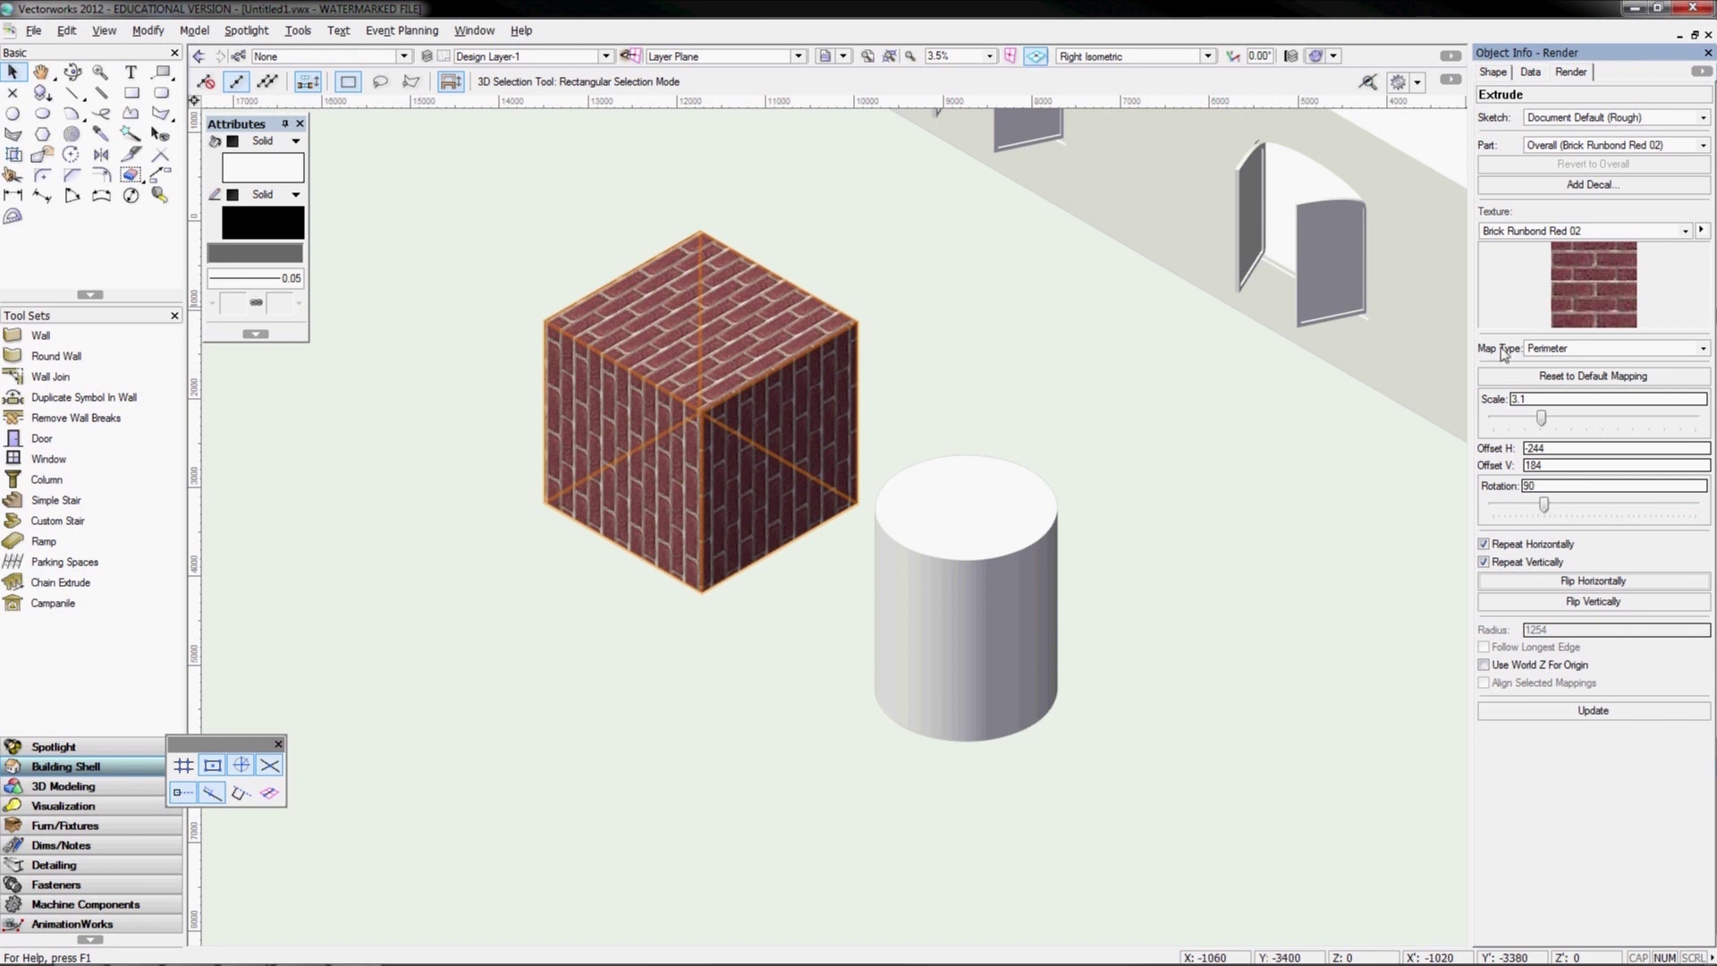
Apply the Brick Runbond Red 02 texture to the cylinder and enlarge the texture to a scale of 3.6
left_click(1535, 353)
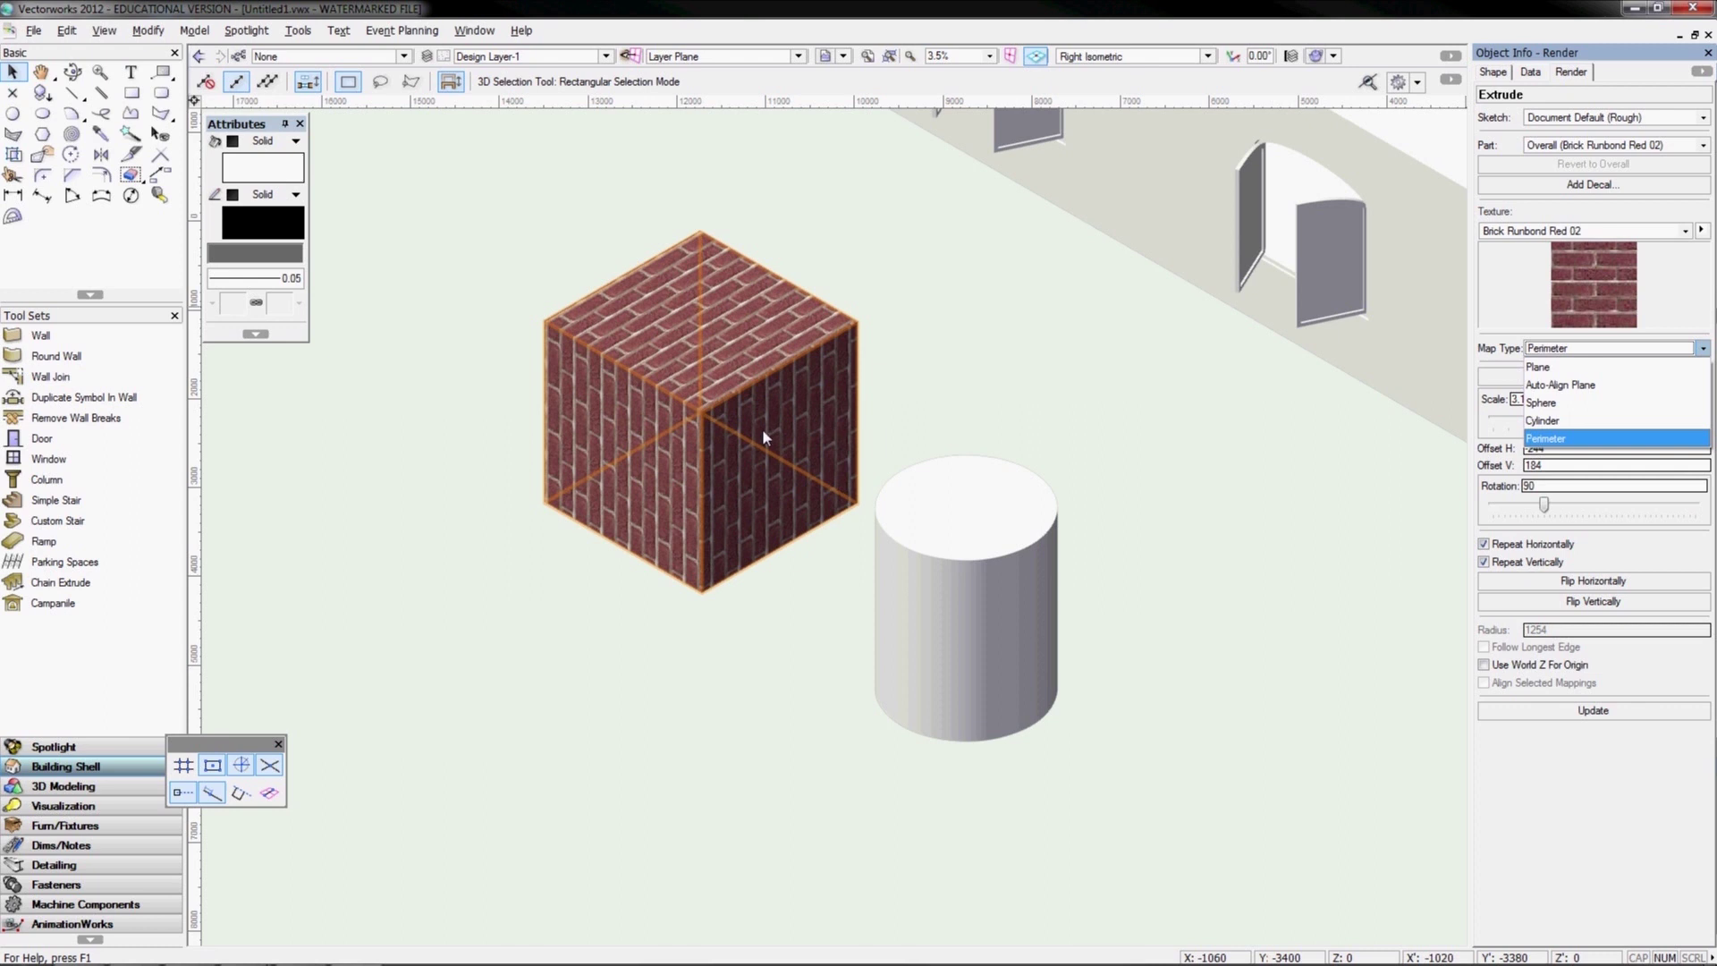
left_click(884, 490)
left_click(886, 484)
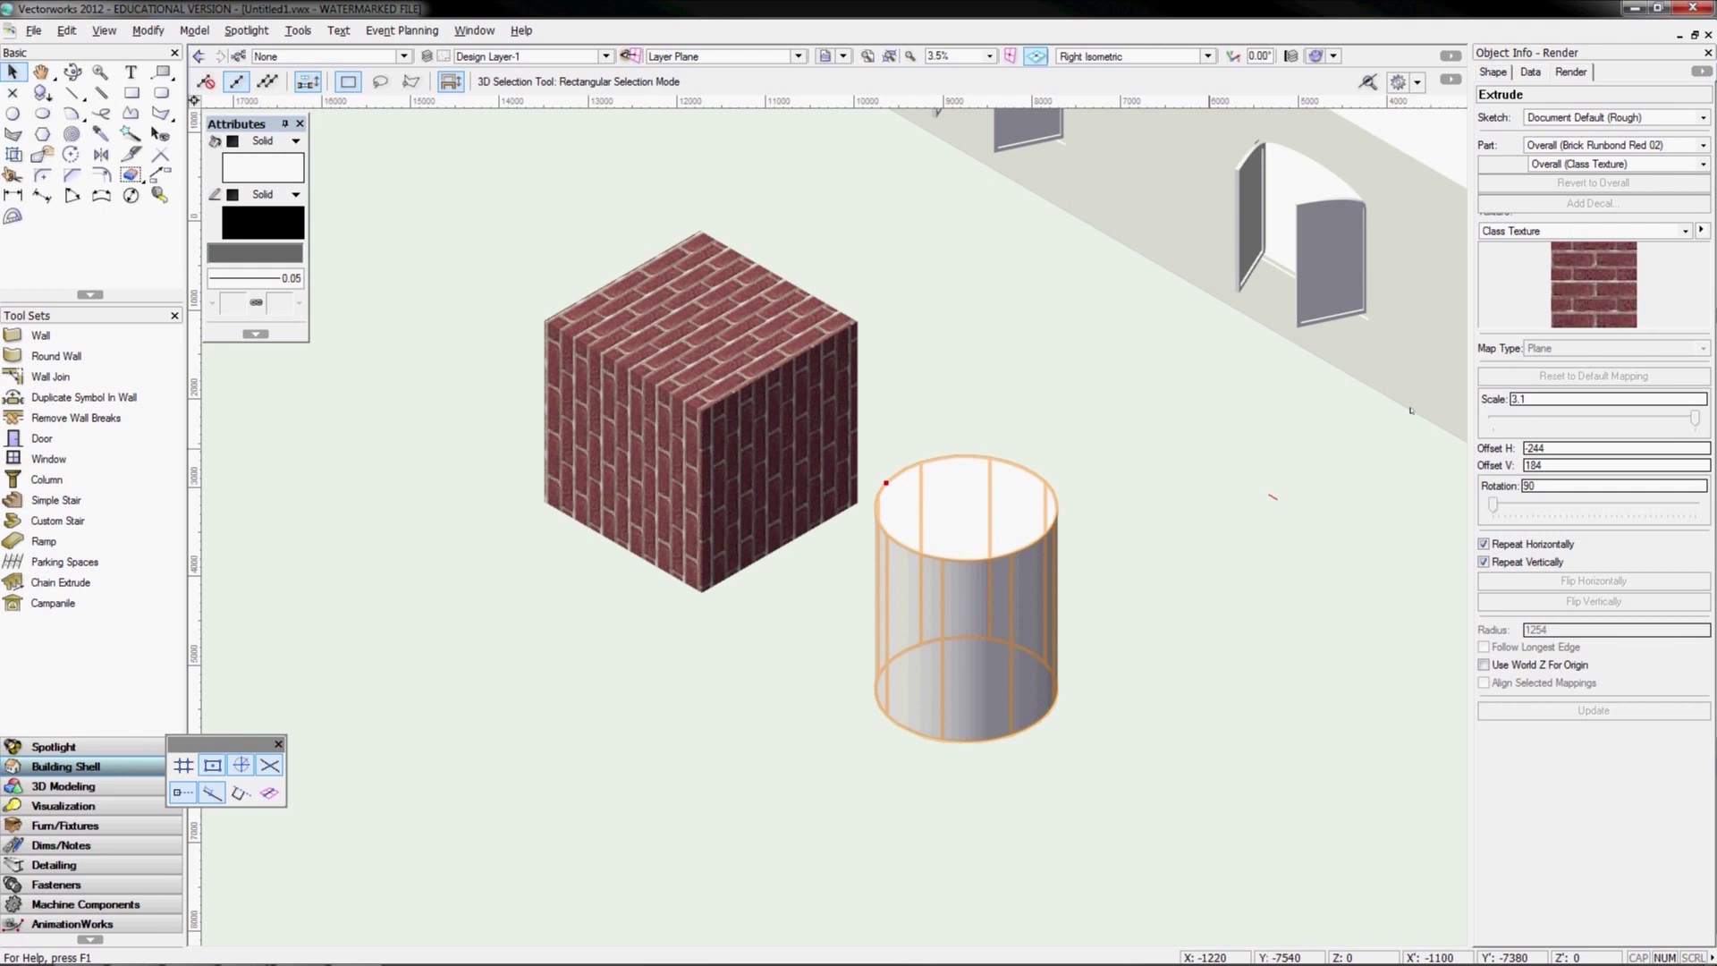
left_click(1583, 230)
left_click(1546, 360)
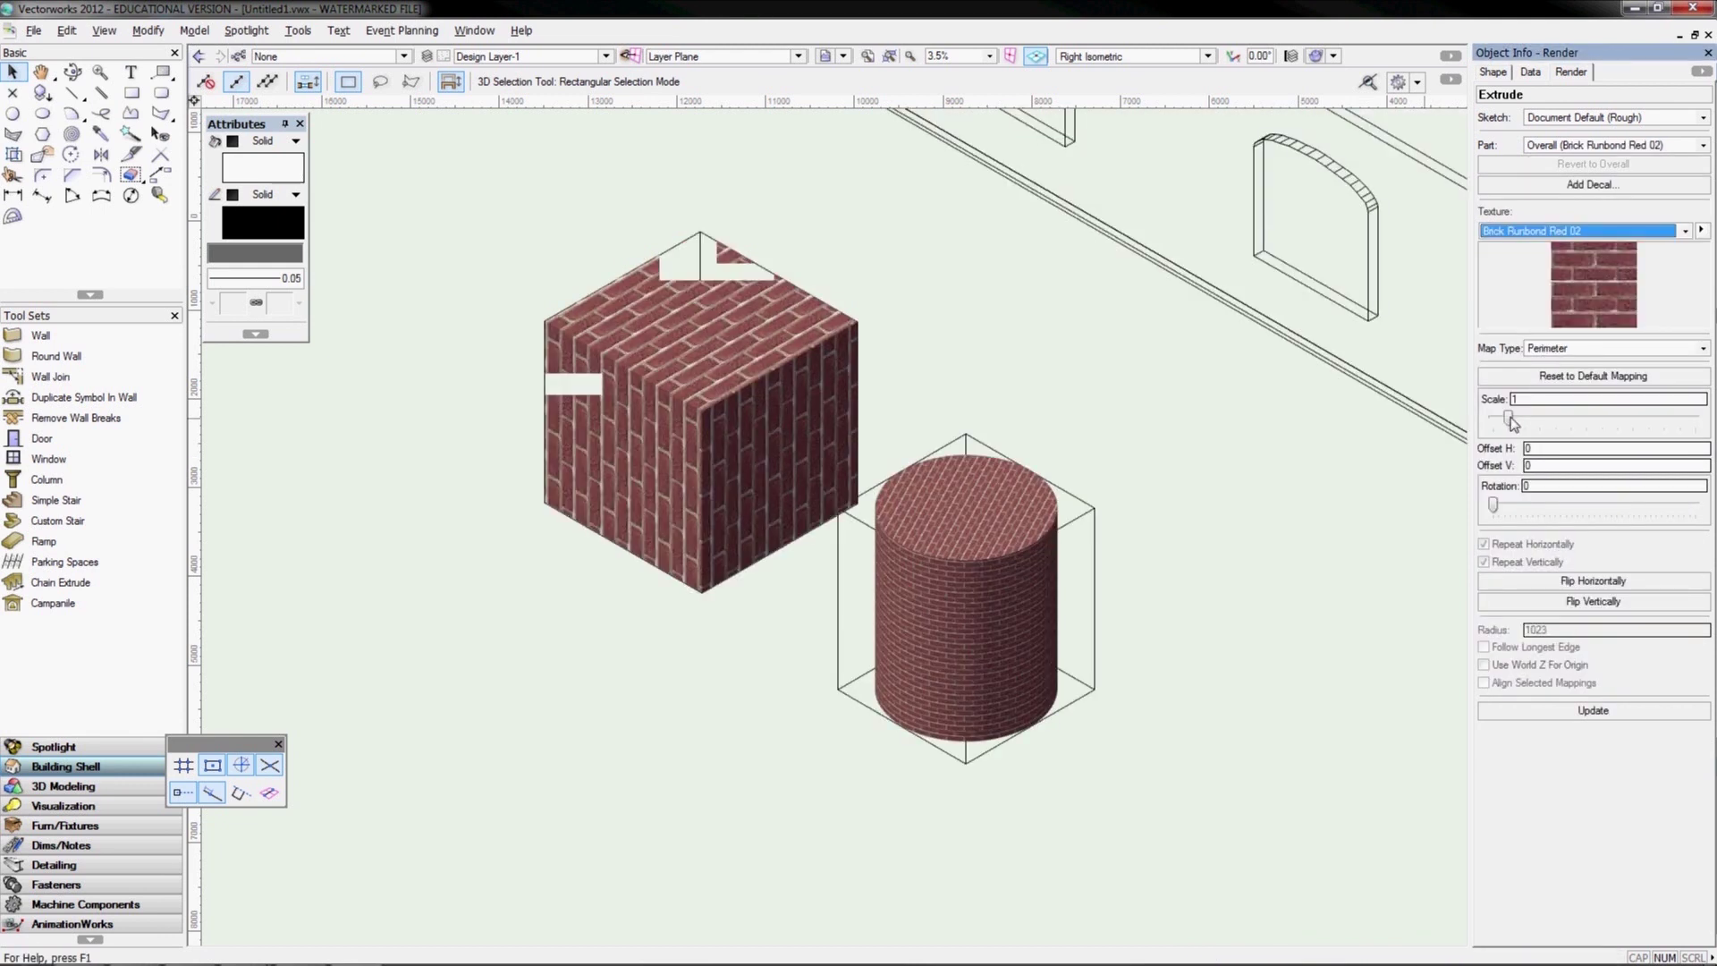
left_click_drag(1512, 421, 1533, 423)
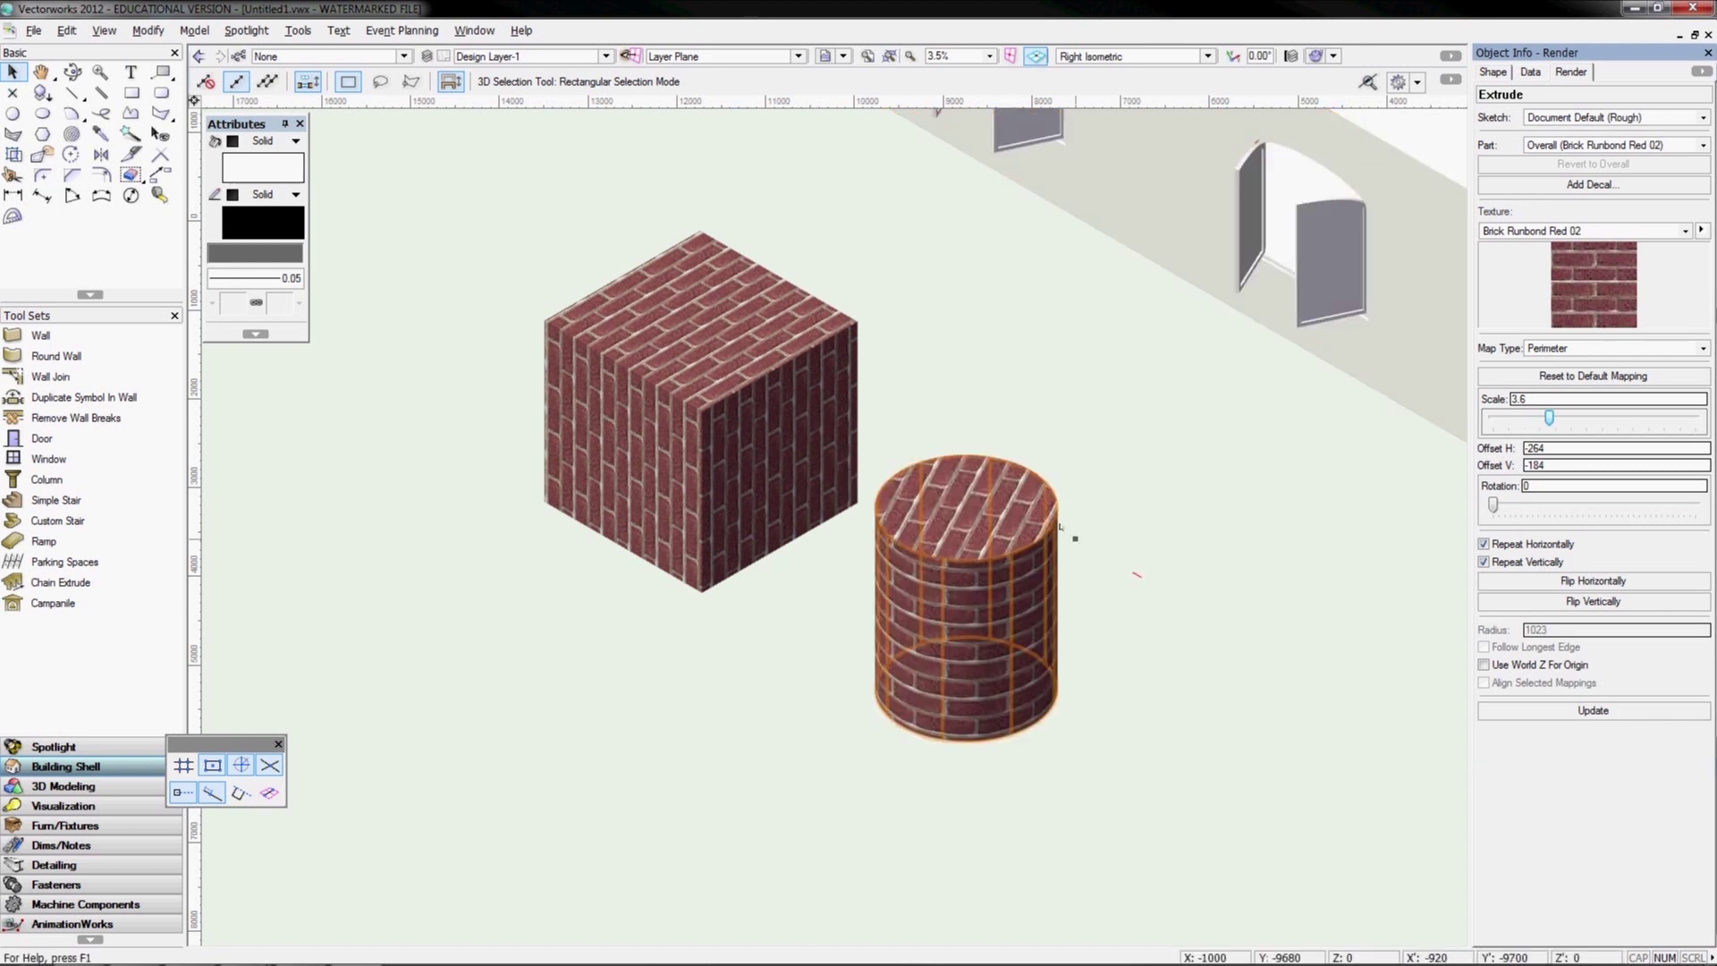
Set the map type of the cylinder's brick texture to Cylinder
left_click(787, 385)
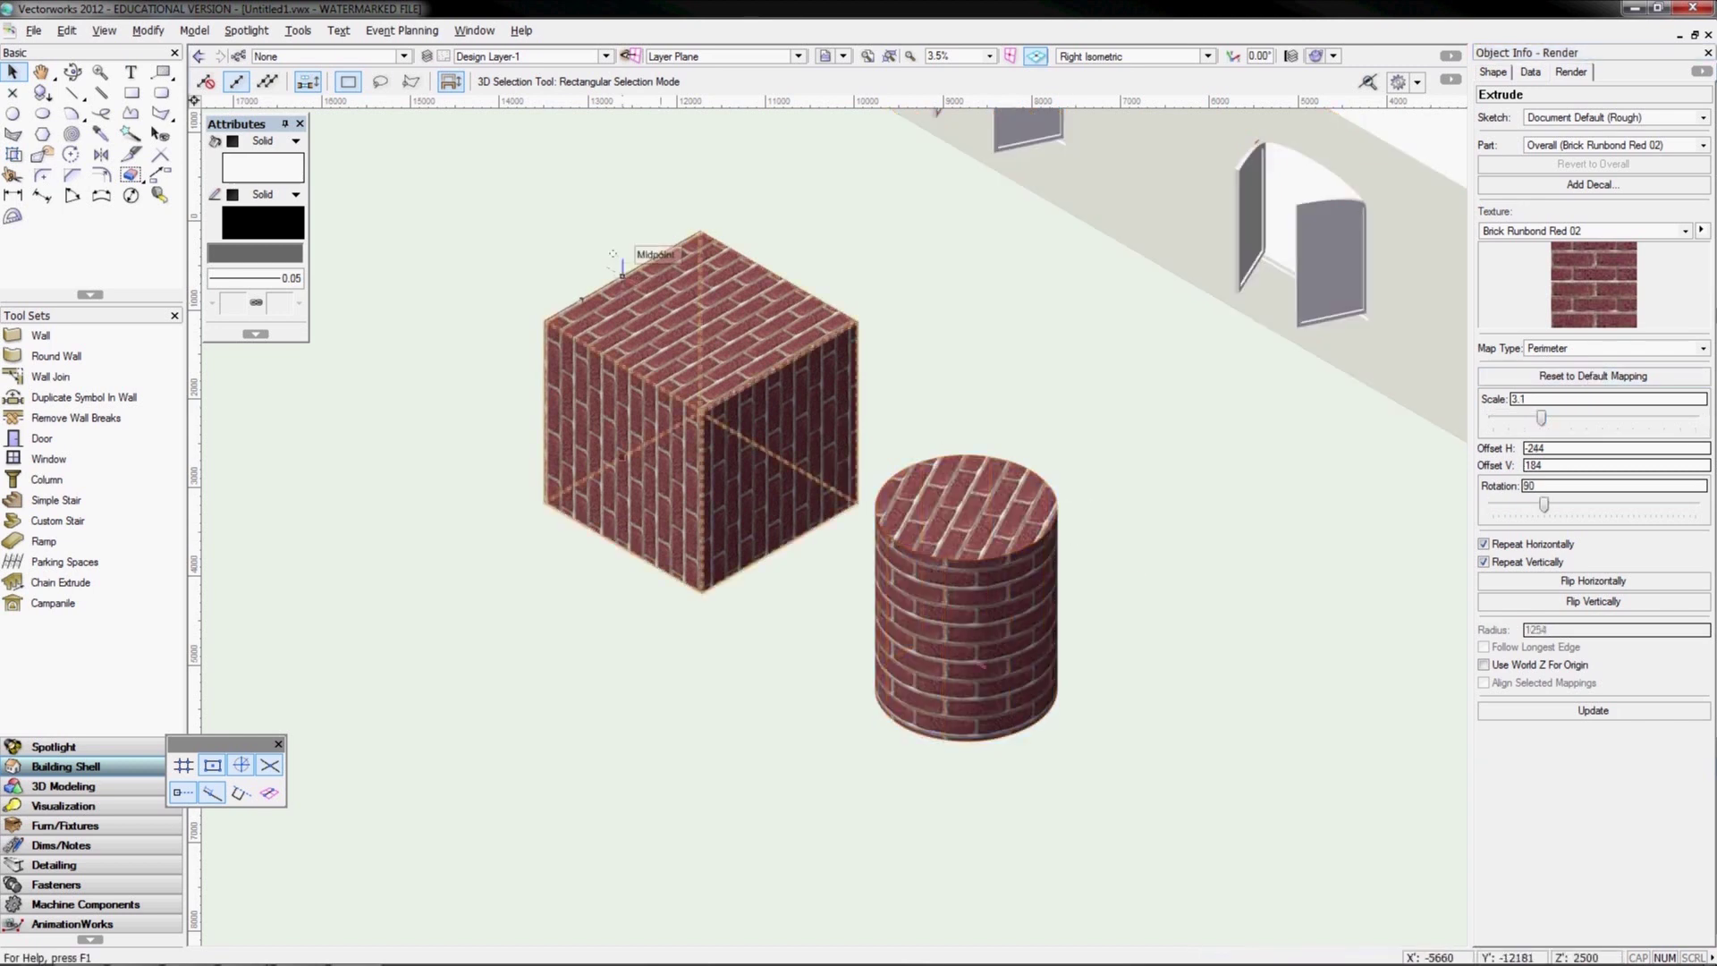
left_click(966, 591)
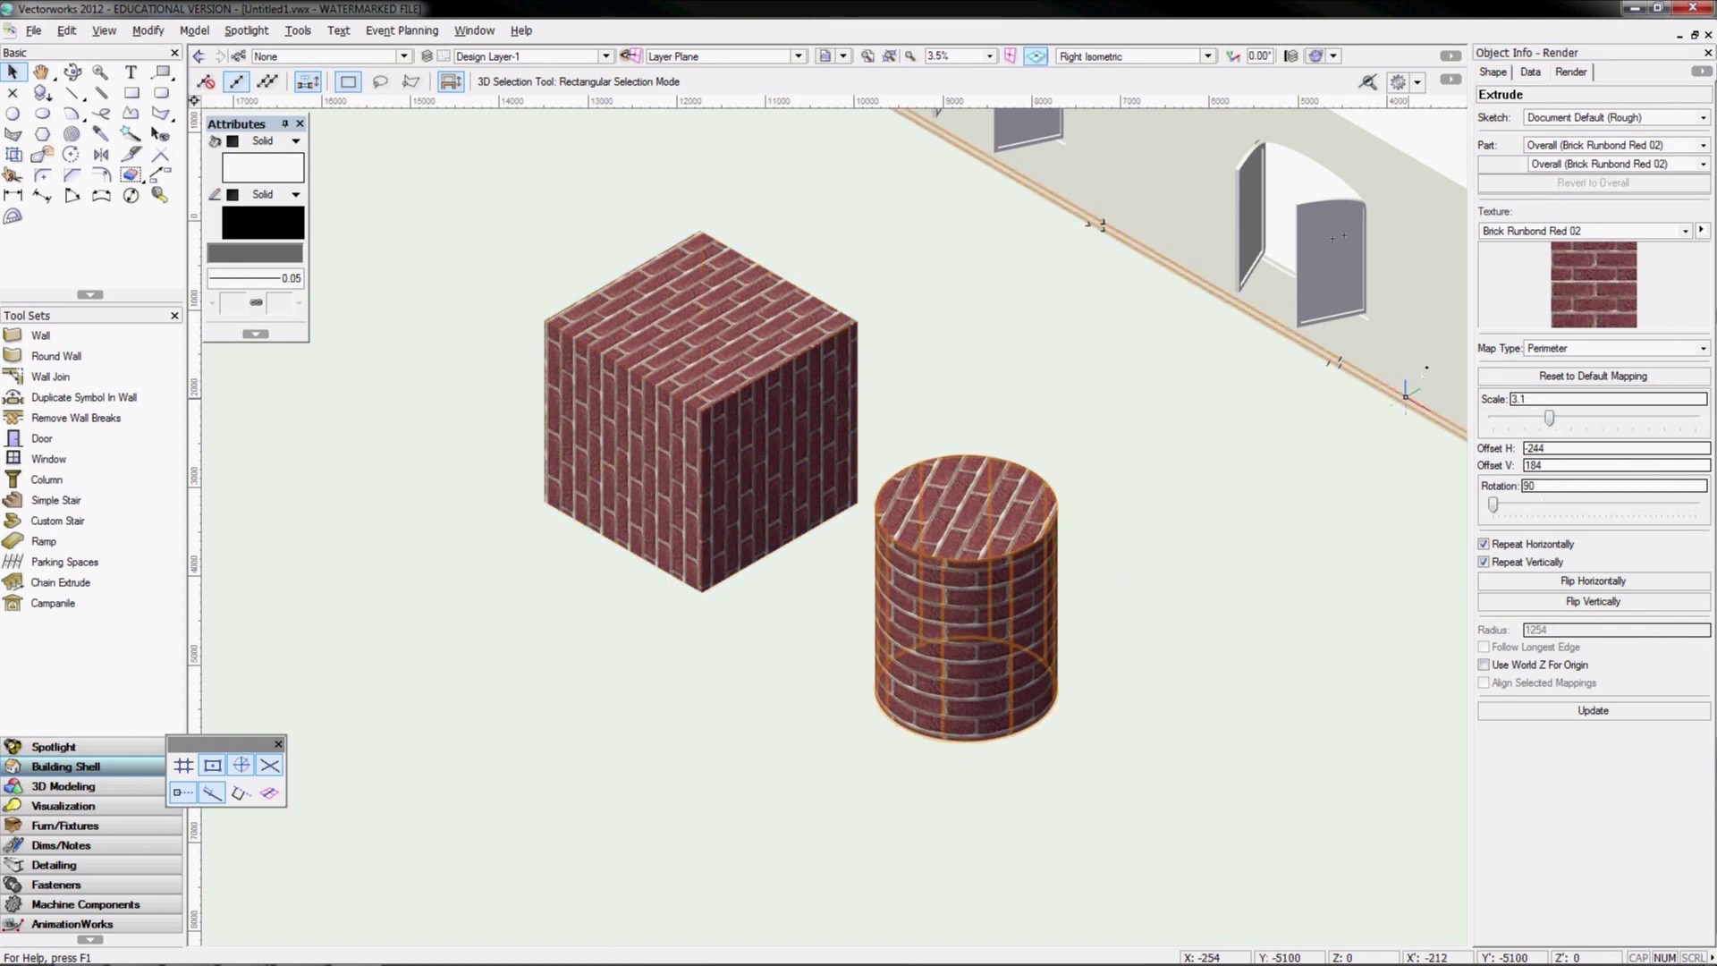
left_click(1096, 502)
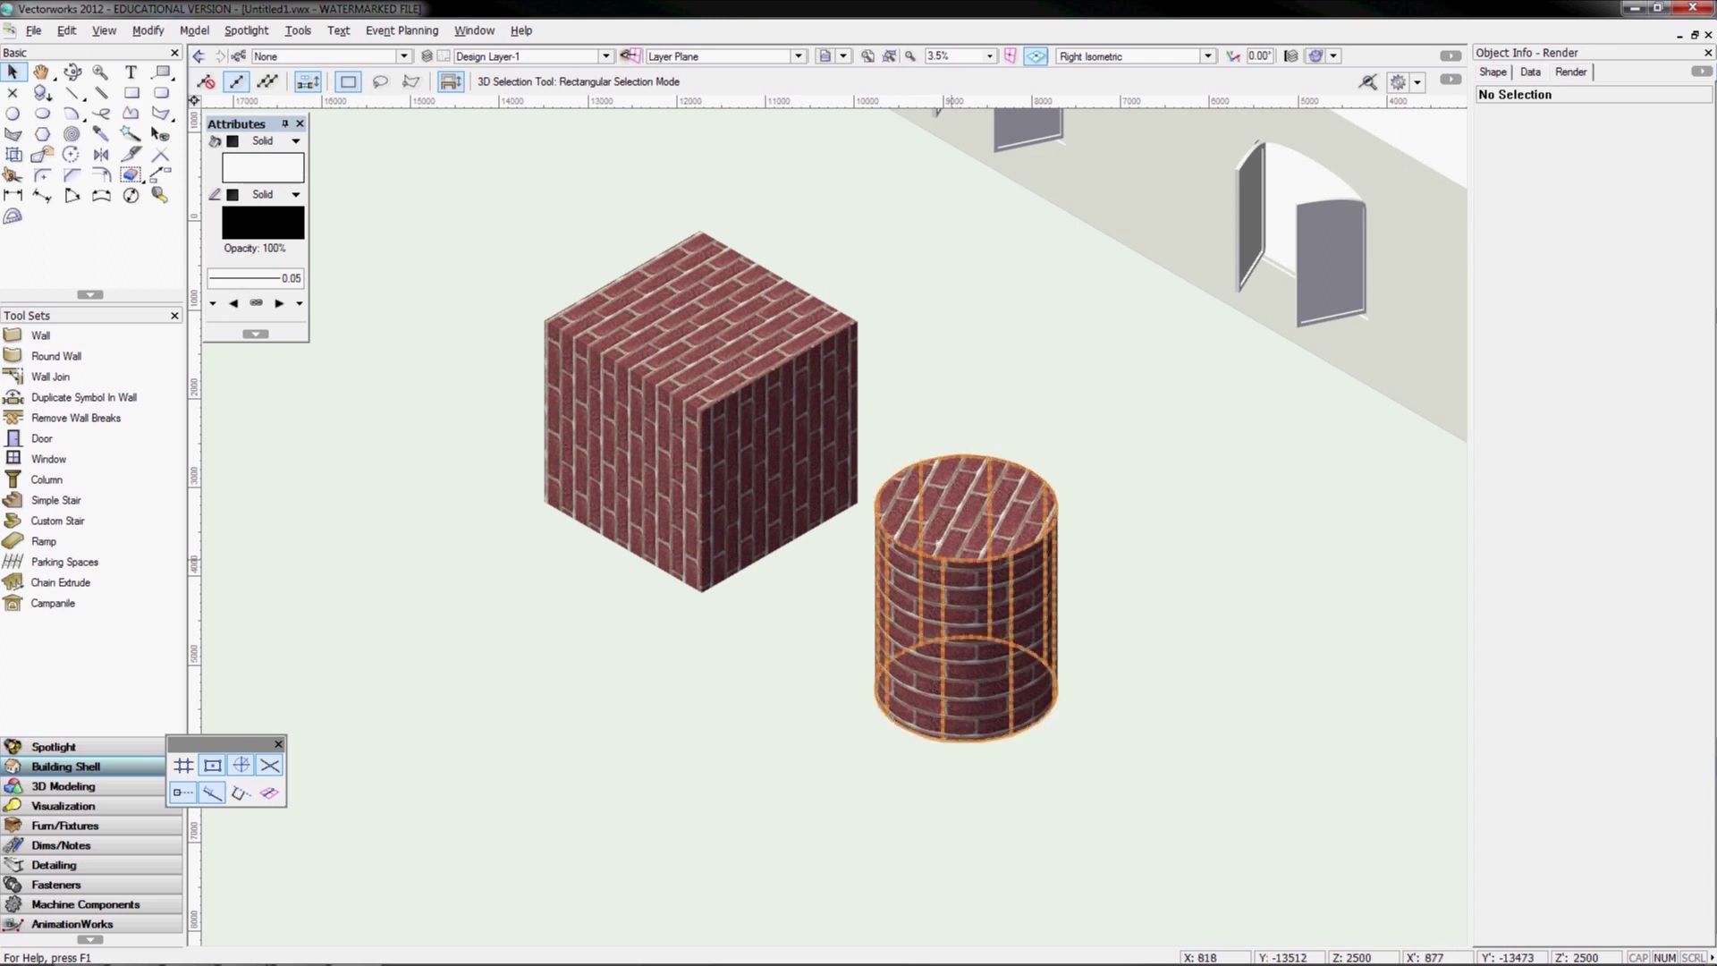
left_click(1048, 629)
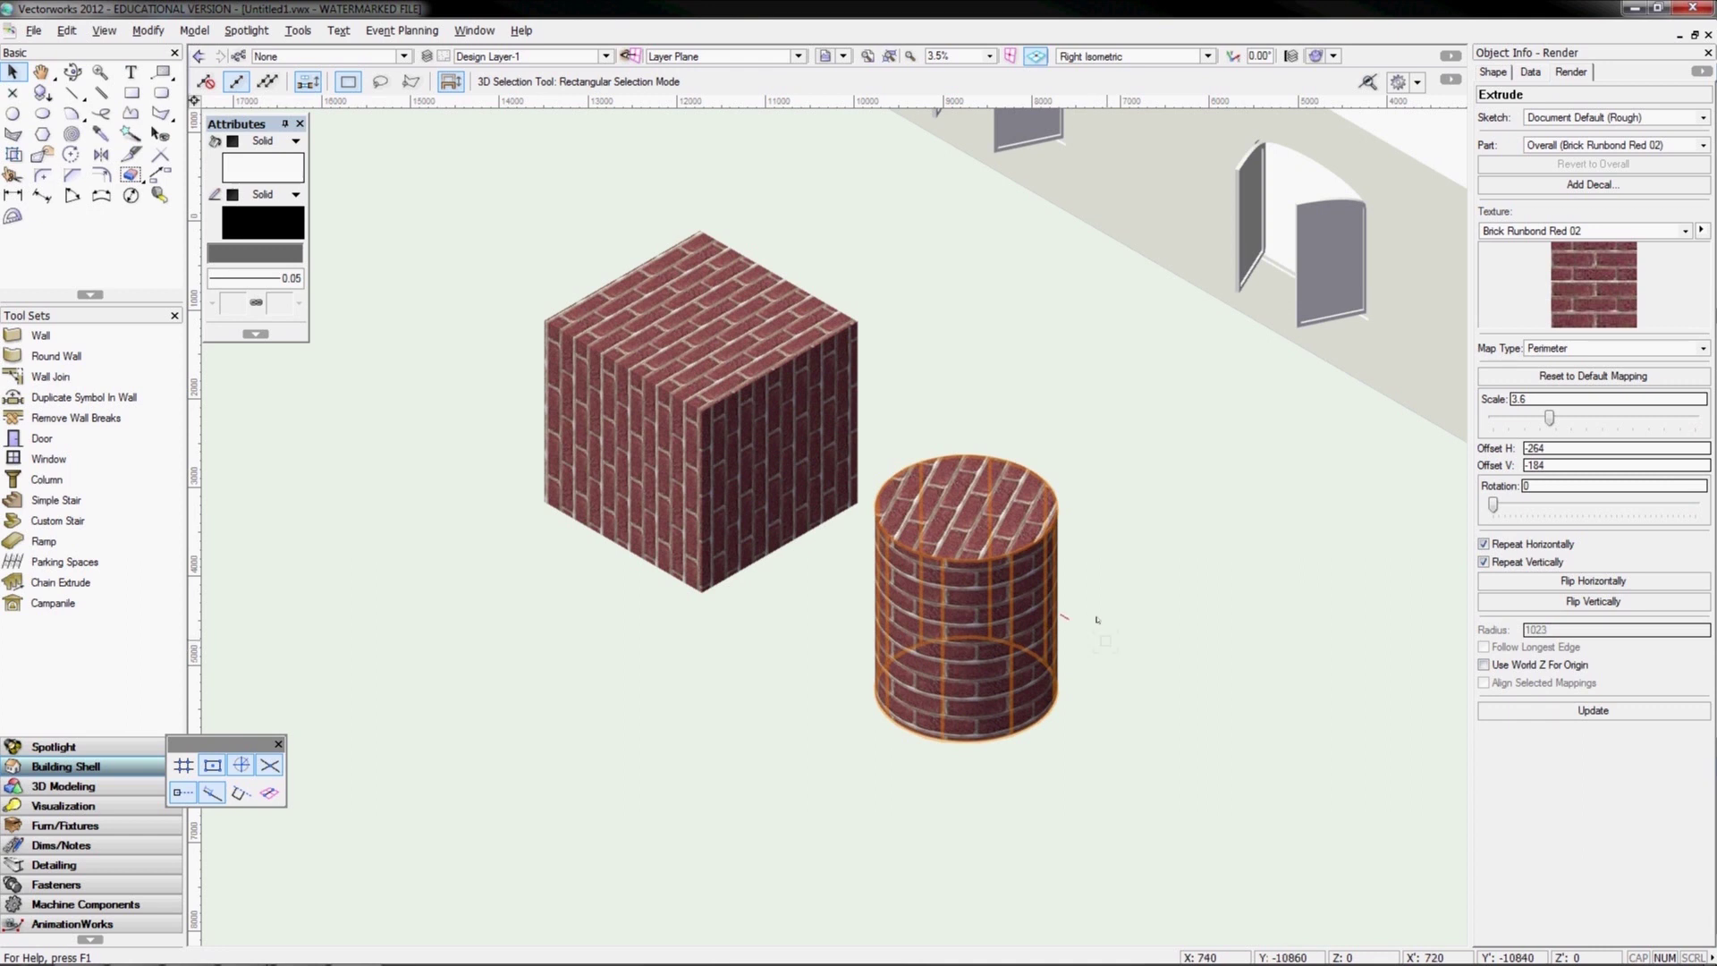
left_click(1548, 350)
left_click(1546, 420)
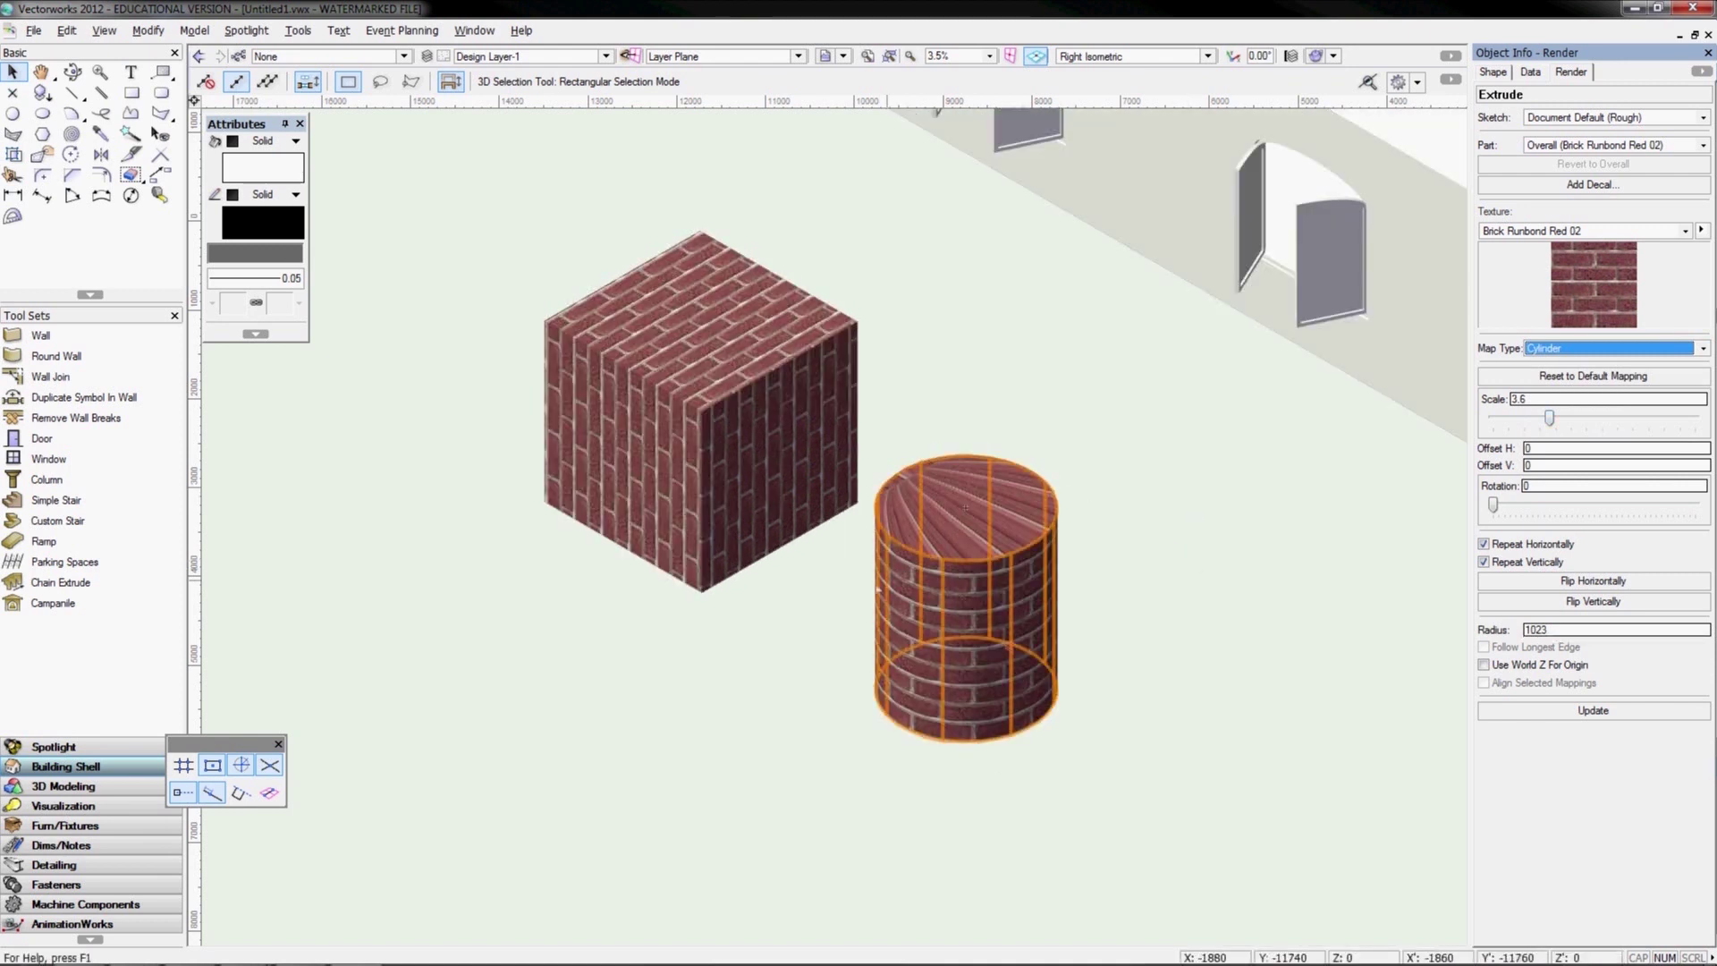
left_click(903, 468)
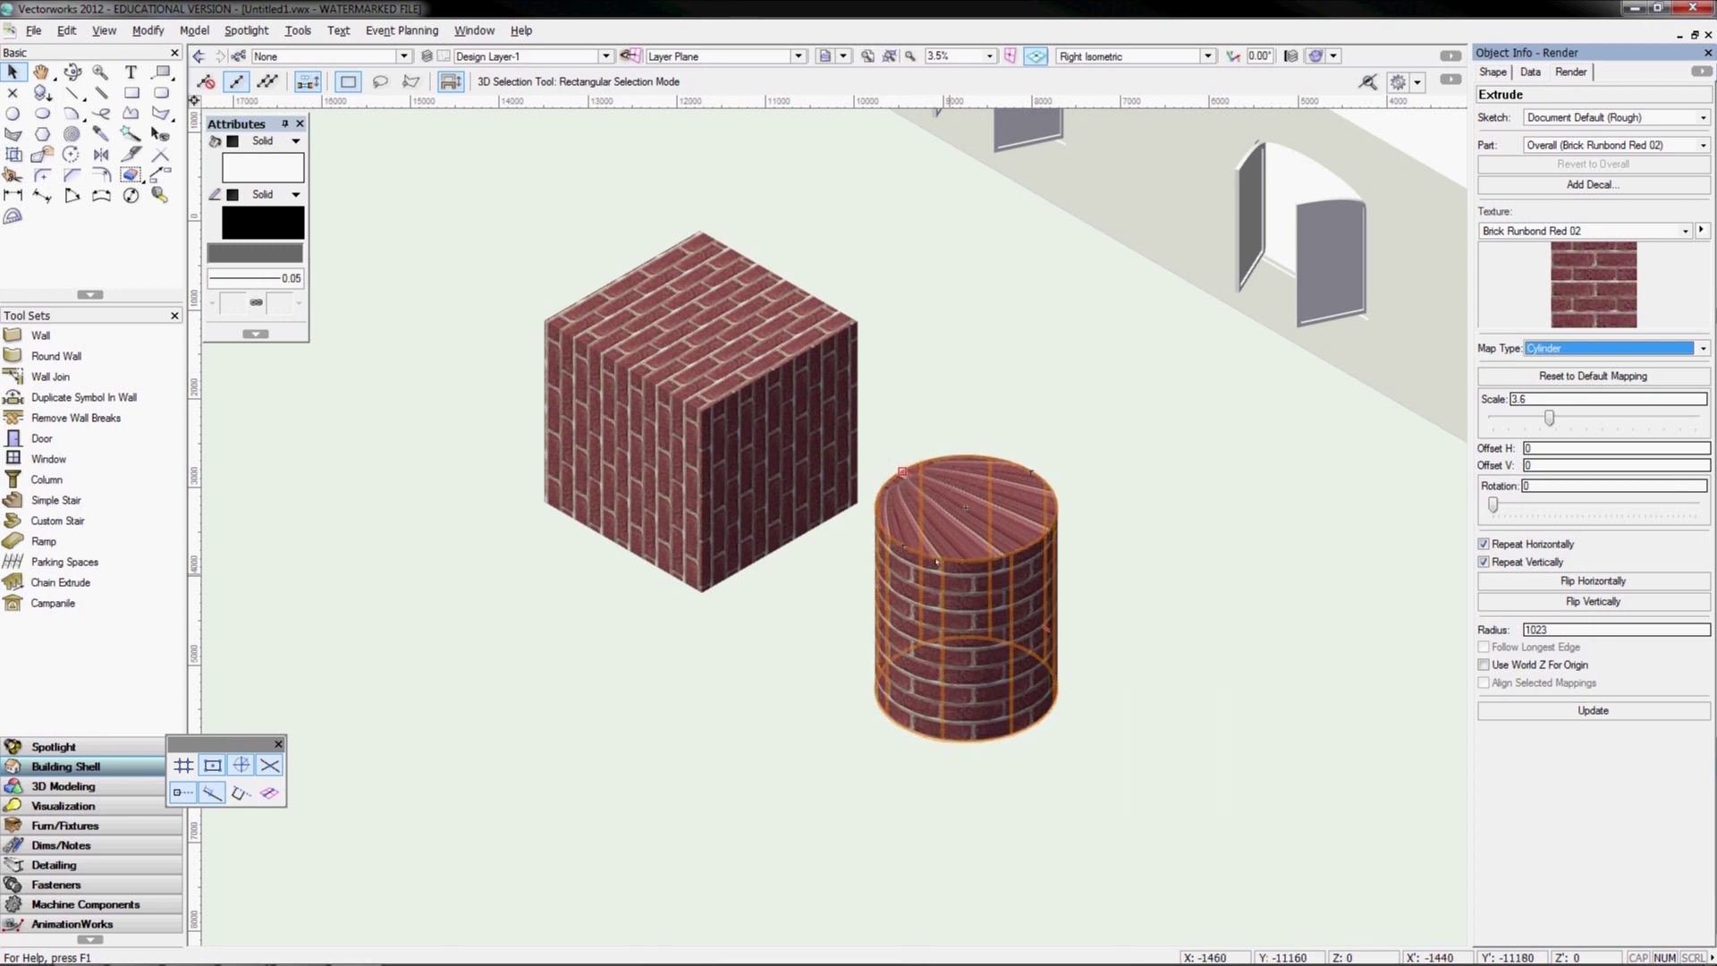
left_click(966, 506)
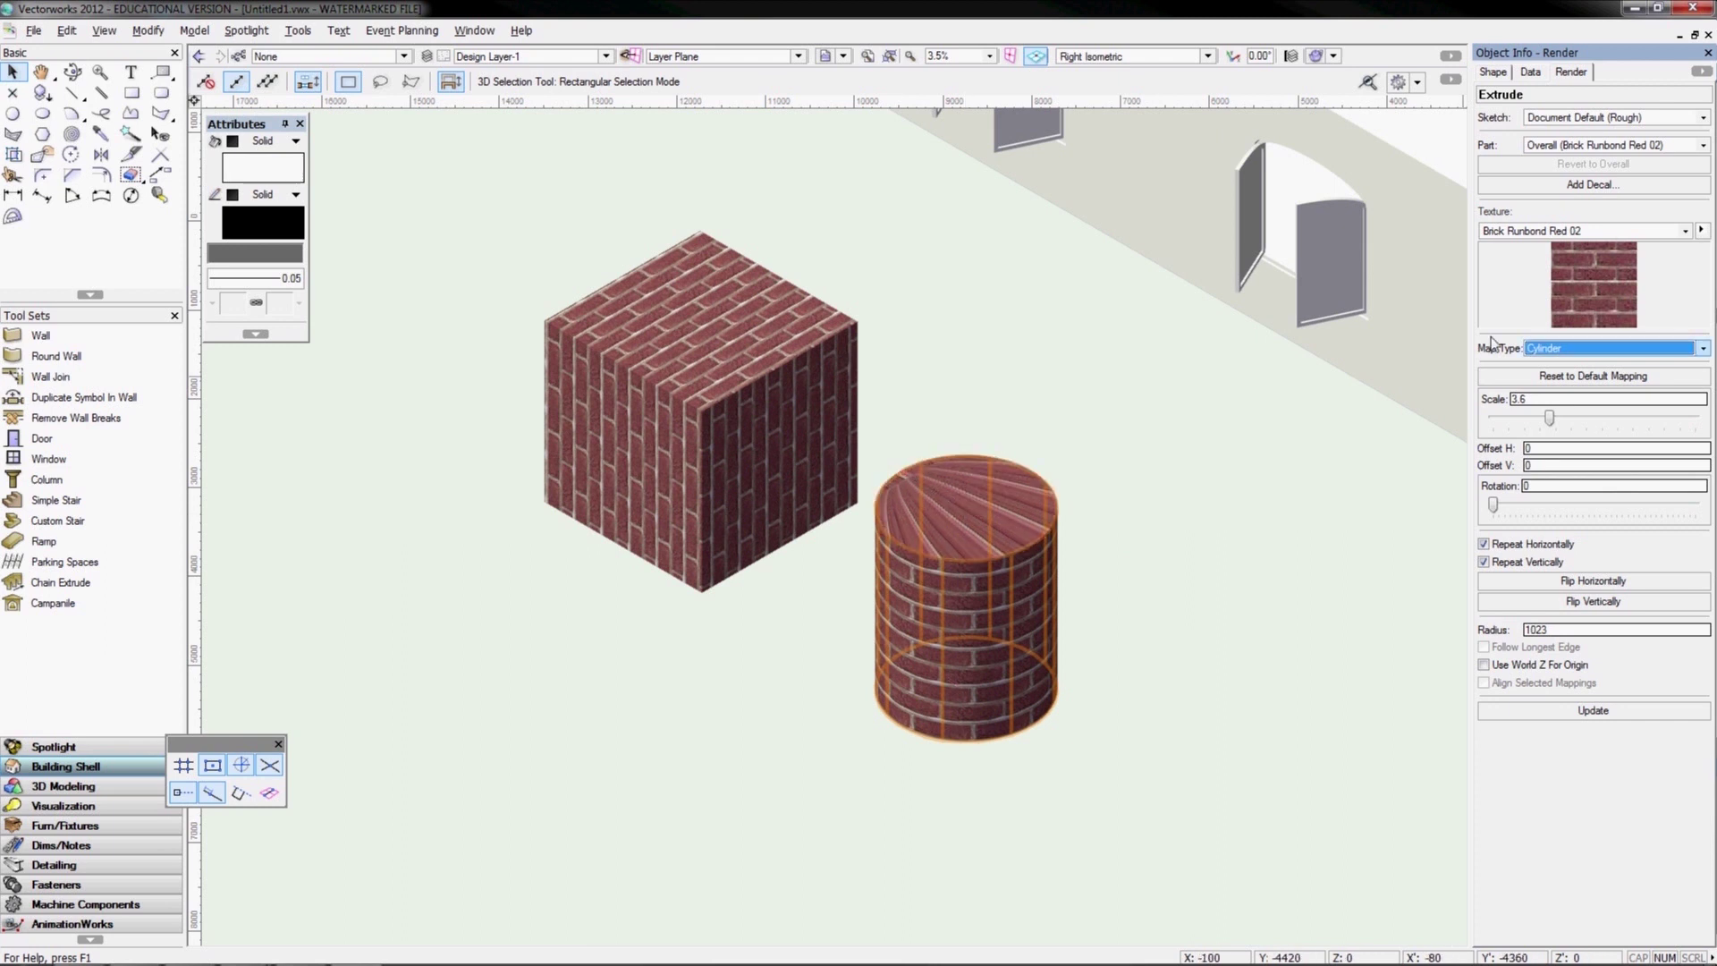
Set the map type of the box's brick texture to Cylinder
left_click(778, 340)
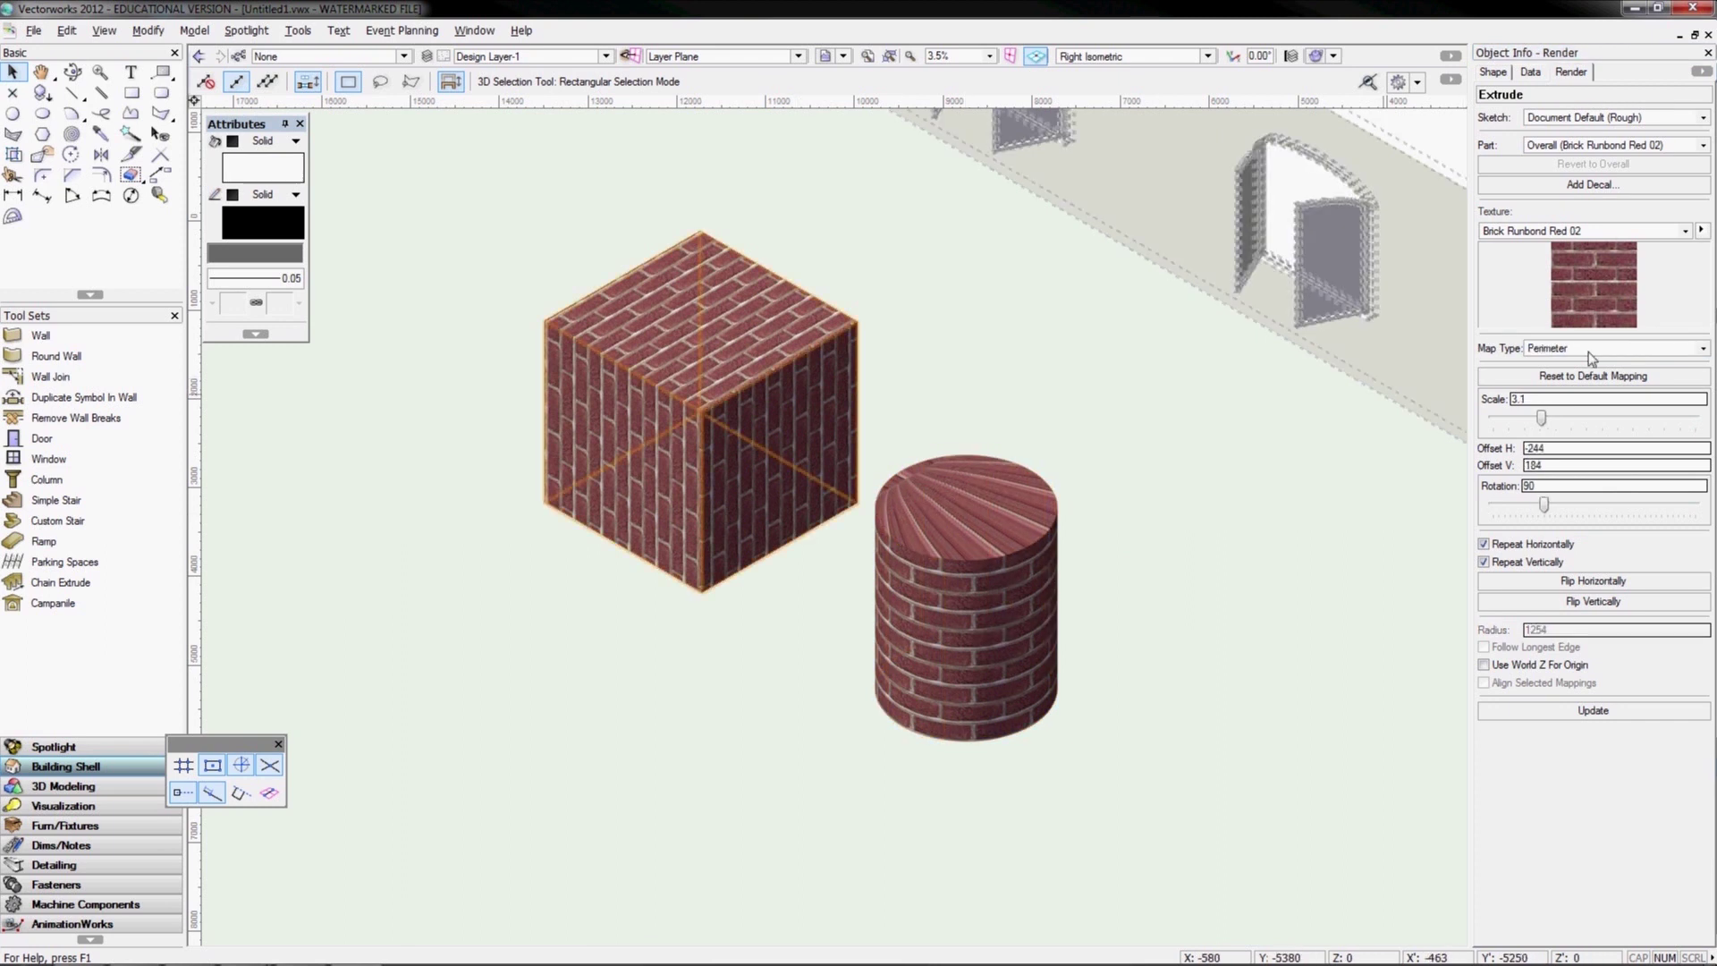
left_click(1589, 352)
left_click(1543, 420)
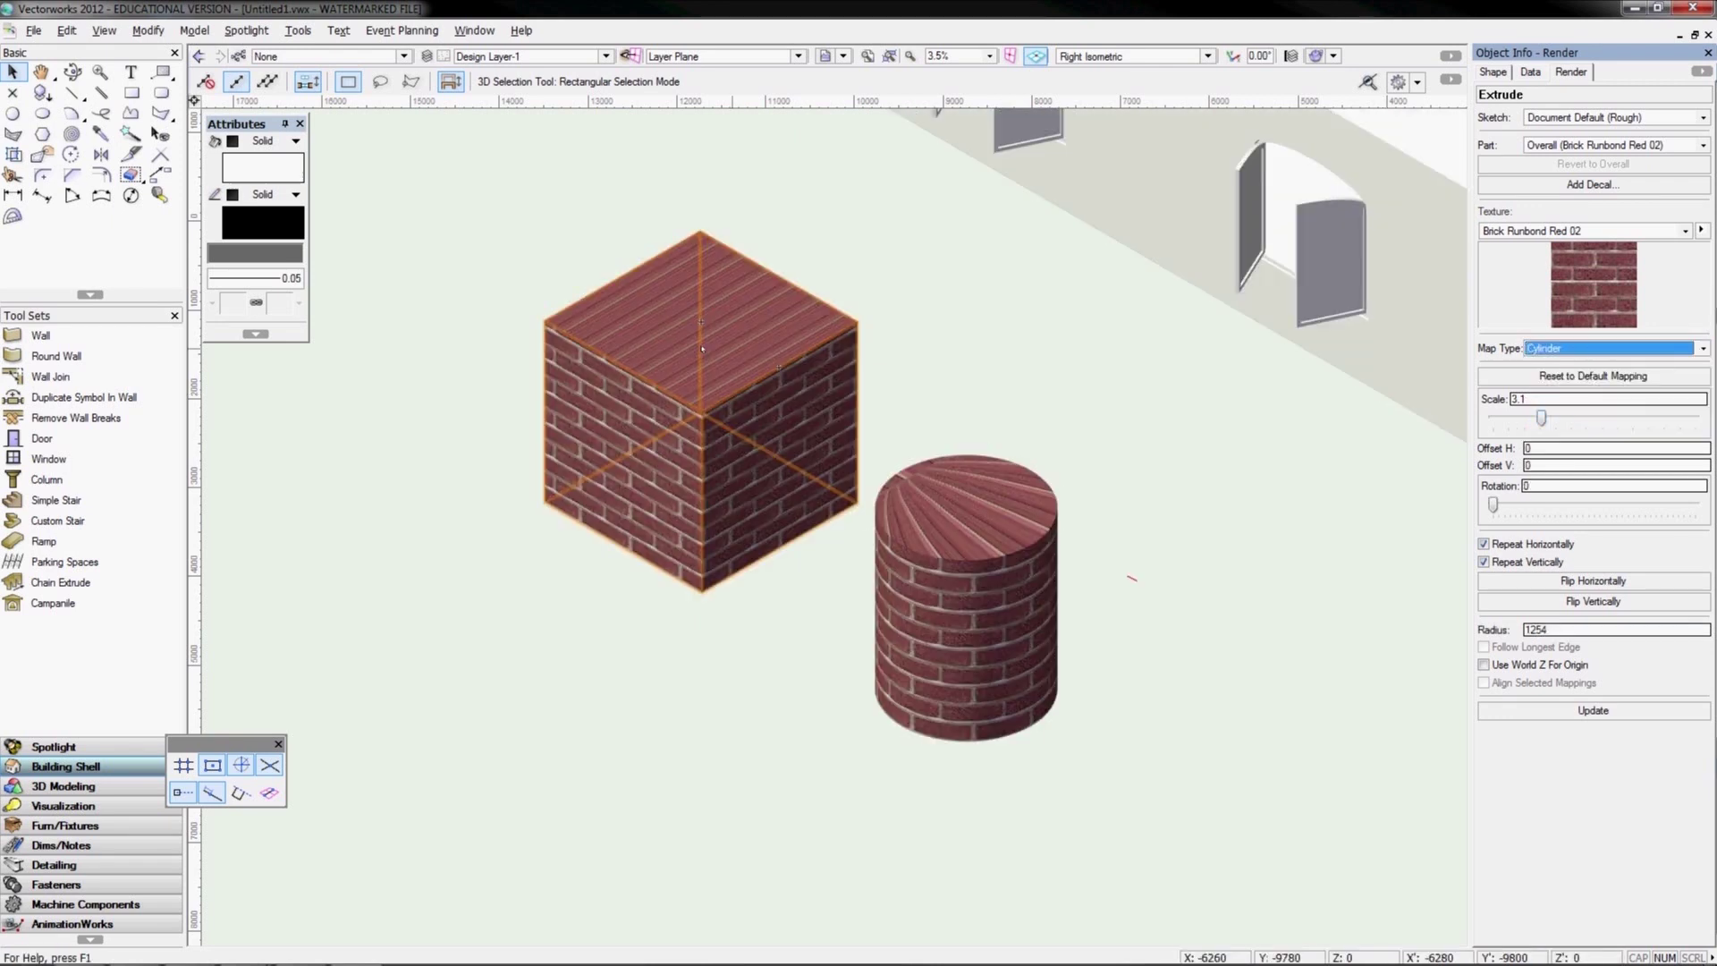
With the Attribute Mapping tool, move the cylinder's brick texture to a horizontal offset of -1222 and a vertical offset of 1400
left_click(14, 157)
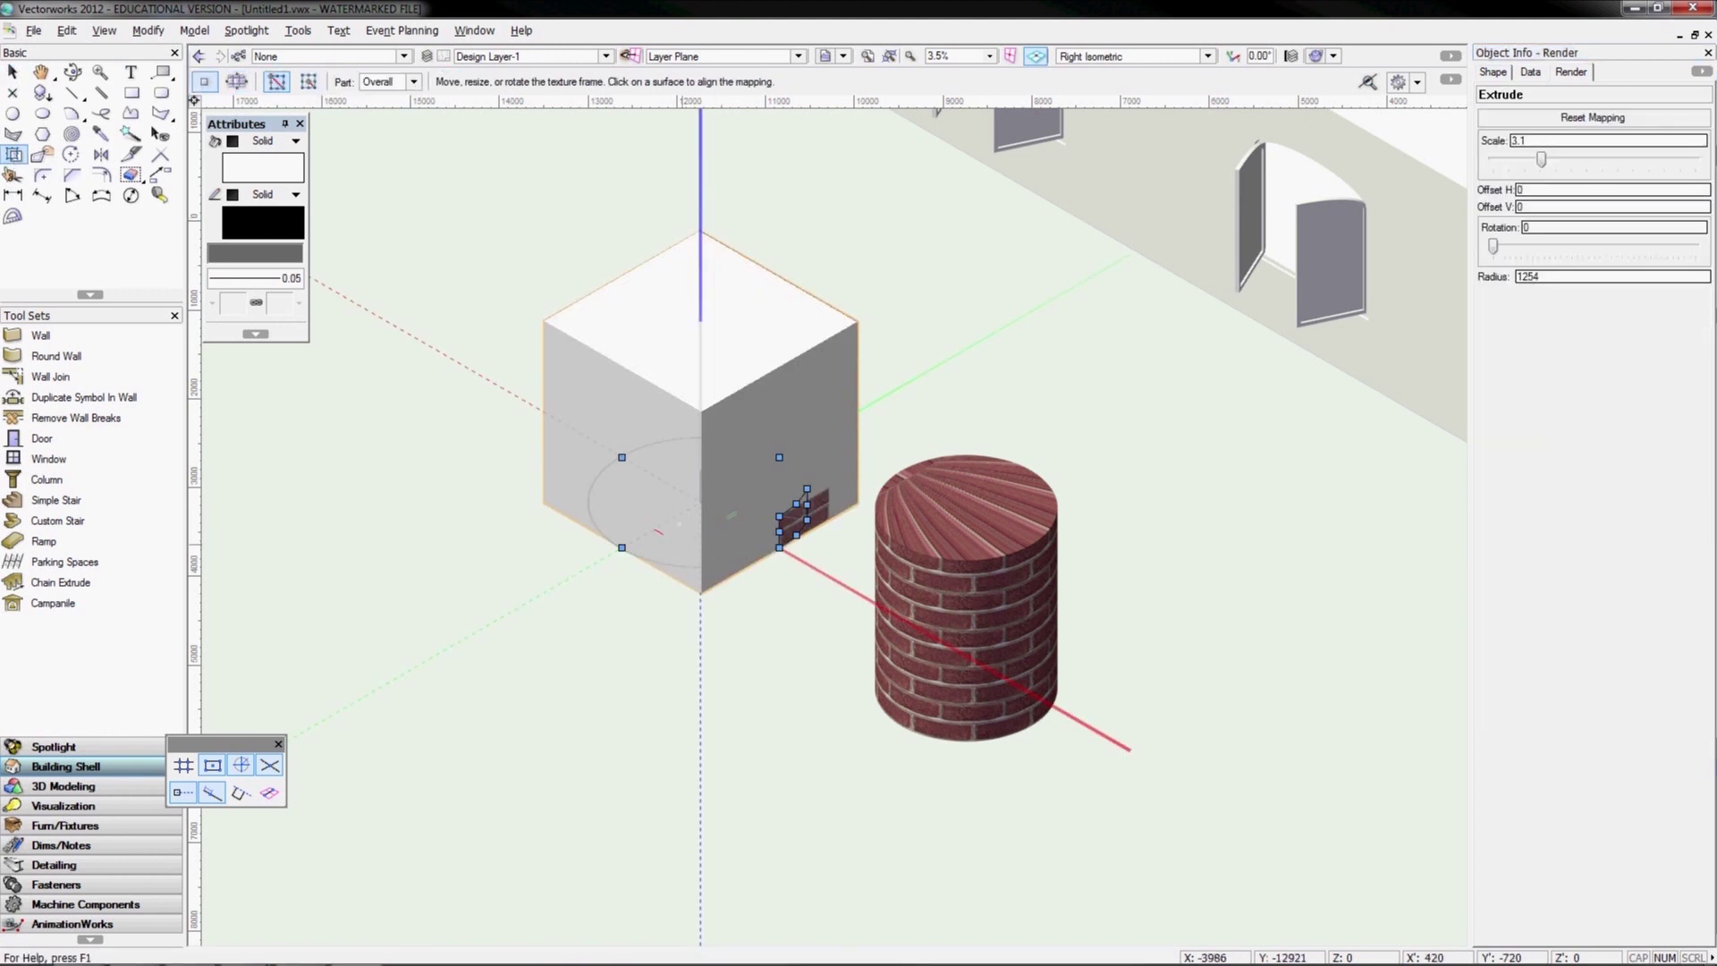
left_click(900, 535)
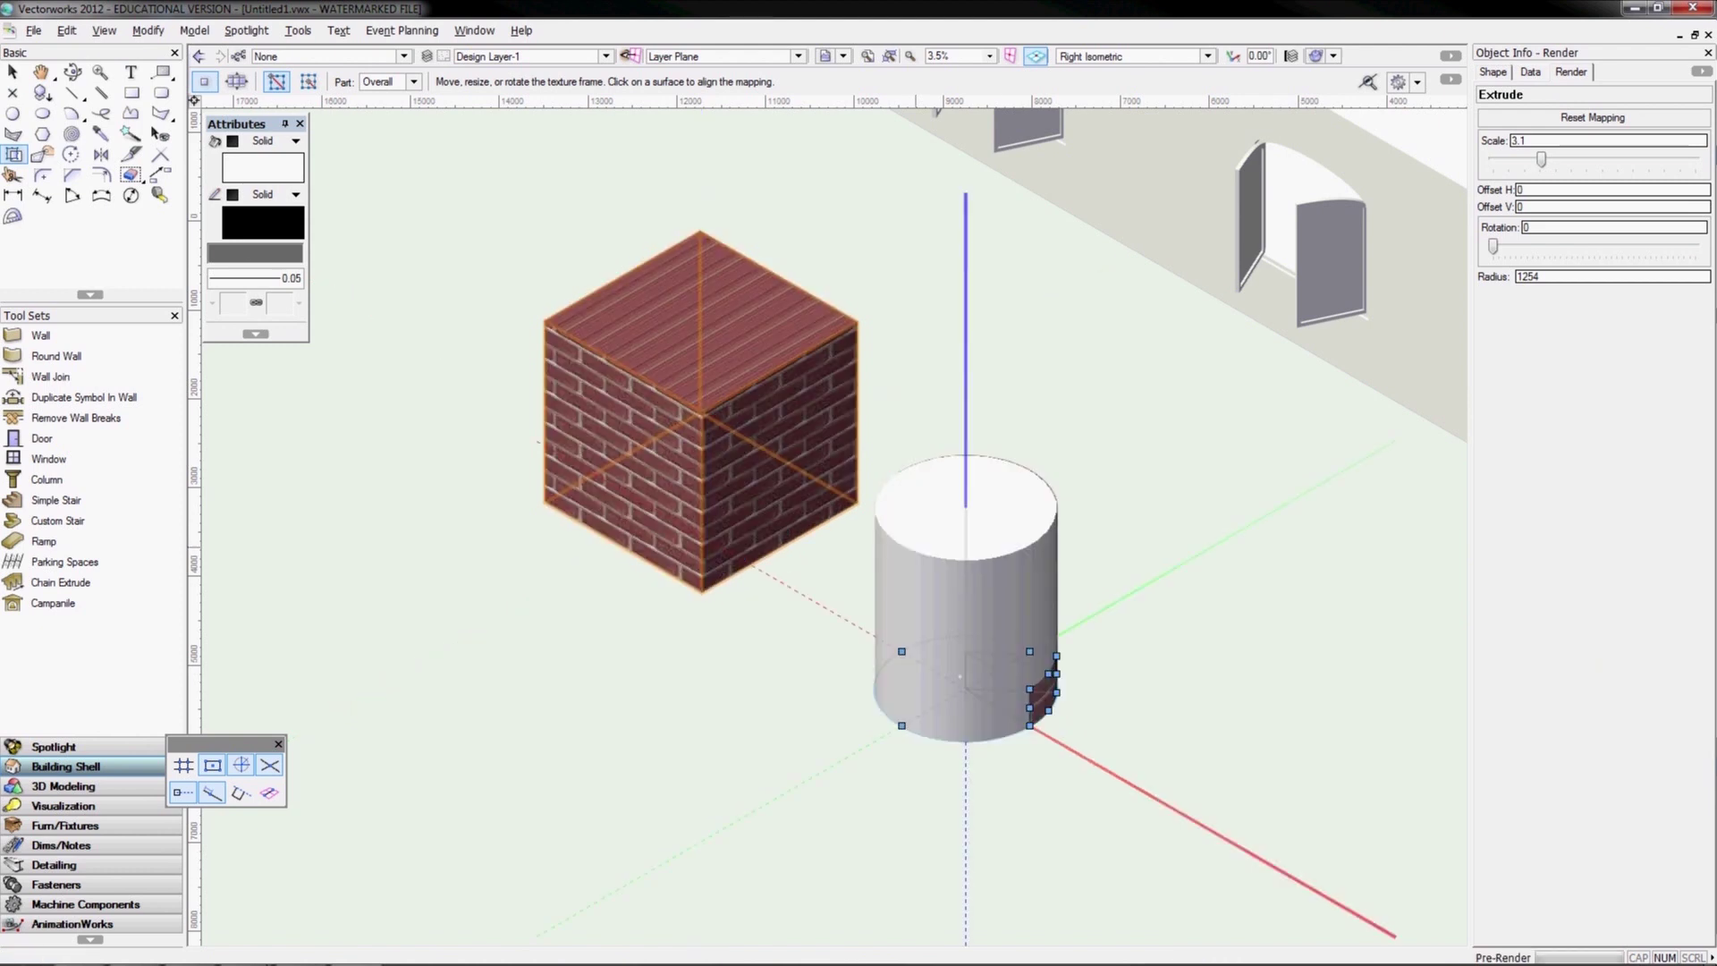
left_click_drag(1541, 159, 1549, 159)
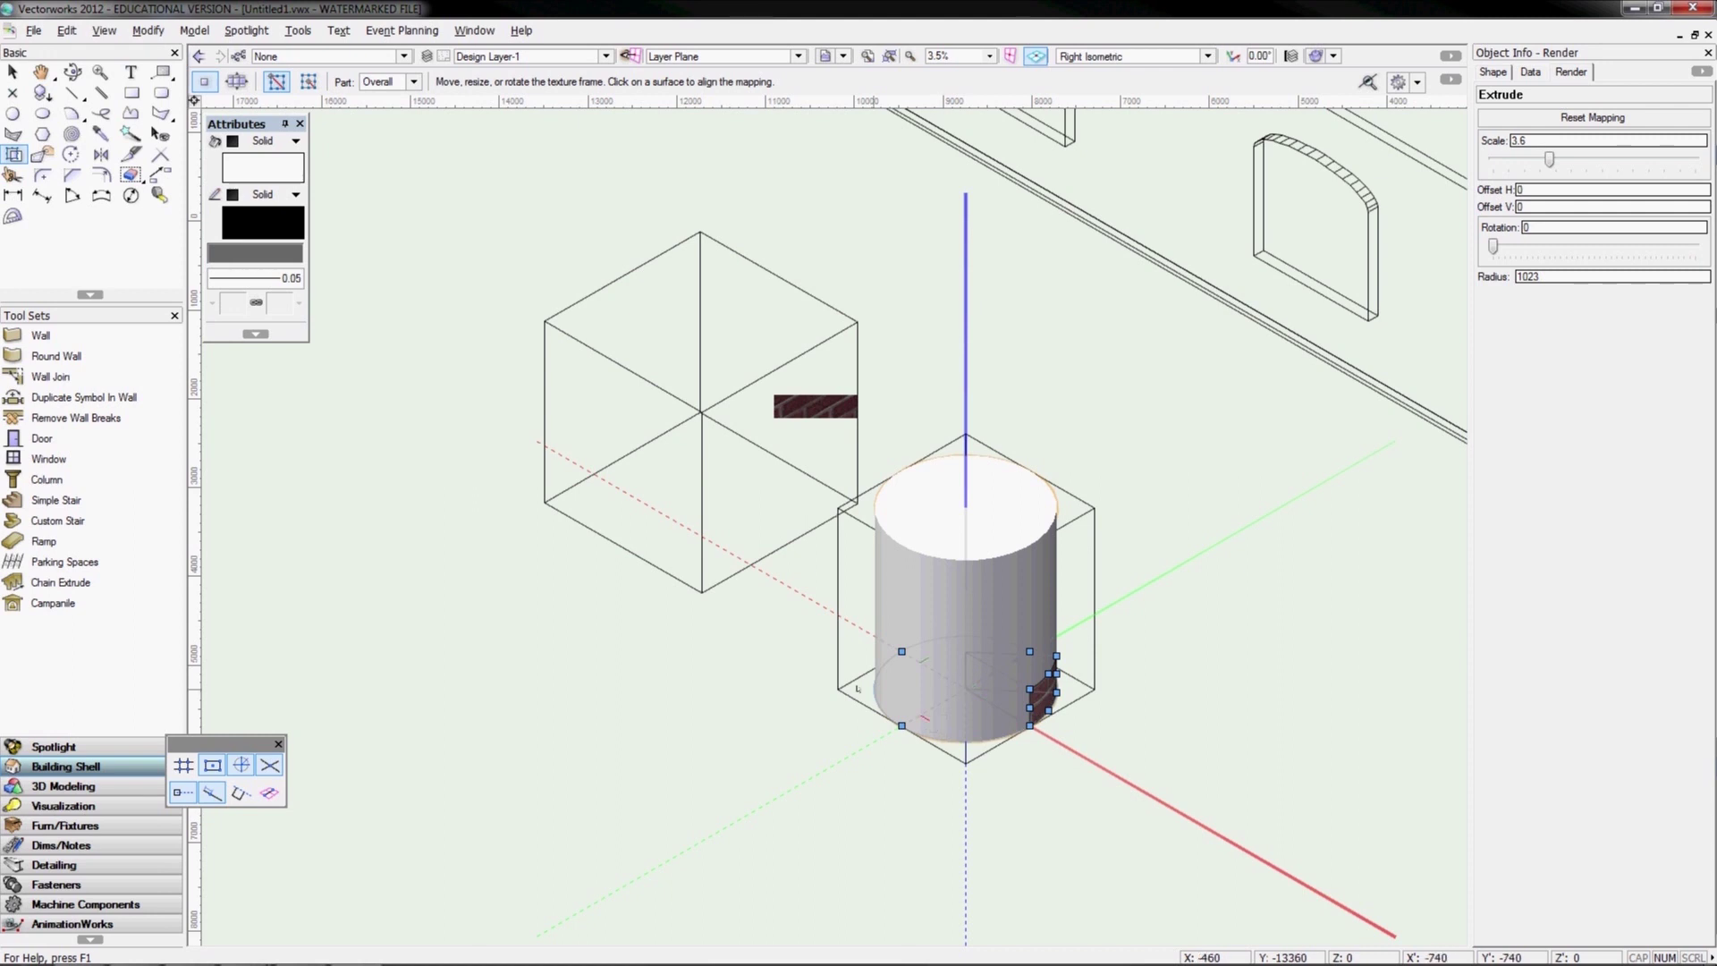
left_click_drag(1042, 695, 958, 613)
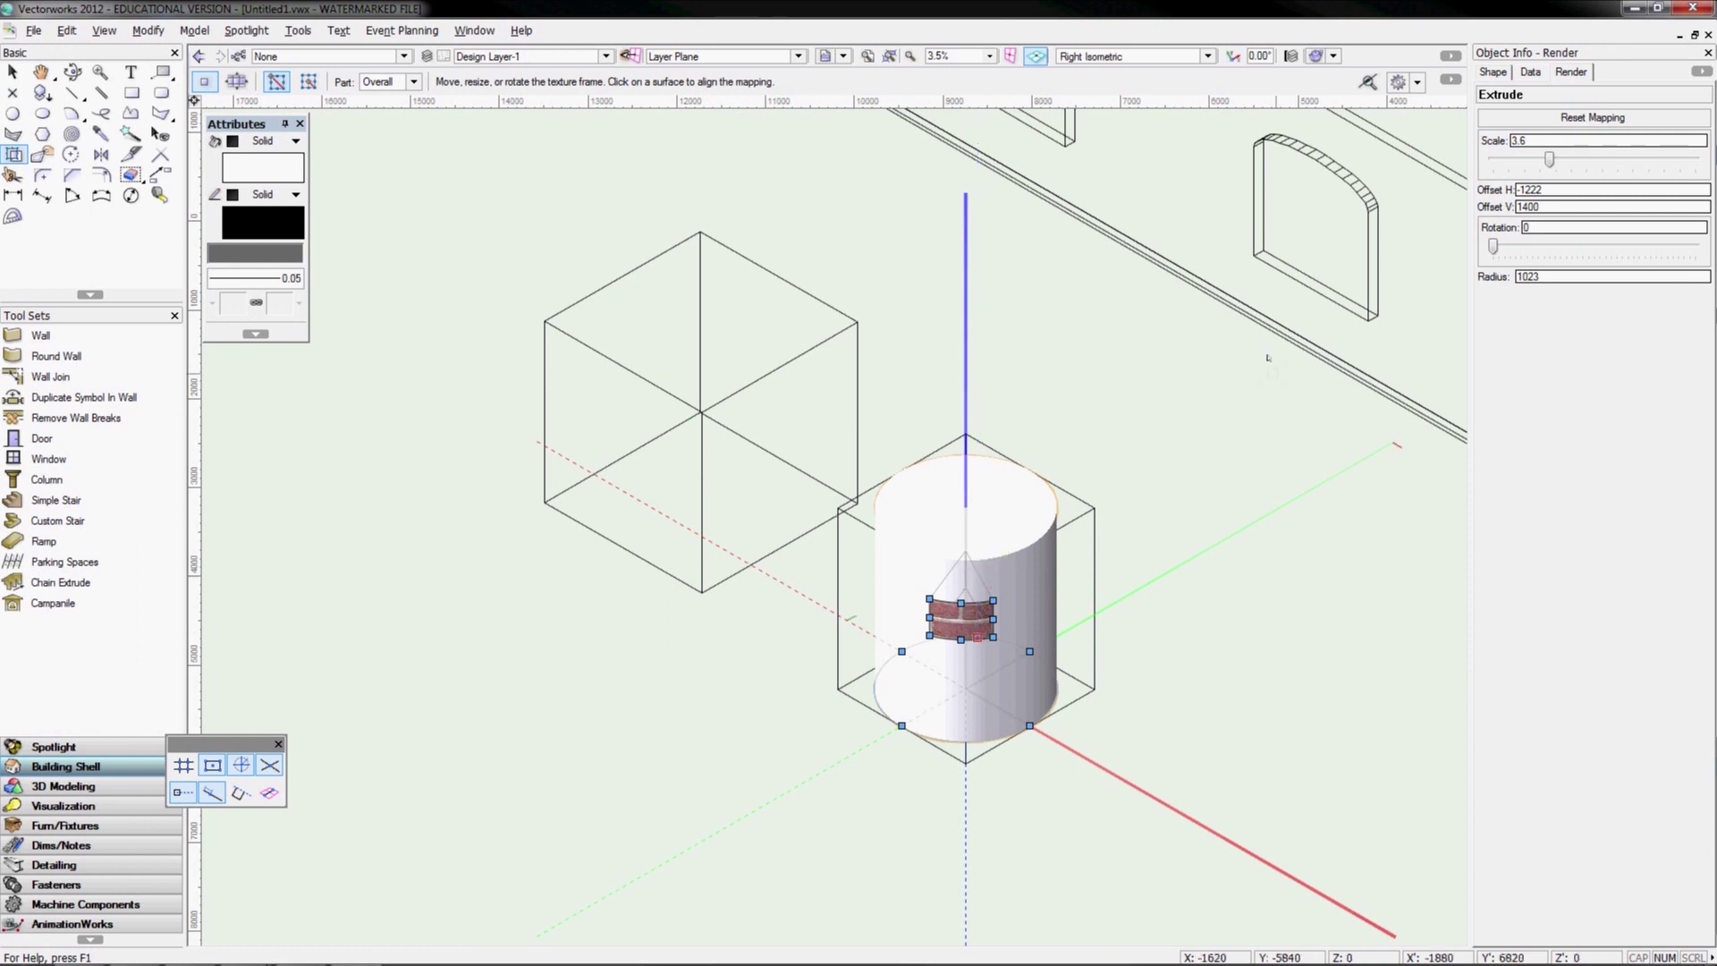
left_click(431, 199)
left_click(929, 600)
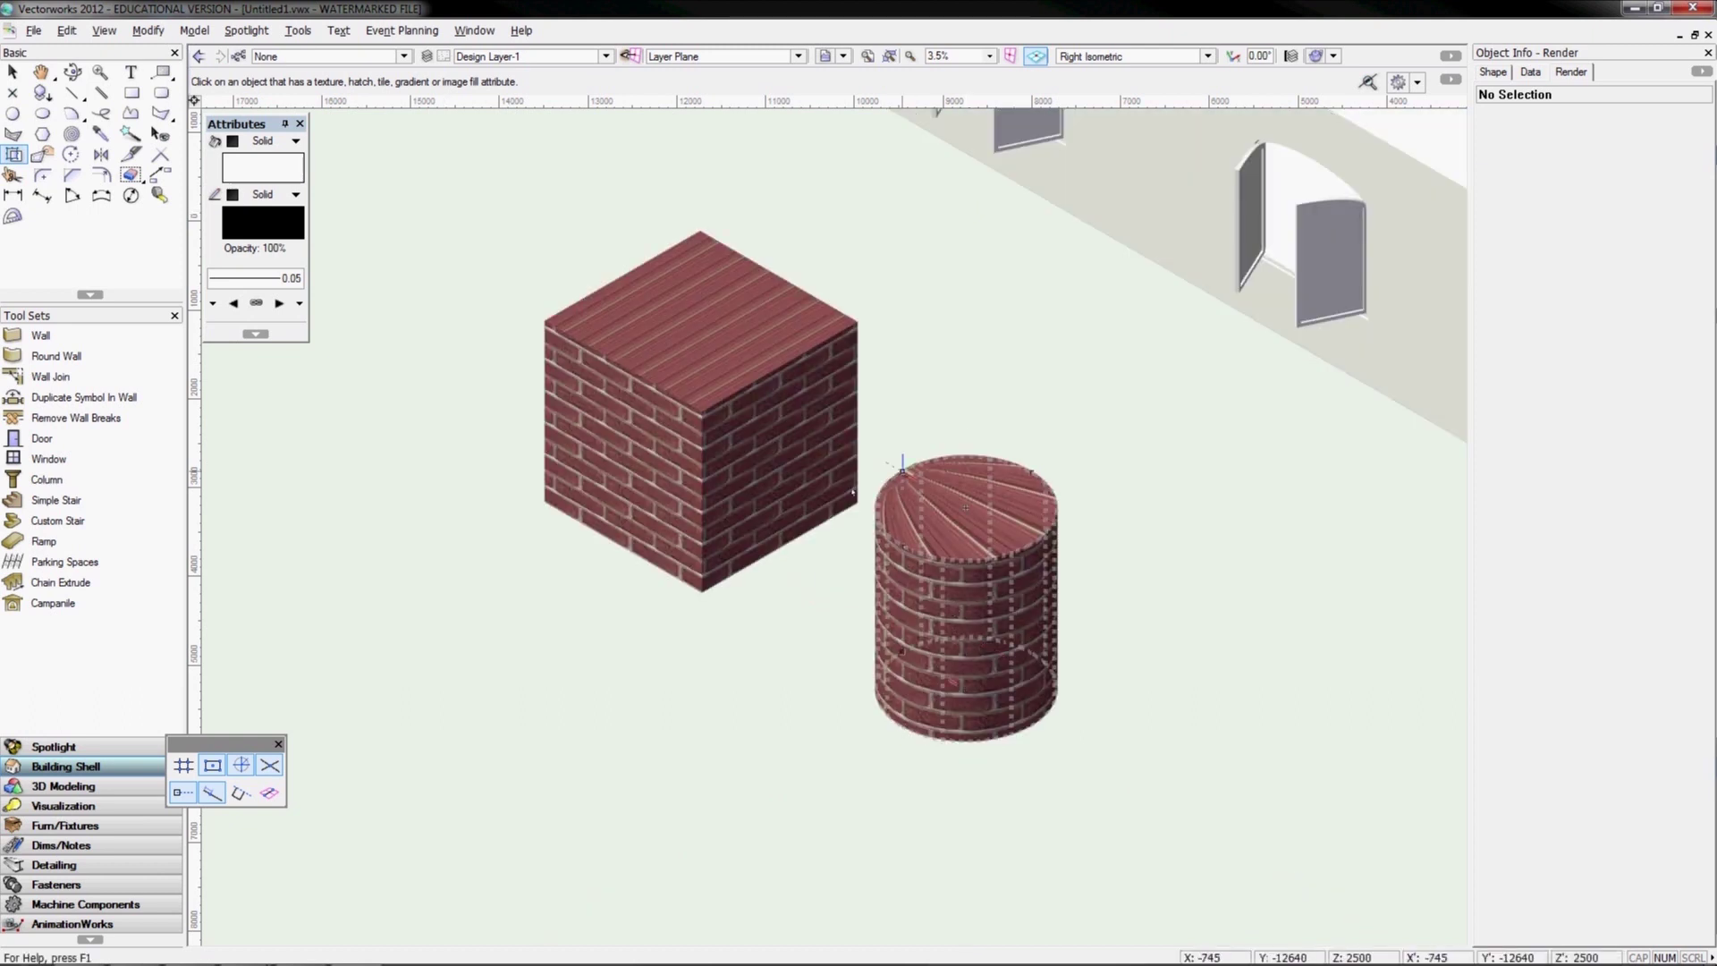
left_click(964, 617)
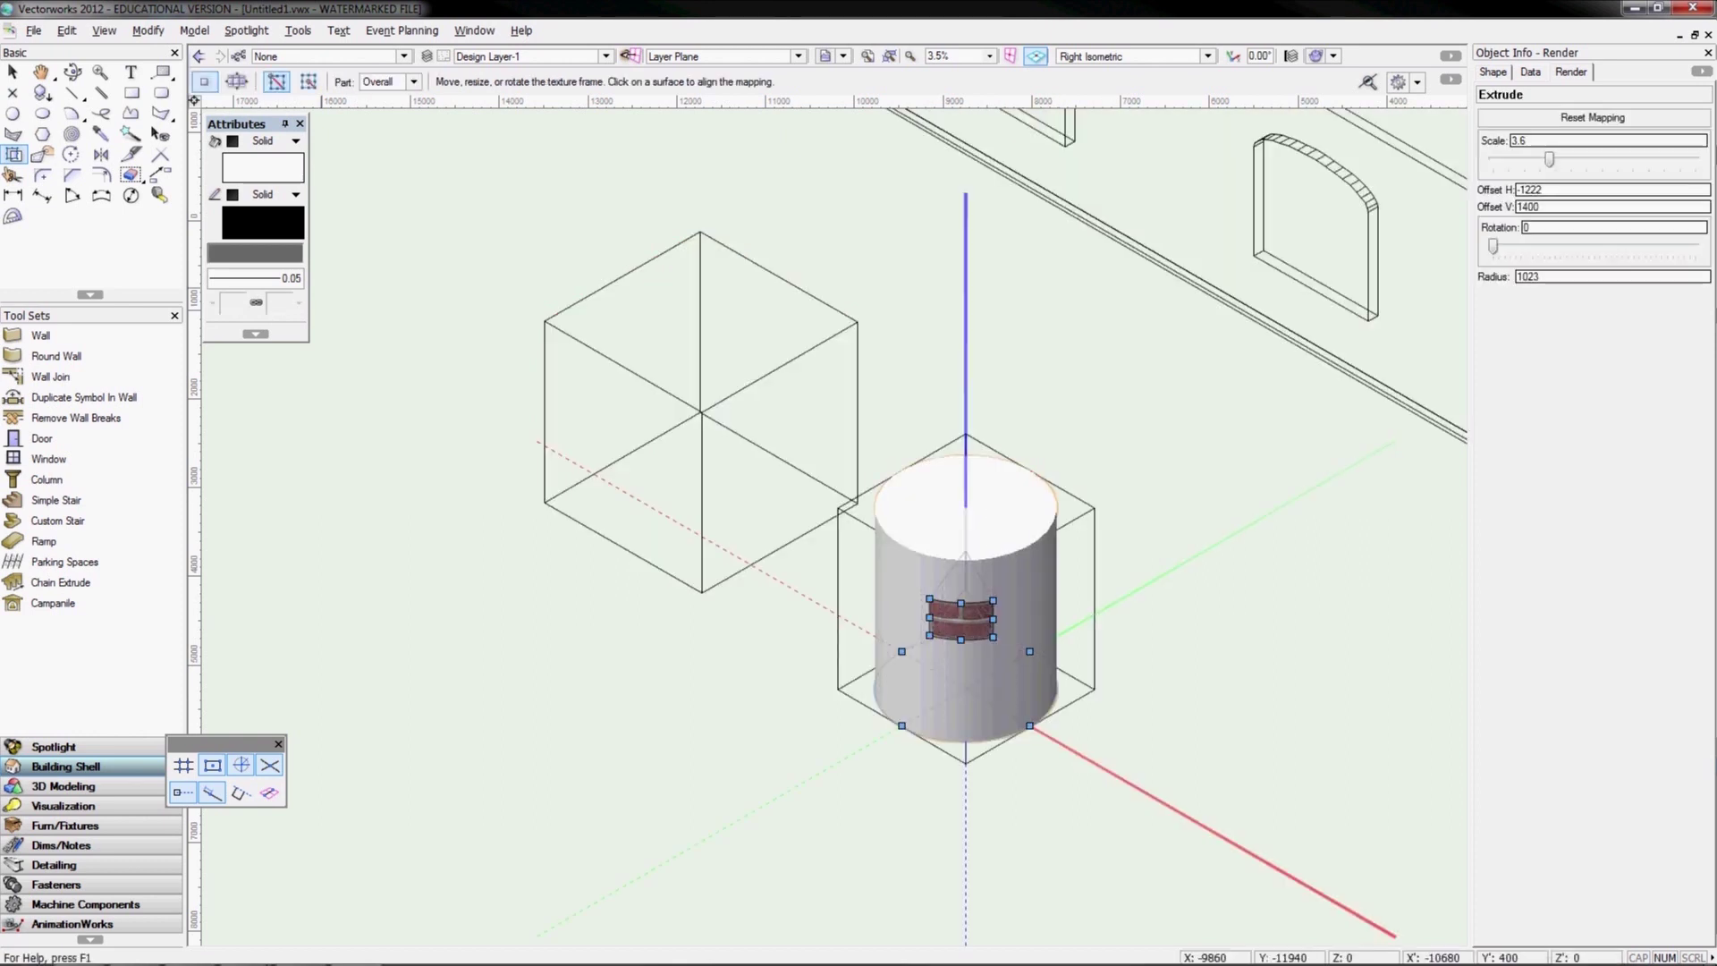
left_click(435, 295)
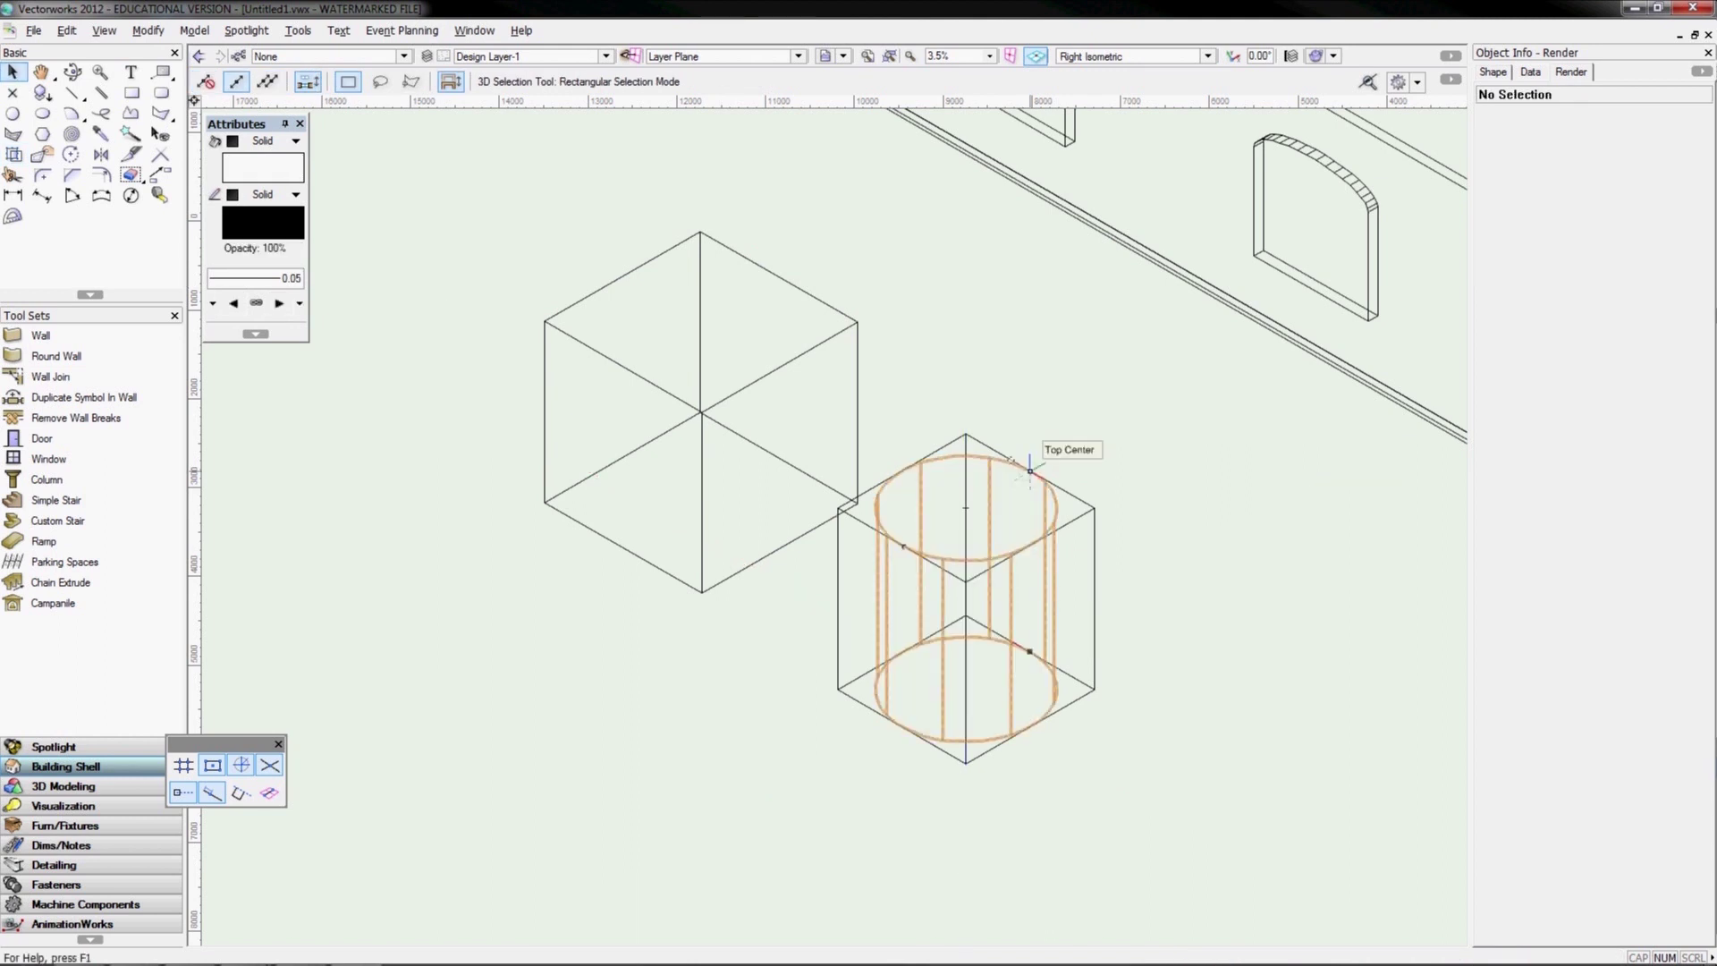
Re-render the solids and set the map type of the cylinder's brick texture to Sphere
left_click(1030, 469)
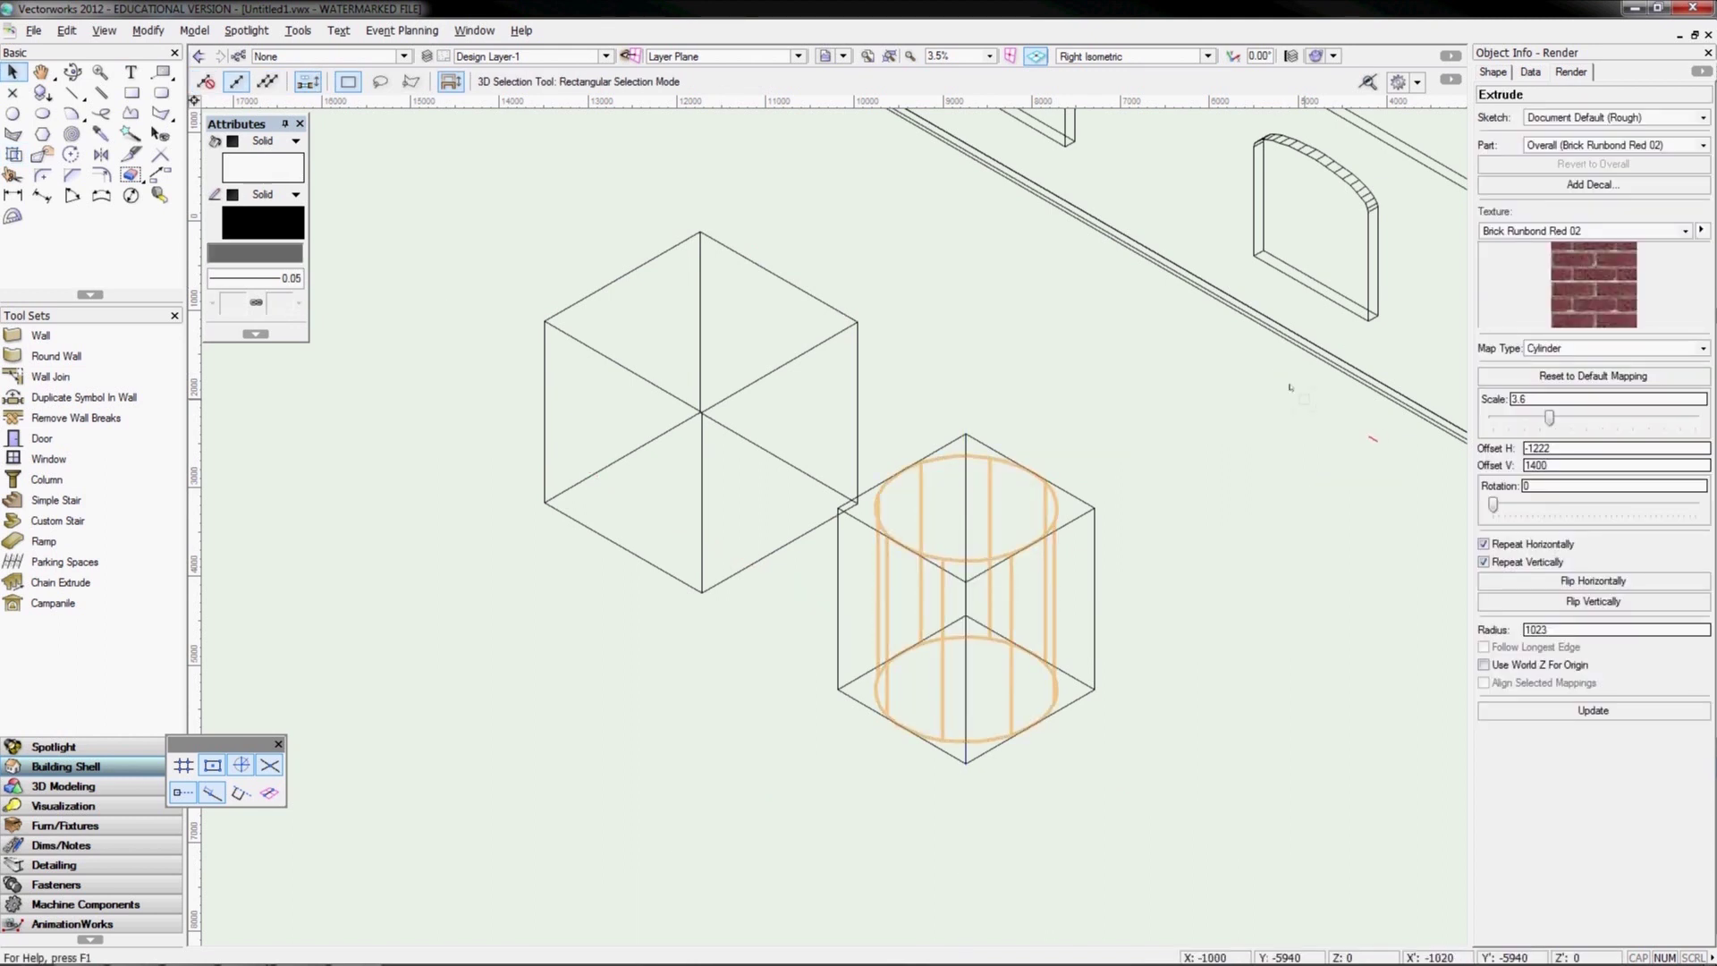
key("ctrl+shift+f")
left_click(870, 527)
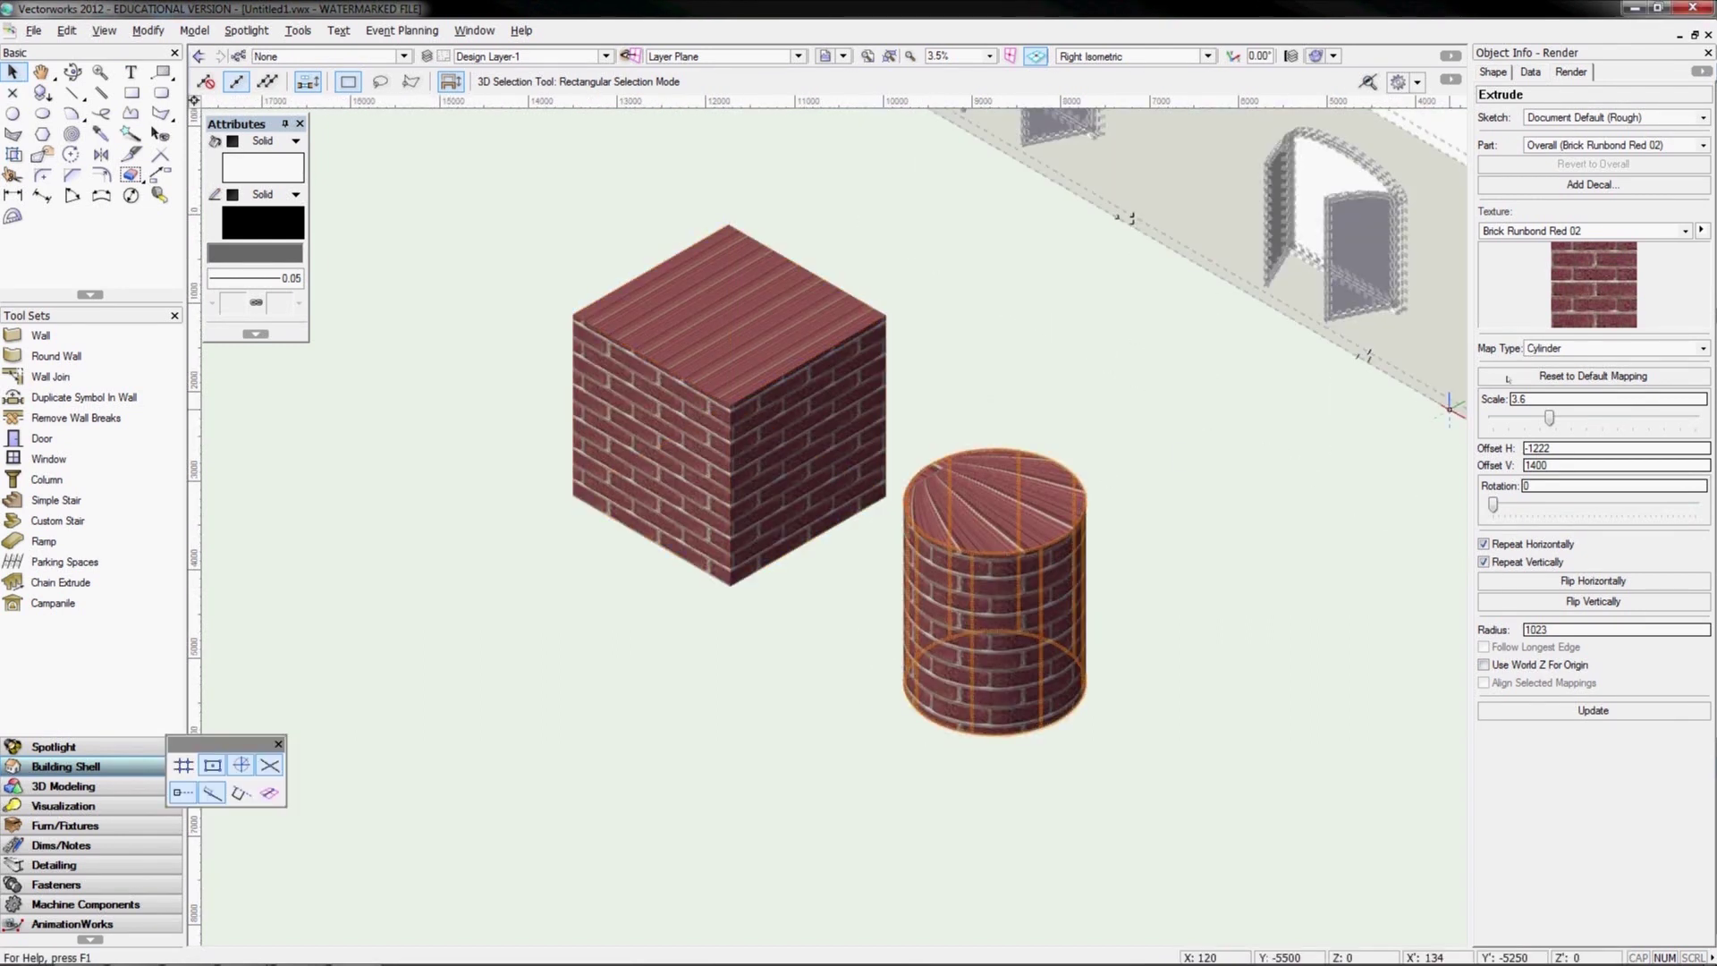
left_click(1566, 350)
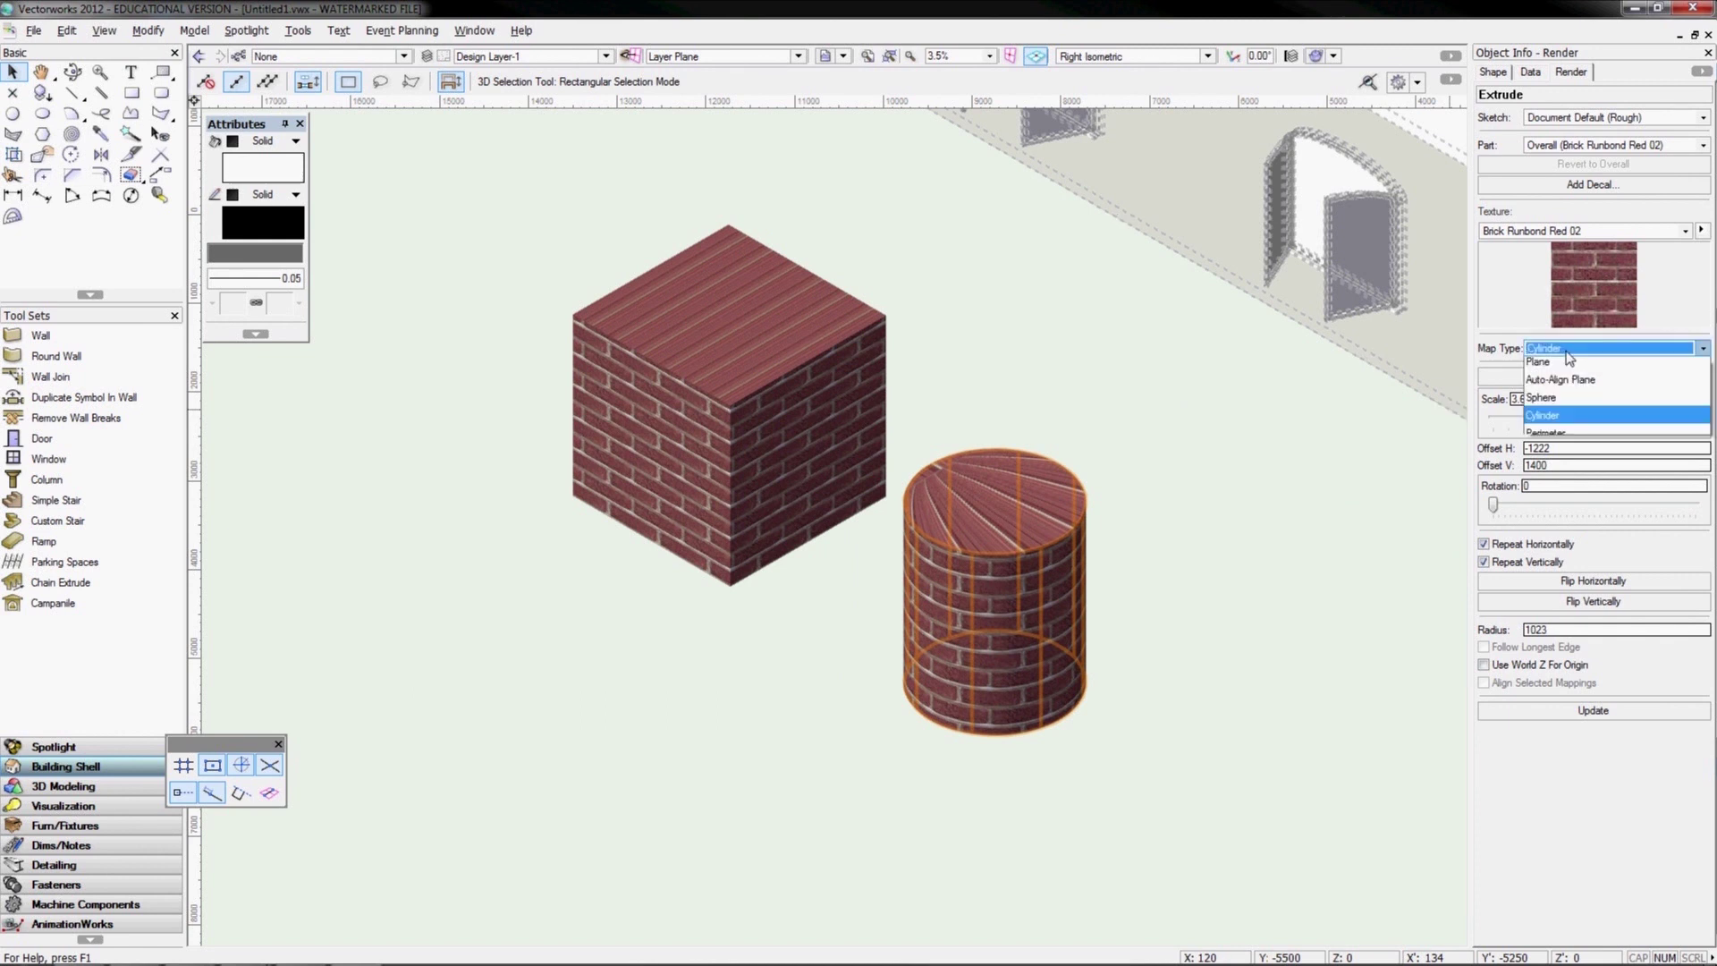
left_click(1558, 404)
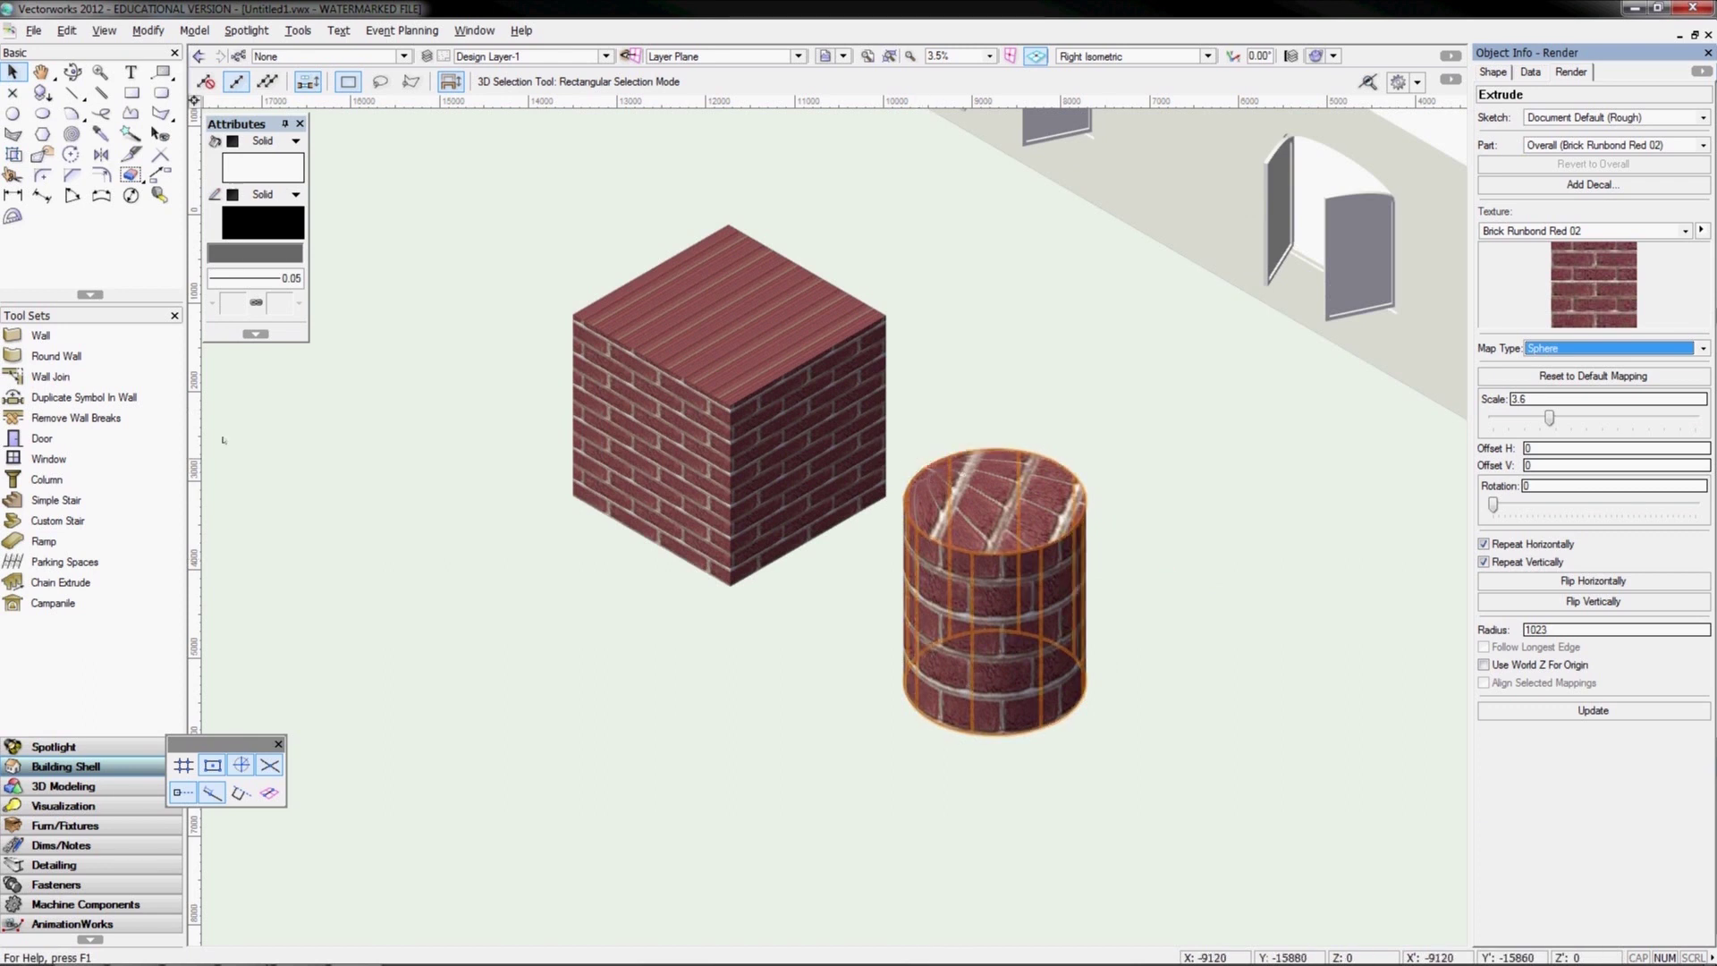
Set the box's texture map type to Sphere and move its mapping to a horizontal offset of -2107 and a vertical offset of 448
left_click(651, 355)
left_click(1533, 348)
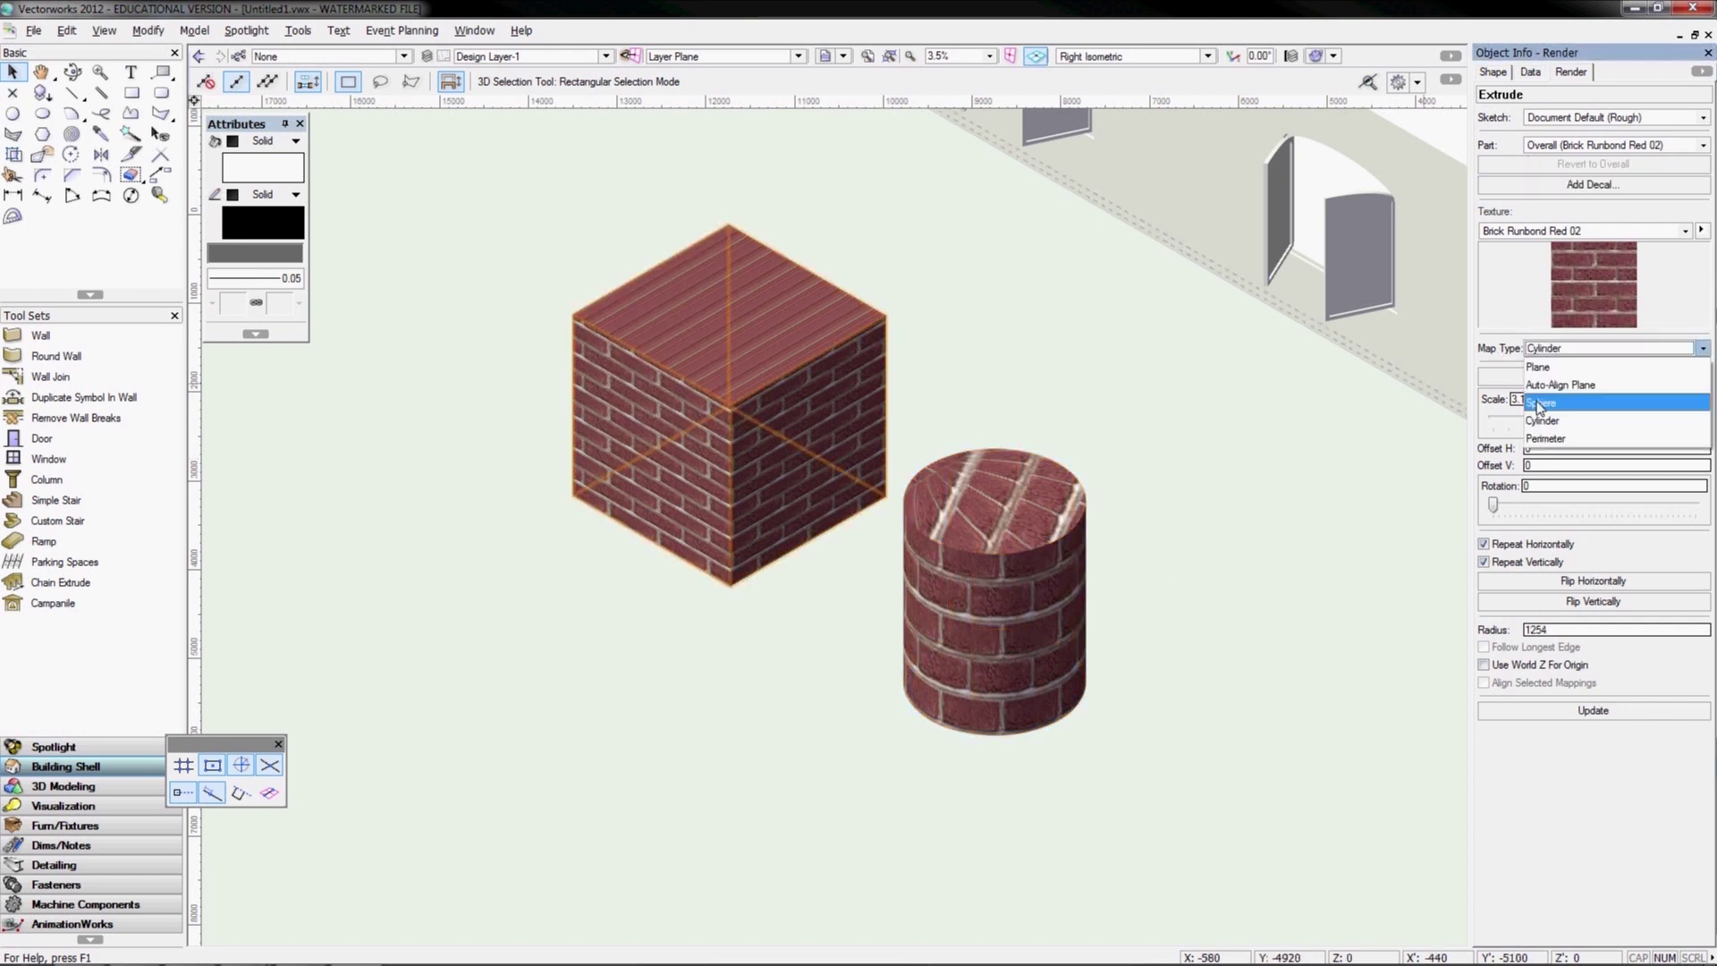
left_click(1541, 404)
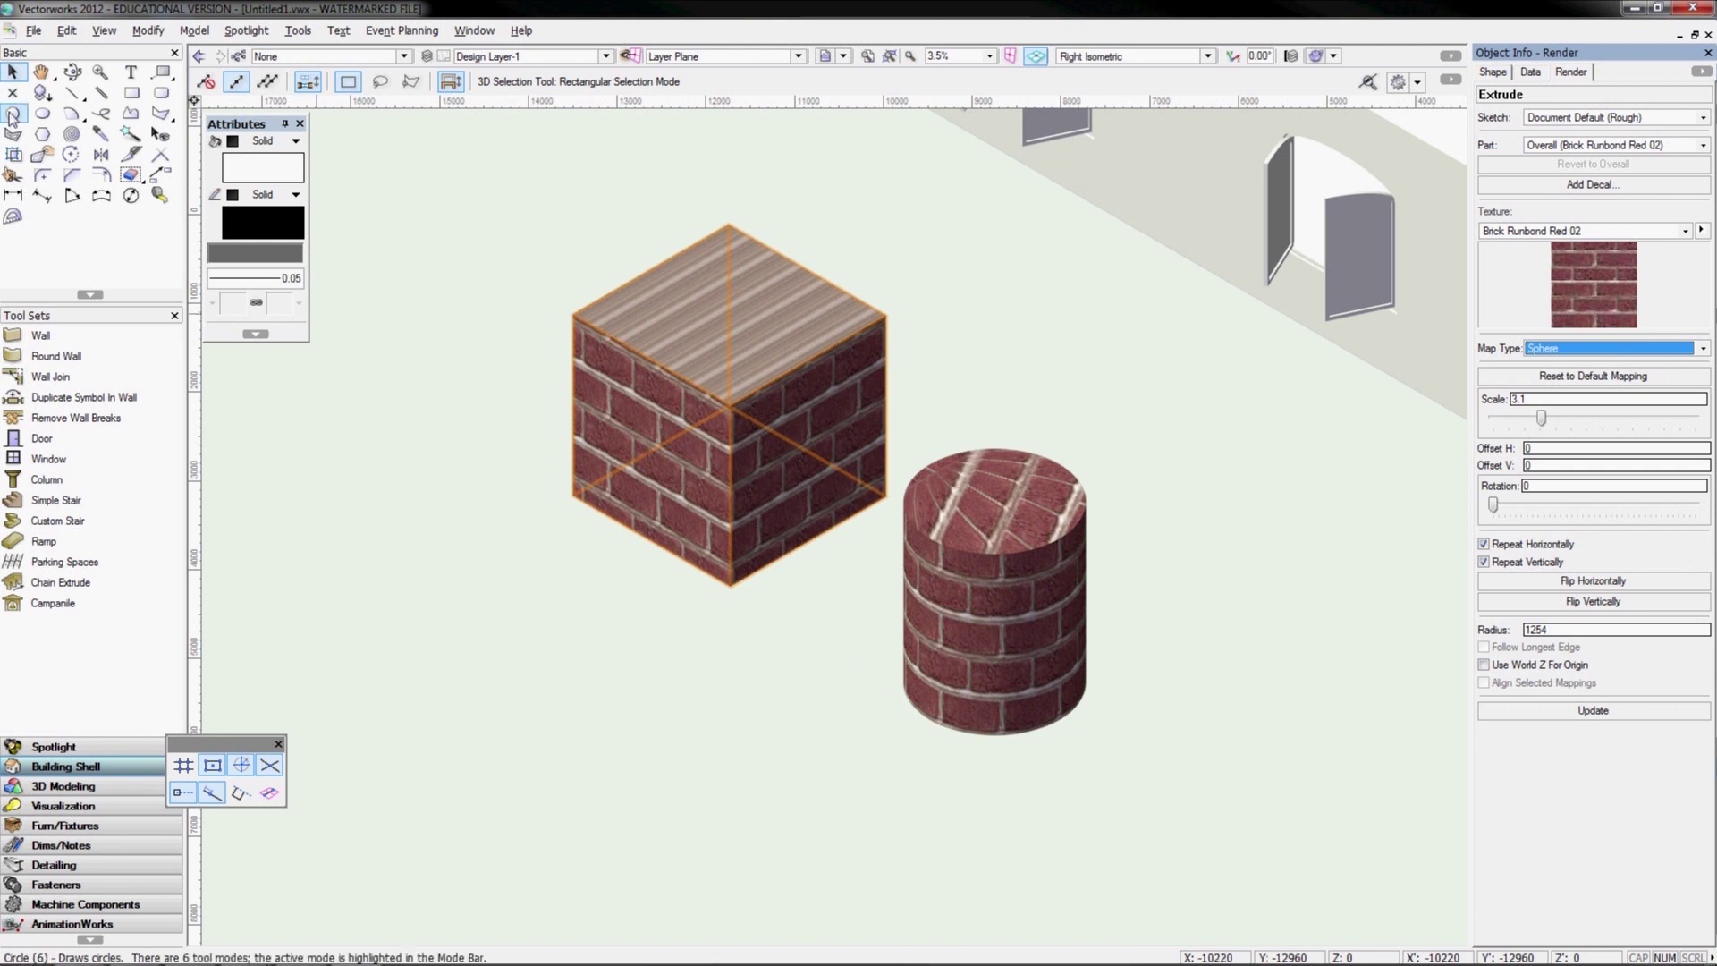
left_click(14, 154)
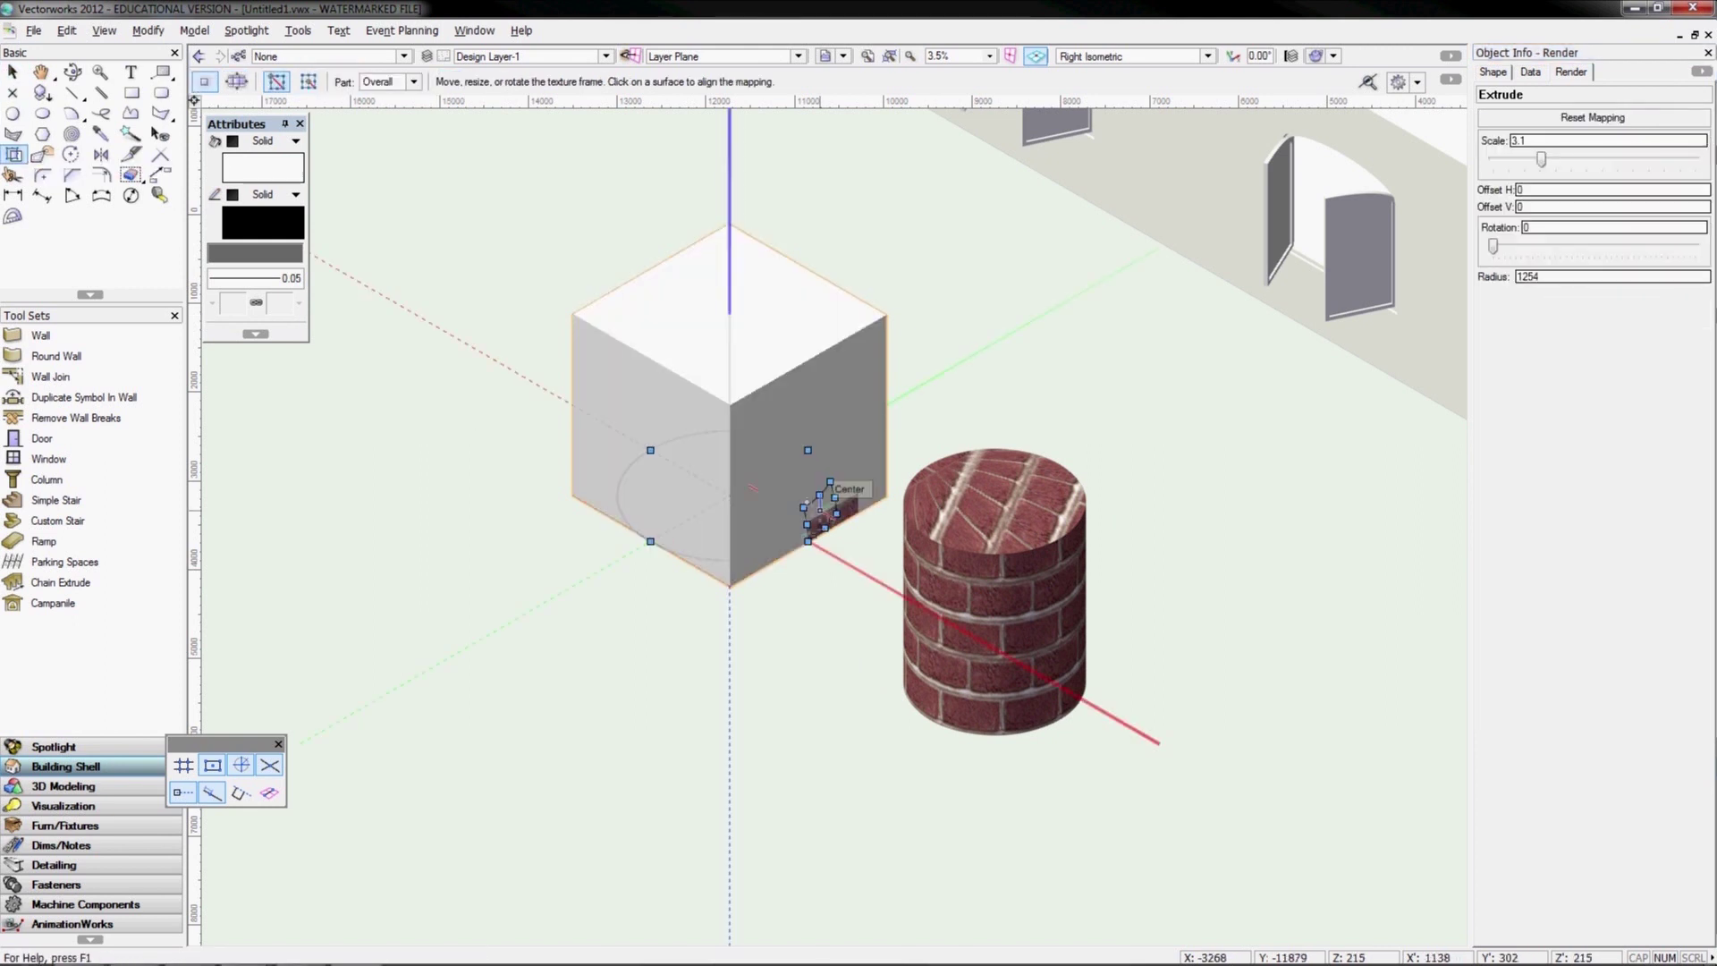
left_click_drag(819, 497, 665, 491)
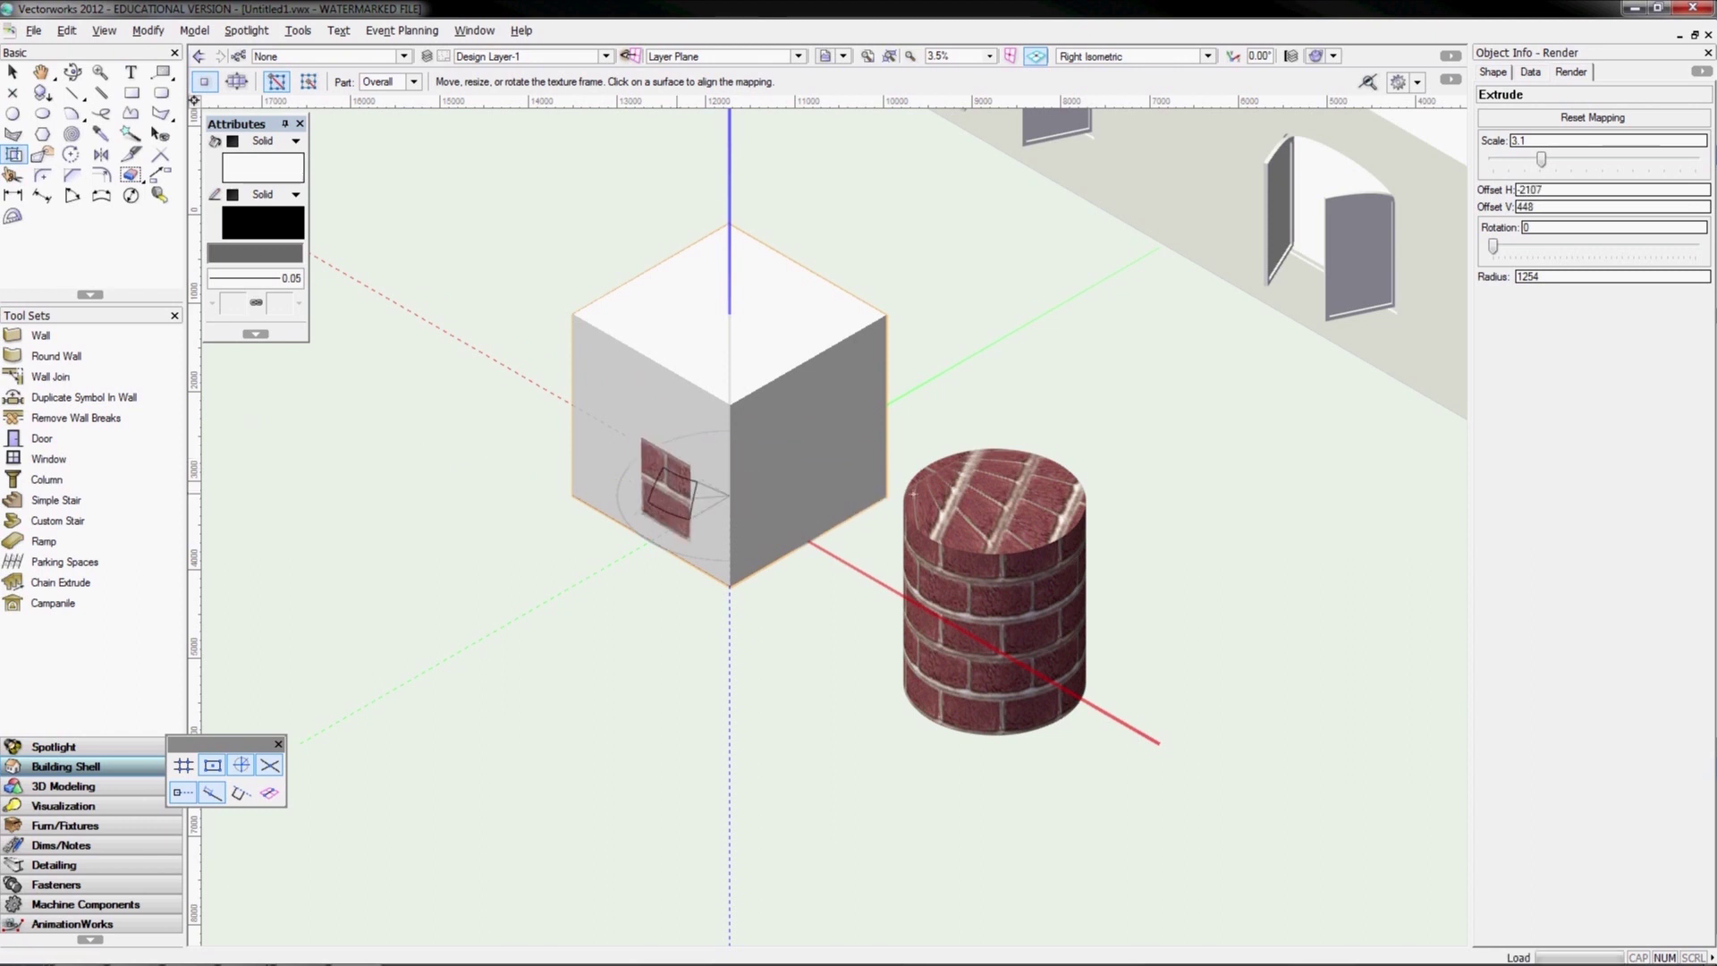
Move the cylinder's texture mapping to a horizontal offset of -1483 and a vertical offset of 393, declining the backup, and deselect the cylinder
left_click(935, 525)
mouse_move(1067, 665)
left_mouse_down()
mouse_move(1066, 636)
mouse_move(990, 615)
mouse_move(928, 661)
mouse_move(979, 619)
mouse_move(1060, 643)
mouse_move(996, 640)
mouse_move(933, 604)
mouse_move(1046, 632)
mouse_move(964, 696)
mouse_move(957, 633)
mouse_move(1051, 559)
mouse_move(1044, 649)
left_mouse_up()
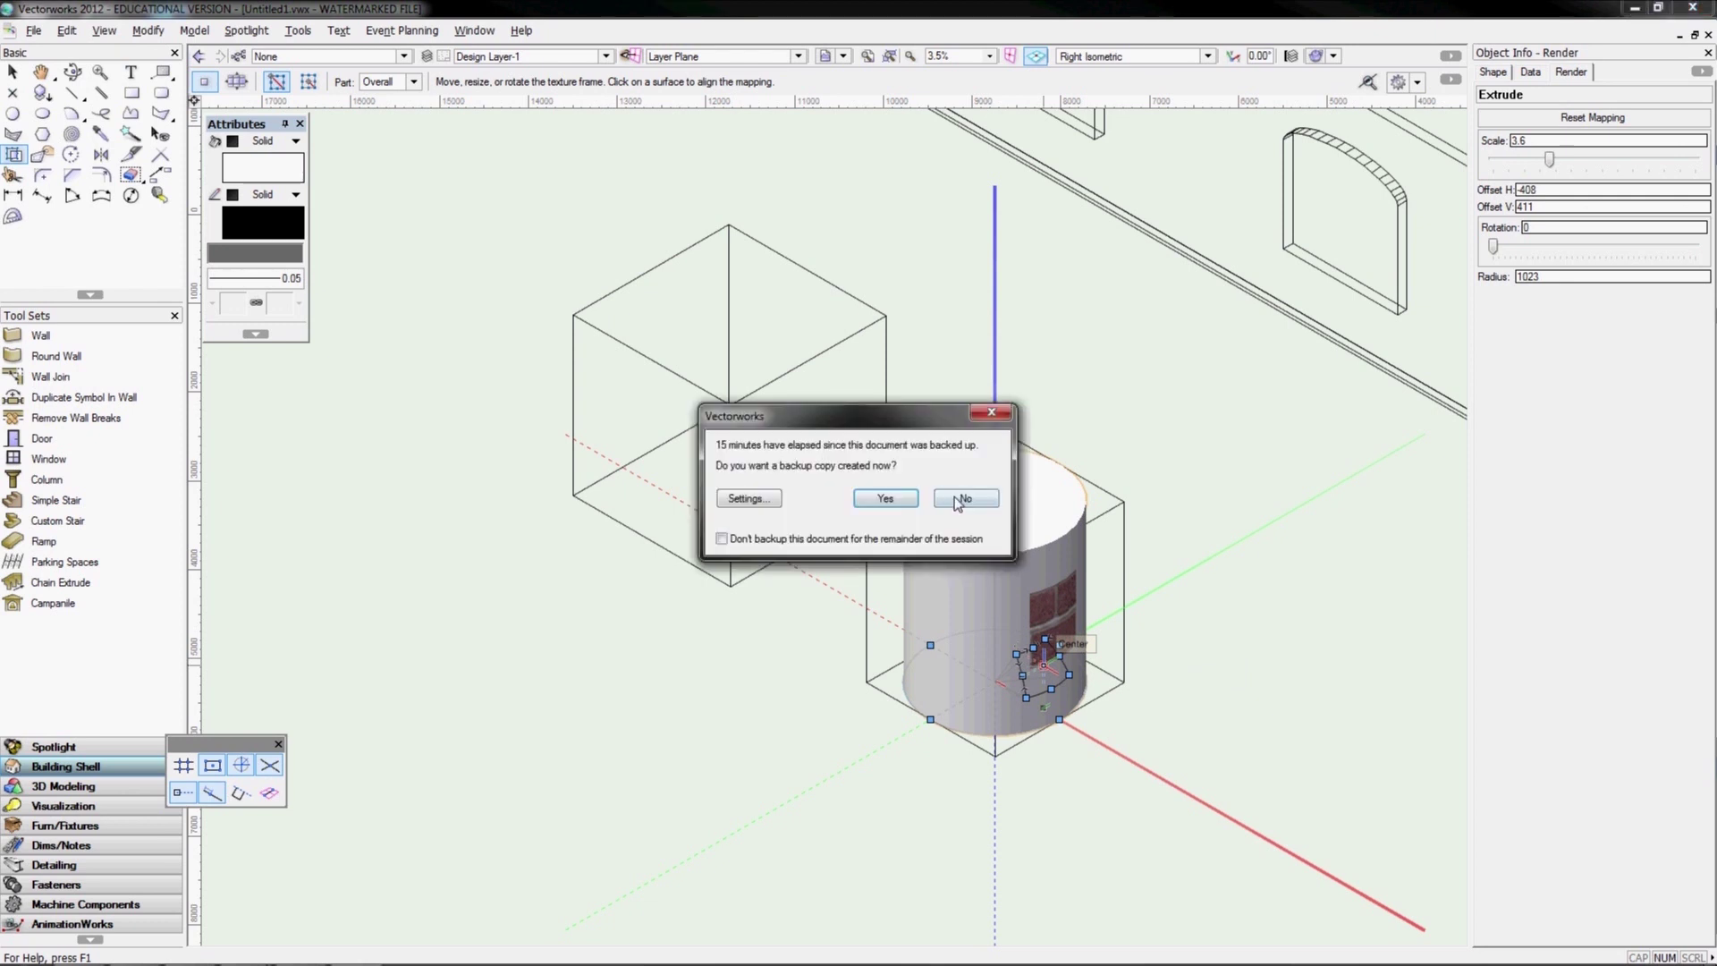
left_click(961, 500)
left_click_drag(1044, 666, 963, 669)
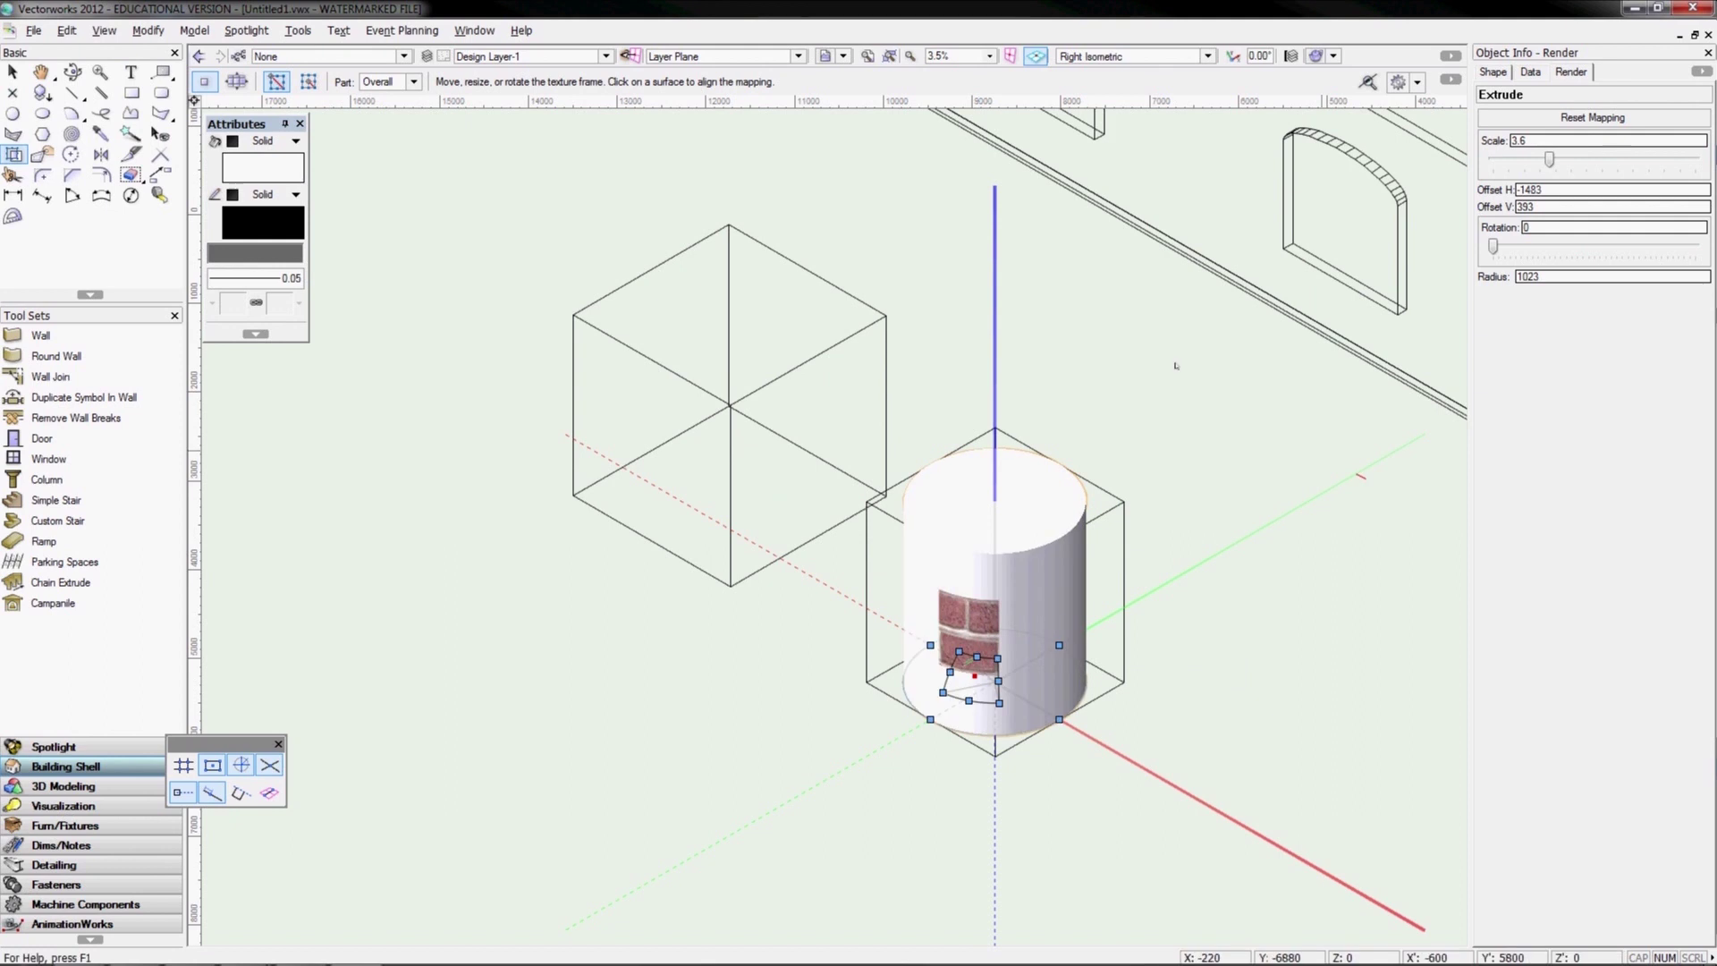
left_click(13, 73)
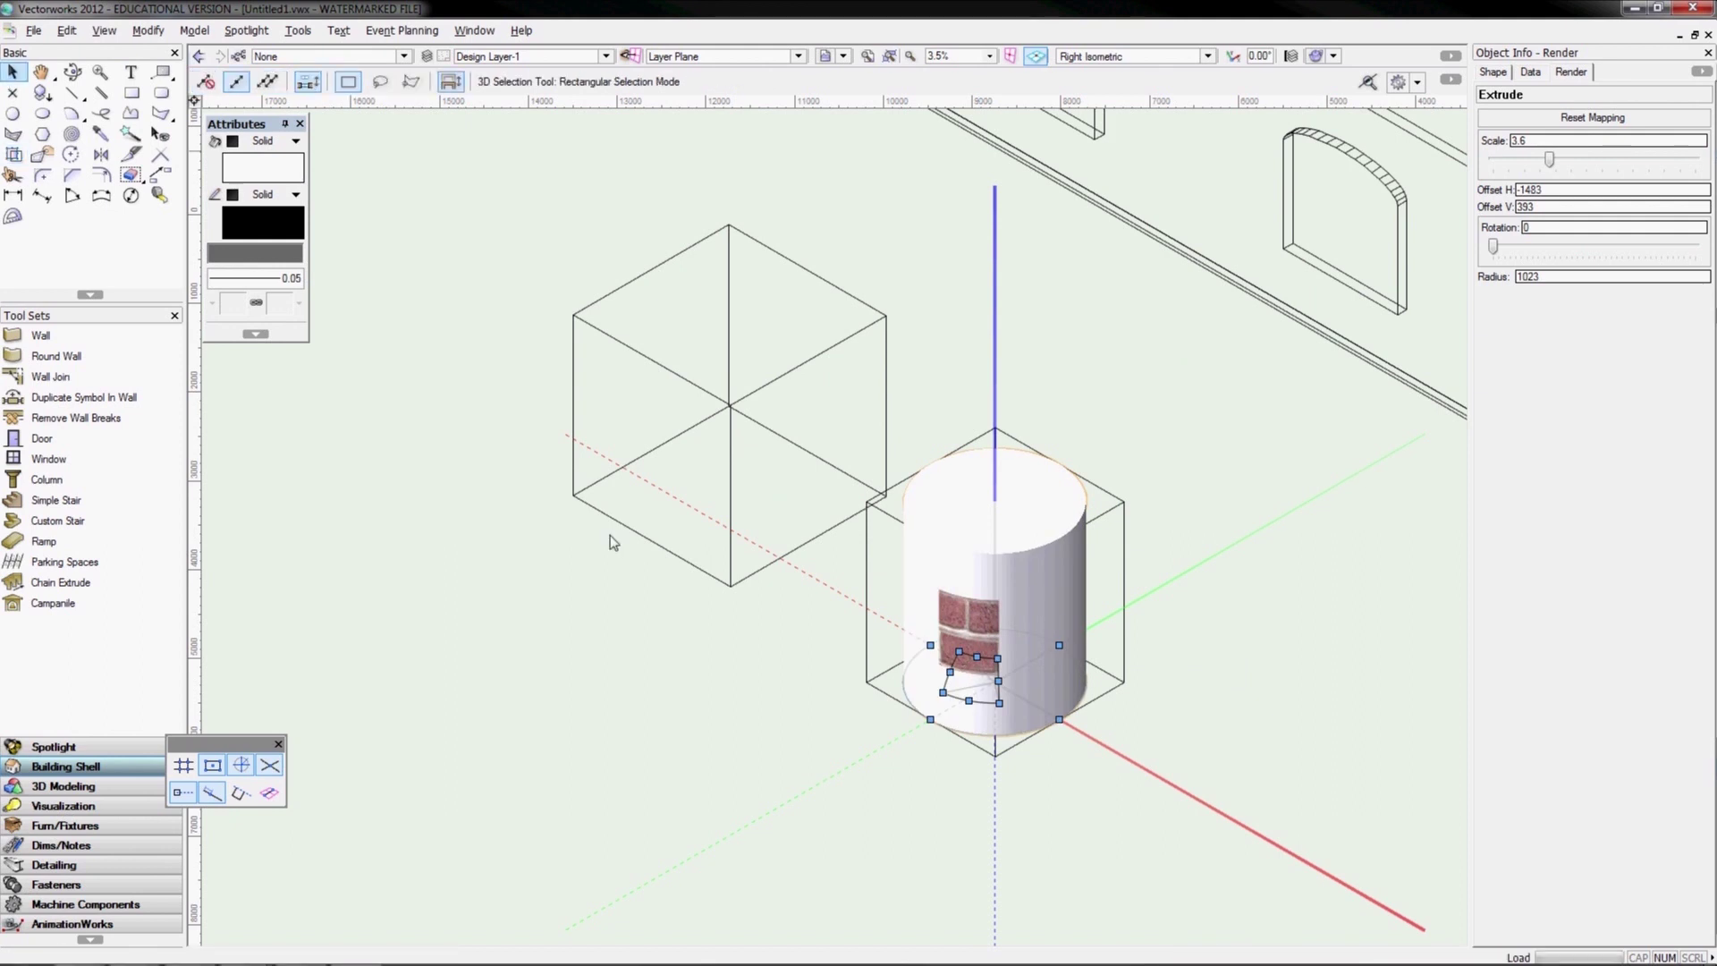
left_click(517, 558)
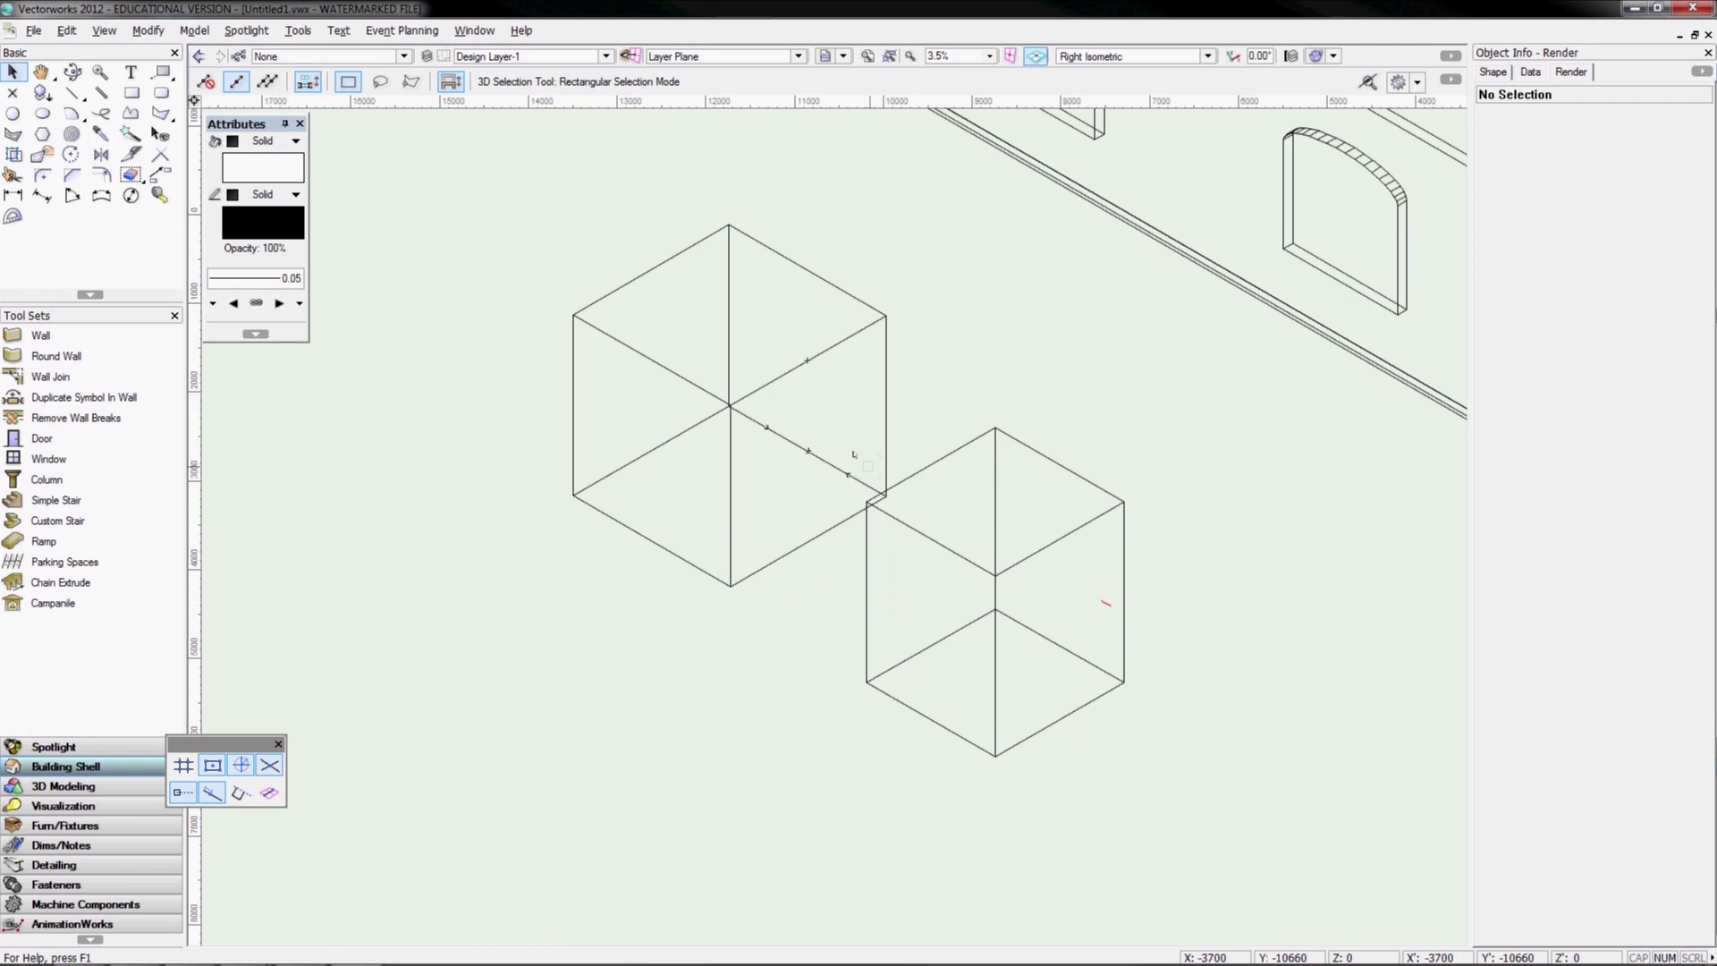
Select the cylinder and set the map type of its brick texture to Plane
left_click(872, 530)
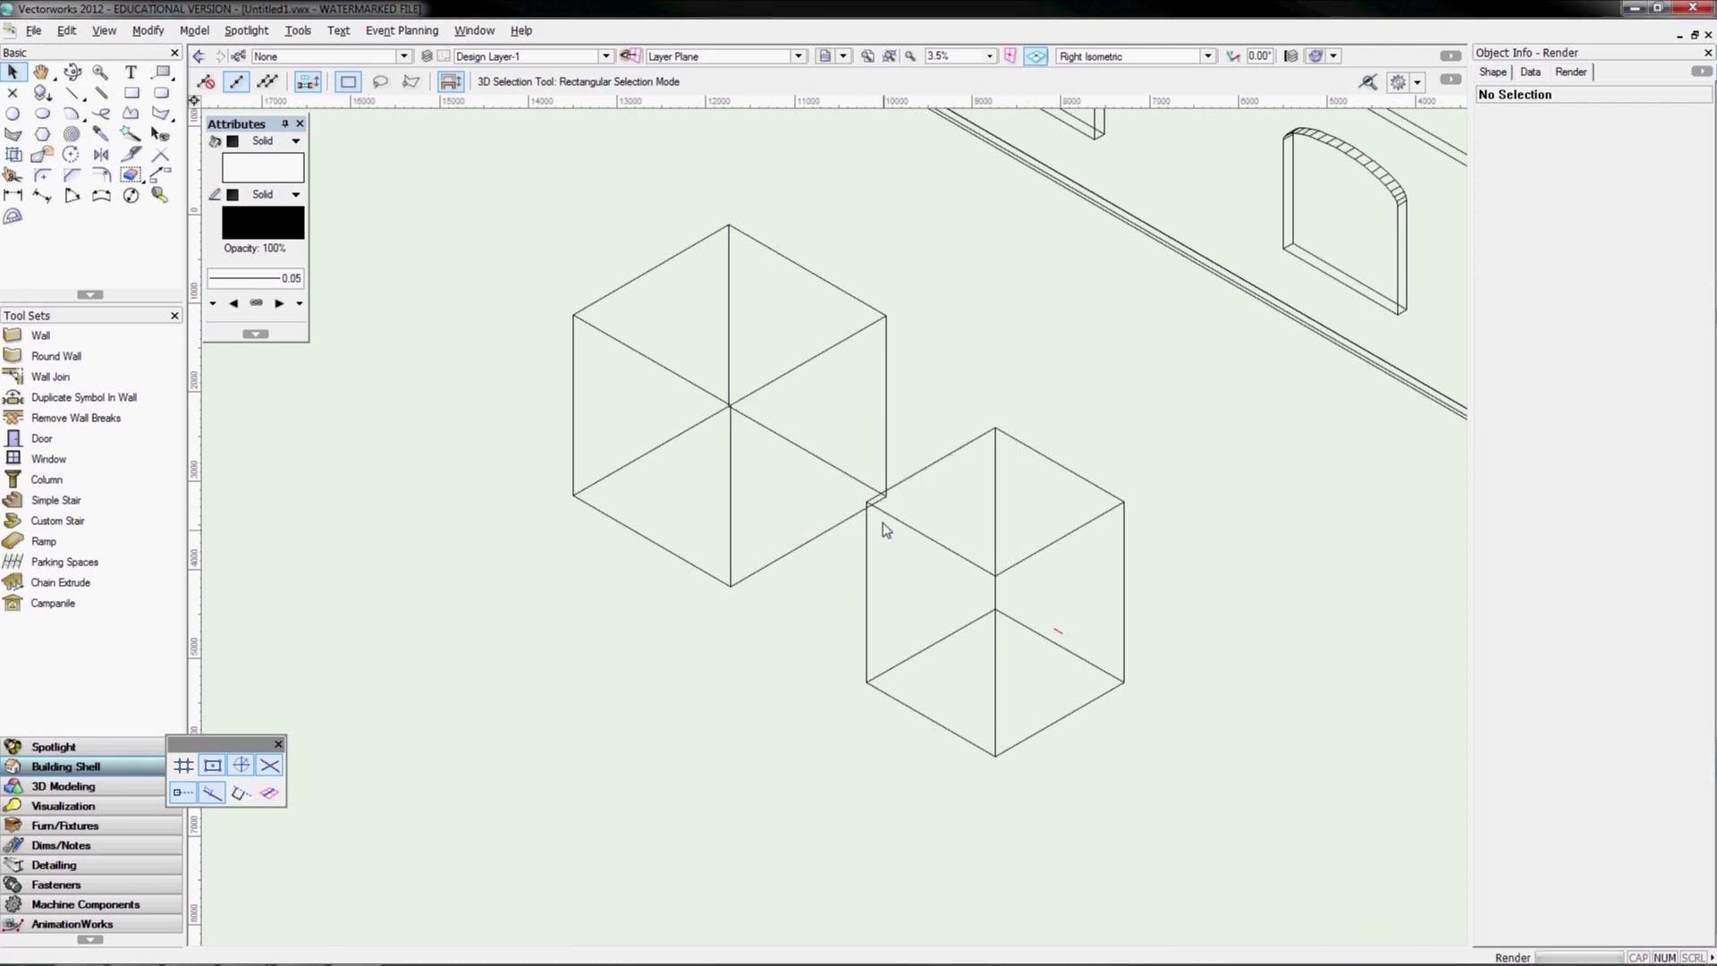
left_click(995, 501)
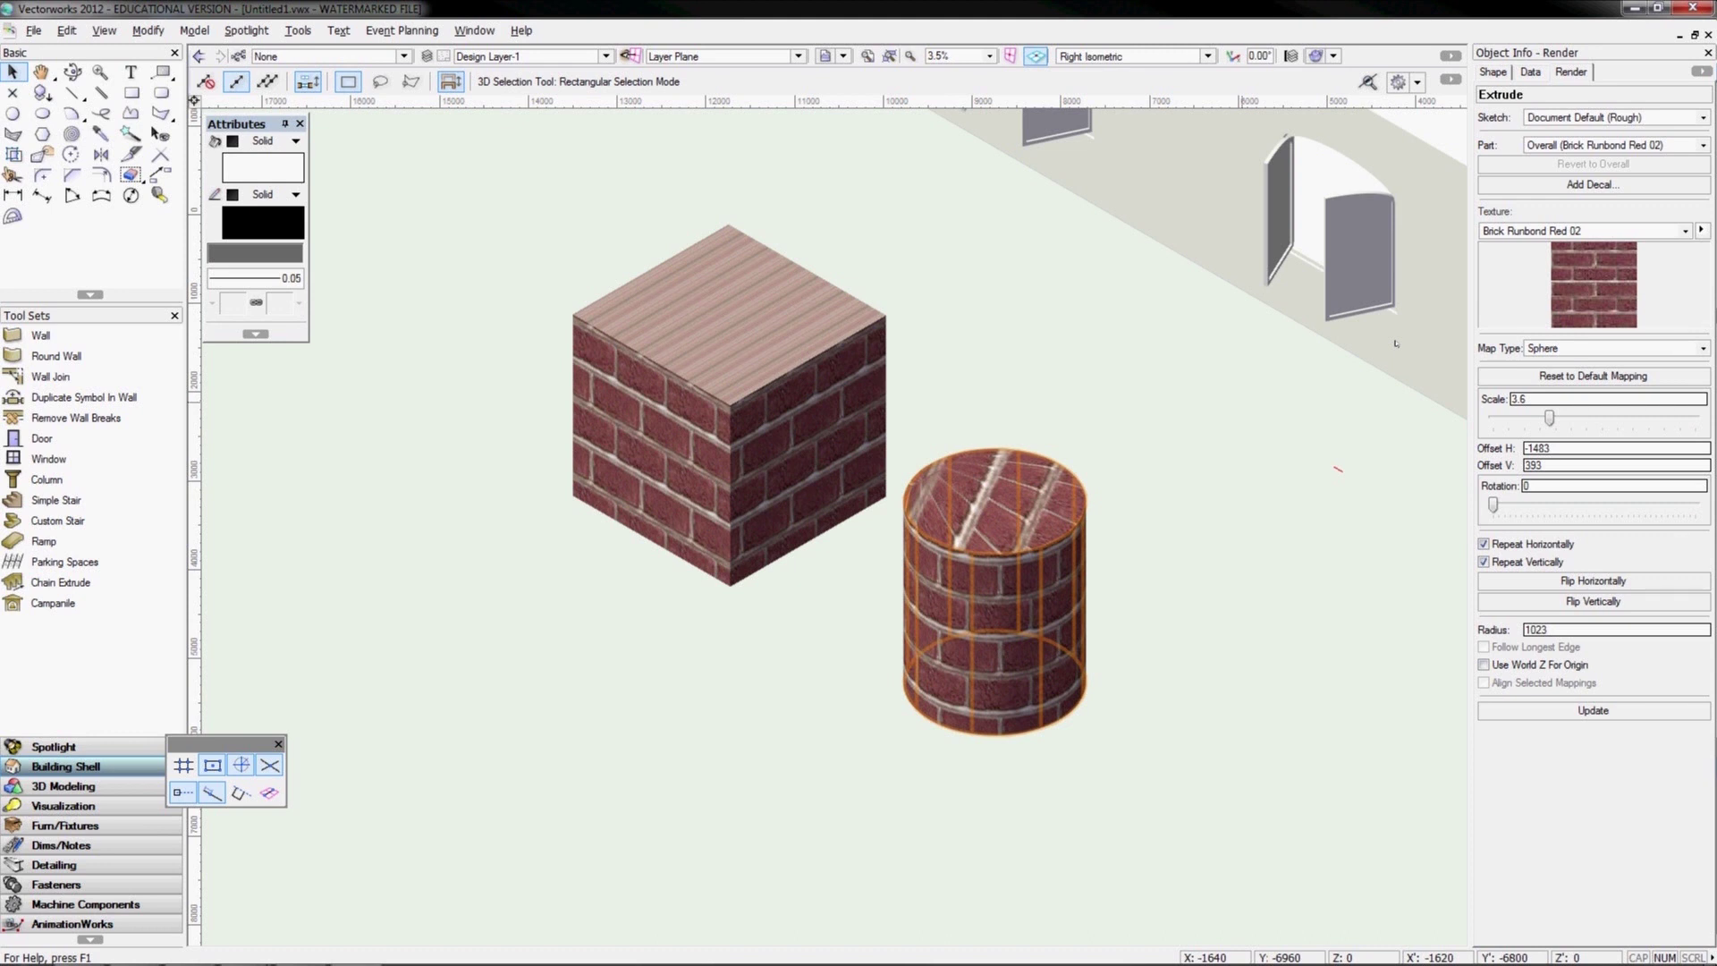
left_click(1601, 349)
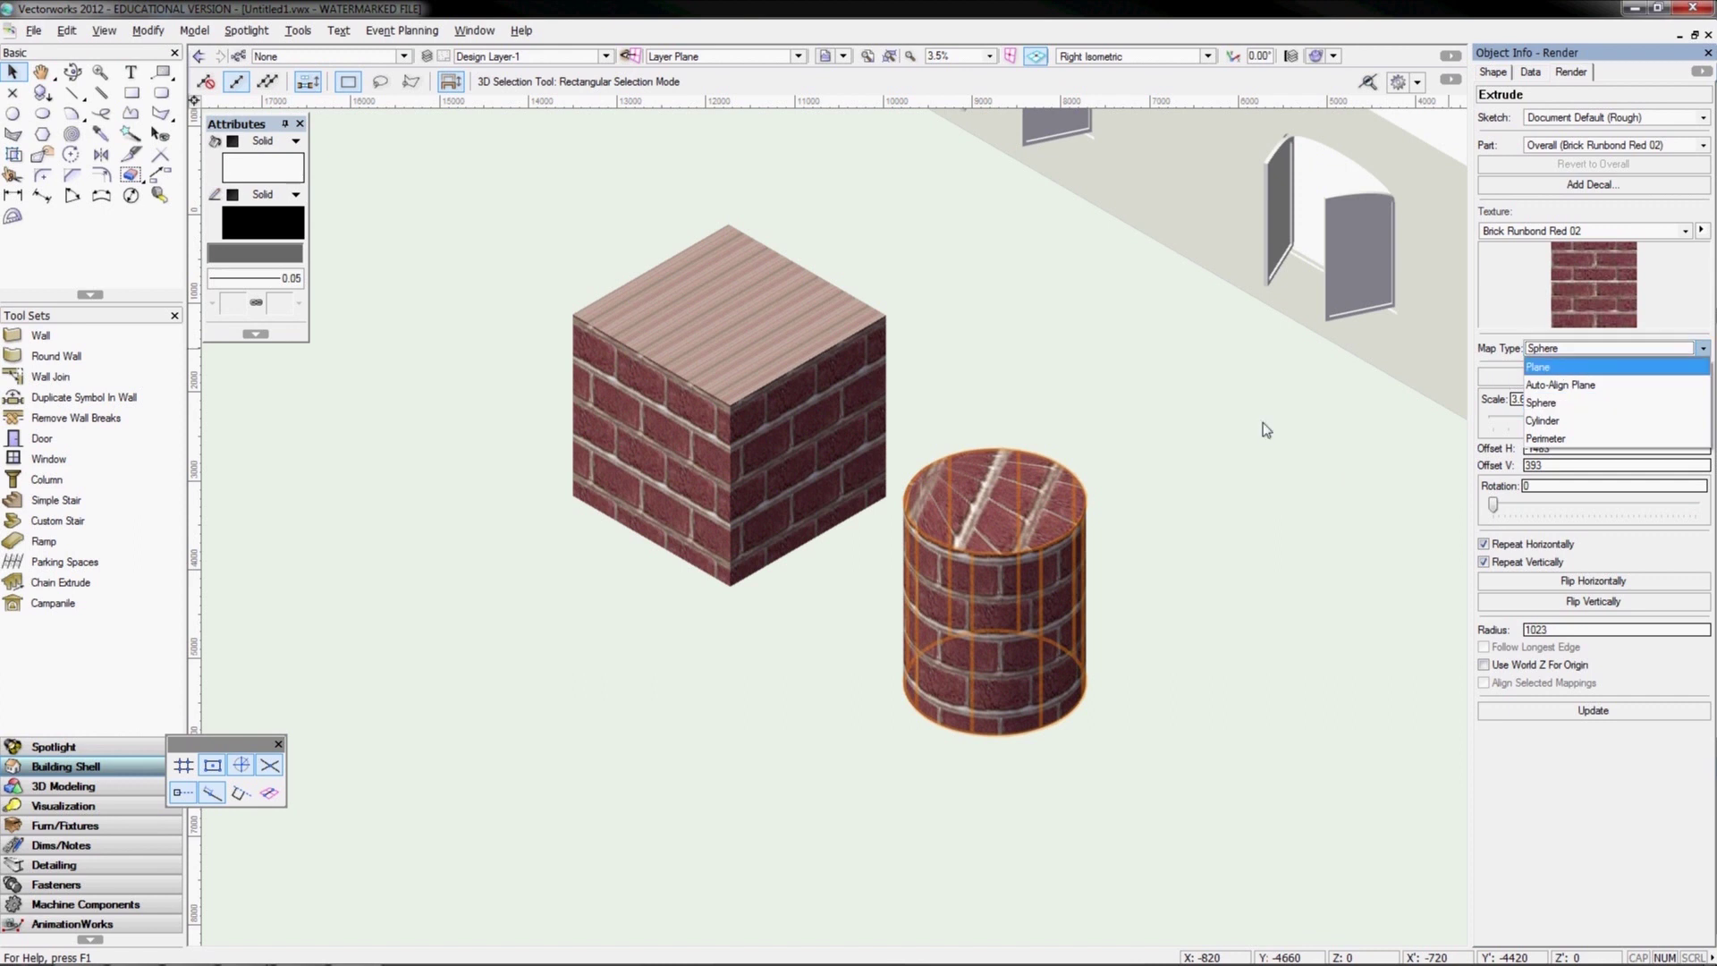
left_click(1564, 367)
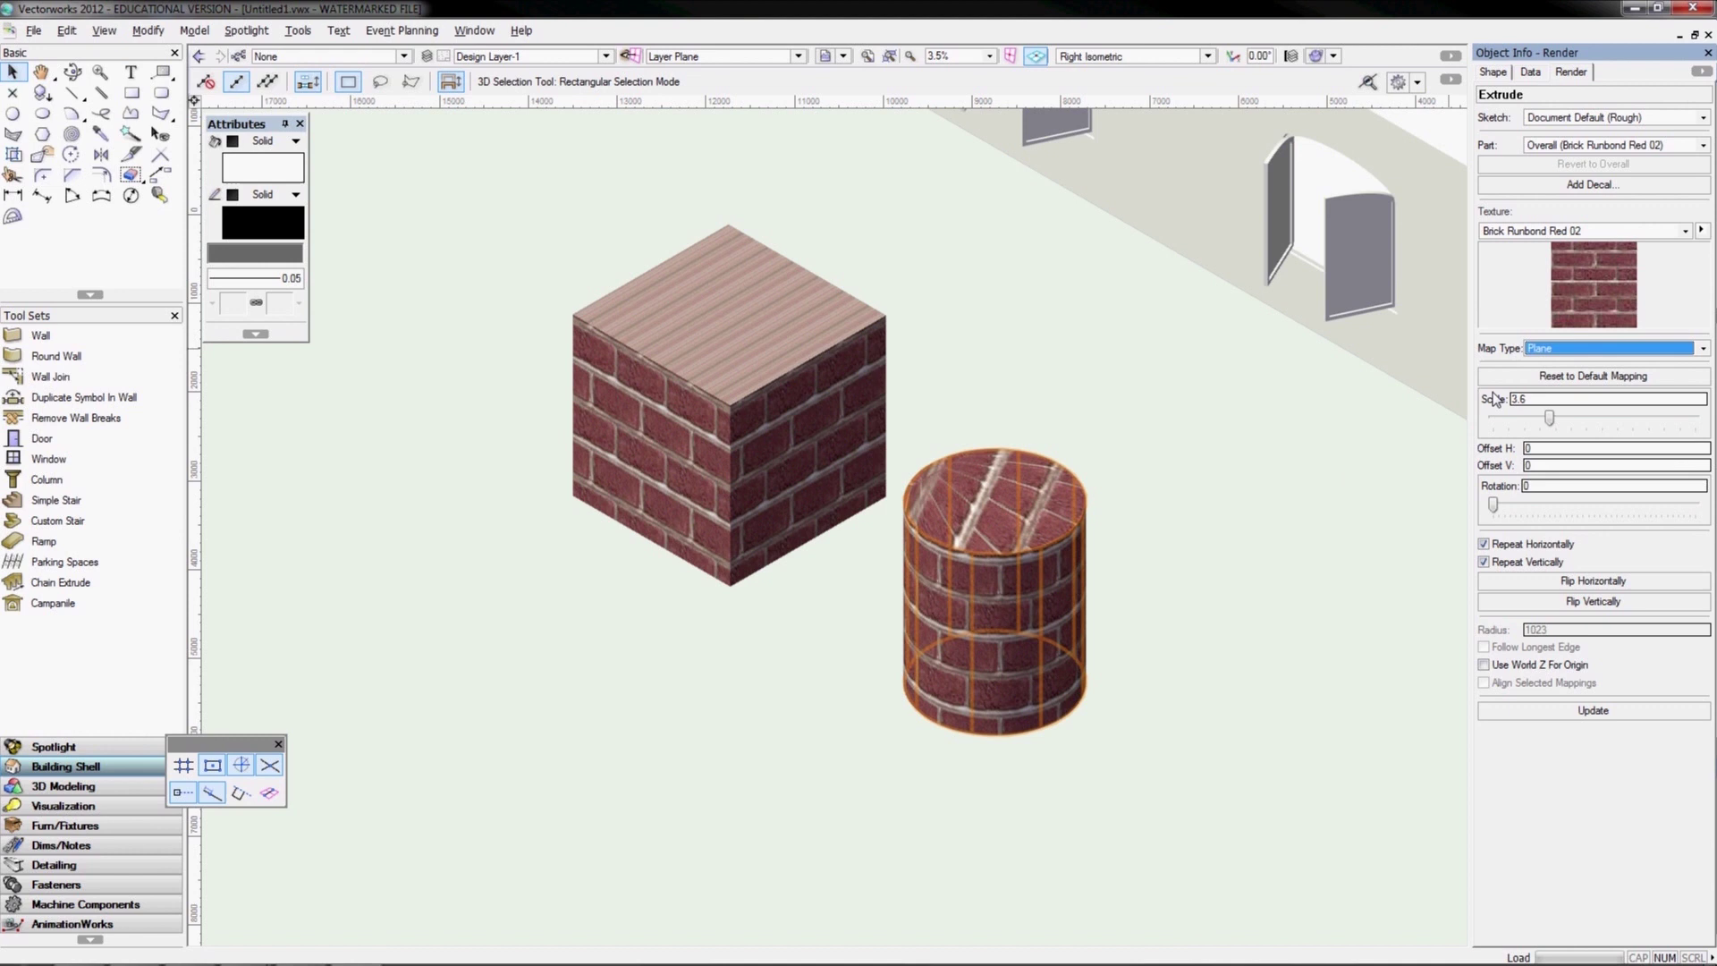
Select the box and set the map type of its brick texture to Plane
left_click(851, 466)
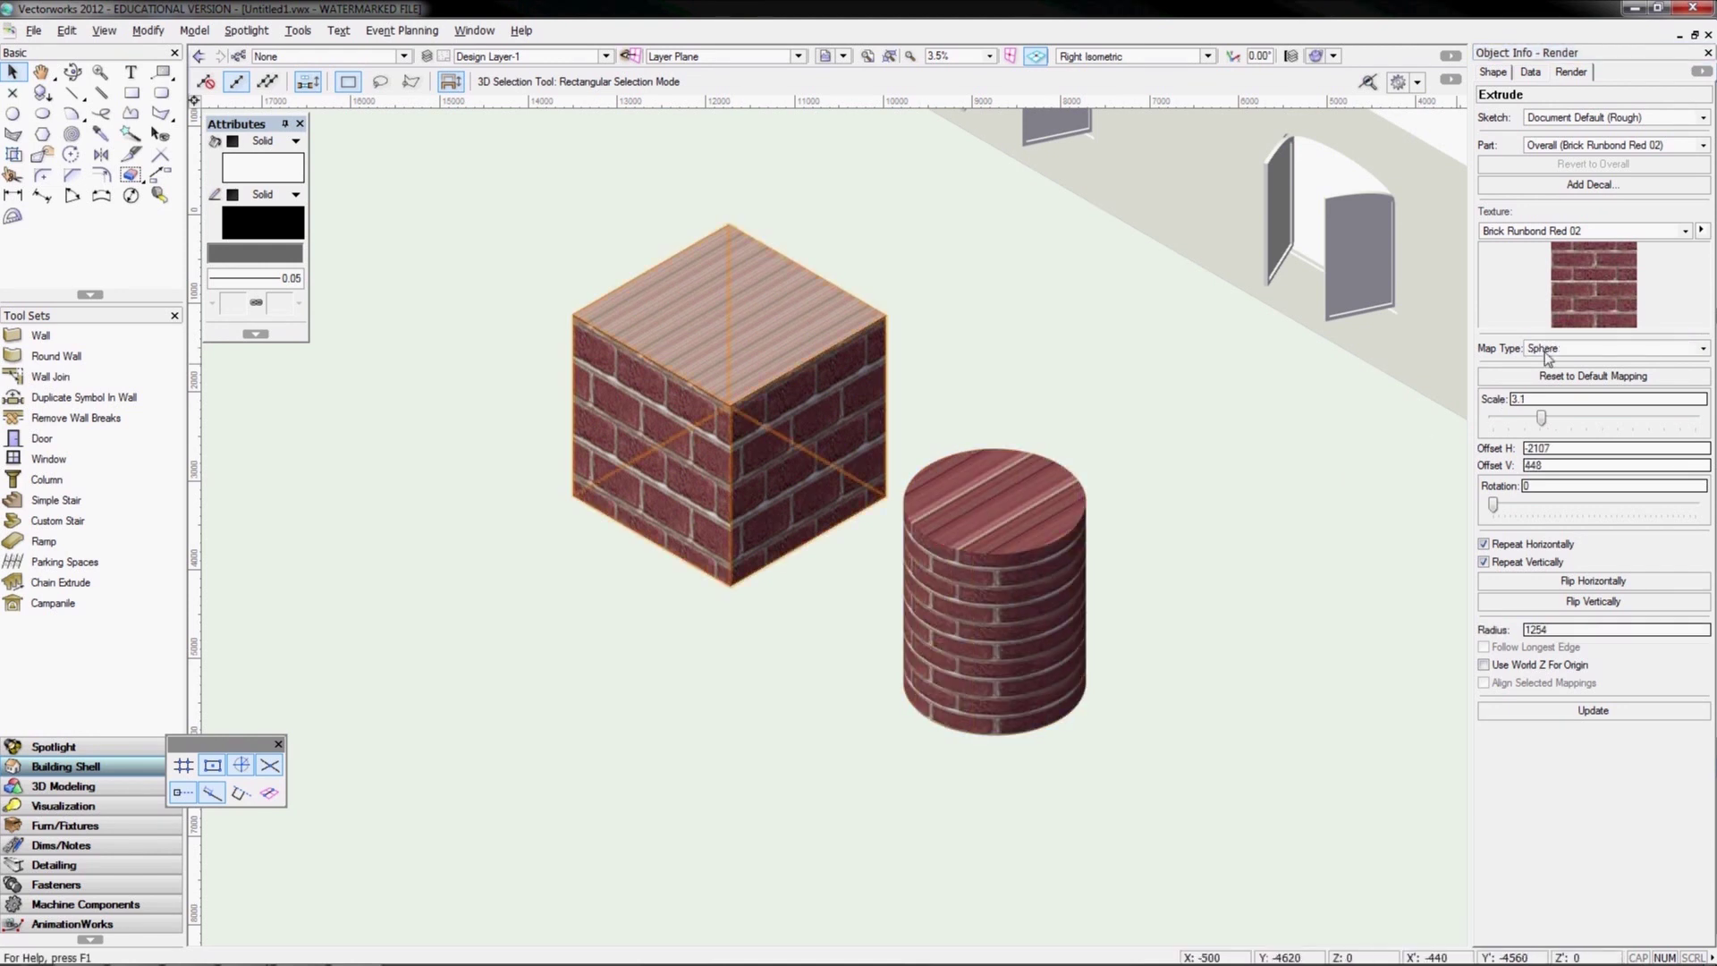
left_click(1547, 352)
left_click(1552, 367)
left_click(1553, 374)
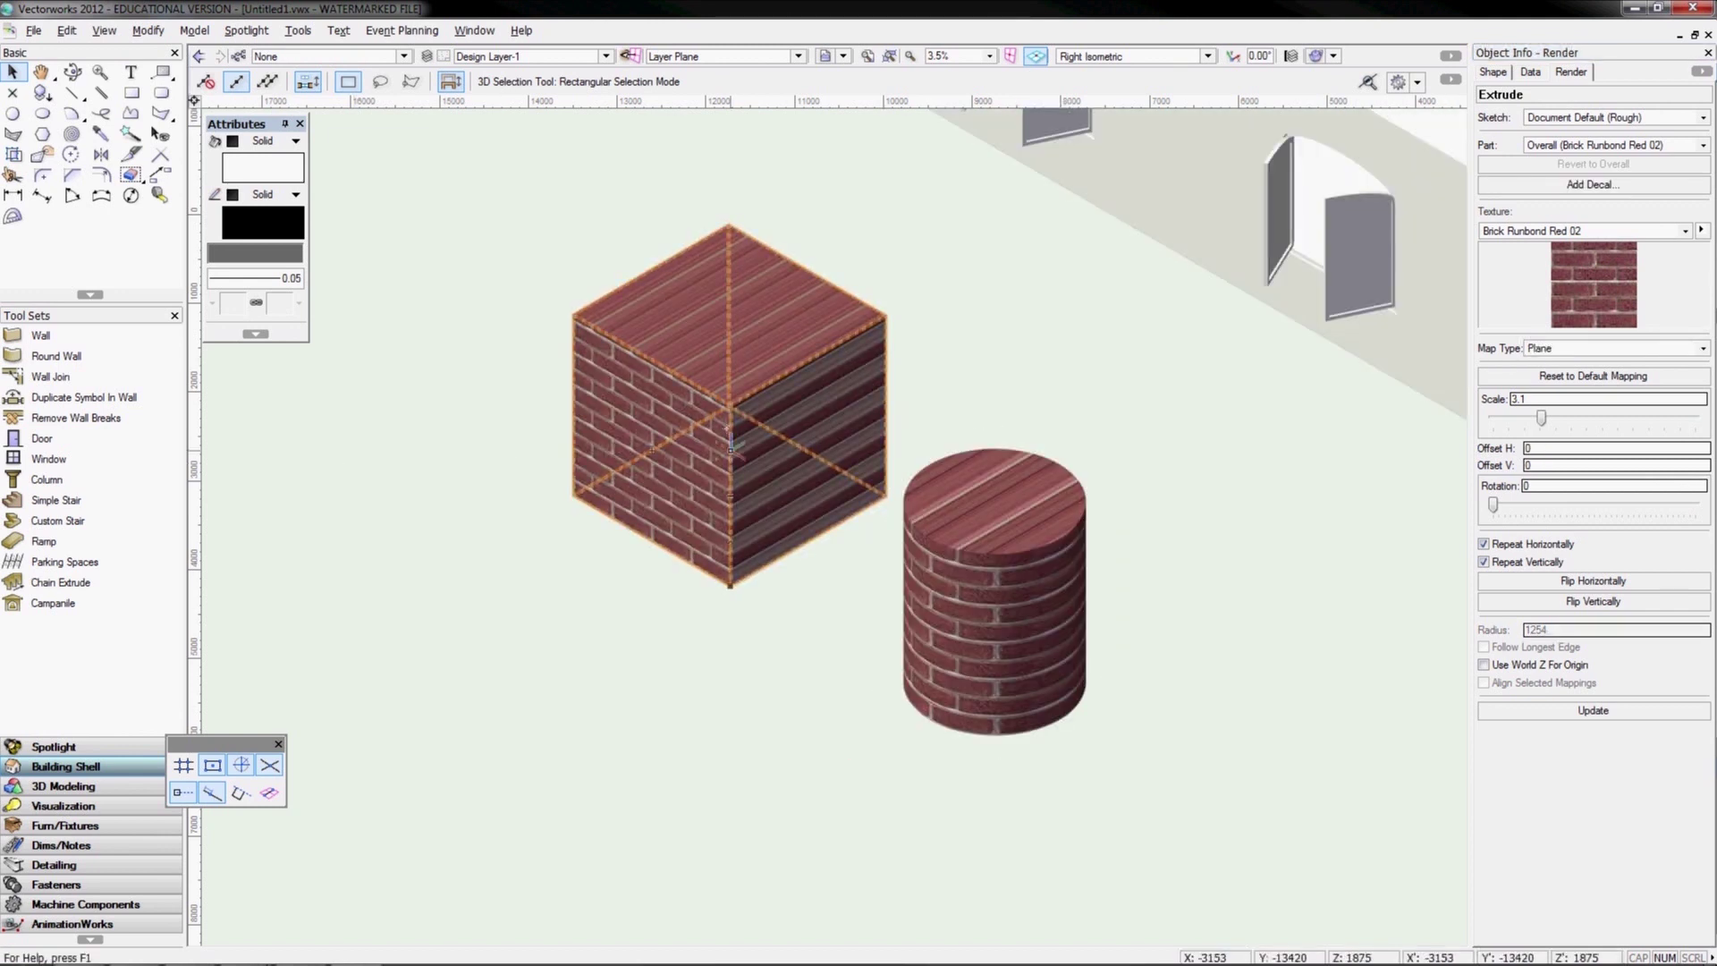
left_click(914, 611, "shift")
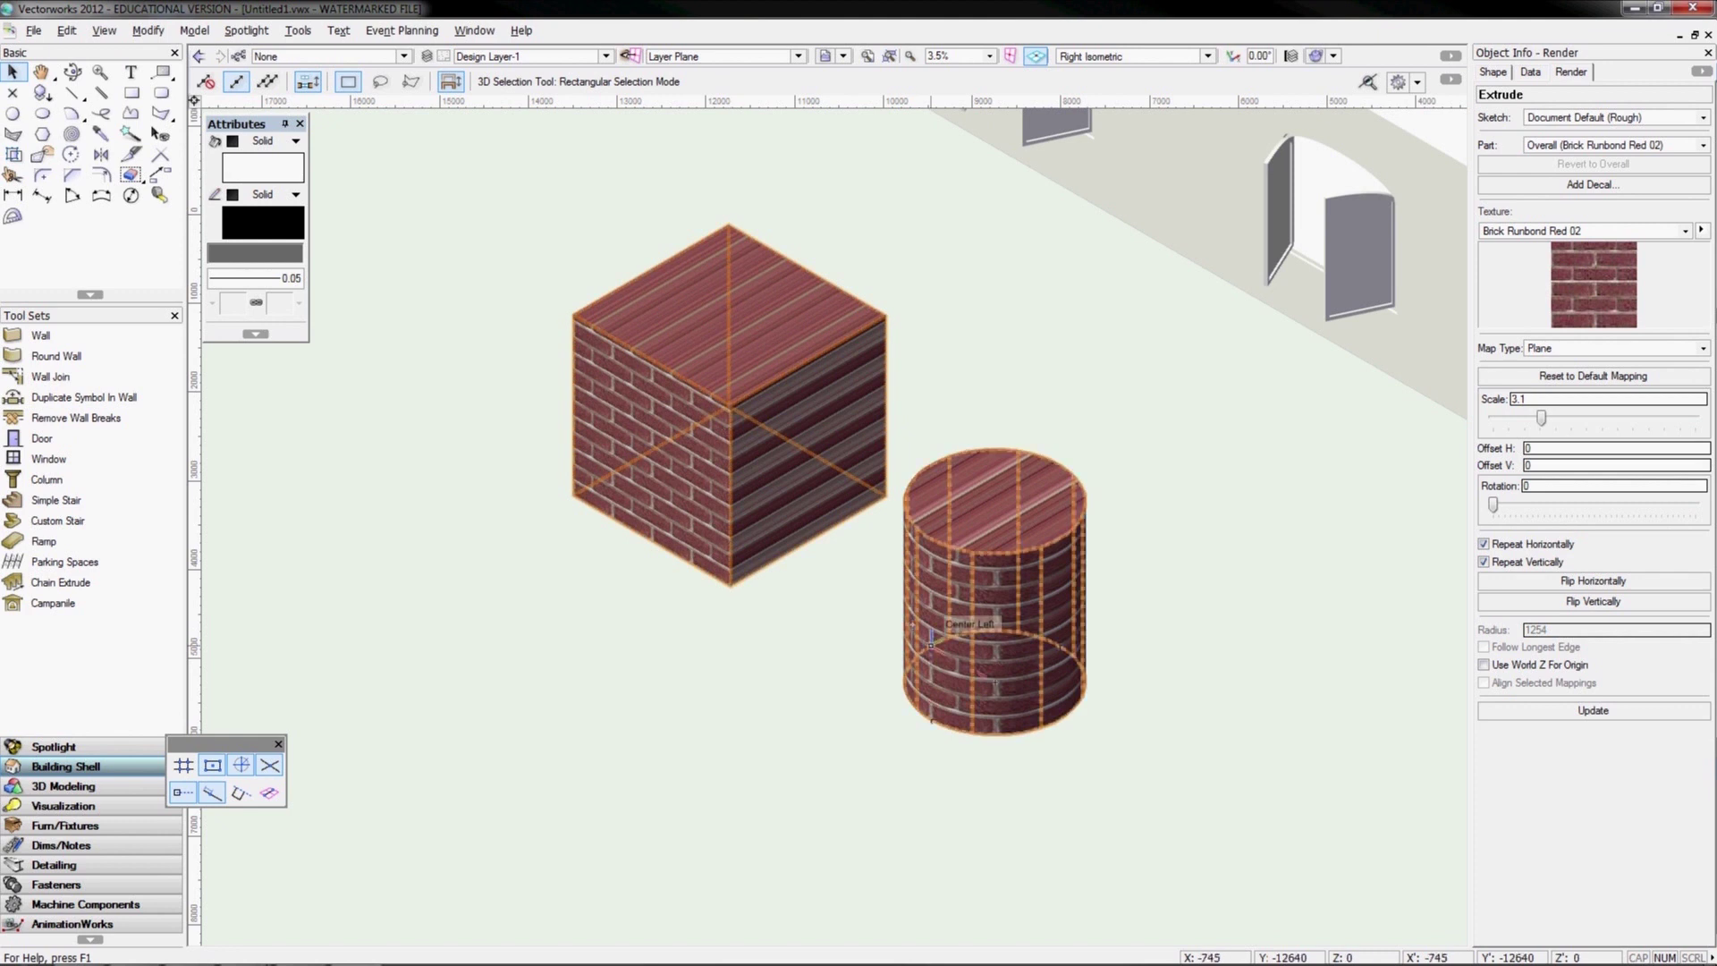
left_click(931, 644, "shift")
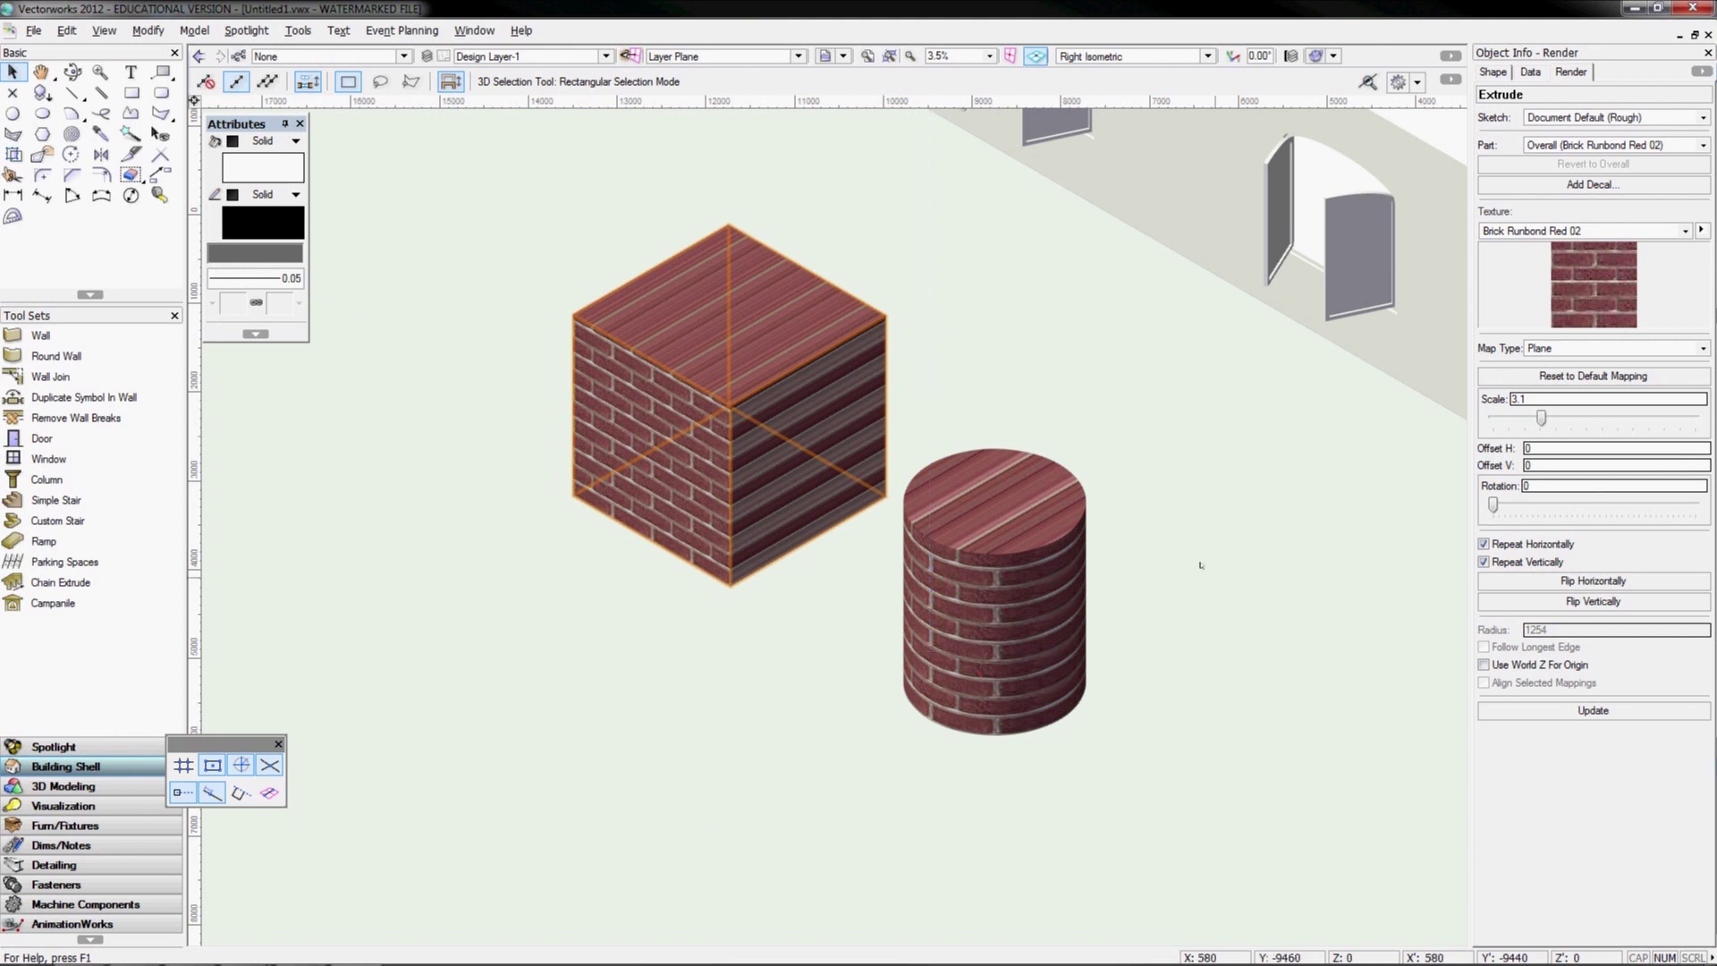
Draw an arrow from three lines in front of the box, pointing along its top edge, and deselect everything
key("2")
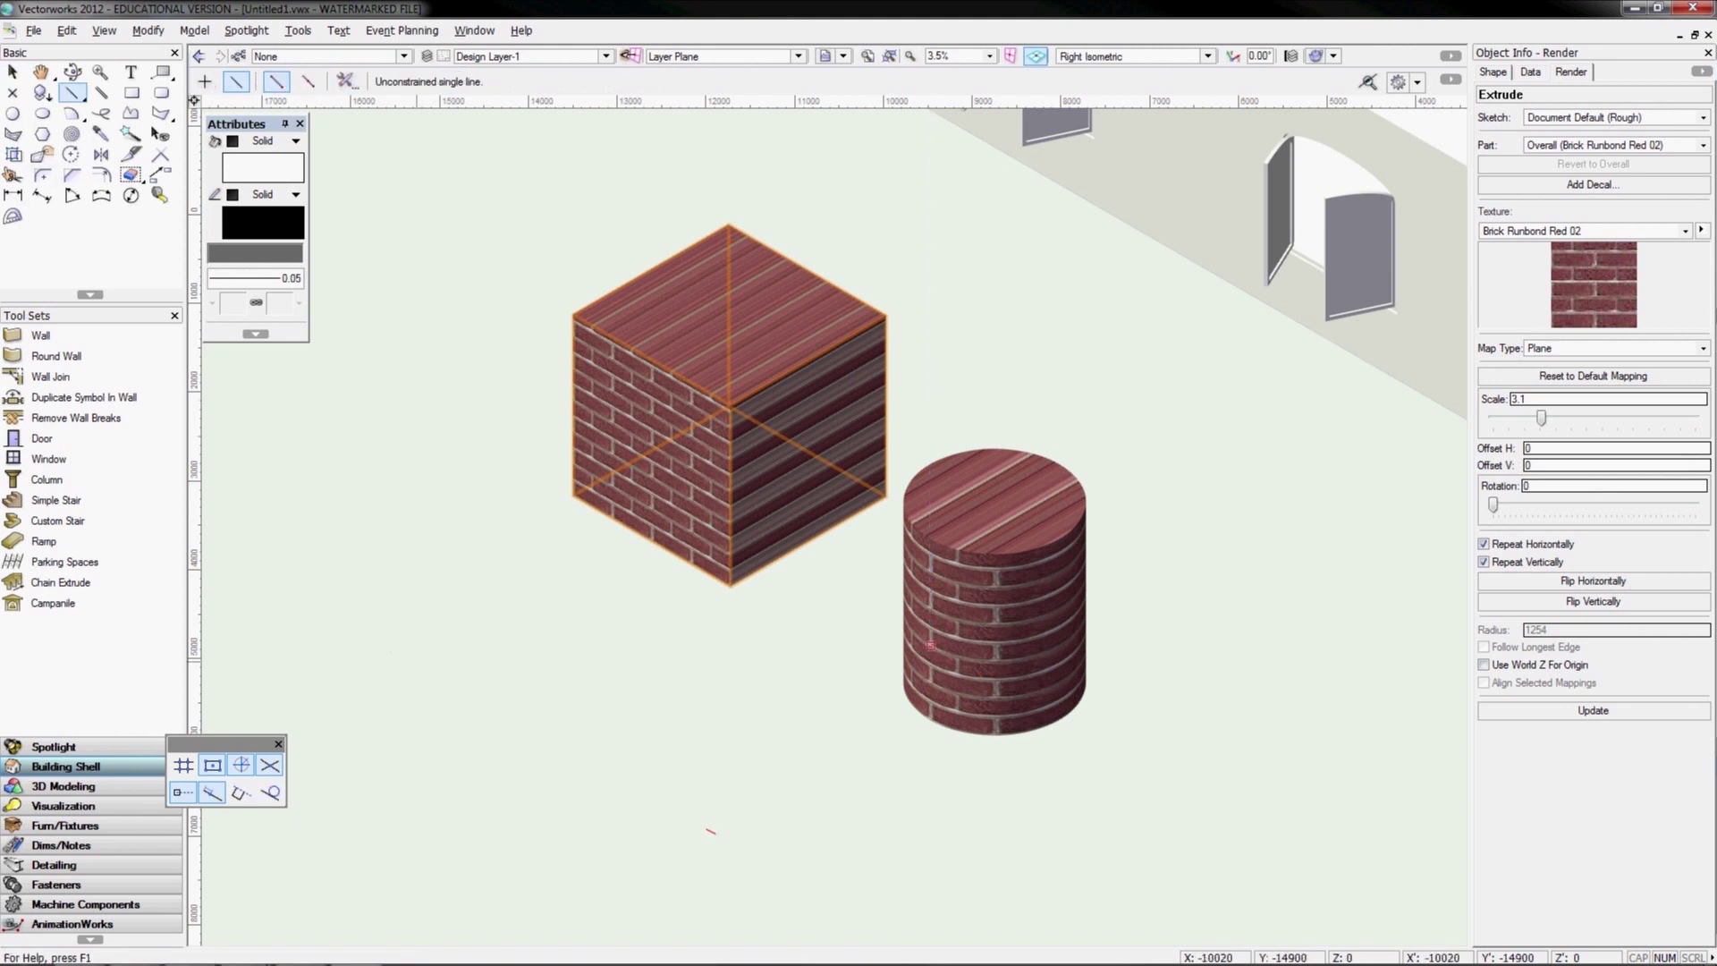
left_click(404, 666)
left_click(583, 564)
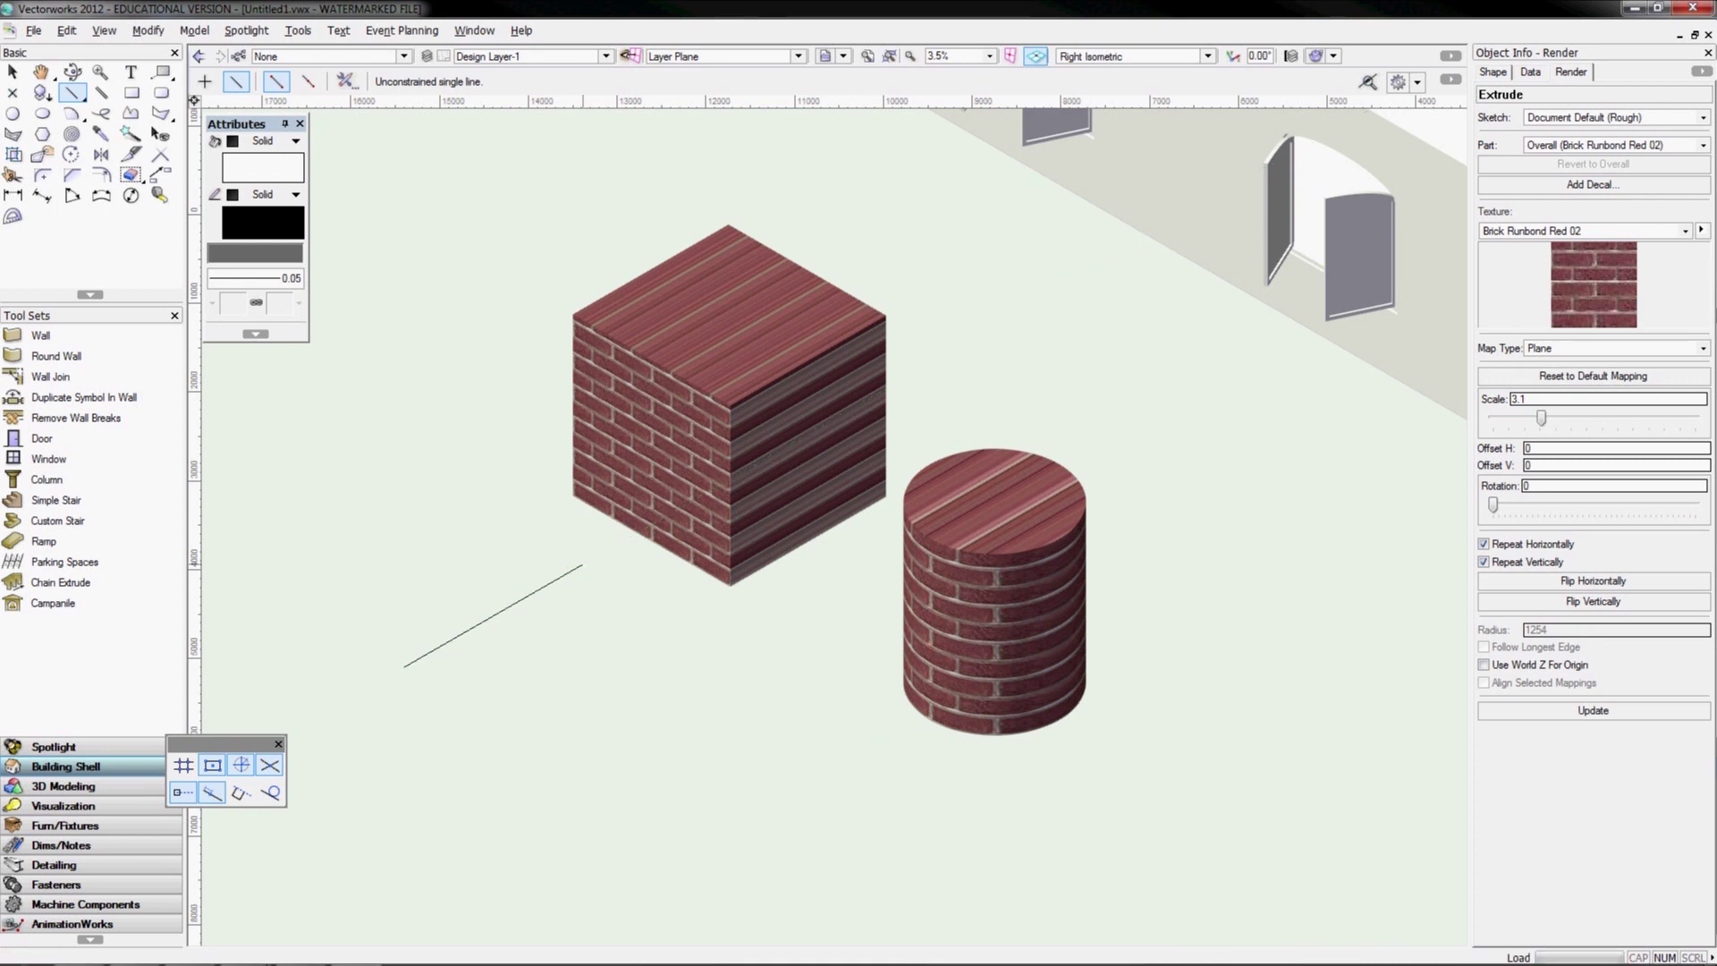
left_click(562, 609)
left_click(583, 564)
left_click(502, 575)
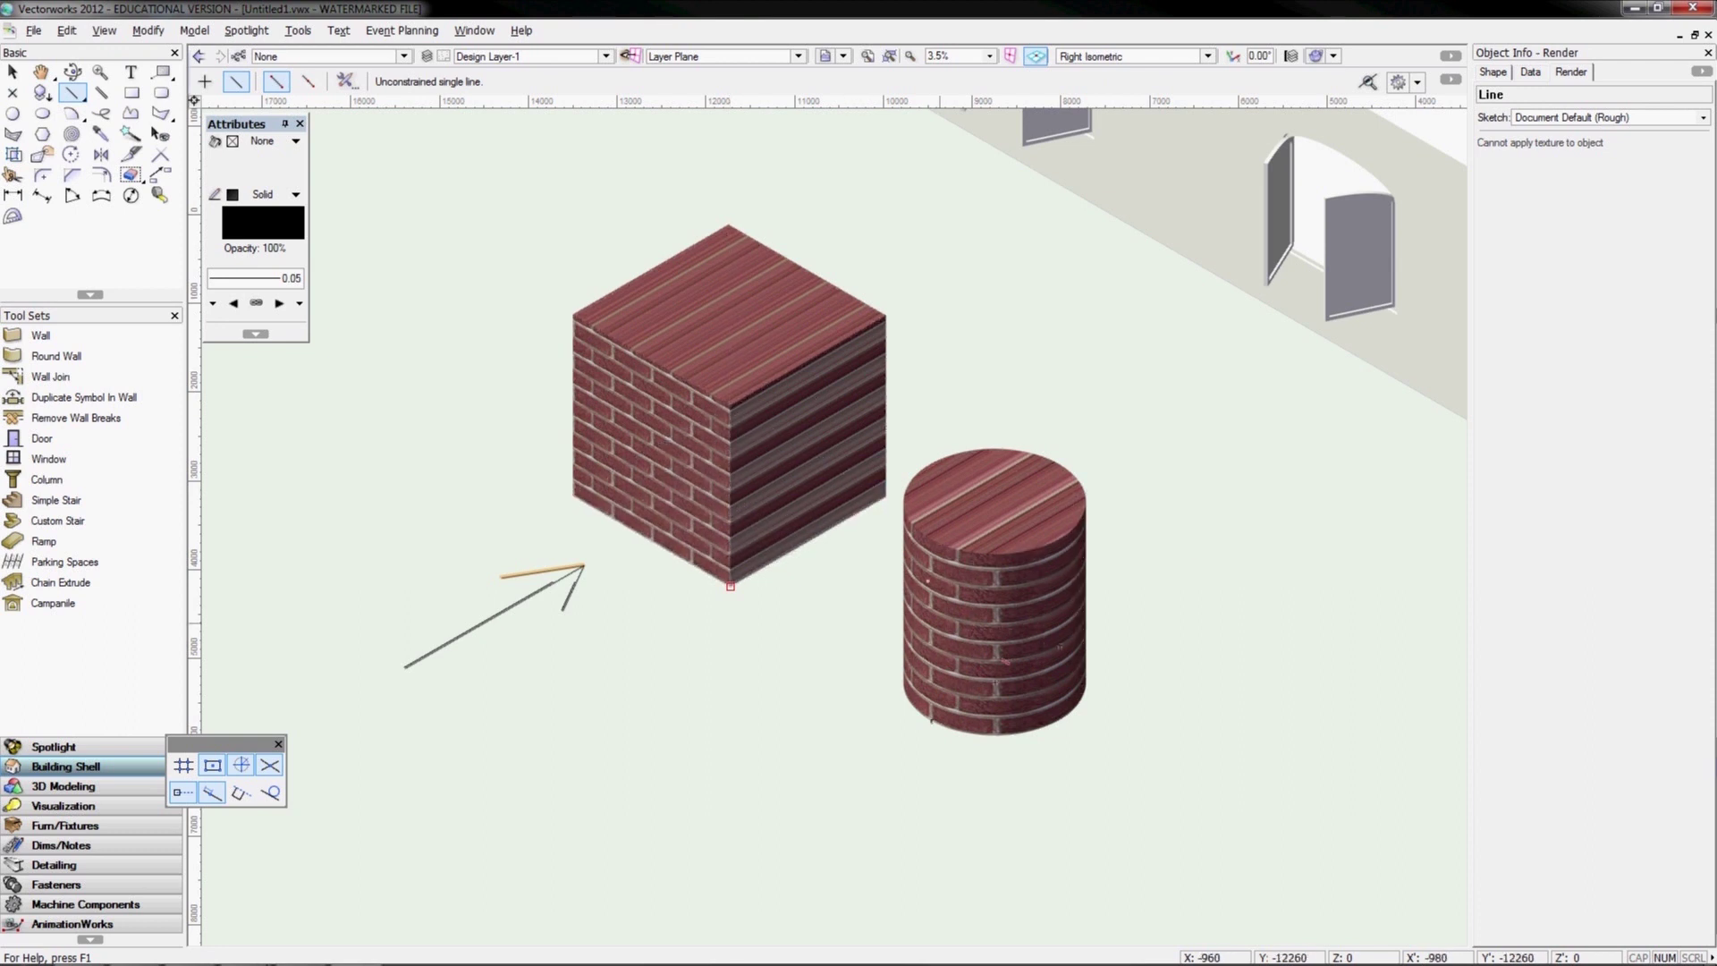
left_click(932, 719)
left_click(932, 542)
key("x")
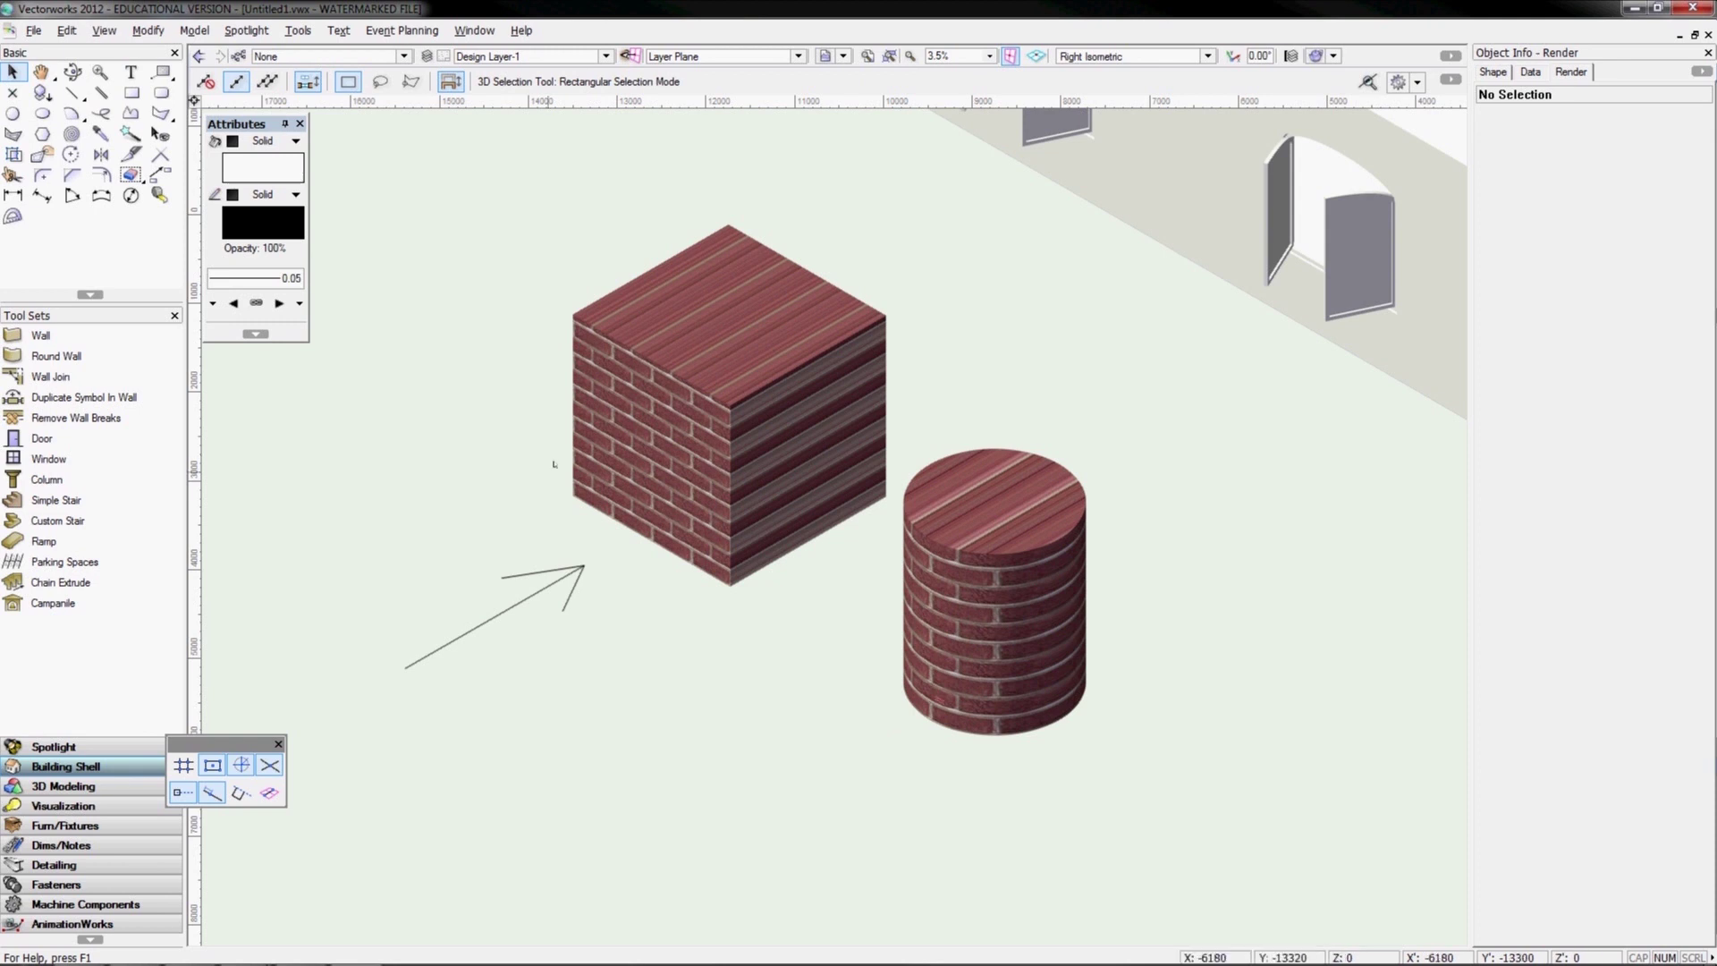
left_click(691, 382)
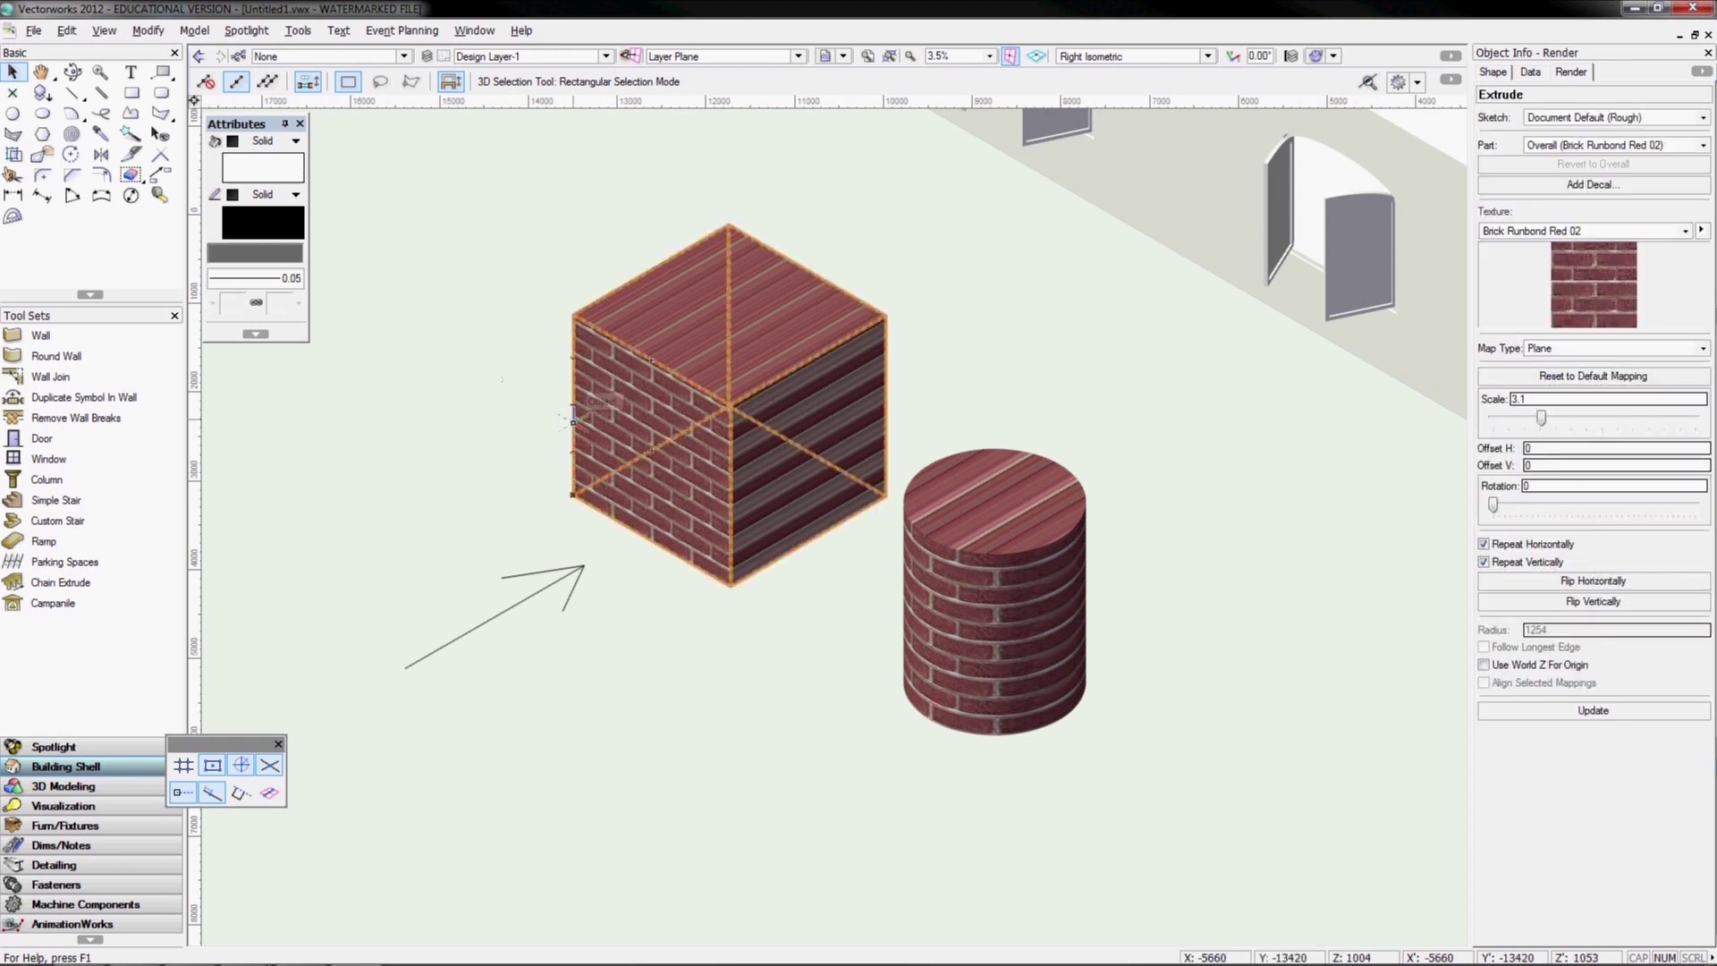
left_click(476, 422)
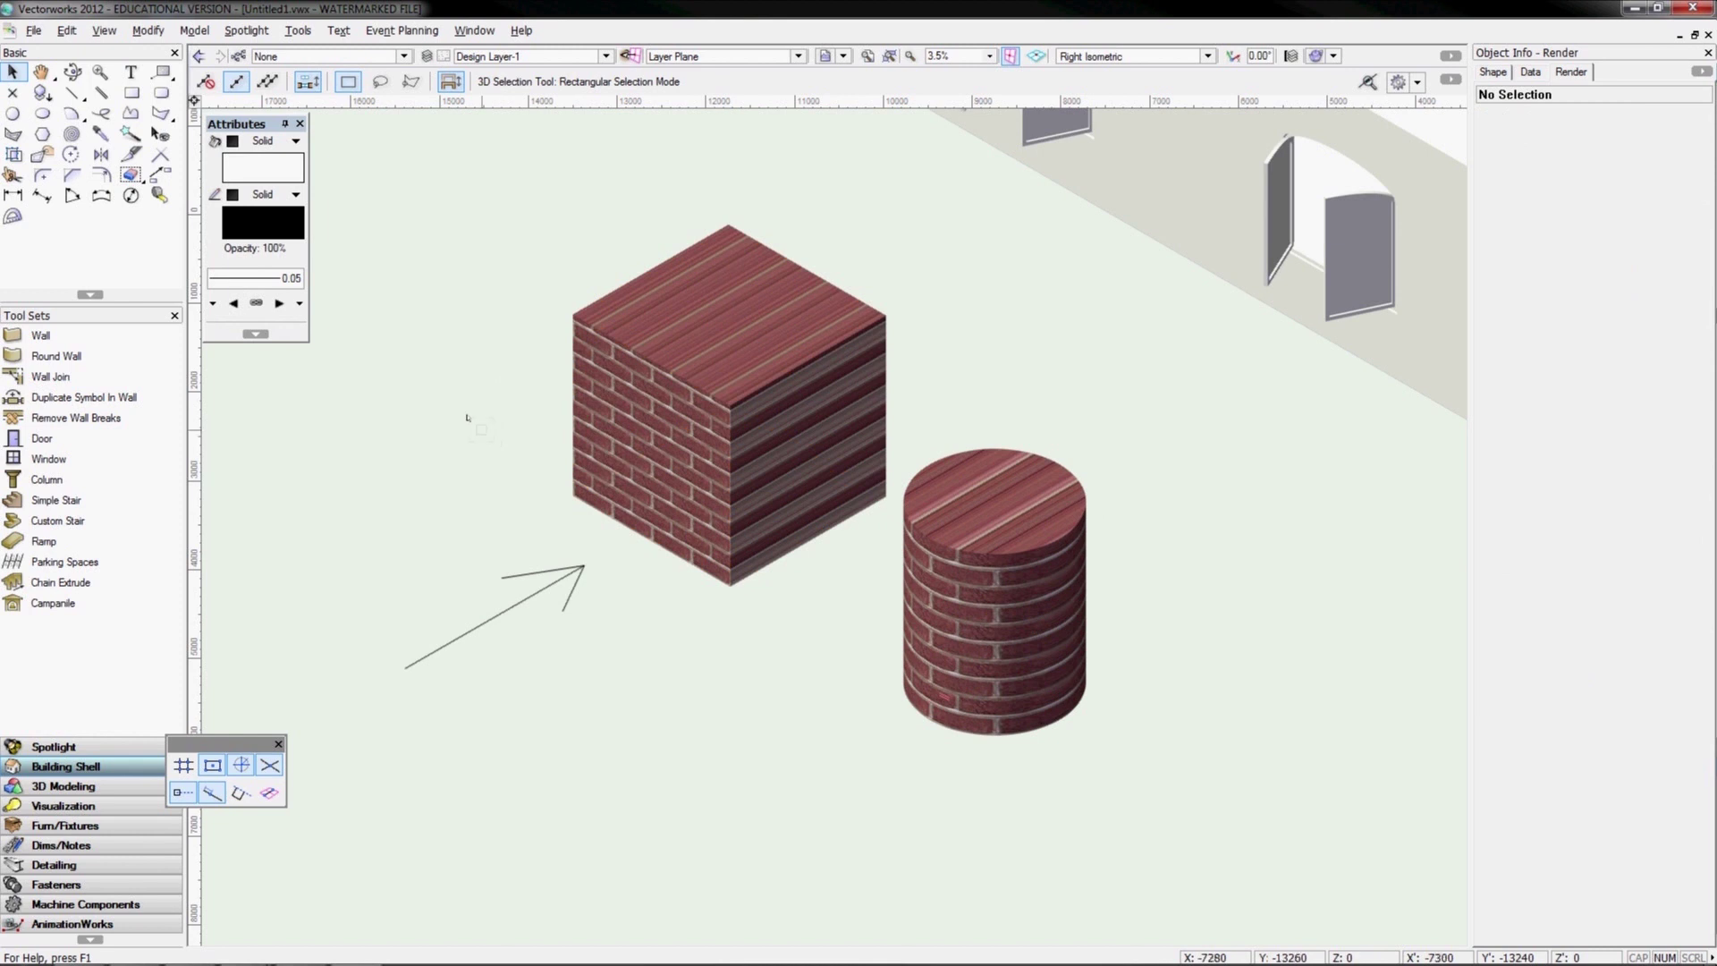
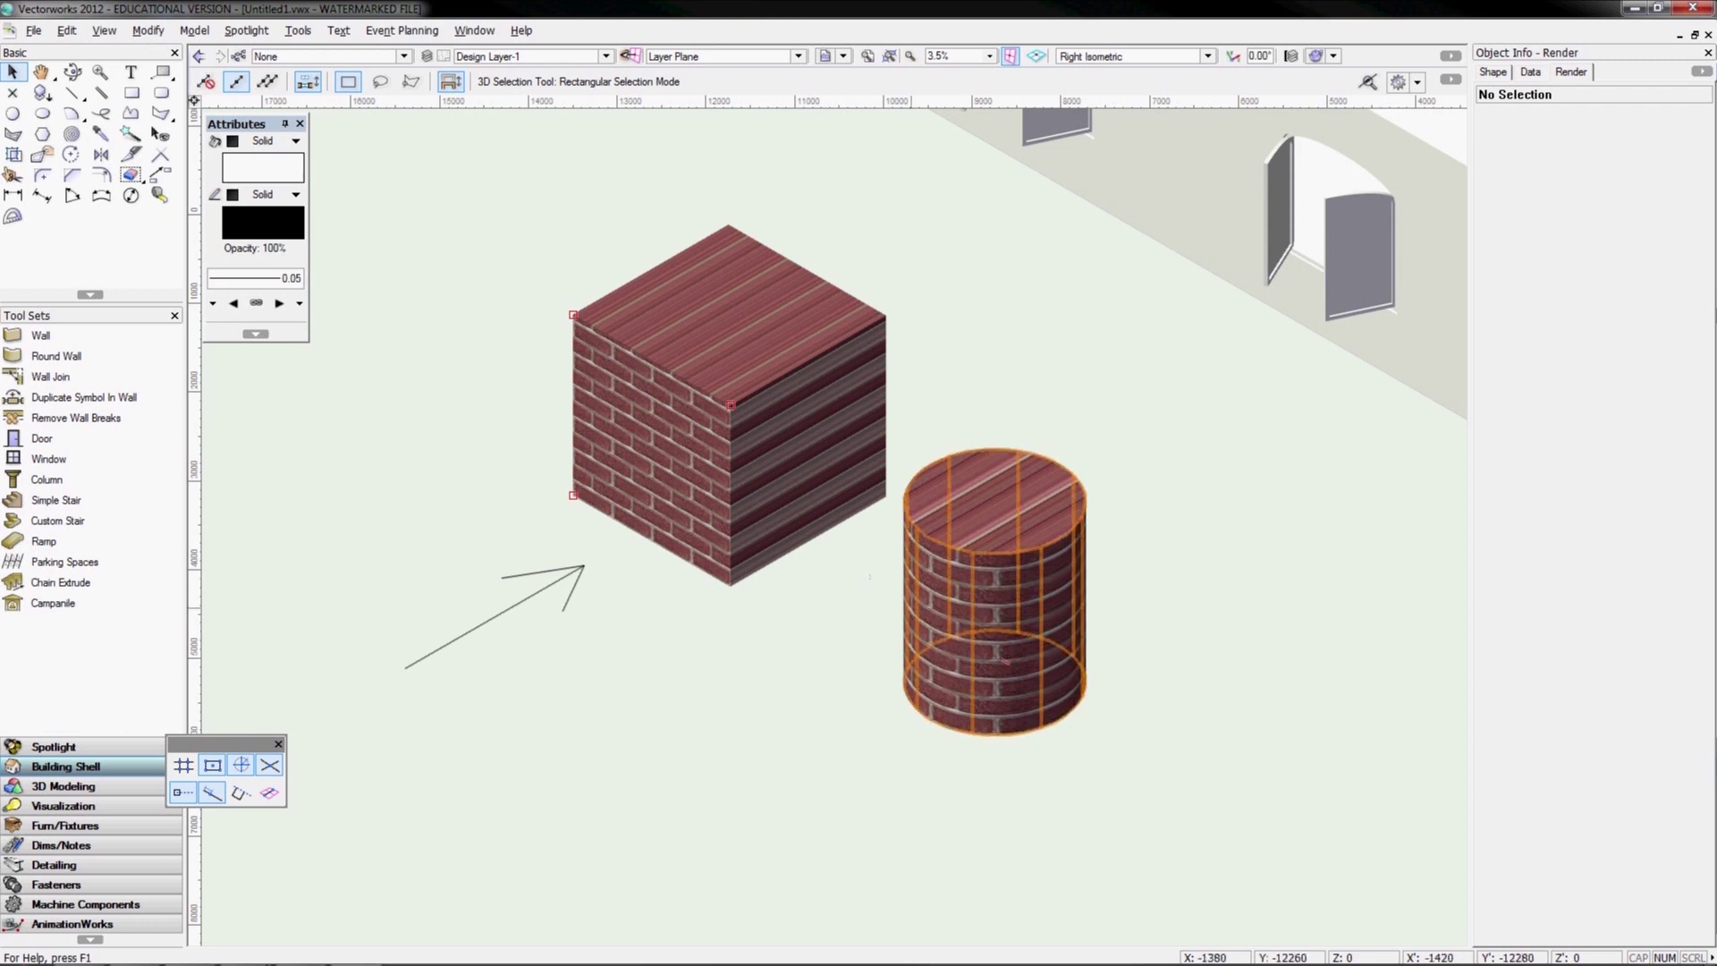
Set the brick texture map type to Auto-Align Plane for the box and for the cylinder, leaving nothing selected
left_click(828, 309)
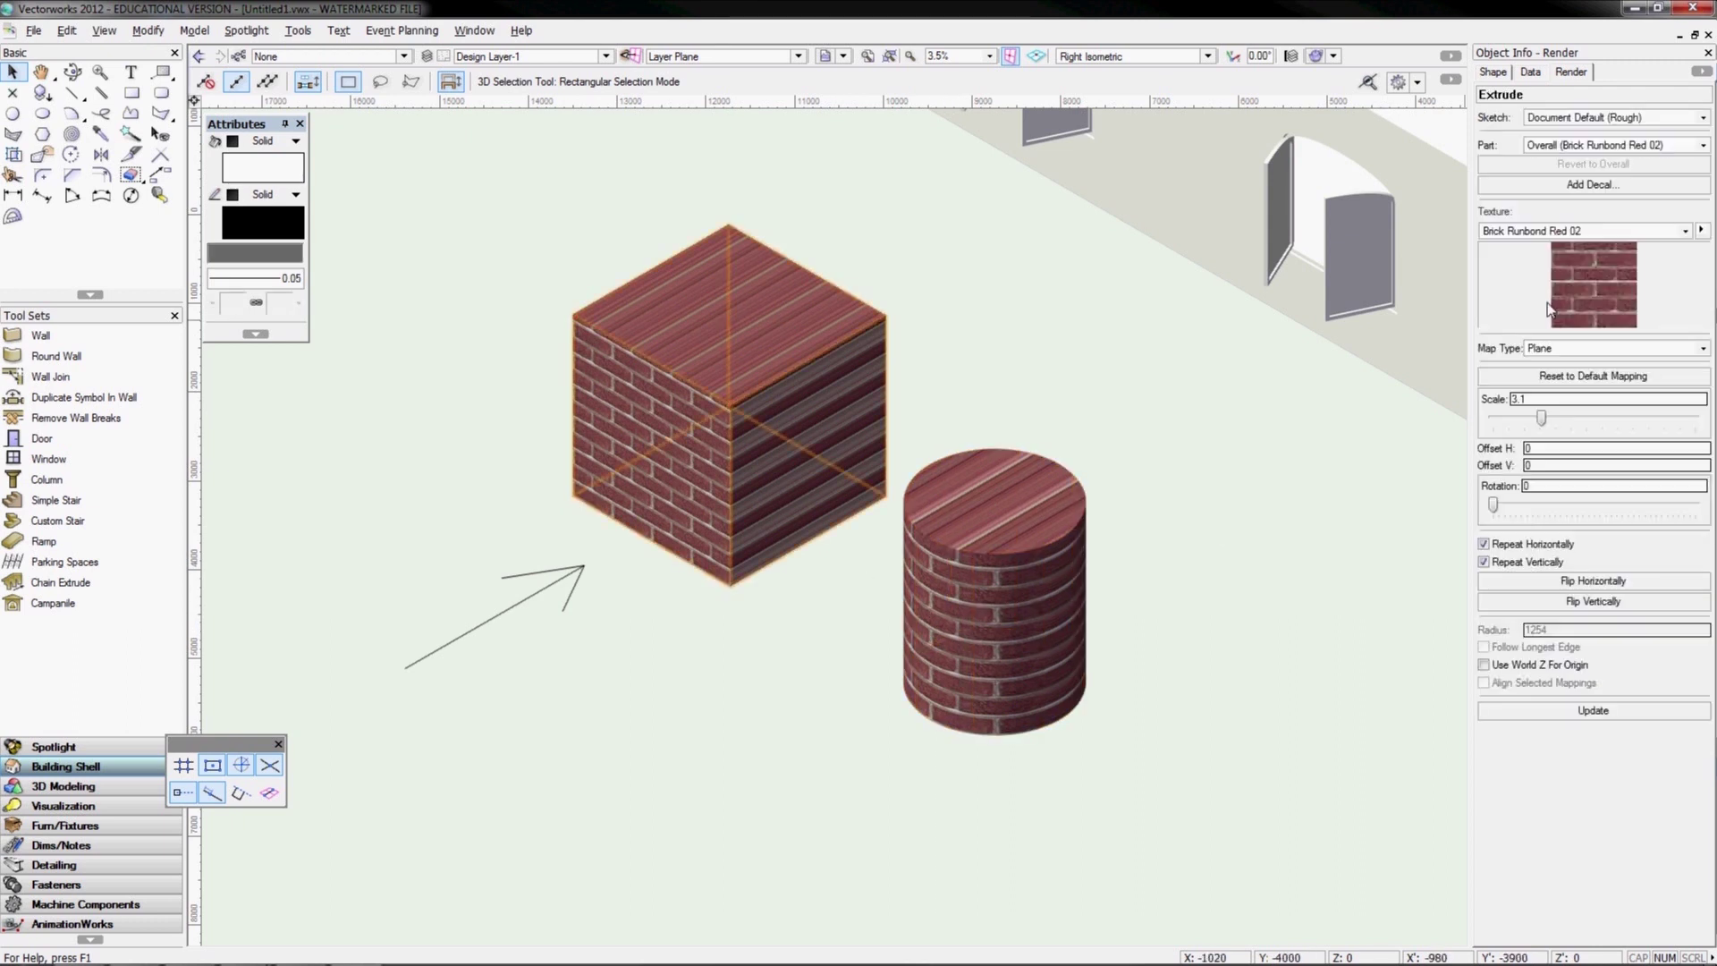
left_click(1551, 348)
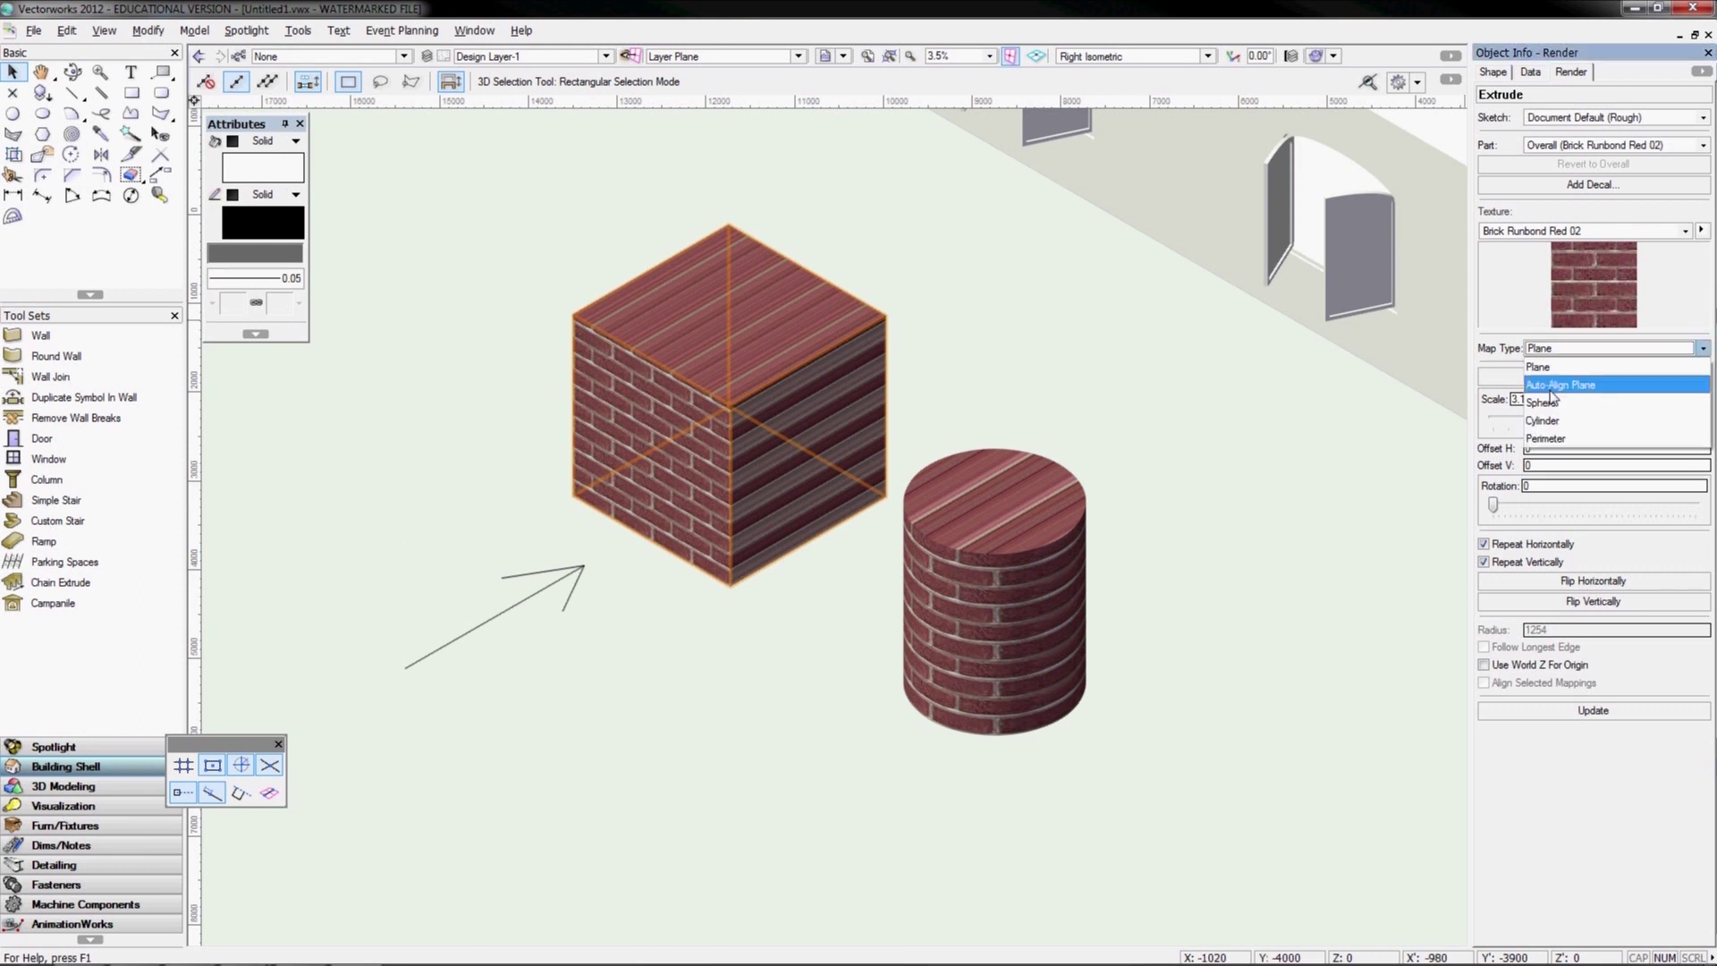
left_click(1553, 385)
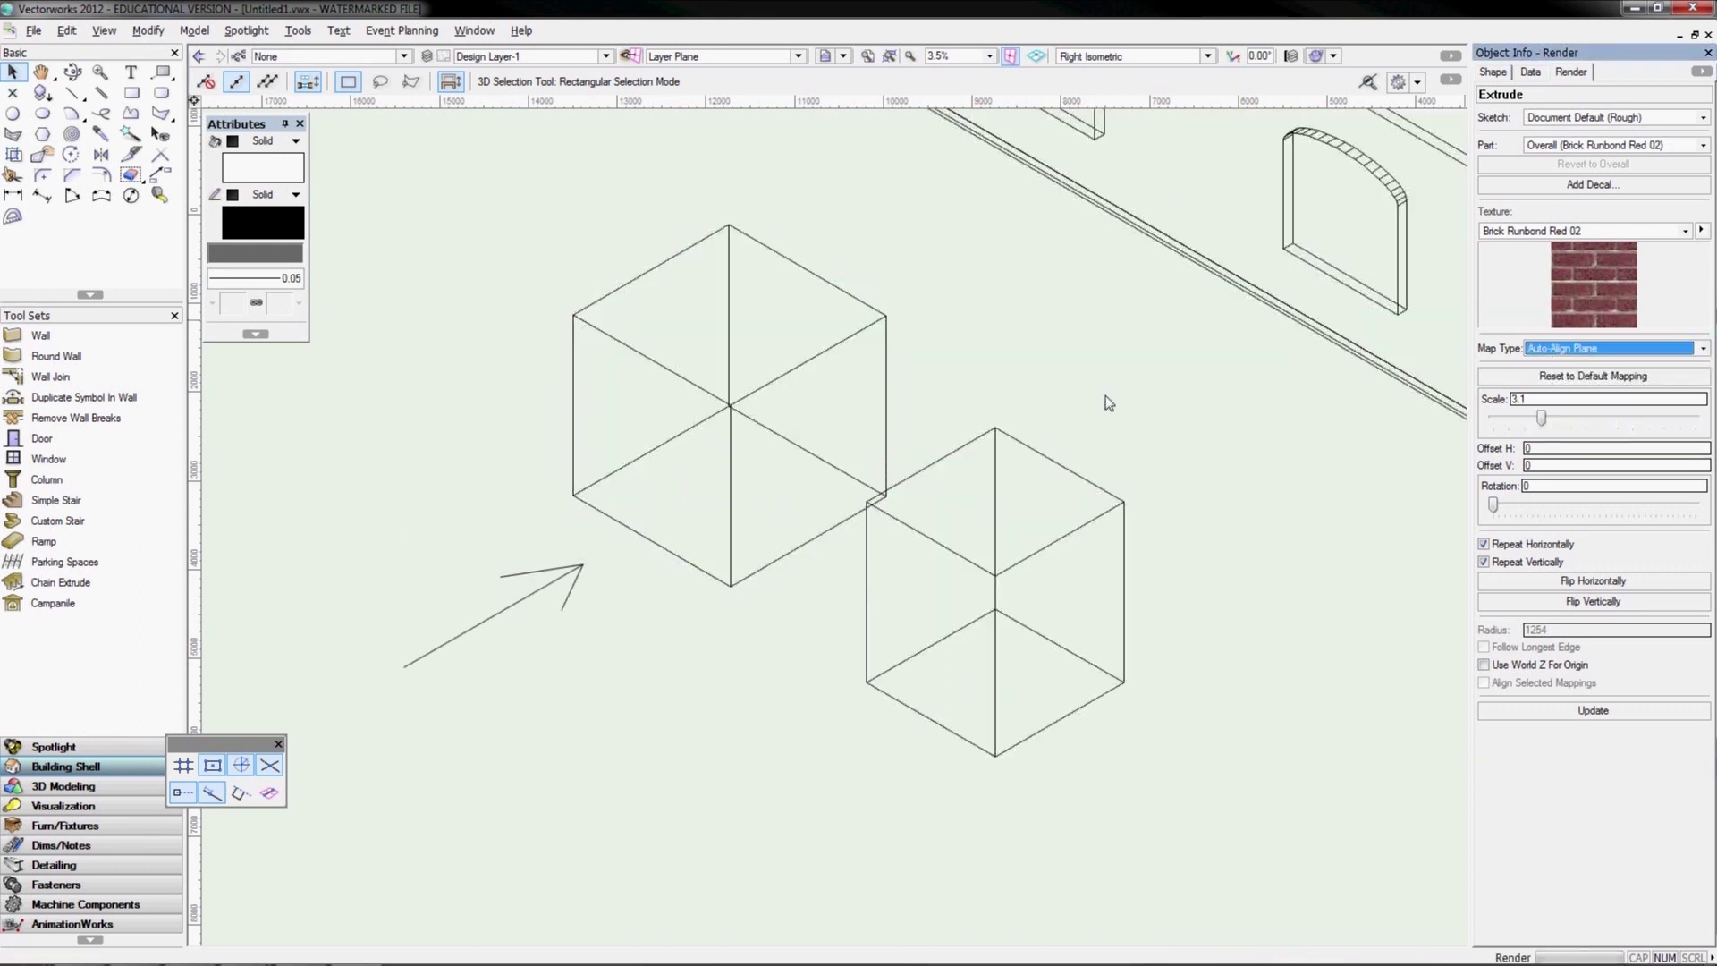
left_click(1040, 453)
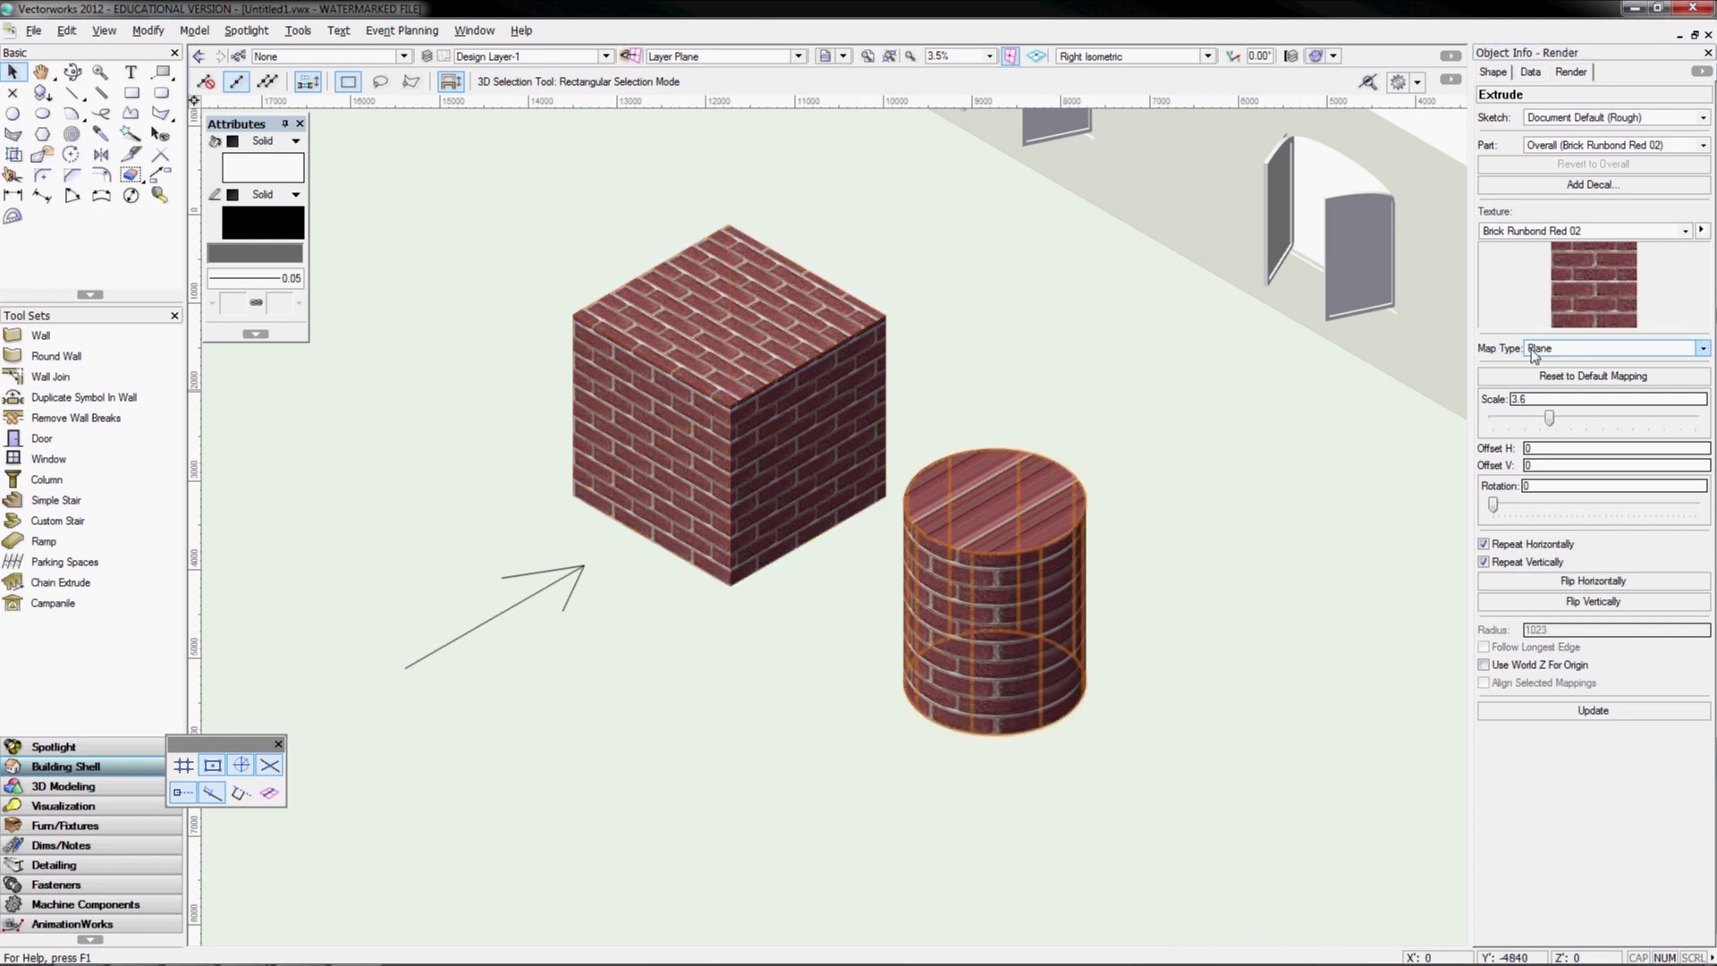
left_click(1535, 354)
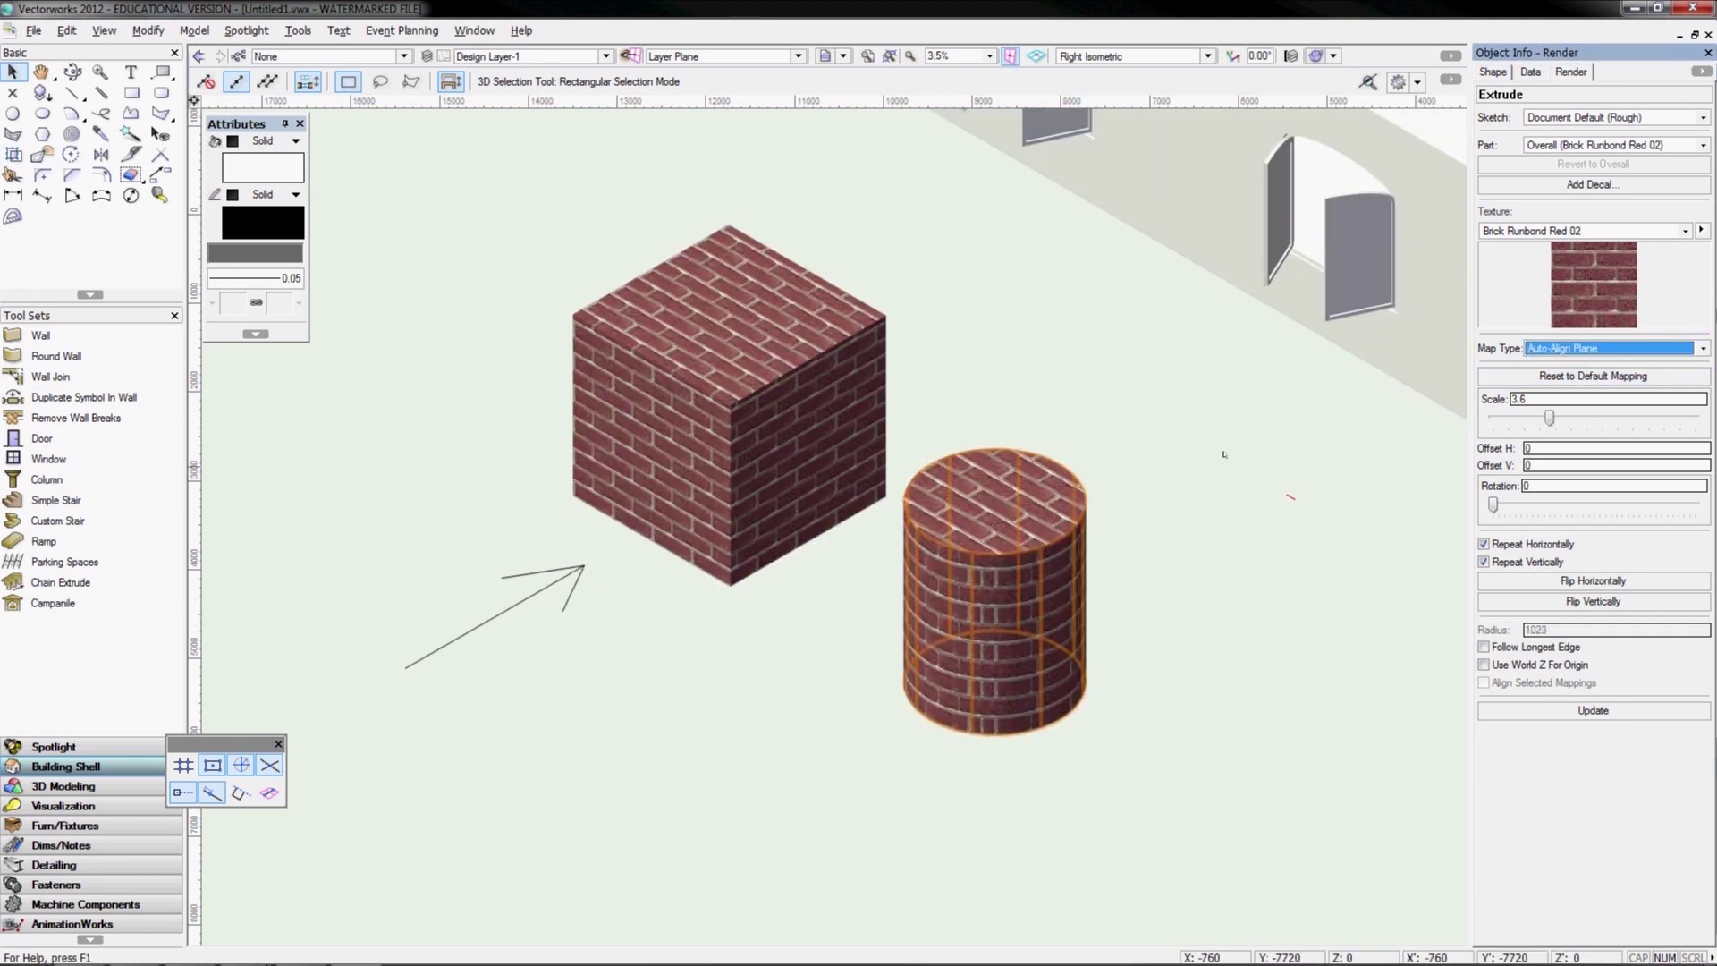
left_click(1227, 452)
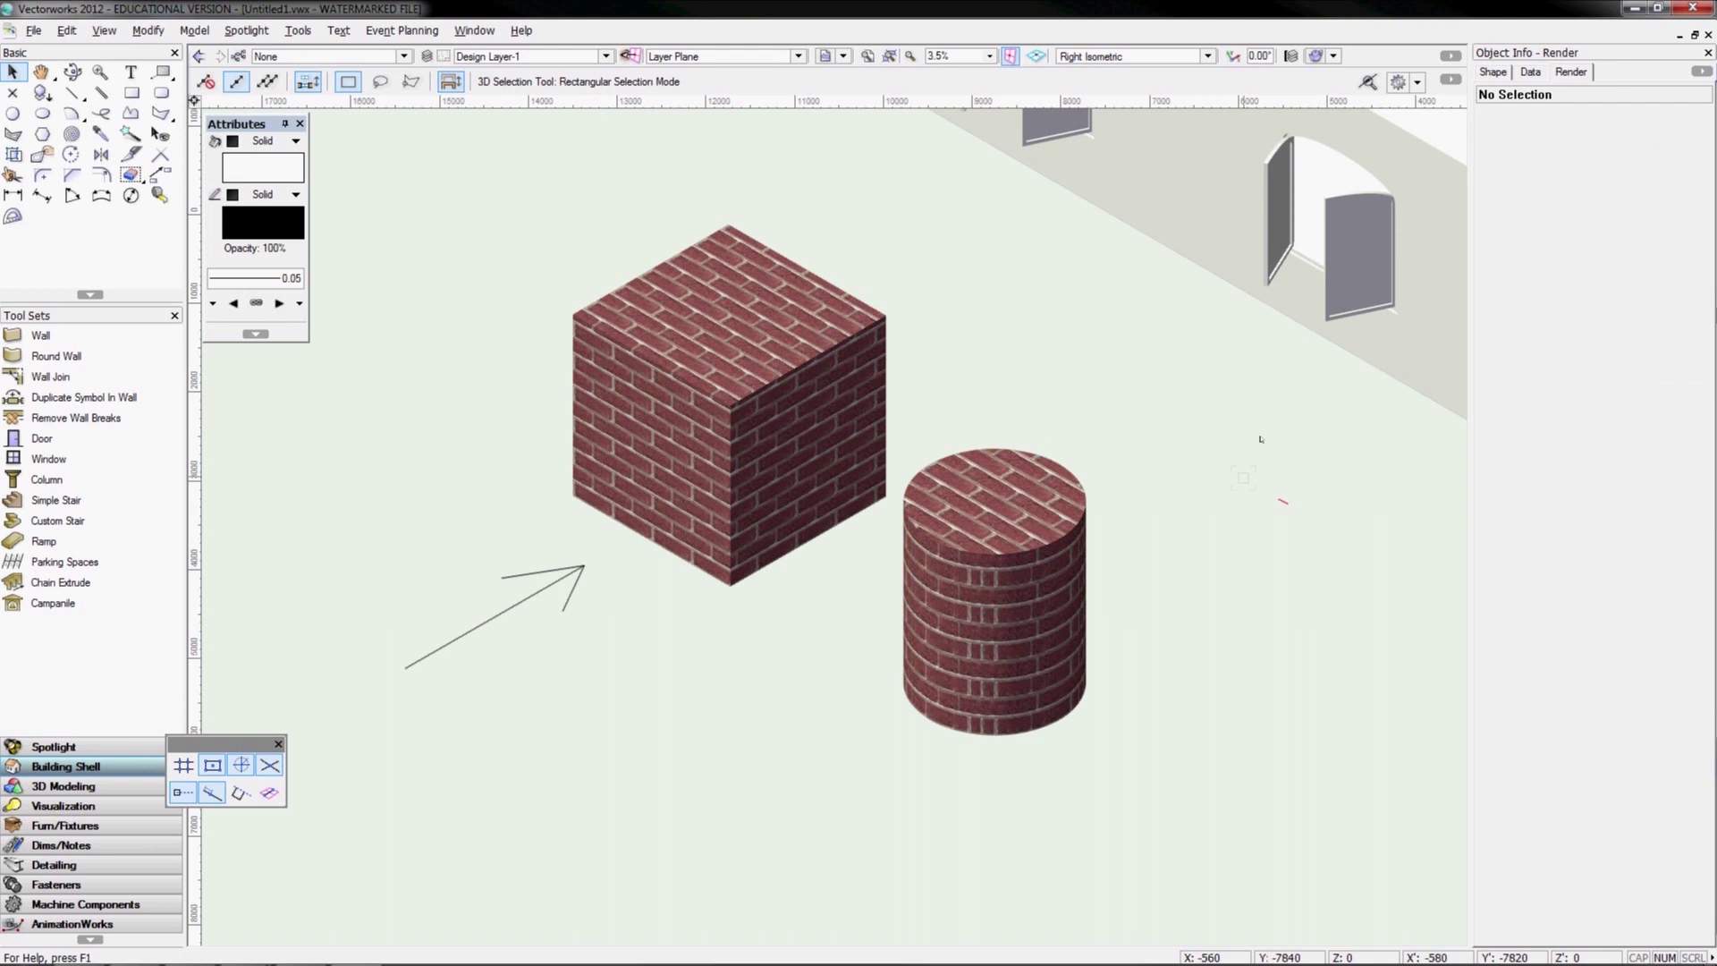
left_click(764, 356)
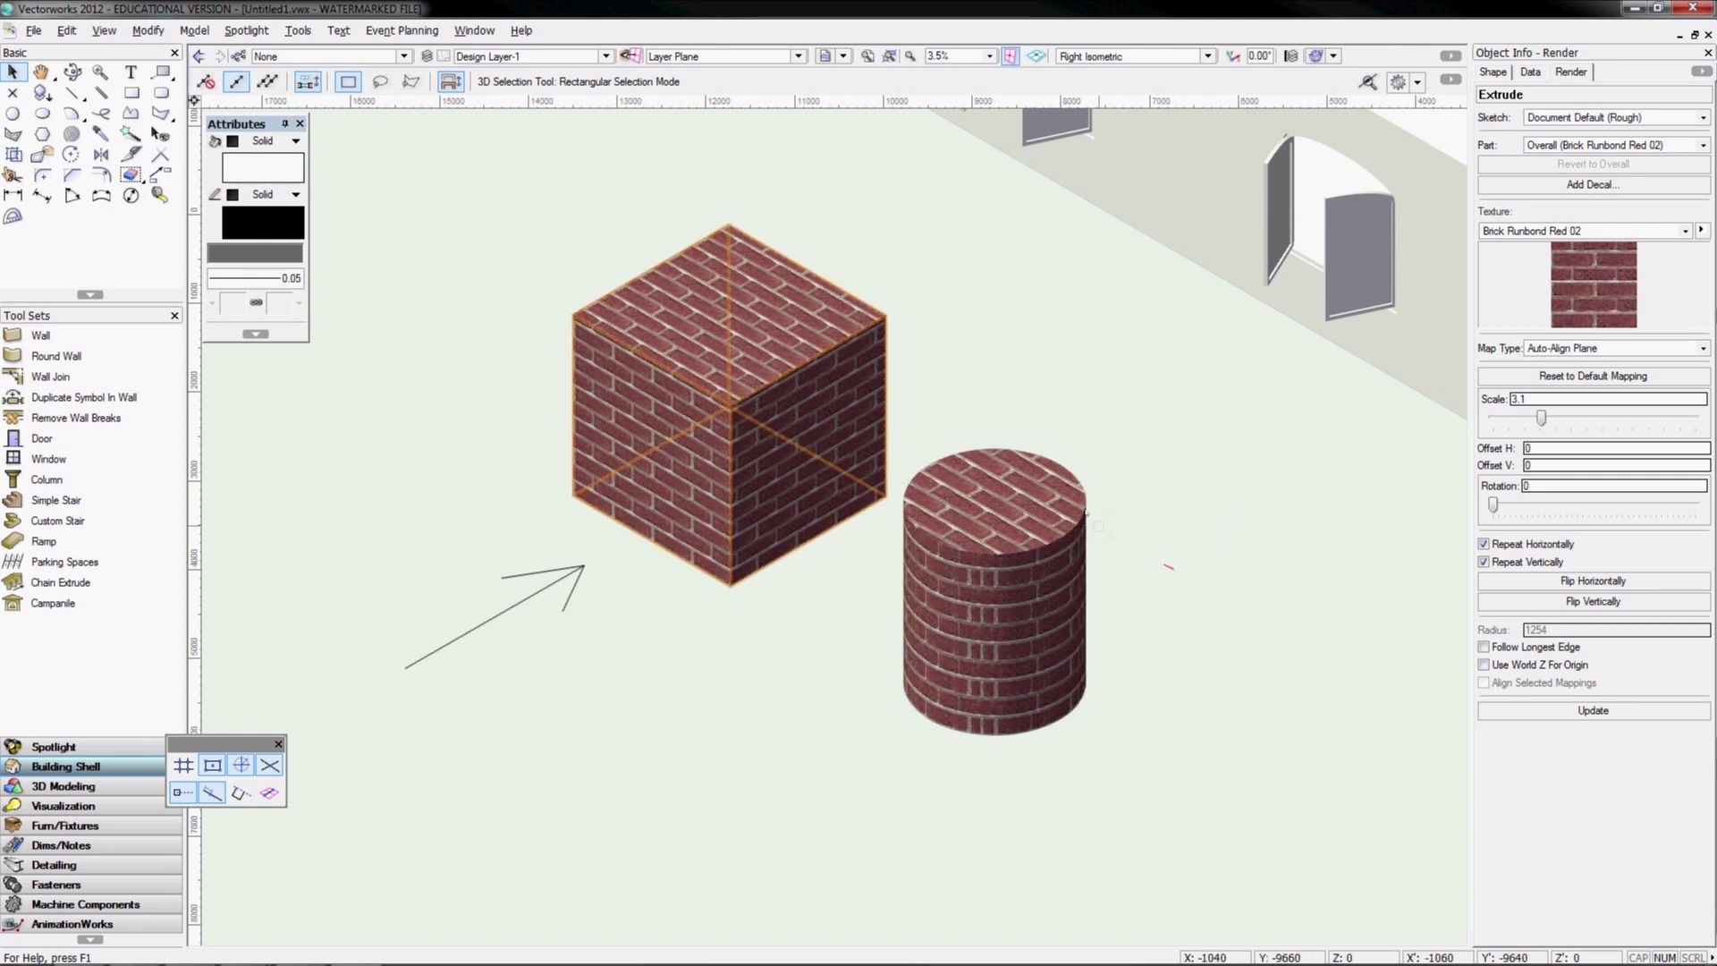
left_click(968, 246)
left_click(1560, 350)
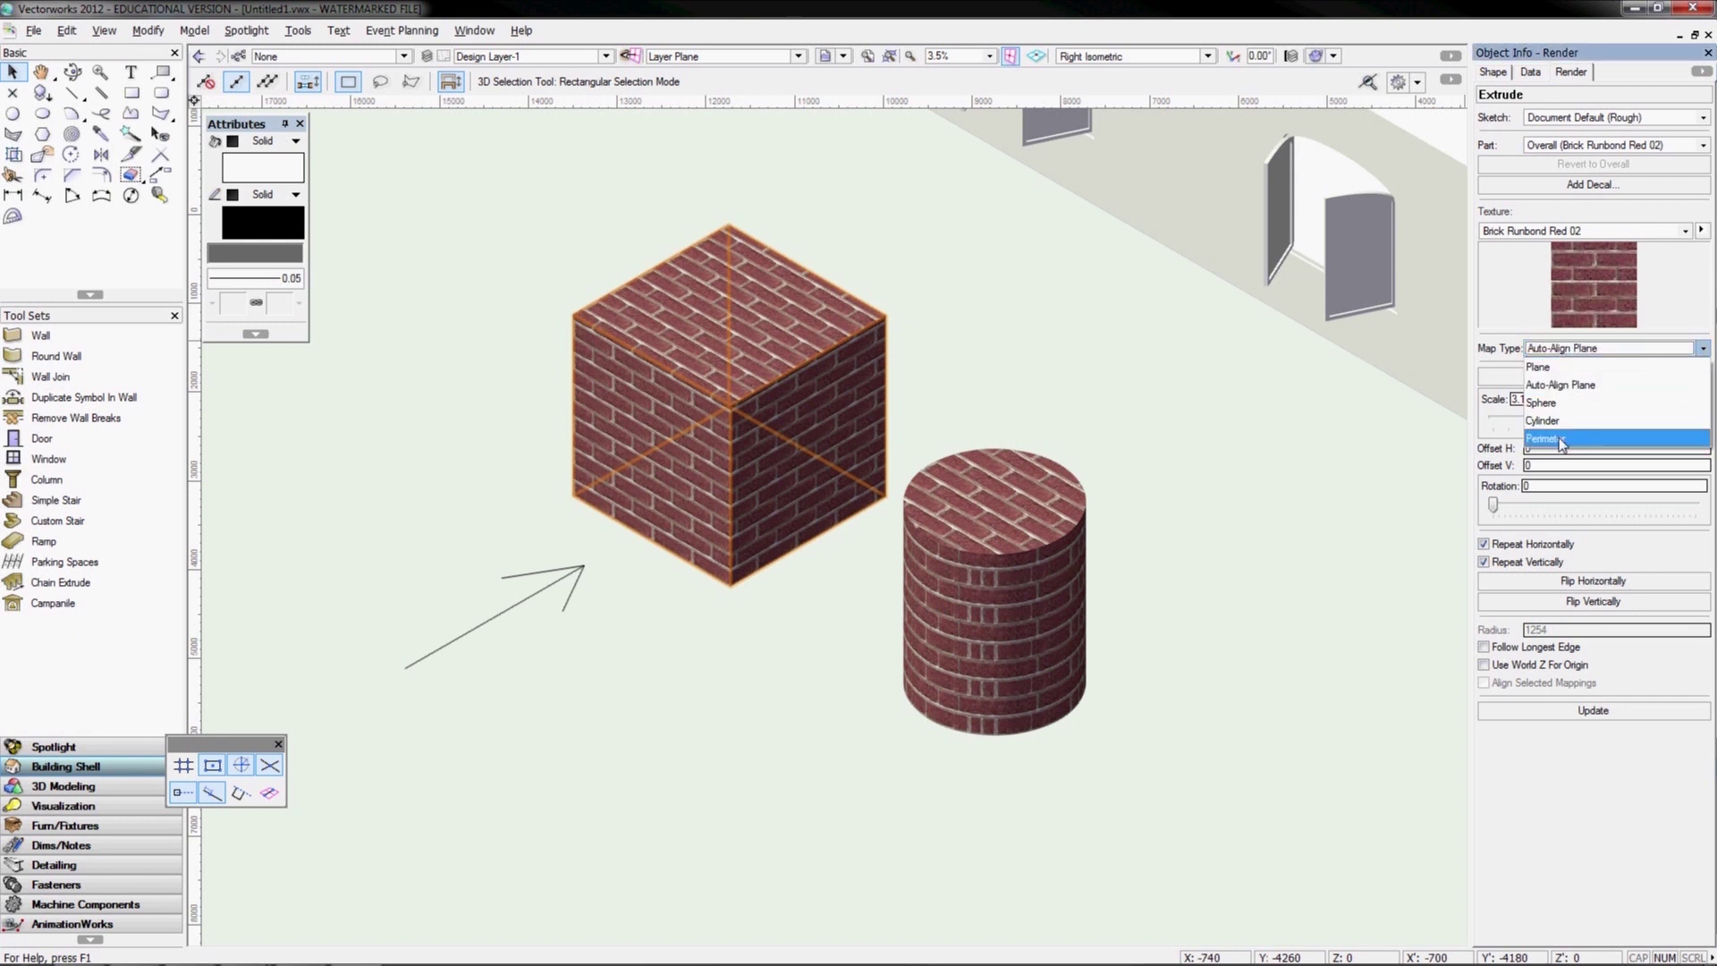
left_click(1561, 350)
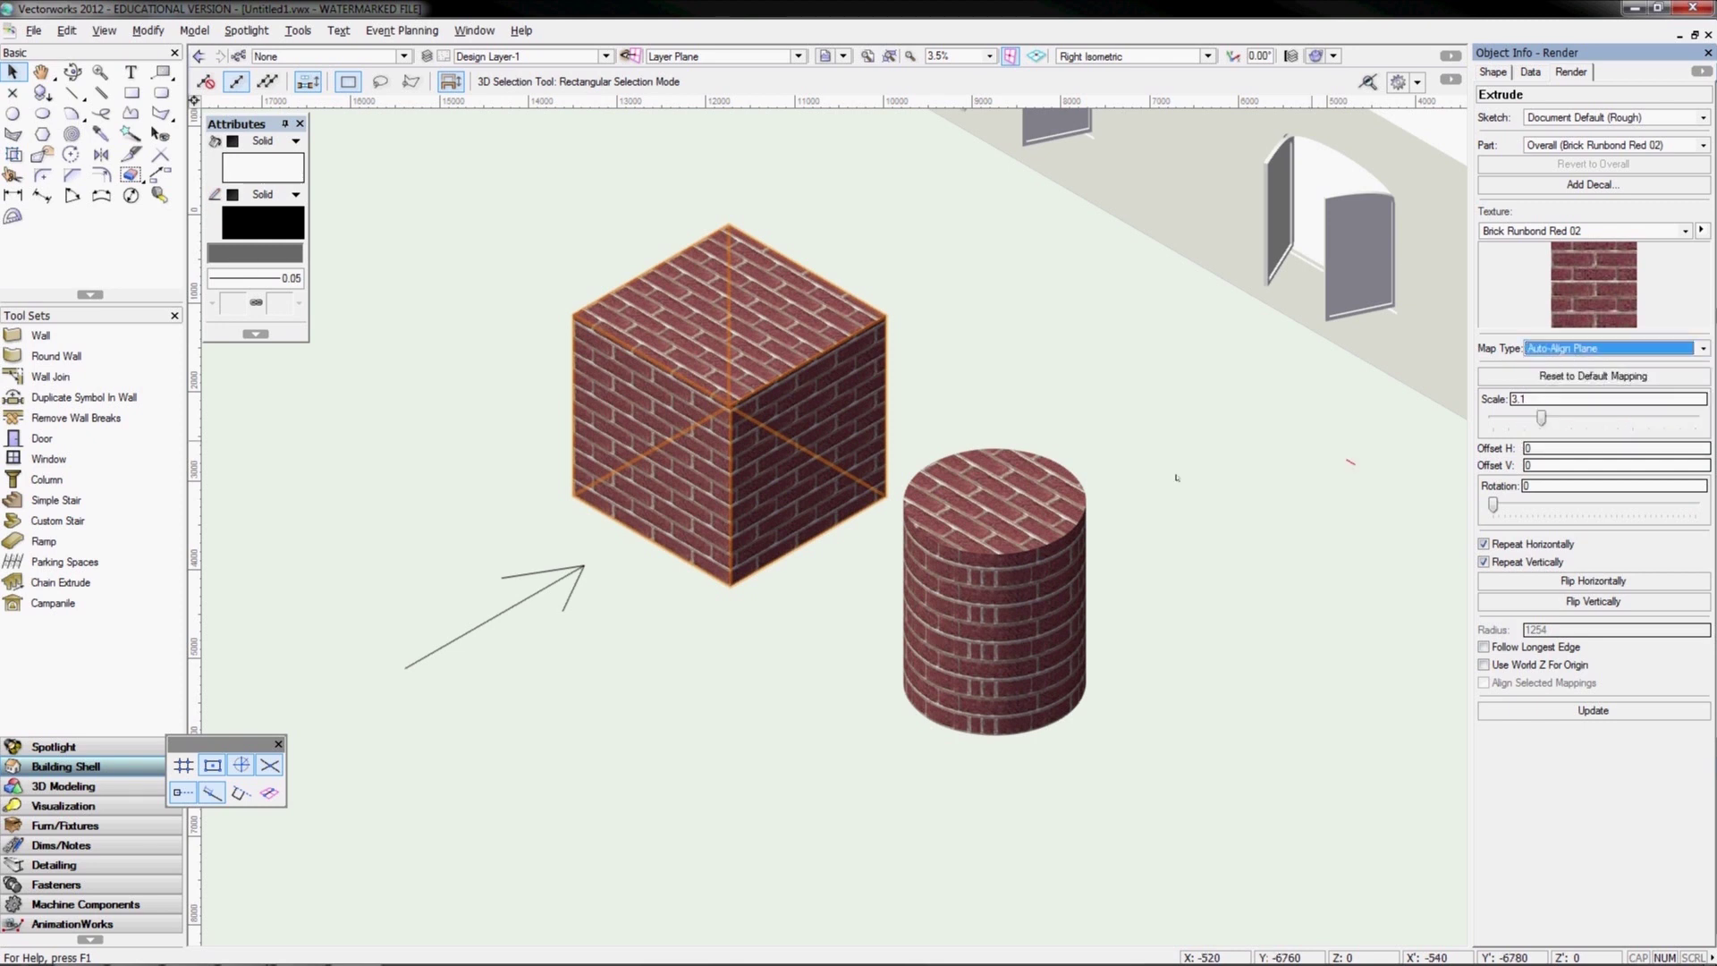
Delete the arrow lines, the brick box and the brick cylinder
left_click_drag(319, 519, 615, 735)
key("Delete")
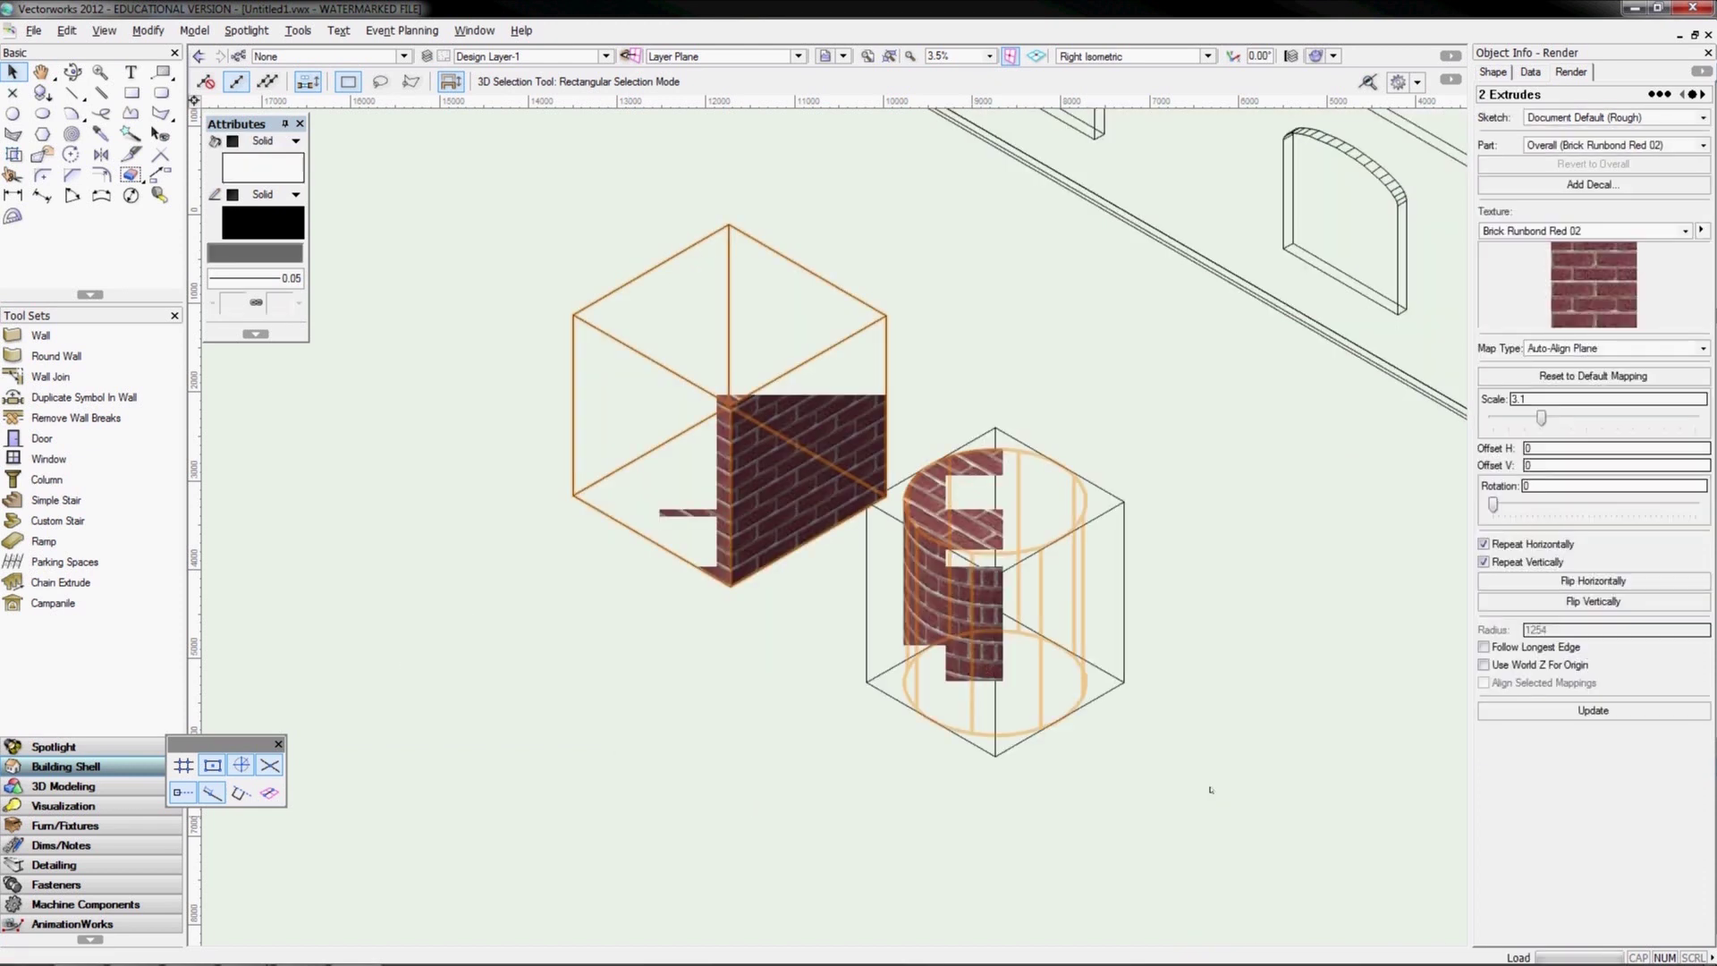
key("Delete")
Select the front place setting on the dining table in the room and ungroup it into separate objects
middle_click_drag(1093, 602, 674, 741)
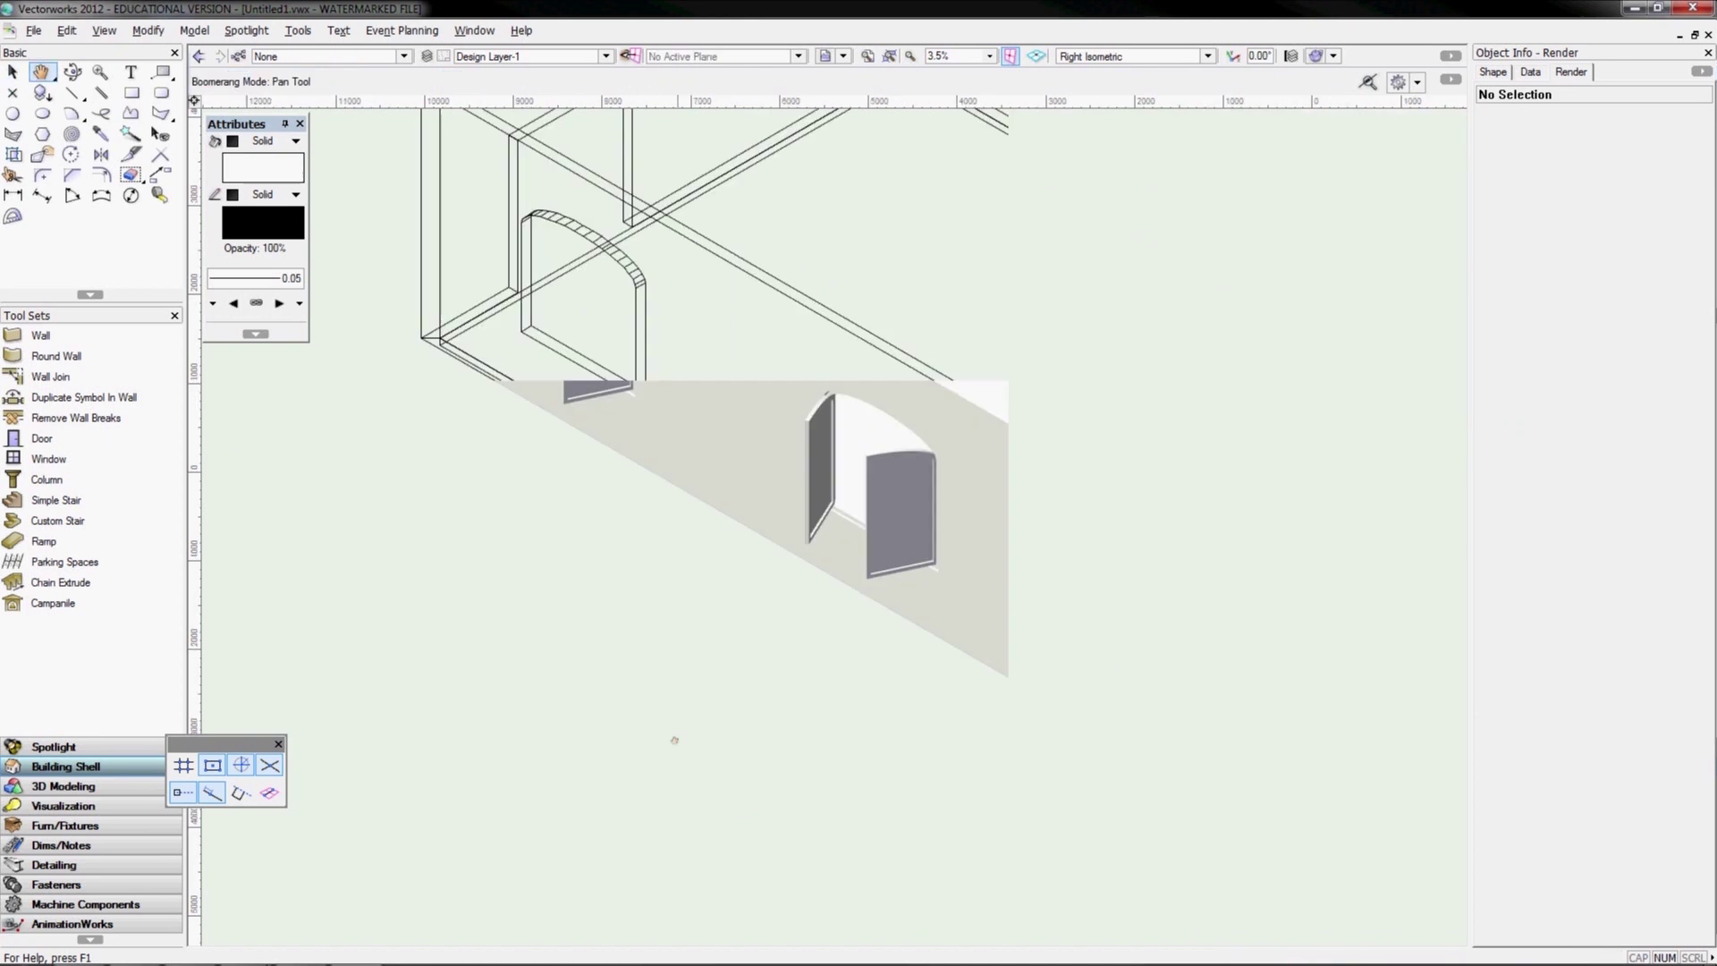
middle_click_drag(706, 568, 472, 700)
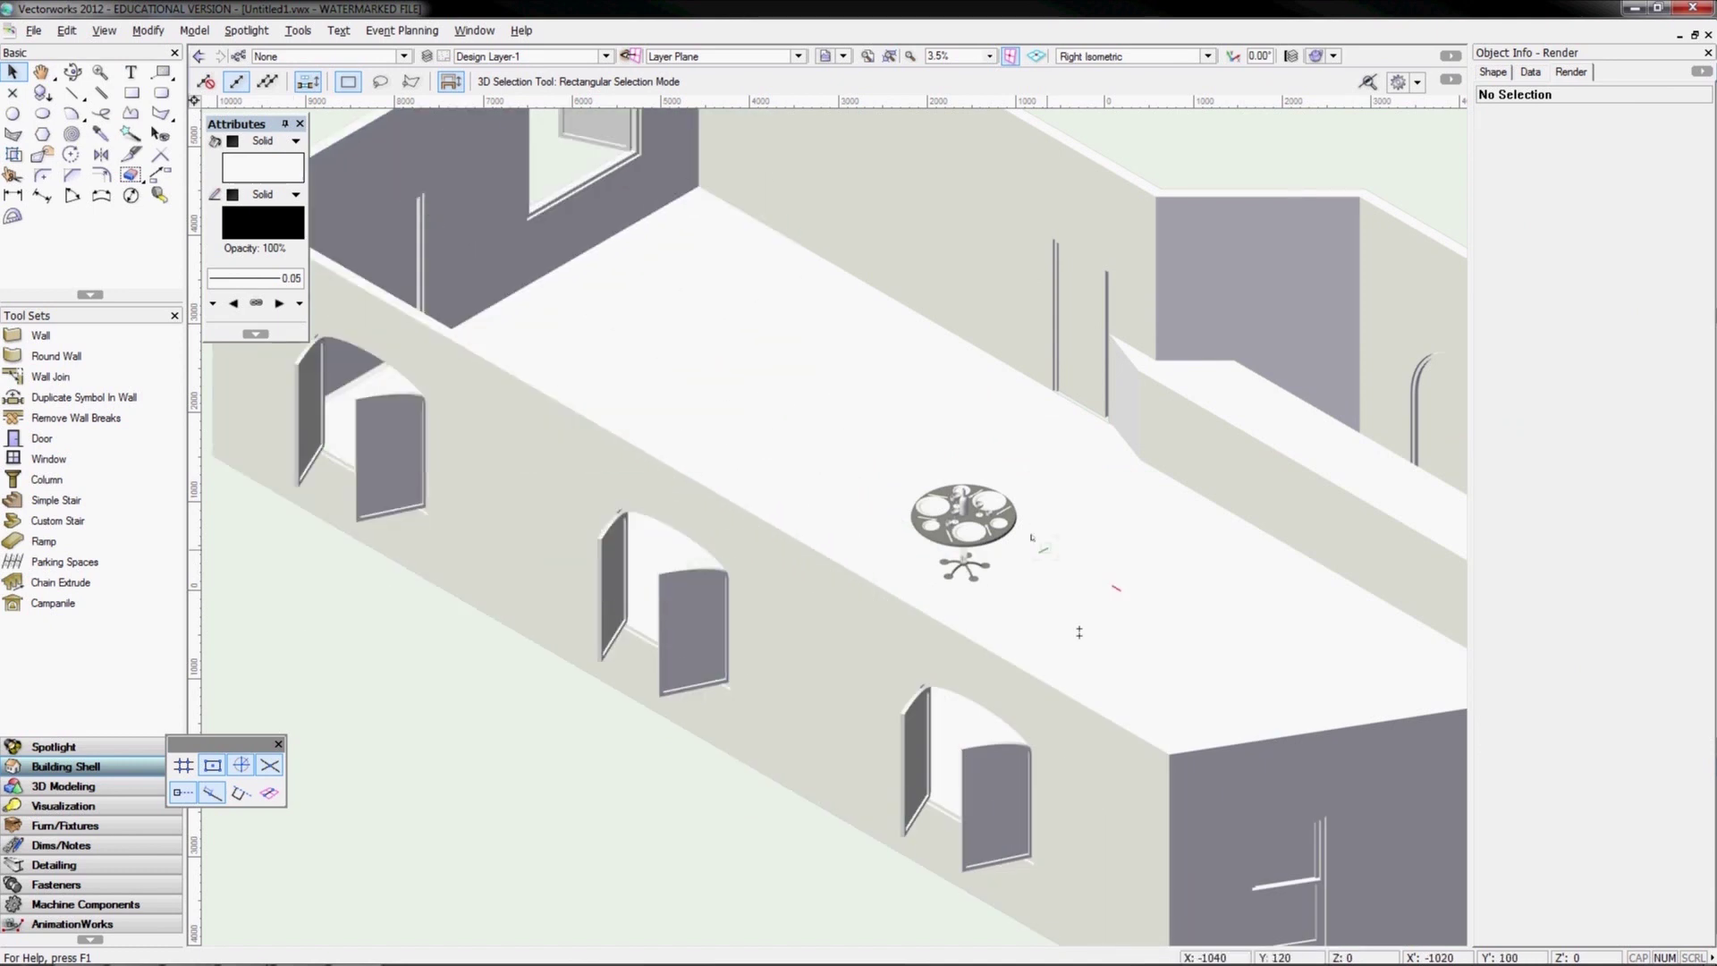
scroll(1032, 538, "up", 2)
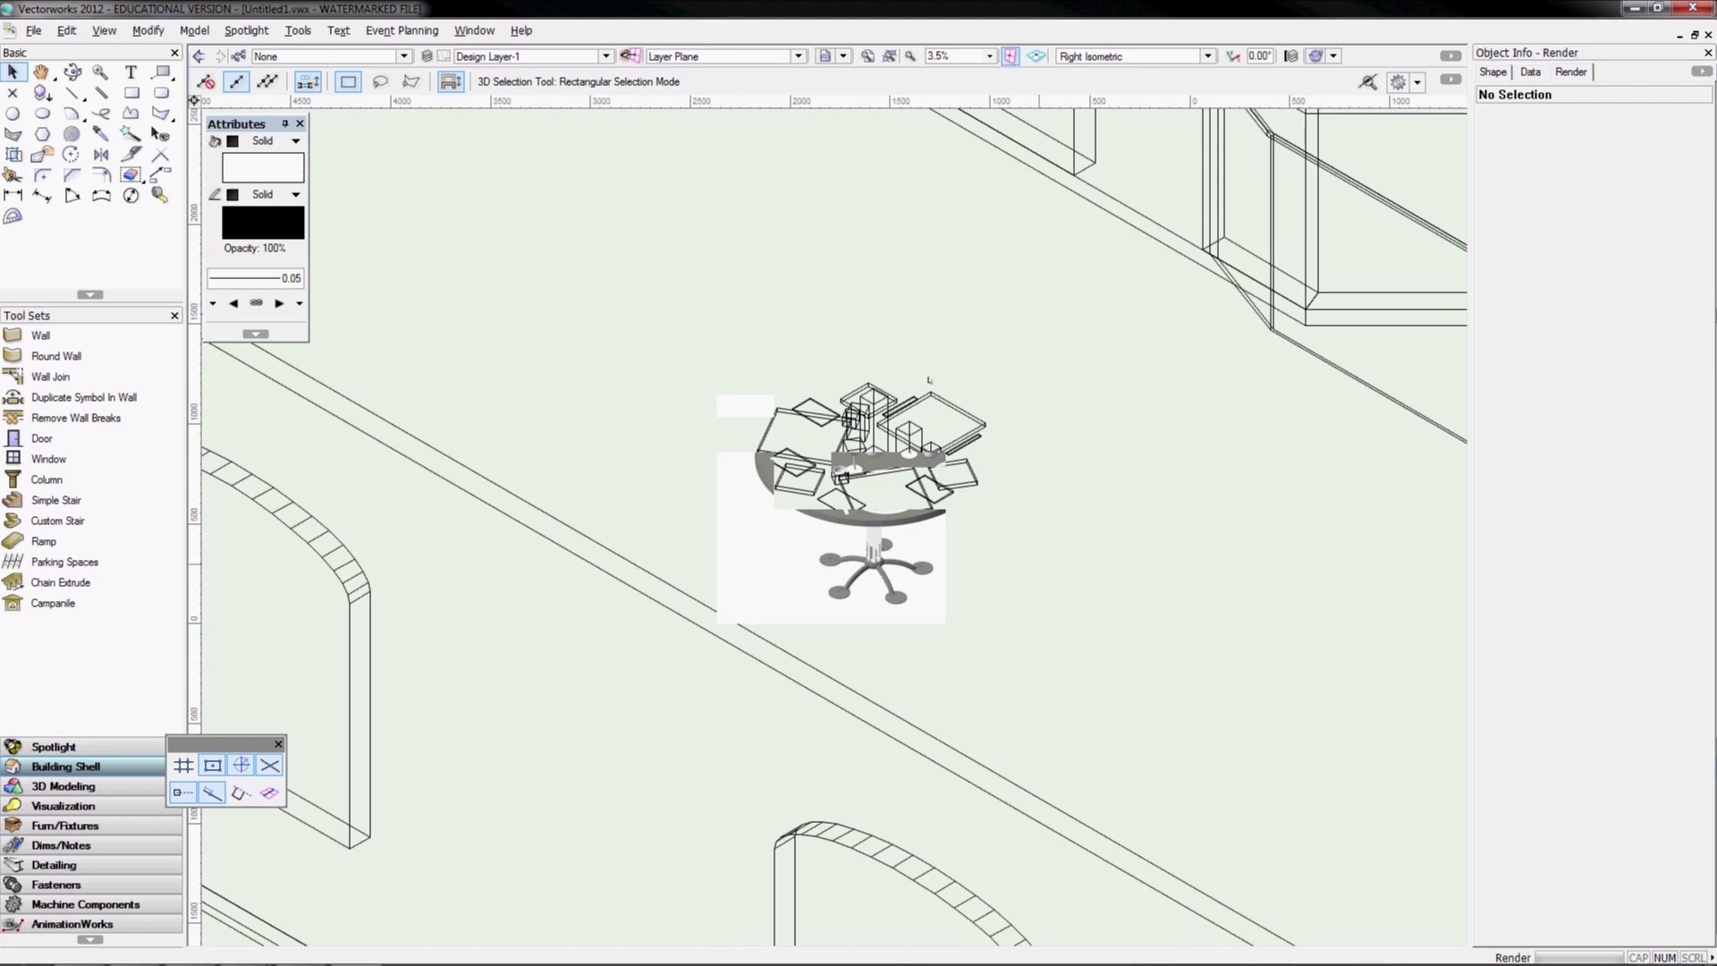
scroll(857, 441, "up", 2)
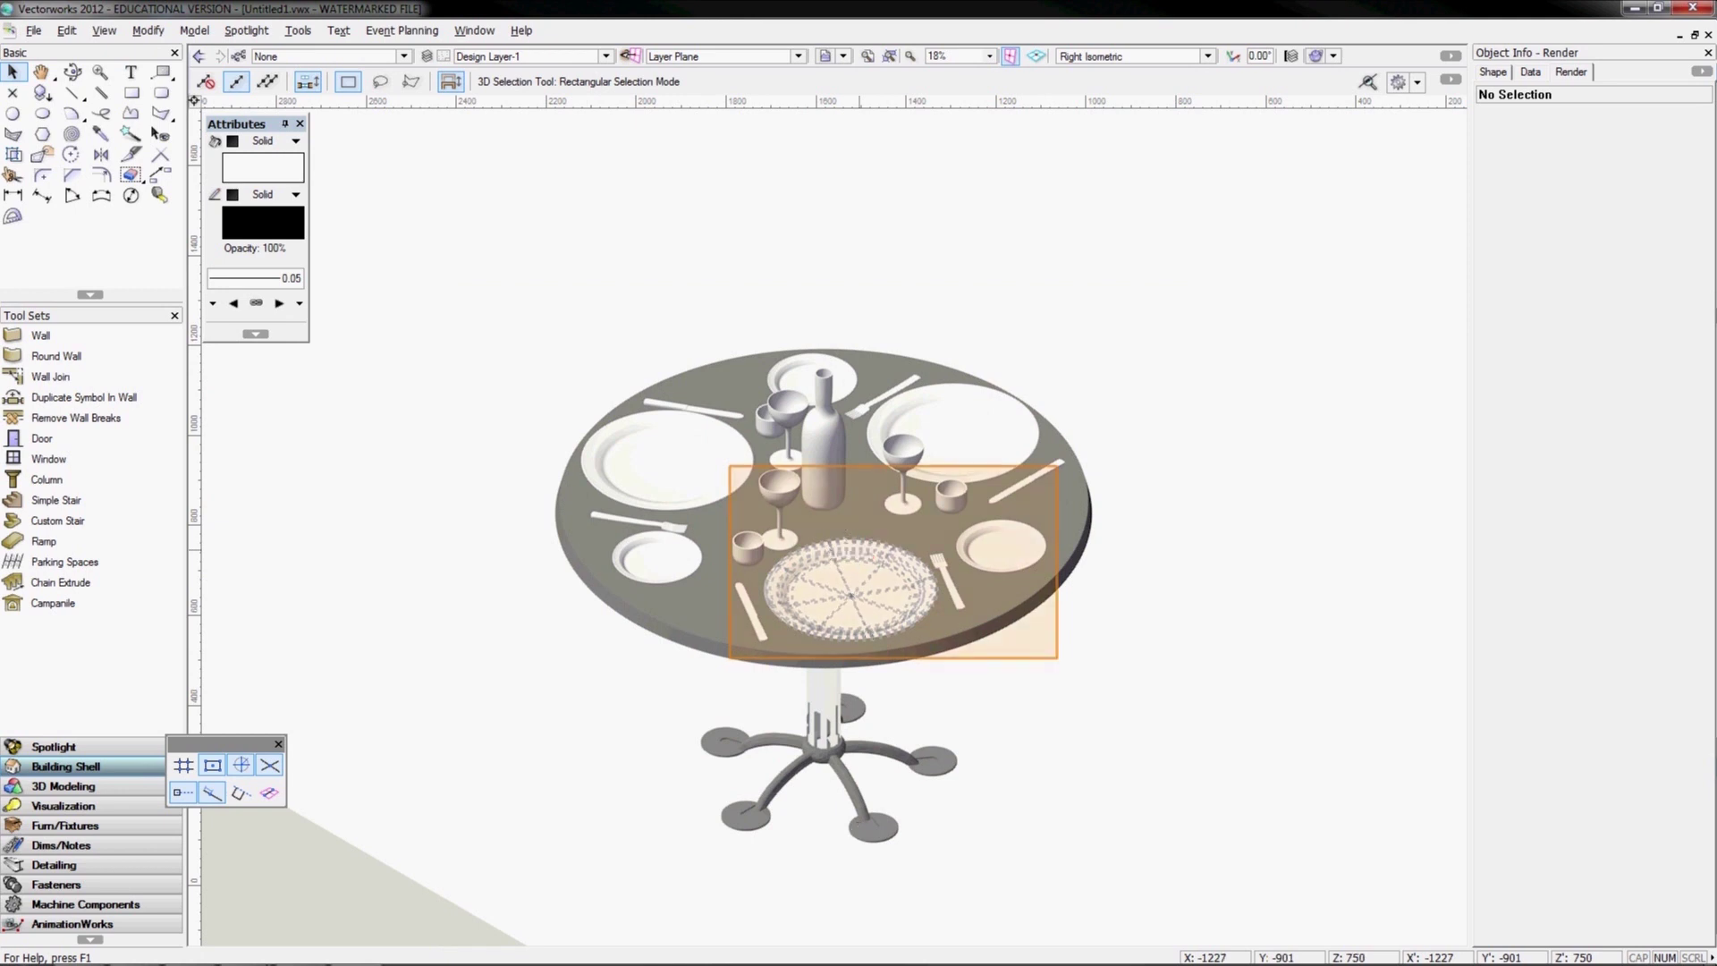
left_click(847, 532)
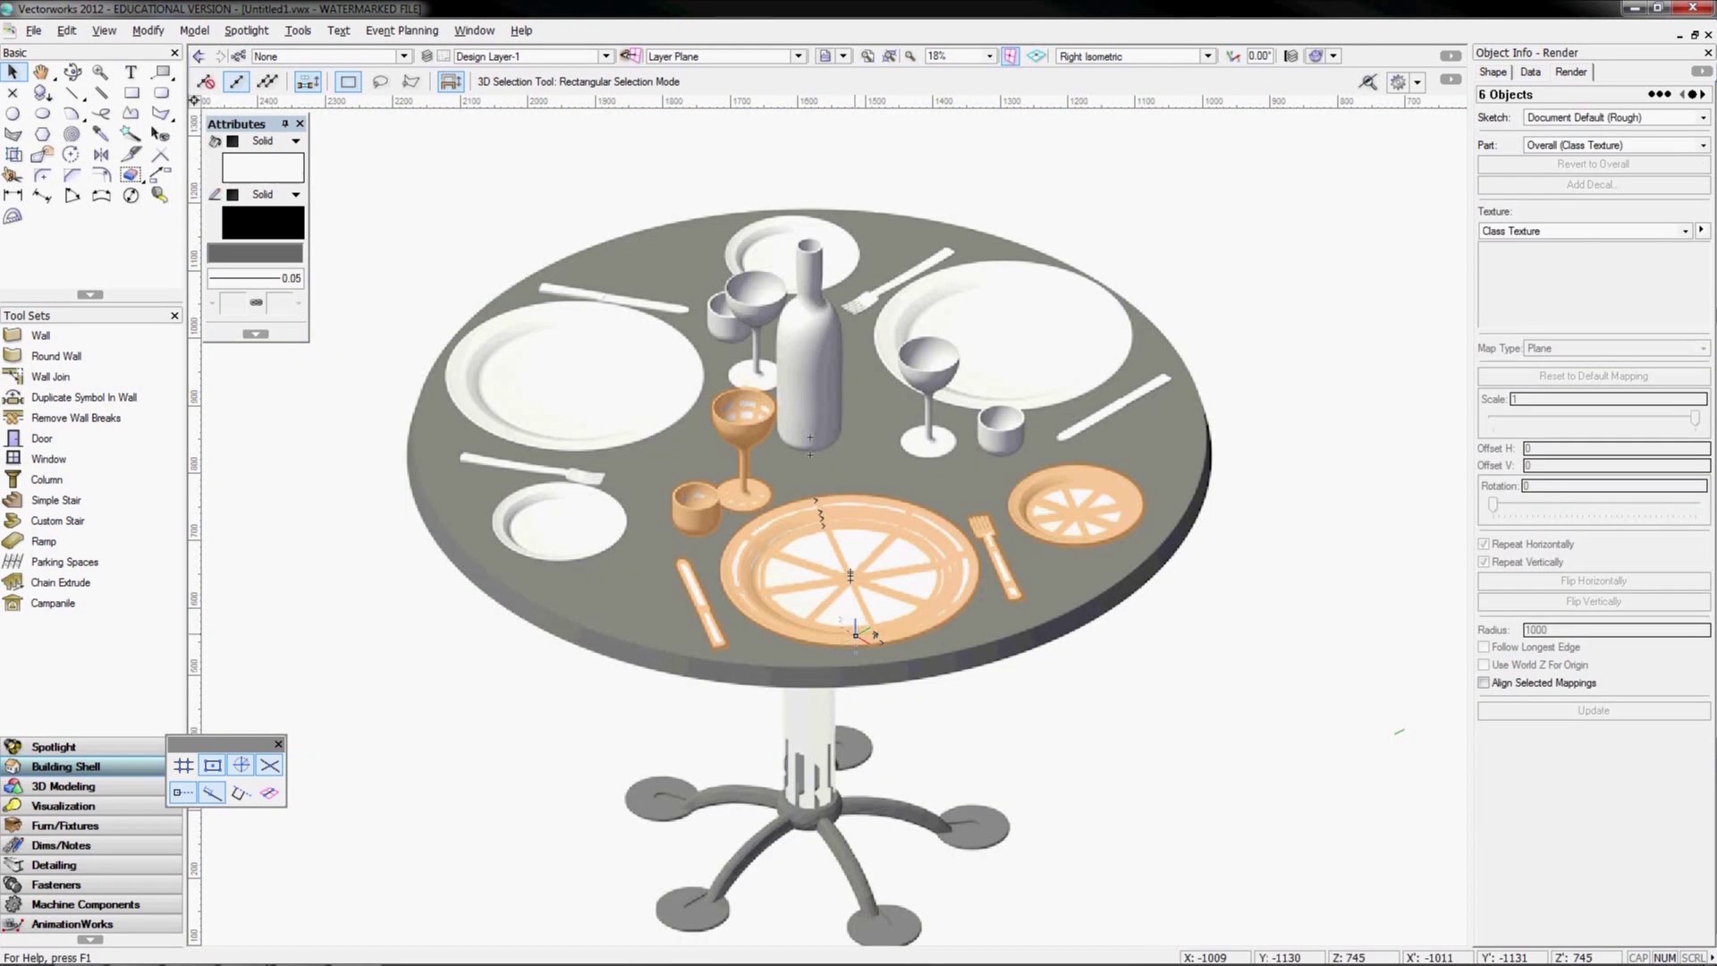
scroll(850, 575, "up", 2)
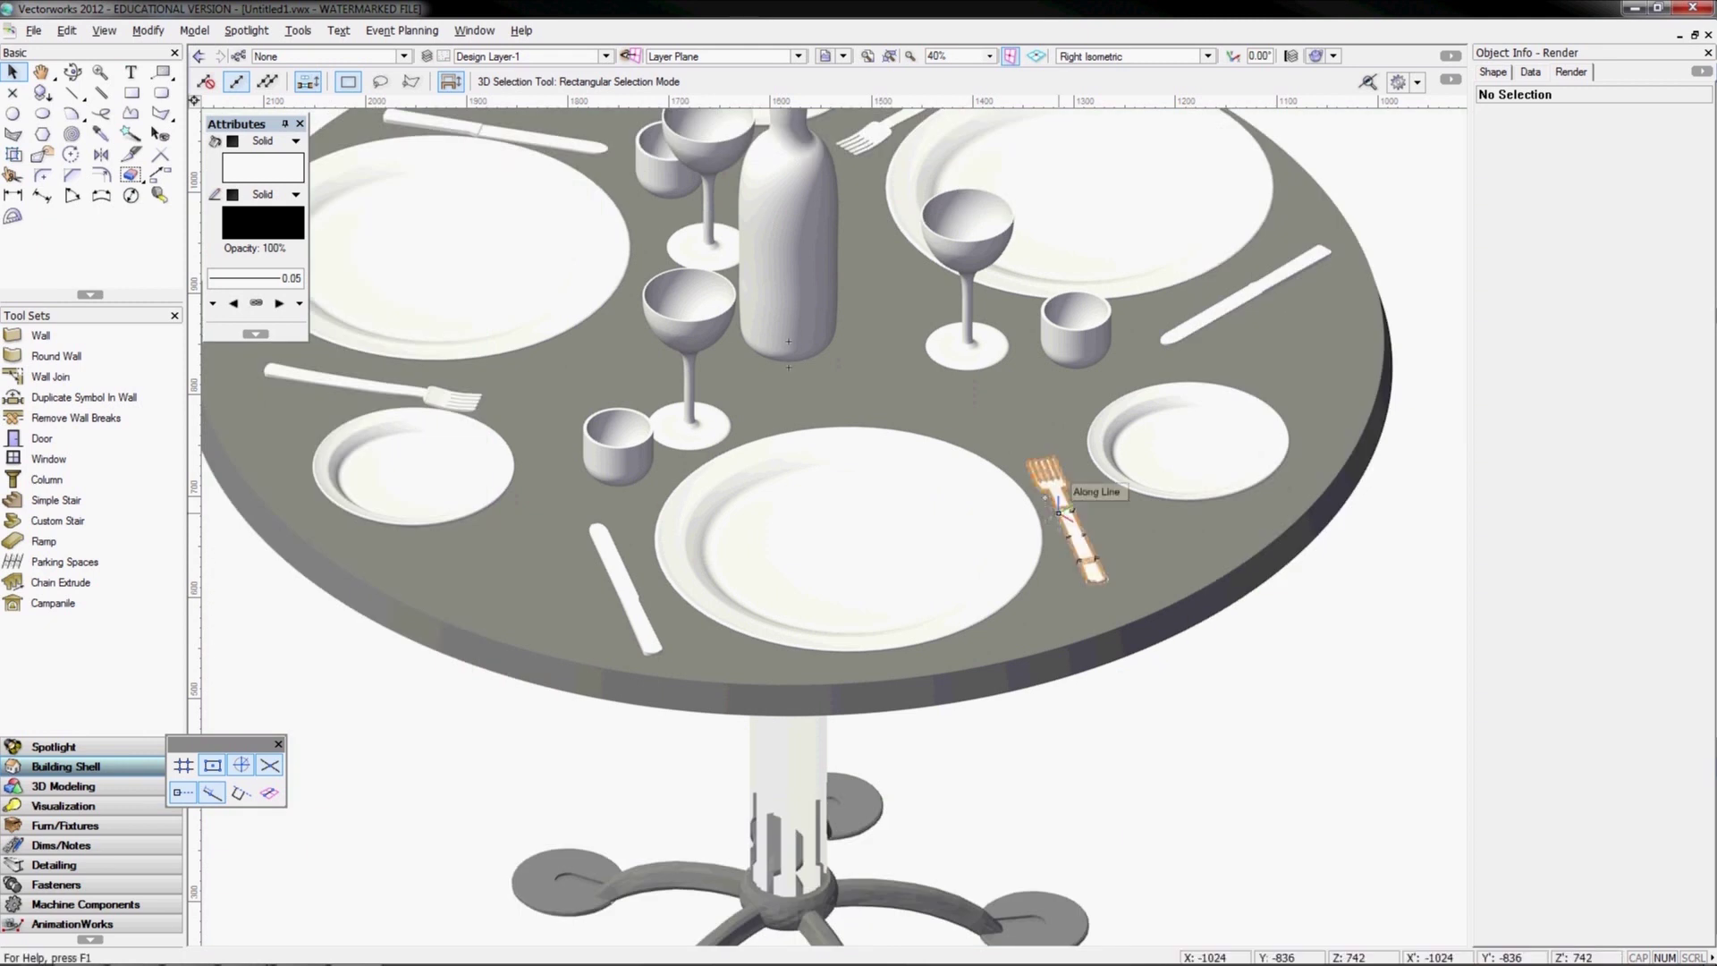
Apply the Metal Aluminum Cast texture to the fork of the front place setting
left_click(1209, 498)
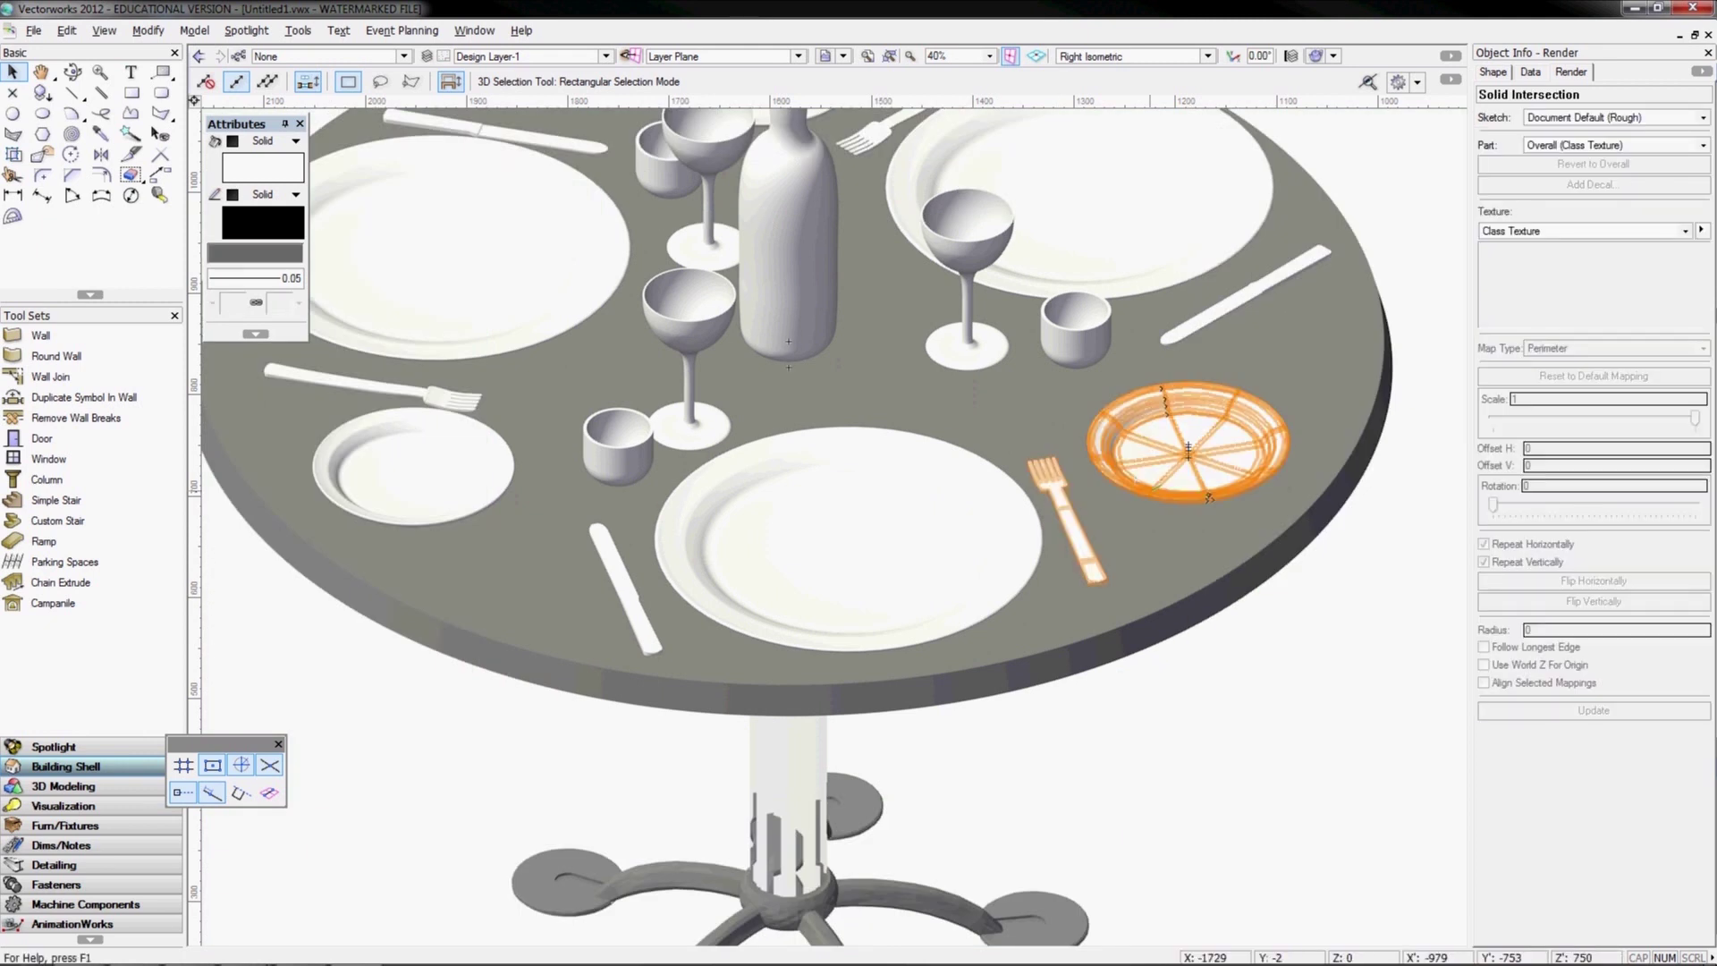
left_click(1556, 232)
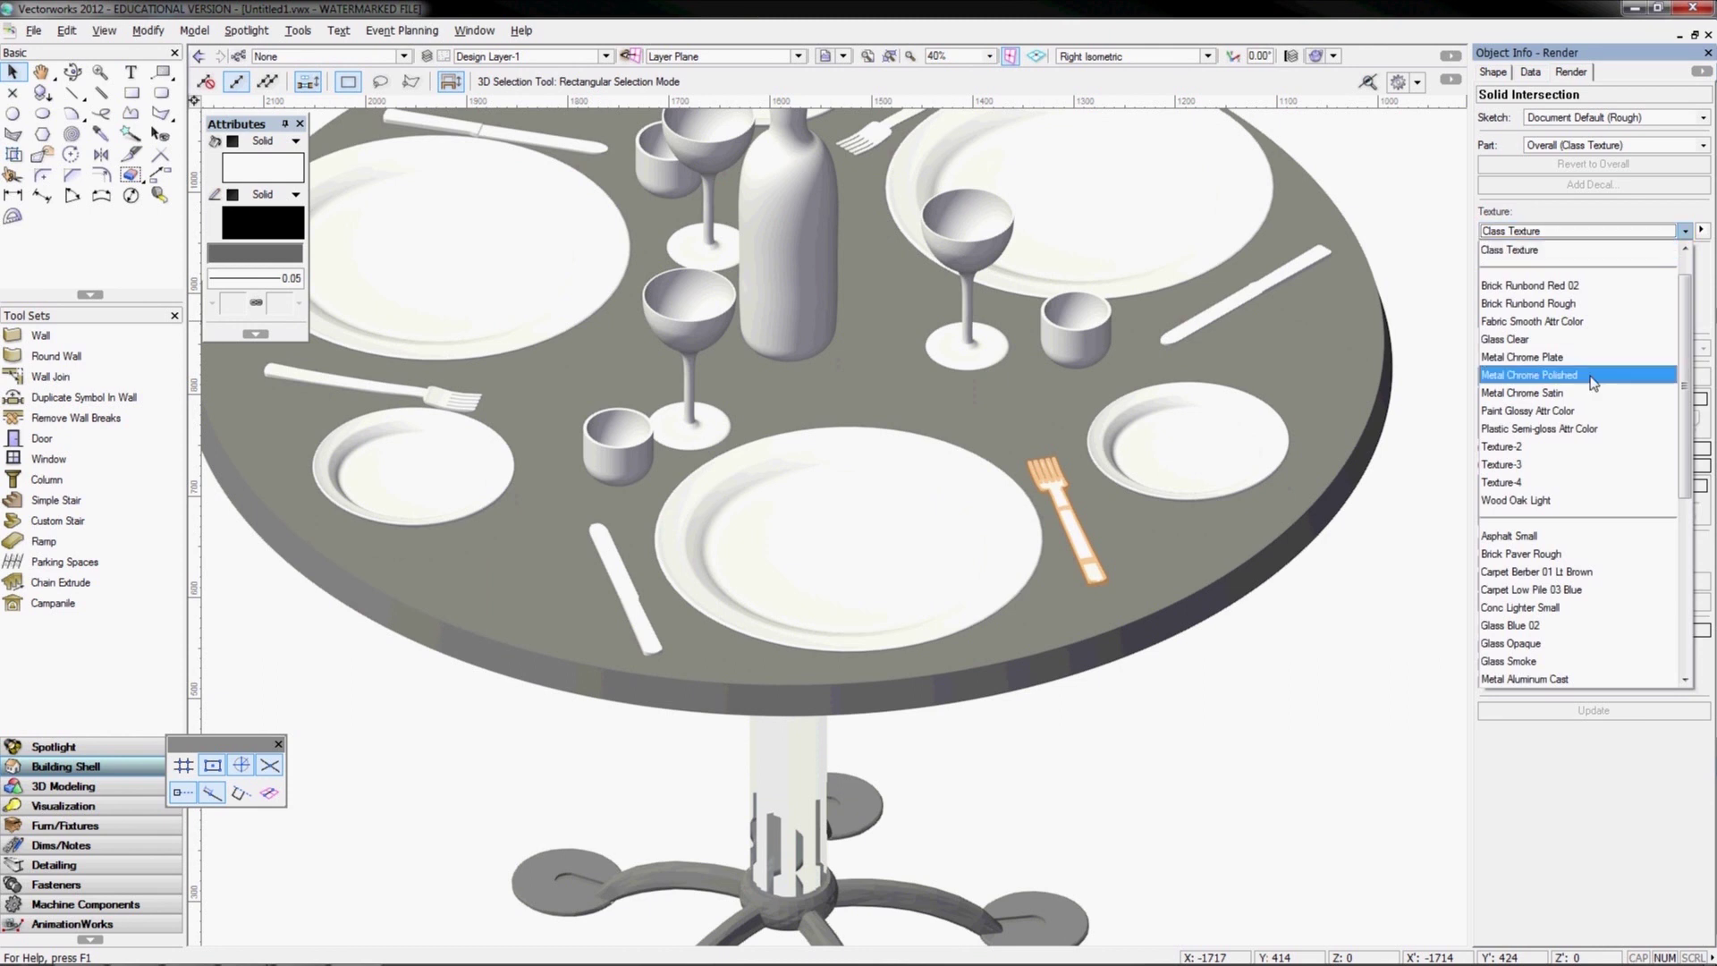
scroll(1593, 383, "down", 1)
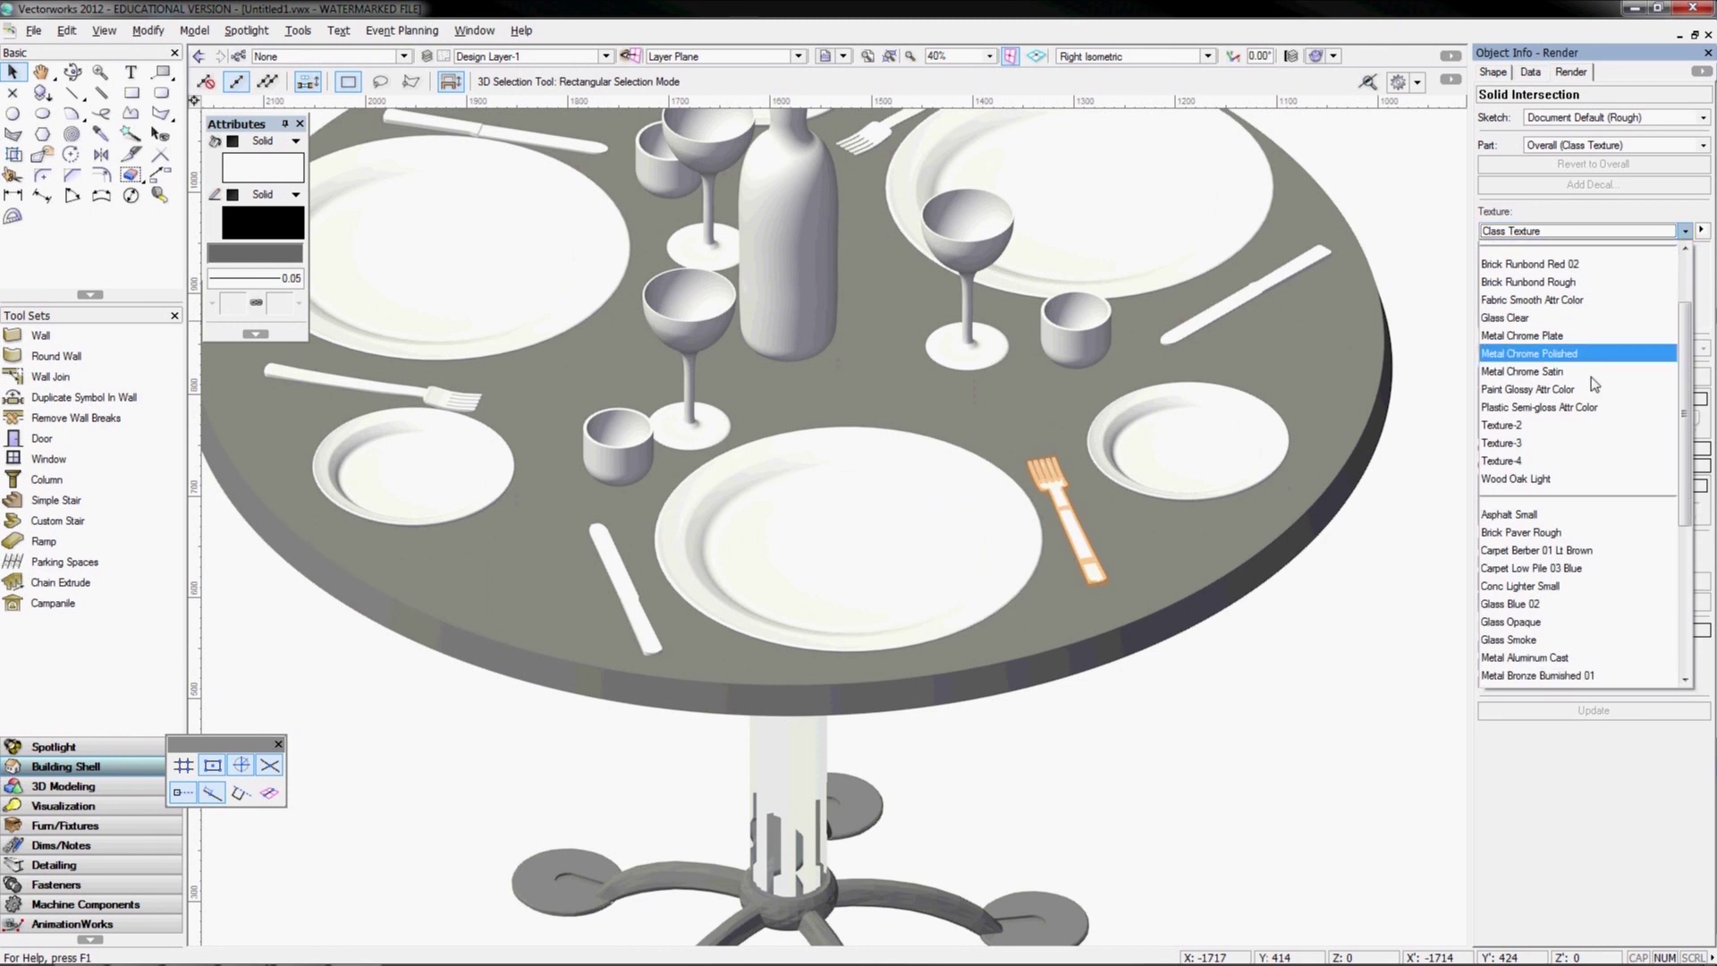
scroll(1595, 383, "down", 5)
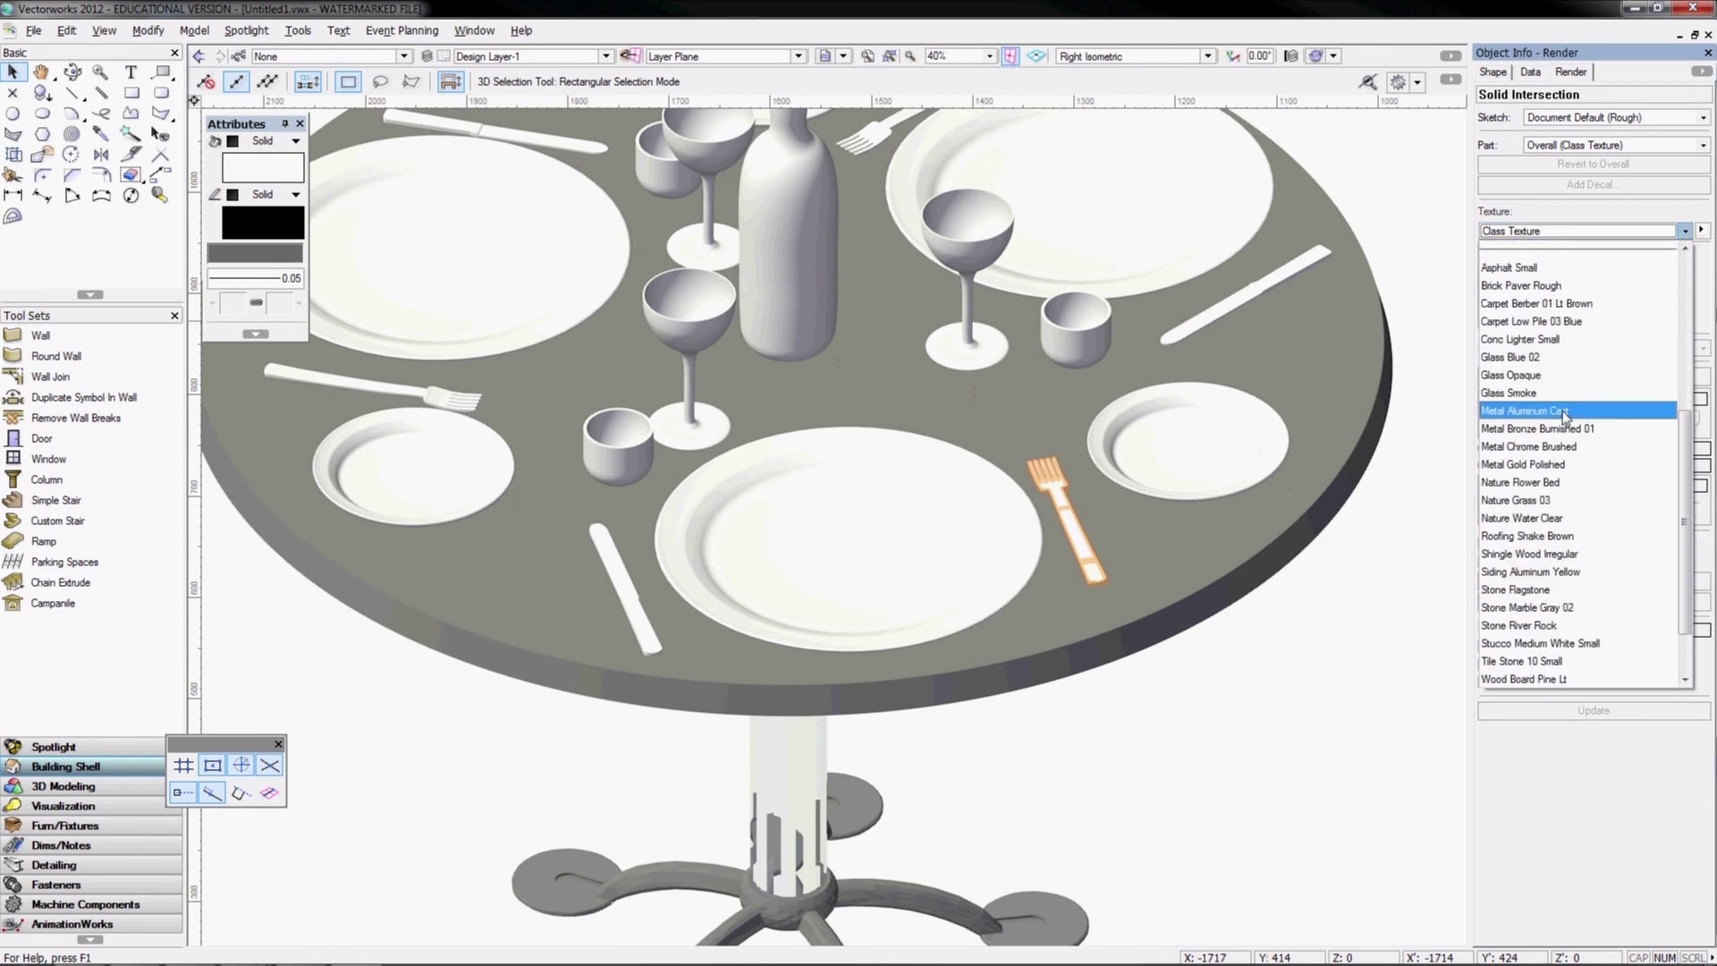
left_click(1564, 413)
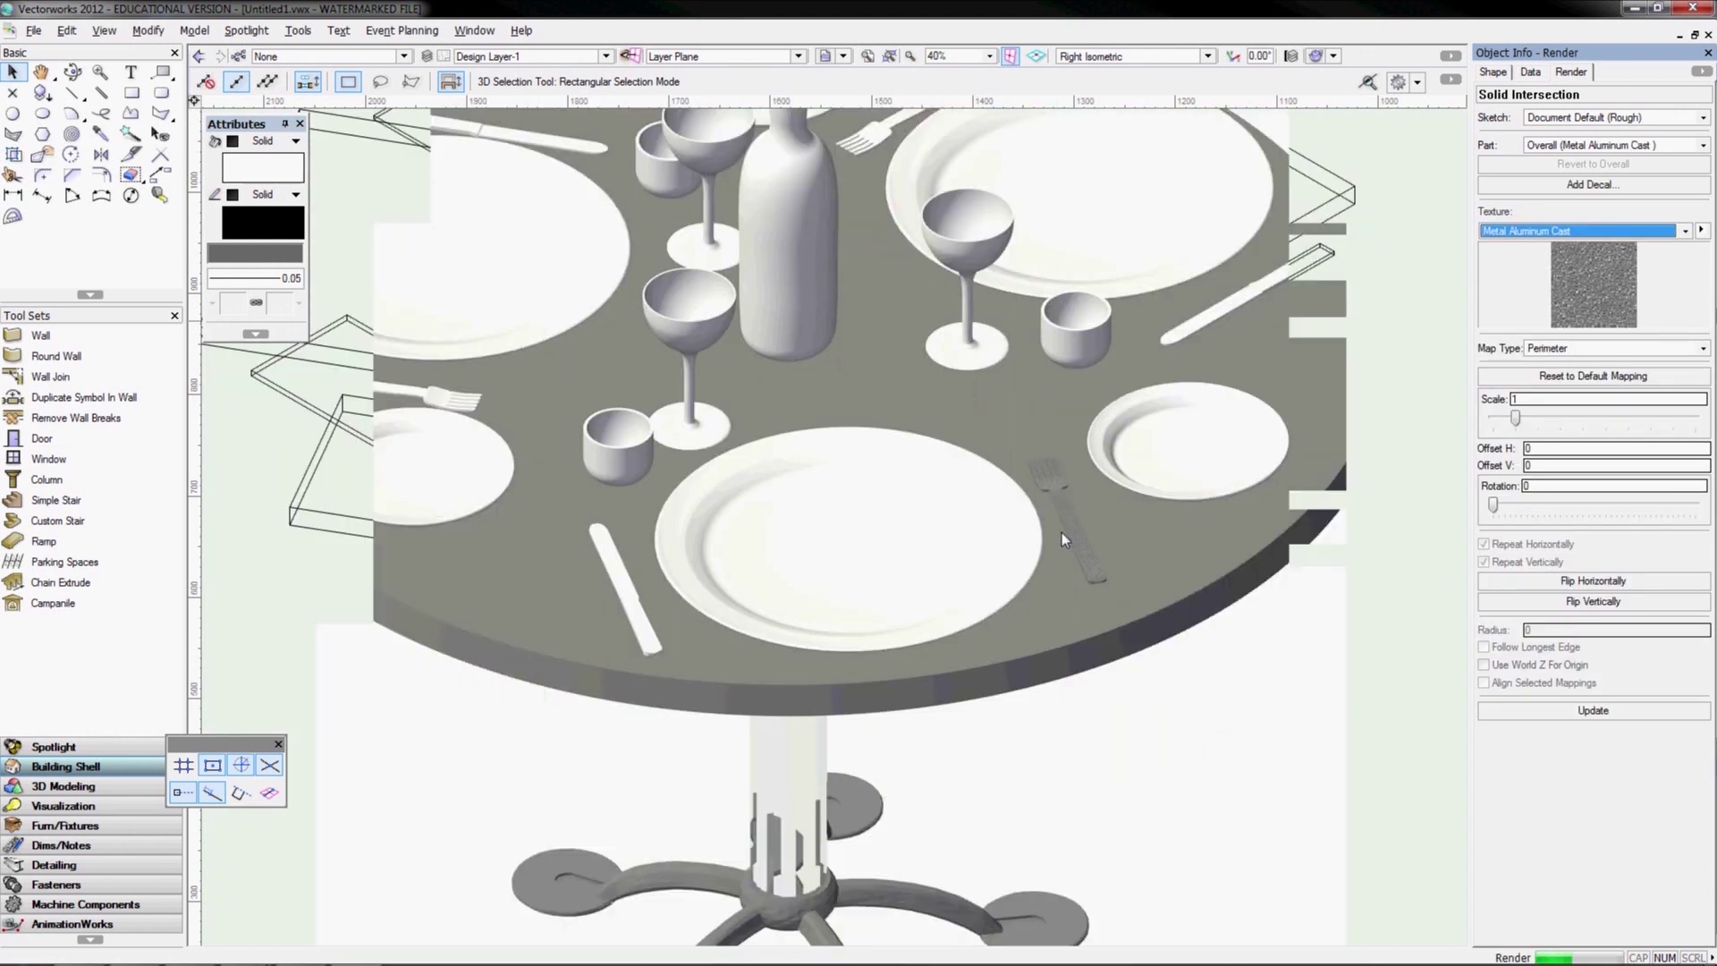
Change the fork's texture to Metal Chrome Brushed
scroll(1061, 533, "up", 2)
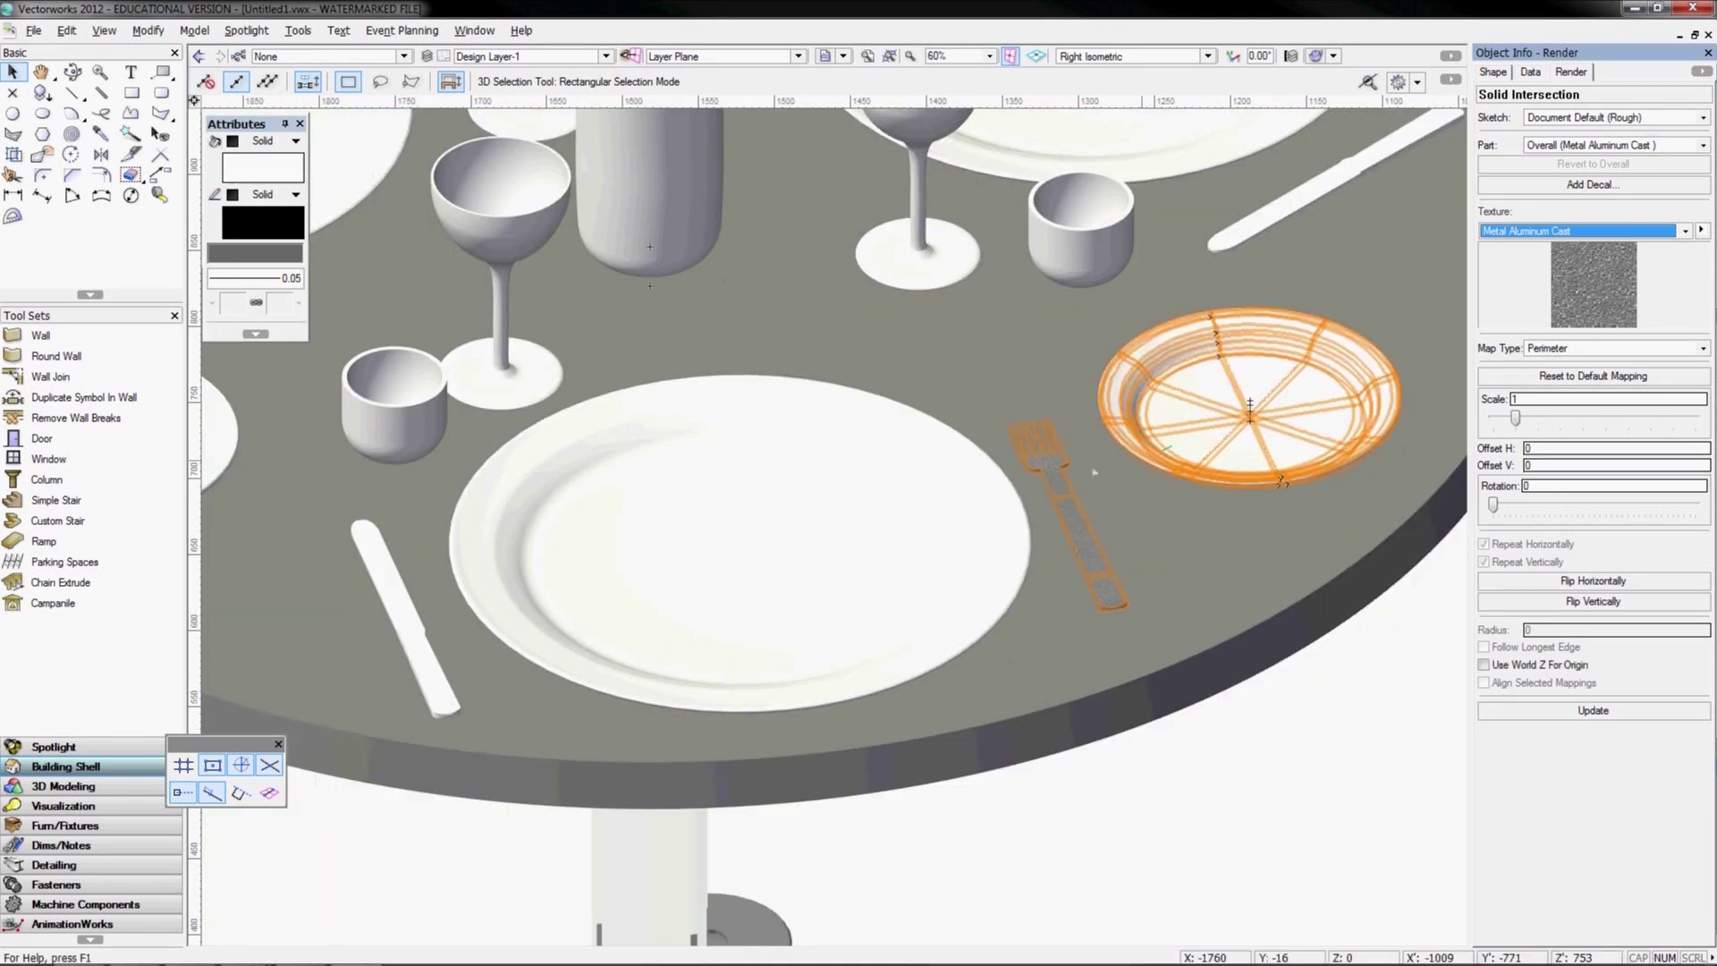
left_click(1560, 232)
scroll(1537, 536, "down", 1)
scroll(1540, 550, "down", 1)
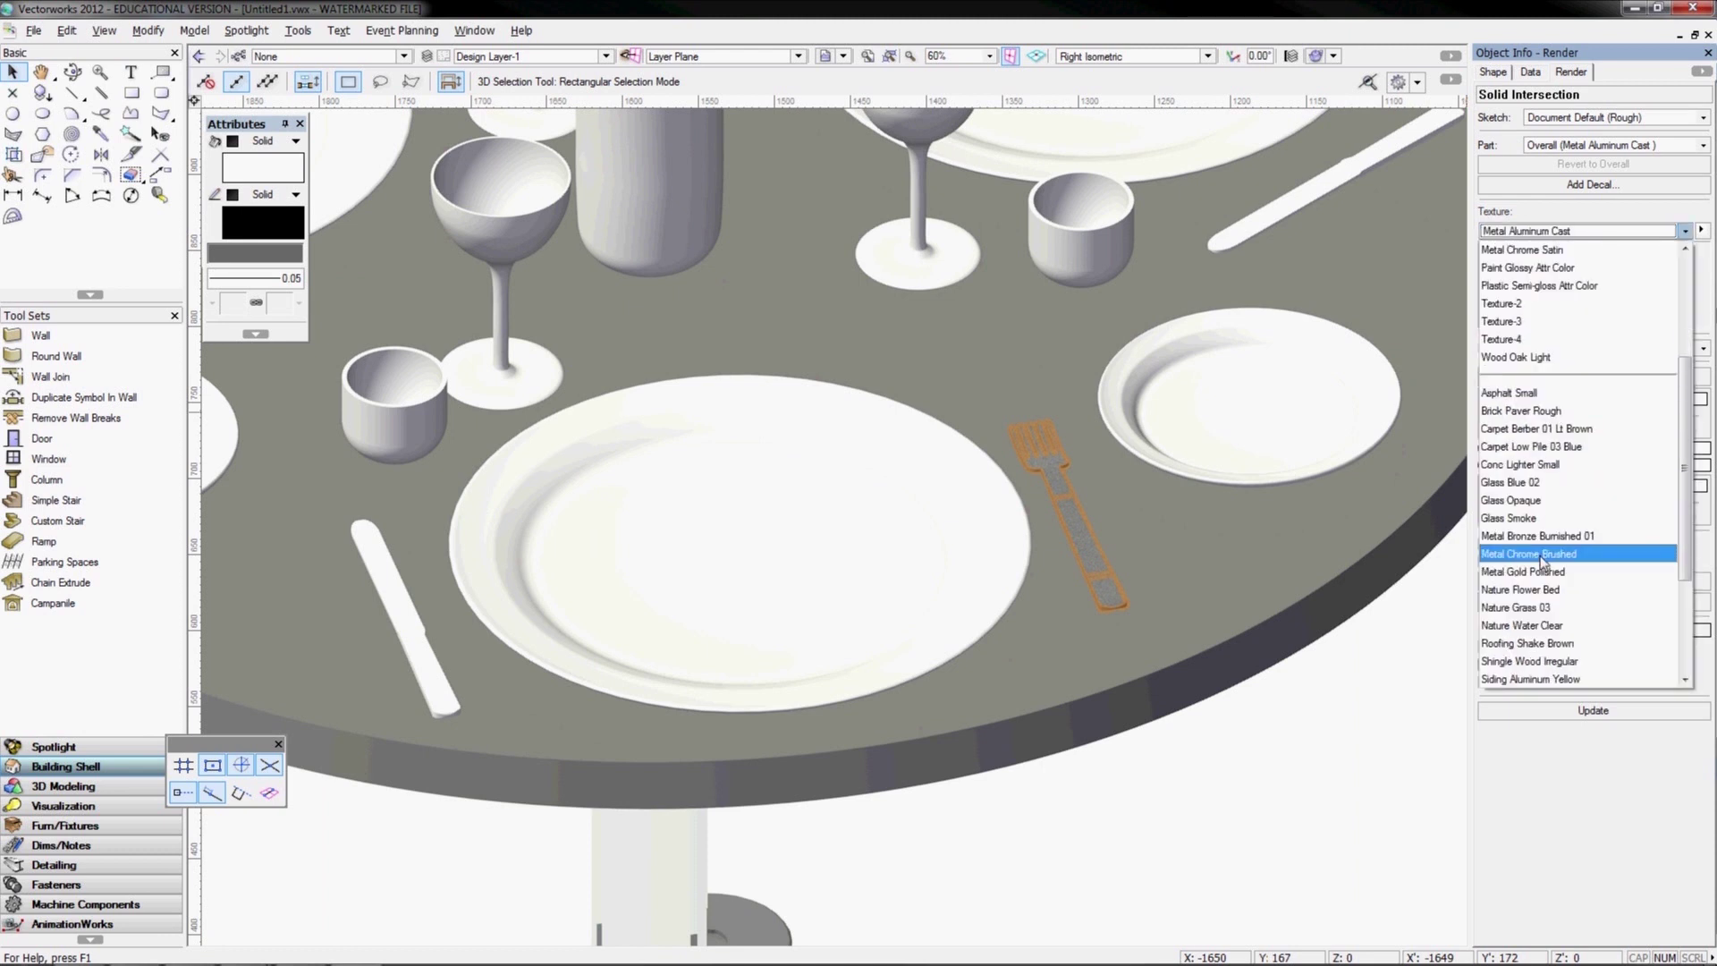
left_click(1541, 553)
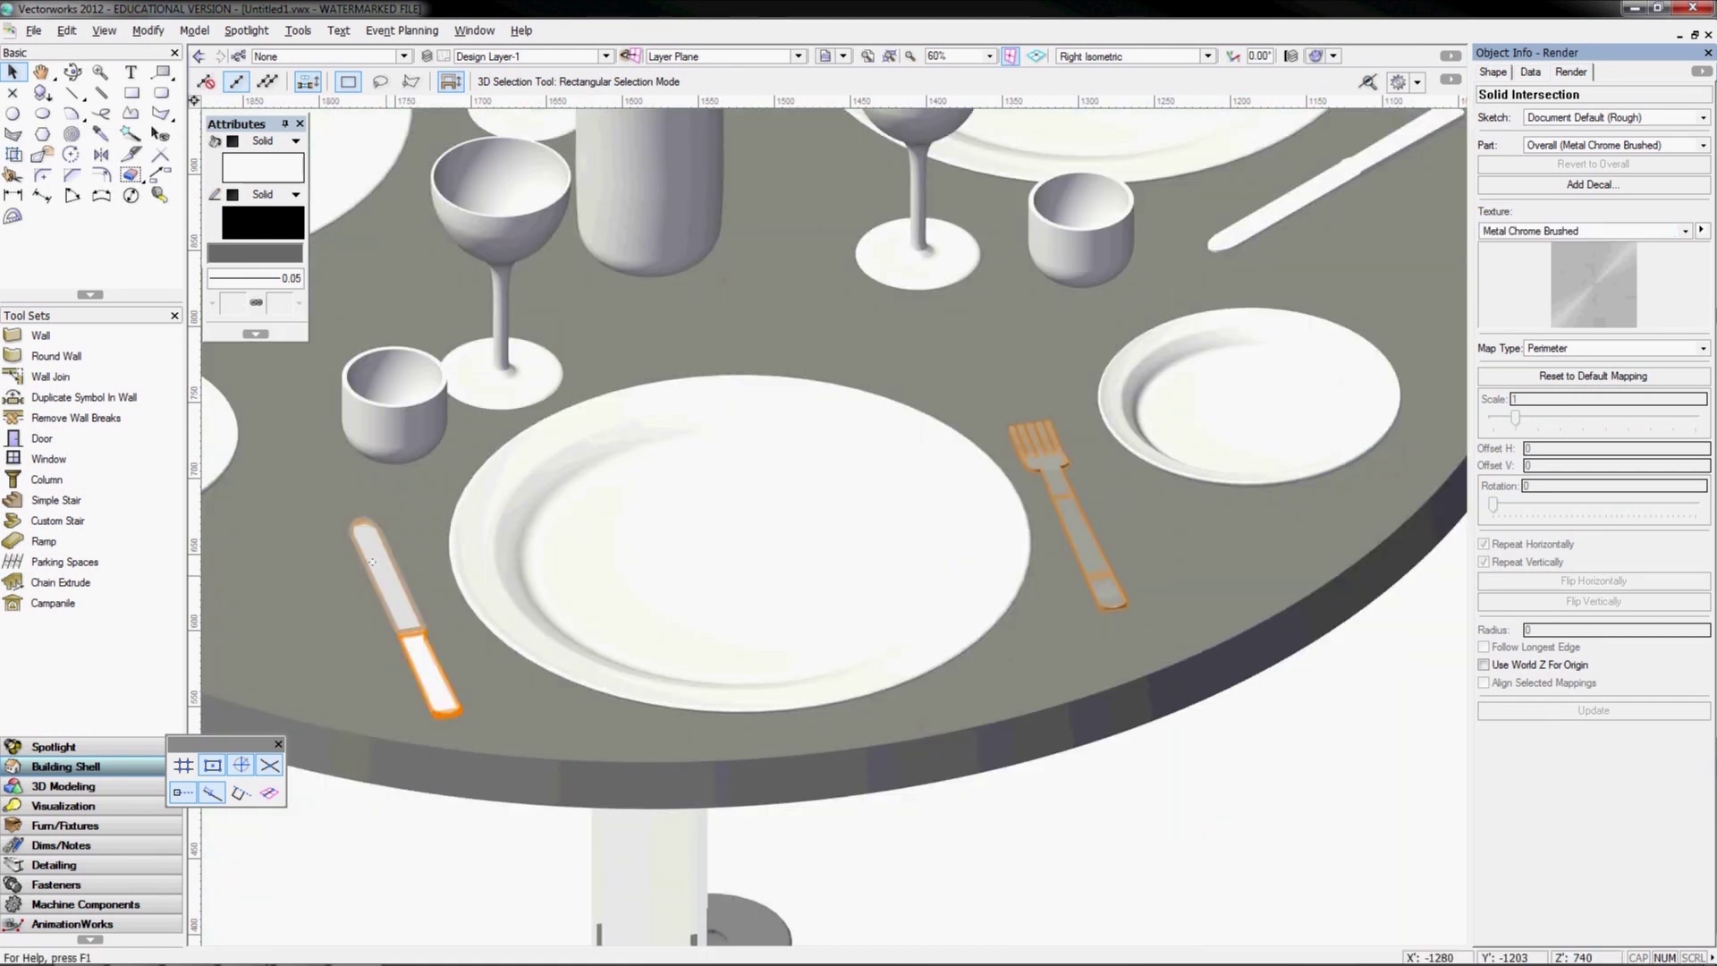
Apply the Metal Chrome Polished texture to the knife of the front place setting and deselect it
left_click(1581, 232)
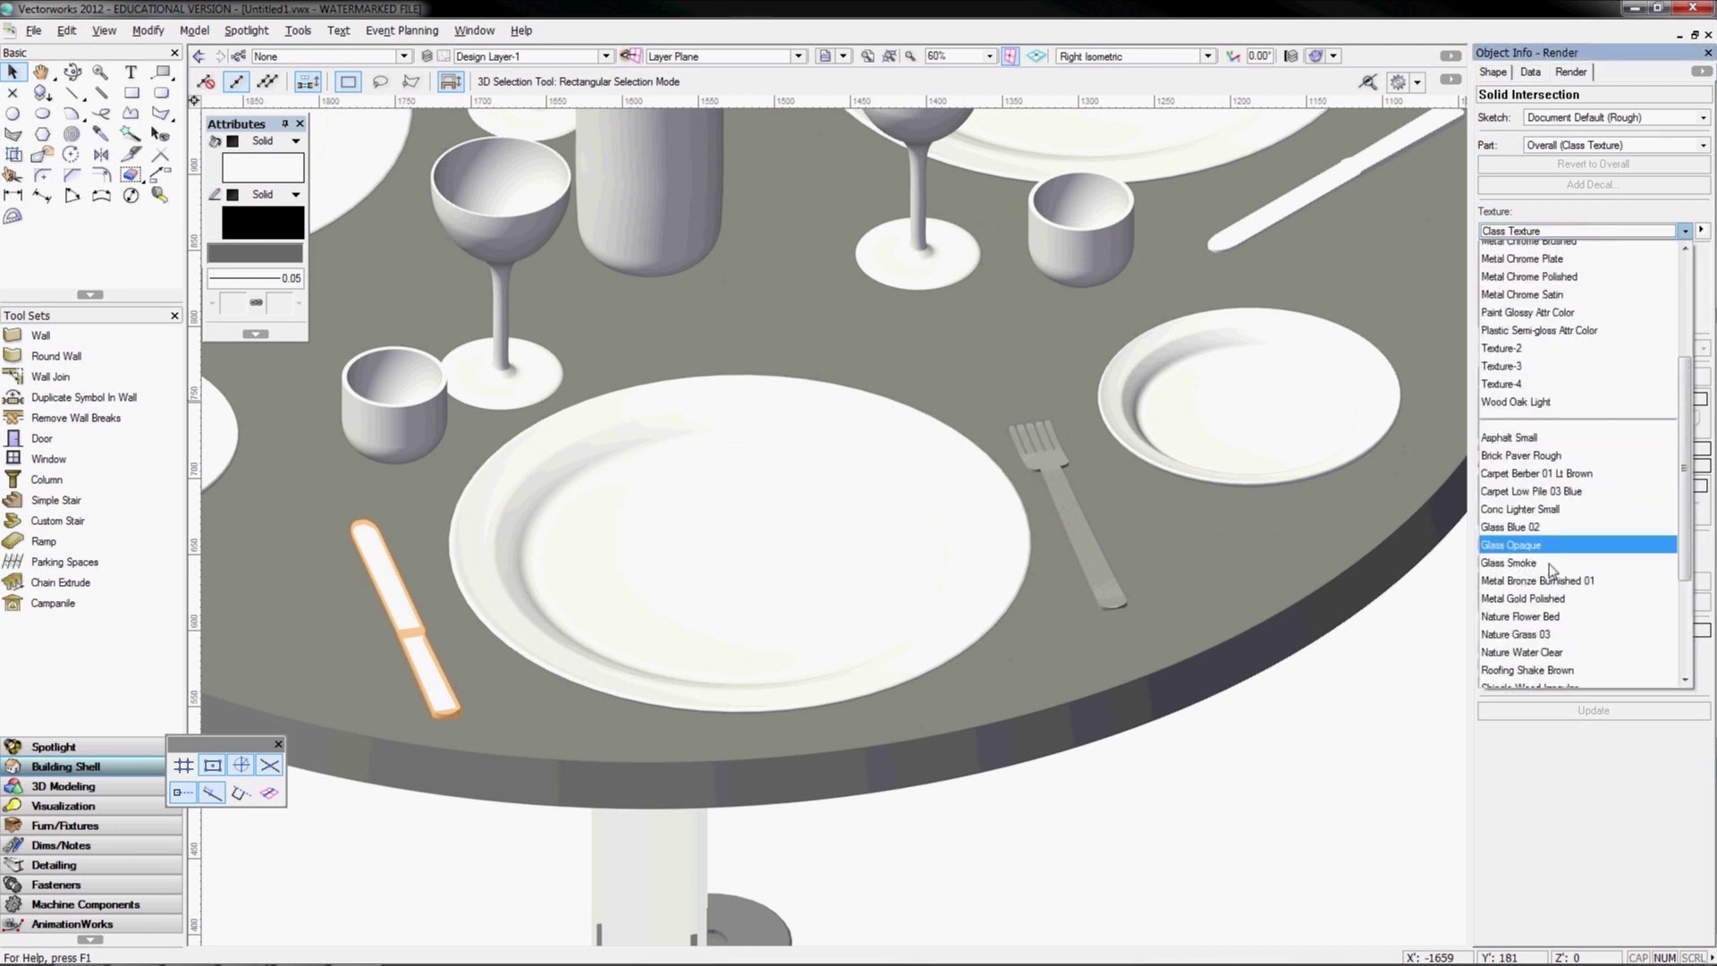
scroll(1552, 570, "down", 1)
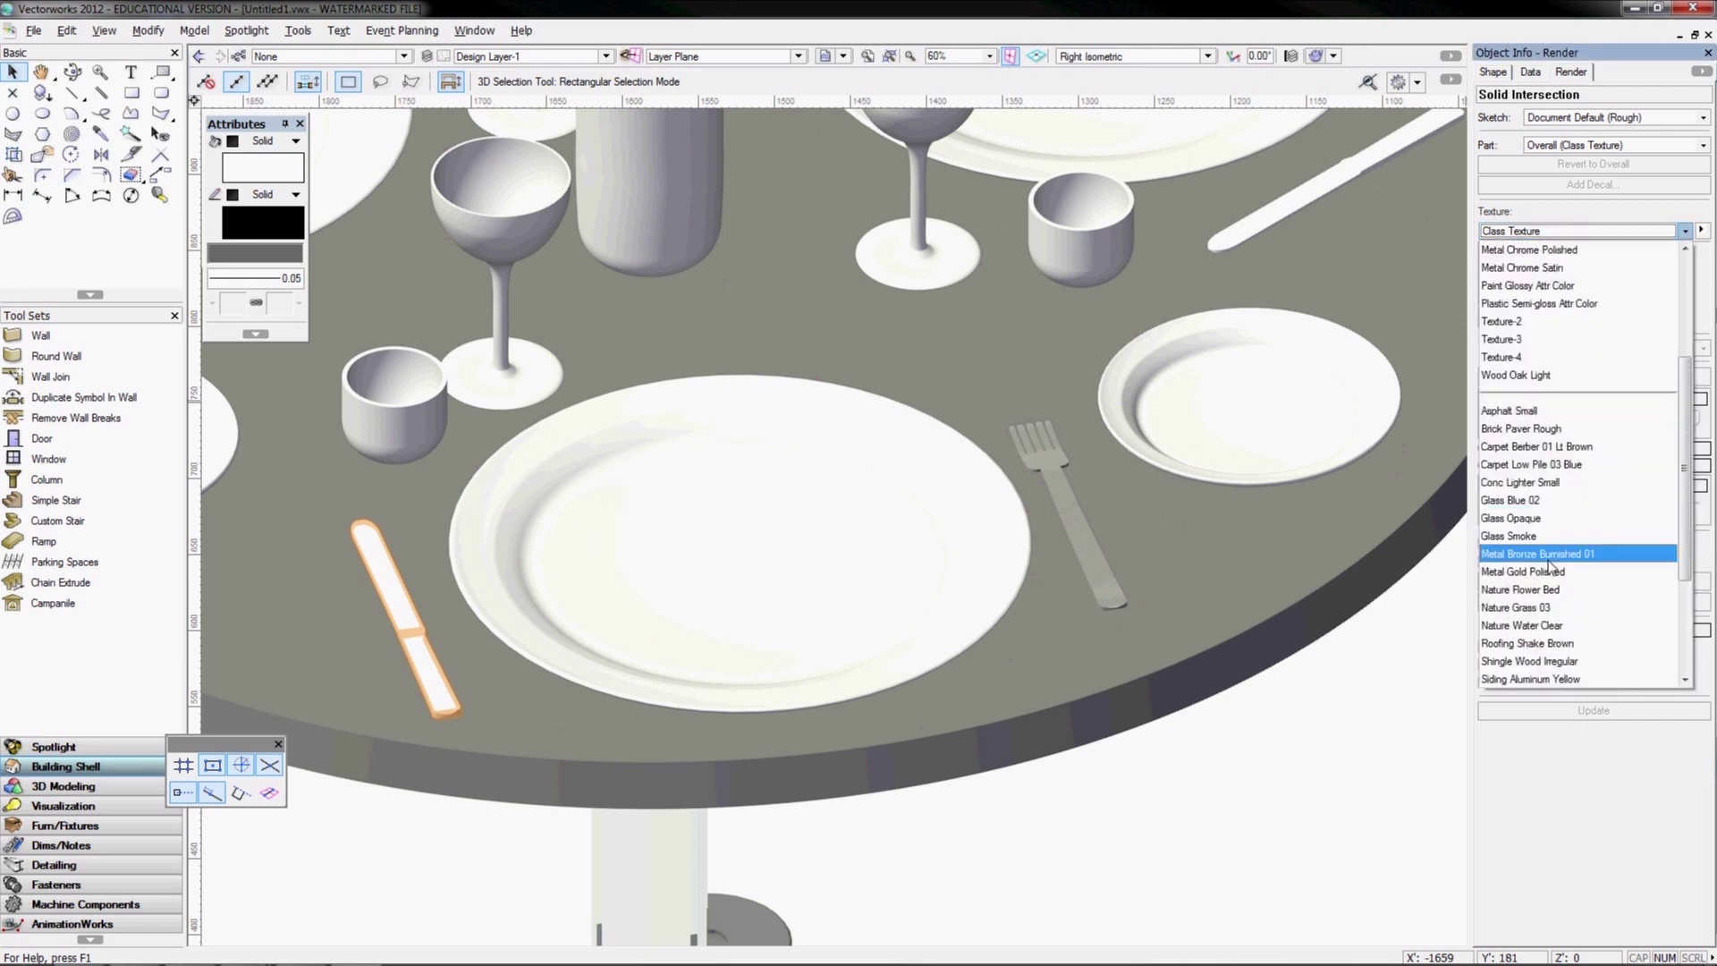
scroll(1582, 353, "up", 2)
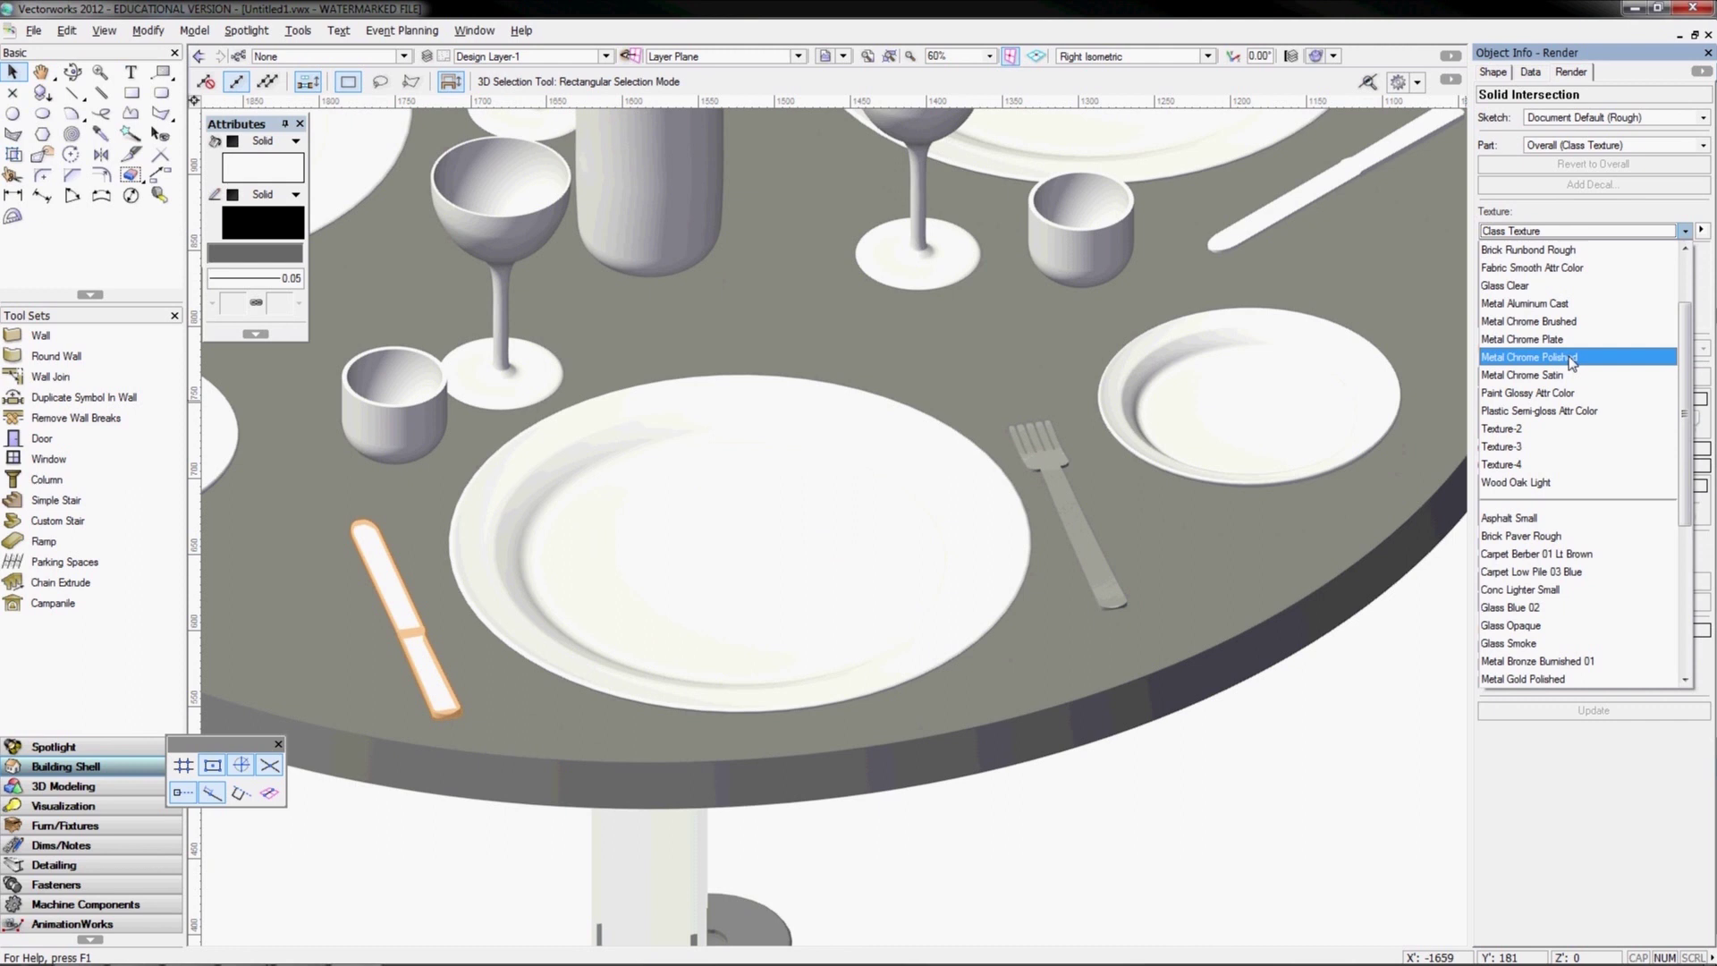
left_click(1572, 357)
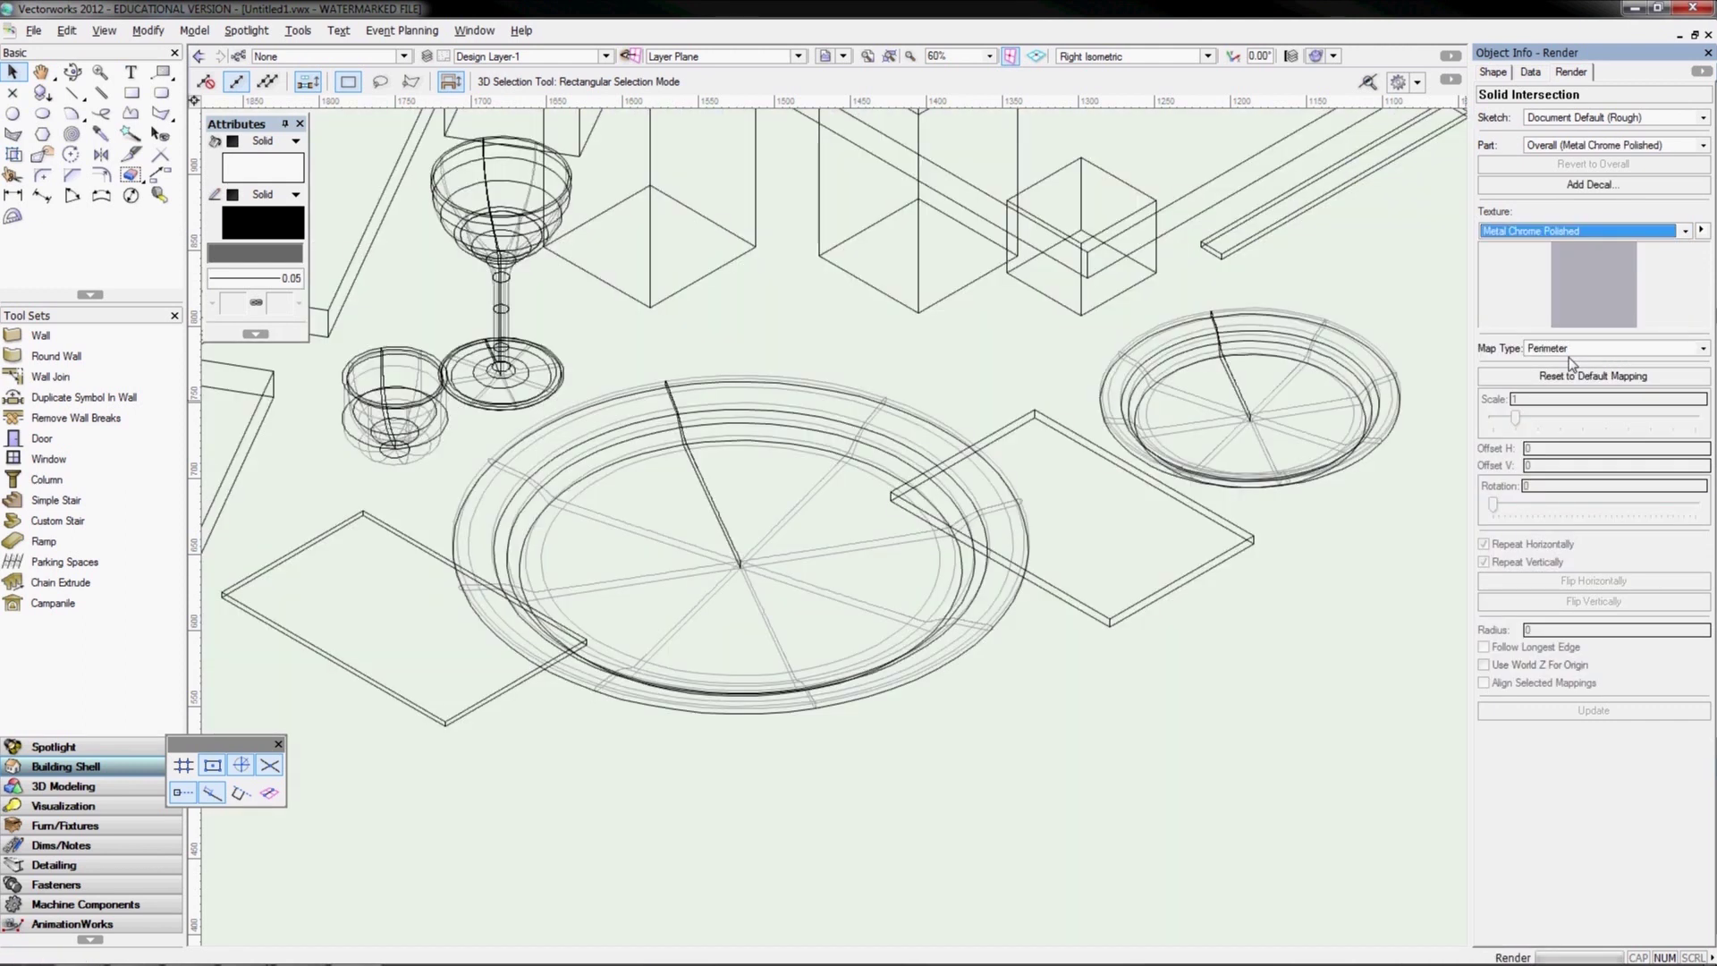
left_click(1512, 380)
left_click(1265, 797)
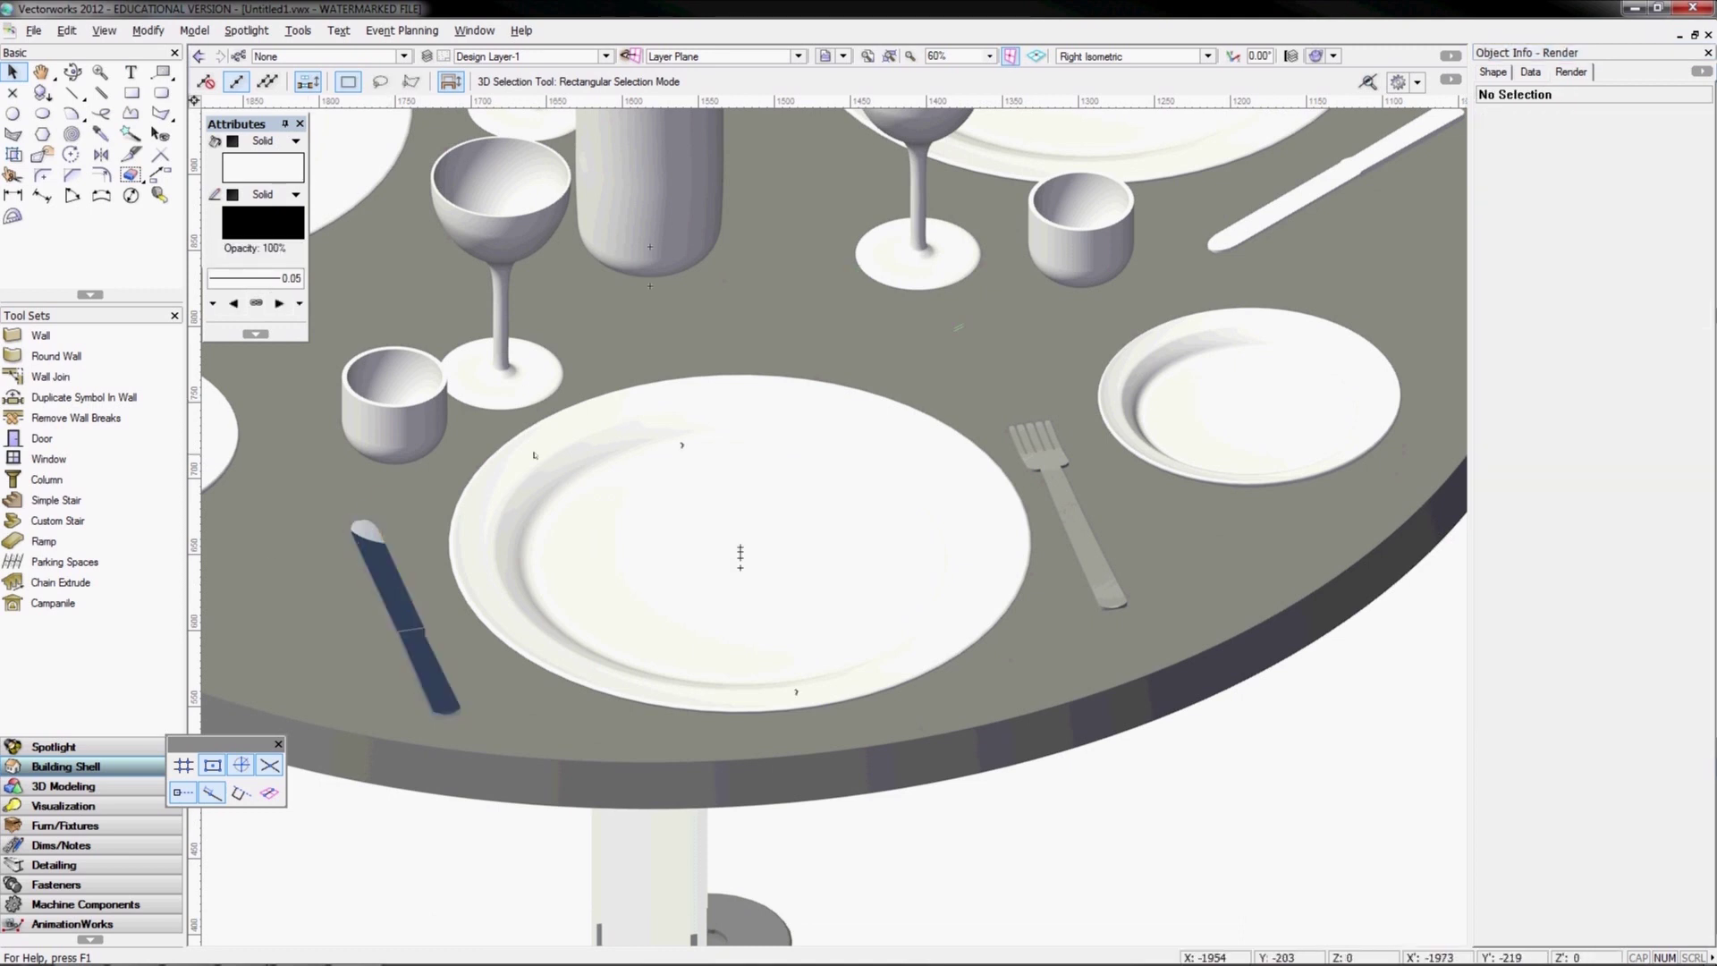
Replace the fork's texture with Metal Chrome Polished
left_click(1042, 443)
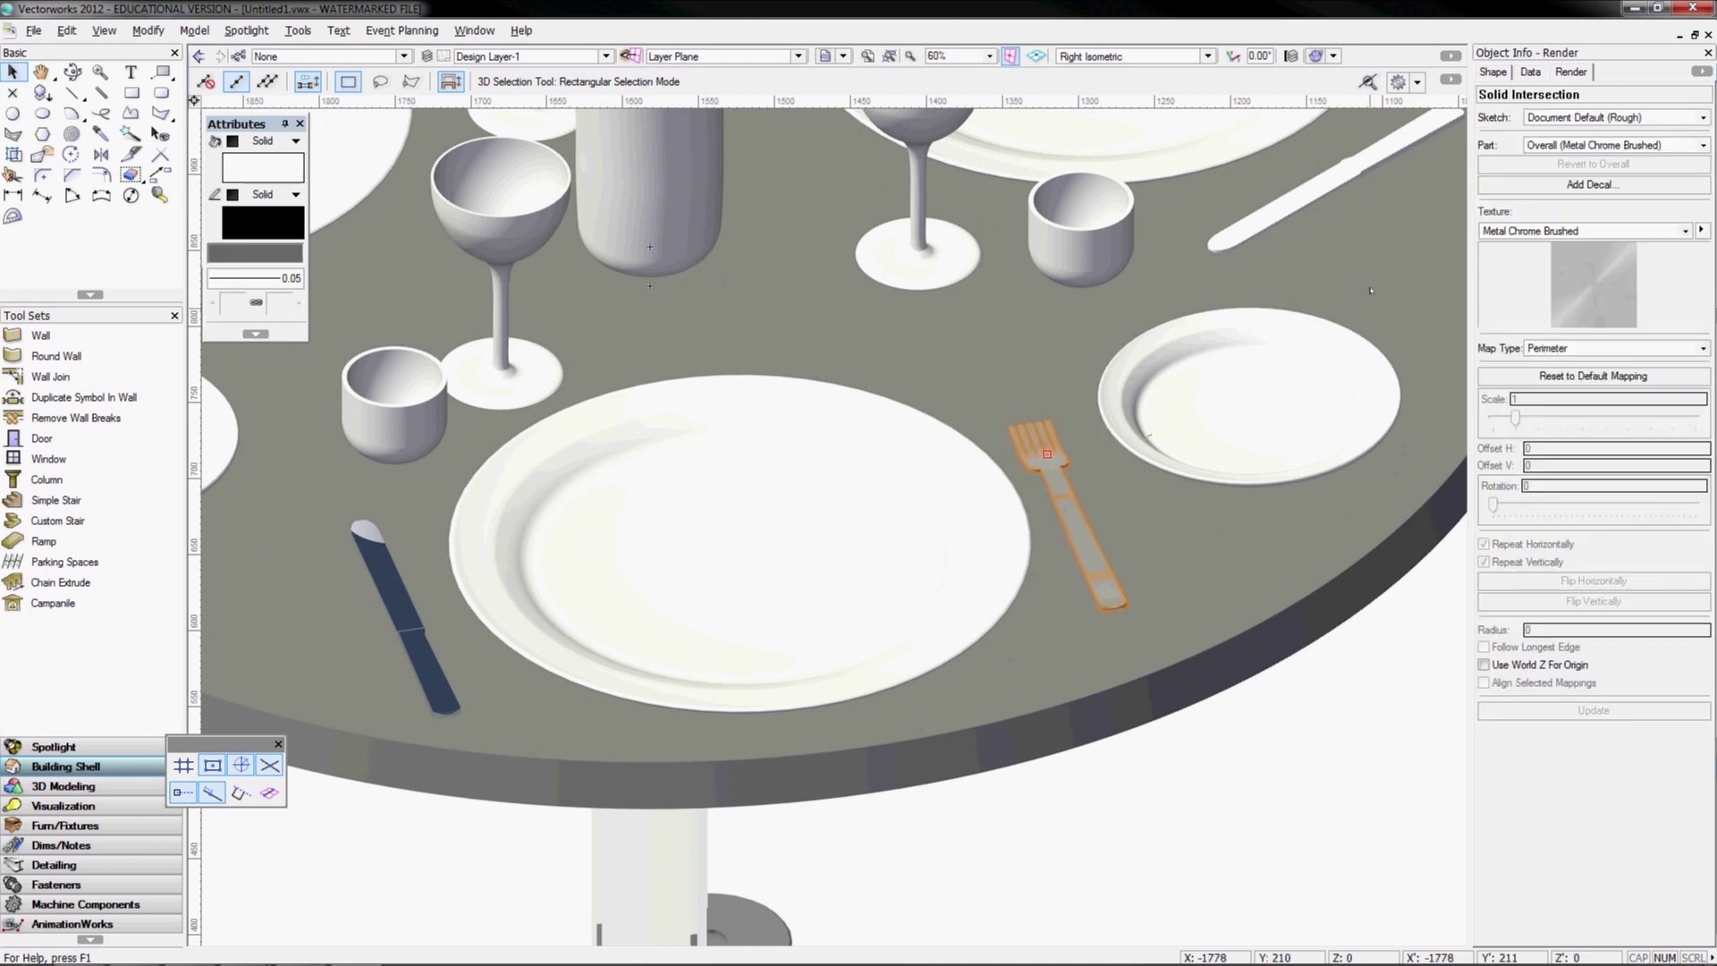
left_click(1535, 231)
left_click(1547, 286)
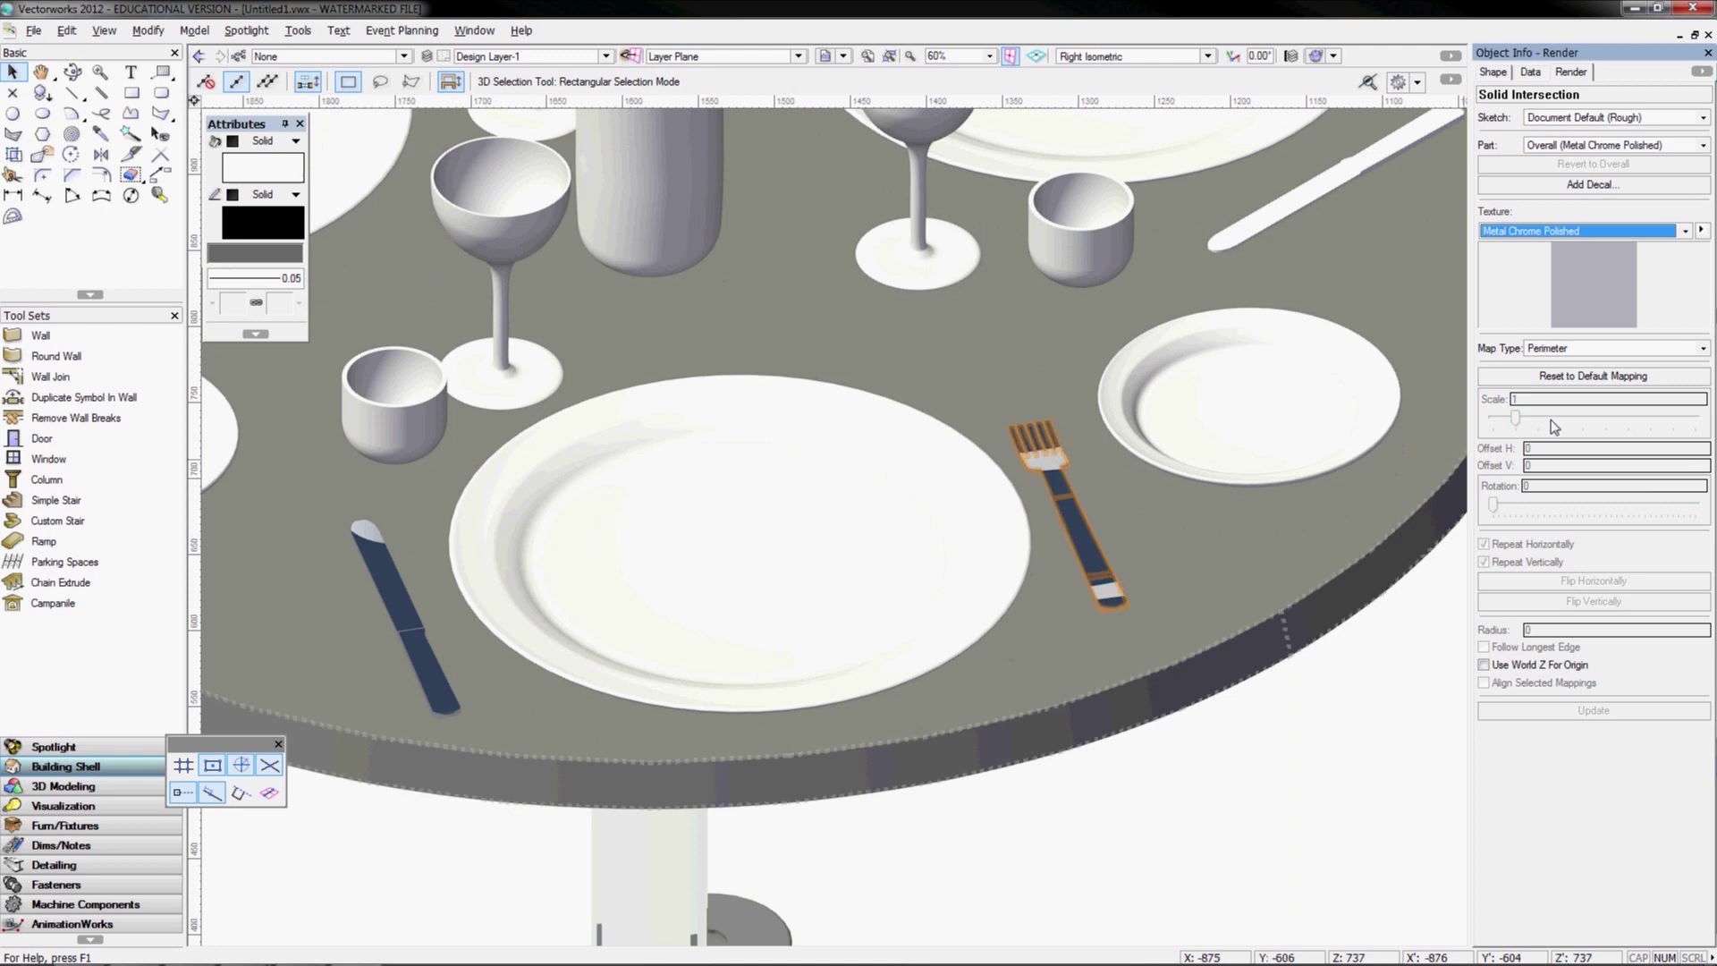
Duplicate the fork's texture resource under the name Metal Chrome Polished-Custom 2 and open the copy for editing
left_click(1701, 231)
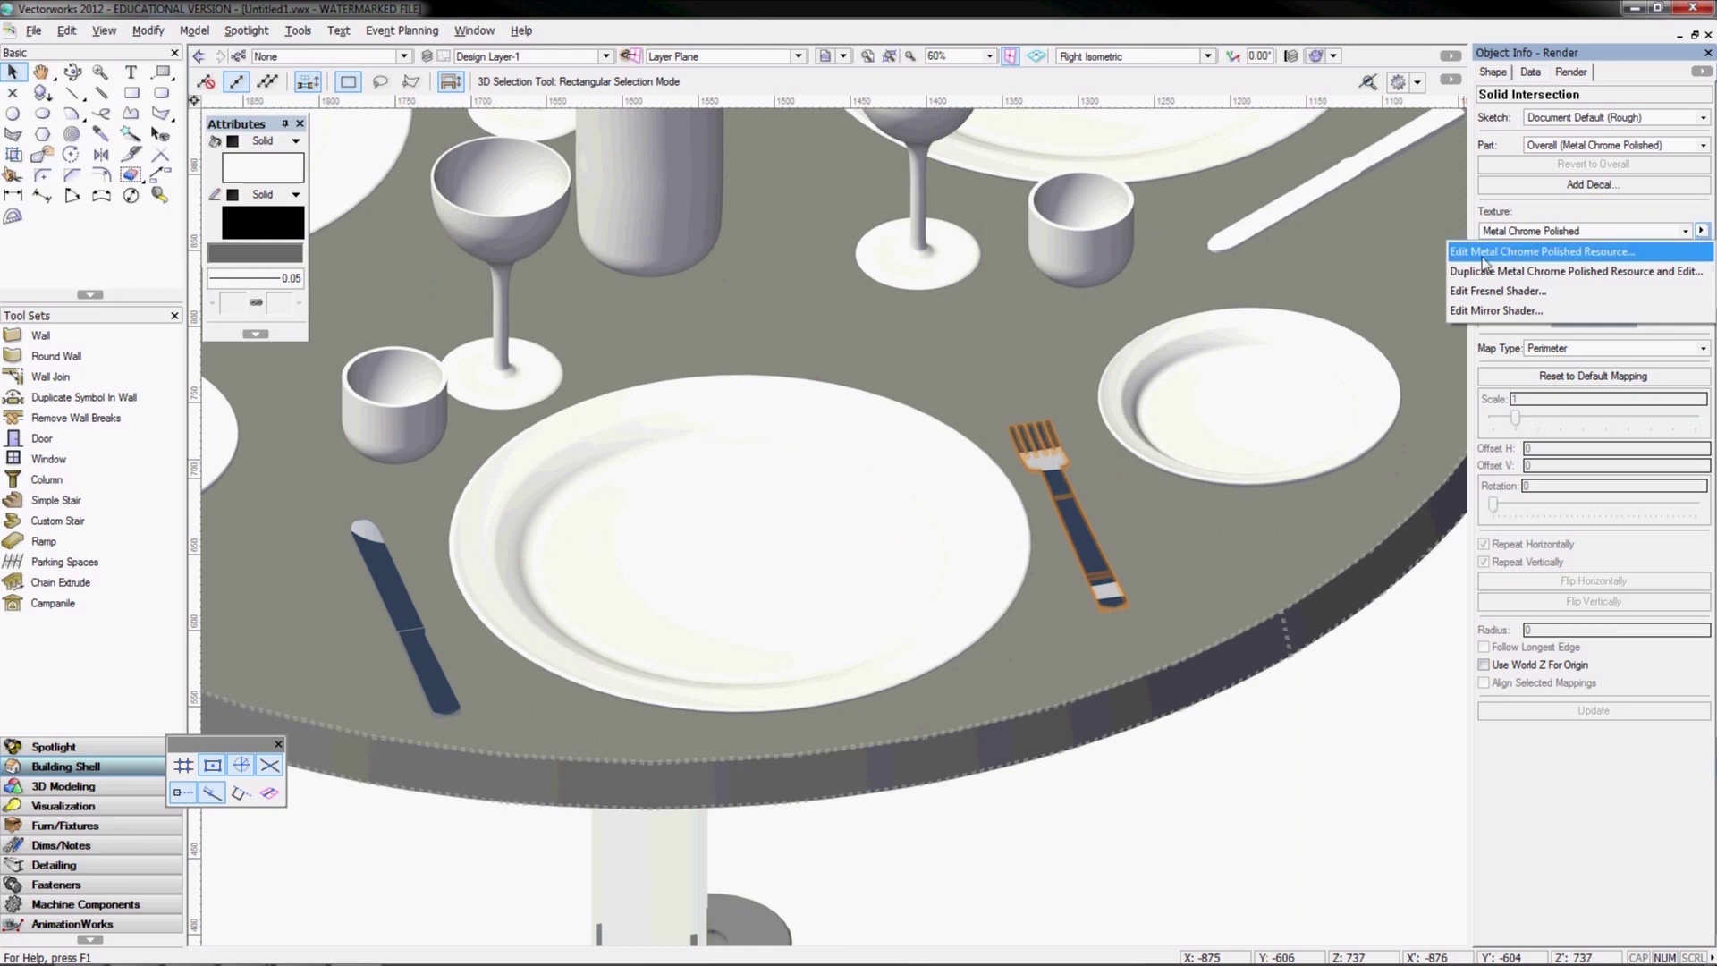
left_click(1576, 271)
left_click(896, 455)
key("BackSpace")
type("Cua")
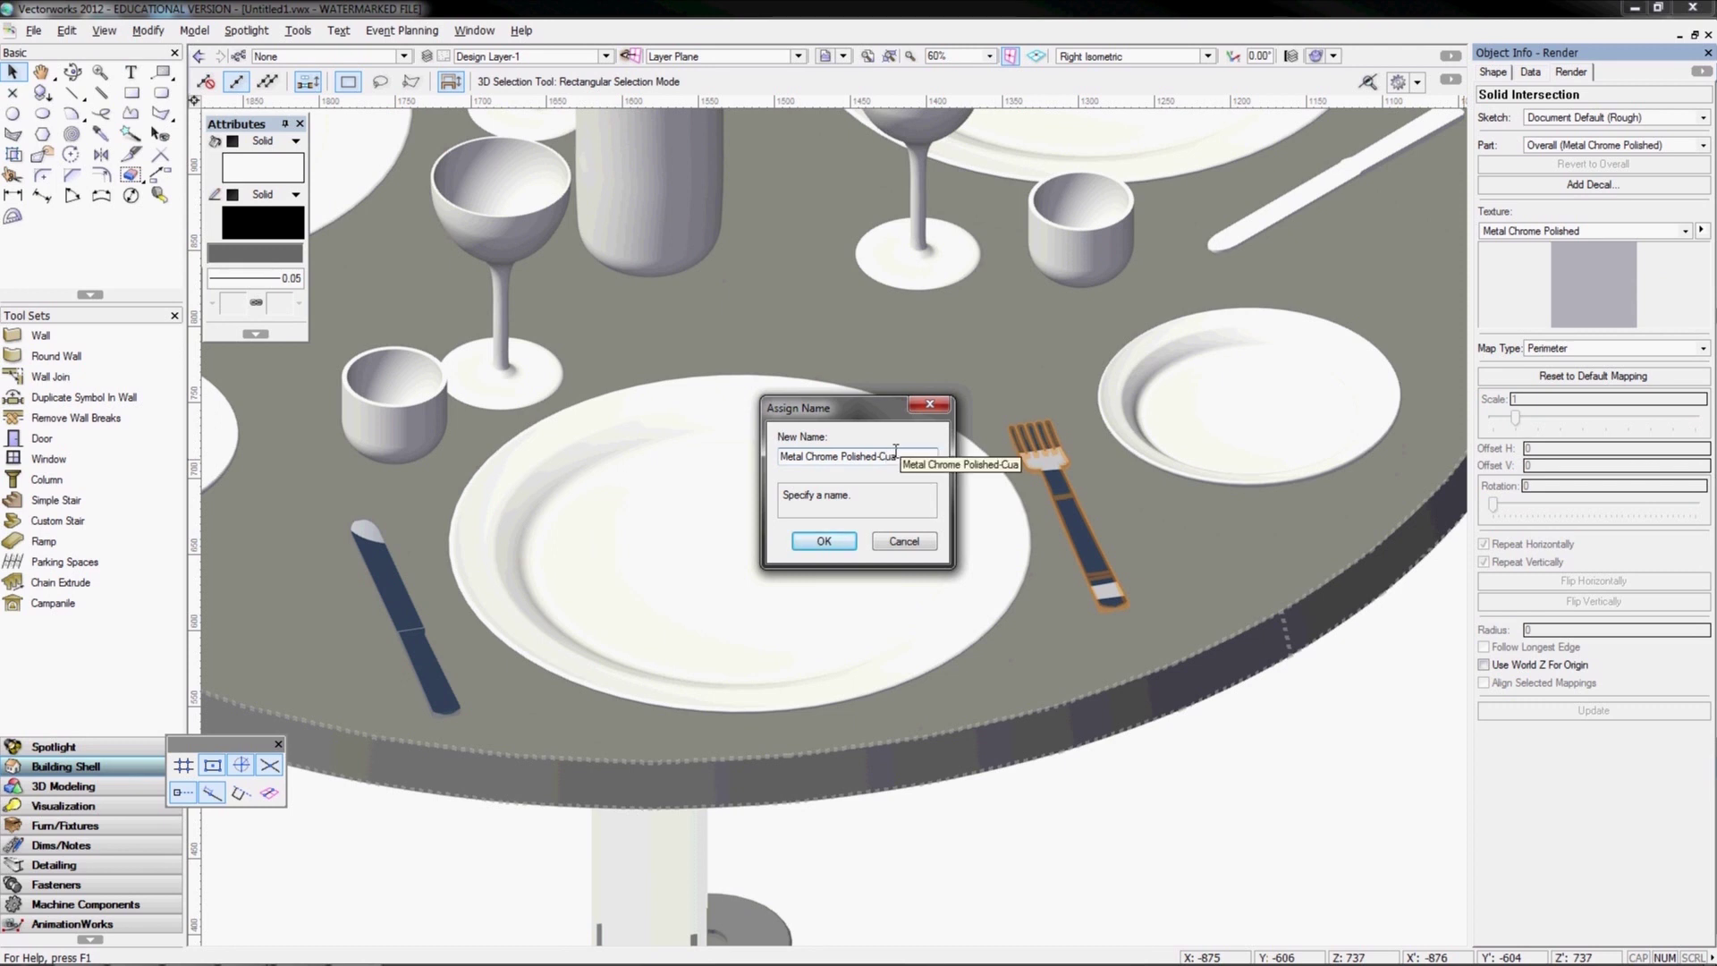
type("dro 2")
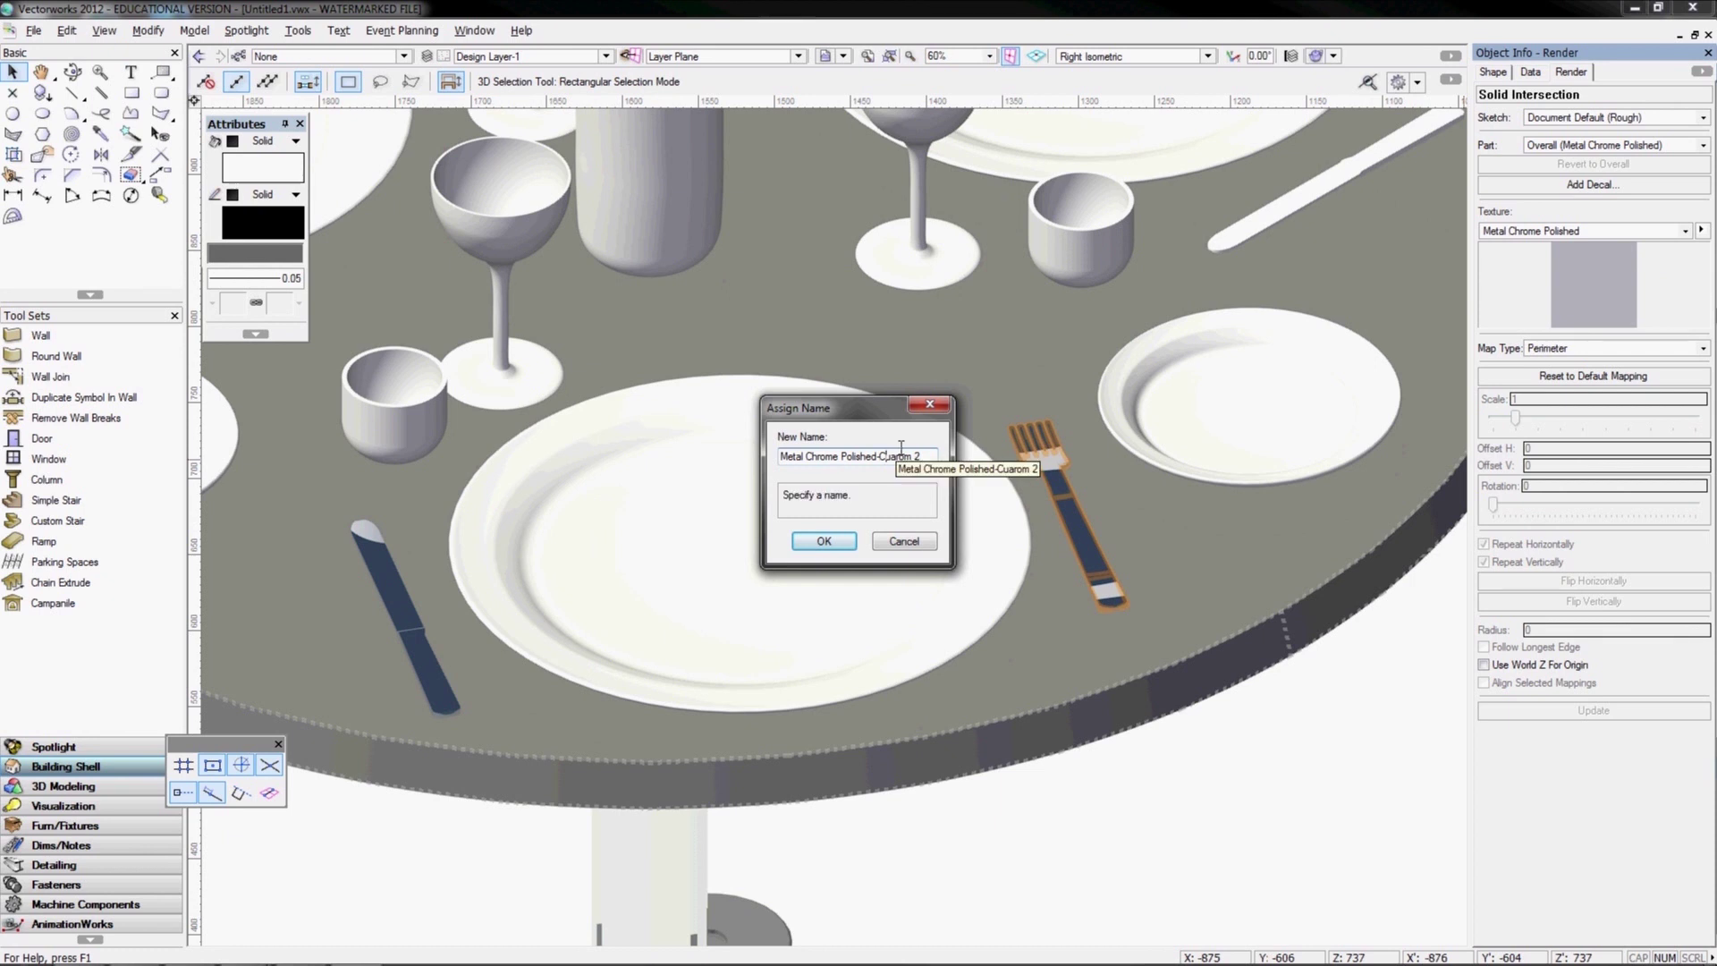
key("BackSpace")
key("BackSpace")
type("st")
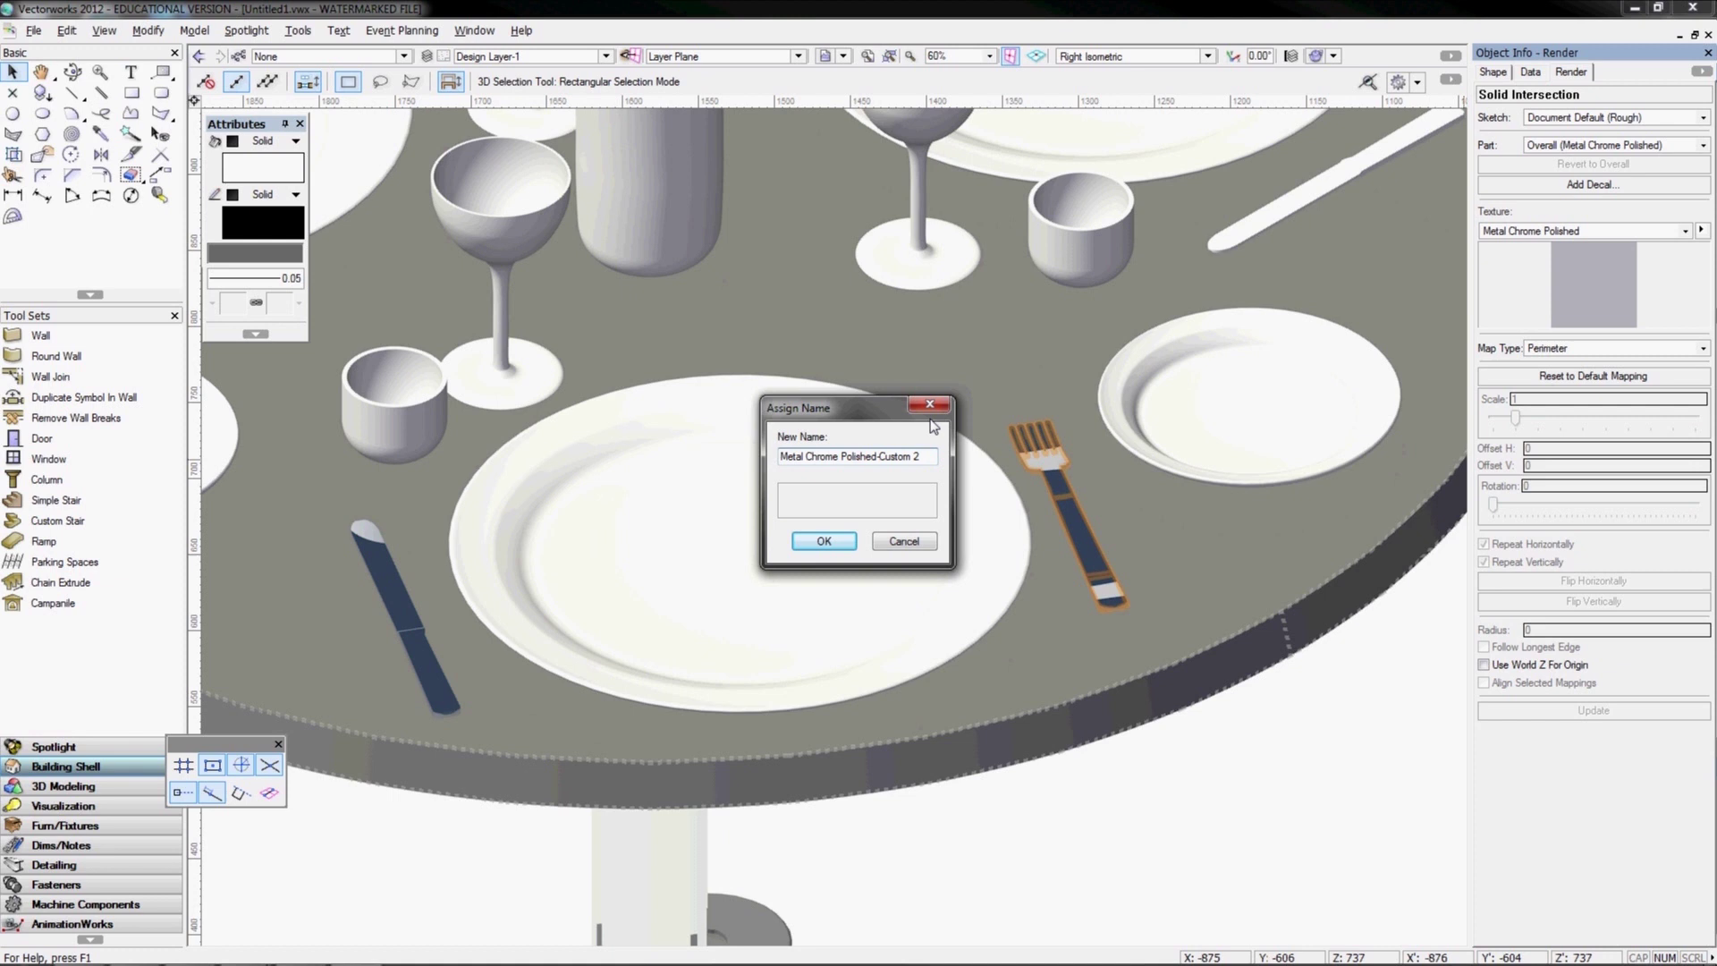
key("Return")
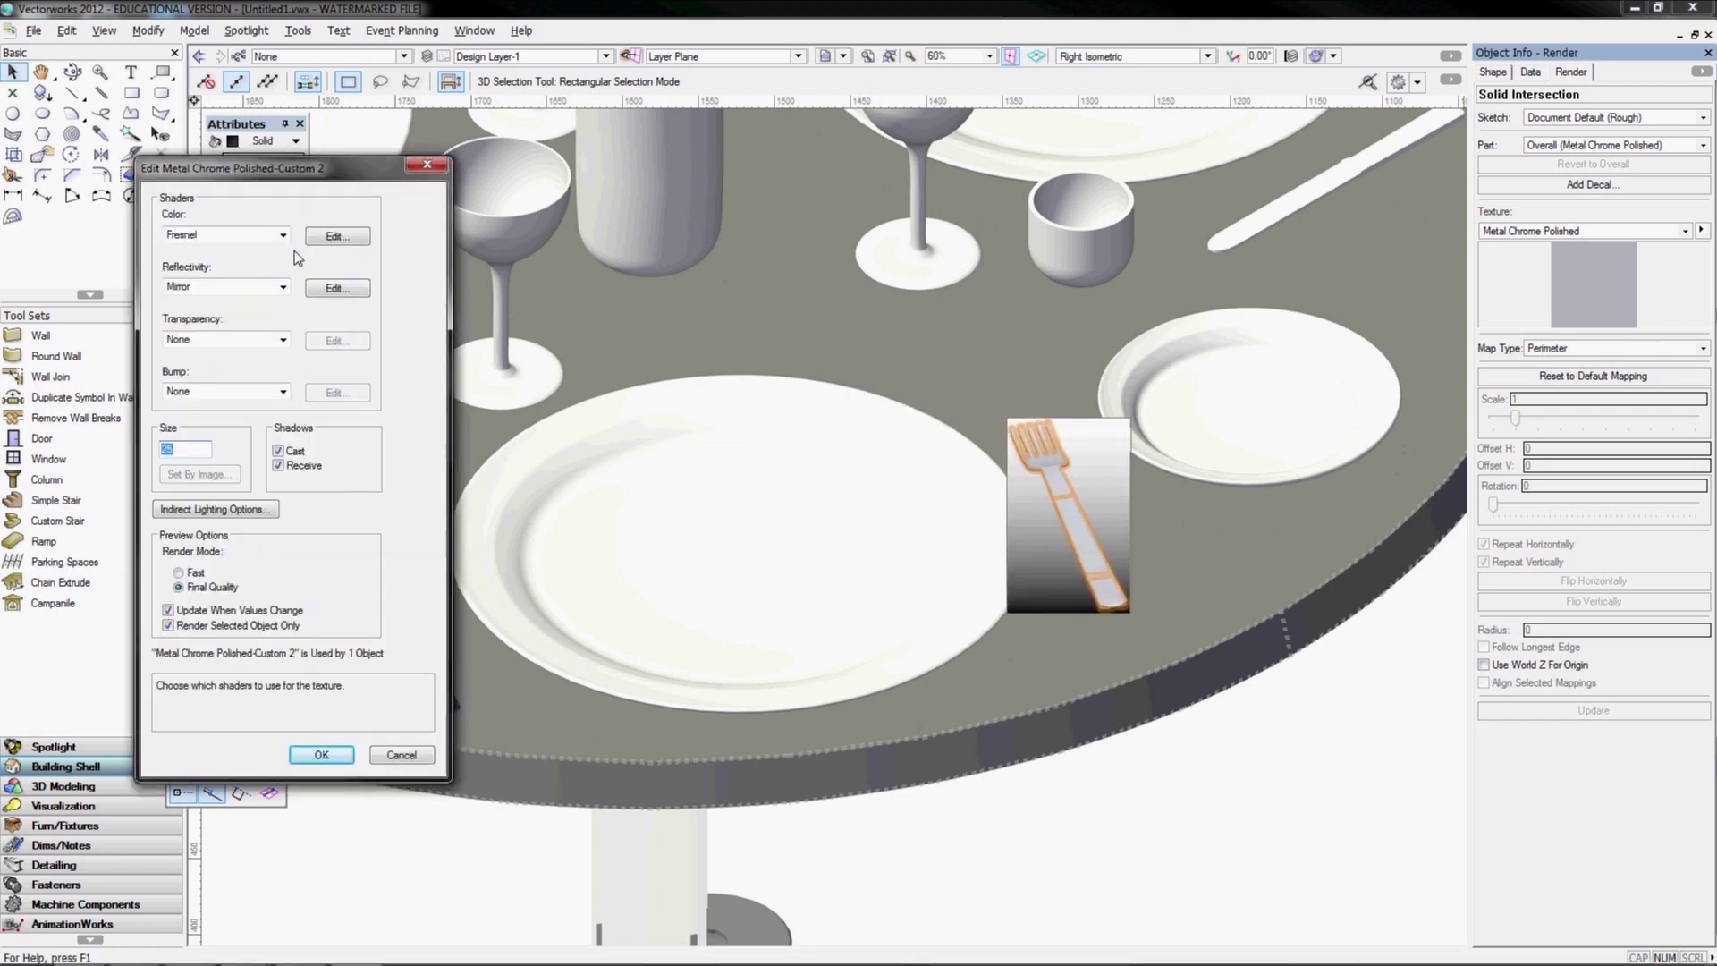
Examine the edge and center colors of the custom texture's Fresnel color shader, leaving them as they are
left_click_drag(287, 172, 425, 209)
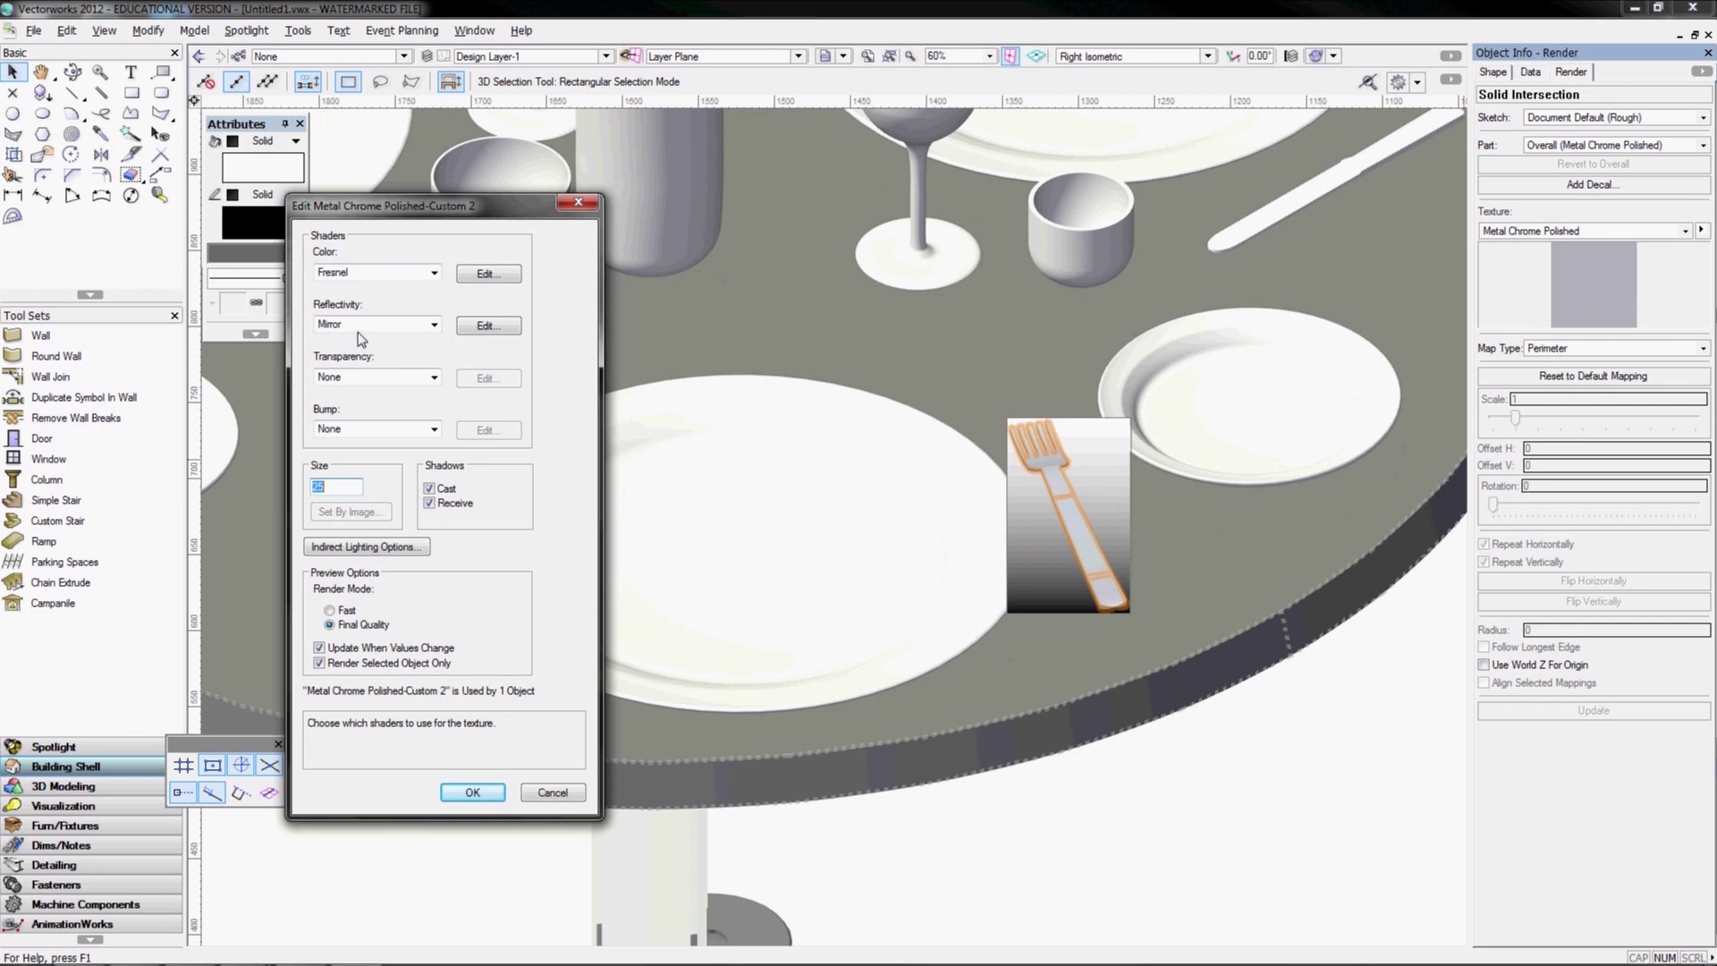
left_click(463, 276)
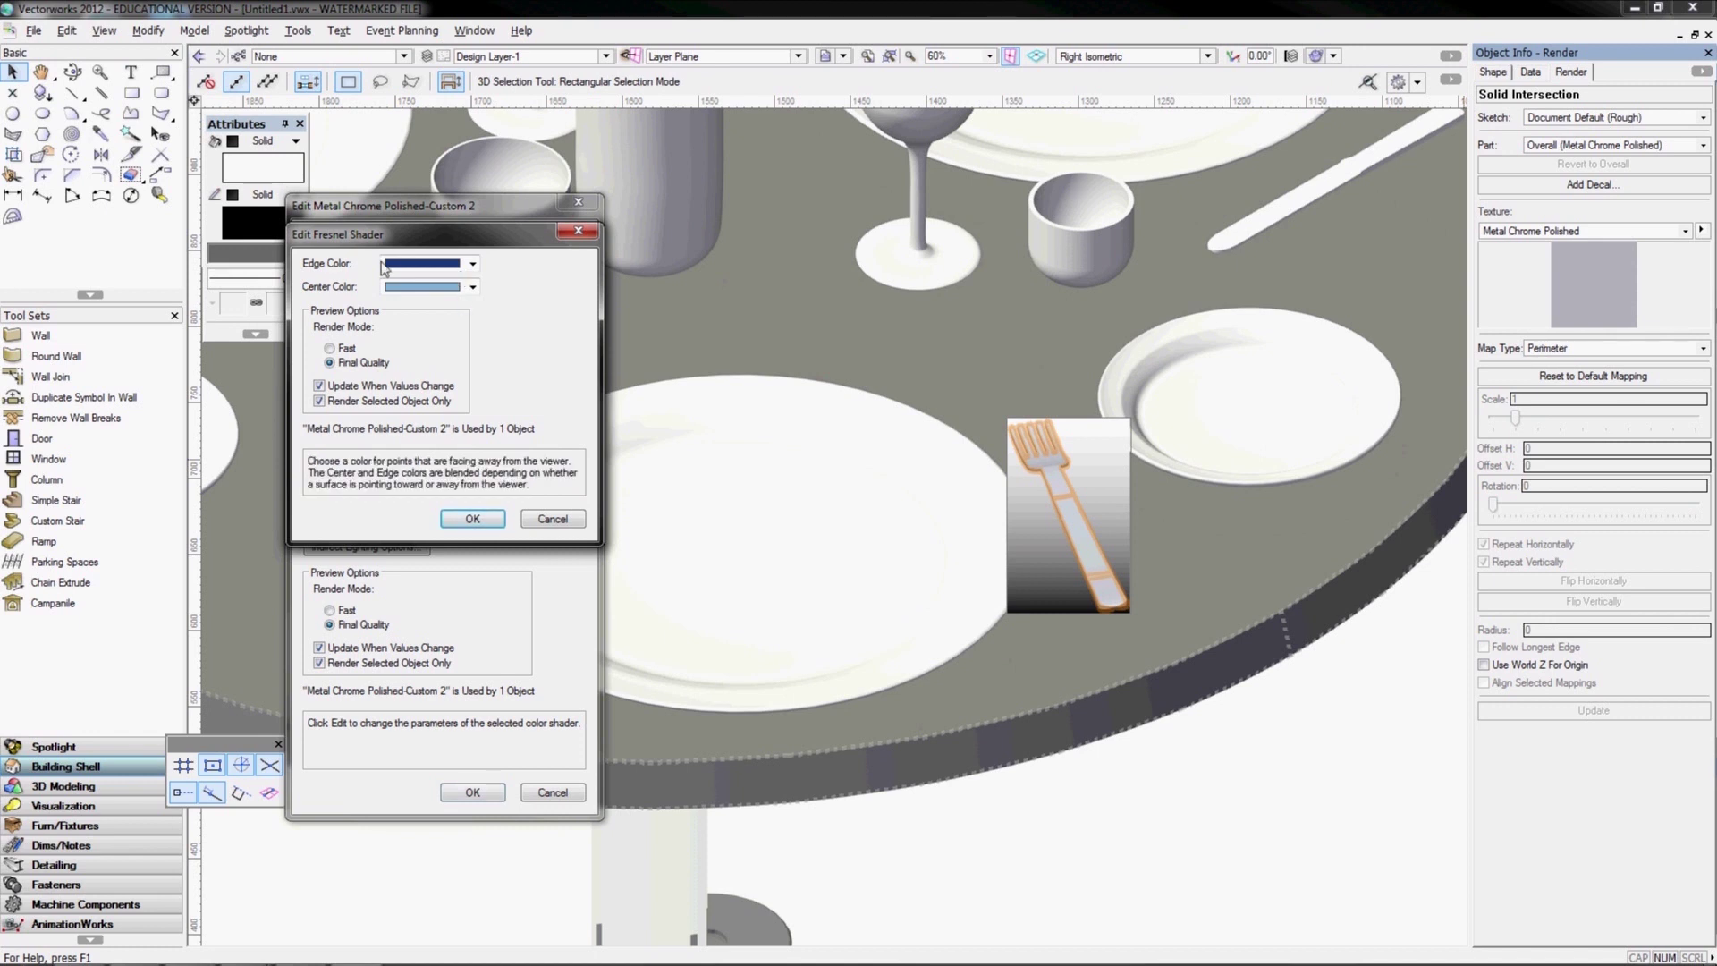
left_click(552, 519)
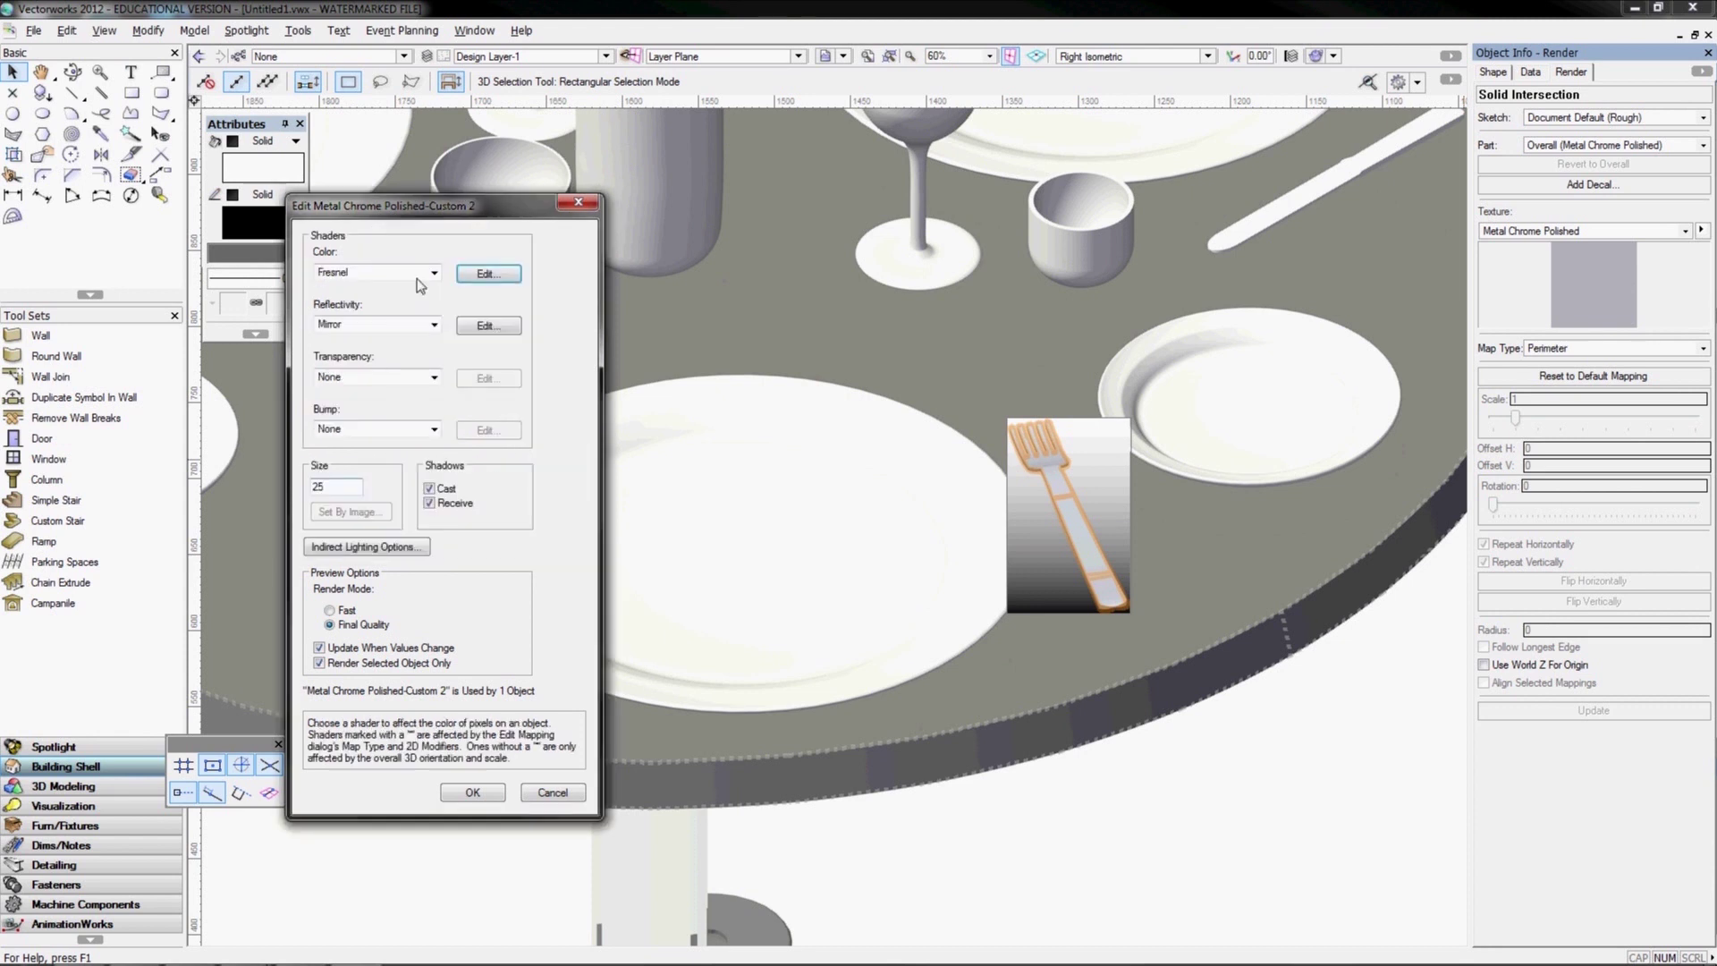
Try the Tiles color shader on the custom texture and preview its Planks pattern, then discard the pattern change
left_click(421, 272)
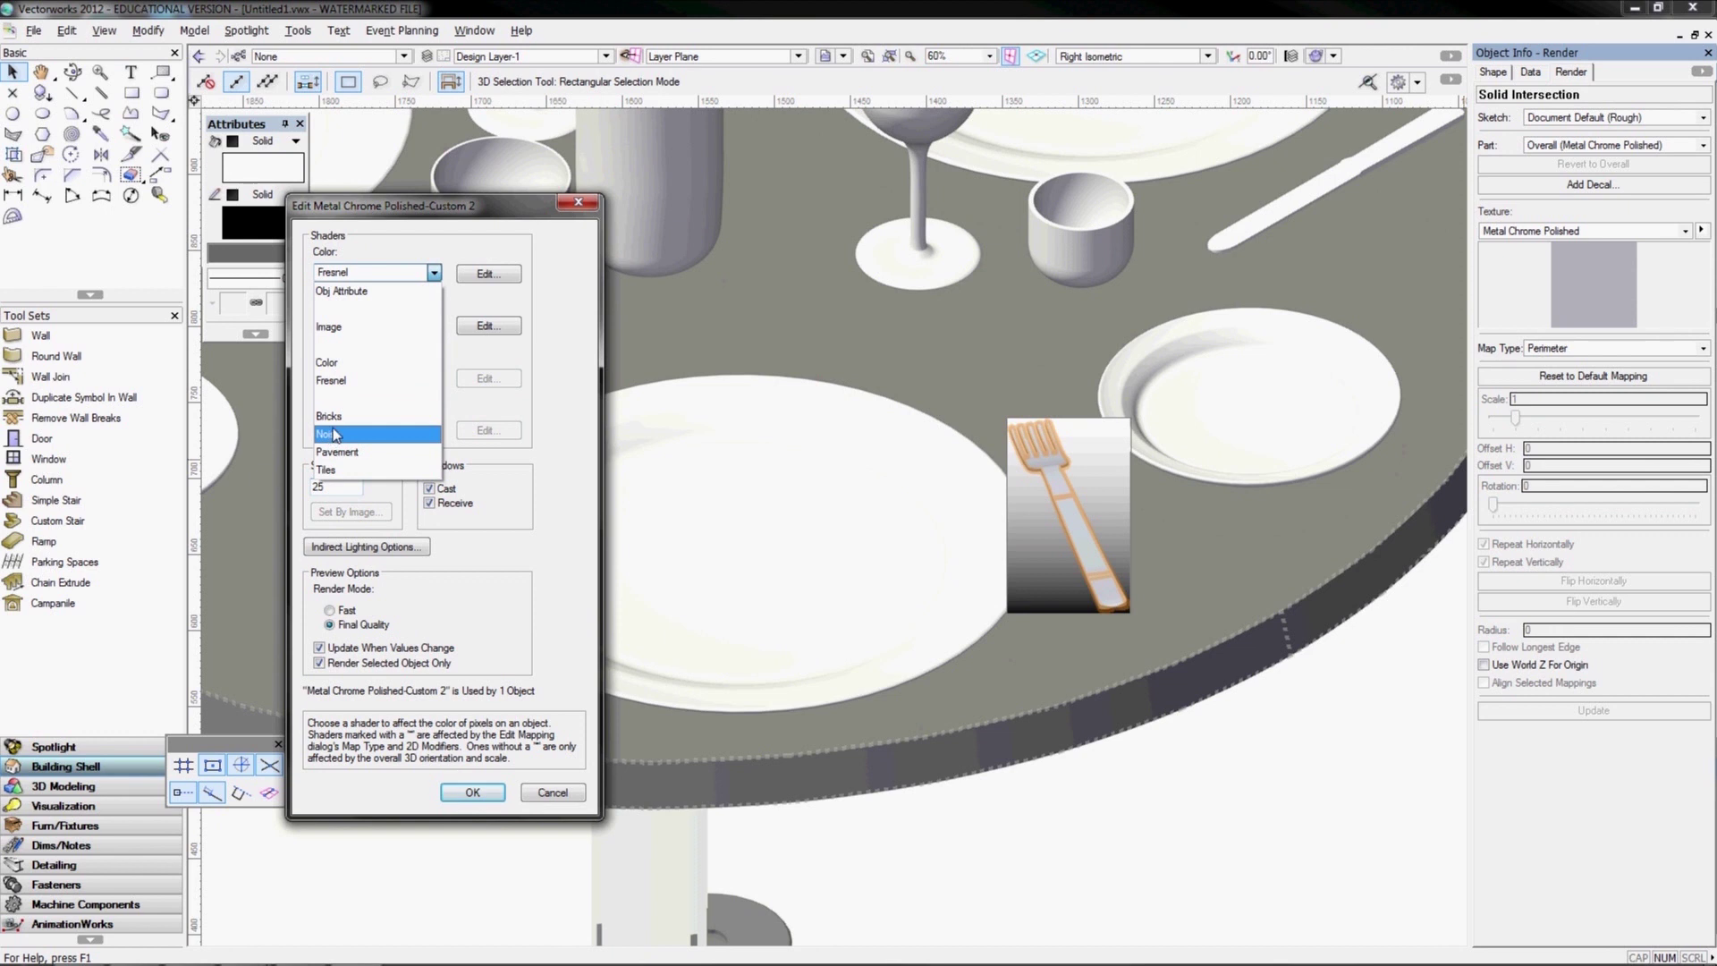
left_click(342, 472)
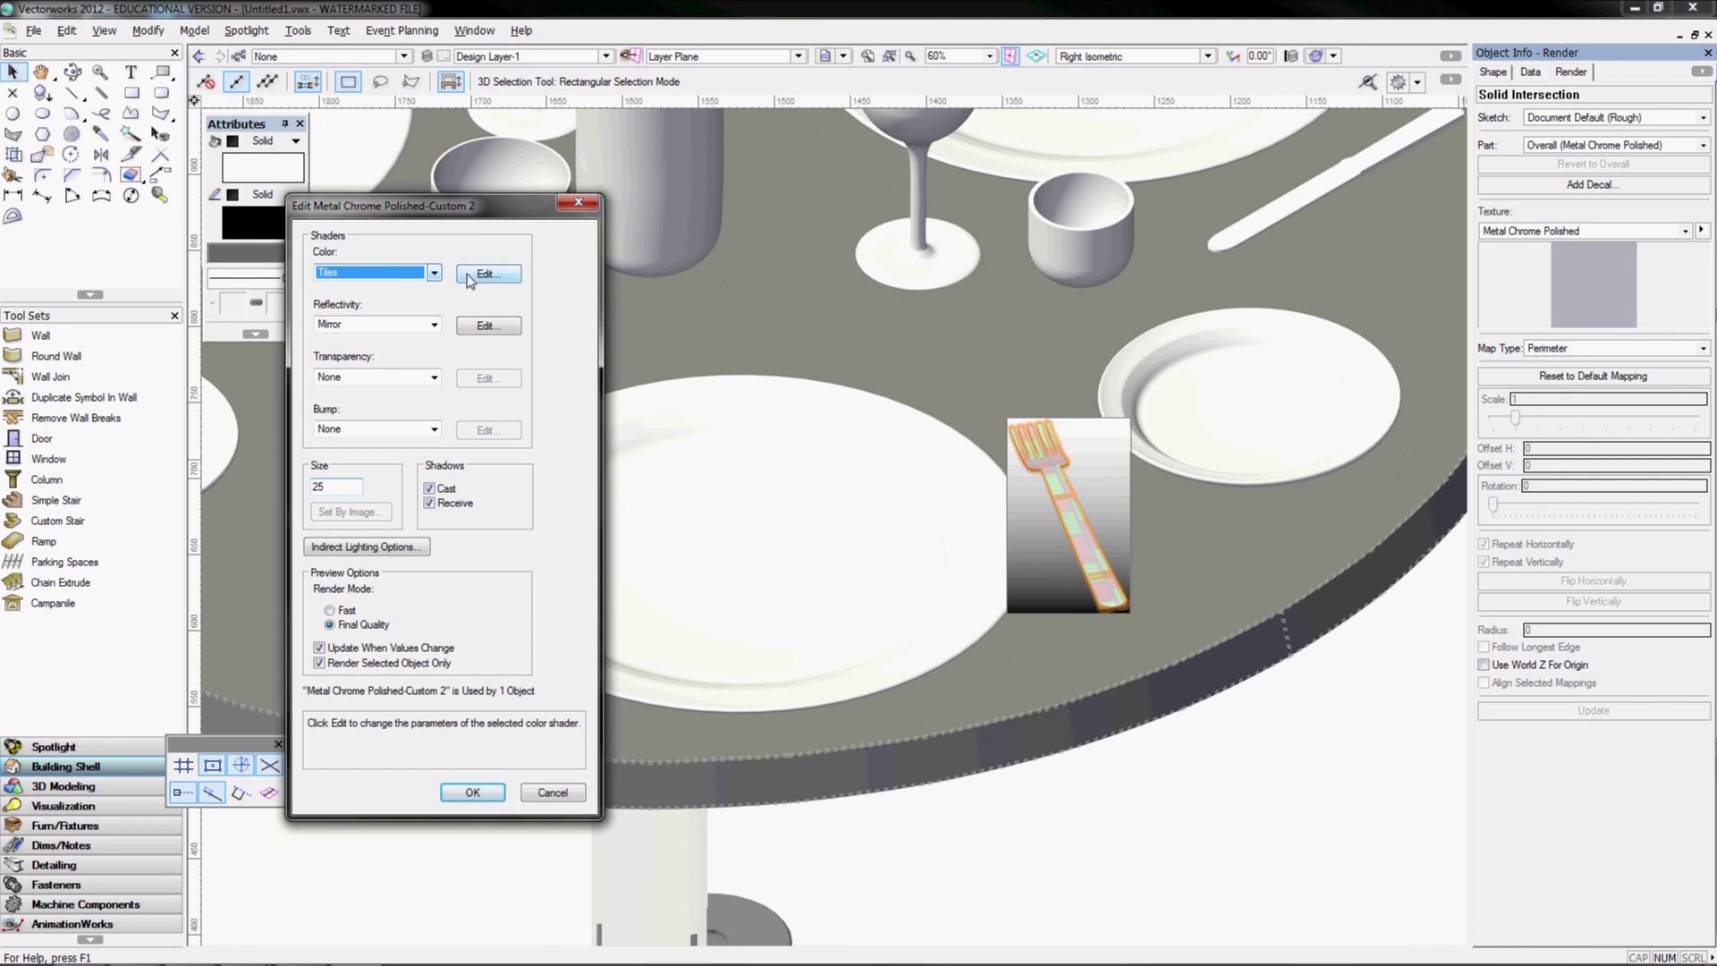
left_click(497, 279)
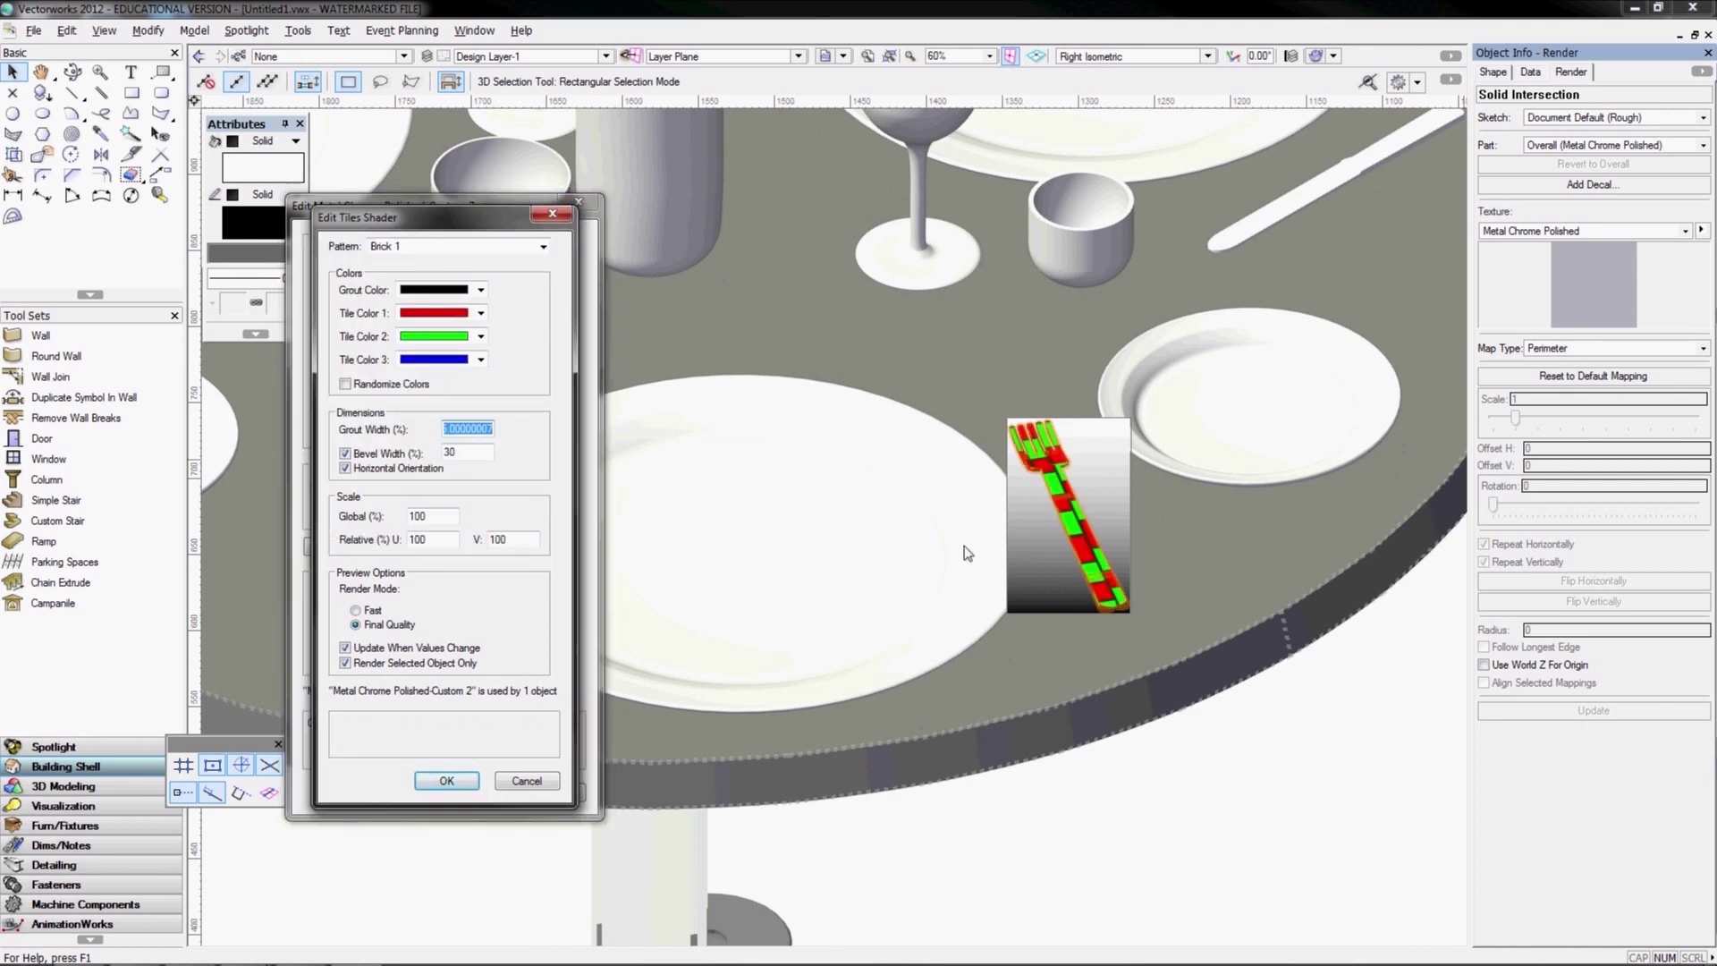
left_click(410, 248)
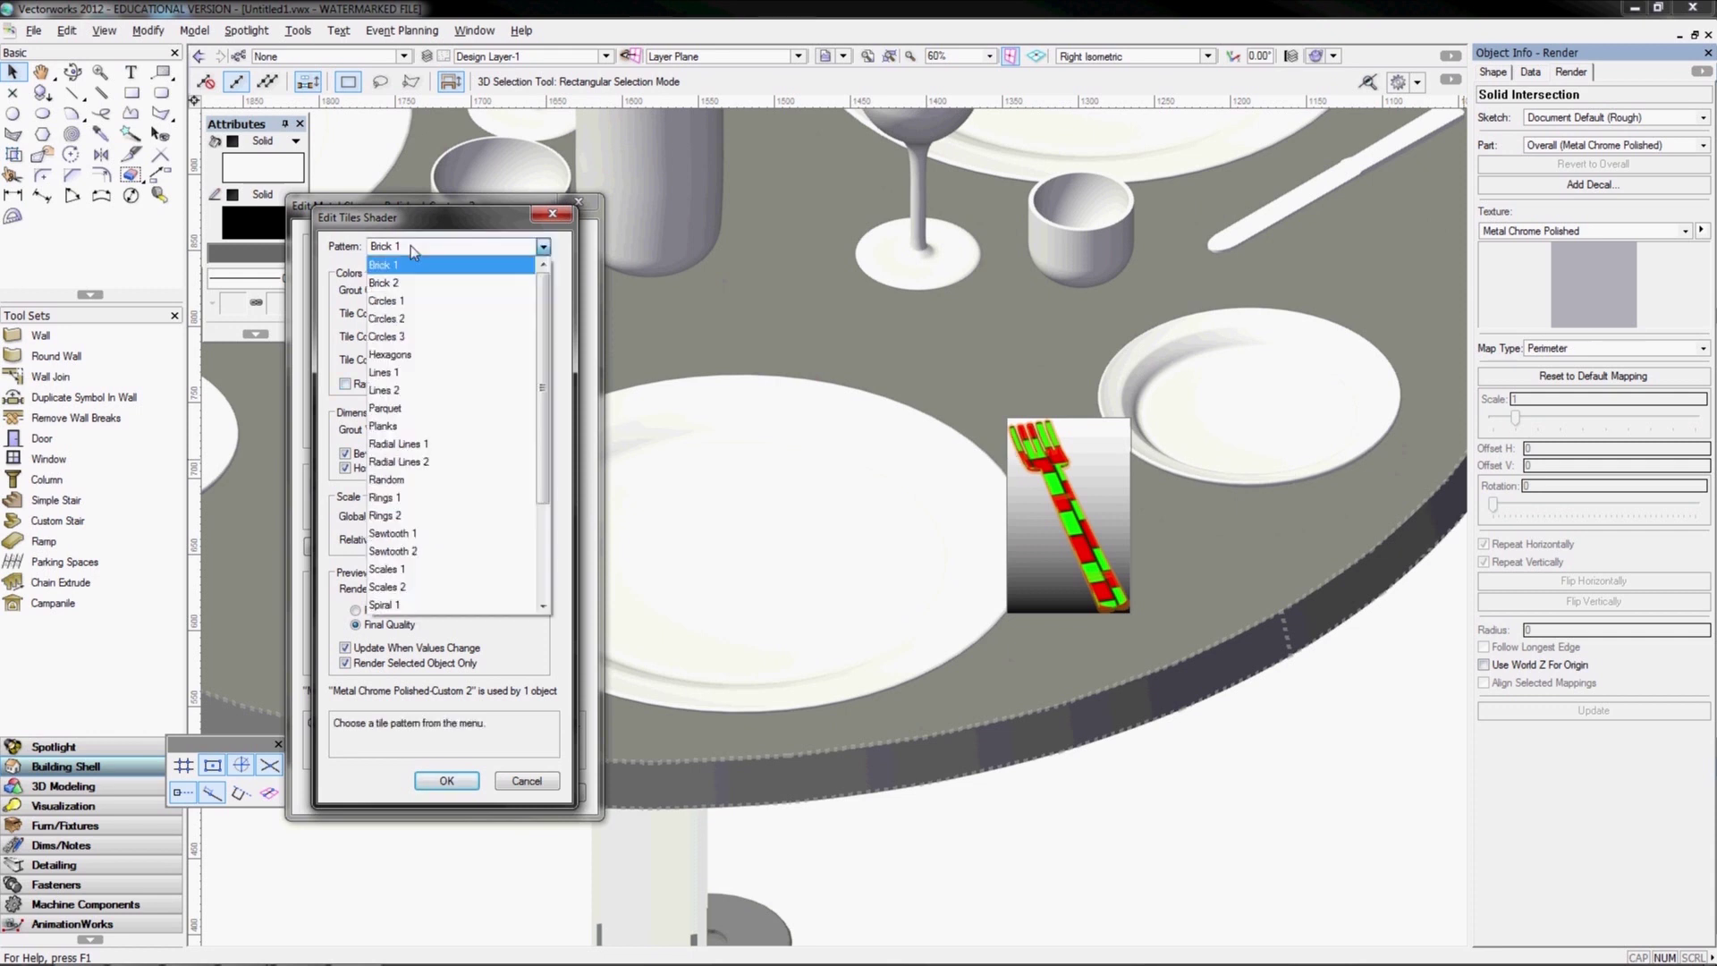
scroll(537, 295, "down", 1)
scroll(547, 288, "up", 1)
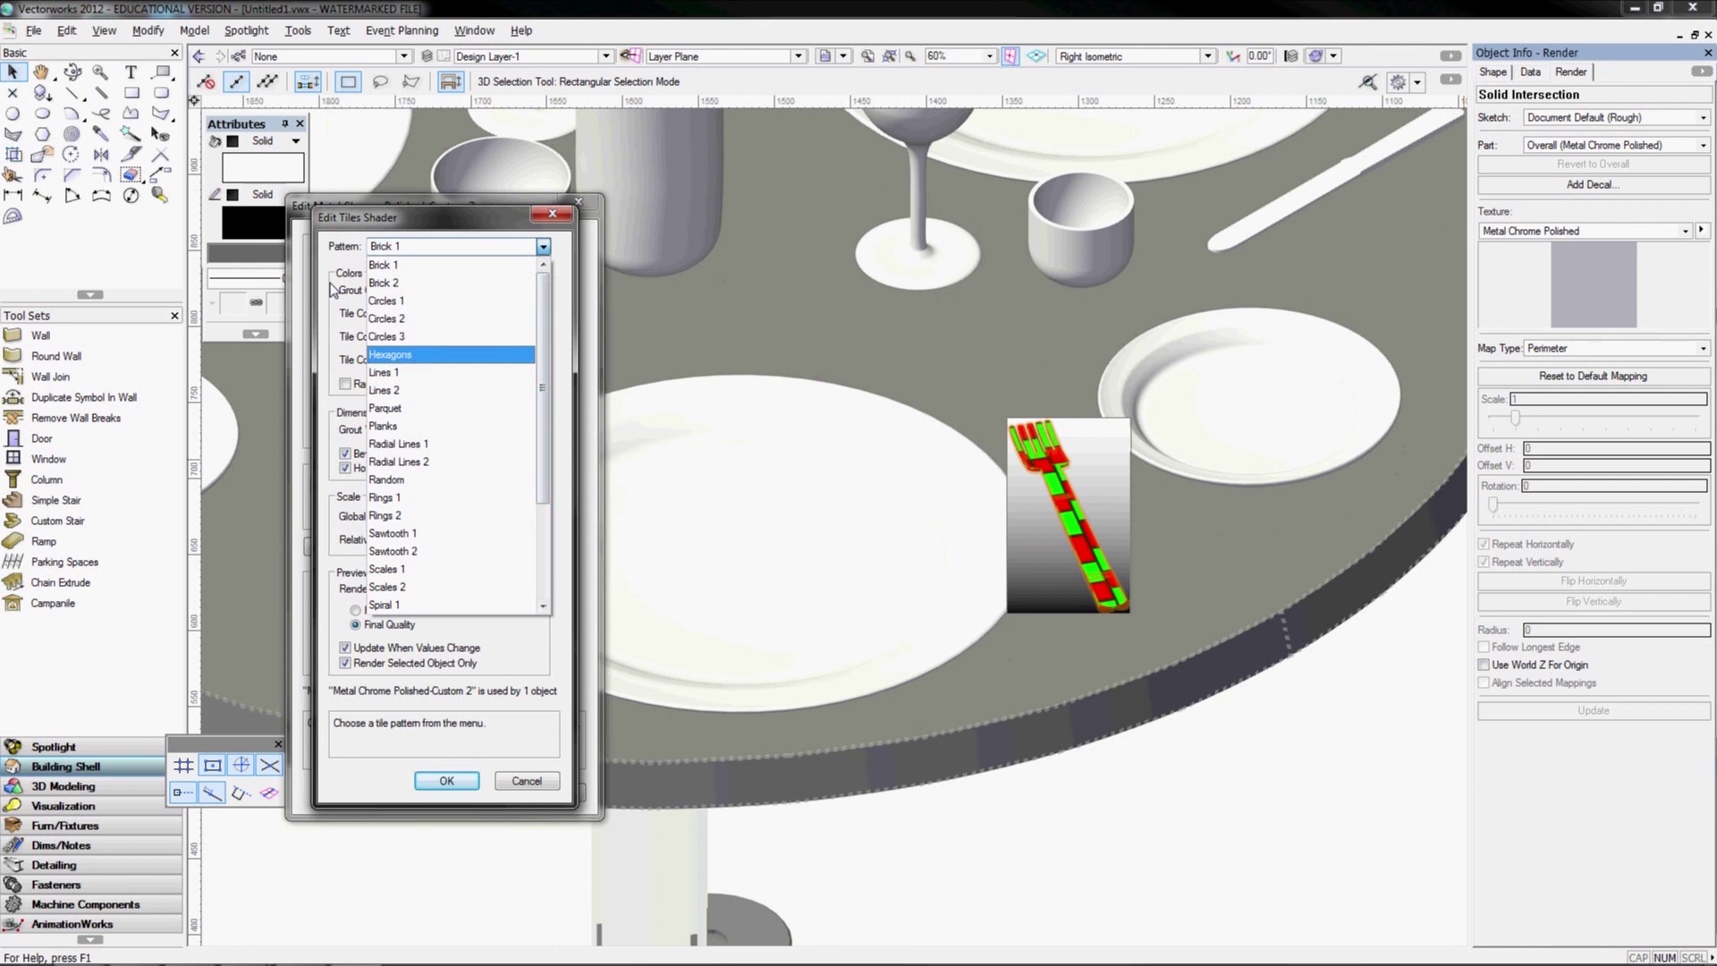
left_click(471, 435)
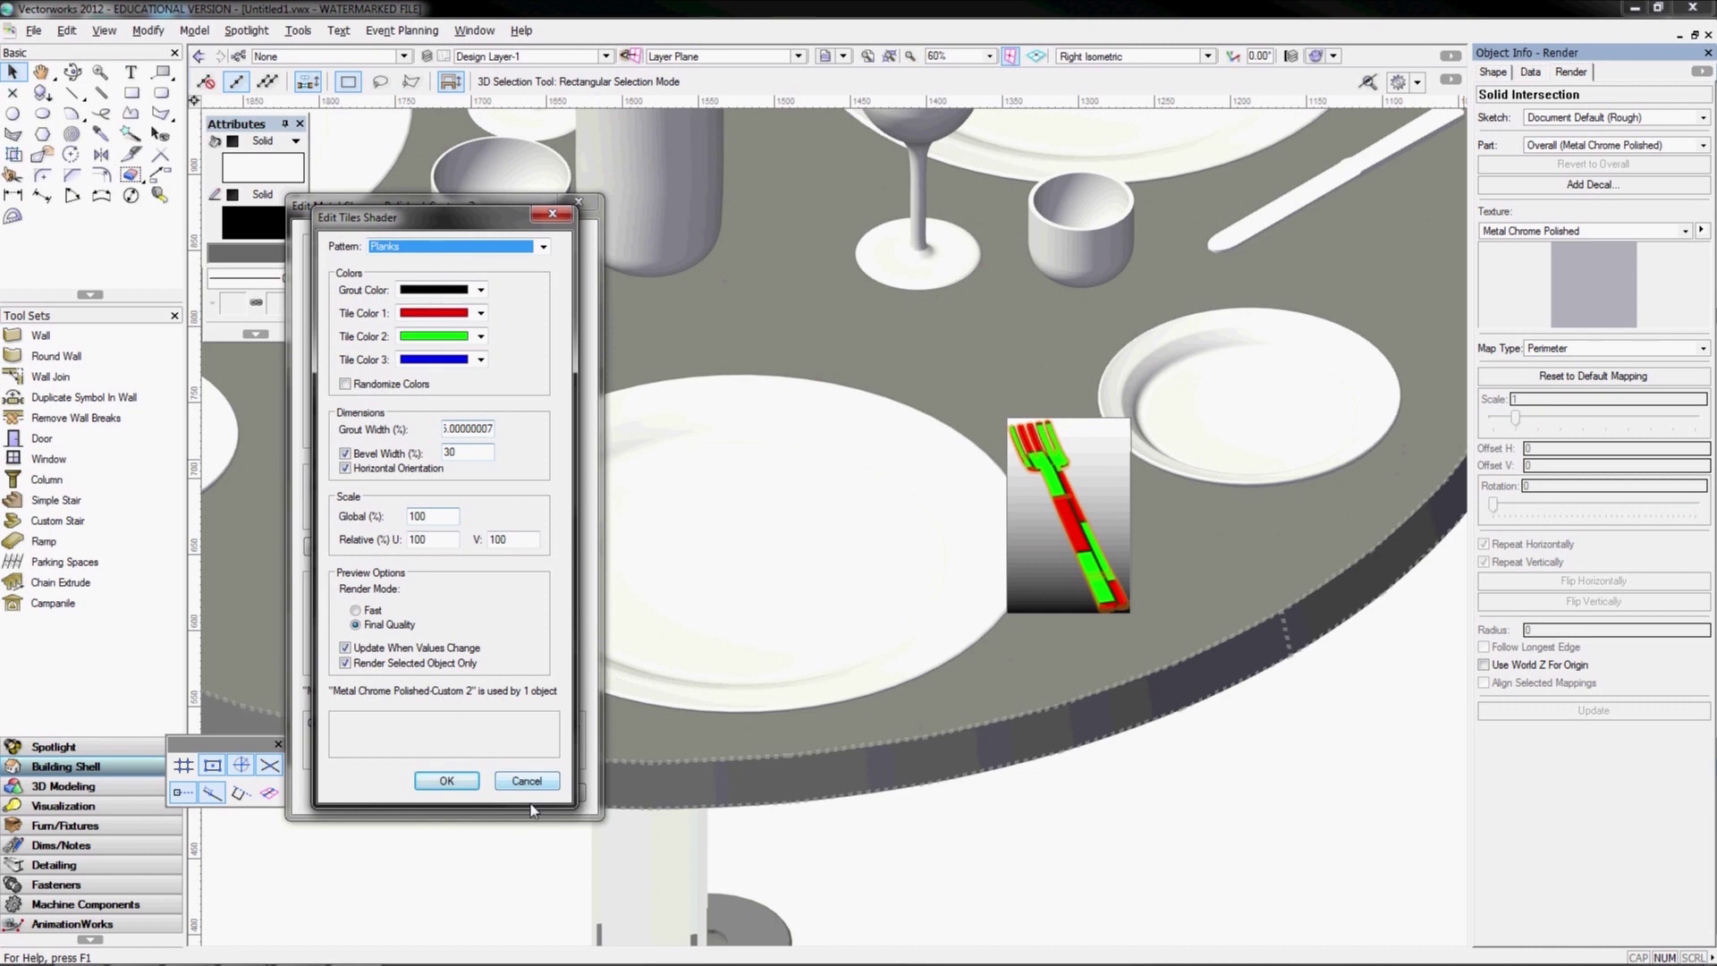
left_click(526, 781)
Return the custom texture's color shader to Fresnel and close the texture editing without keeping the copy
left_click(434, 273)
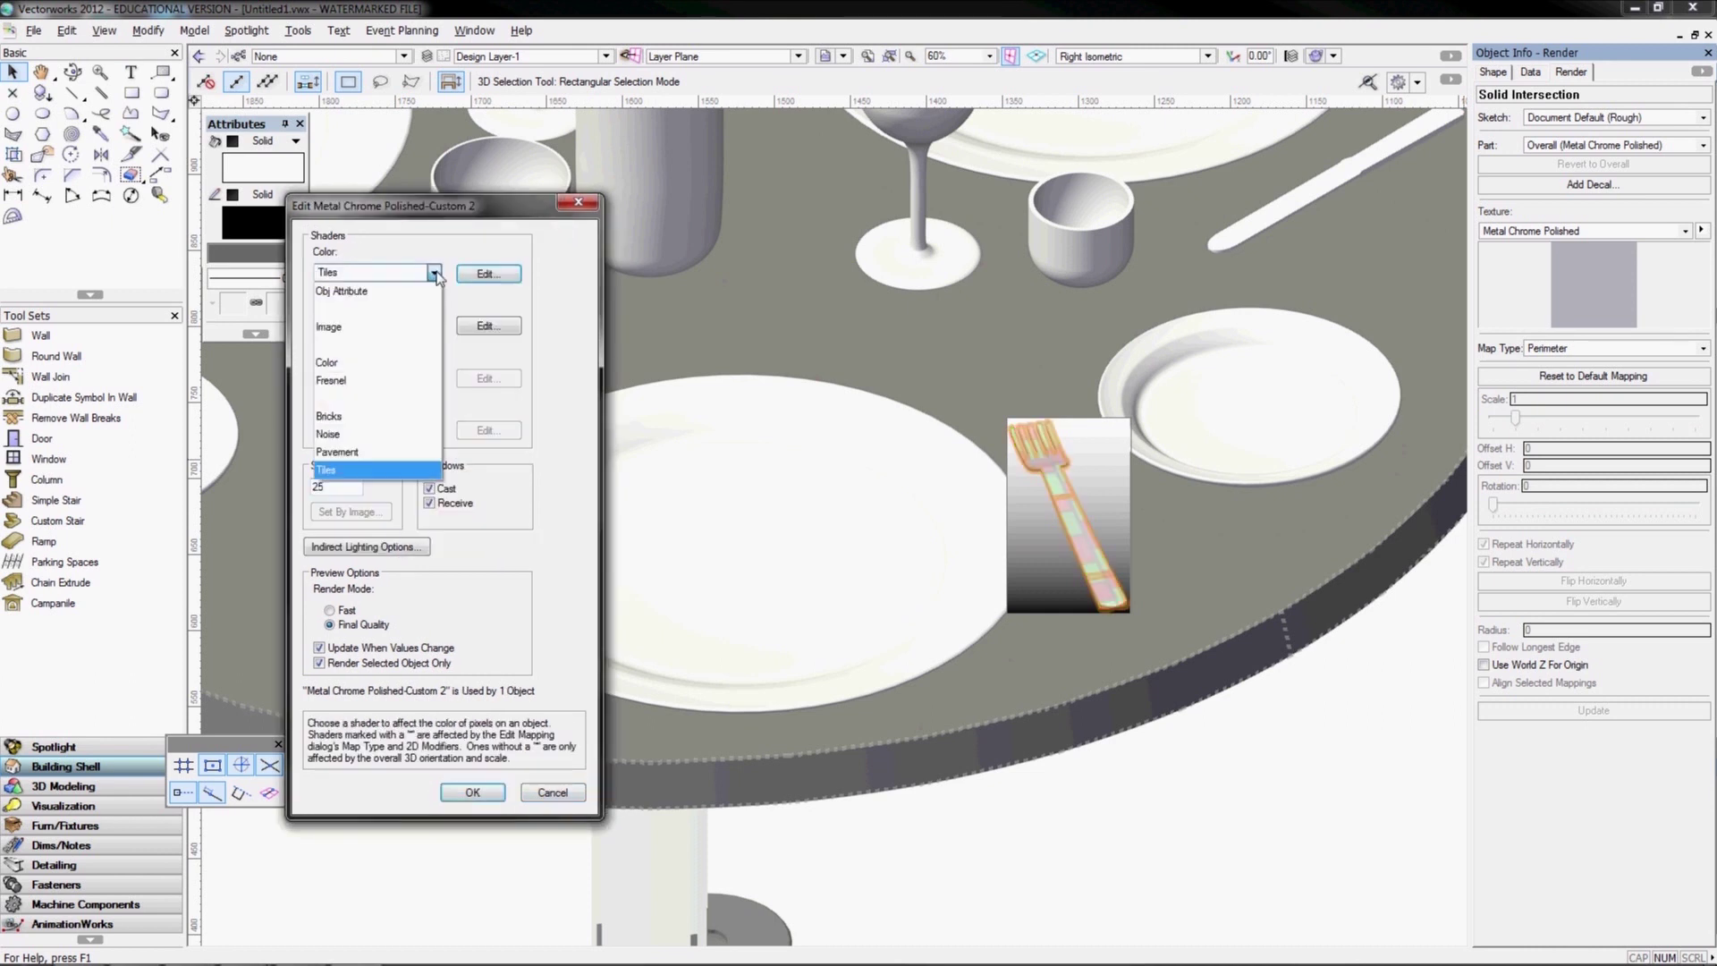
left_click(392, 380)
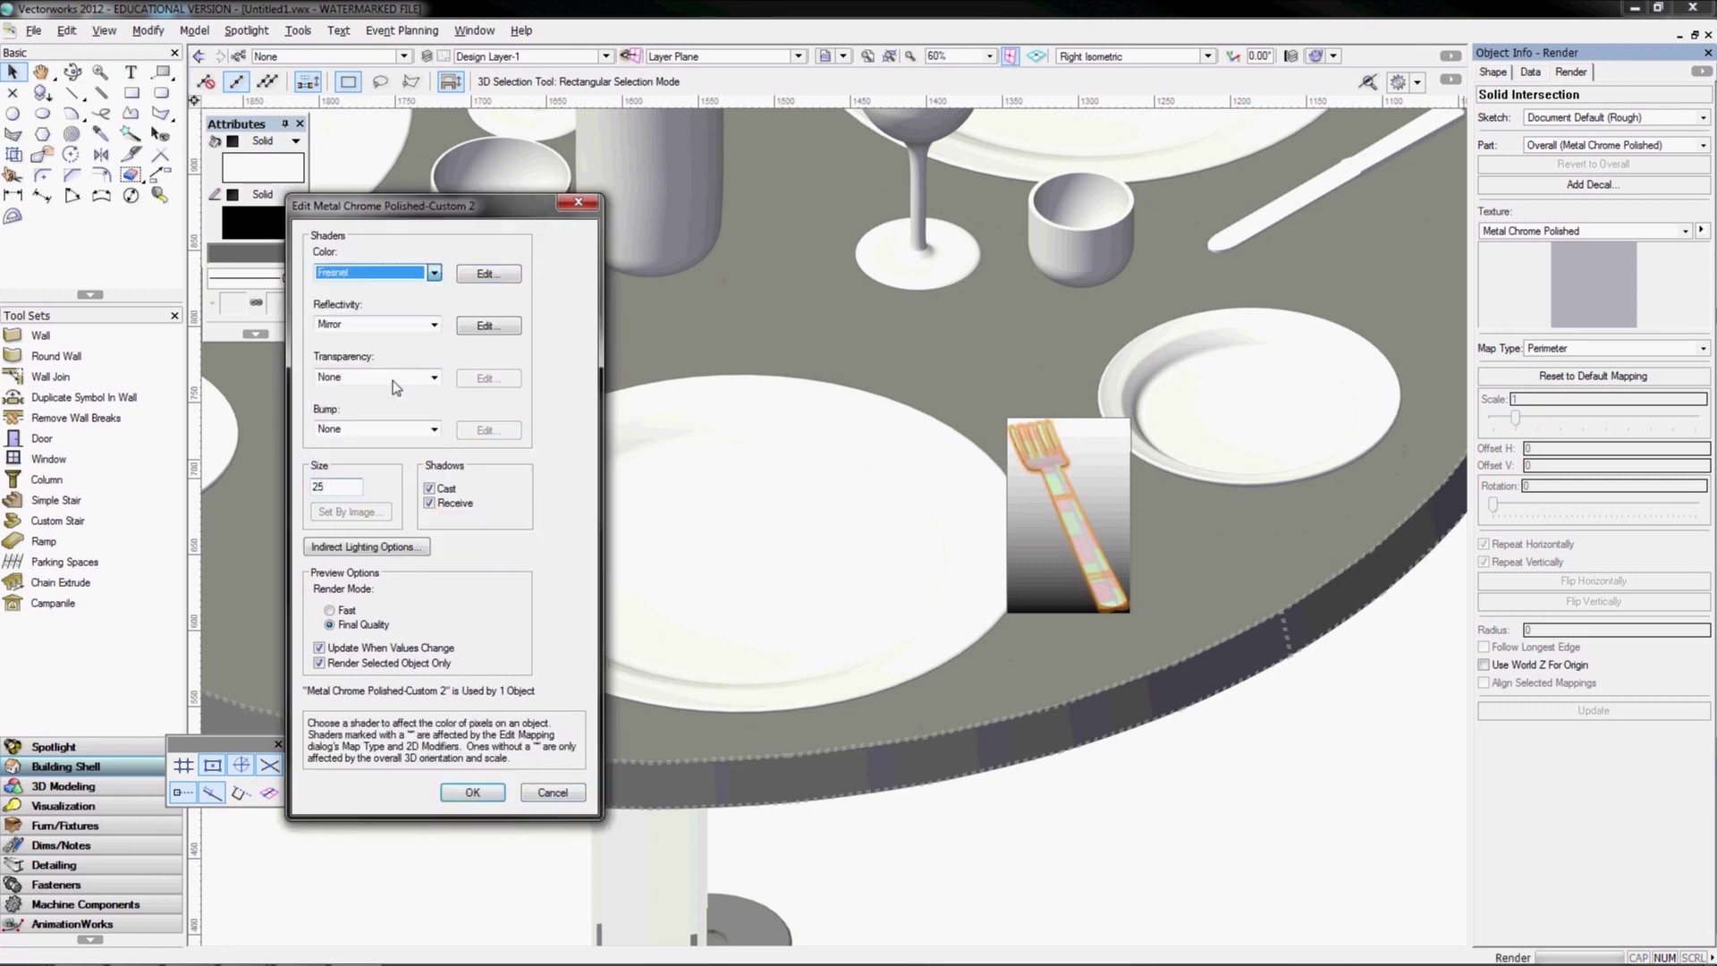
left_click(472, 273)
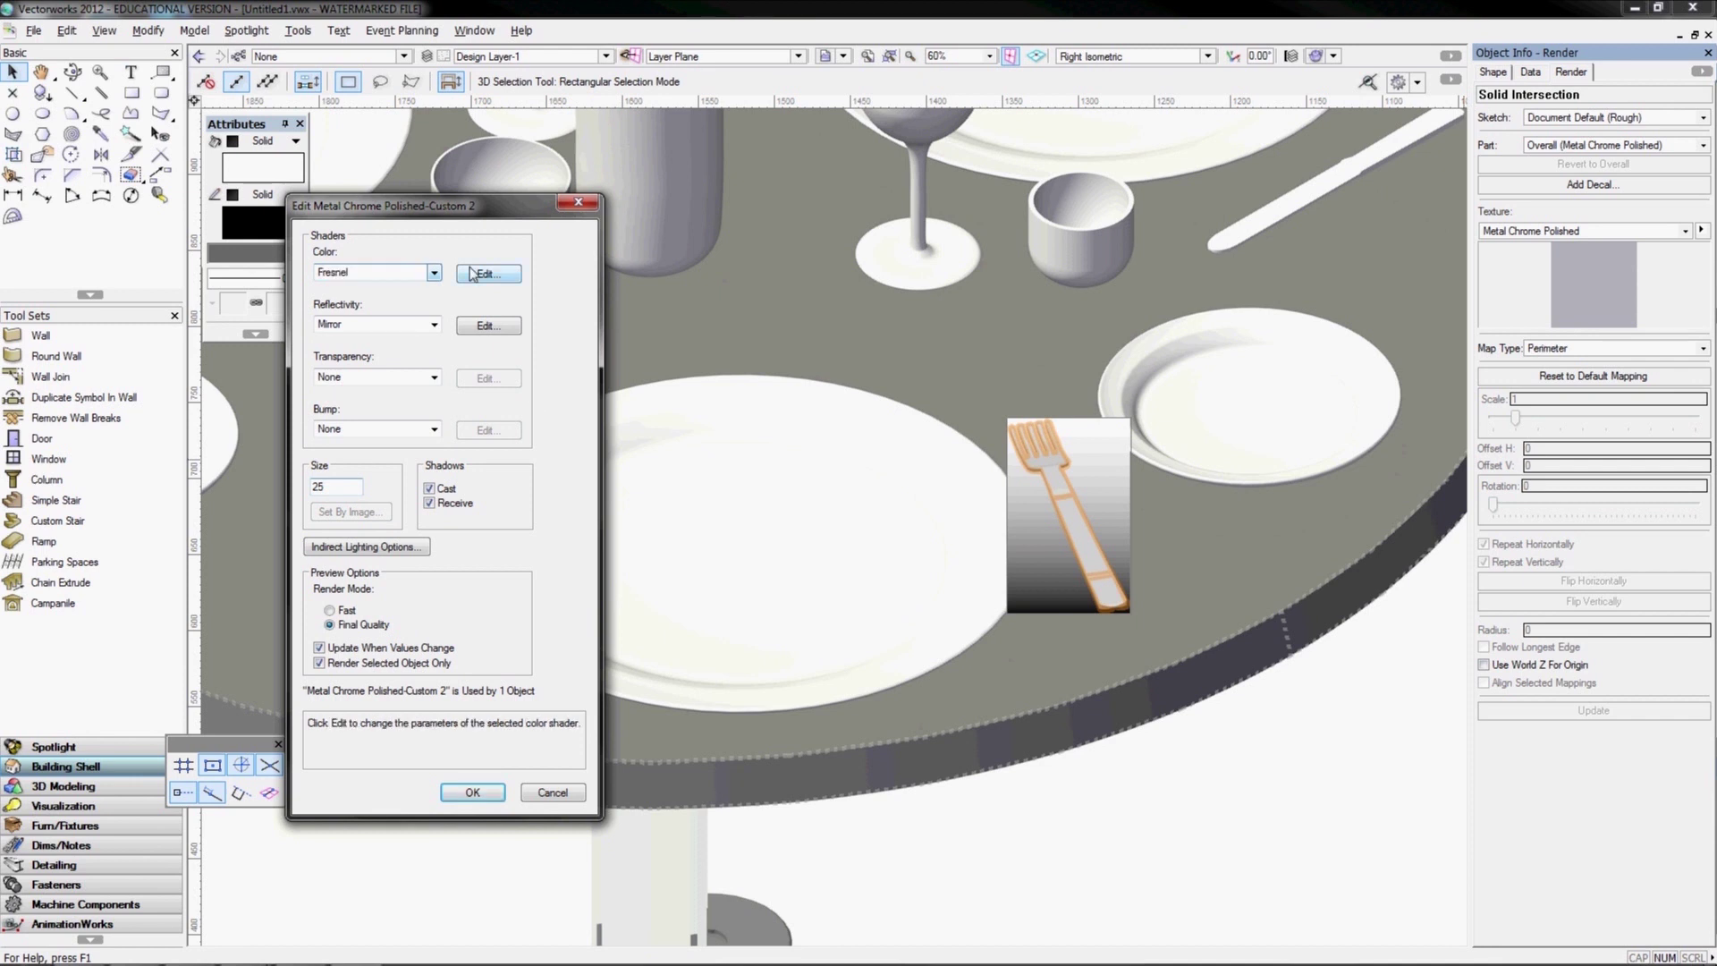
left_click(546, 503)
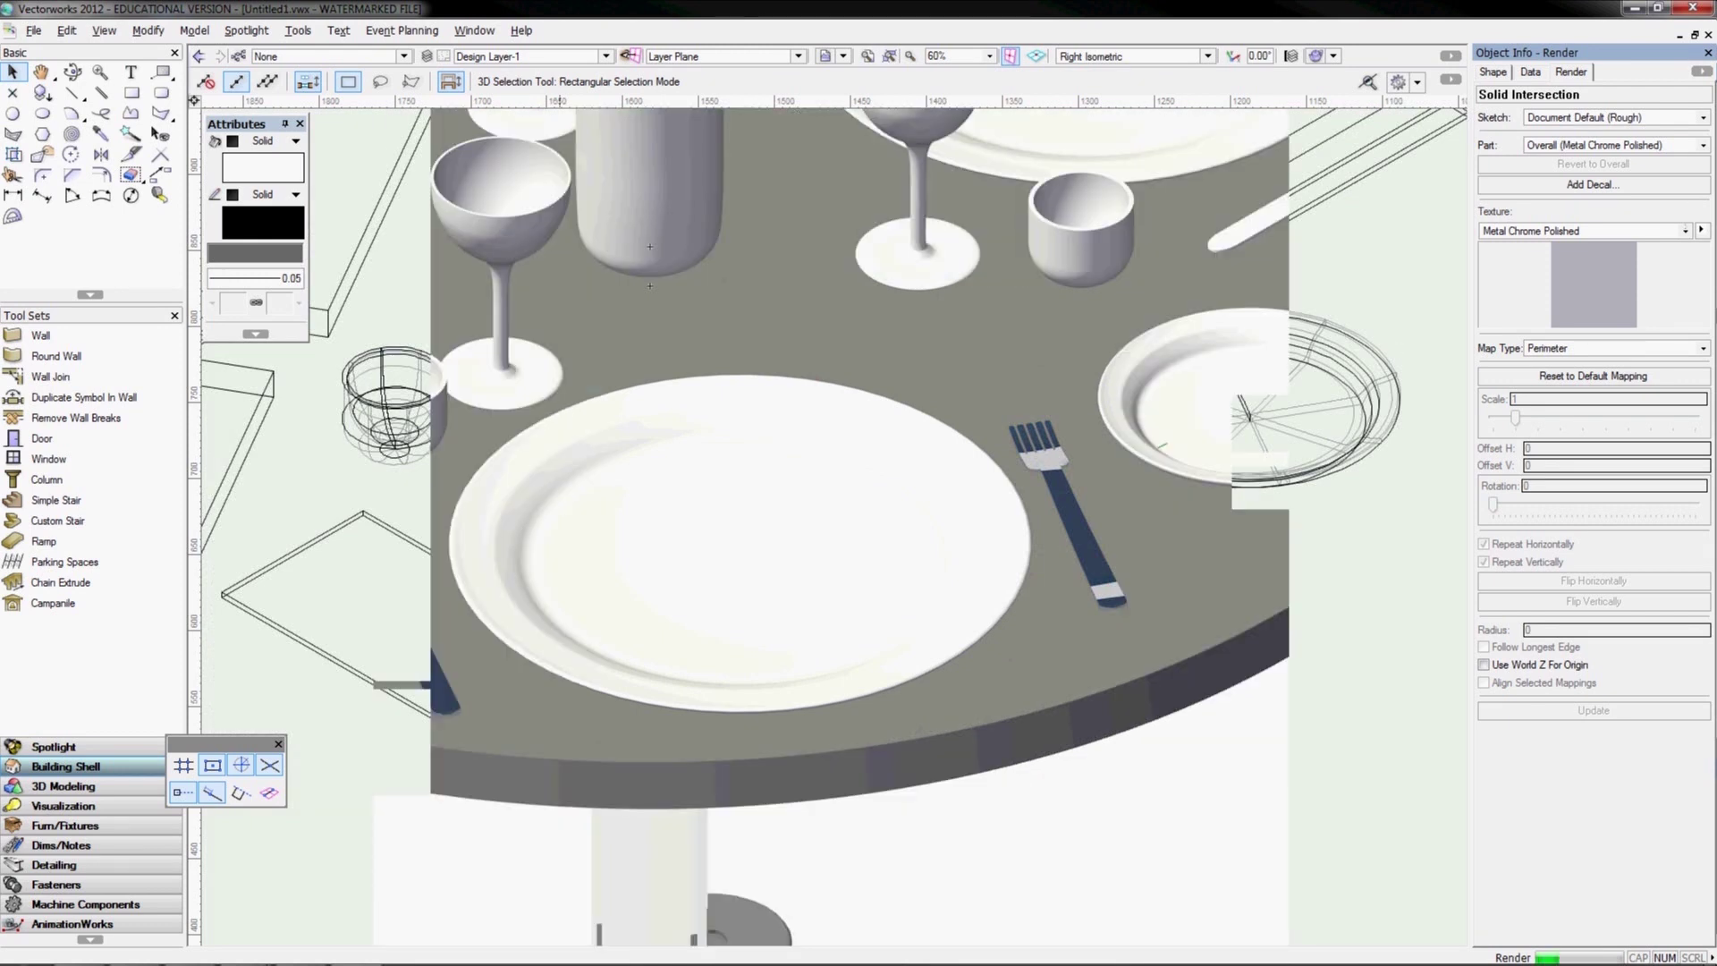
left_click(1701, 230)
left_click(1574, 253)
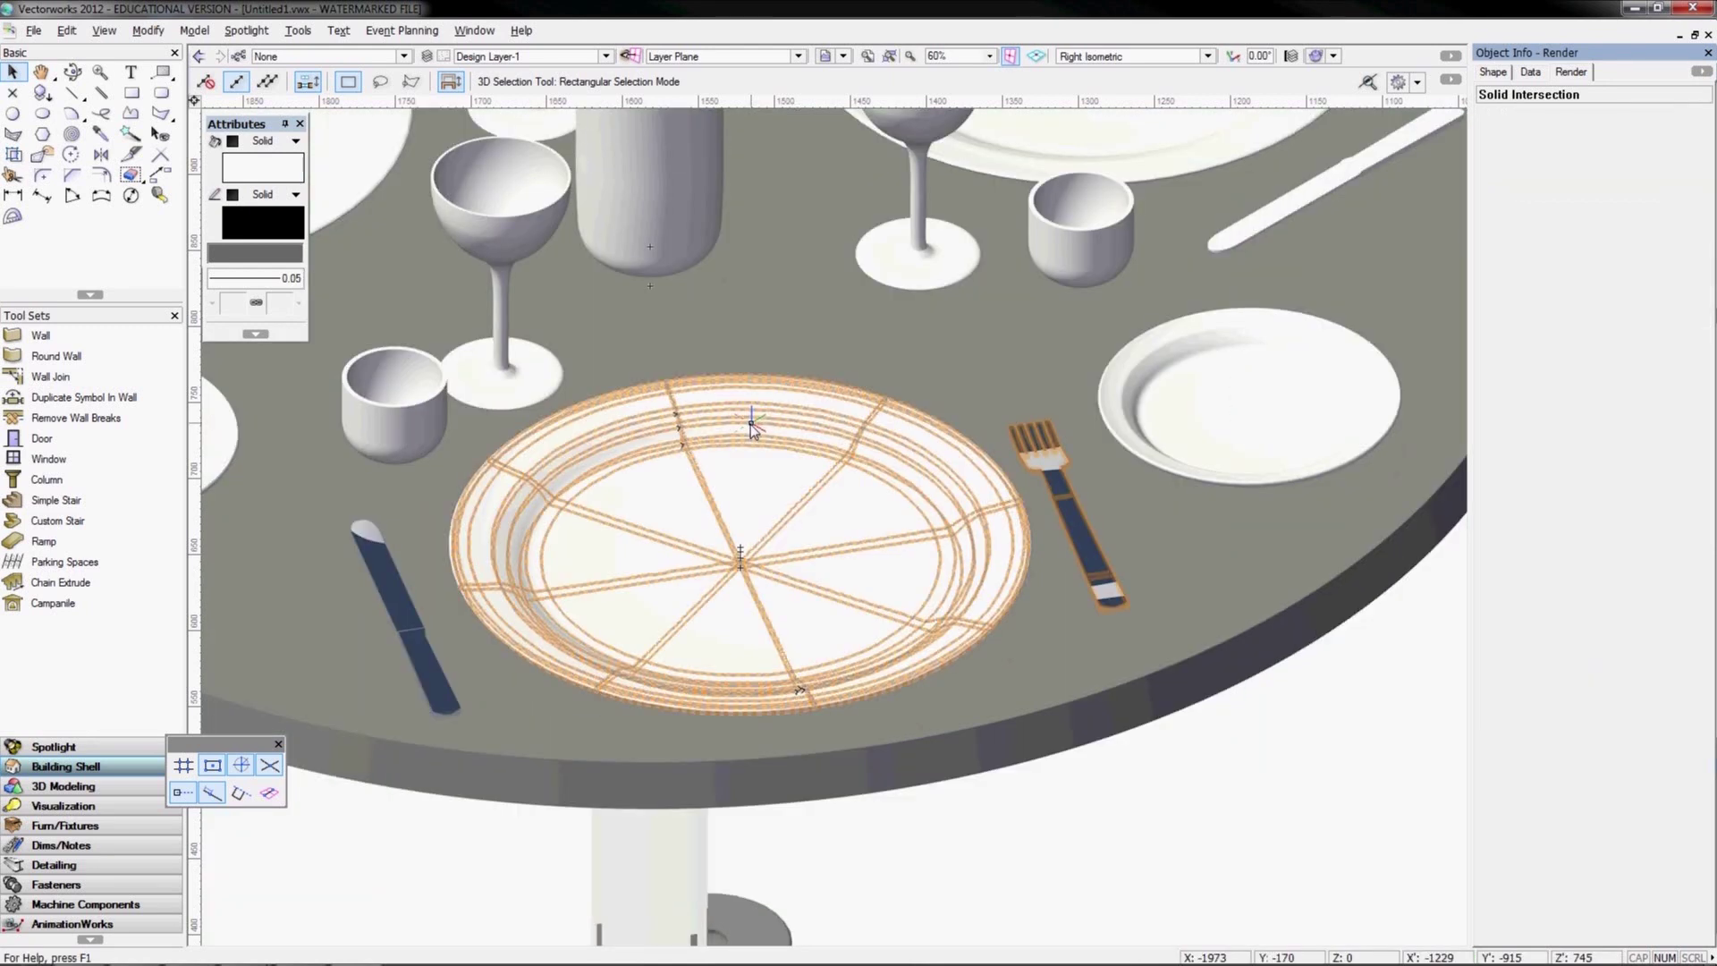
left_click(750, 424, "shift")
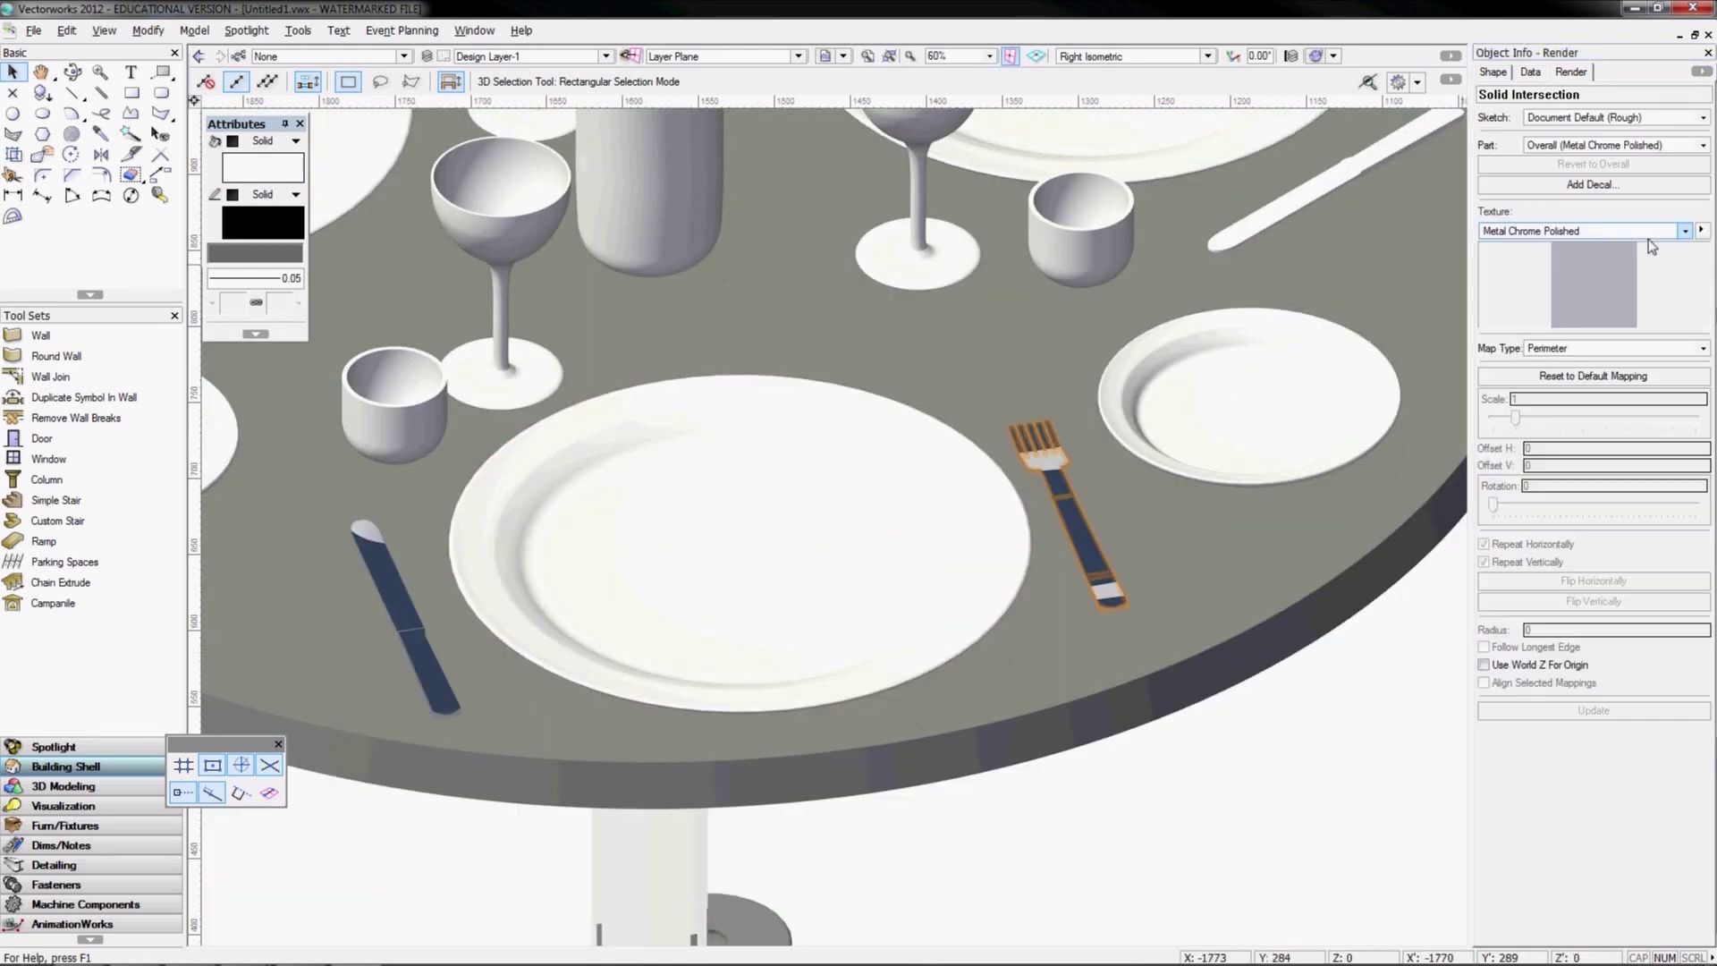
Duplicate the fork's Metal Chrome Polished texture as Metal Chrome Polished-2 for editing and keep its color shader at Fresnel
left_click(1702, 230)
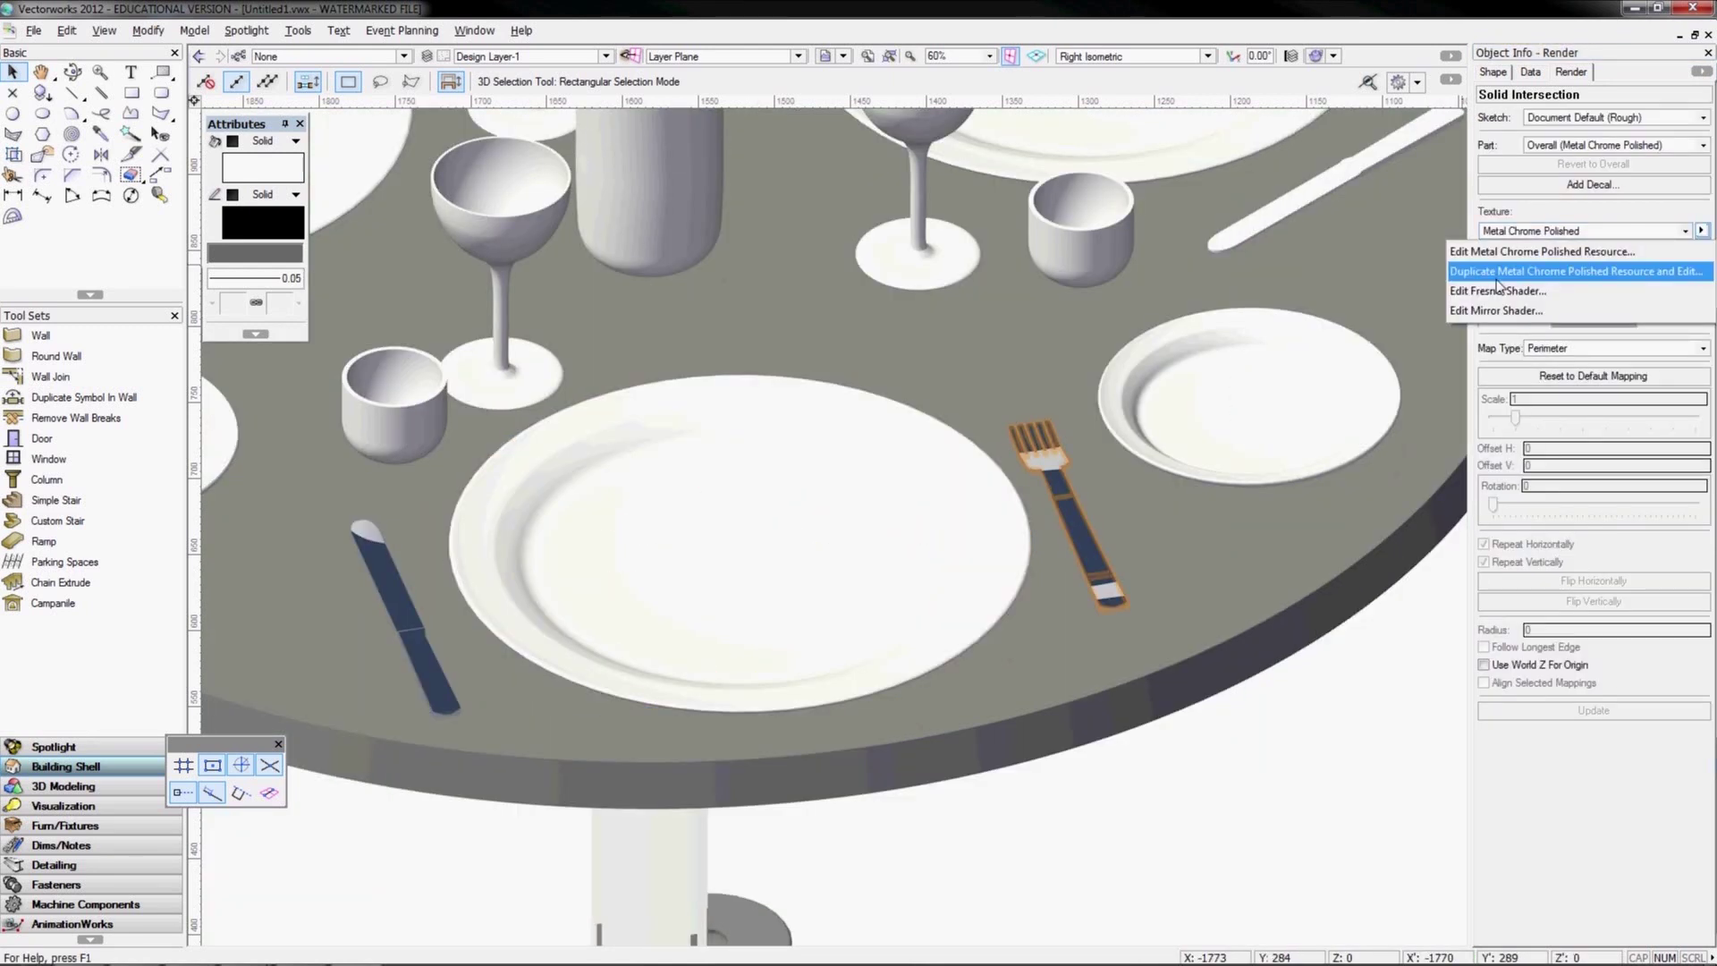
left_click(1497, 274)
left_click(824, 542)
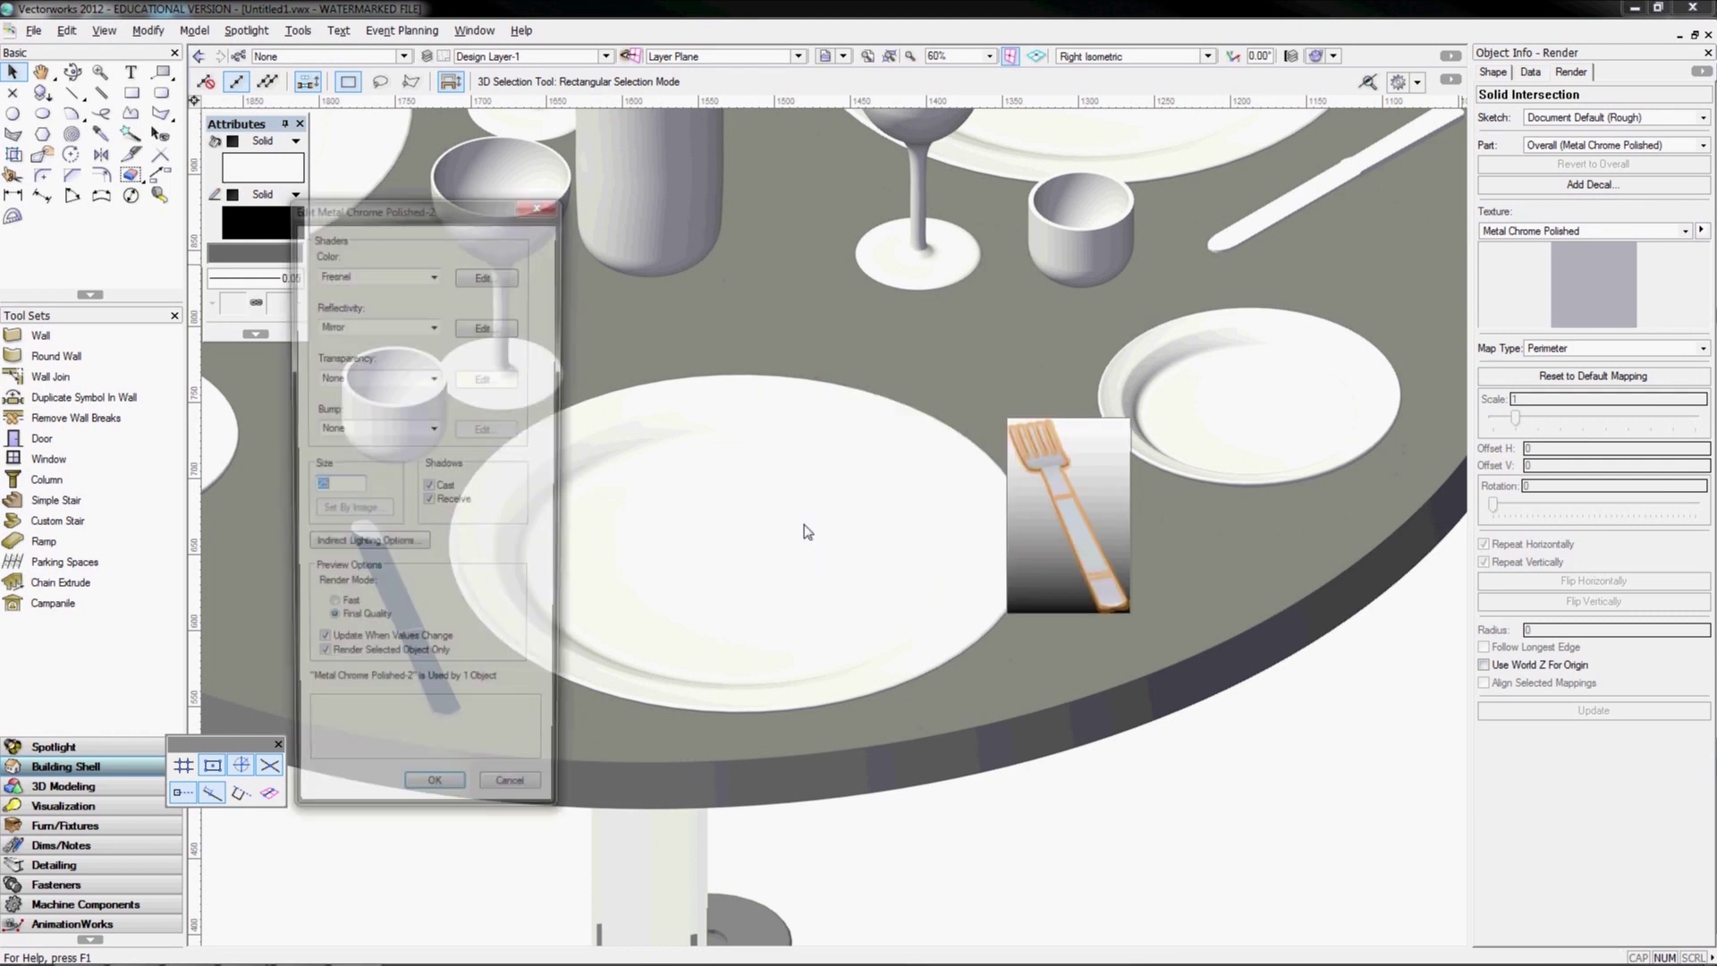
left_click(472, 271)
left_click(449, 492)
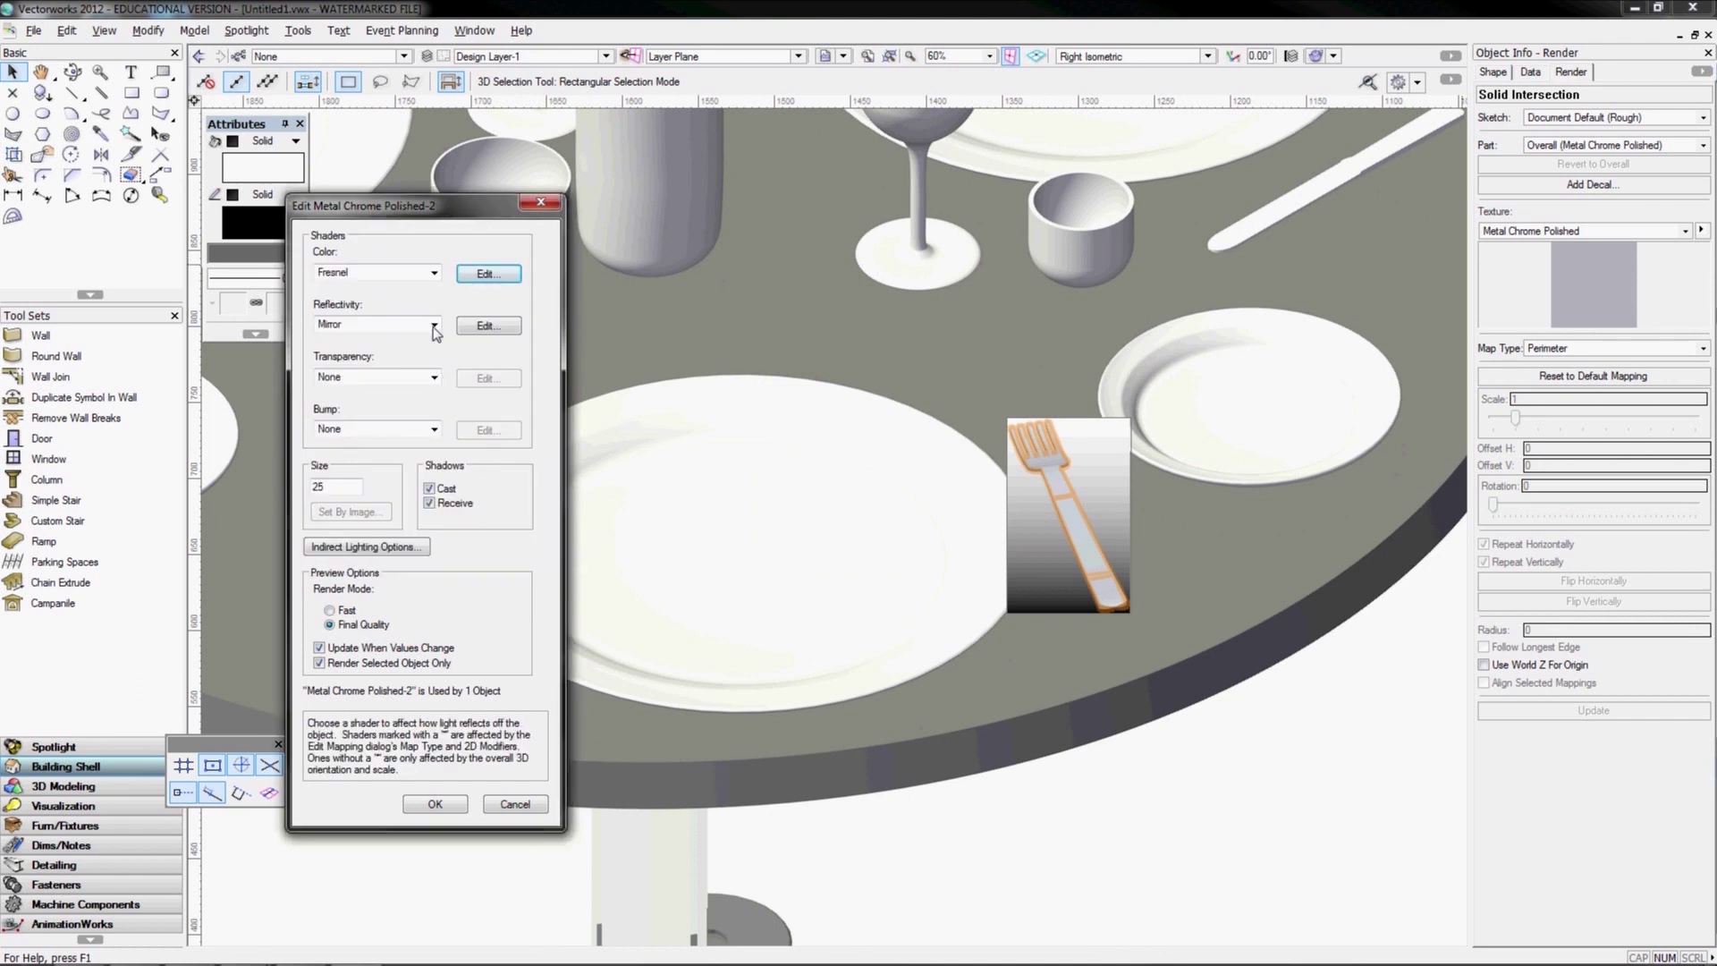
Set the copied texture's reflectivity shader to Metallic, keeping the Metallic pattern with 50% reflection and 15% blurriness
left_click(434, 326)
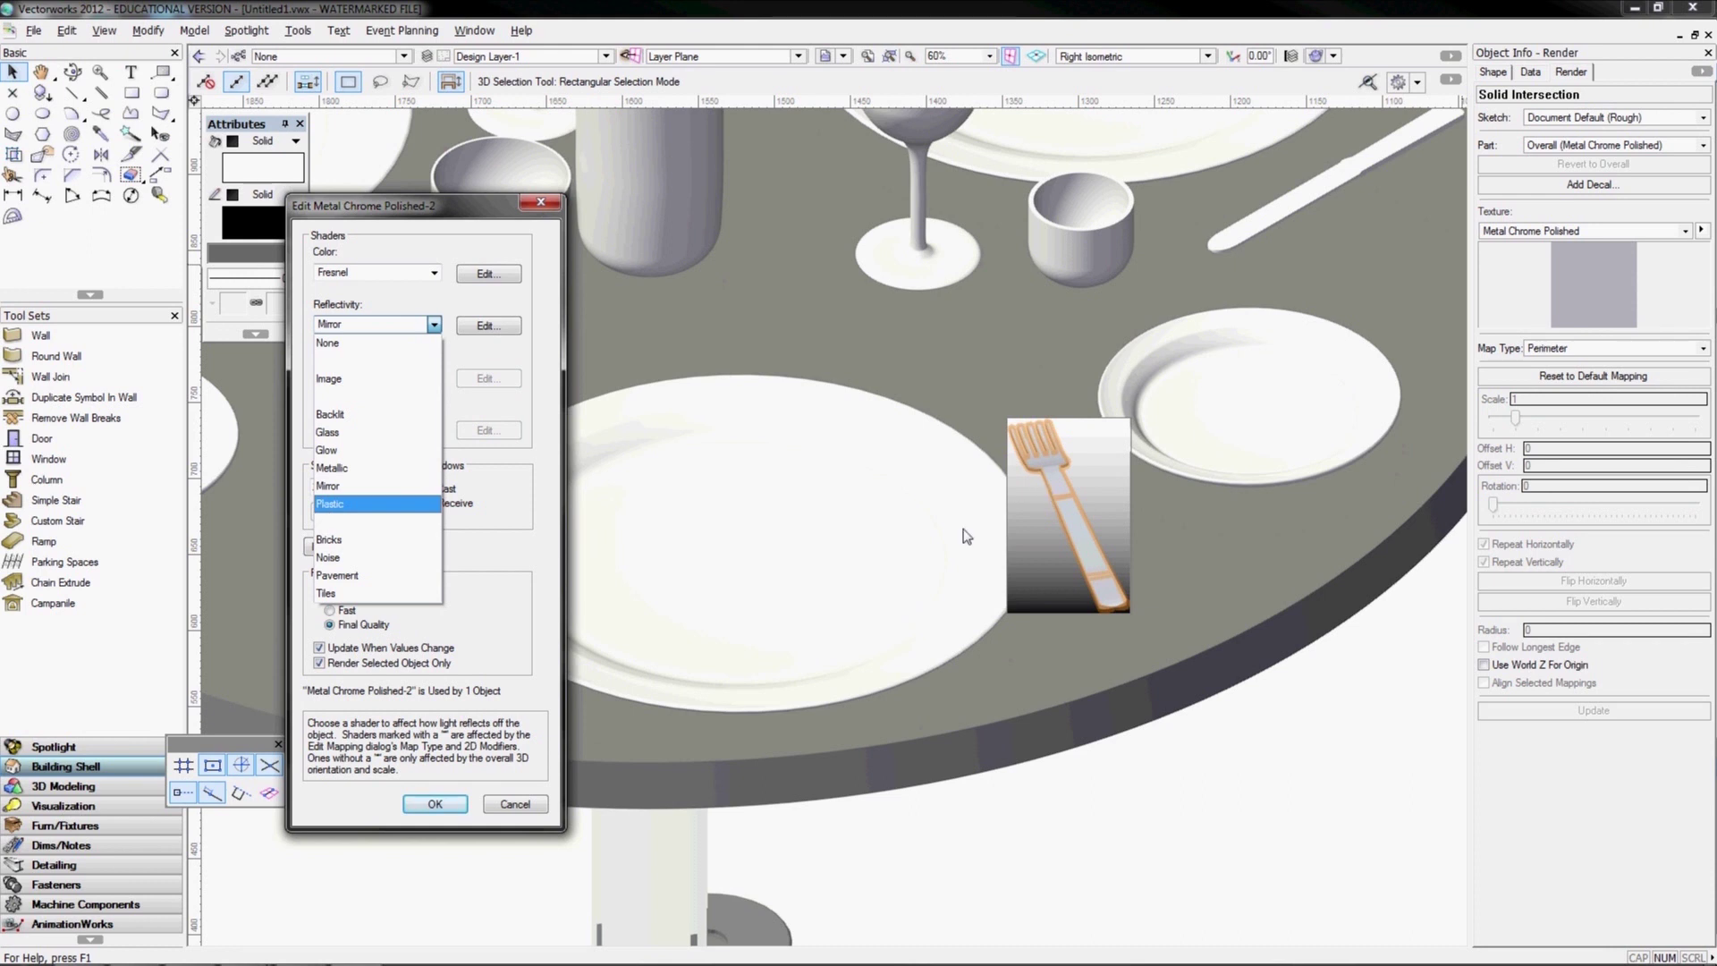
left_click(337, 467)
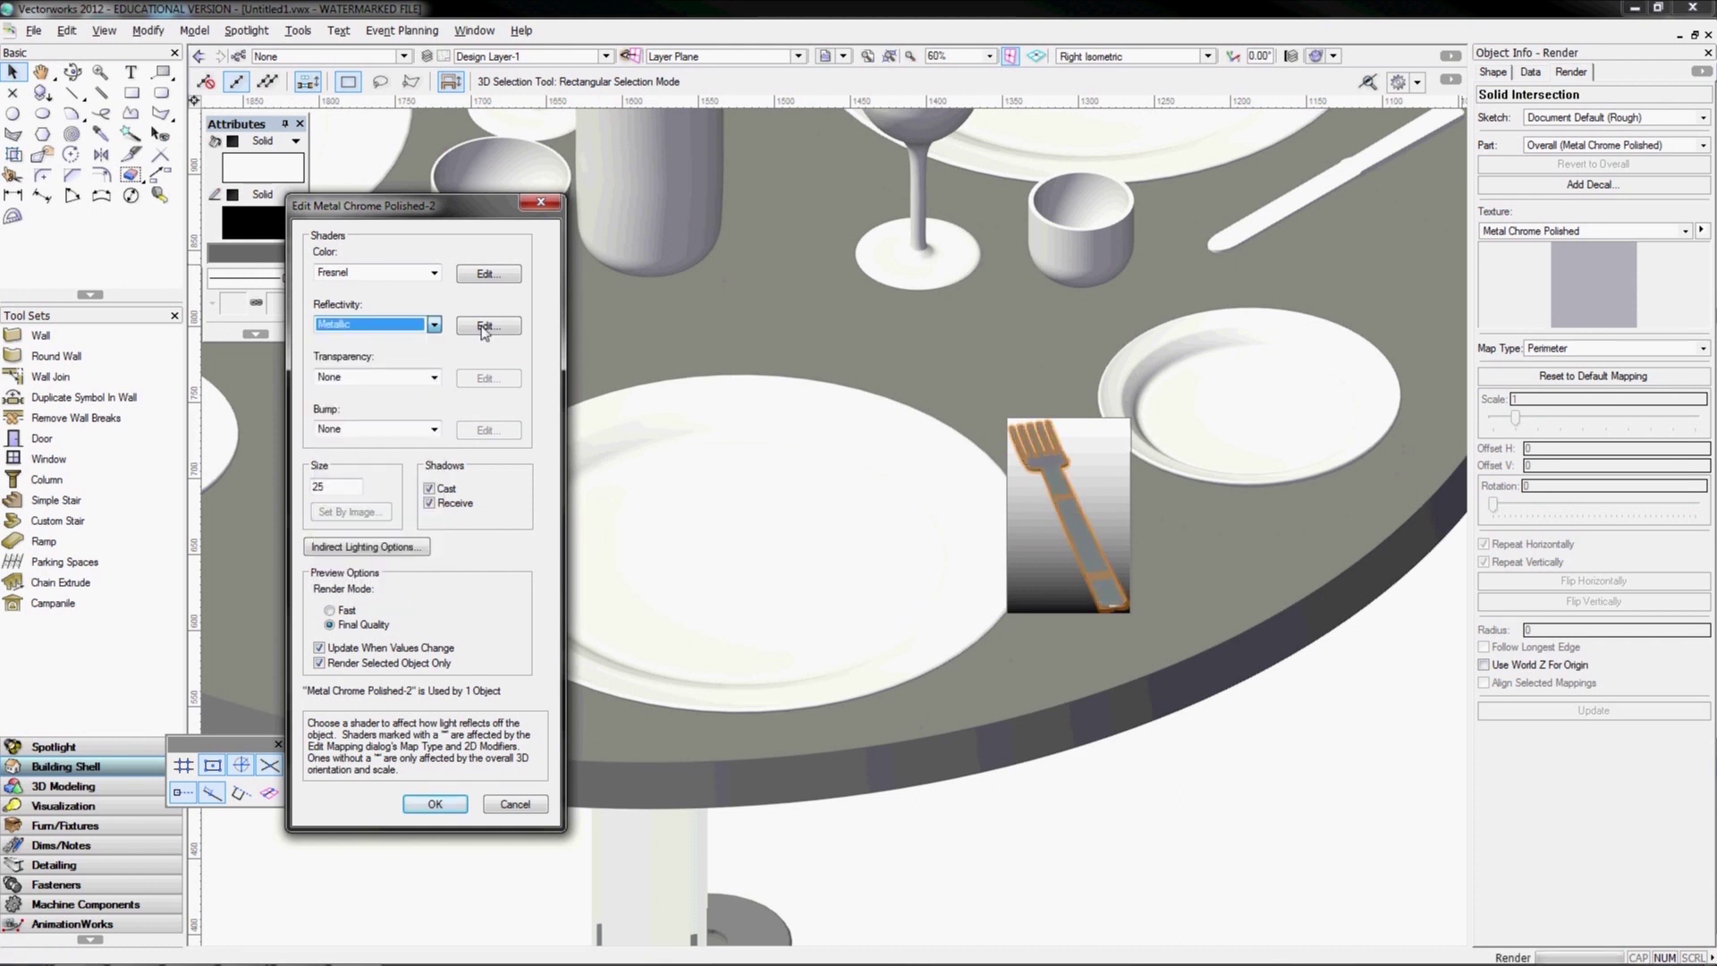
left_click(484, 327)
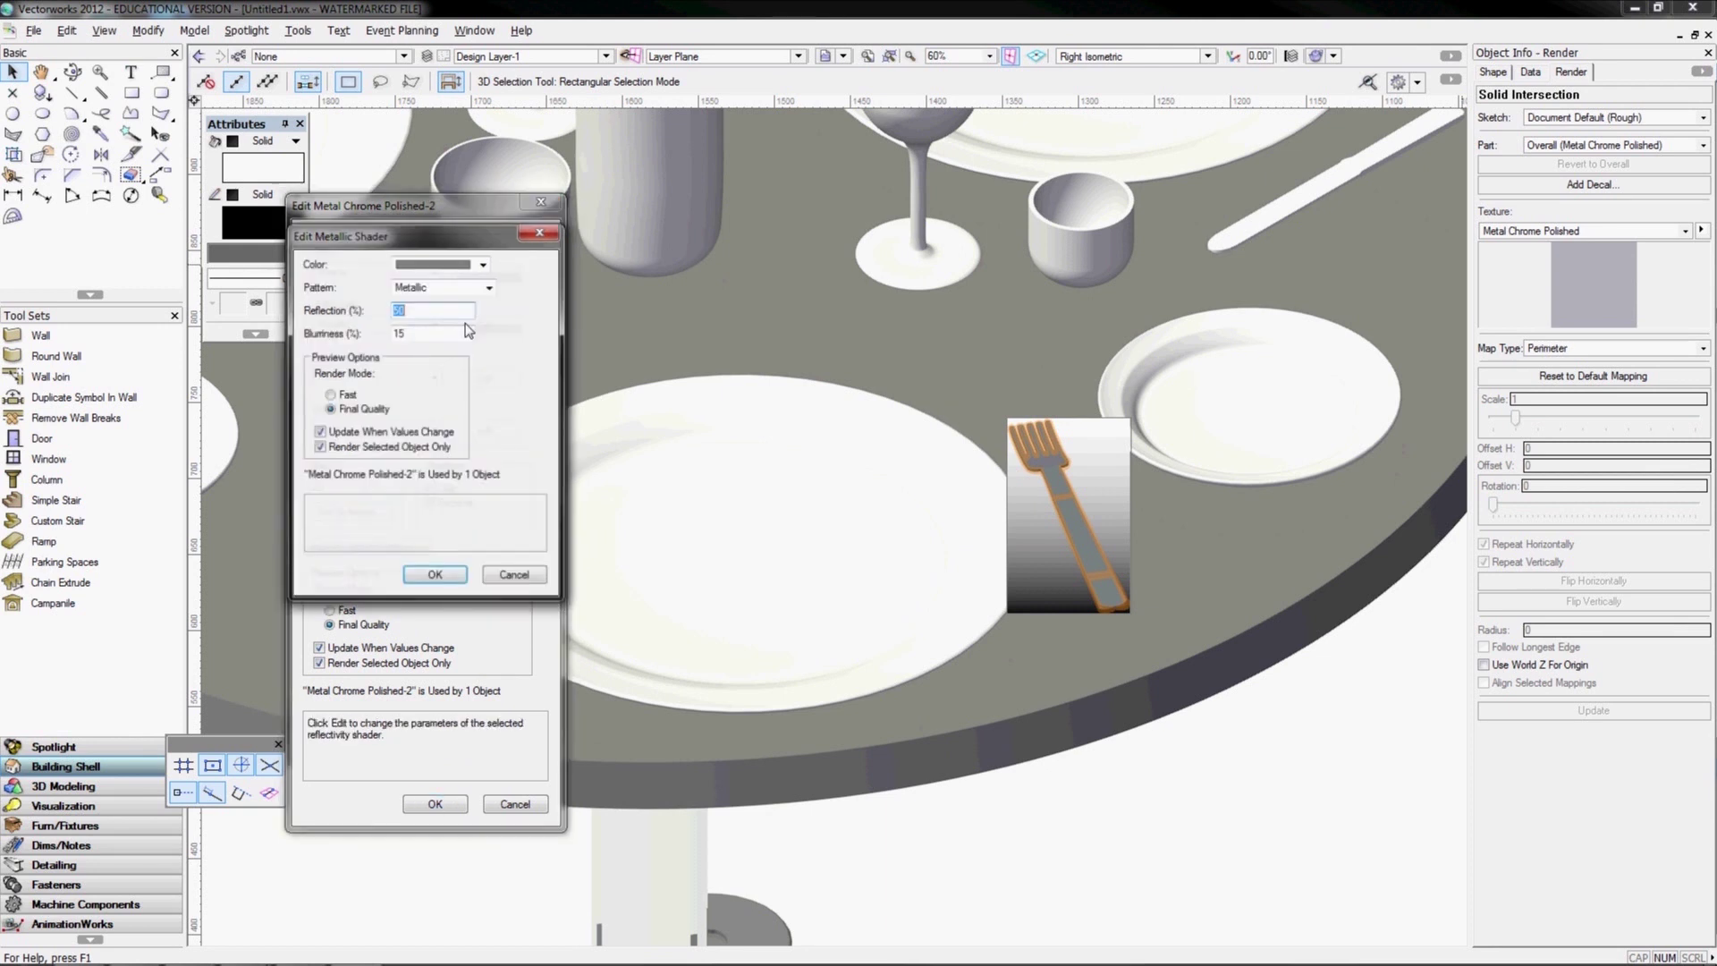
left_click(471, 267)
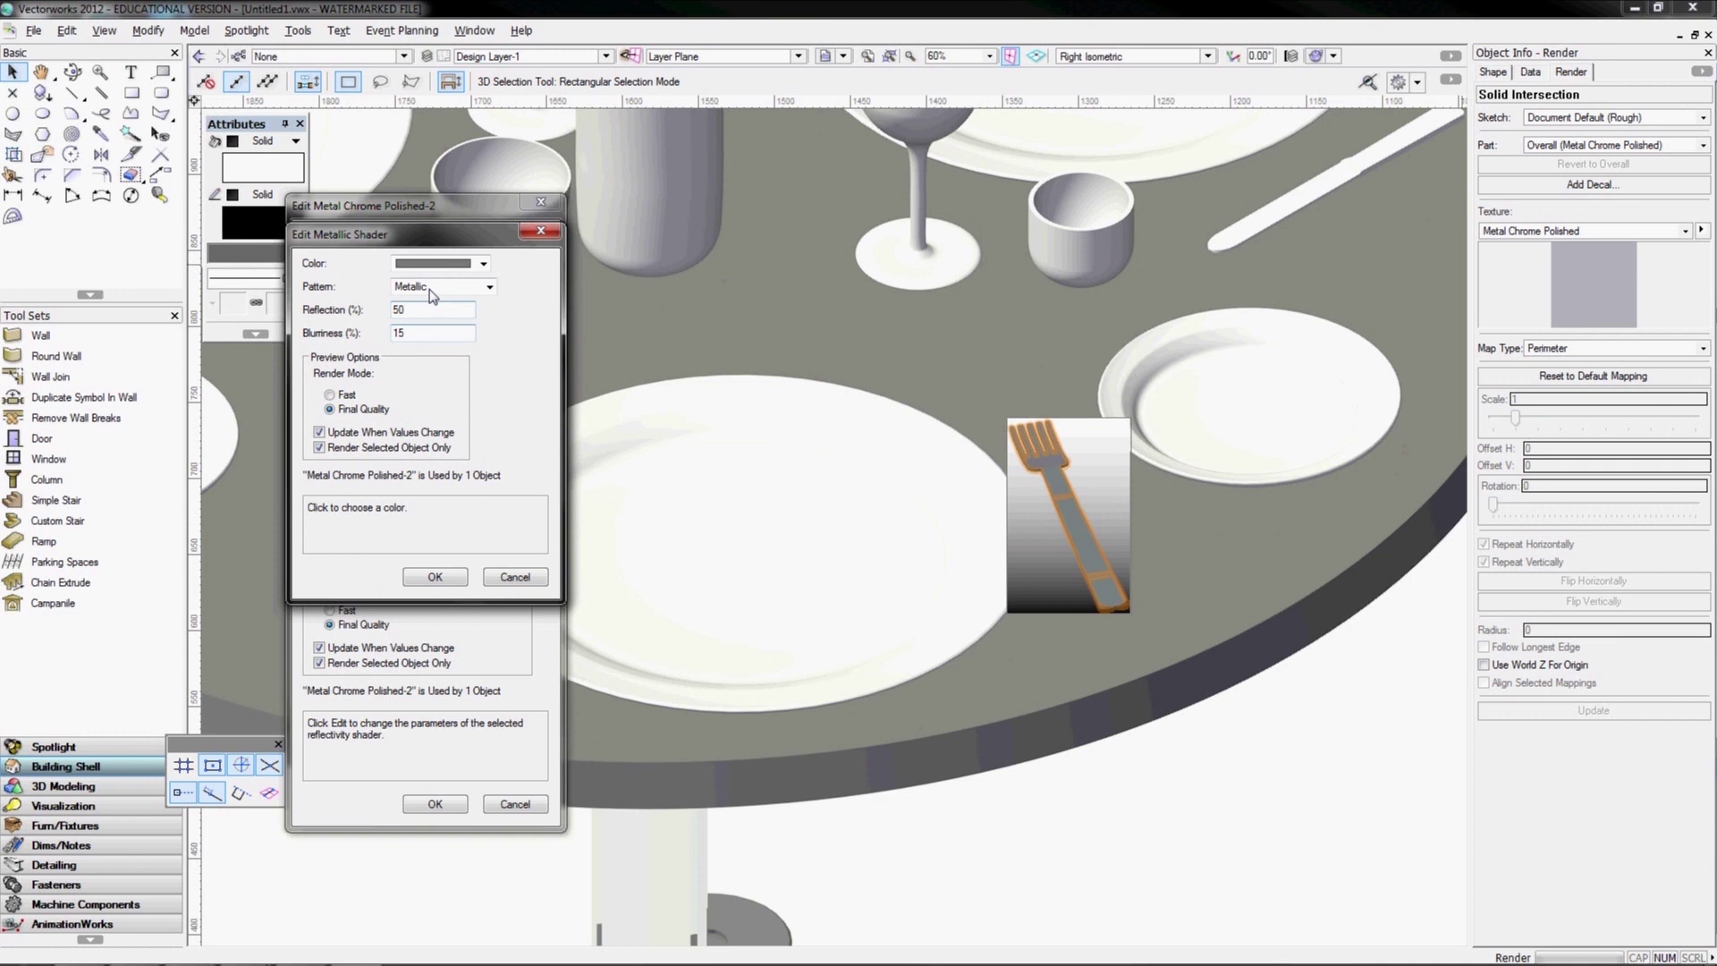
left_click(430, 288)
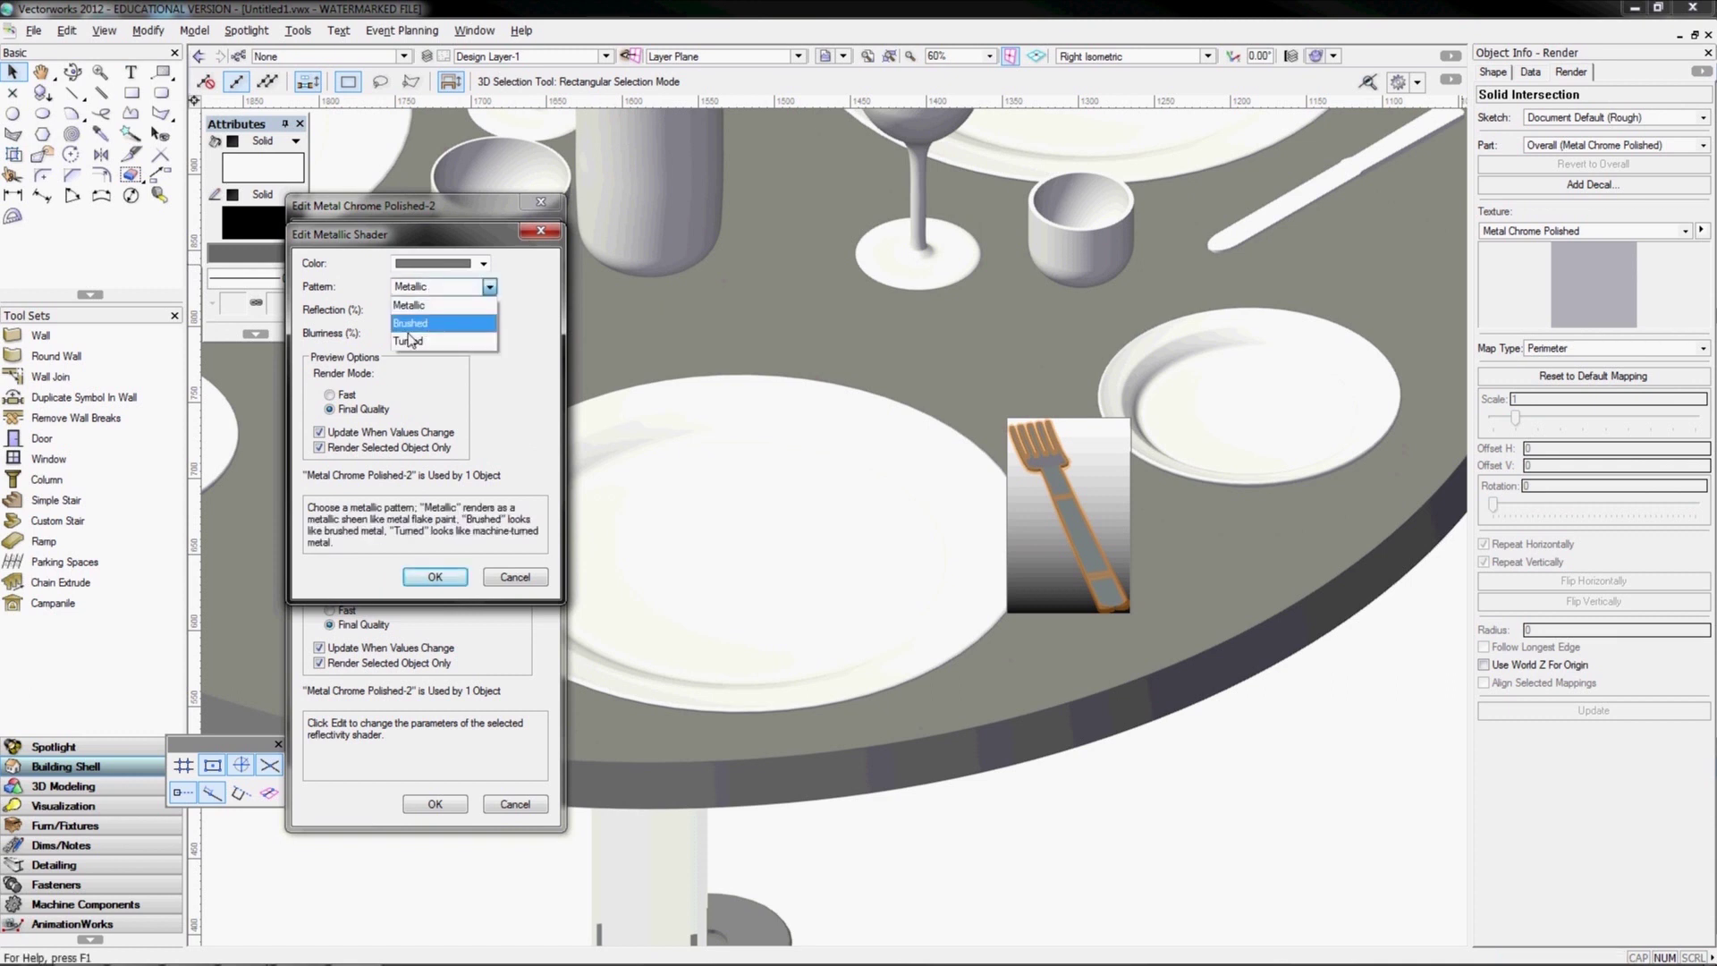
left_click(429, 306)
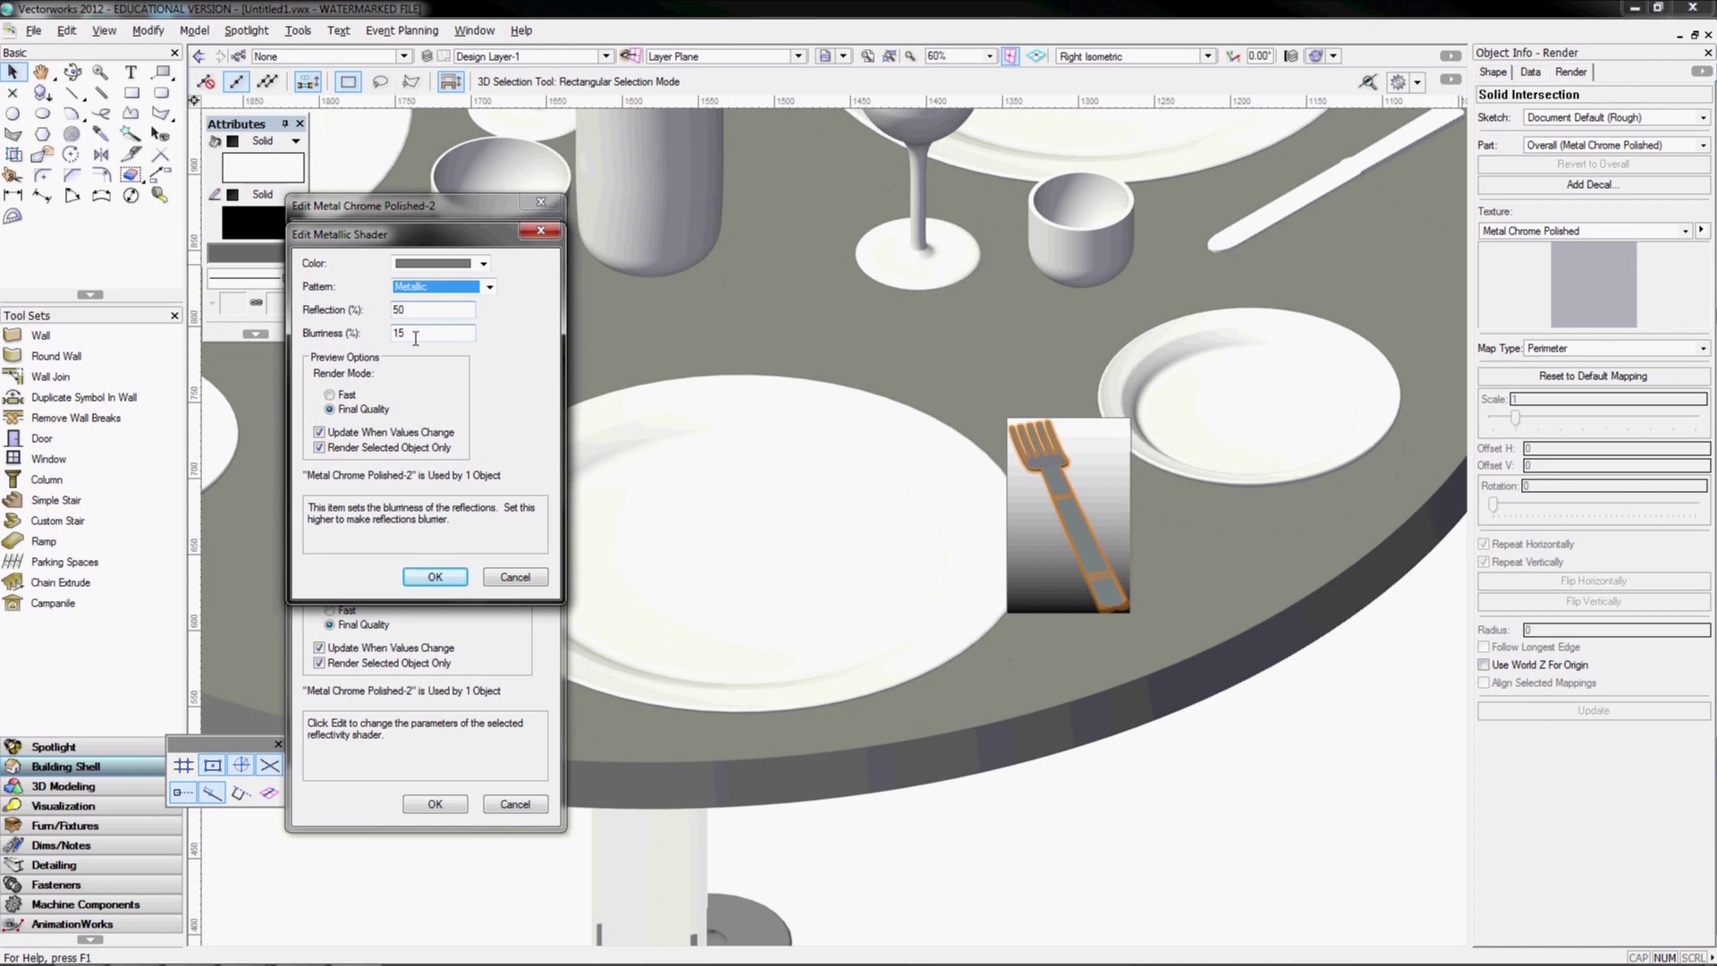
left_click(436, 578)
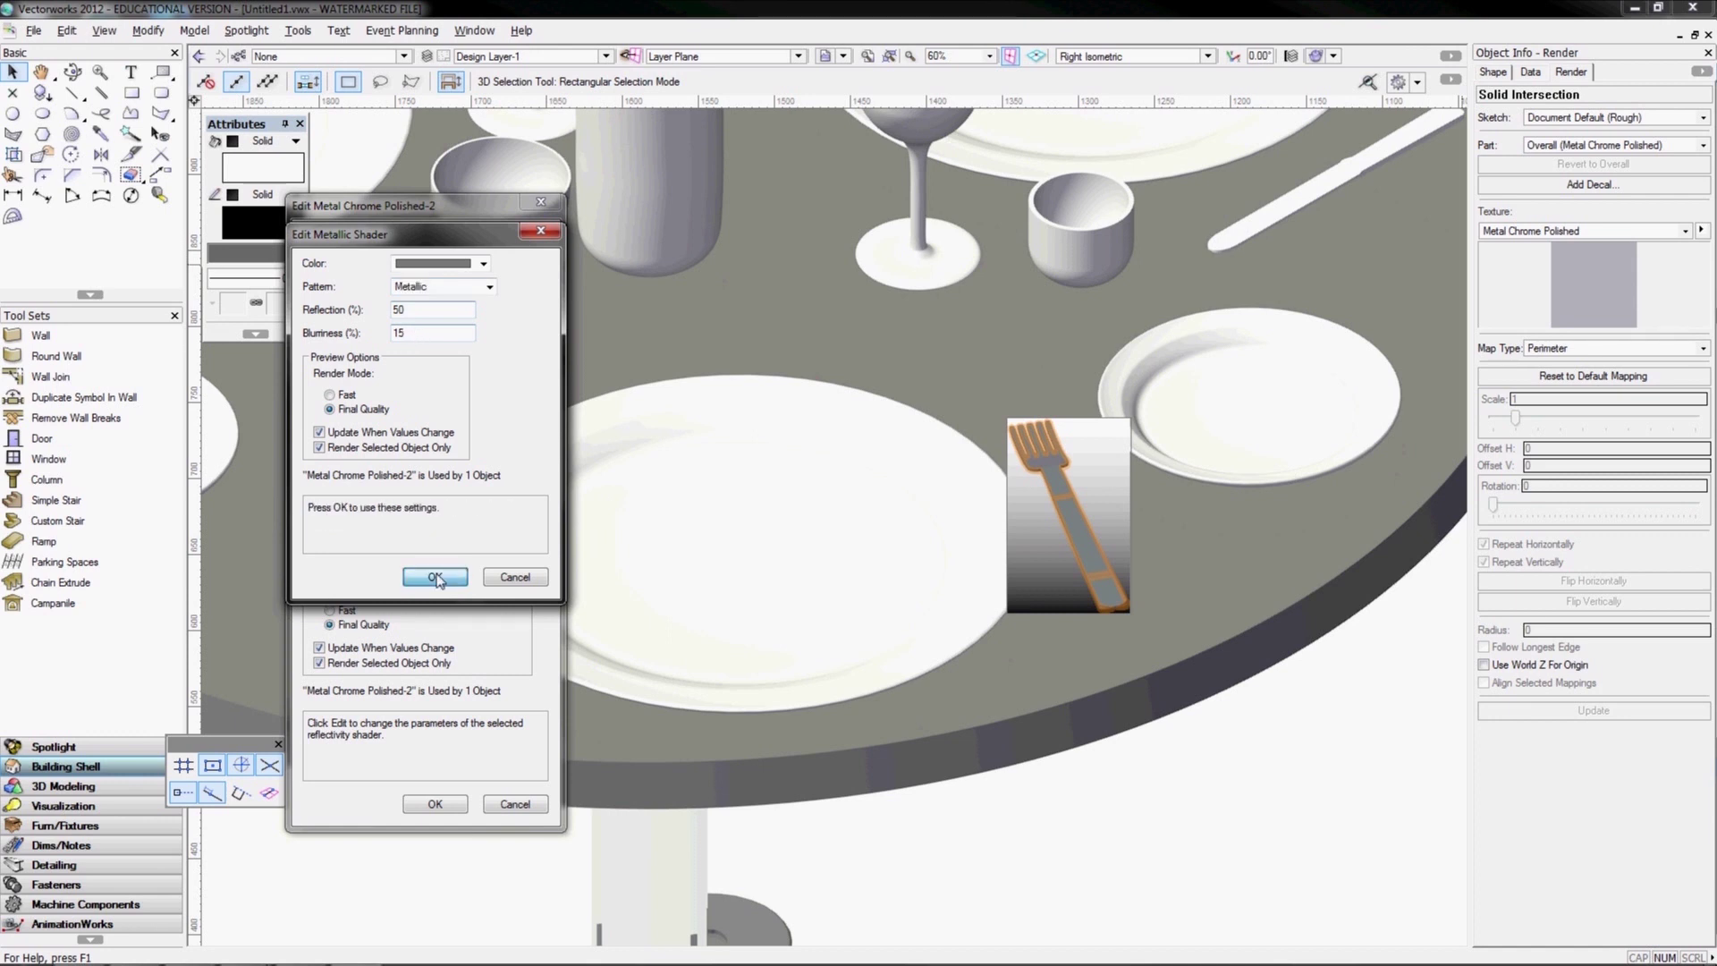
left_click(436, 578)
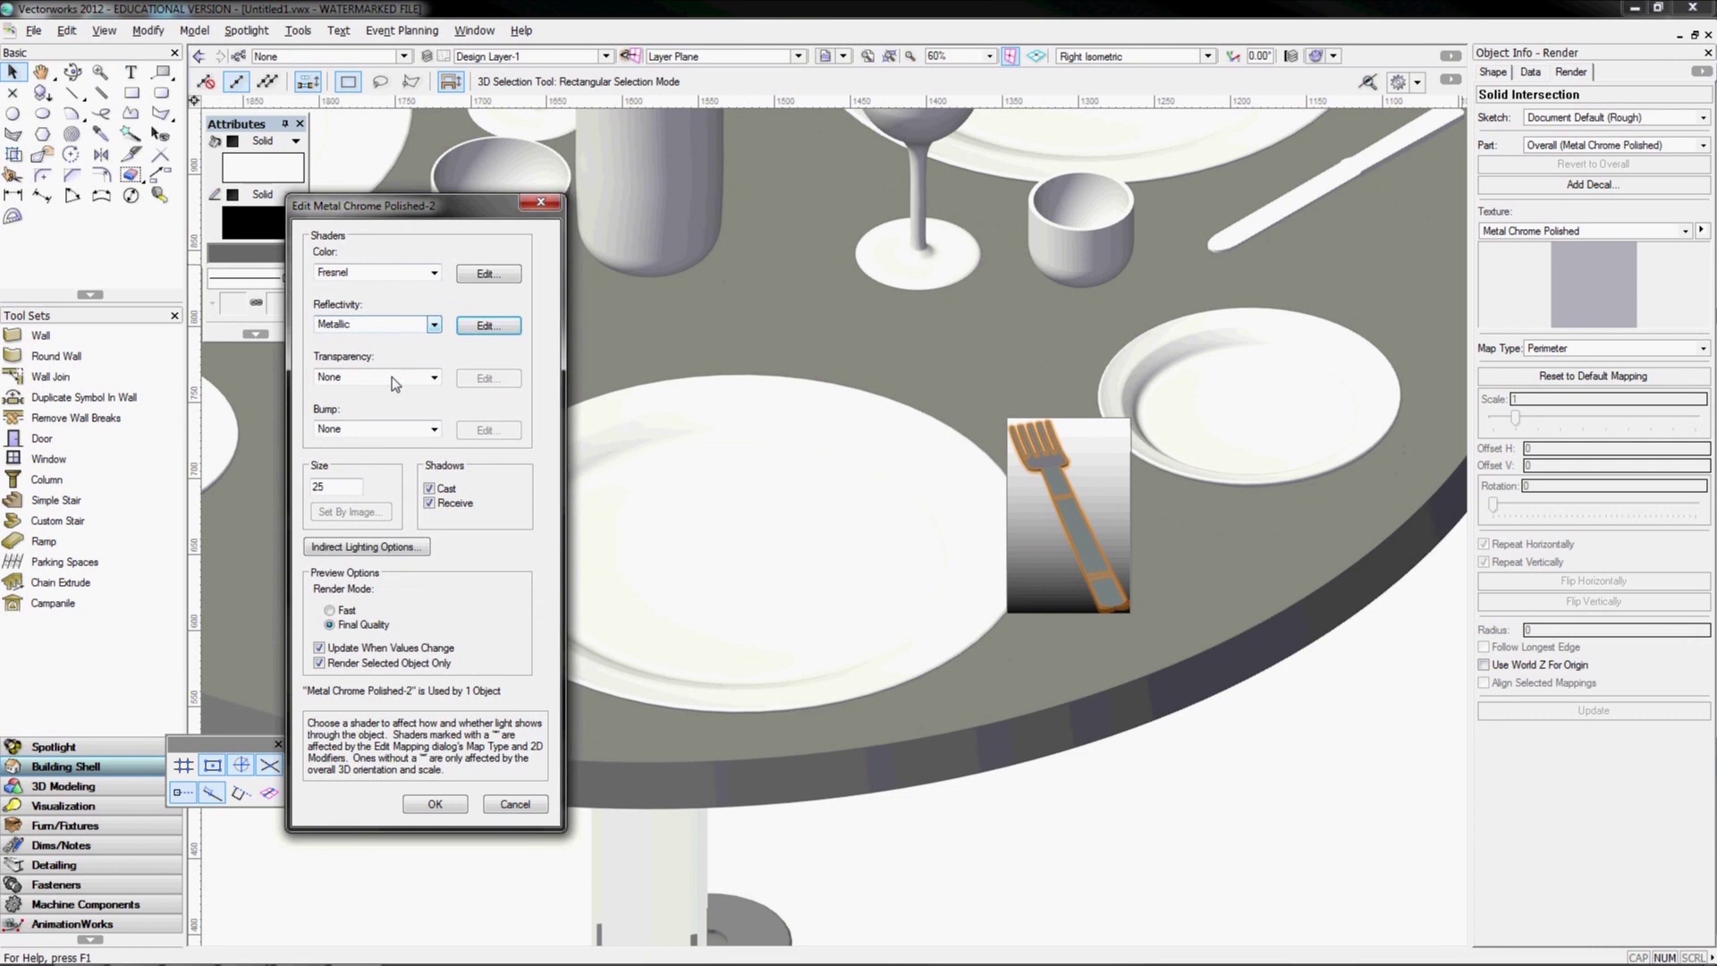
Review the transparency shader options, leave transparency at None, and try the Pavement bump shader
left_click(434, 379)
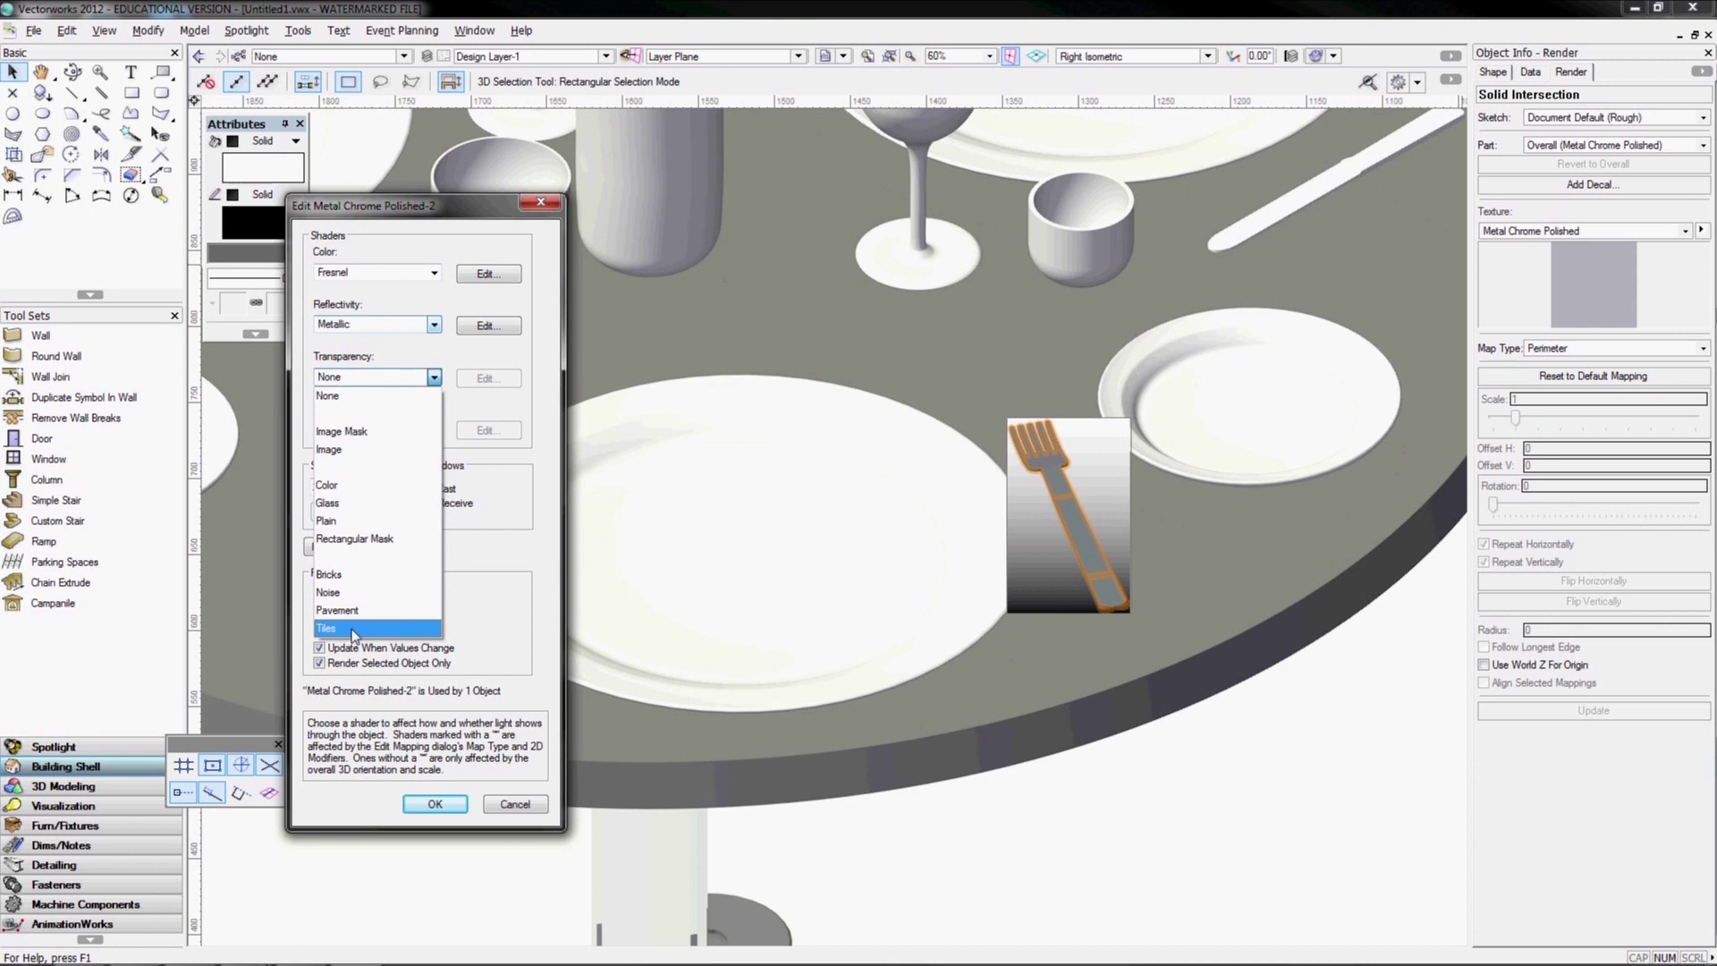
left_click(533, 509)
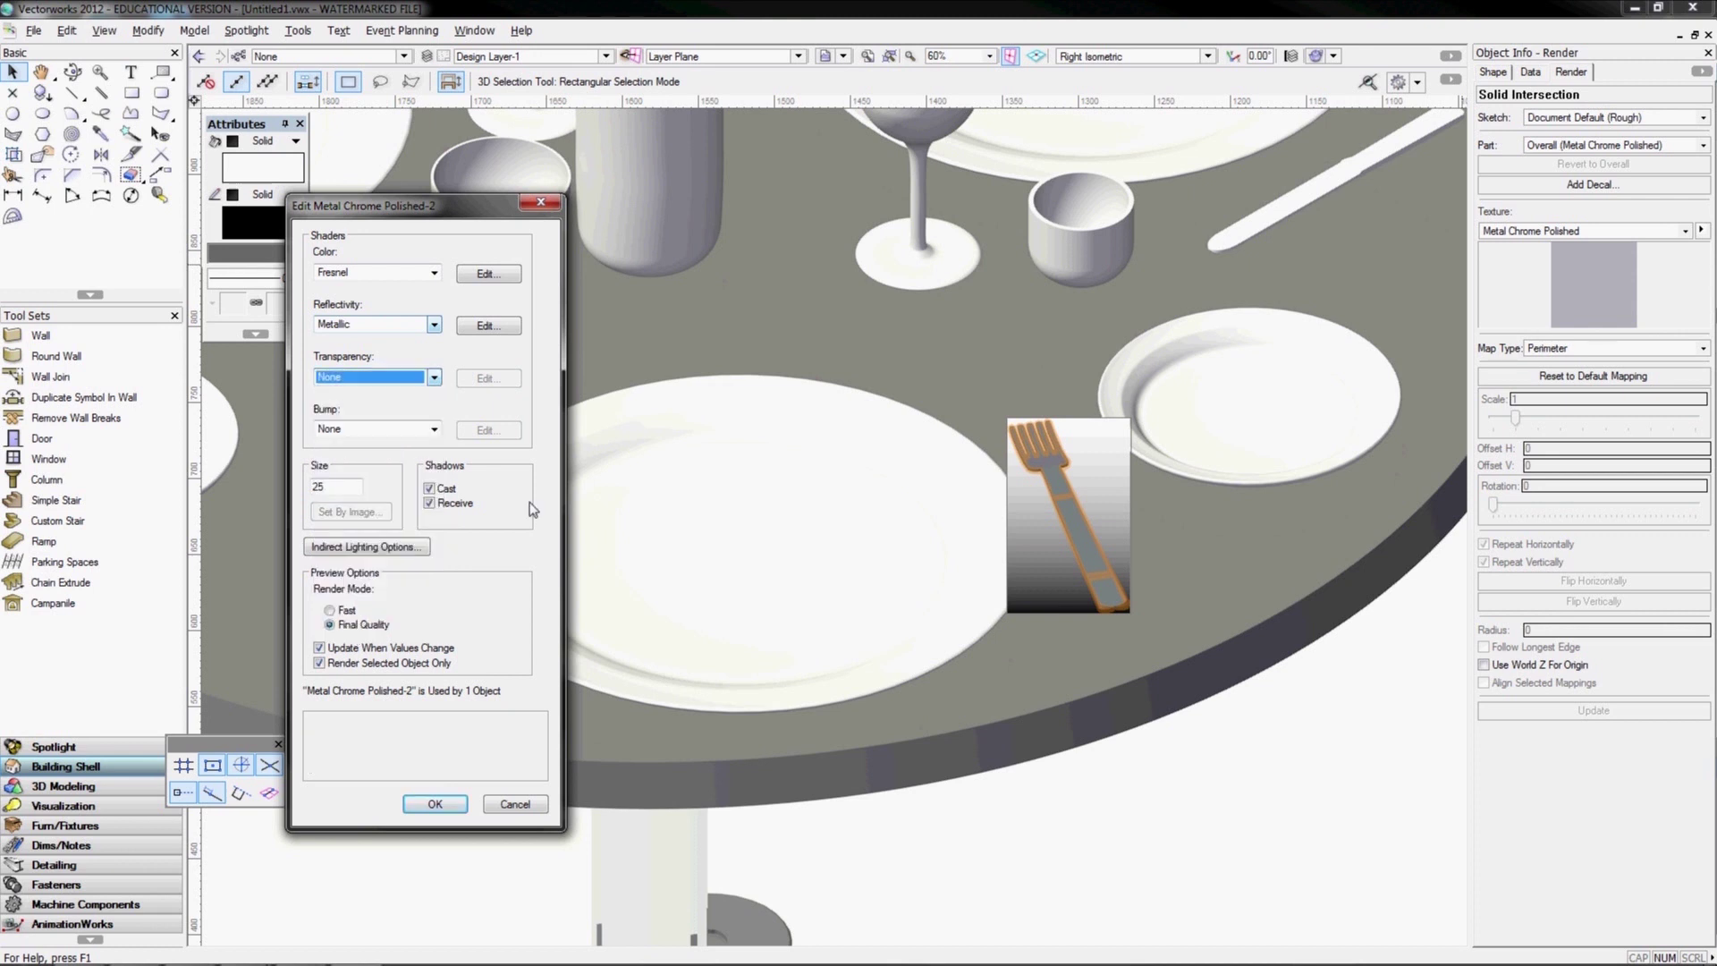
left_click(434, 429)
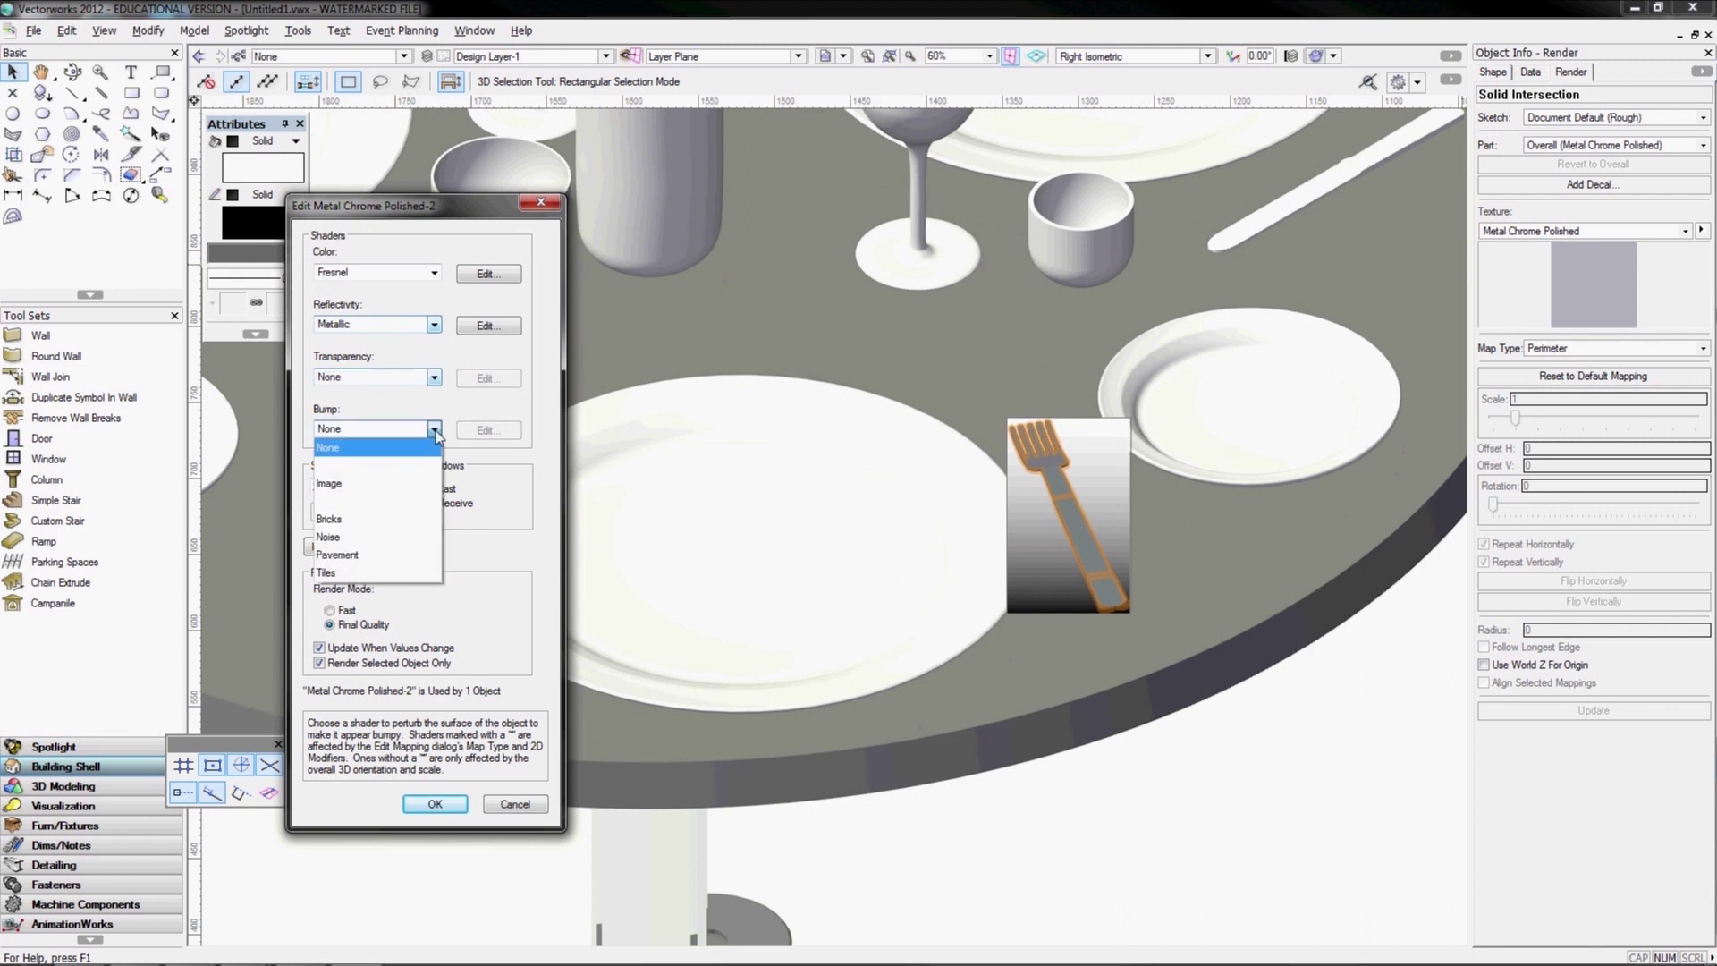
left_click(353, 555)
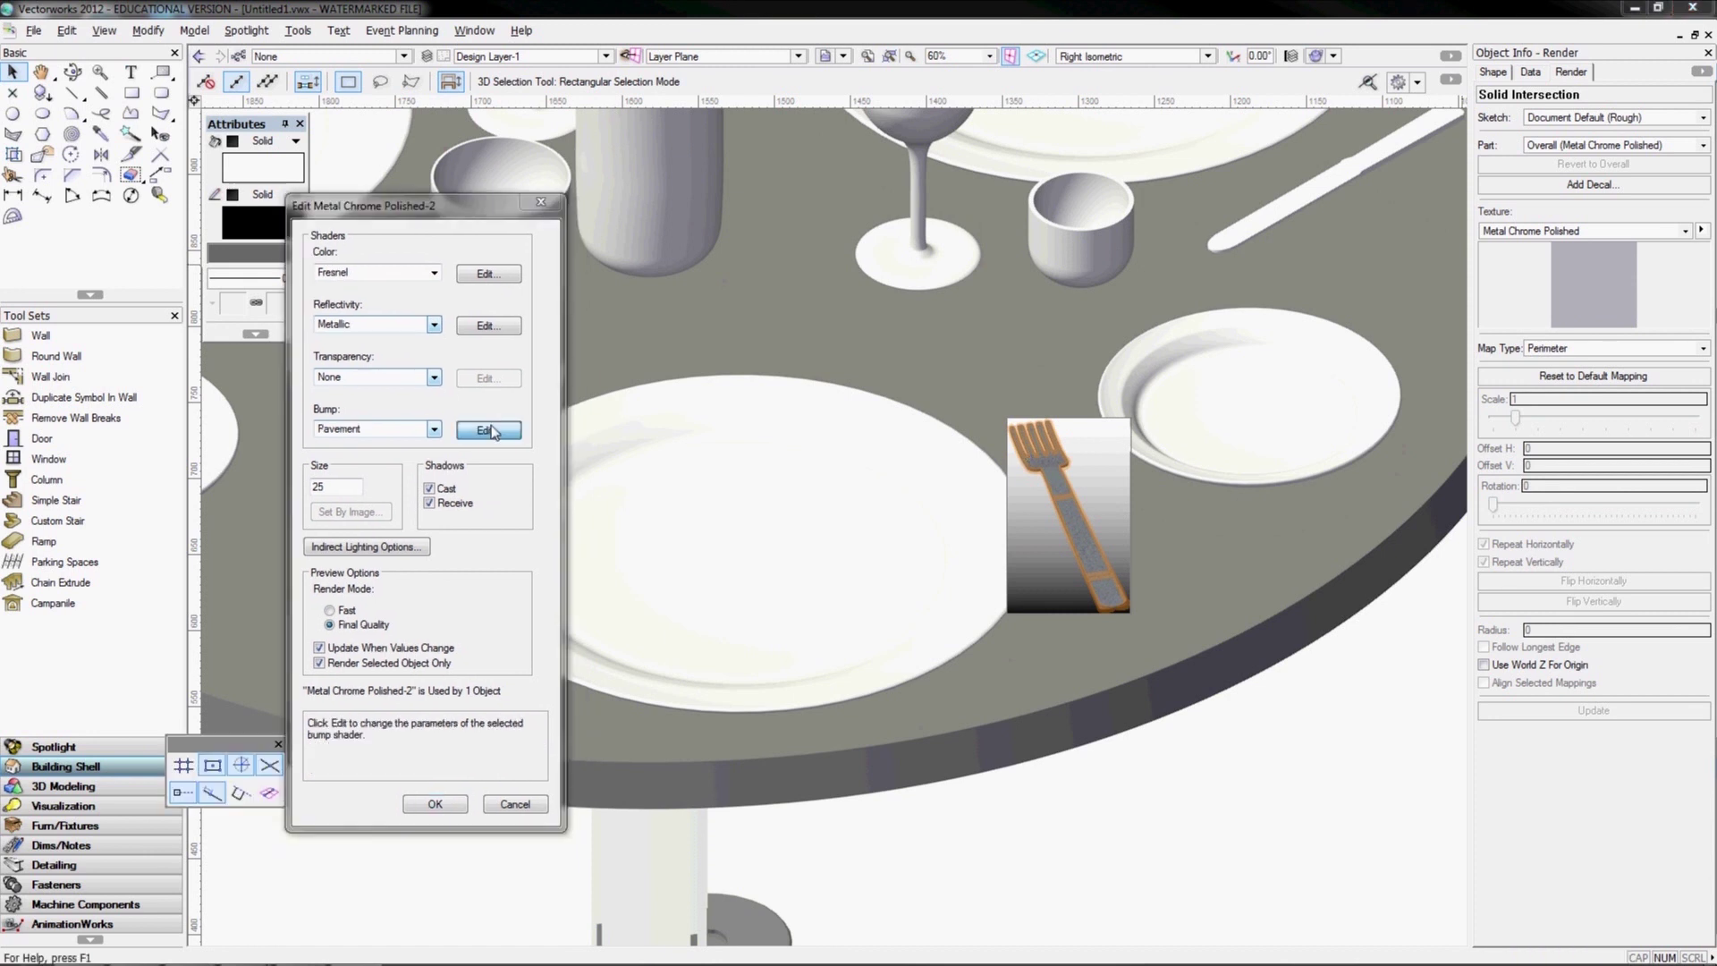
Use the Noise bump shader instead, choose its Blistered Turbulence pattern, and check the dimensionality options
left_click(488, 430)
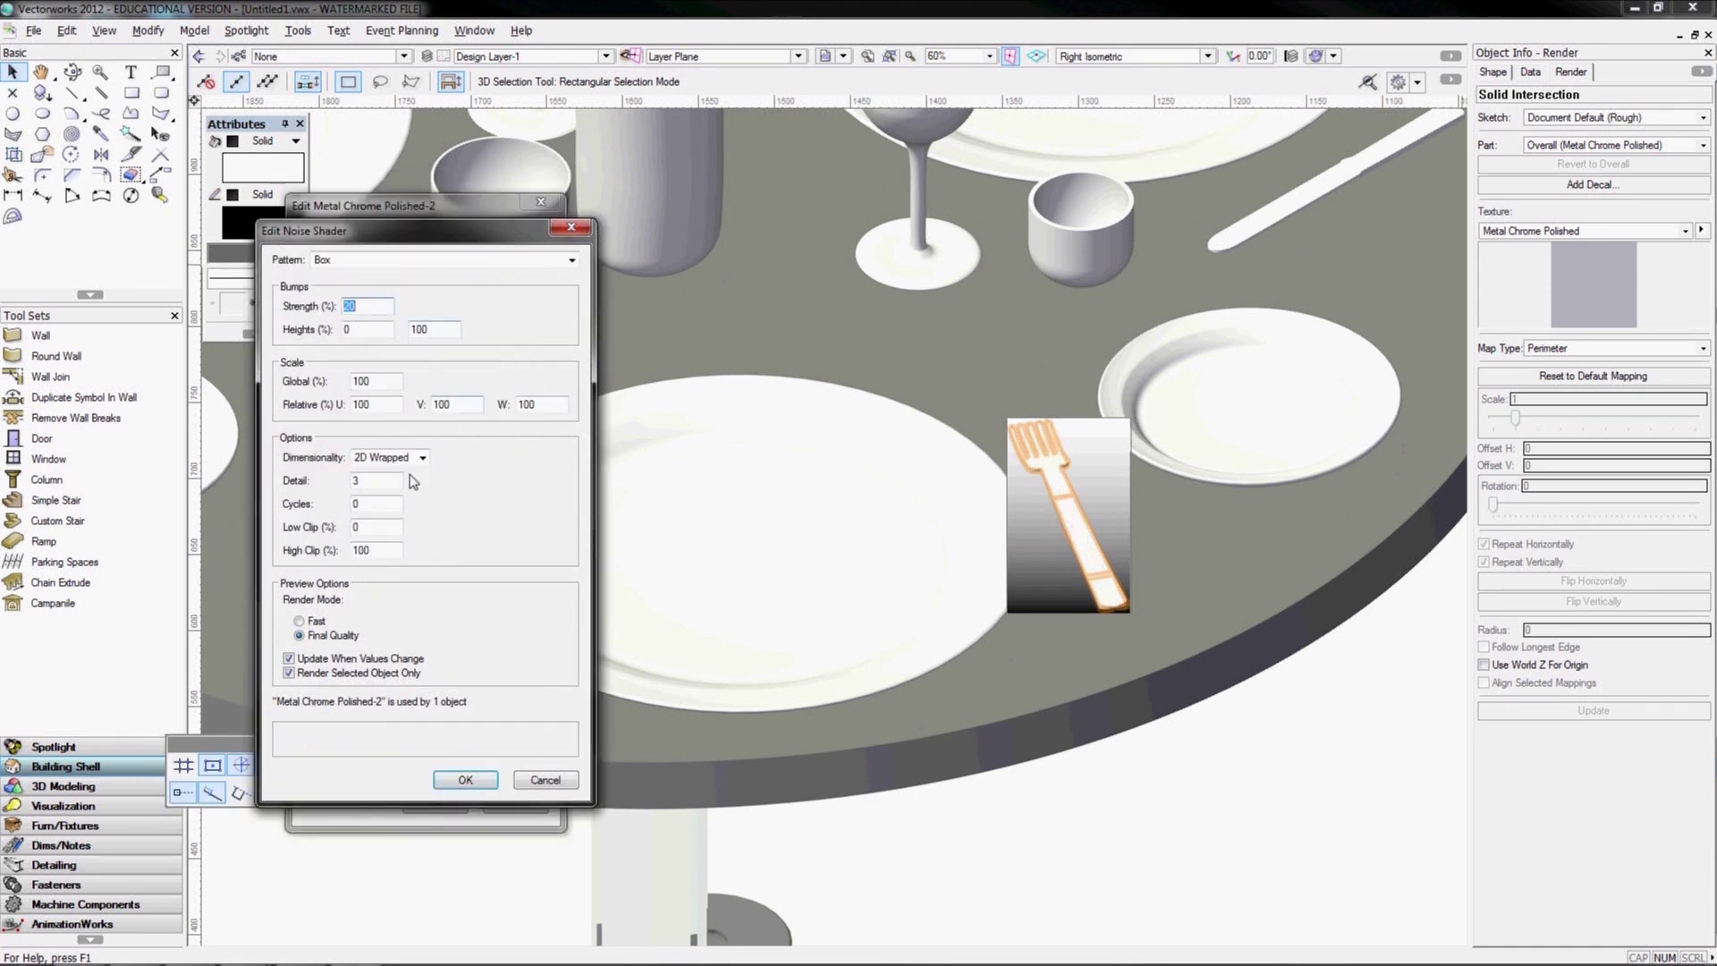
left_click_drag(425, 231, 741, 214)
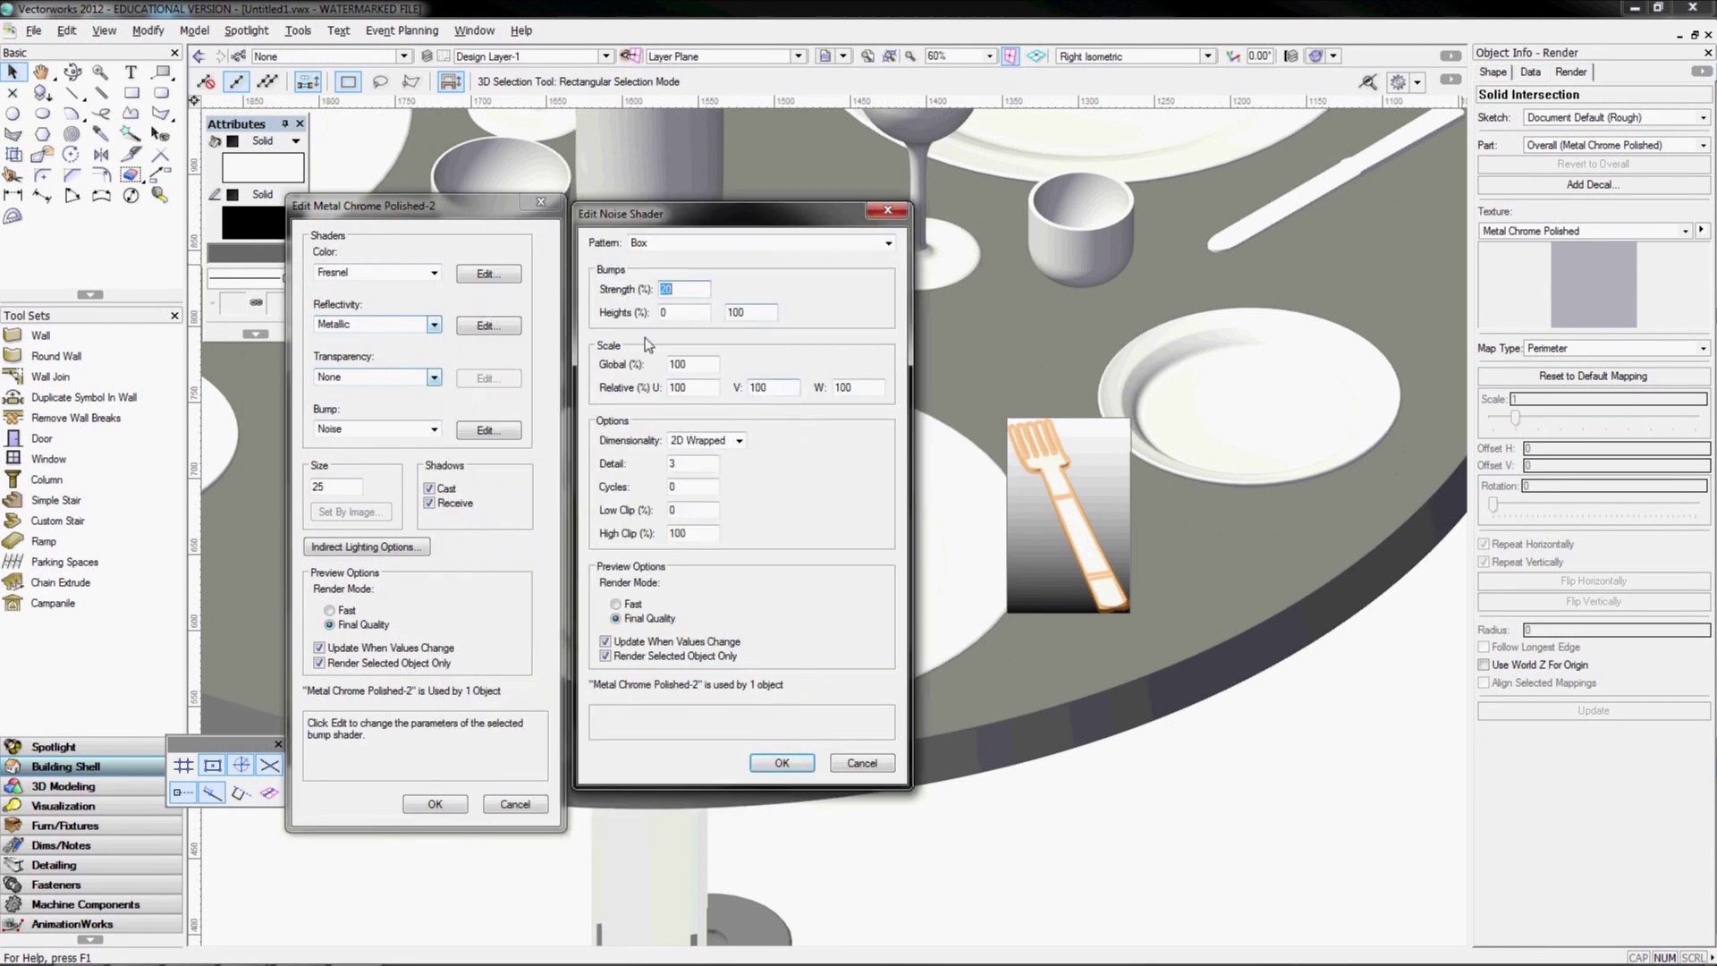
left_click(665, 246)
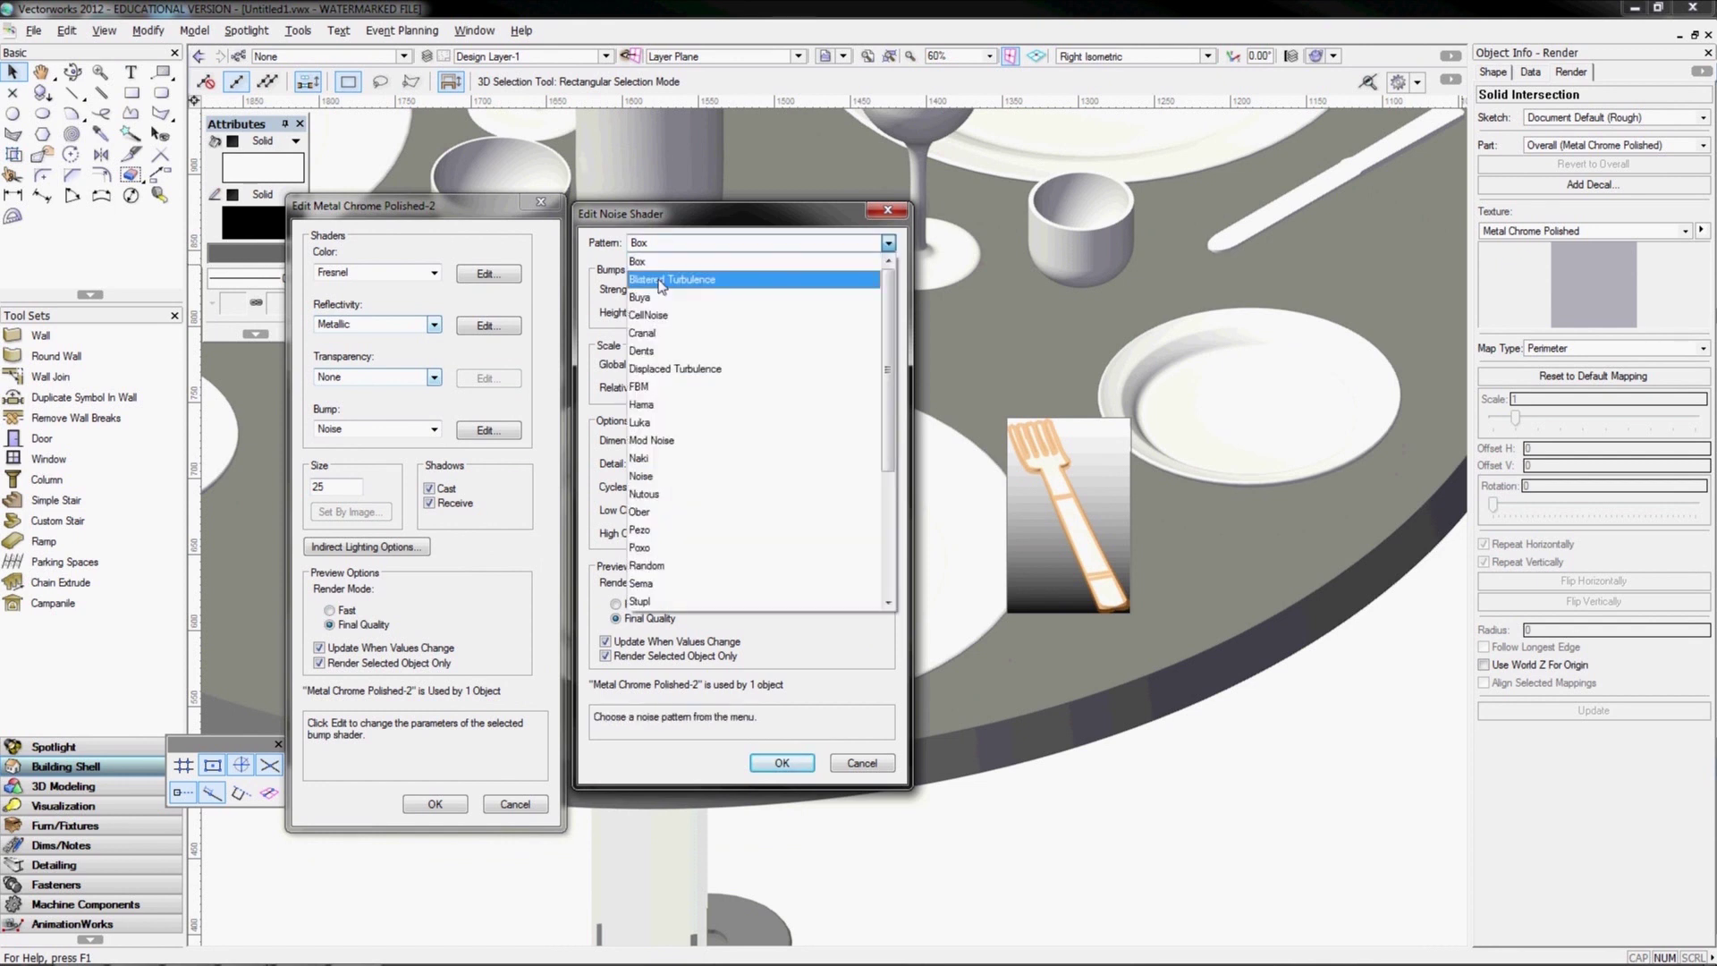
left_click(661, 281)
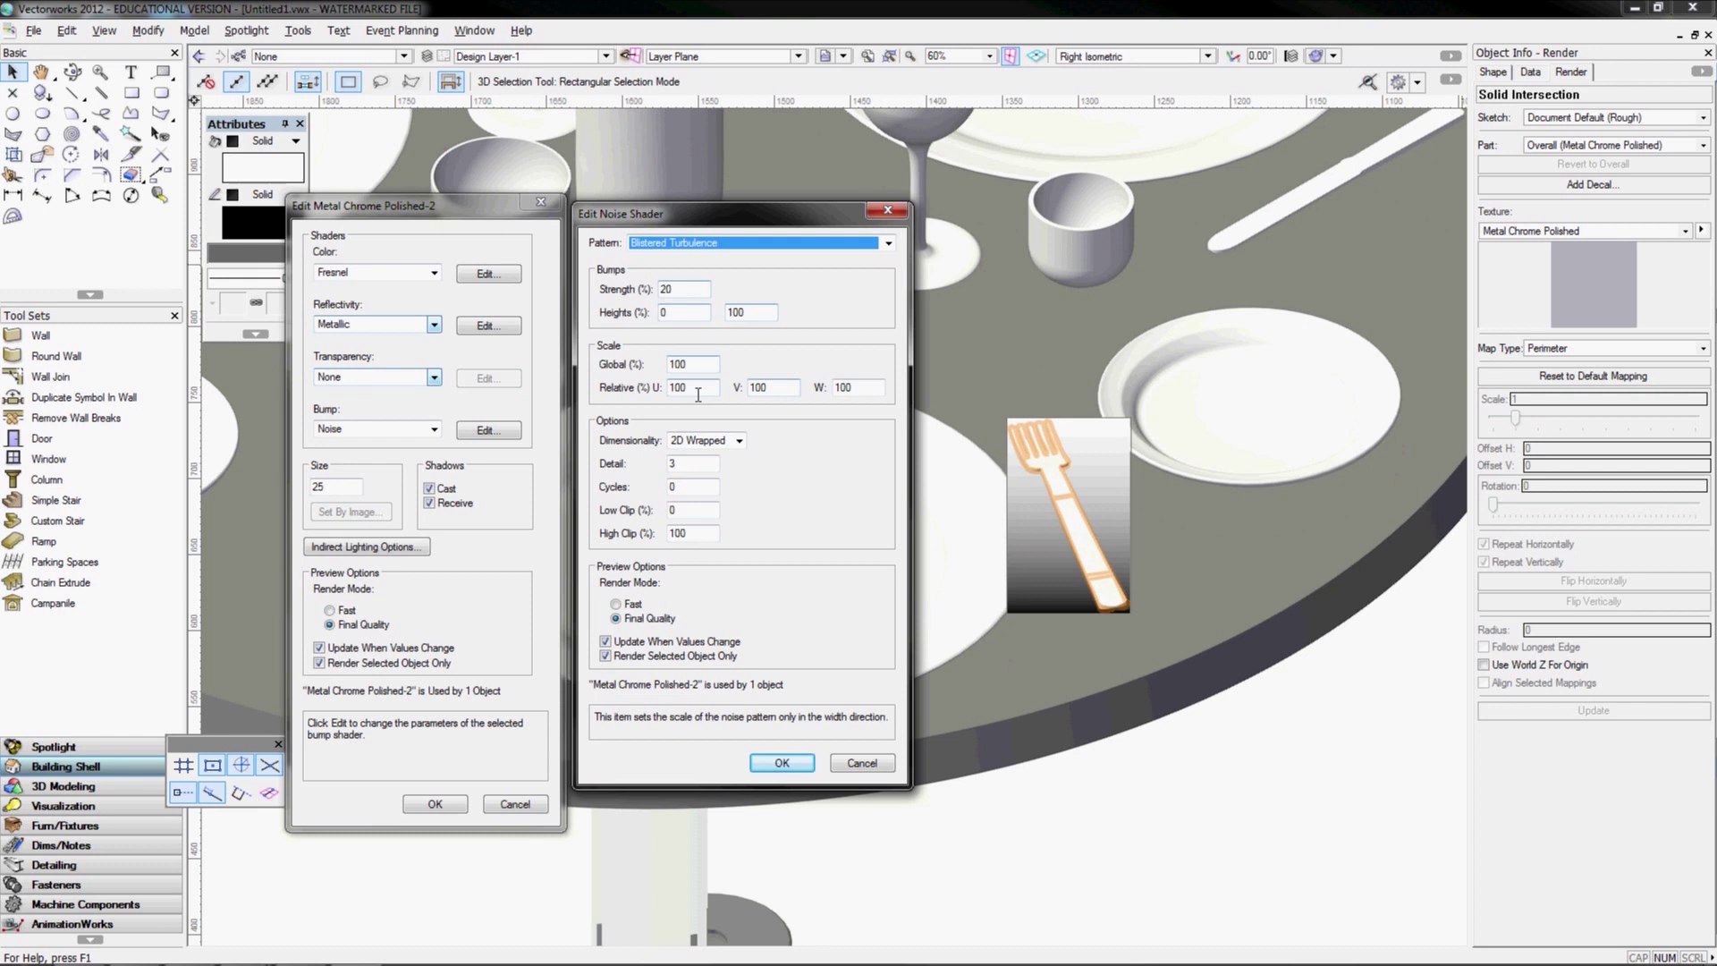
left_click(739, 442)
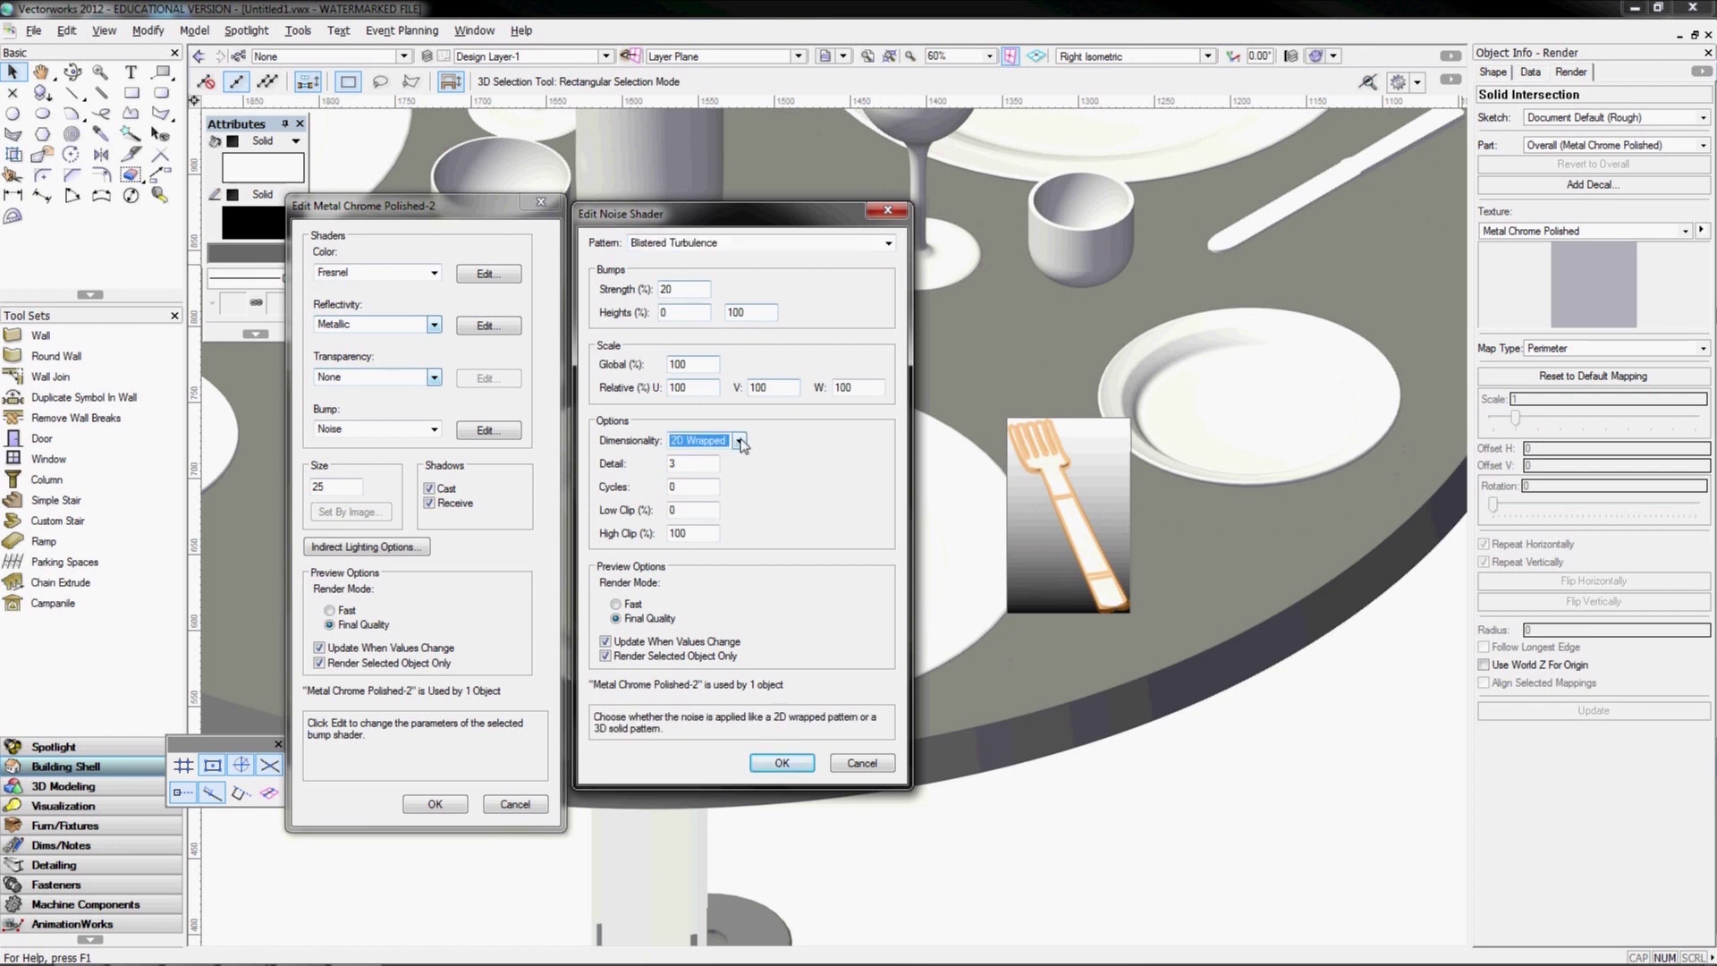
left_click(739, 442)
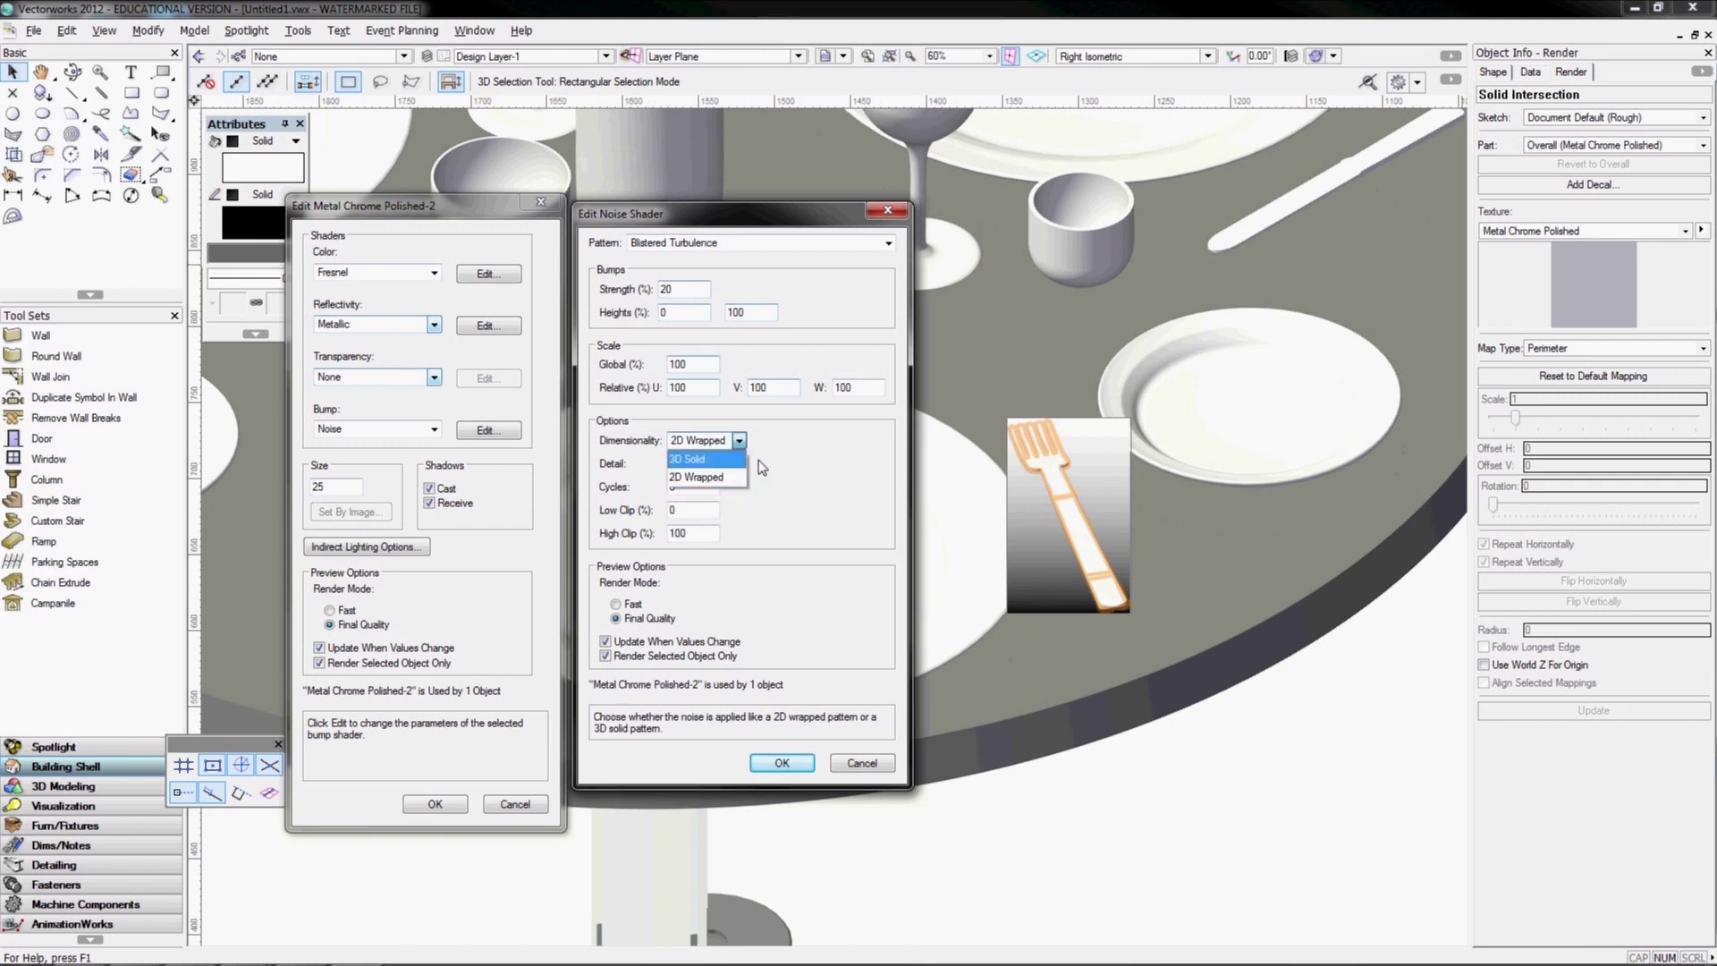
left_click(758, 460)
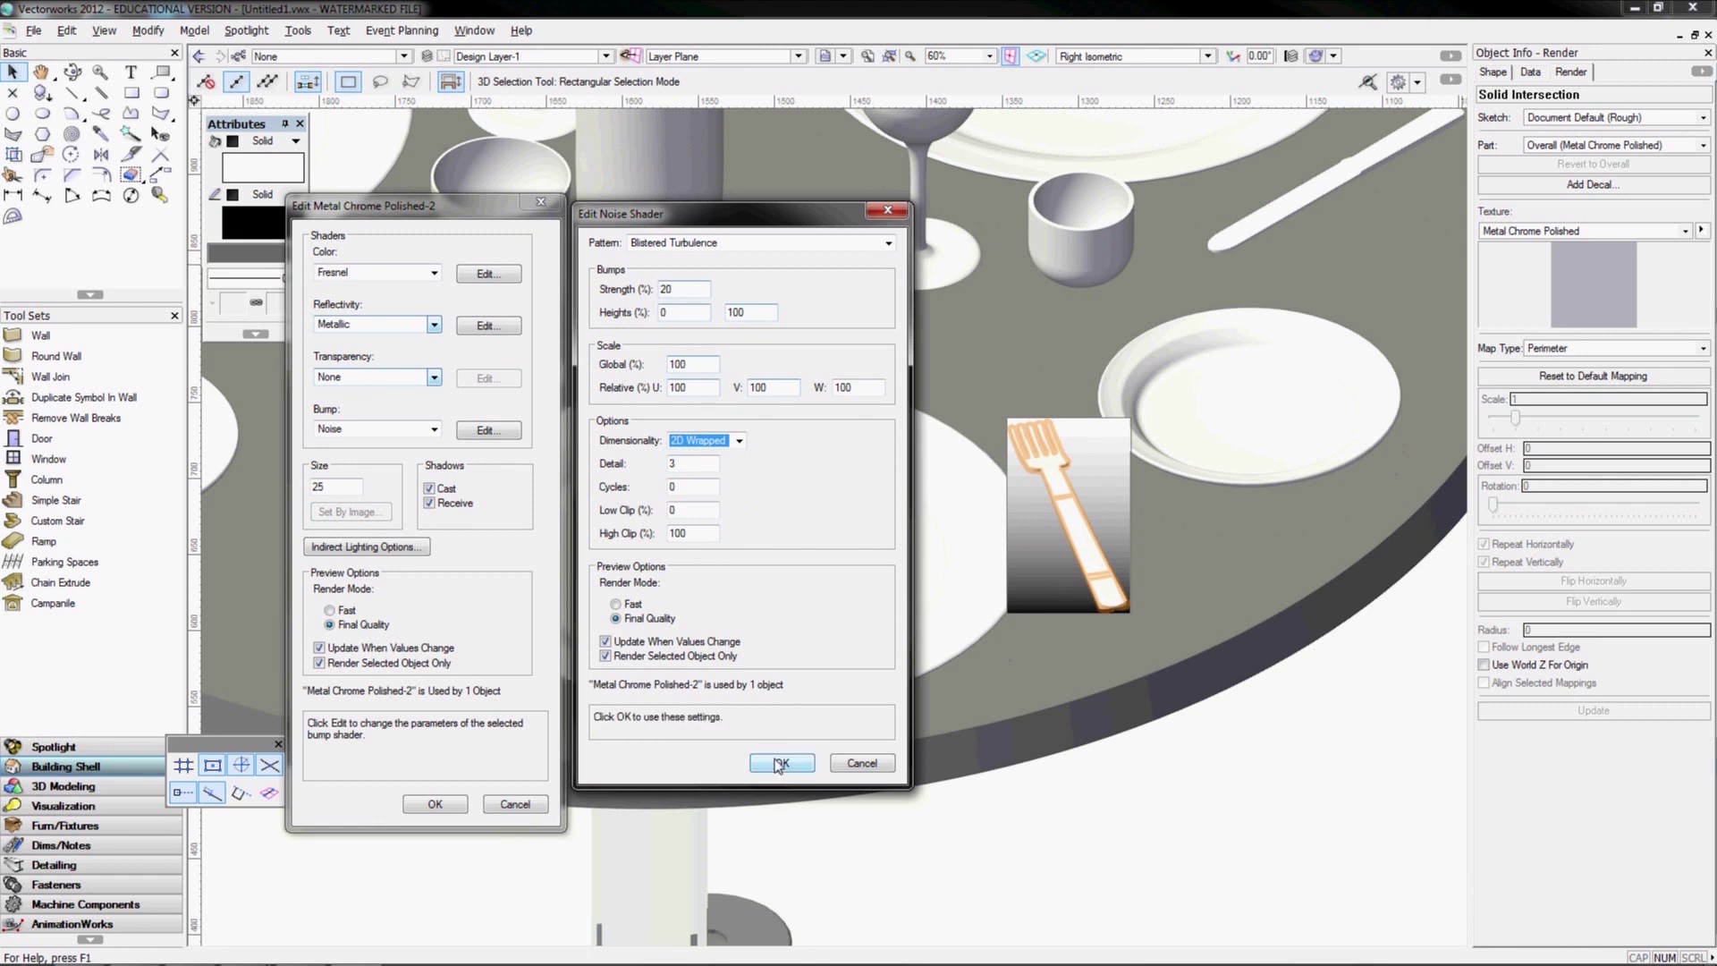
left_click(842, 760)
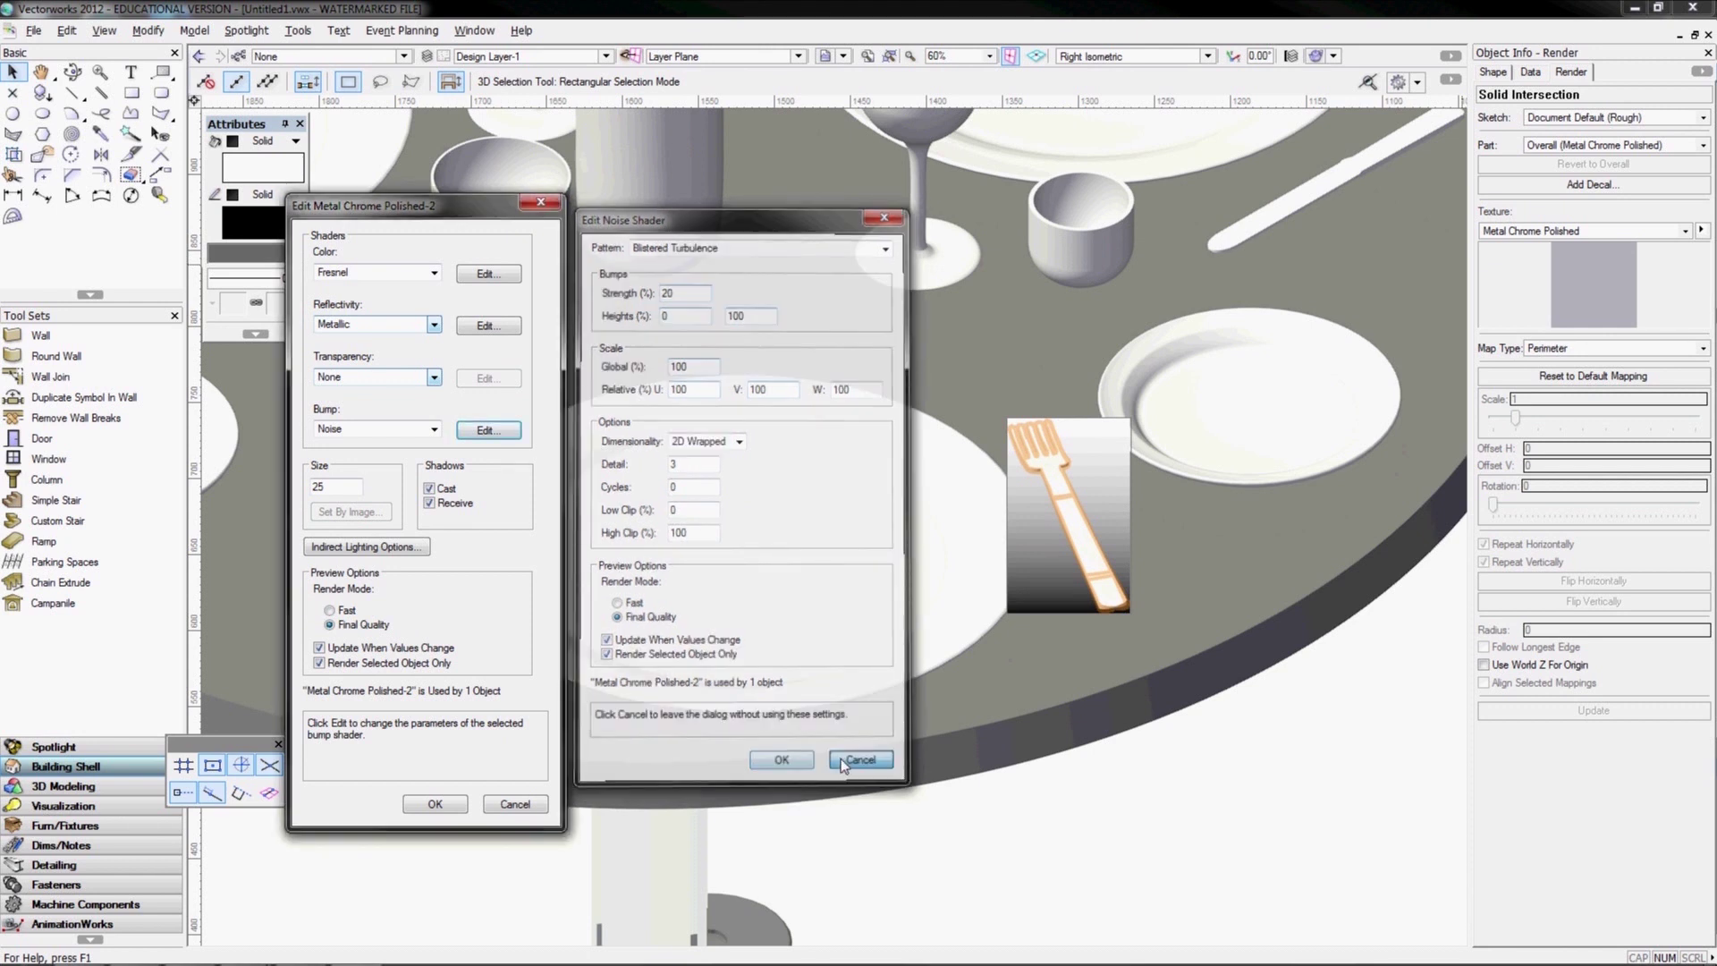
Set the bump shader of the Metal Chrome Polished-2 texture to None and apply the texture edits
left_click(433, 429)
left_click(432, 490)
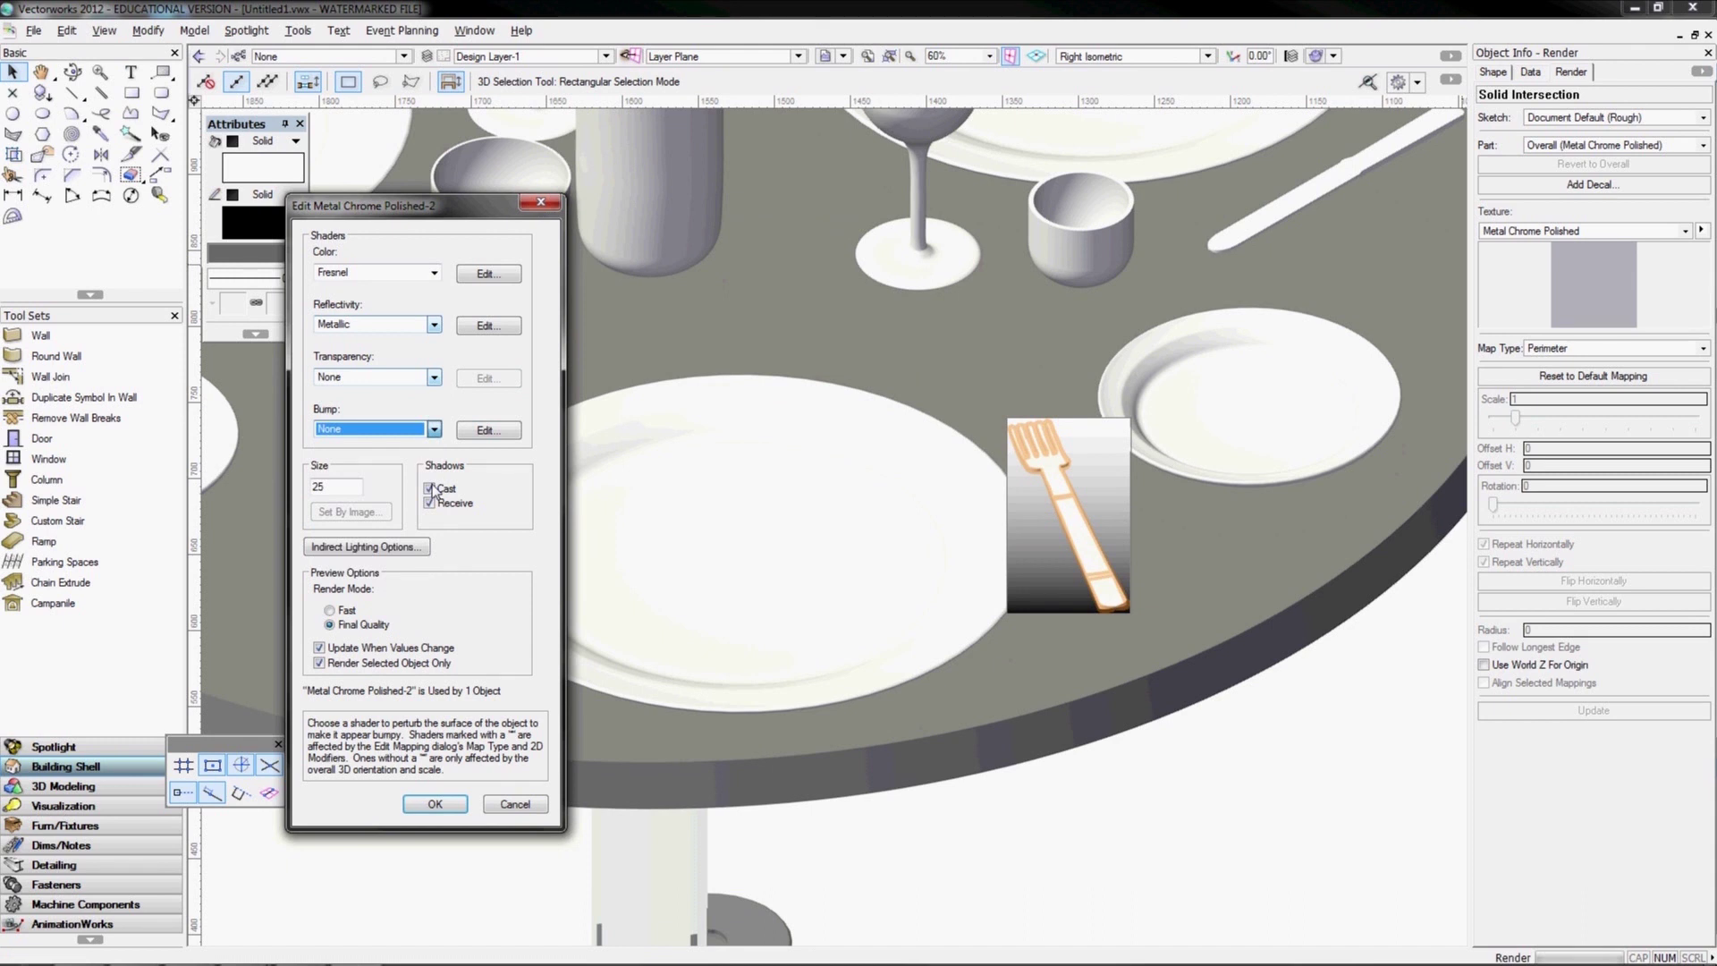
left_click(433, 804)
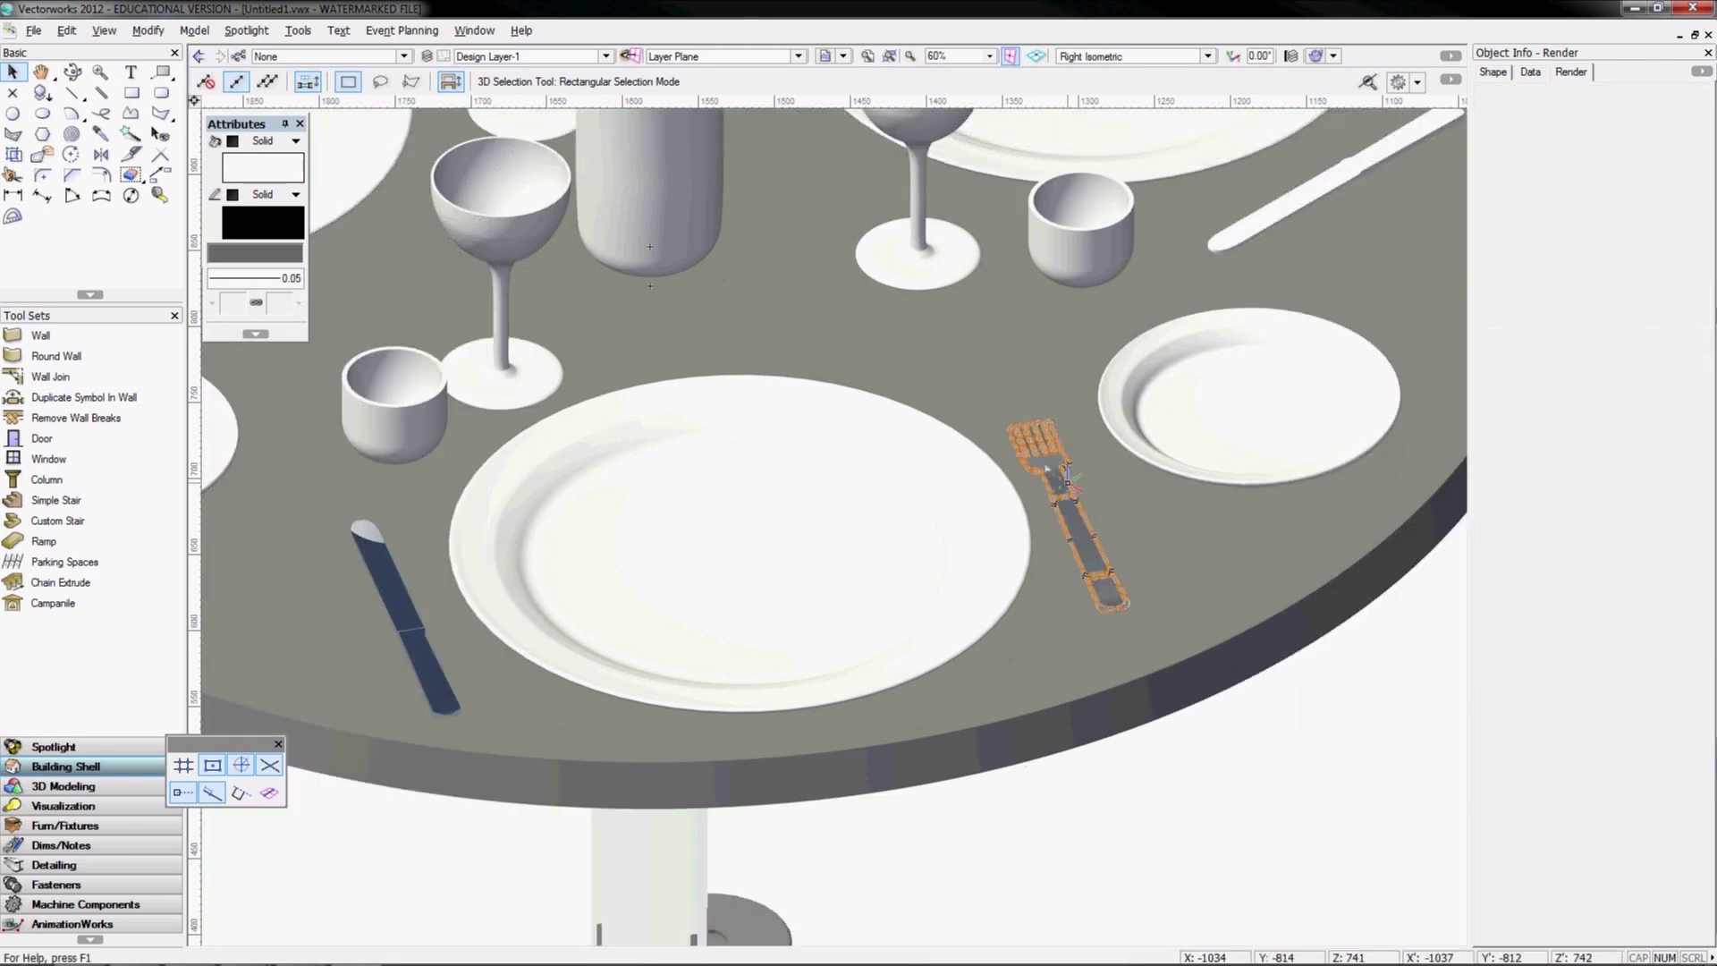
Duplicate the fork's chrome texture as Metal Chrome Polished-3 and use the copy on the fork and knife
left_click(1067, 481)
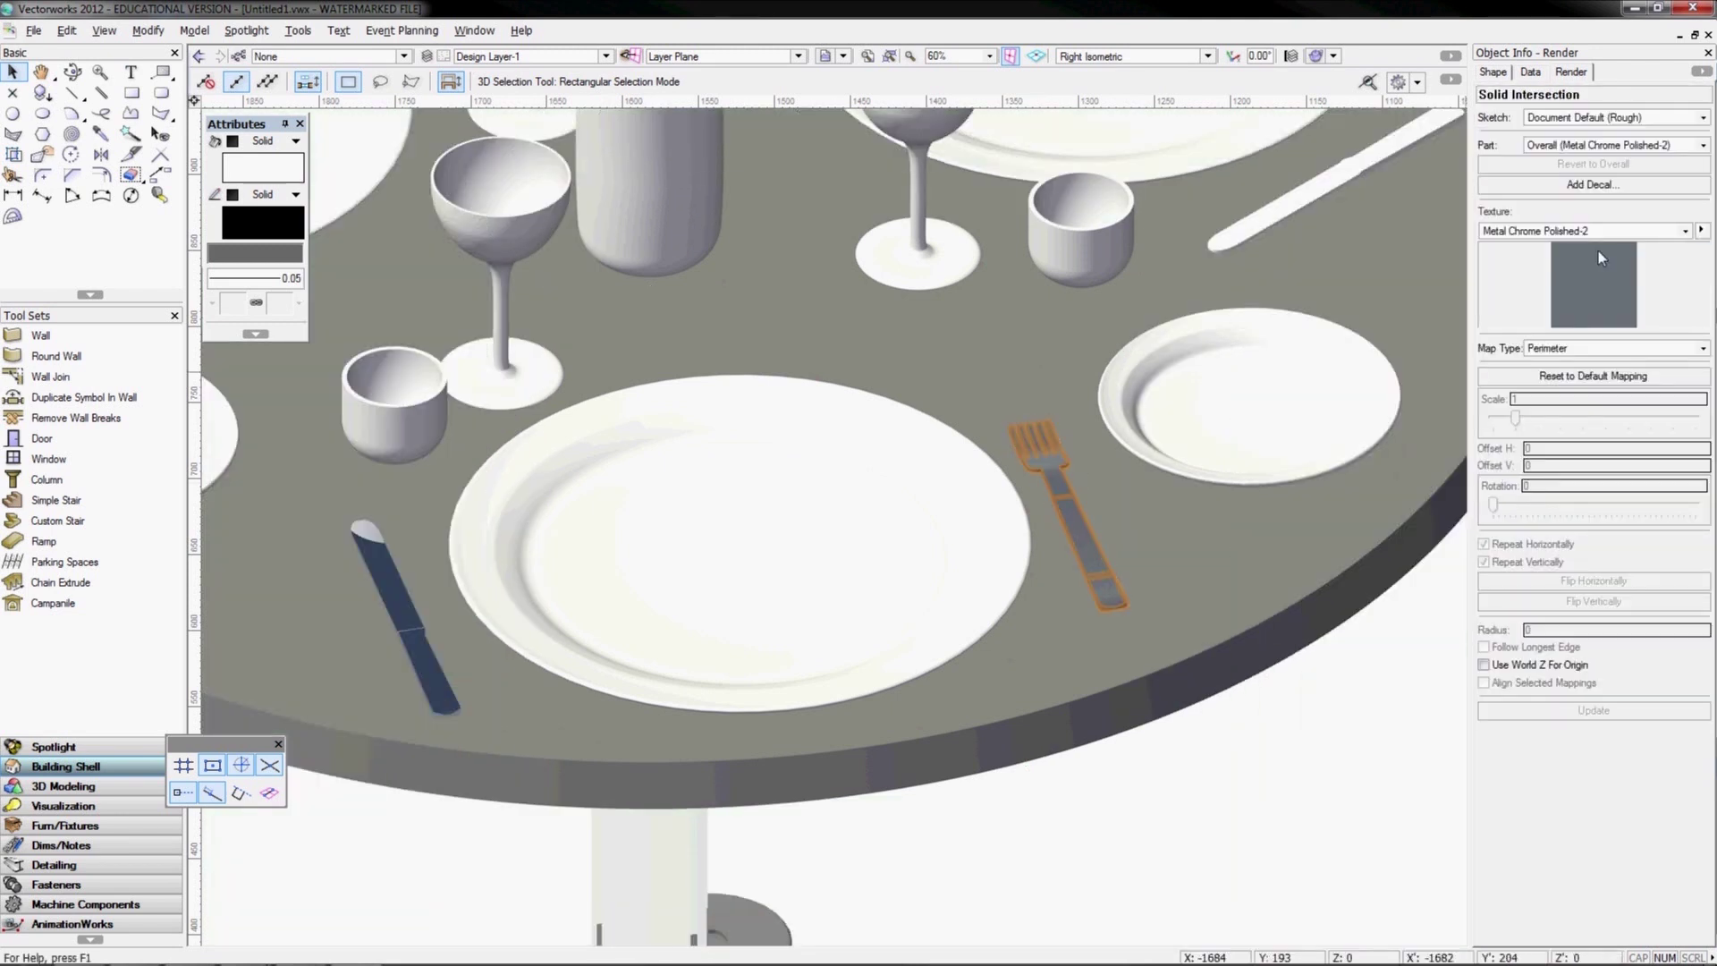
left_click(1600, 252)
left_click(1607, 274)
key("Return")
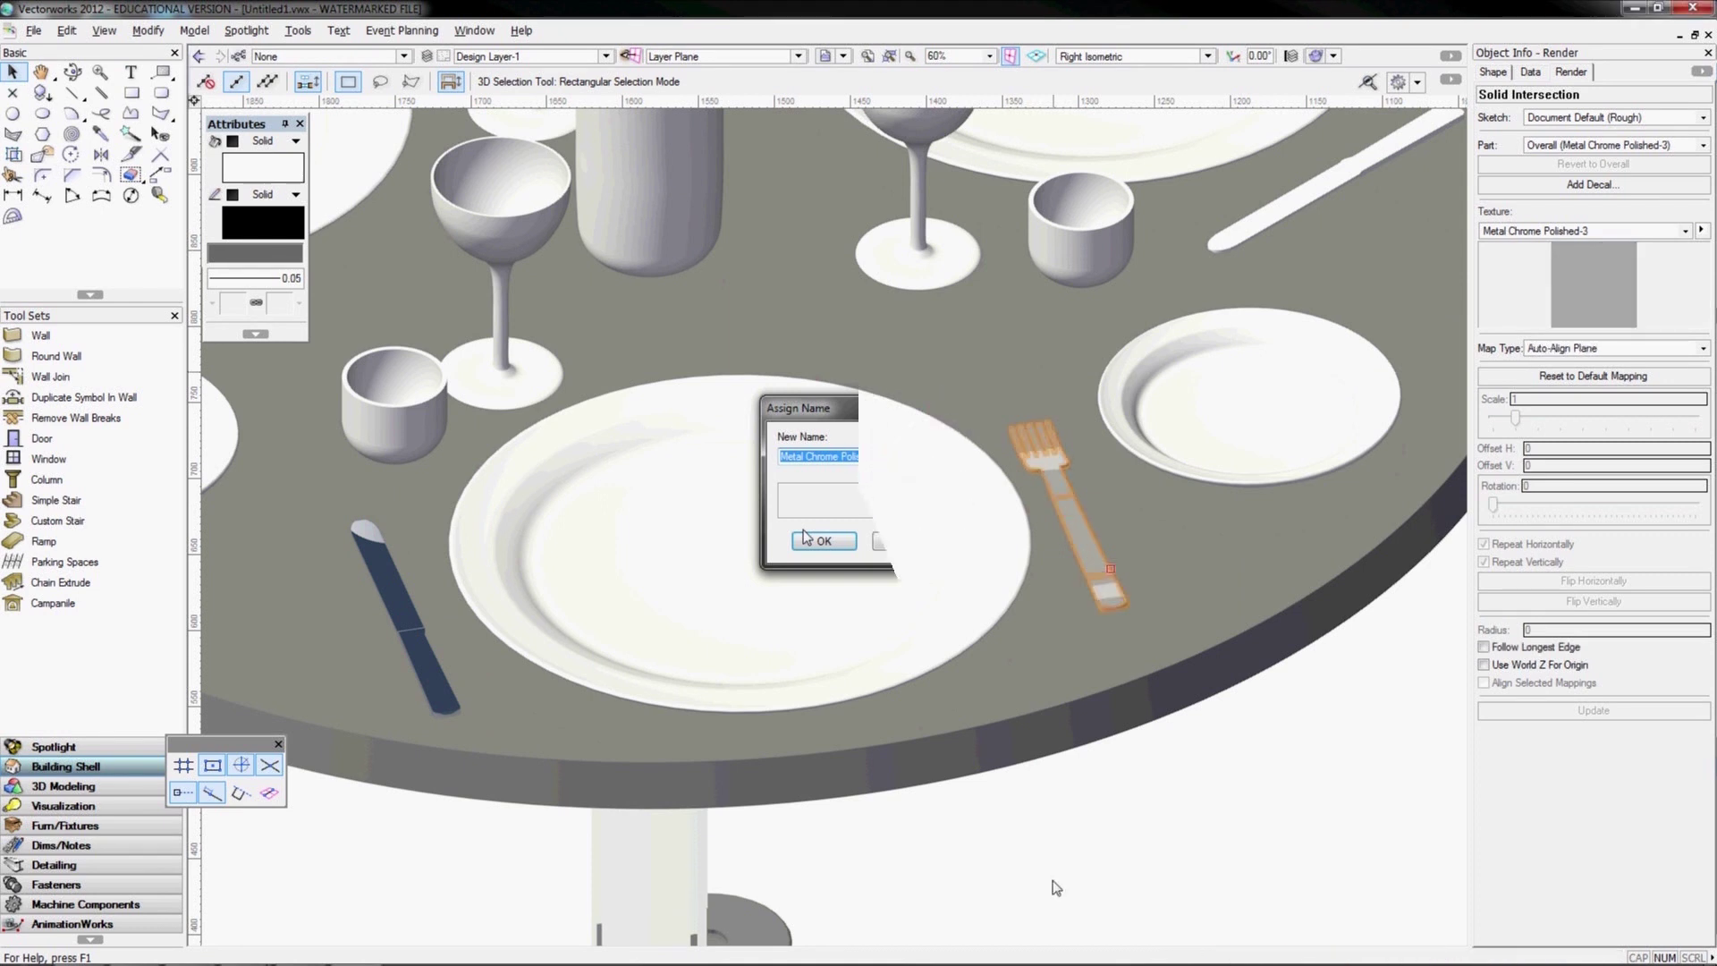
key("Return")
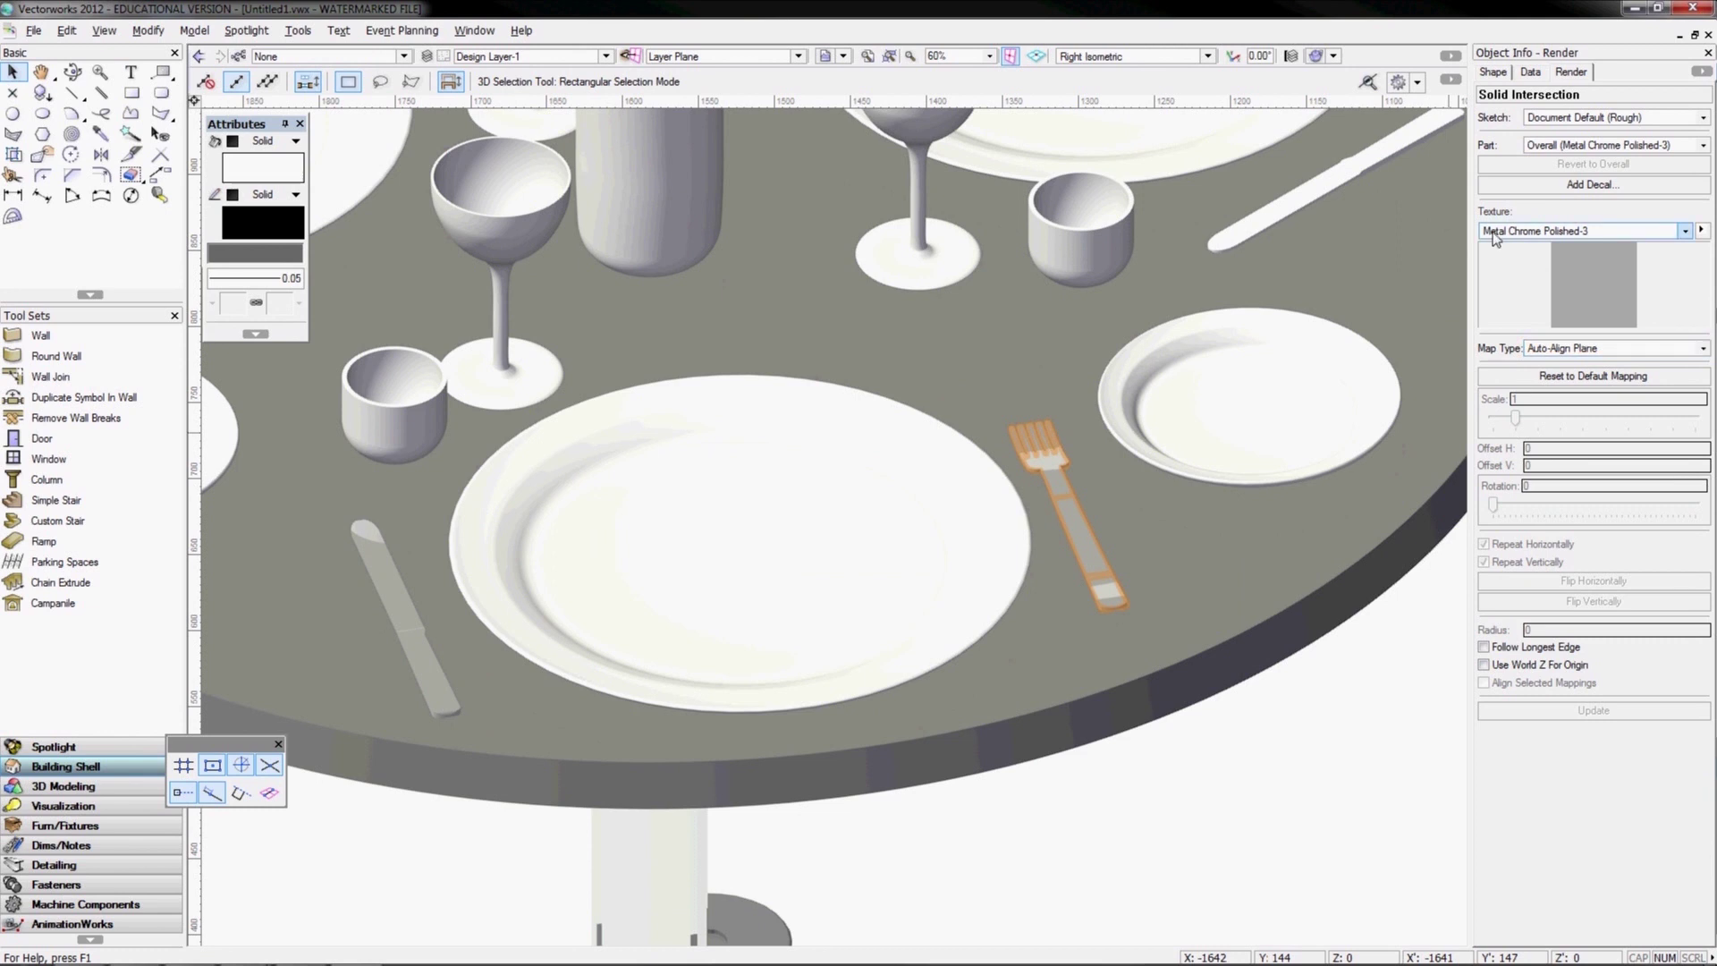
left_click(1701, 231)
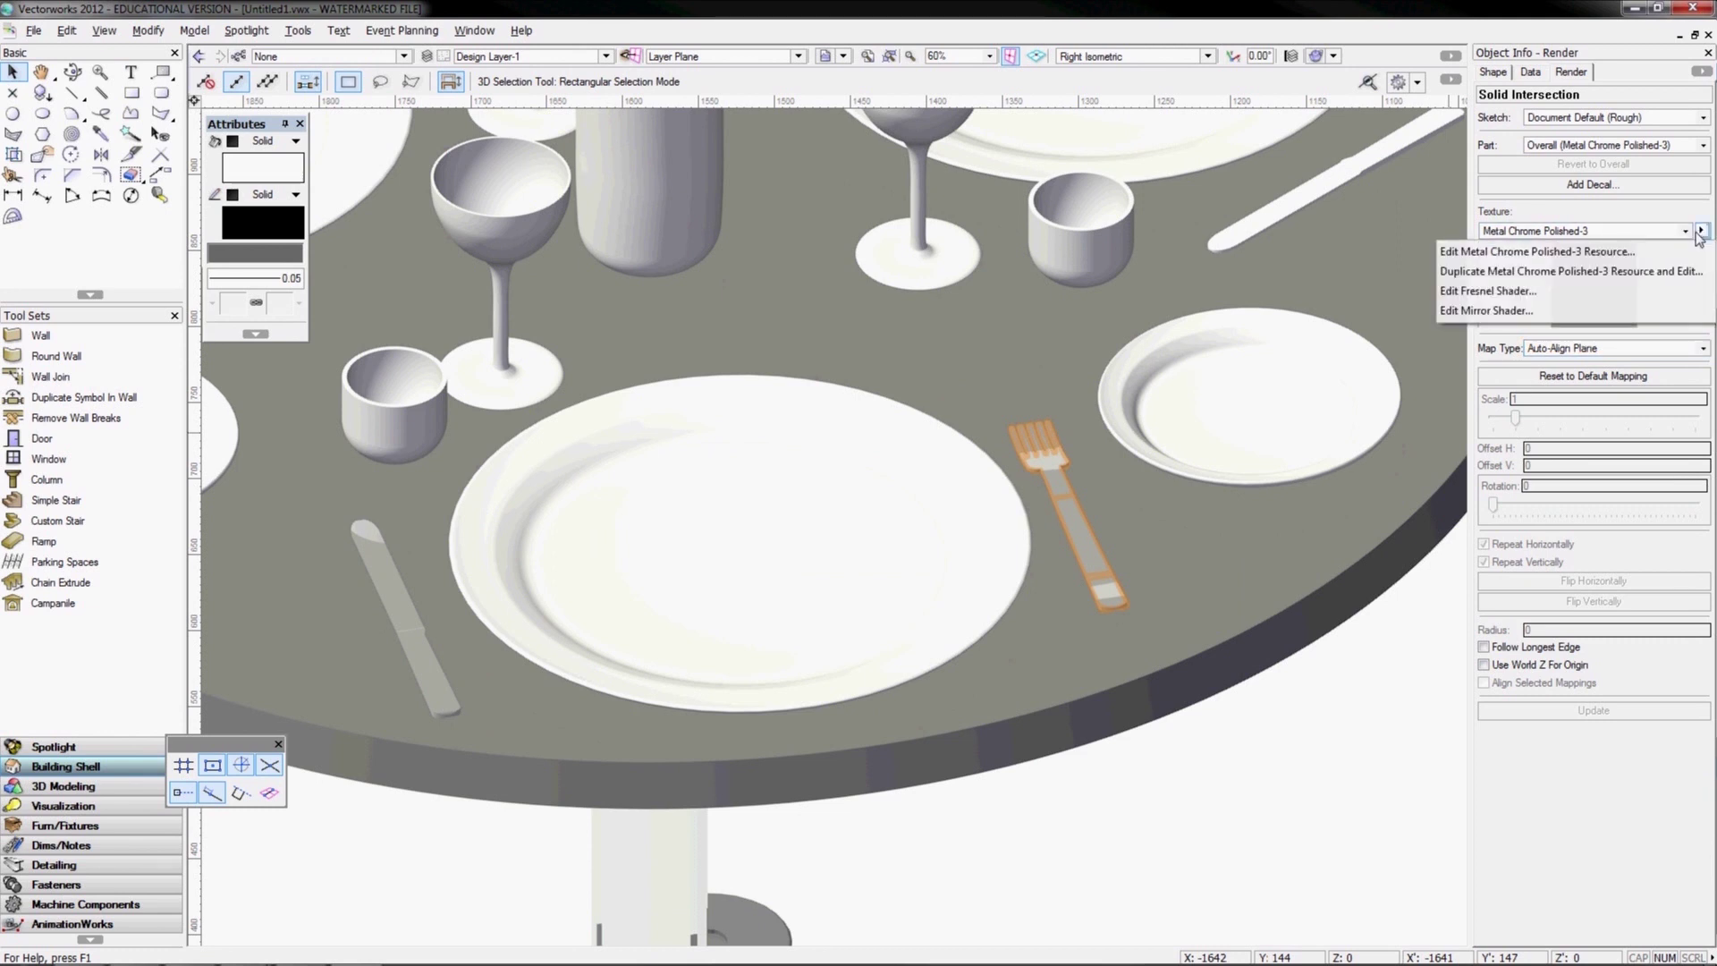
left_click(1519, 294)
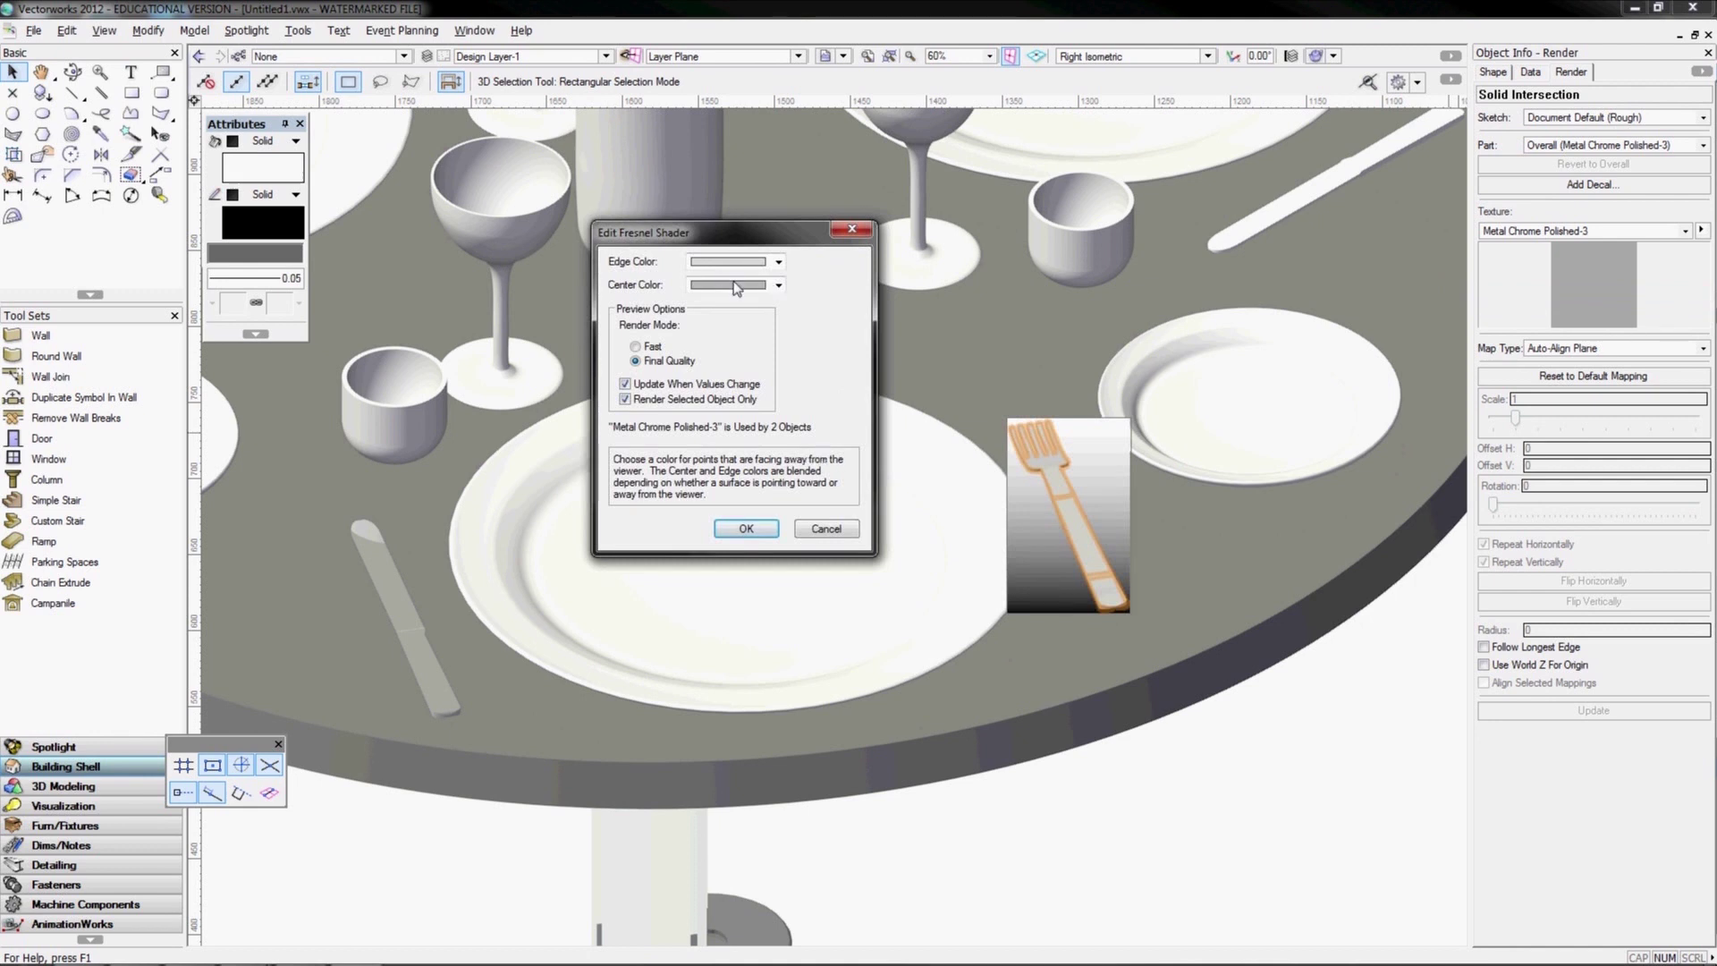
left_click(826, 529)
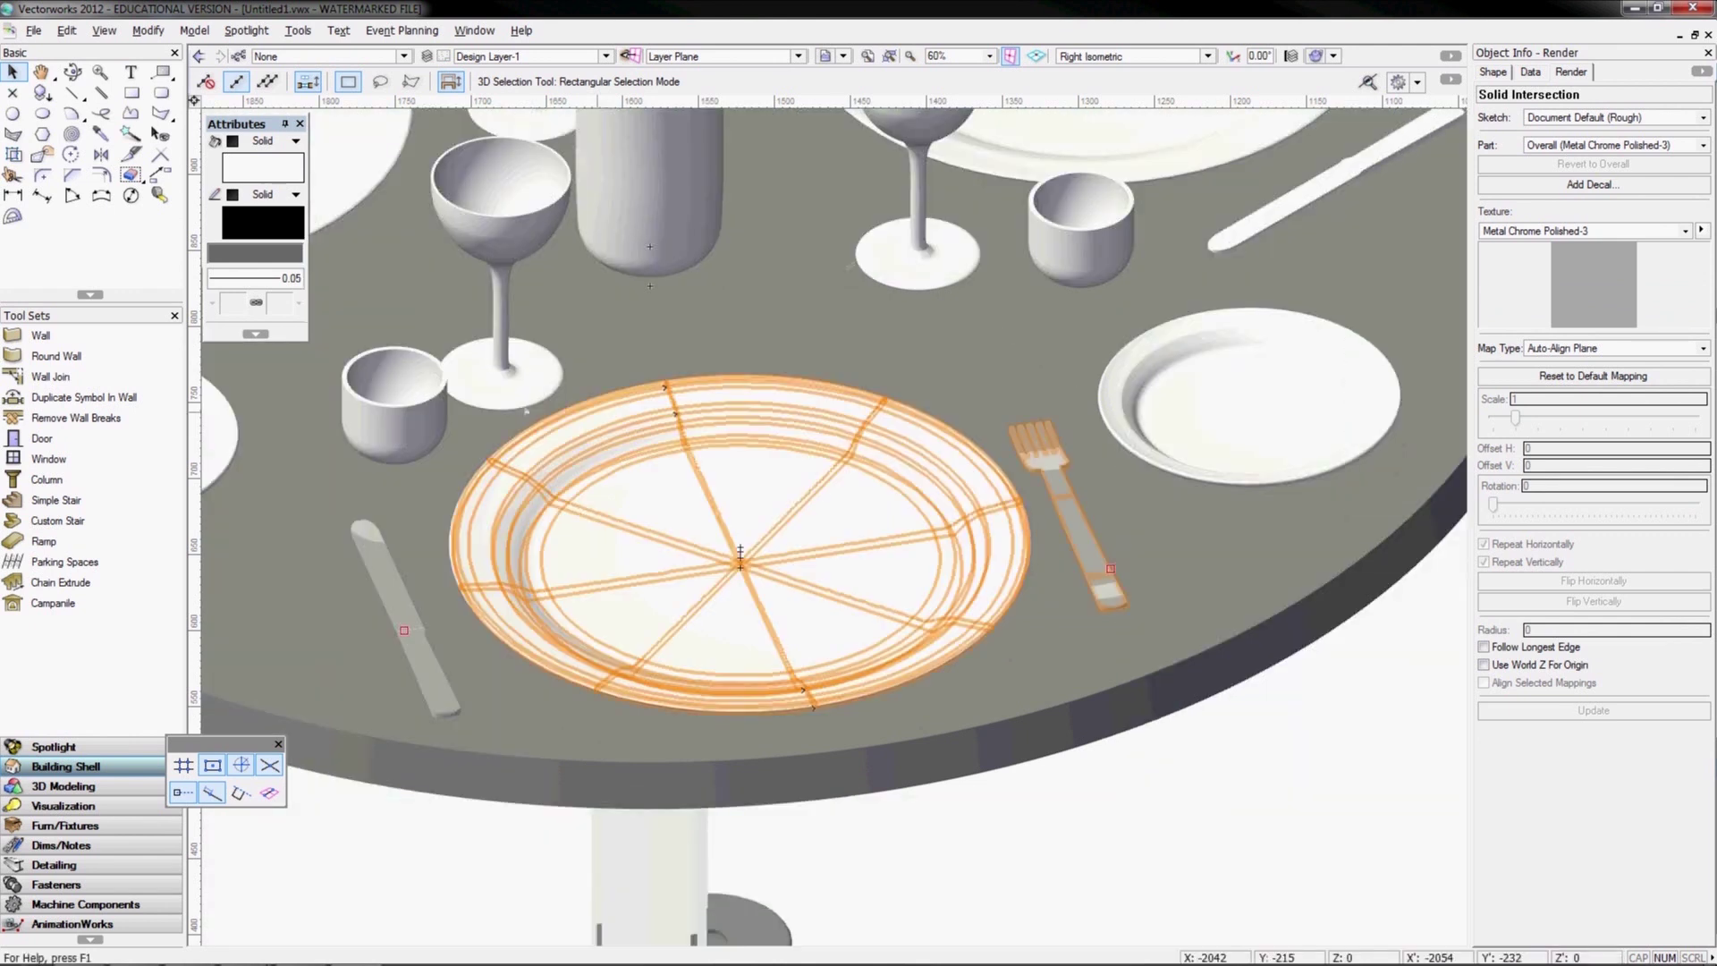
left_click(790, 493, "shift")
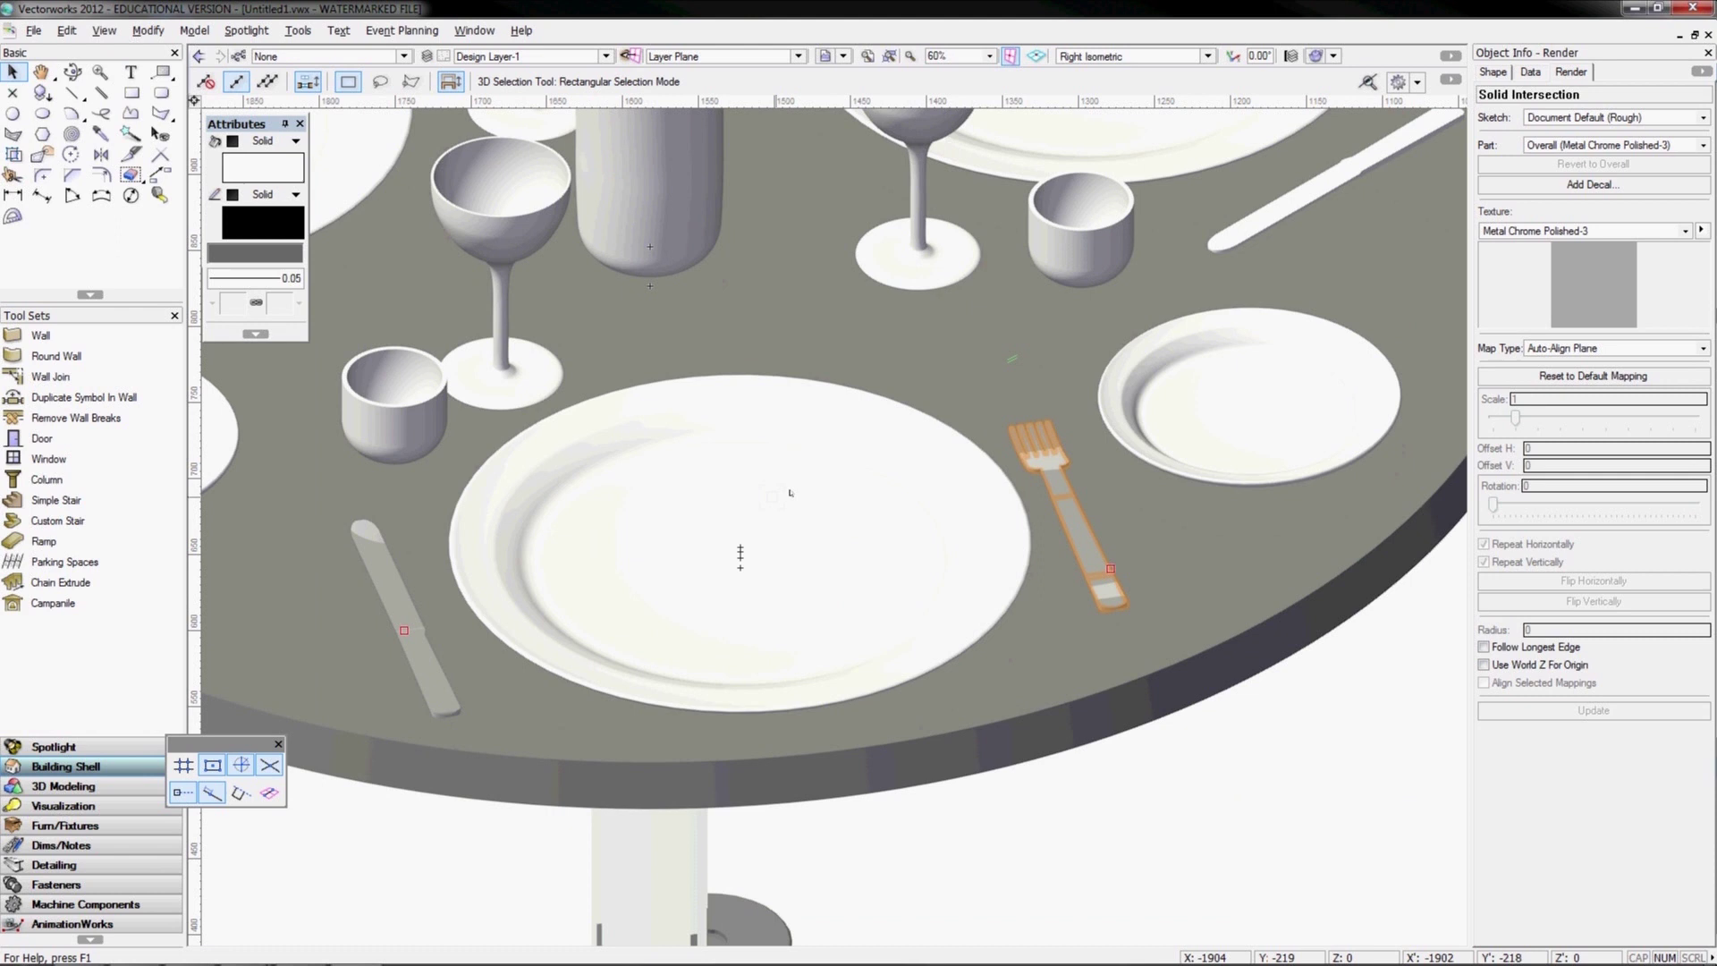
left_click(1251, 408, "shift")
left_click(1251, 408, "shift")
left_click(850, 392, "shift")
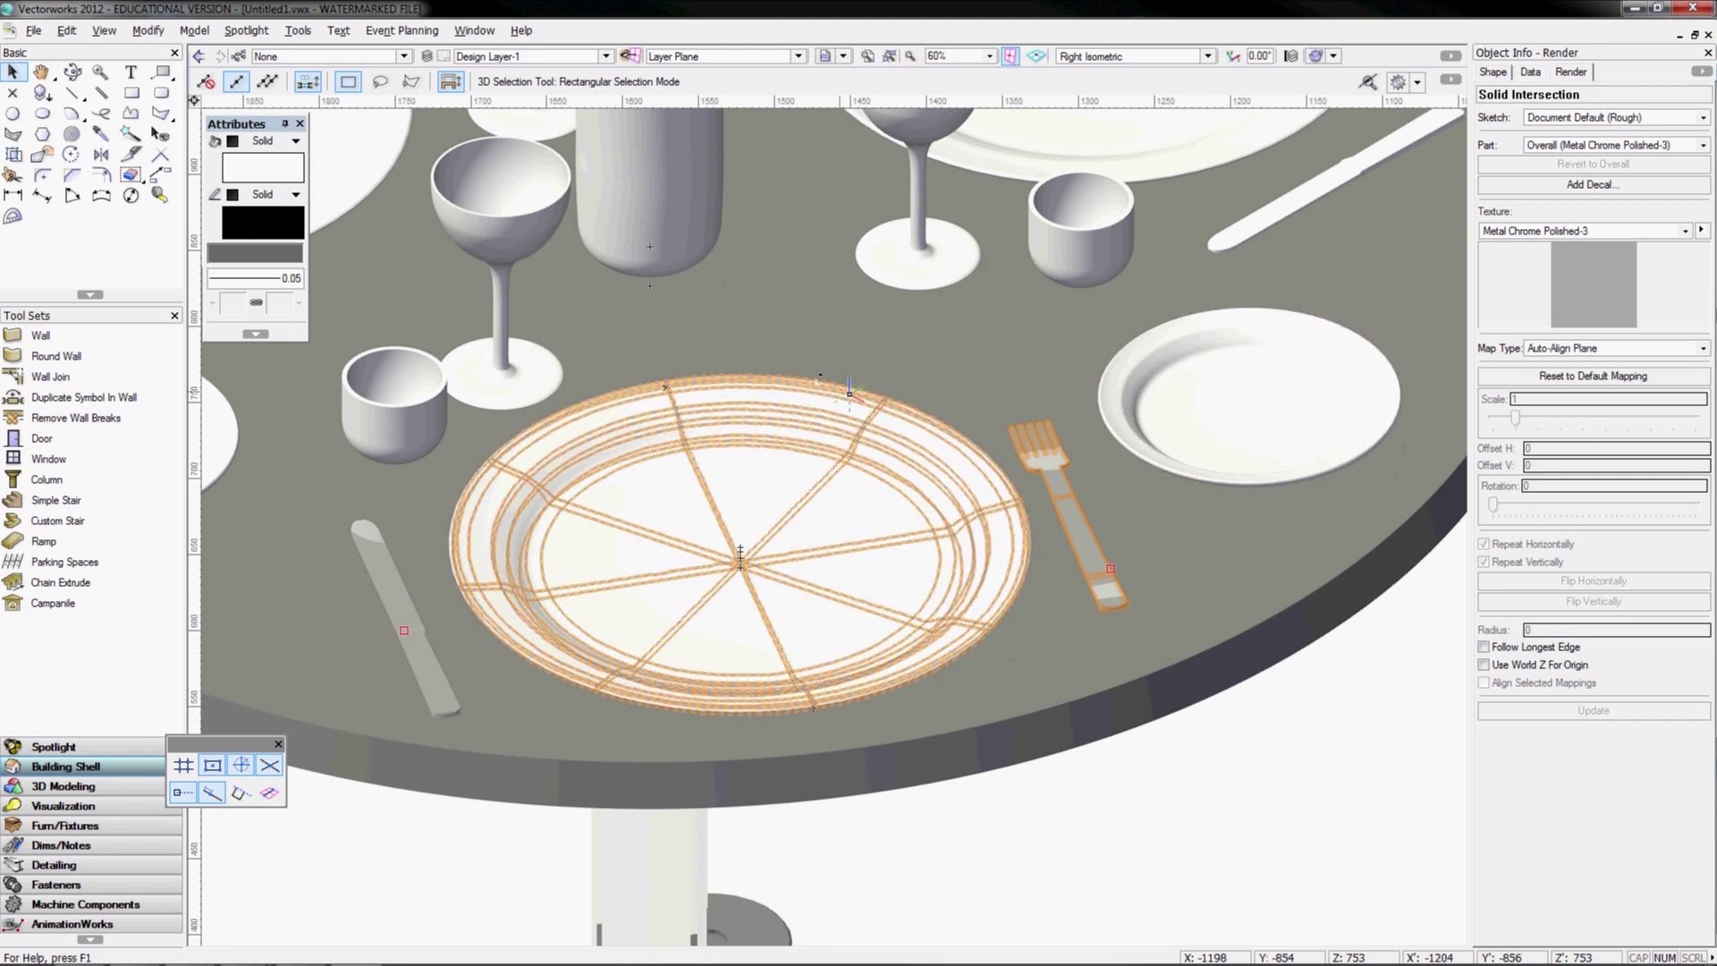
Apply the Glass Smoke texture to the wine glass nearest the front dinner plate
middle_click_drag(850, 392, 865, 521)
left_click(636, 432)
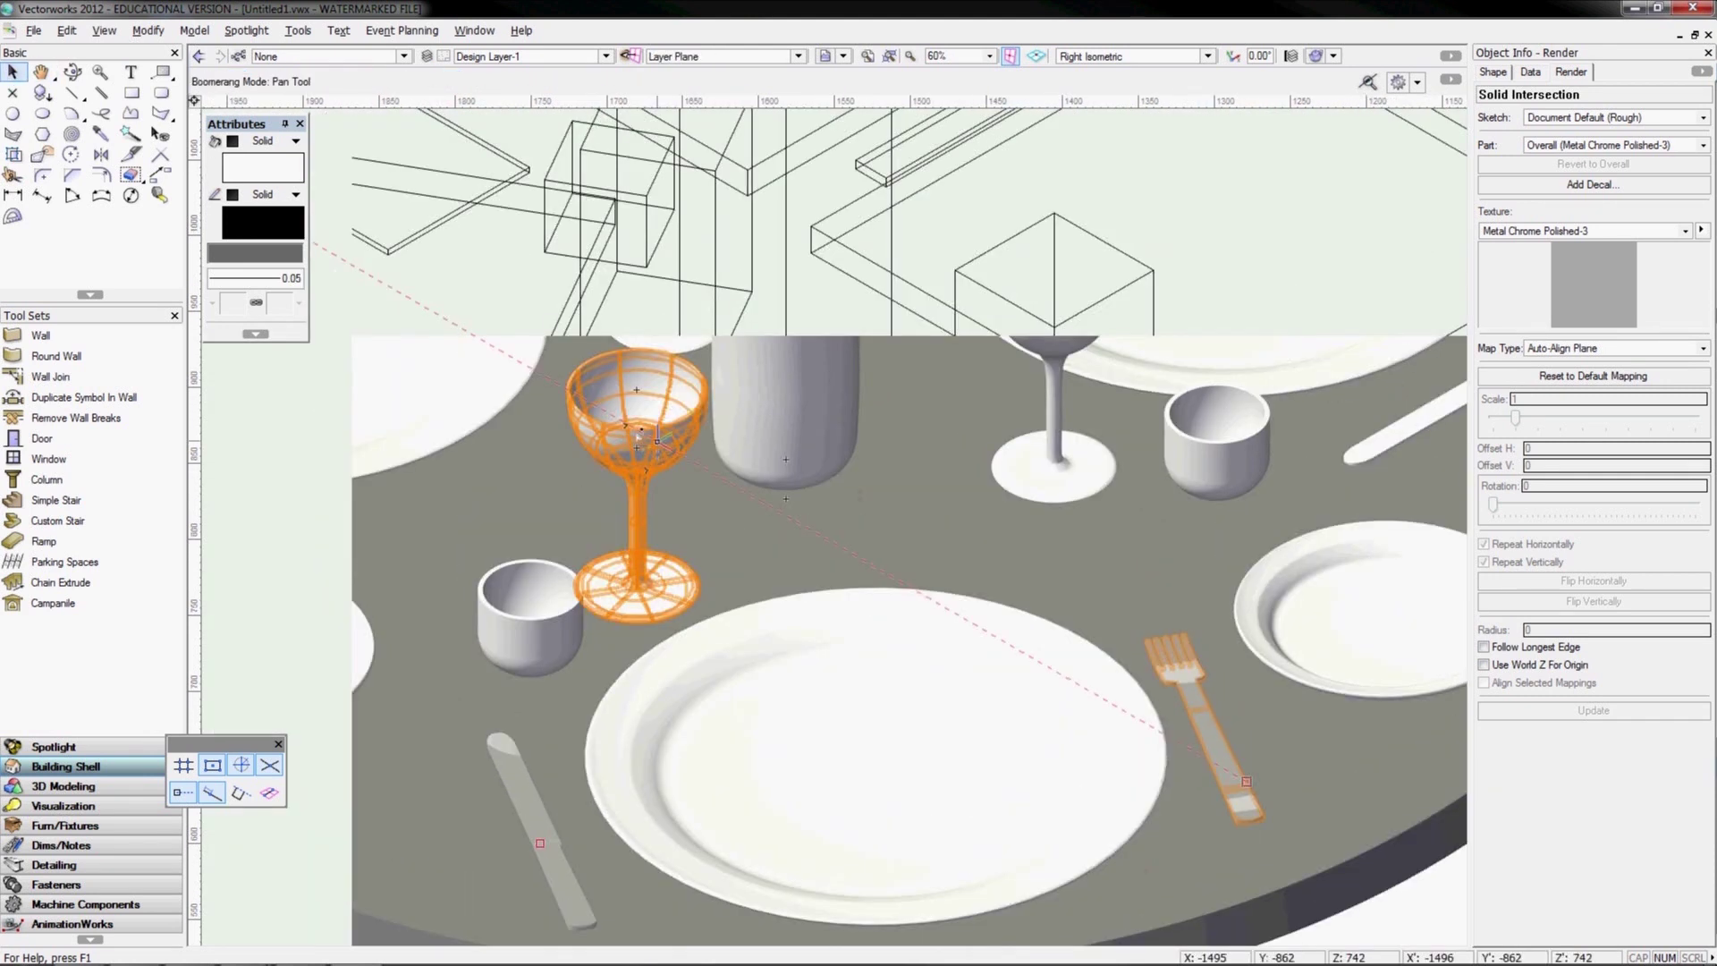
left_click(785, 458)
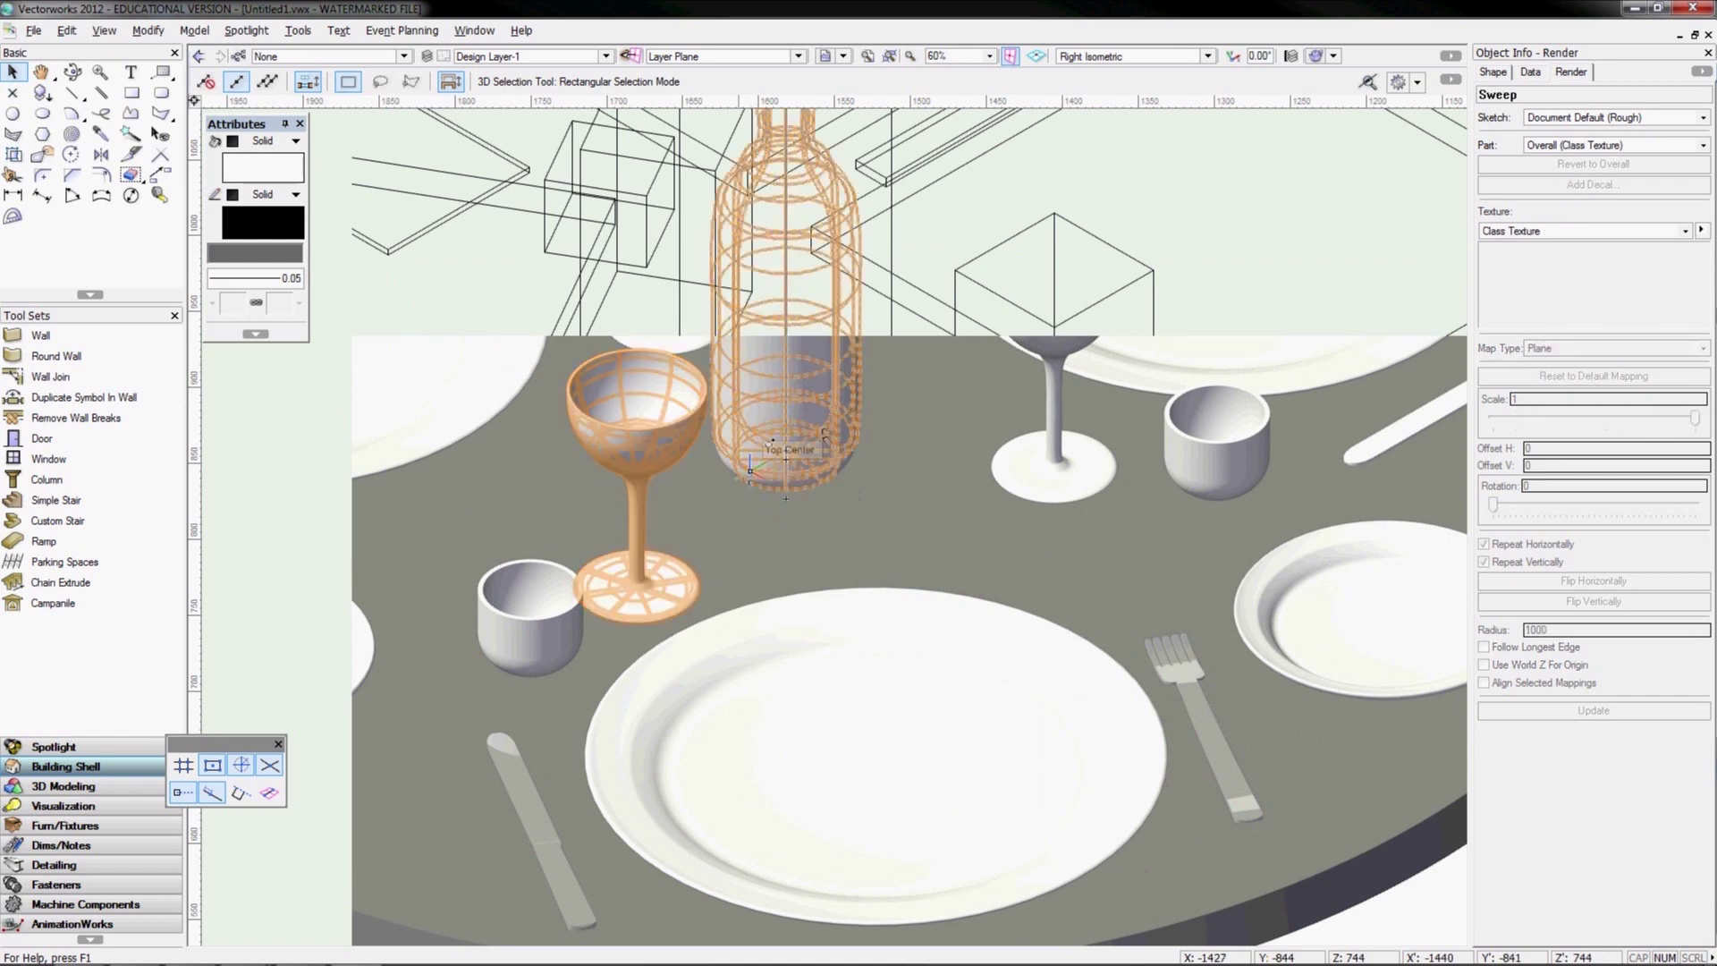
mouse_move(786, 458)
left_mouse_down()
mouse_move(840, 544)
mouse_move(785, 458)
left_mouse_up()
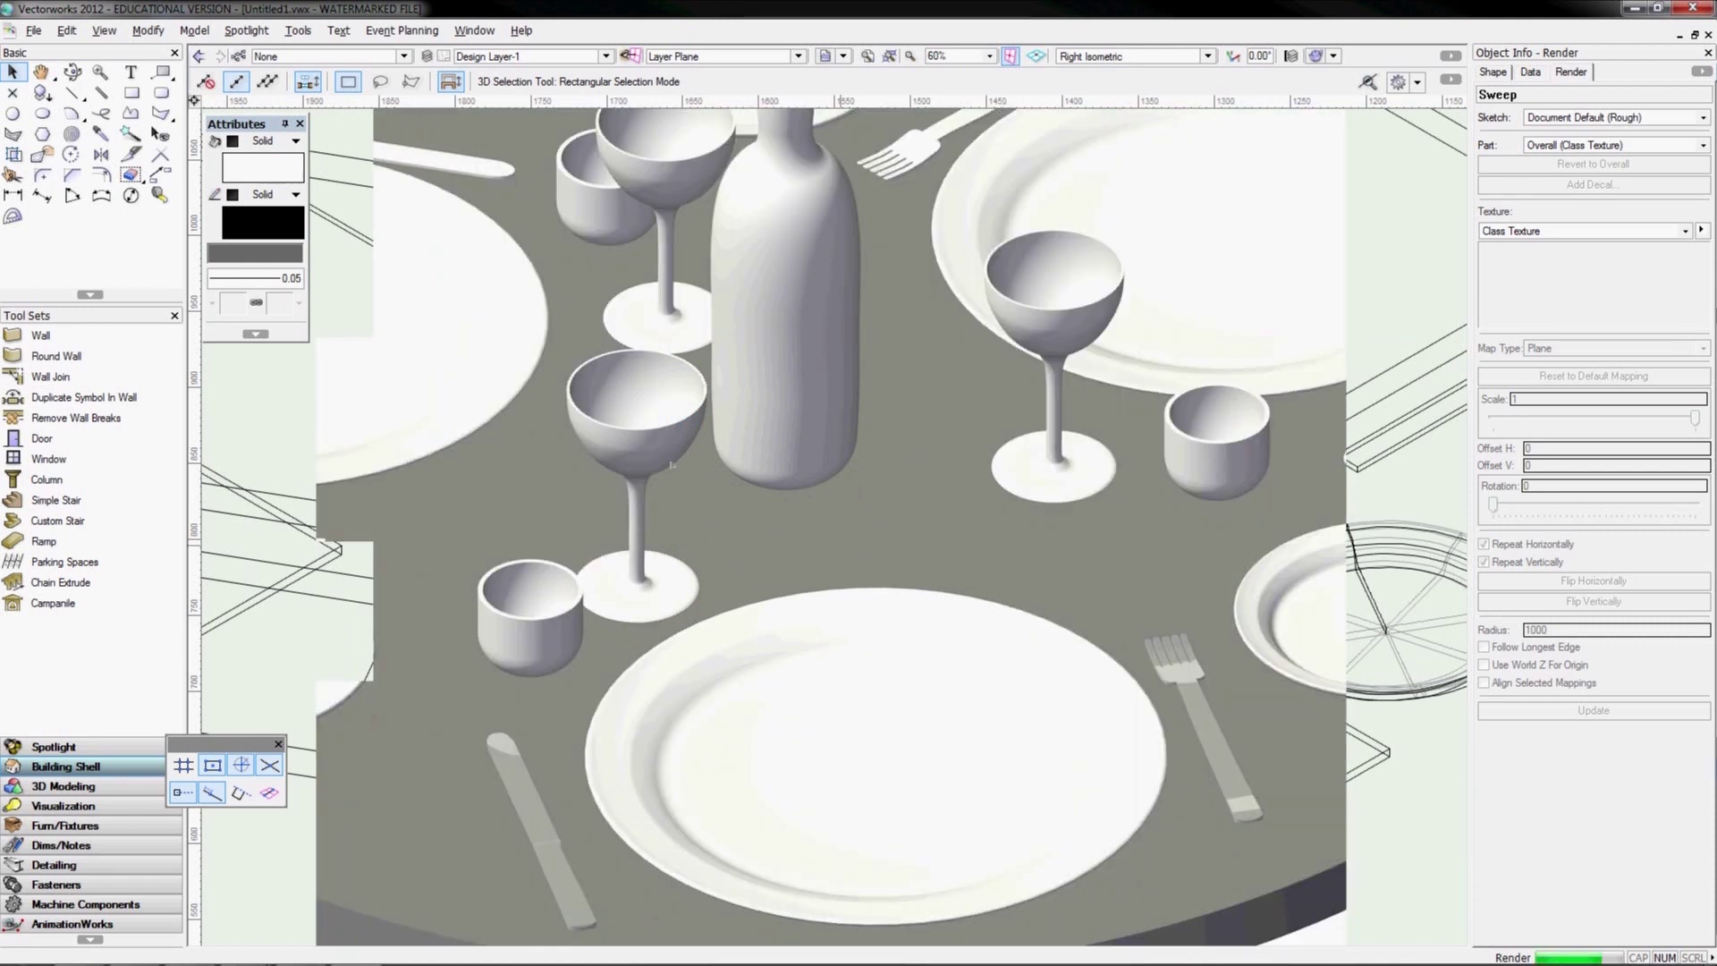
left_click(666, 427)
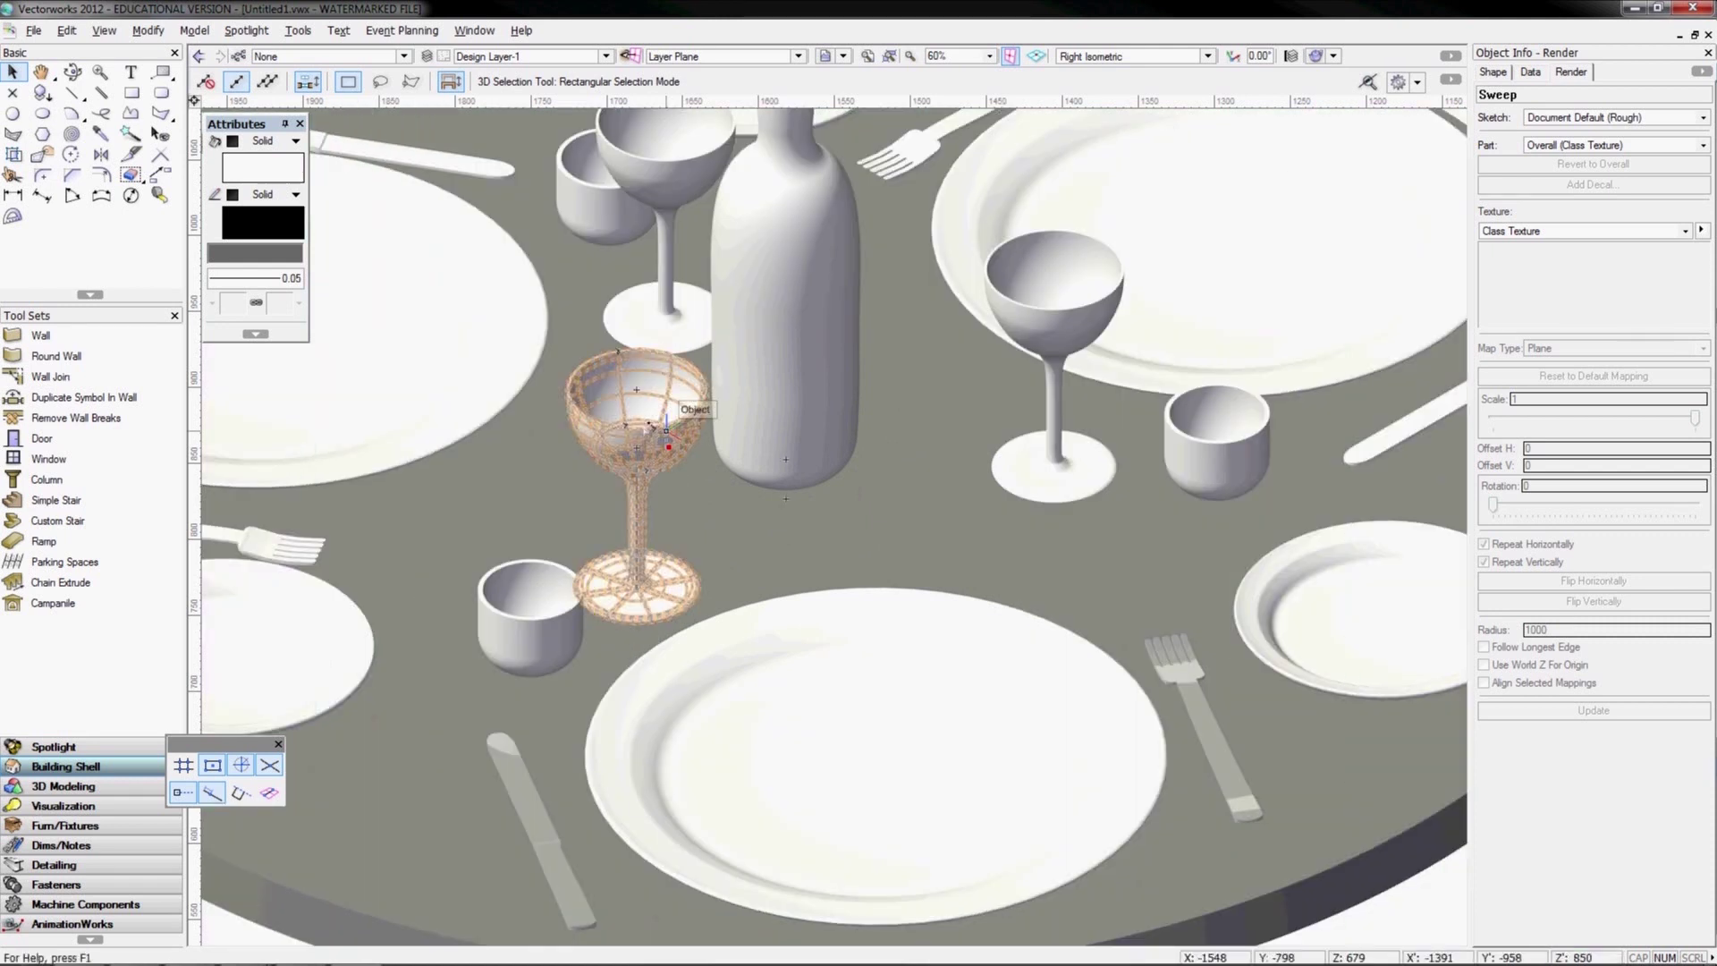
left_click(1686, 232)
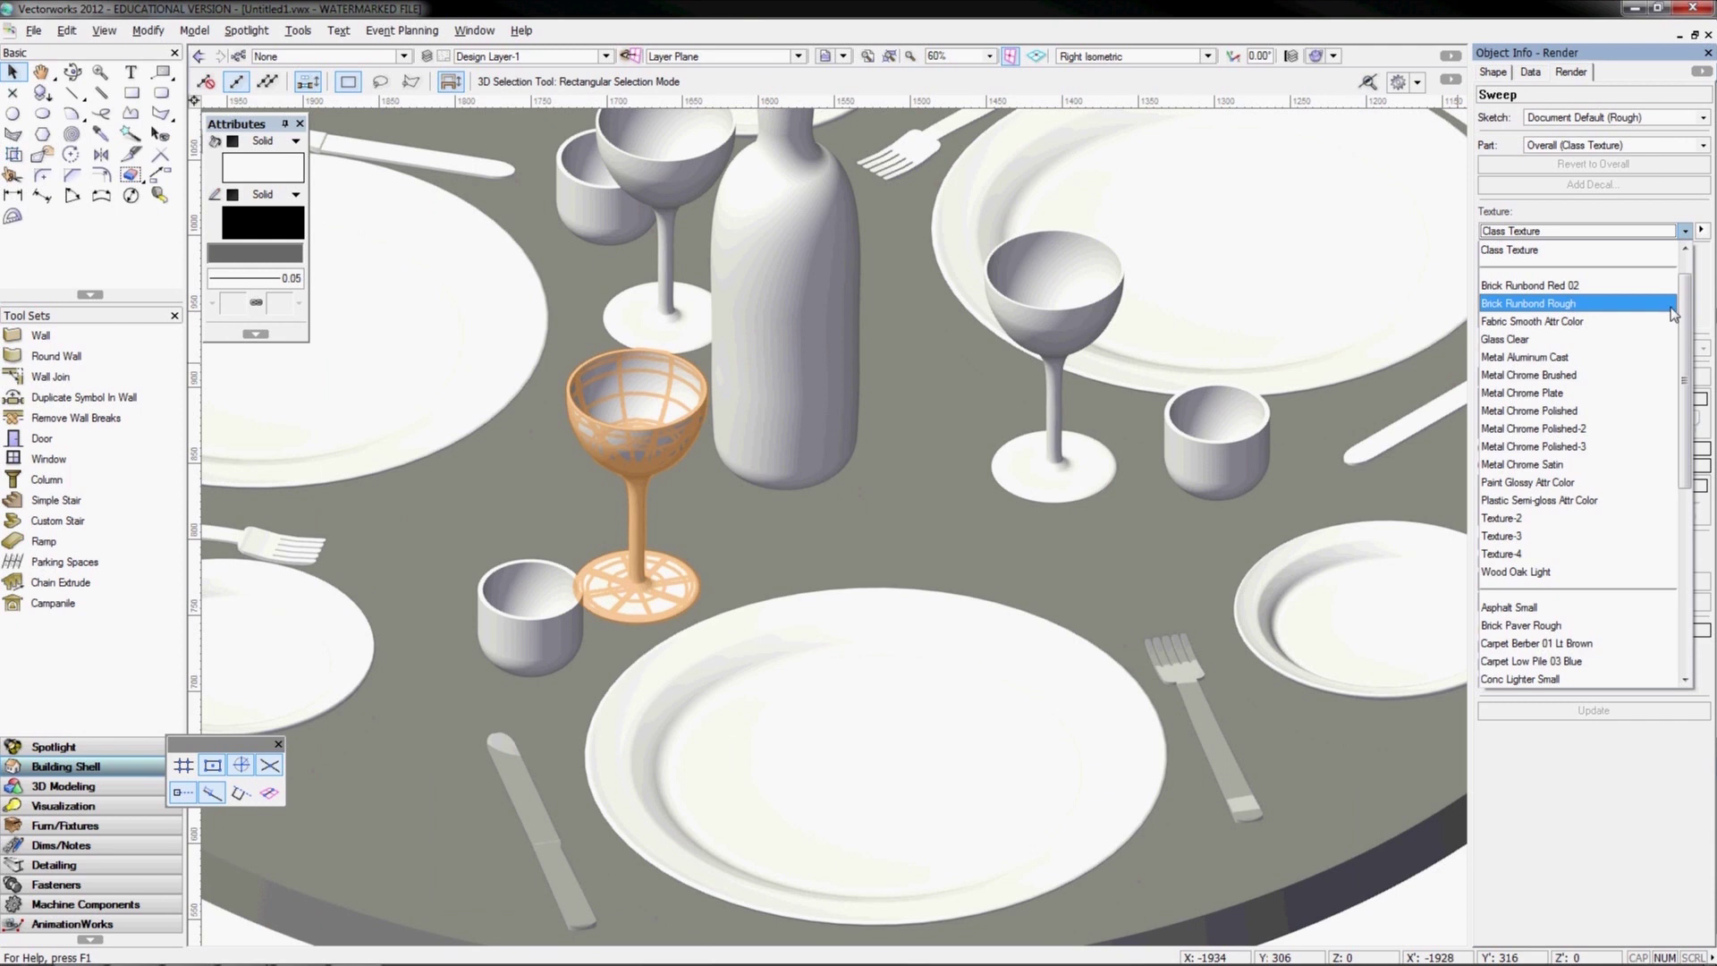
left_click_drag(1688, 351, 1689, 435)
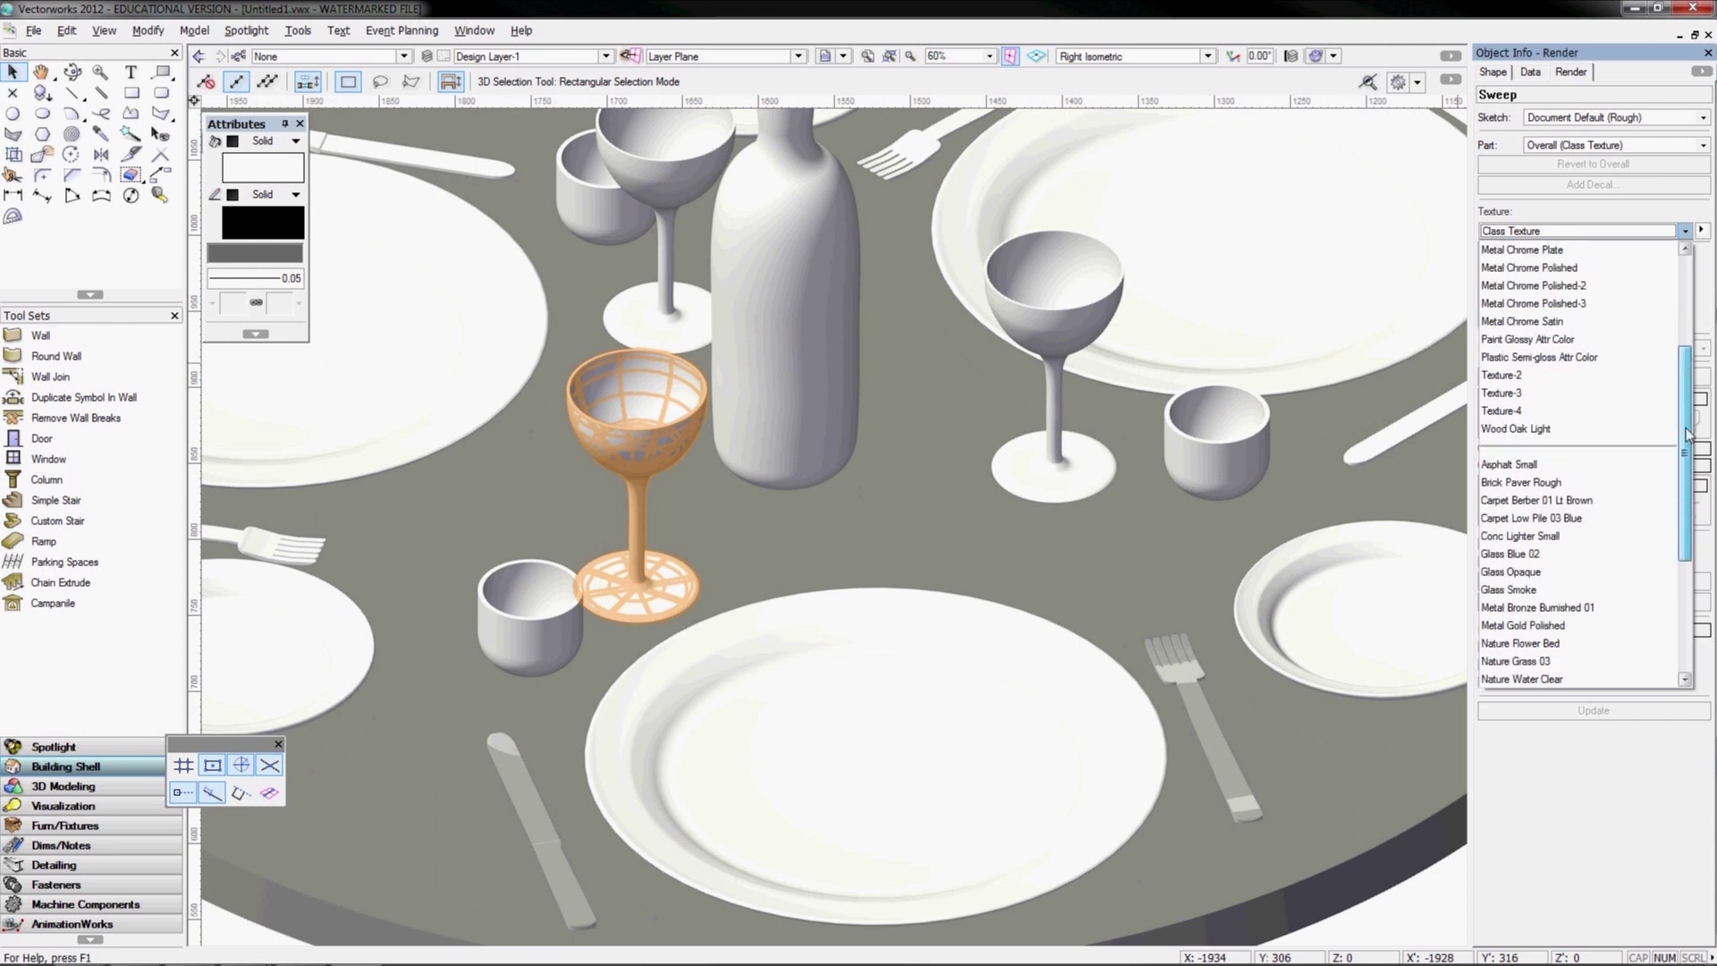
scroll(1519, 466, "down", 2)
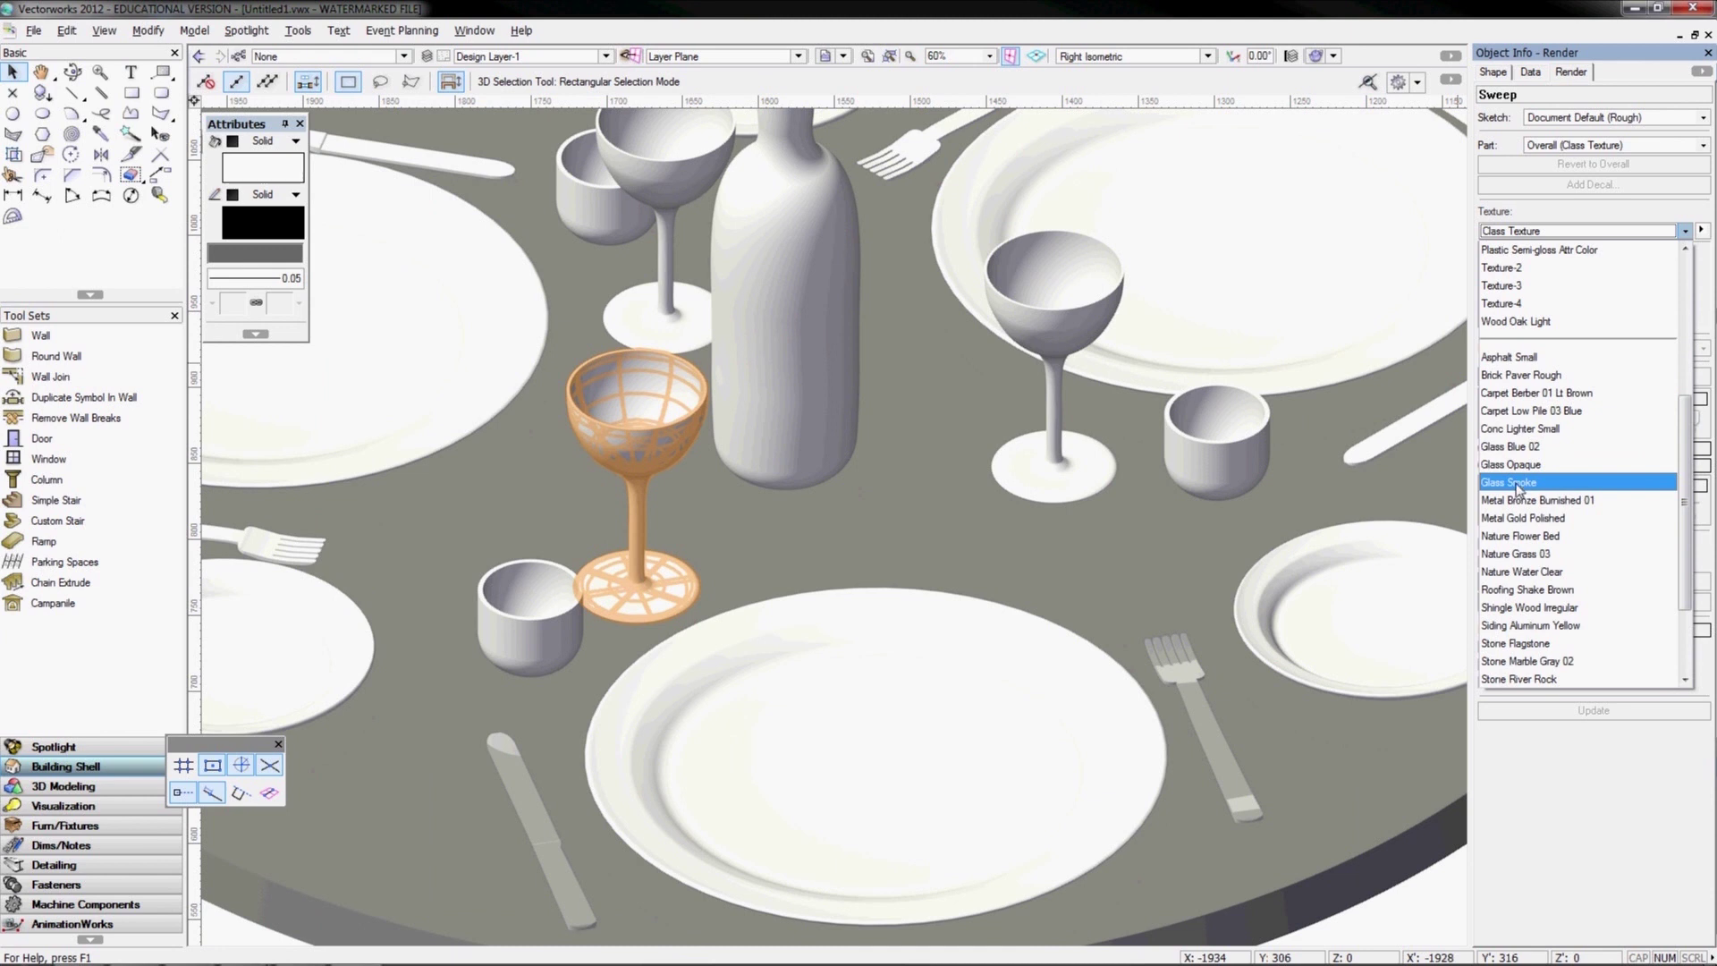
left_click(1518, 485)
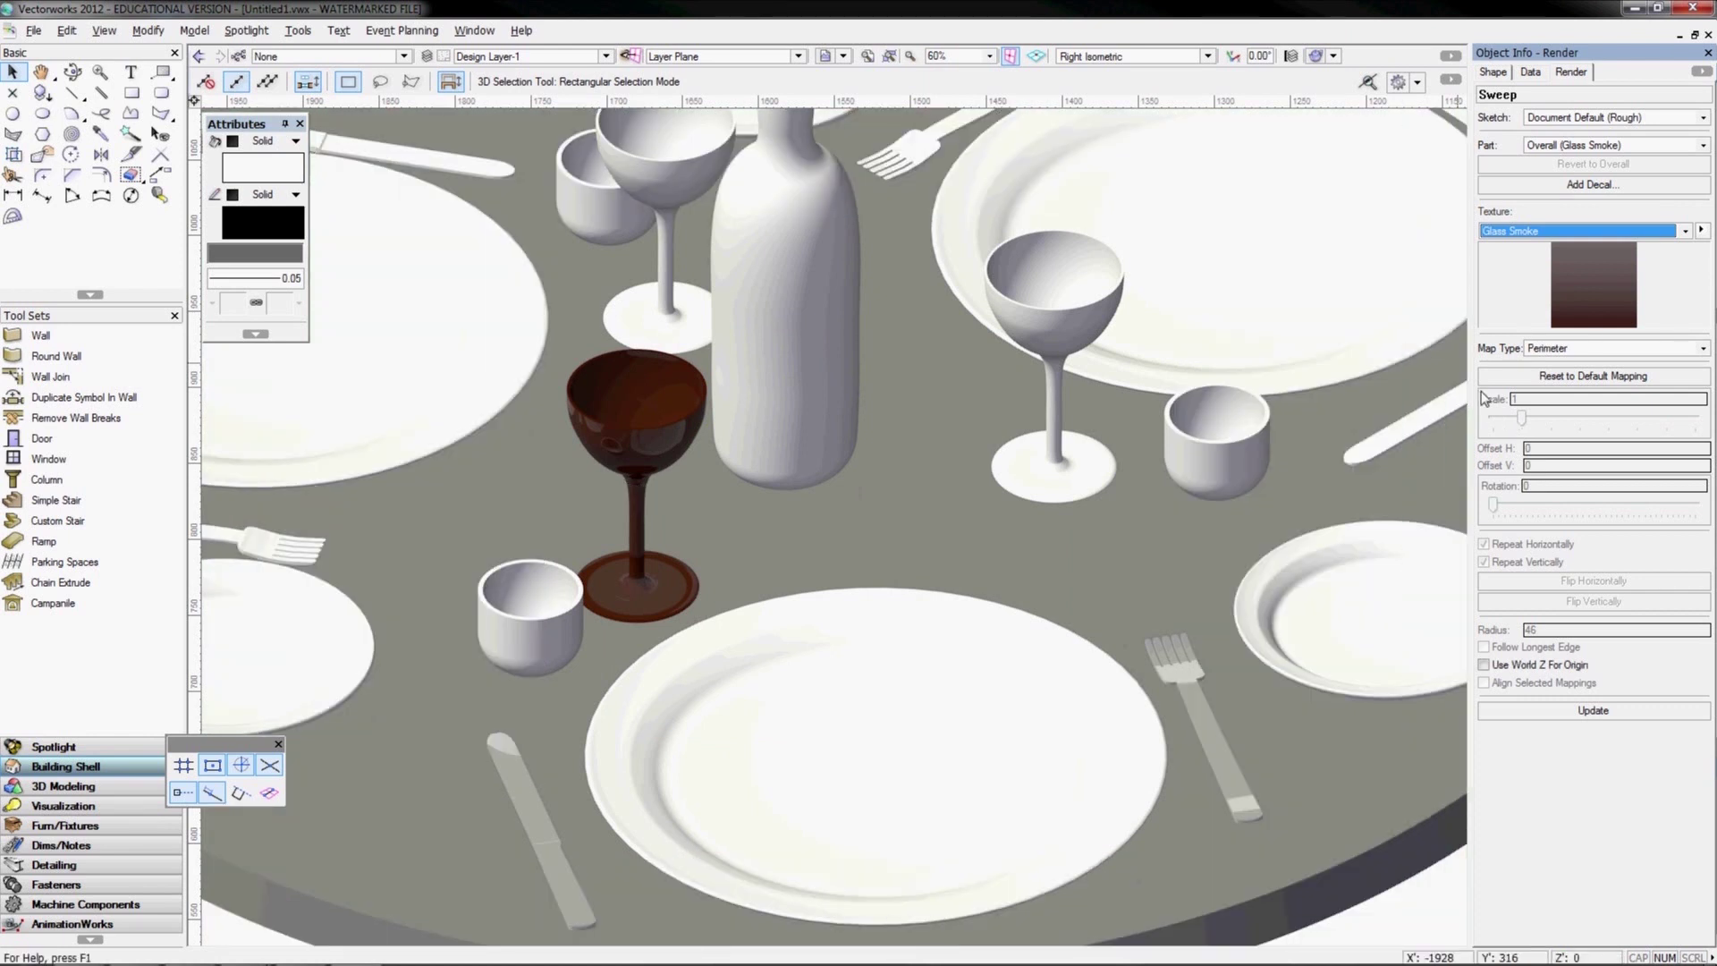
left_click(1426, 901)
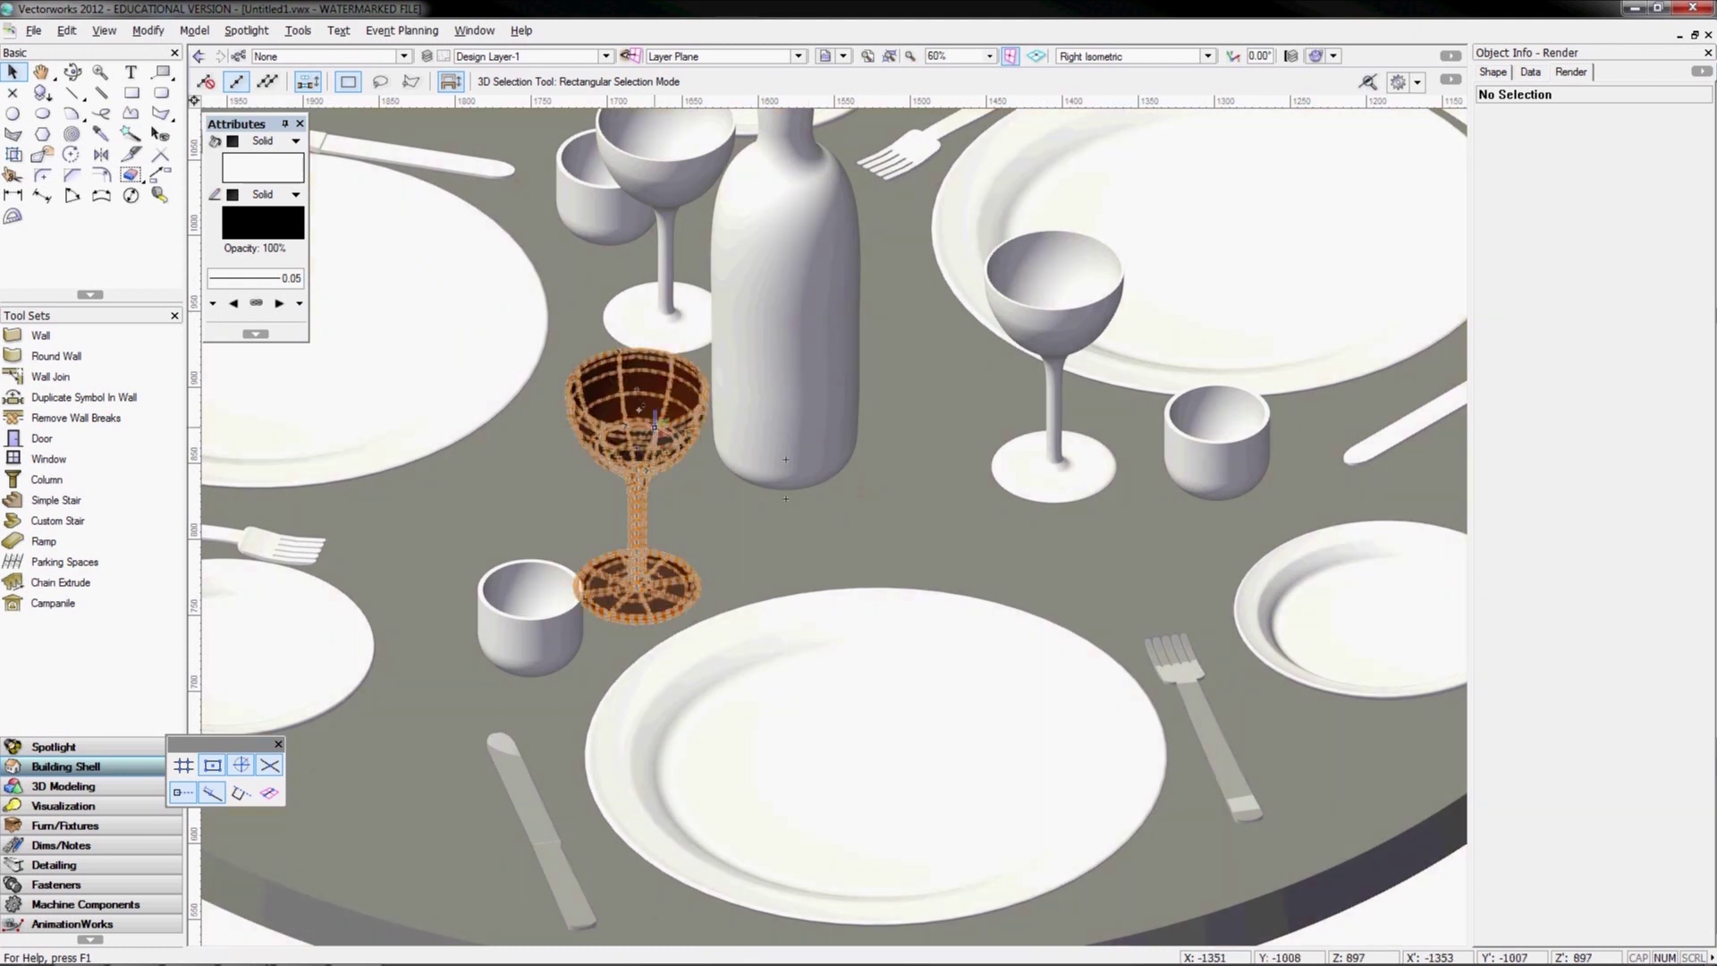
Change the texture of the front wine glass to Glass Blue 02
left_click(656, 420)
left_click(1685, 231)
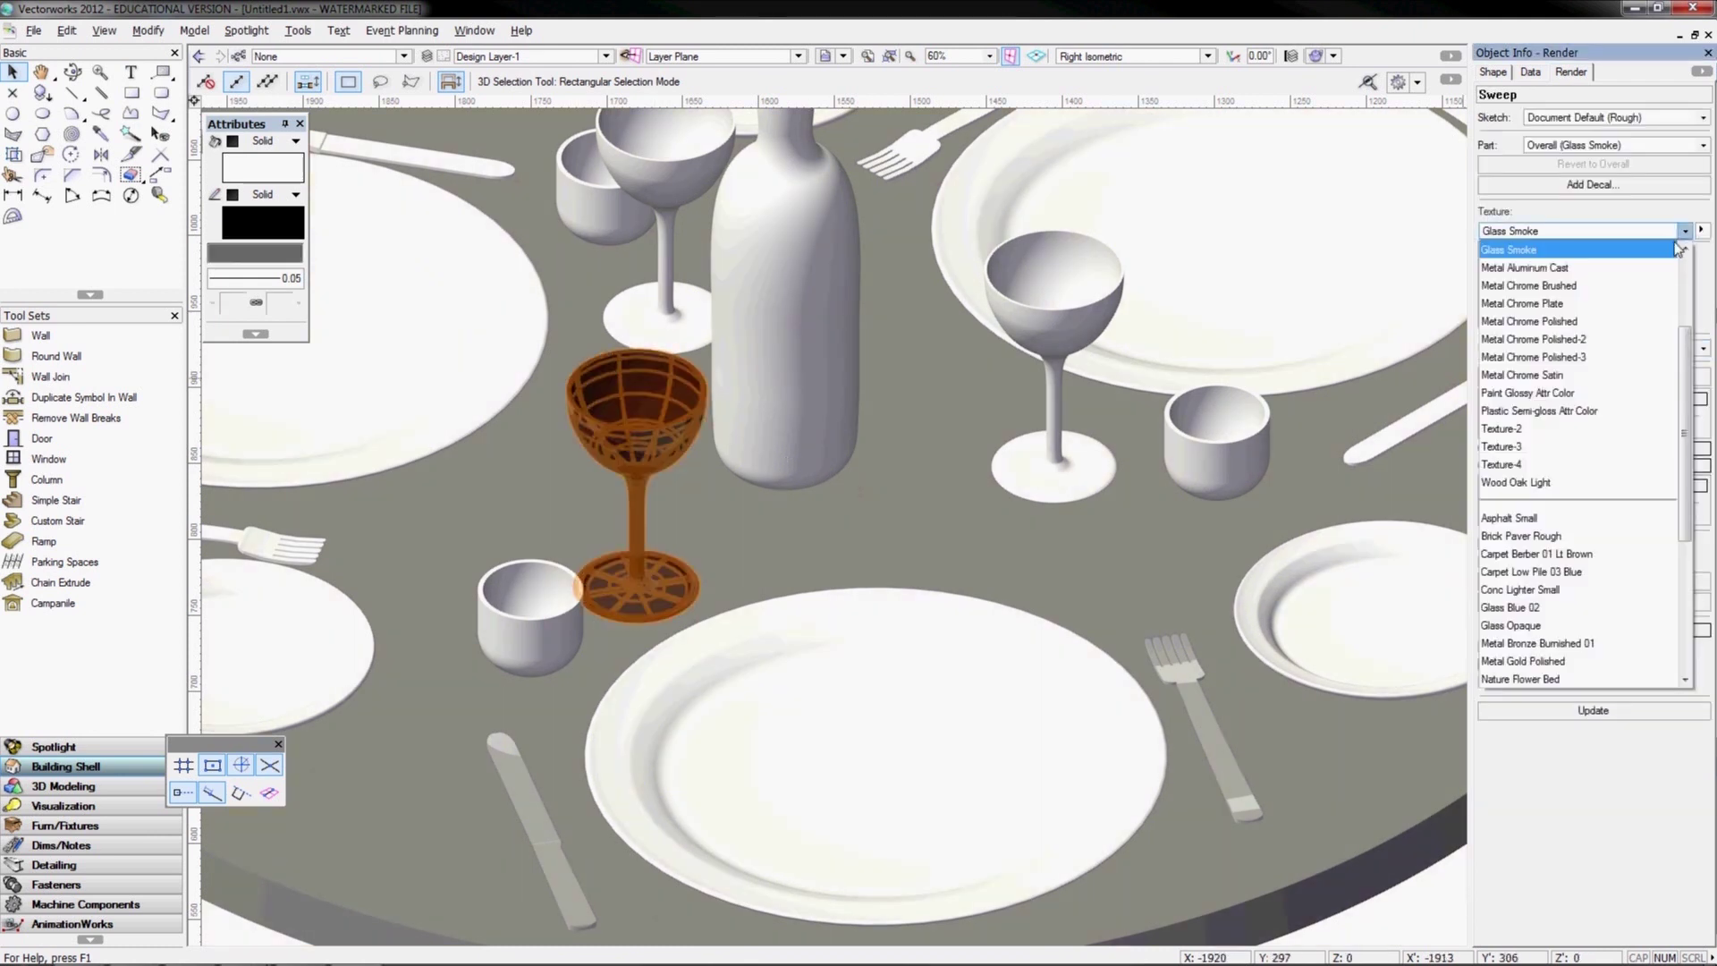
left_click(1533, 609)
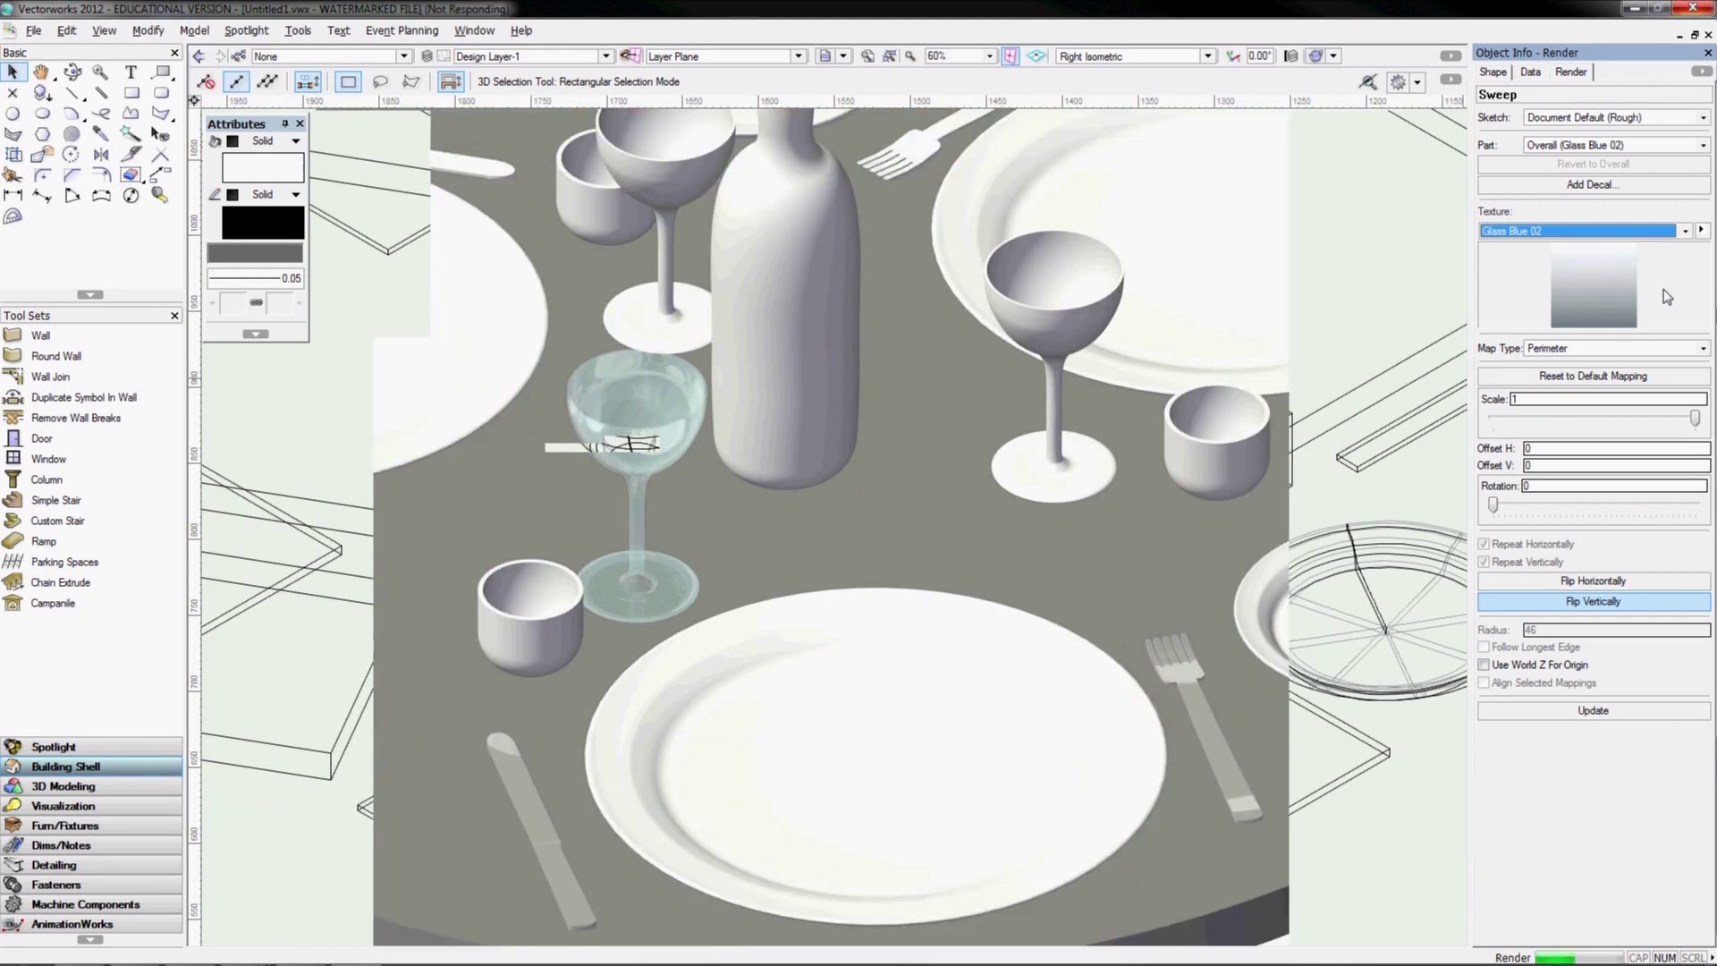
Change the texture of the front wine glass to Glass Opaque
left_click(1642, 235)
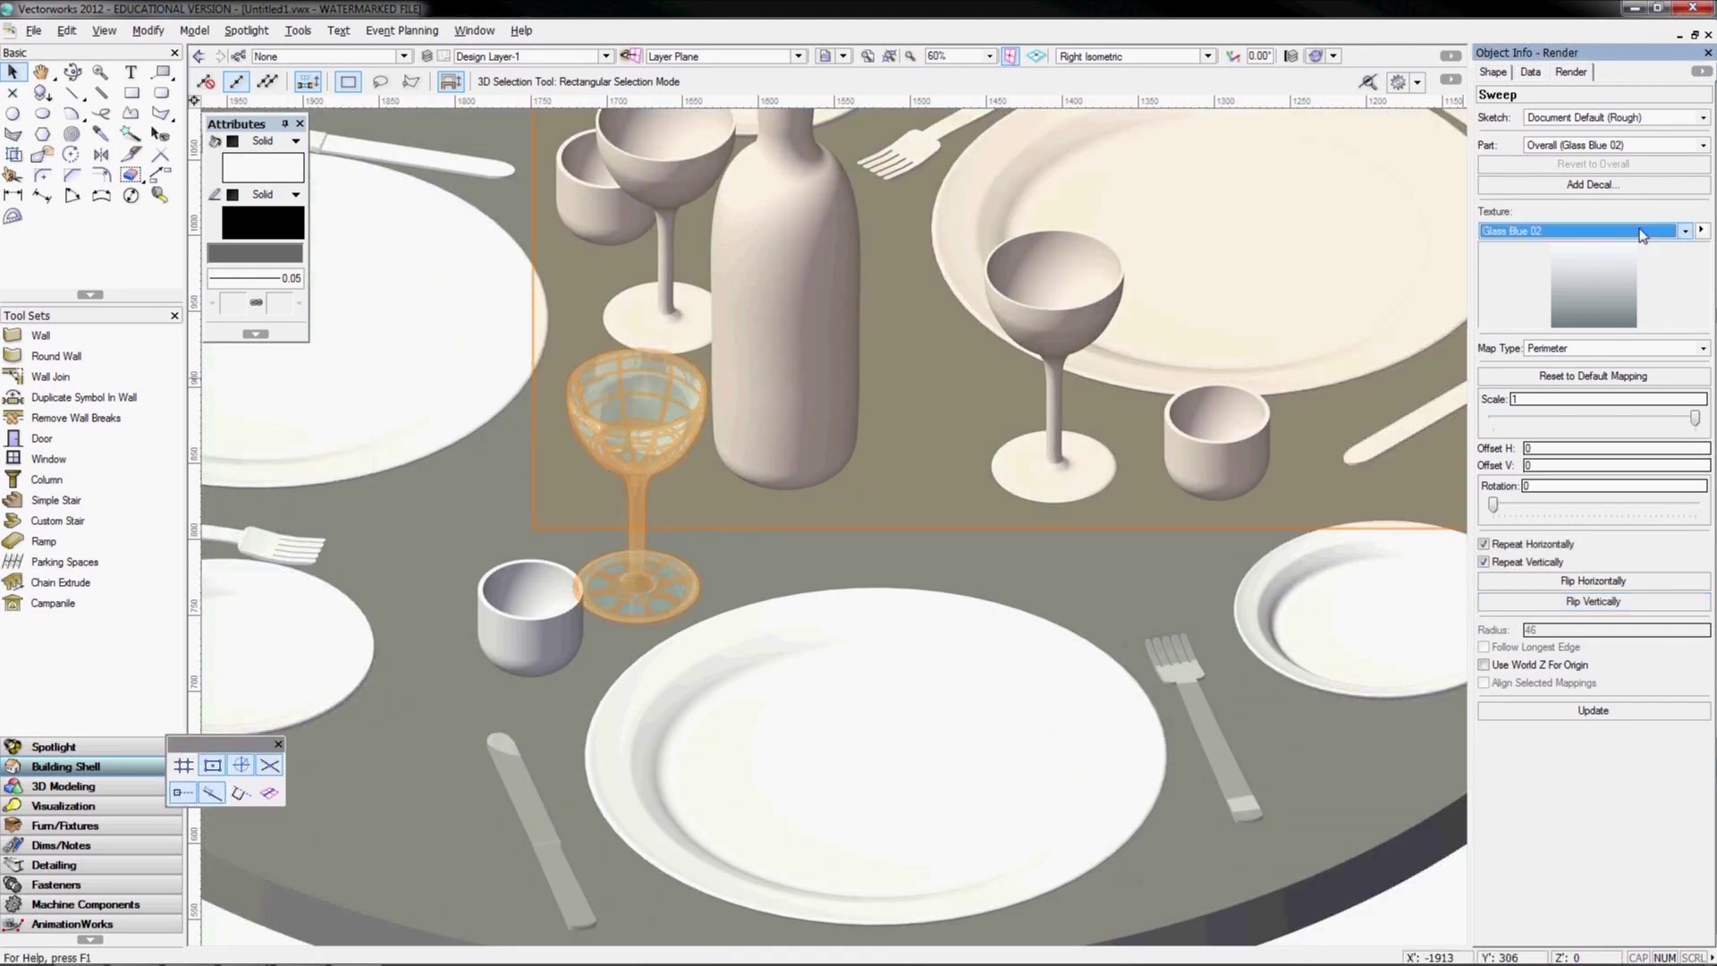
left_click(1685, 231)
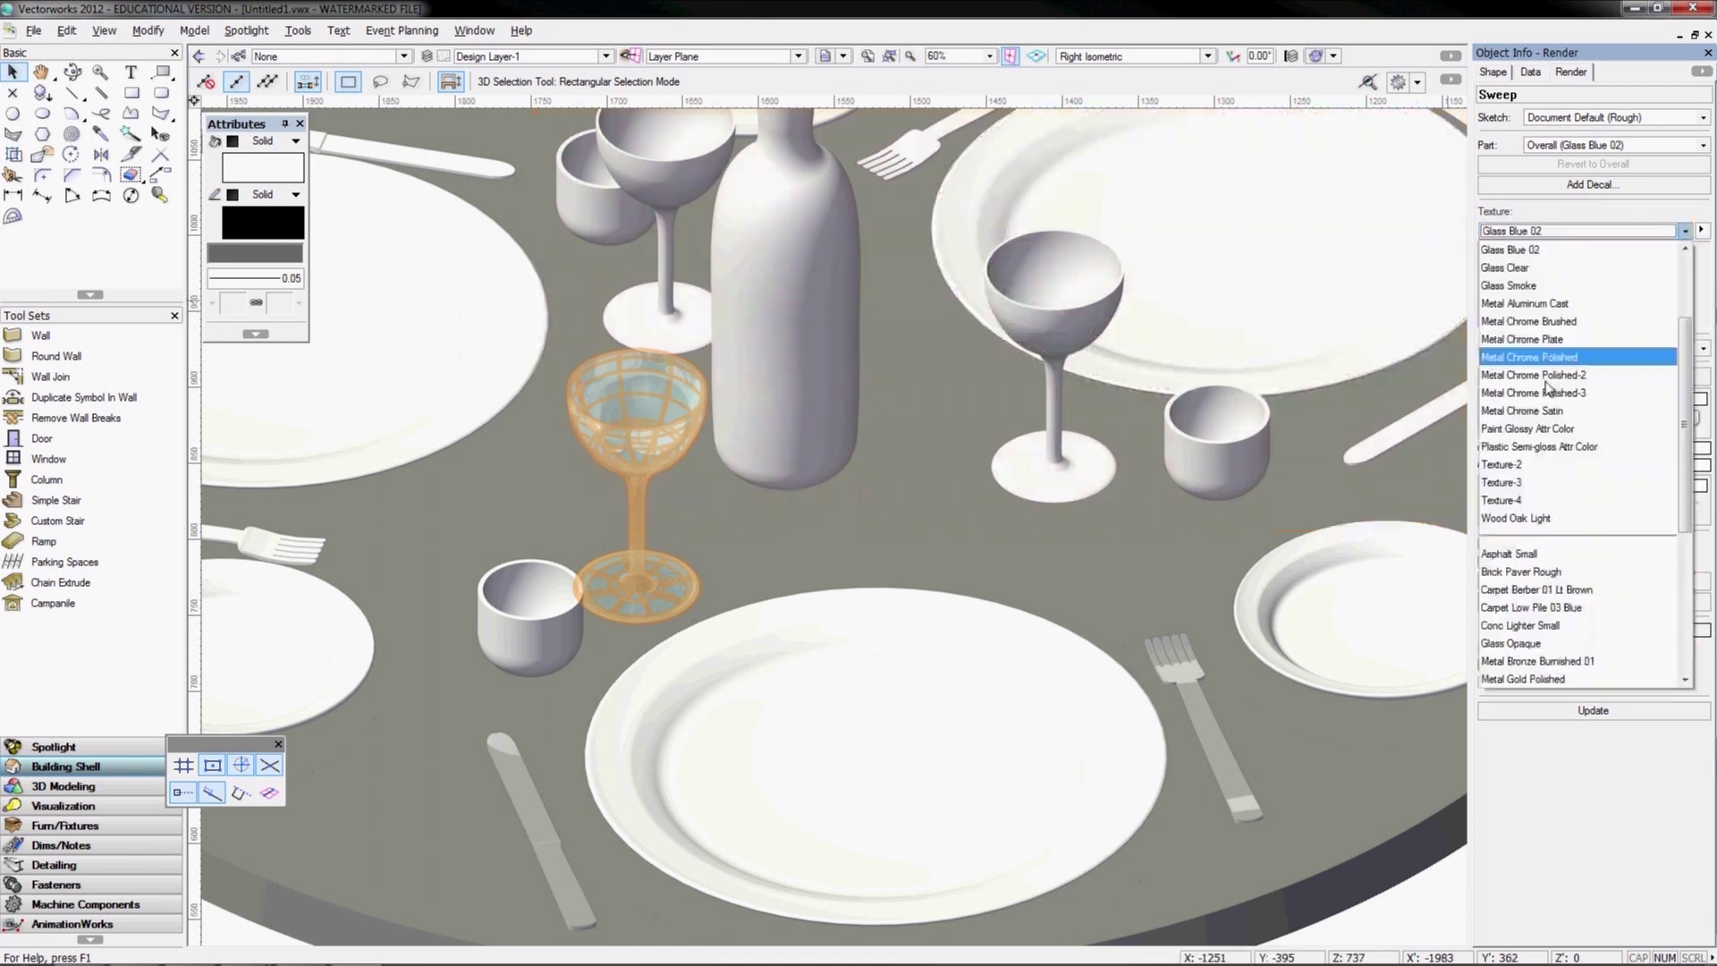
left_click(1550, 638)
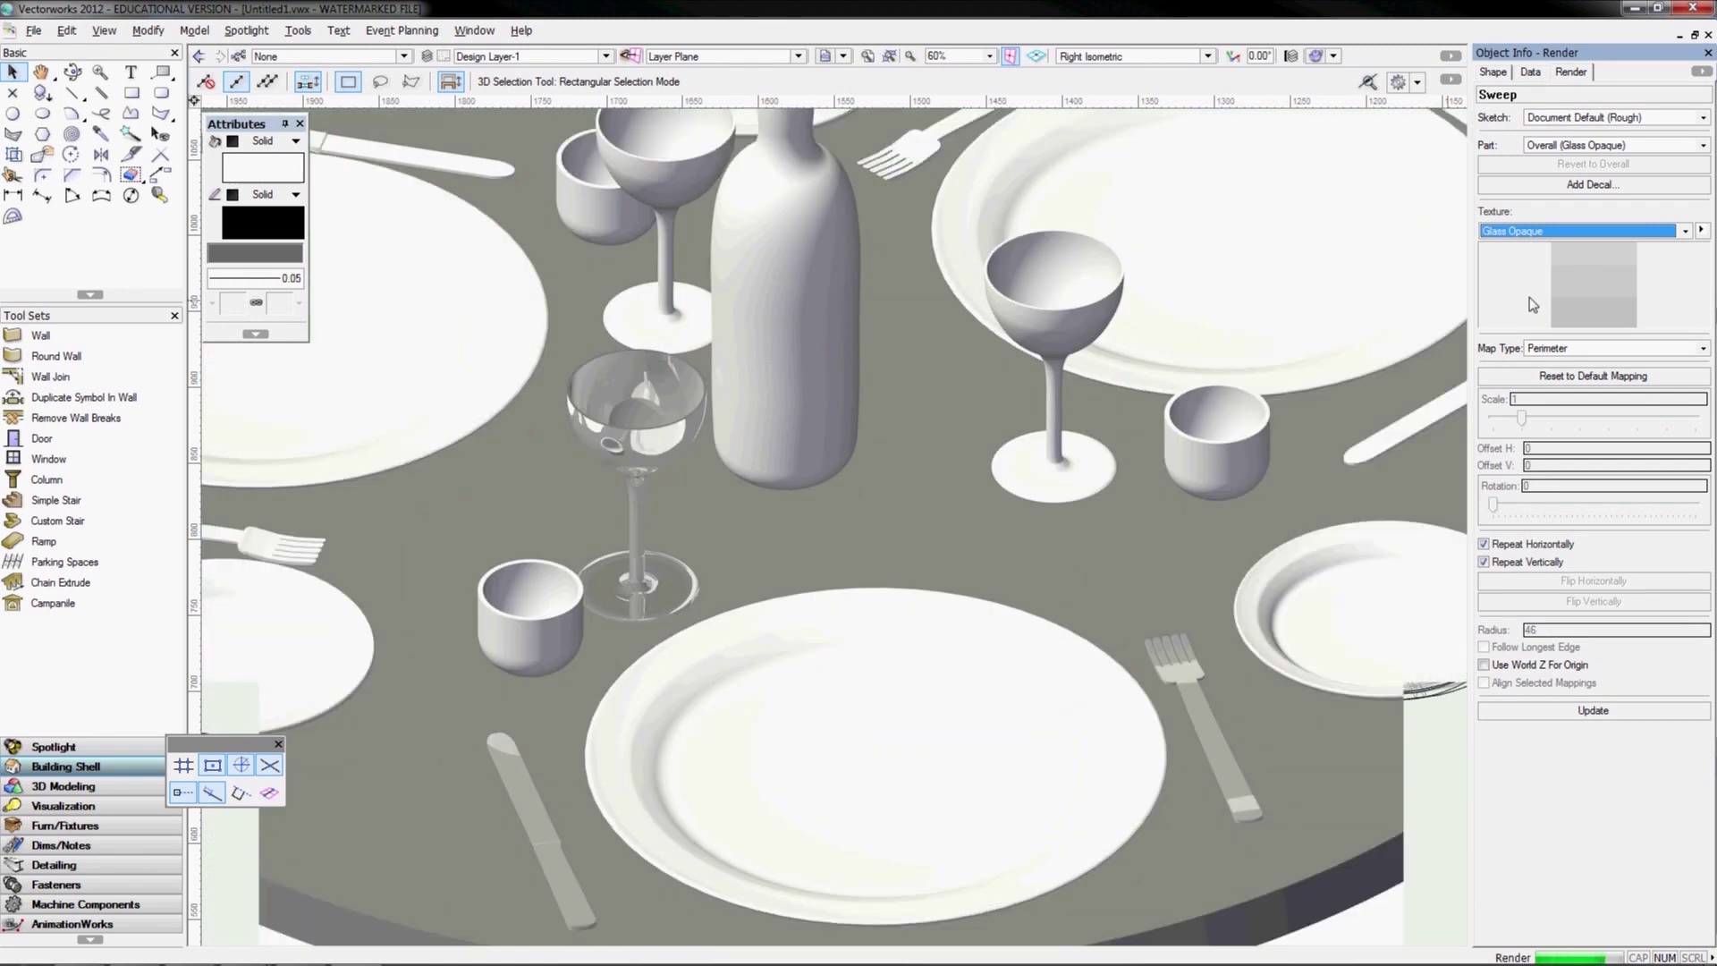
Apply the Glass Opaque texture to the small cup beside the front wine glass
left_click(1569, 236)
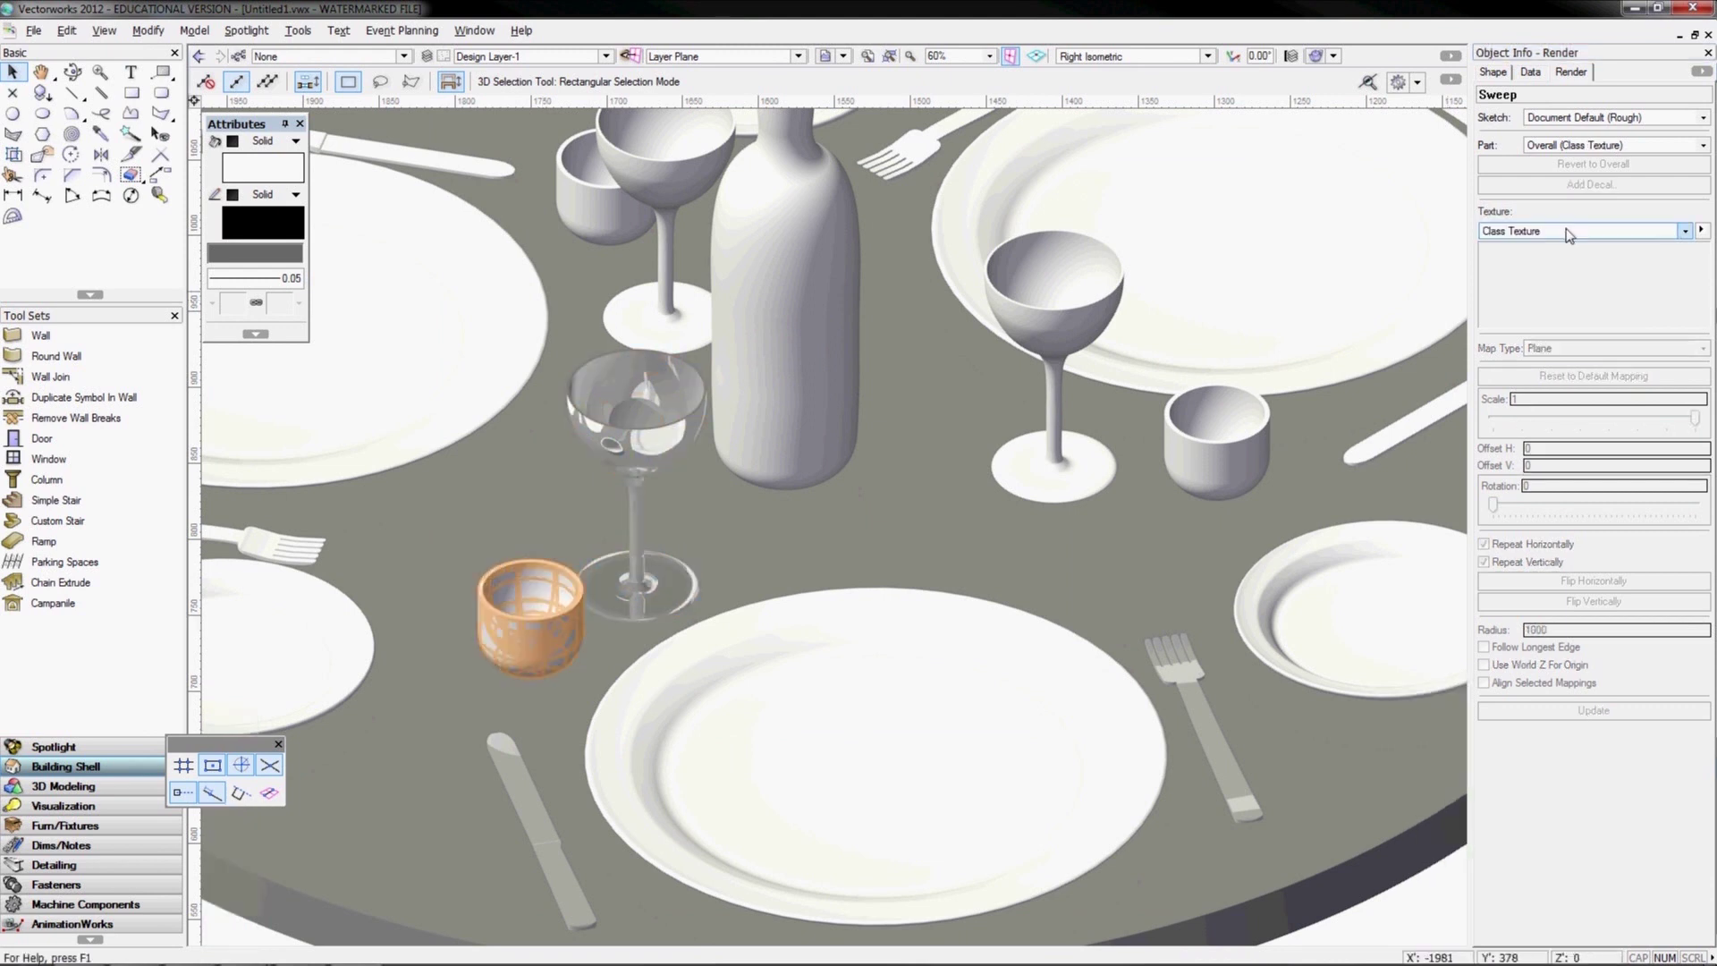
left_click(1570, 233)
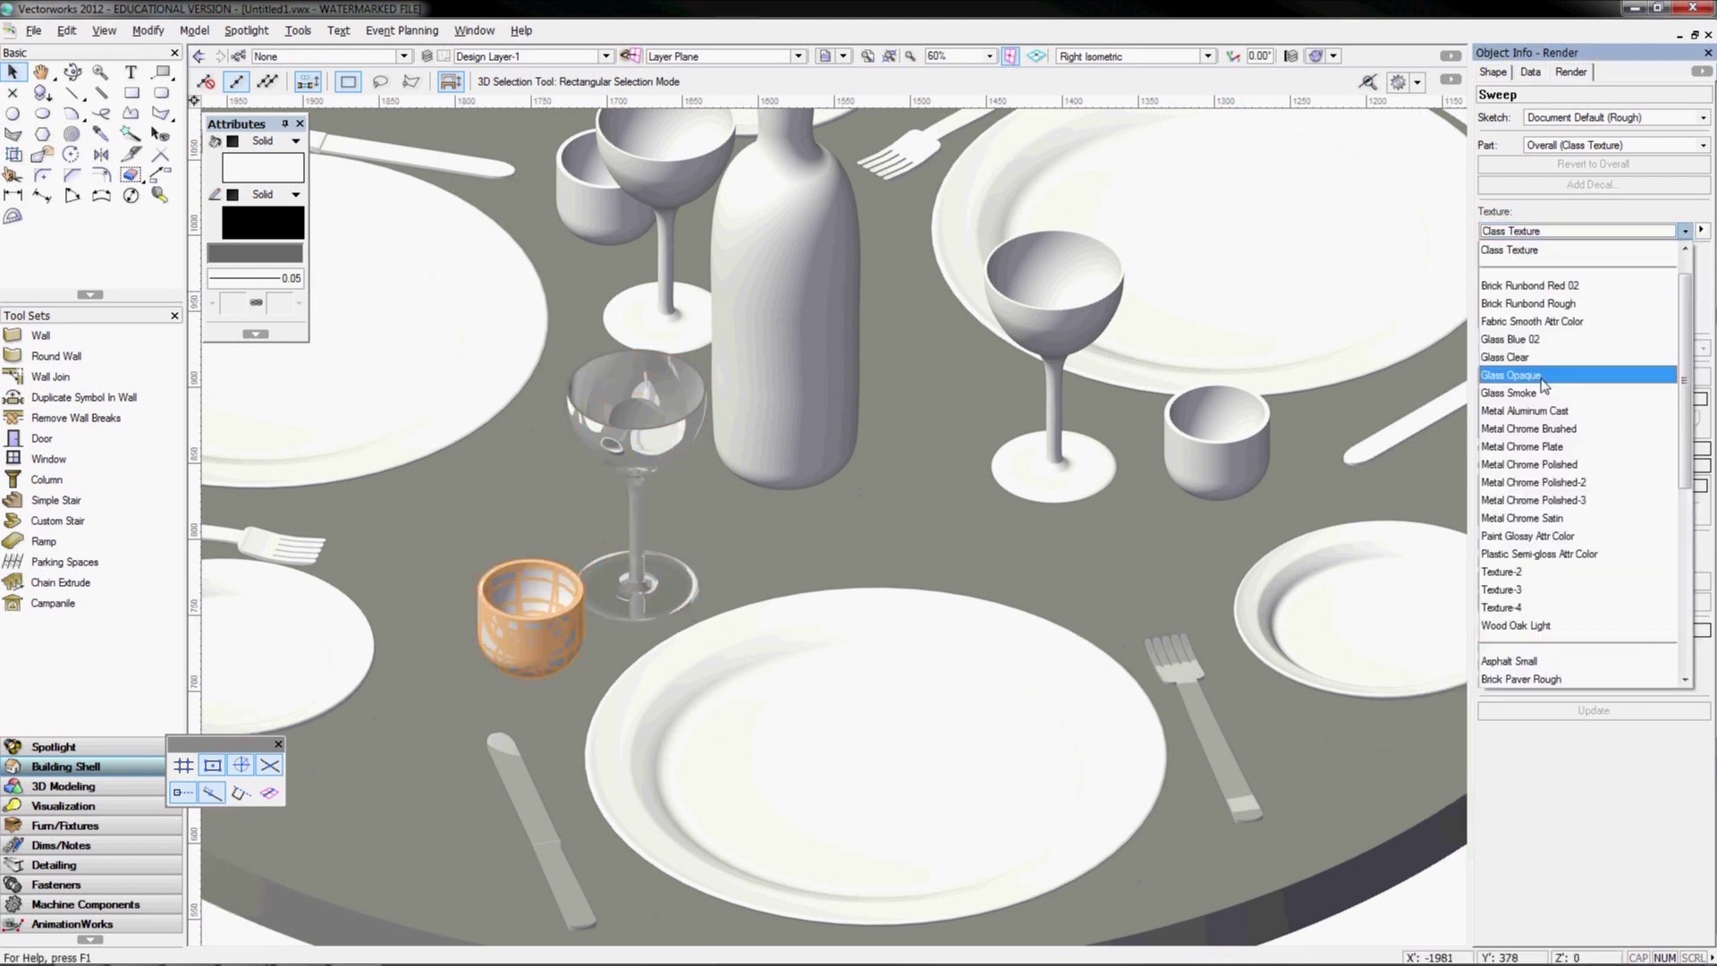
left_click(1544, 376)
left_click(1530, 375)
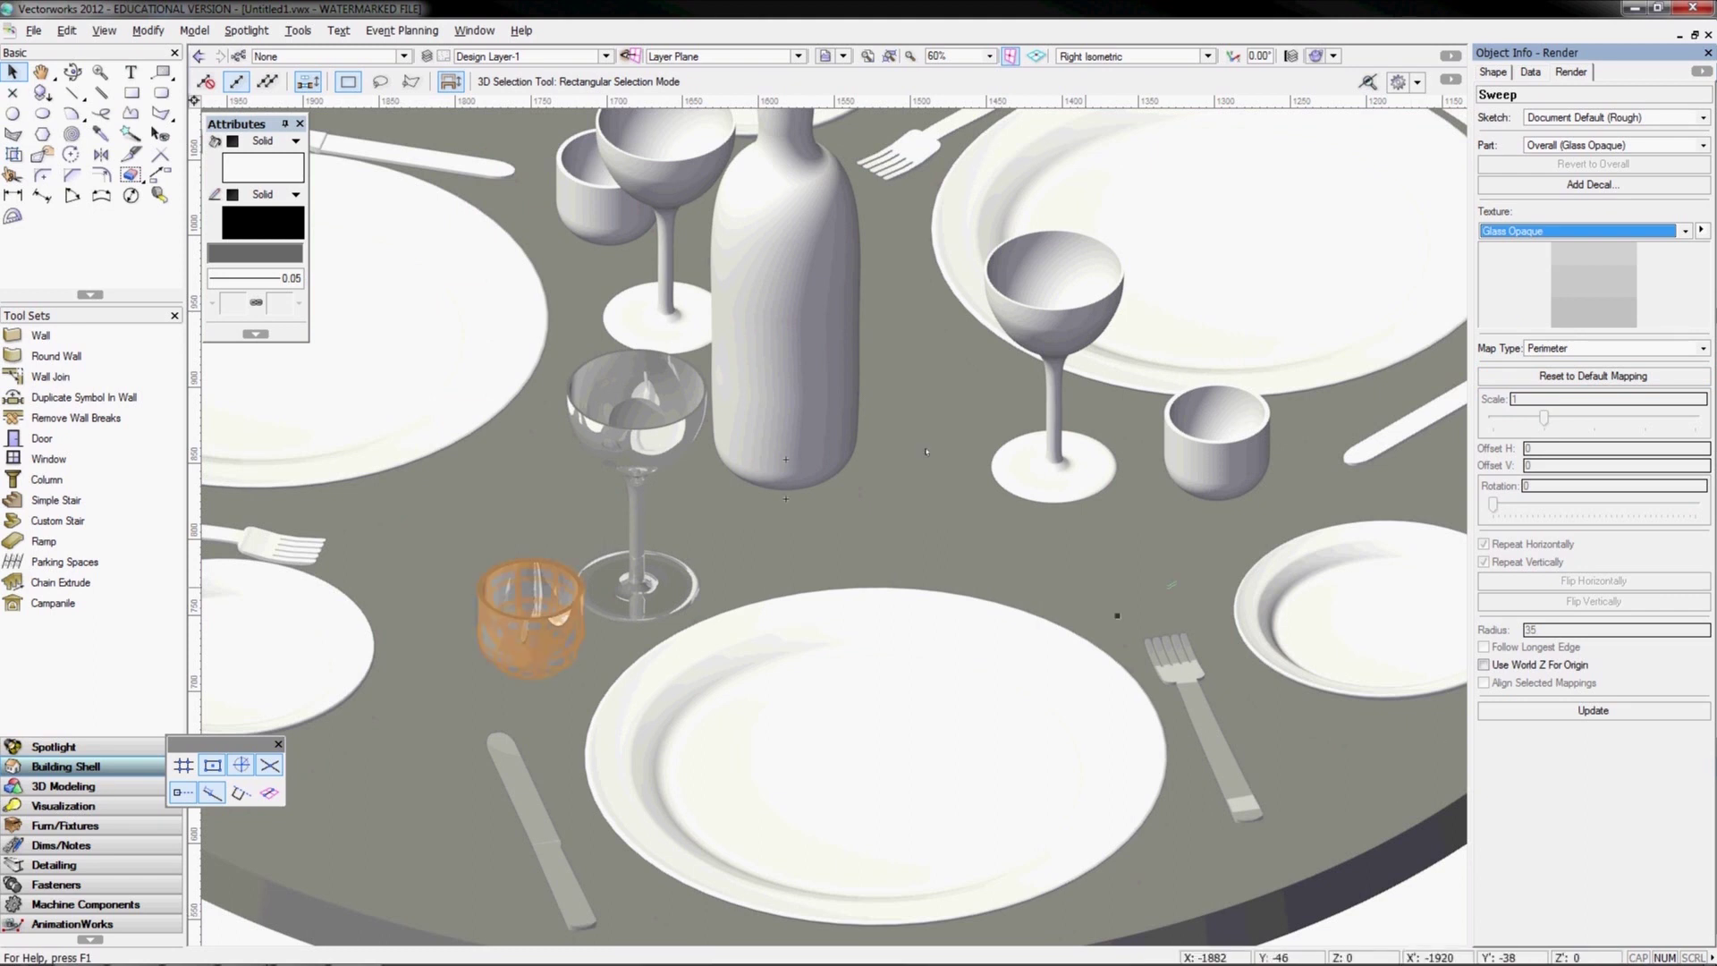
Apply the Glass Opaque texture to the bottle in the middle of the table
left_click(1381, 163)
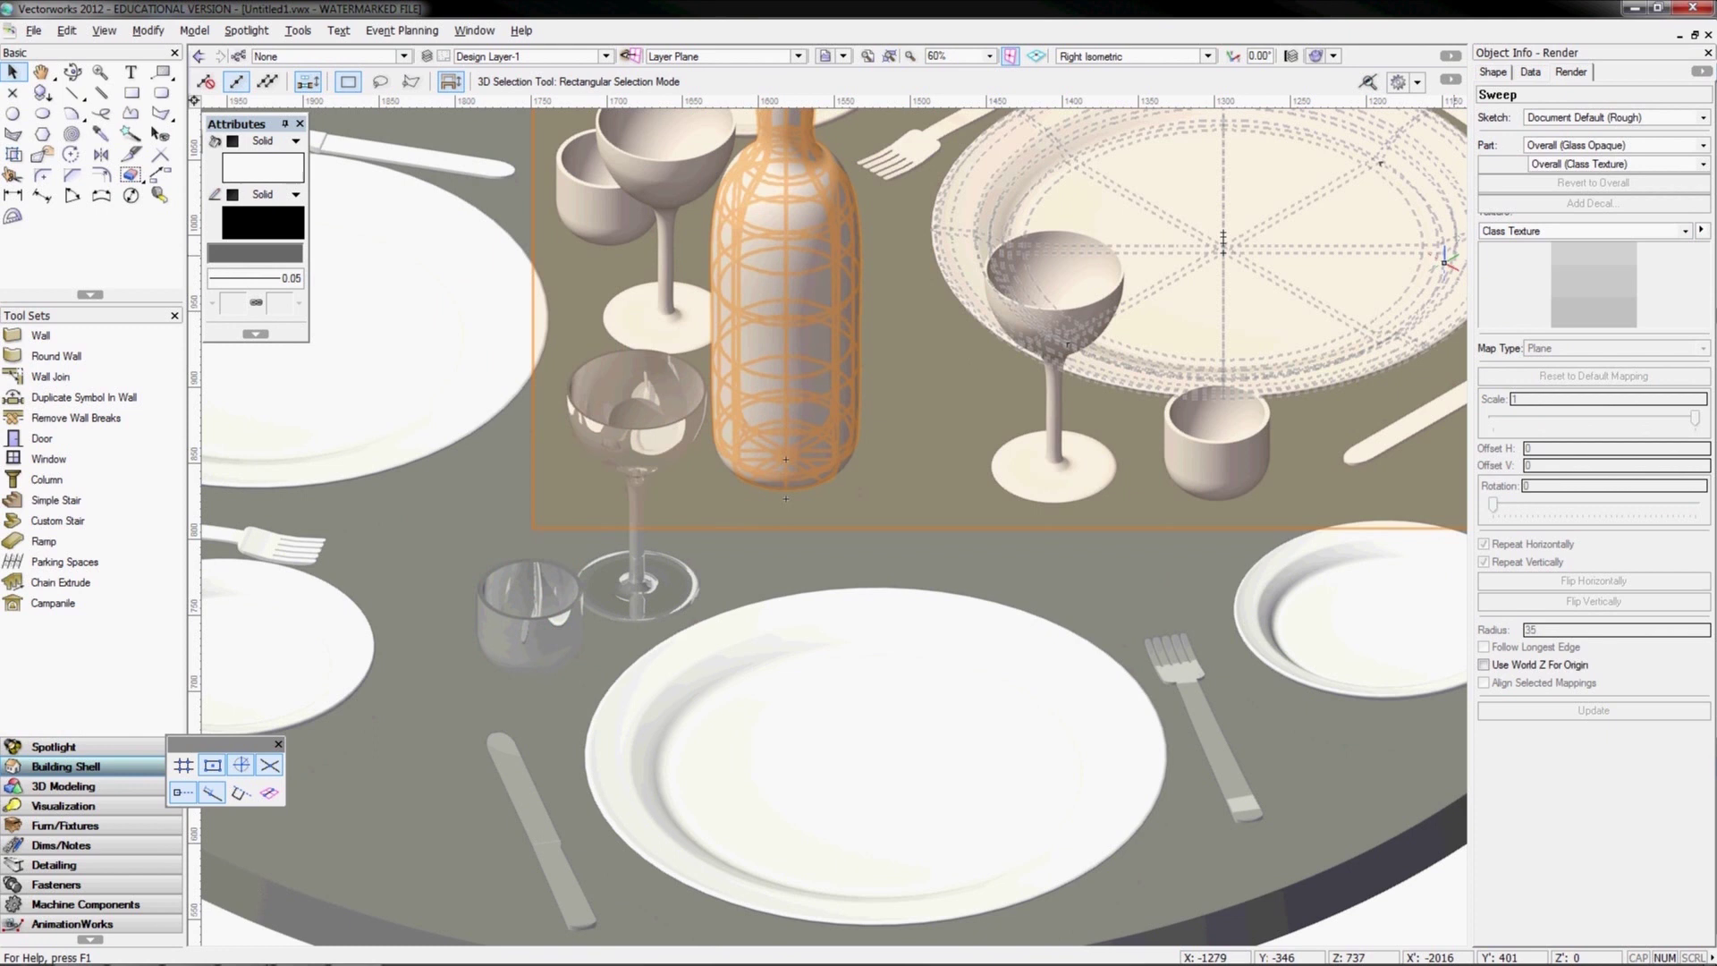
left_click(1579, 231)
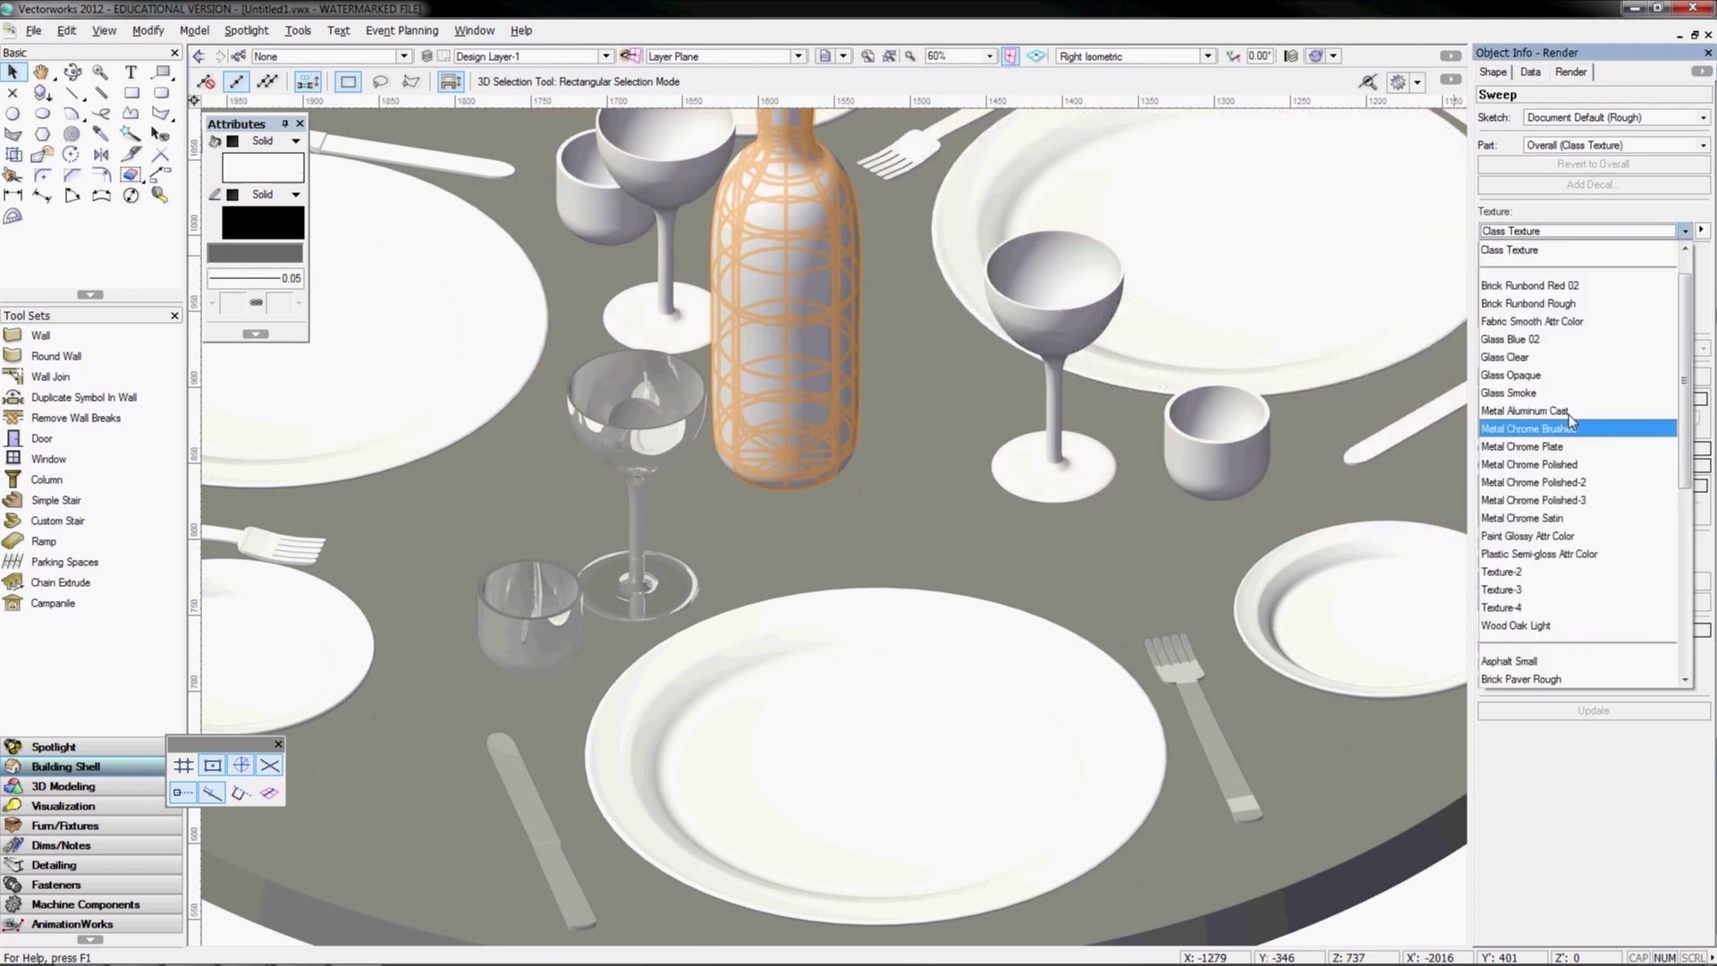
left_click(1545, 376)
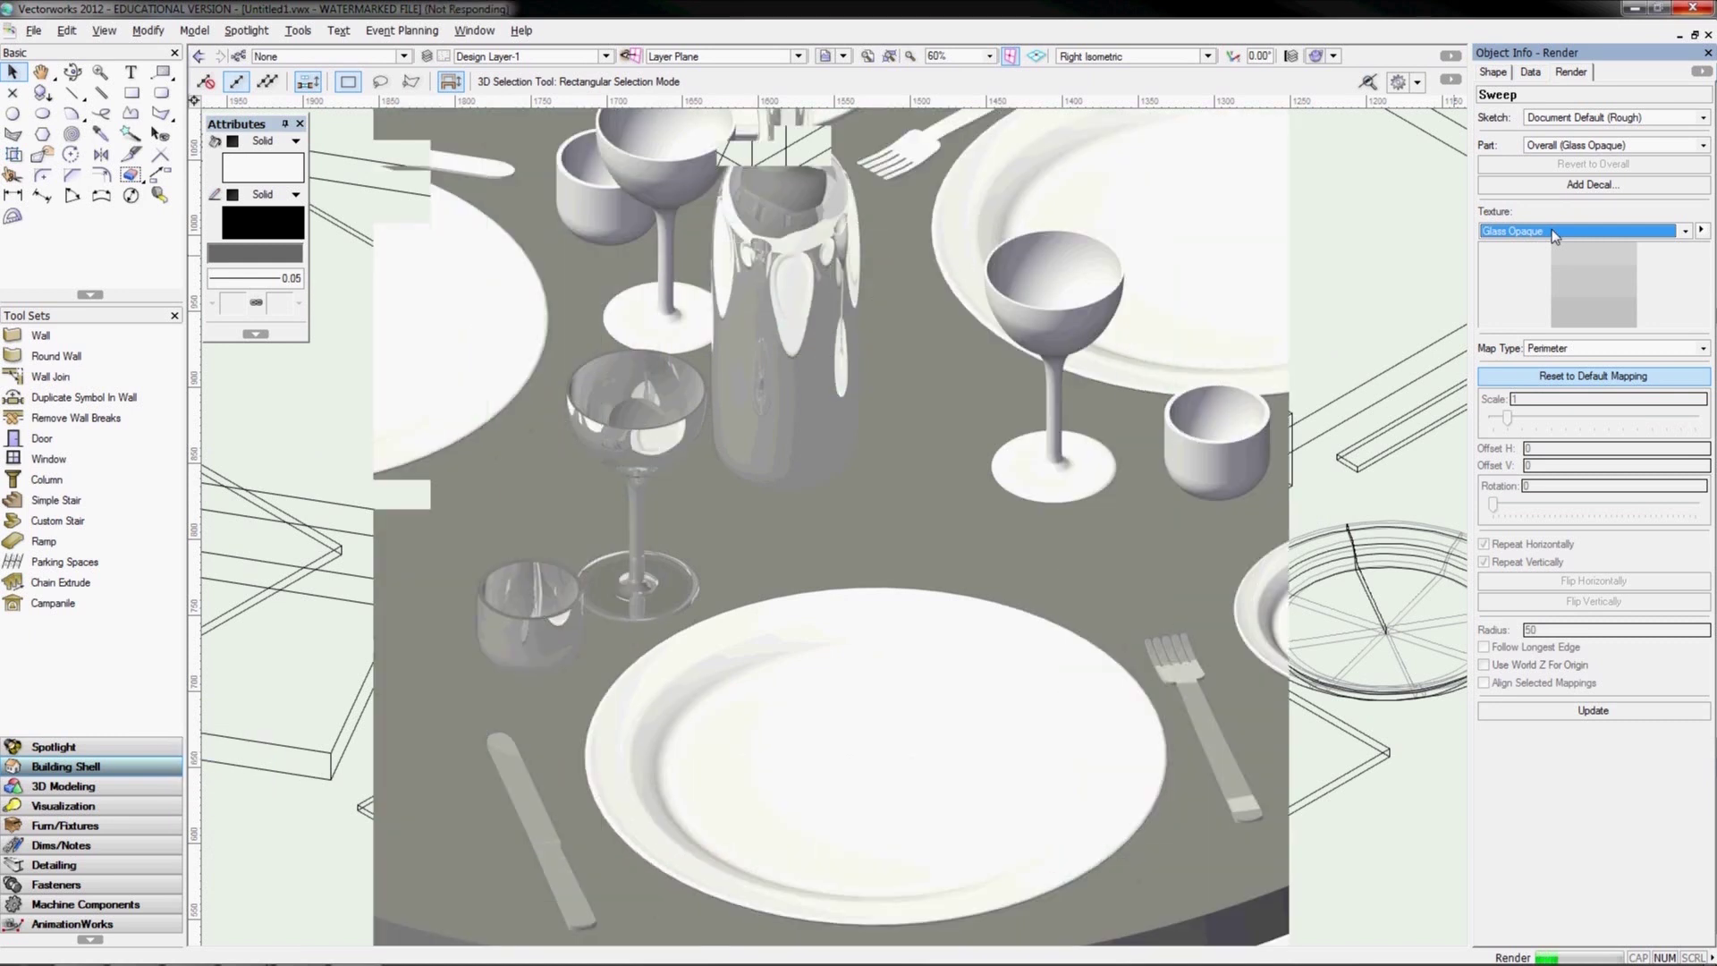
Change the texture of the bottle in the middle of the table to Glass Clear
left_click(1553, 231)
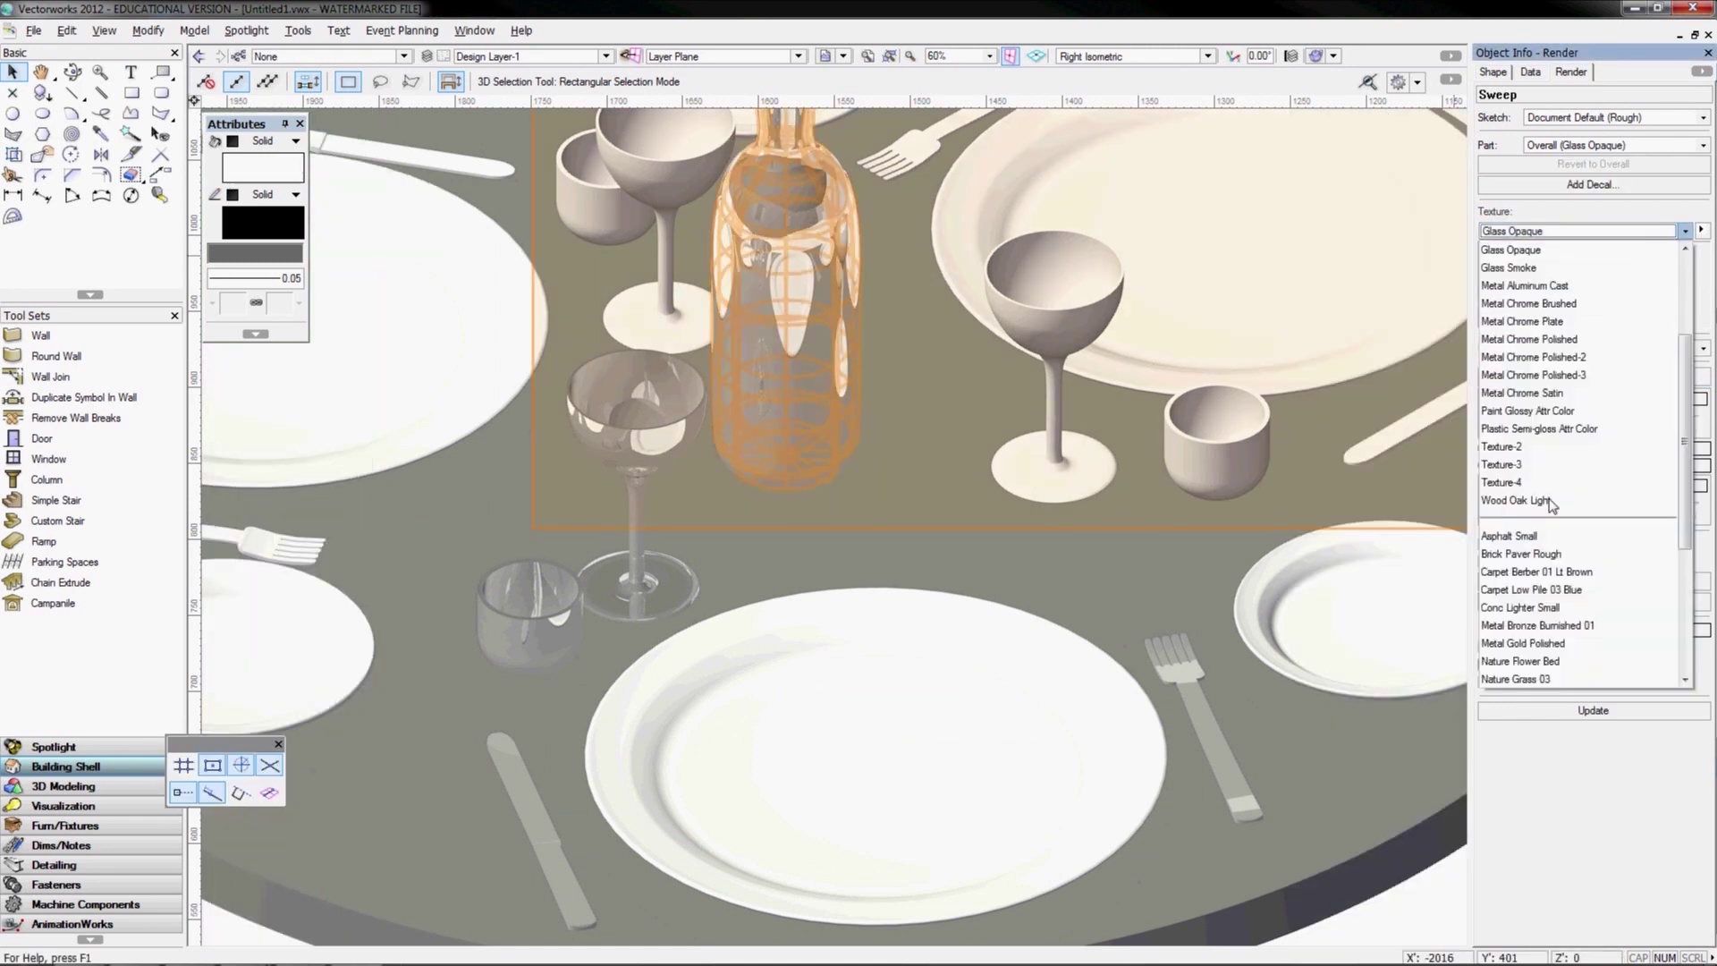
scroll(1555, 320, "up", 1)
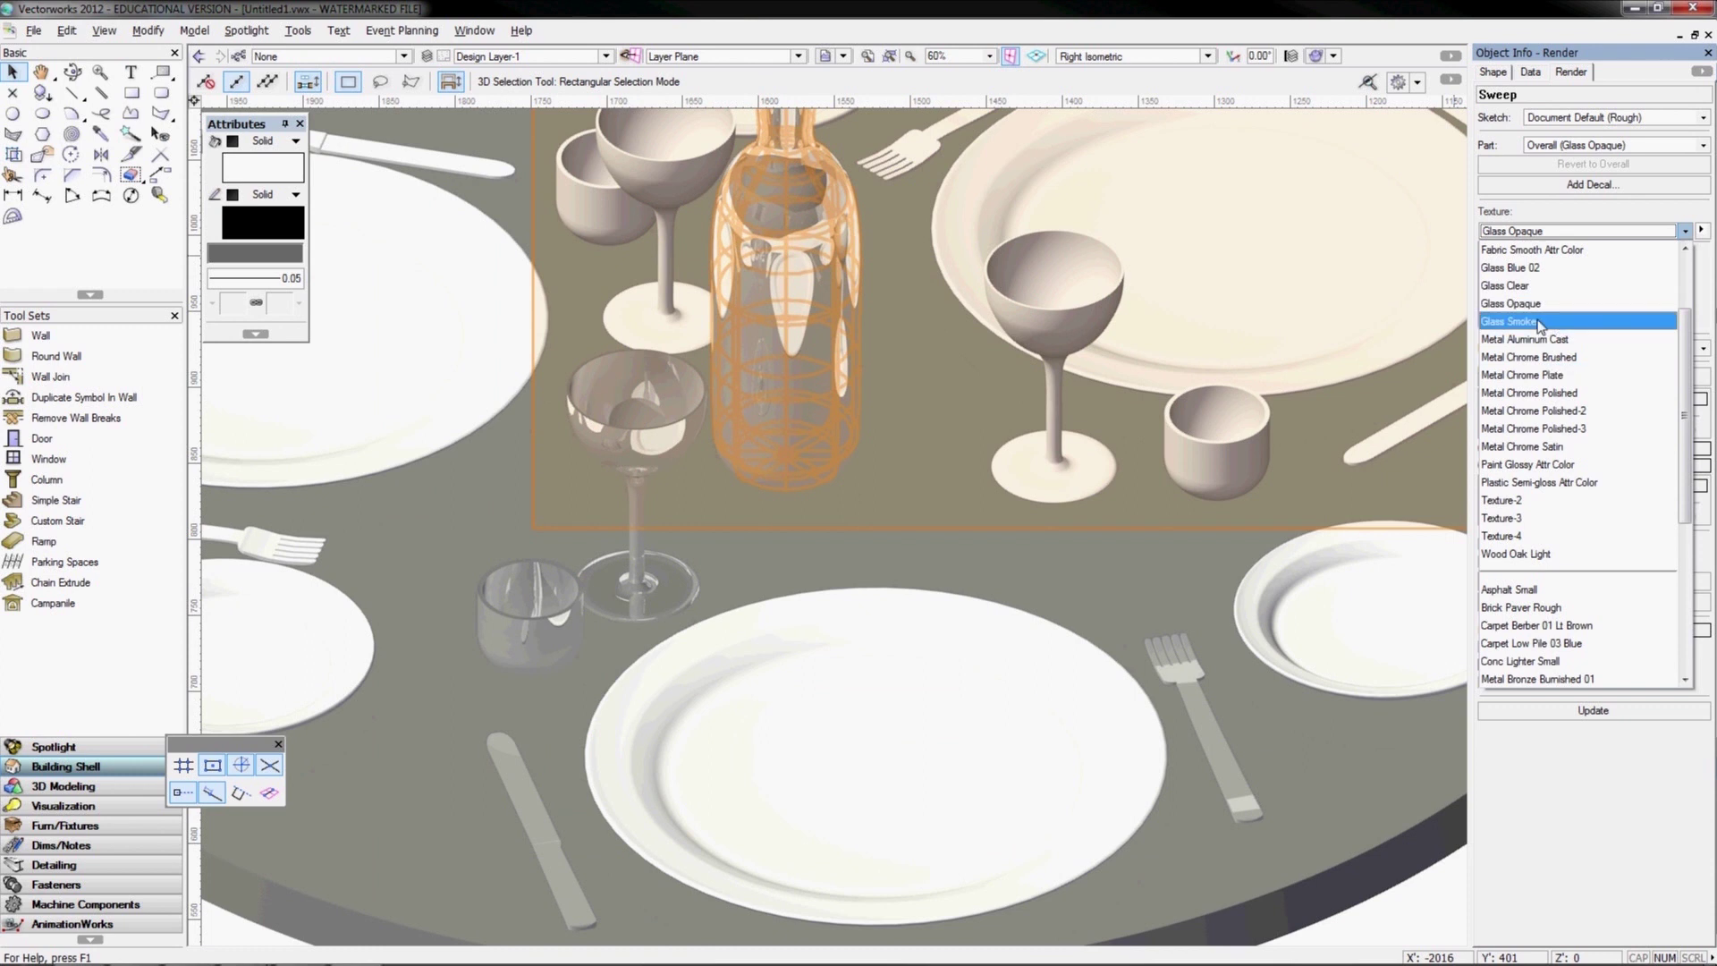
left_click(1527, 286)
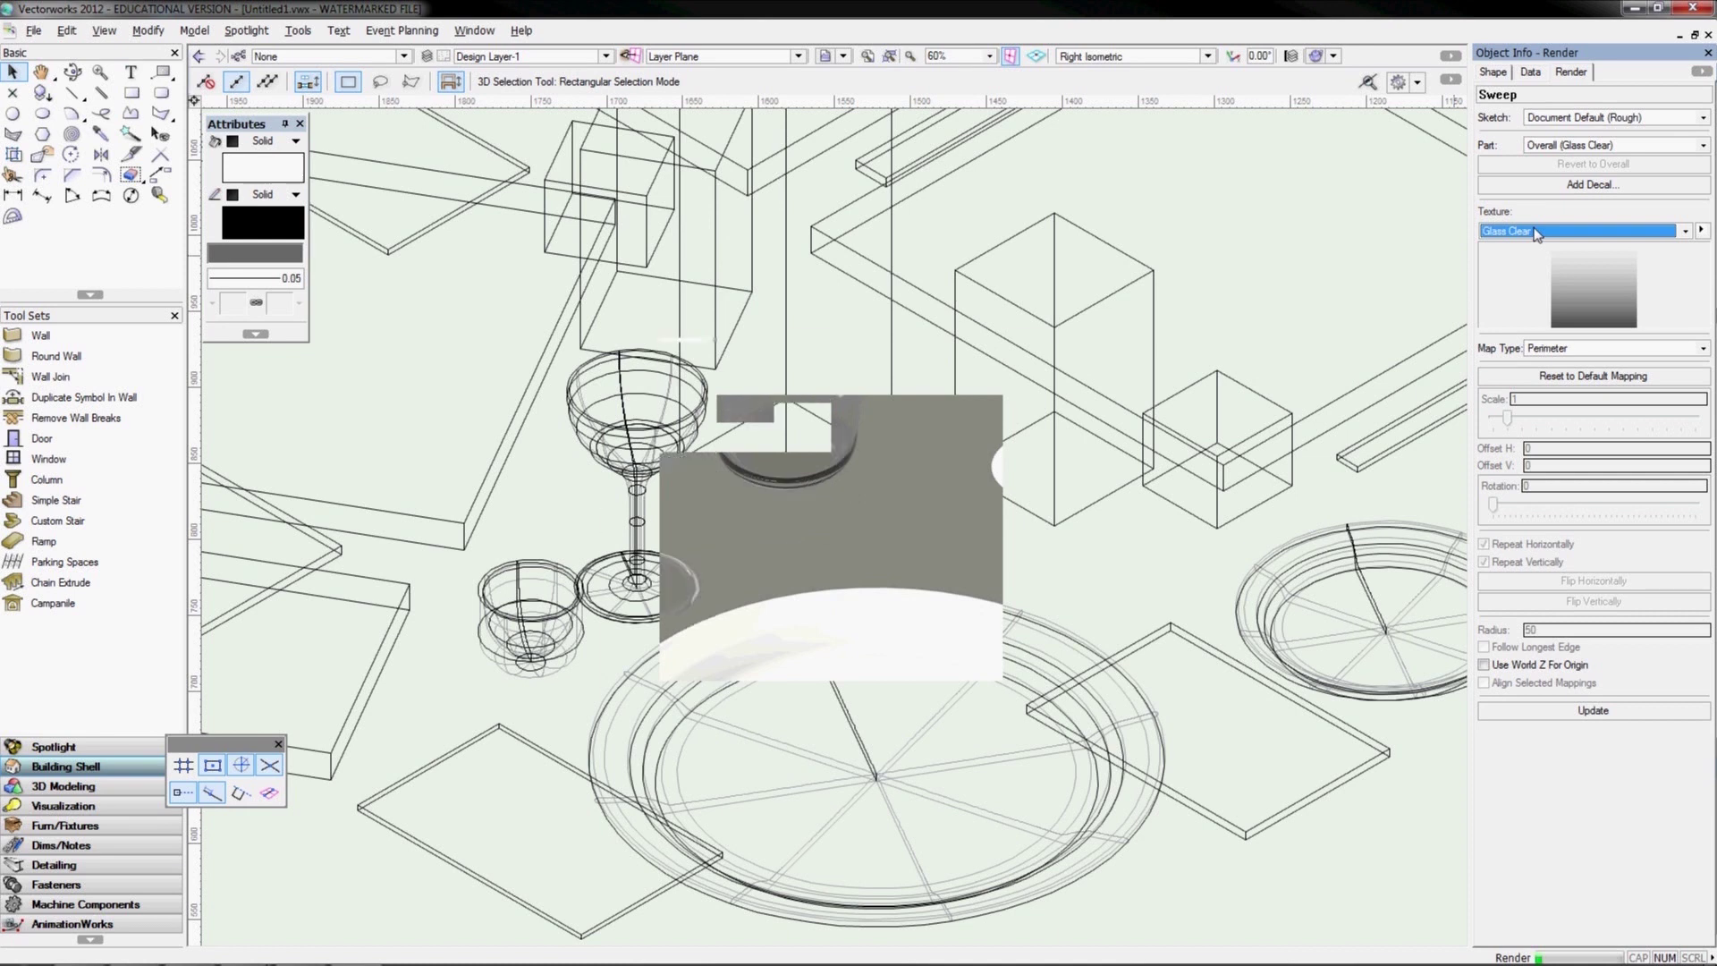
Change the texture of the bottle in the middle of the table to Glass Blue 02
left_click(1536, 233)
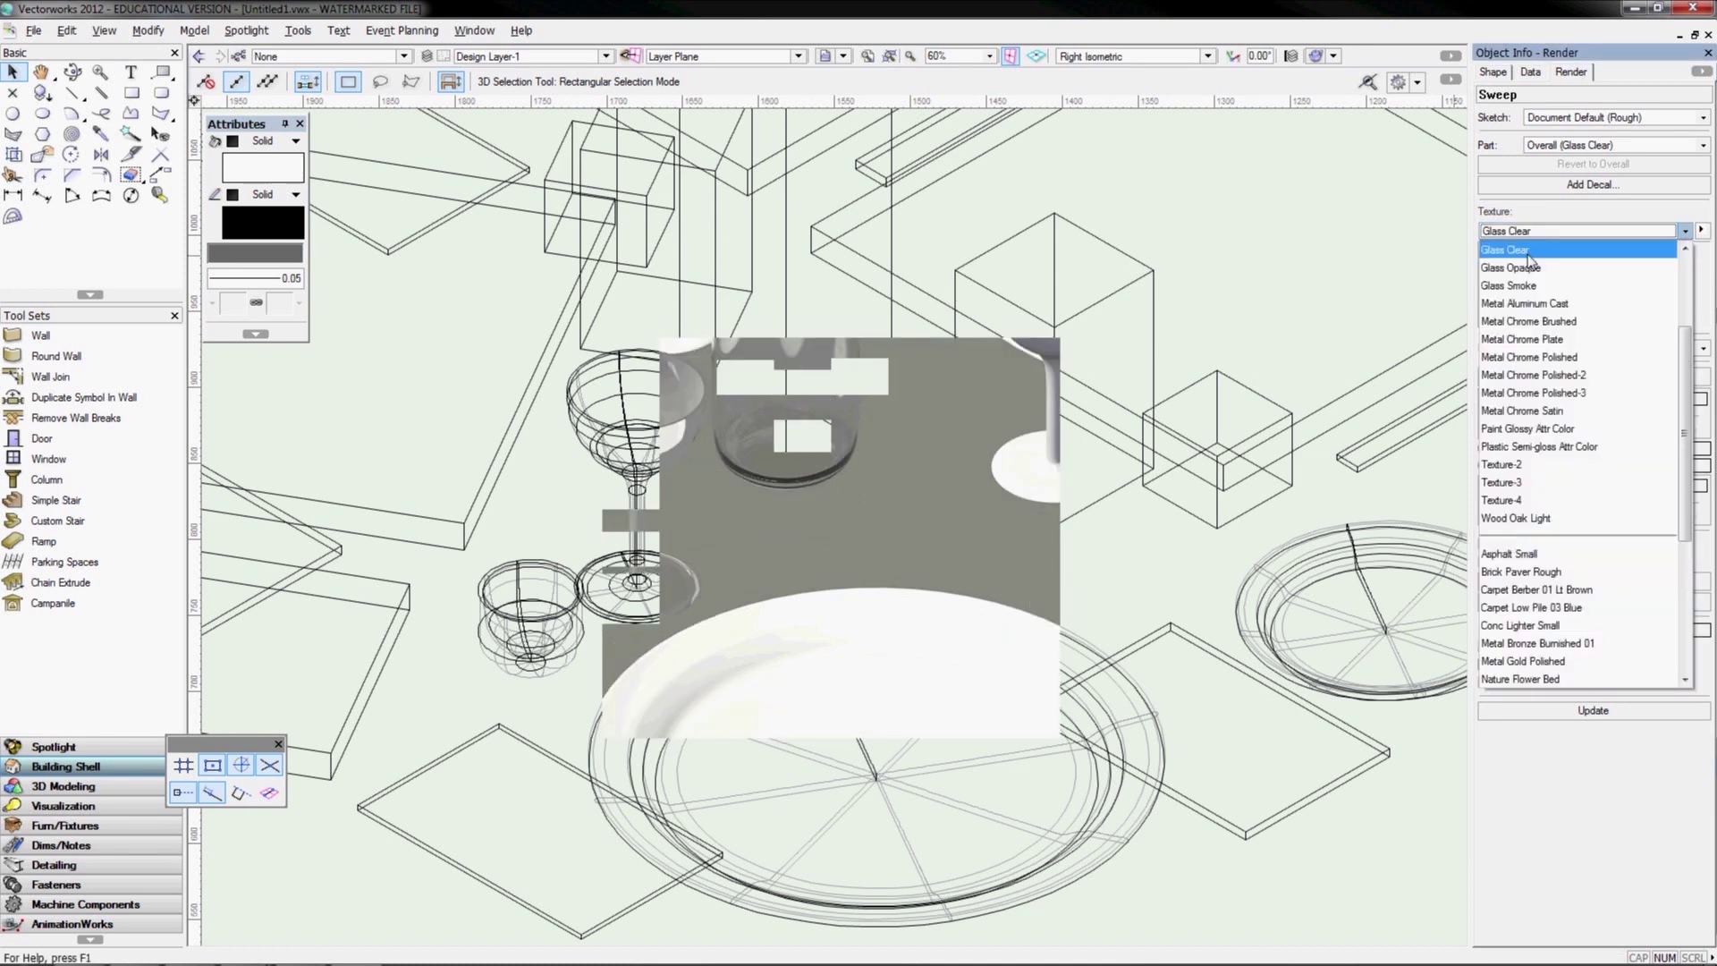
scroll(1528, 269, "up", 1)
left_click(1525, 286)
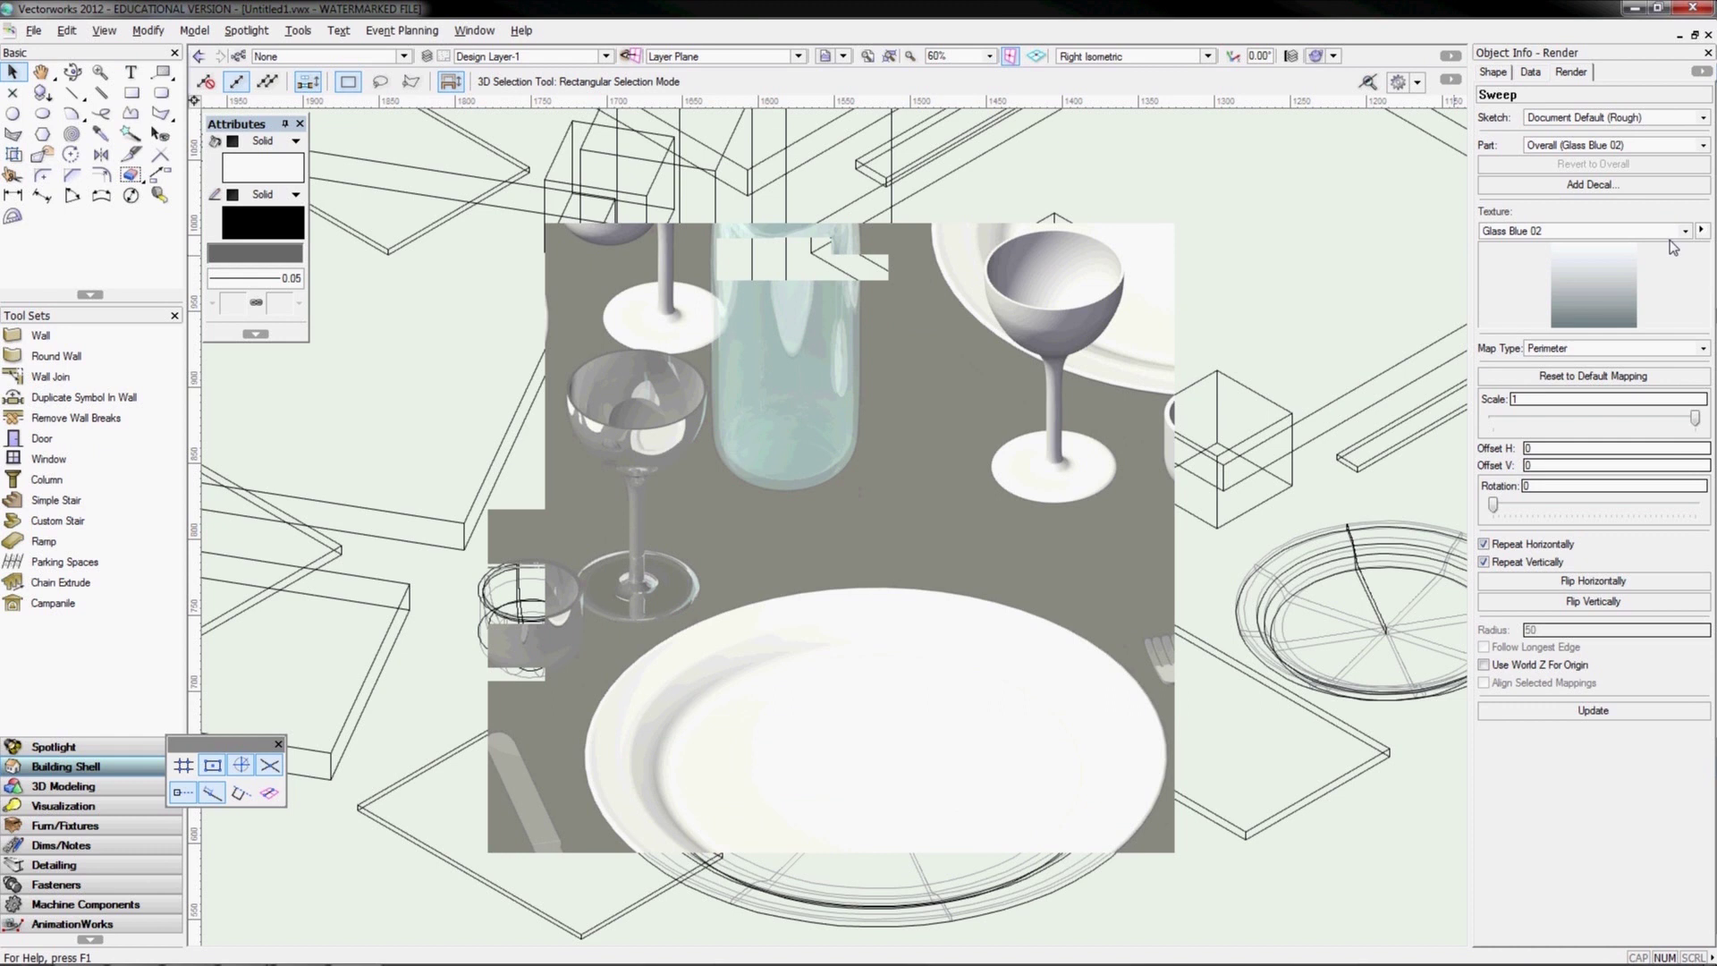
Duplicate the bottle's Glass Blue 02 texture as a new texture named Glass Blue 03, keeping its image, reflectivity and transparency shaders
left_click(1701, 231)
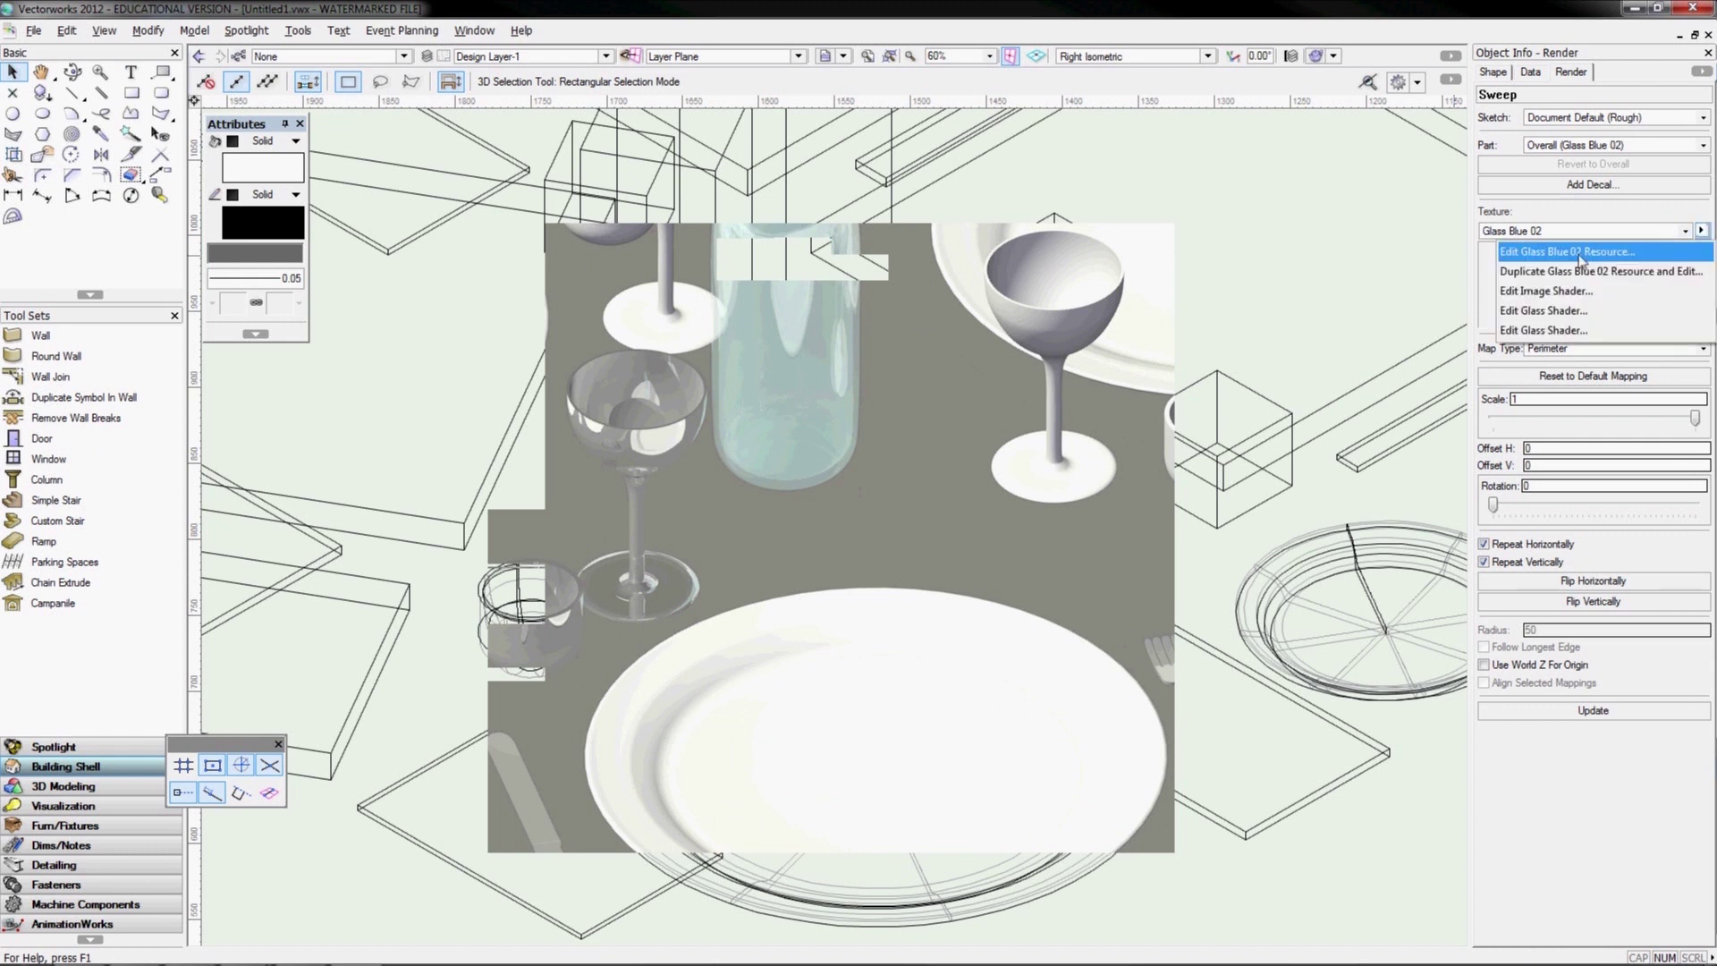
left_click(1576, 271)
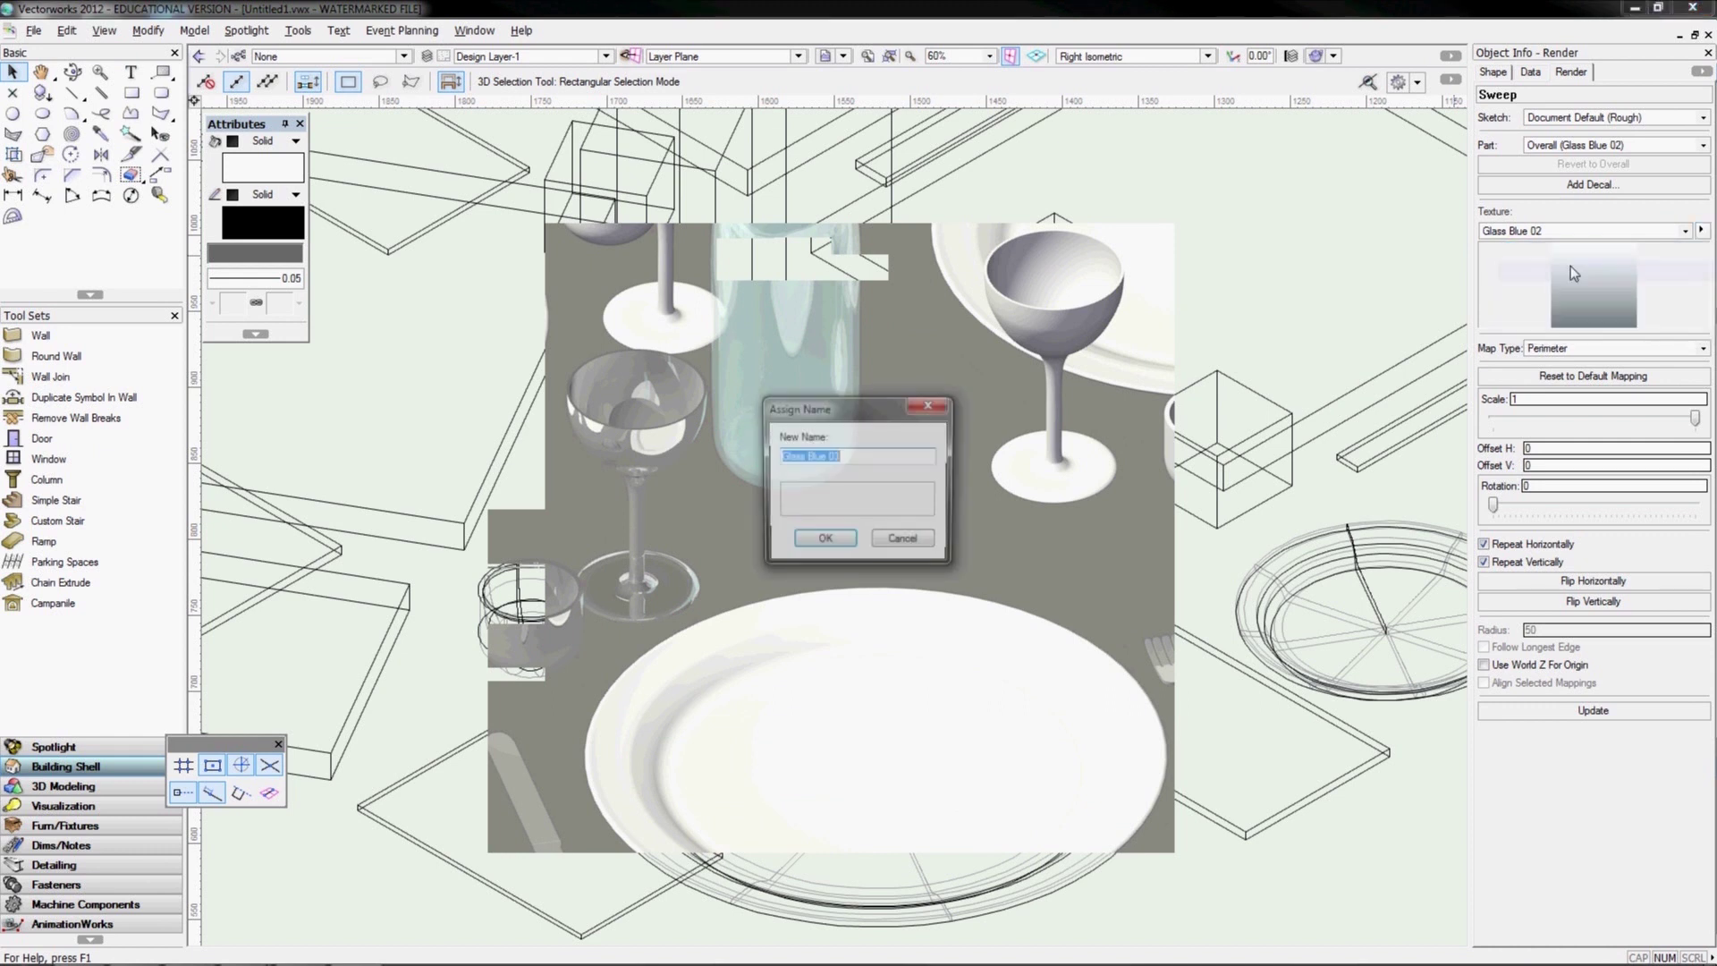
left_click(824, 540)
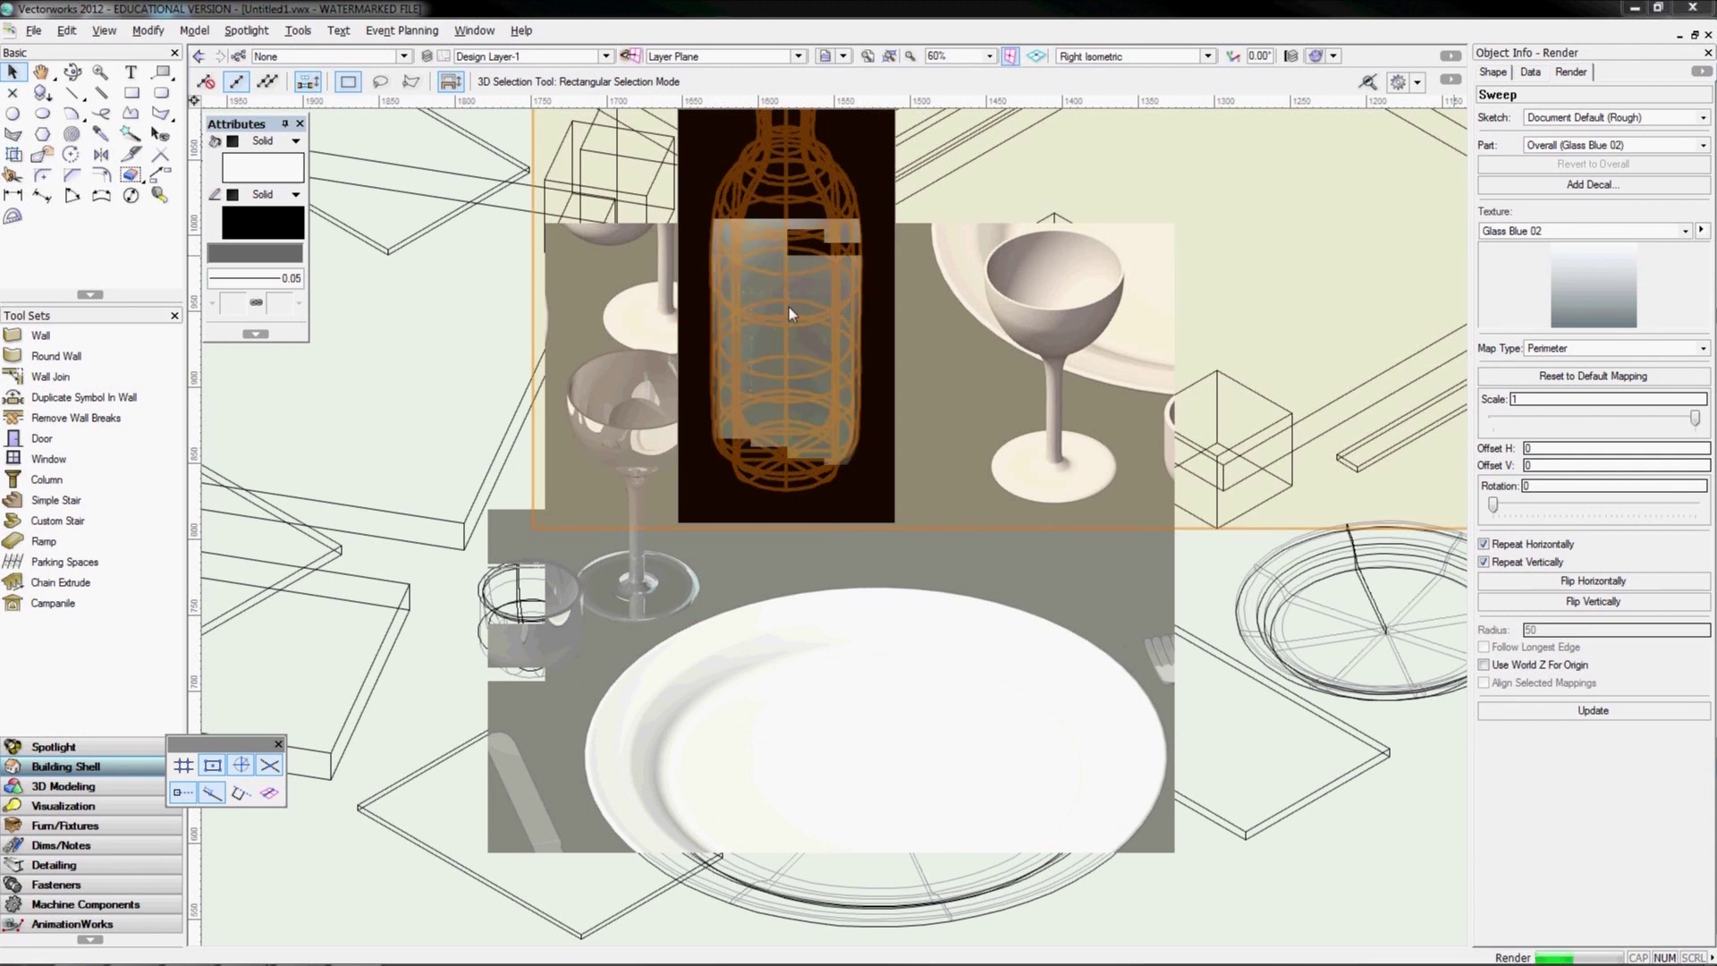
double_click(761, 524)
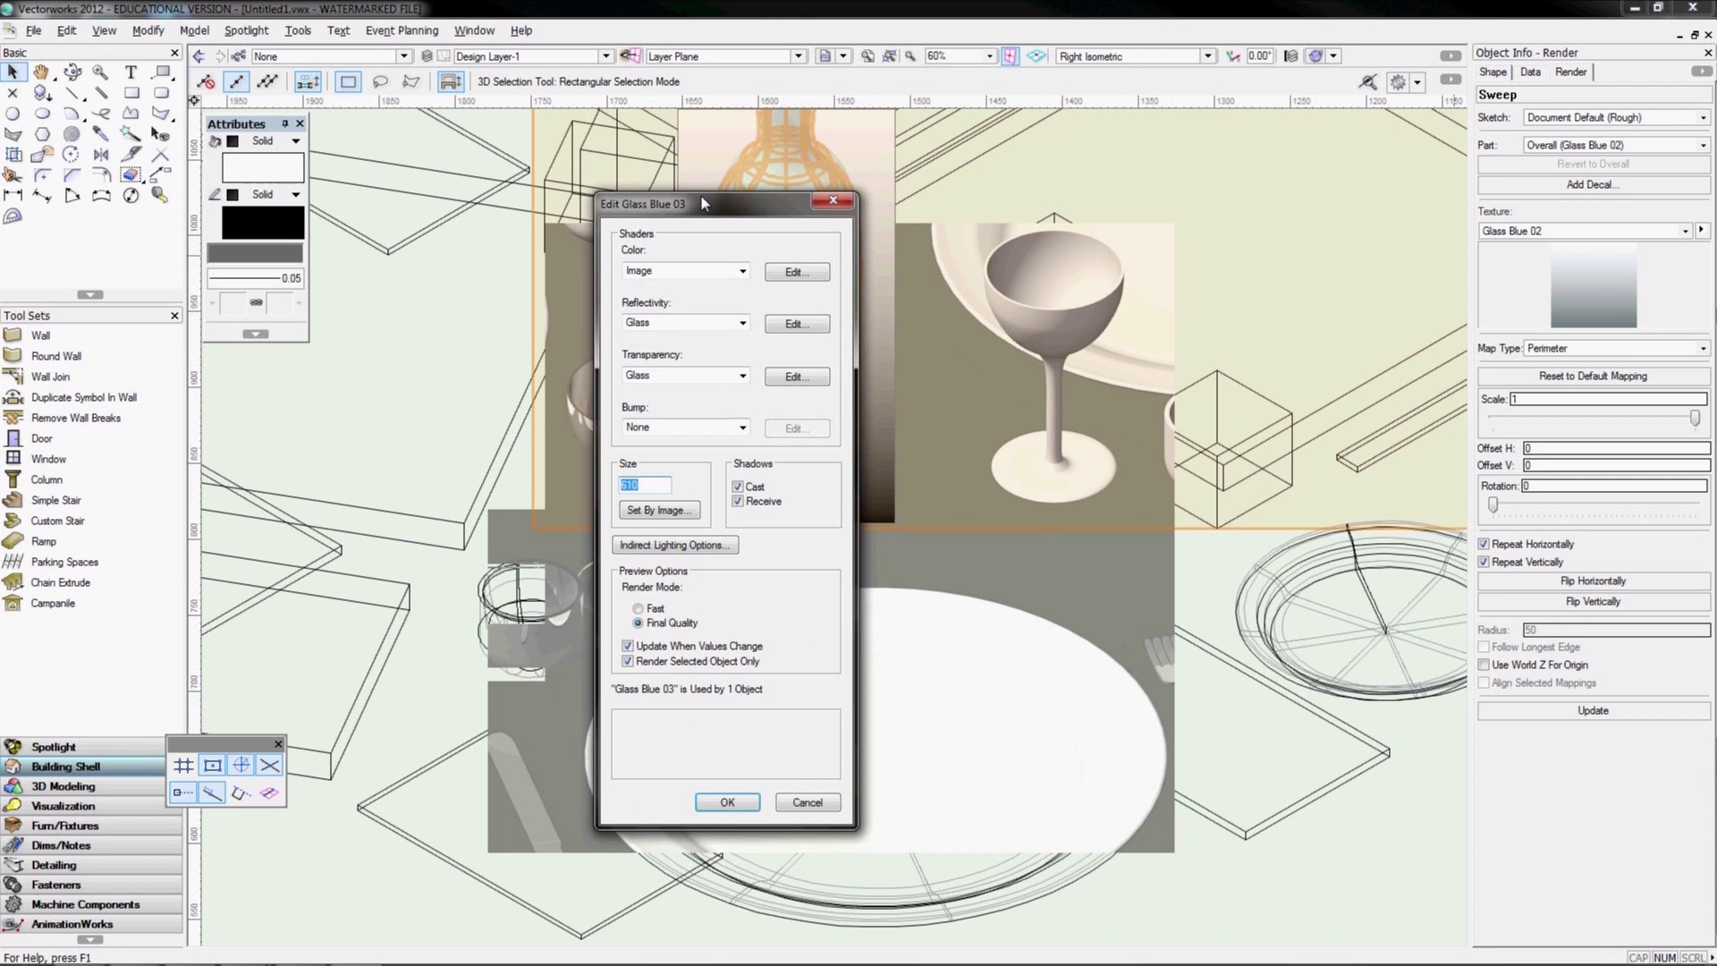
left_click_drag(700, 195, 355, 172)
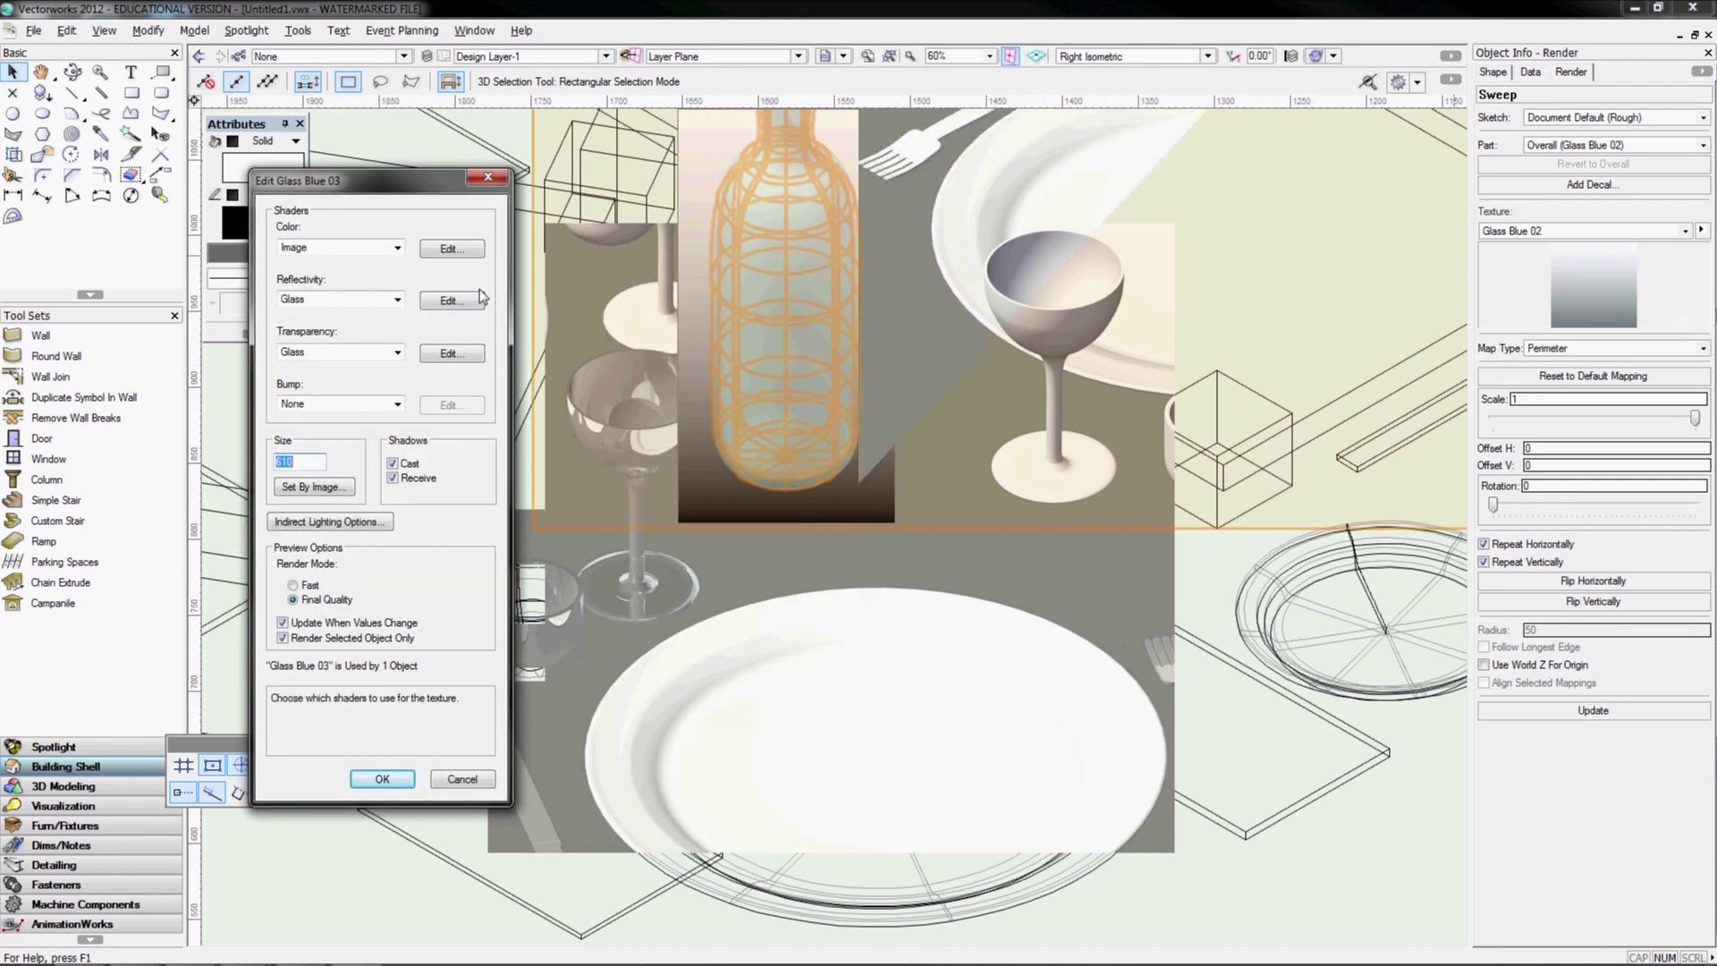
key("Return")
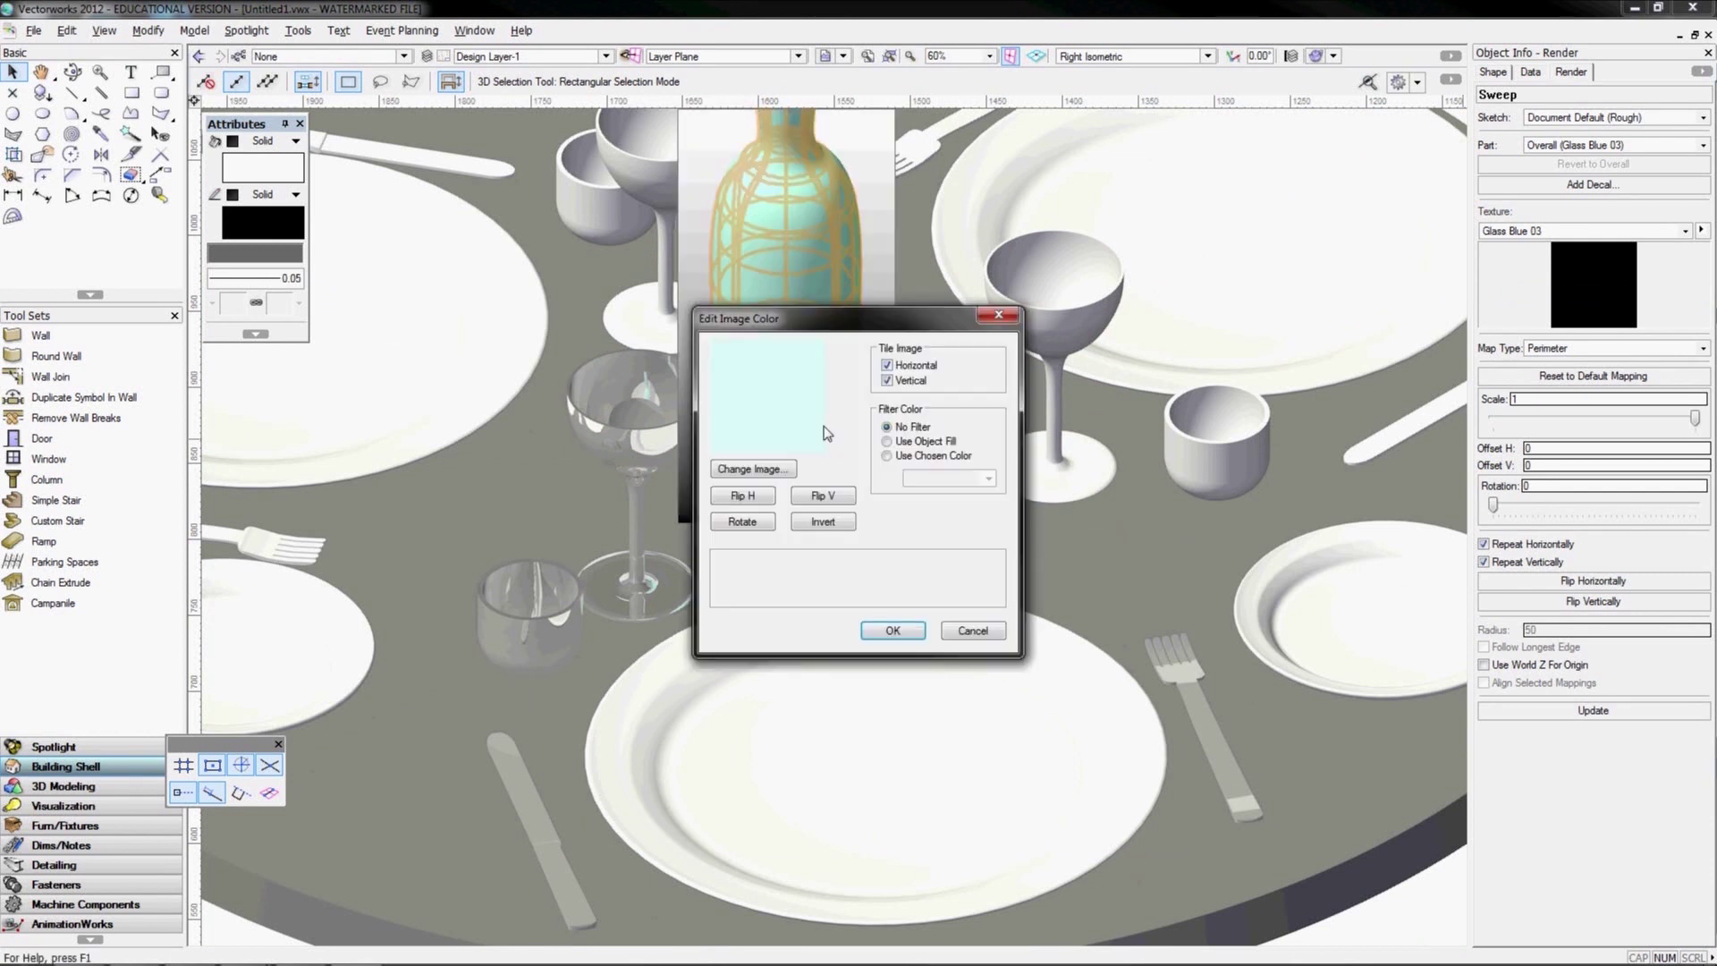
left_click(762, 469)
left_click(911, 556)
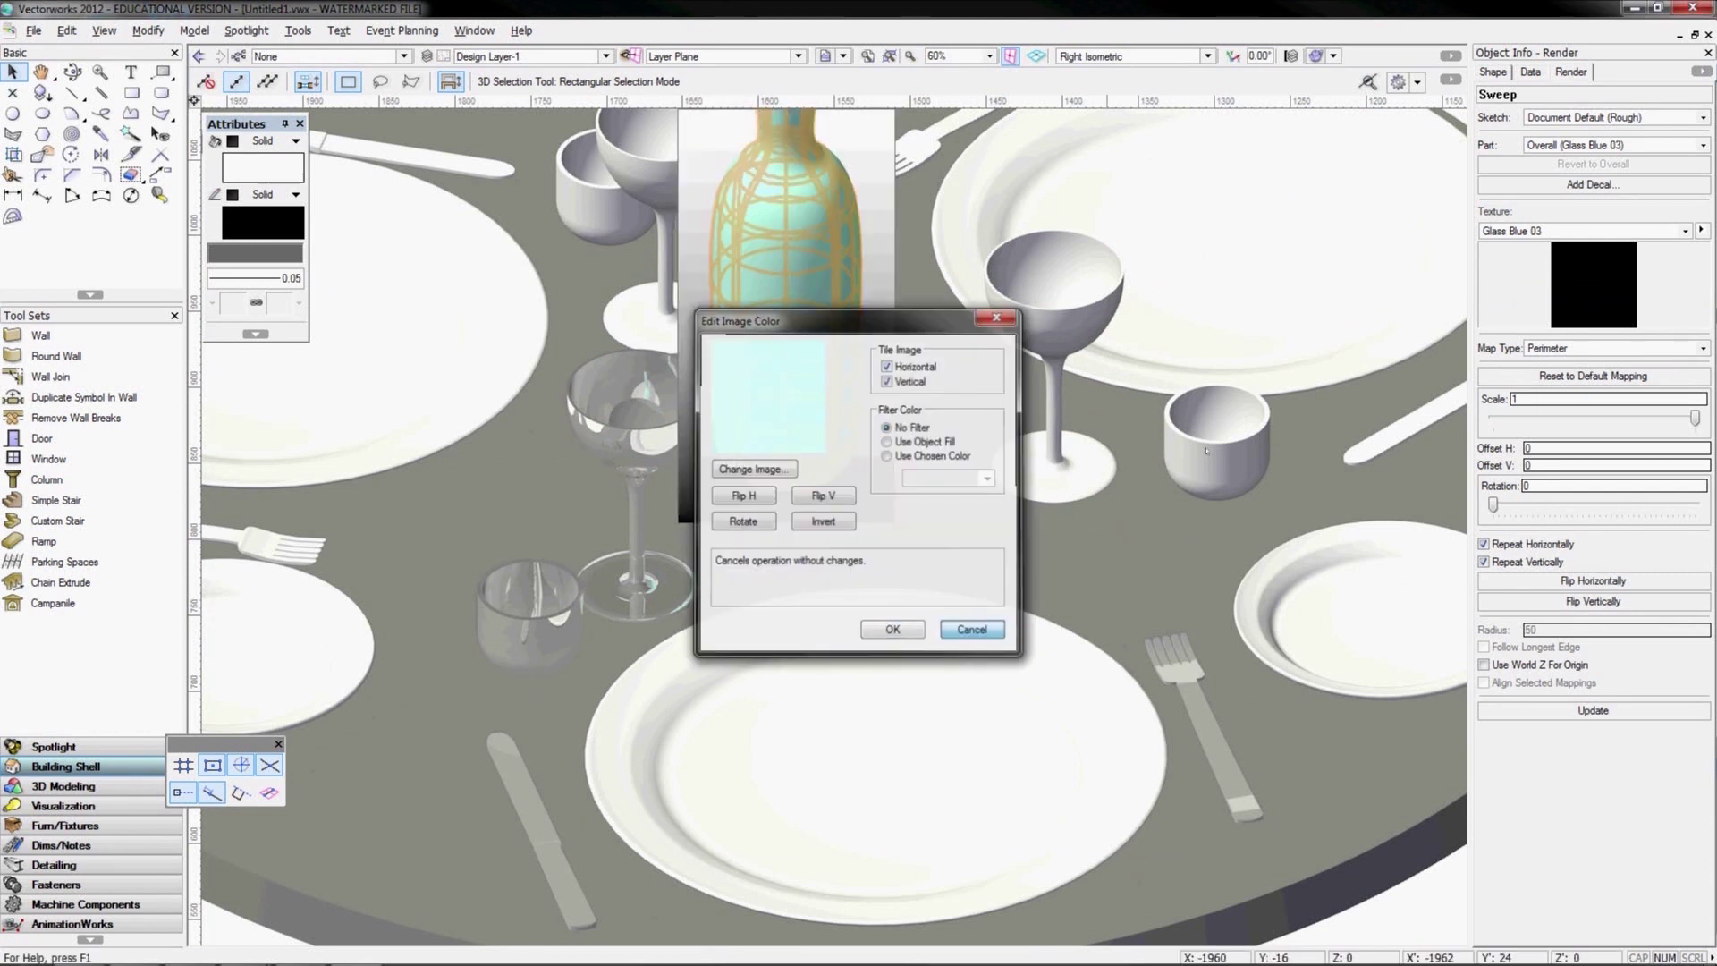
Edit the Glass Blue 03 texture, replacing its image color shader with a plain Color shader set to green
left_click(1702, 231)
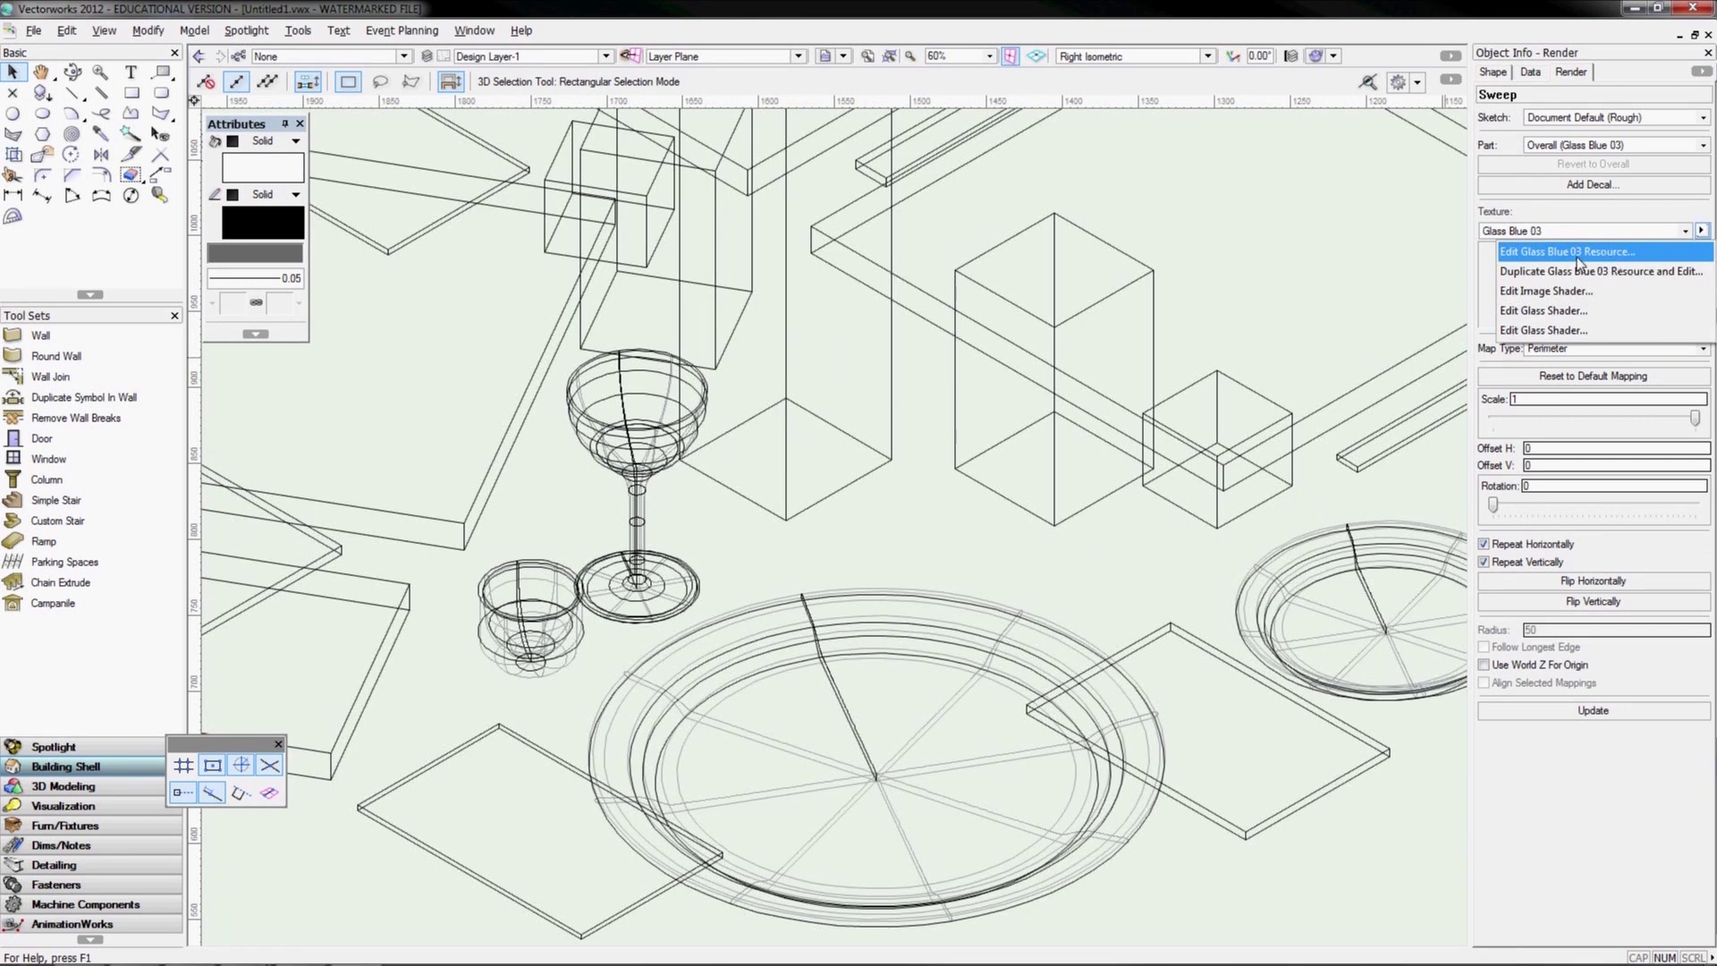
left_click(1577, 255)
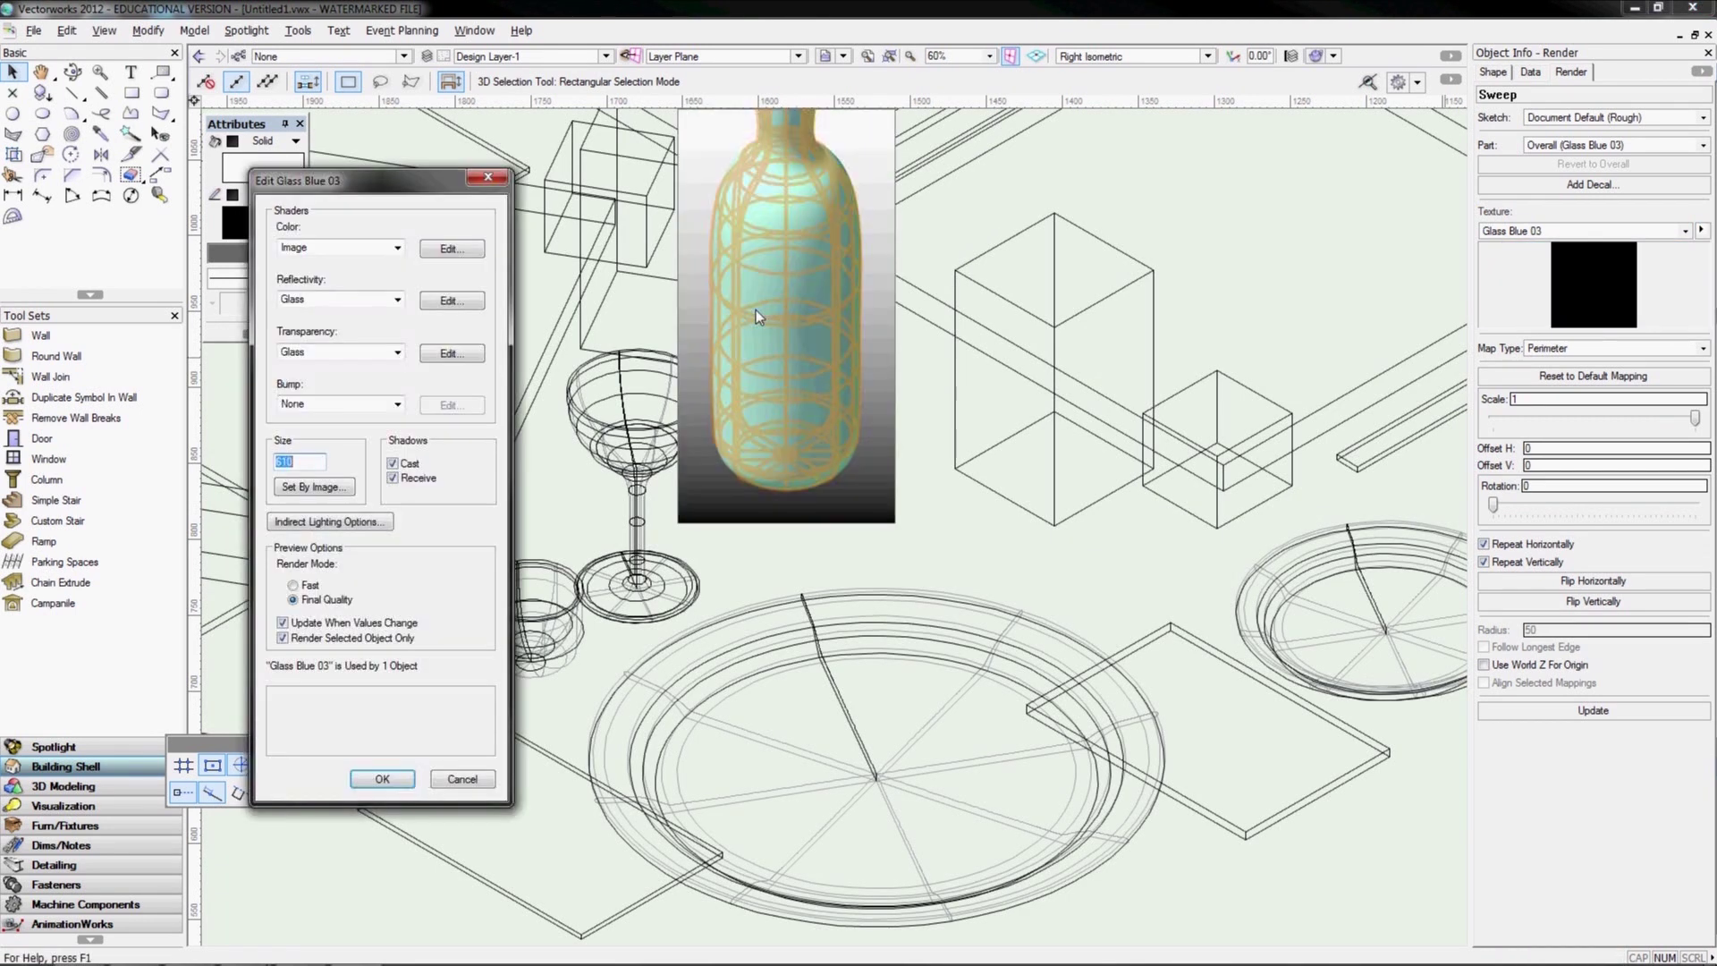
left_click(397, 249)
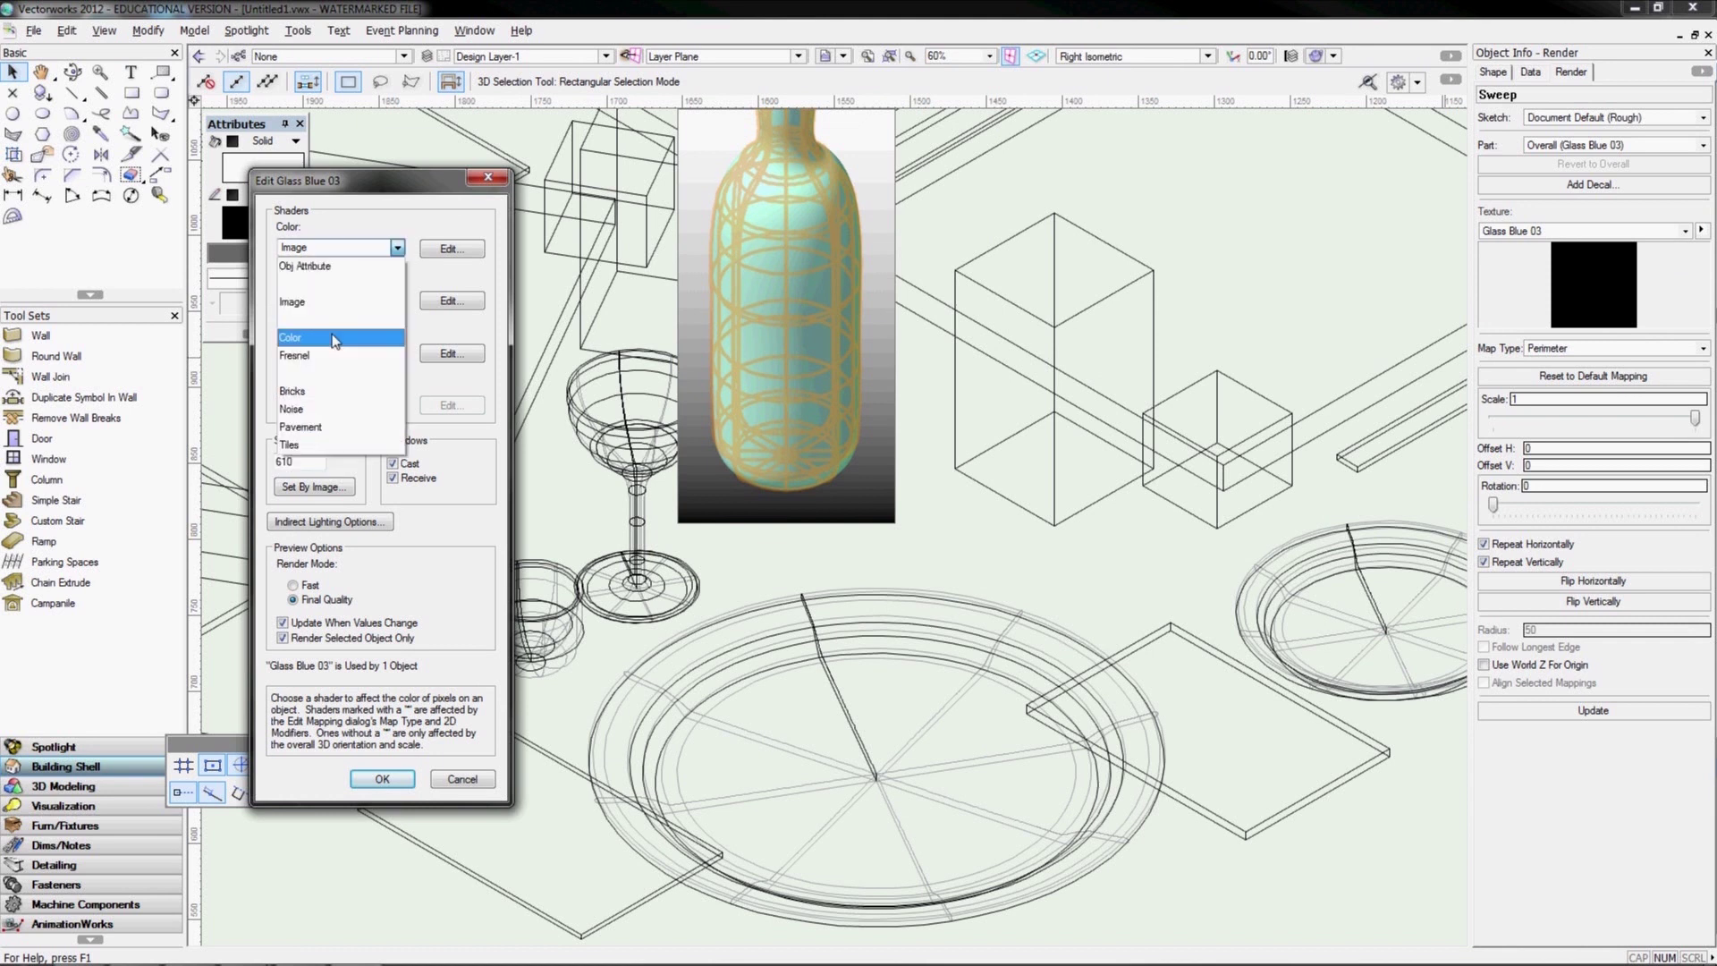
left_click(334, 338)
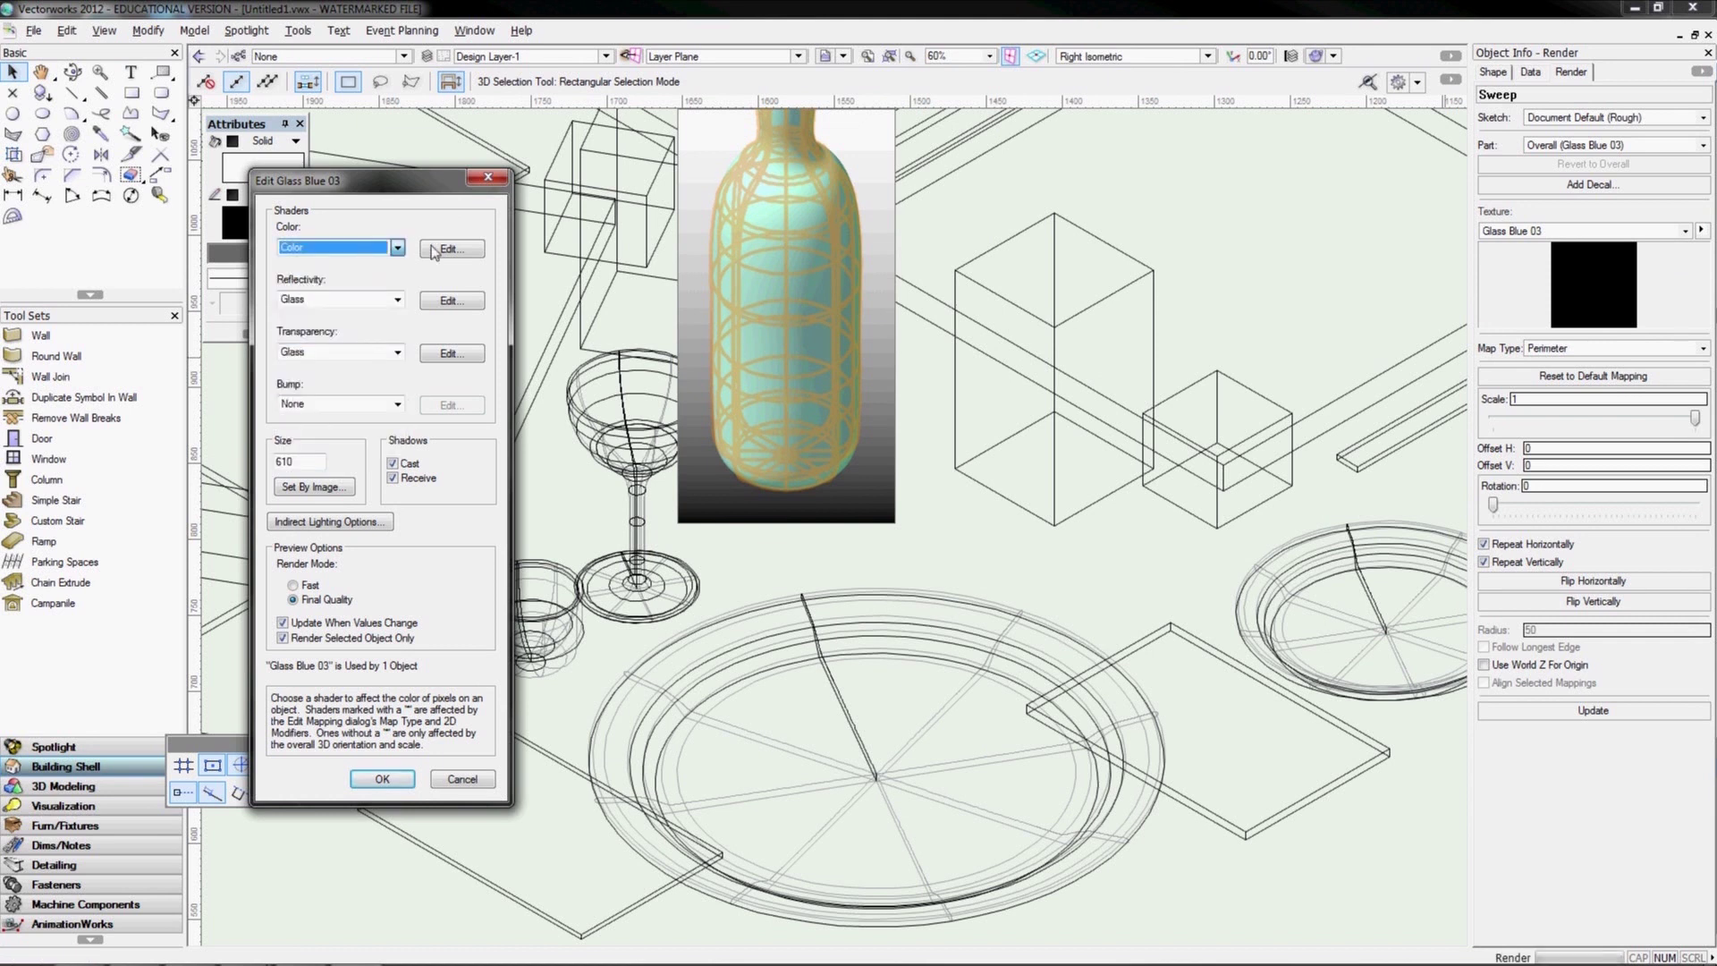
left_click(439, 251)
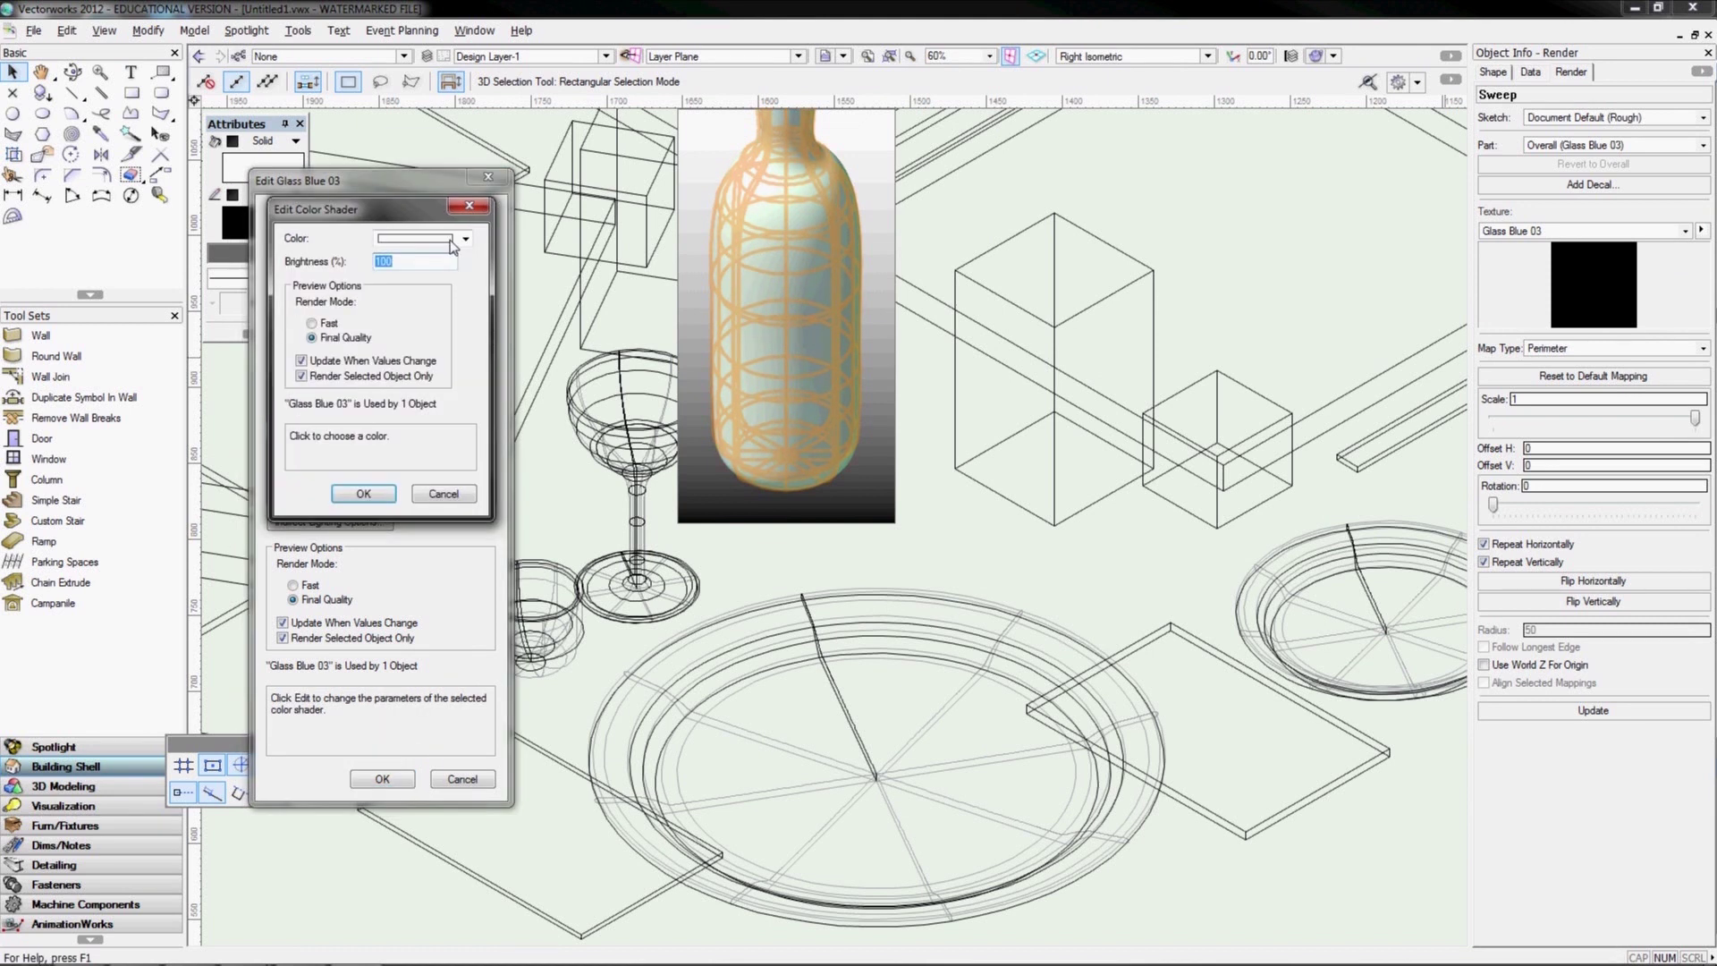
left_click(452, 247)
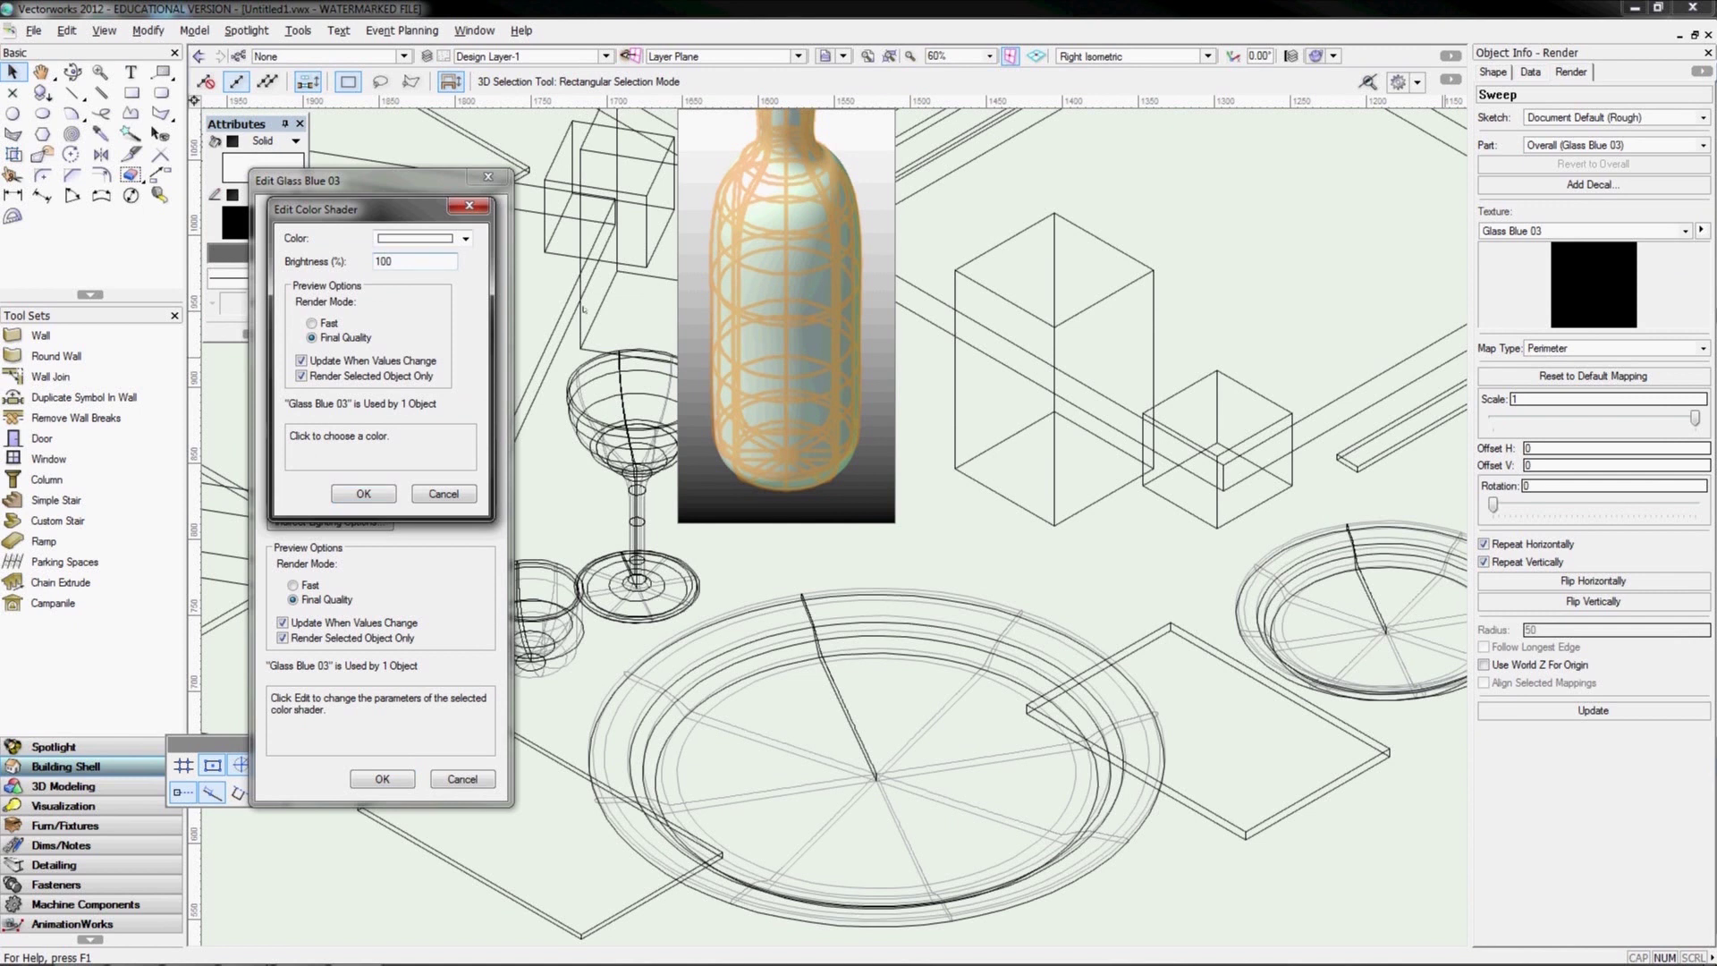
left_click(361, 494)
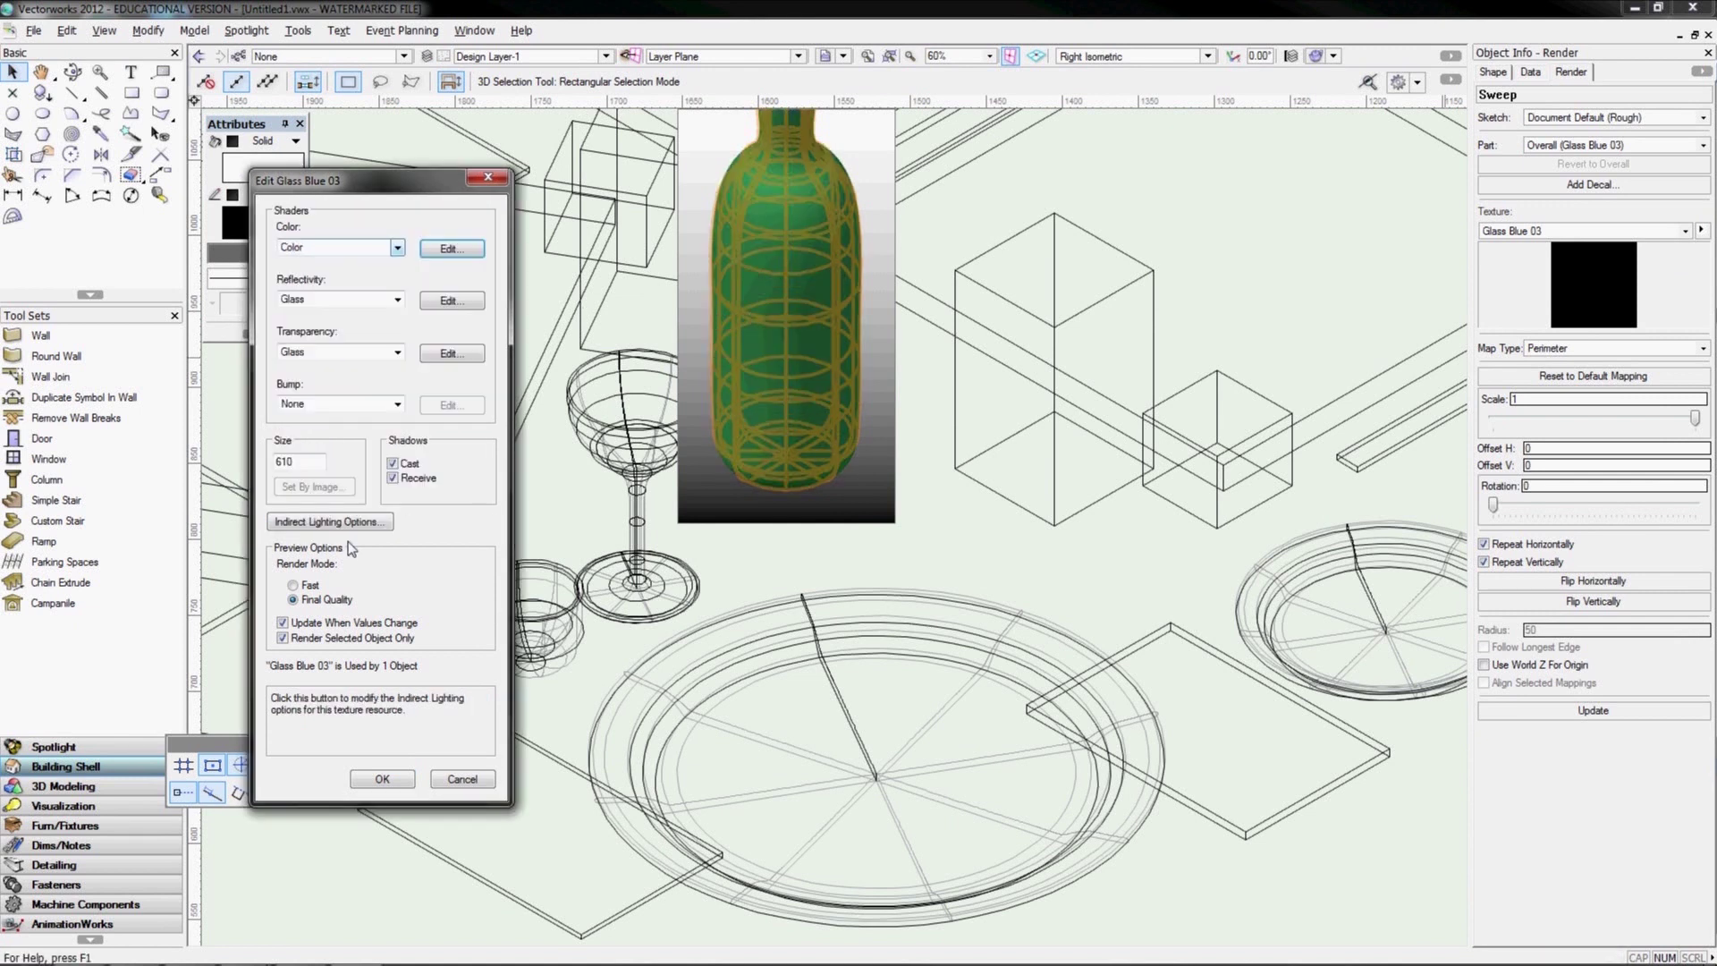
key("Return")
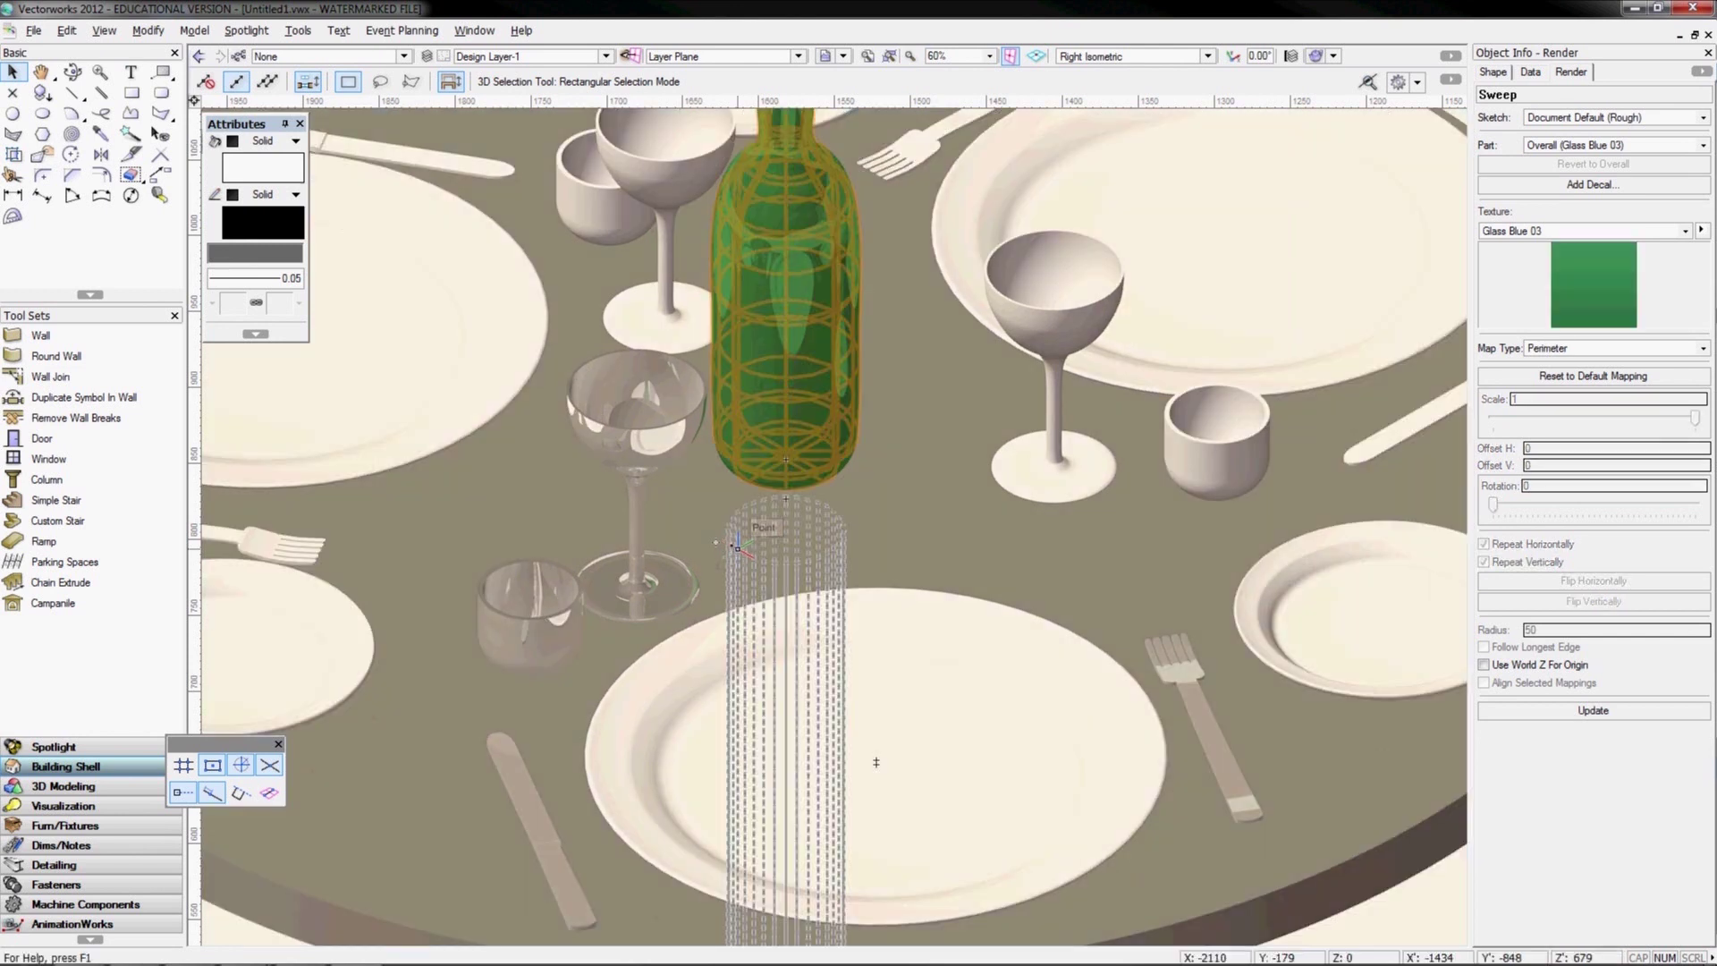
Select all walls of the room with the Select Similar tool, using object type as the matching criterion
scroll(716, 542, "down", 2)
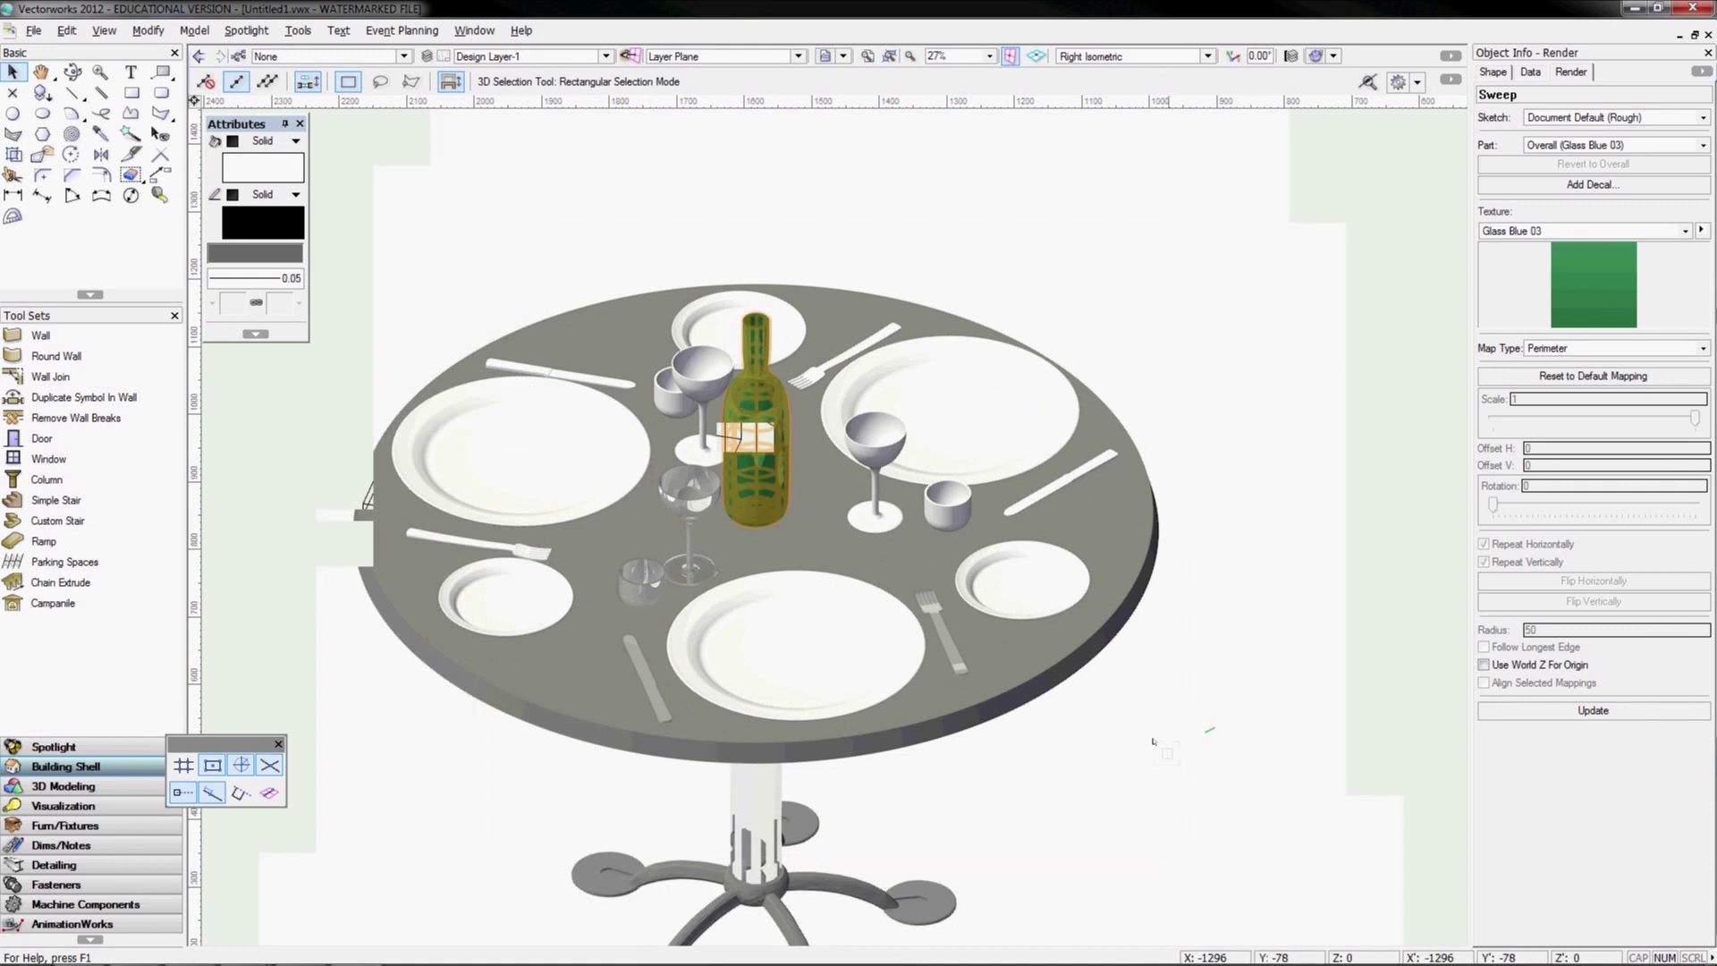
scroll(1154, 740, "down", 3)
scroll(1145, 750, "down", 3)
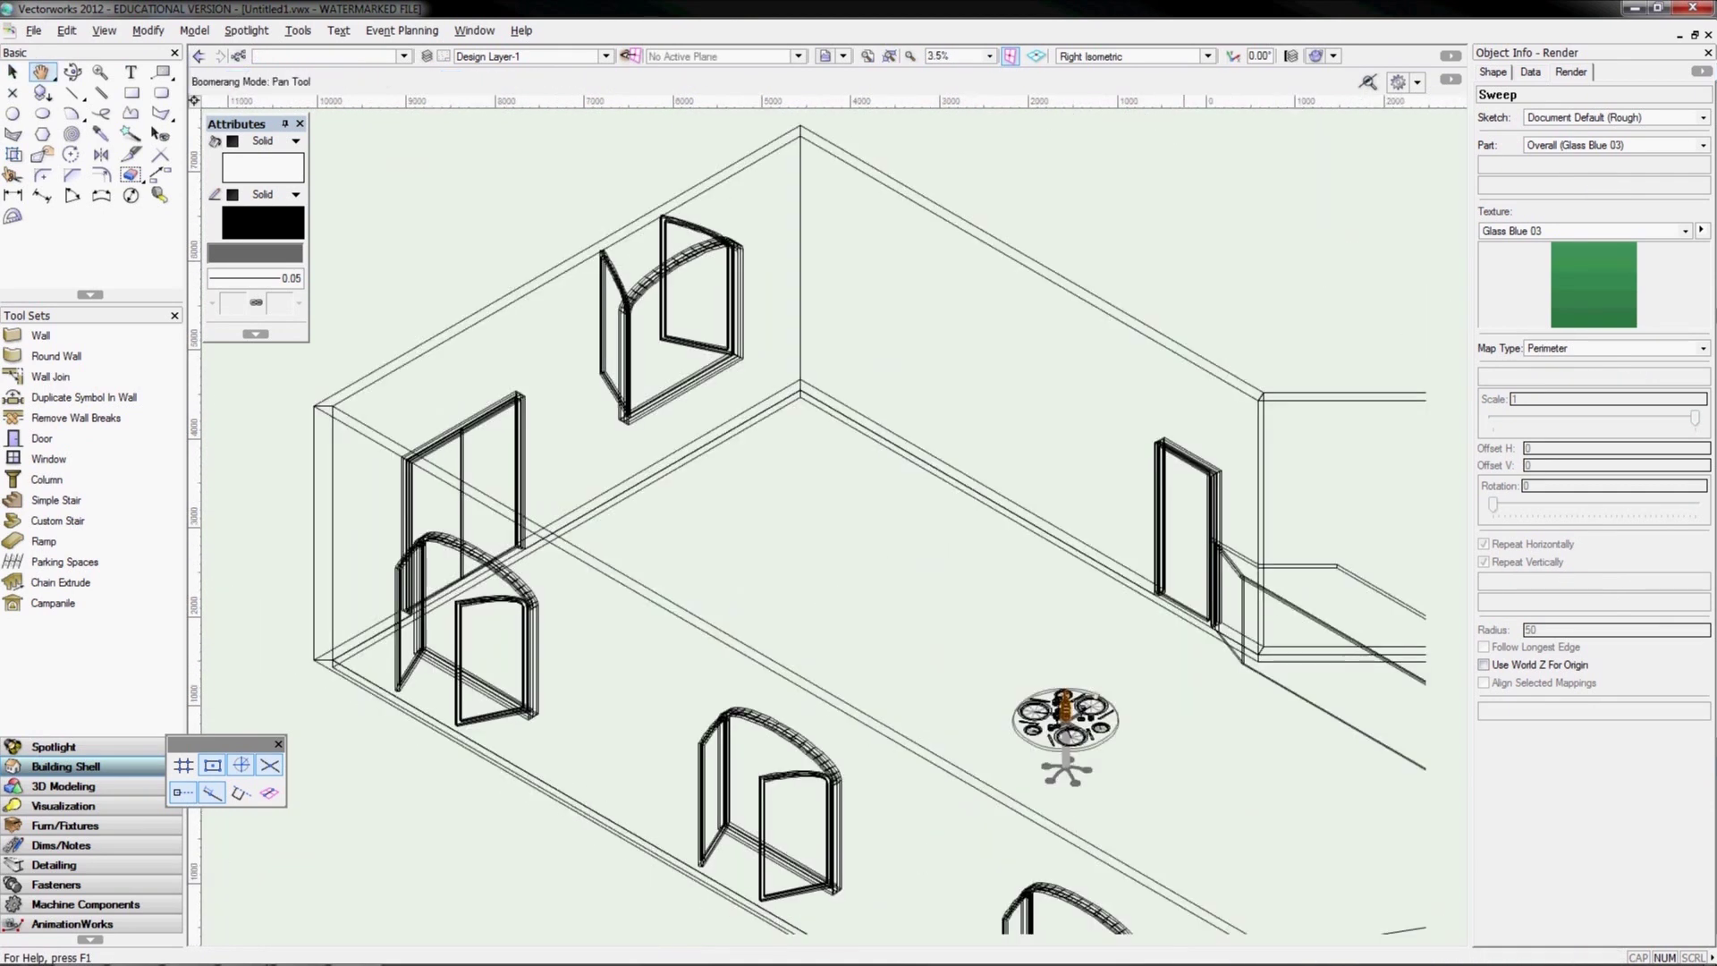
scroll(1068, 600, "up", 2)
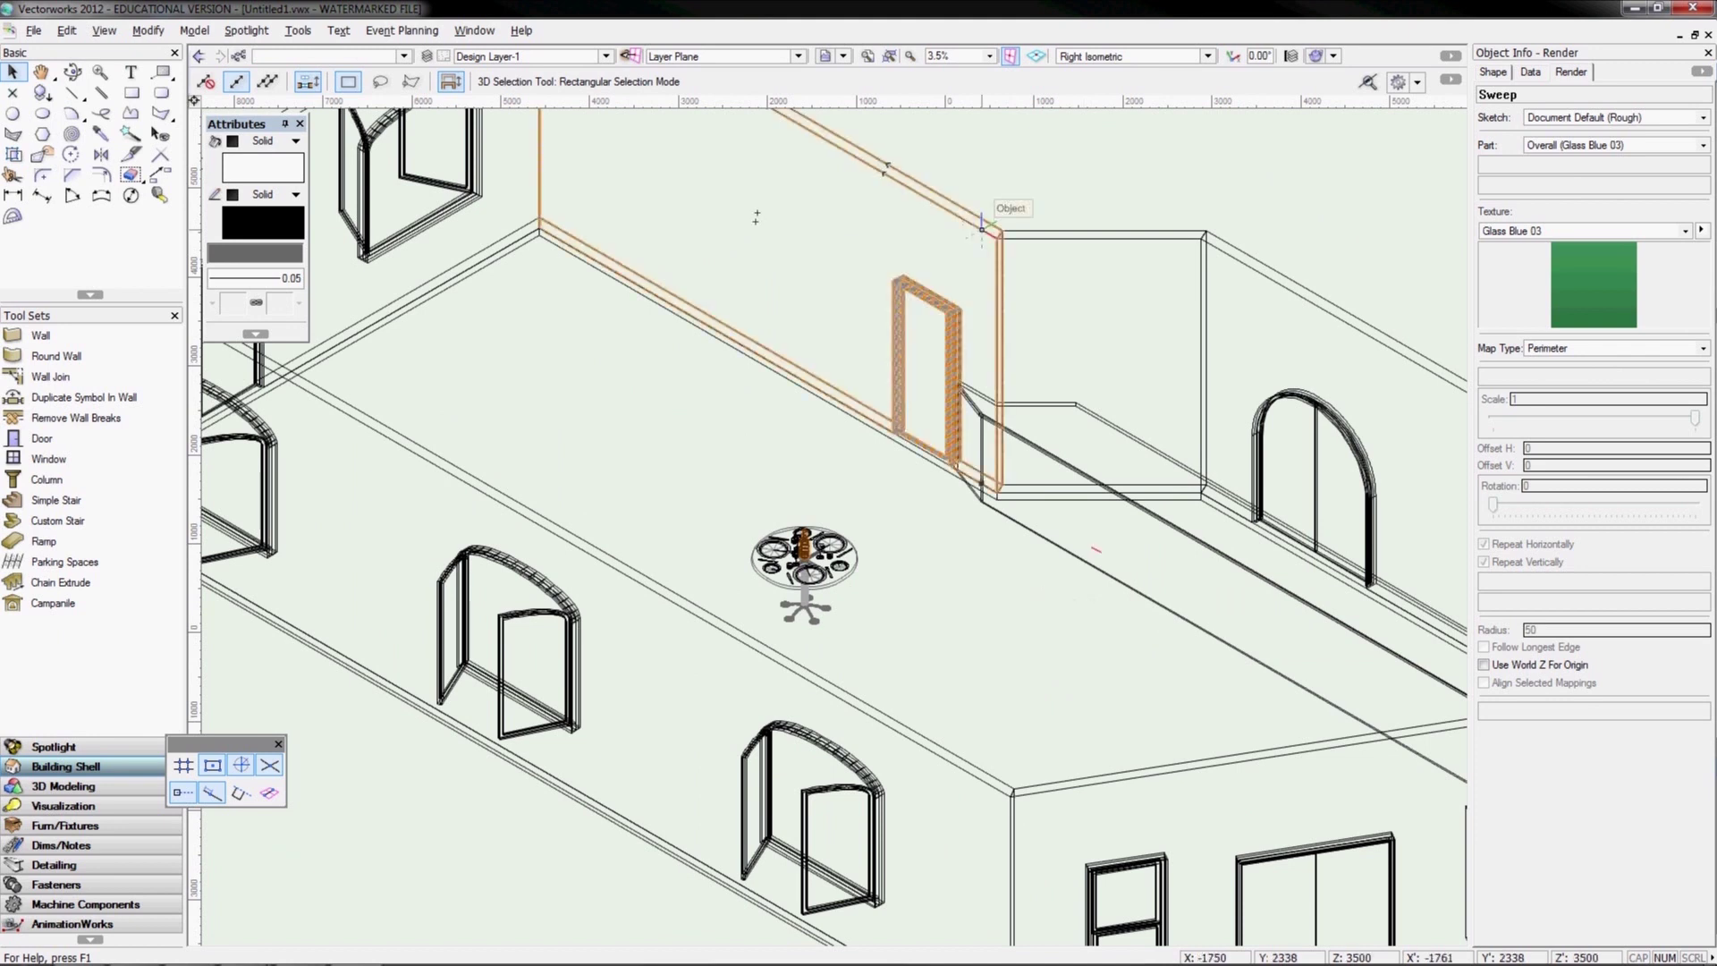
scroll(982, 228, "down", 2)
middle_click_drag(991, 234, 946, 280)
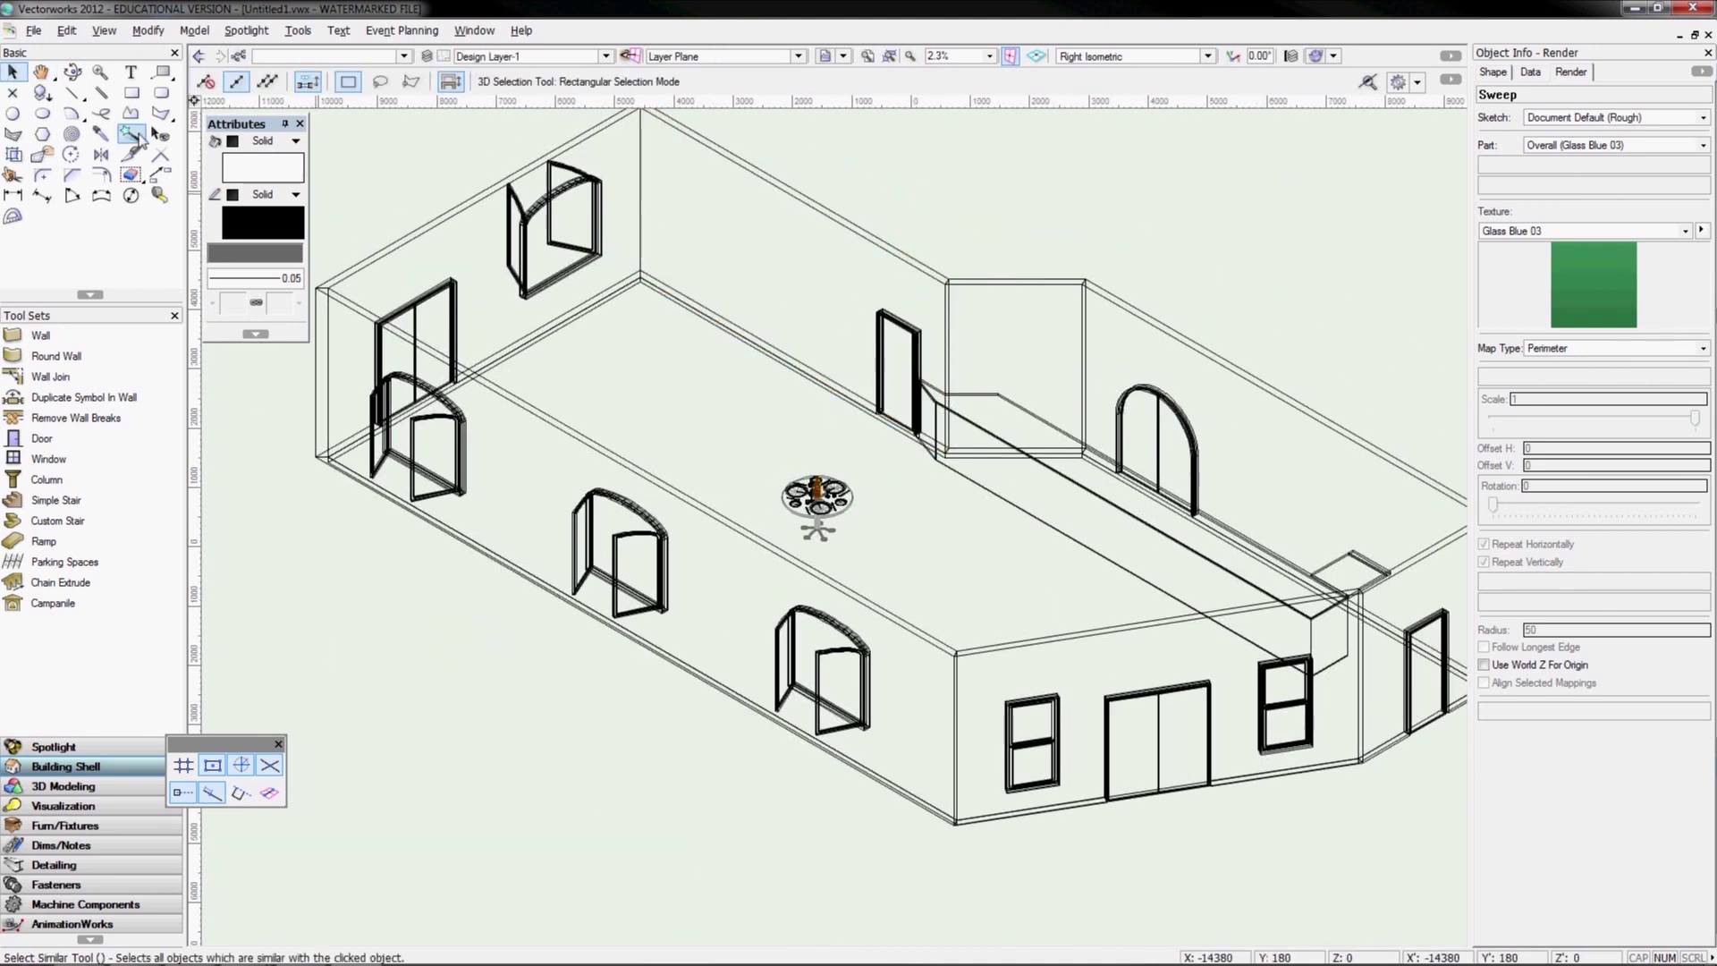
left_click(132, 135)
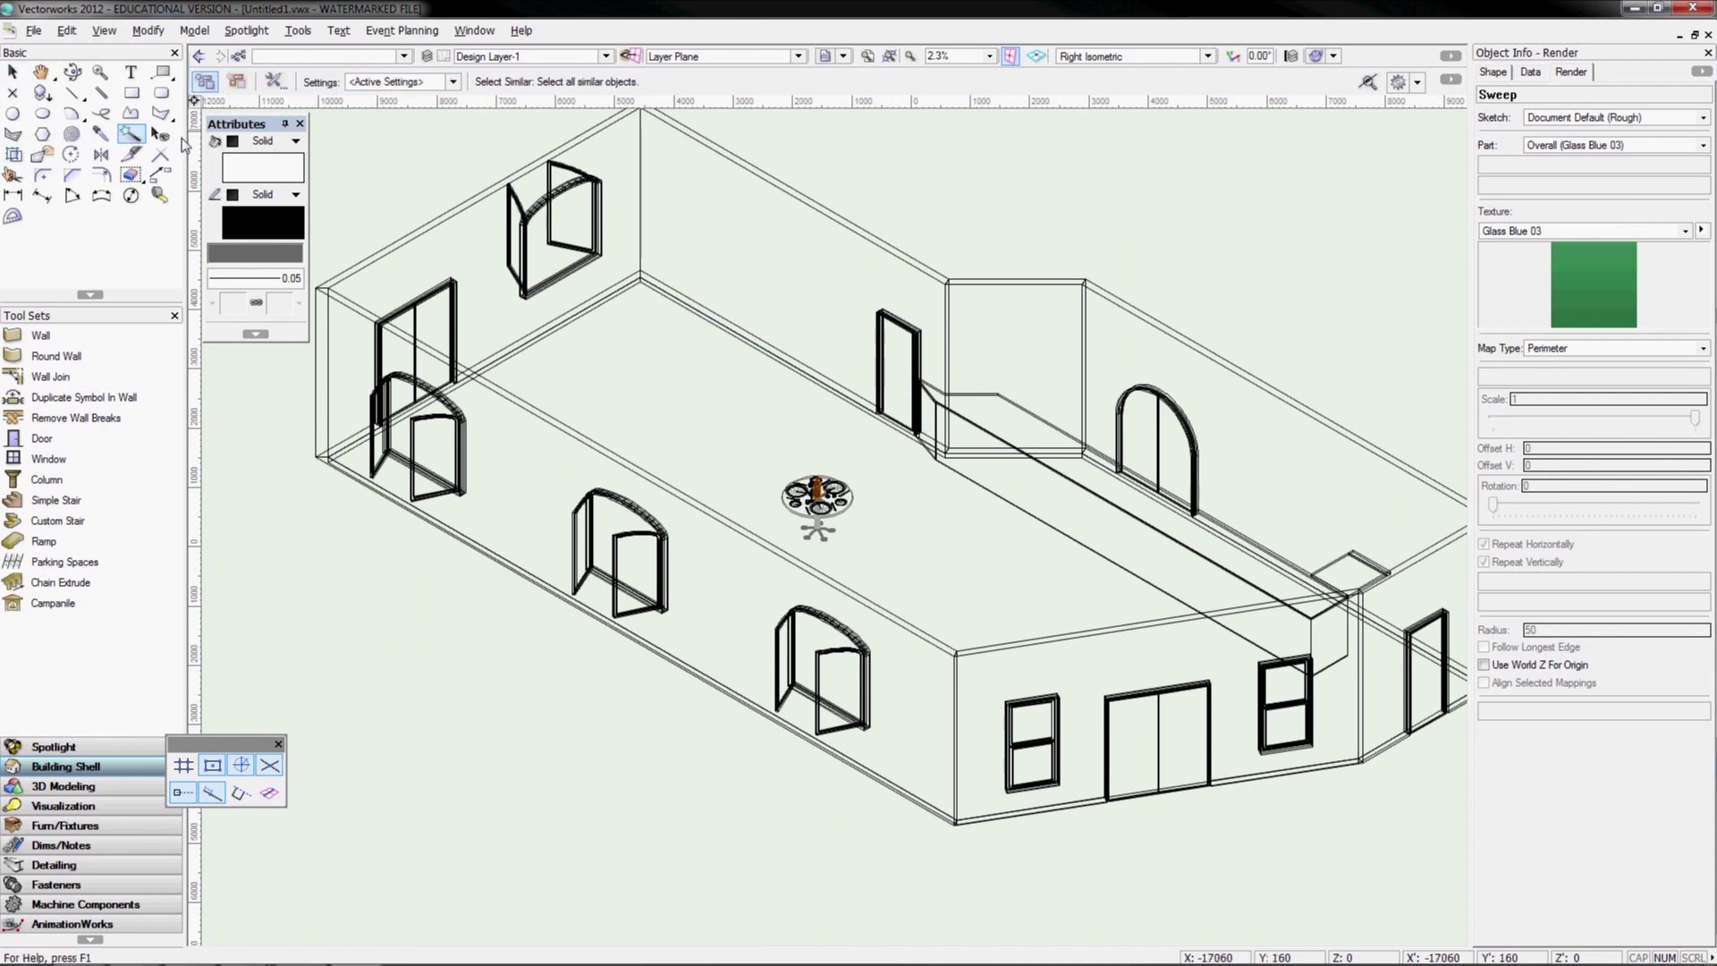
left_click(275, 83)
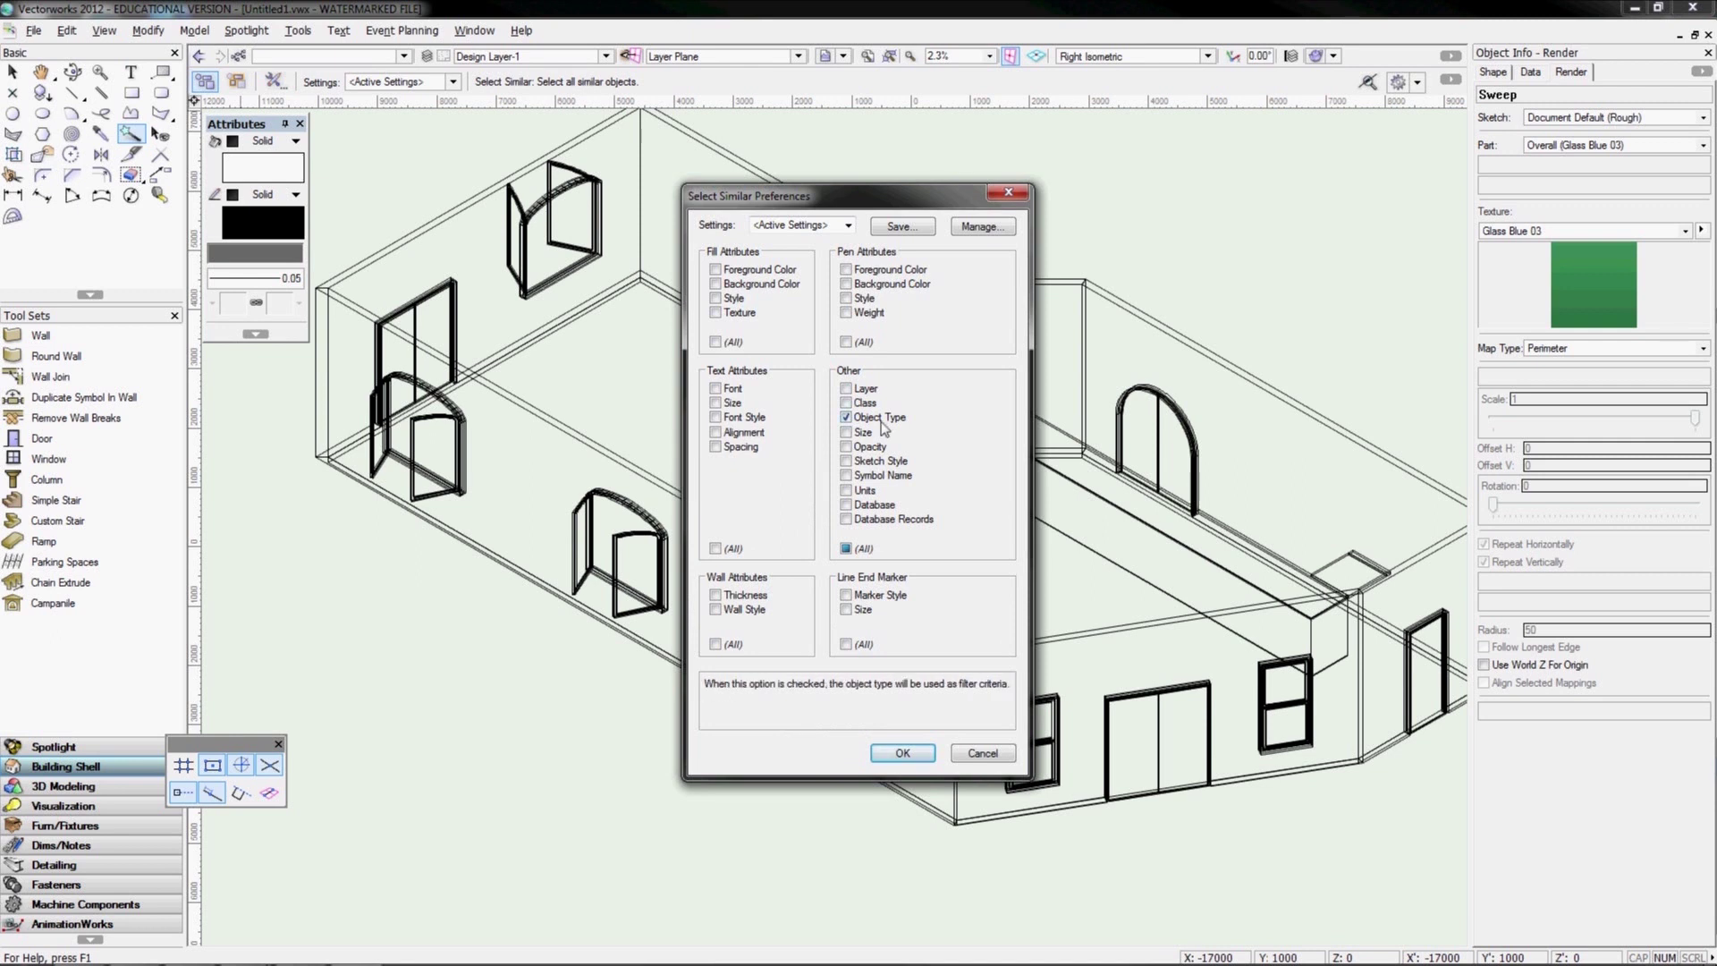
key("Return")
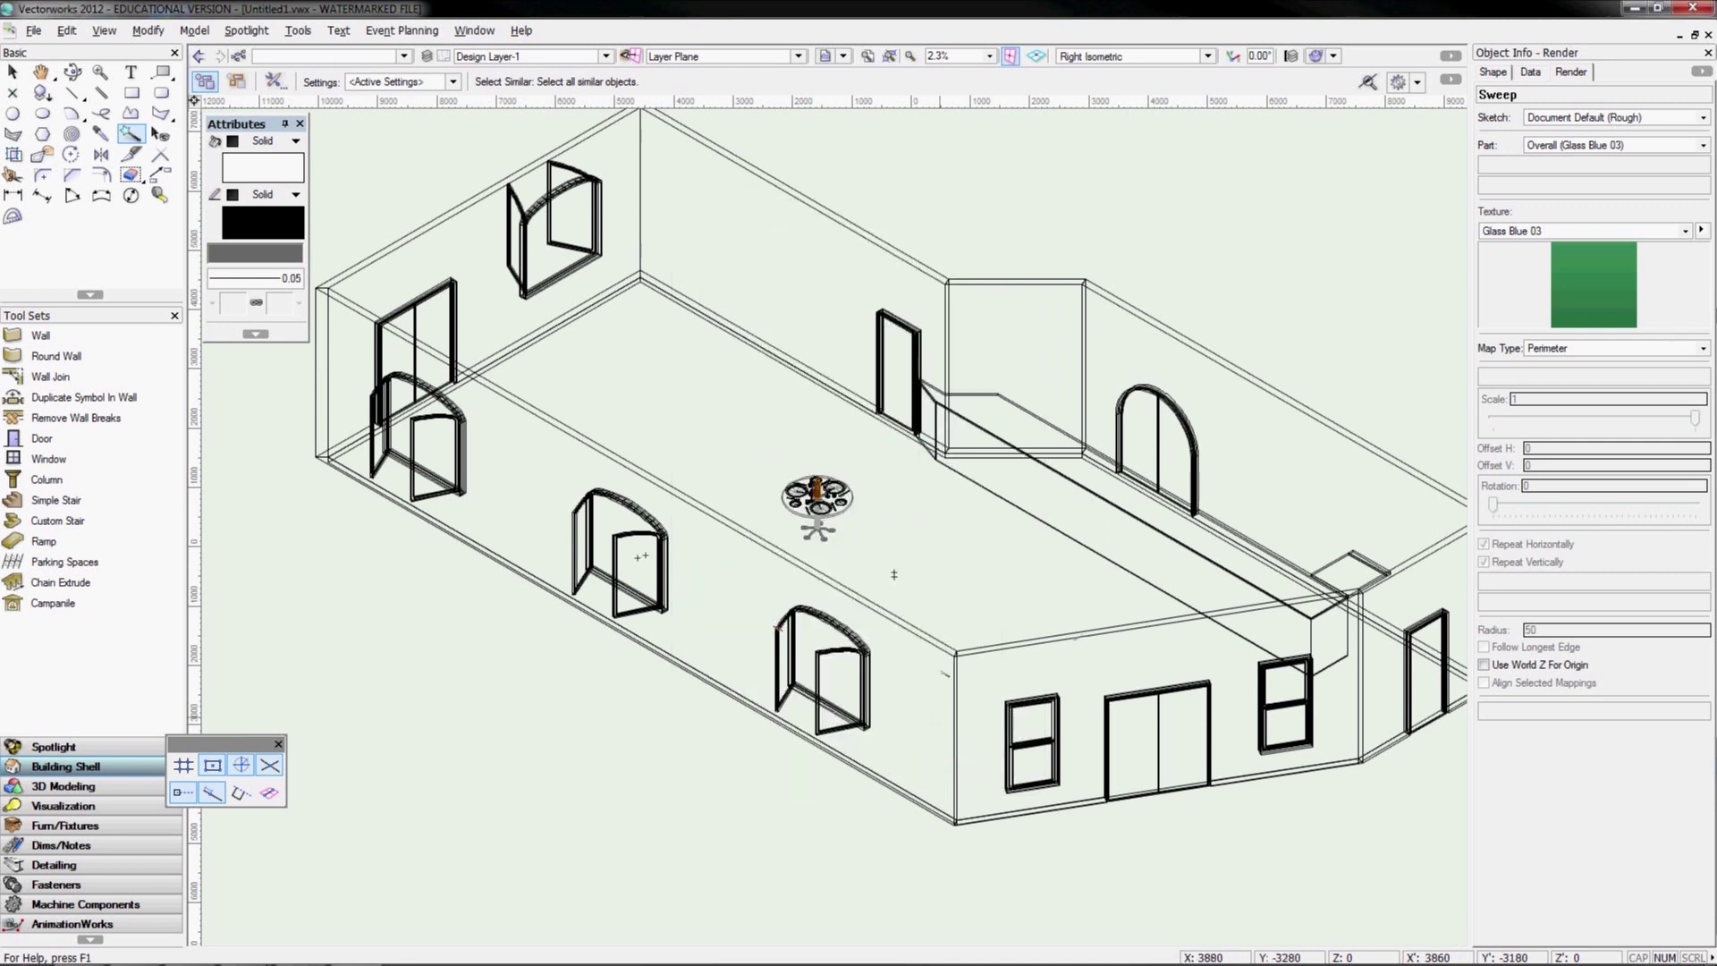
left_click(913, 617)
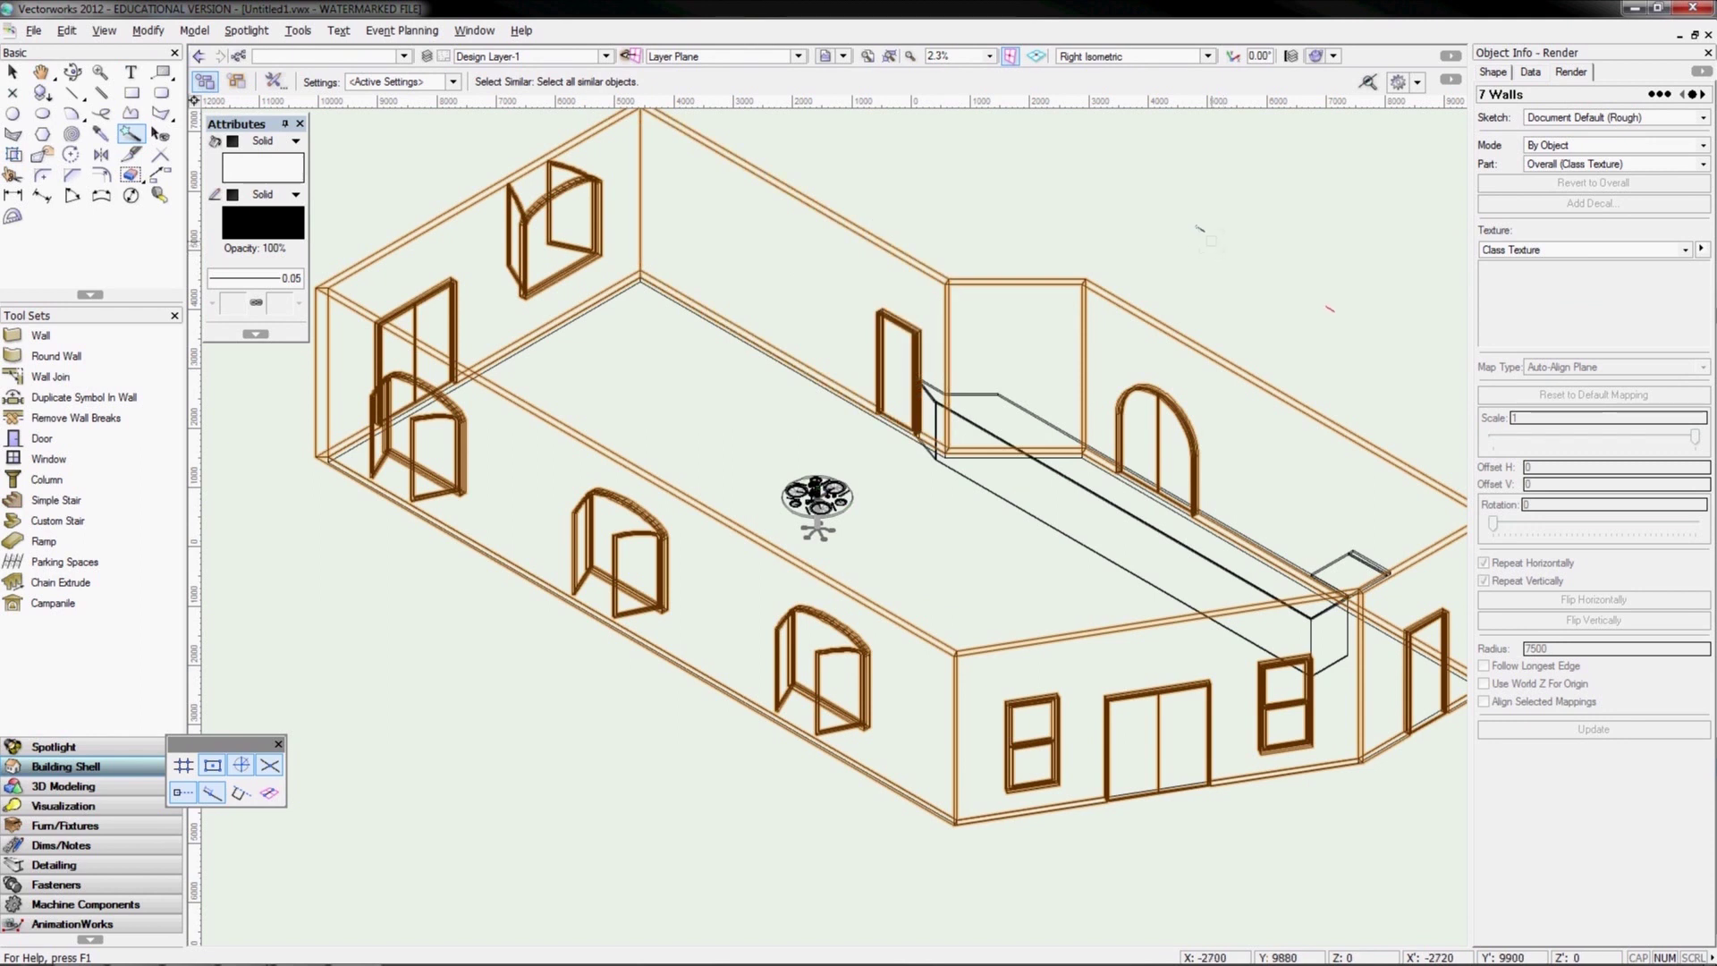
Apply the Brick Runbond Red 02 texture to the Left part of the selected walls
left_click(1539, 167)
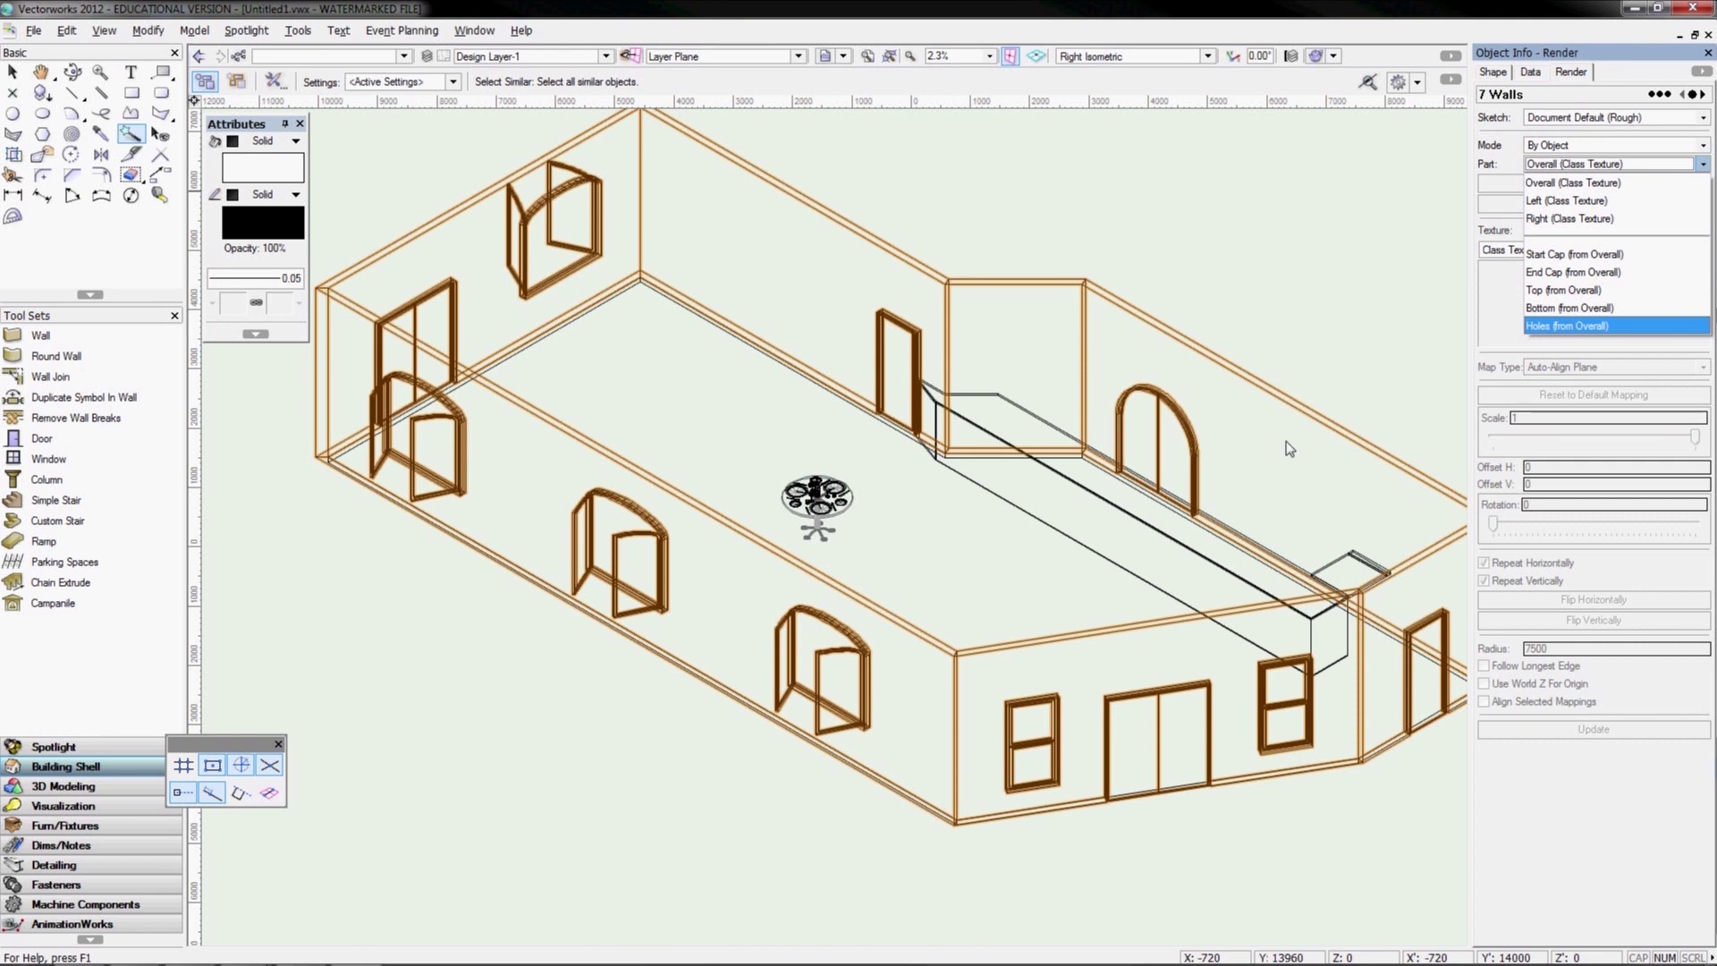
left_click(1548, 200)
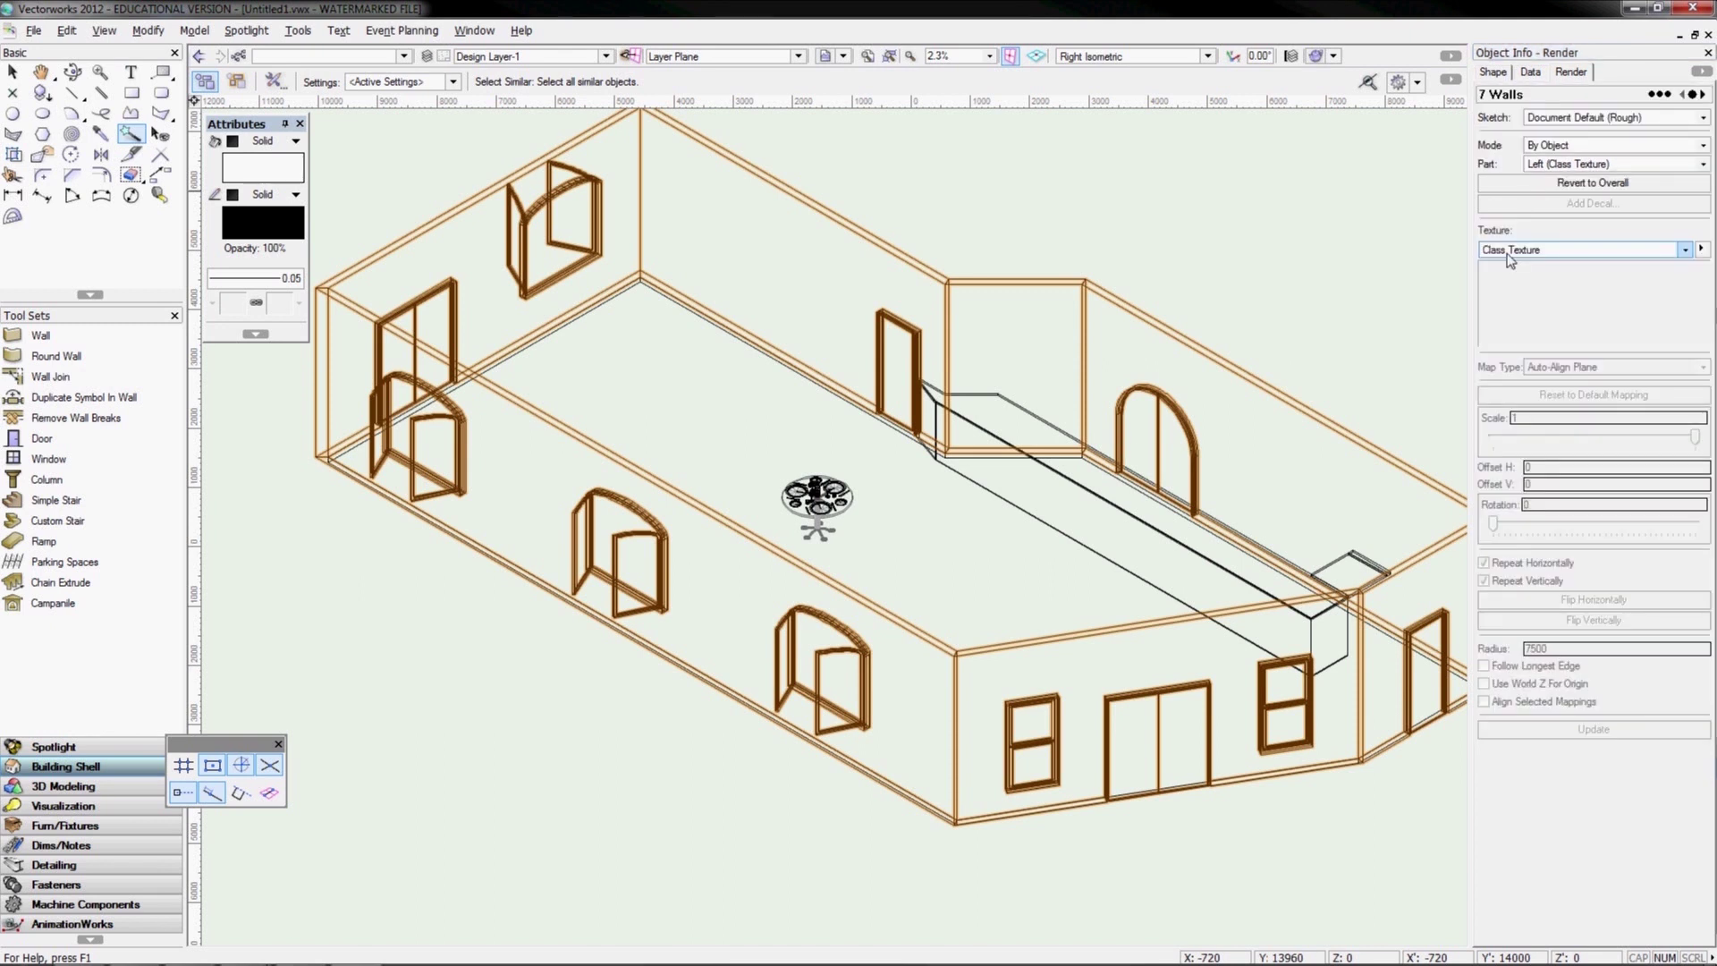
left_click(1581, 250)
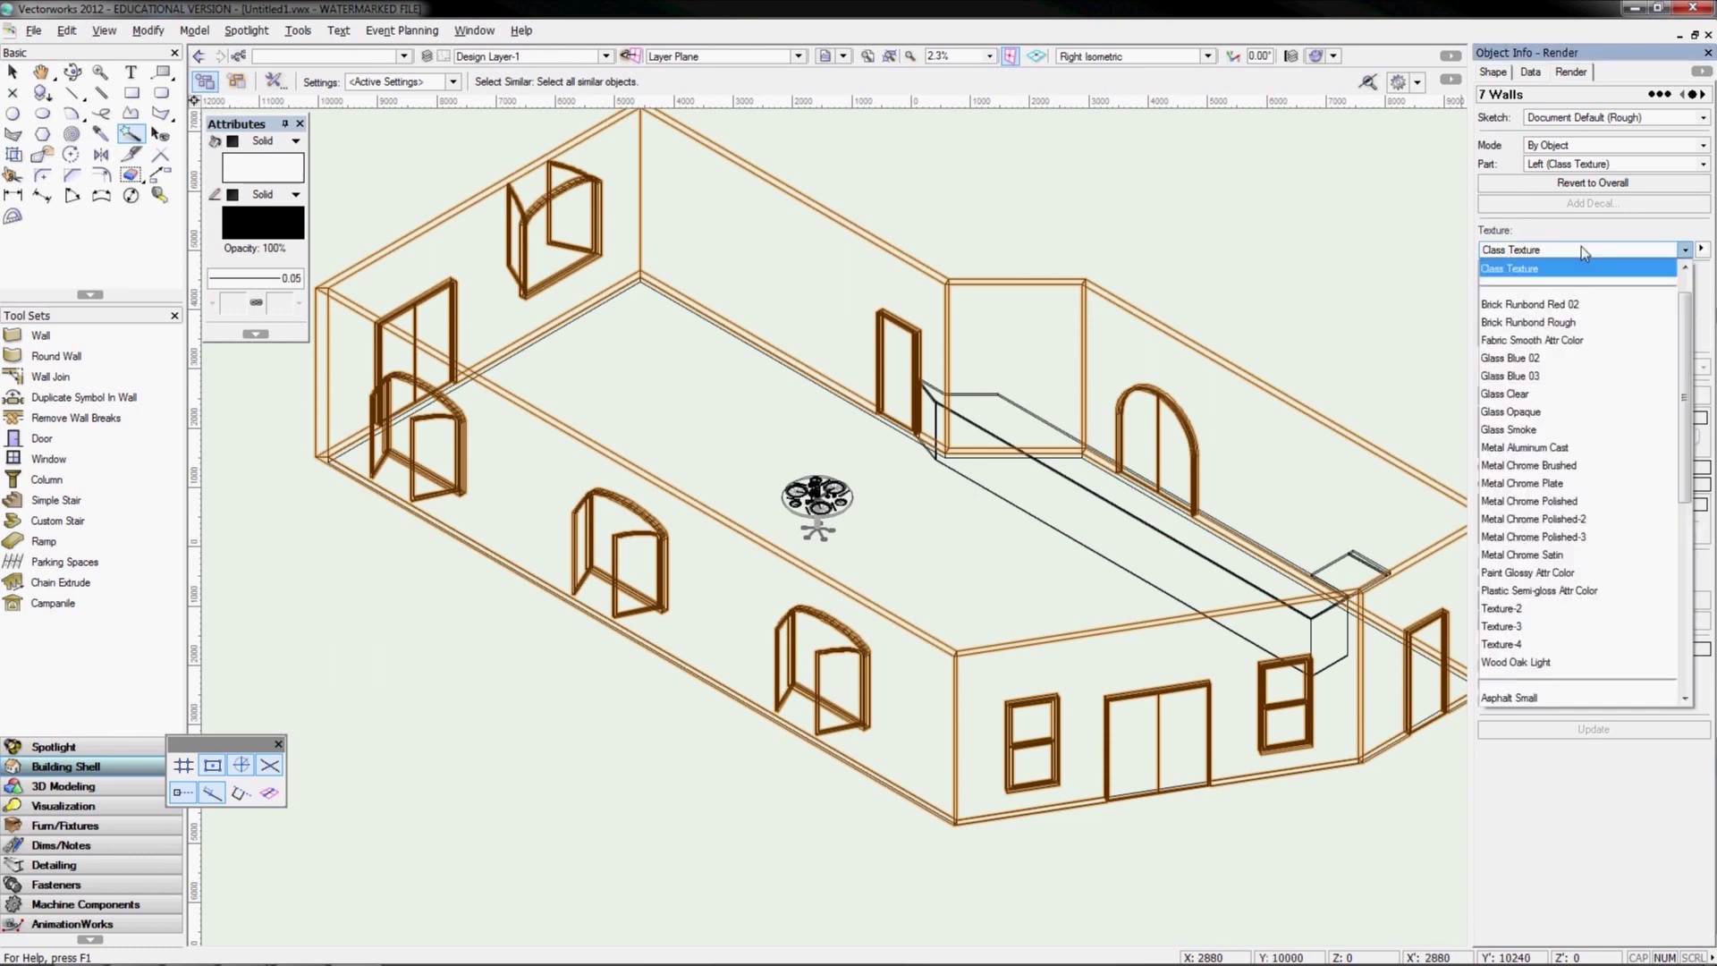
left_click(1582, 305)
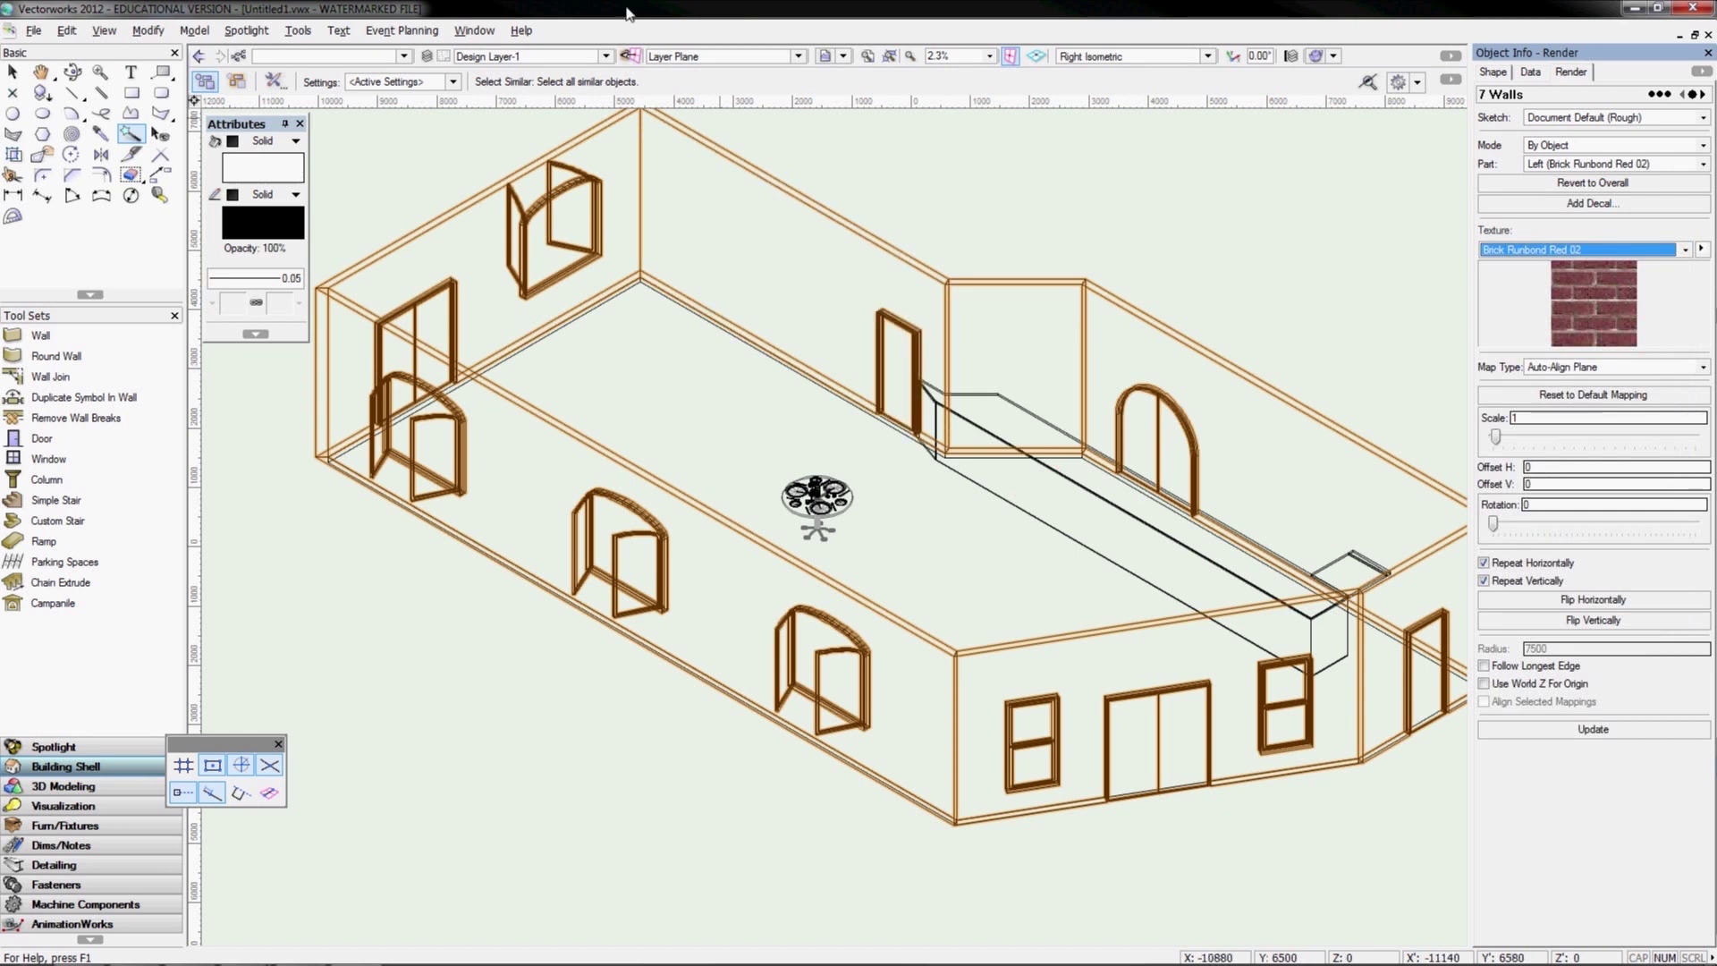
Switch the room view from wireframe to a shaded rendering that displays surfaces and textures
left_click(103, 30)
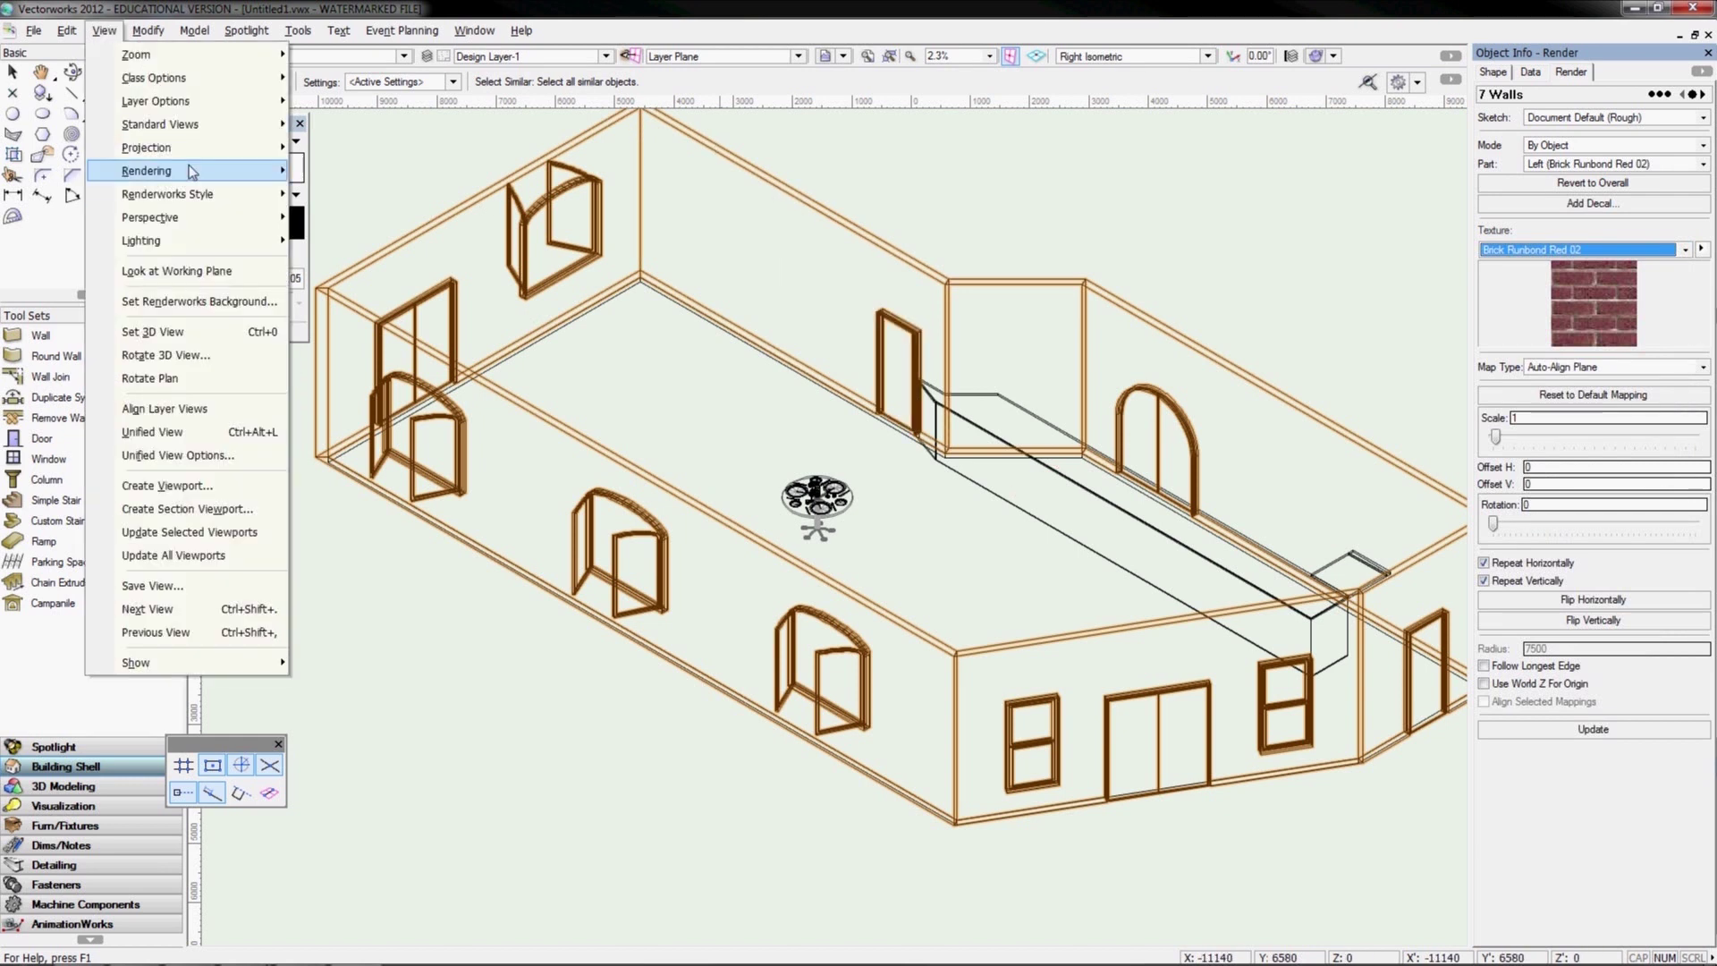
mouse_move(190, 168)
left_click(358, 170)
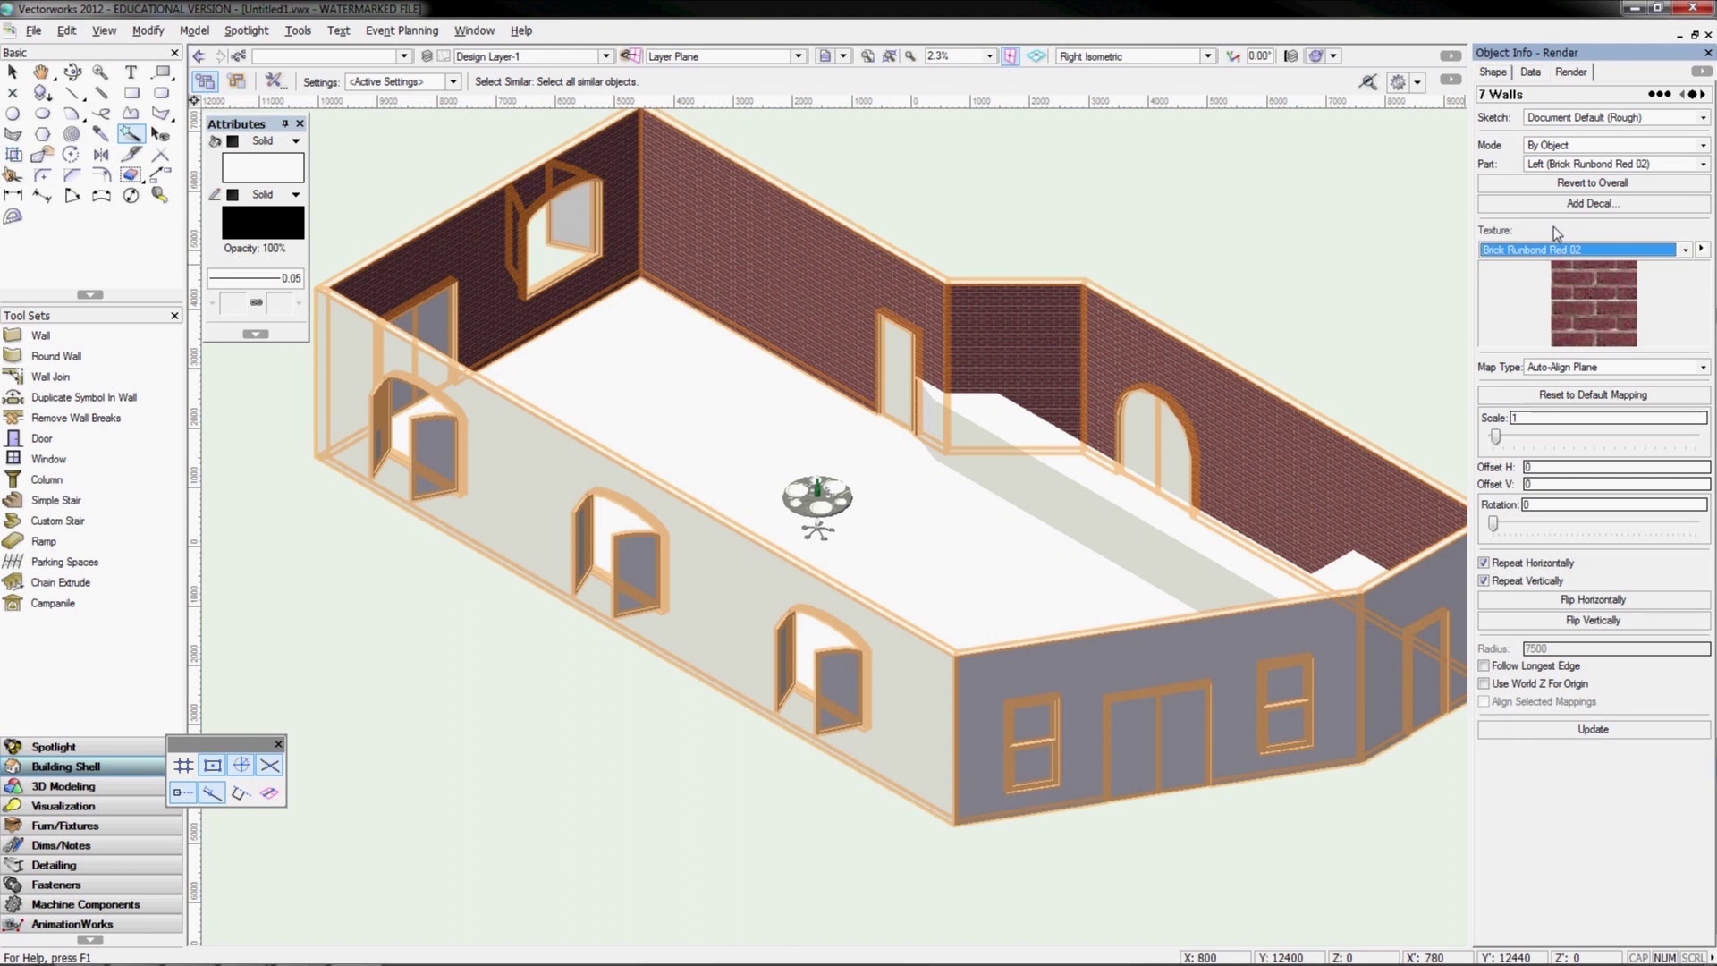
Try the Stone Marble Gray 02 texture on the Left part of the selected walls
left_click(1542, 250)
scroll(1600, 393, "down", 1)
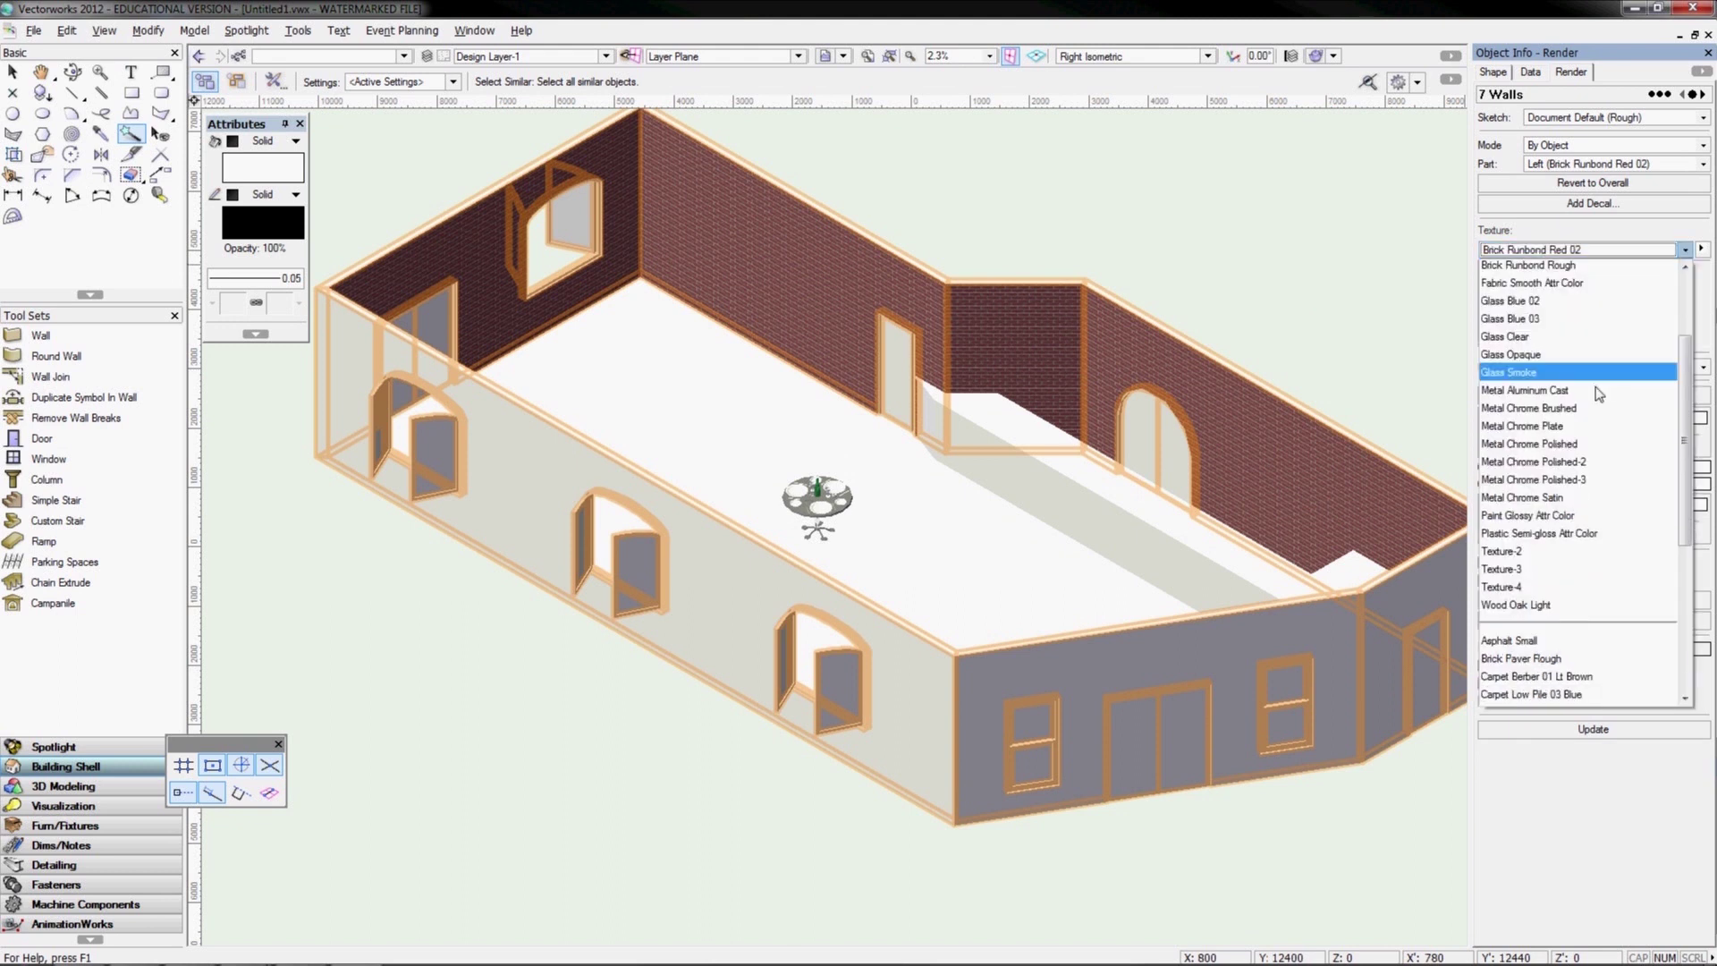
scroll(1600, 393, "down", 3)
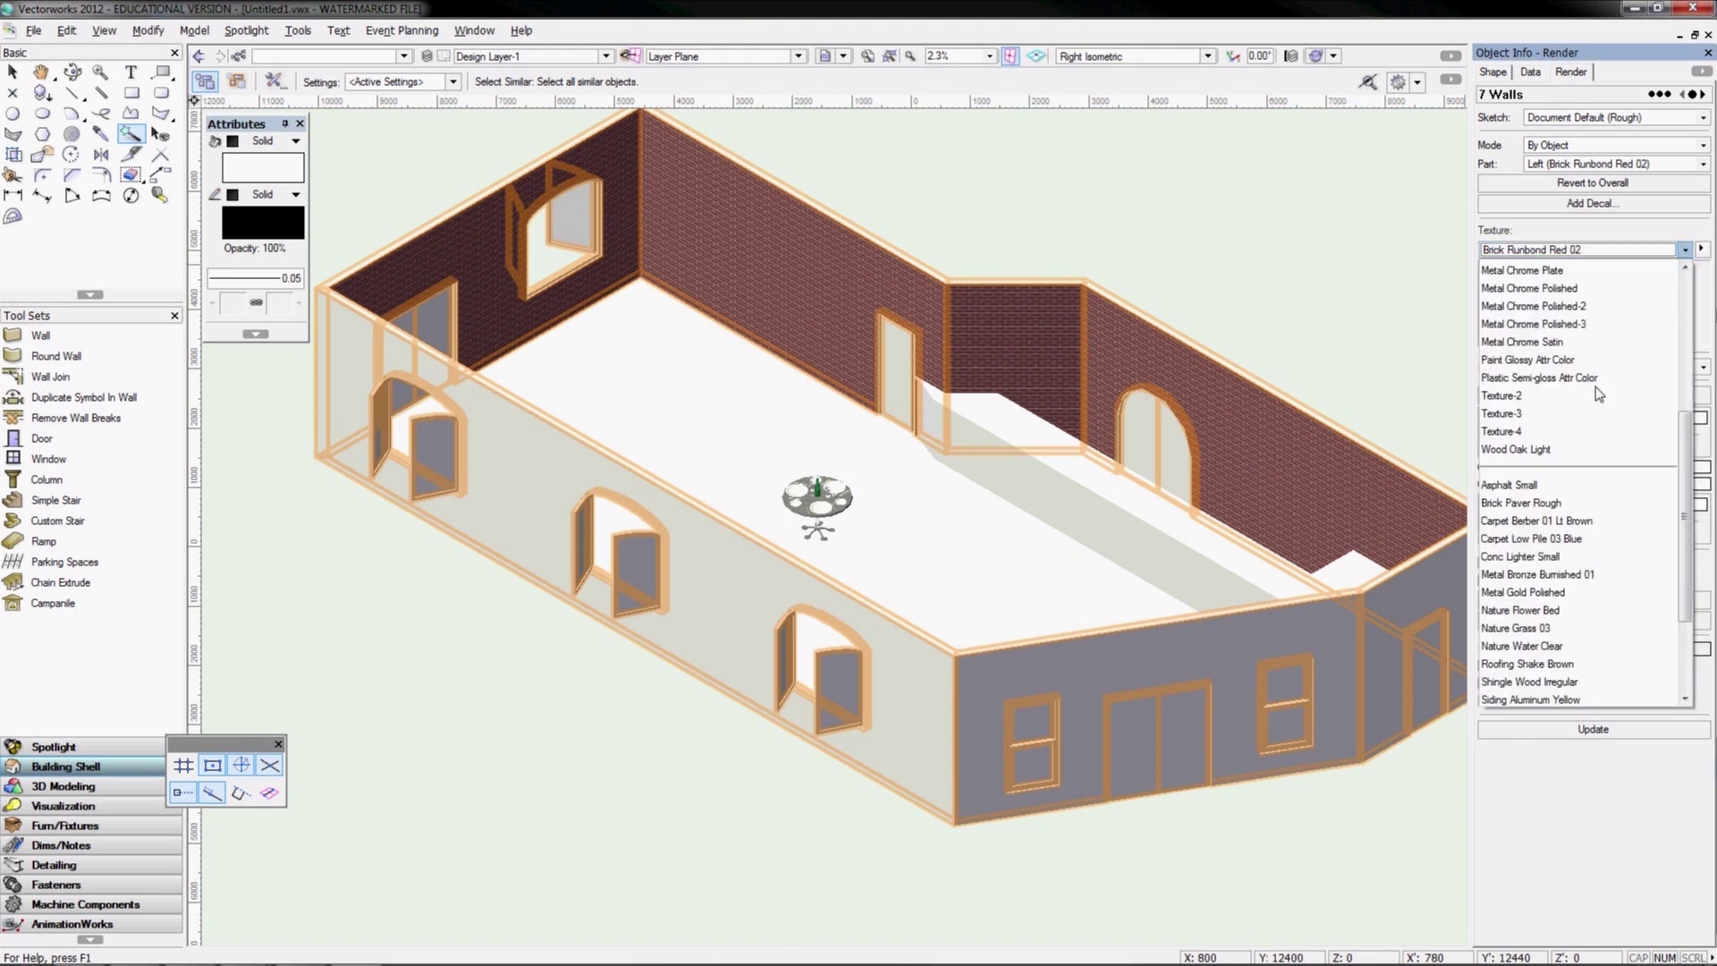
scroll(1599, 396, "down", 2)
scroll(1598, 400, "down", 1)
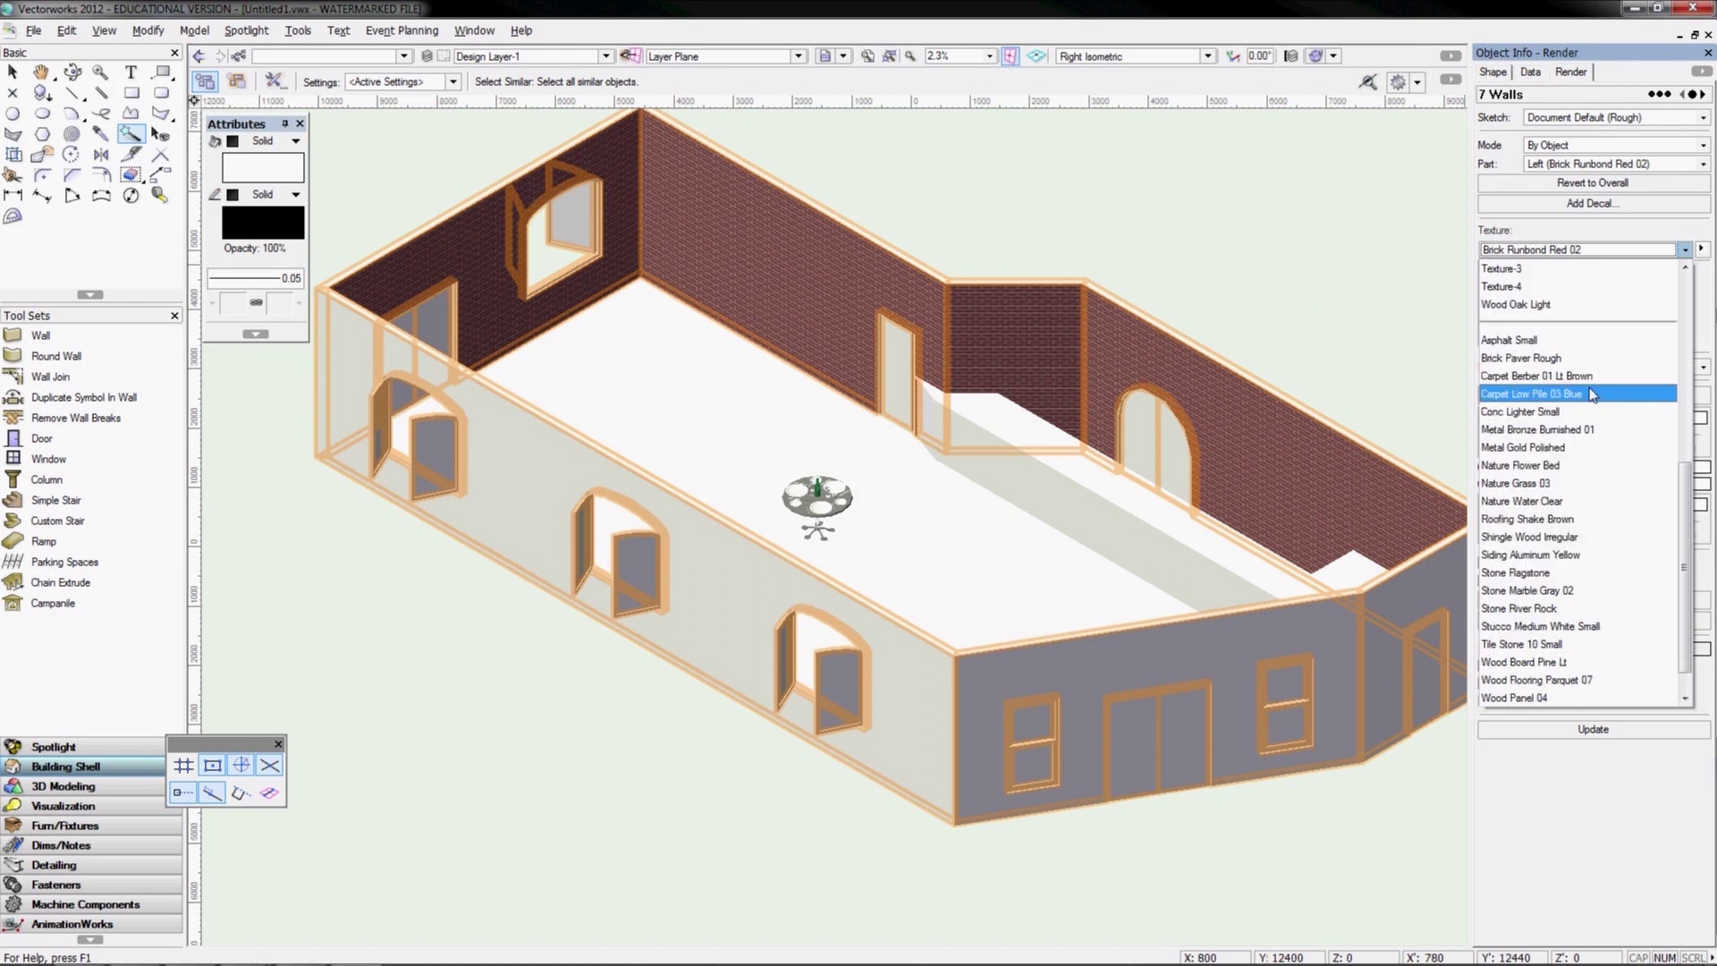
scroll(1585, 542, "down", 1)
left_click(1581, 552)
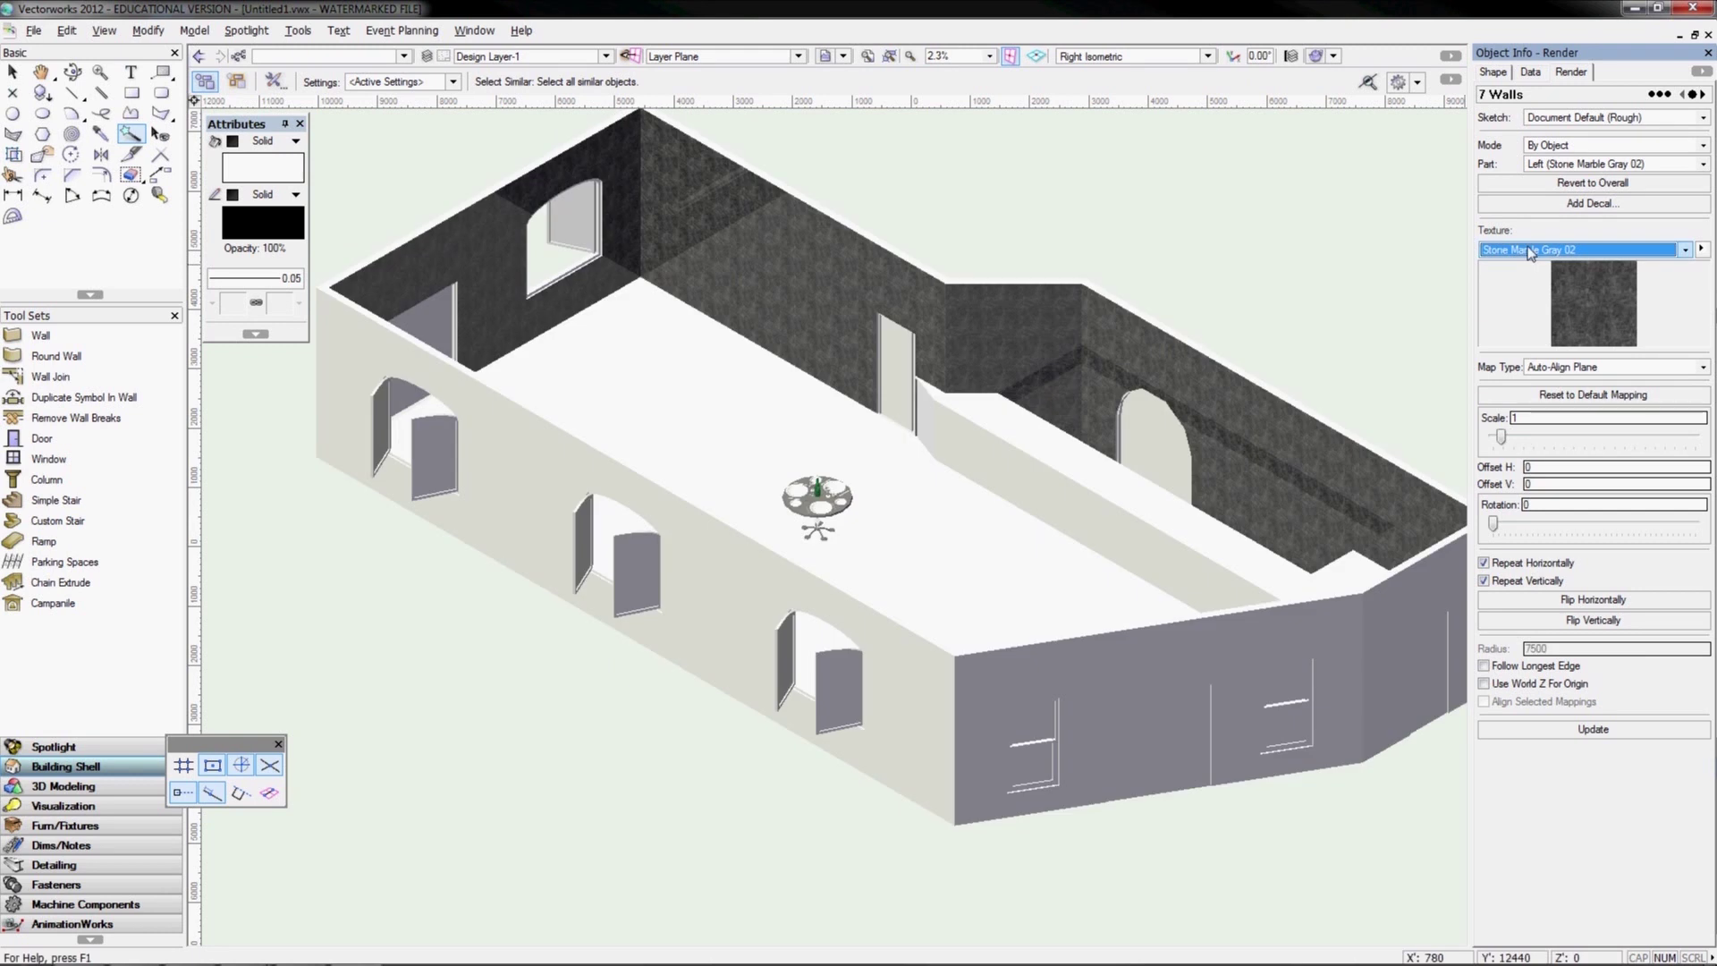
Try Paint Glossy Attr Color on the walls' Left part and replace it with the Stucco Medium White Small texture
left_click(1531, 251)
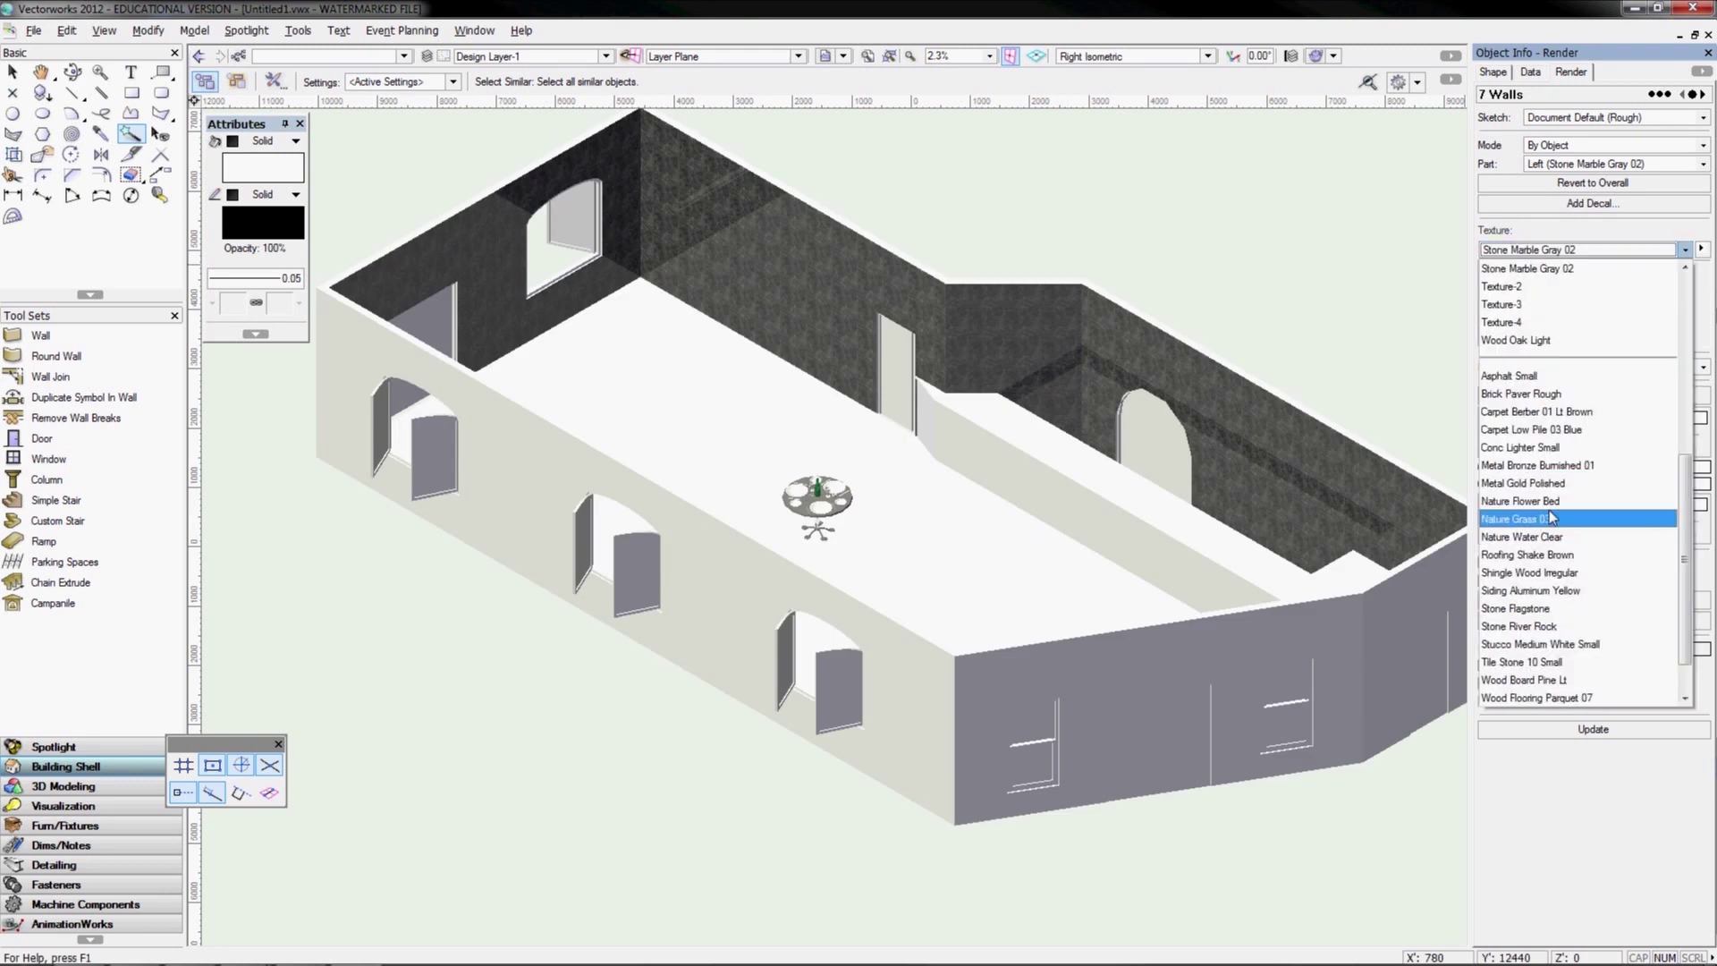
scroll(1550, 505, "down", 1)
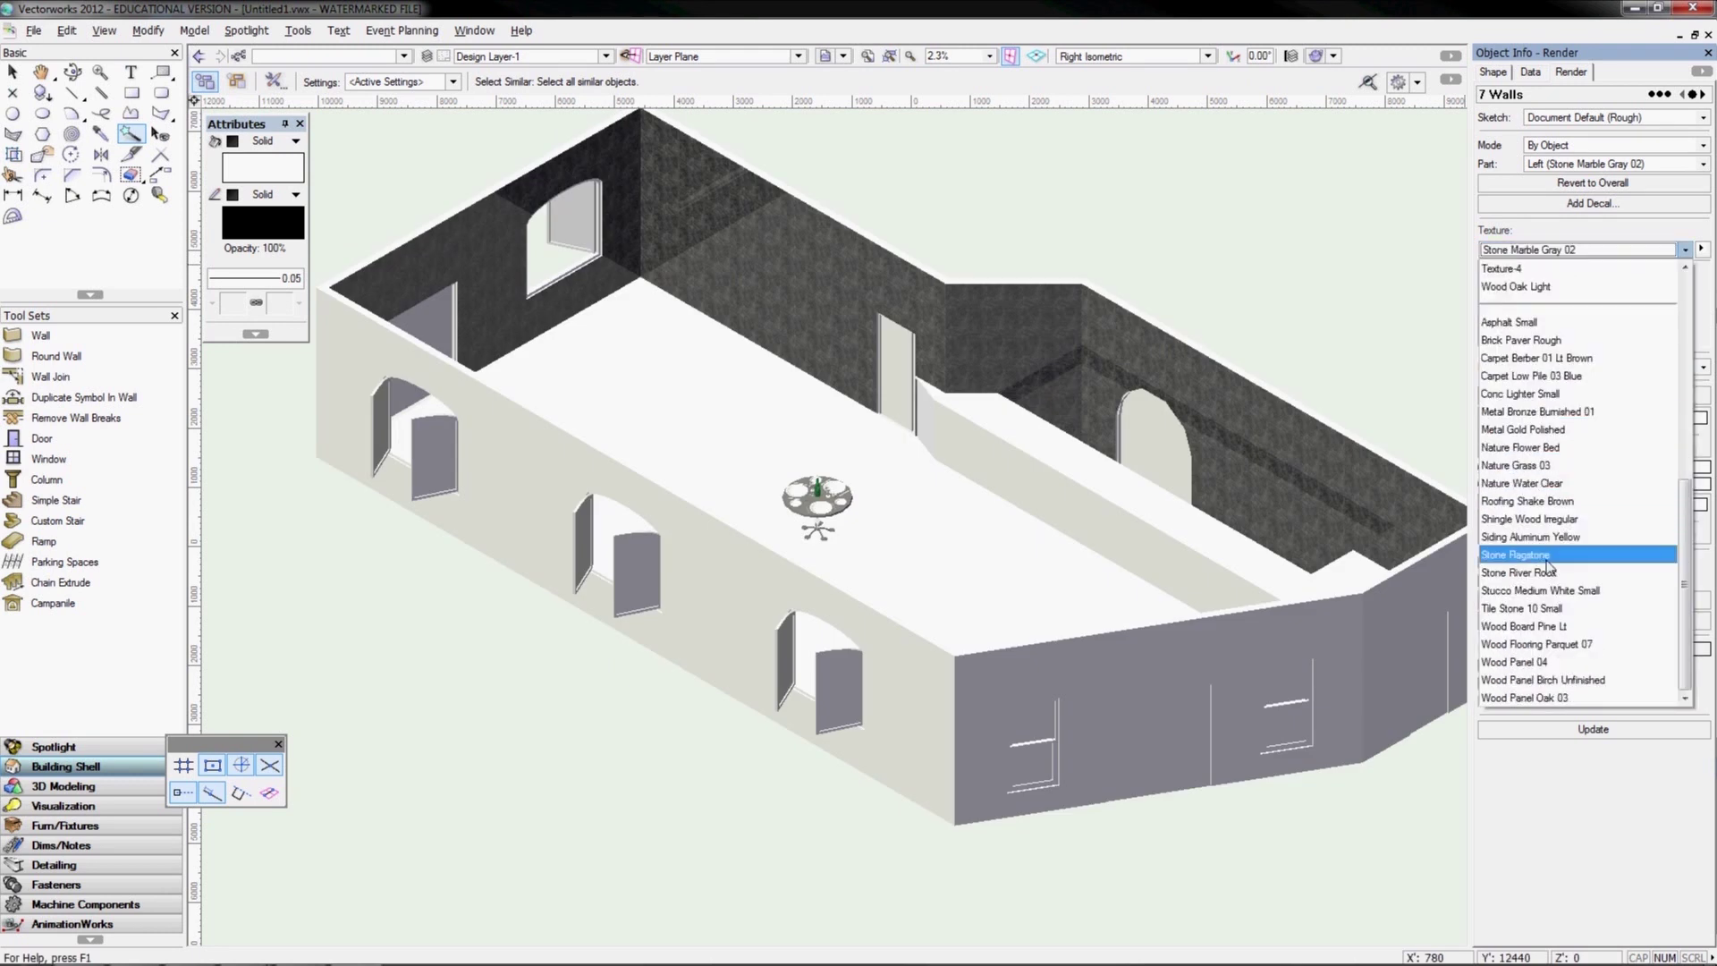
scroll(1561, 545, "up", 7)
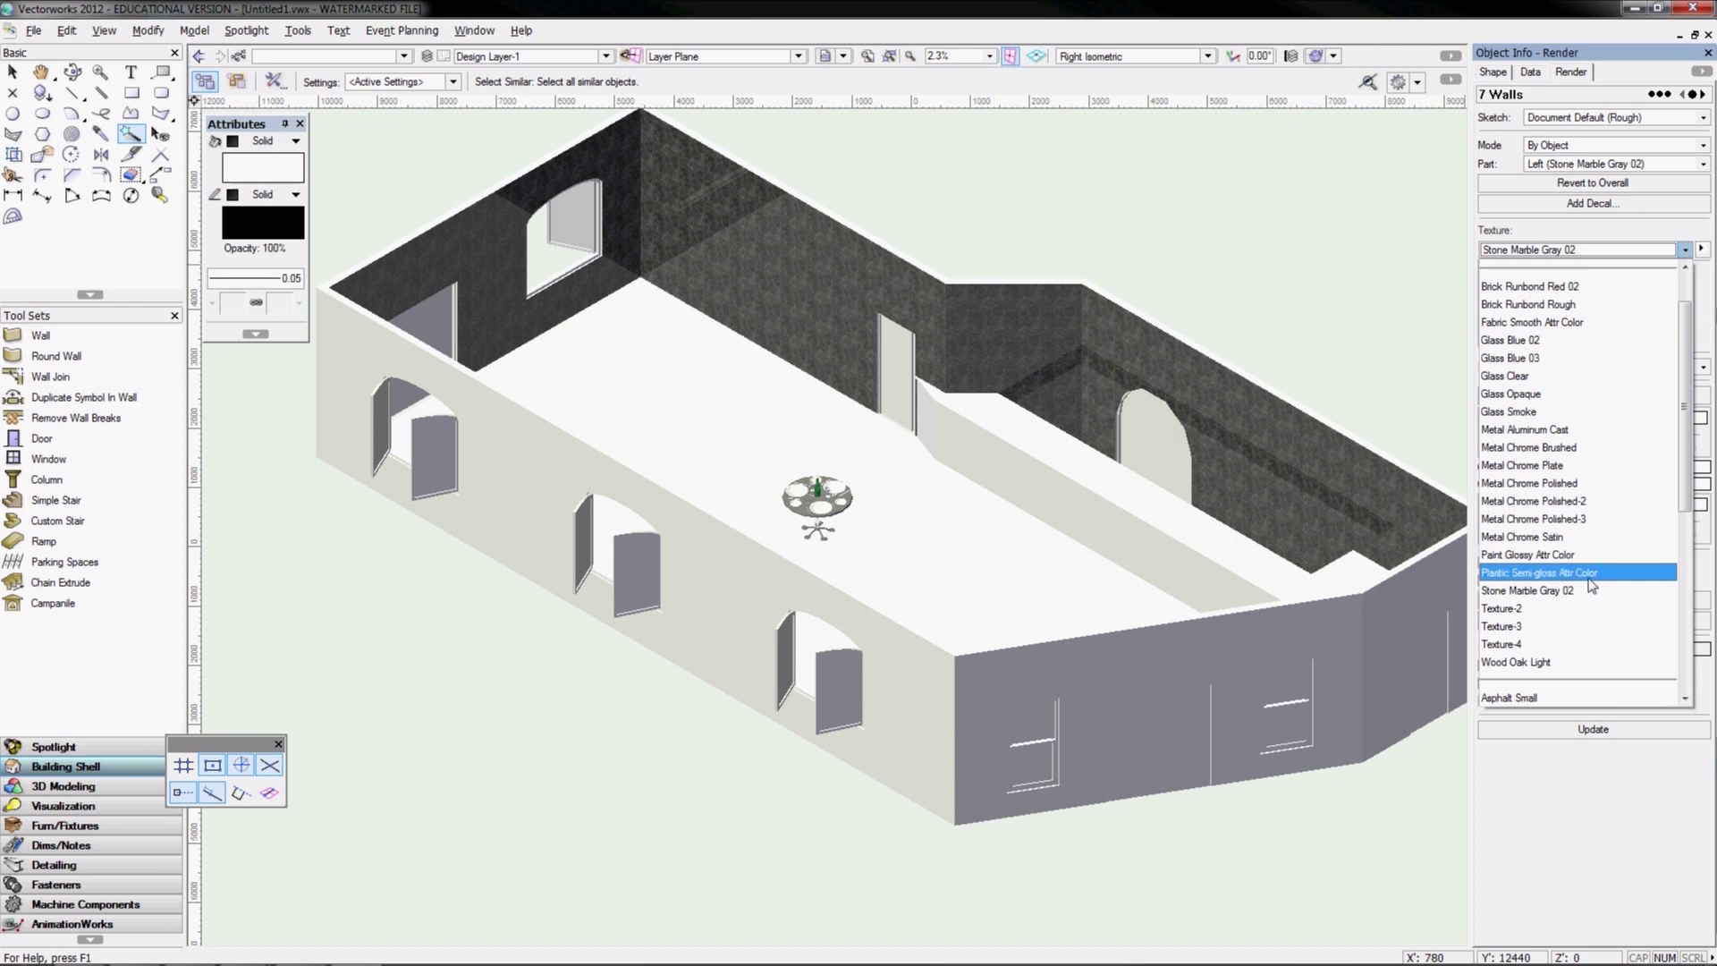
left_click(1561, 557)
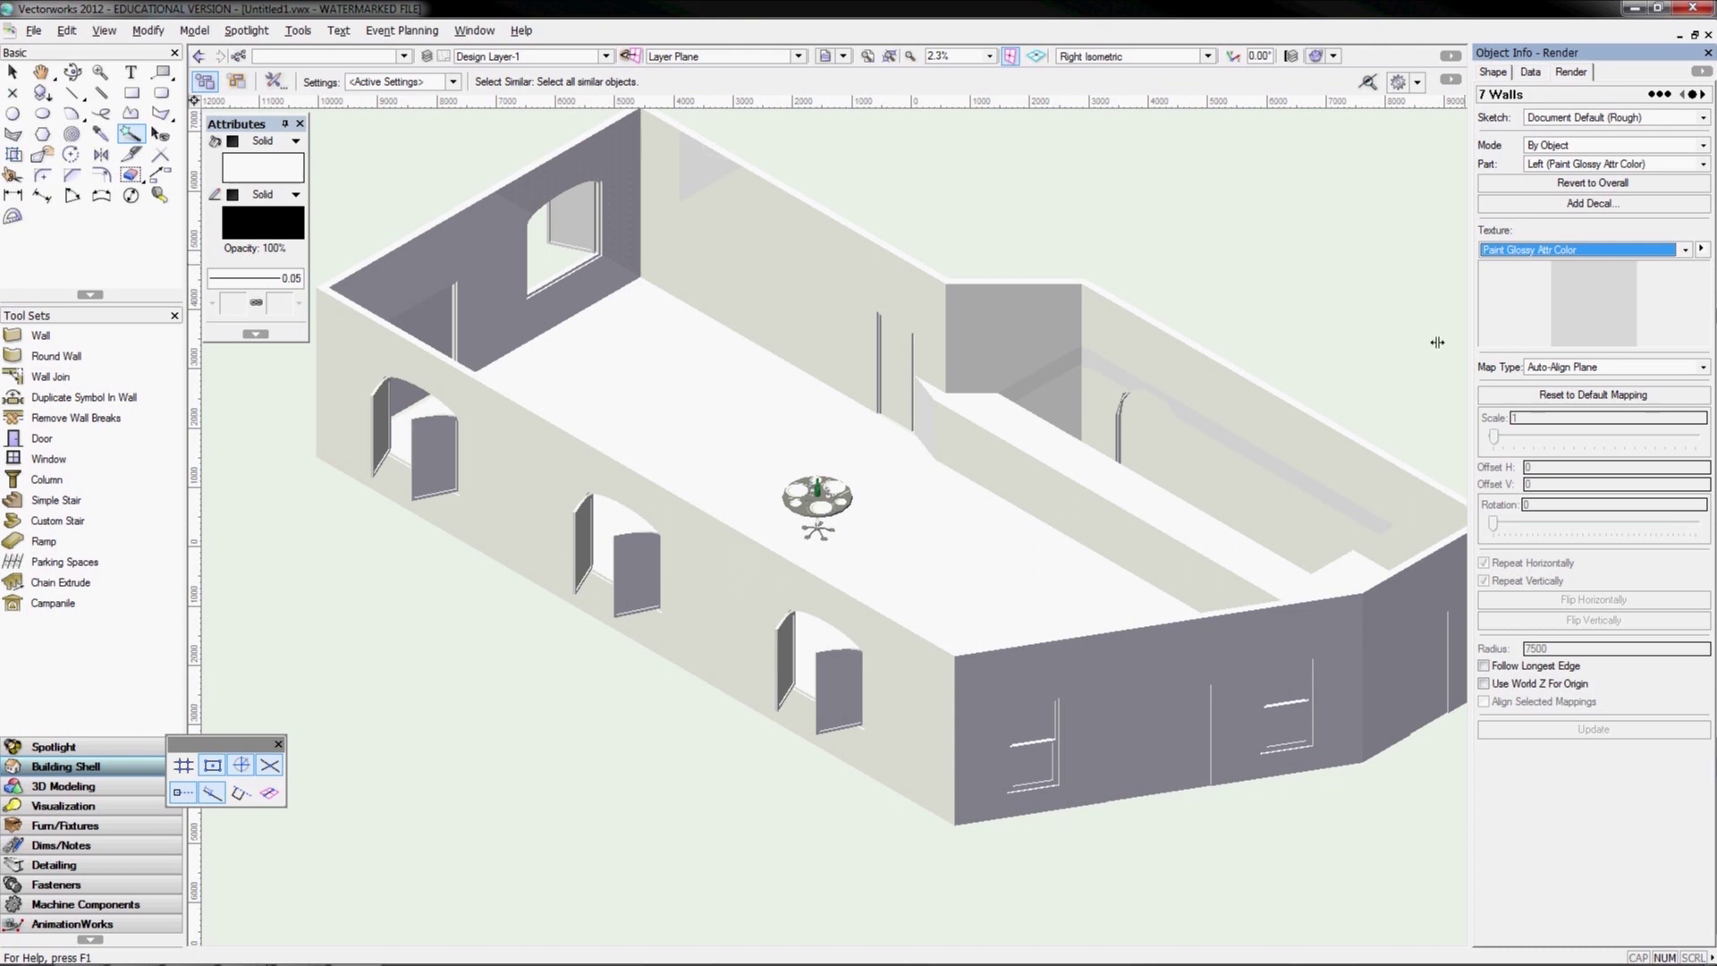
key("ctrl+z")
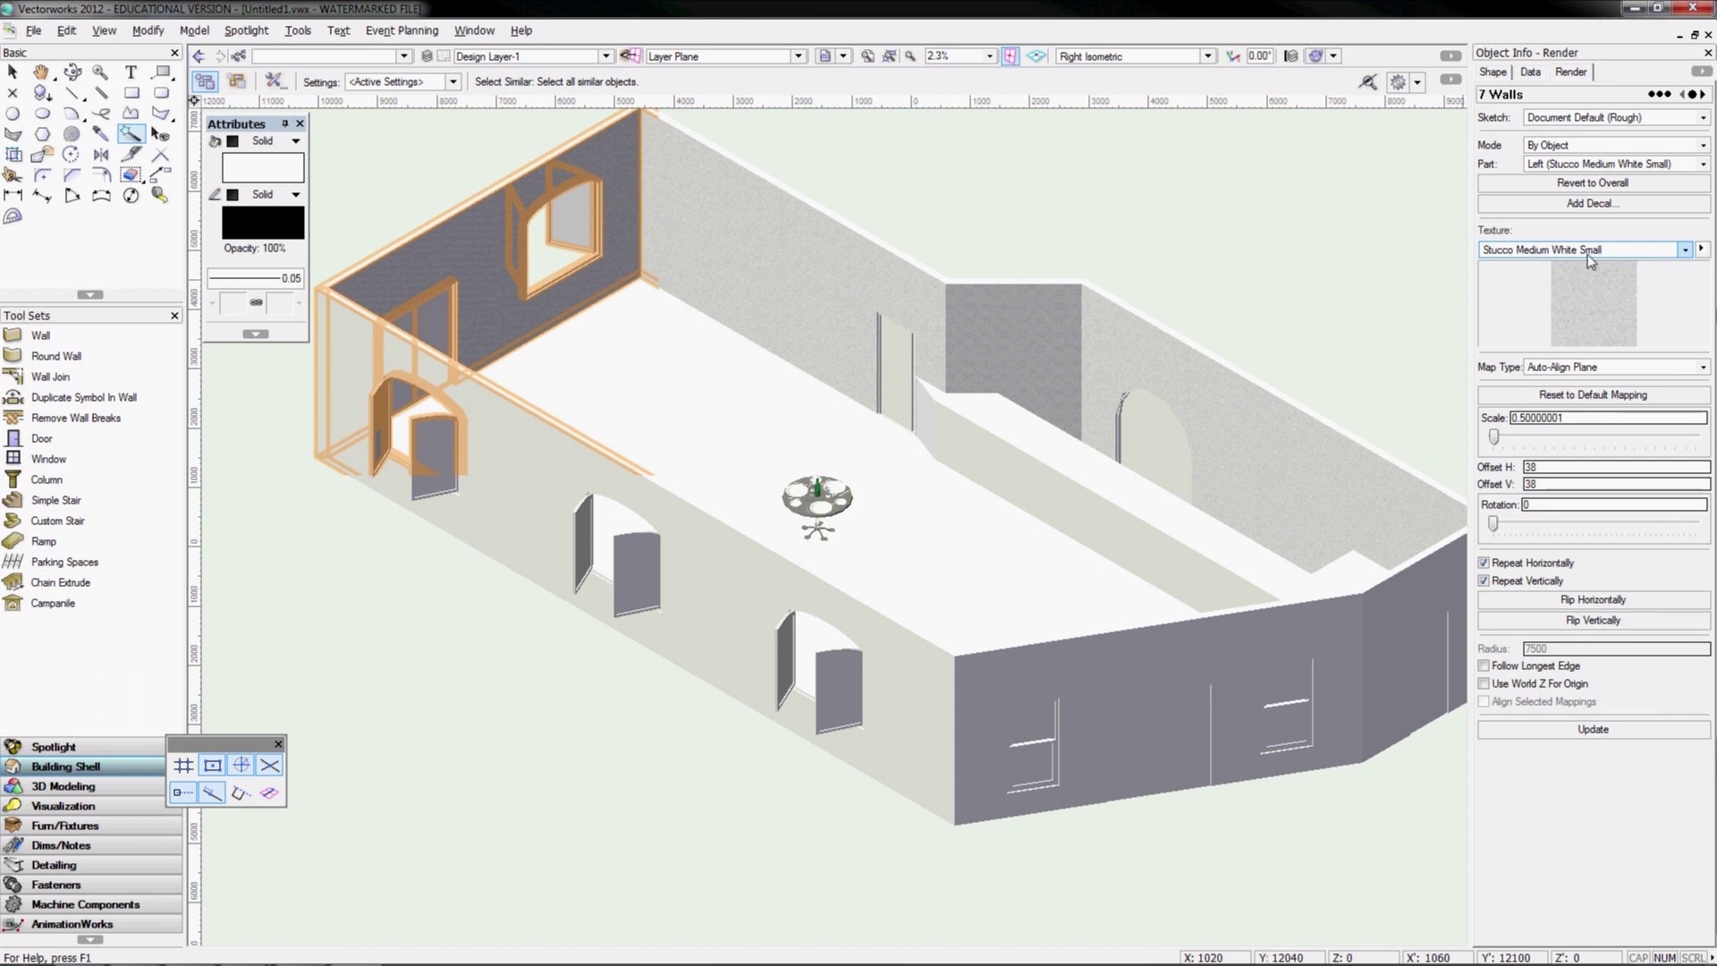
Apply the Brick Runbond Red 02 texture to the Right part of all seven walls
left_click(766, 175)
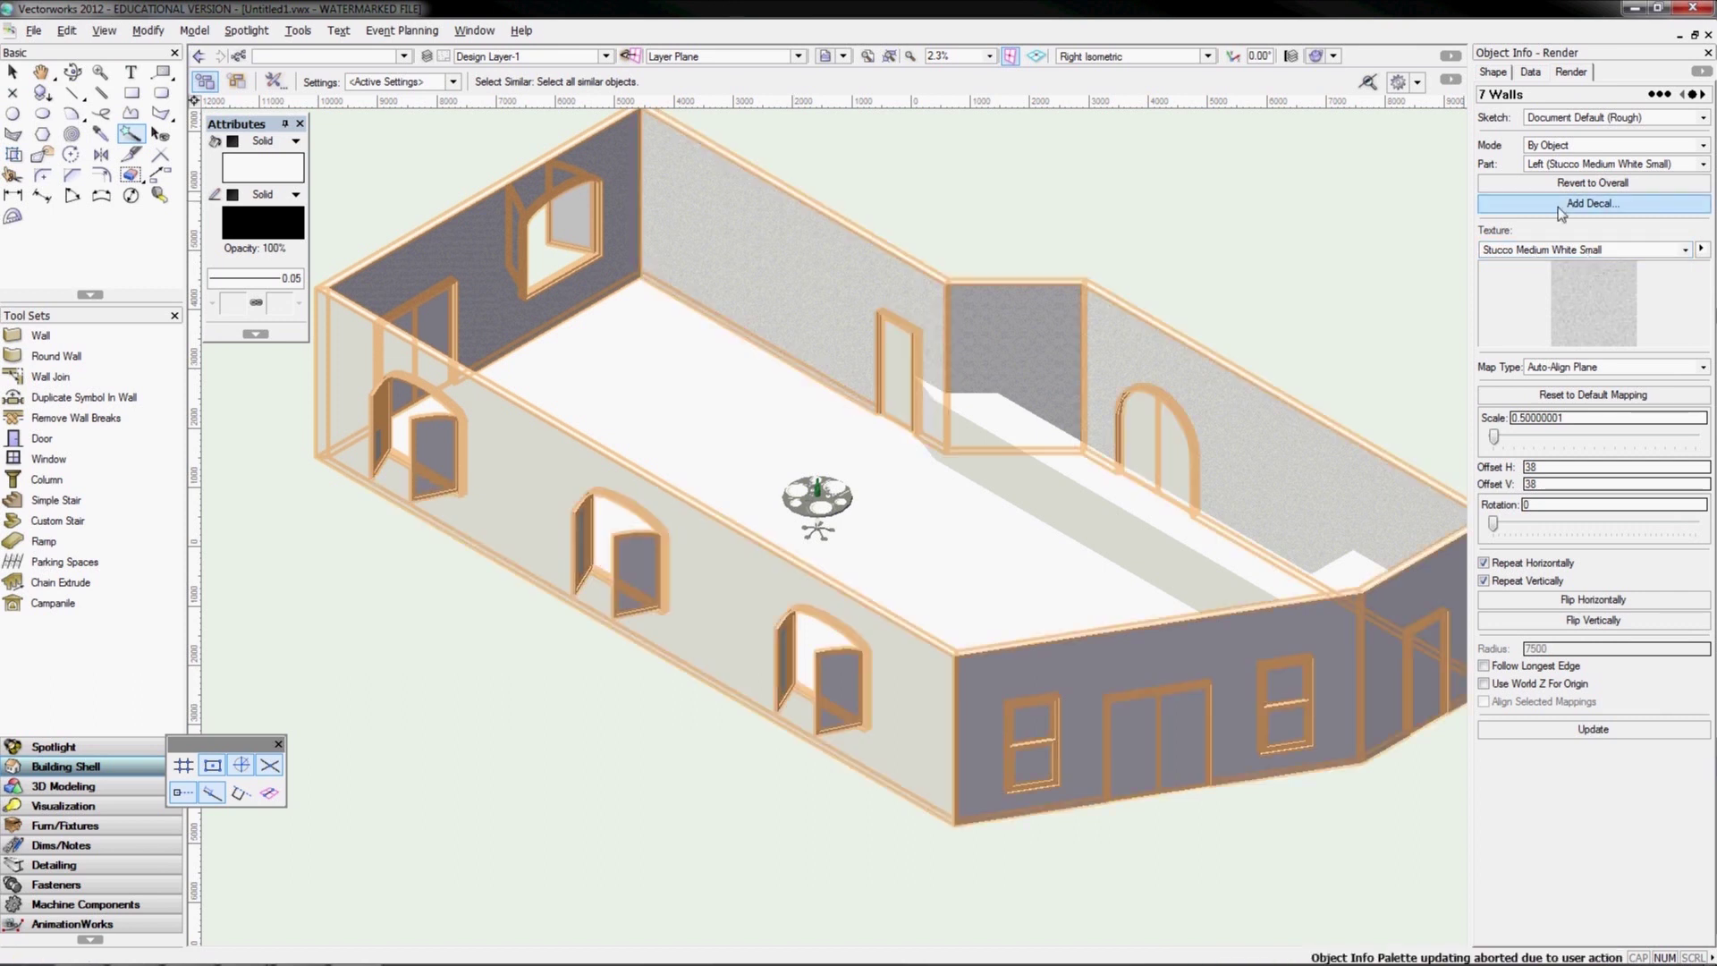
left_click(1556, 165)
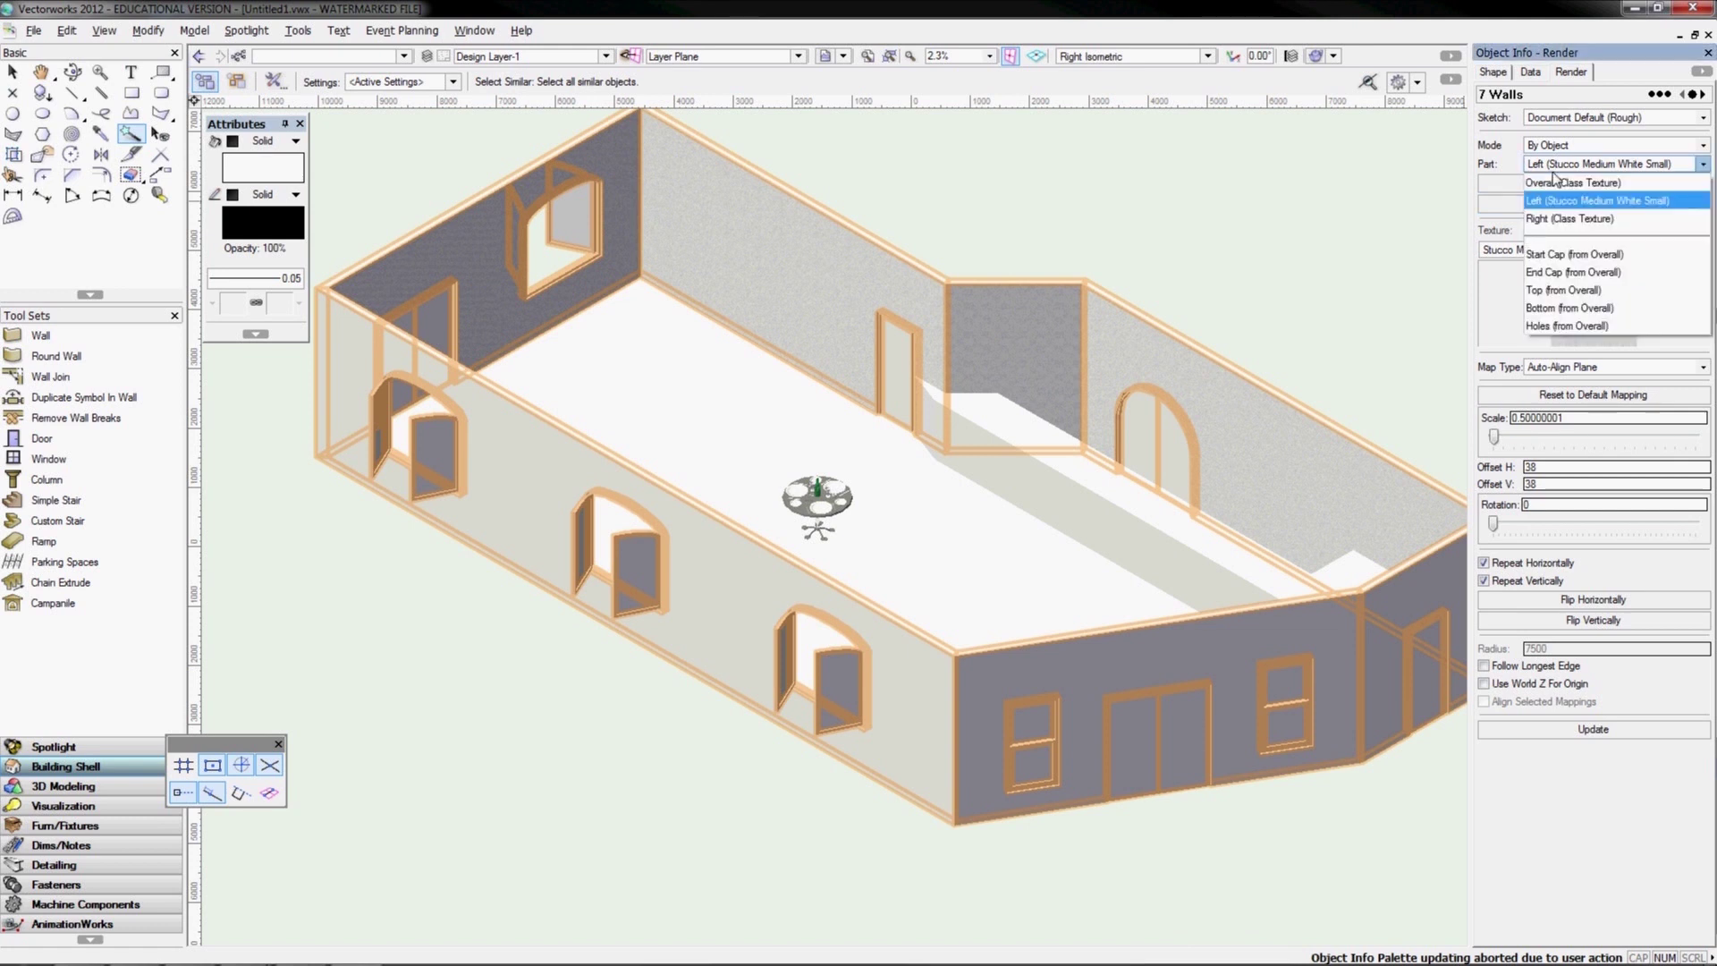
left_click(1555, 218)
left_click(1540, 252)
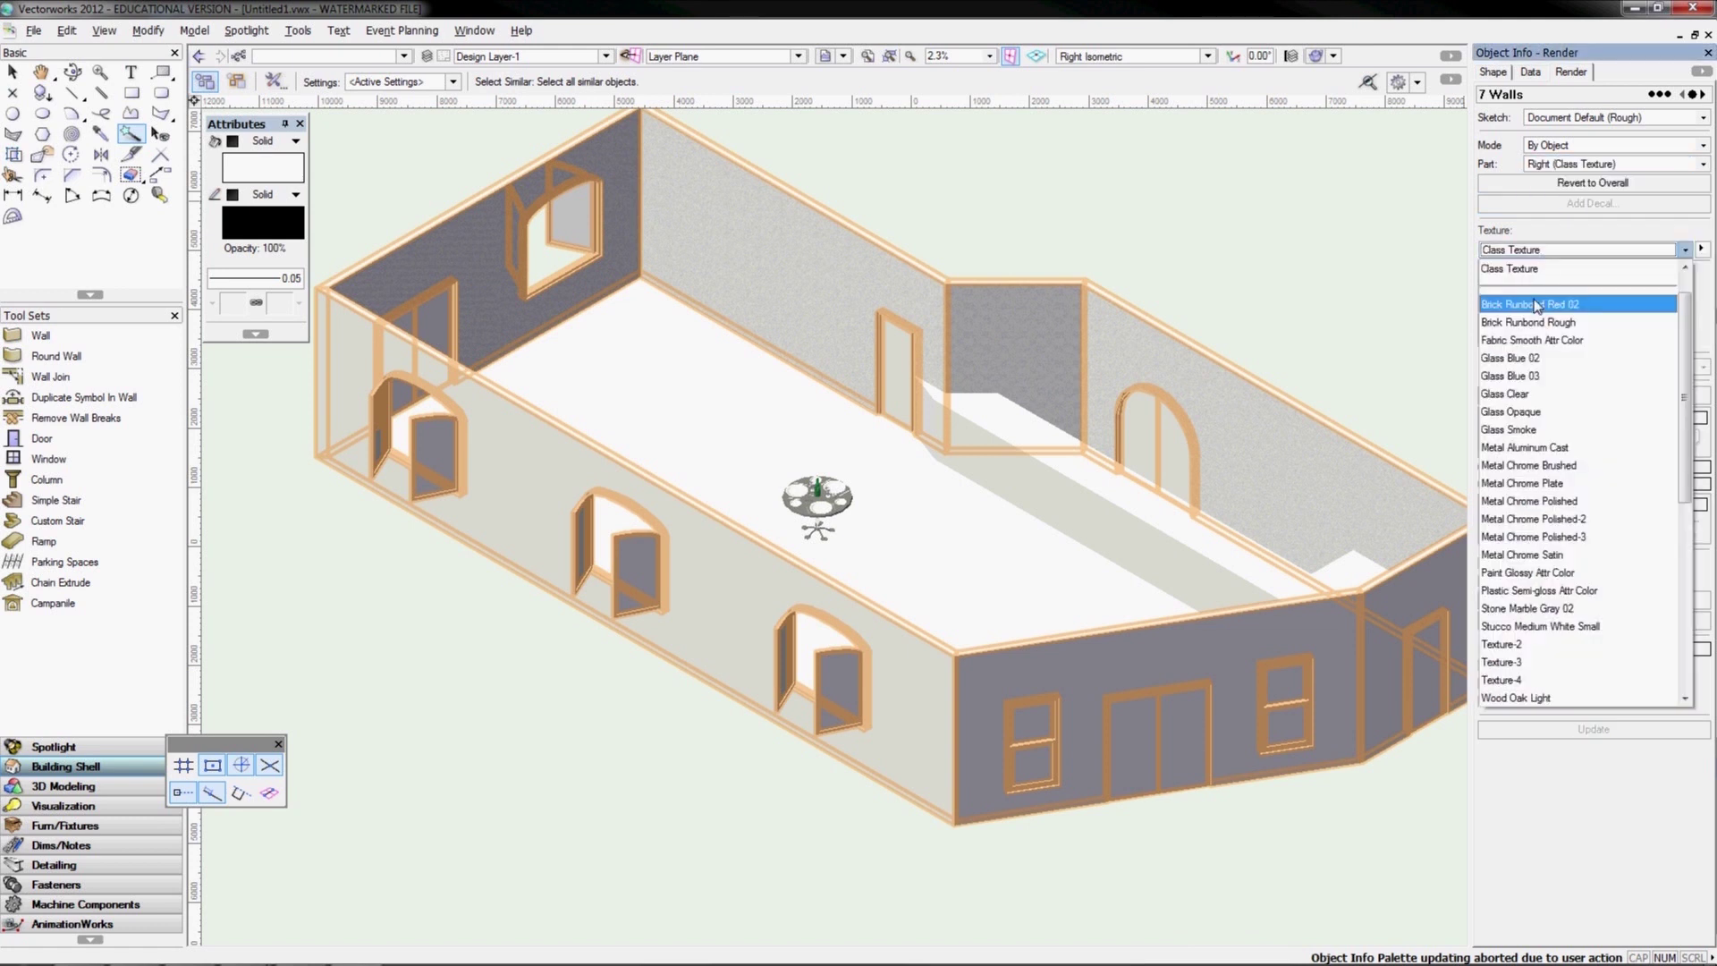
left_click(1536, 305)
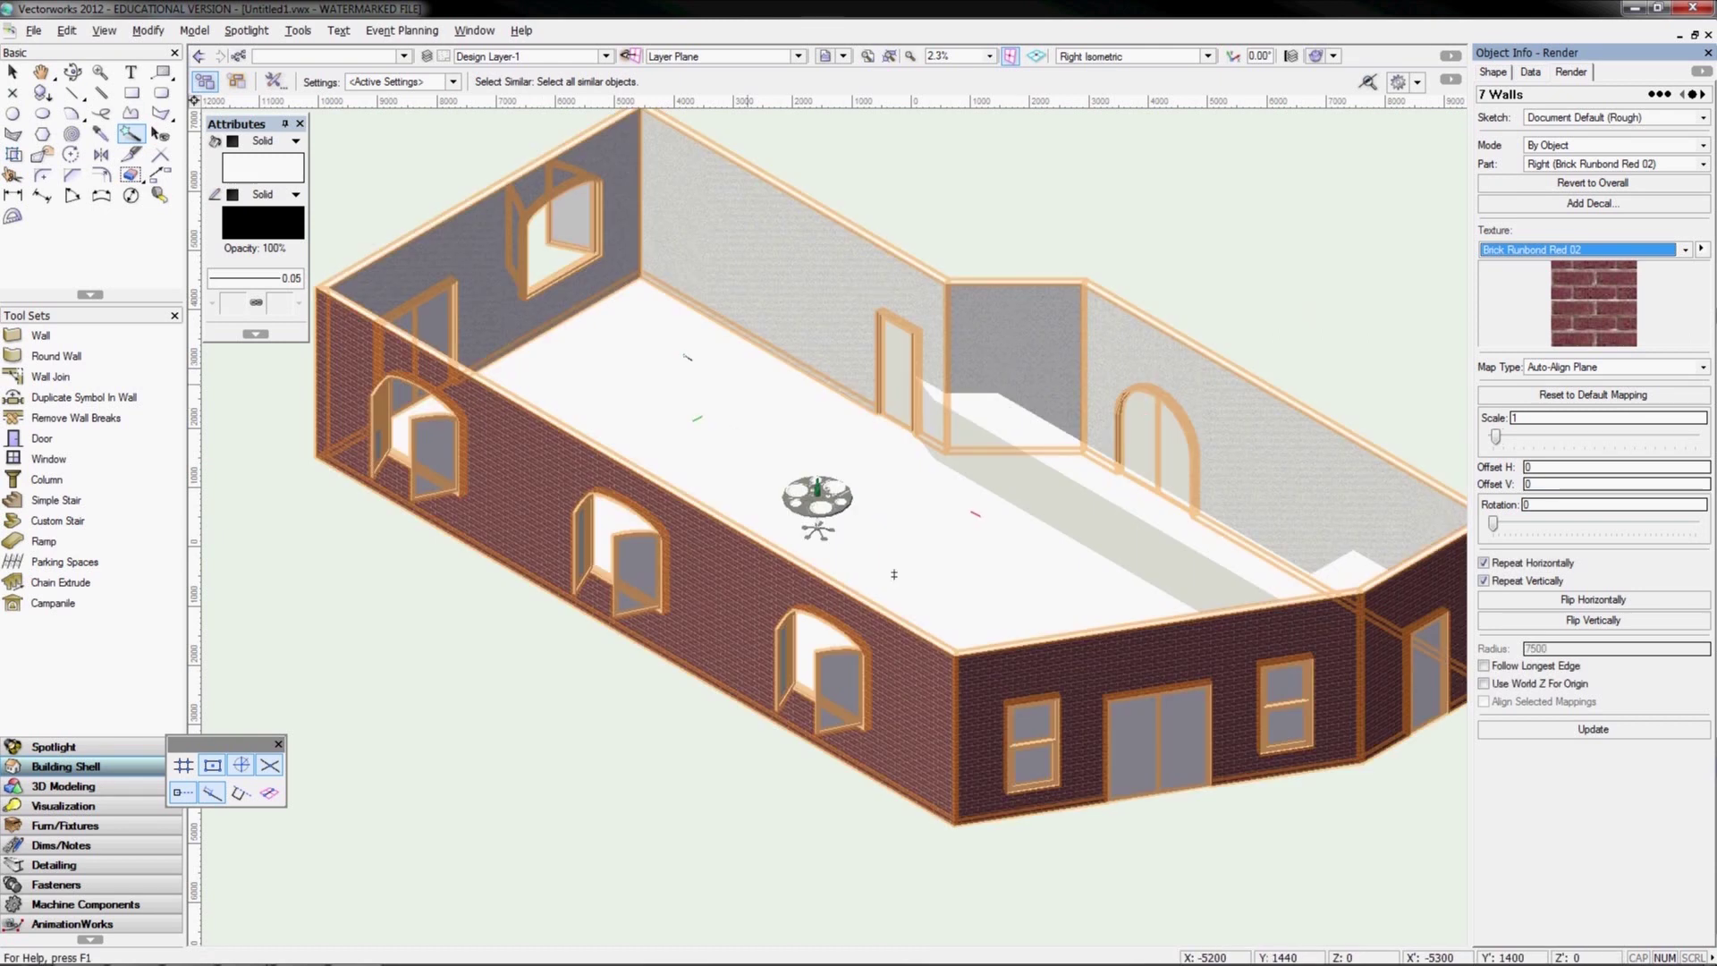
Apply the Stone Marble Gray 02 texture to the extruded top of the bar counter and reset its mapping to default
scroll(1162, 469, "up", 2)
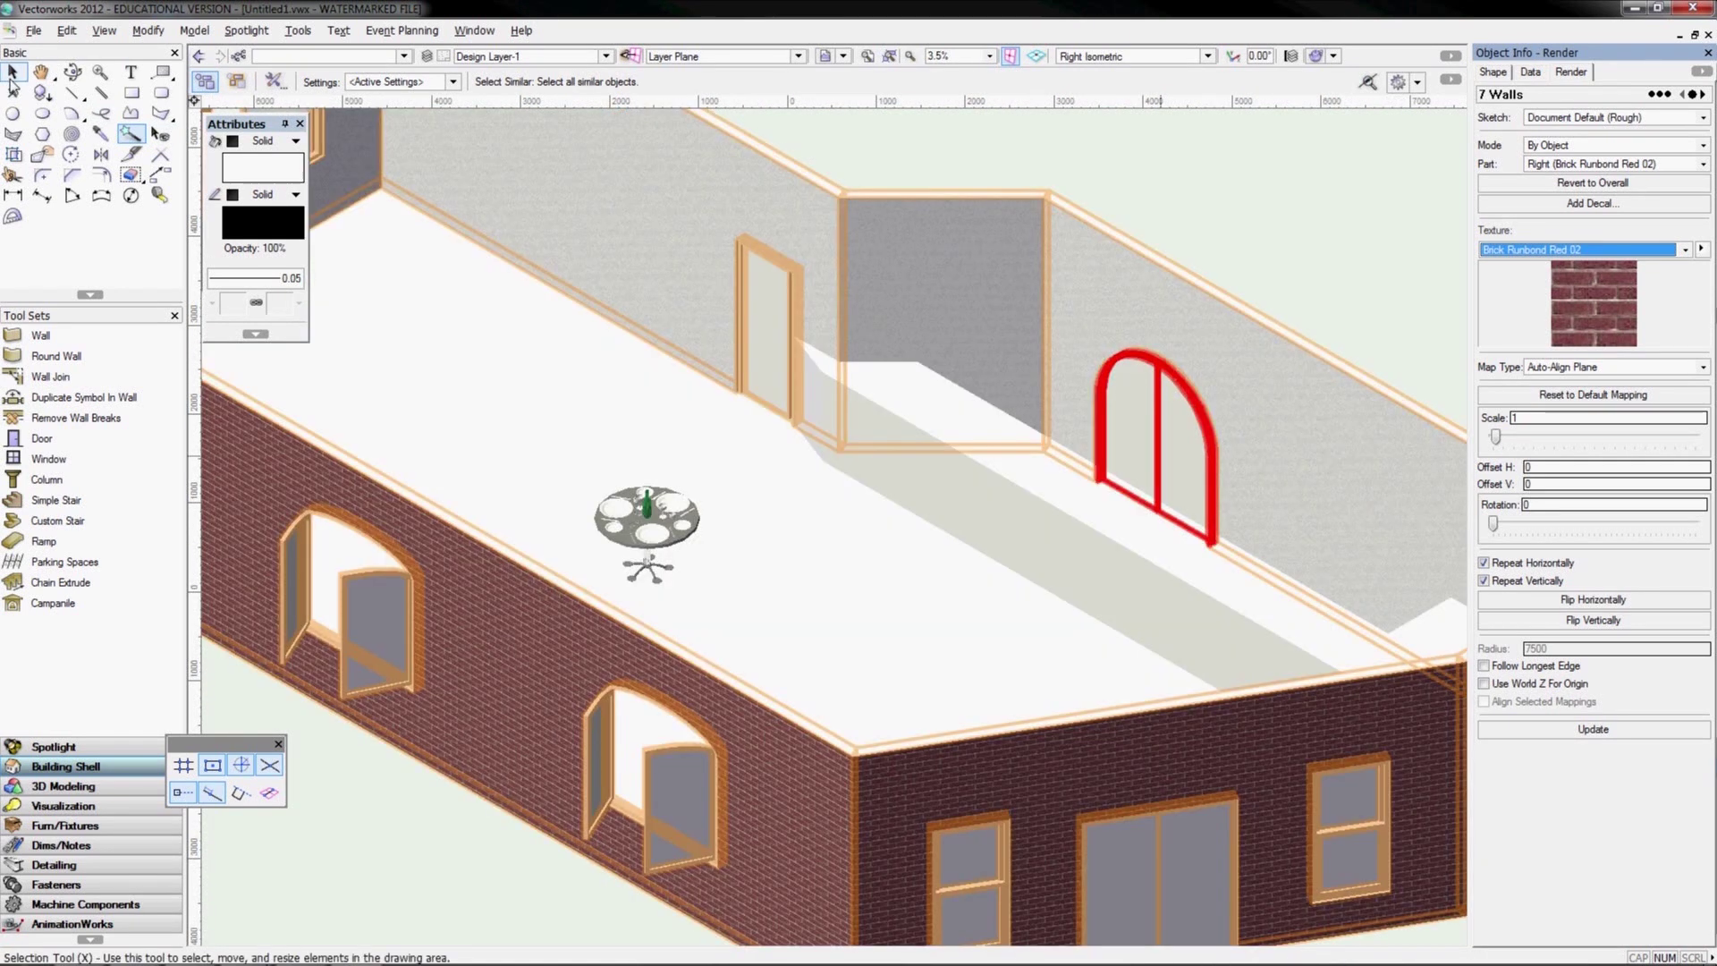
left_click(13, 73)
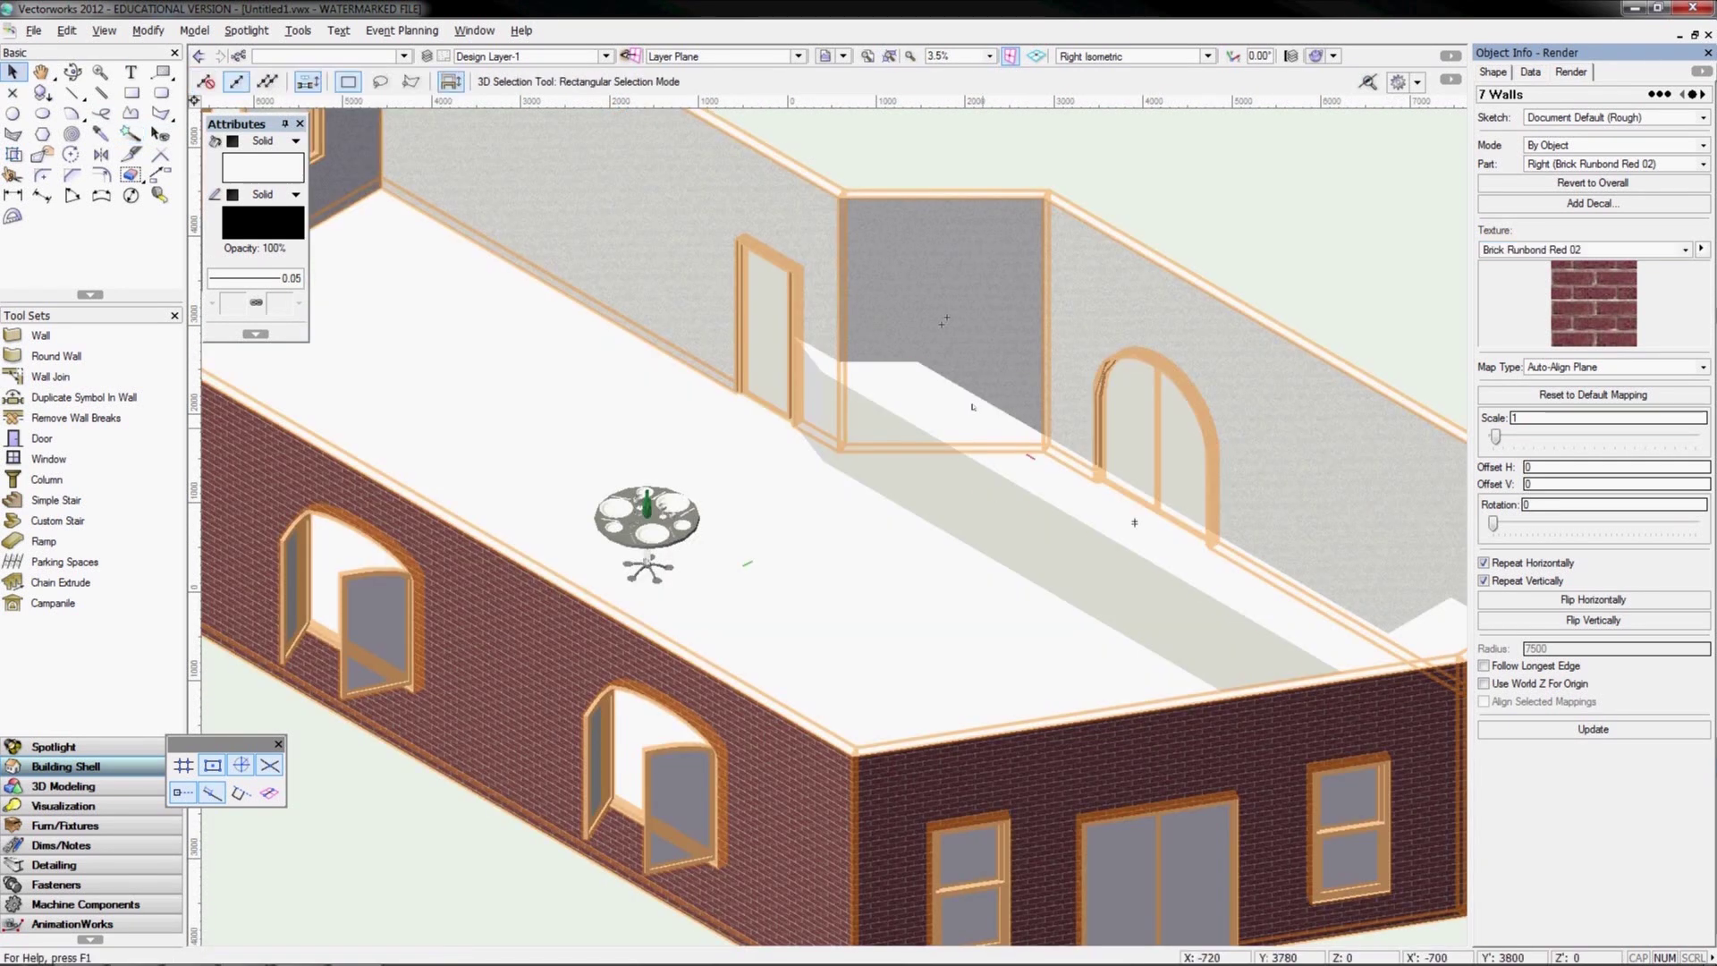
left_click(1199, 398)
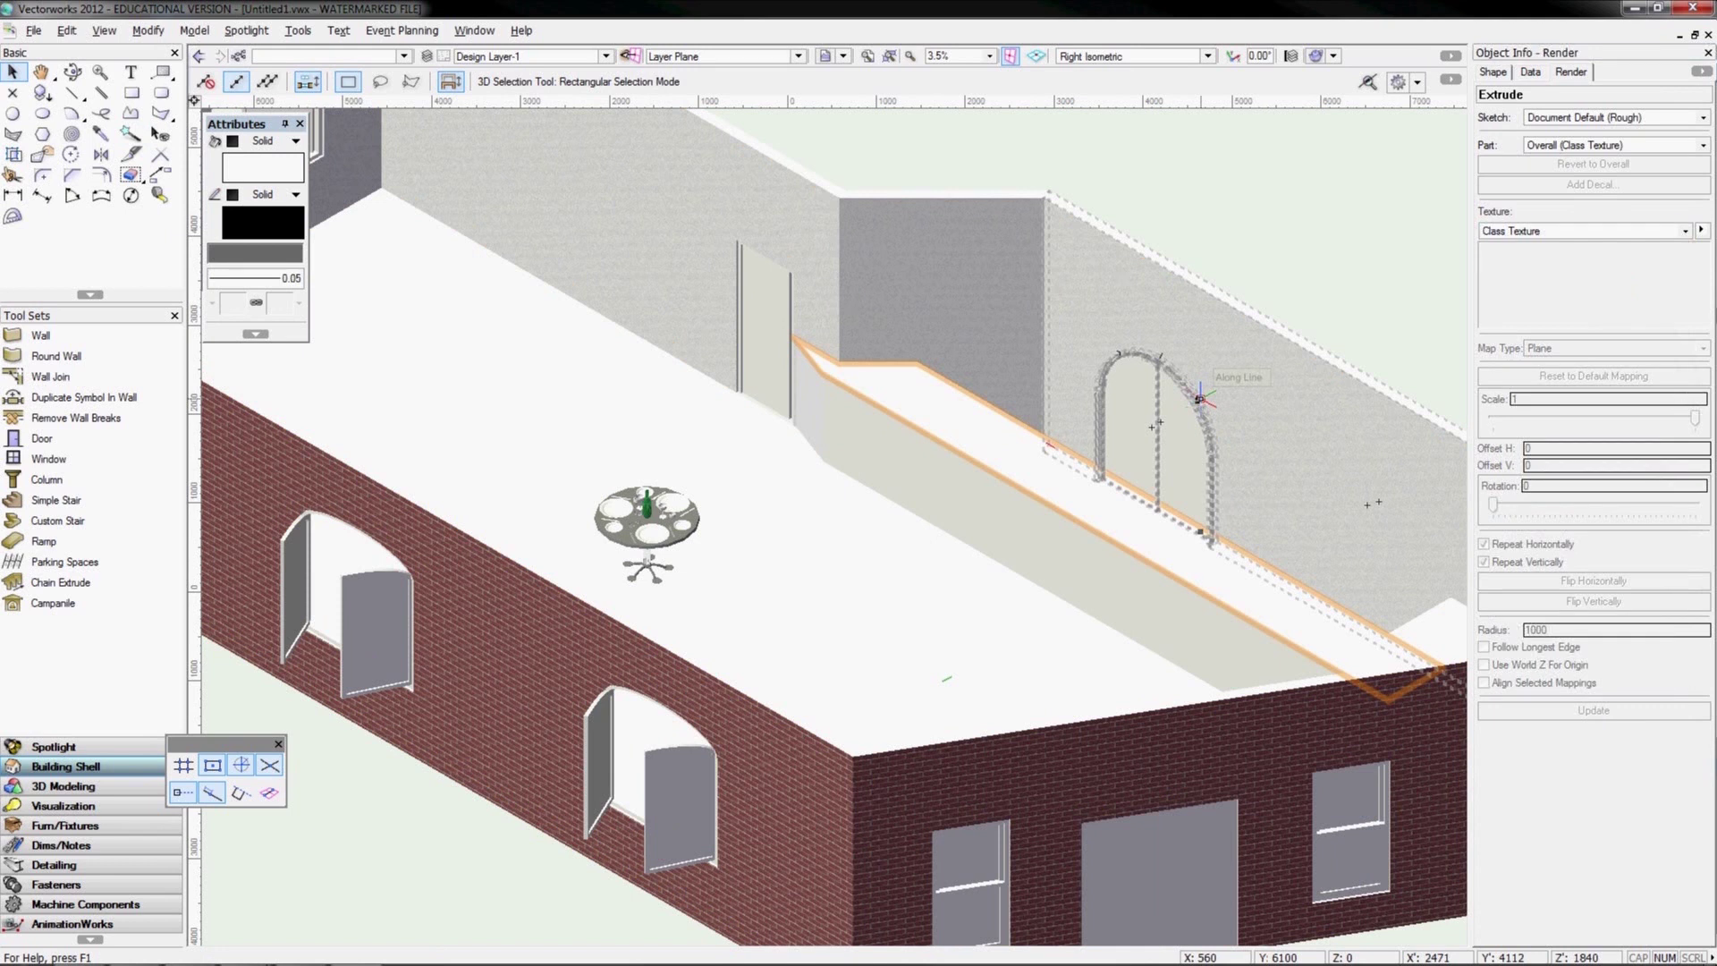
left_click(1637, 231)
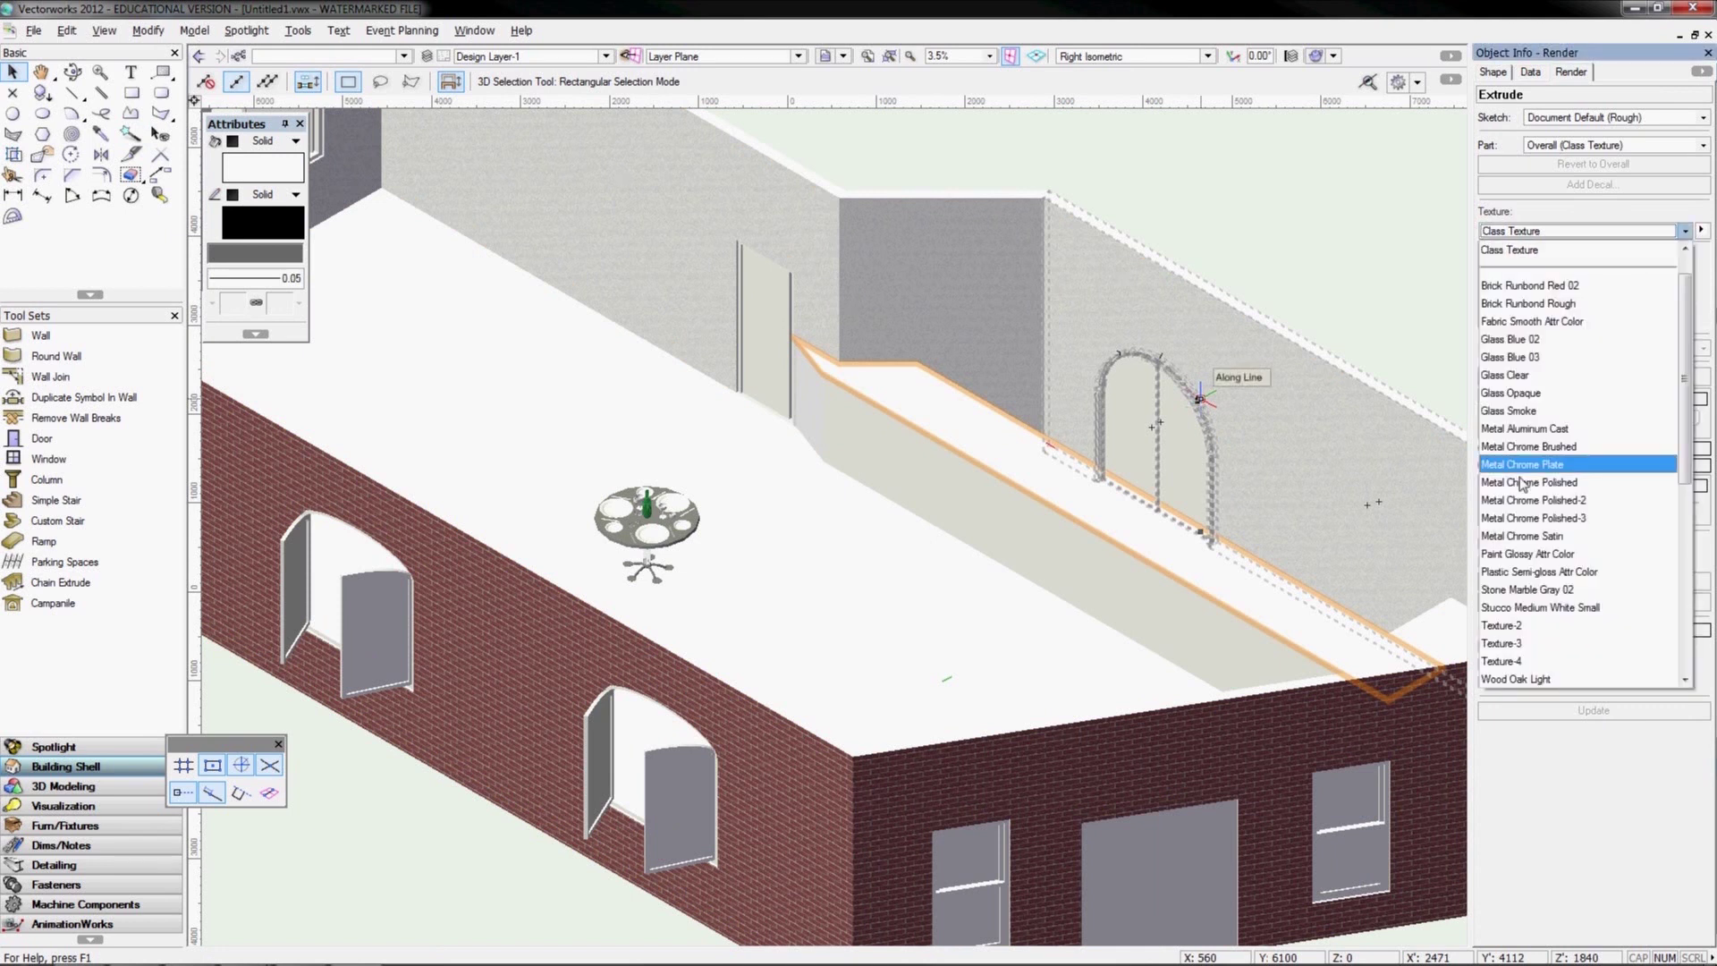
scroll(1539, 474, "up", 1)
scroll(1552, 463, "down", 4)
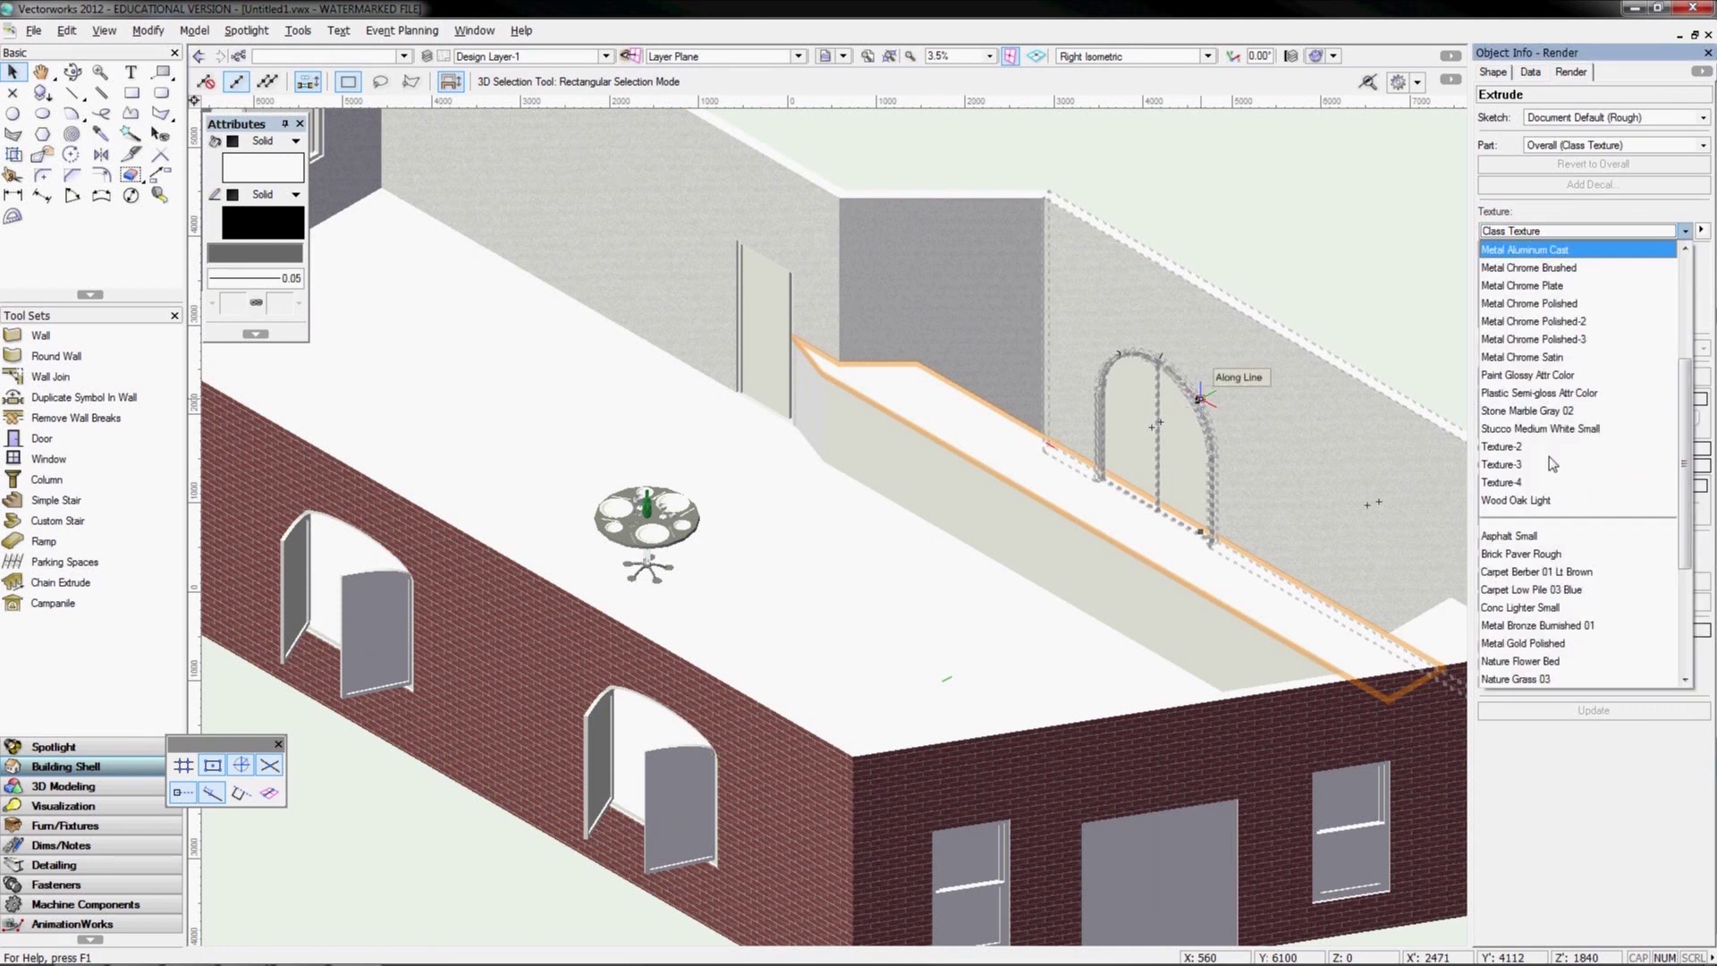
left_click(1531, 413)
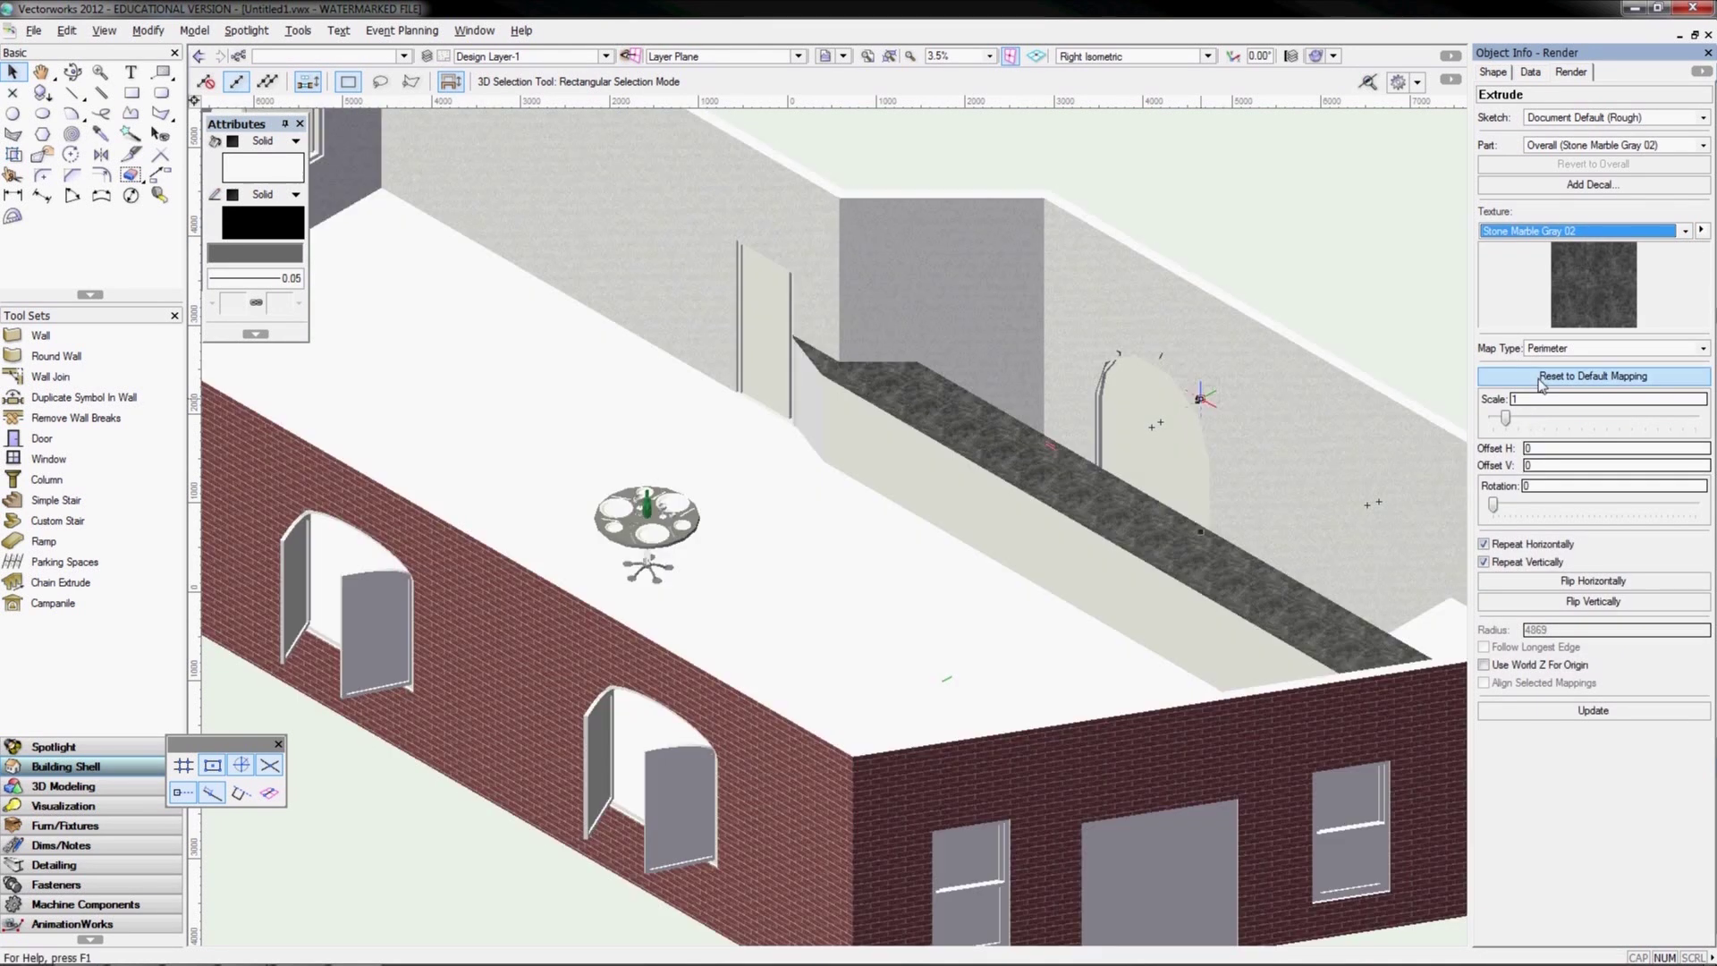
left_click(1542, 377)
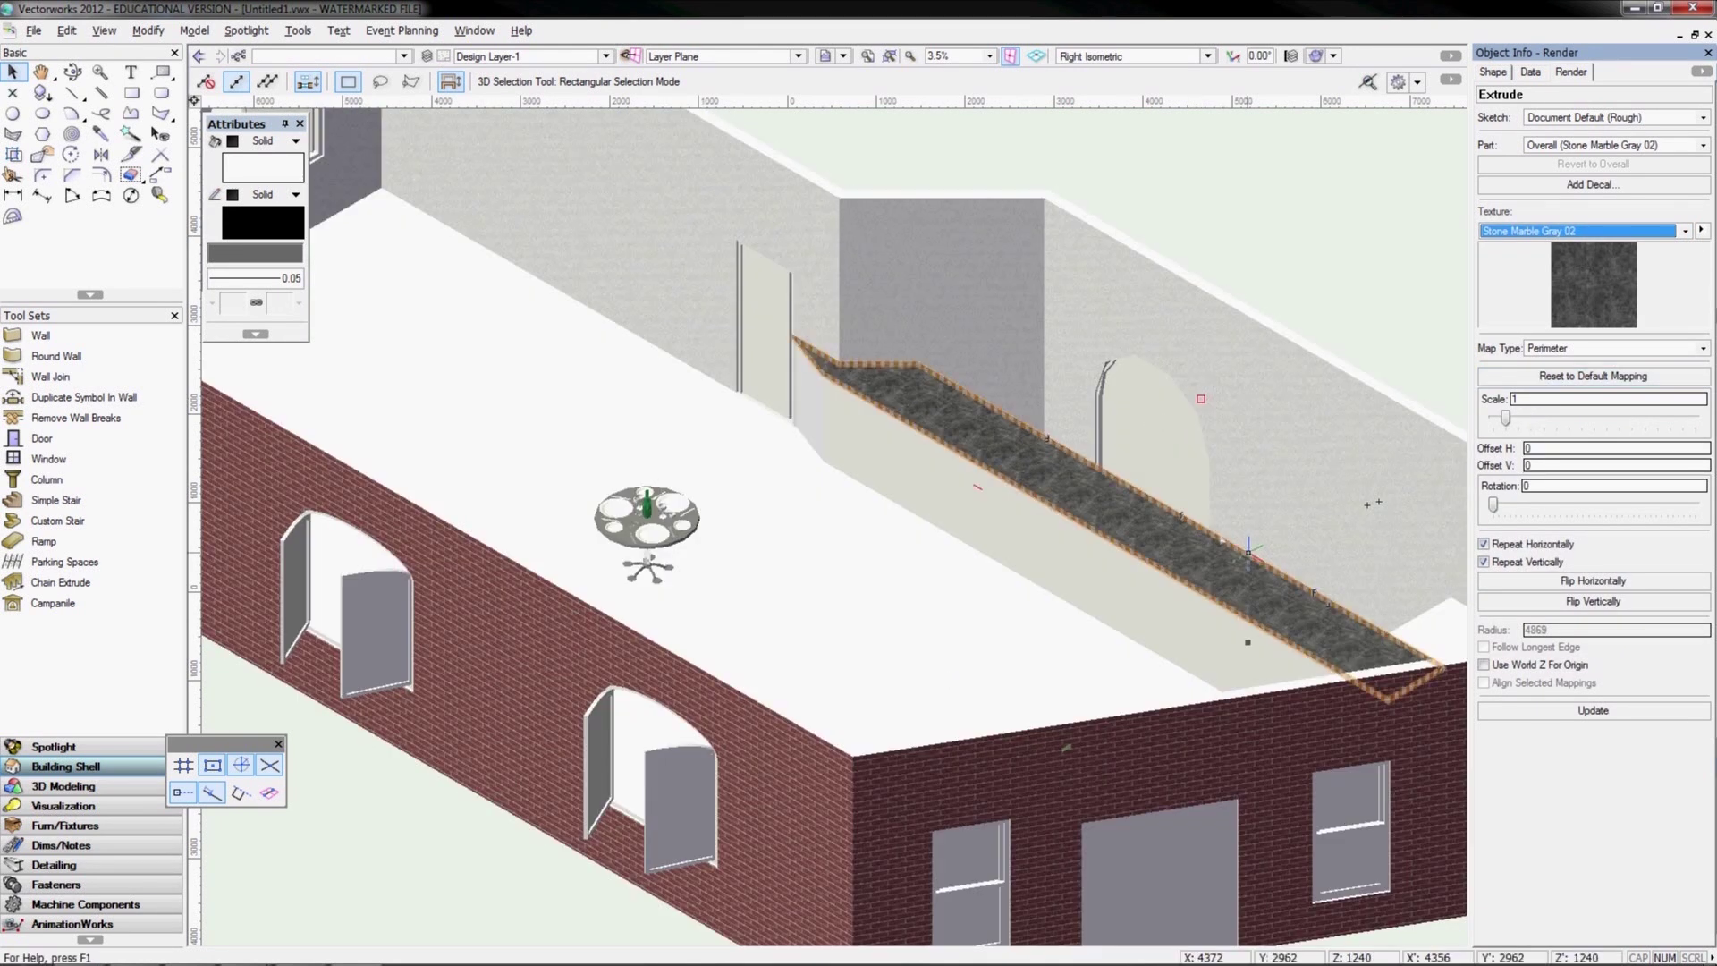
Texture the bar counter's base with Conc Lighter Small after trying Wood Oak Light, Wood Panel 04 and Wood Panel Birch Unfinished
left_click(966, 541)
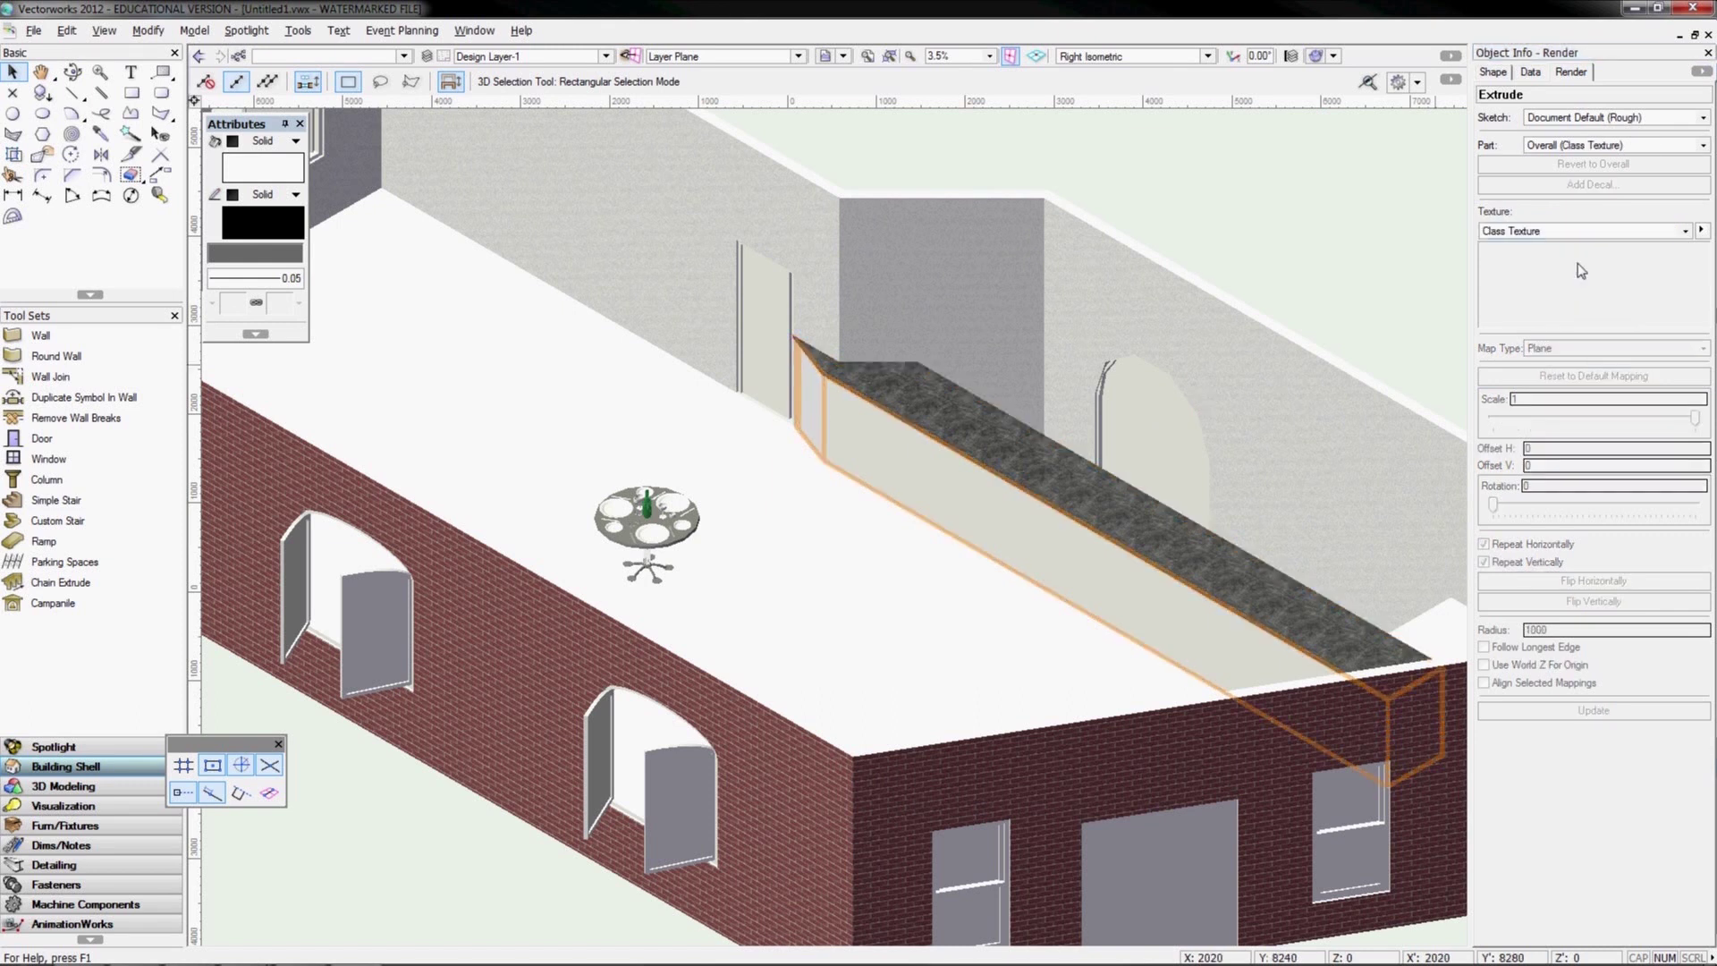
left_click(1571, 232)
scroll(1559, 477, "down", 2)
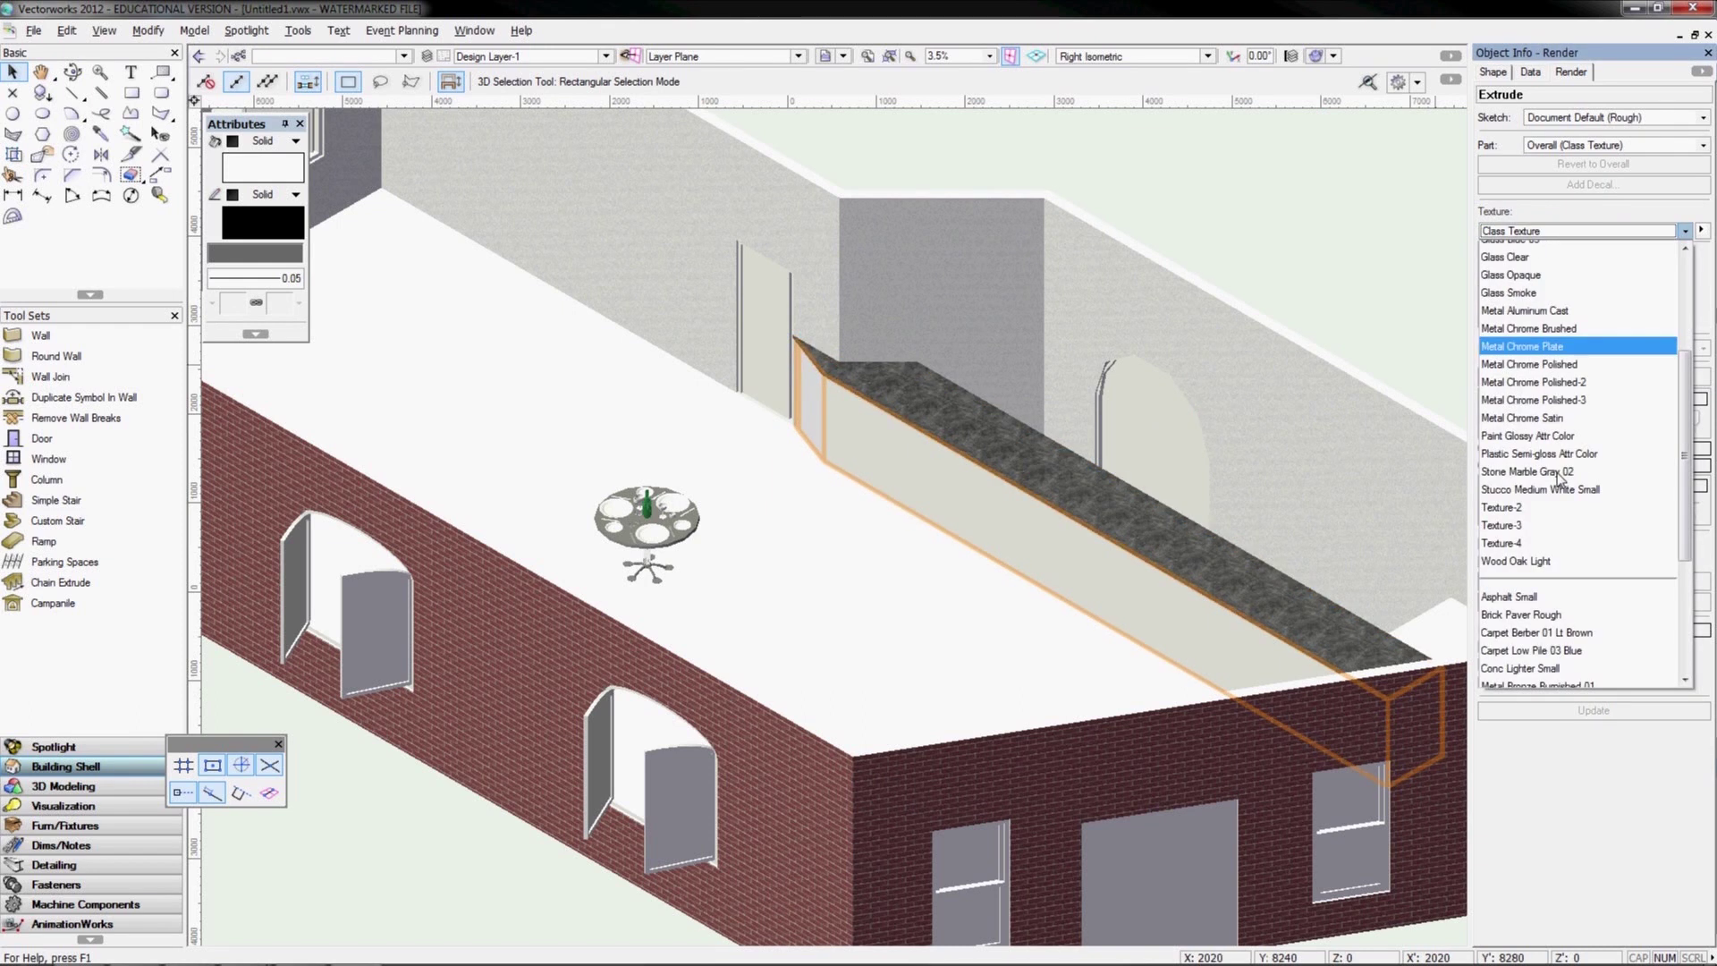
left_click(1516, 561)
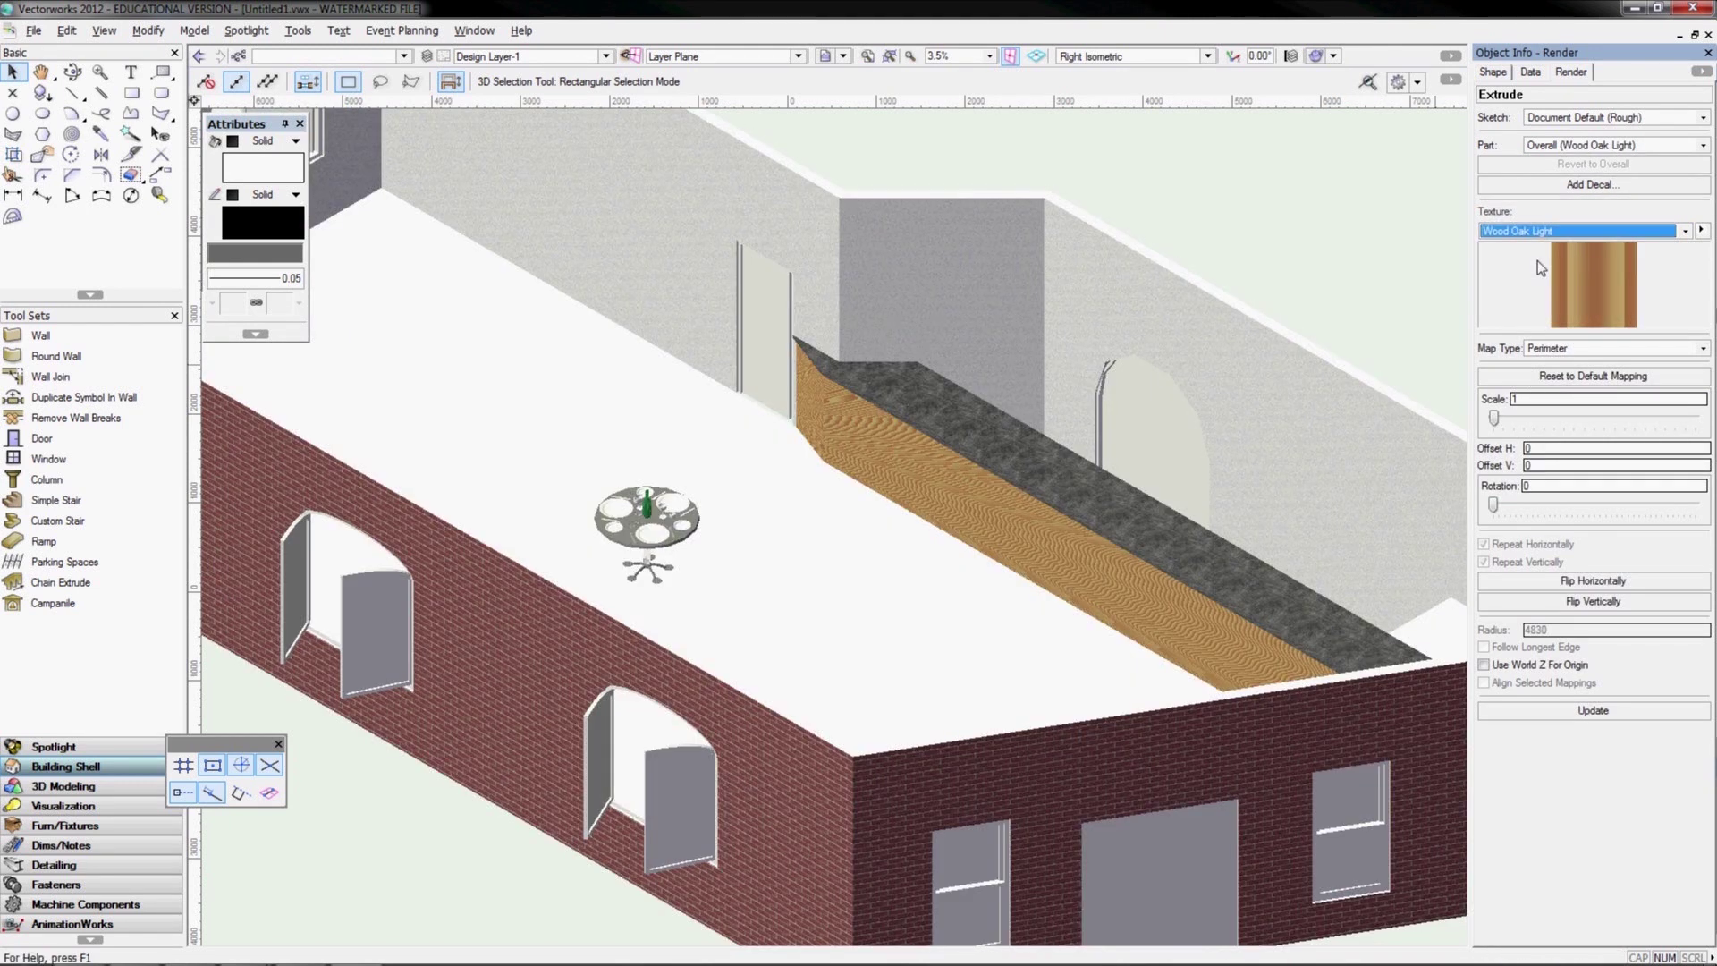
left_click(1541, 231)
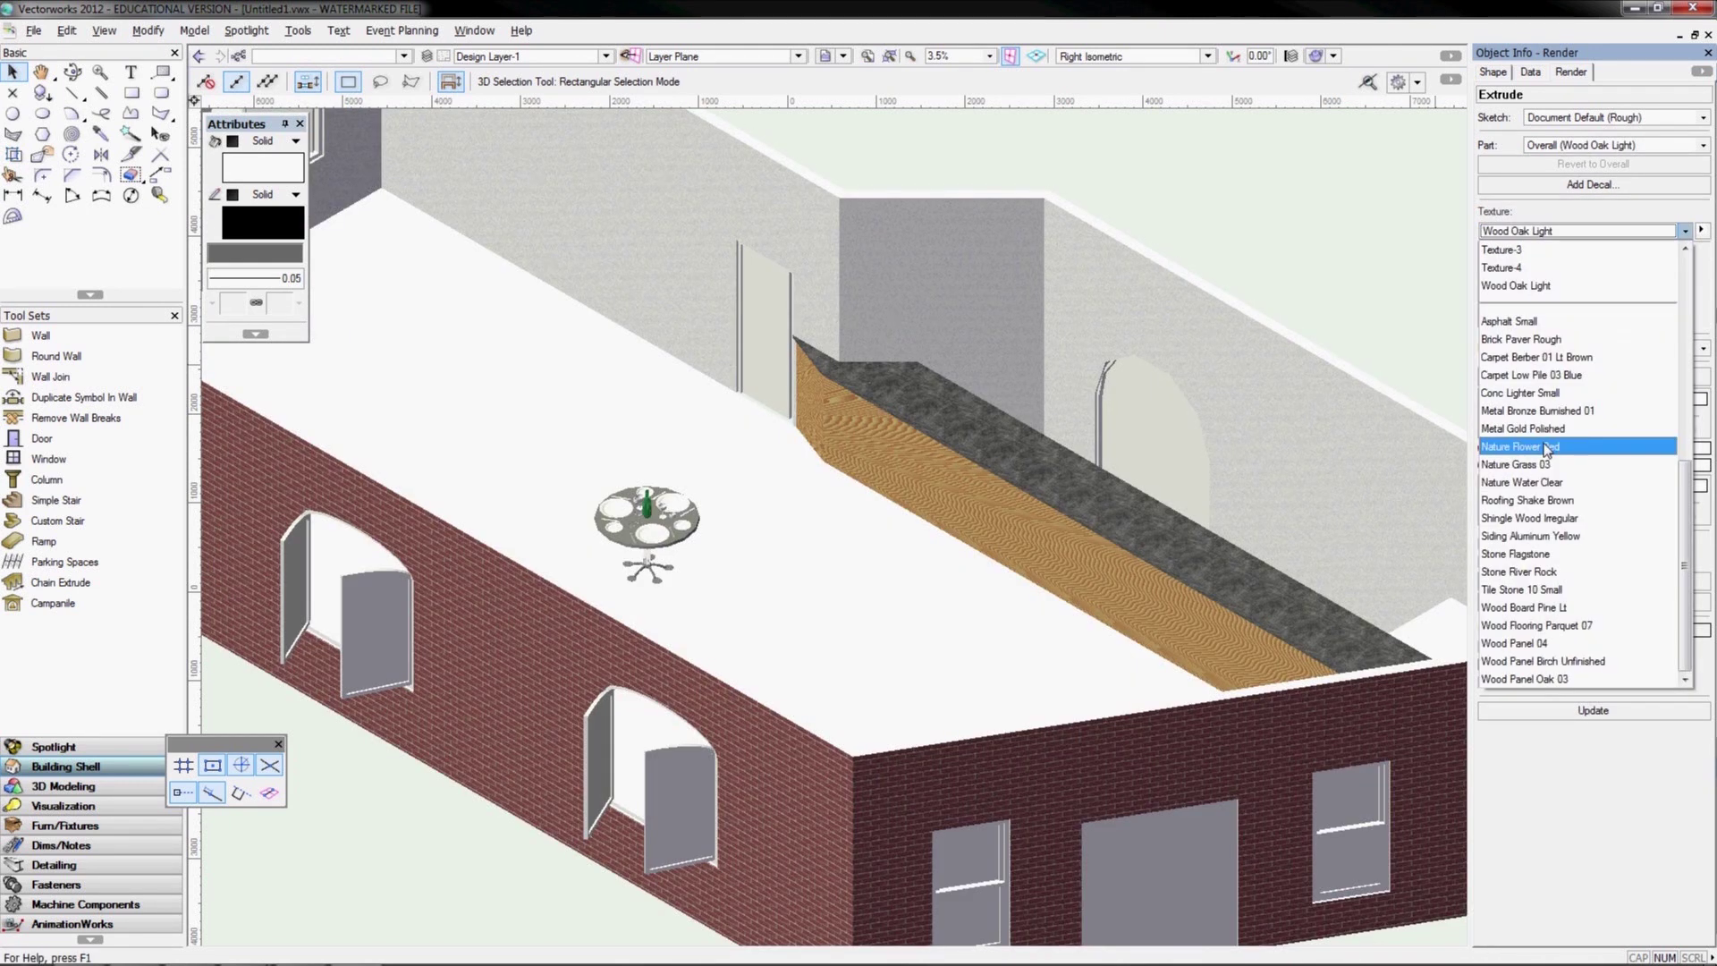
left_click(1536, 643)
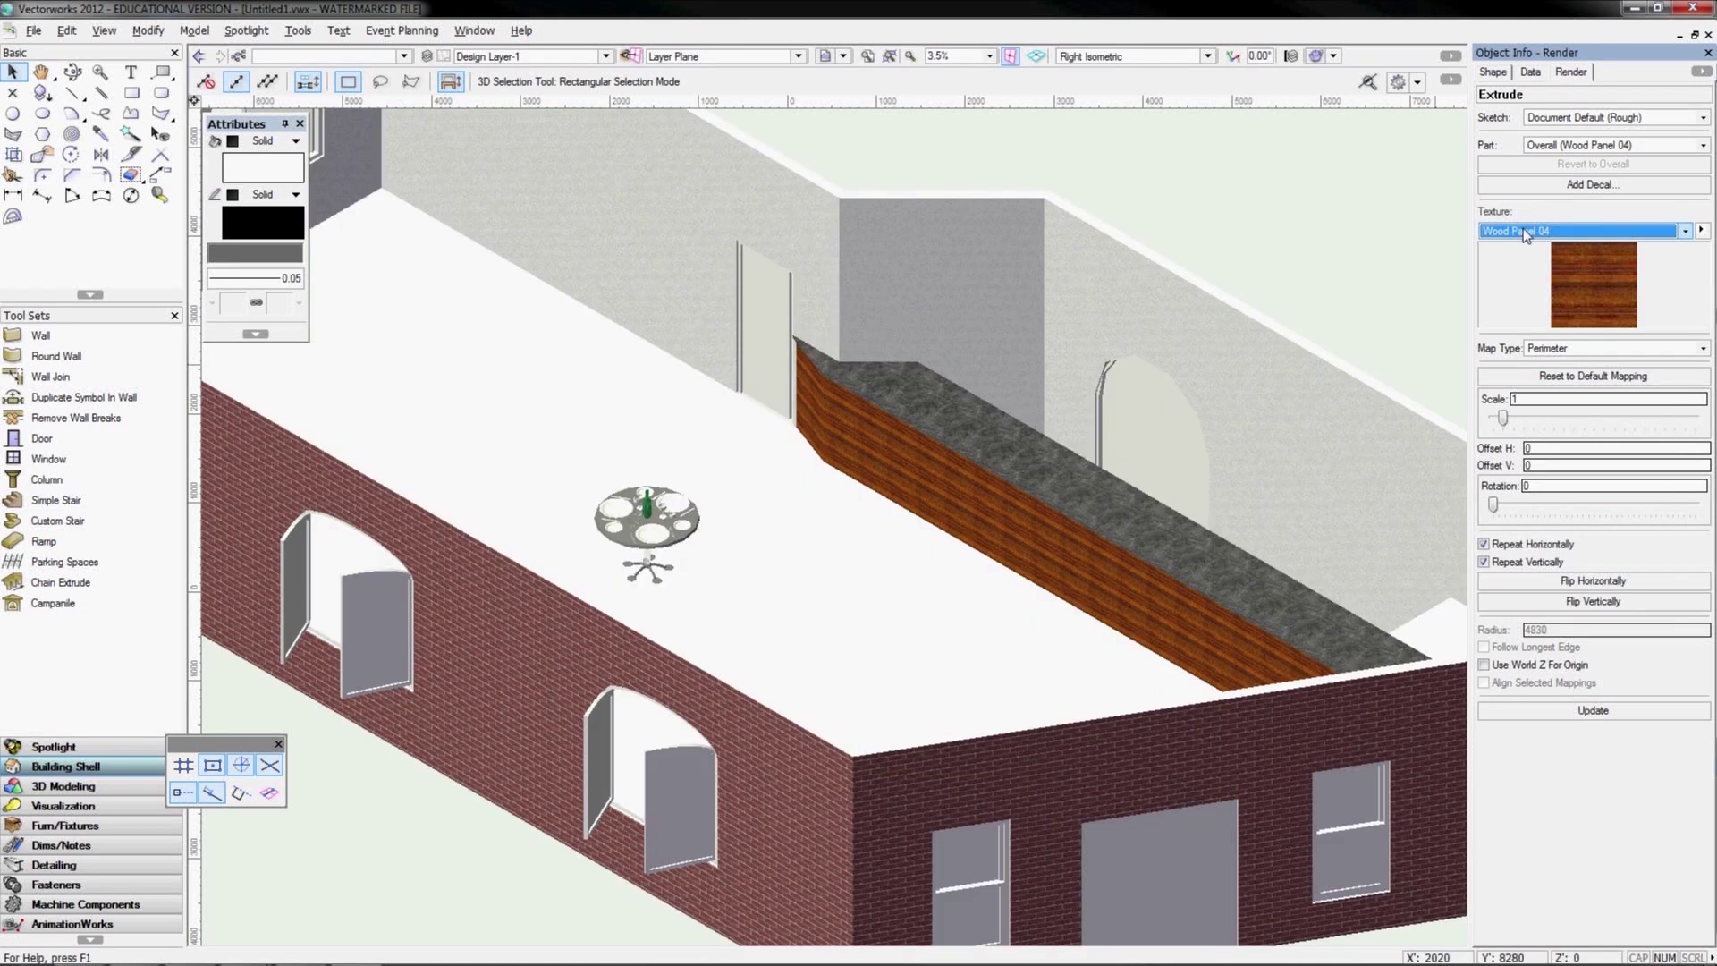
left_click(1526, 235)
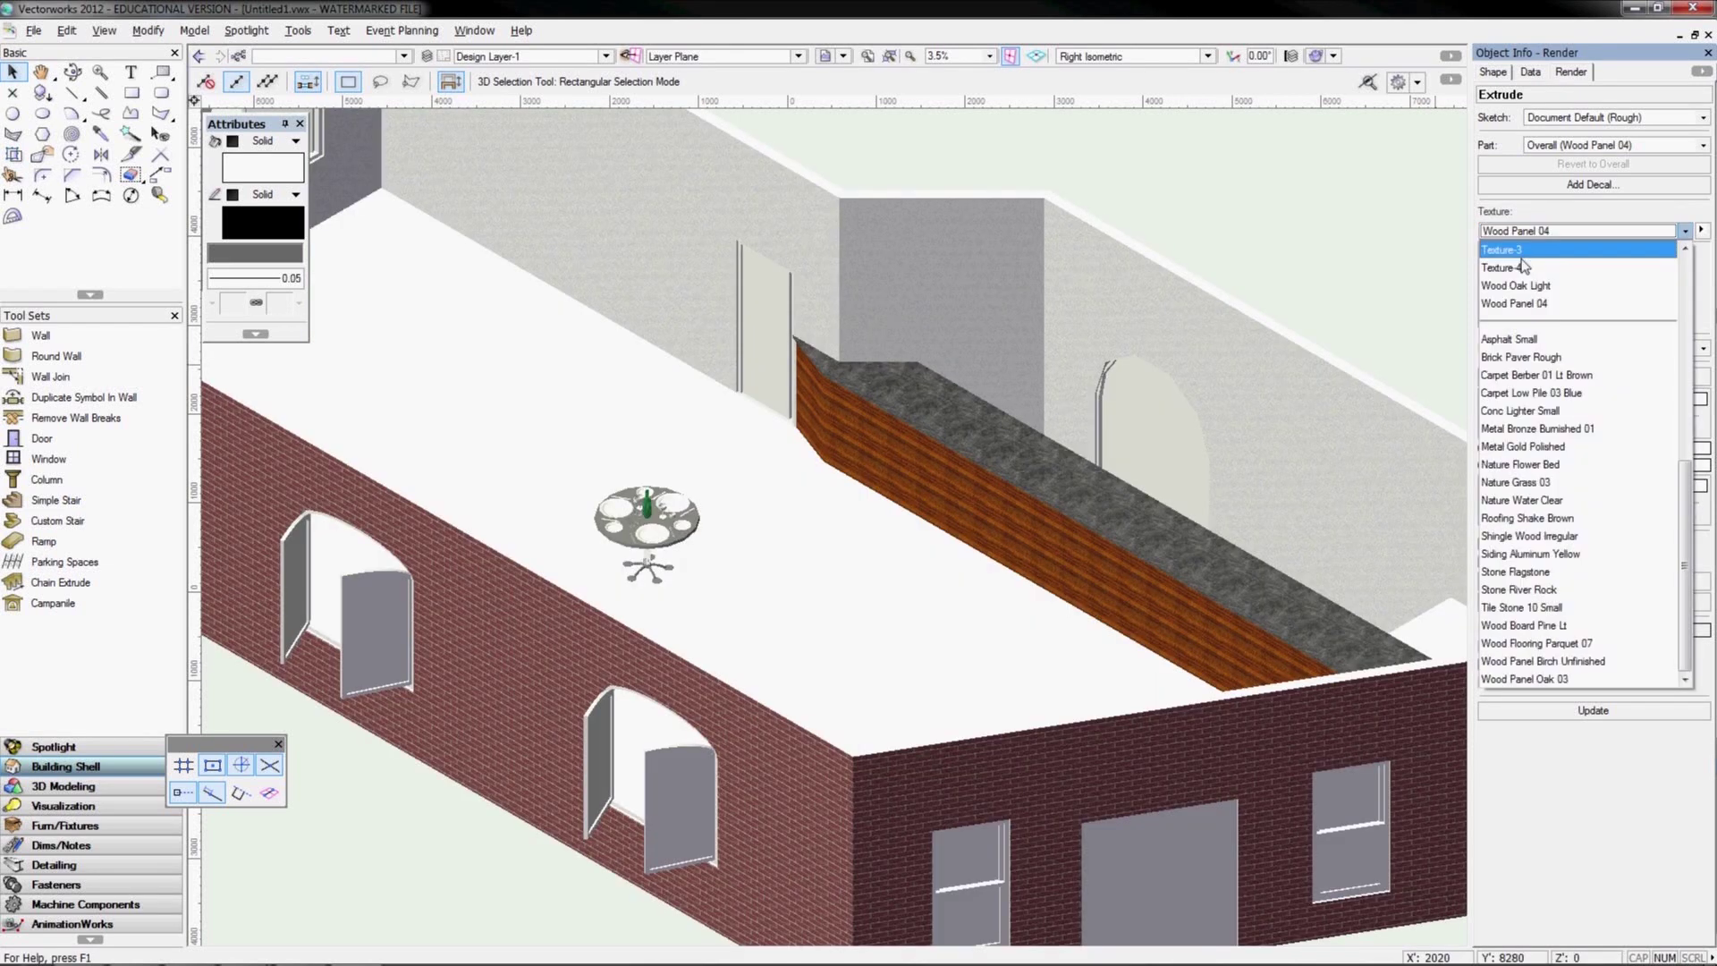
left_click(1535, 662)
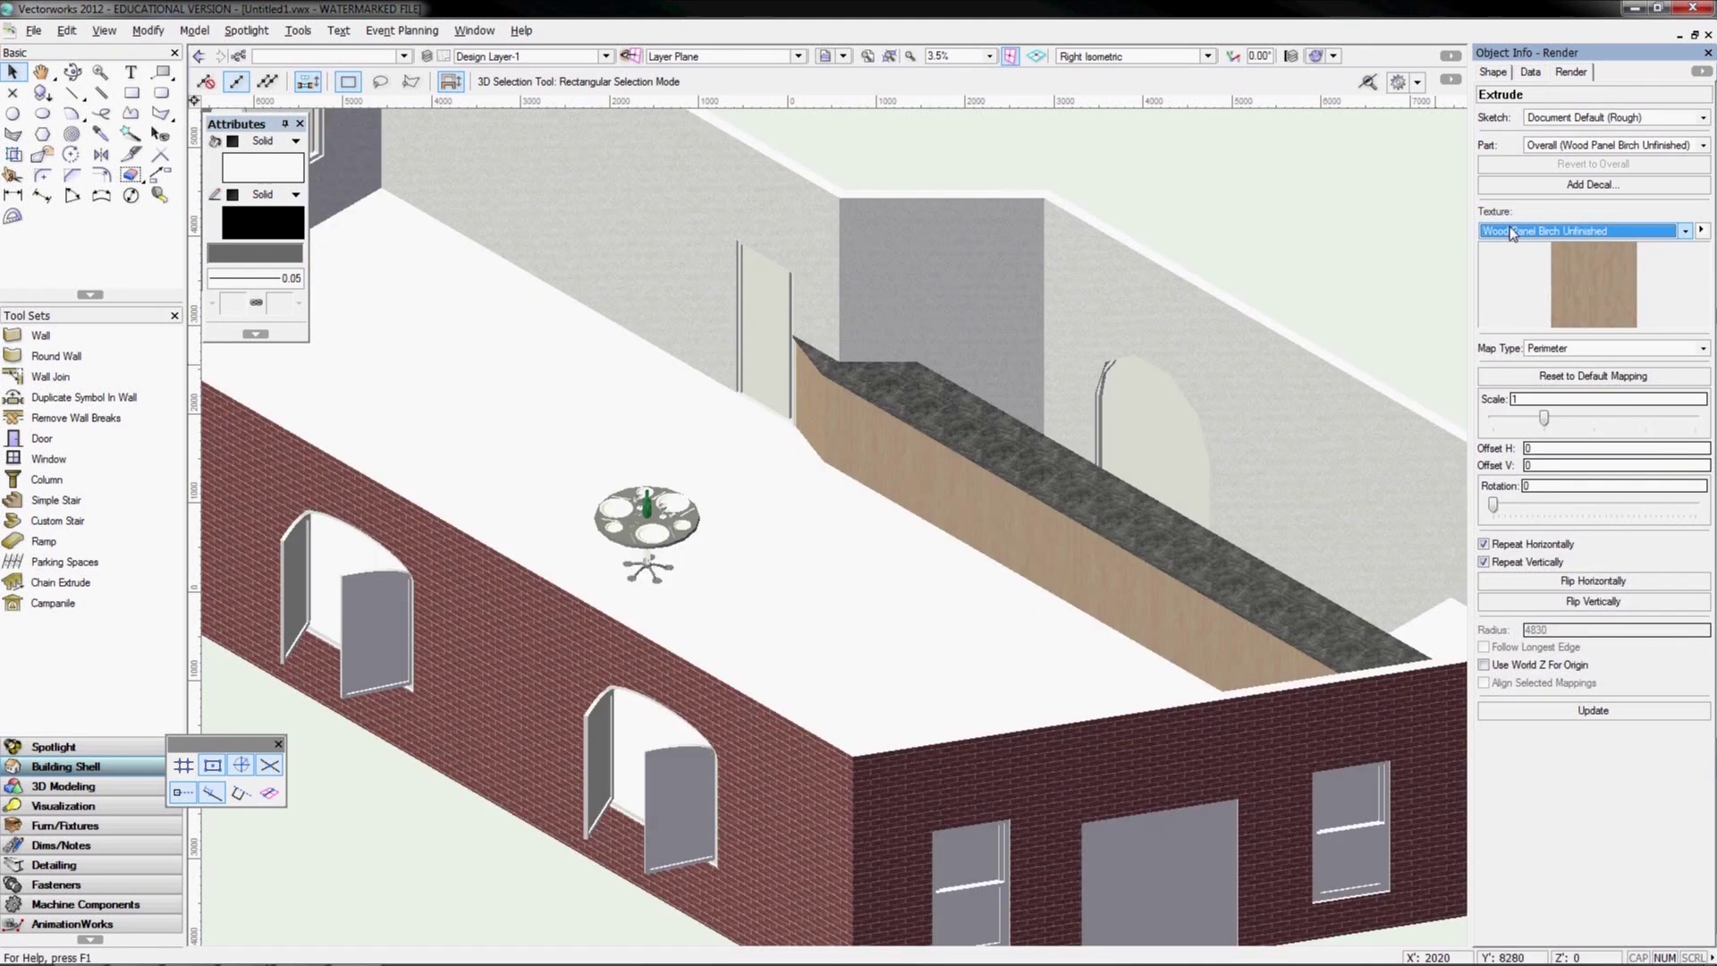
left_click(1512, 234)
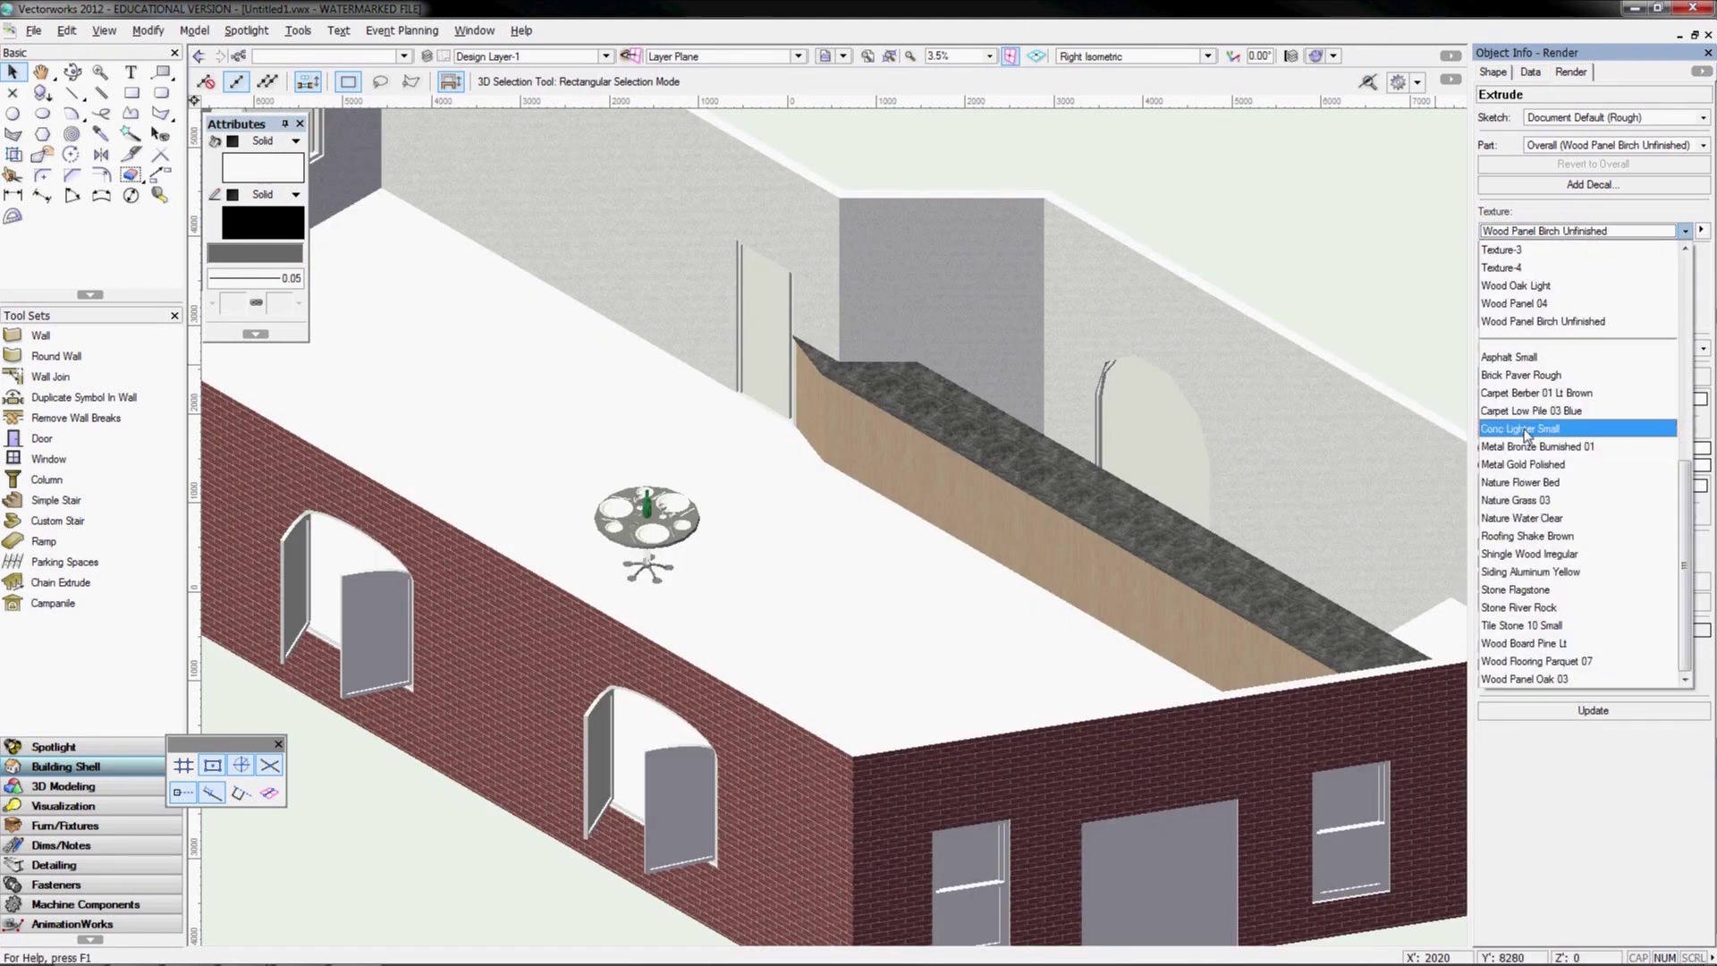
left_click(1527, 429)
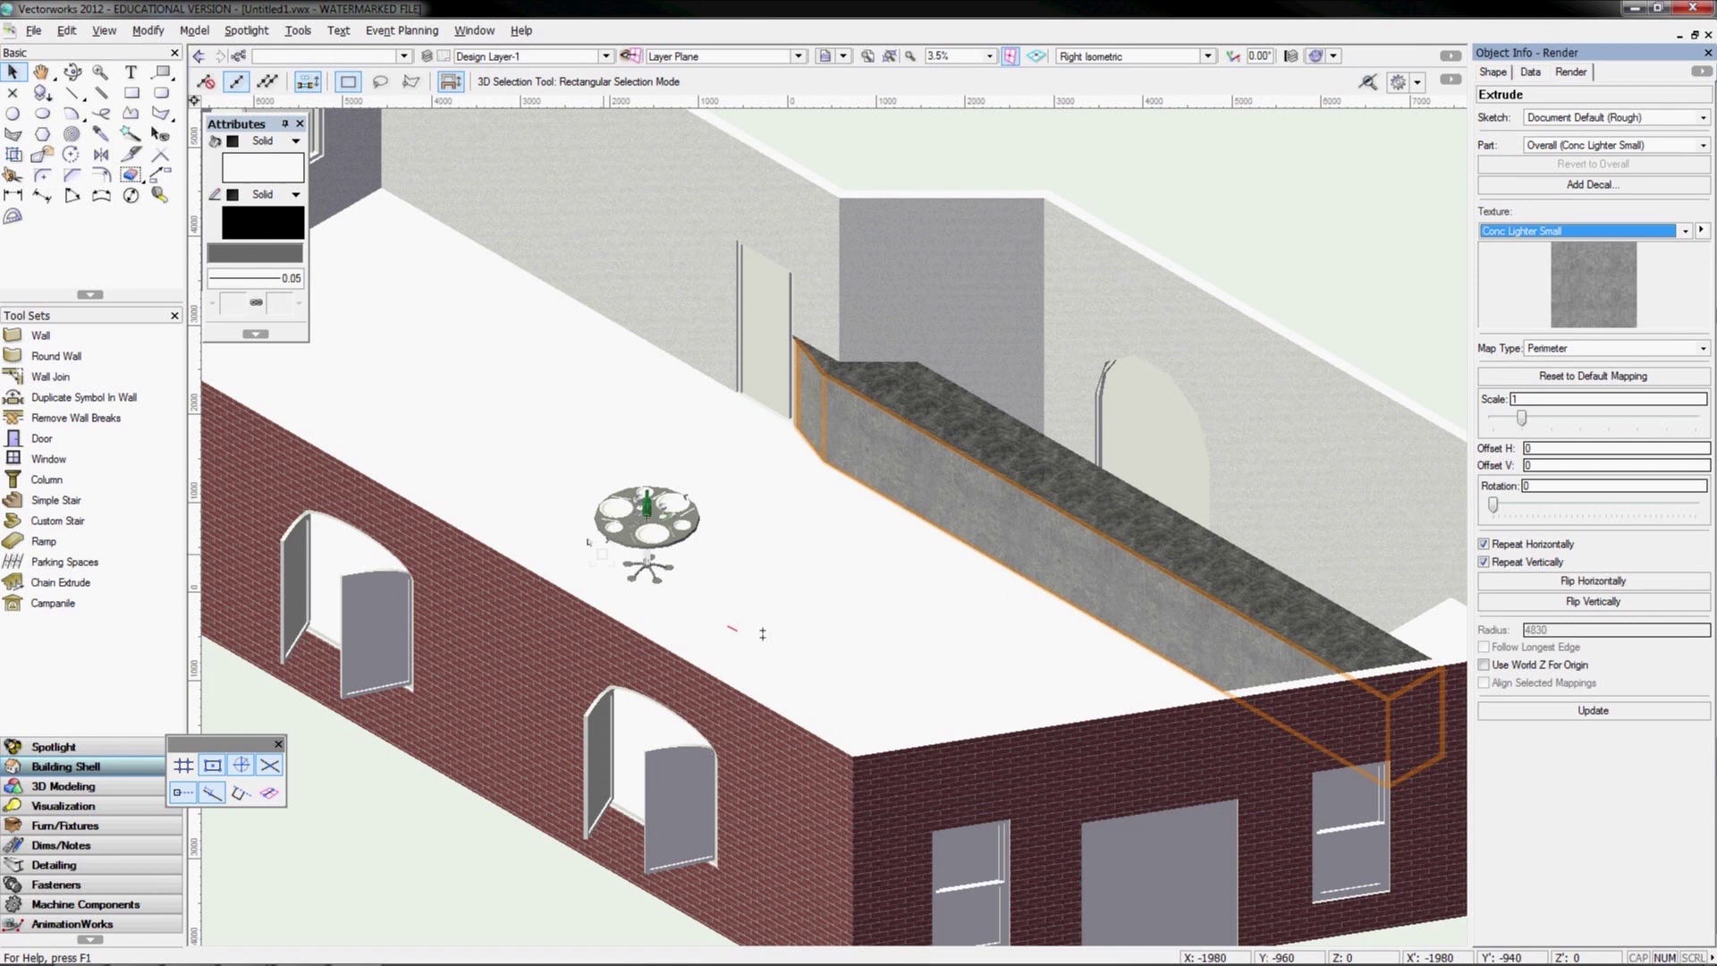
In Top/Plan view, delete the two grouped copies of the place setting from the round table
key("F5")
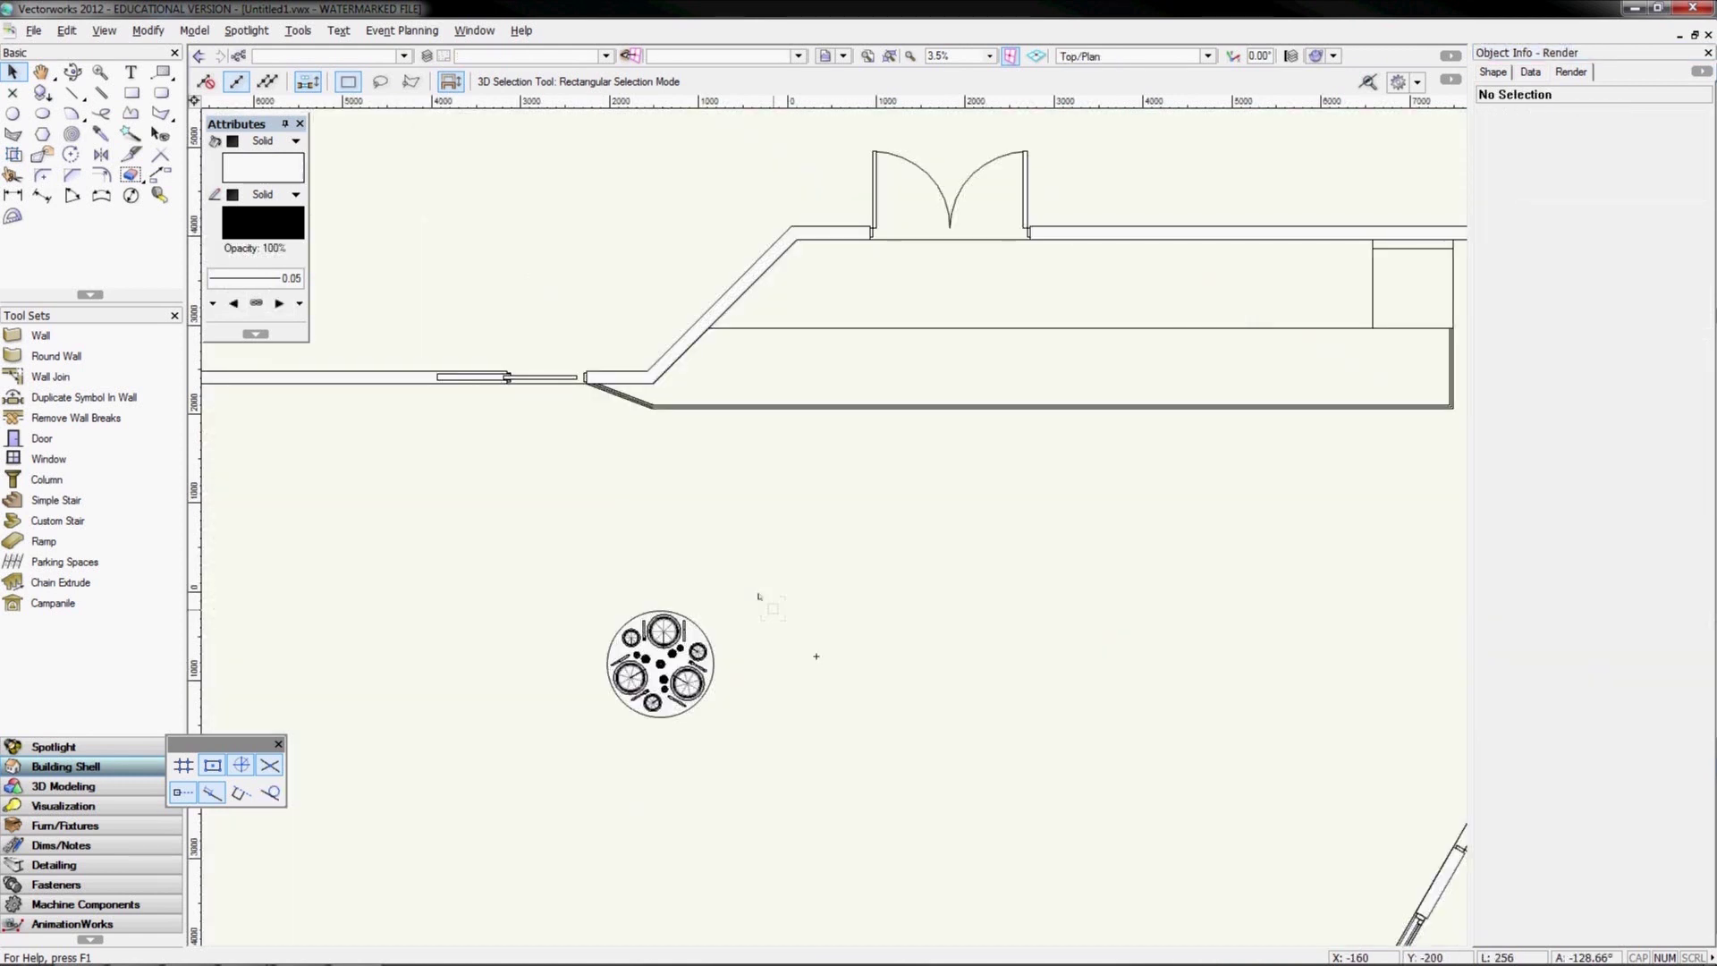
scroll(614, 710, "up", 3)
left_click_drag(615, 355, 826, 502)
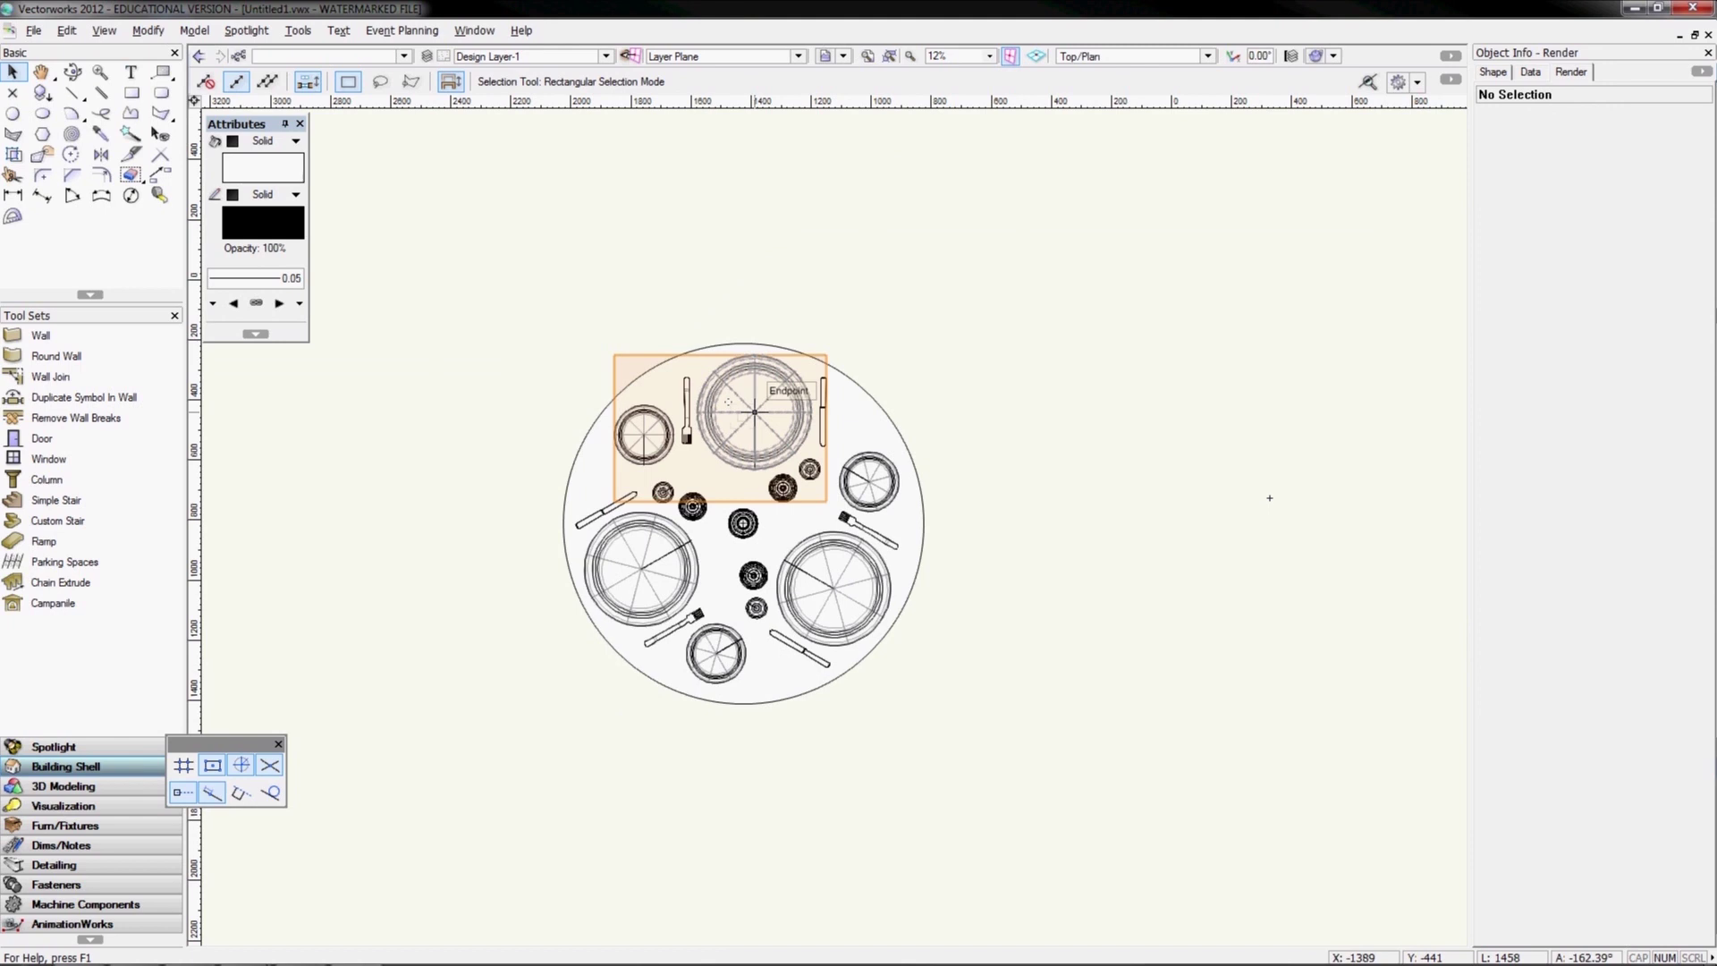
left_click(728, 403)
key("Delete")
left_click(663, 530)
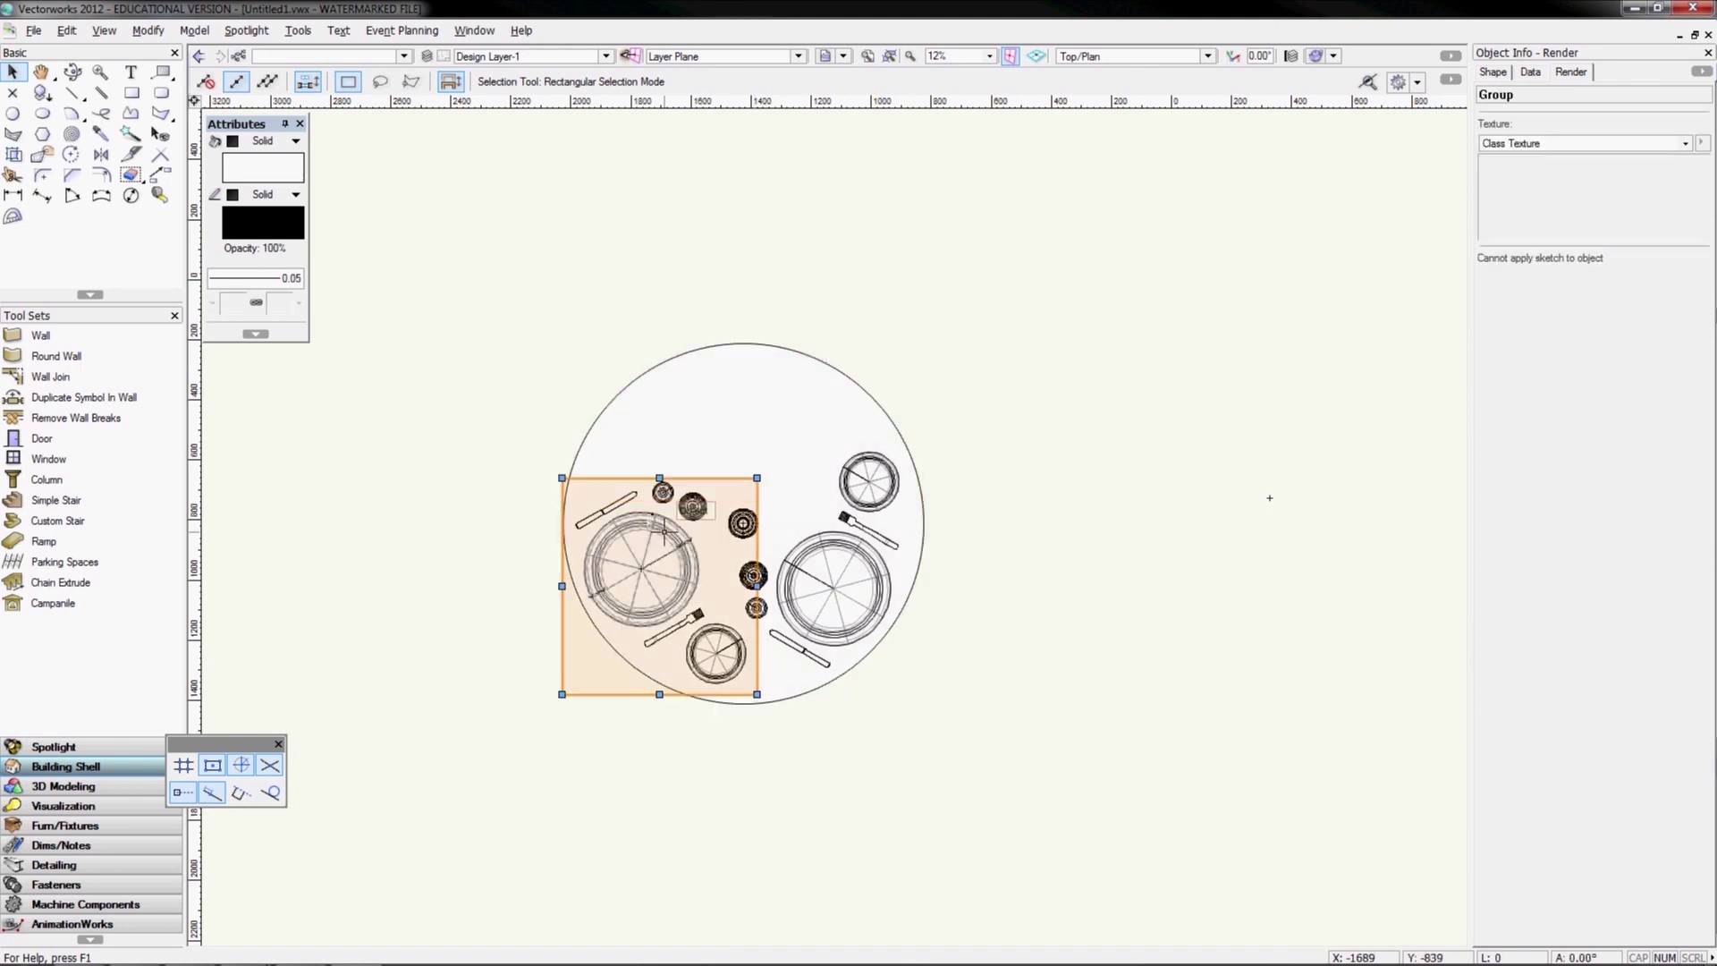
key("Delete")
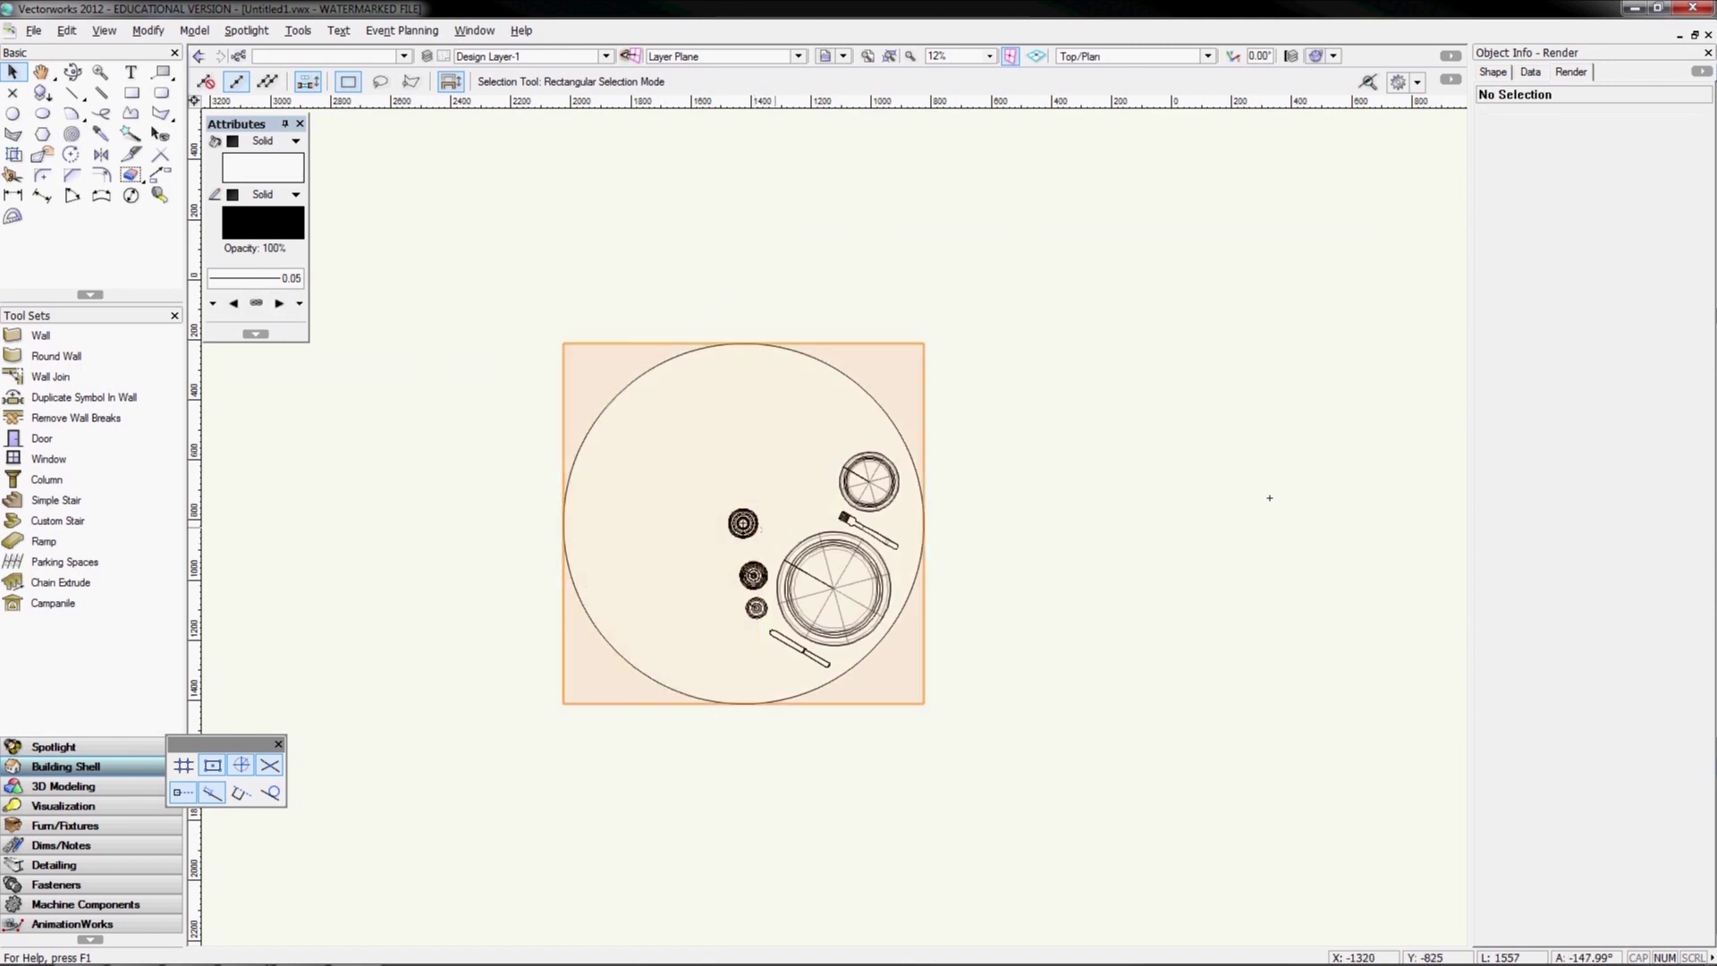
Rotate the six place-setting objects about the table's centre, from its lower quadrant point to a 360/3 (120°) angle, and switch Rotate to duplicate mode
left_click(745, 564)
left_click(753, 575, "shift")
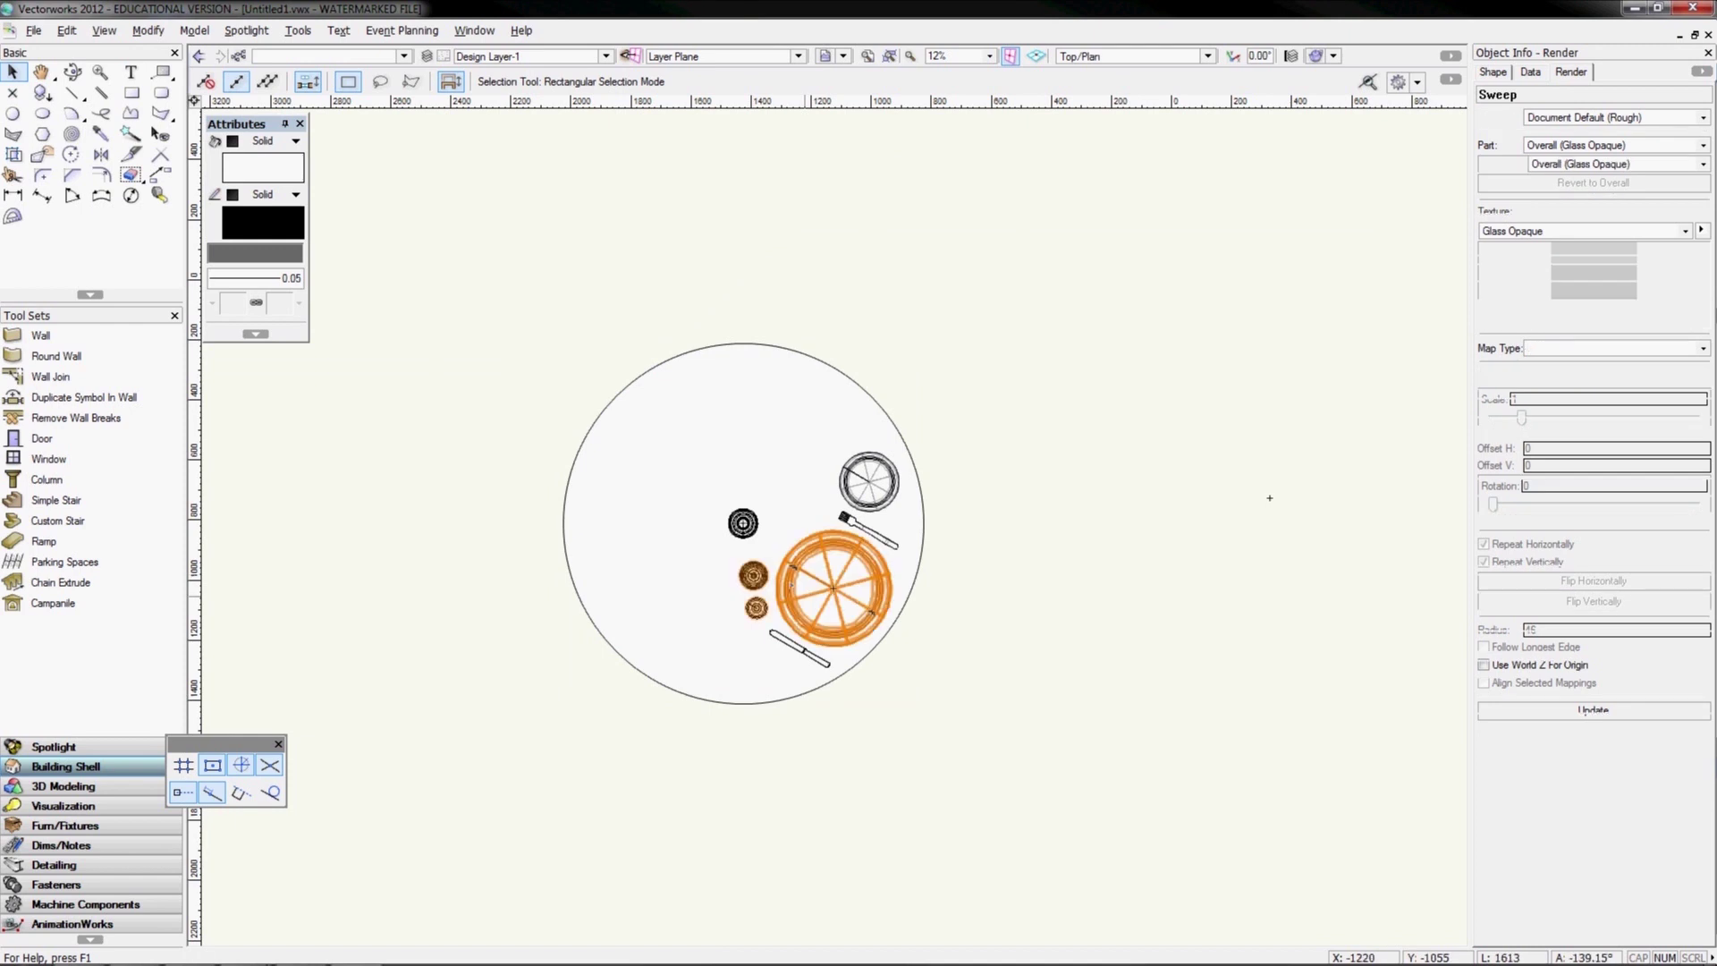
left_click(857, 524, "shift")
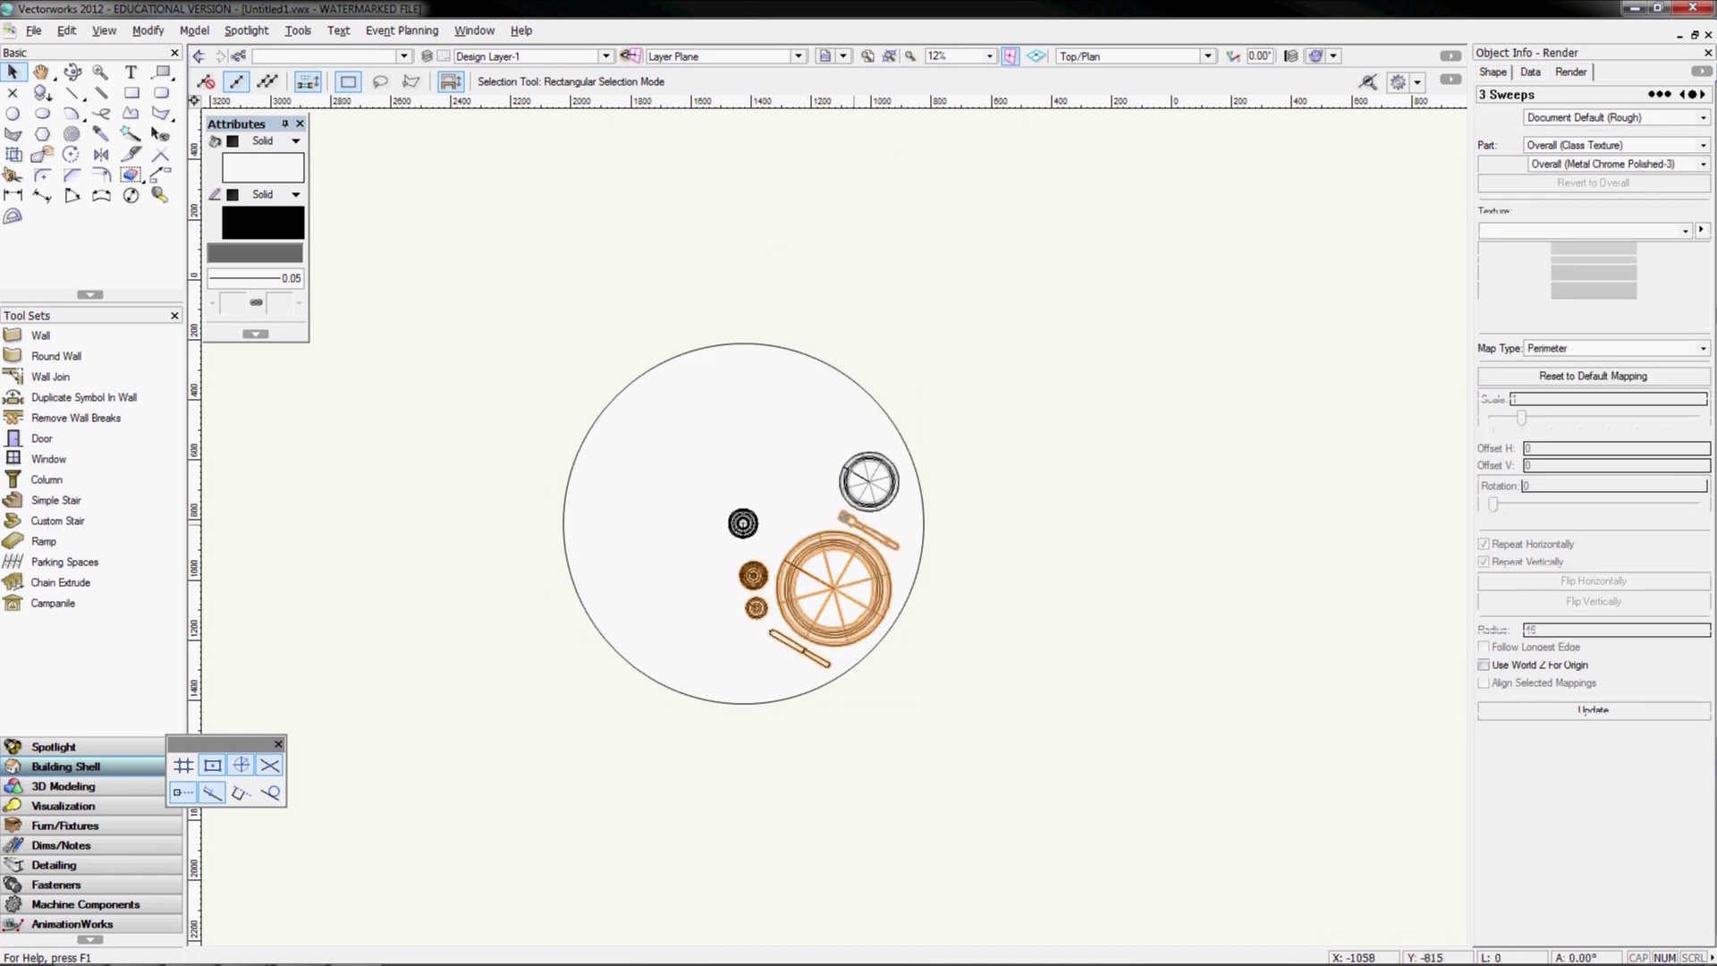
left_click(72, 154)
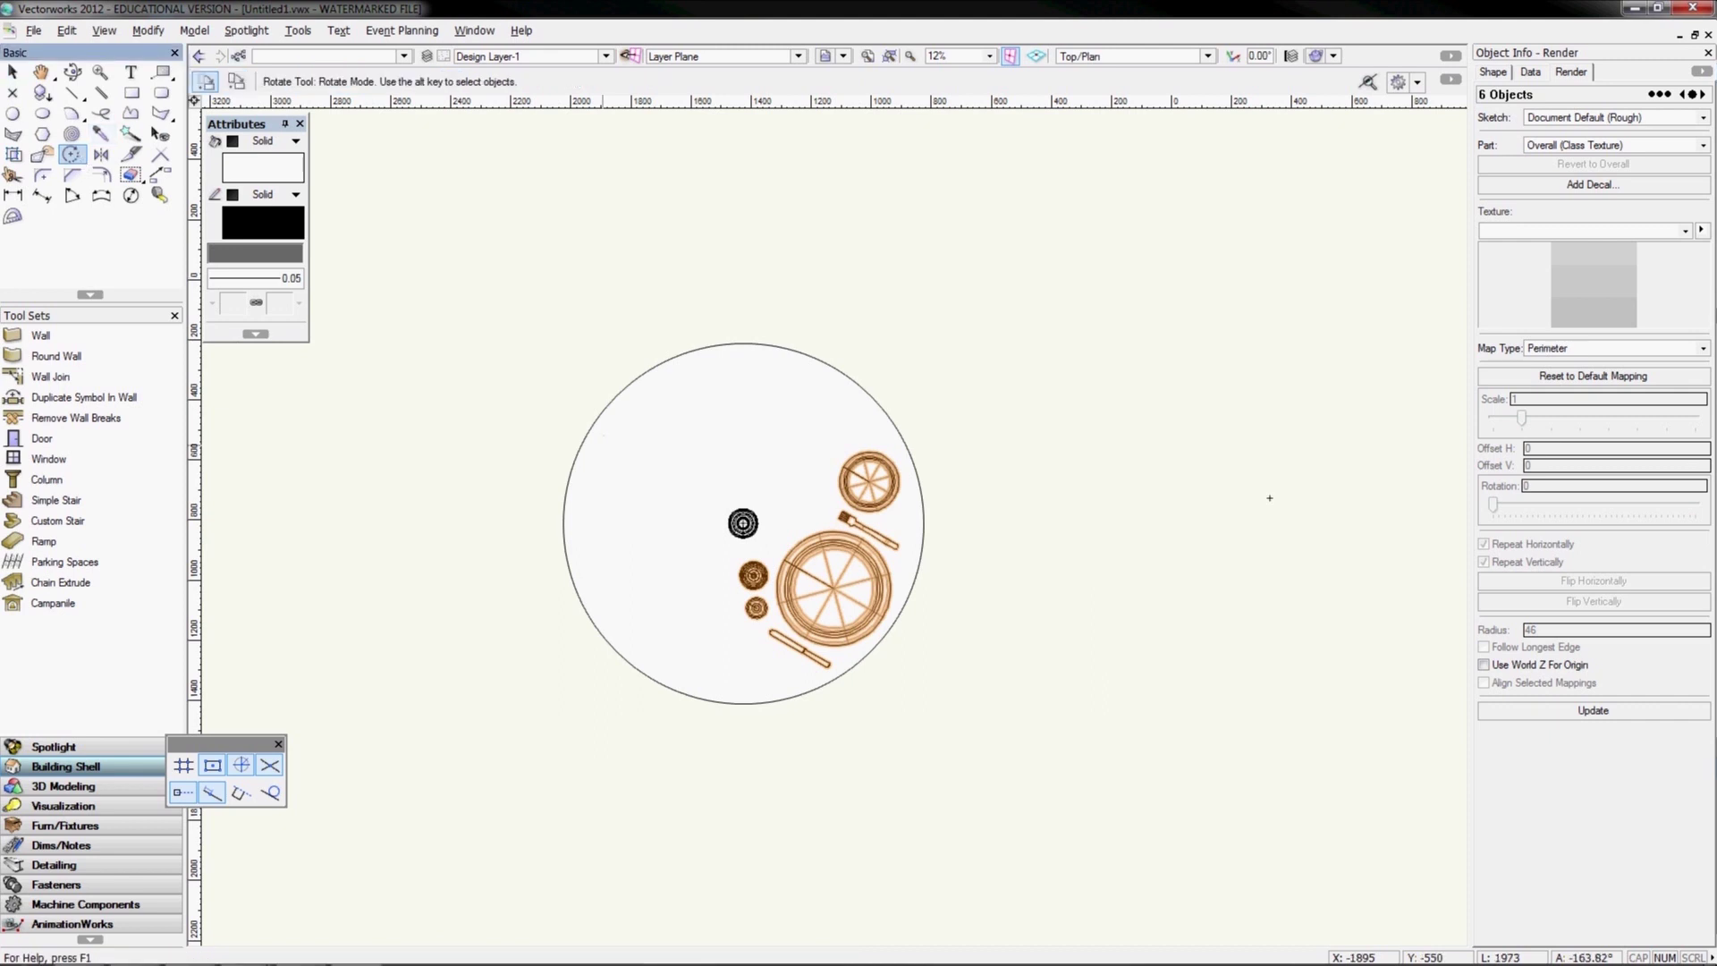
left_click(743, 522)
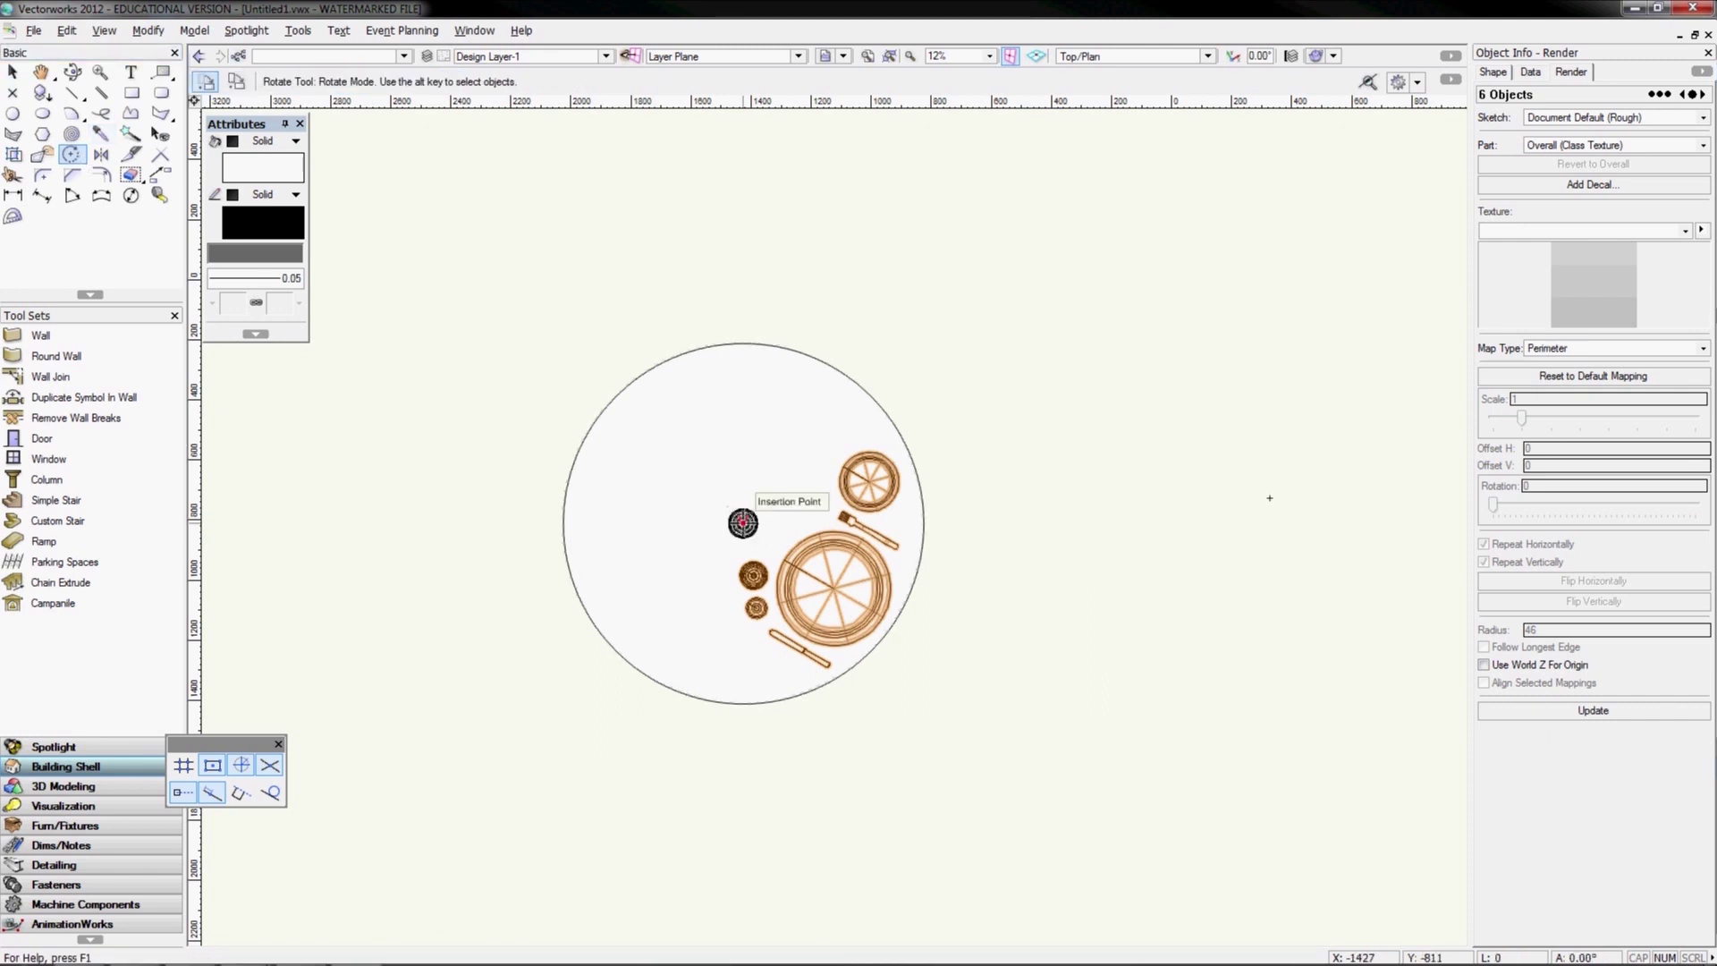
left_click(742, 703)
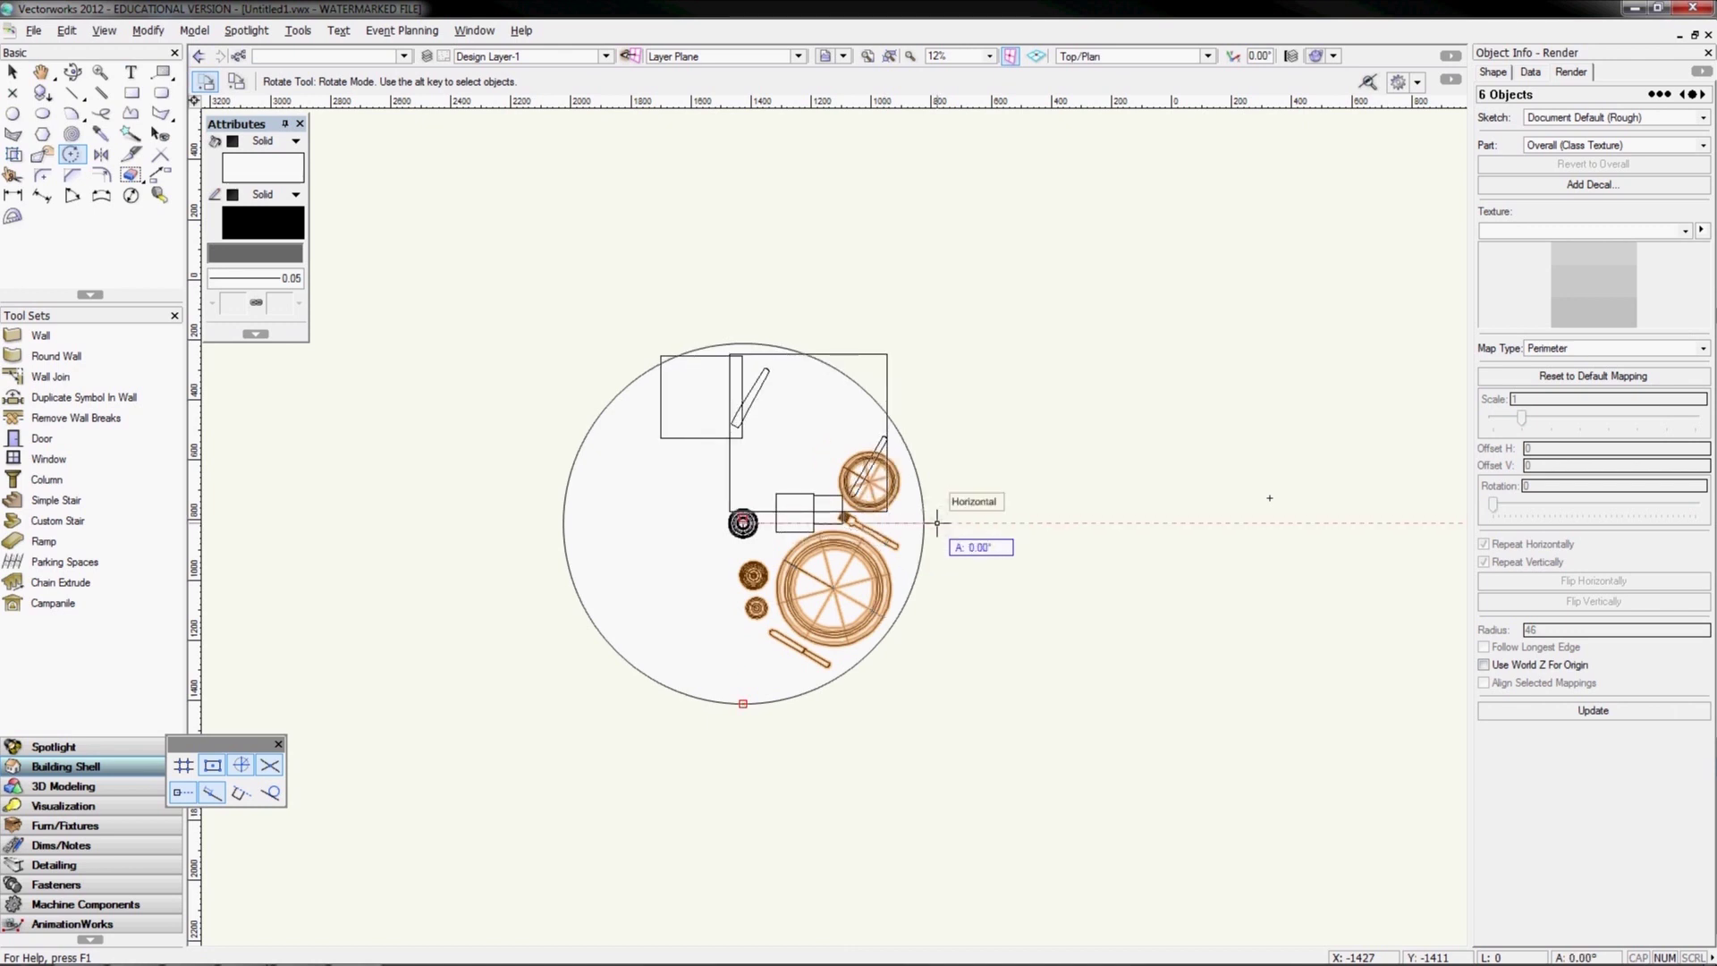
key("Tab")
type("360/")
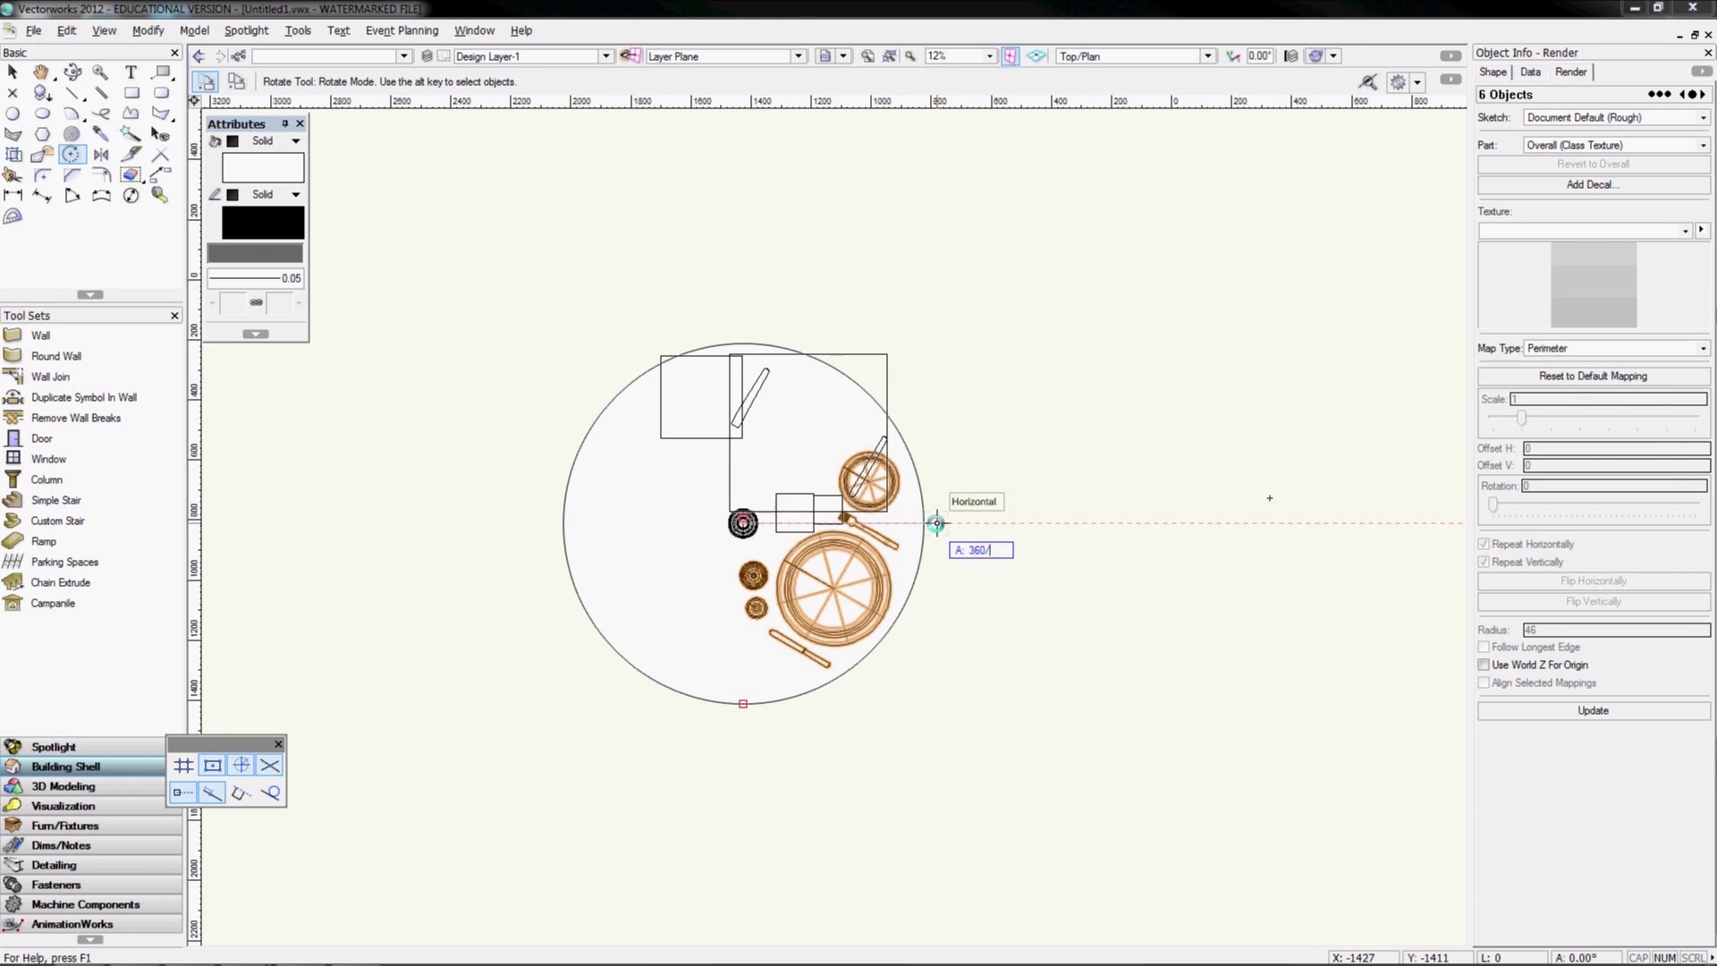
type("3")
key("Tab")
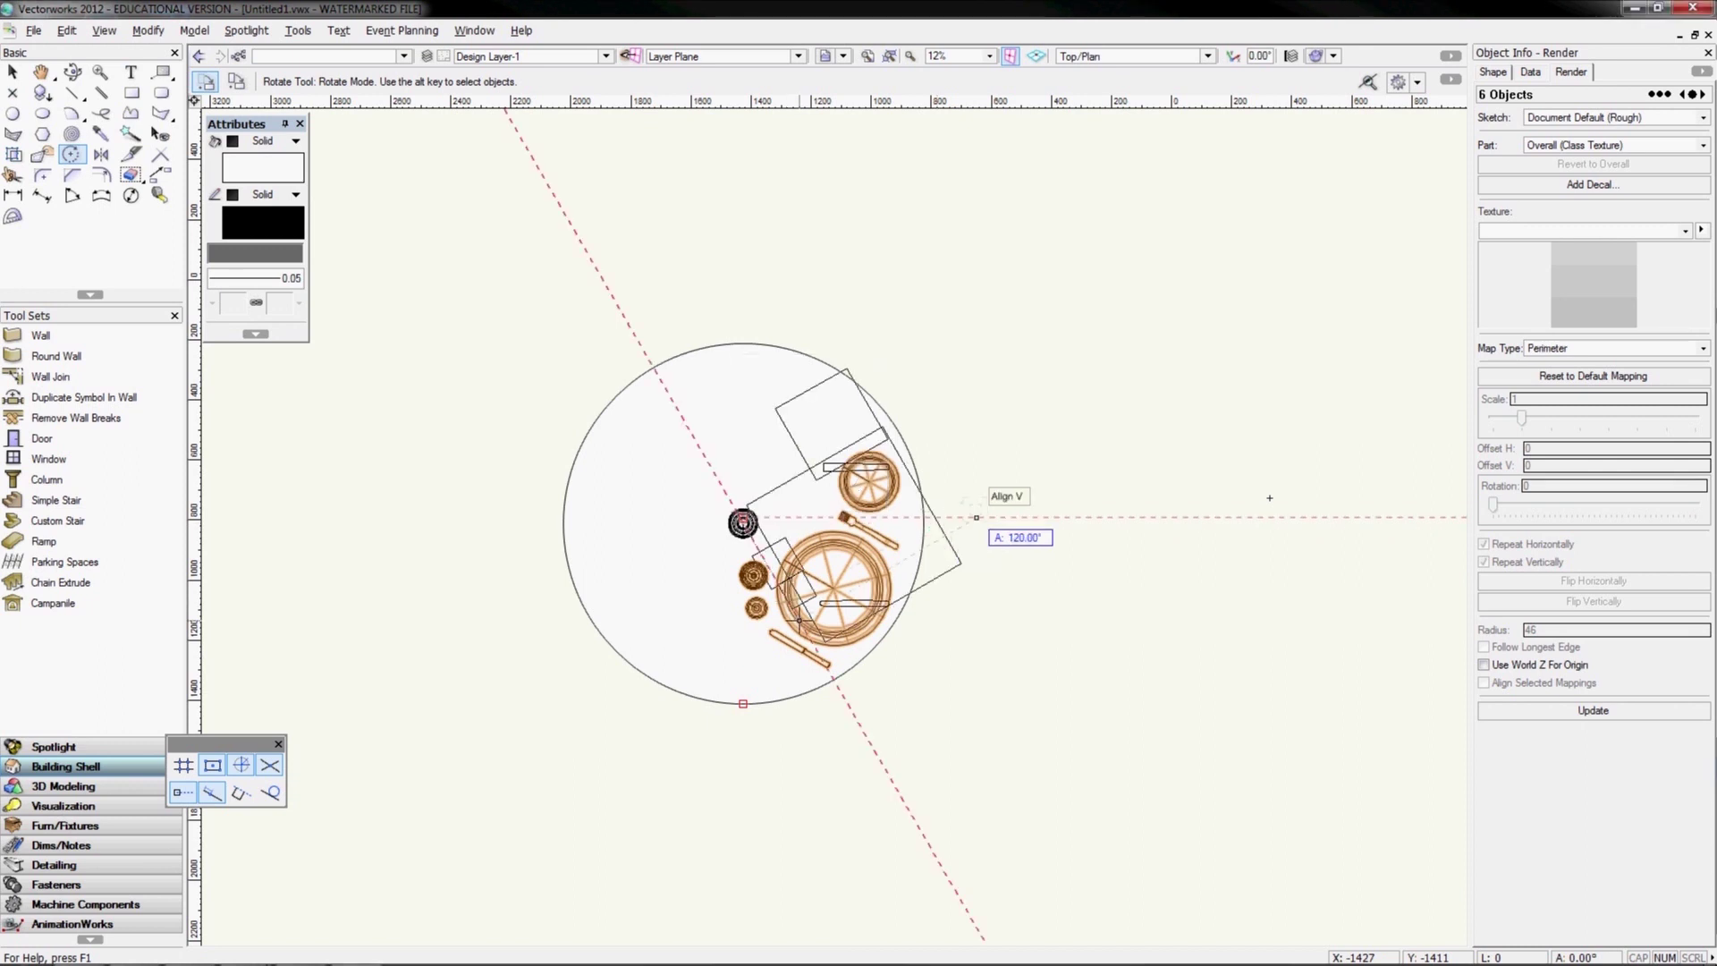
left_click(450, 515)
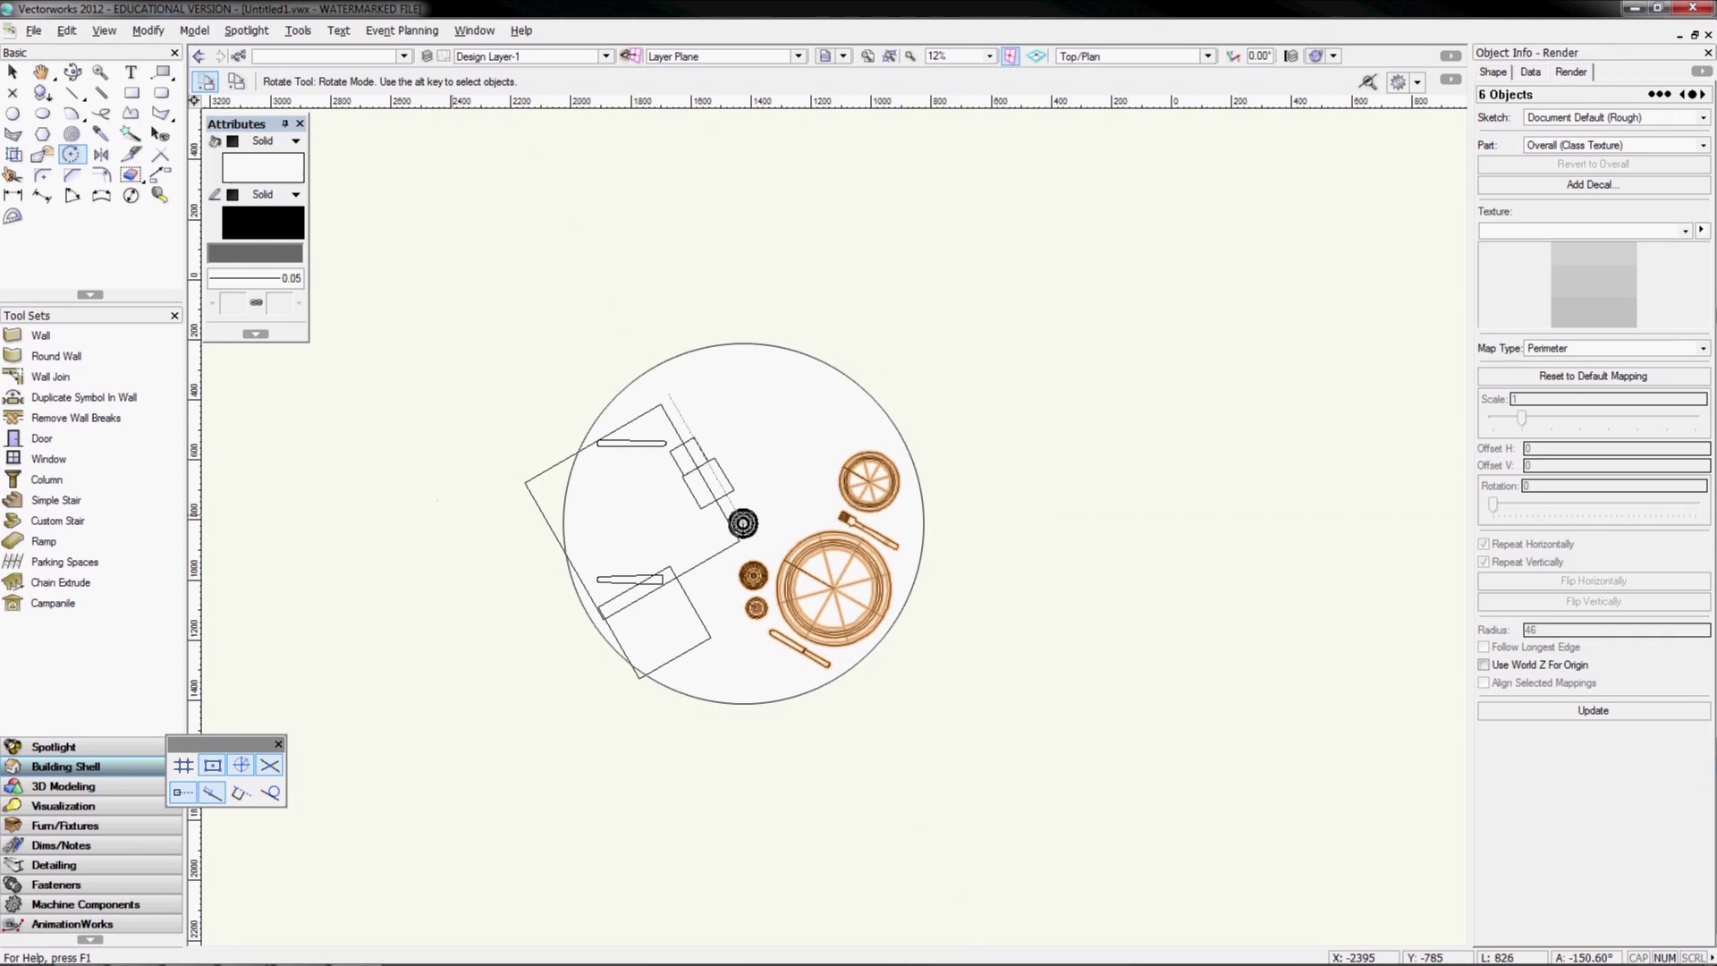
key("u")
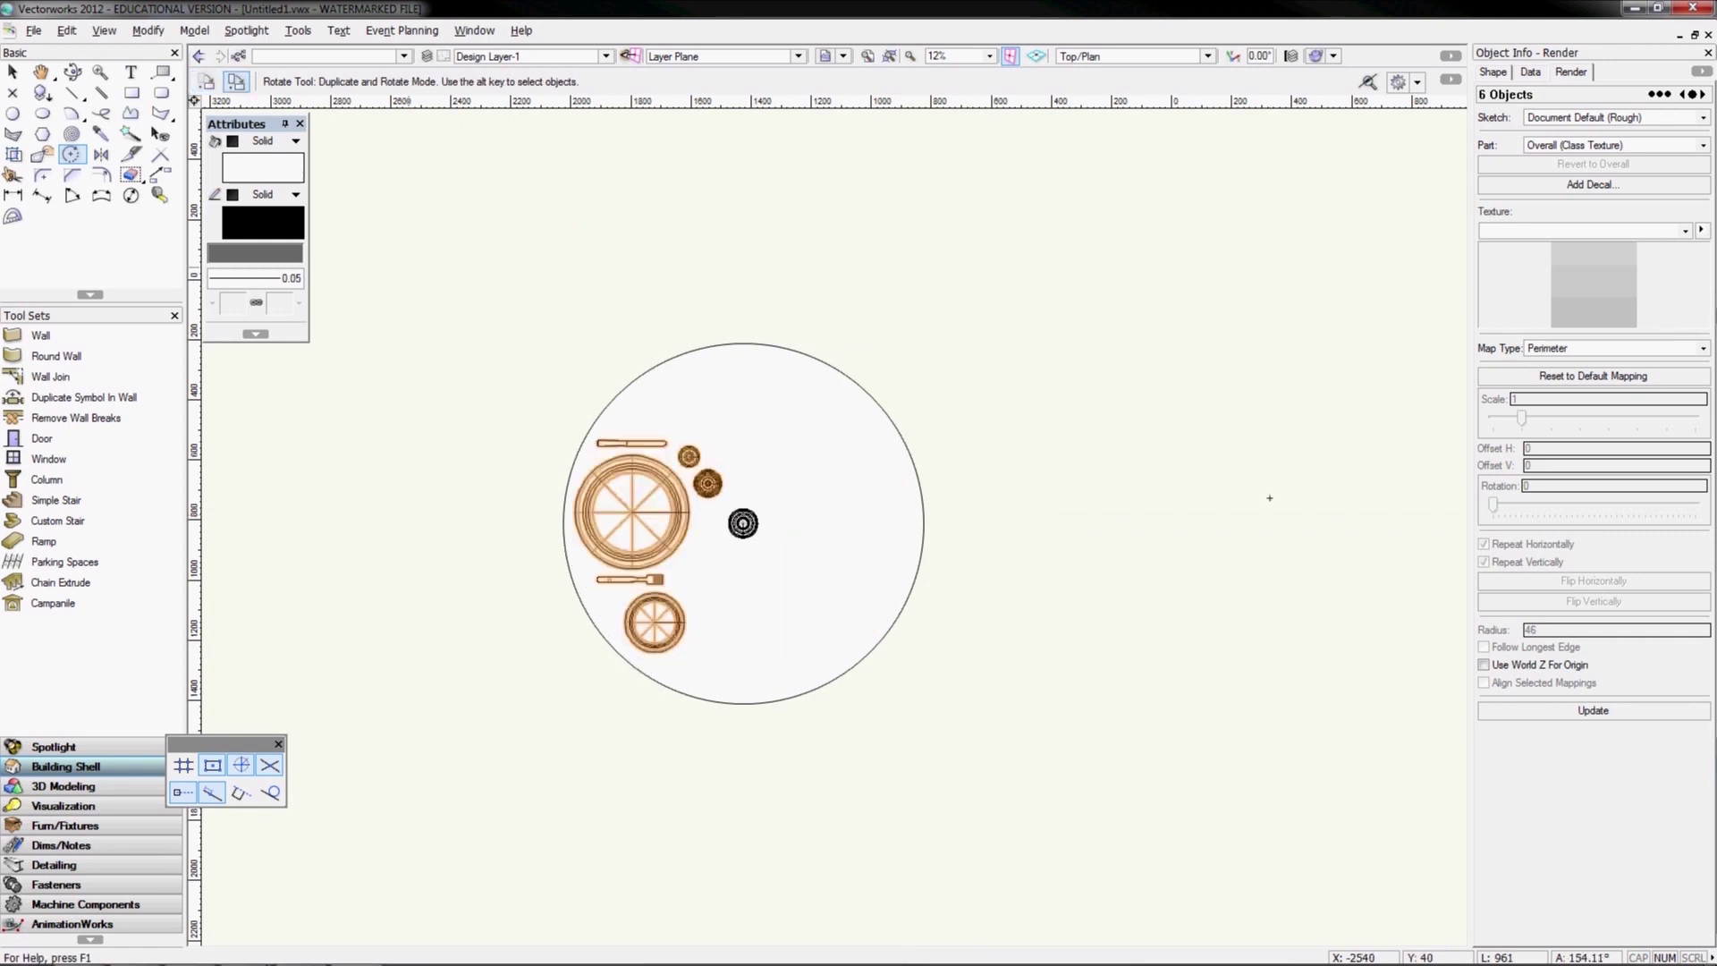
left_click(742, 523)
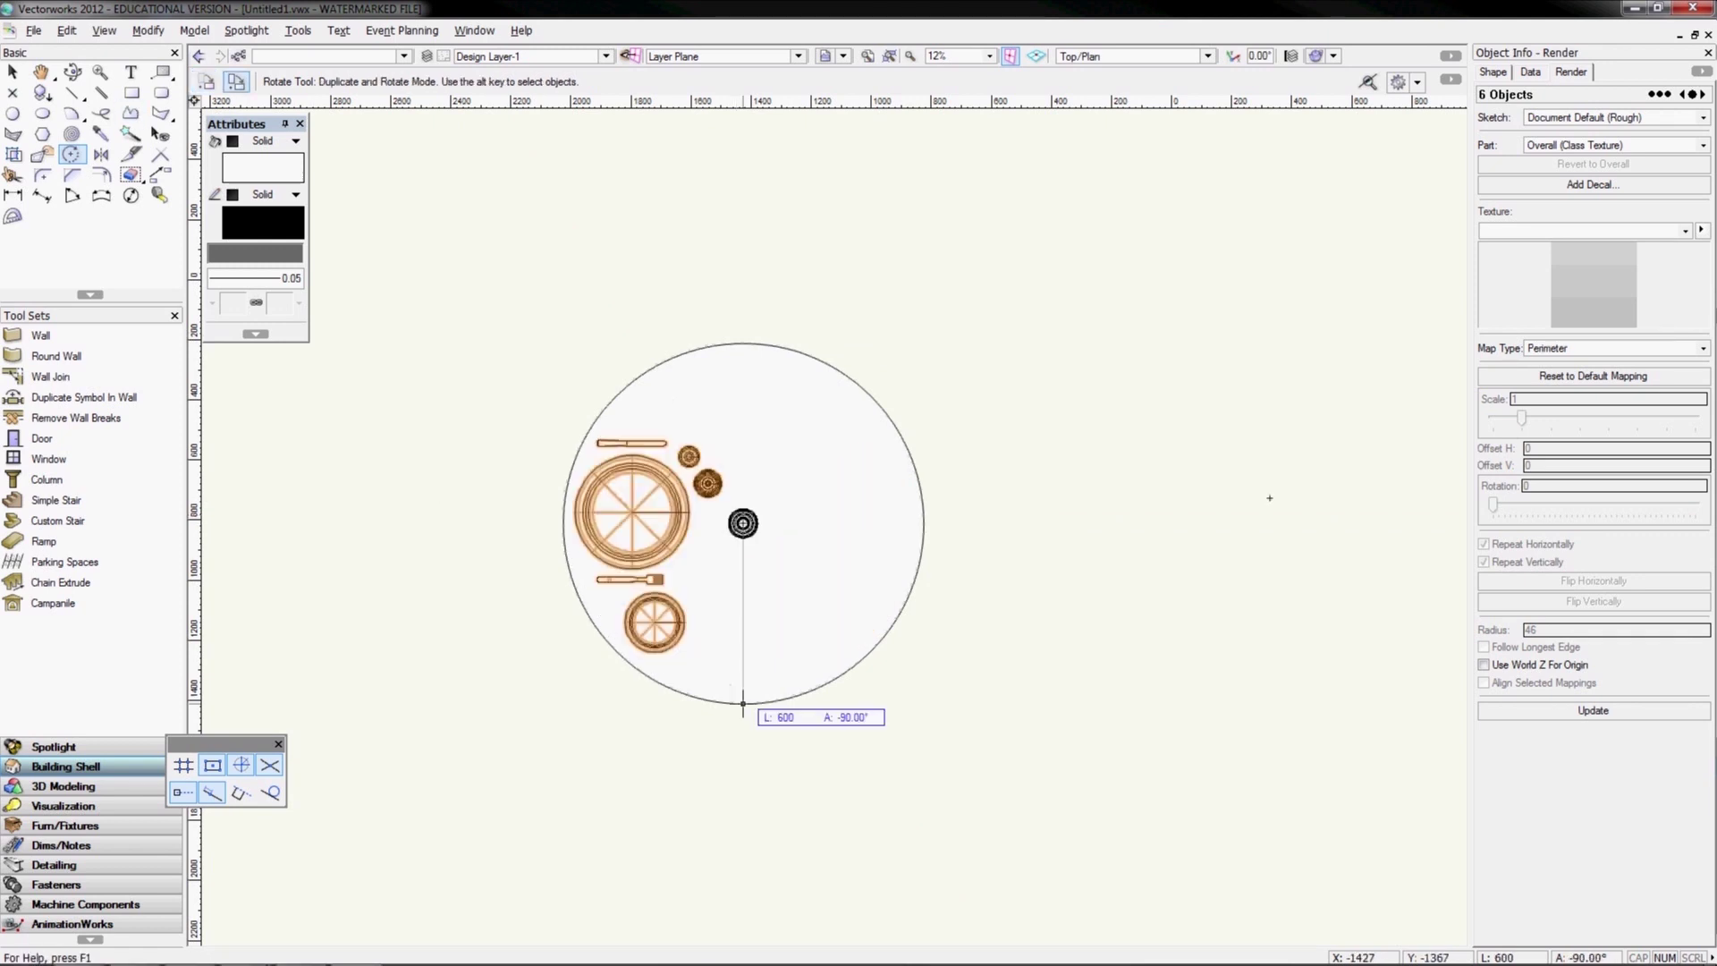
left_click(743, 704)
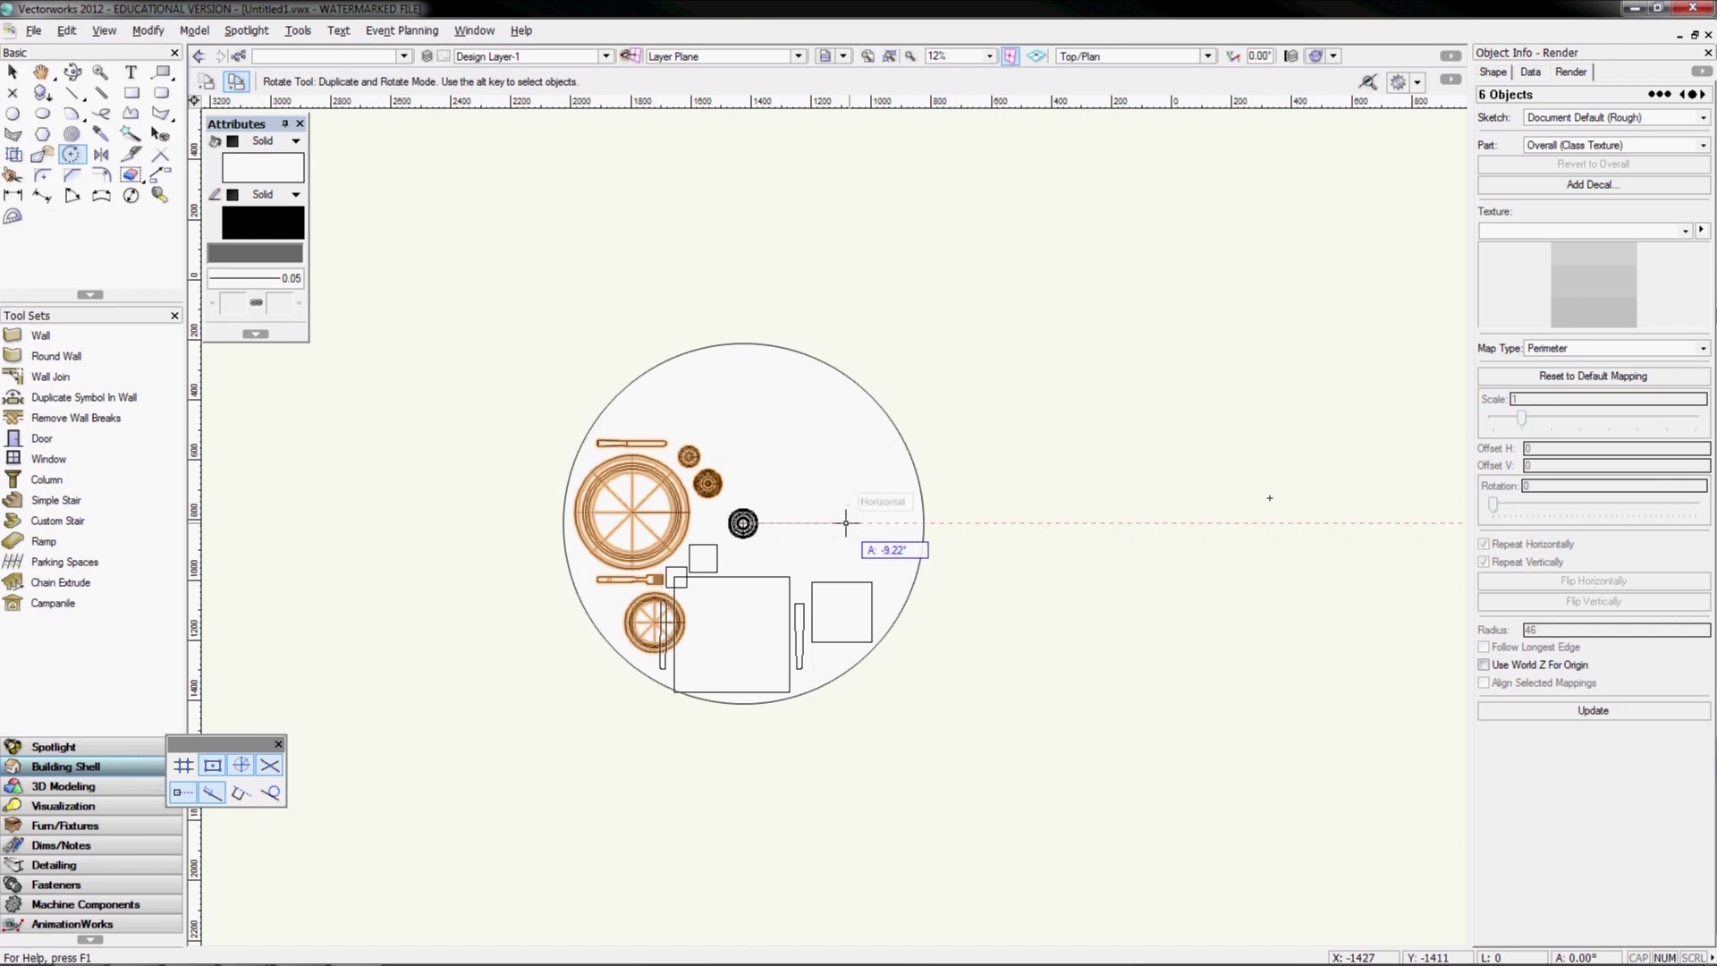
key("Escape")
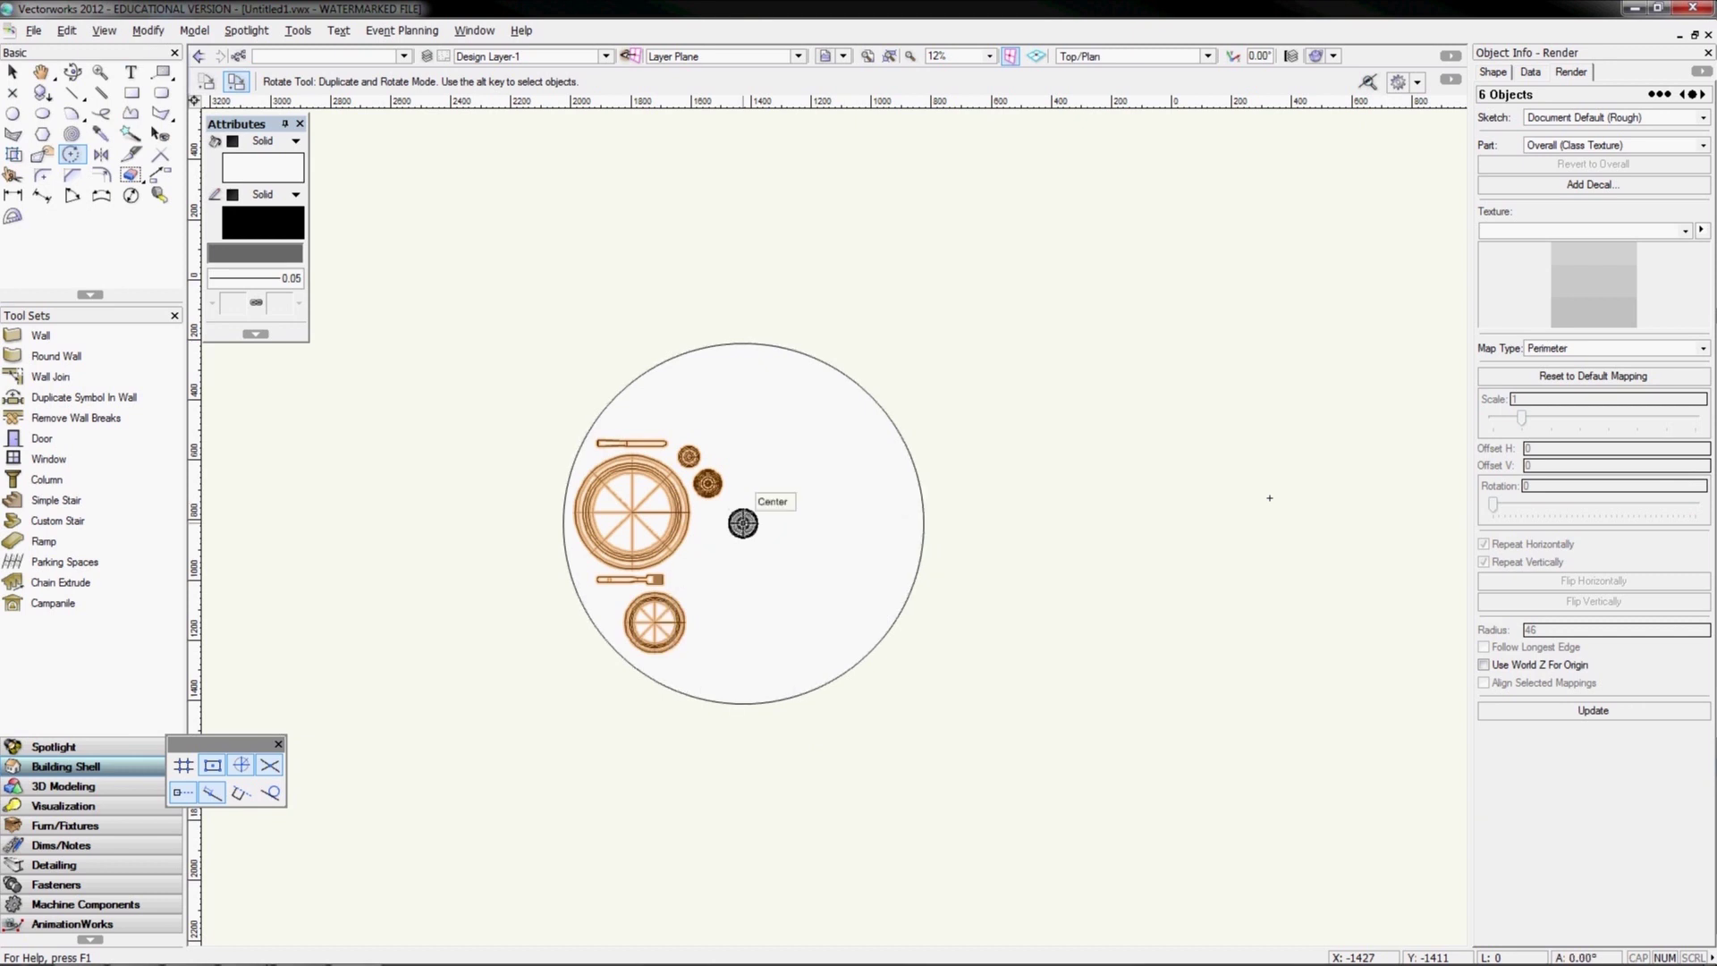
Make a copy of the place setting rotated 120° about the round table's centre
left_click(742, 523)
left_click(924, 523)
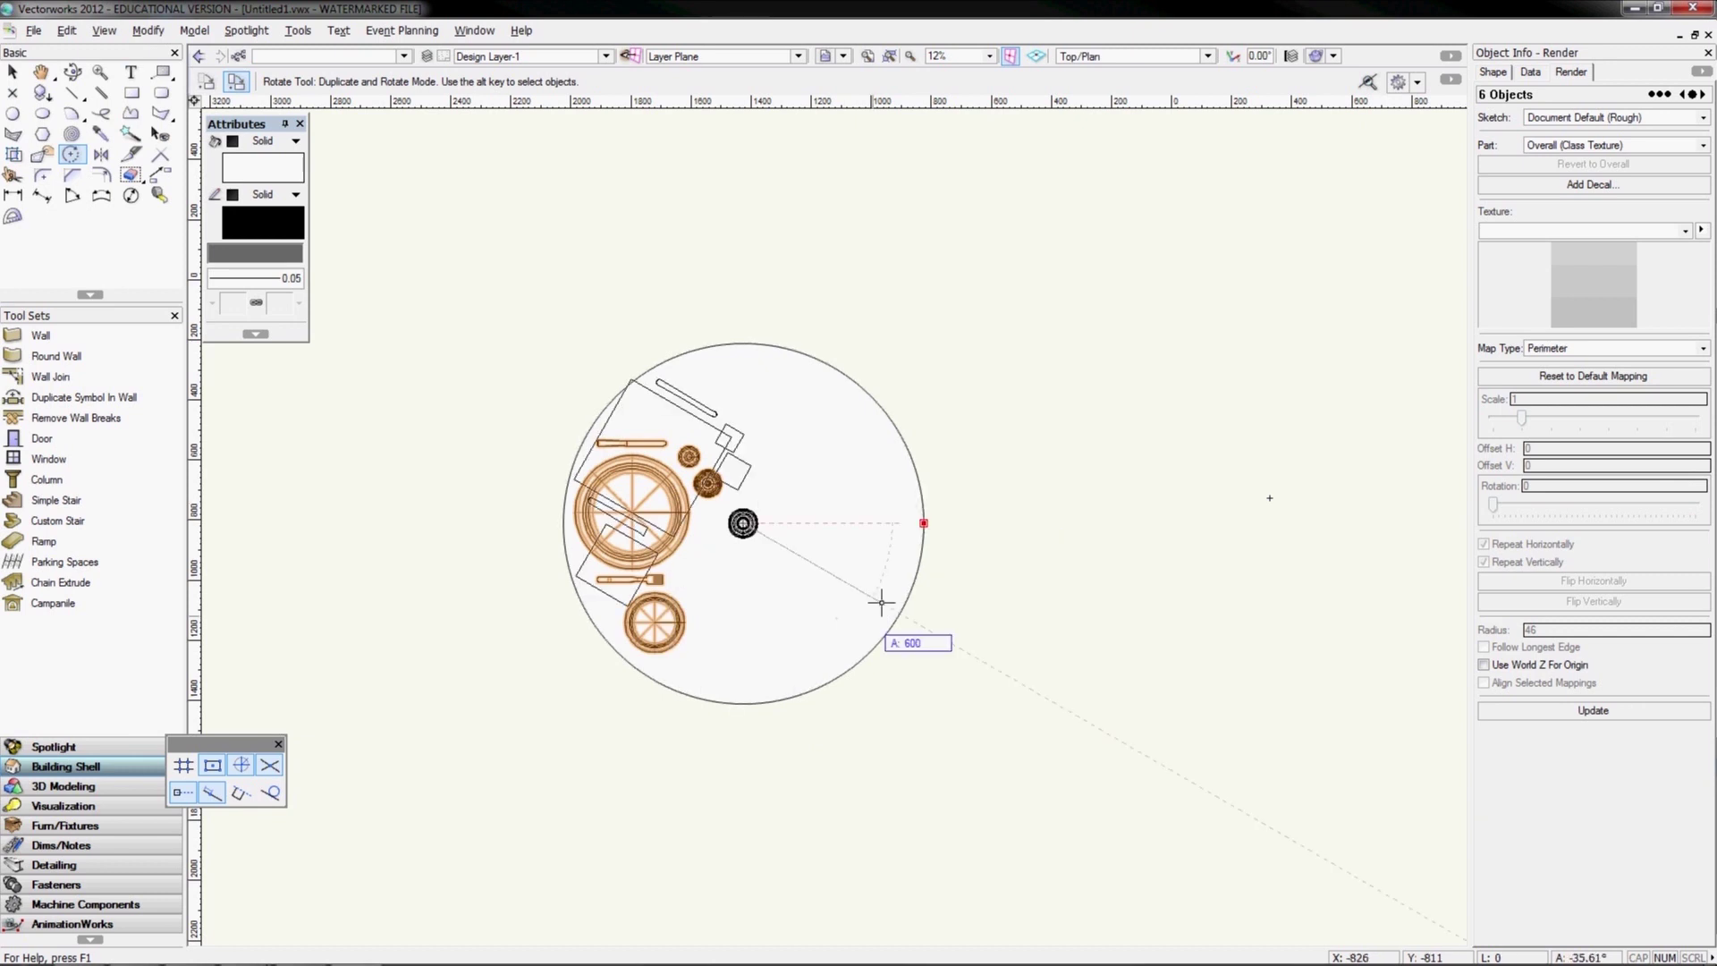
key("Tab")
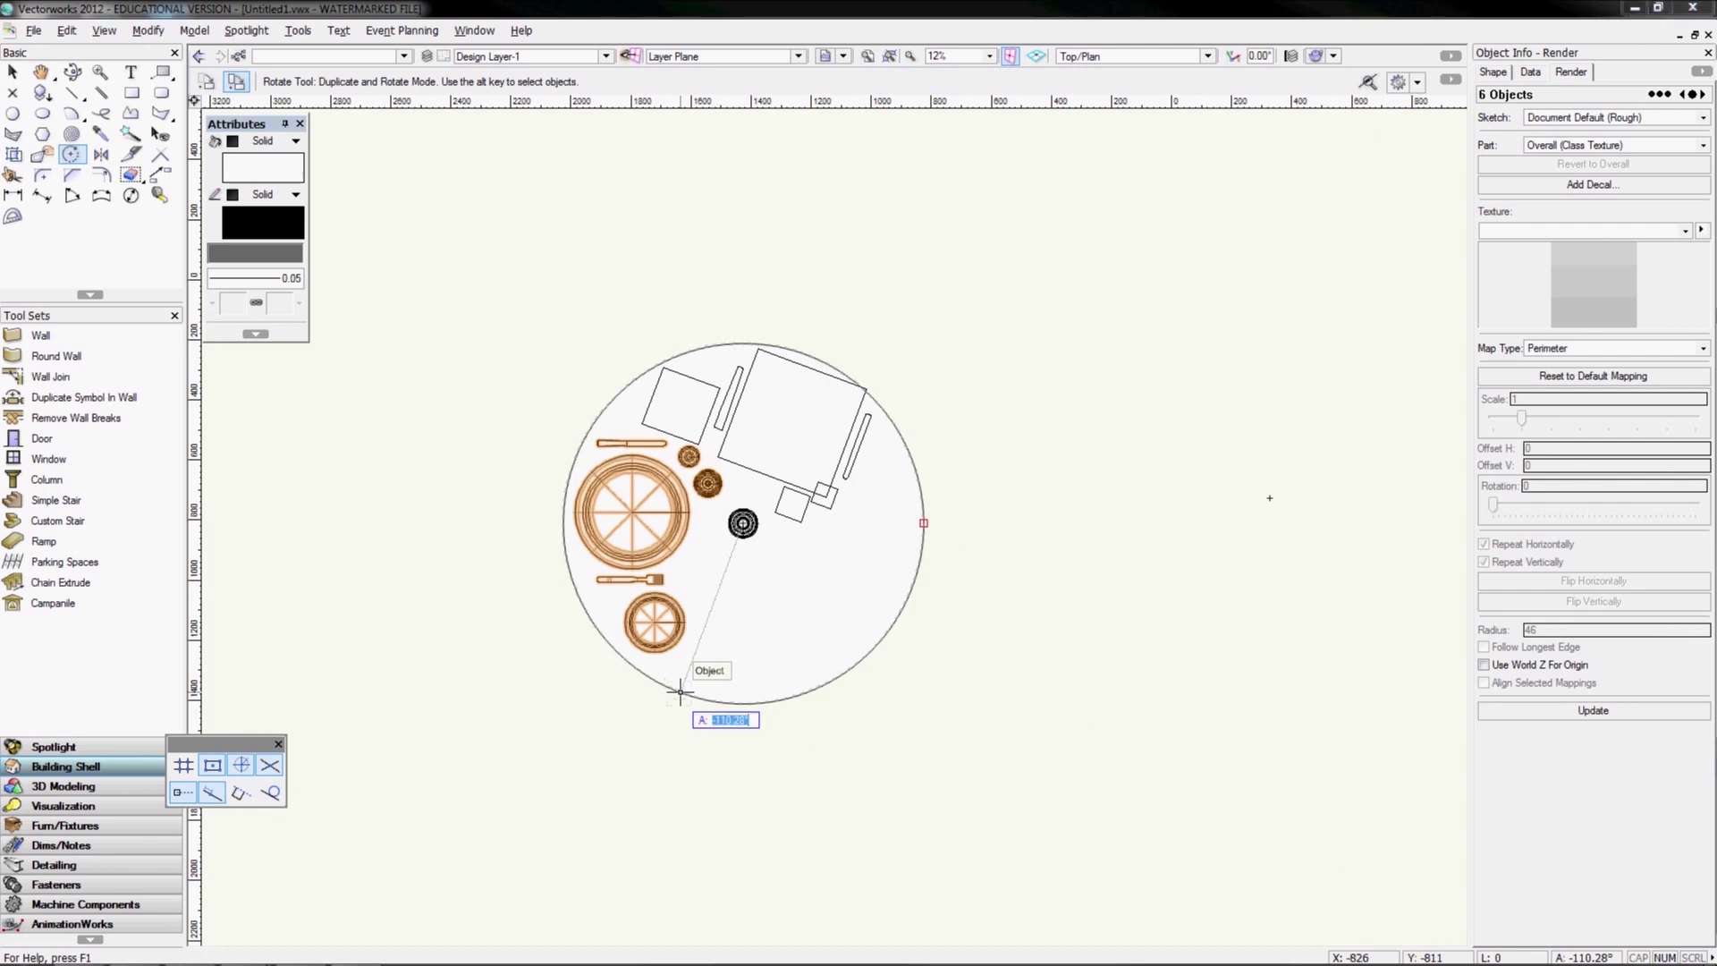
type("120")
key("Return")
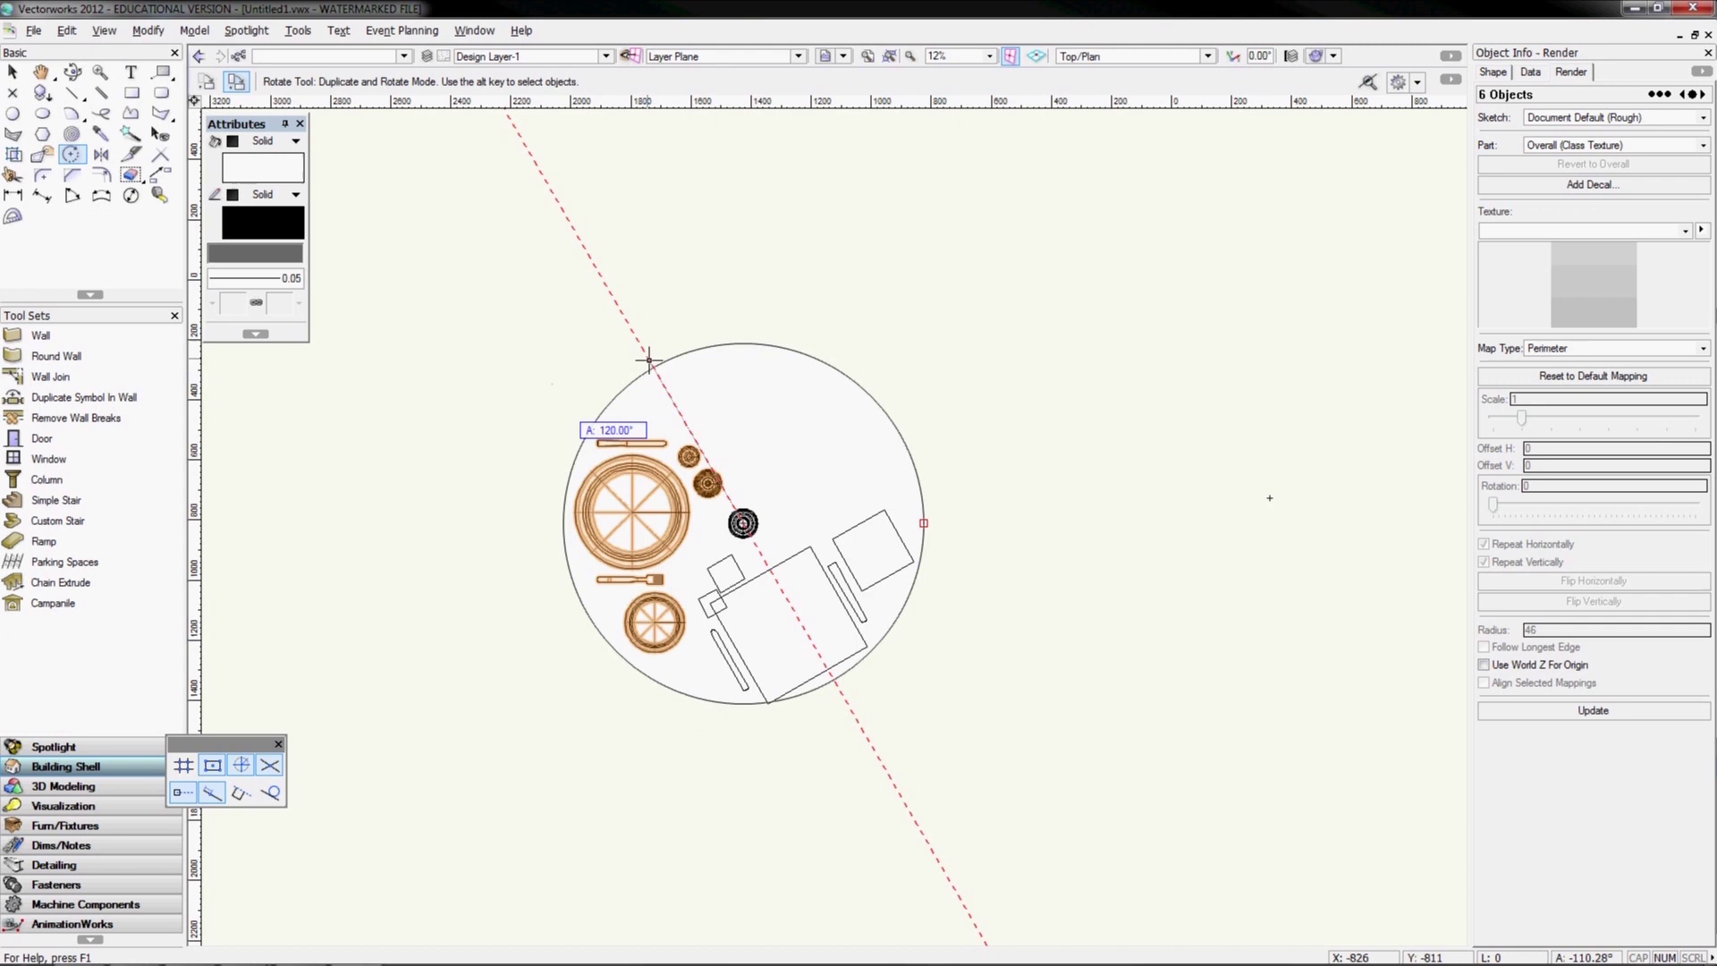
left_click(646, 356)
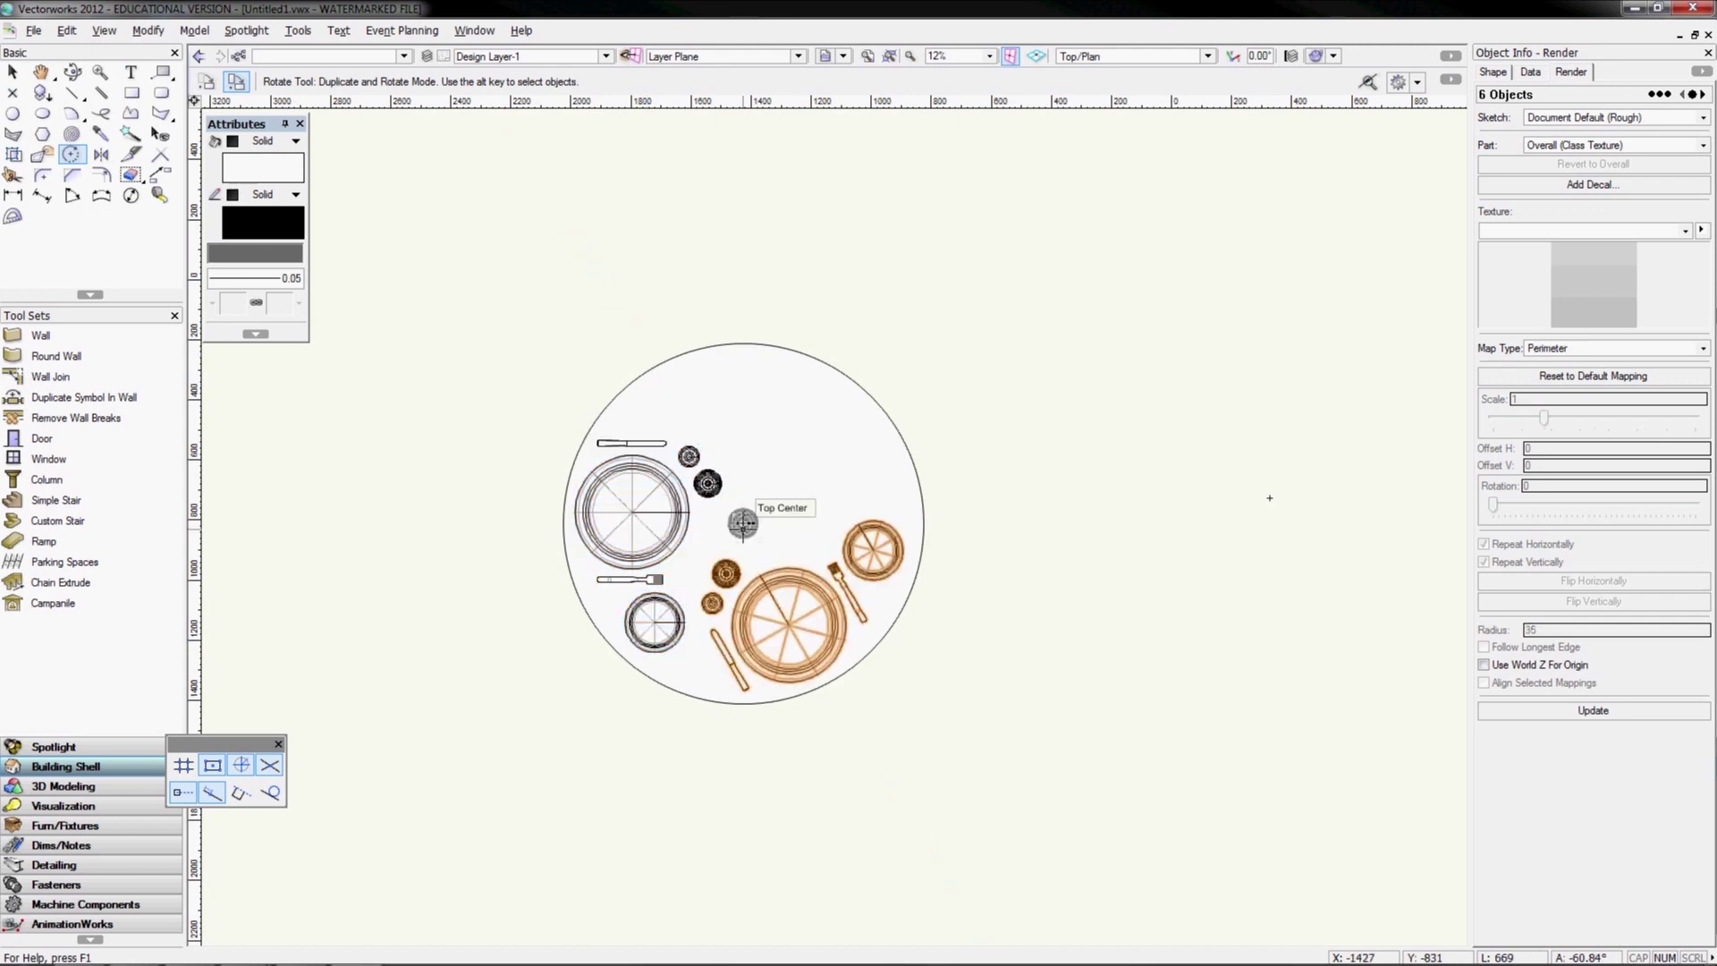
Create the third place setting by duplicating the selected copy another 120° around the table's centre, and deselect everything
left_click(742, 523)
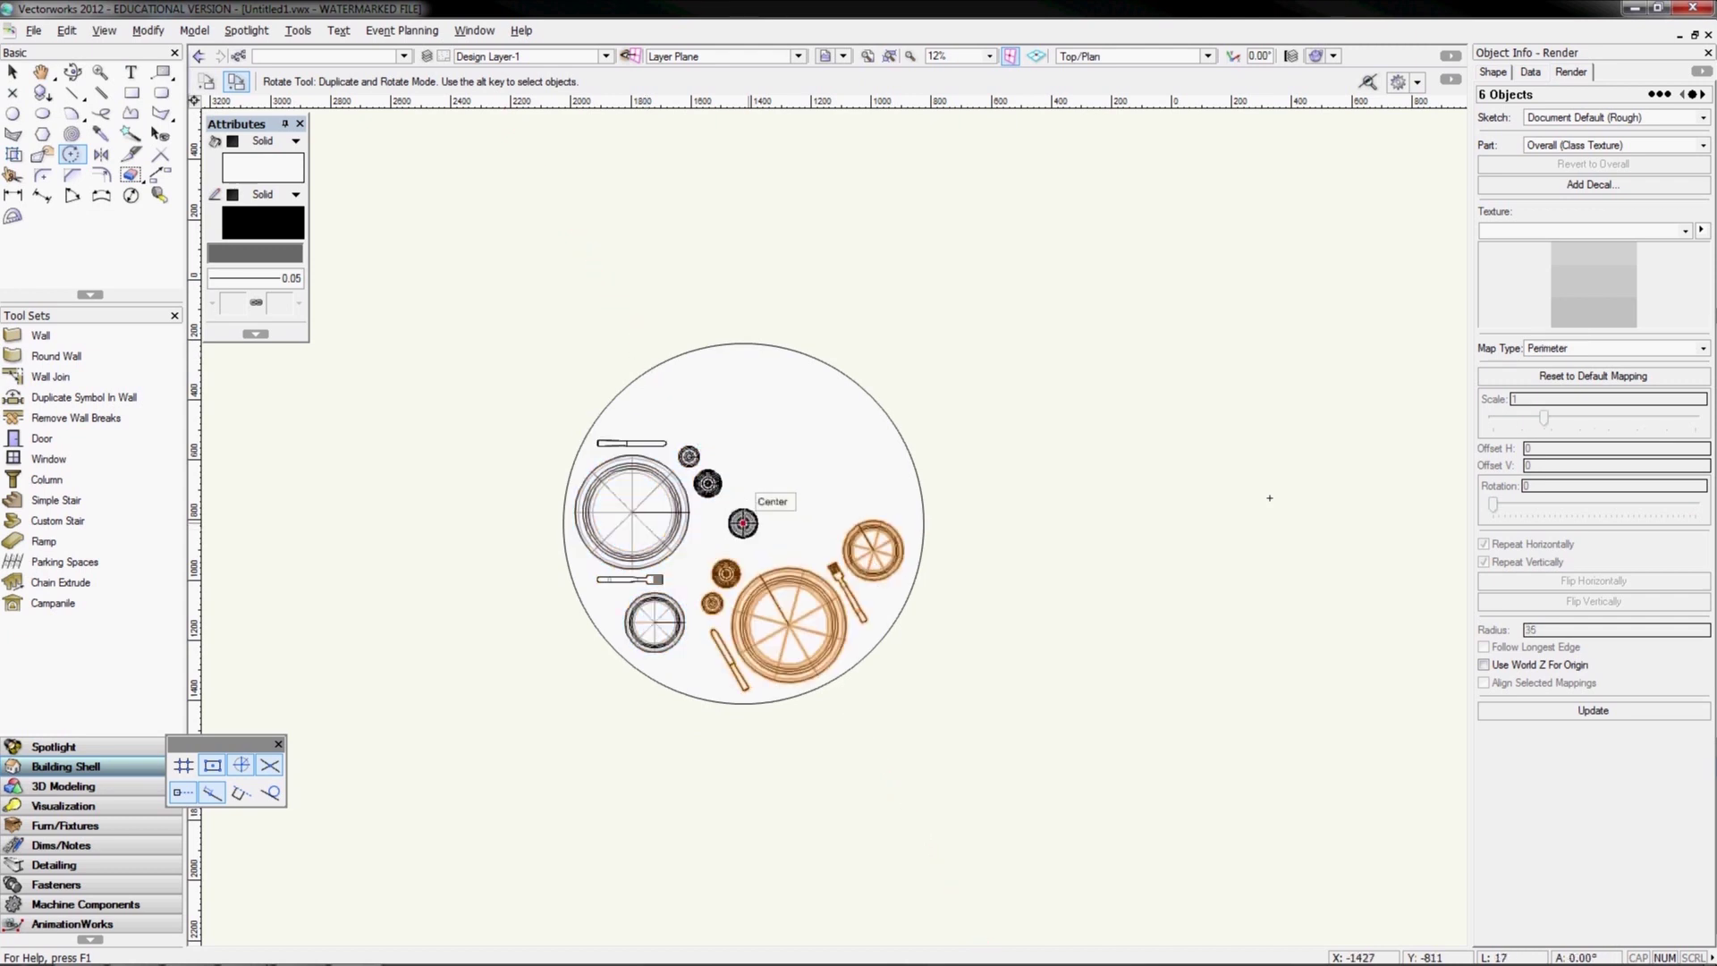
left_click(924, 524)
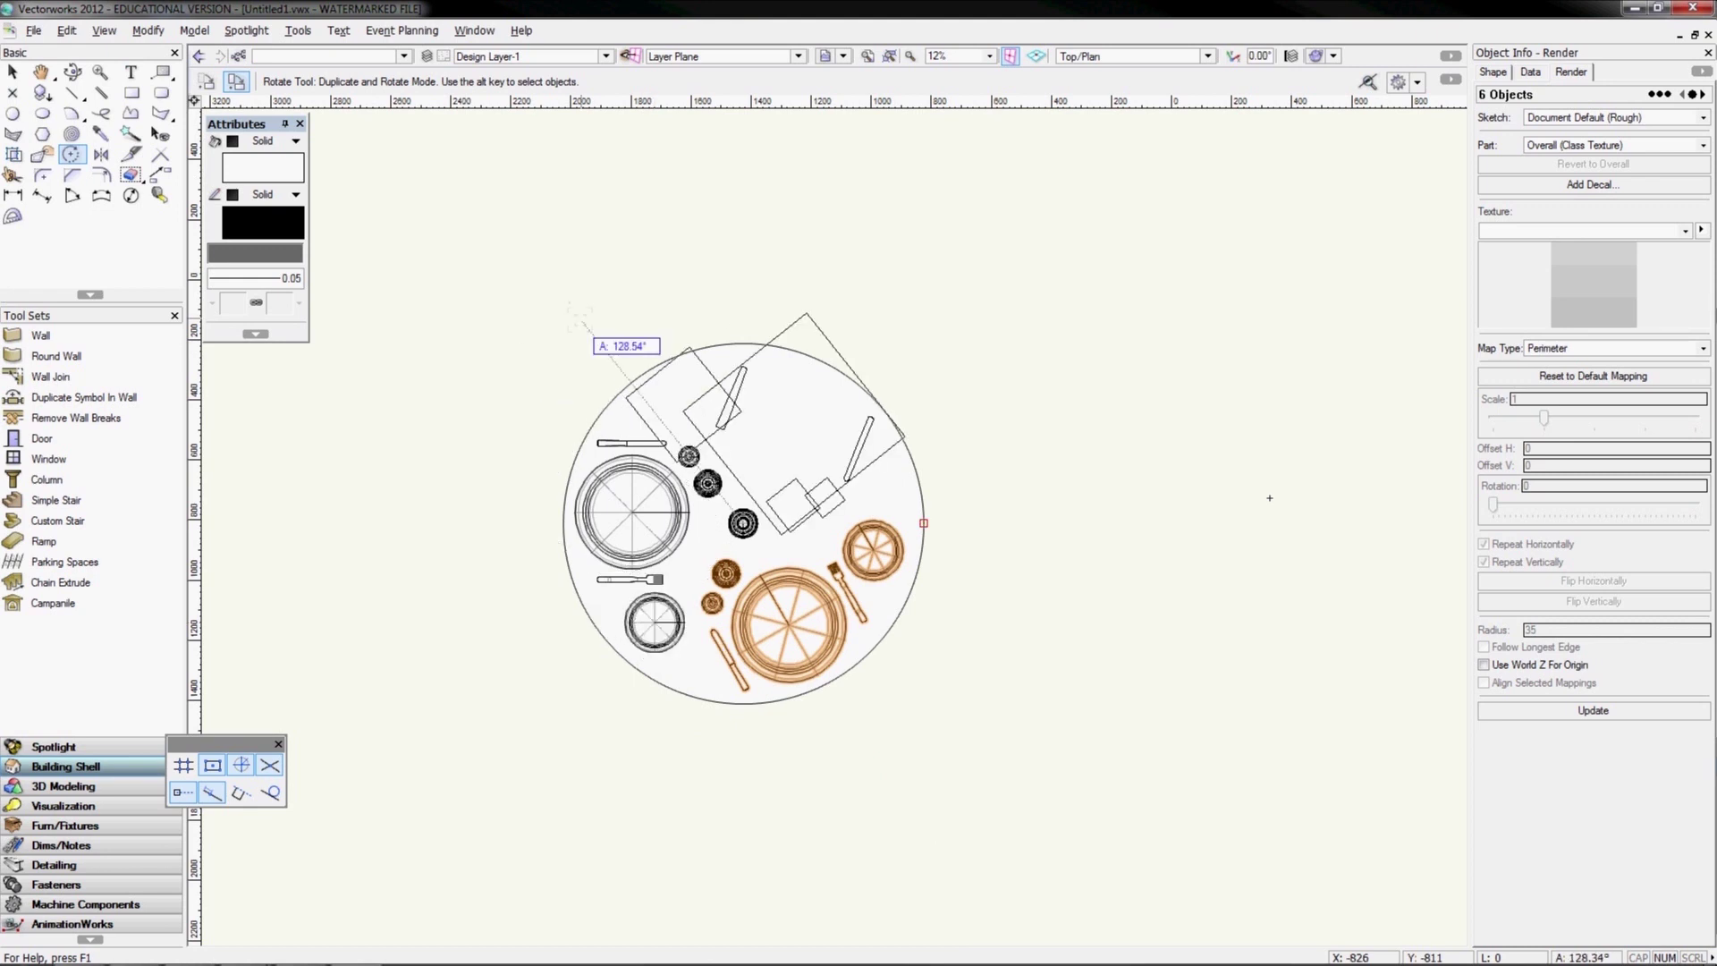
key("Tab")
type("1")
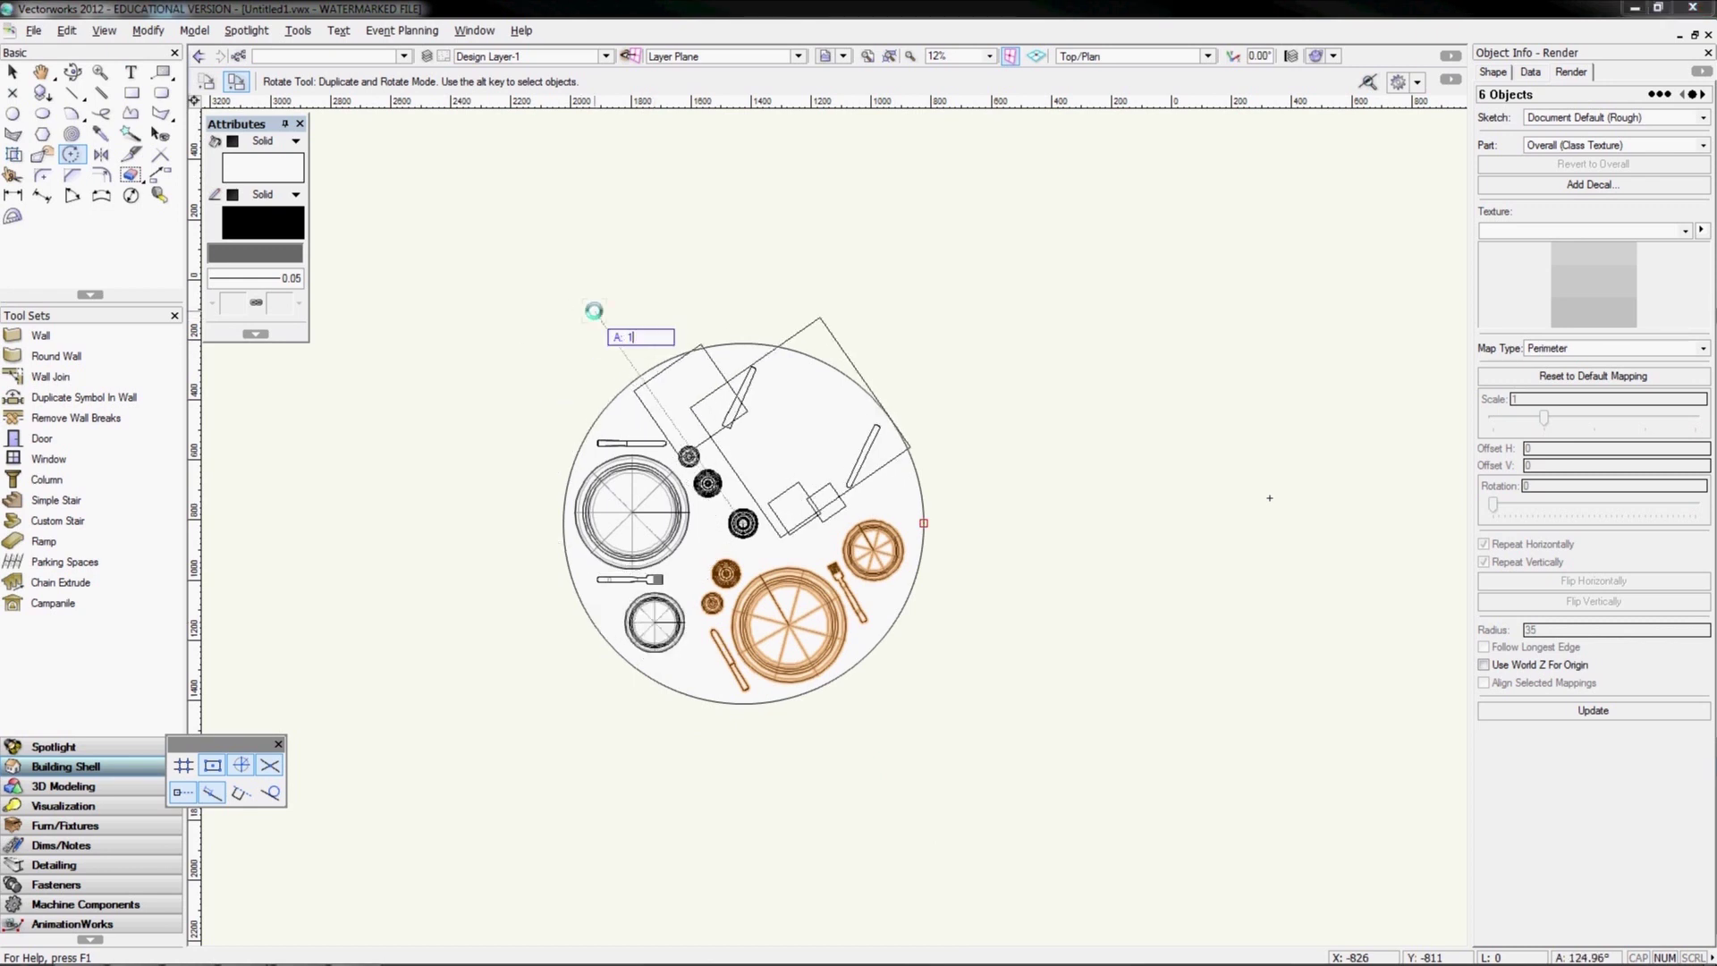
type("20")
key("Return")
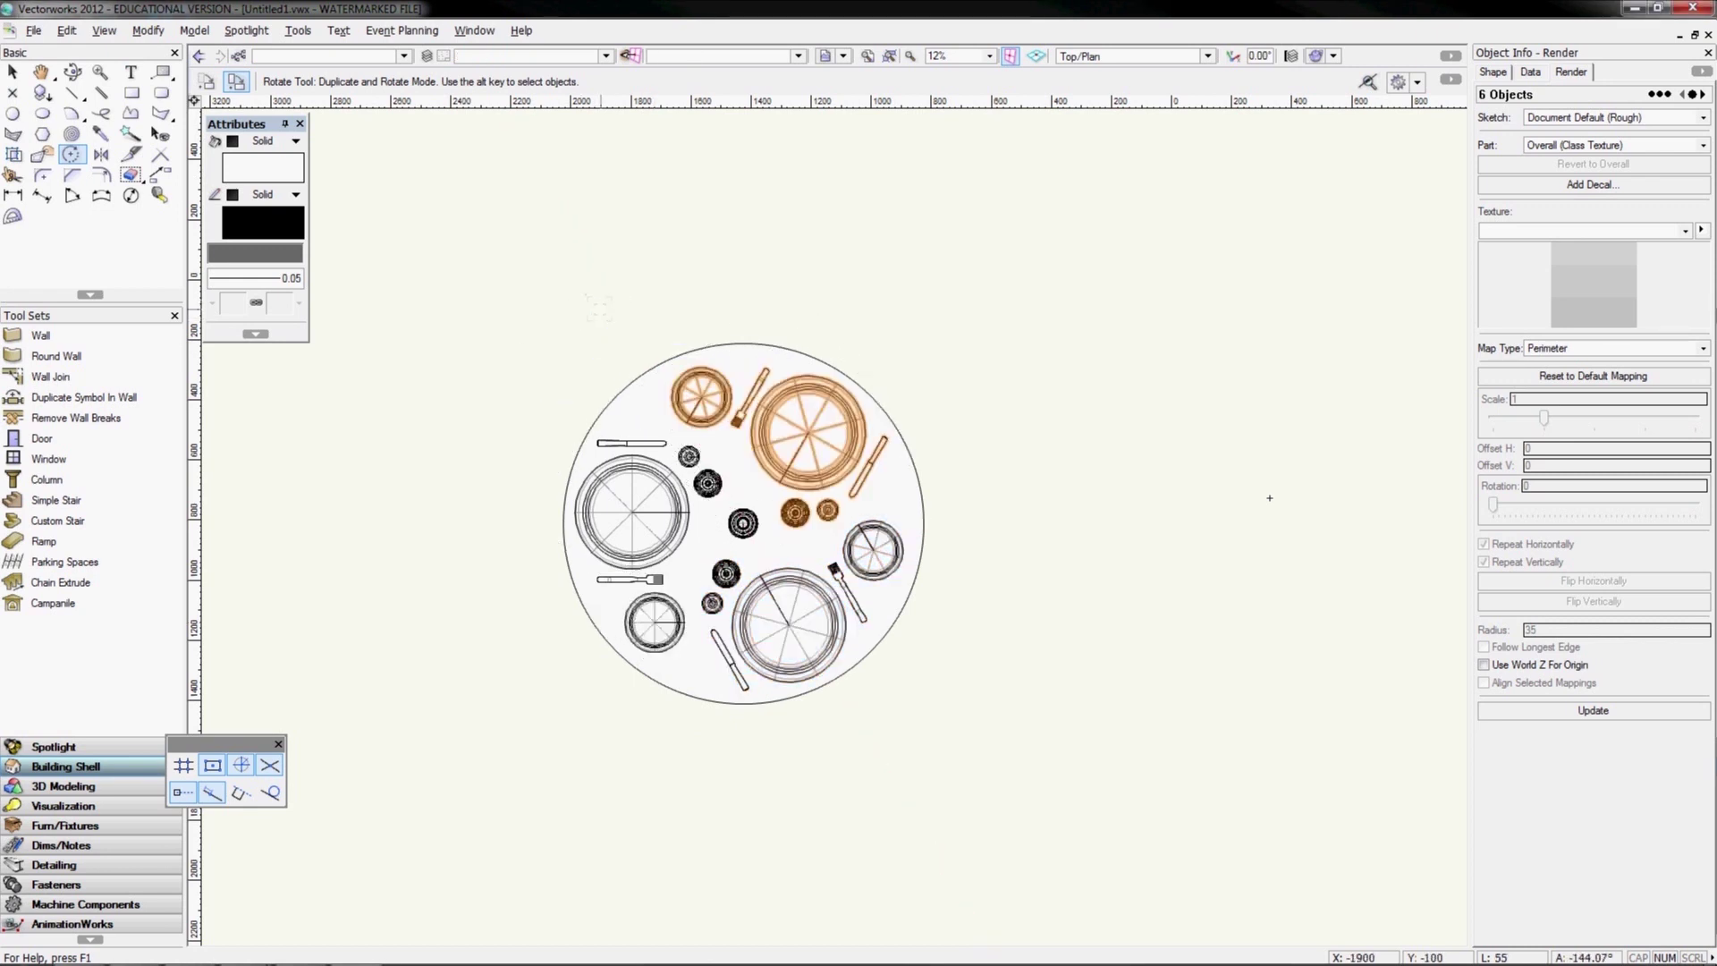
key("x")
key("x")
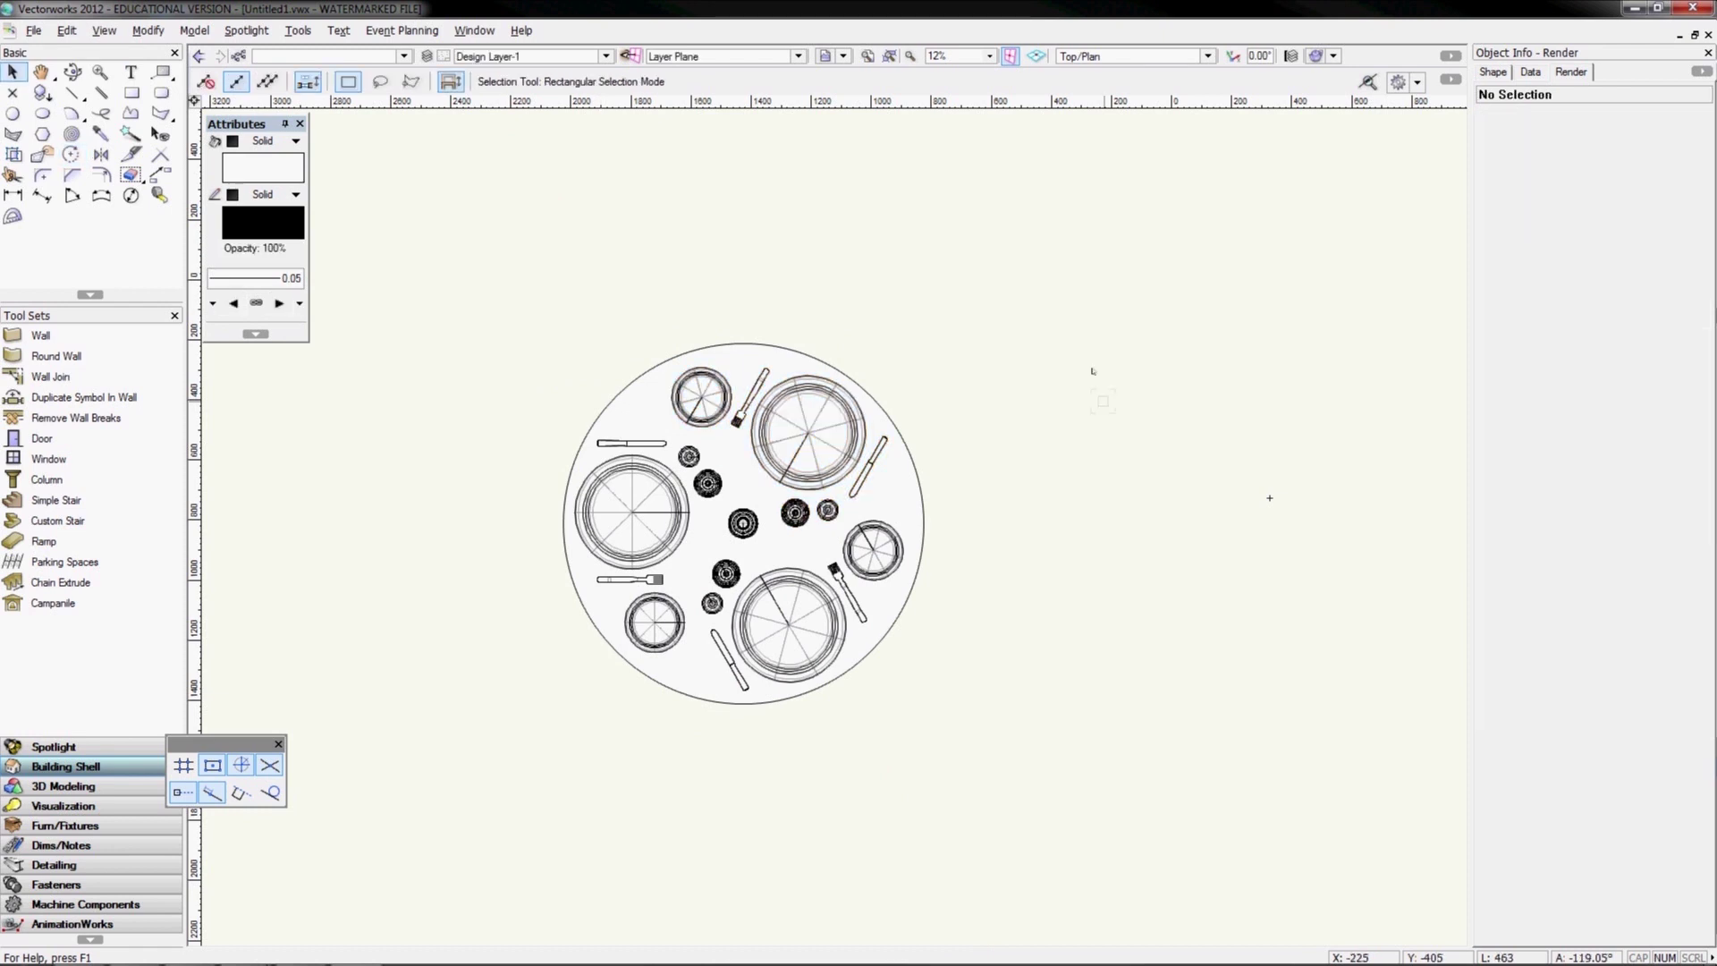
Make the Furniture-Main class visible in the Organization dialog
scroll(1093, 372, "down", 2)
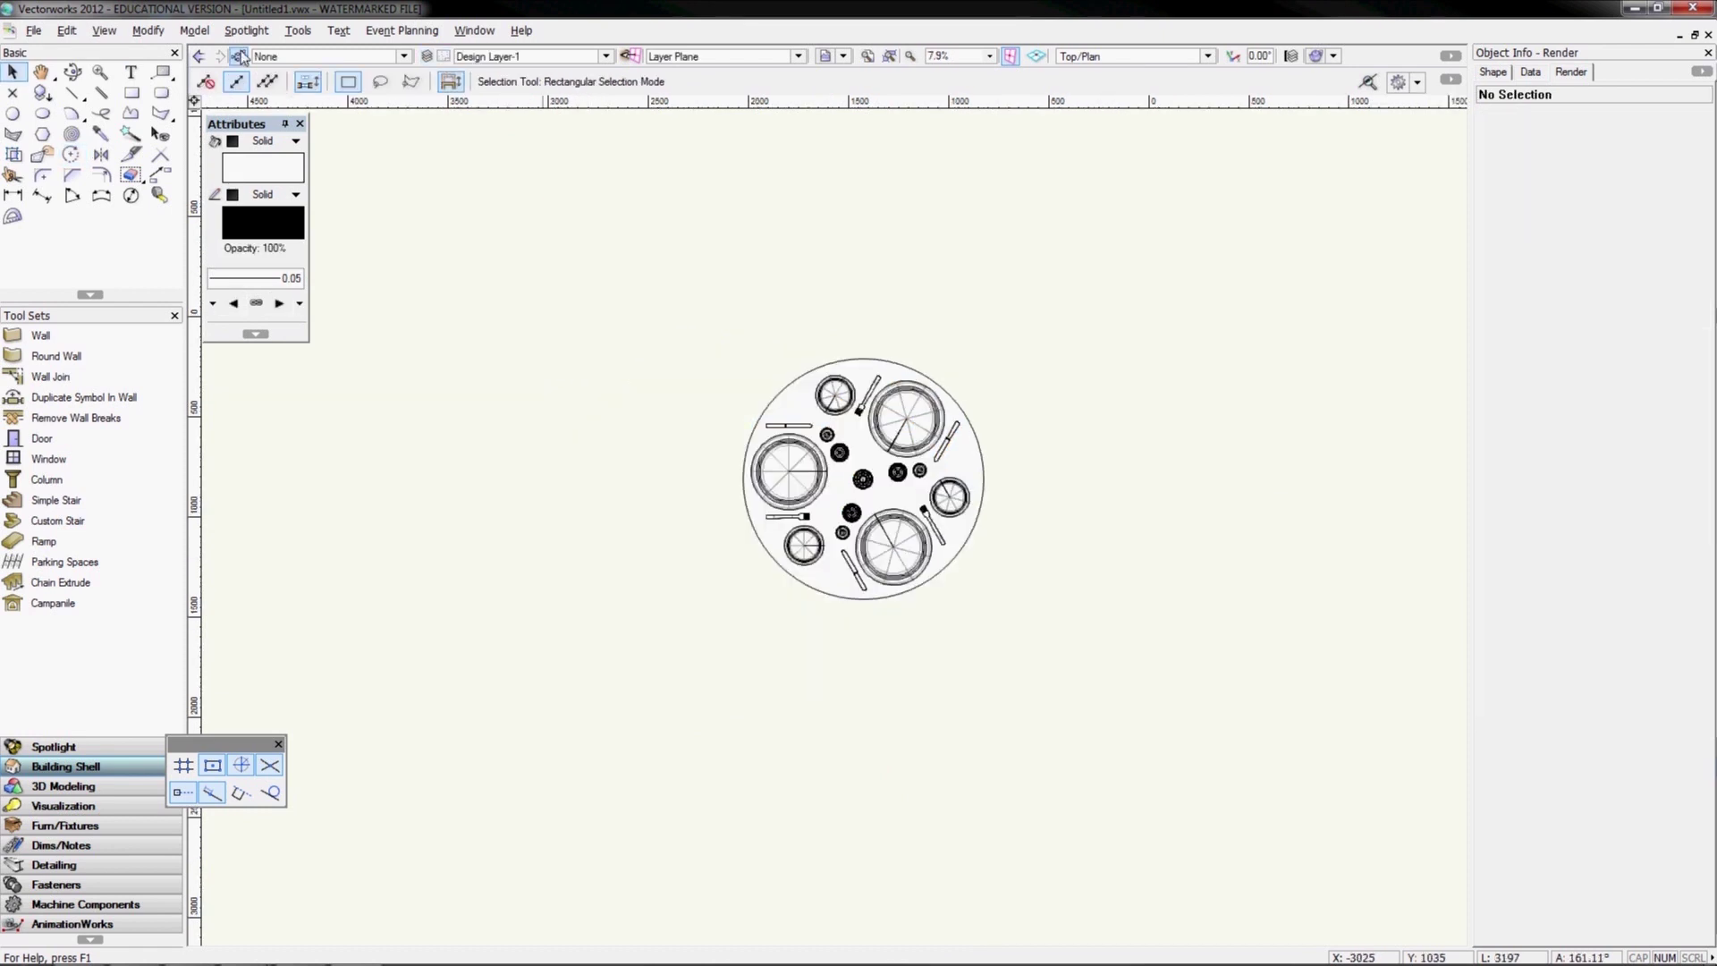
left_click(240, 56)
key("Up")
key("Up")
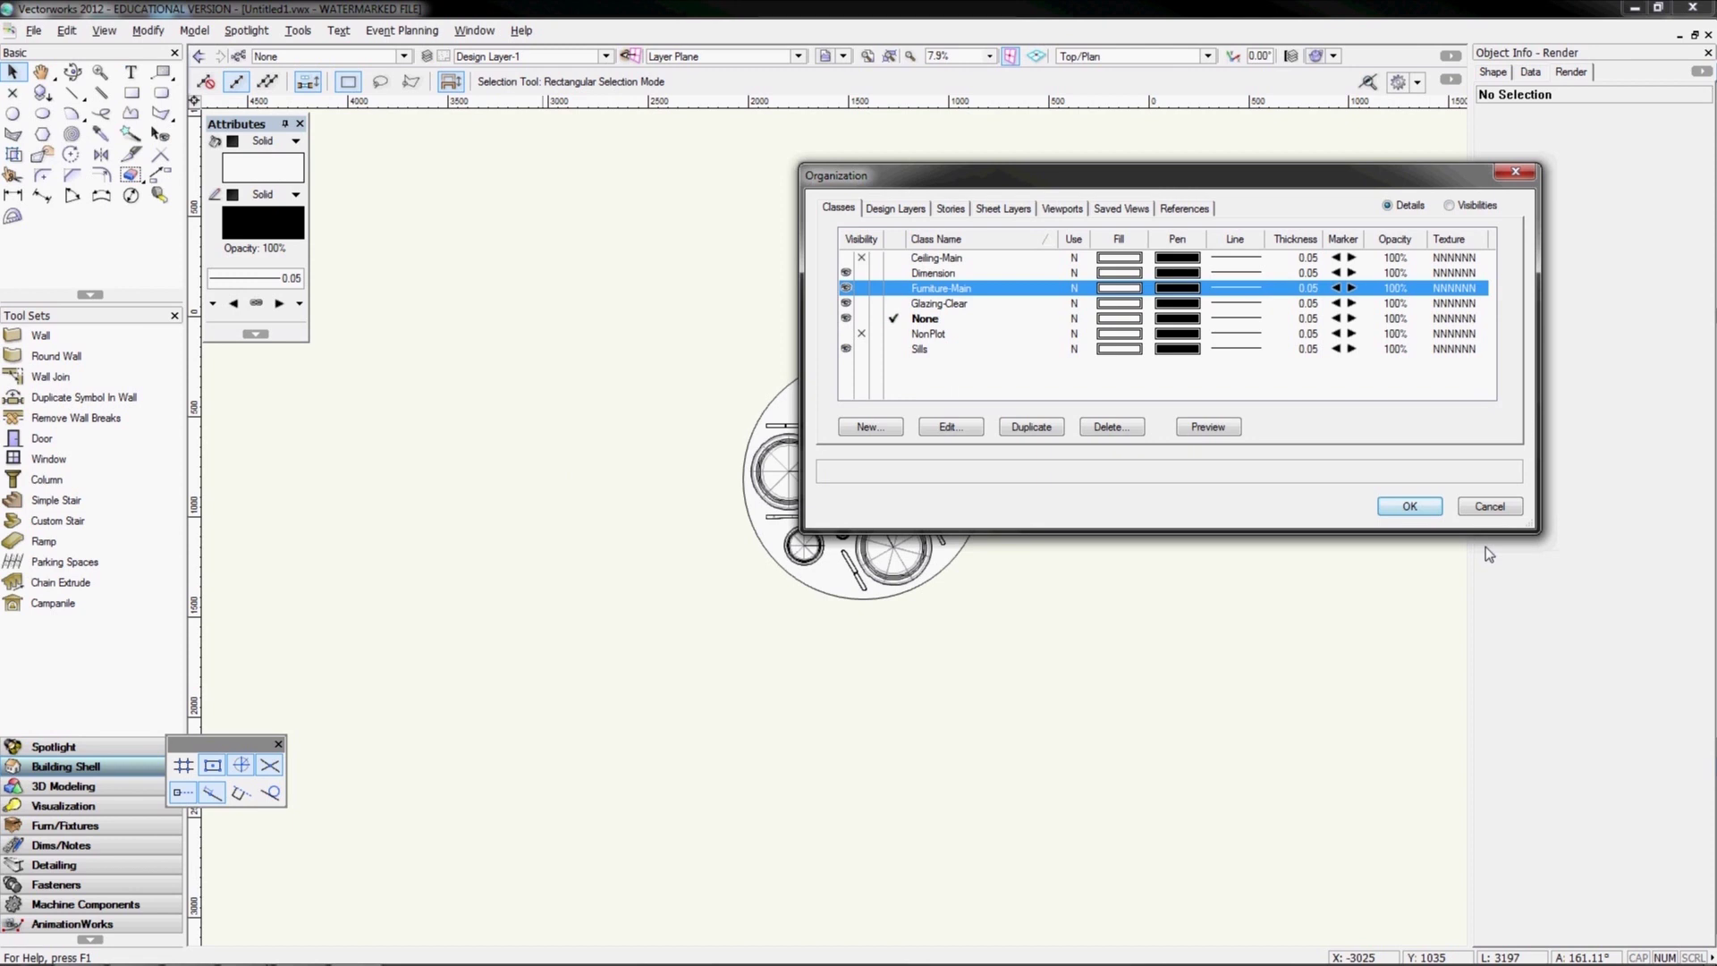
key("Return")
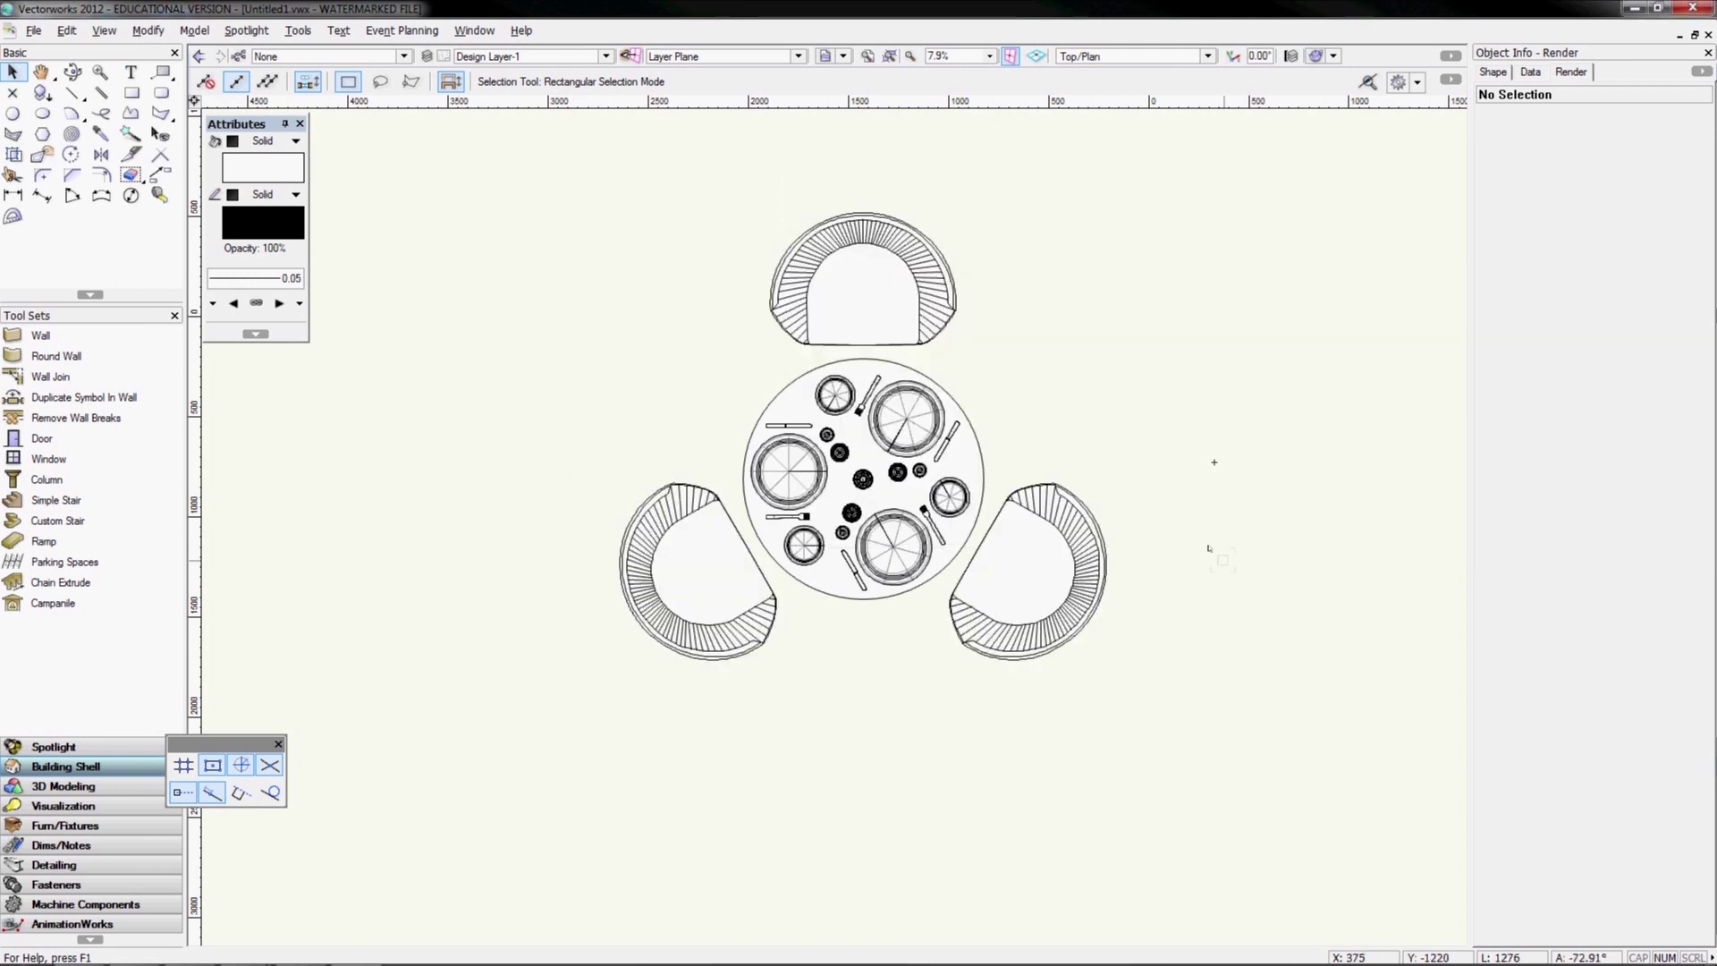
Switch to Right Isometric view, select the extruded floor and review its available textures without changing the Class Texture setting
key("KP_3")
middle_click_drag(1016, 339, 974, 763)
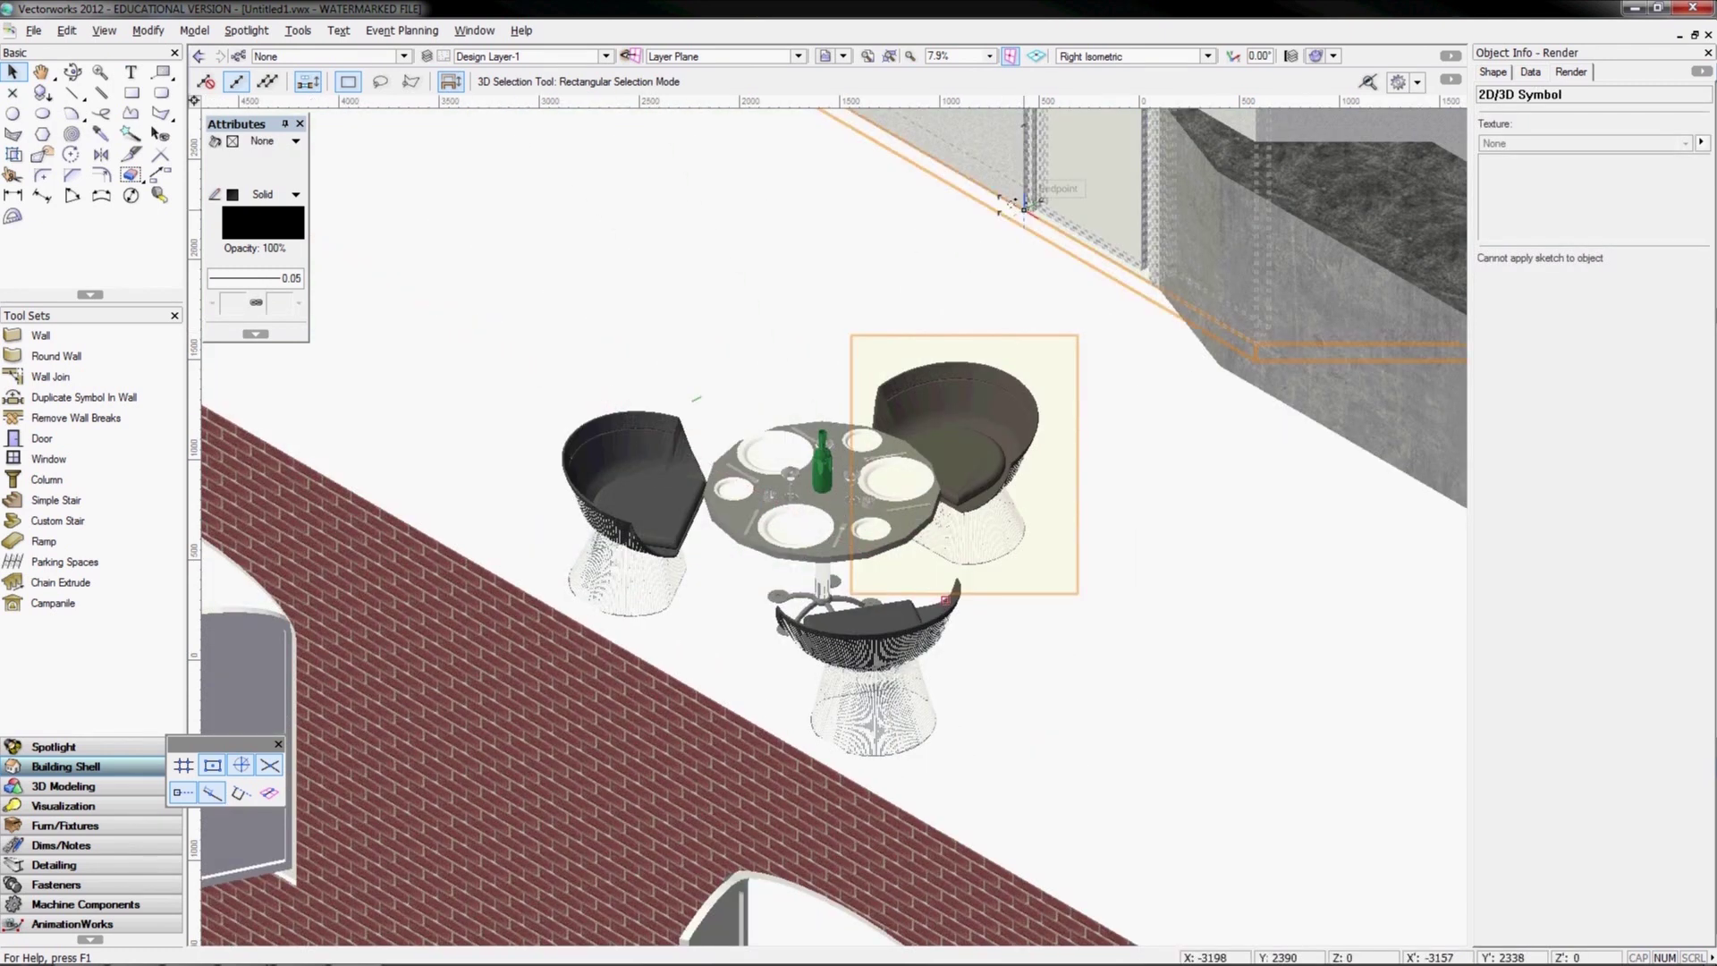
left_click(1052, 224)
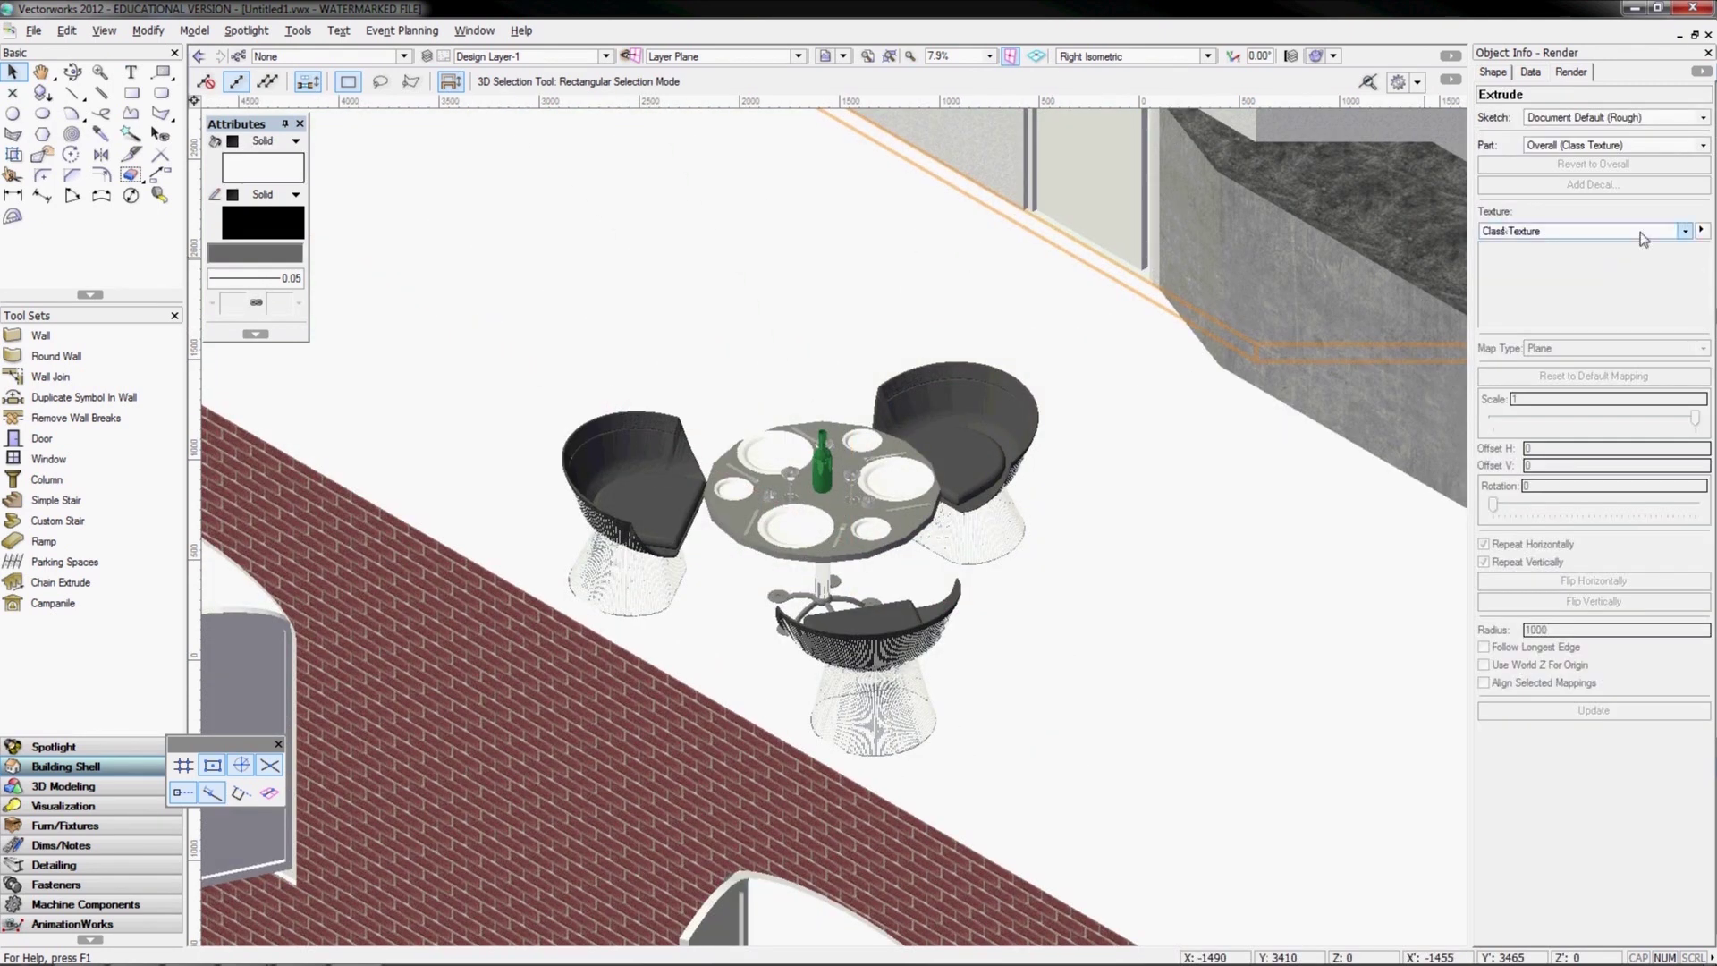
left_click(1685, 233)
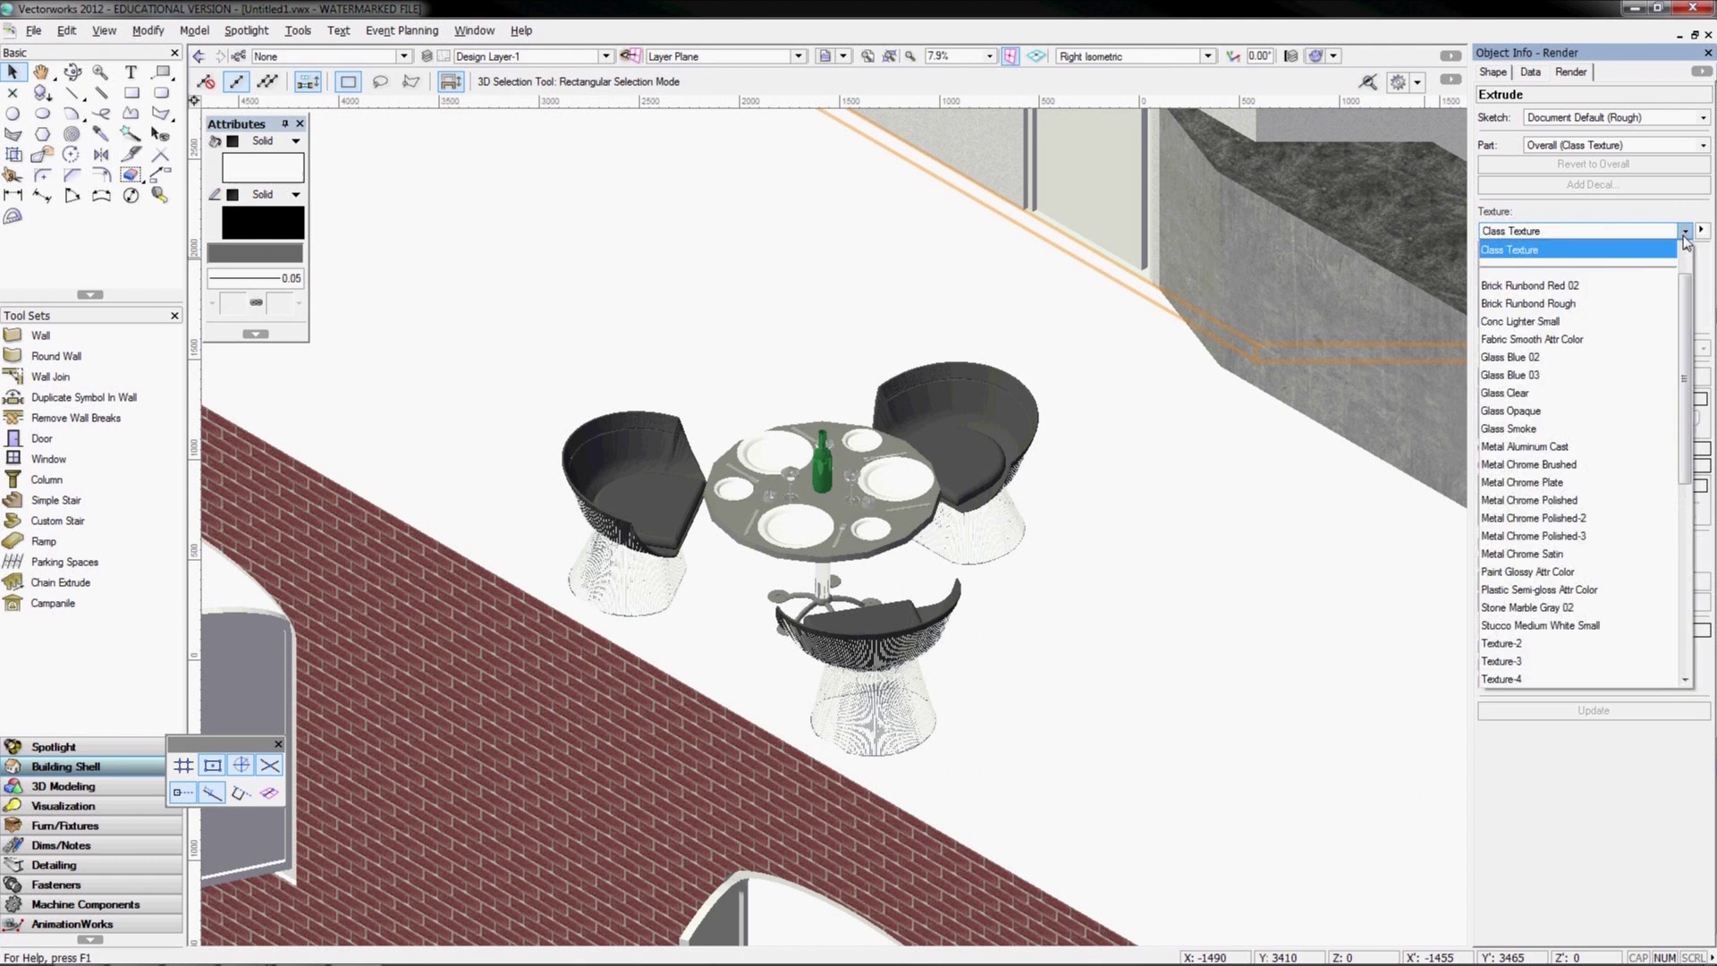
left_click(1594, 230)
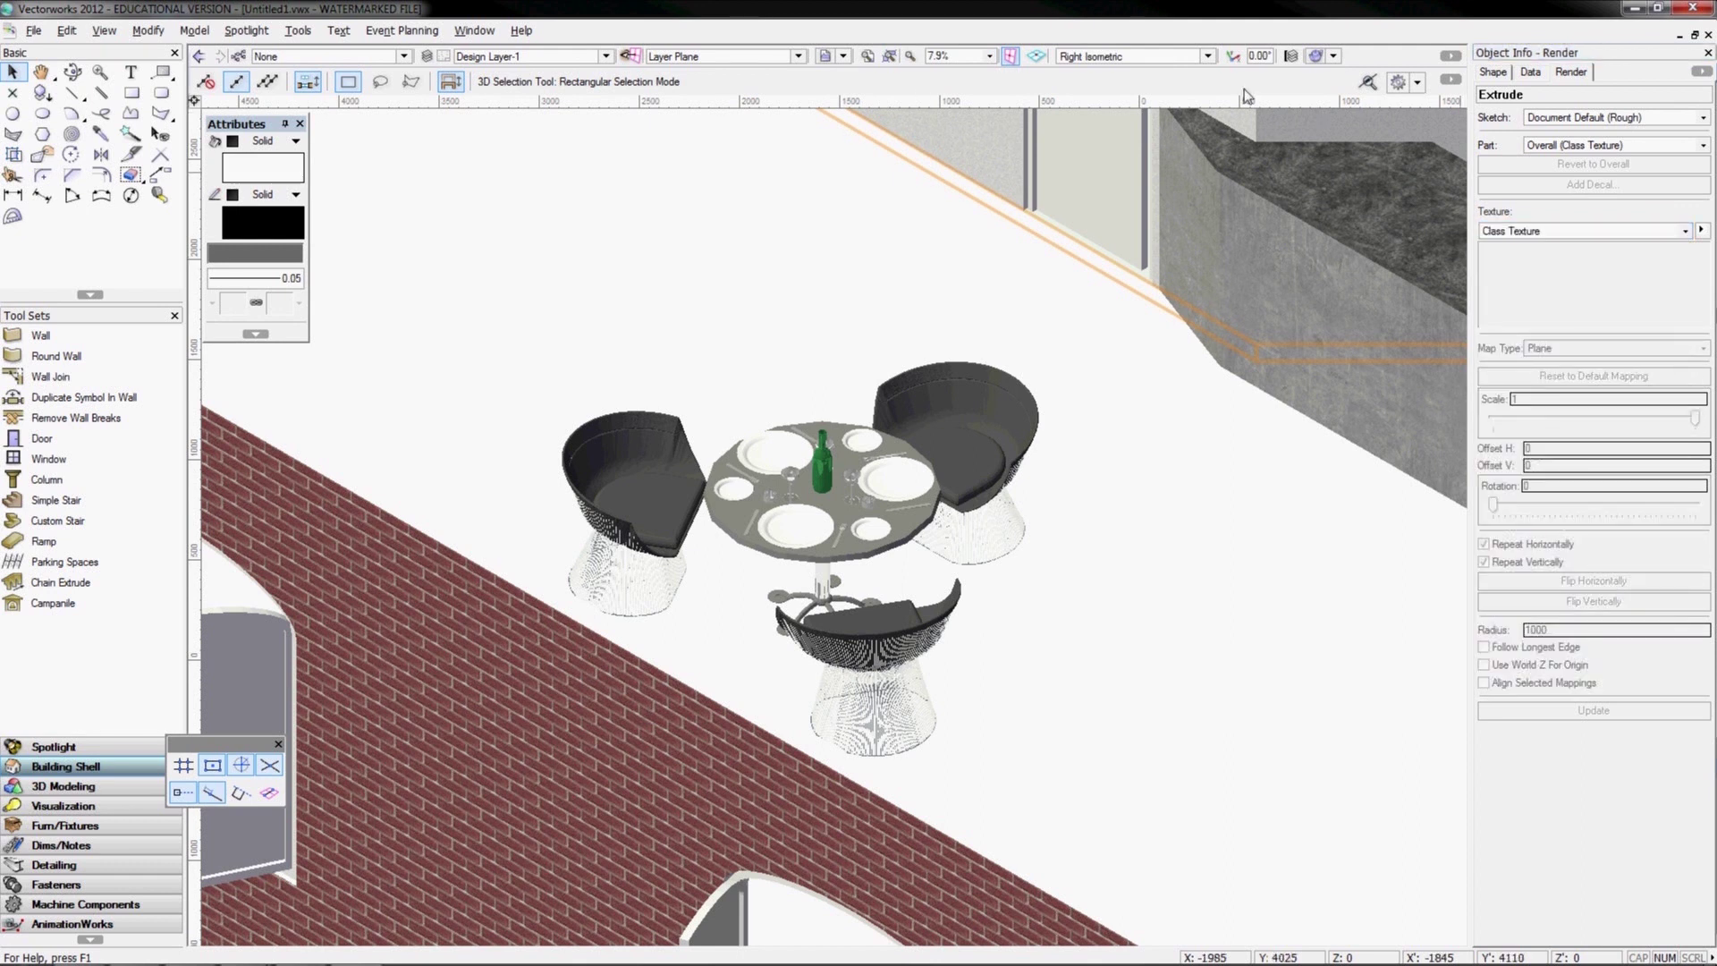
Show the Untitled1 document's resources in the Resource Browser and start a new Renderworks texture there
key("ctrl+r")
left_click_drag(1341, 136, 1311, 135)
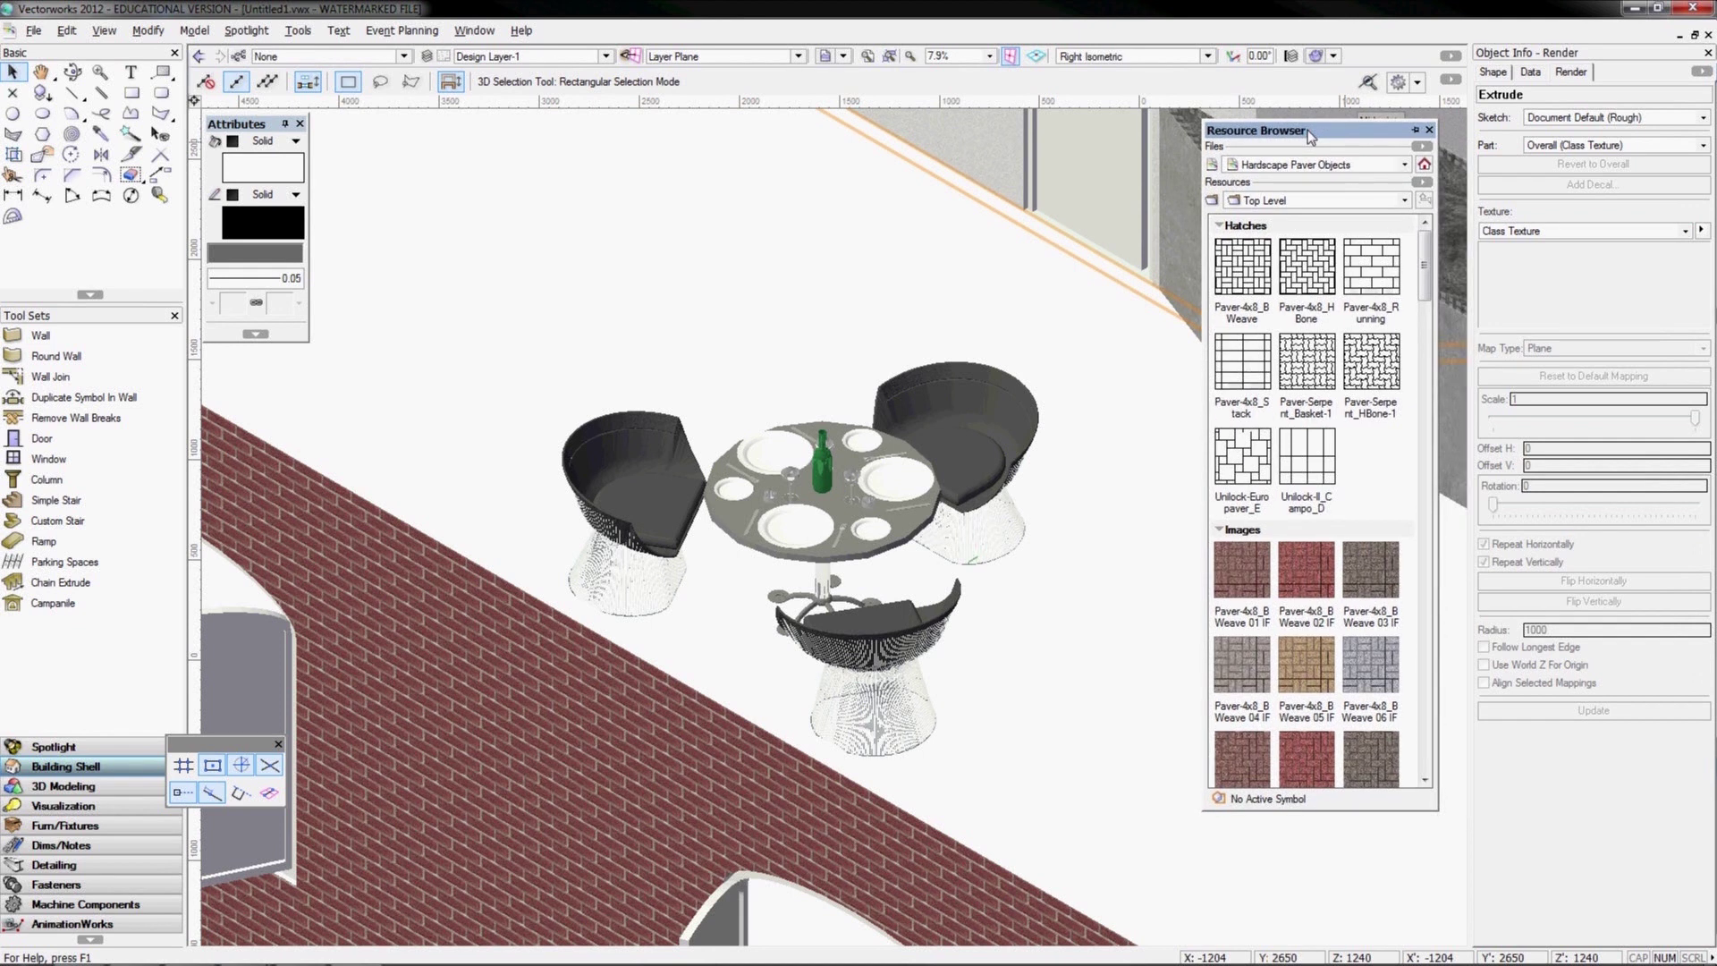
left_click(1406, 164)
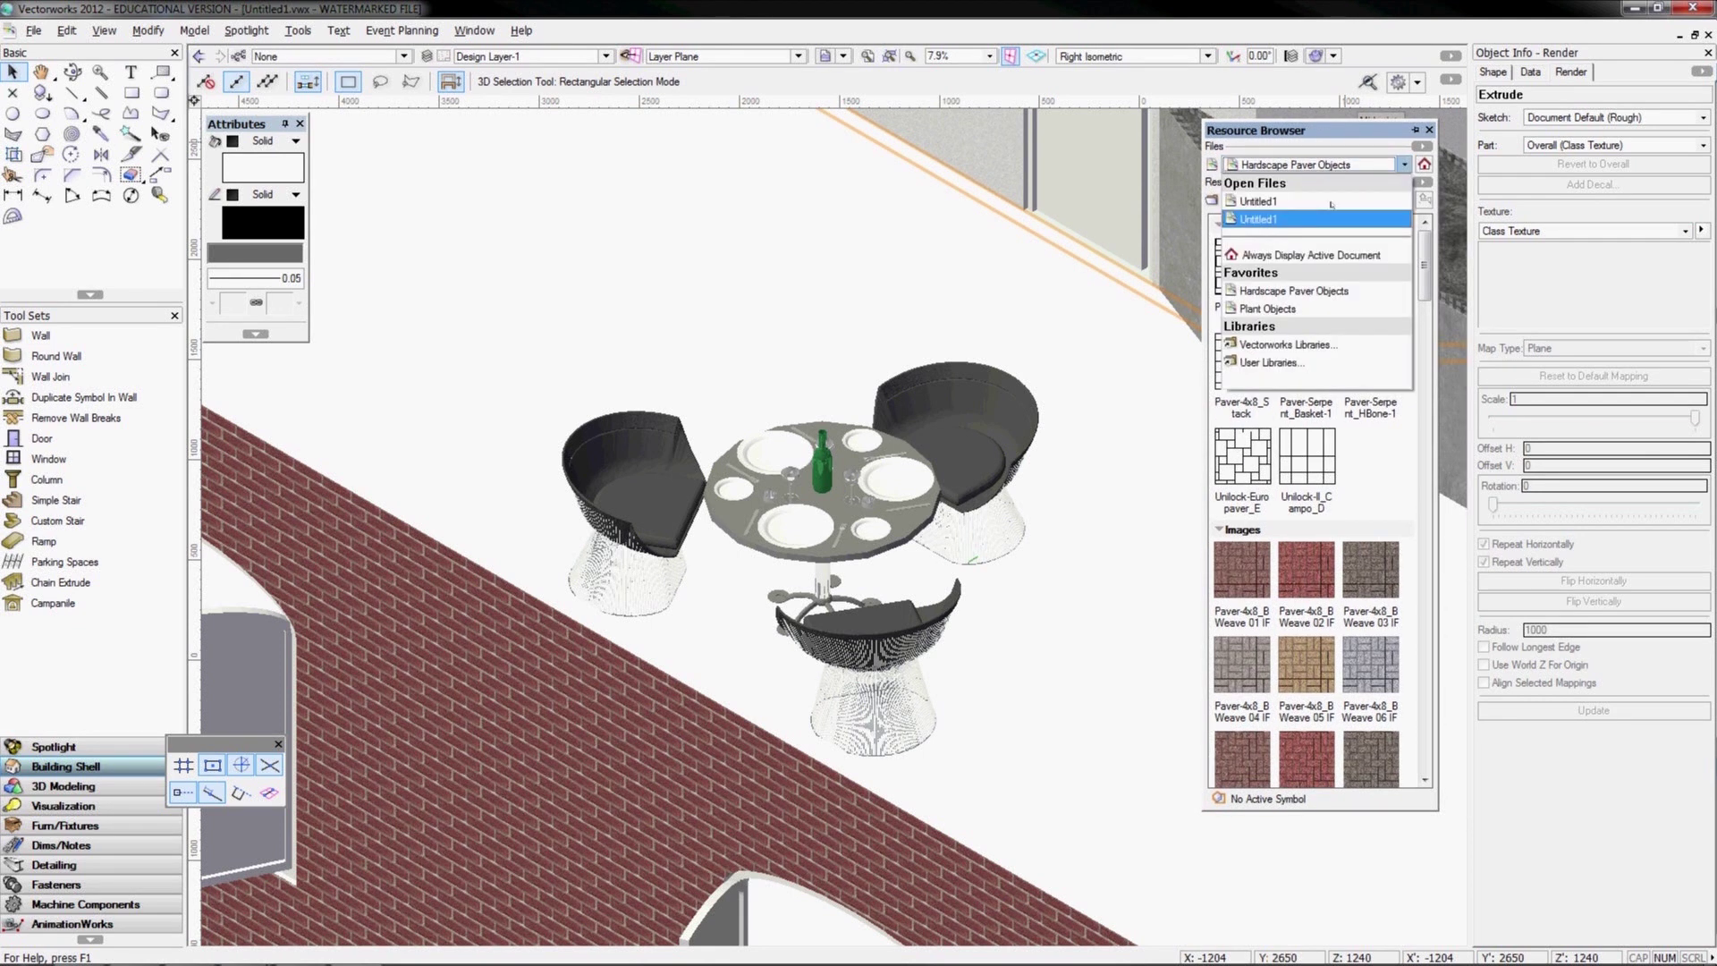
left_click(1317, 219)
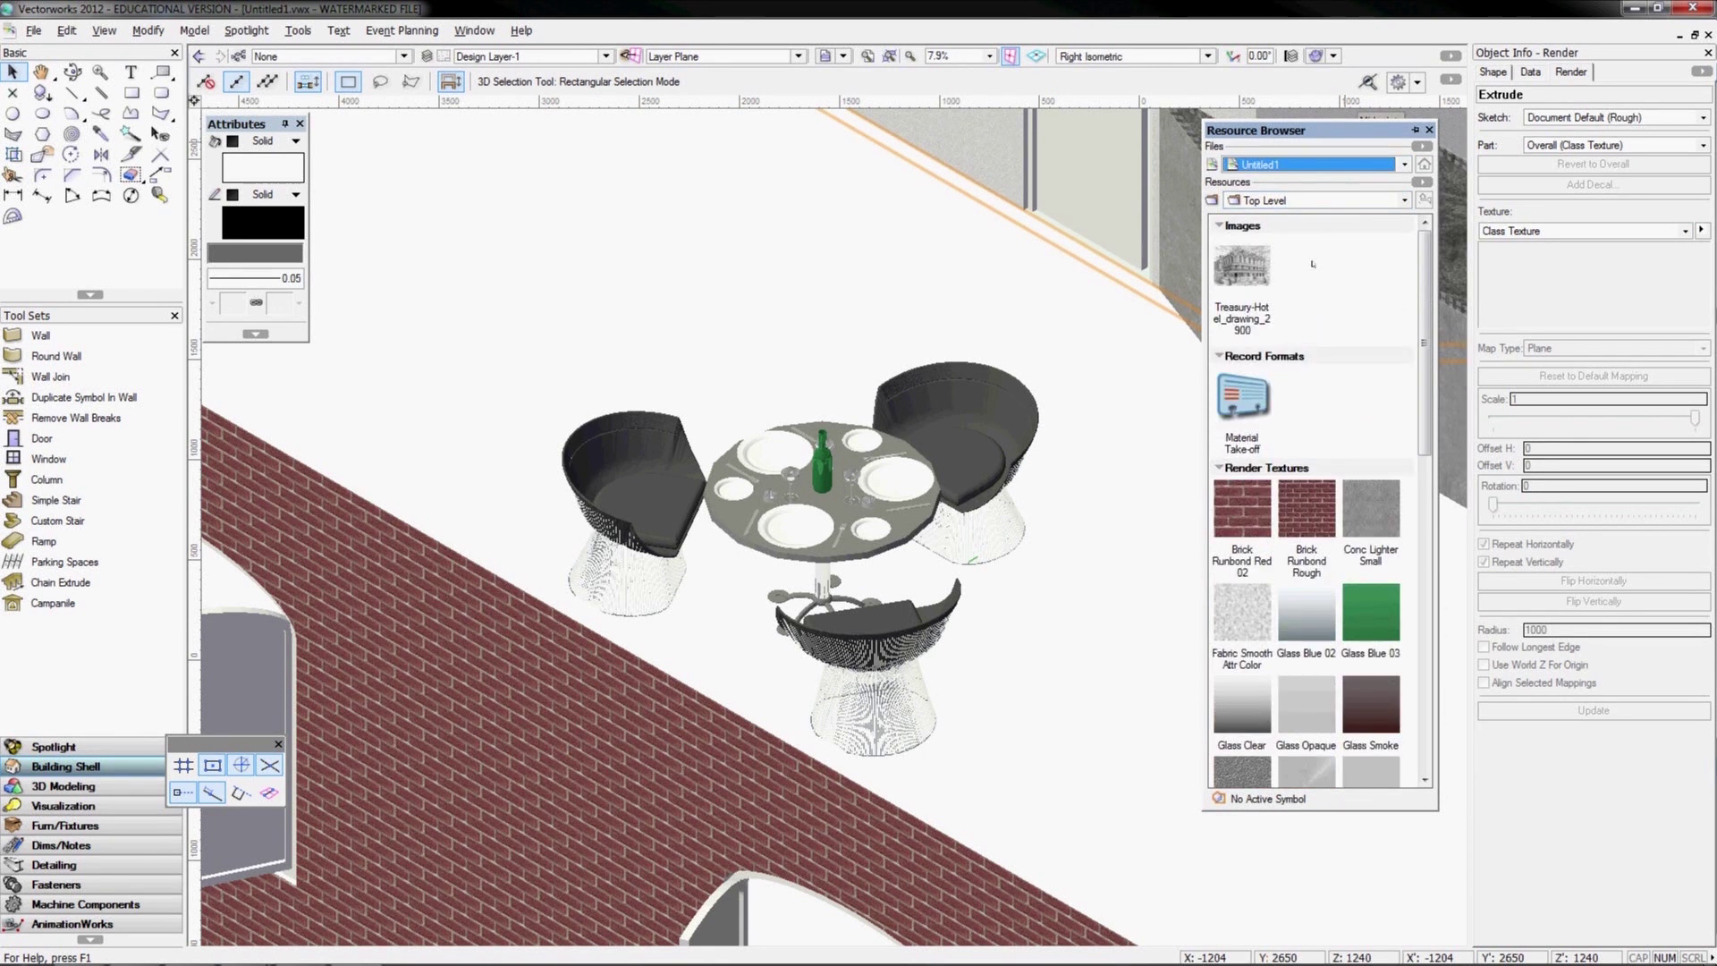
scroll(1395, 454, "down", 3)
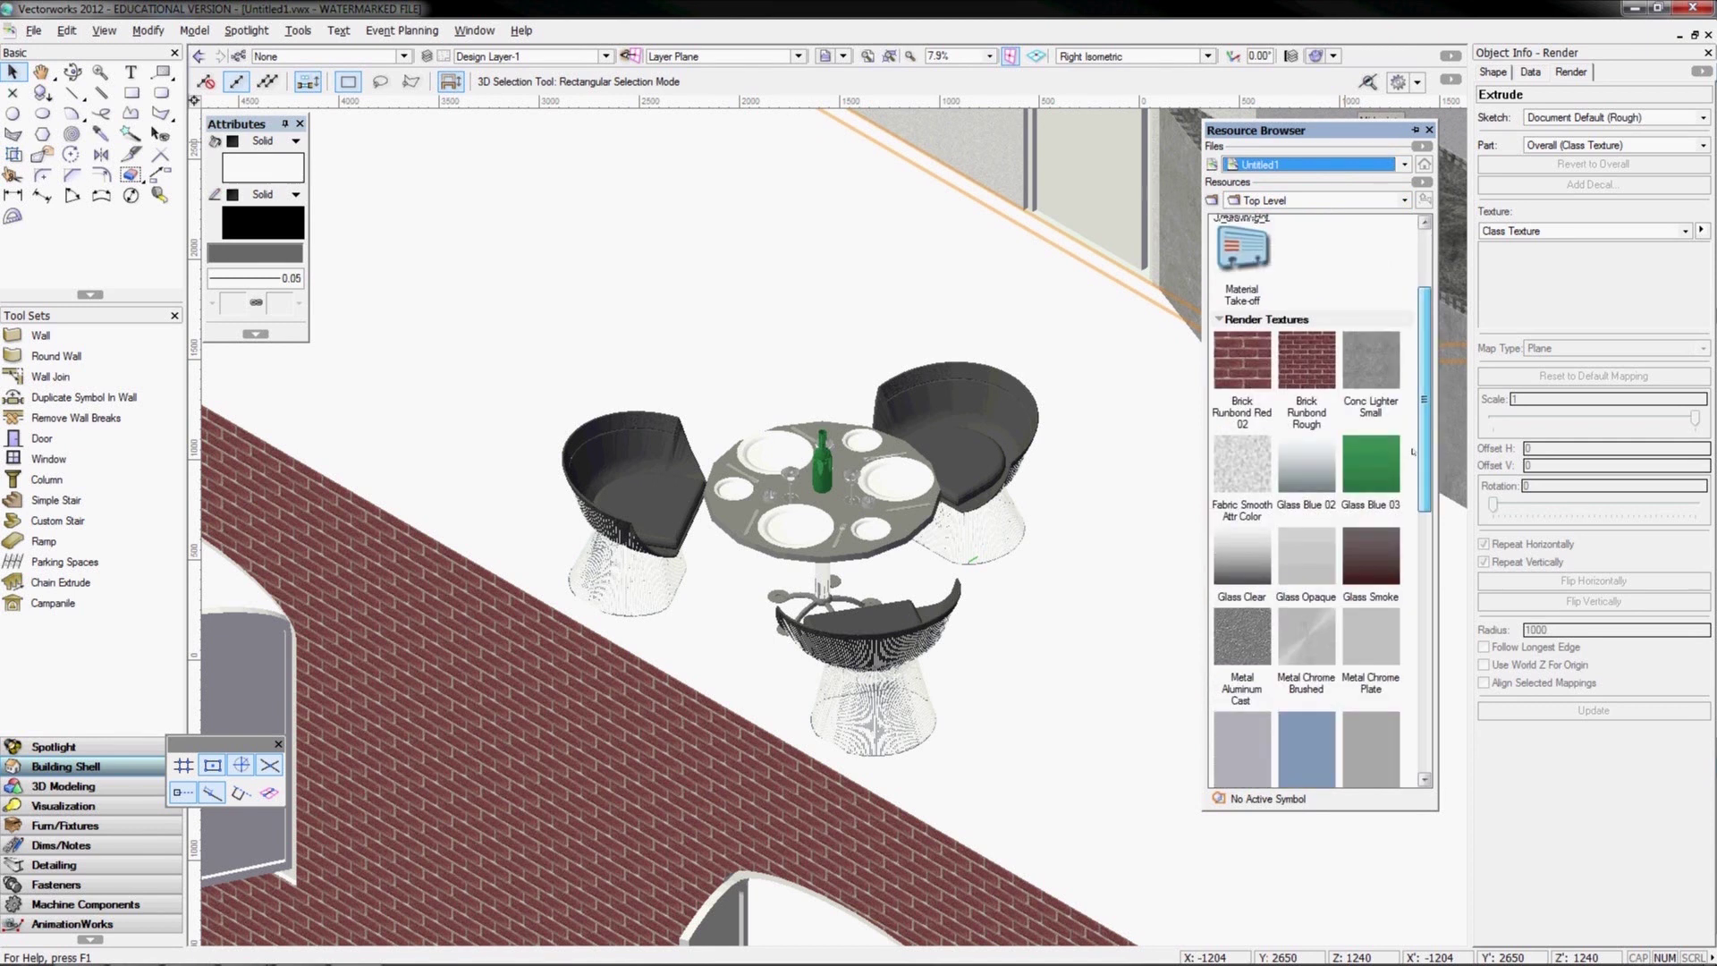
scroll(1412, 452, "down", 3)
right_click(1409, 543)
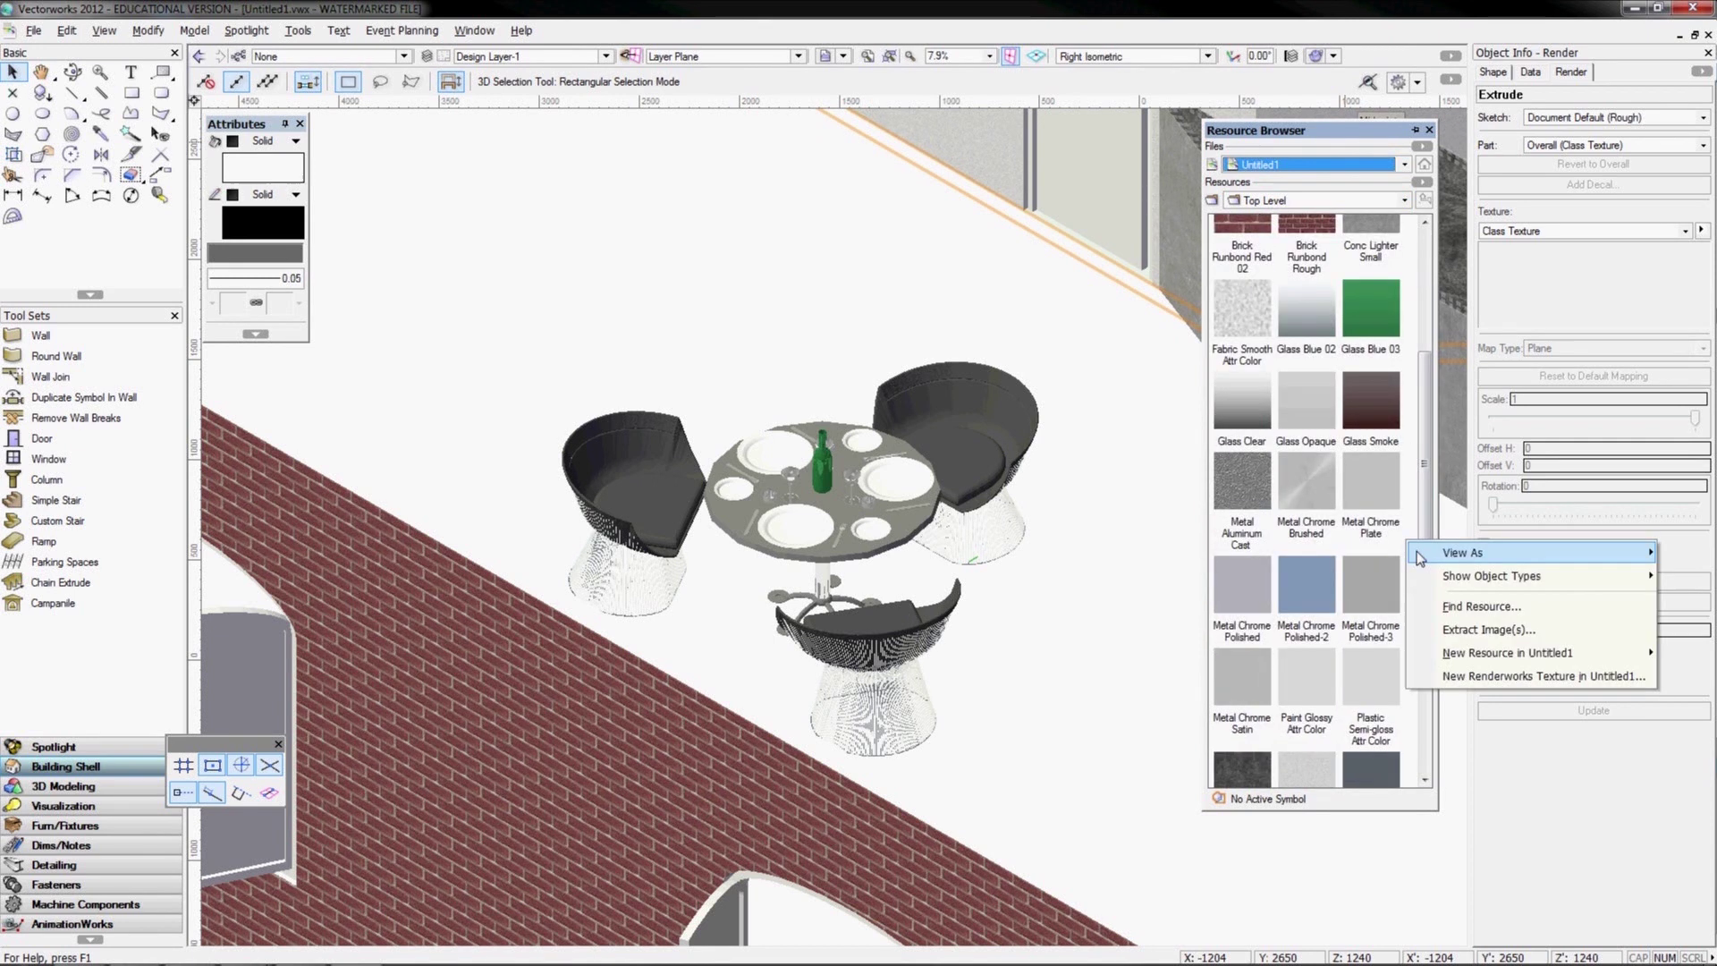
left_click(1507, 653)
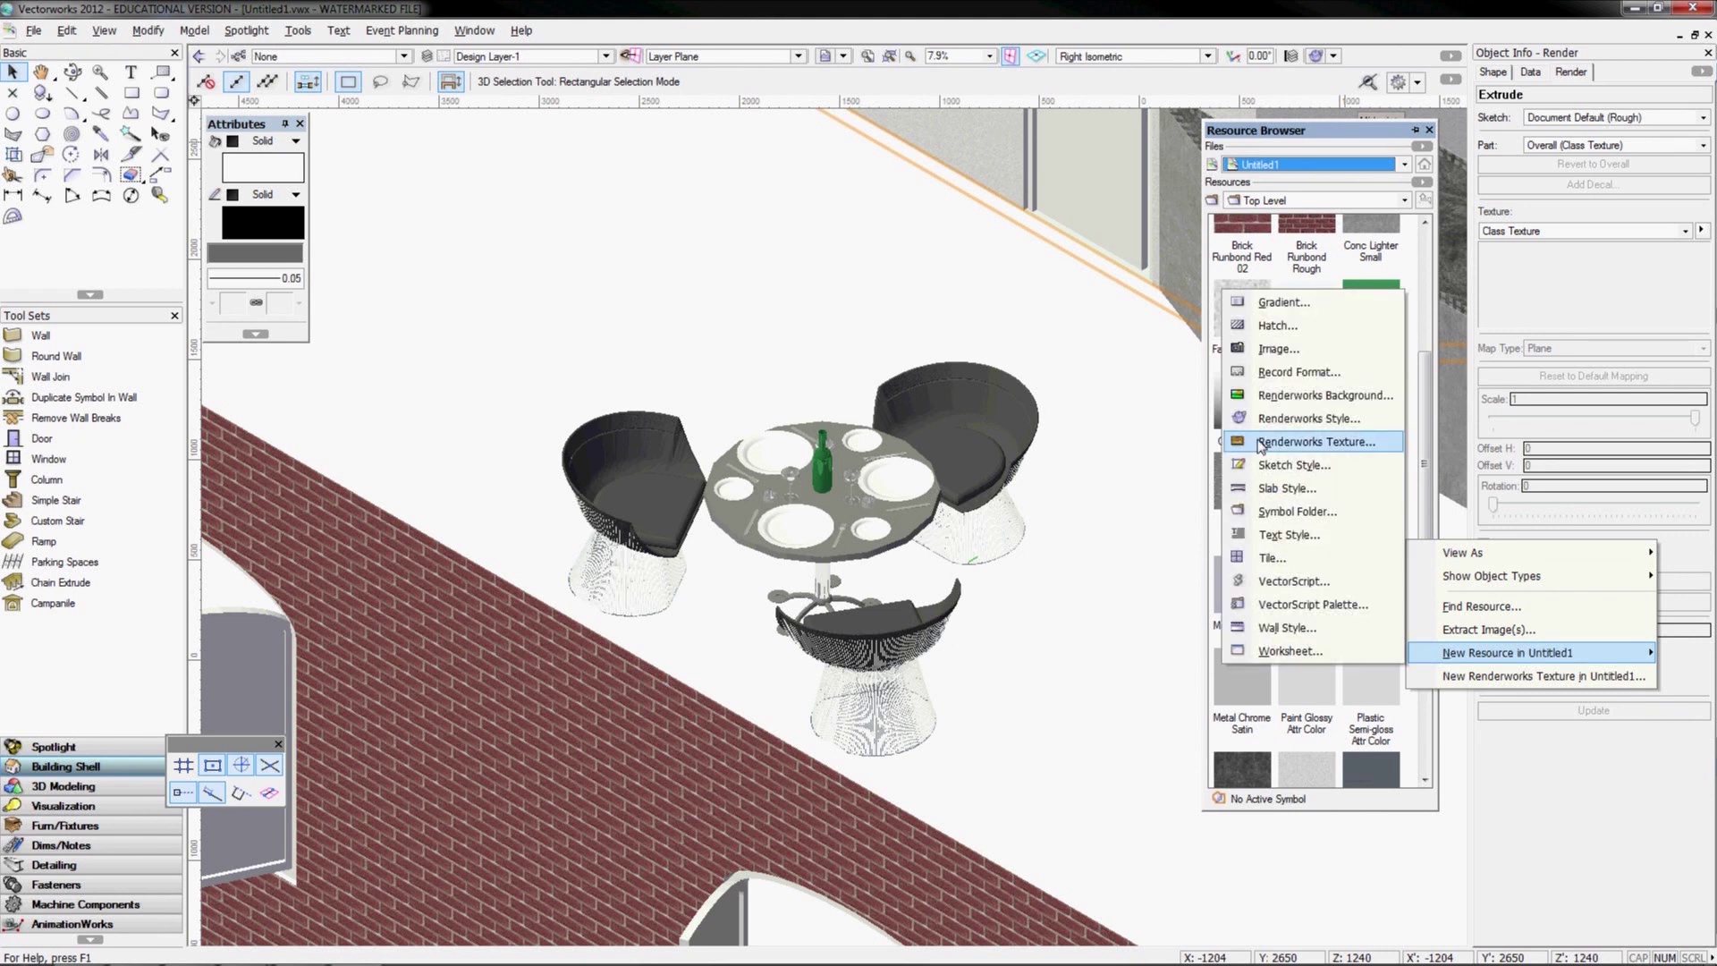
left_click(1263, 442)
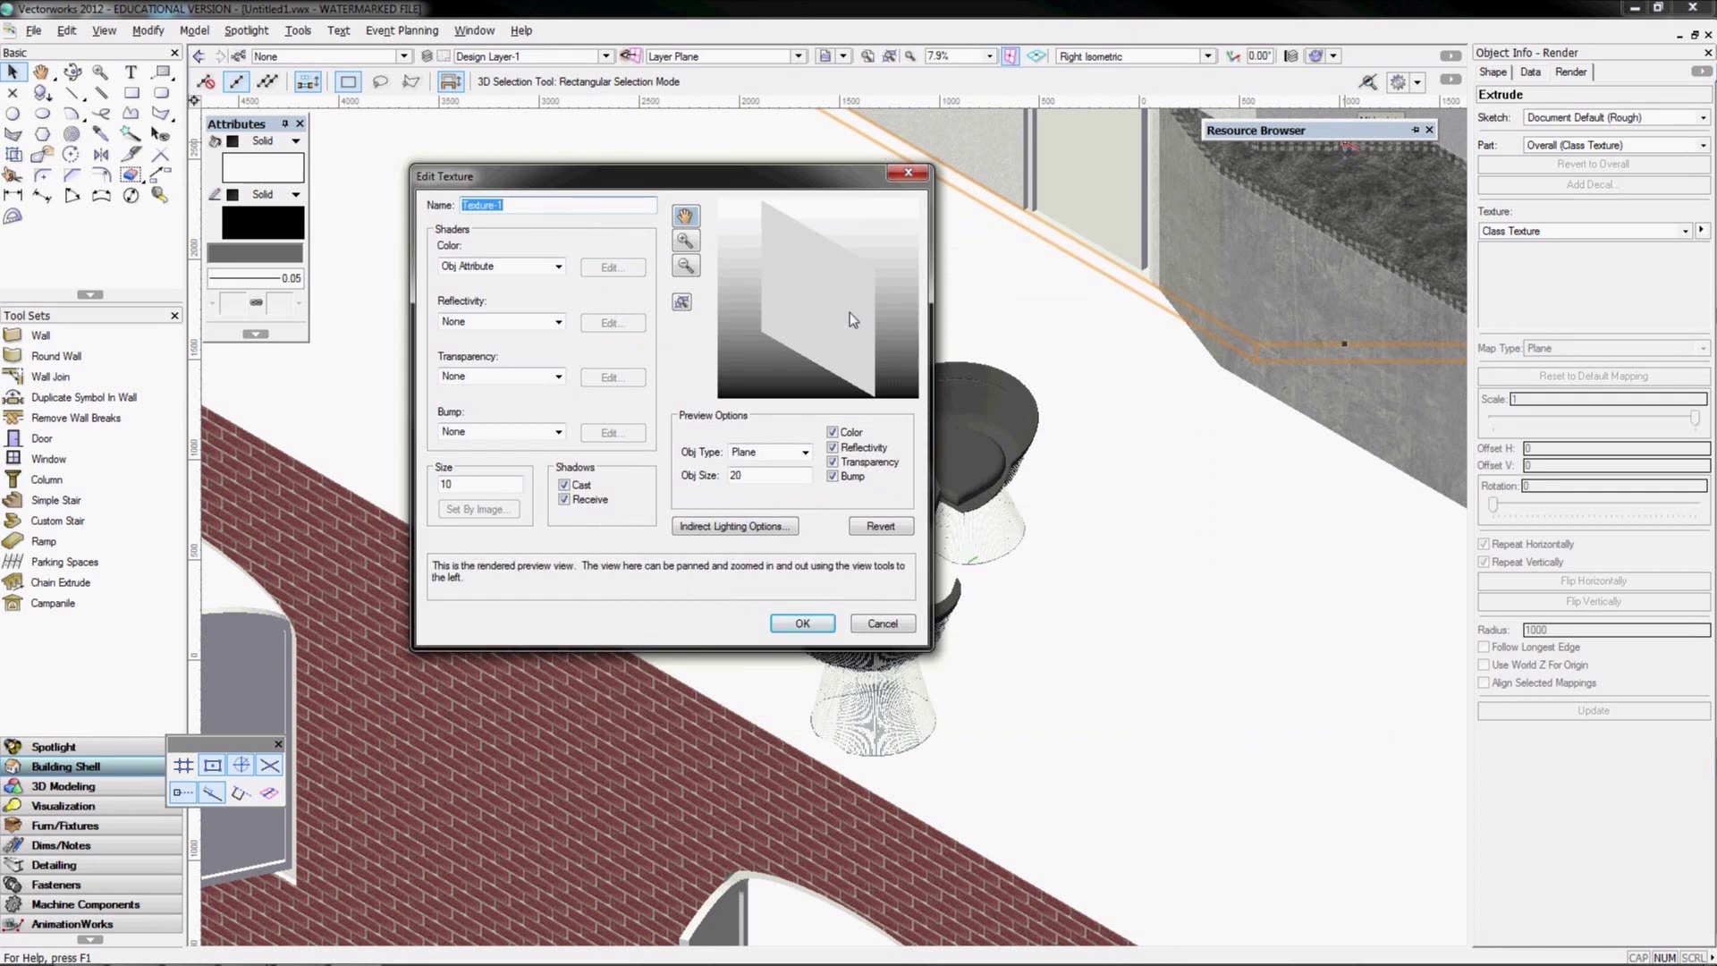
Give the new texture a Tiles color shader and set its pattern to Squares
left_click(556, 268)
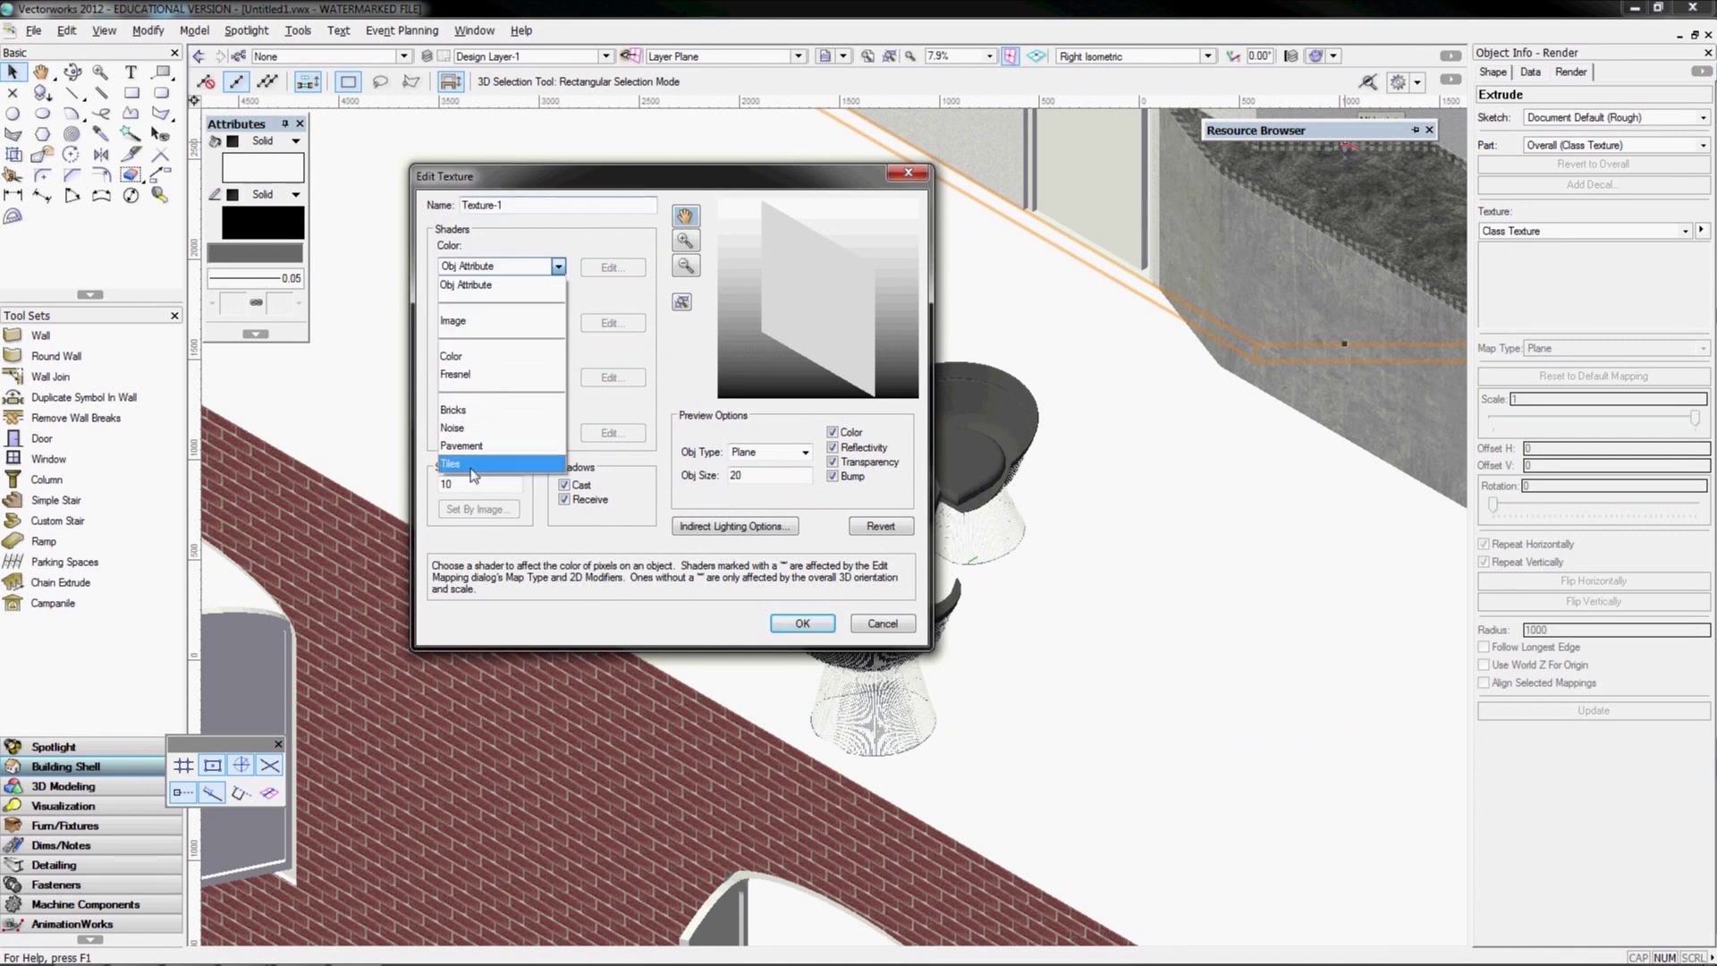
left_click(473, 464)
left_click(629, 274)
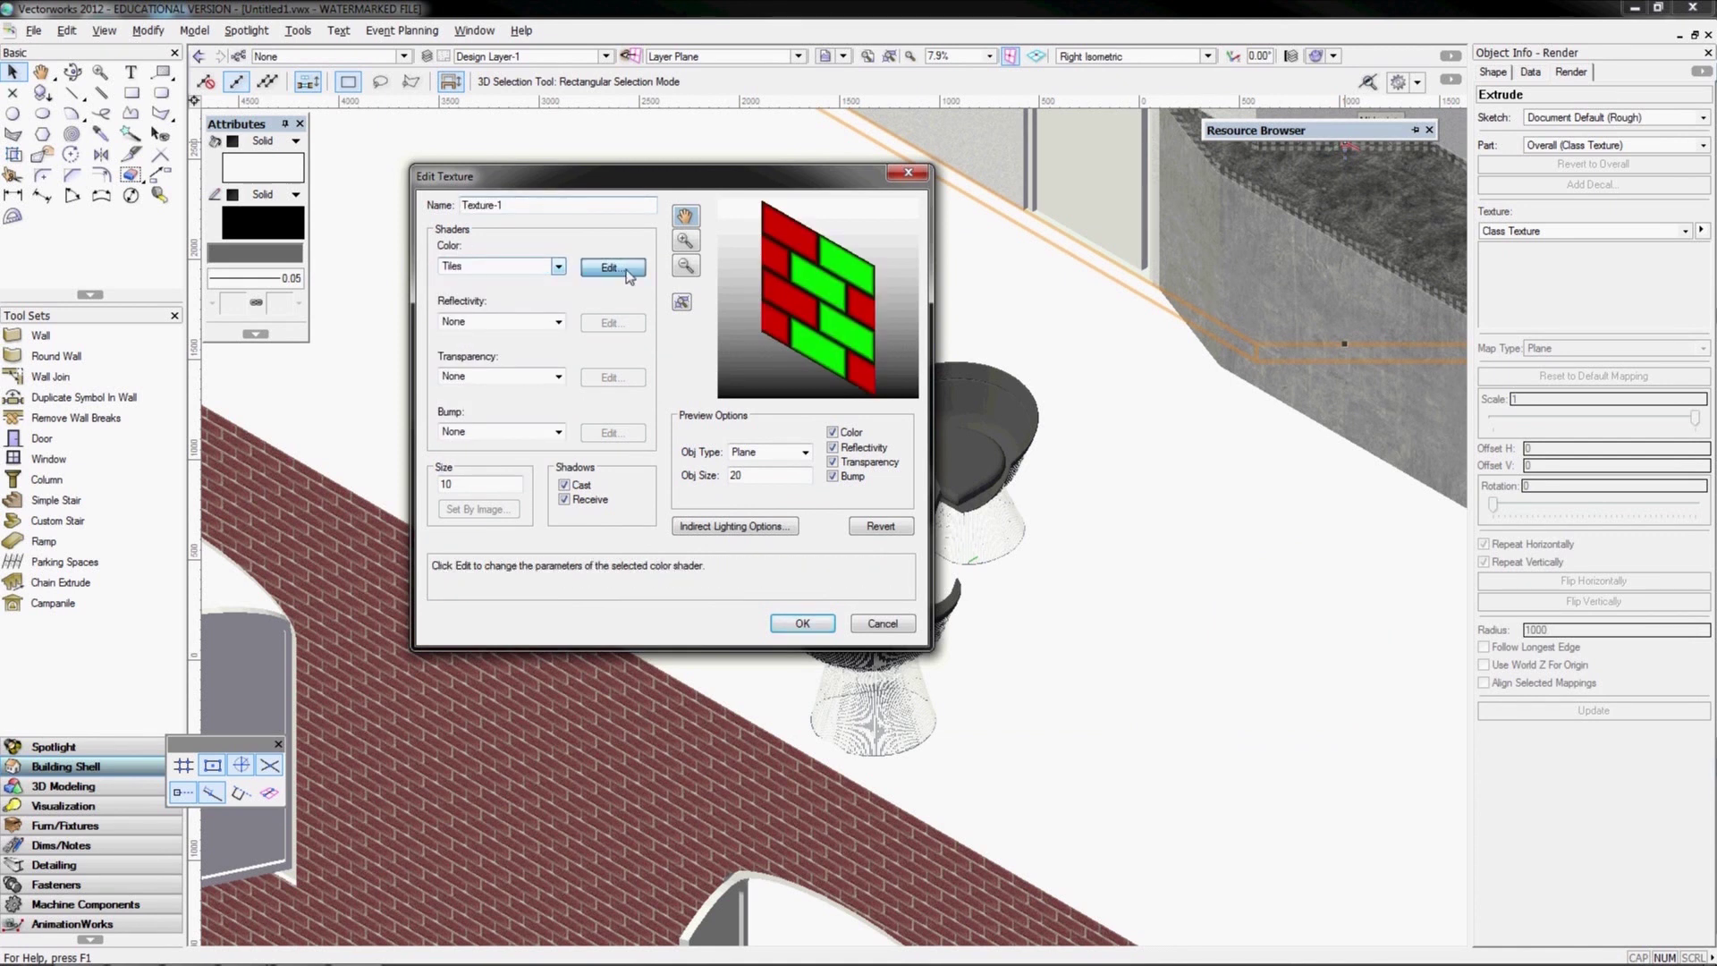
left_click(662, 284)
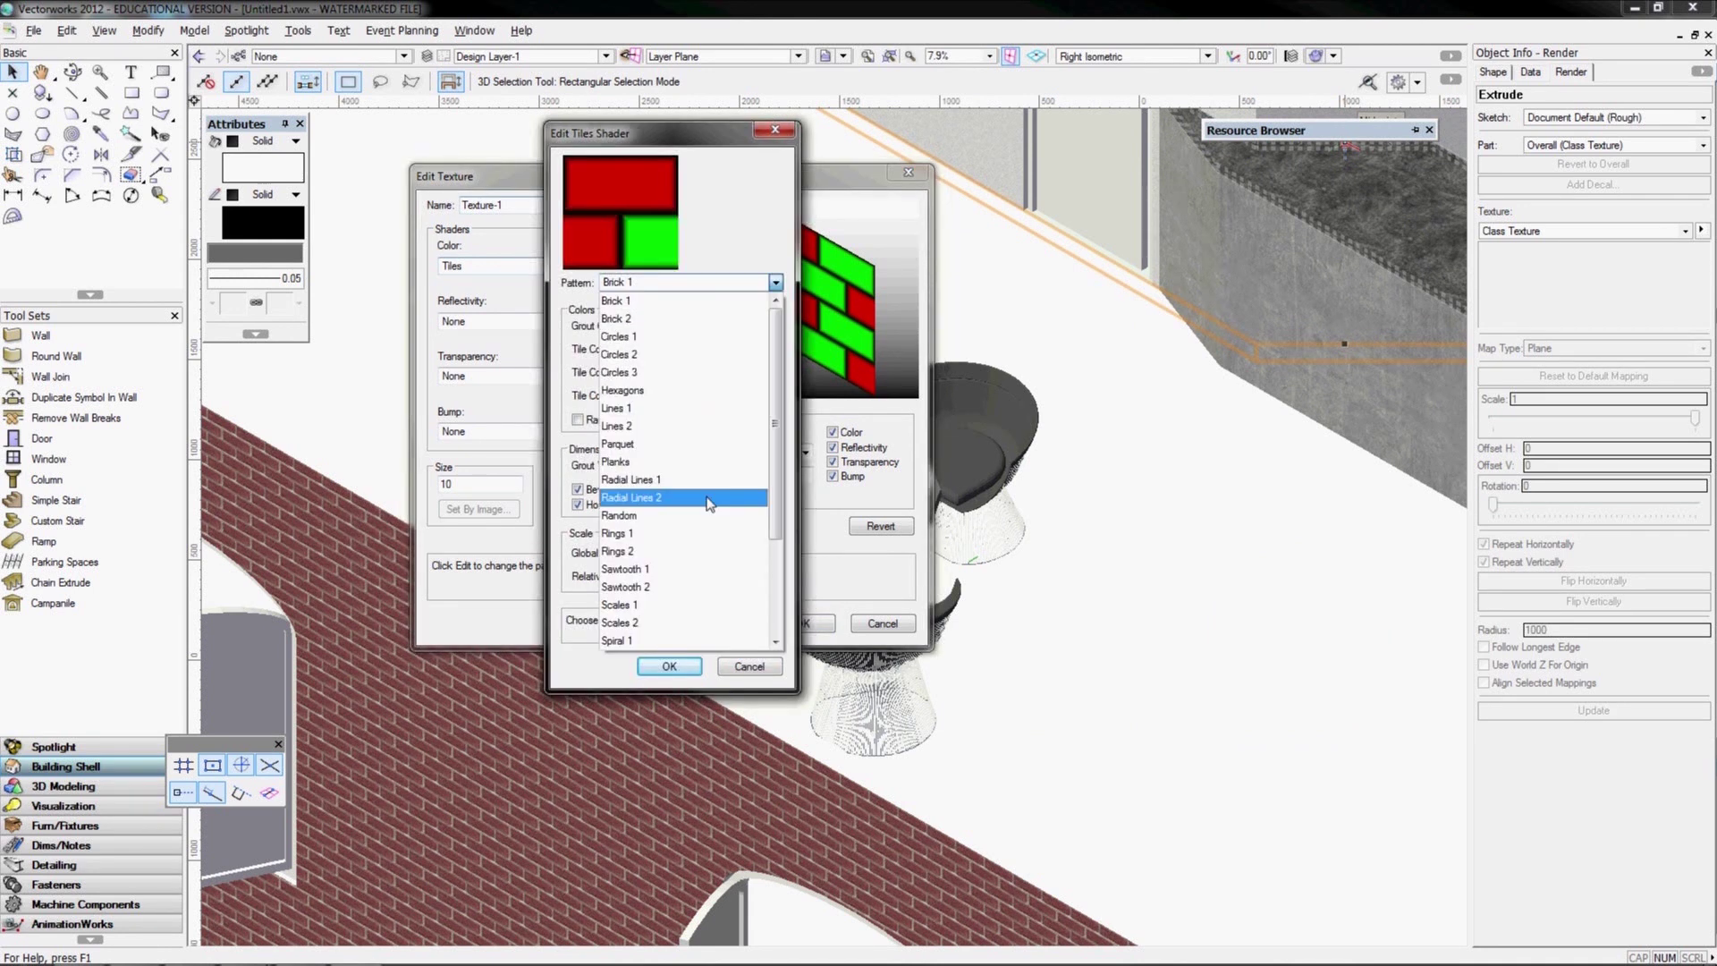
scroll(702, 554, "down", 3)
left_click(678, 535)
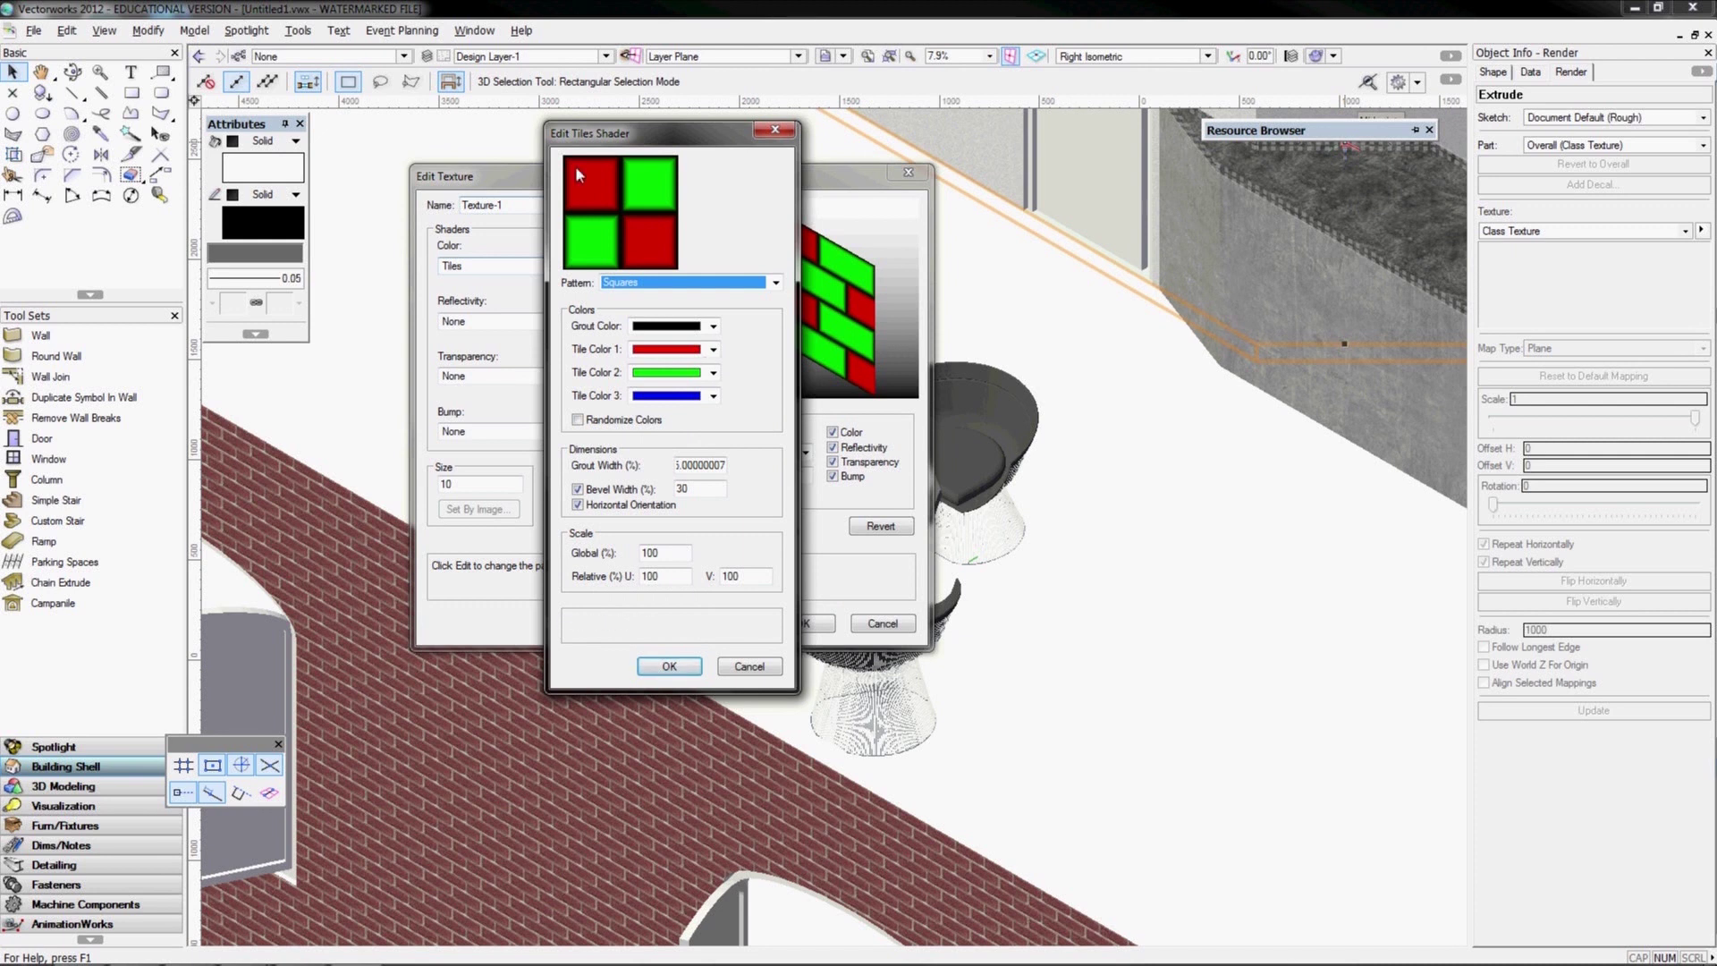
Set the tile shader's Tile Color 1 to white and Tile Color 2 to black
left_click(713, 350)
left_click(715, 352)
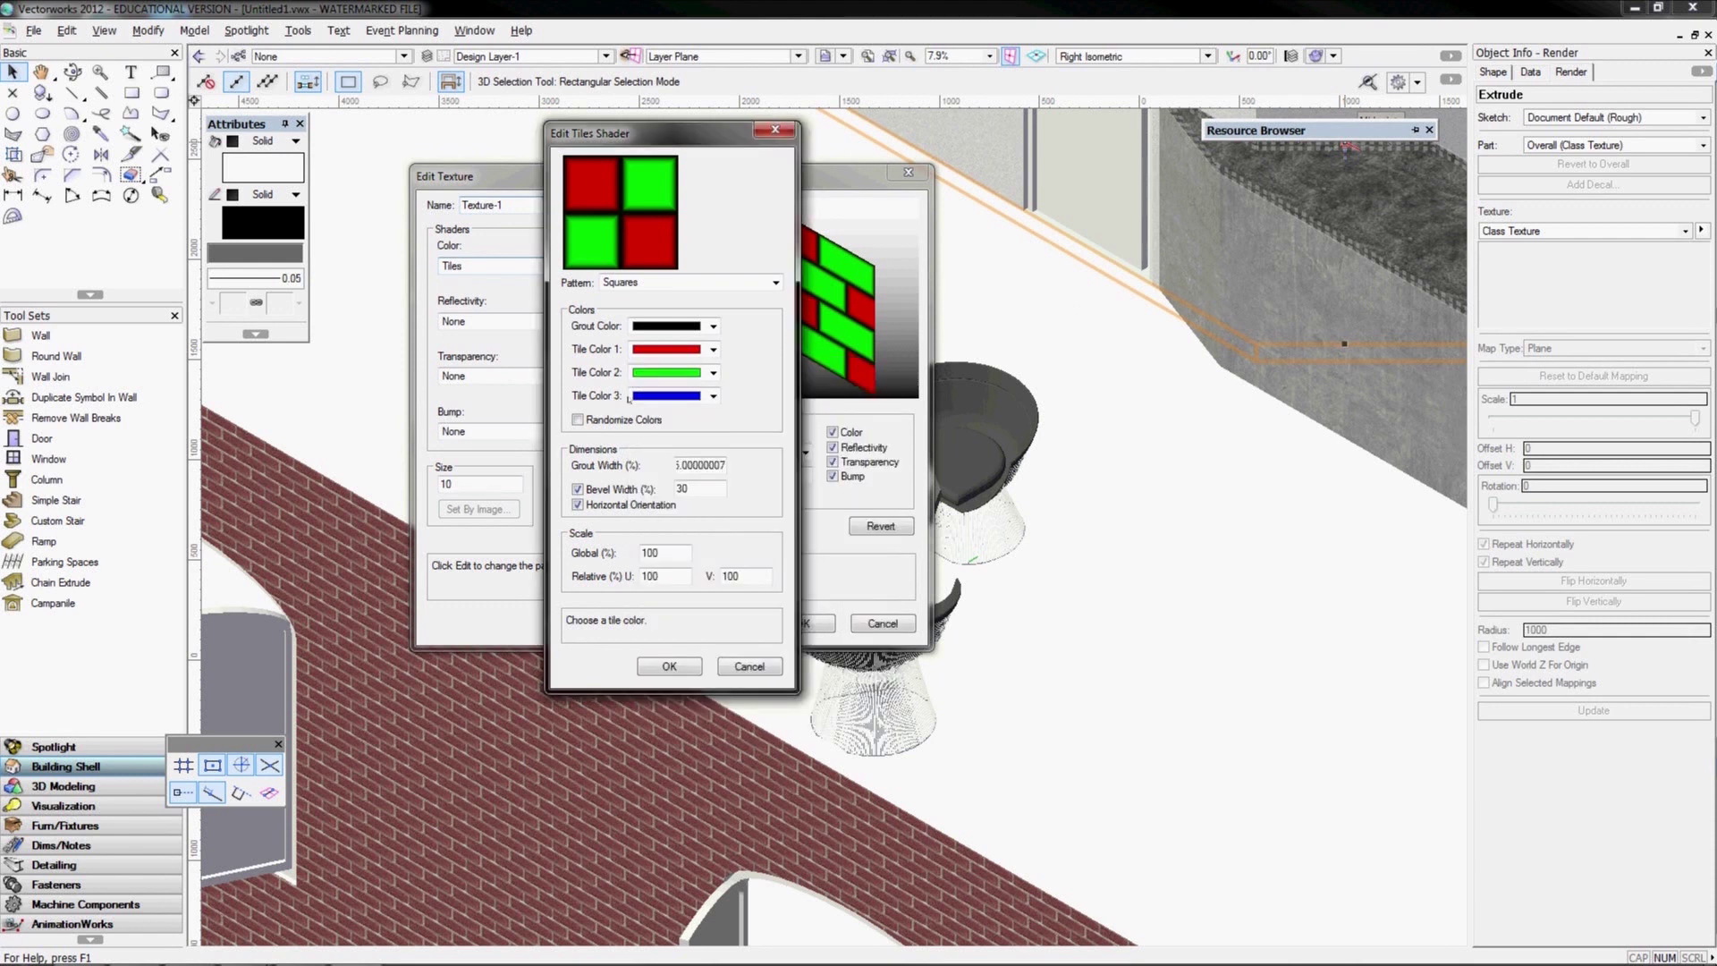
left_click(713, 373)
left_click(701, 453)
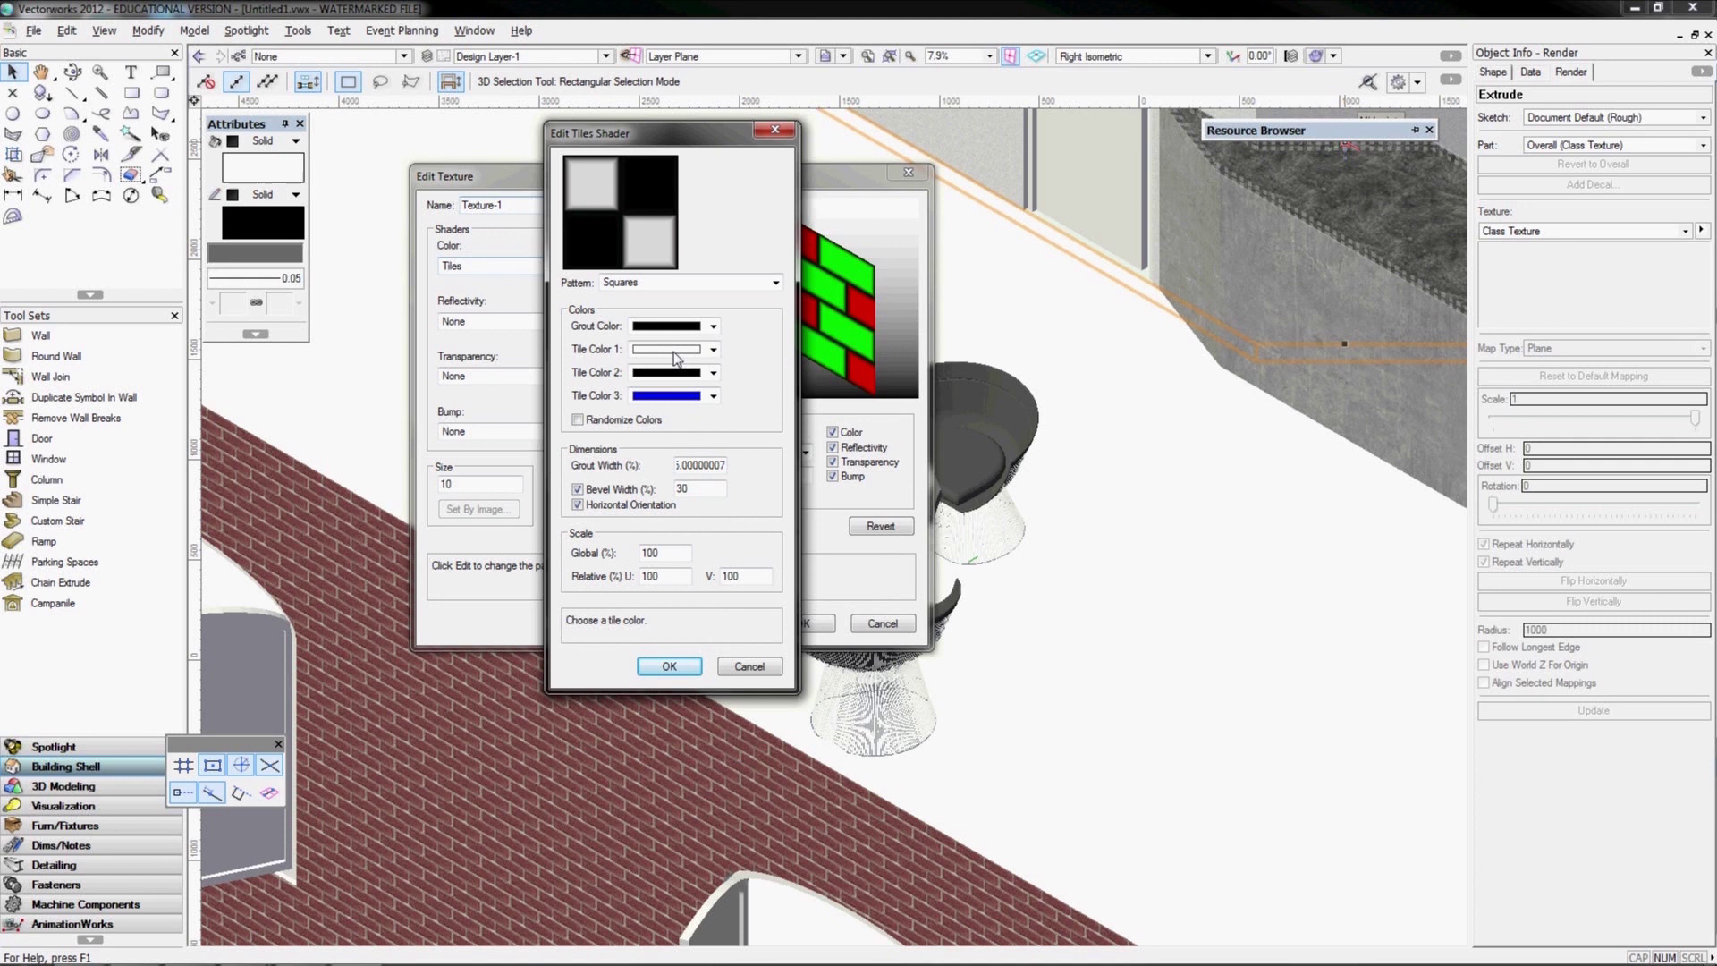
left_click(714, 397)
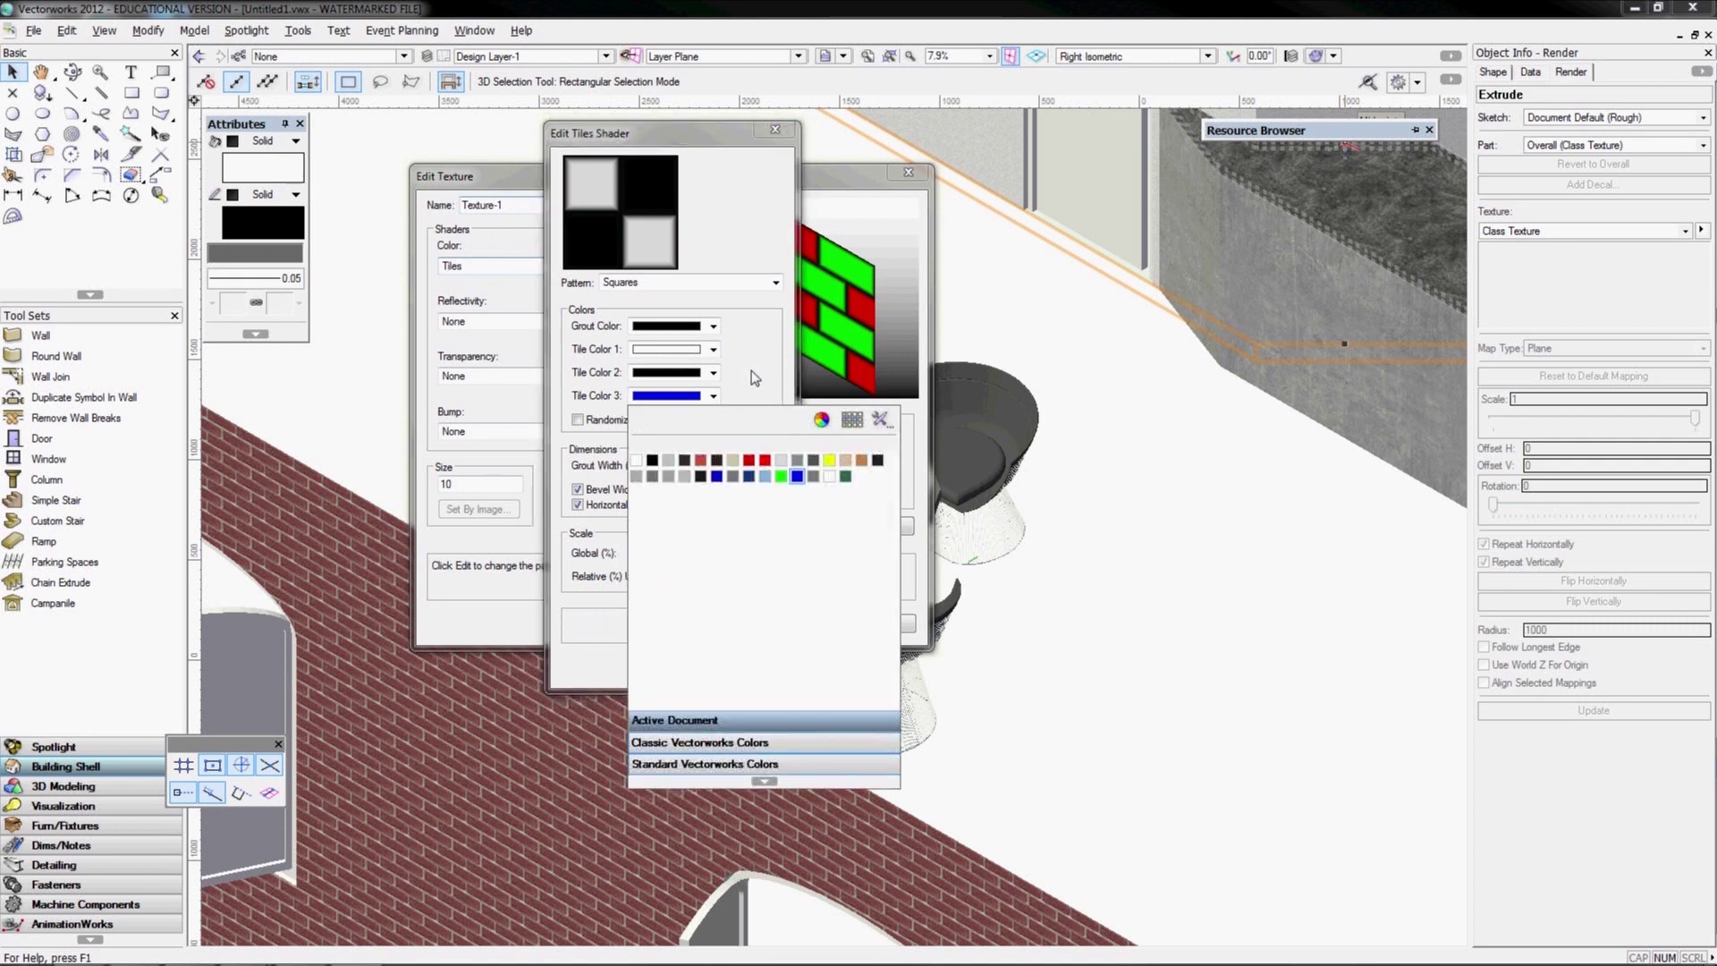
left_click(752, 377)
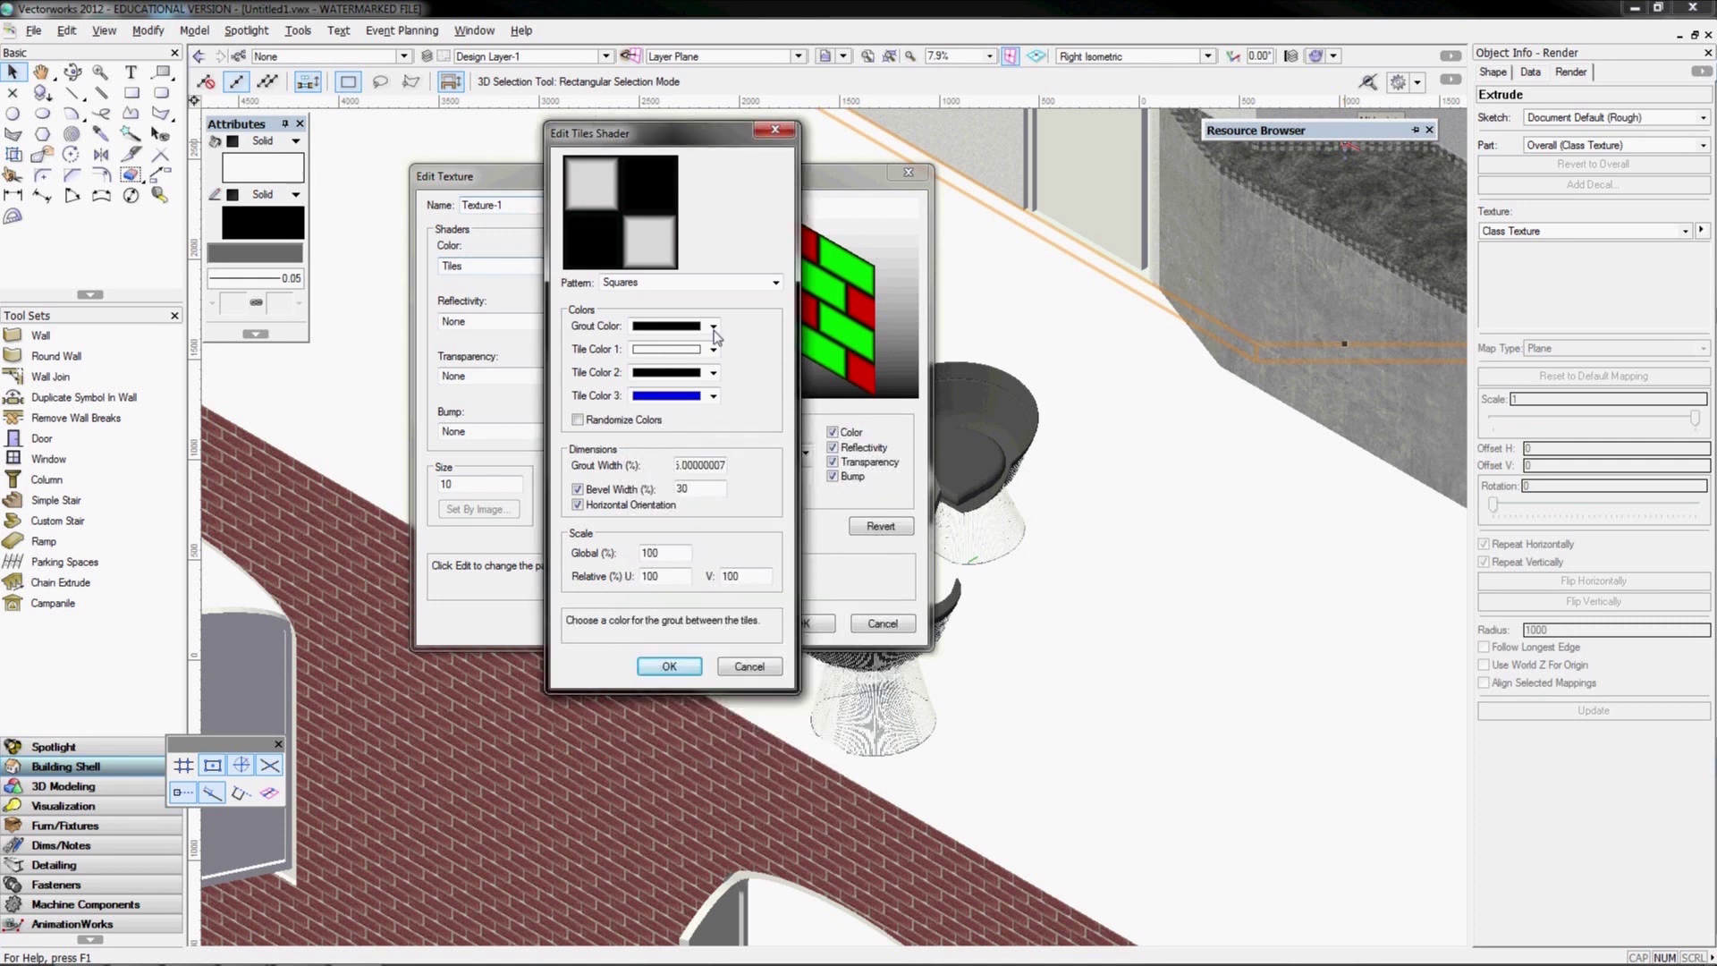
Set the tile shader's grout width and bevel width to 0% and accept the shader settings
left_click_drag(708, 468, 622, 472)
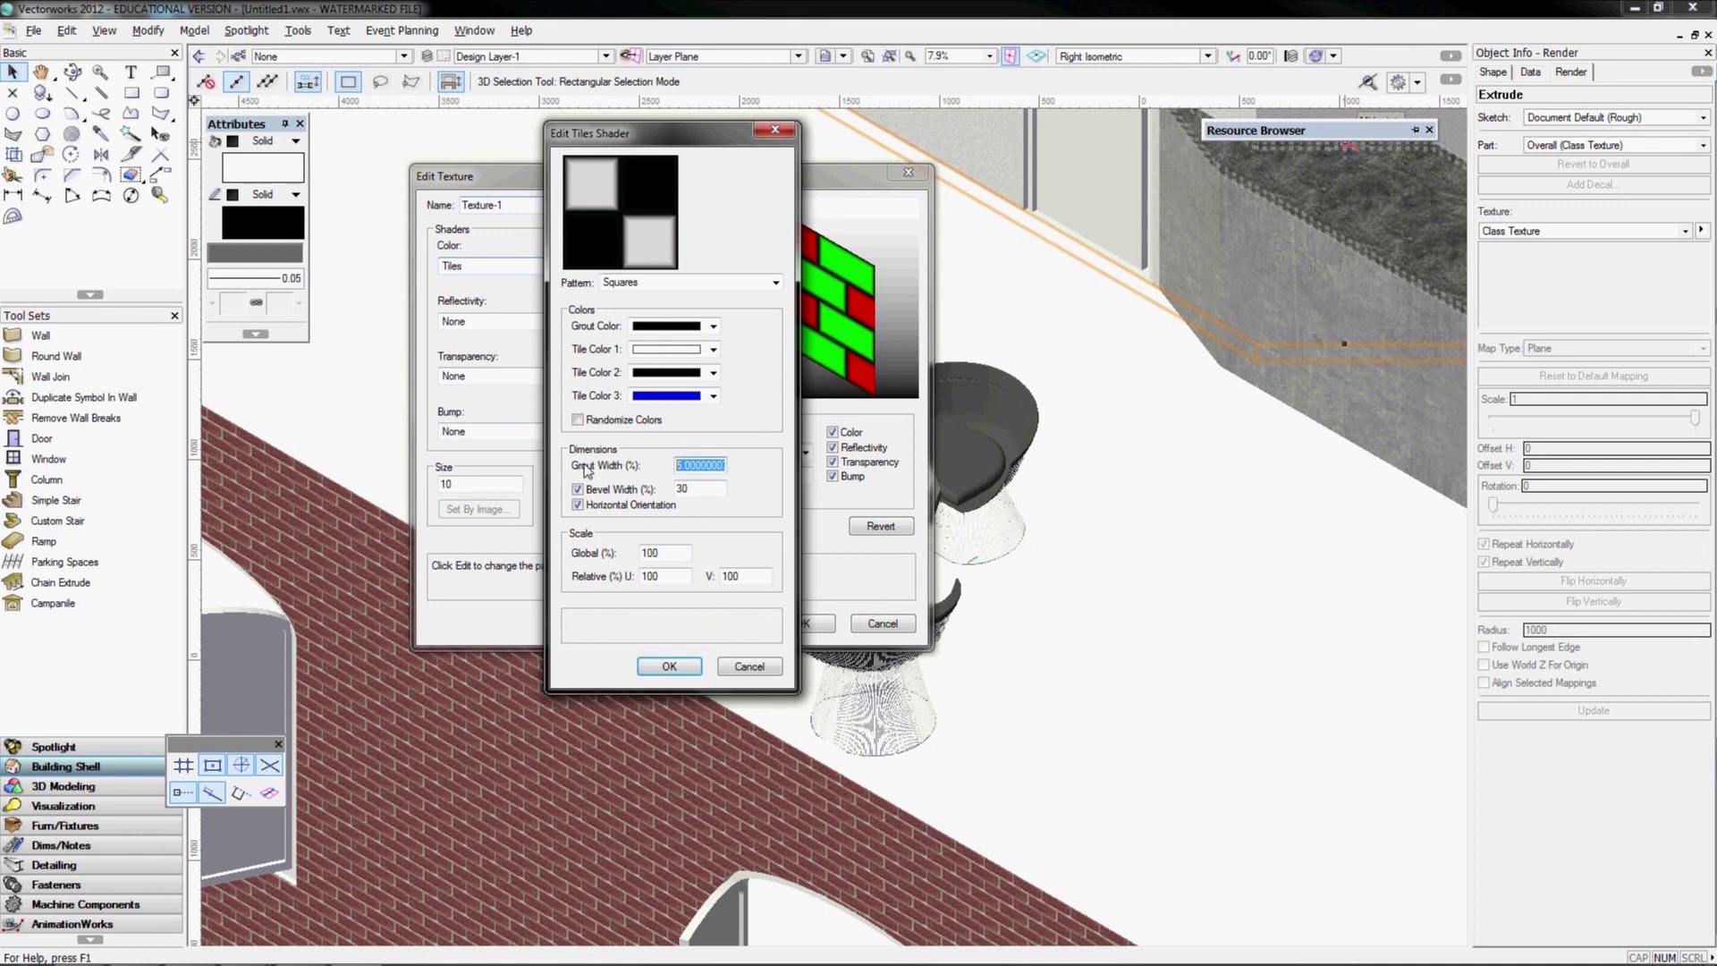
type("0")
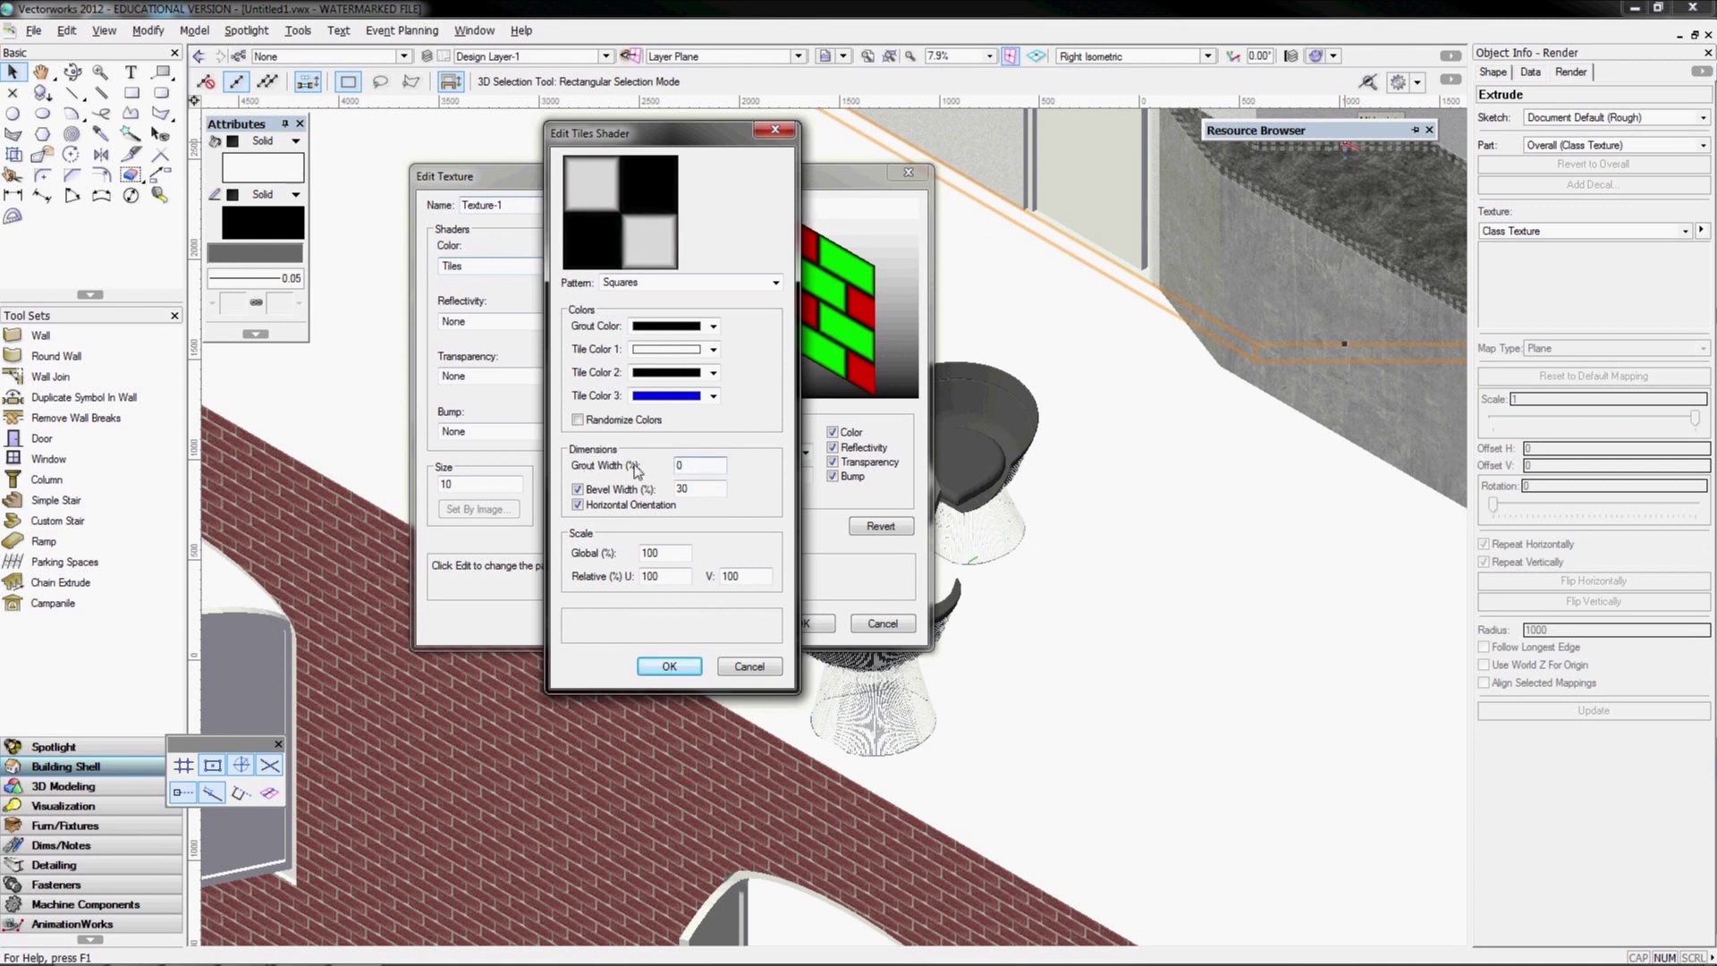
double_click(699, 490)
type("0")
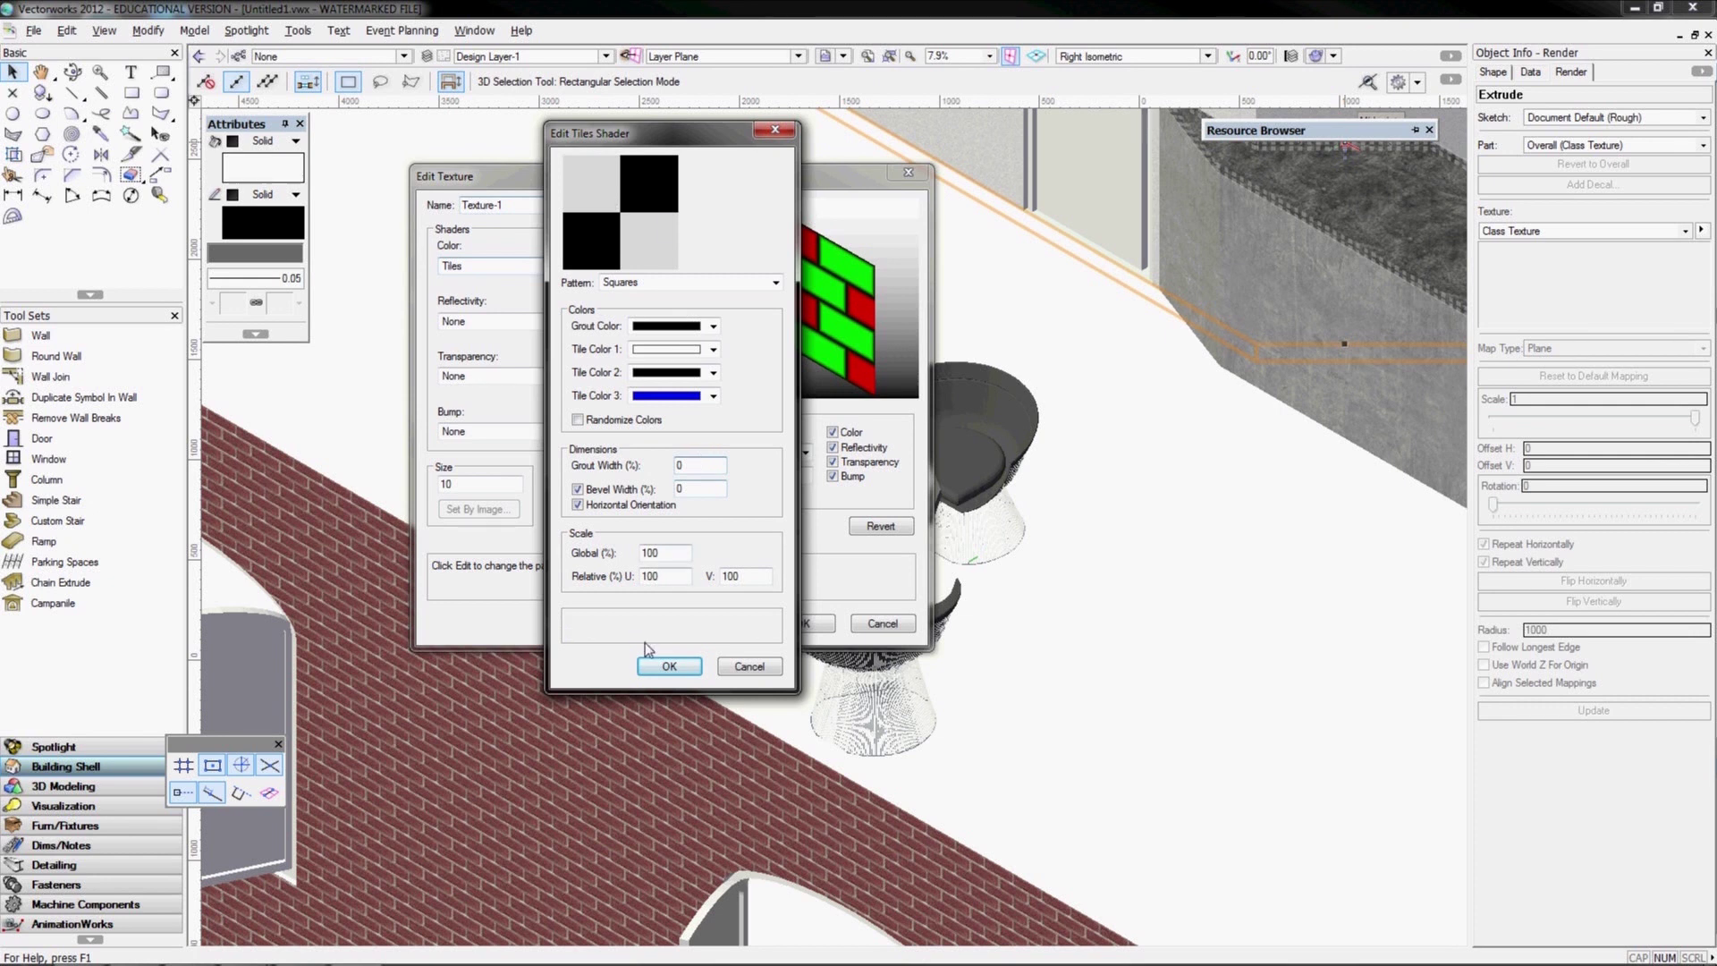
left_click(661, 666)
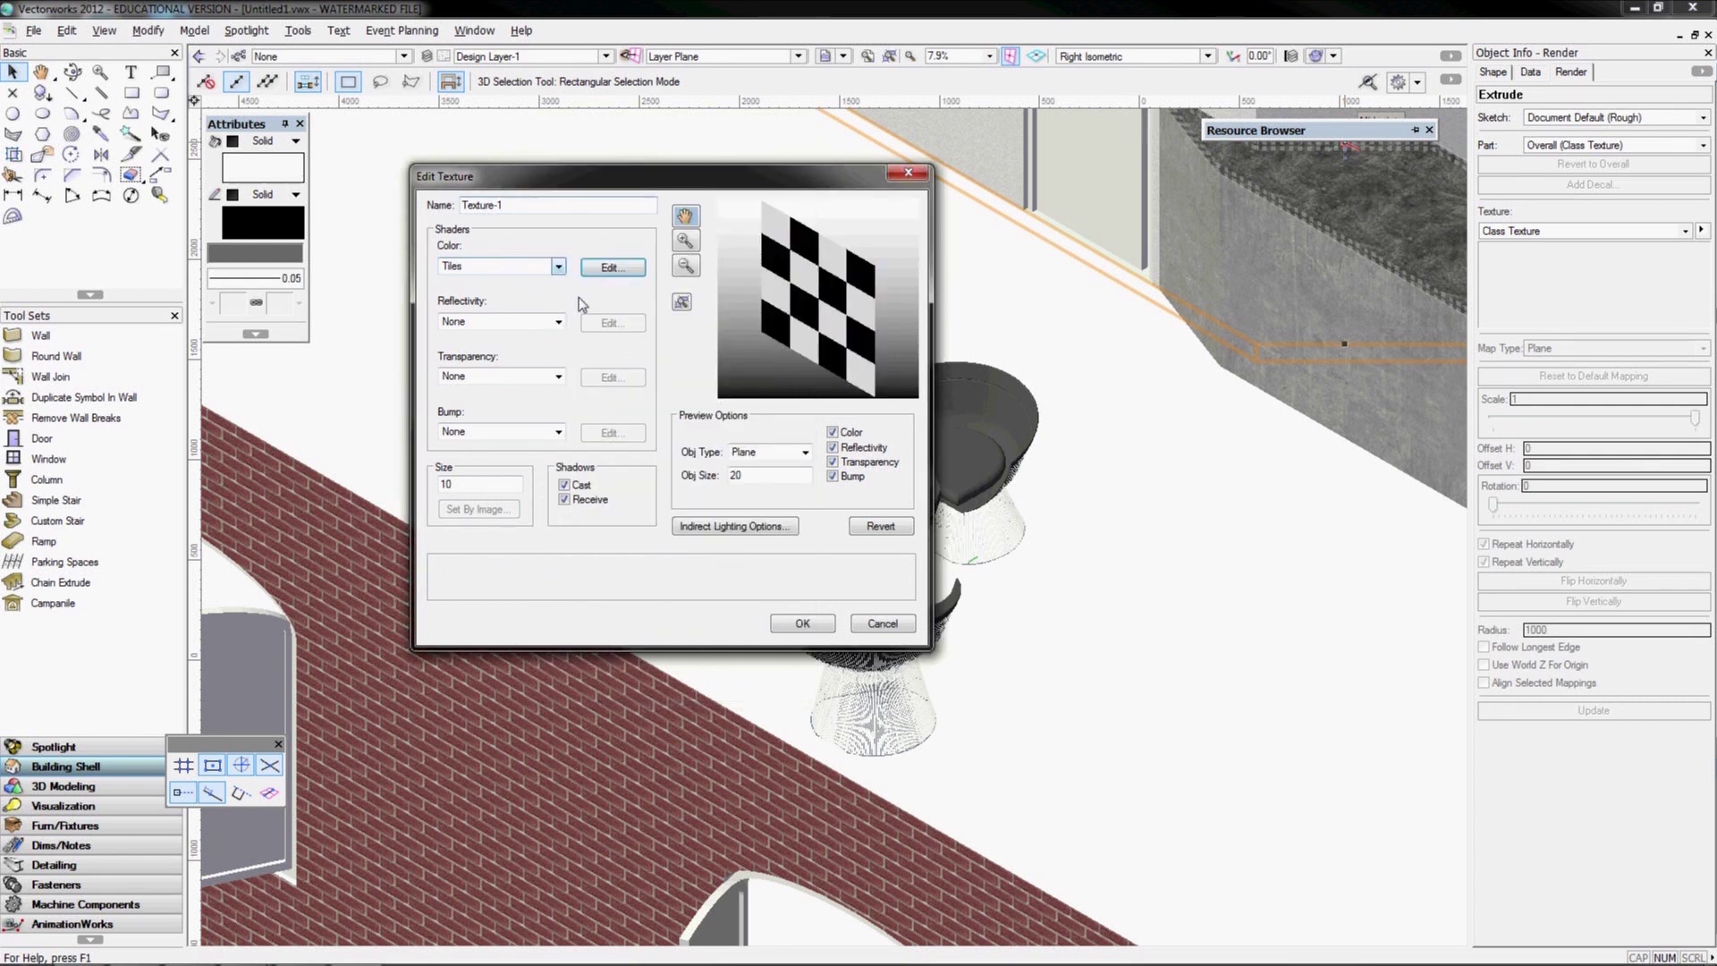
Give the texture a Plastic reflectivity shader and accept its default parameters
left_click(555, 321)
left_click(501, 339)
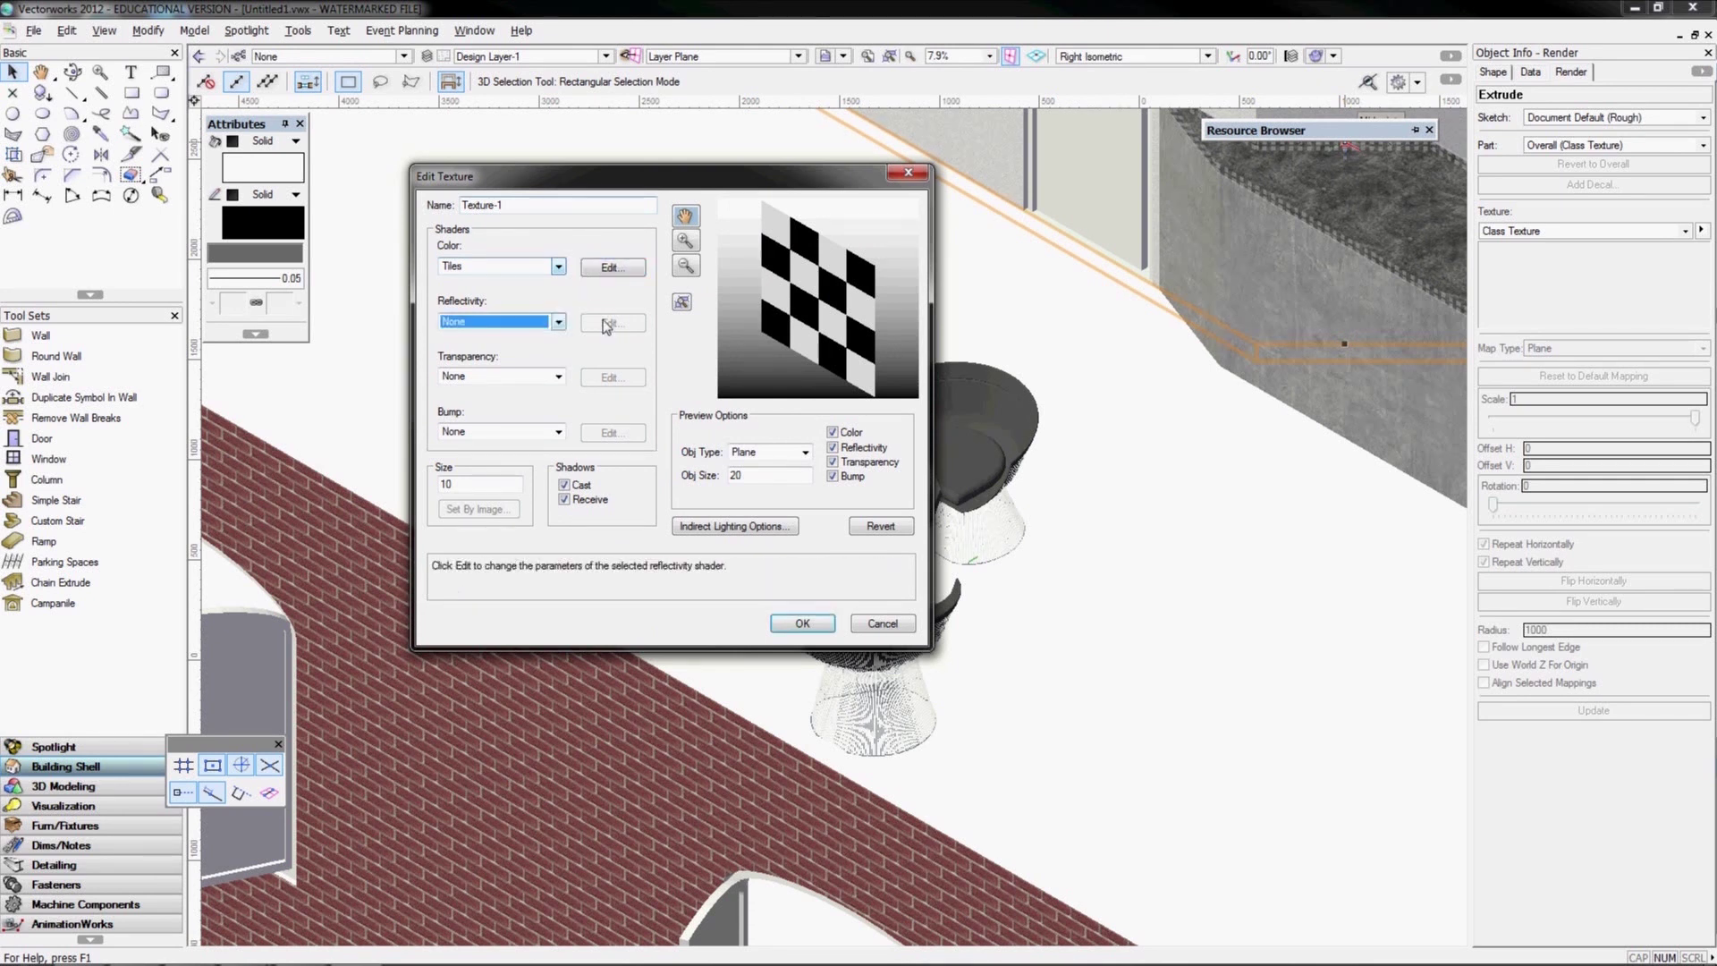
left_click(558, 322)
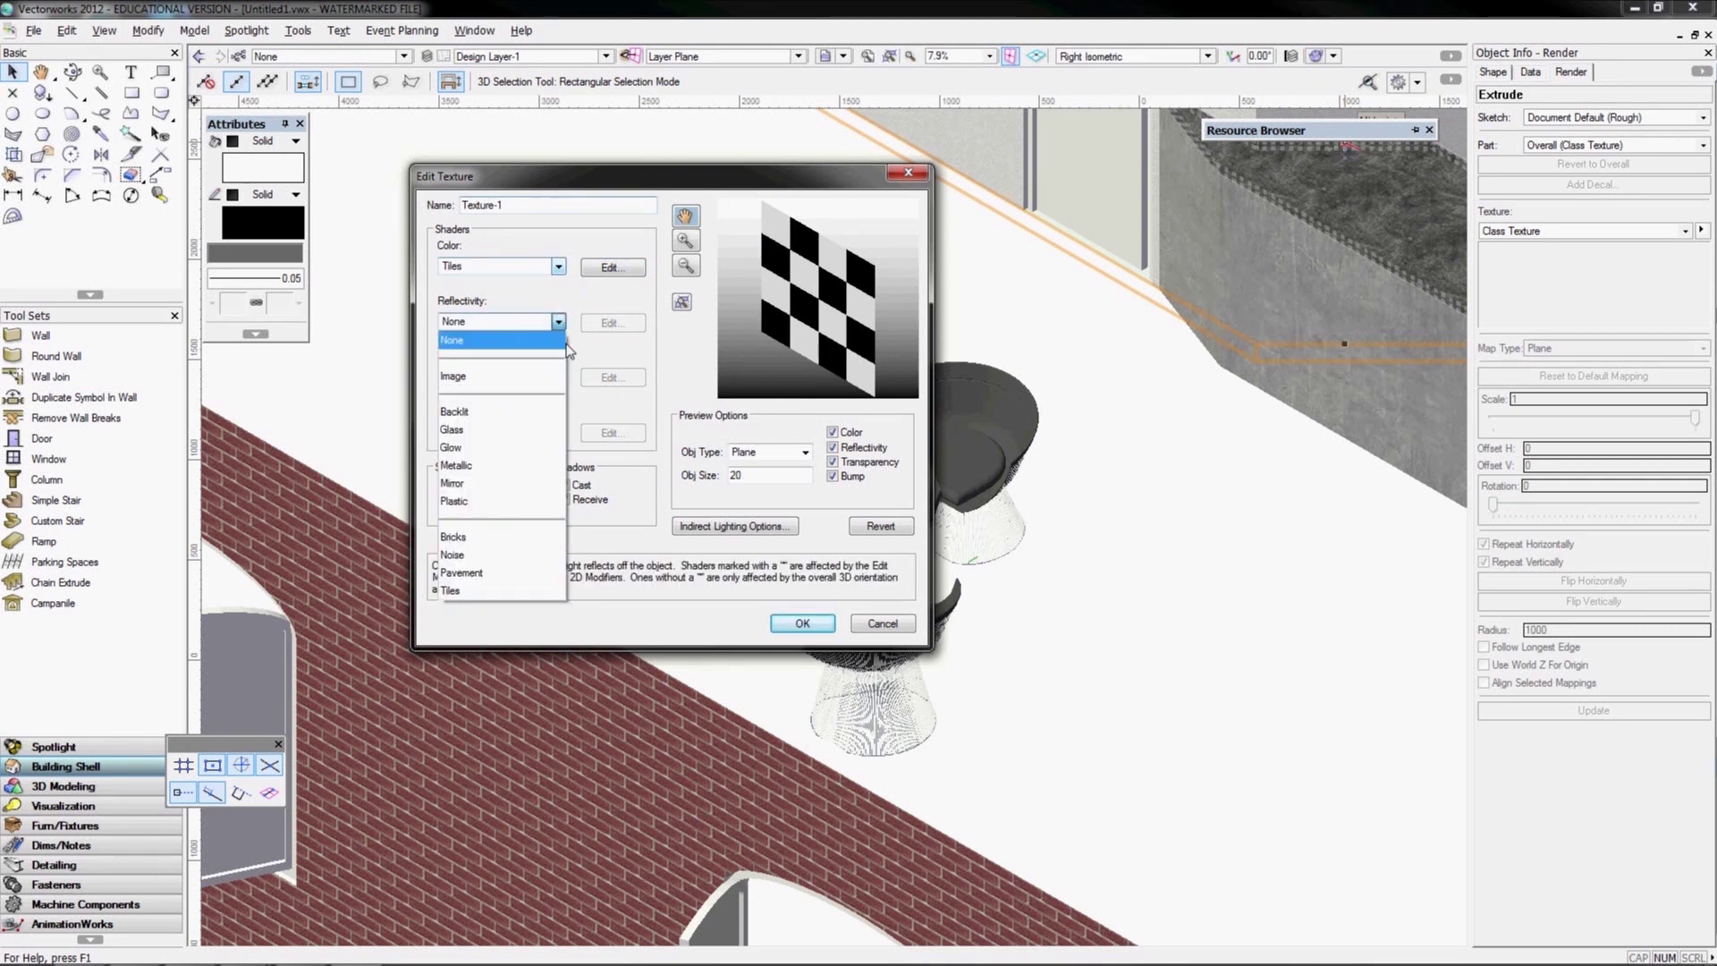
left_click(498, 501)
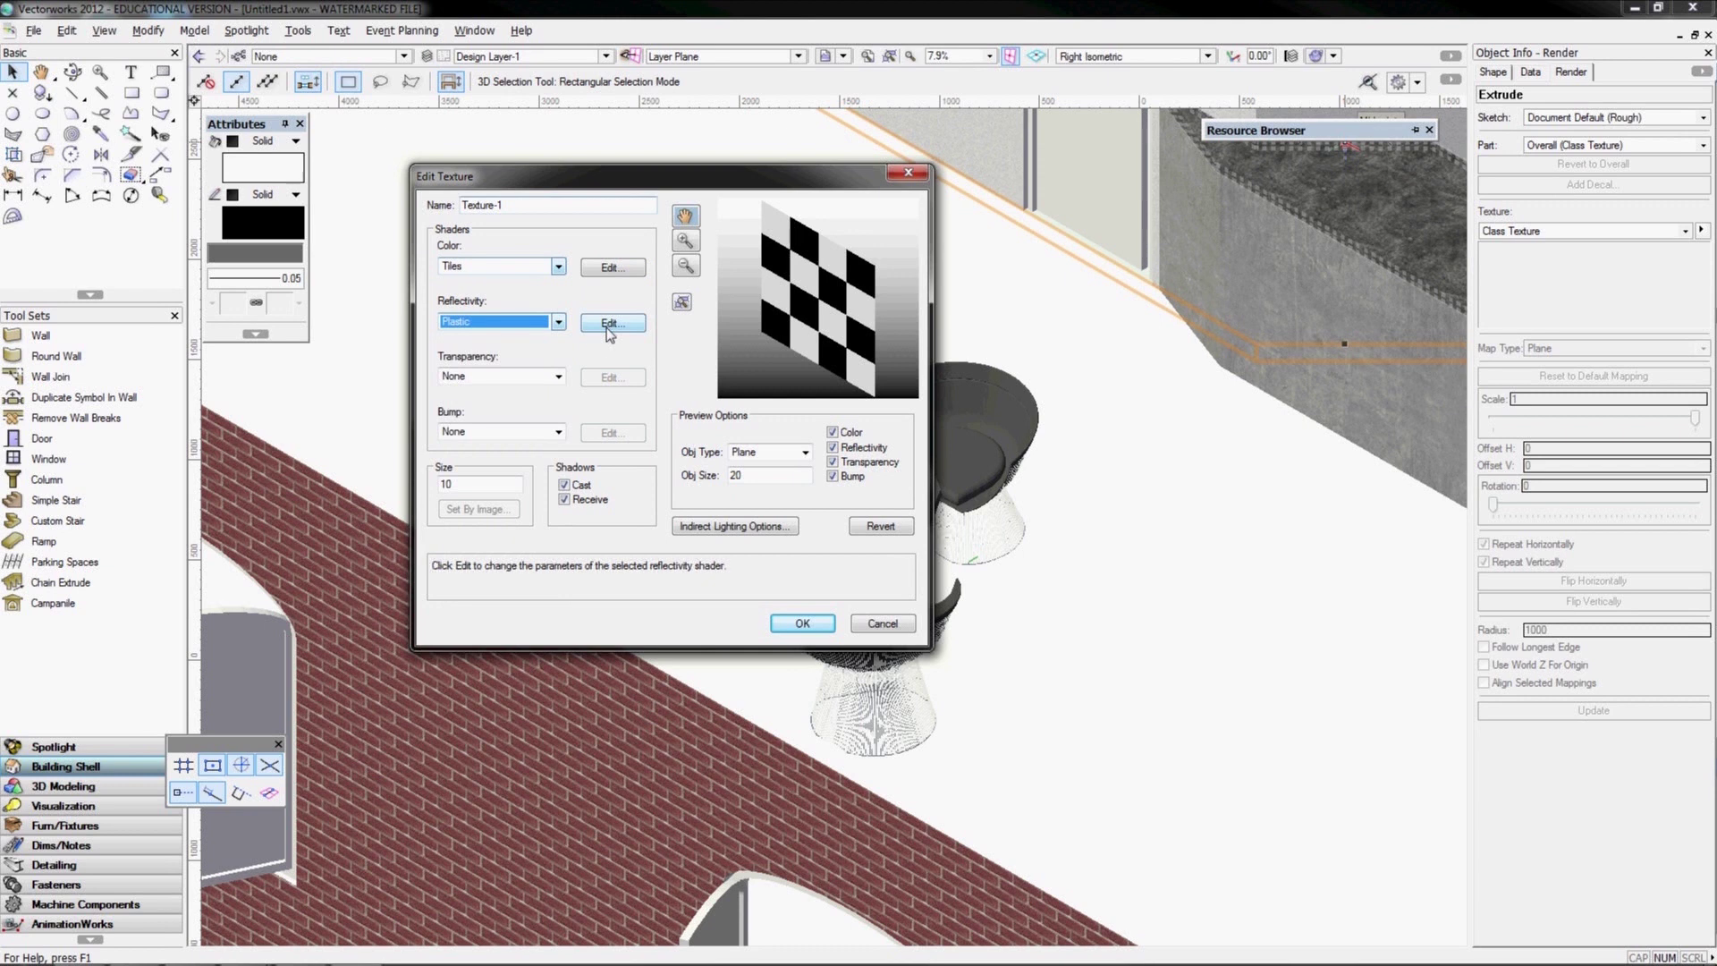
left_click(608, 324)
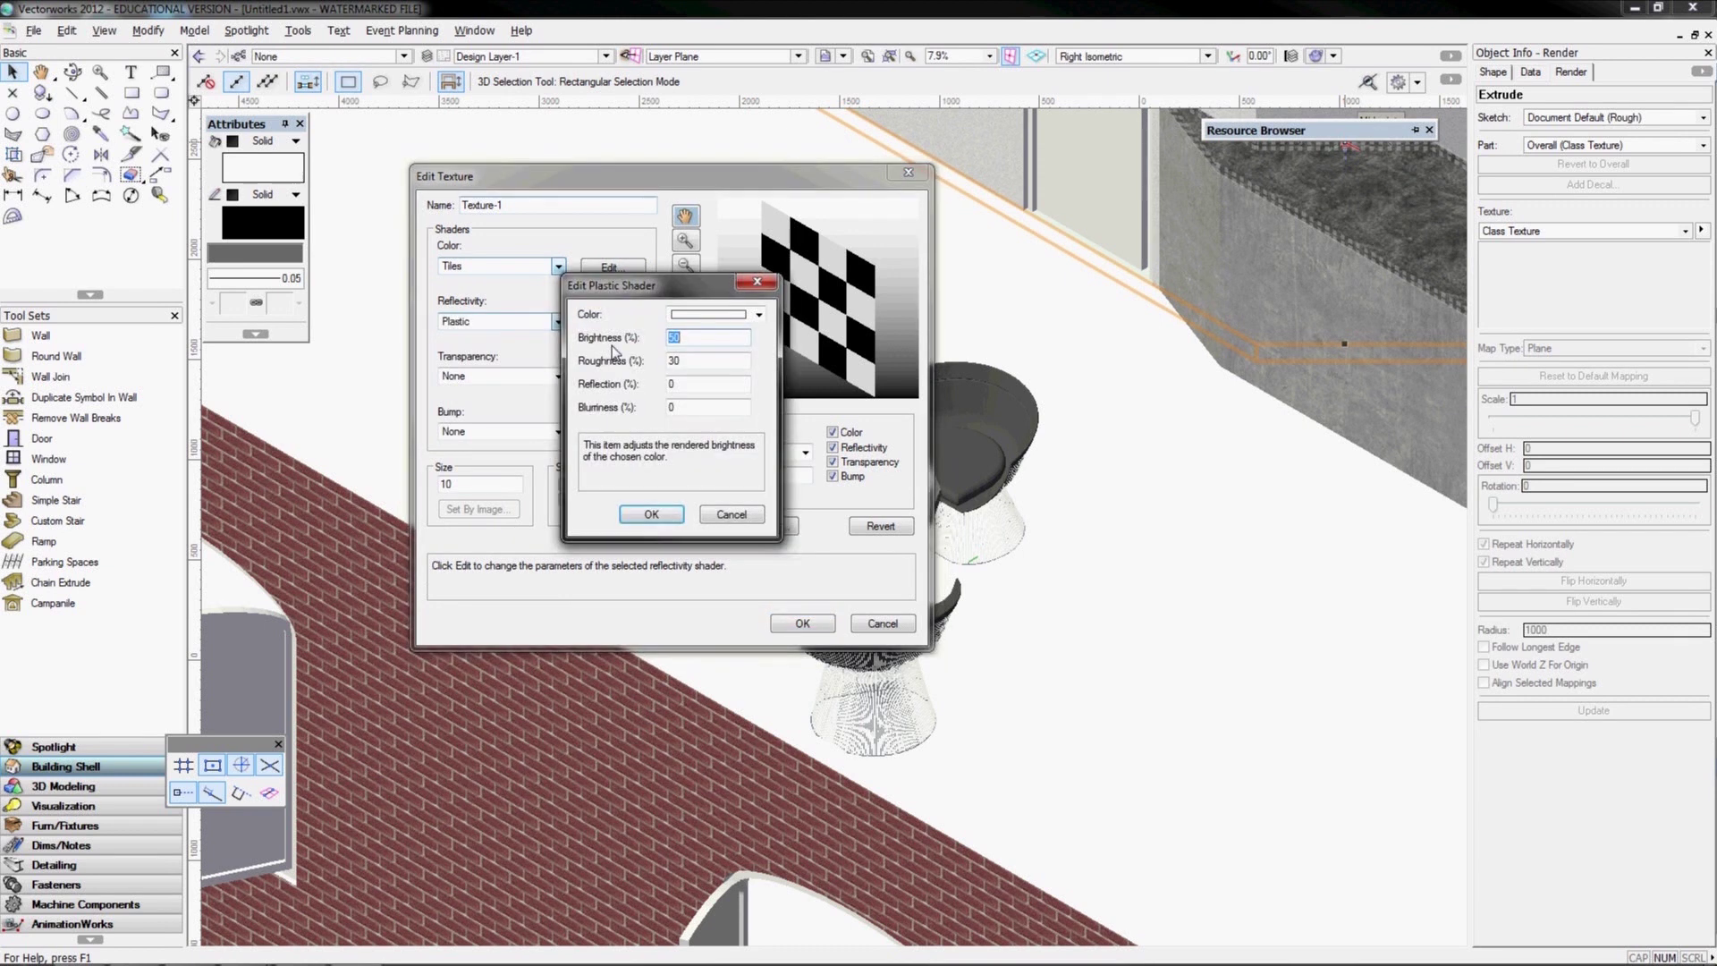
left_click(651, 514)
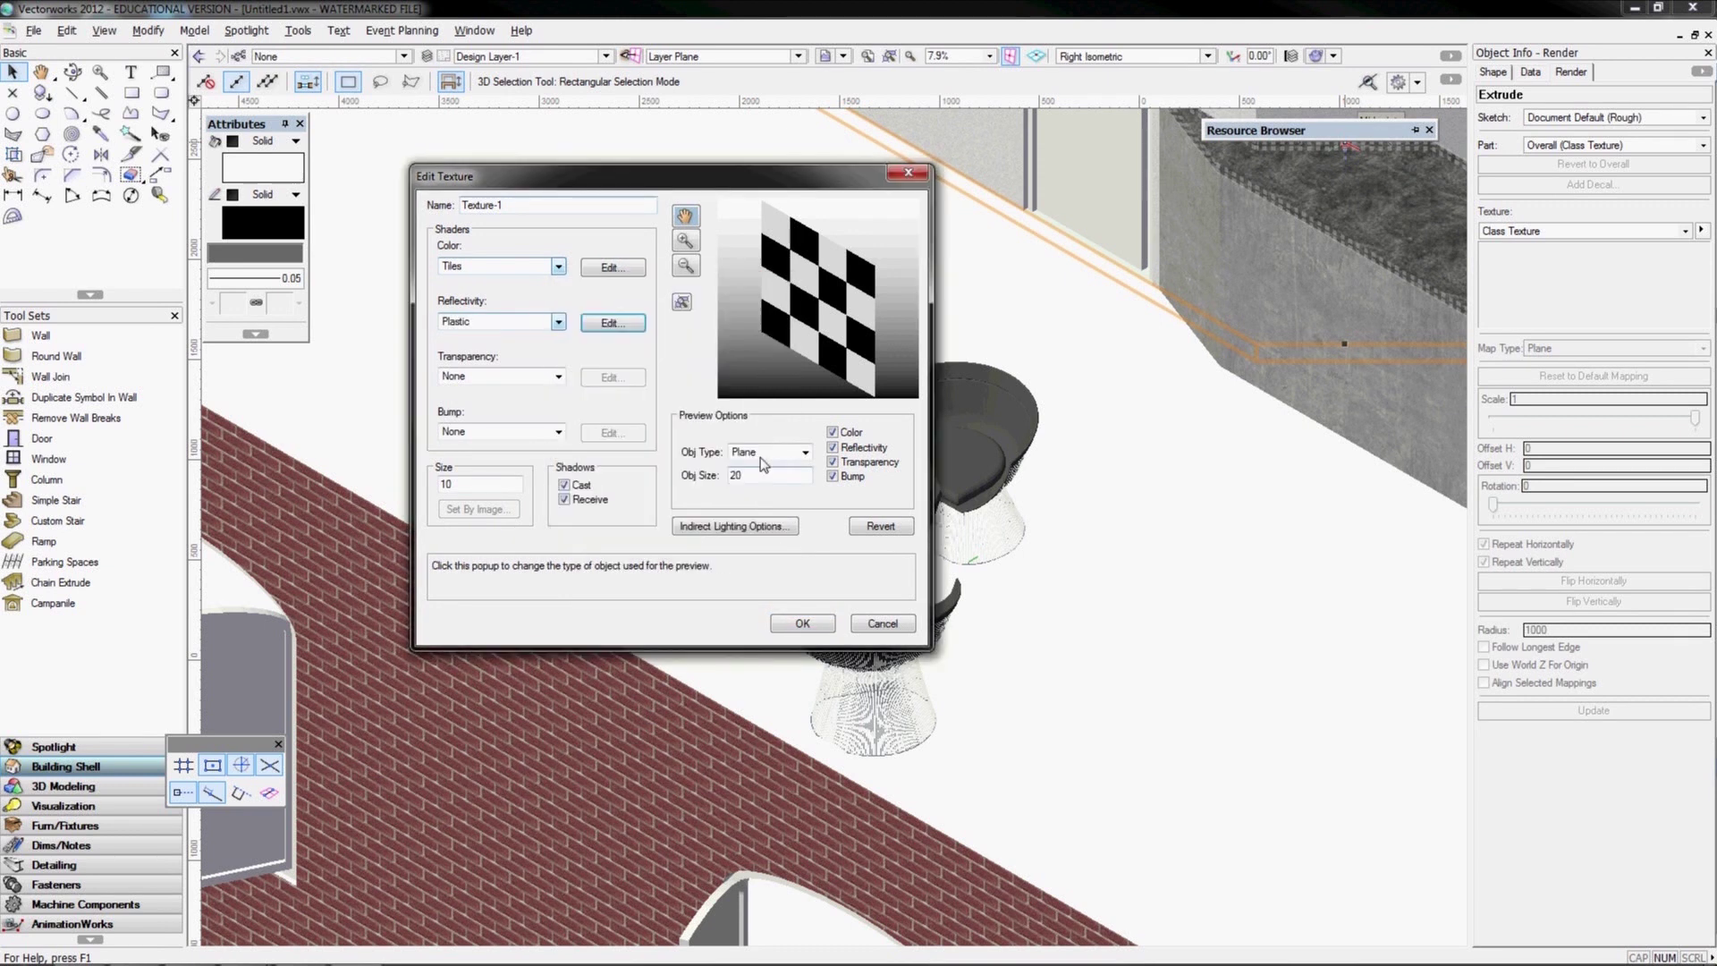
Preview the checkered texture on a Sphere and save the texture
left_click(763, 455)
left_click(754, 492)
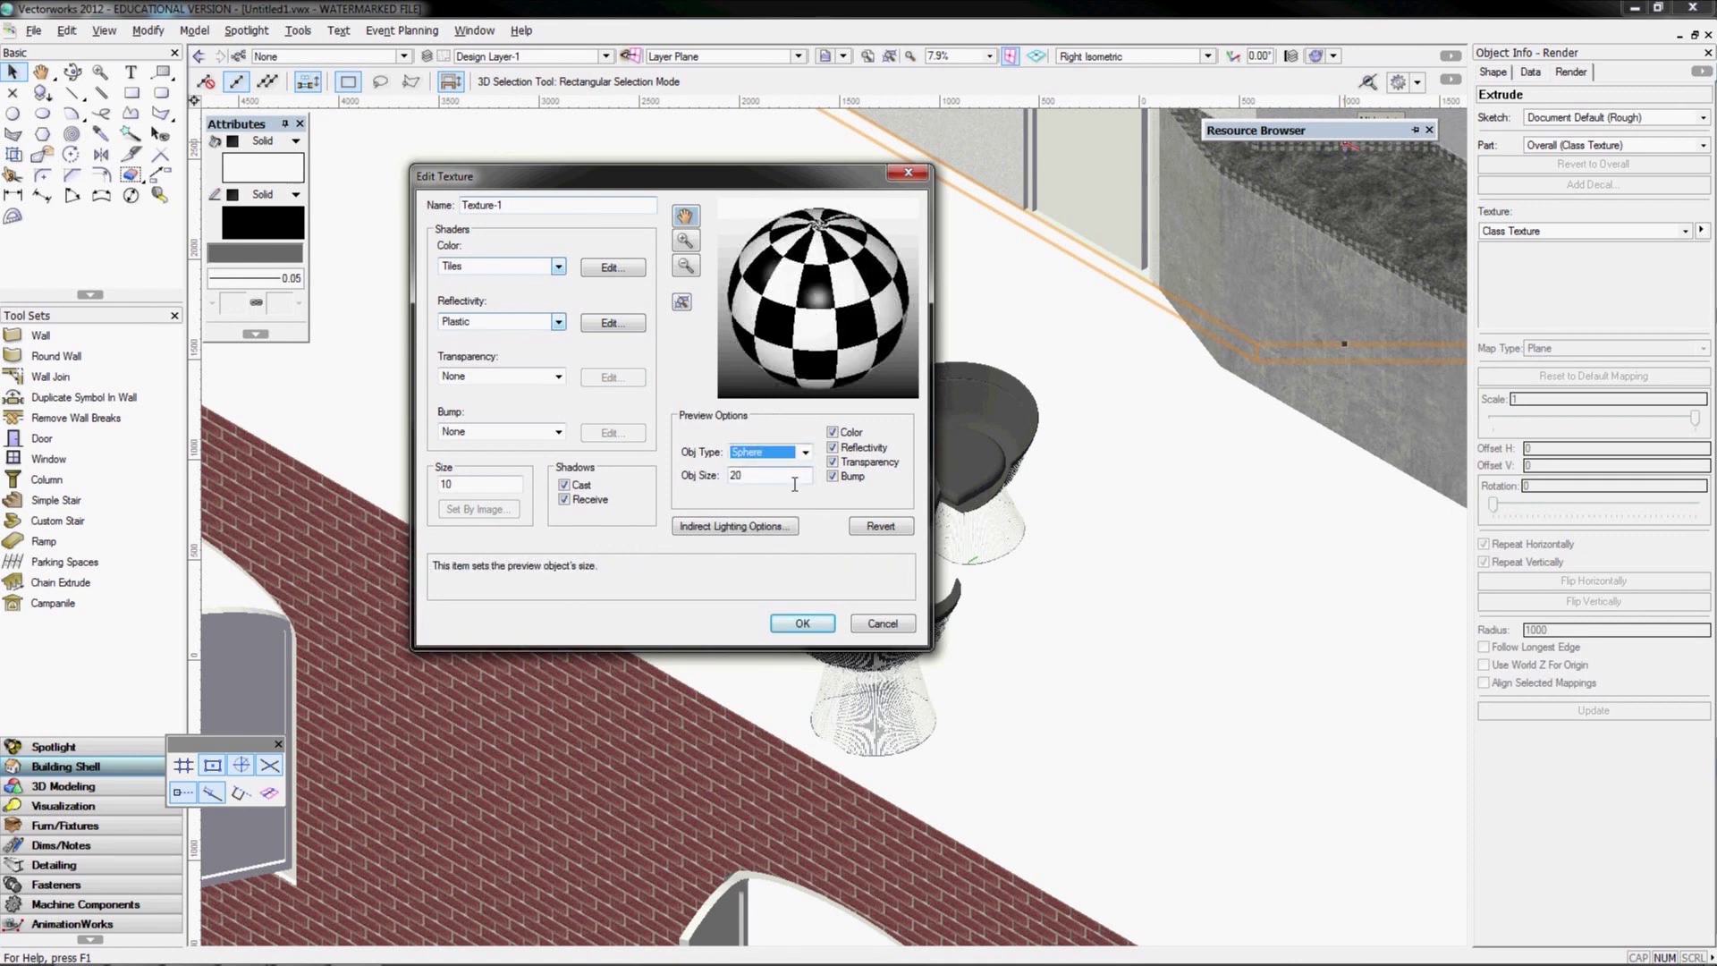
left_click(803, 623)
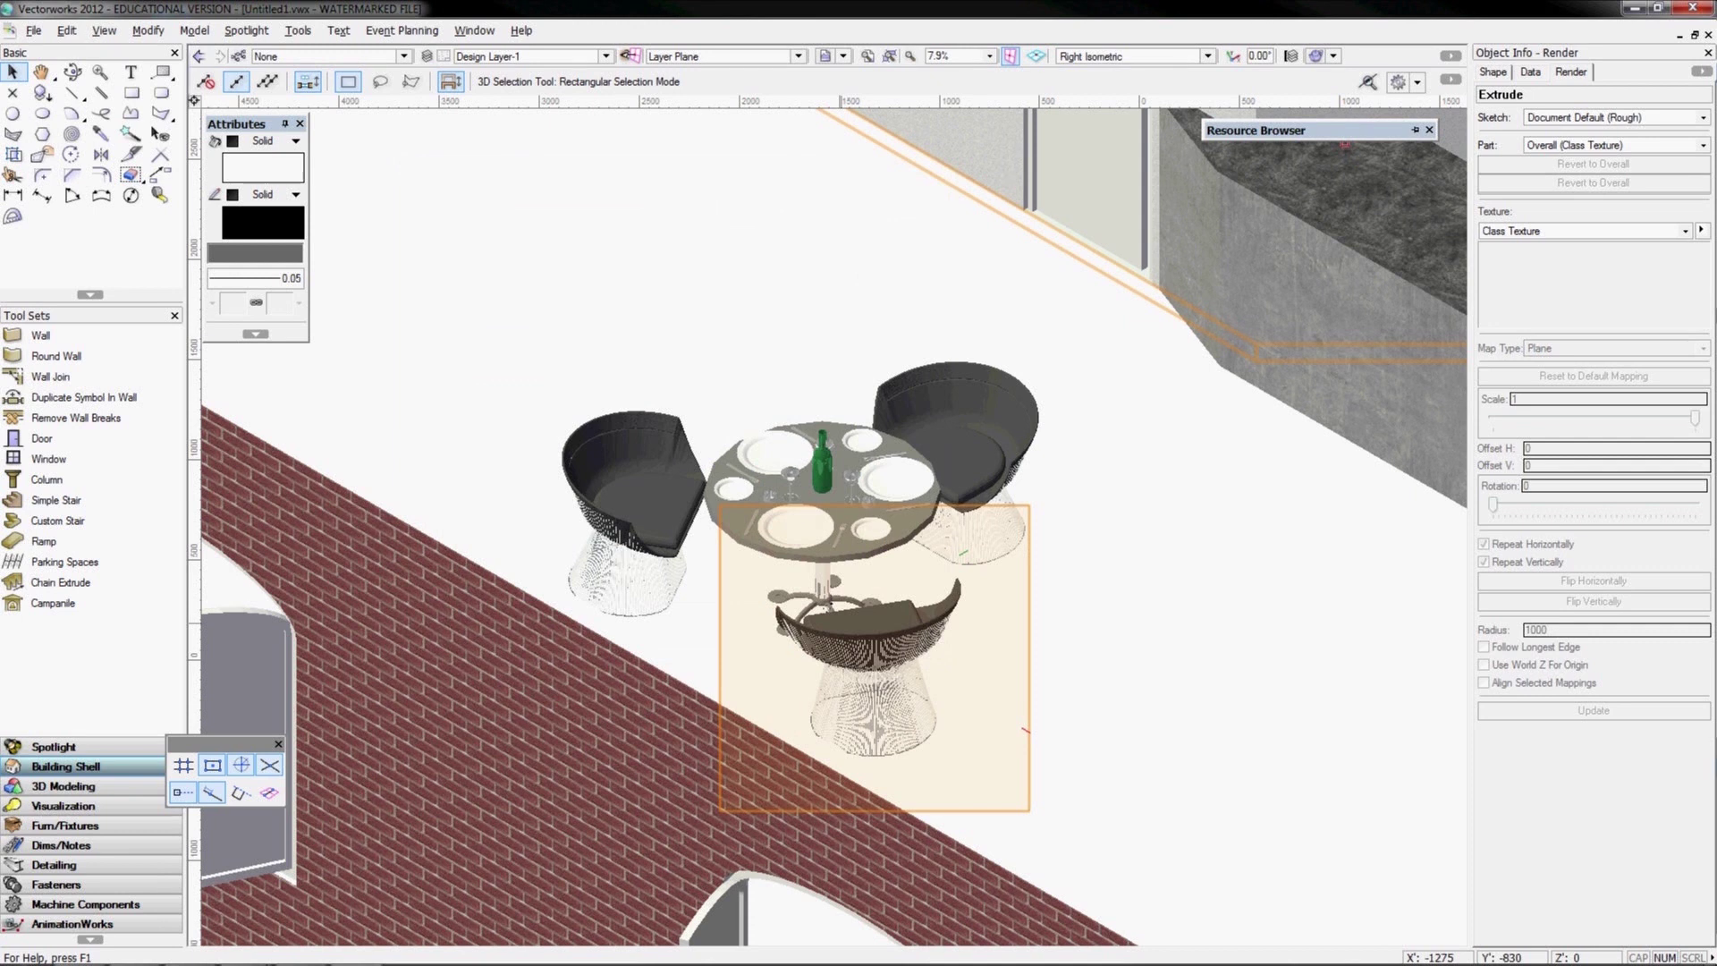
Try Texture-4 on the extruded floor and set the floor's texture back to None
left_click(1565, 232)
scroll(1583, 407, "down", 2)
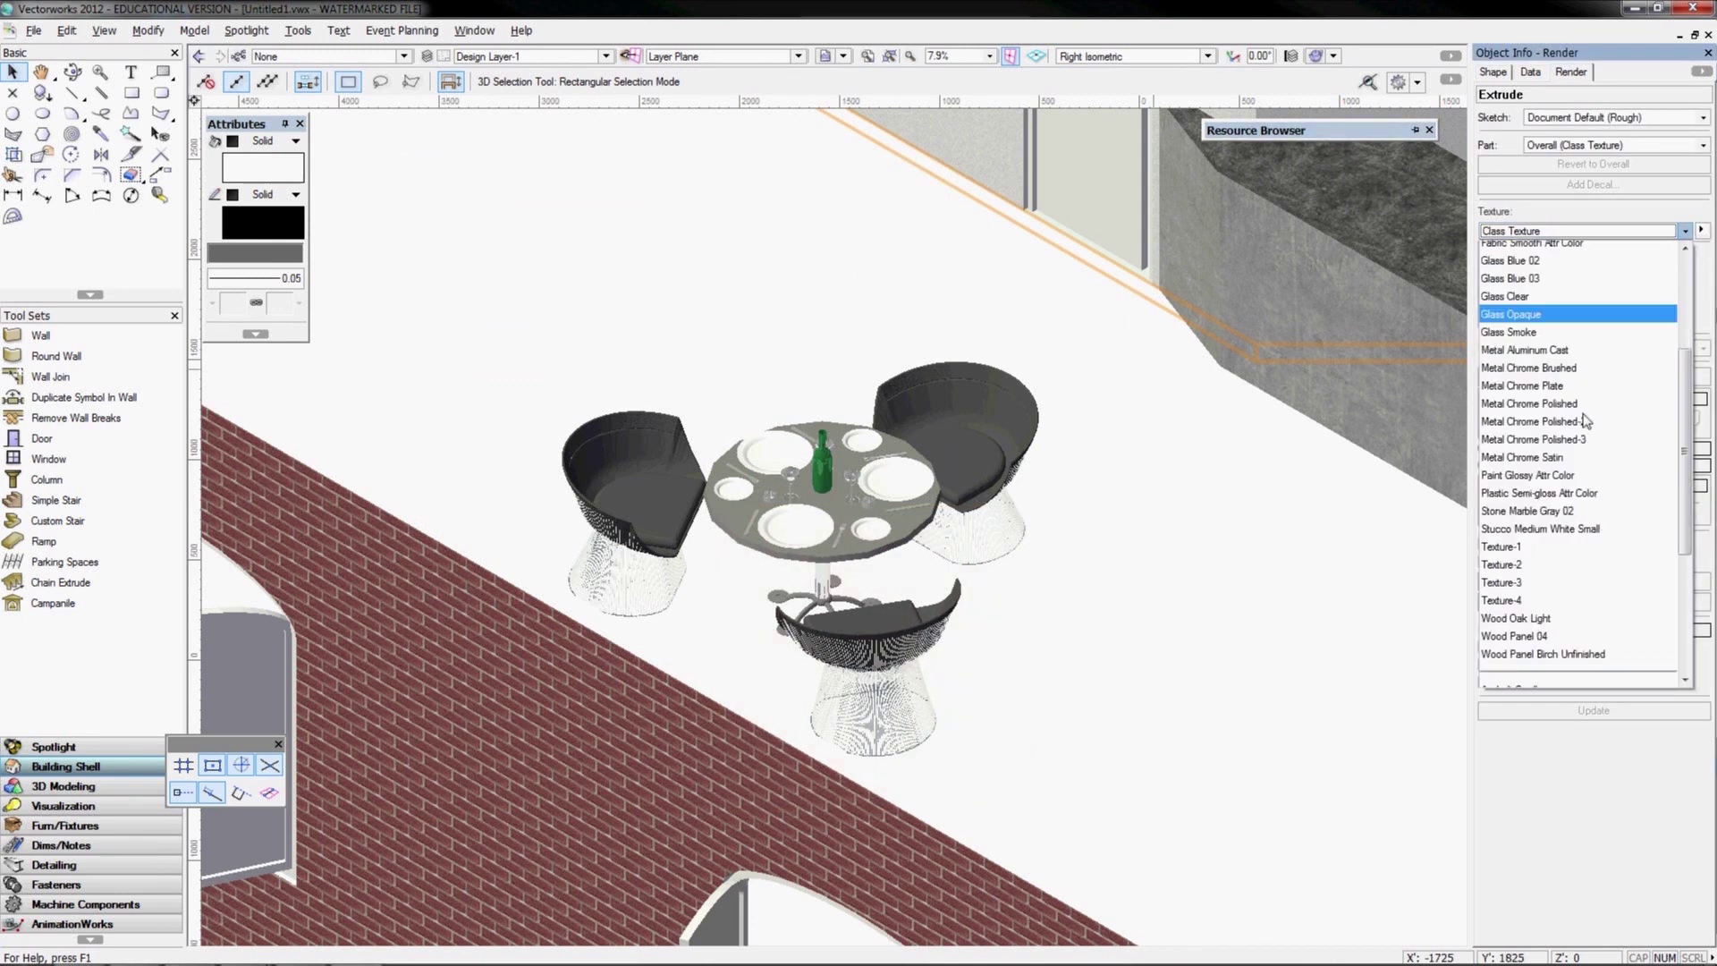
scroll(1538, 537, "down", 1)
left_click(1538, 537)
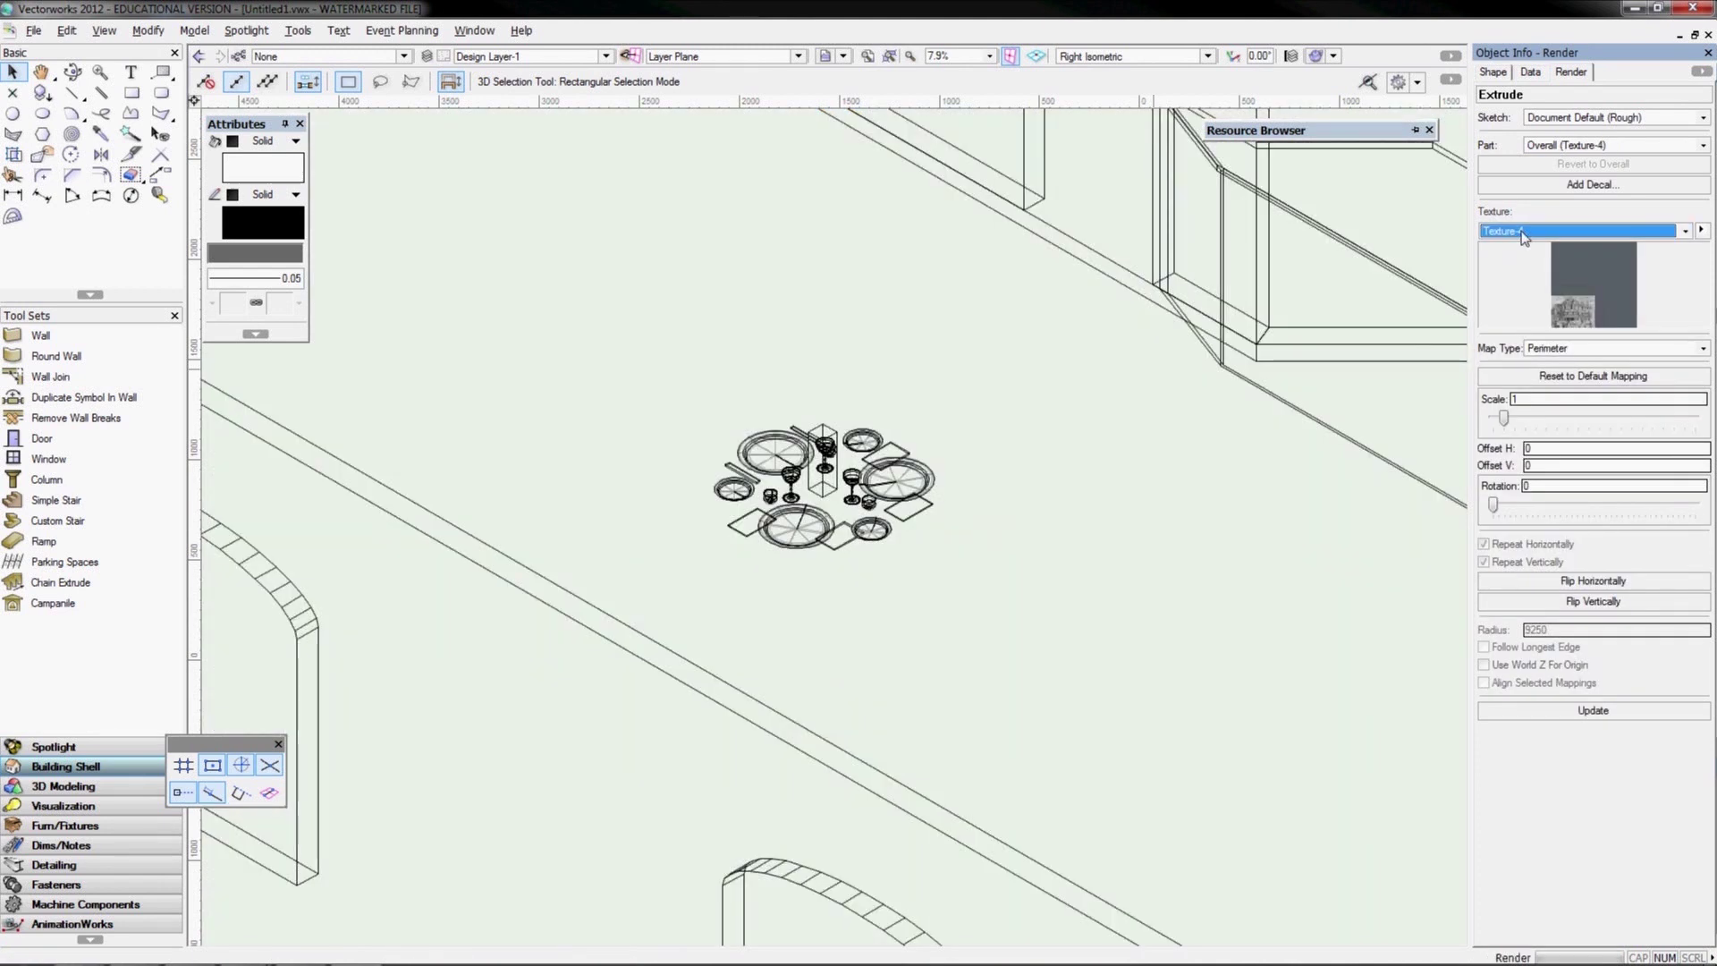
left_click(1524, 233)
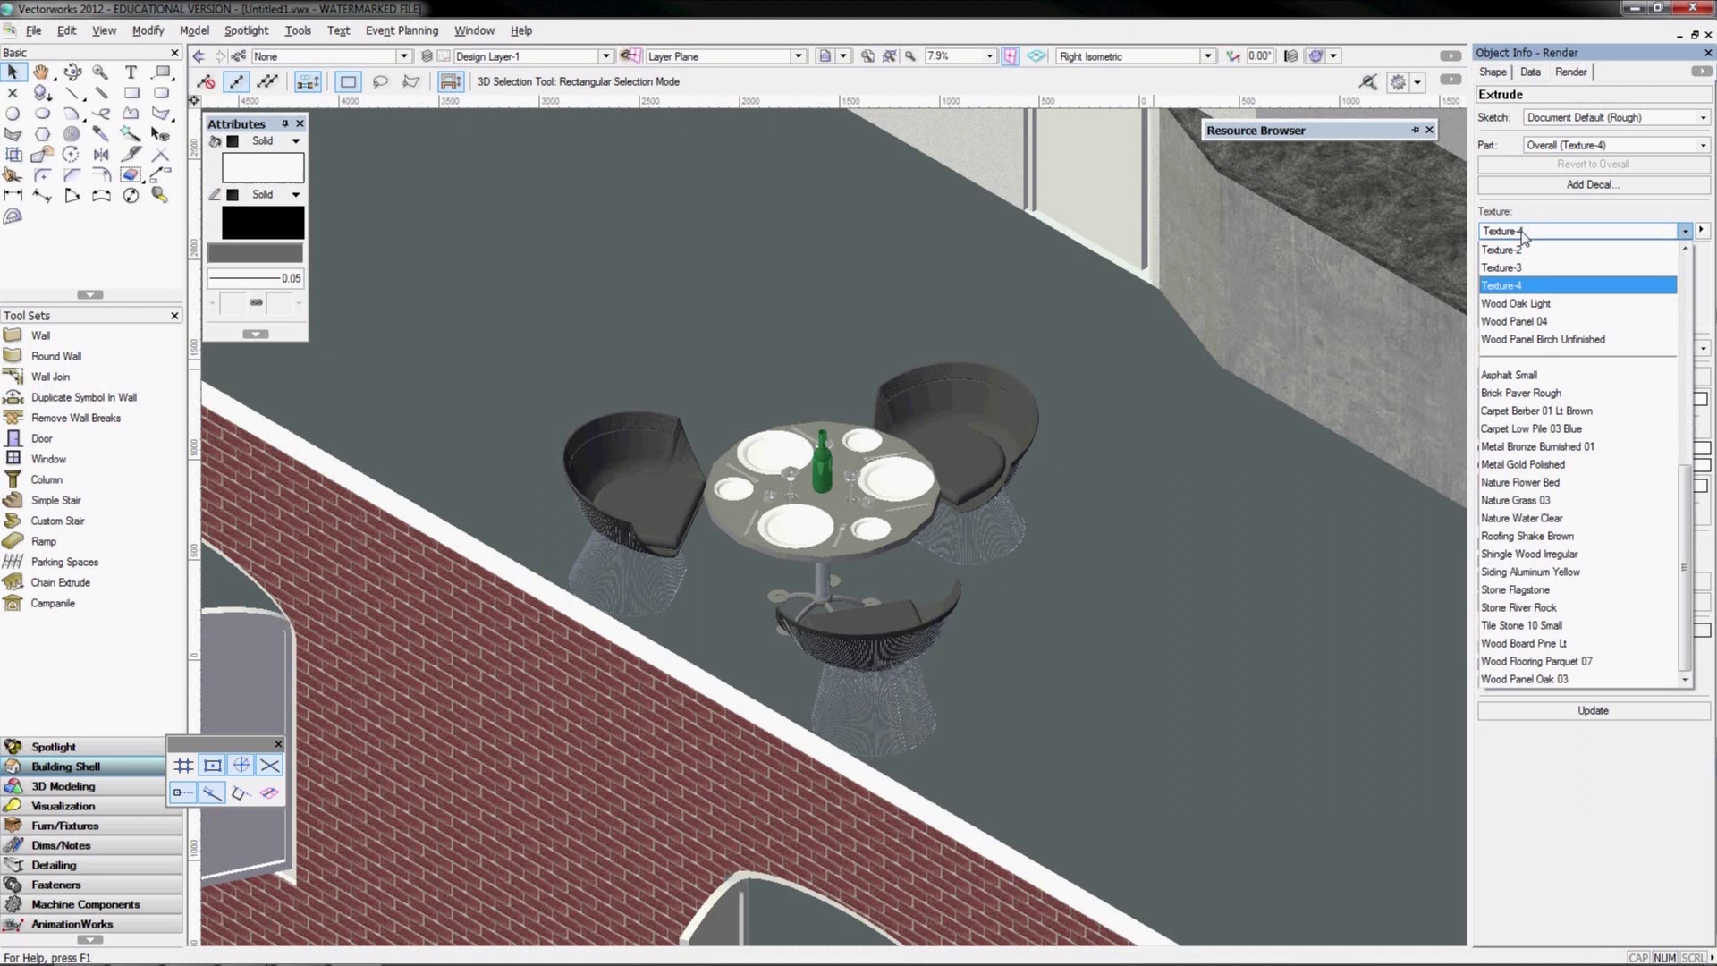
scroll(1524, 268, "up", 1)
left_click(1503, 250)
mouse_move(1403, 188)
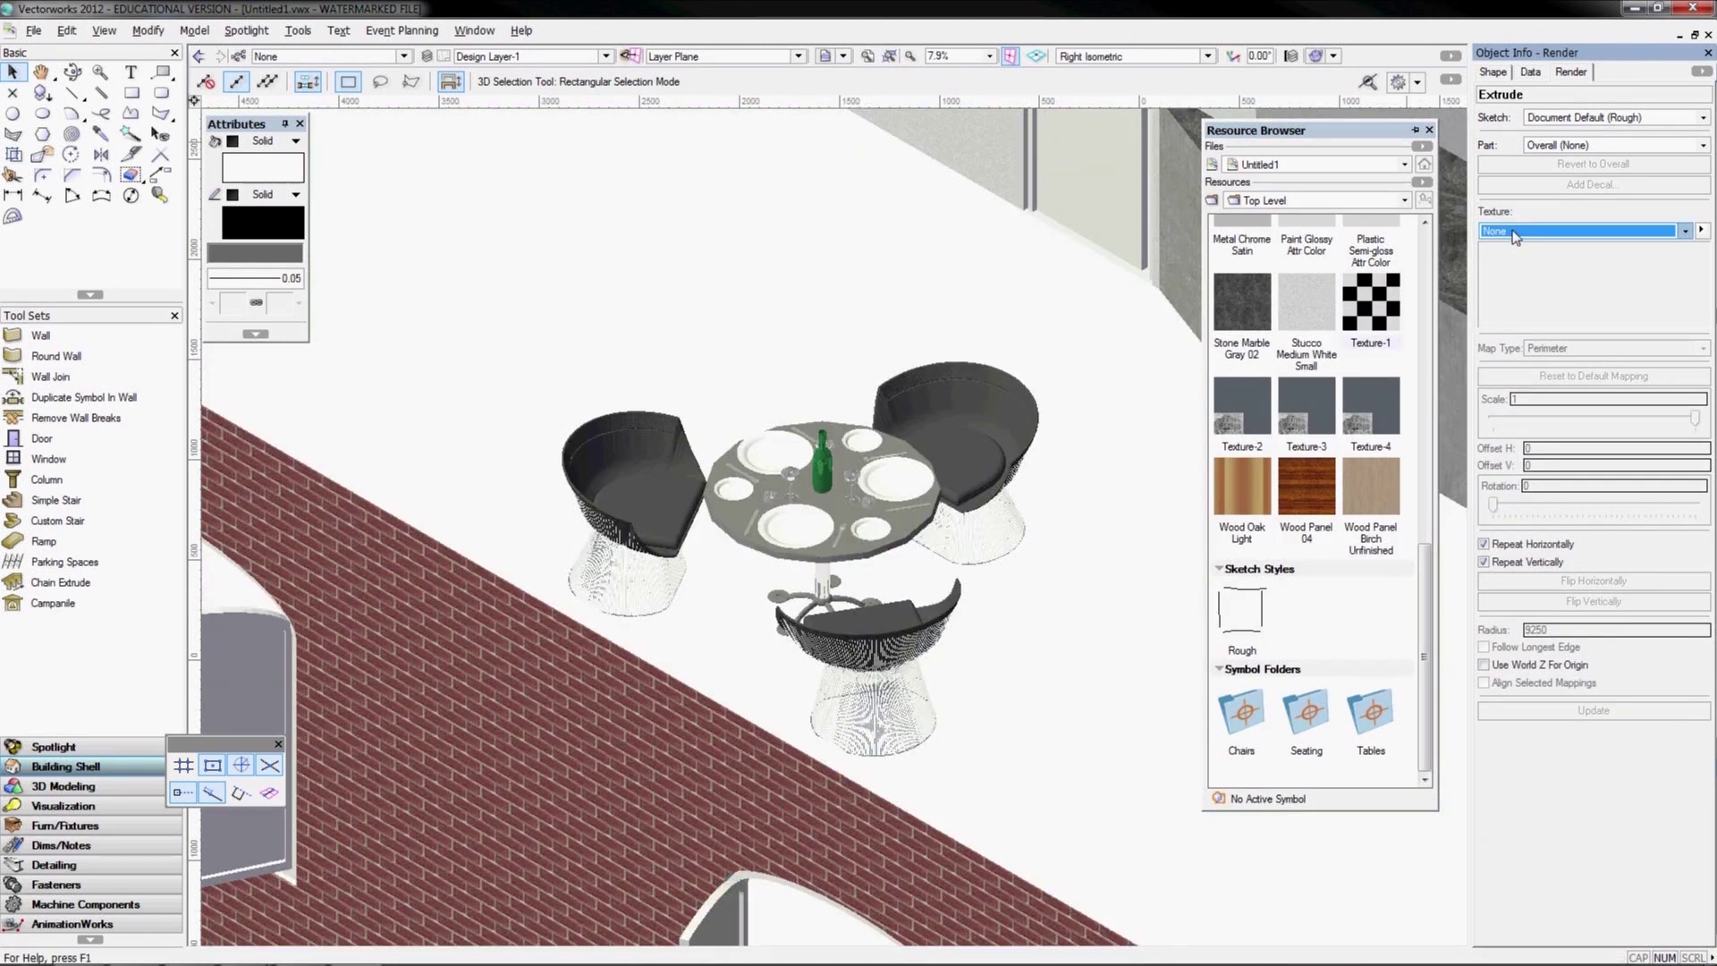
Apply the checkered Texture-1 to the extruded floor and enlarge its mapping scale to 94
left_click(1491, 232)
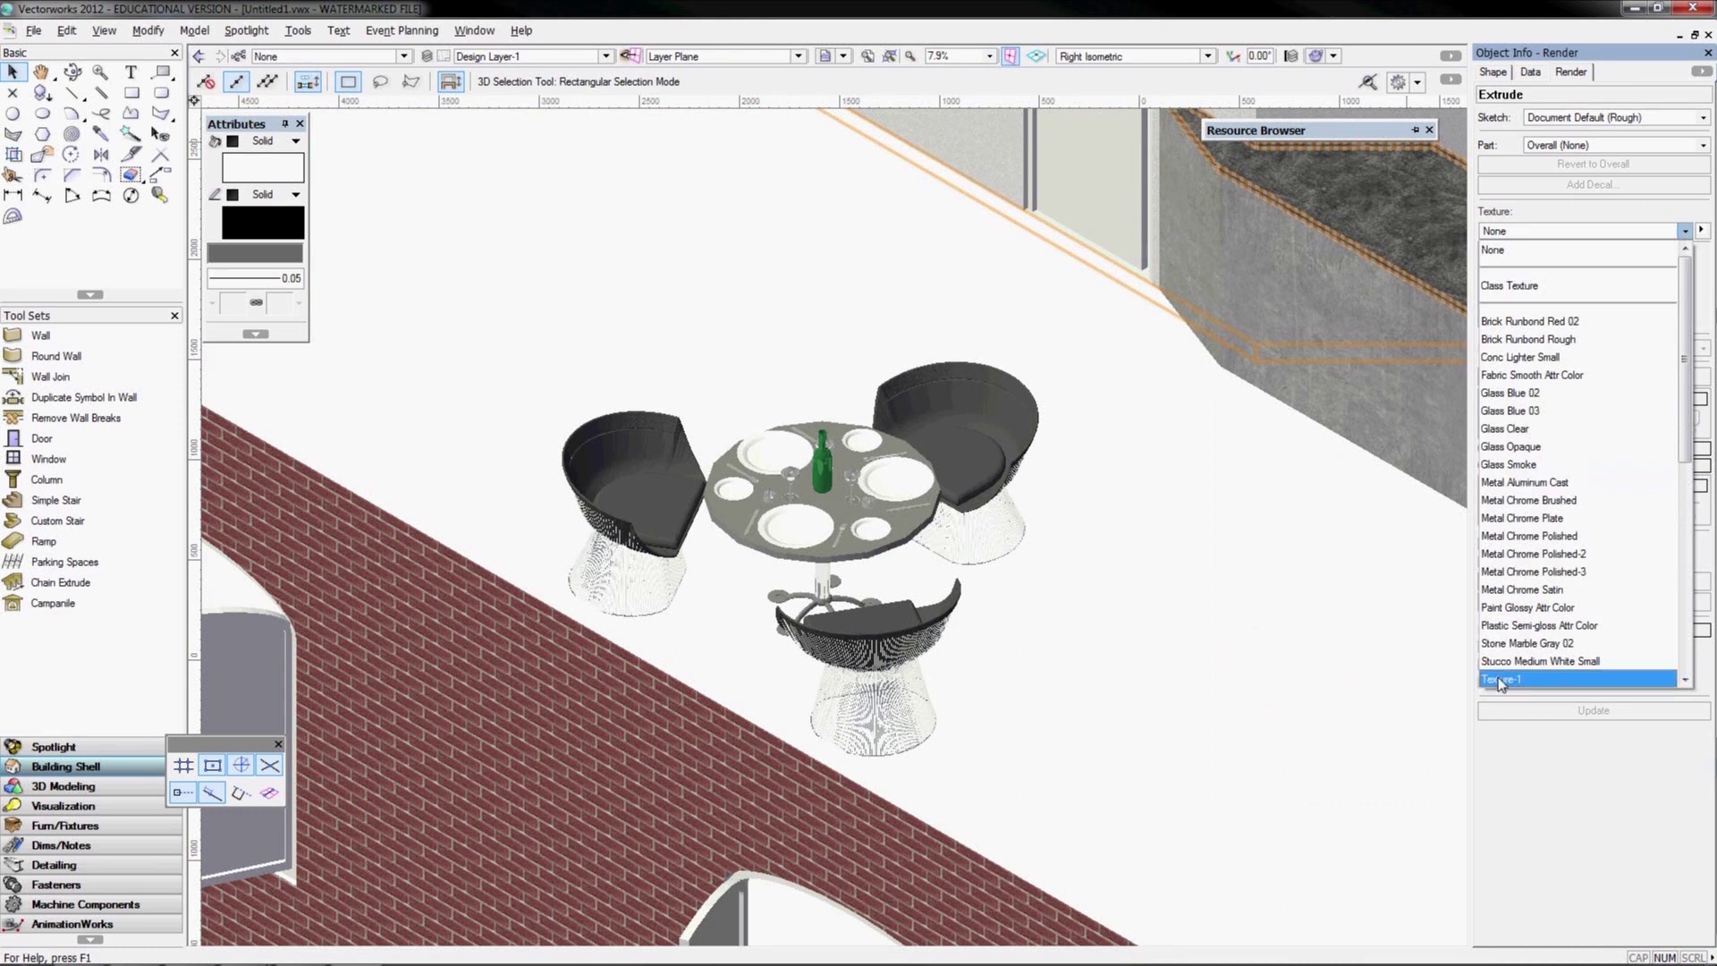
left_click(1502, 680)
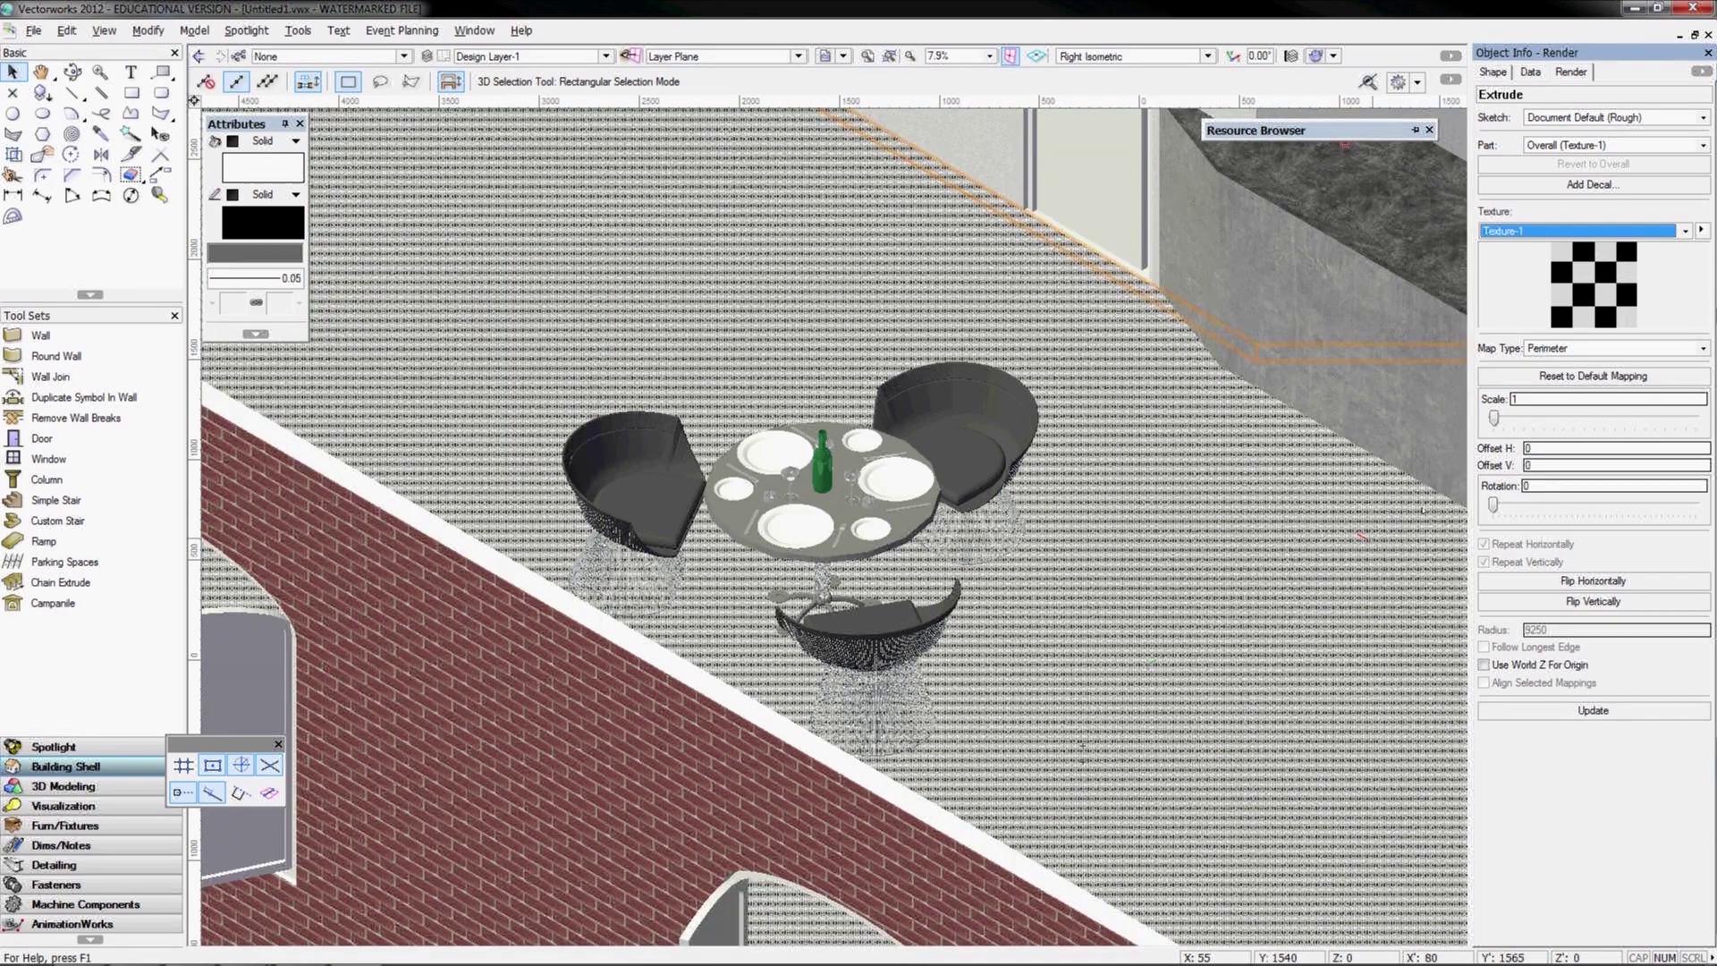
left_click_drag(1494, 417, 1514, 417)
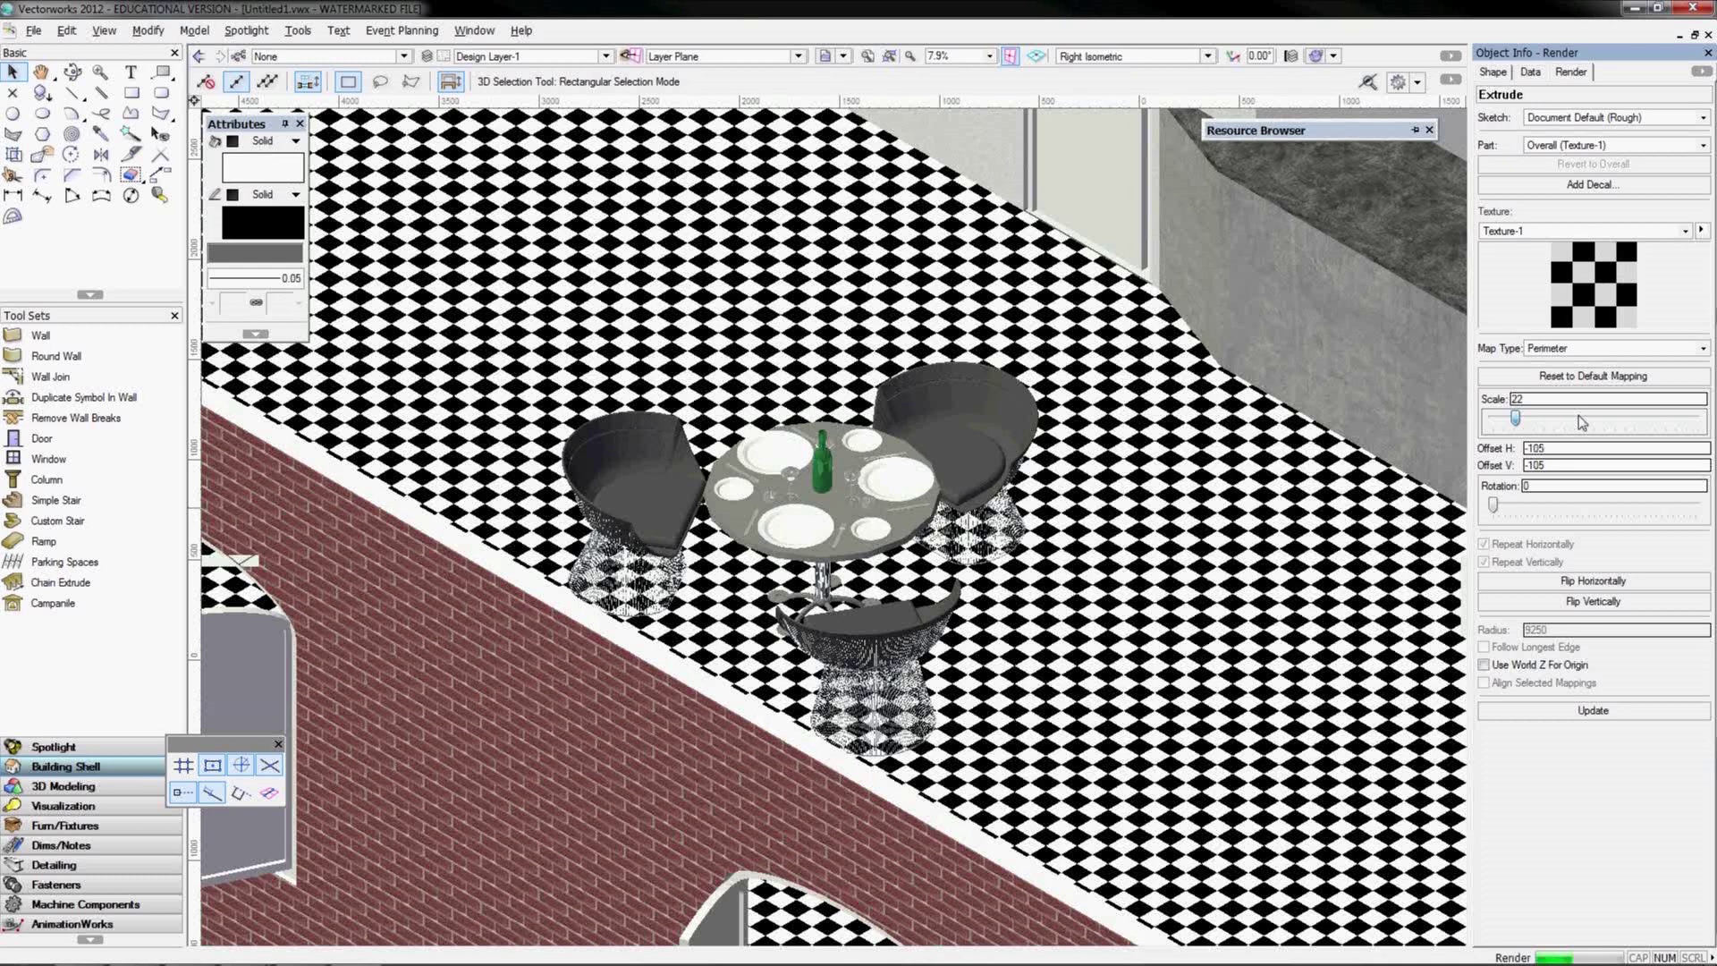
left_click_drag(1515, 418, 1552, 417)
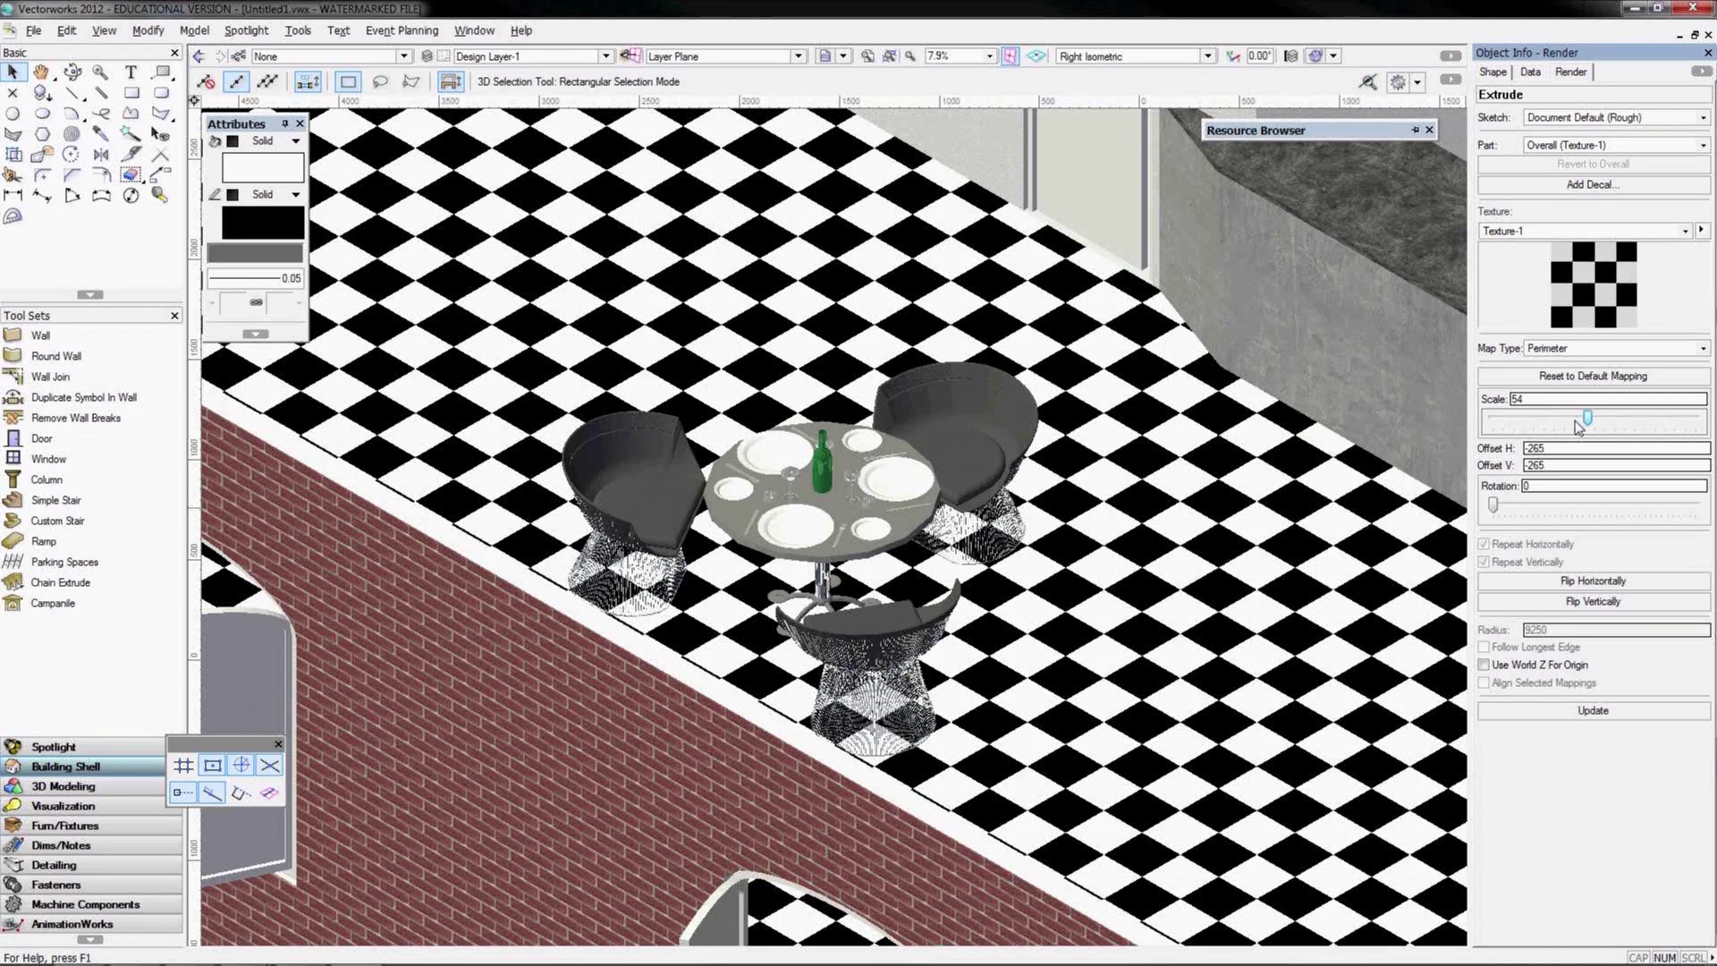
left_click(1575, 421)
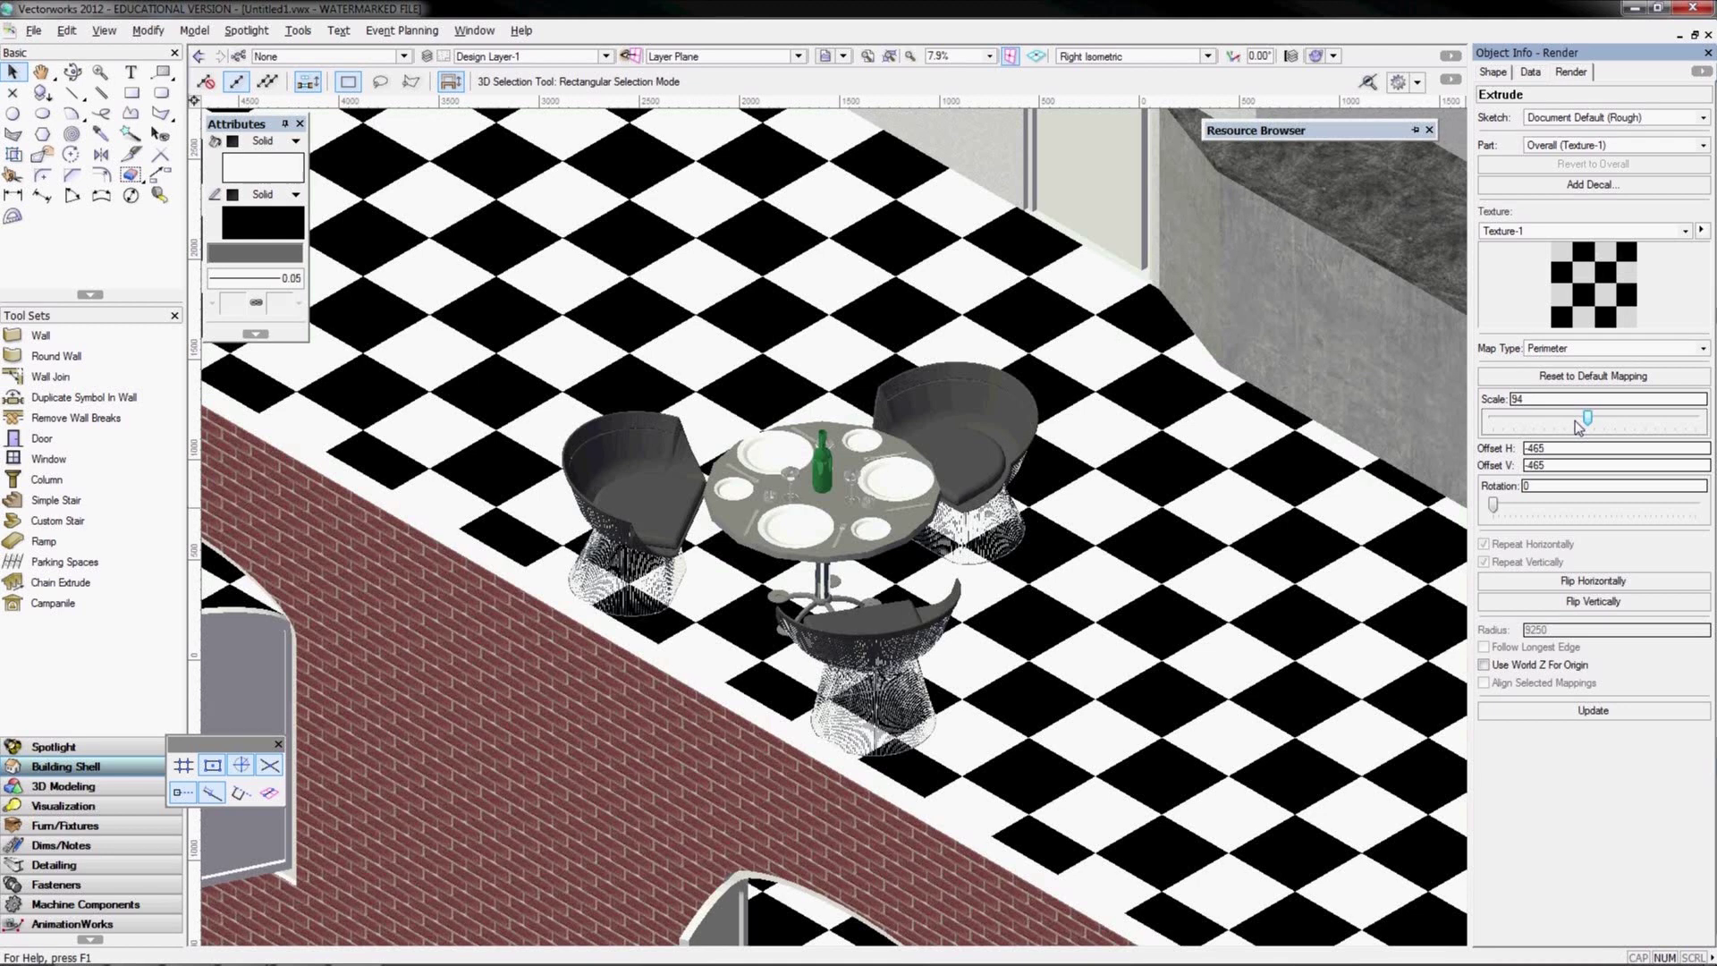
Set the floor texture's mapping scale to 60 and check the checkered pattern across the whole room
left_click_drag(1560, 401, 1426, 377)
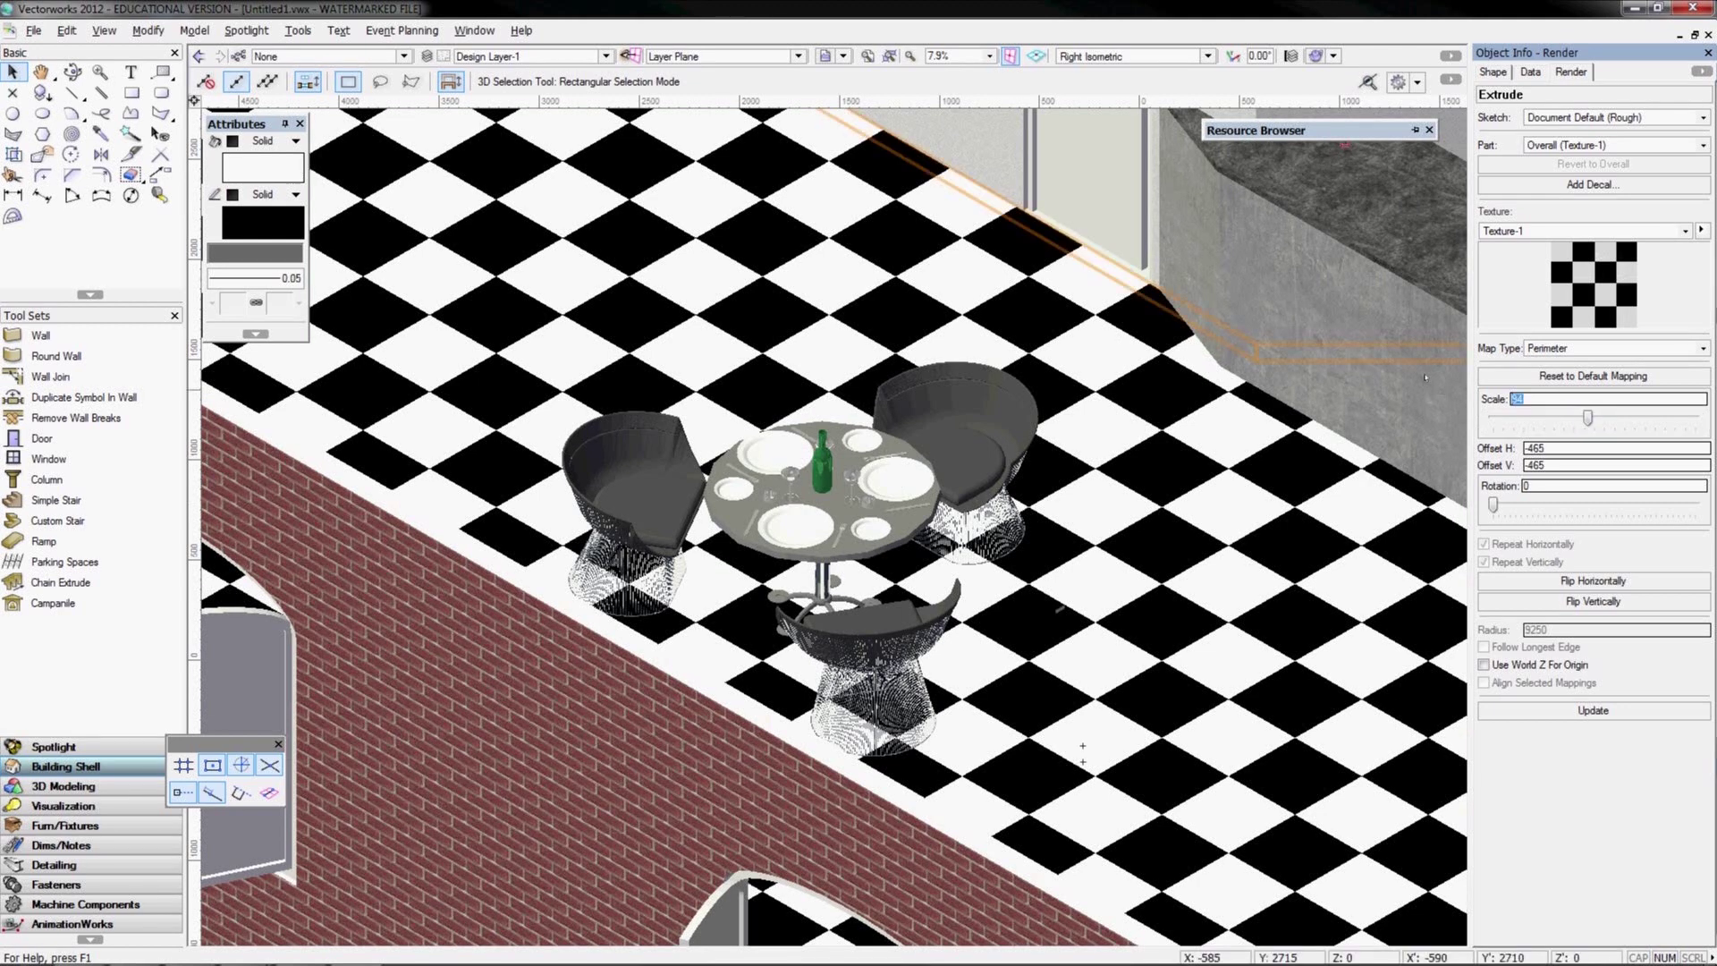
type("60")
key("Return")
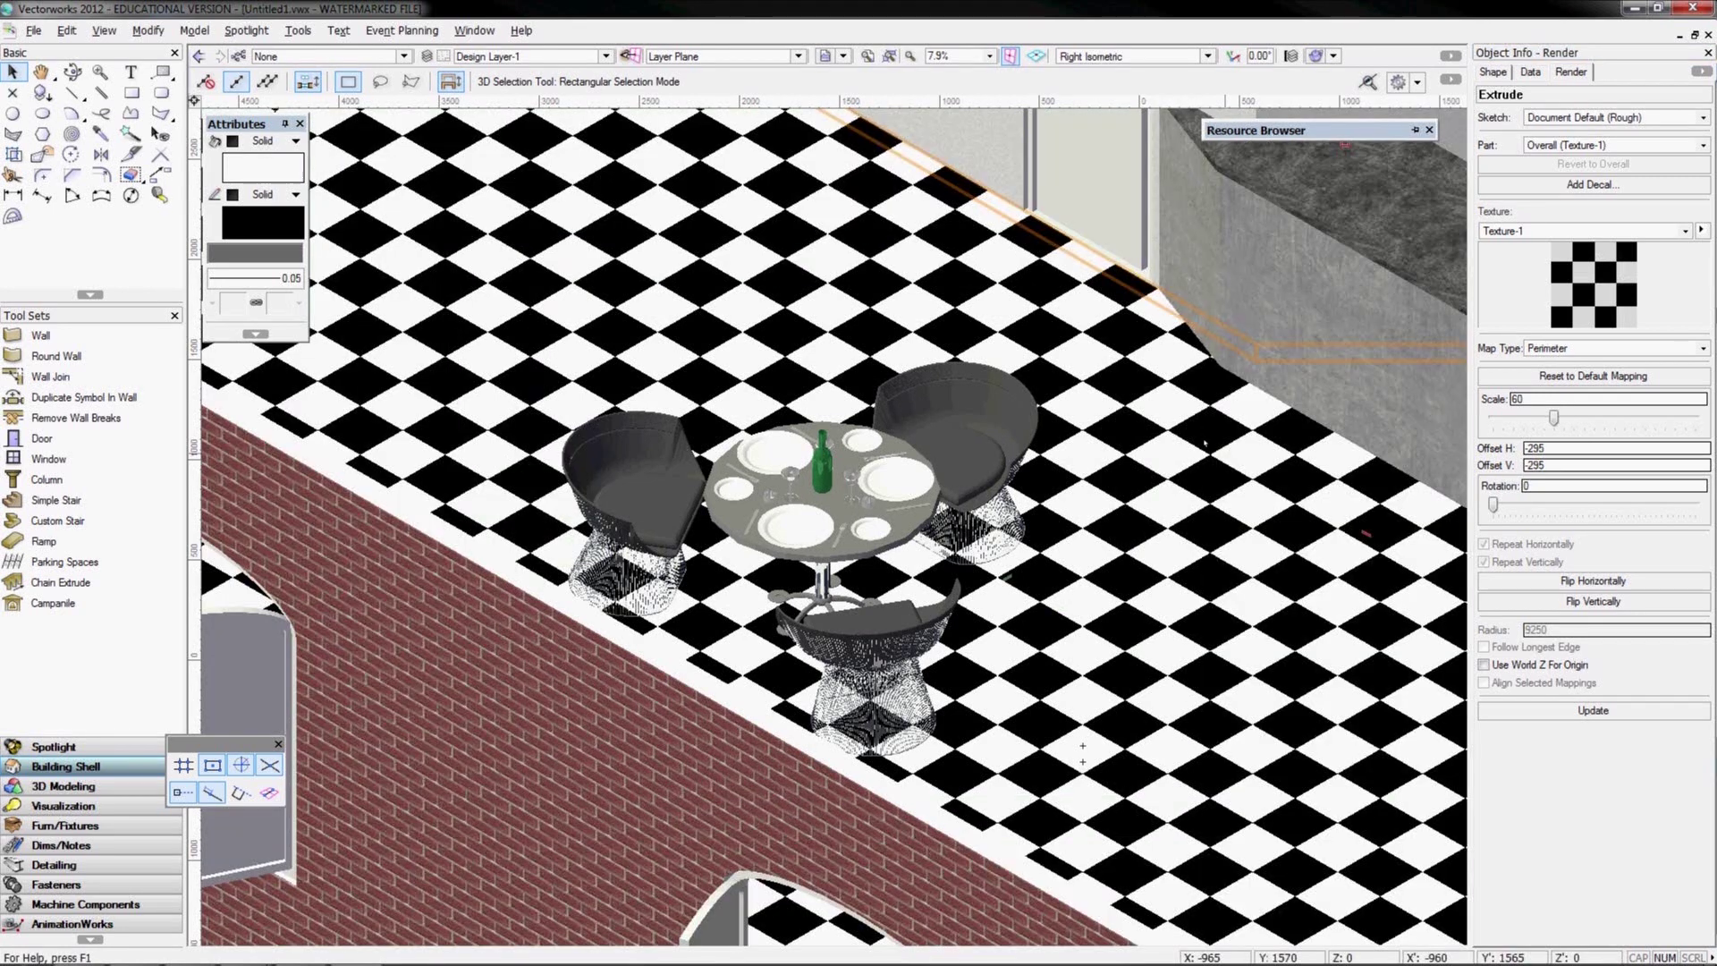
scroll(1152, 471, "down", 5)
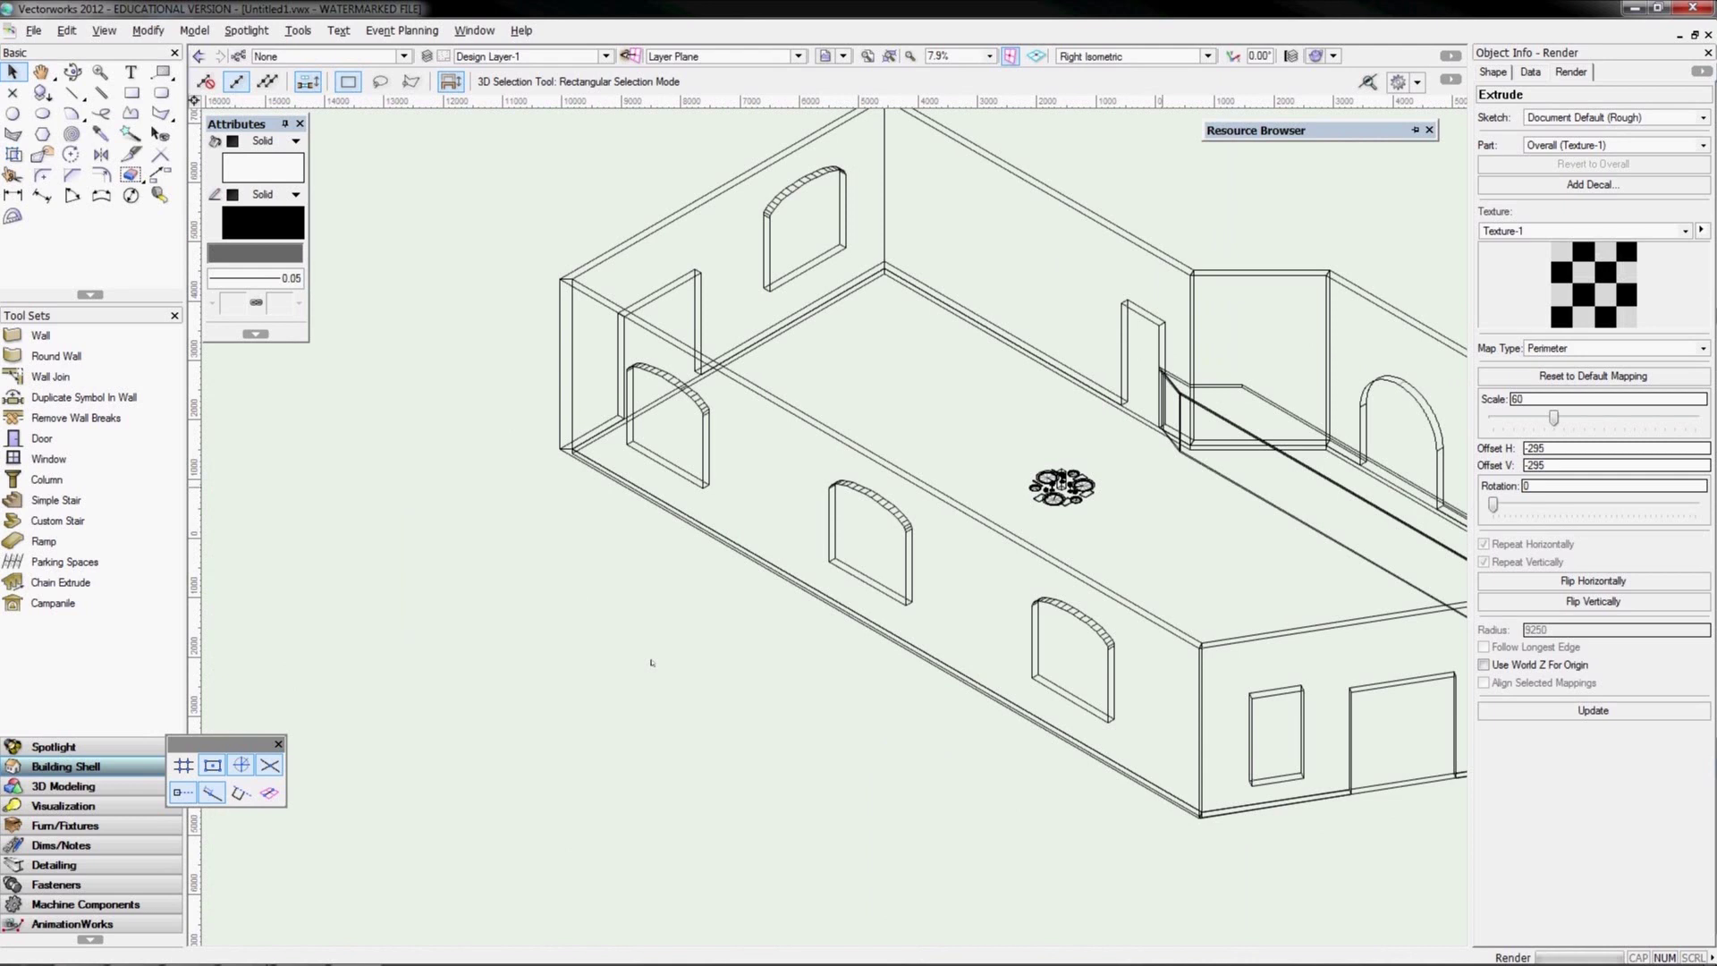
middle_click_drag(678, 680, 653, 680)
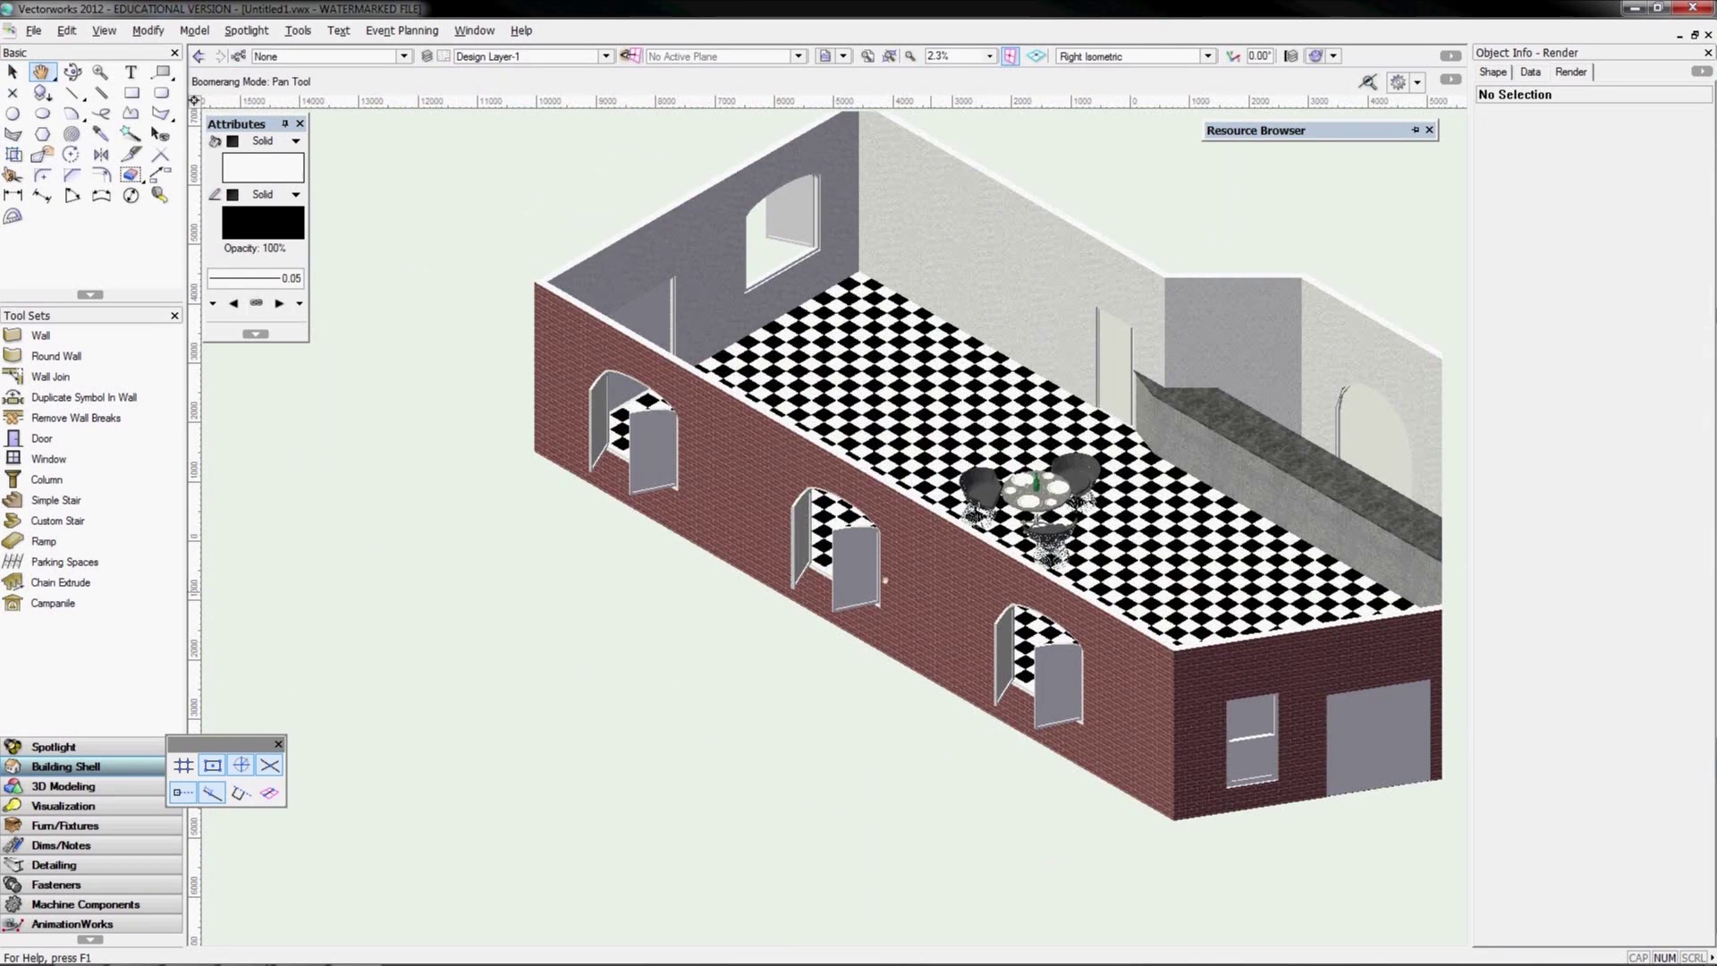
middle_click_drag(885, 580, 687, 625)
Switch to the Top/Plan view and group the table, its tableware and the three chairs into one object
key("5")
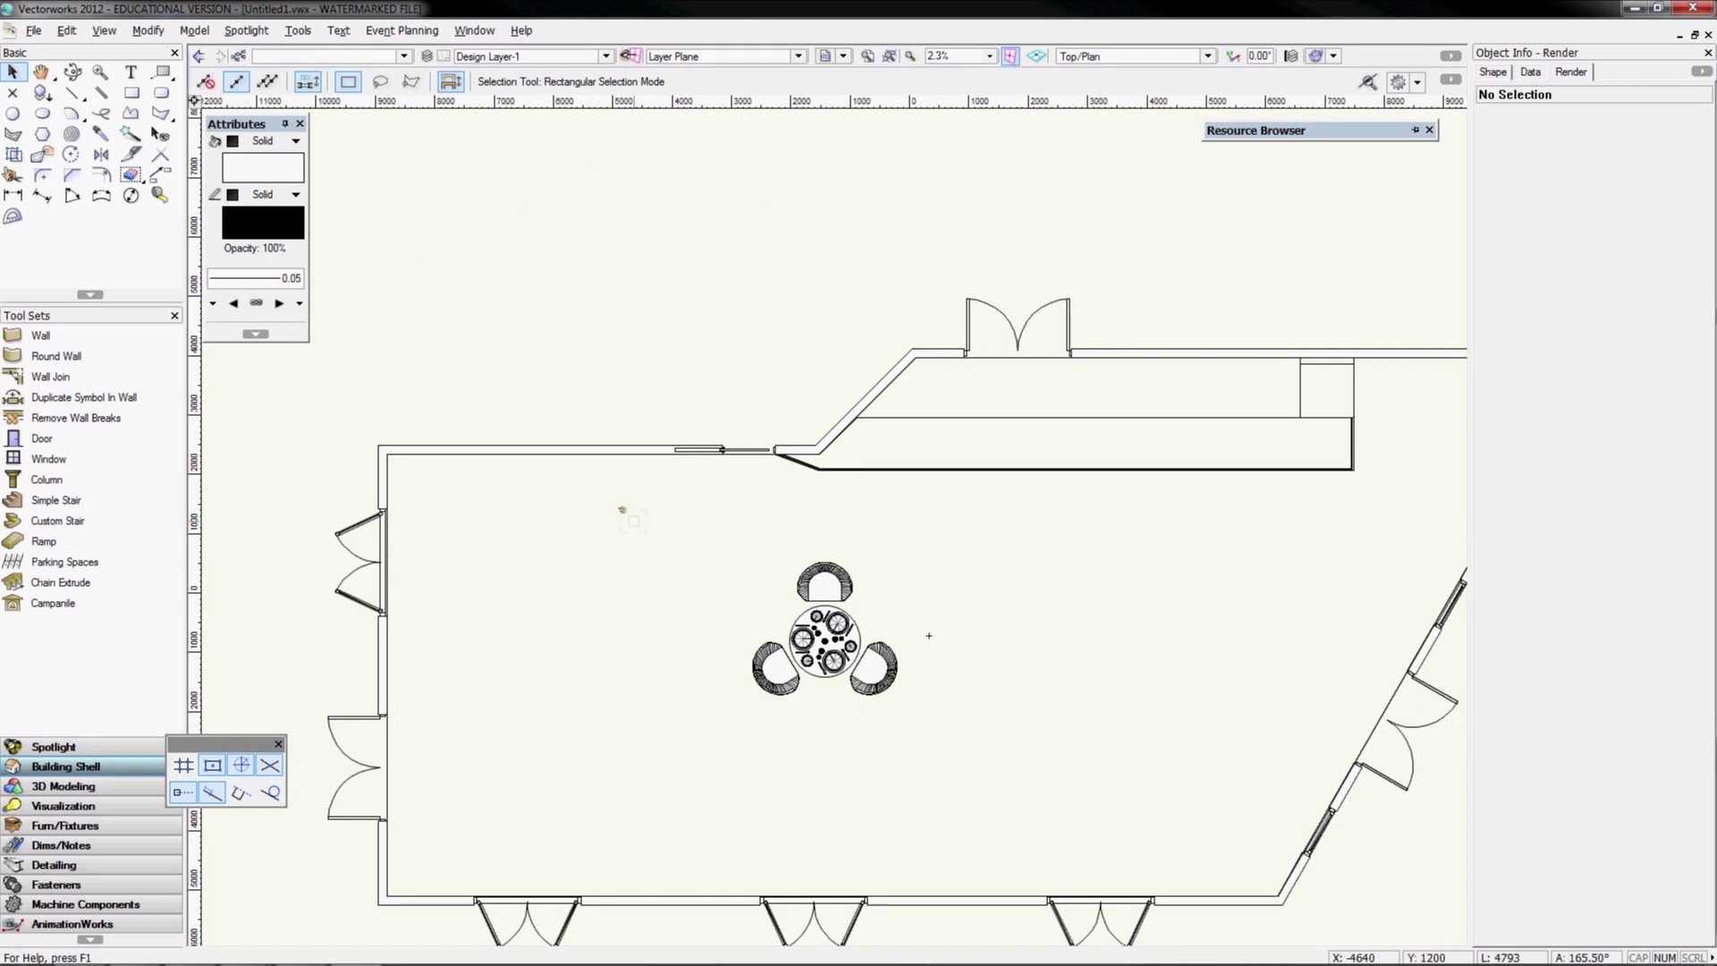
left_click(886, 687)
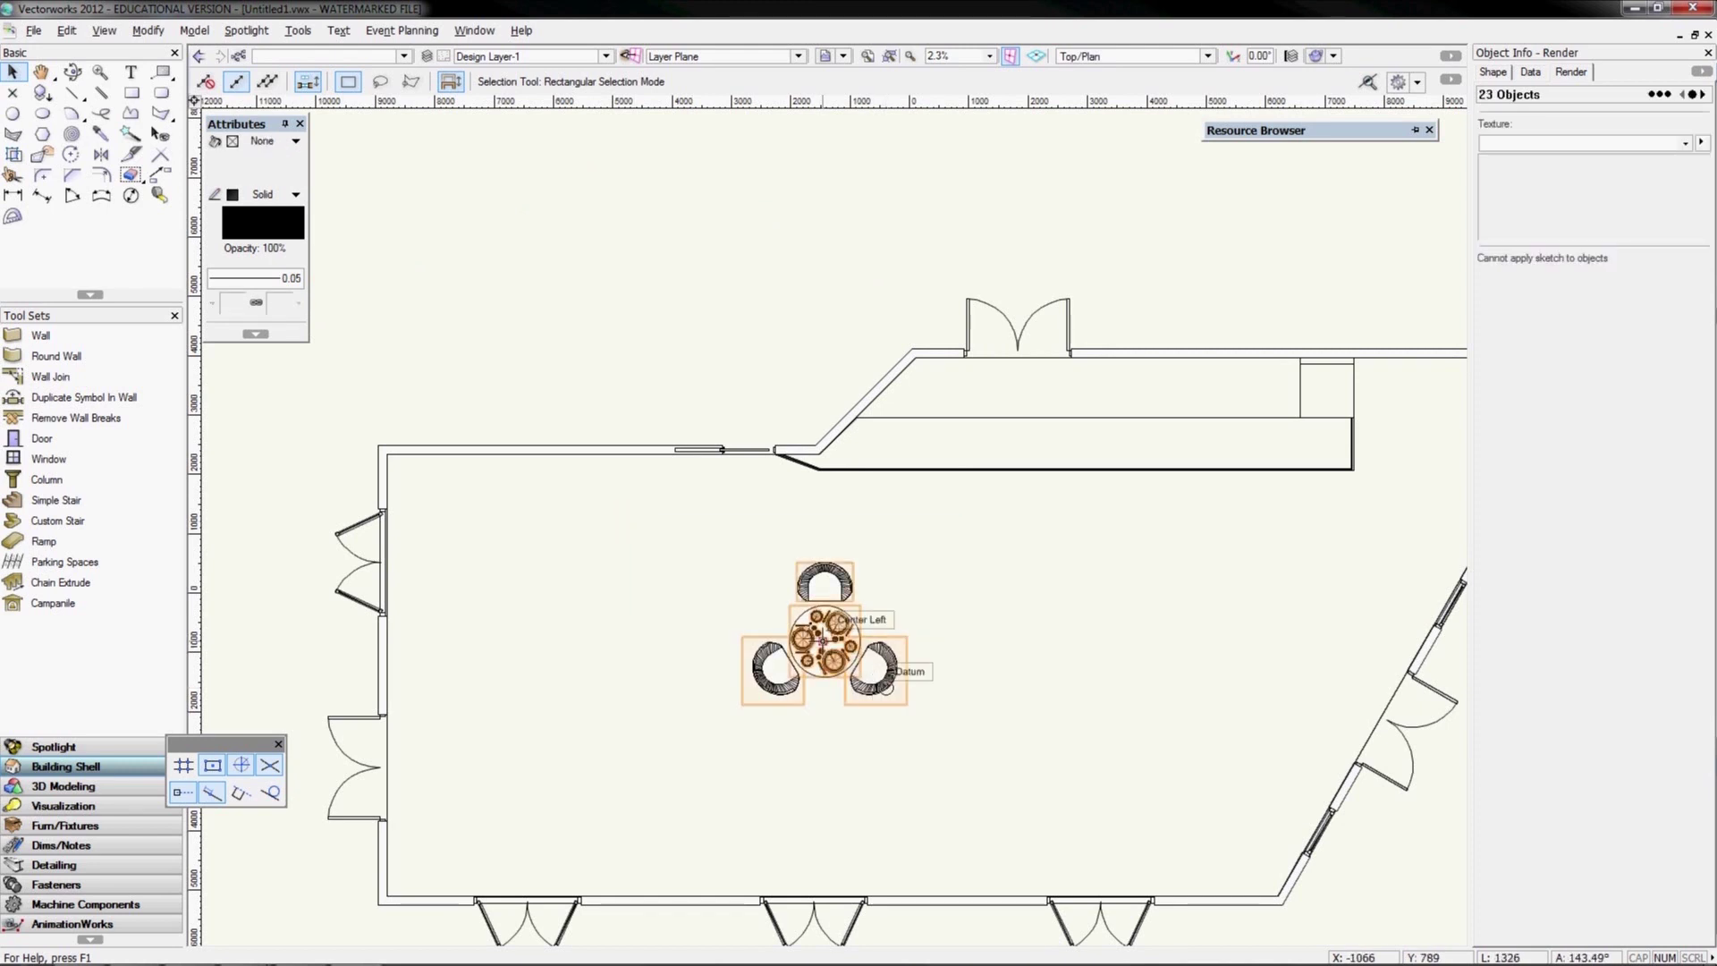
key("ctrl+g")
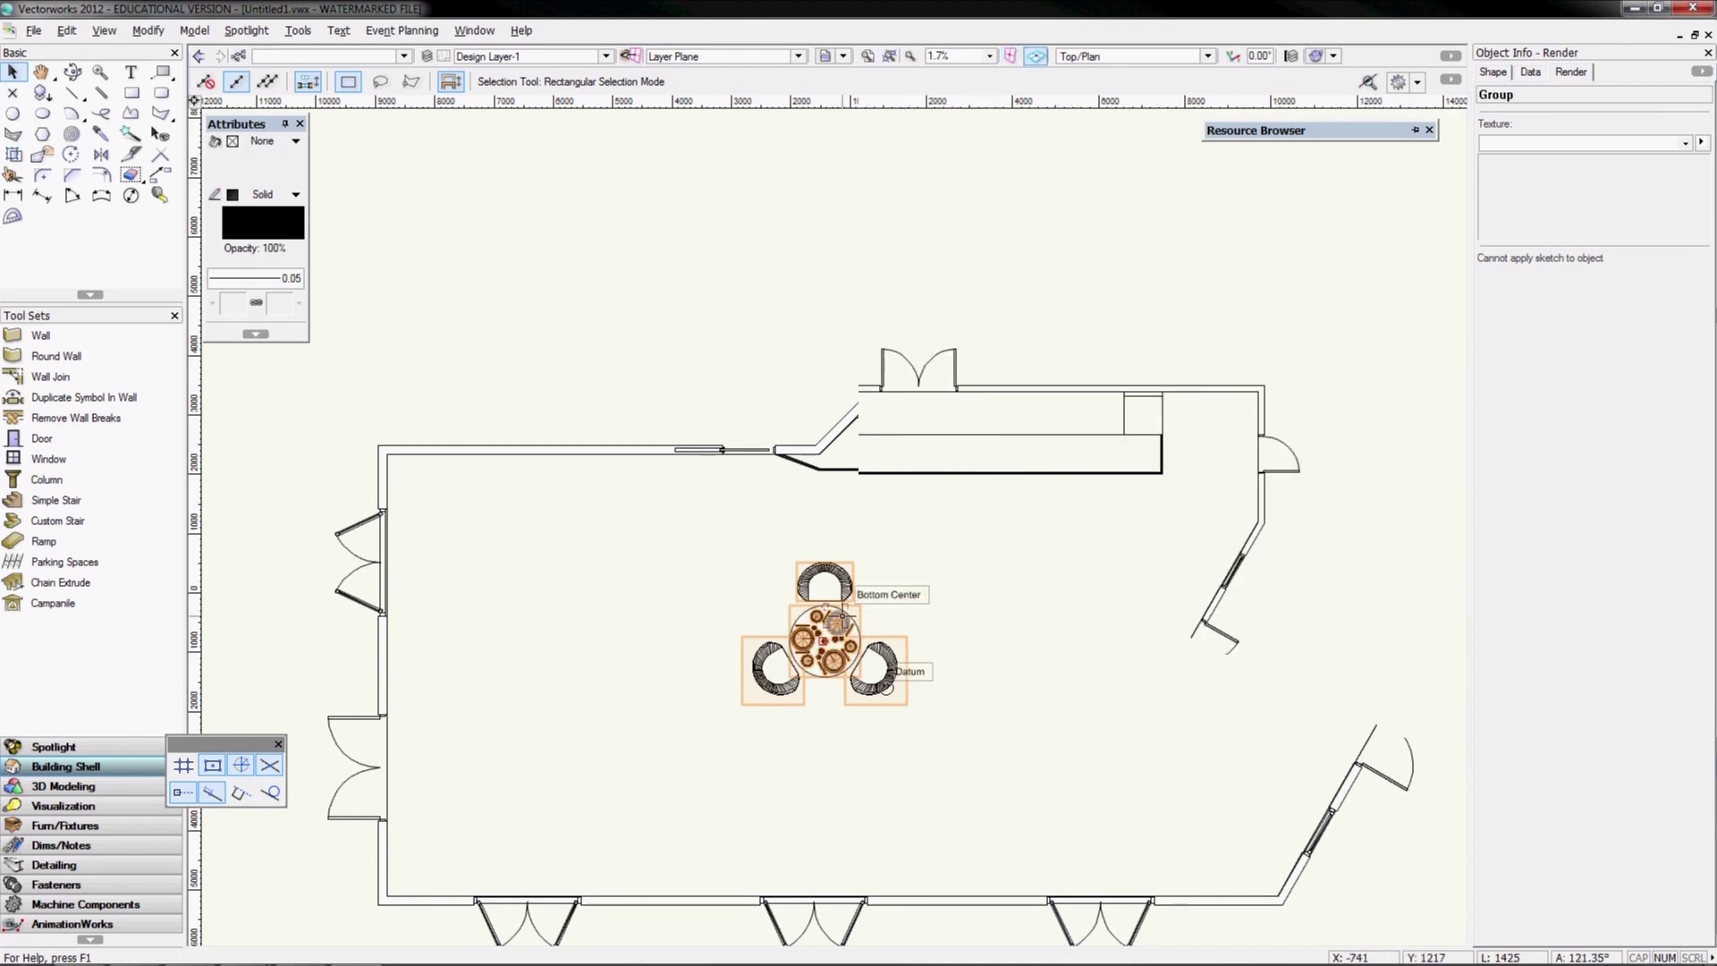
Lay out the table group as one set in the room's upper-left corner and four copies in a row along the lower wall
scroll(827, 644, "down", 2)
scroll(824, 637, "up", 3)
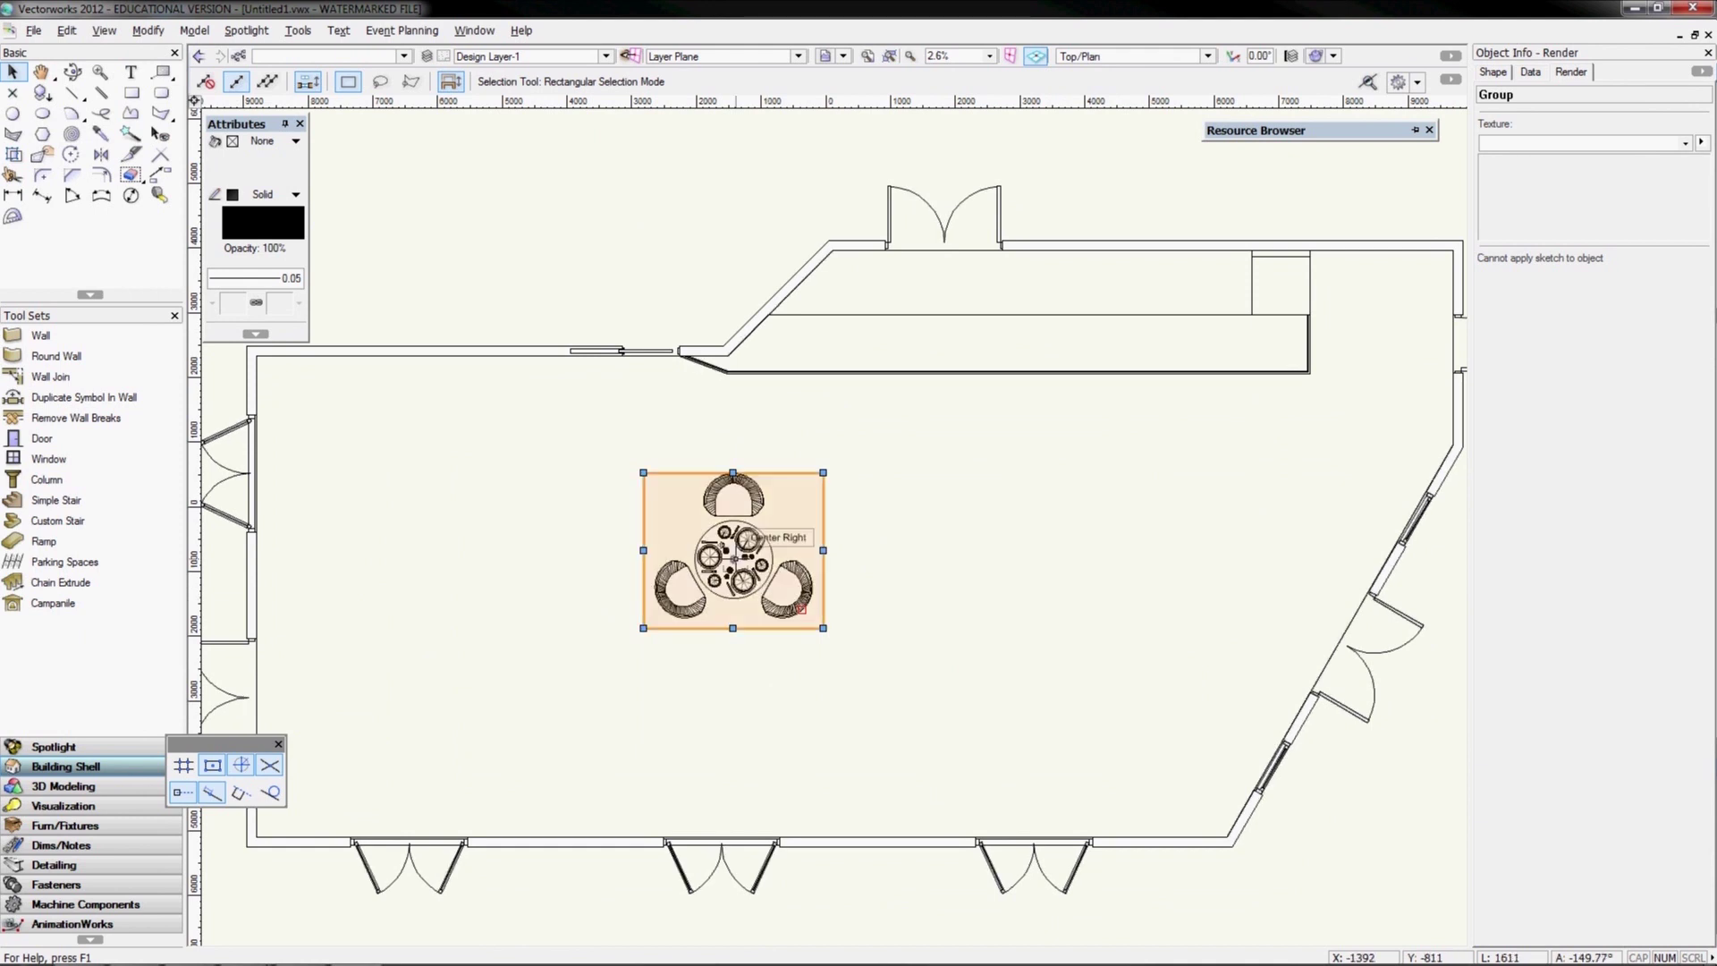
left_click(736, 559)
left_click_drag(736, 559, 1109, 736)
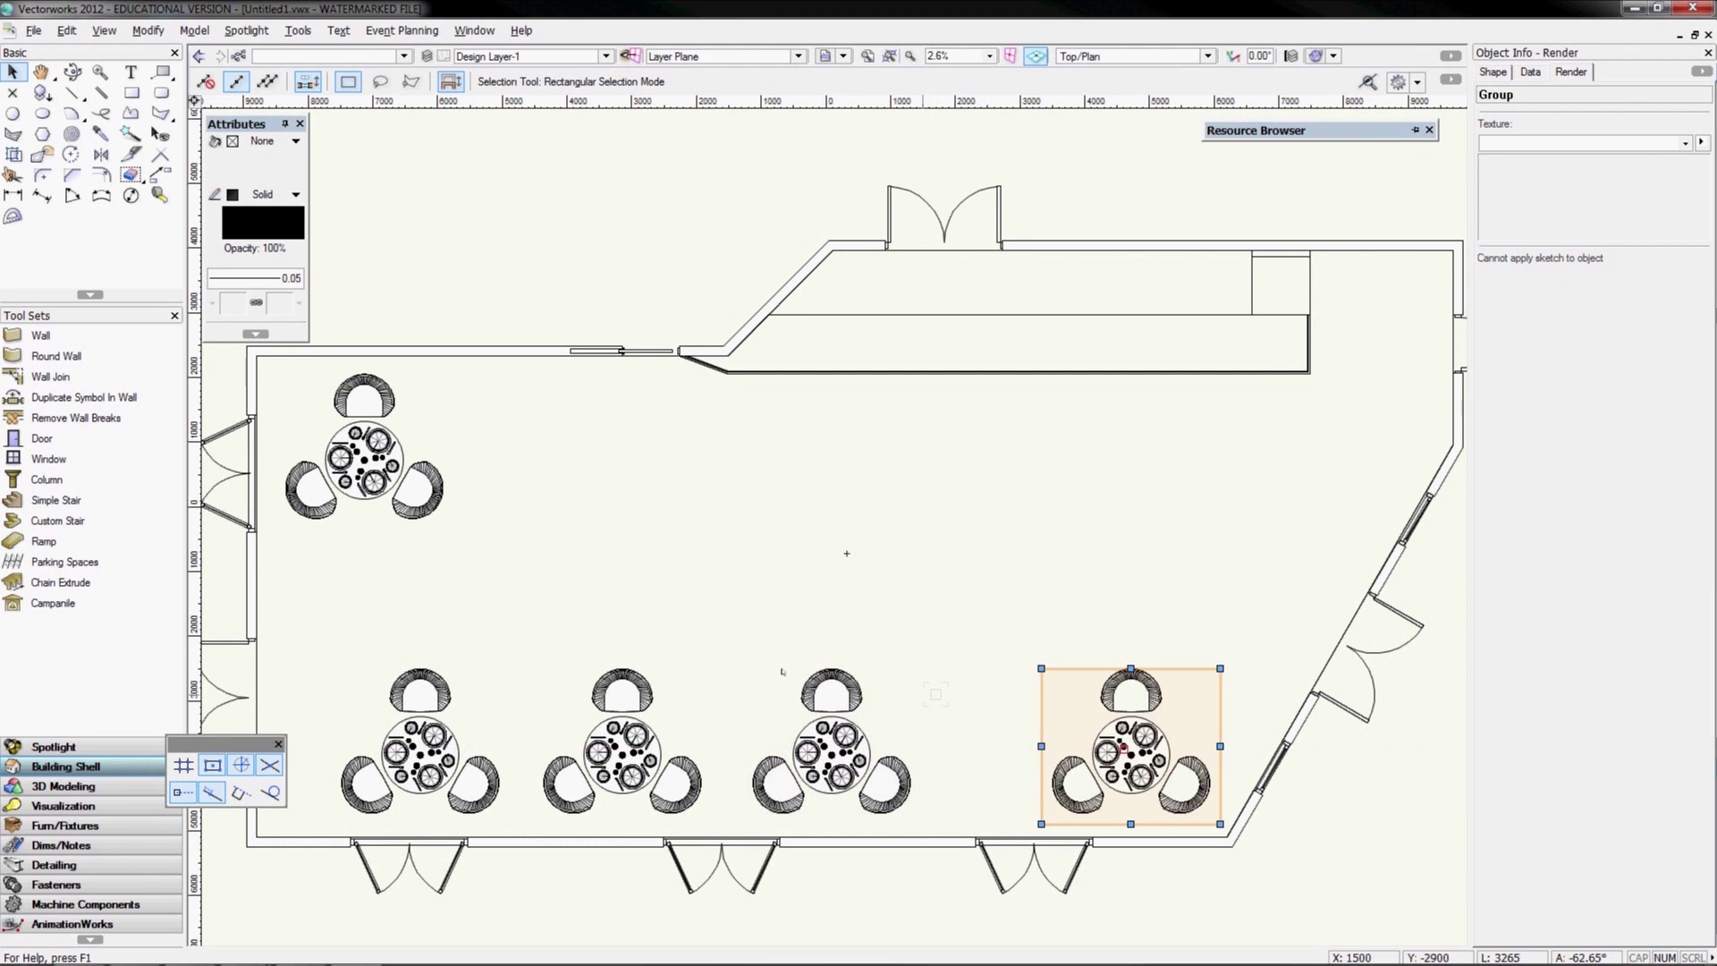
Distribute the four table groups along the lower wall evenly in the horizontal direction
left_click(809, 741, "shift")
left_click(411, 726, "shift")
left_click(149, 29)
mouse_move(198, 114)
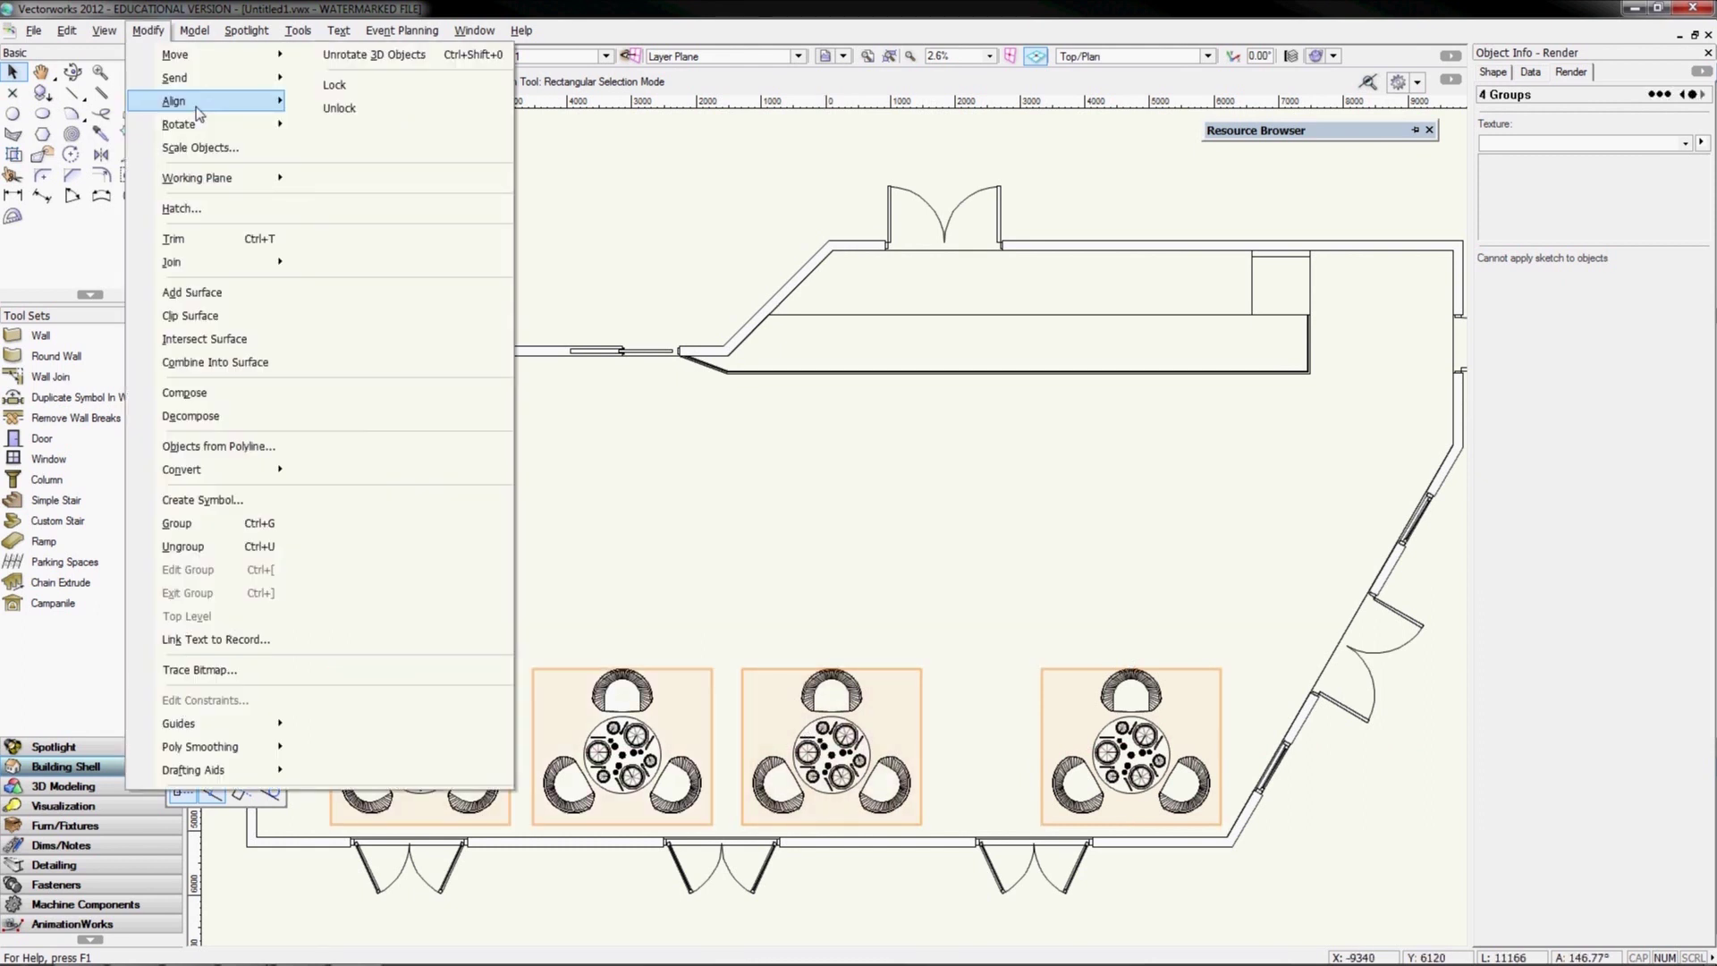
left_click(374, 55)
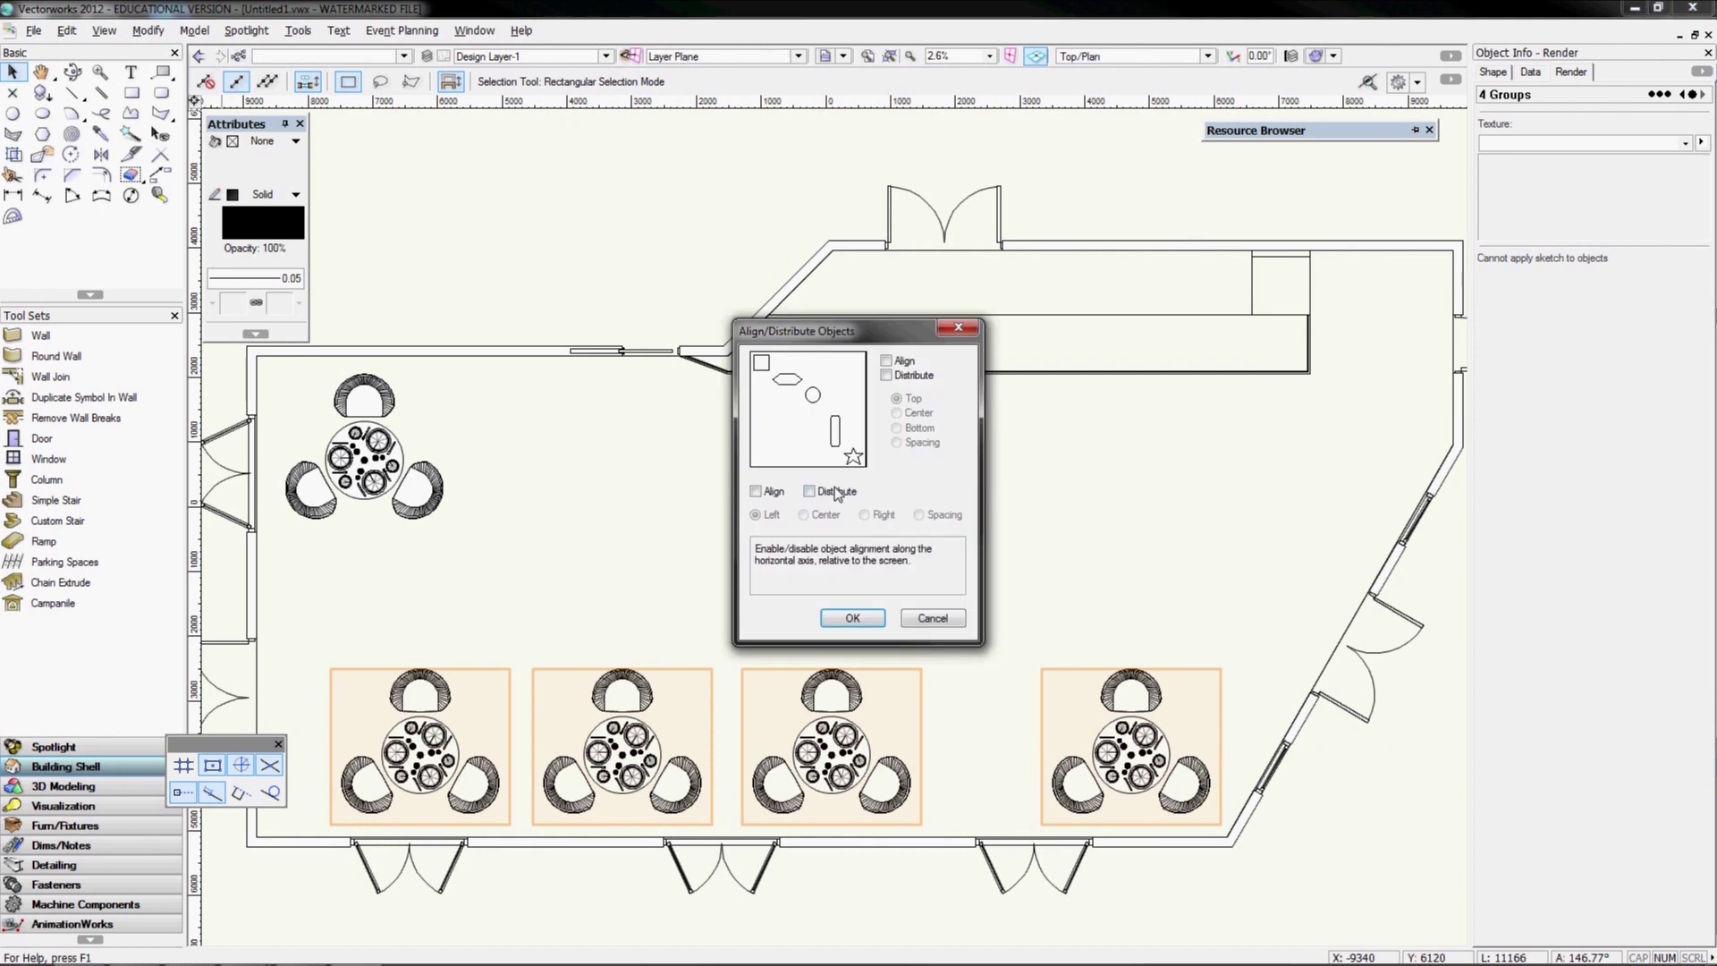
left_click(811, 491)
left_click(853, 618)
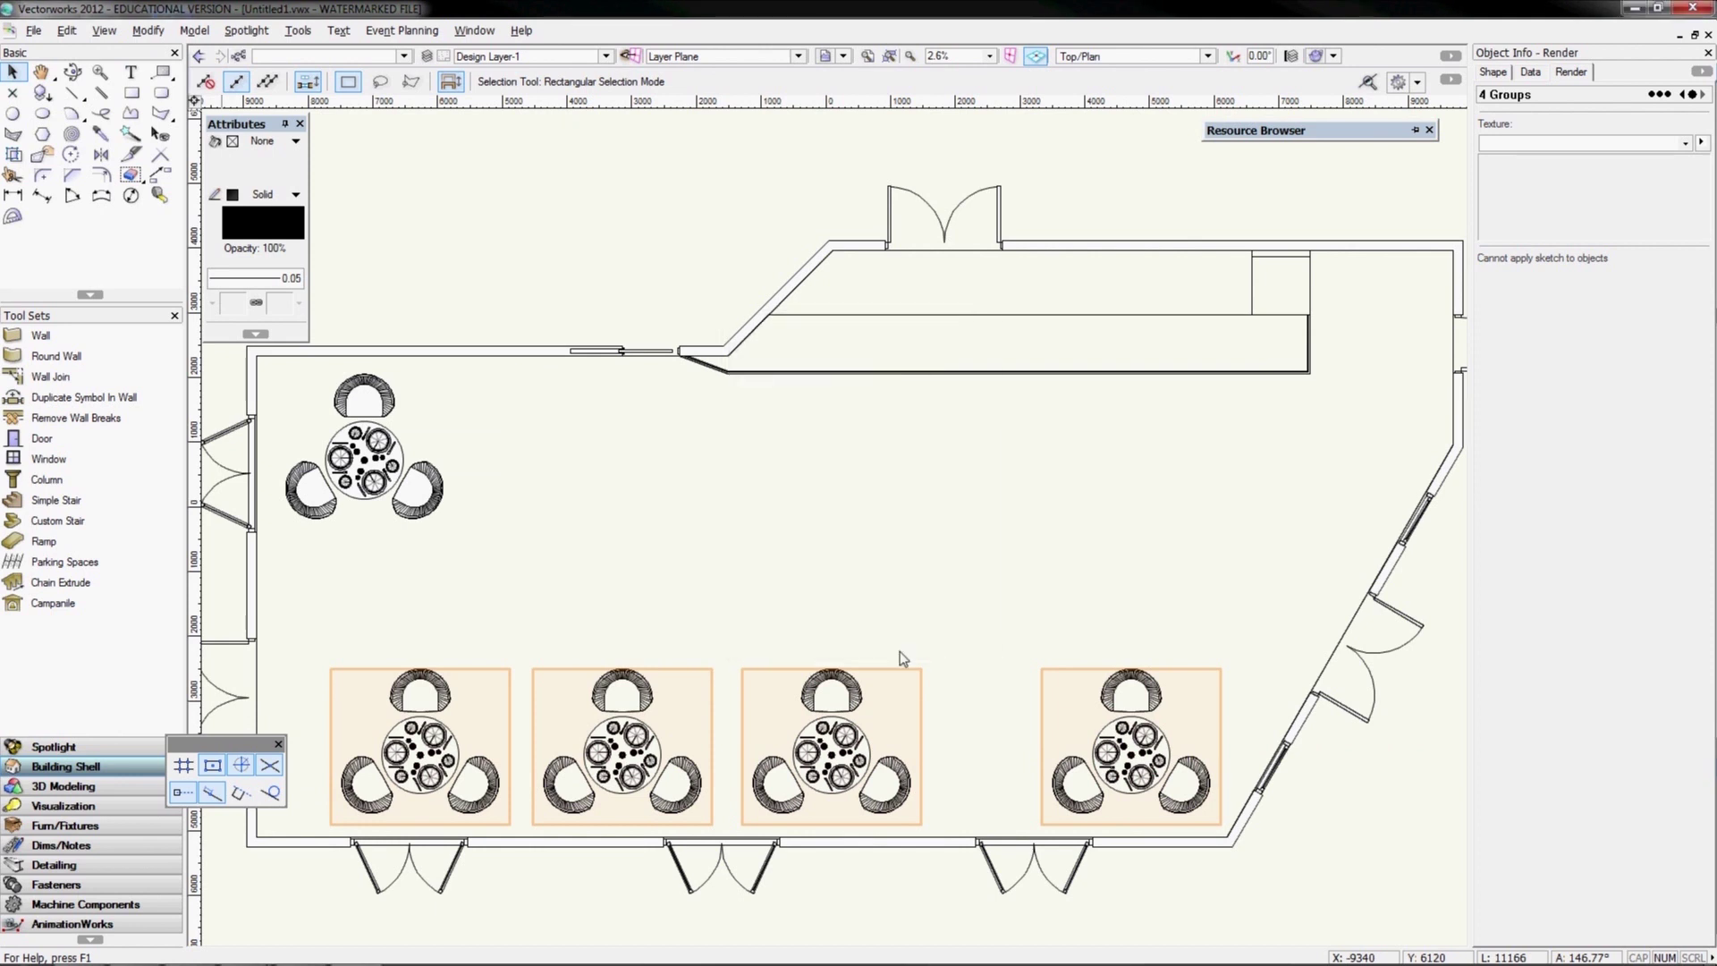
Copy the rightmost table group of the lower row to the area beside the right-hand angled wall, below the bar counter
middle_click_drag(889, 638, 832, 657)
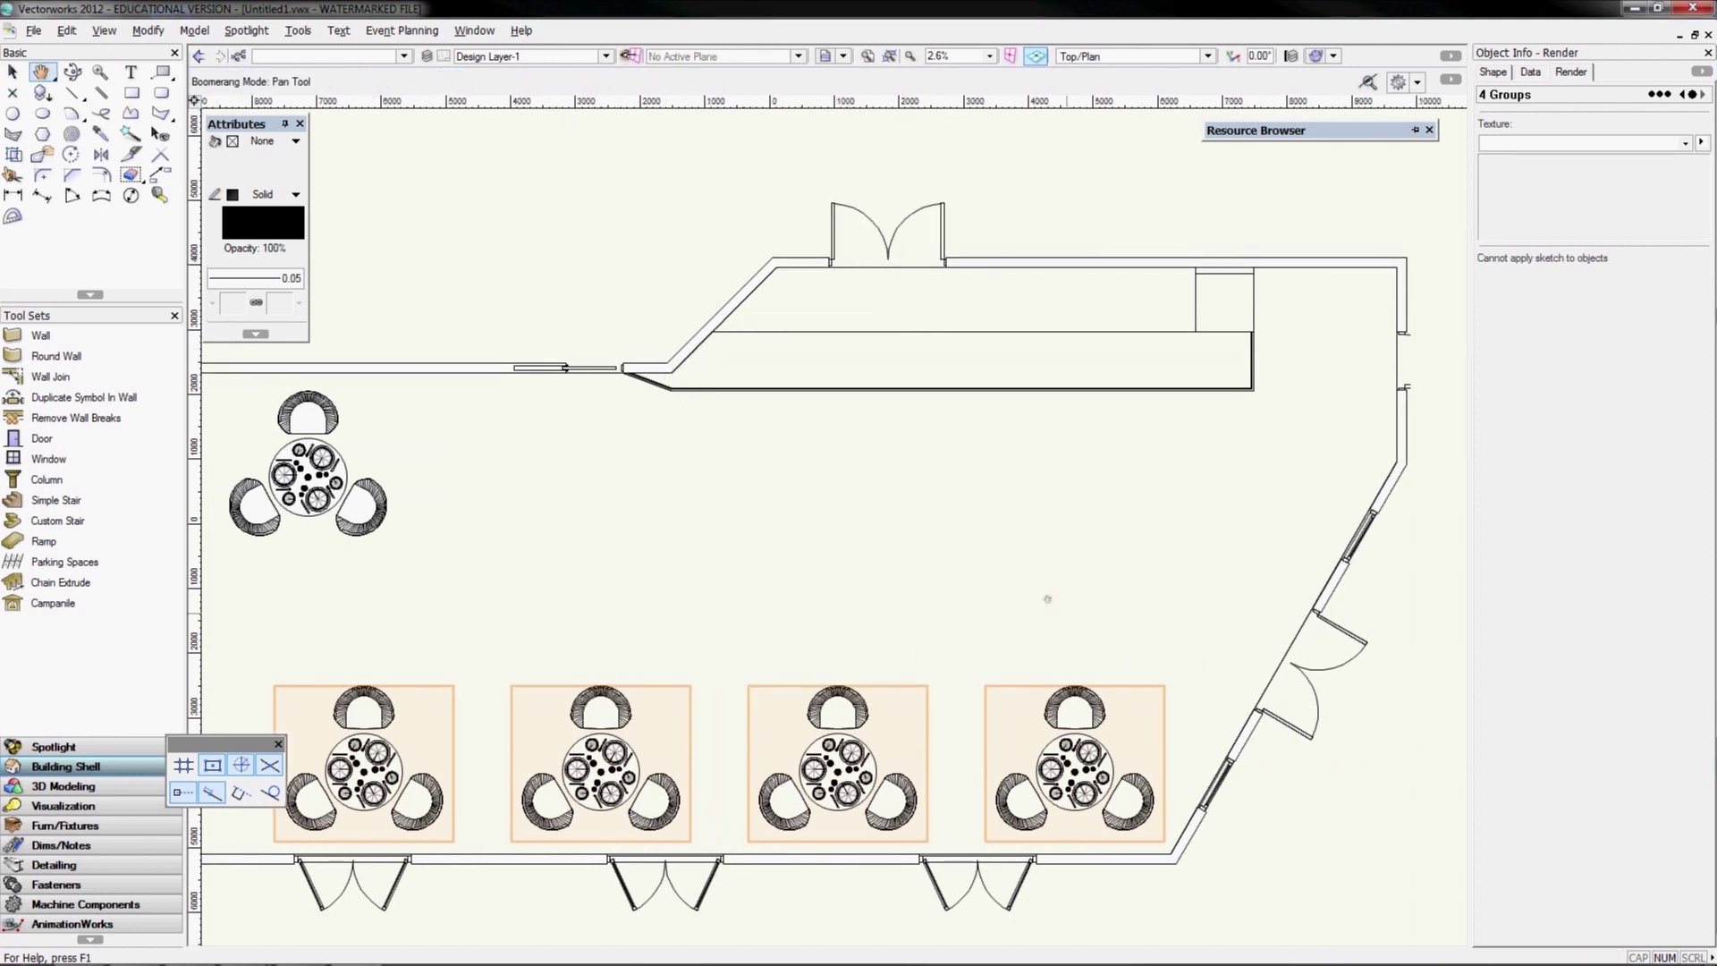
middle_click_drag(1048, 599, 1041, 600)
left_click(1081, 798)
left_click(1081, 799)
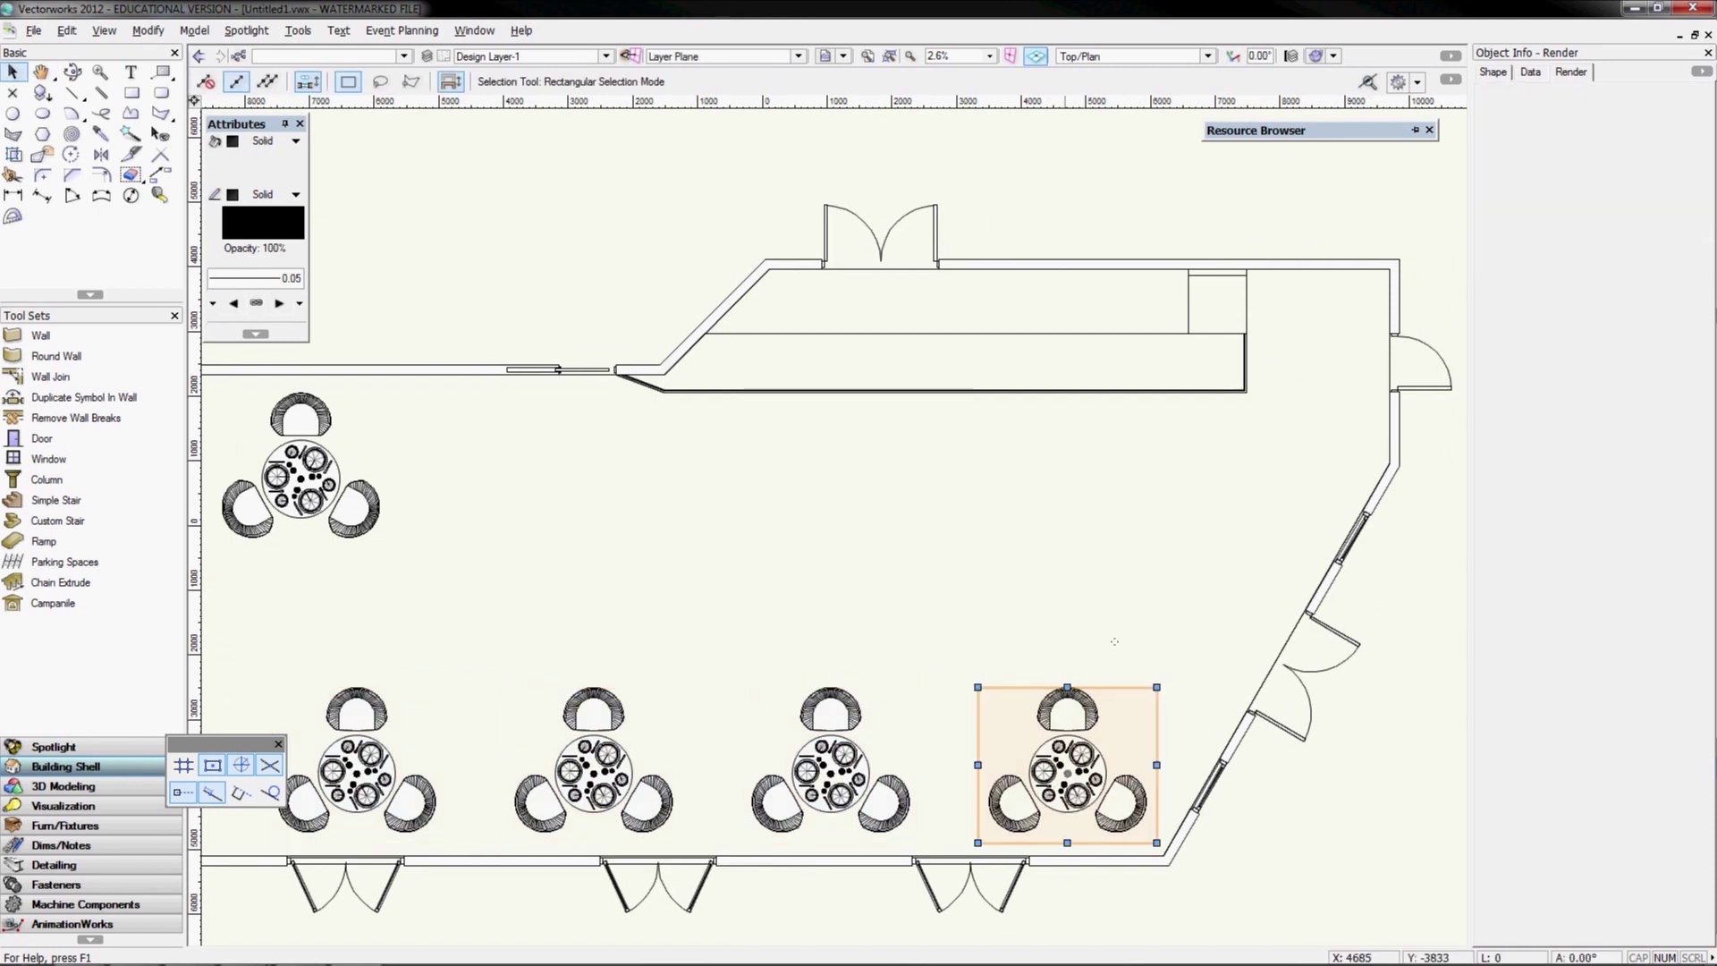
left_click_drag(1067, 765, 1210, 492)
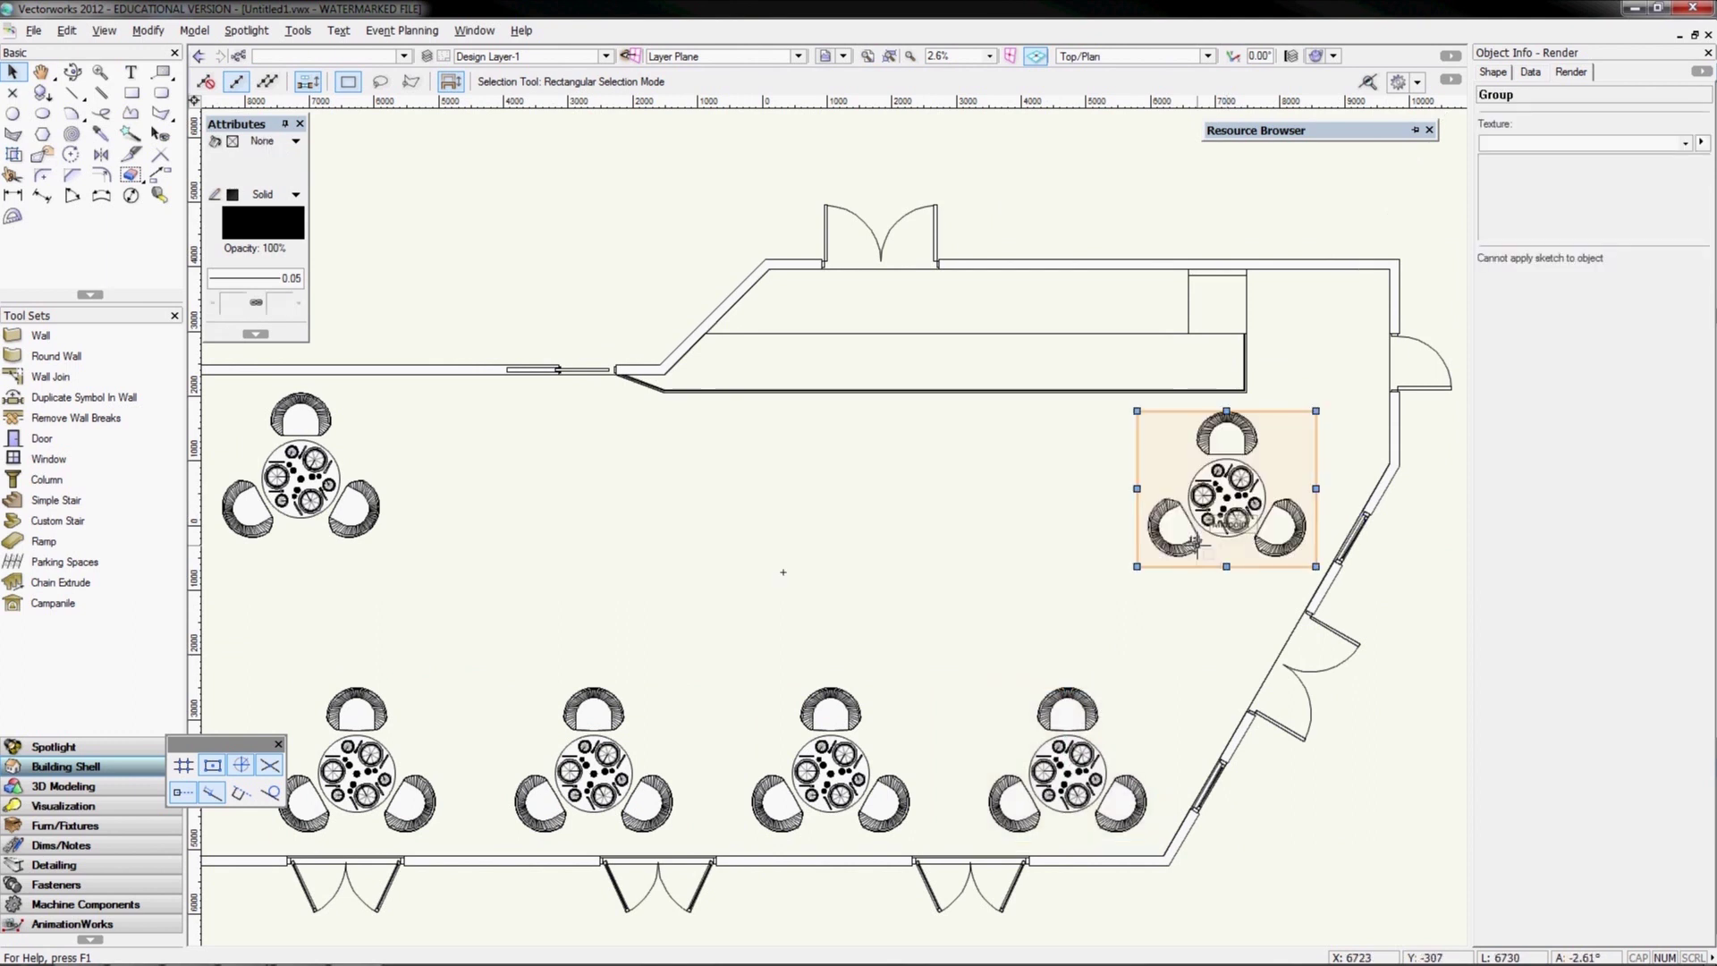
Rotate the copied table group near the right wall so that two chairs face the bar and one points down
left_click(72, 154)
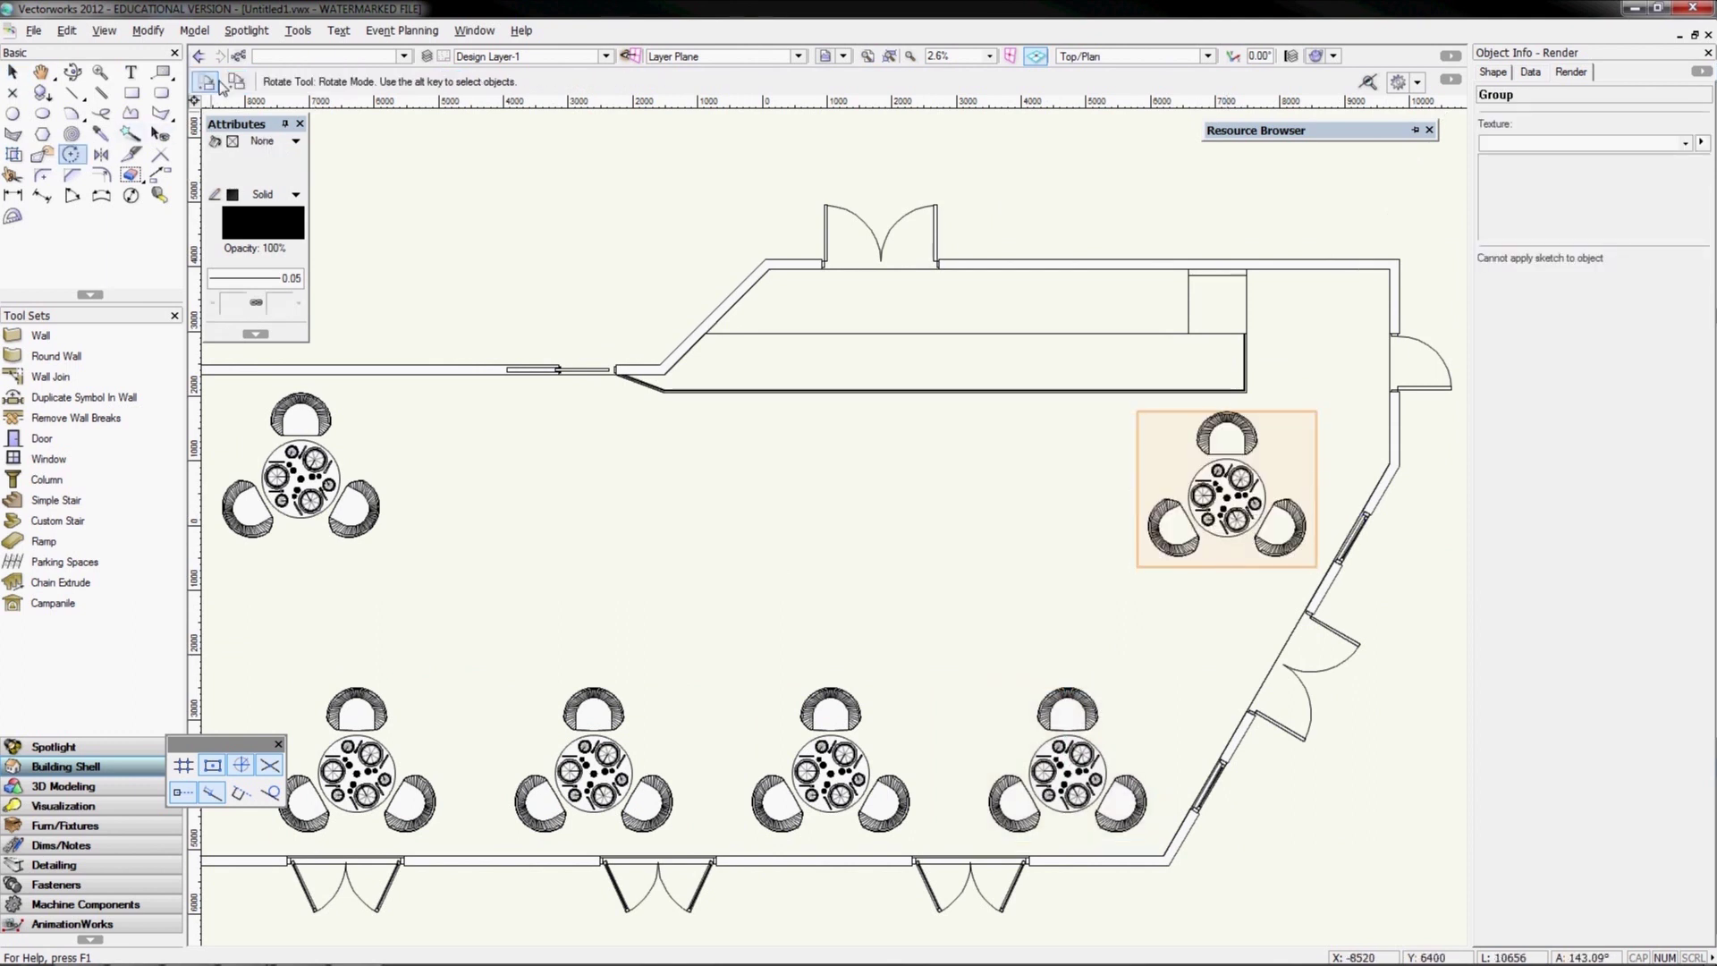
left_click(1299, 539)
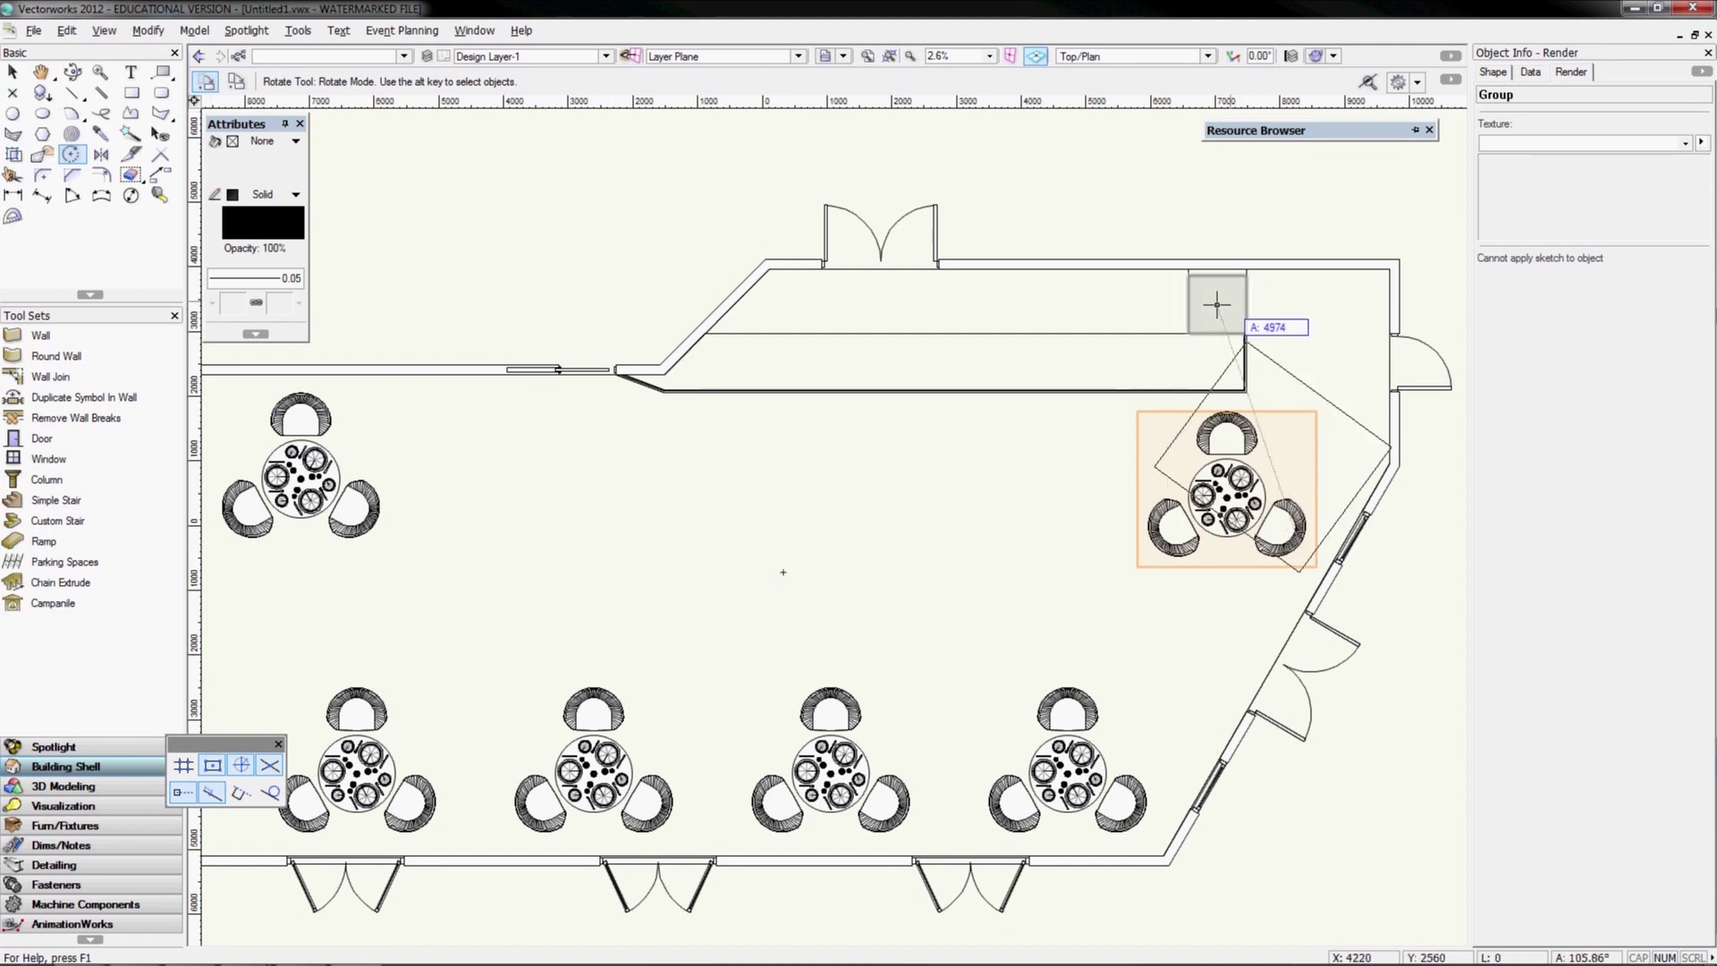
left_click(1299, 294)
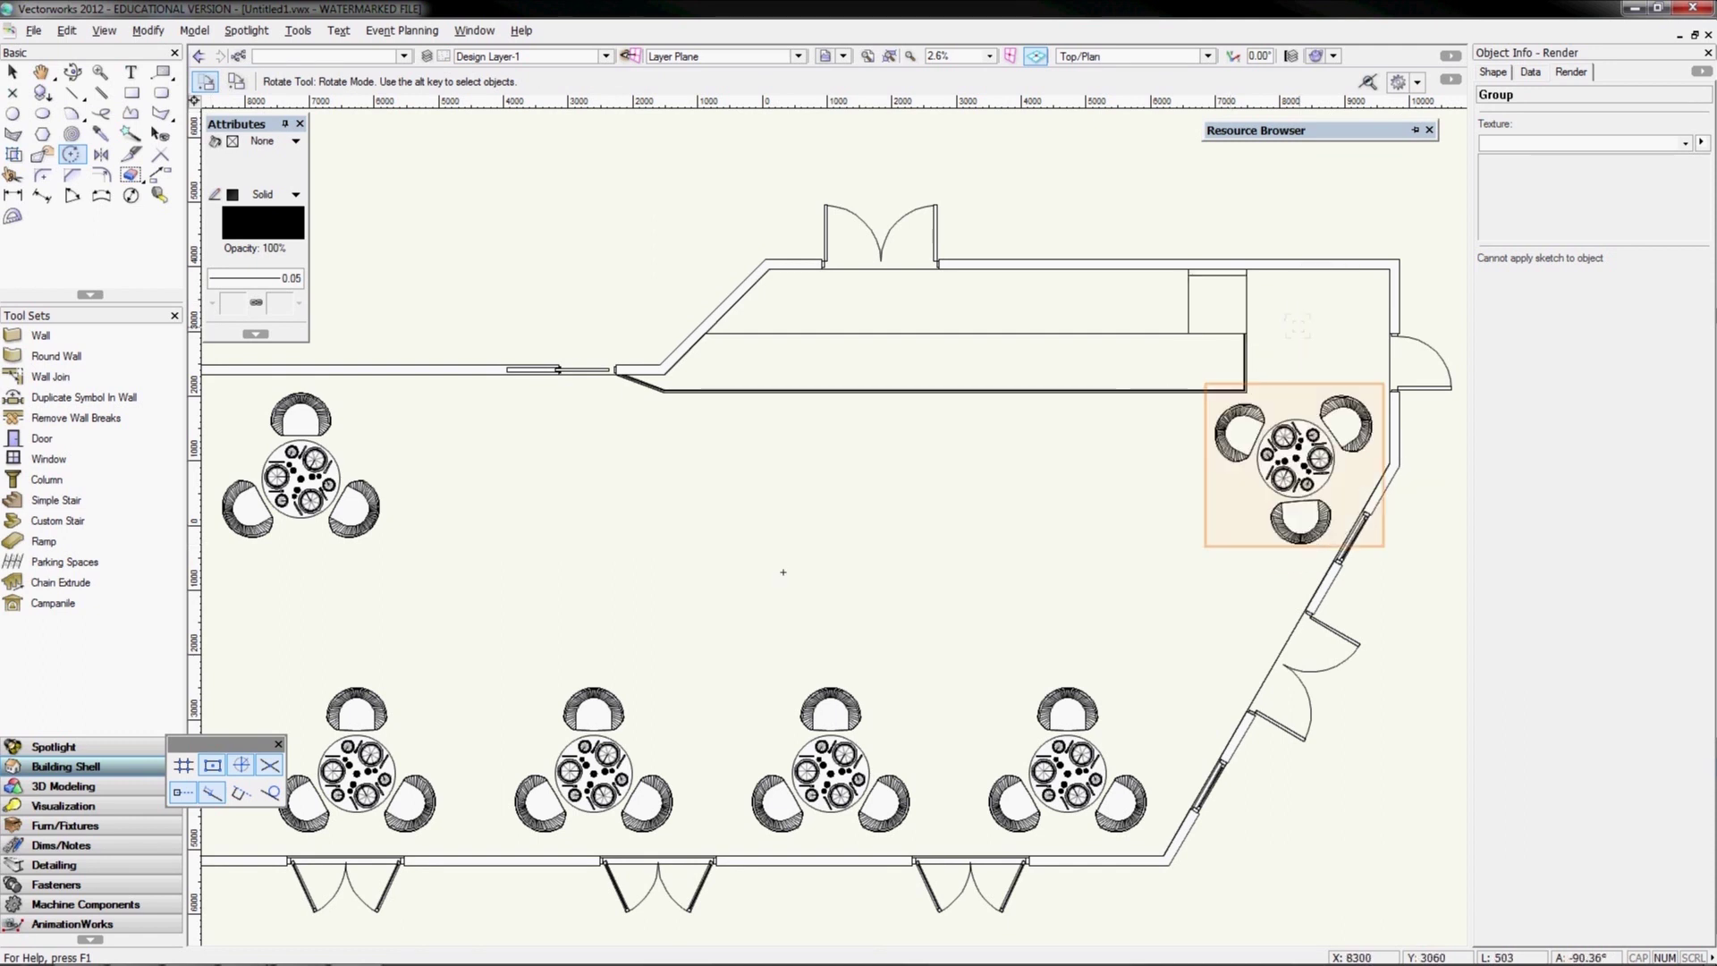
left_click(1299, 539)
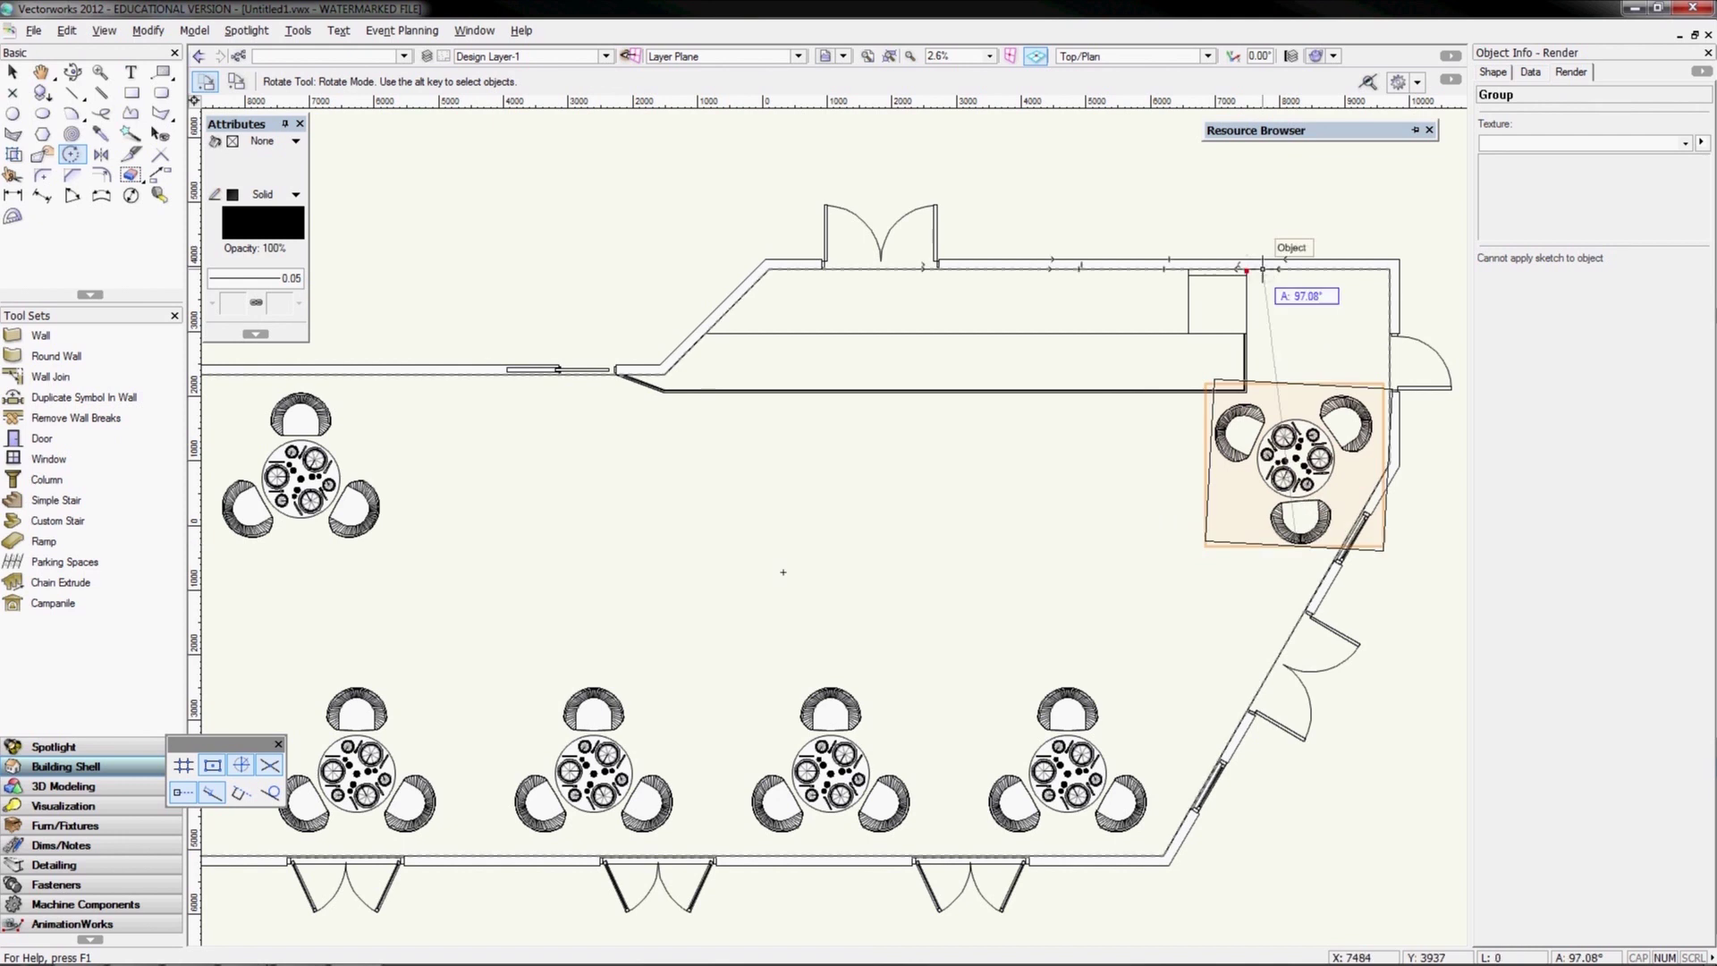
left_click(1277, 269)
key("x")
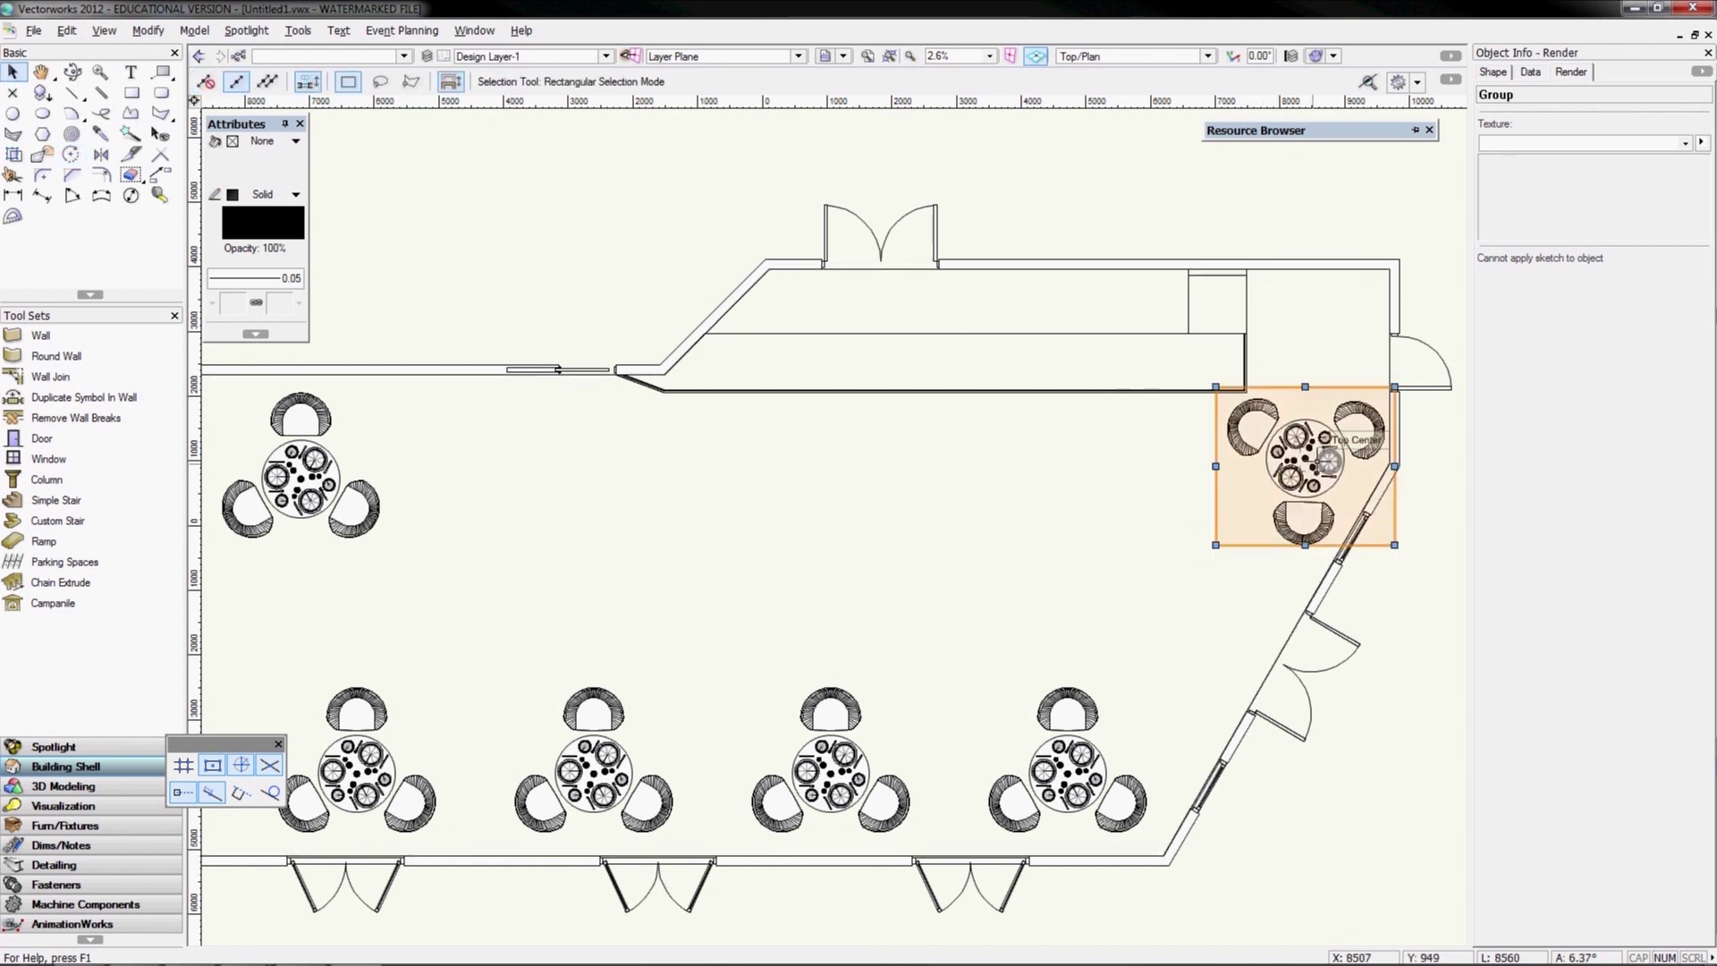
Move the rotated table group down from the bar counter and nudge it into place beside the angled wall
left_click_drag(1328, 459, 1271, 496)
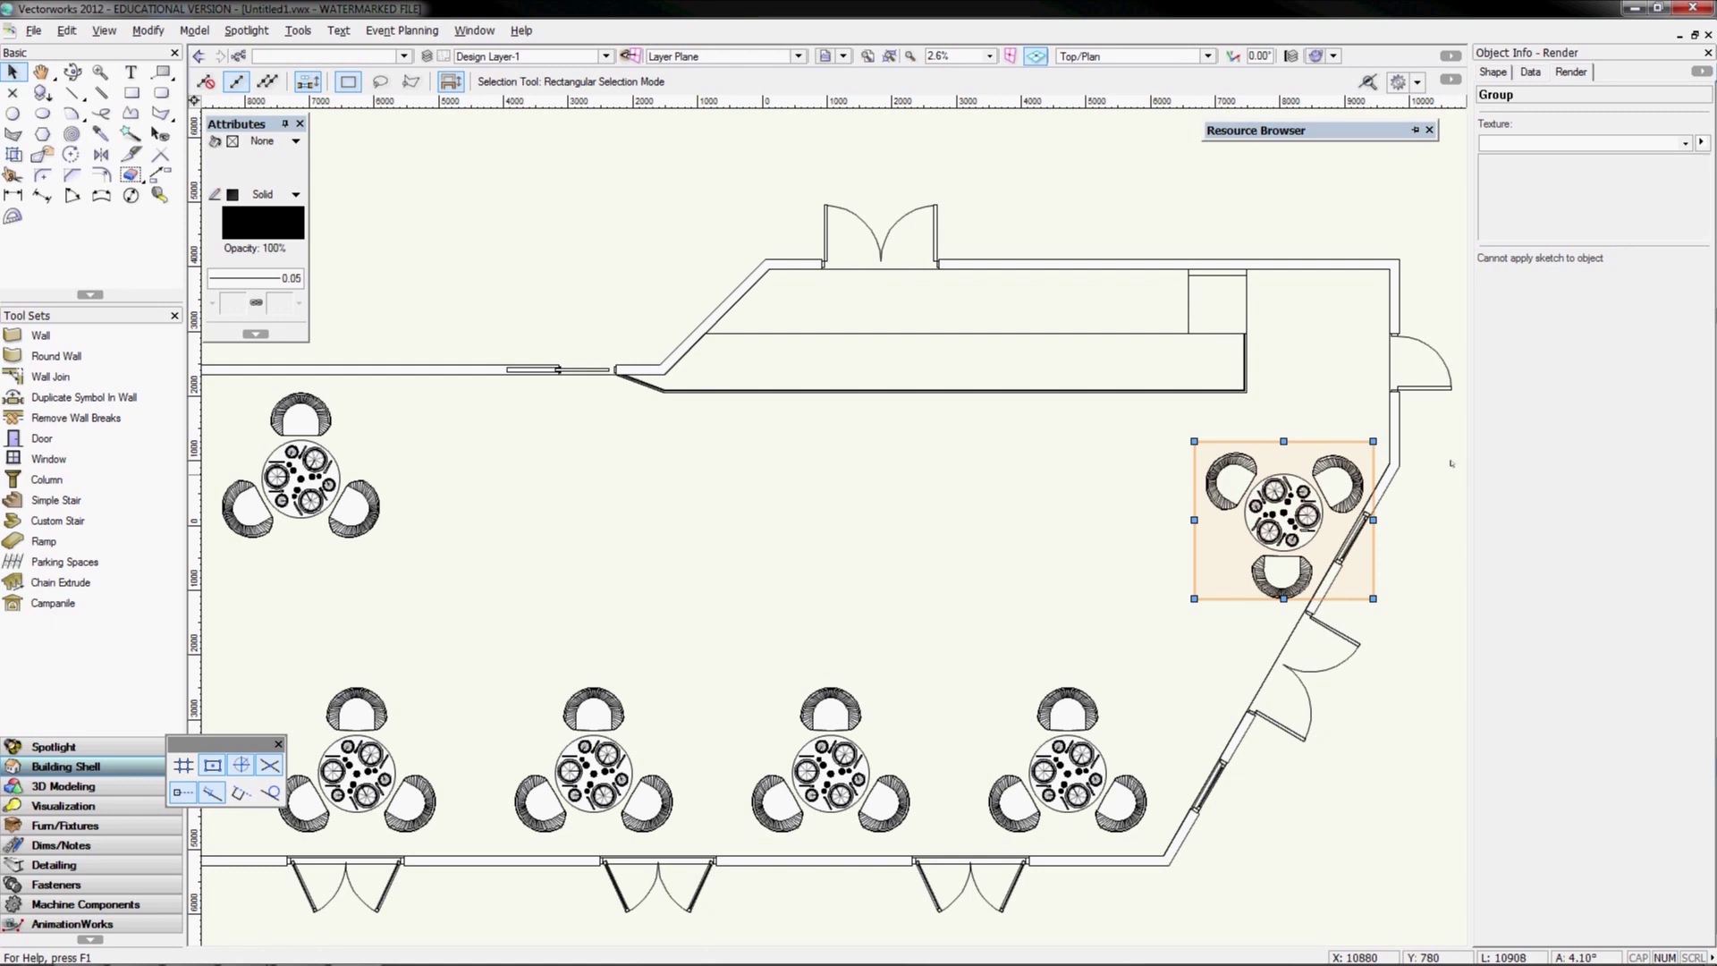
key("Right")
key("Right")
key("Down")
key("Down")
key("Down")
key("Down")
left_click(1419, 573)
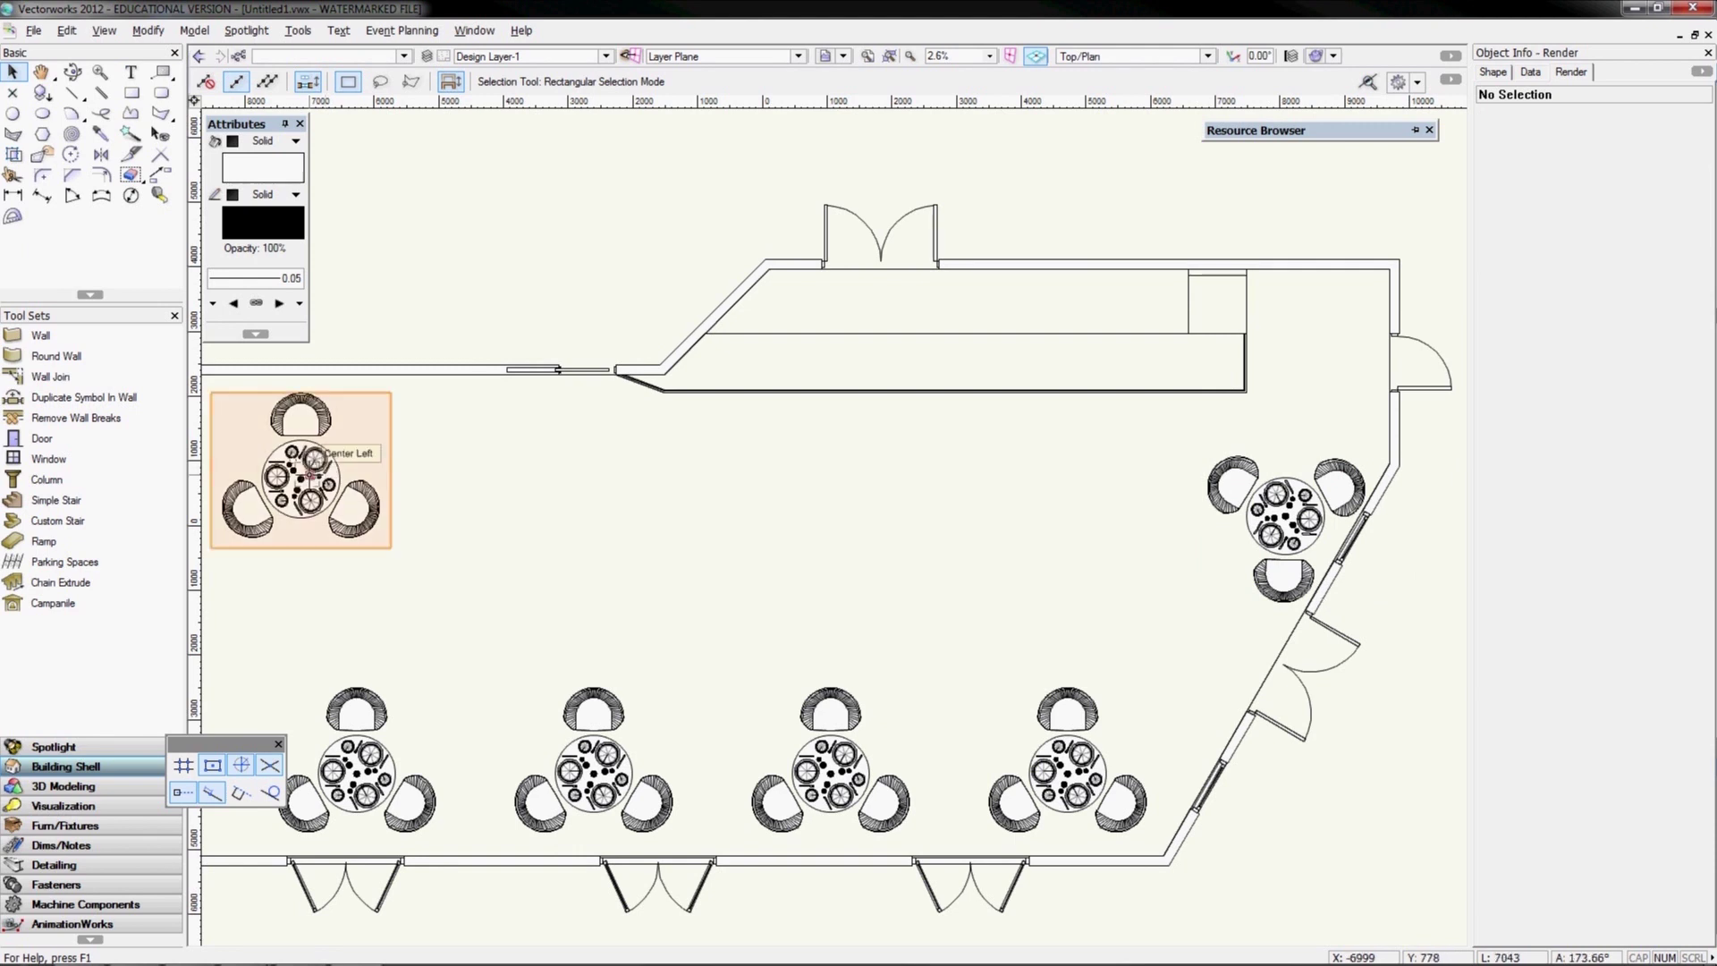
Place two more table groups in the middle of the room and shift the left one slightly to the left
left_click_drag(310, 475, 340, 503)
middle_click_drag(515, 557, 644, 523)
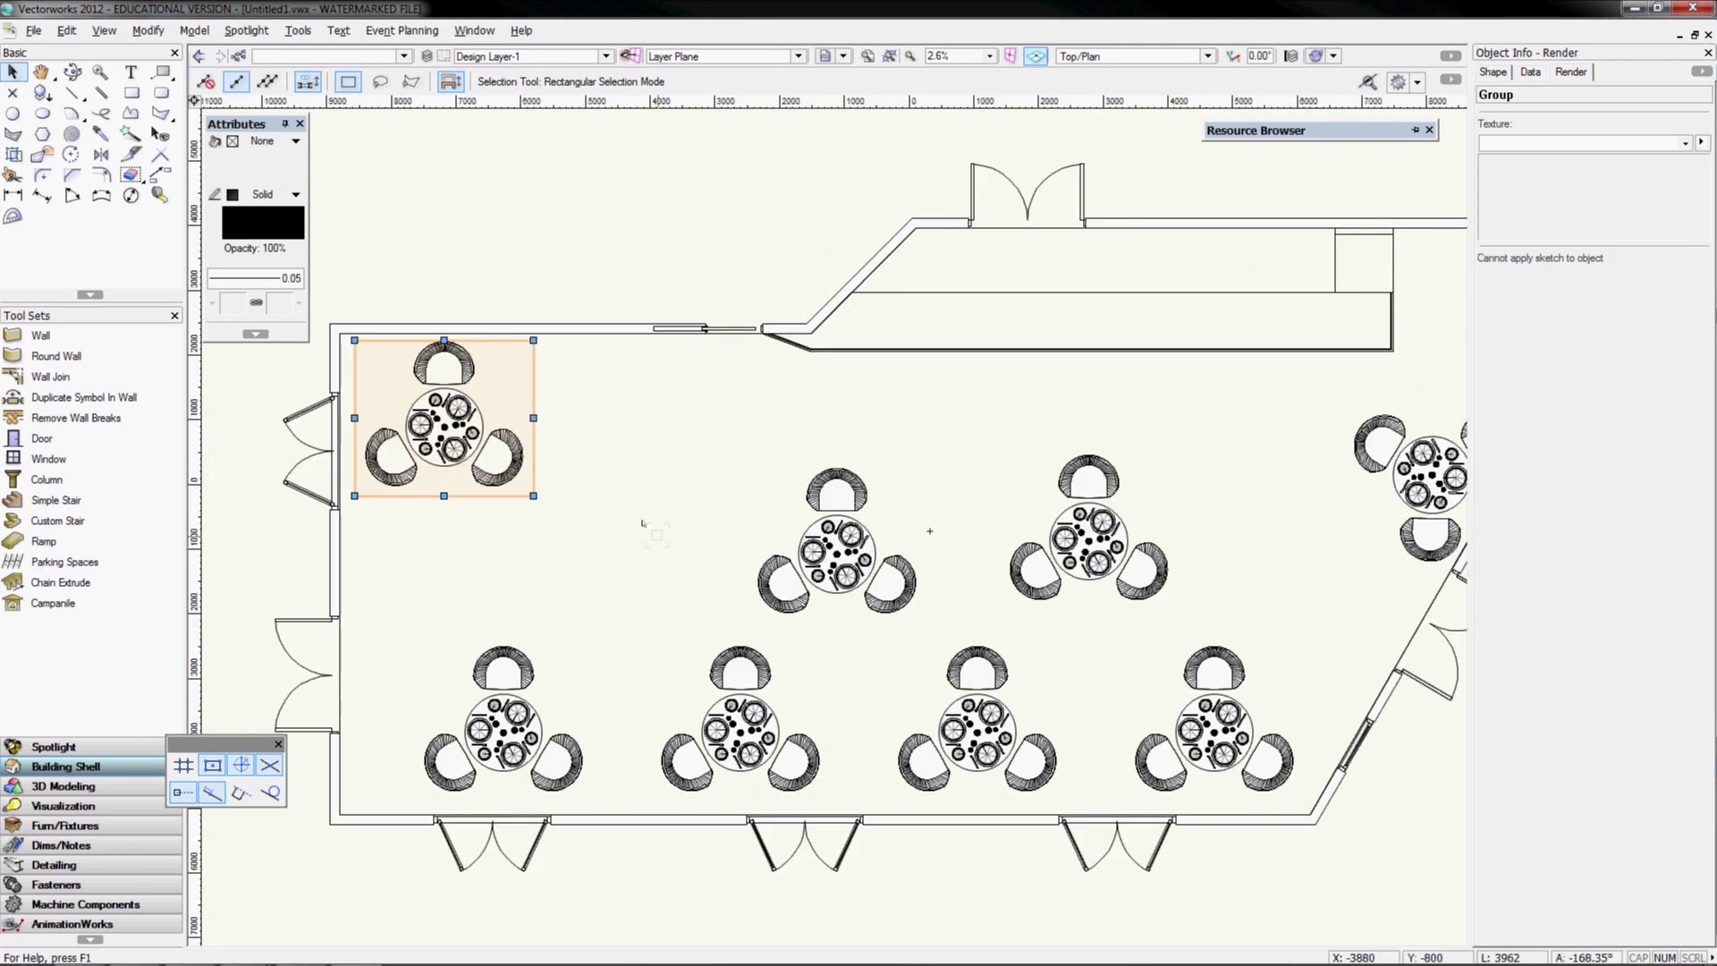
mouse_move(808, 539)
left_mouse_down()
mouse_move(810, 575)
mouse_move(882, 567)
mouse_move(774, 524)
mouse_move(809, 552)
left_mouse_up()
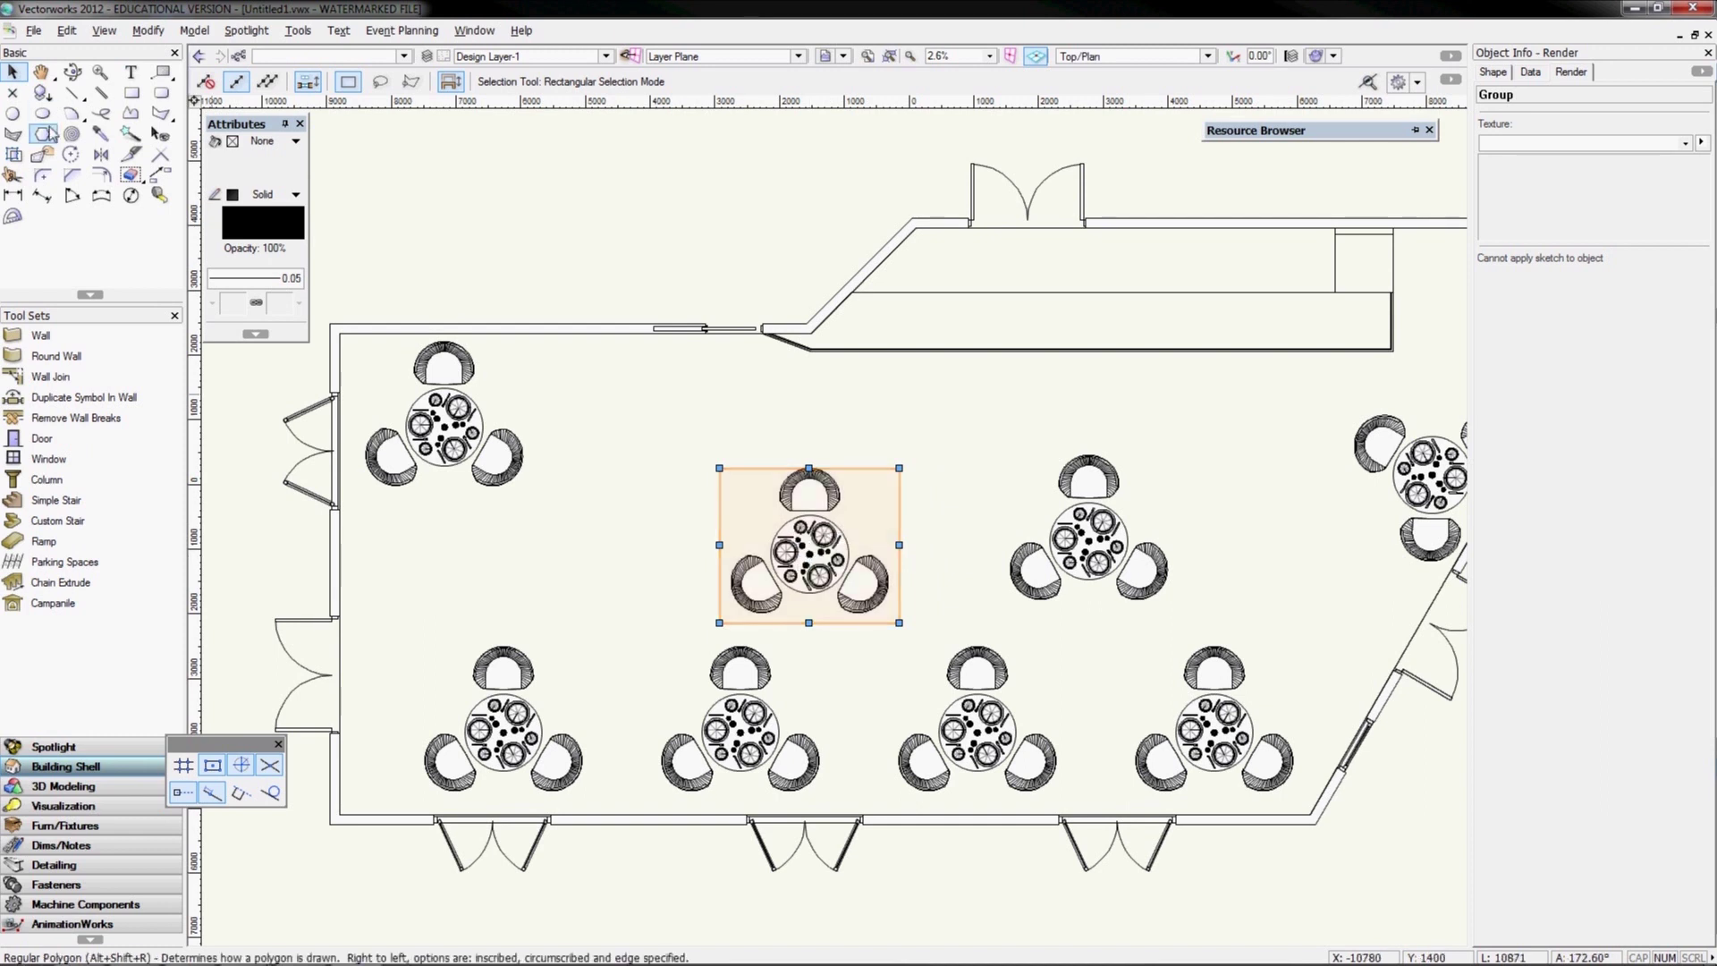
Rotate the left table group in the middle of the room so its lone upper chair turns toward the upper right
left_click(71, 154)
left_click(812, 552)
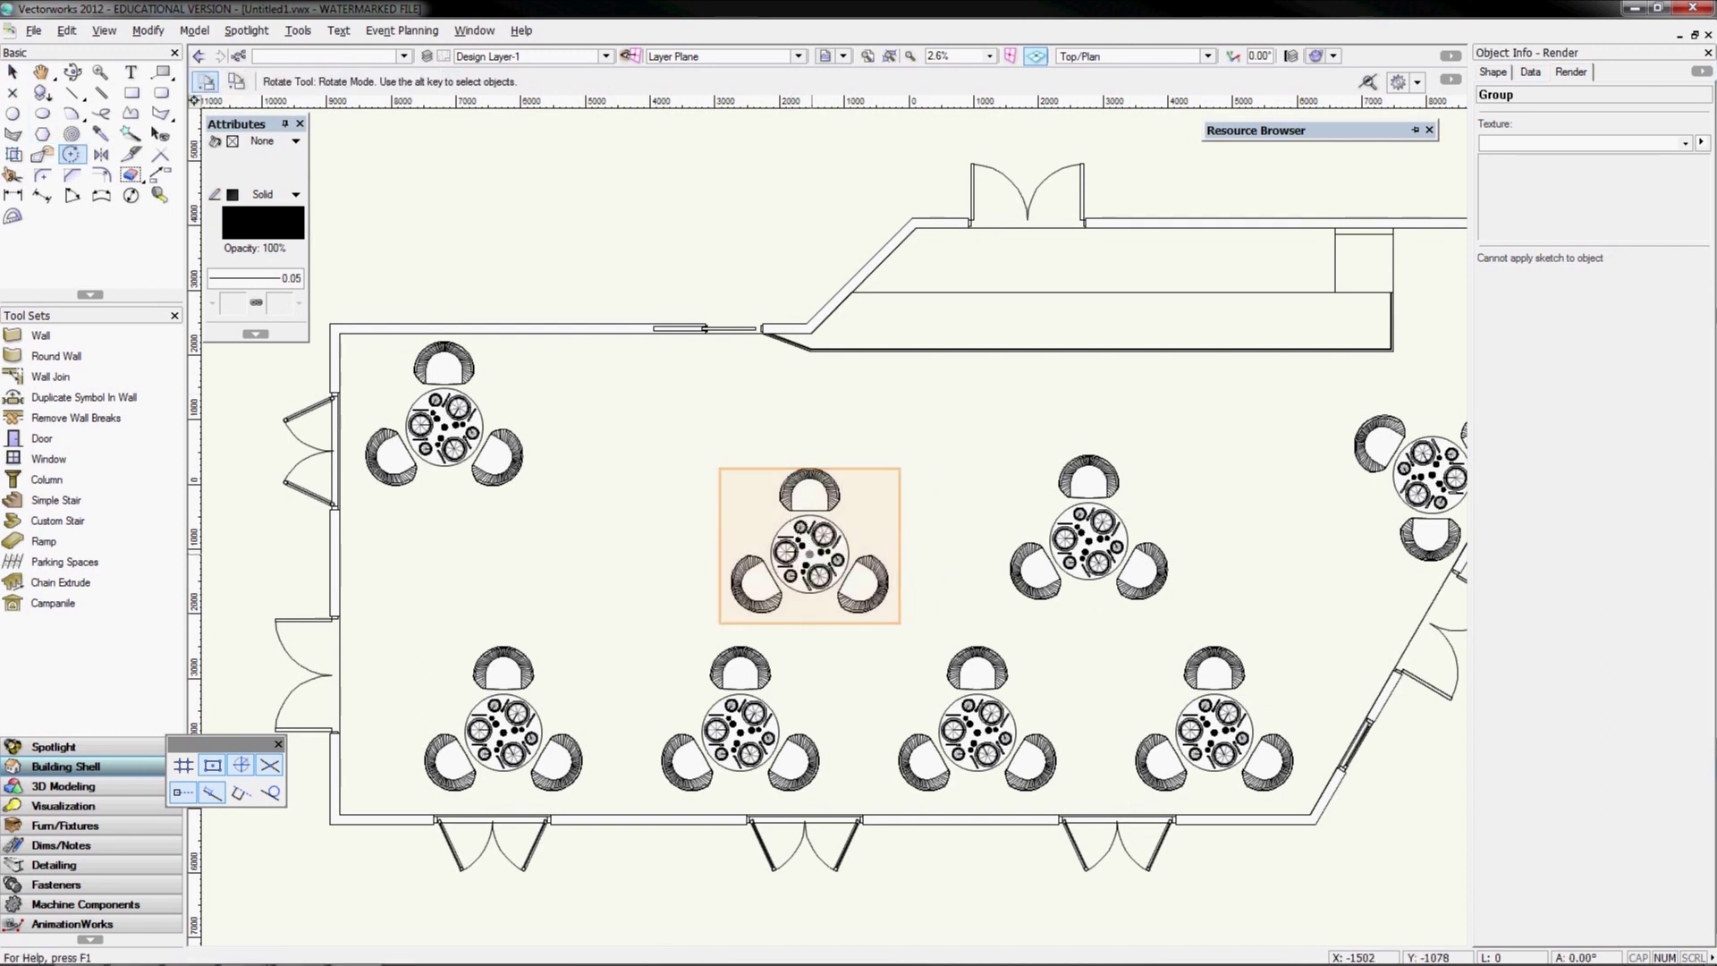
left_click(640, 555)
left_click(657, 642)
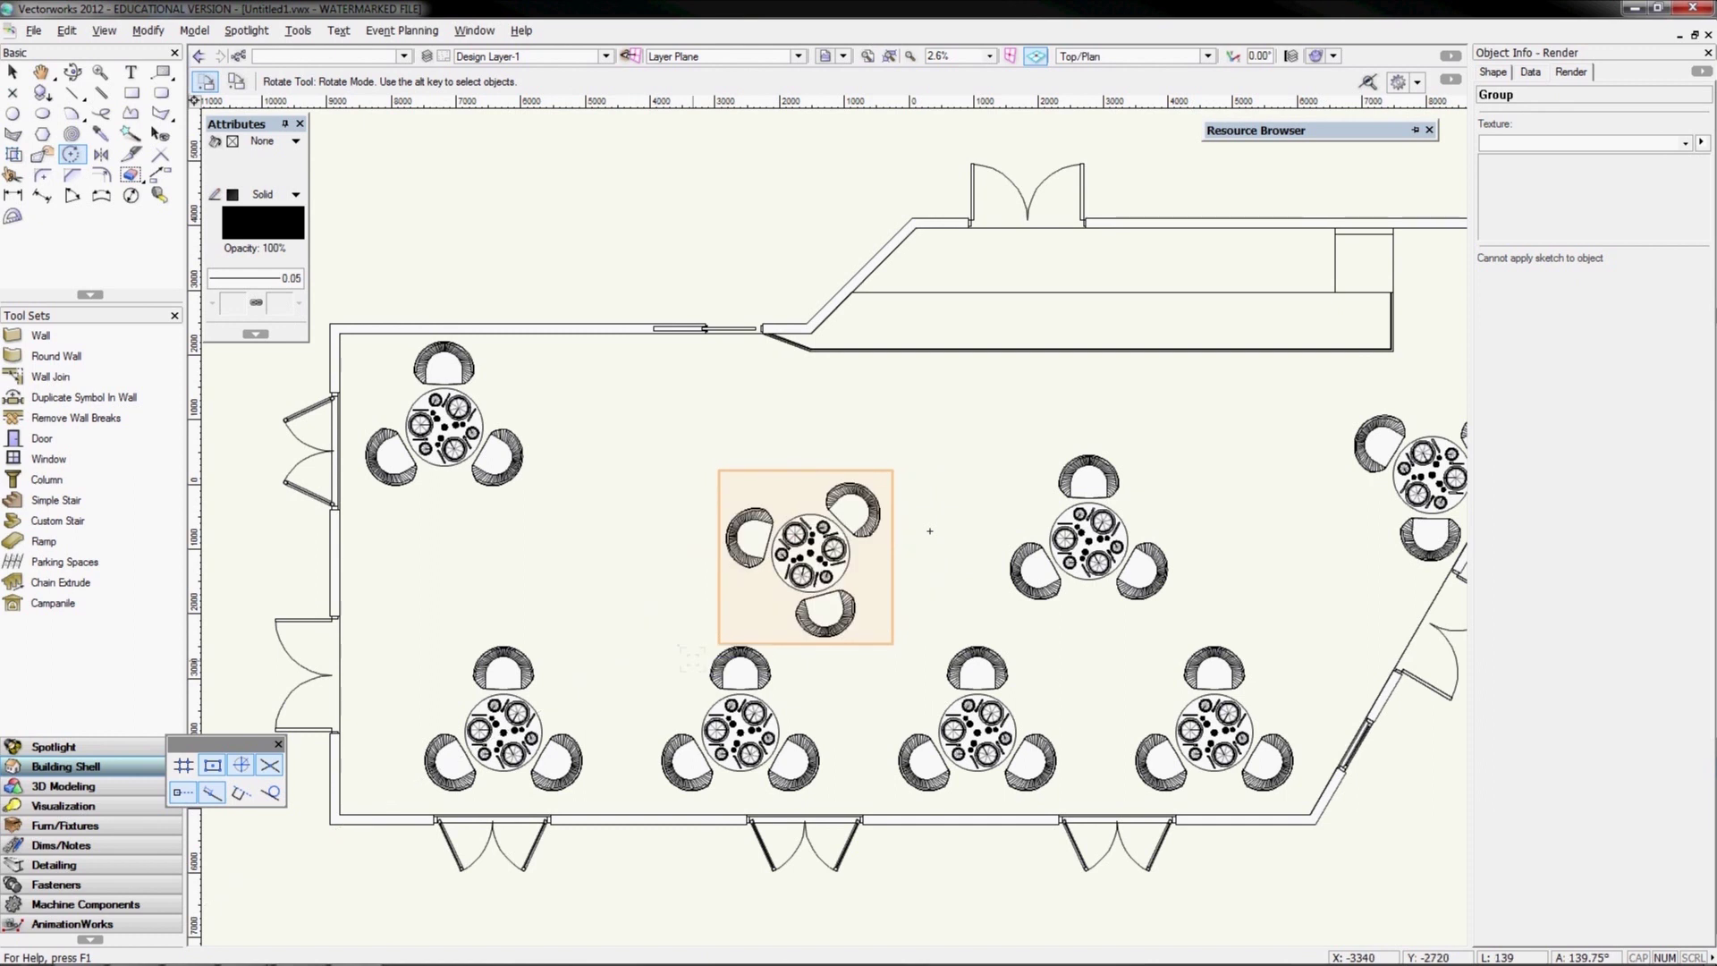
key("x")
Rotate the third table group from the left in the lower row slightly counterclockwise
left_click(984, 723)
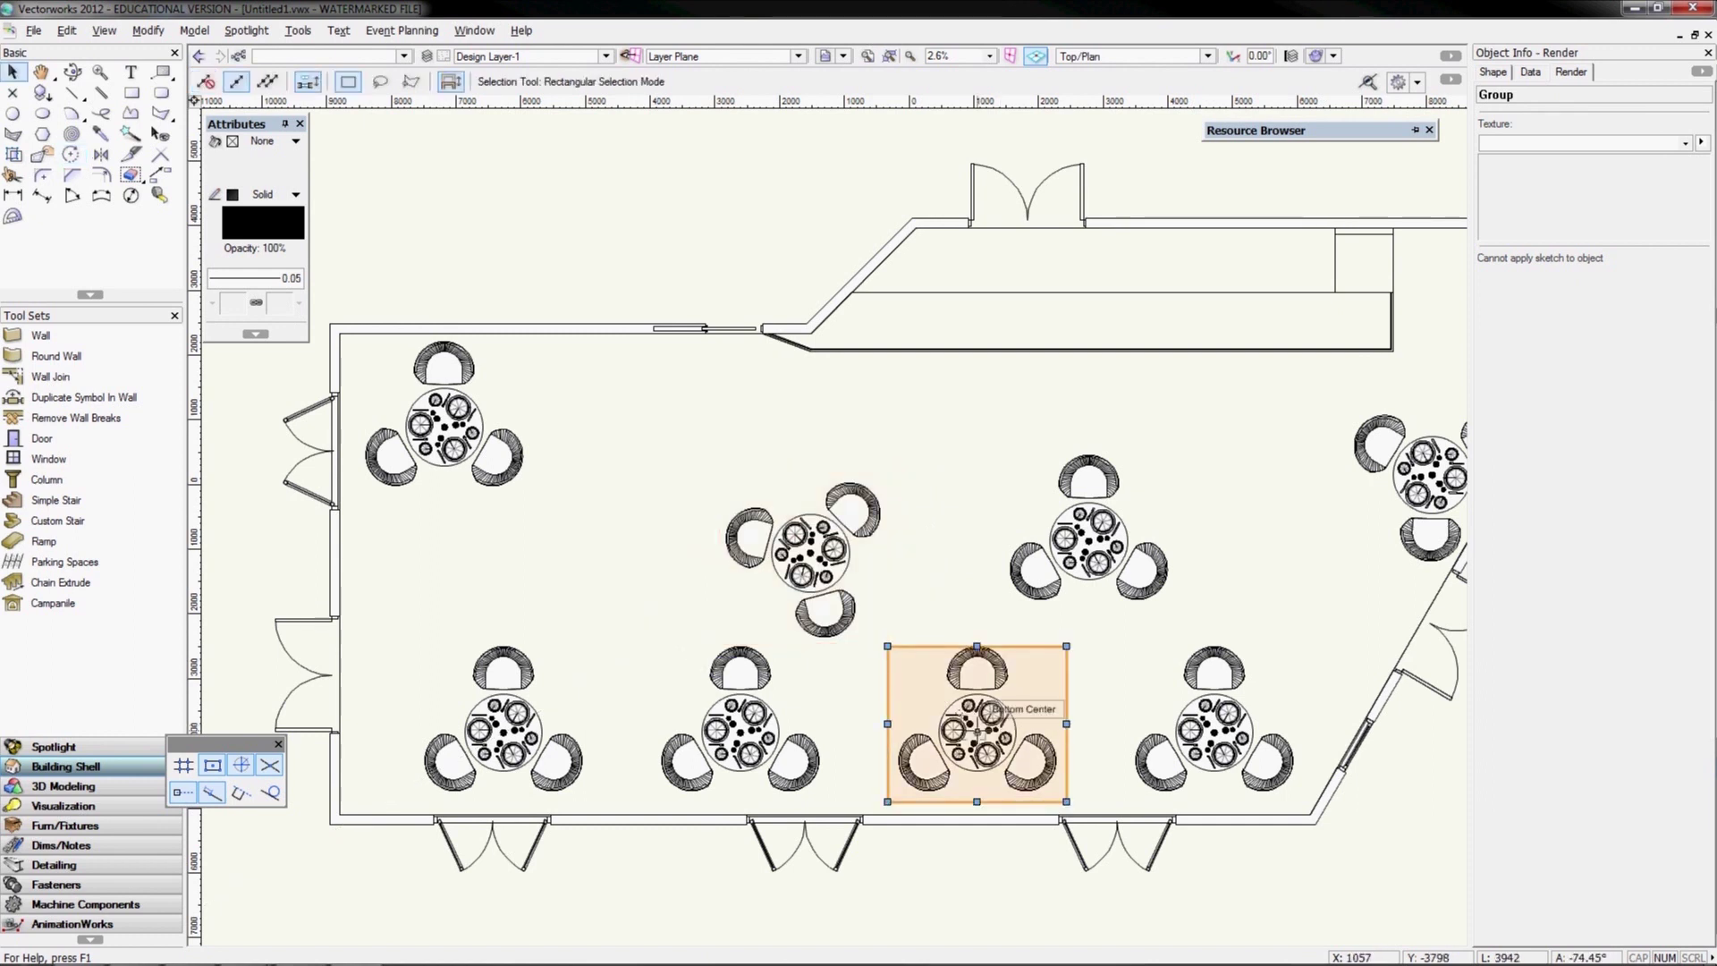
left_click(71, 154)
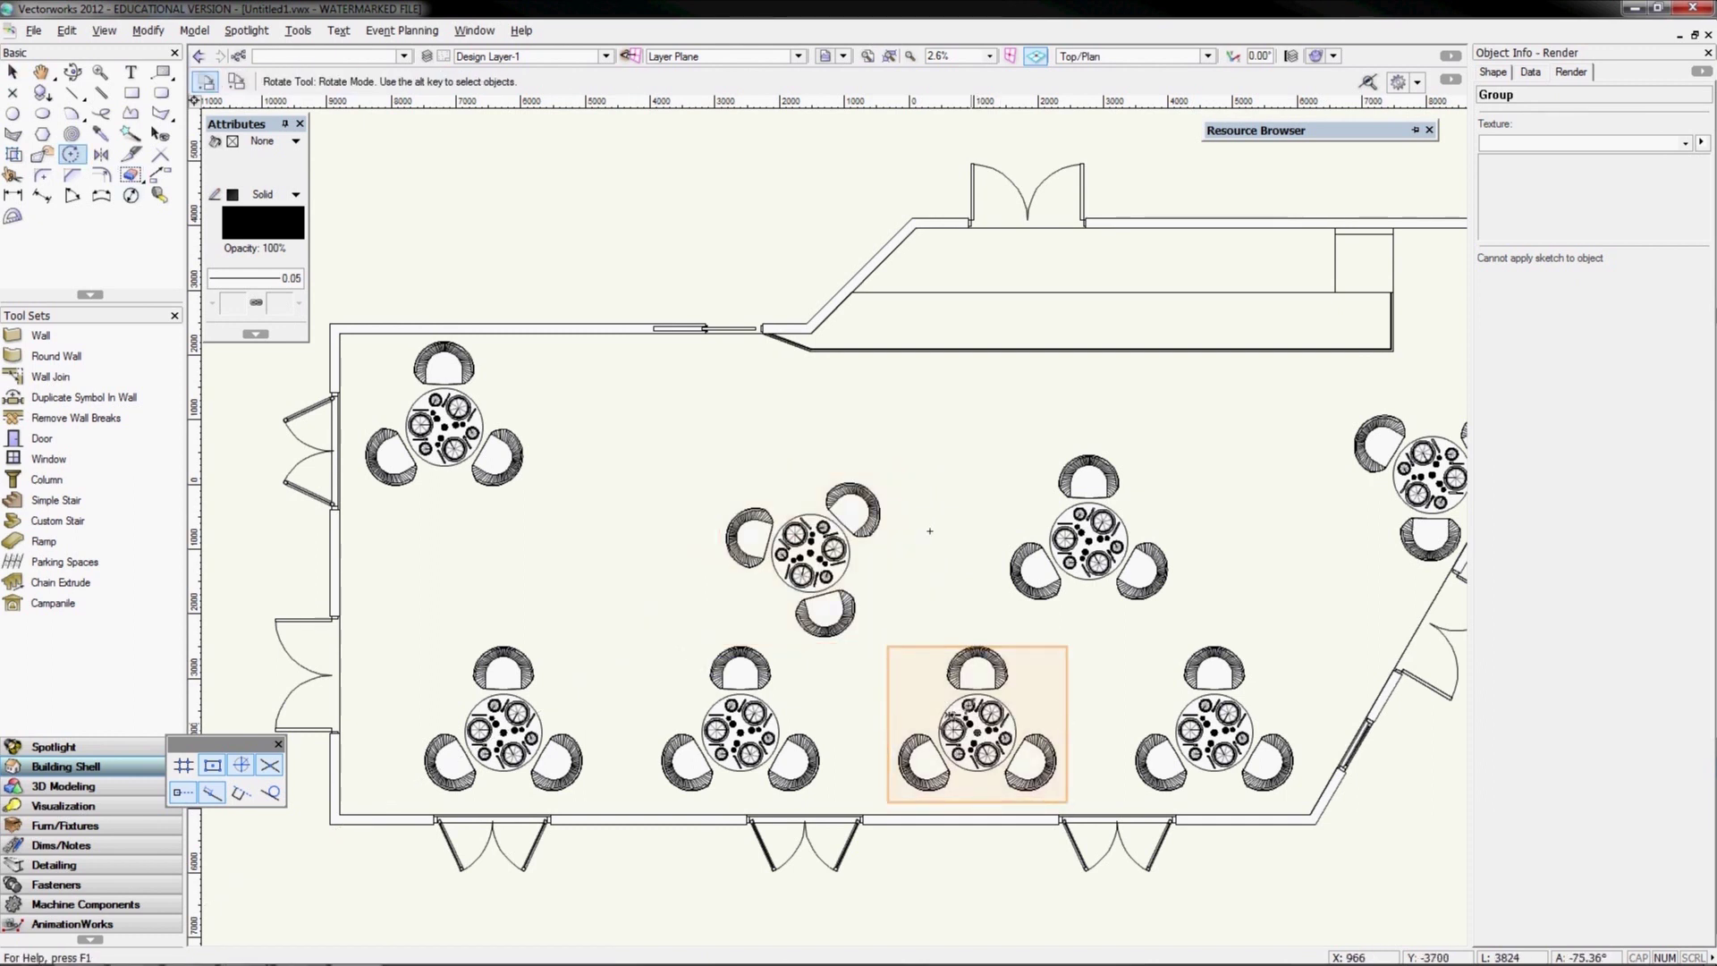
left_click(981, 742)
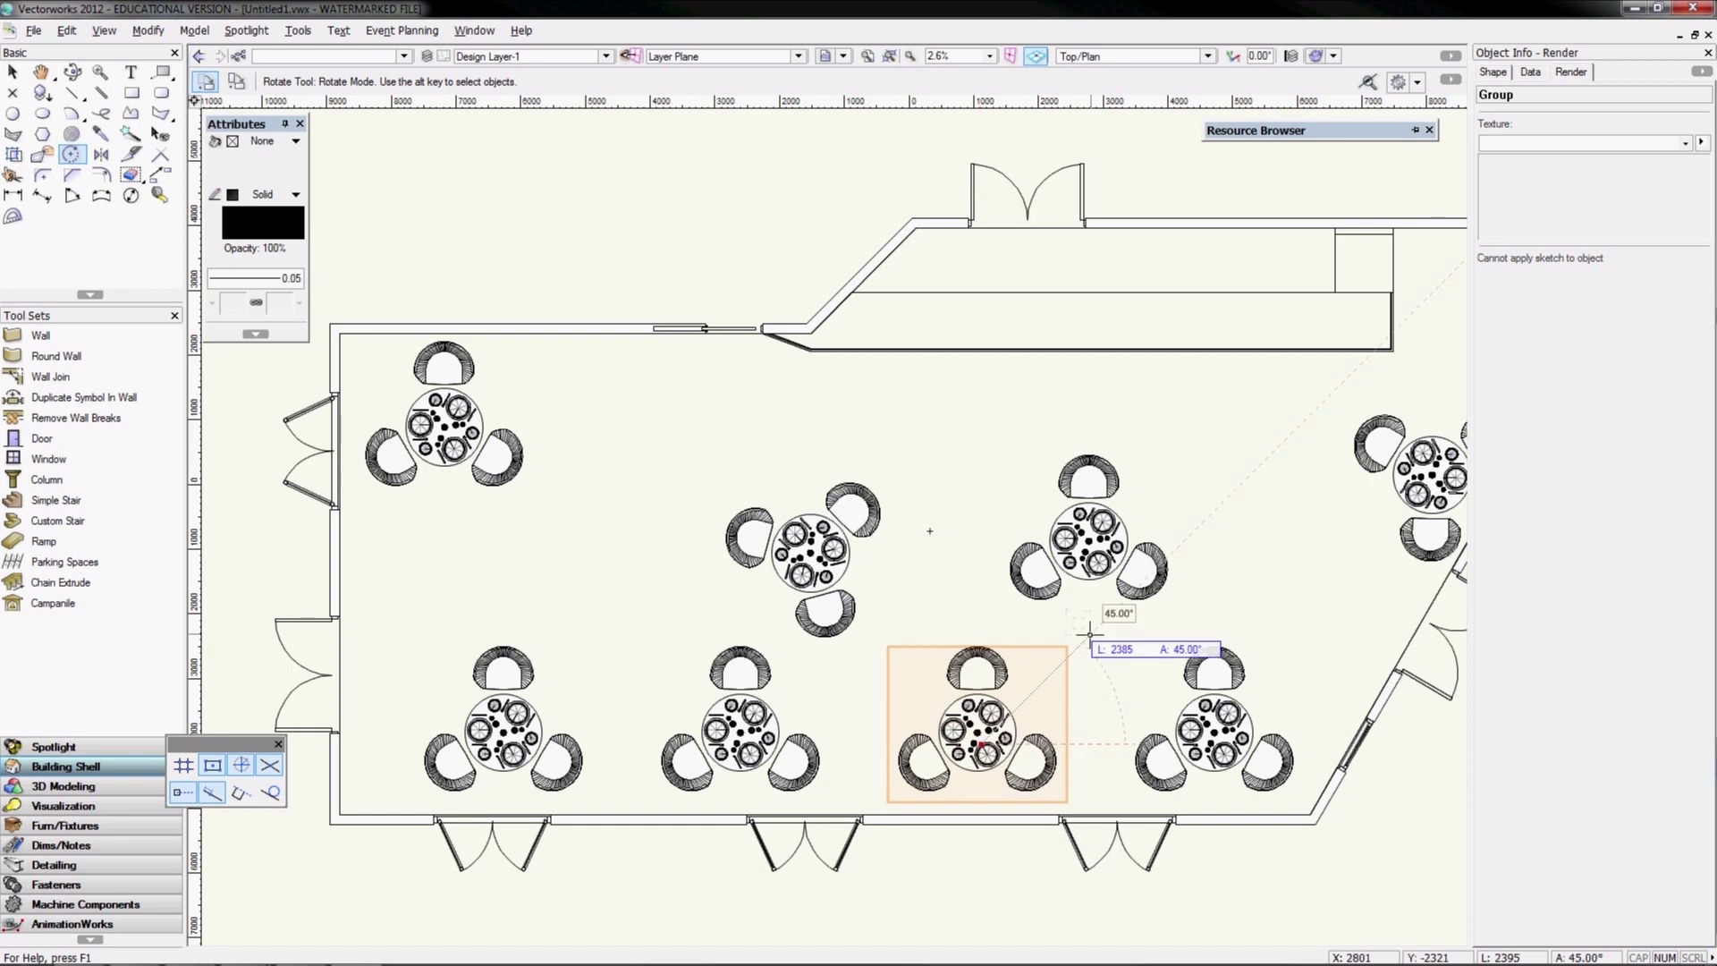
left_click(1090, 635)
left_click(1058, 614)
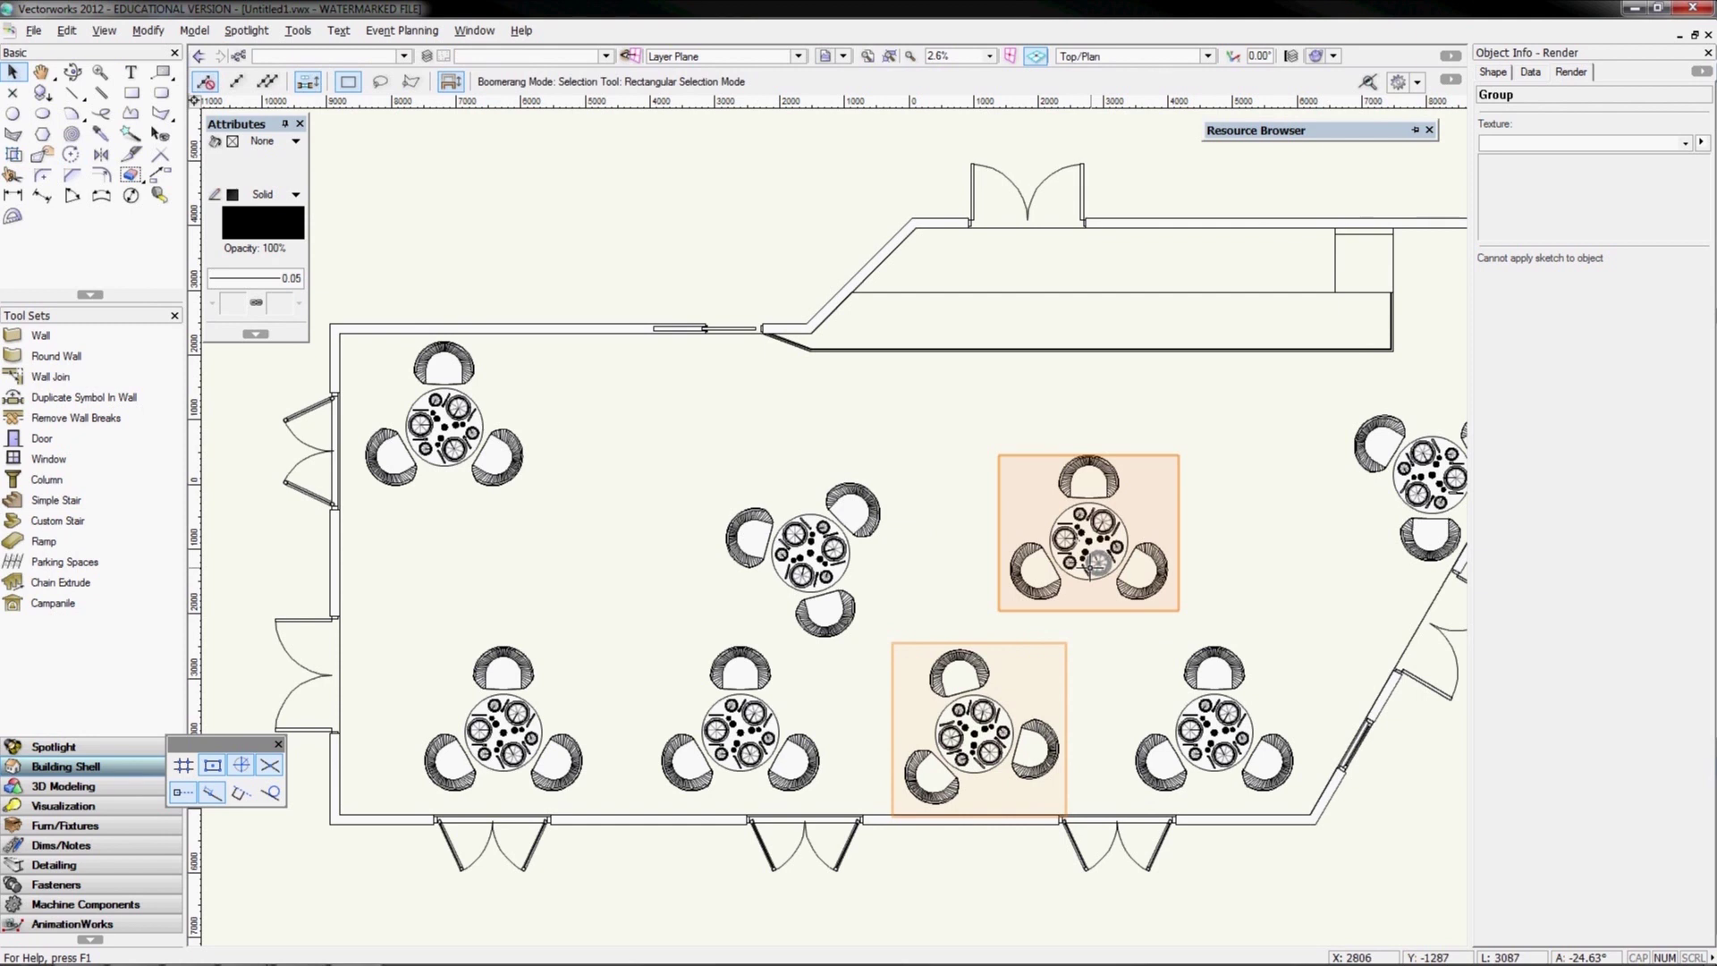
Rotate the right table group in the middle of the room clockwise by 30 degrees
left_click(1089, 538, "alt")
left_click(1090, 540)
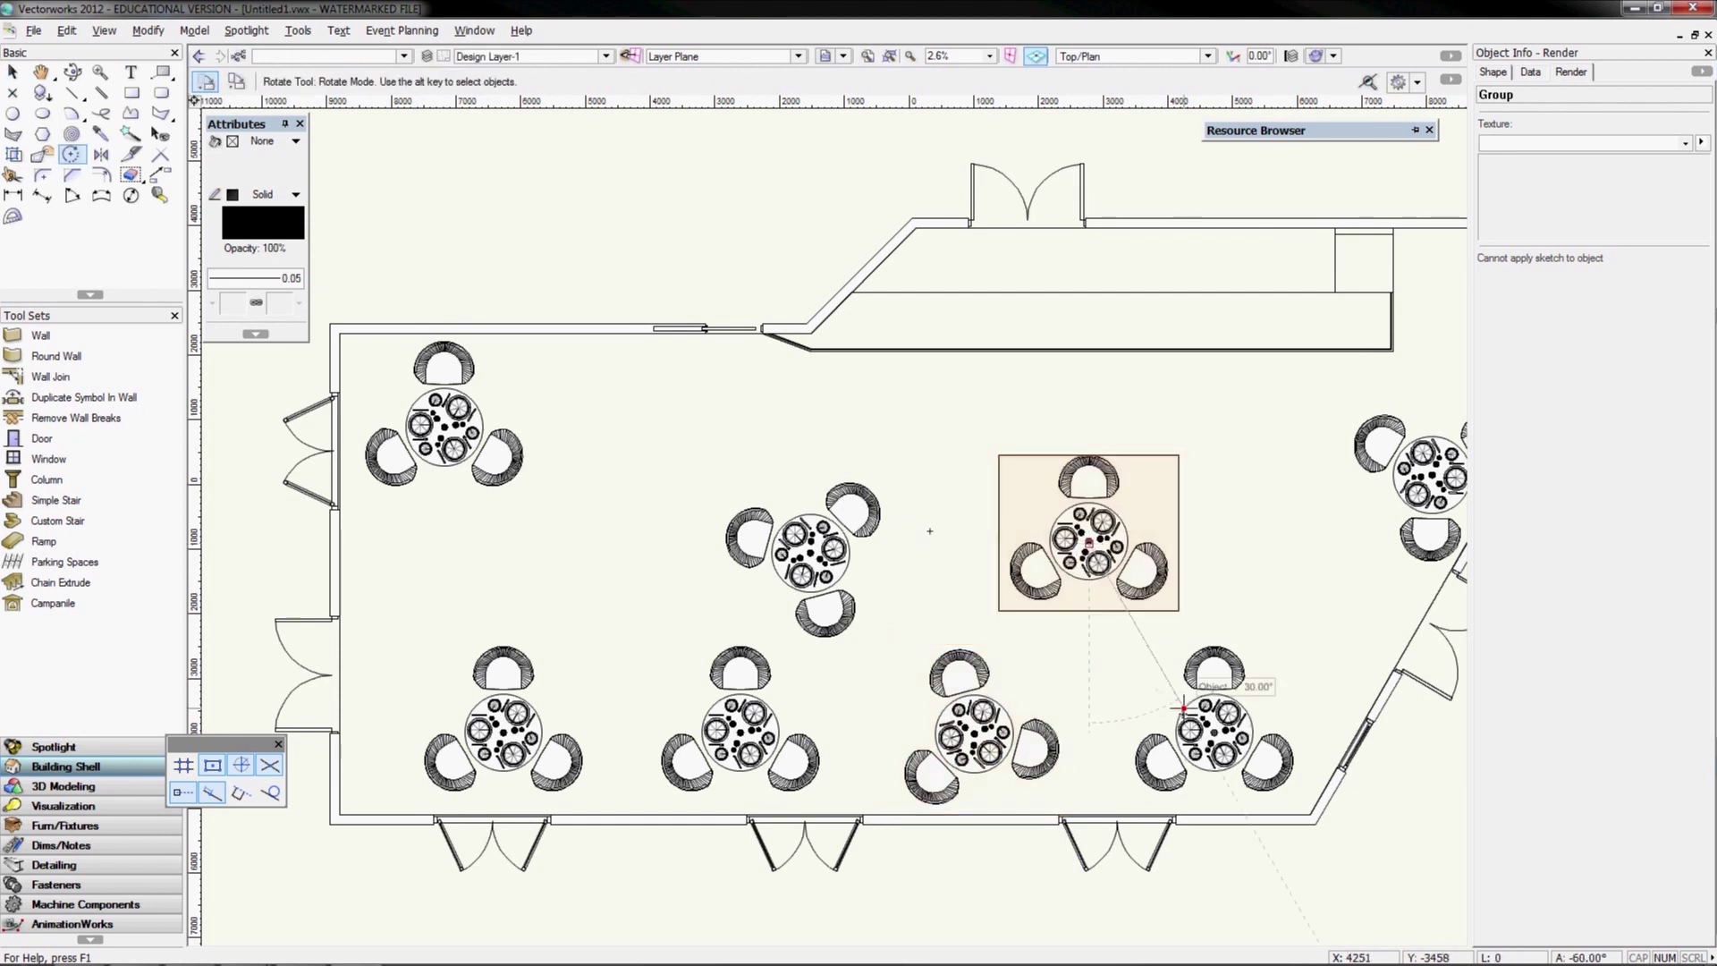
left_click(1188, 723)
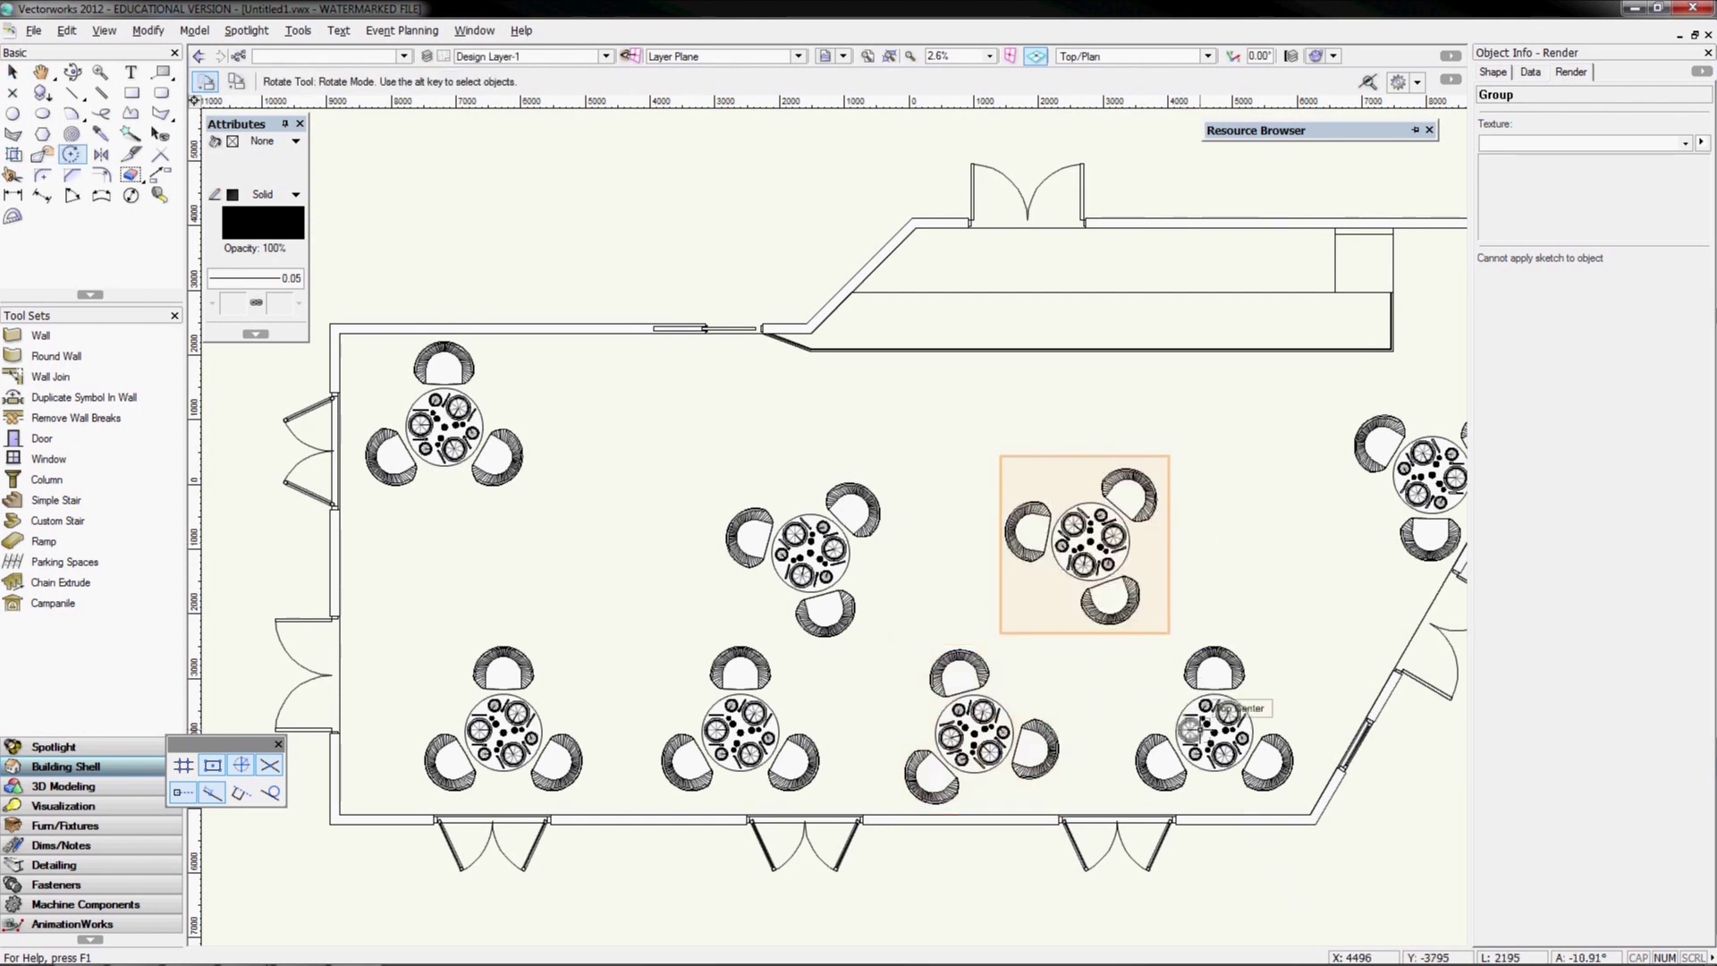
Rotate the rightmost table group in the lower row slightly counterclockwise about its table
key("x")
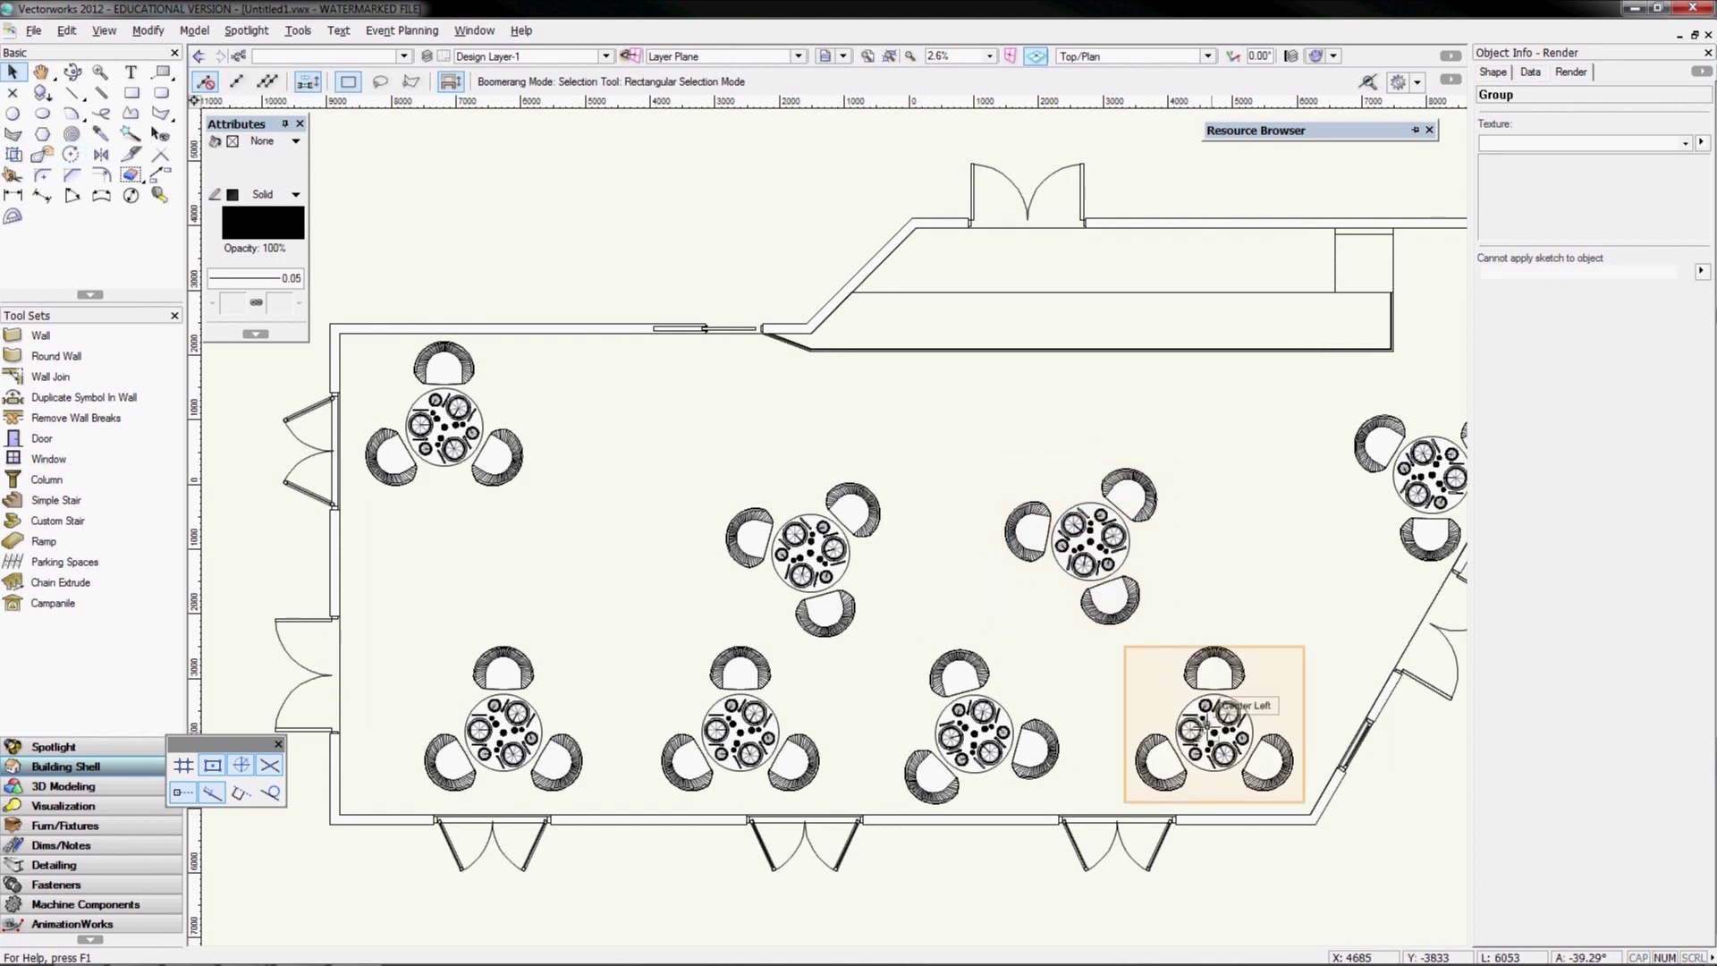
left_click(1199, 729)
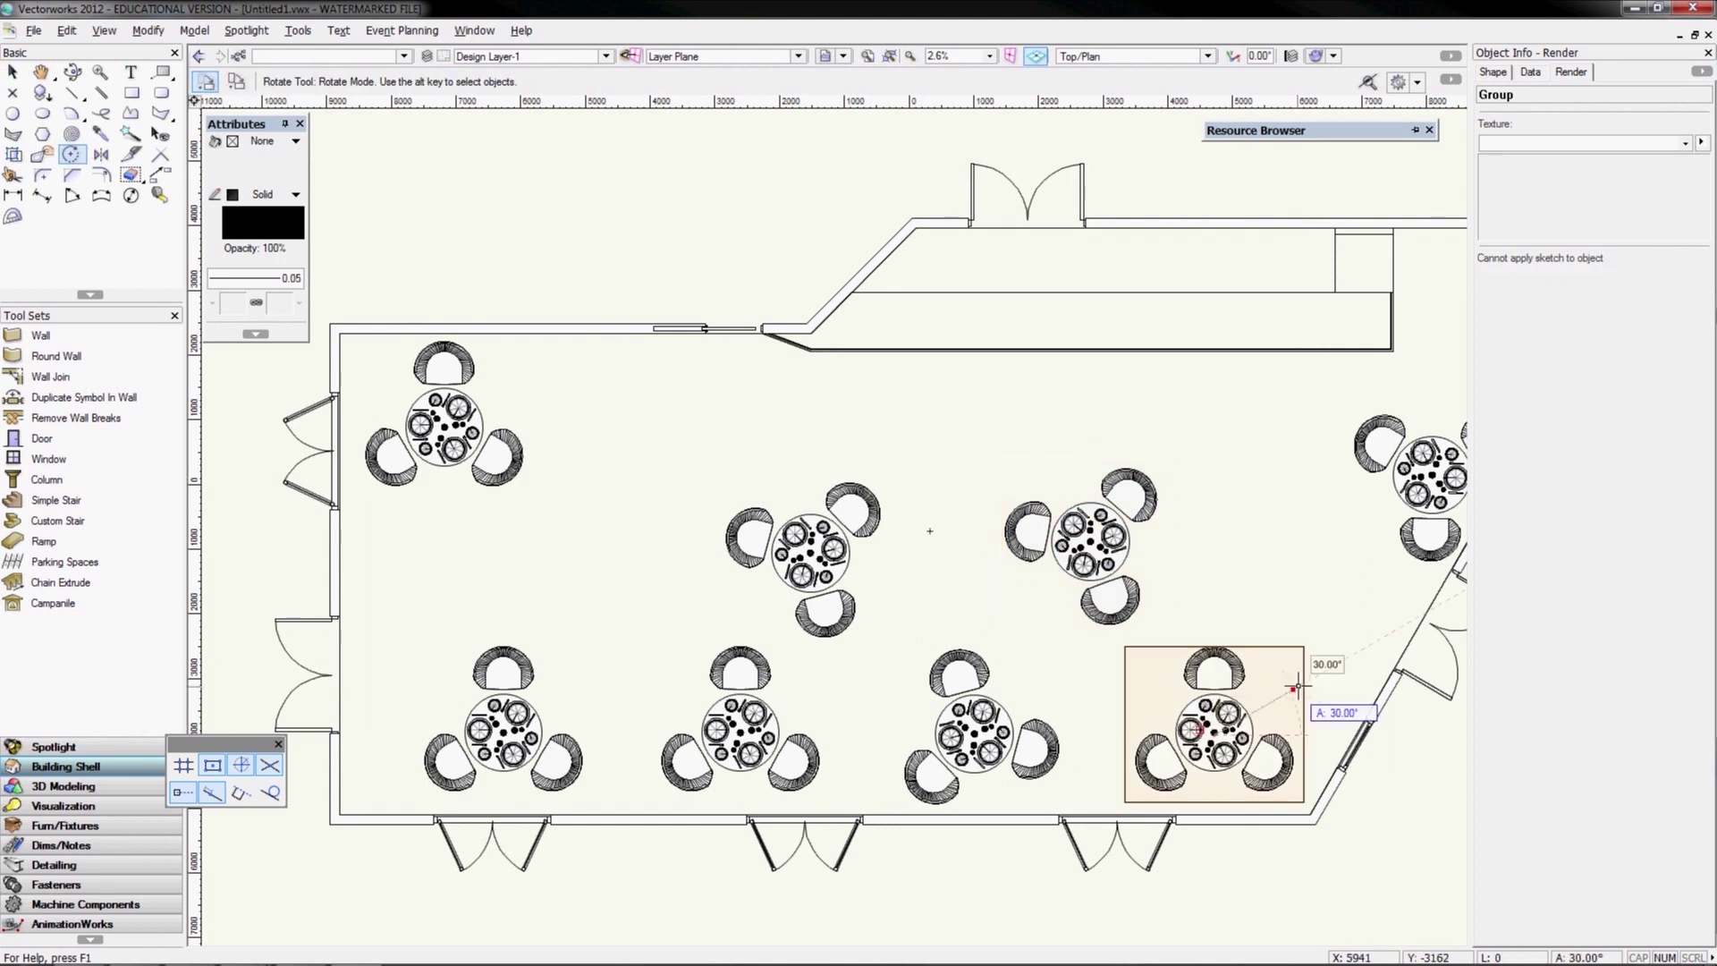
left_click(1297, 687)
left_click(1295, 688)
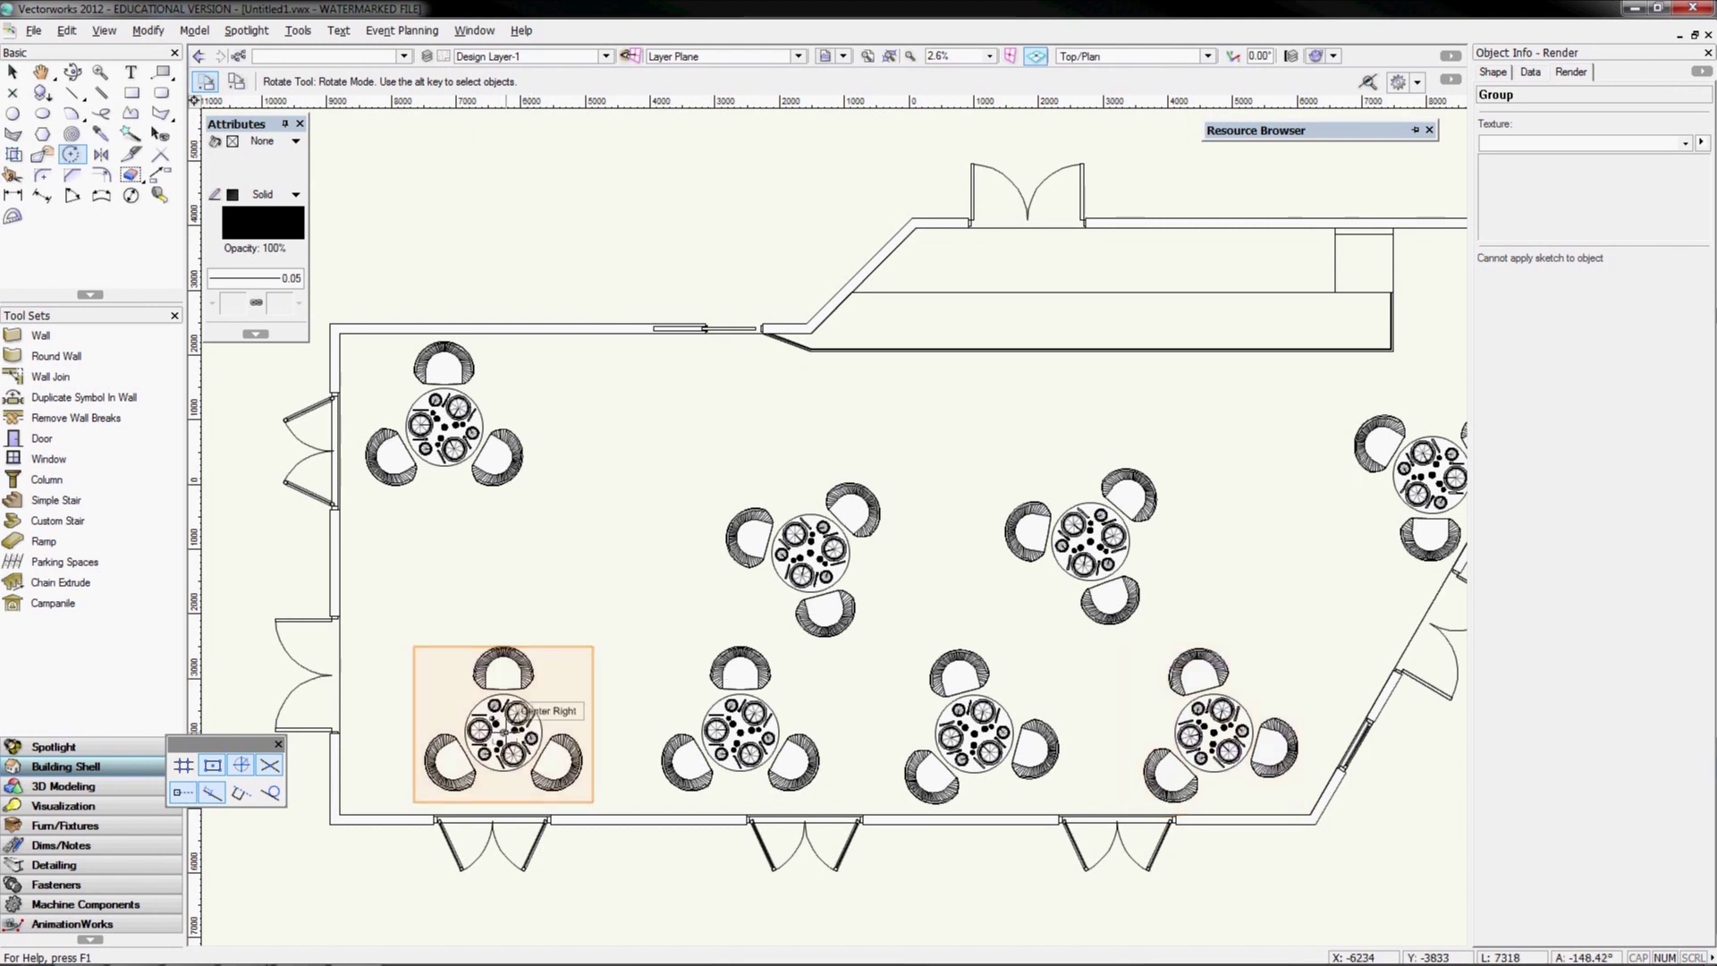
Rotate the leftmost table group in the lower row slightly counterclockwise about its table and deselect it
left_click(506, 731)
left_click(699, 586)
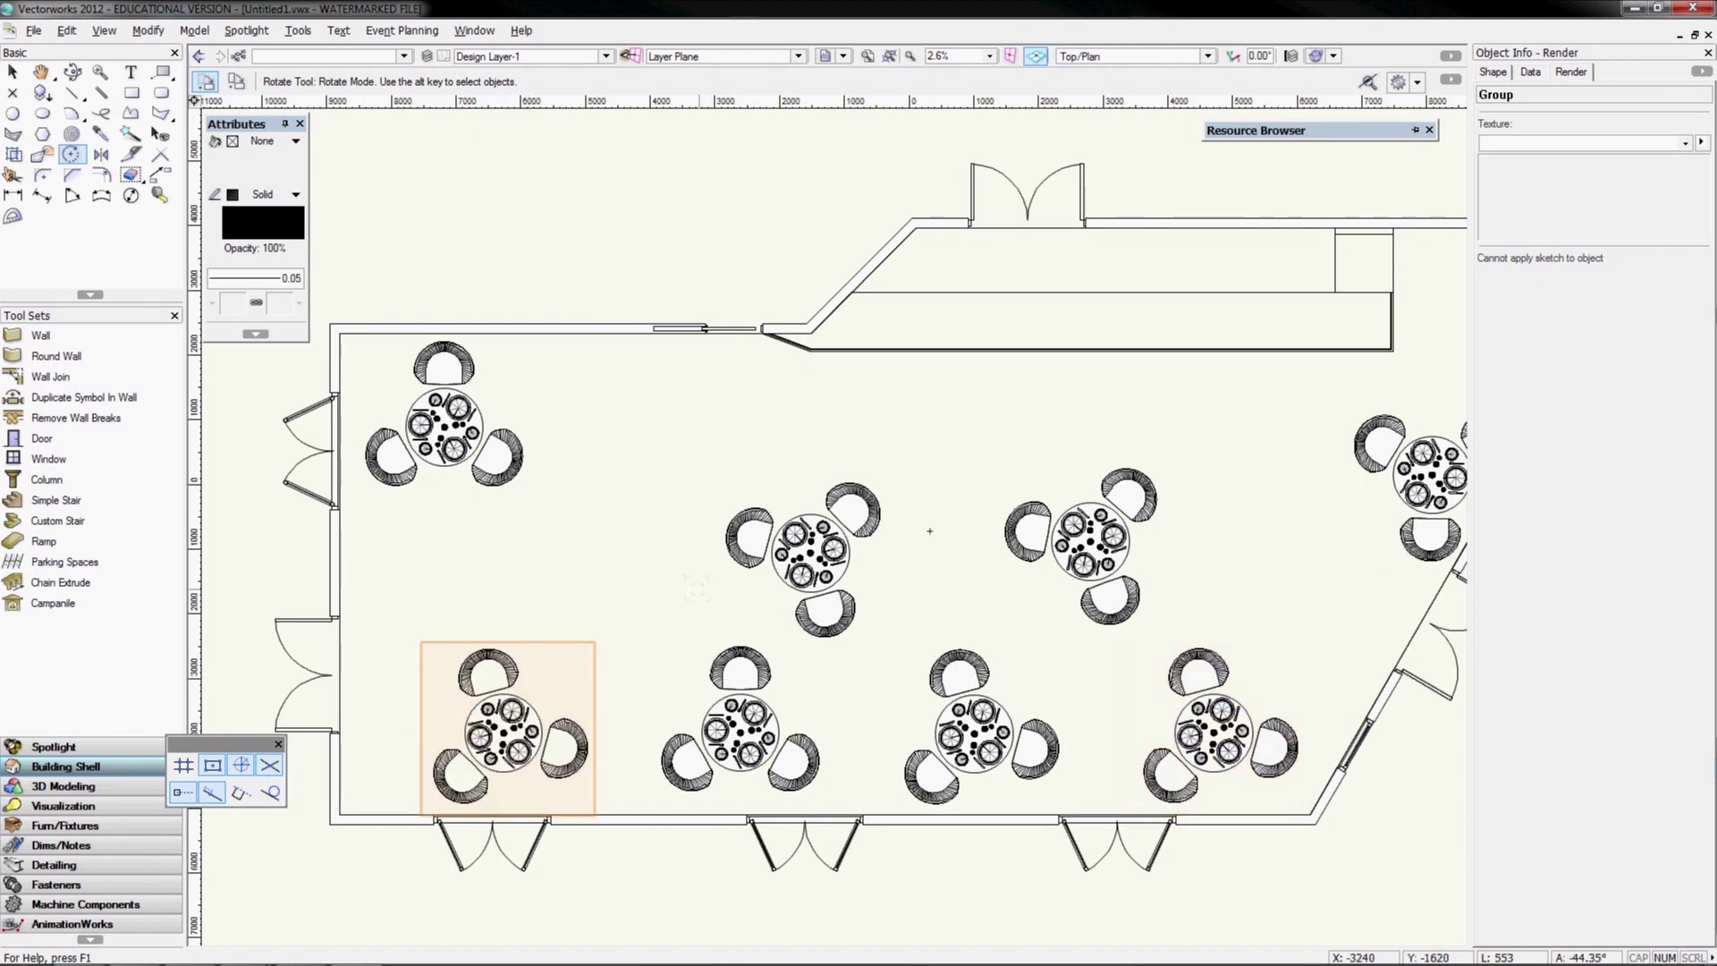
key("x")
left_click(699, 842)
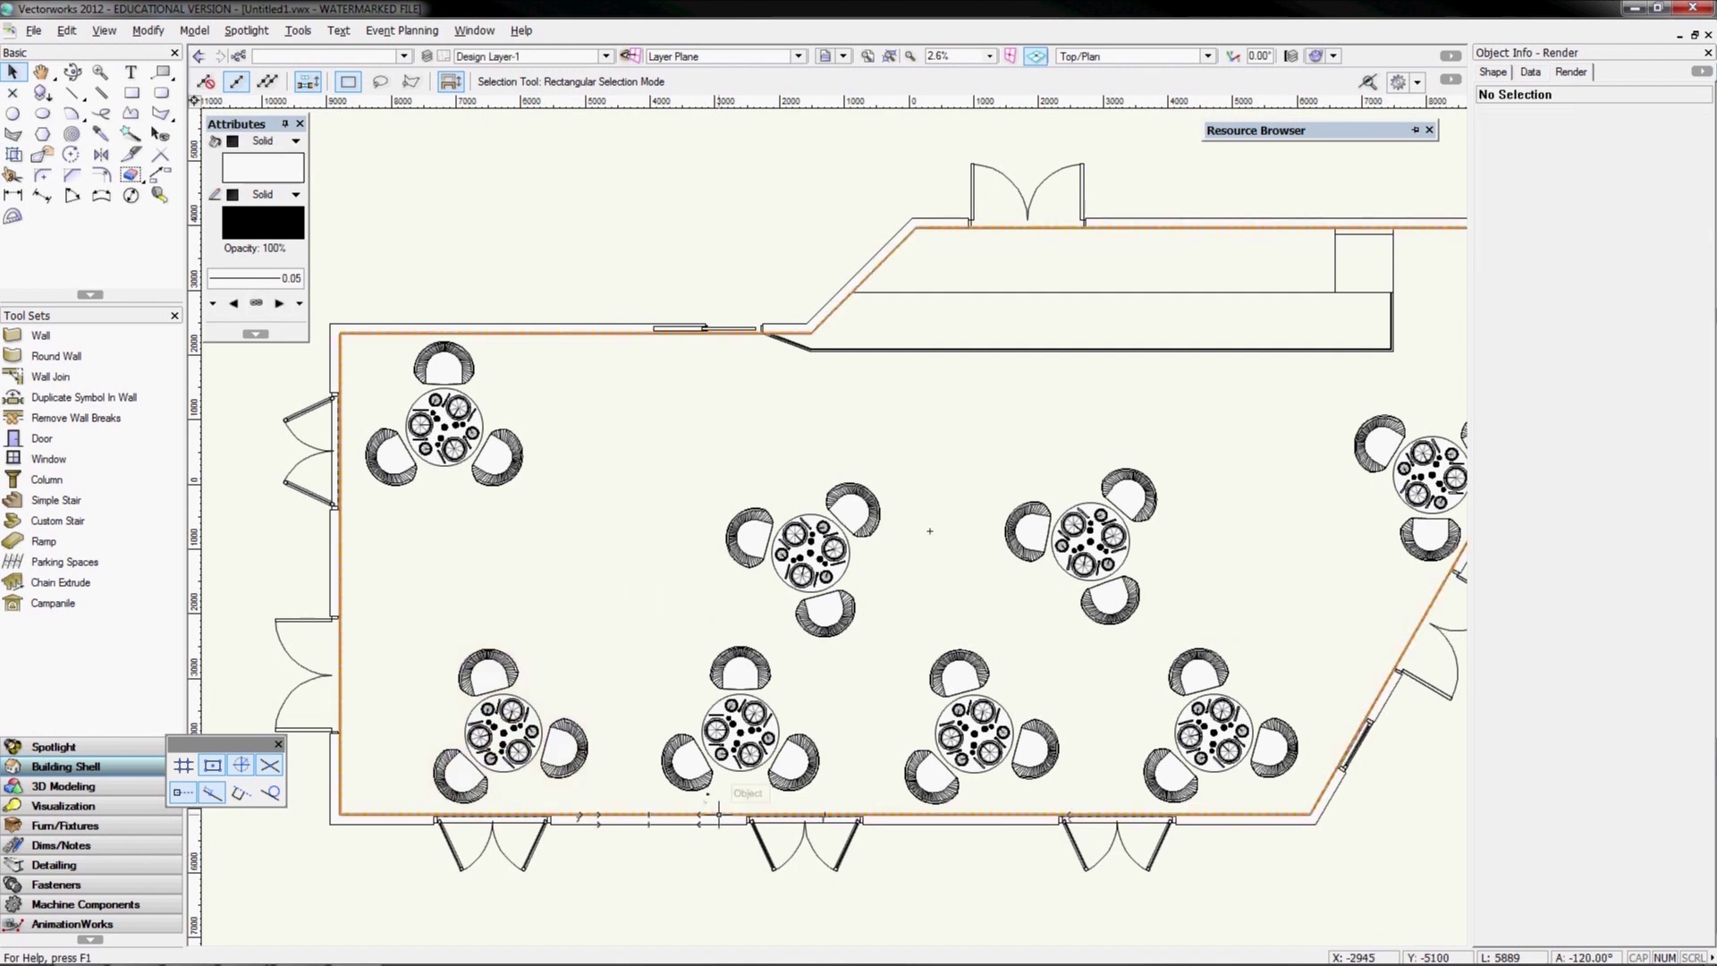
Switch the restaurant model to a Right Rear Isometric view and render it with shaded surfaces and textures
key("KP_3")
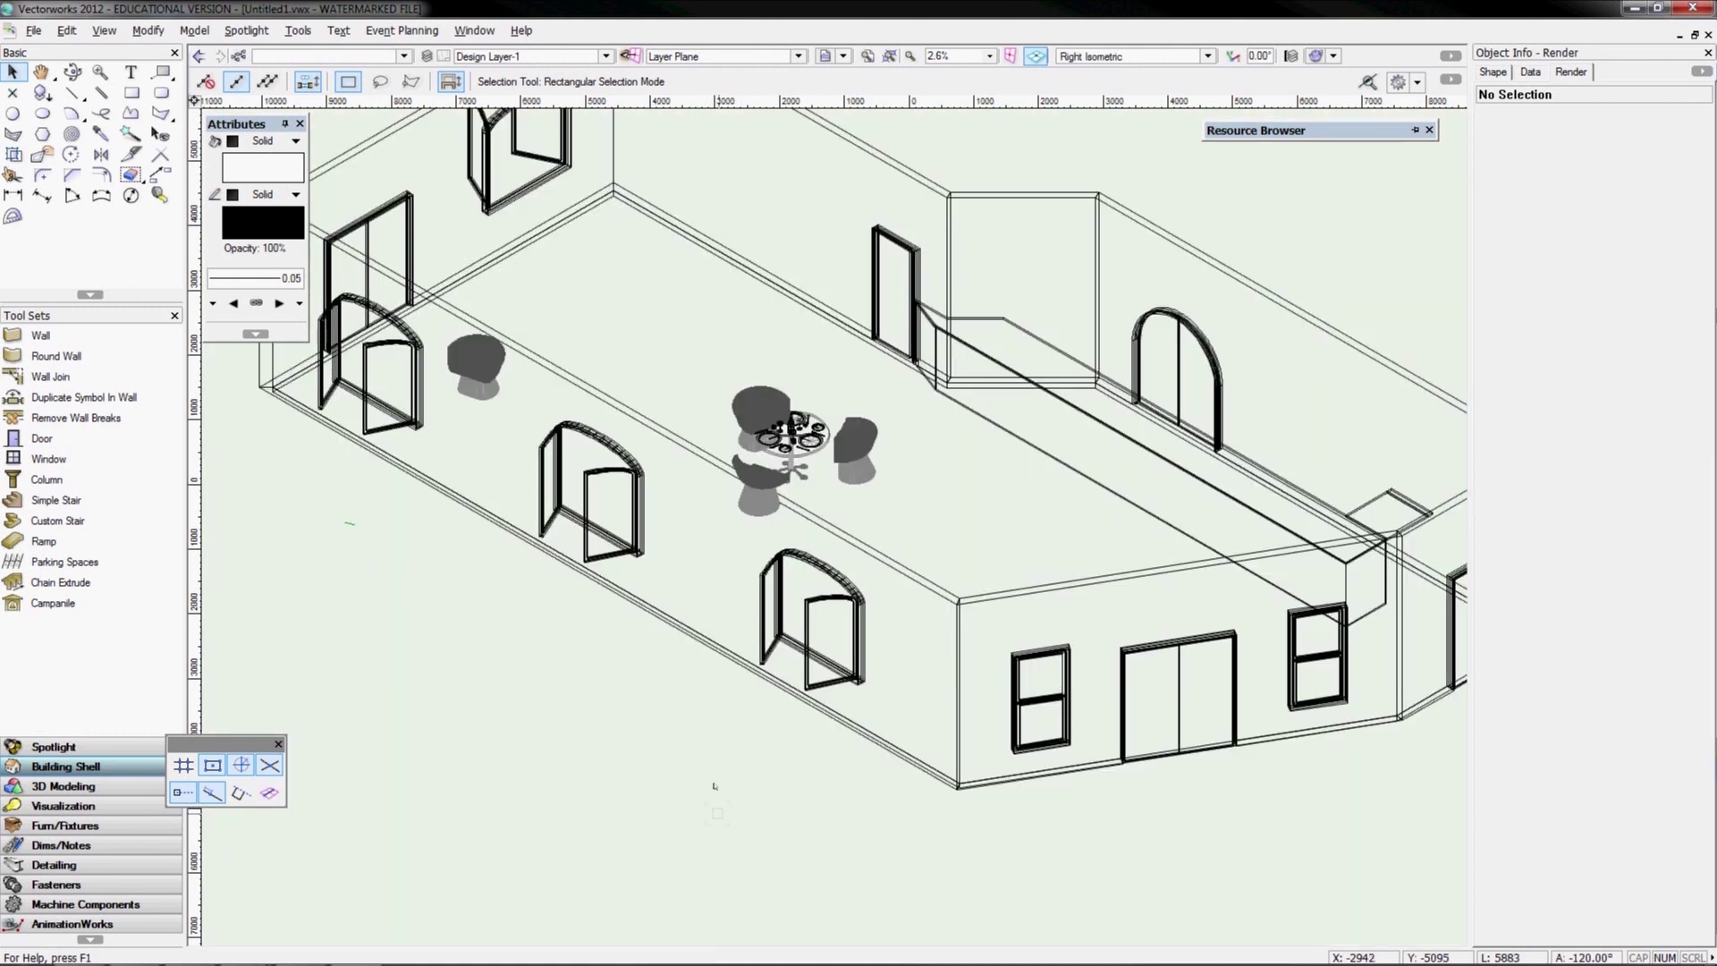
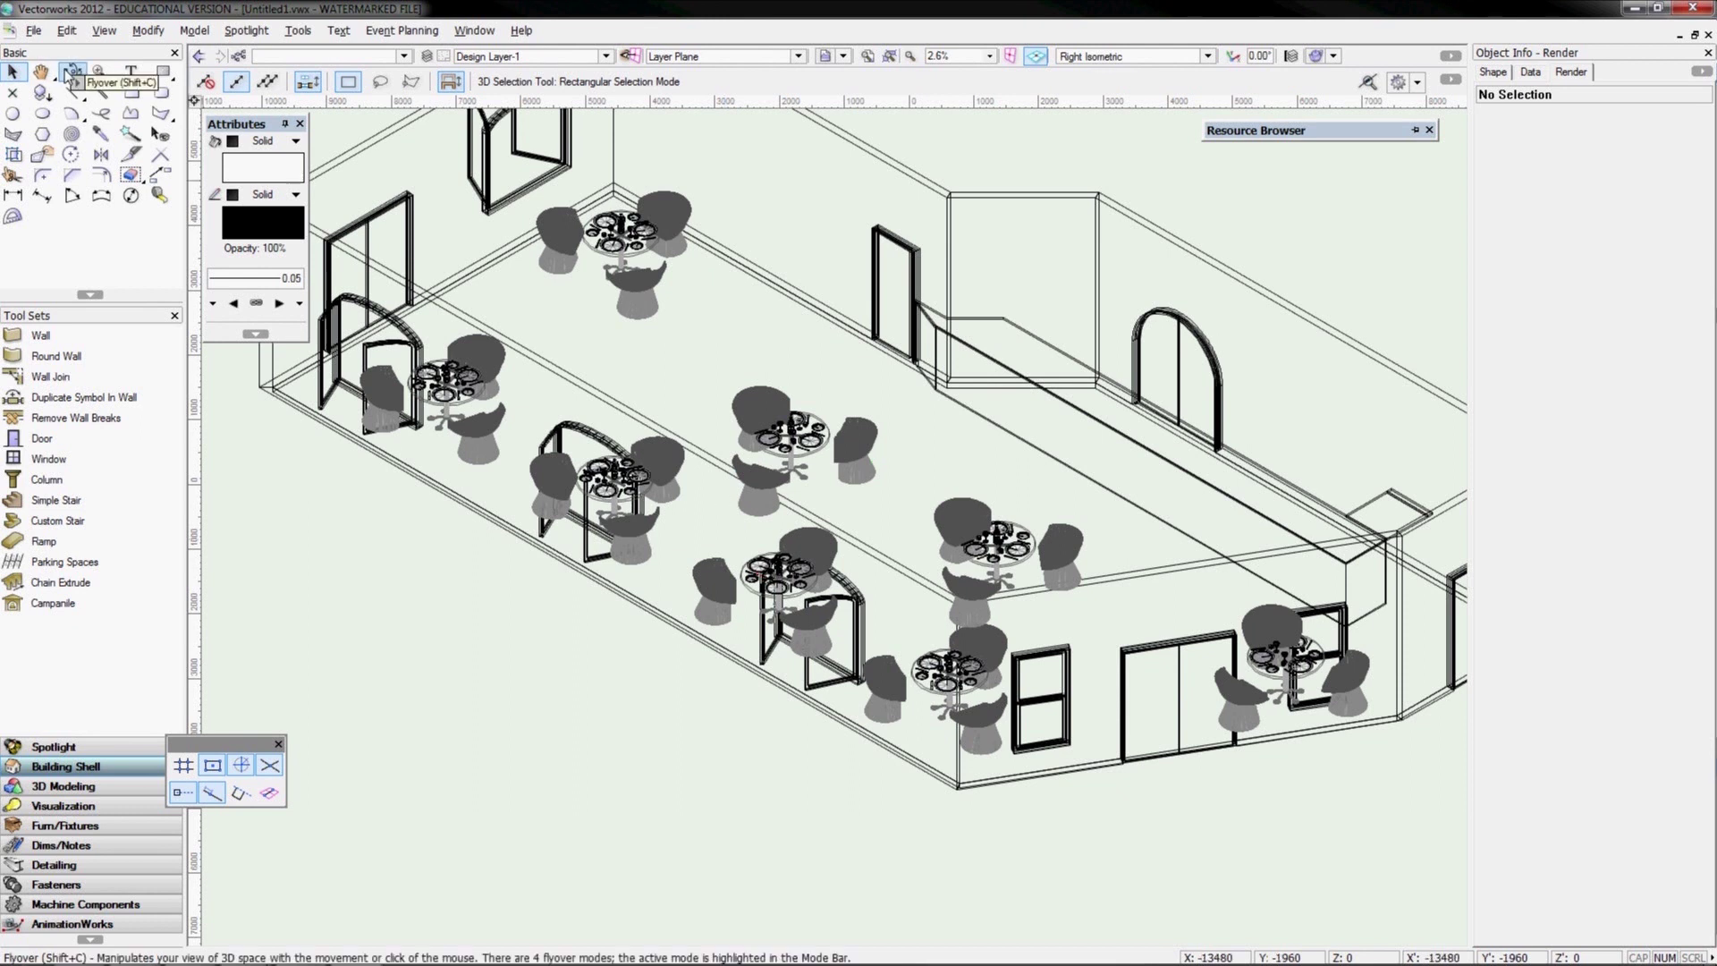
key("KP_9")
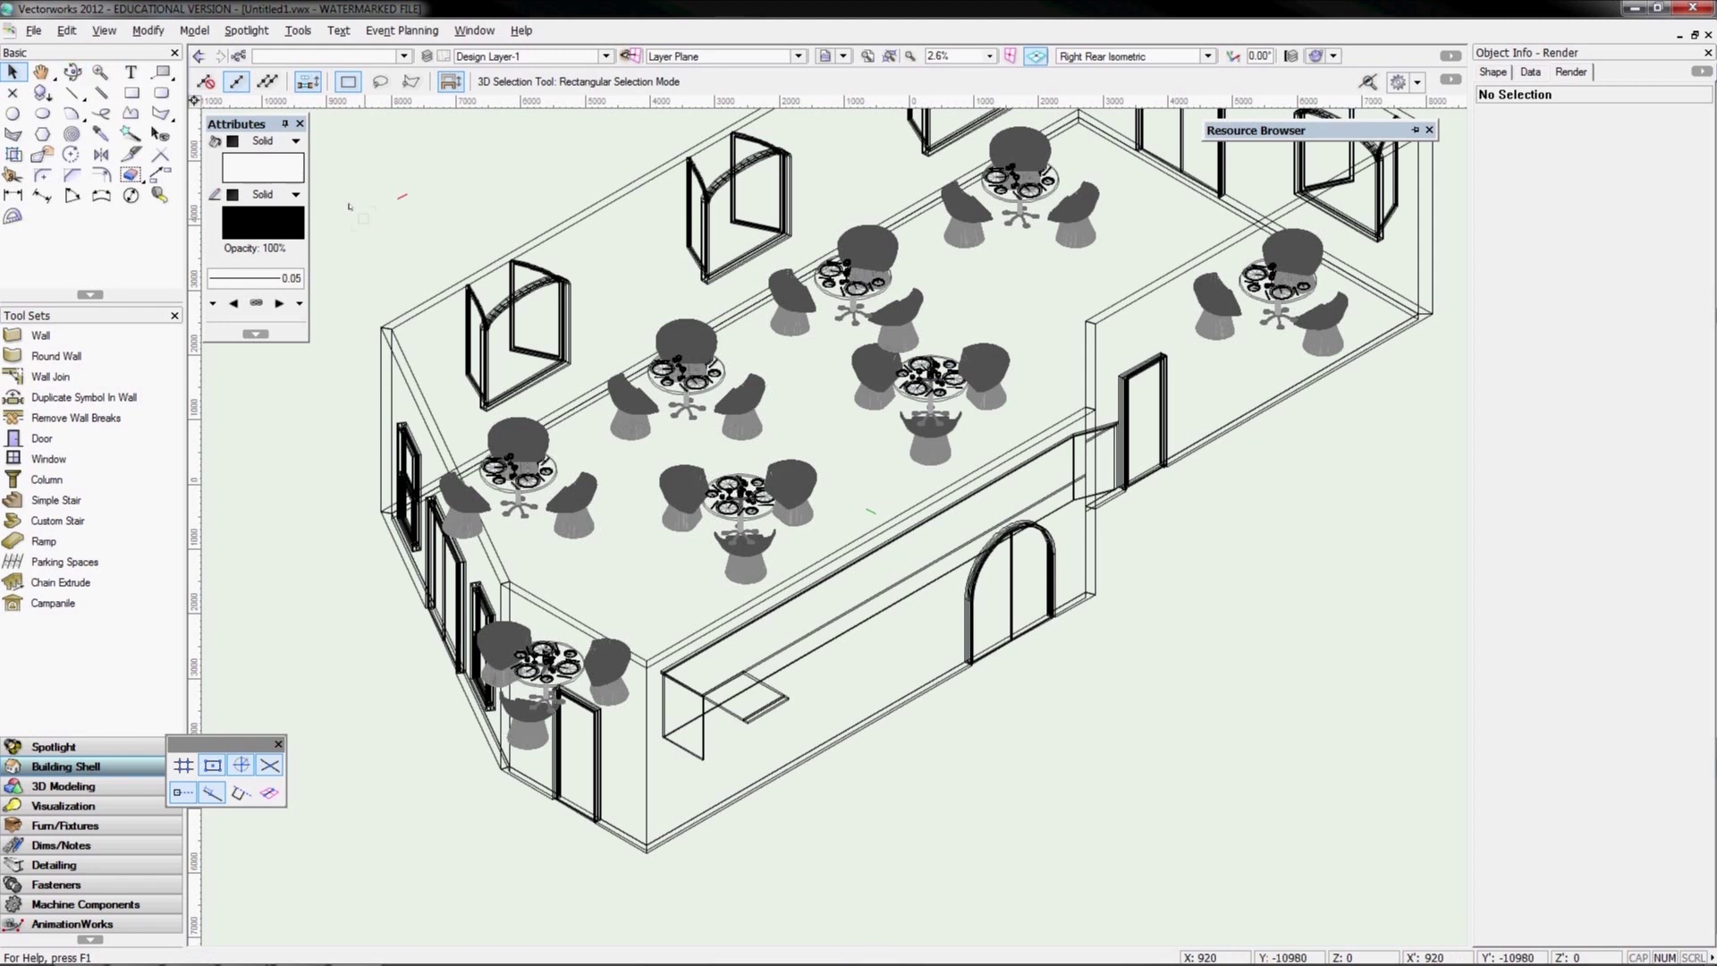
left_click(105, 32)
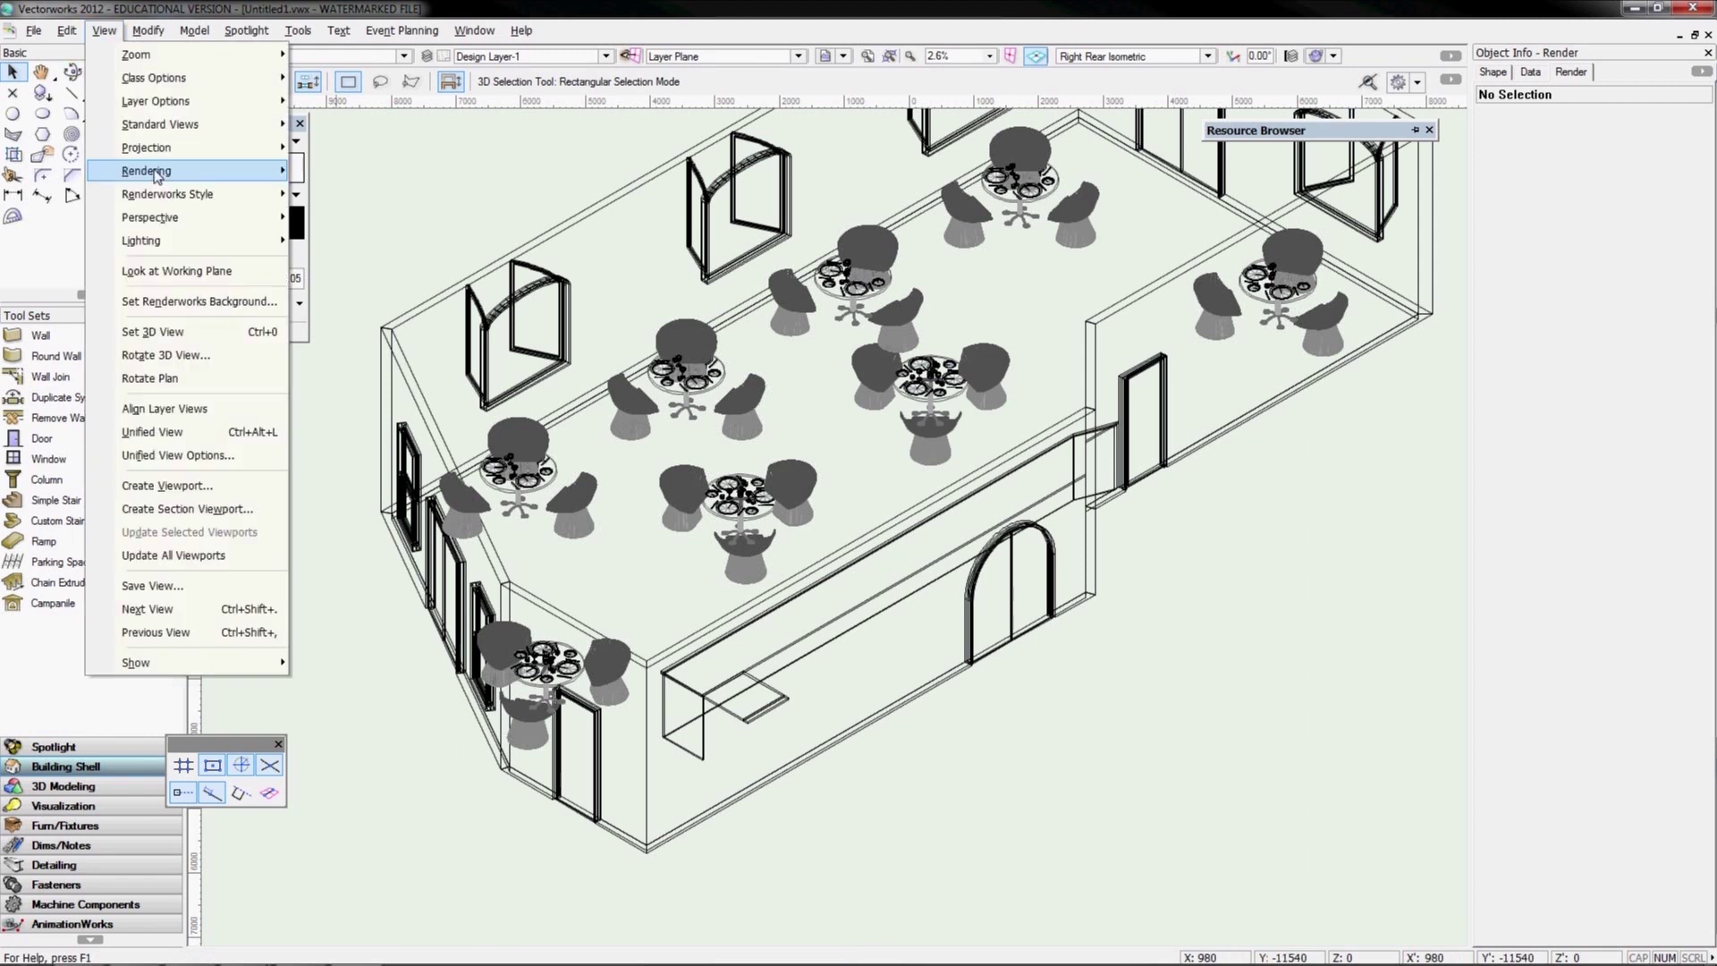
mouse_move(156, 173)
left_click(396, 332)
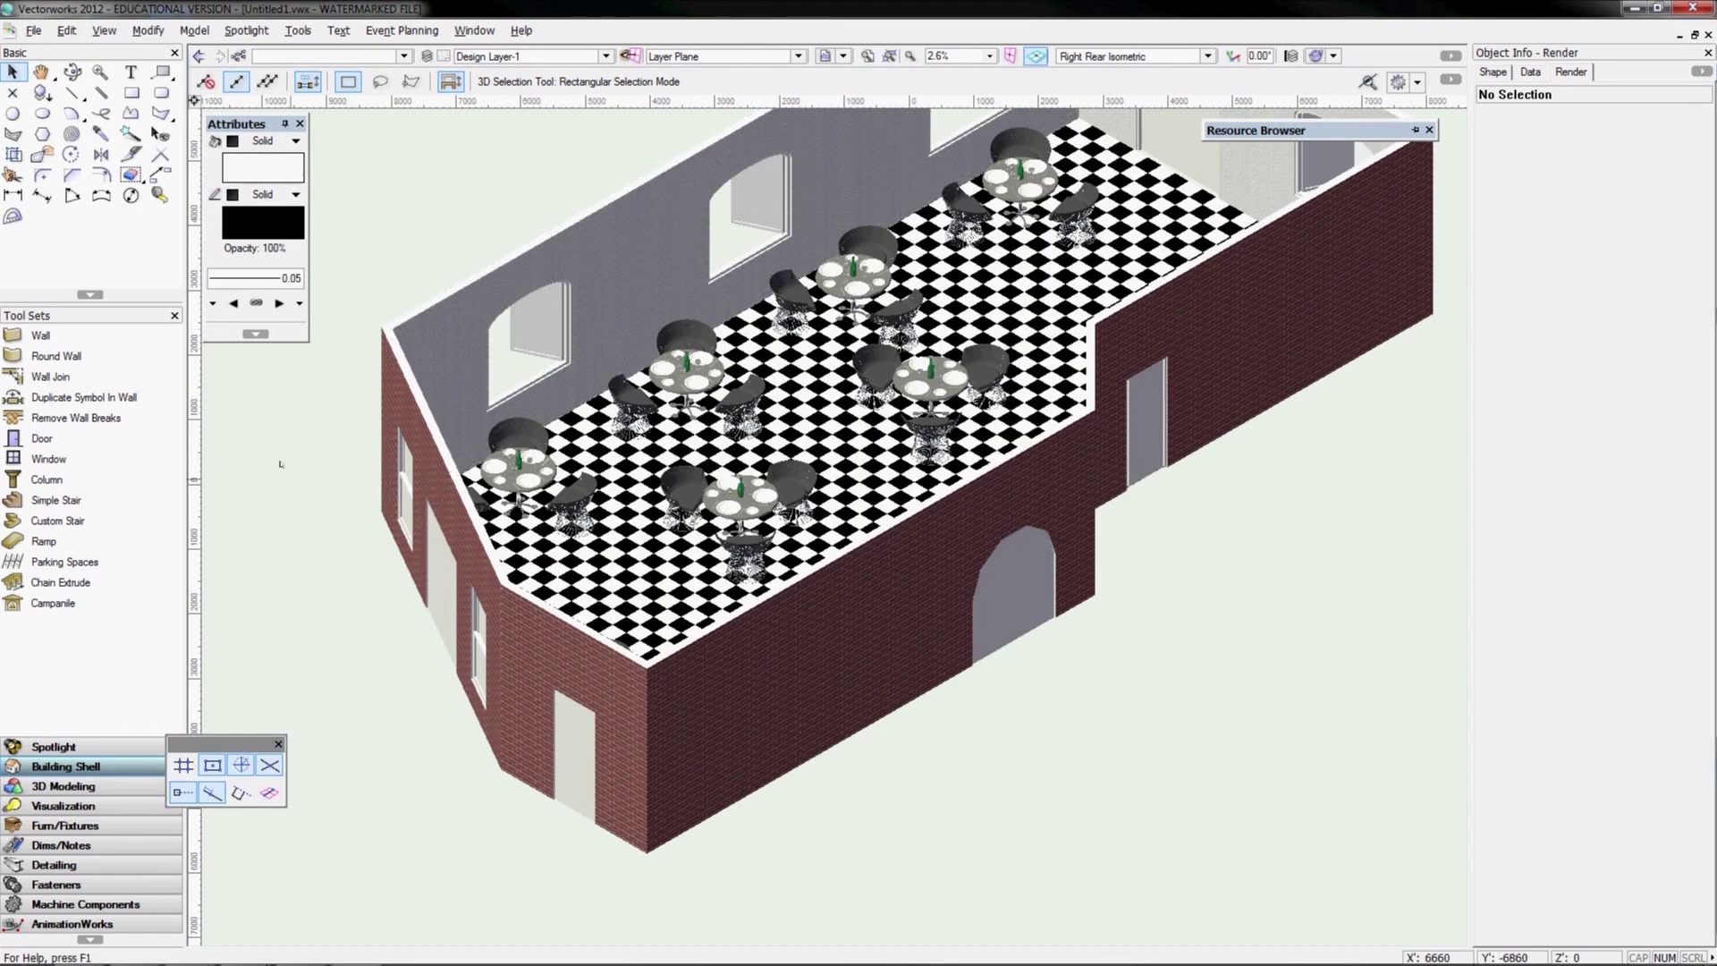
middle_click_drag(281, 465, 291, 544)
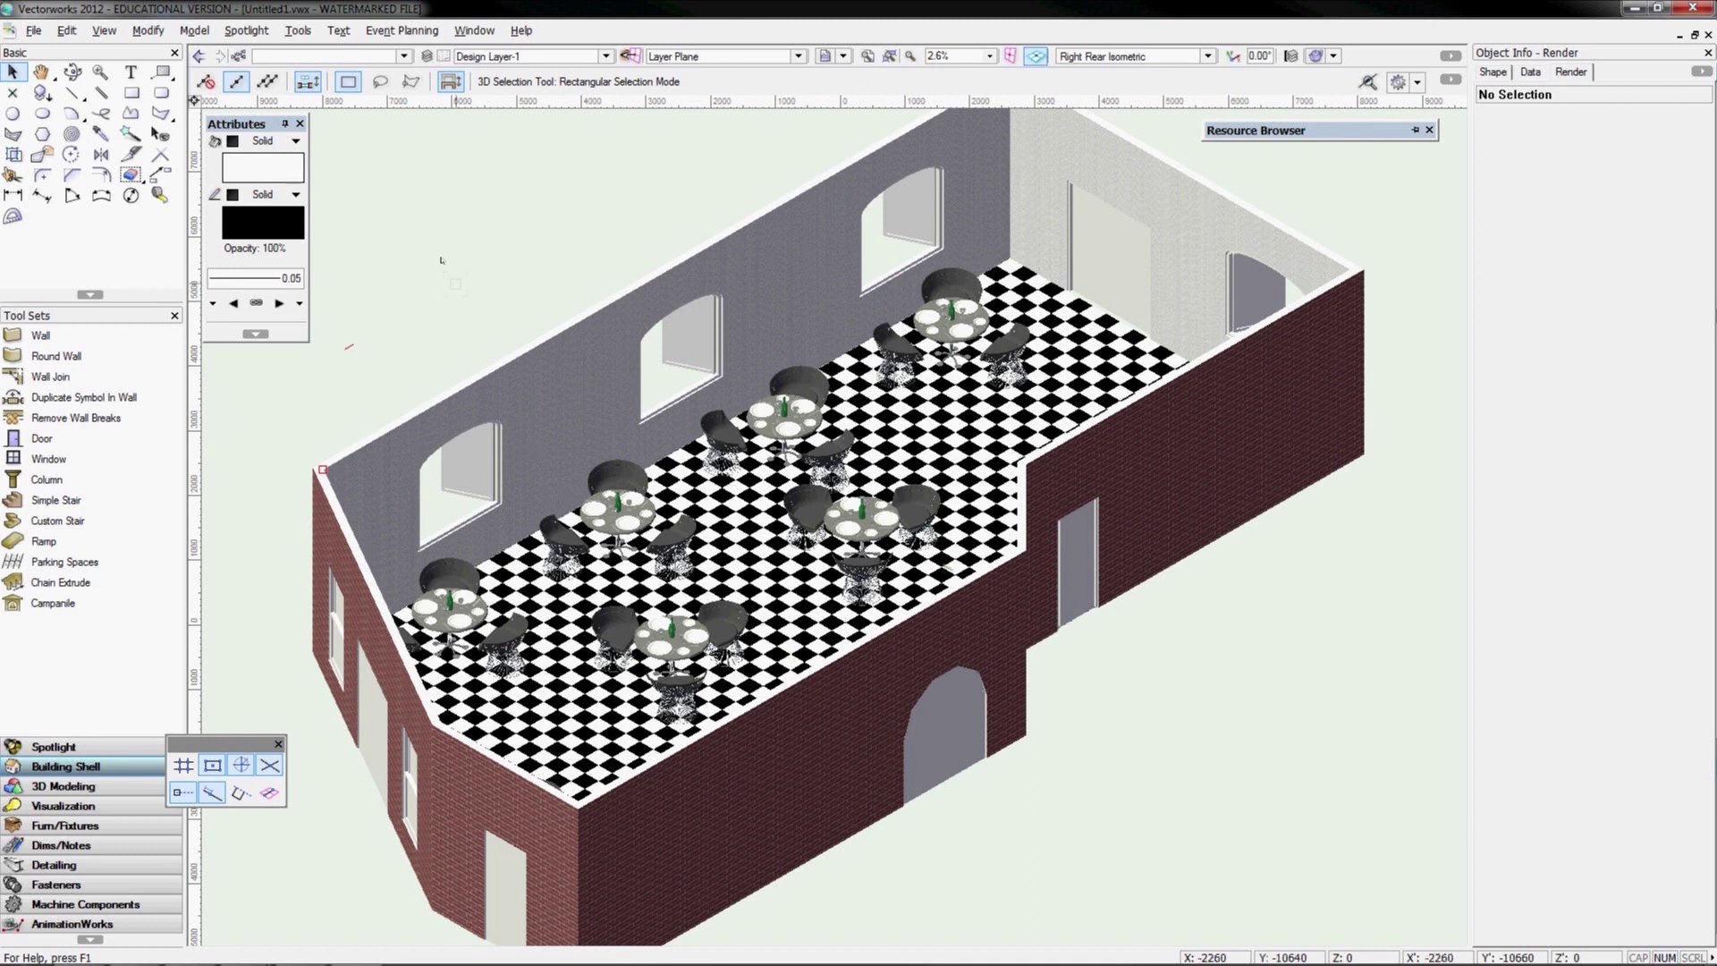
Select the long wall with three arched windows and display the texture settings for its left part, Stucco Medium White Small
left_click(525, 333)
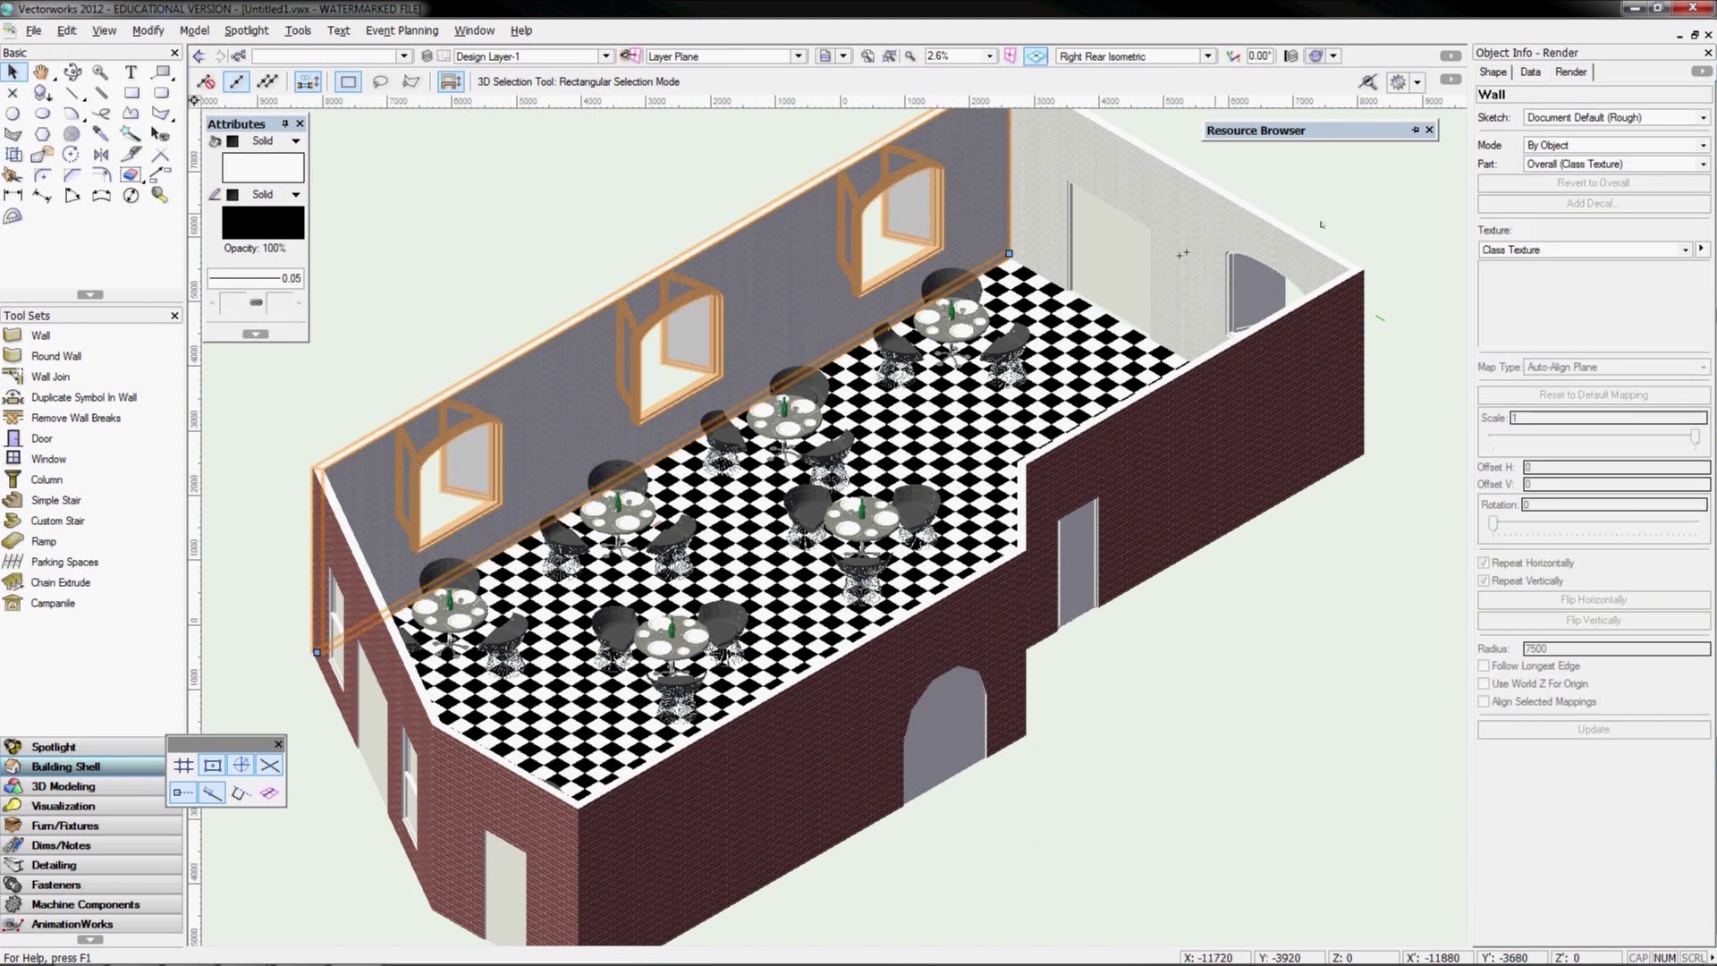
left_click(1550, 164)
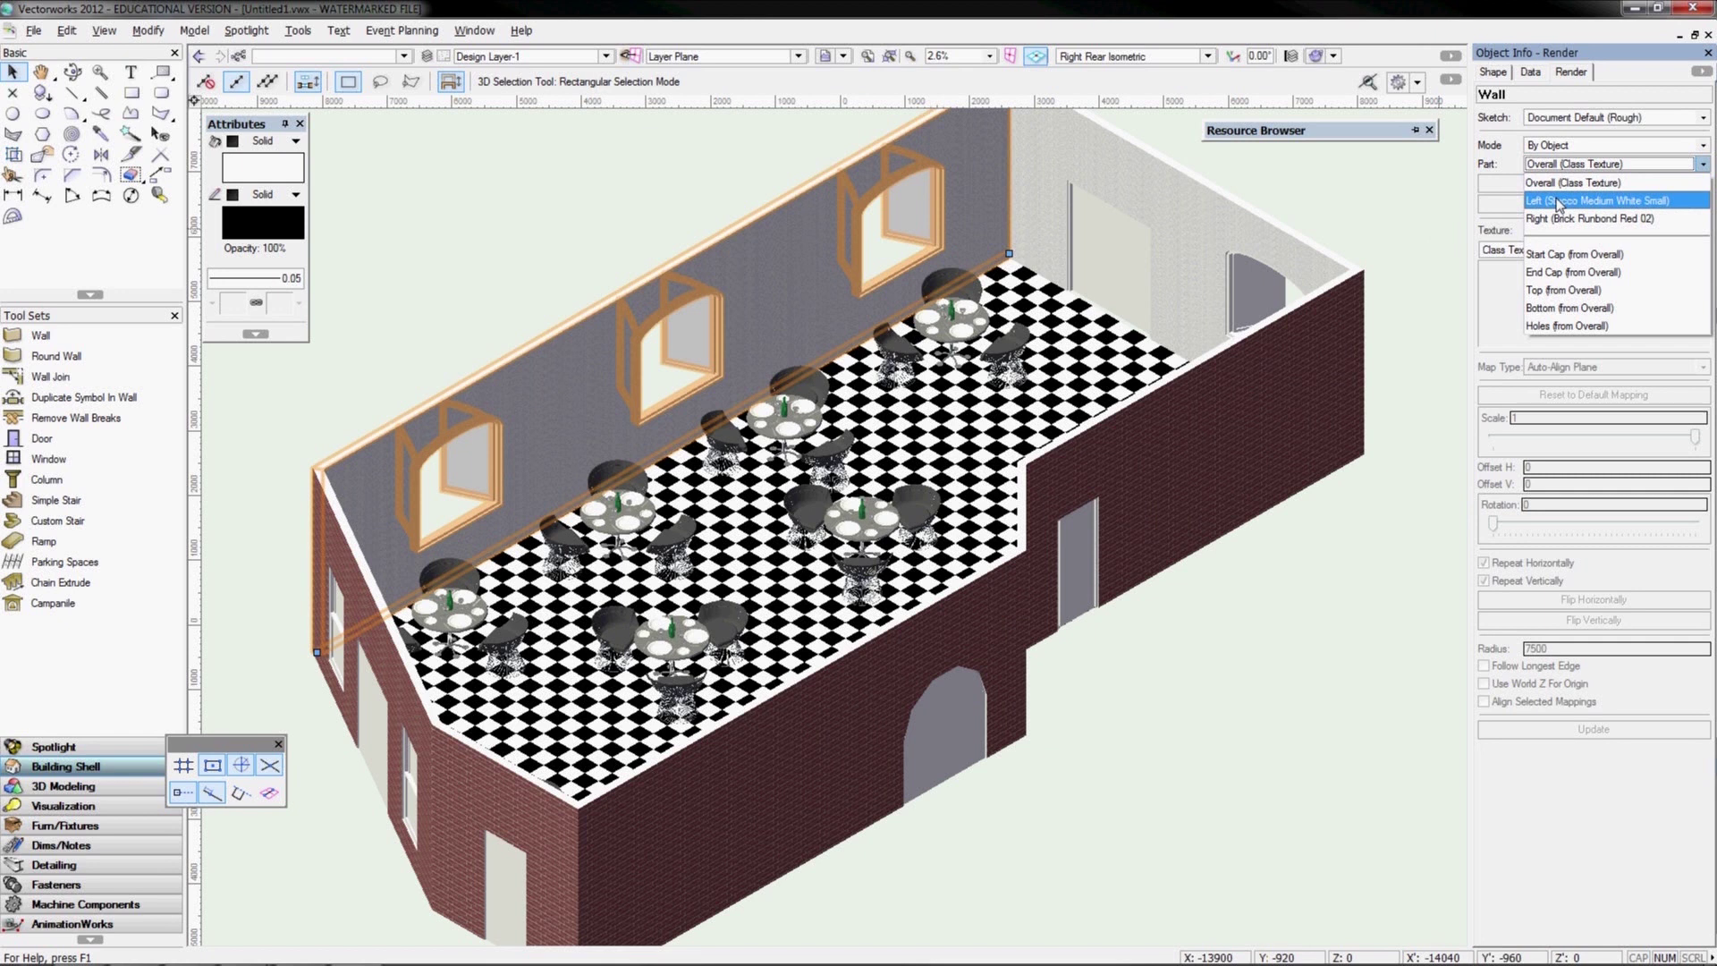
left_click(1557, 201)
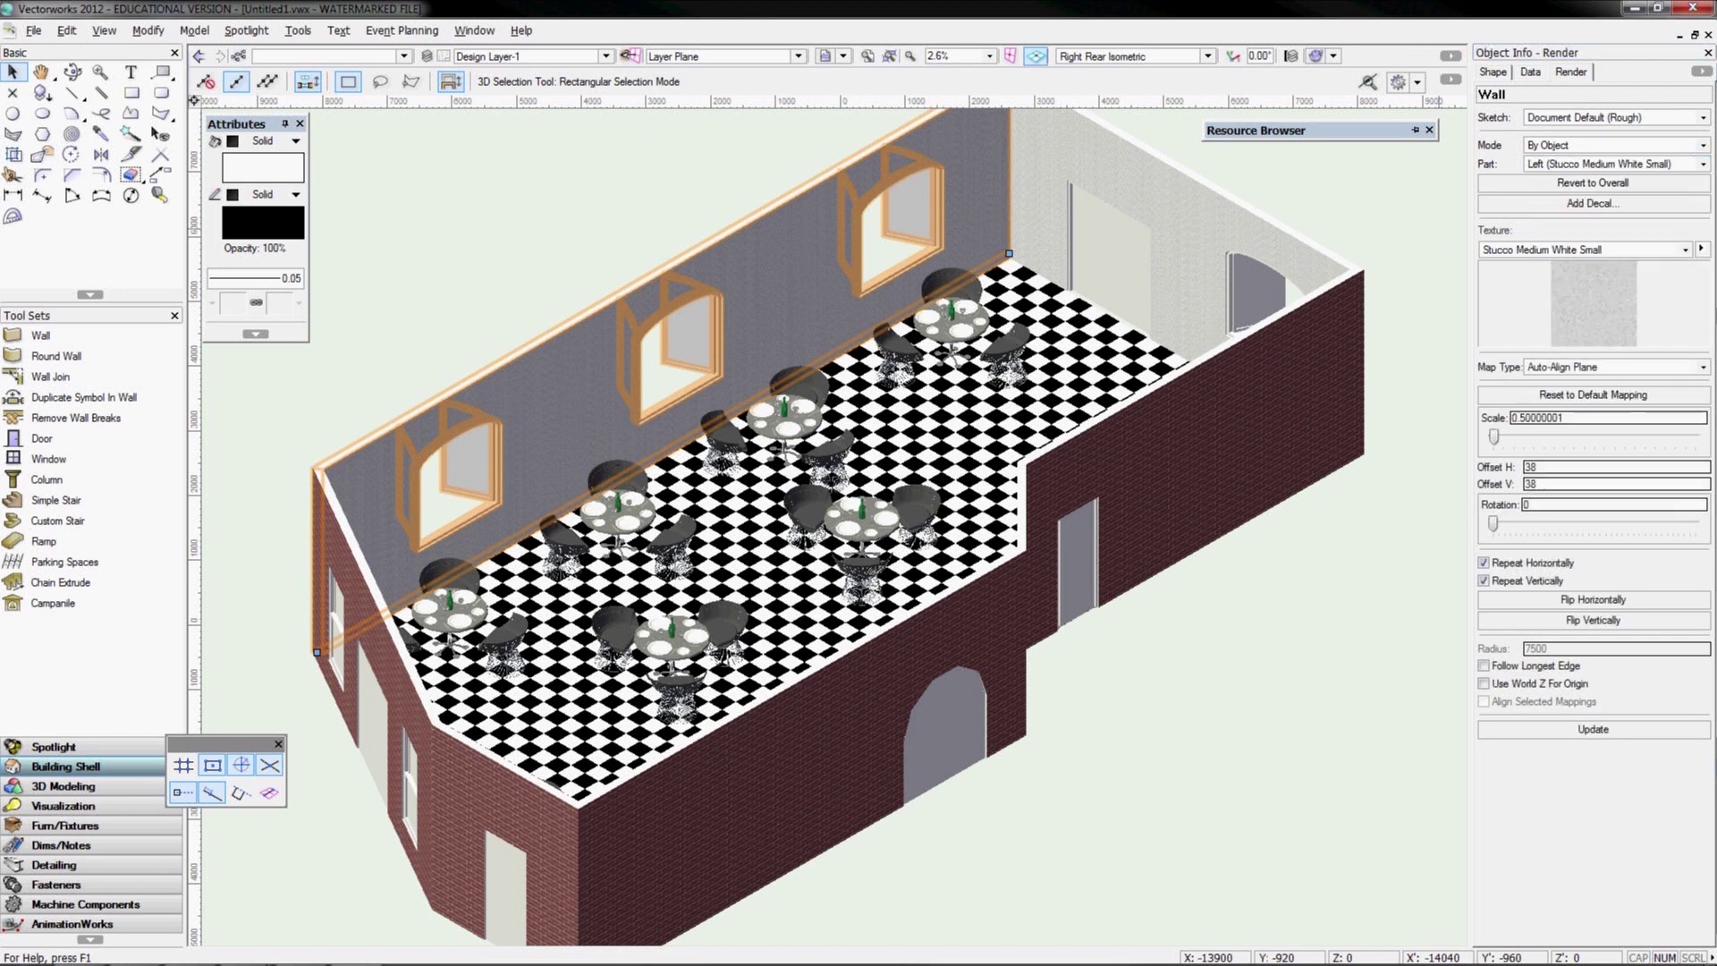
left_click(31, 31)
mouse_move(66, 30)
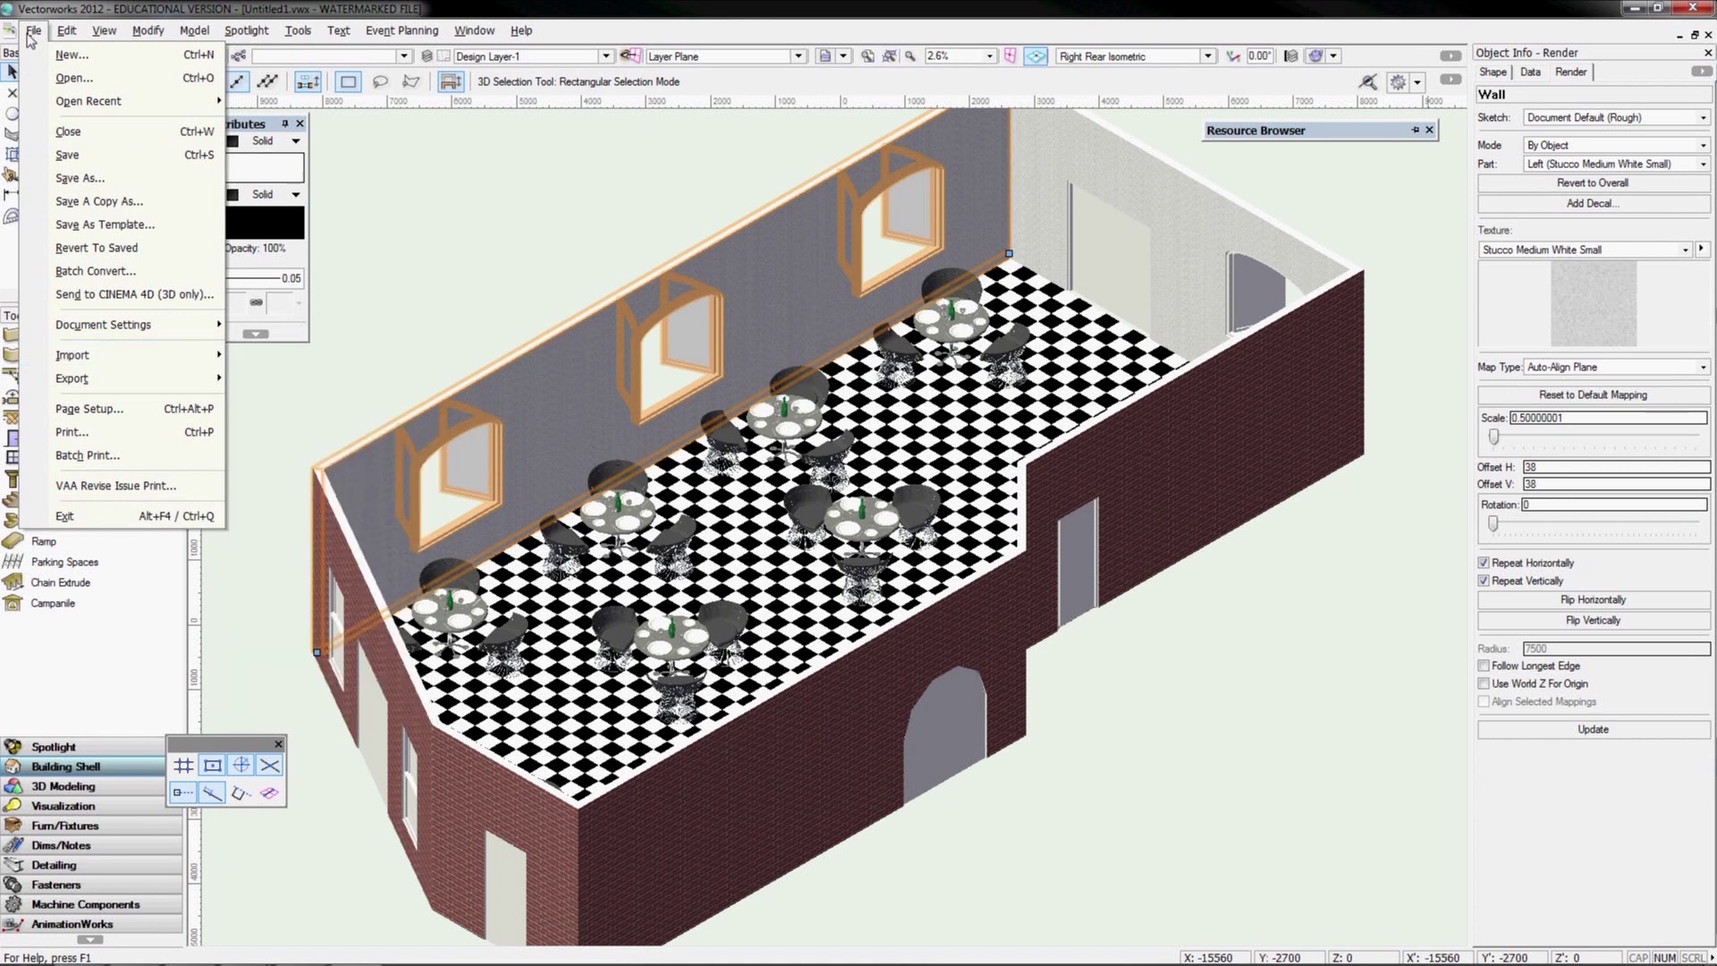
left_click(28, 34)
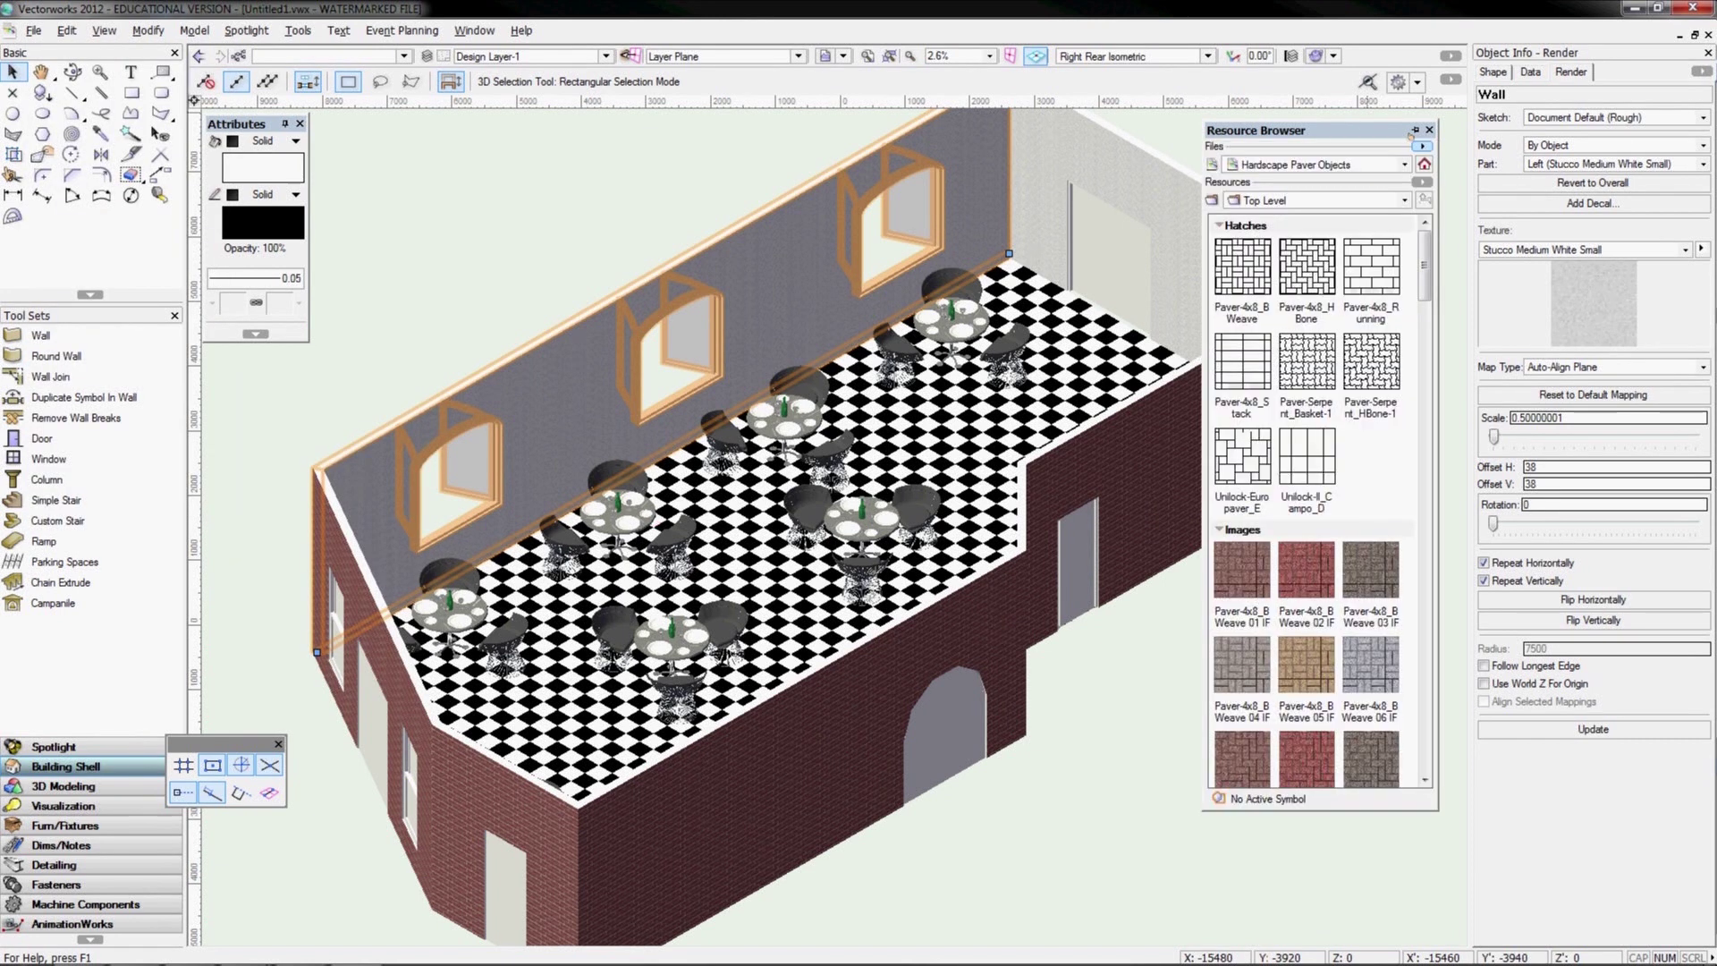
Create a new image resource in Untitled1 by importing cars2retro5.jpg from the Pictures library with the default import options
left_click(1422, 146)
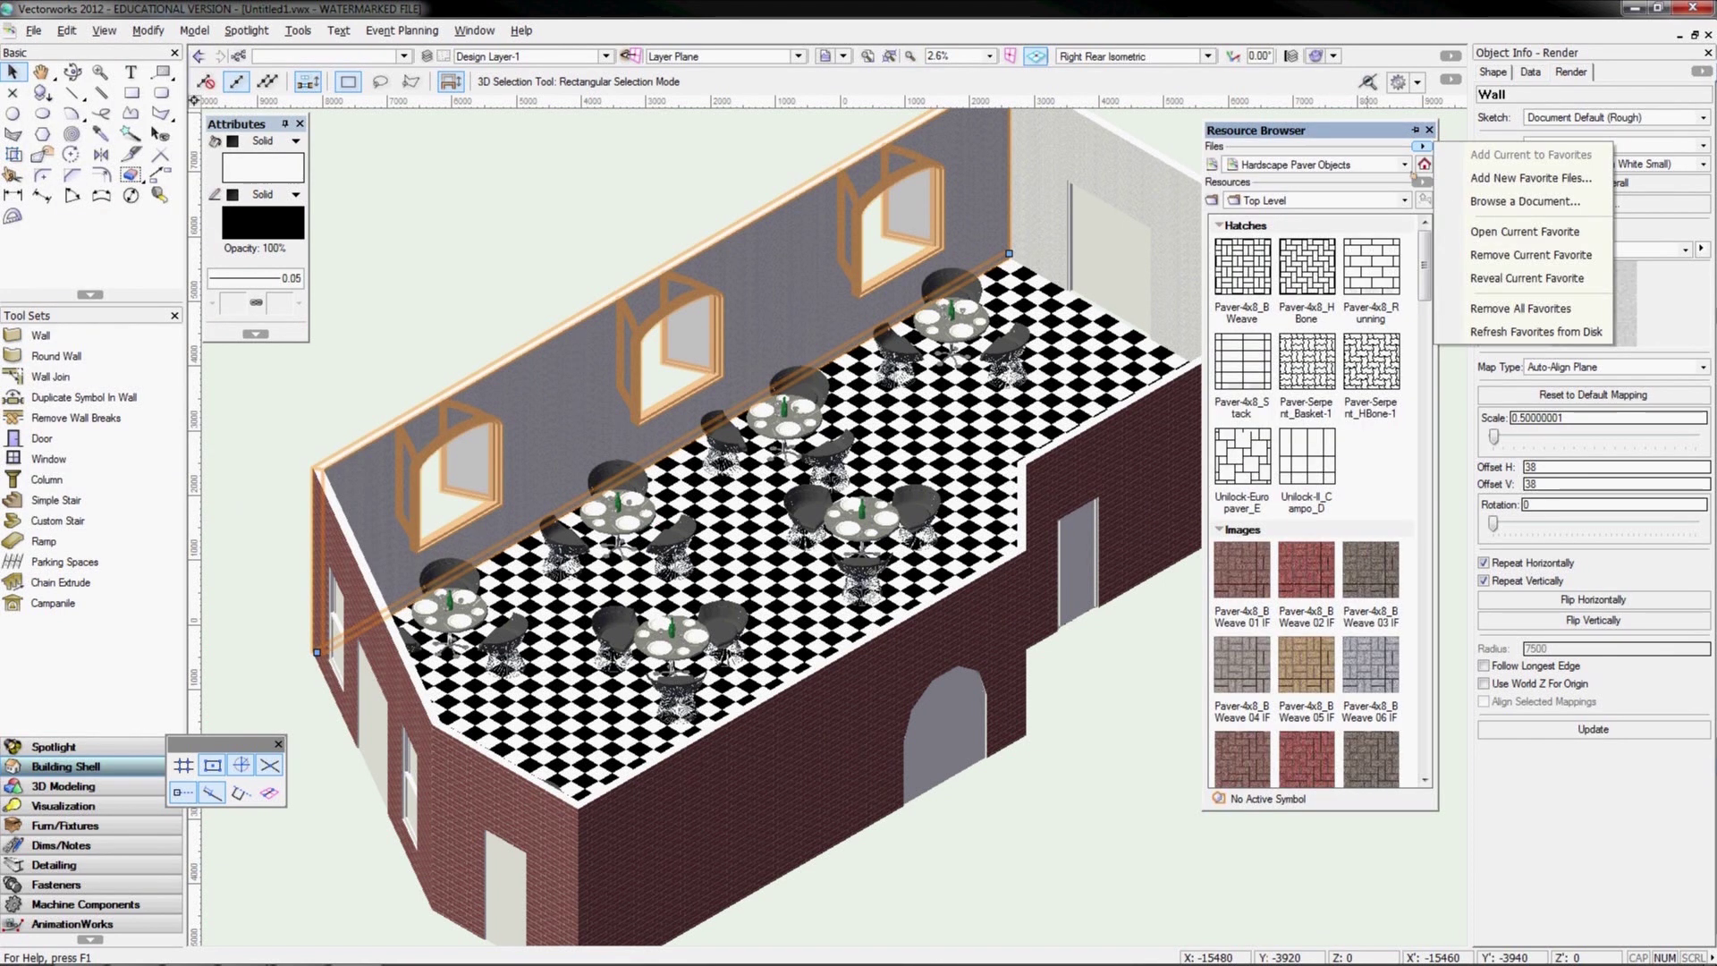
left_click(1422, 181)
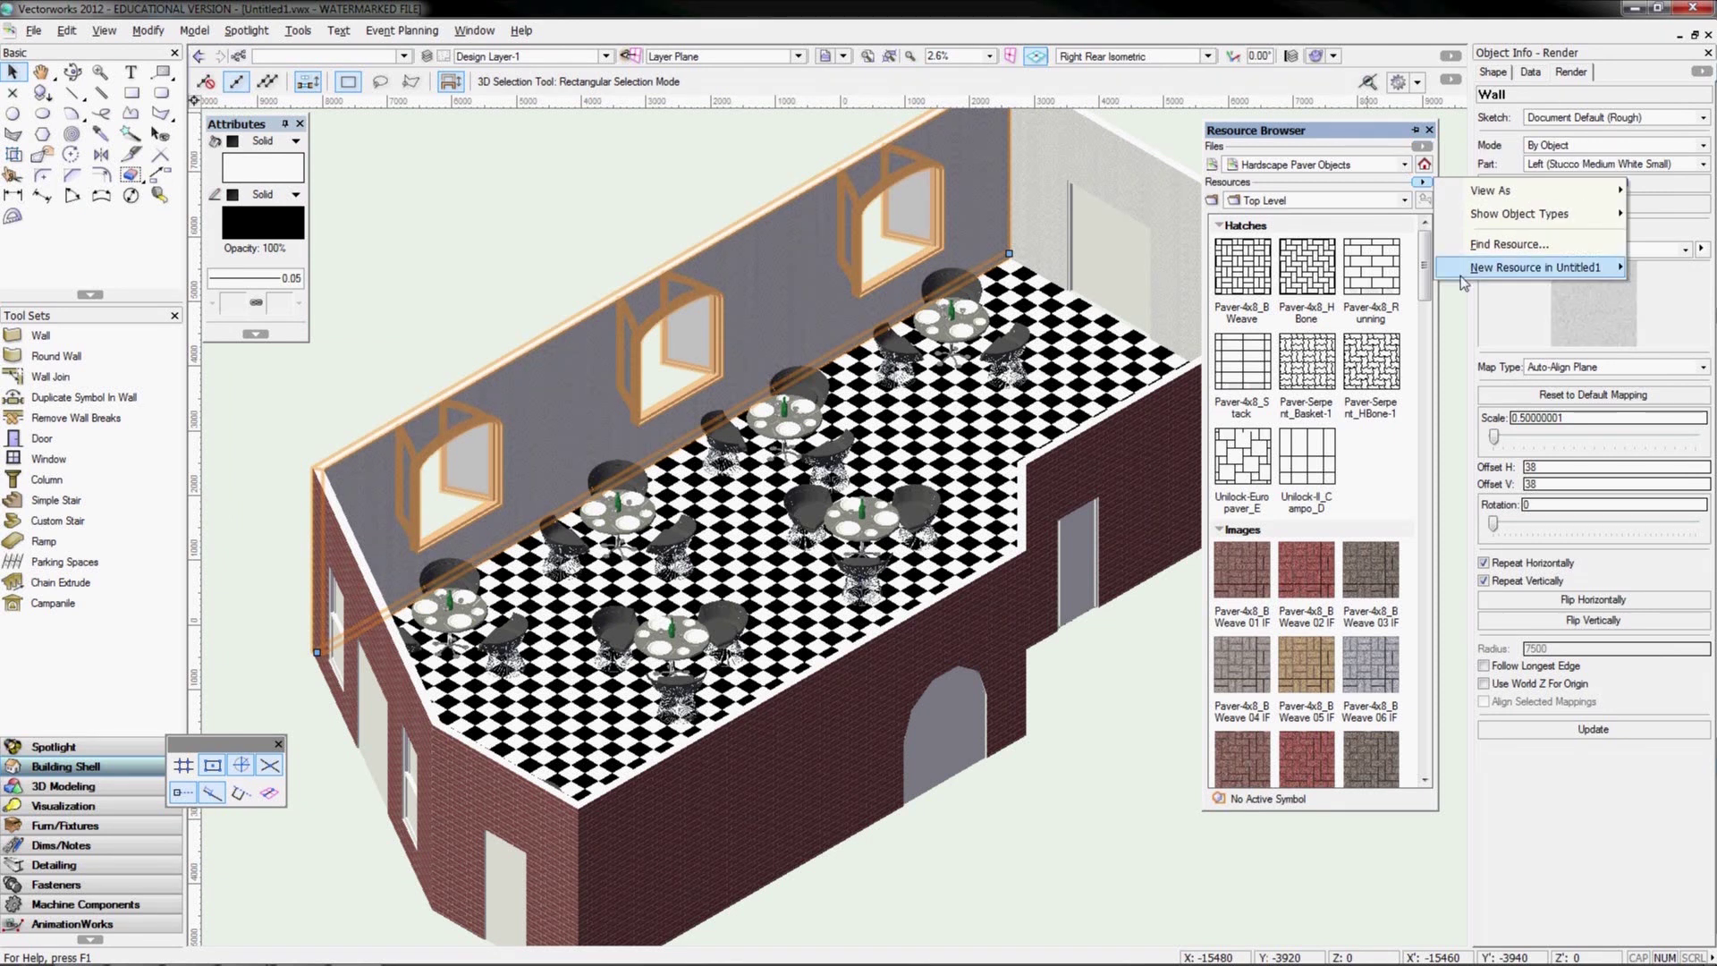
mouse_move(1460, 273)
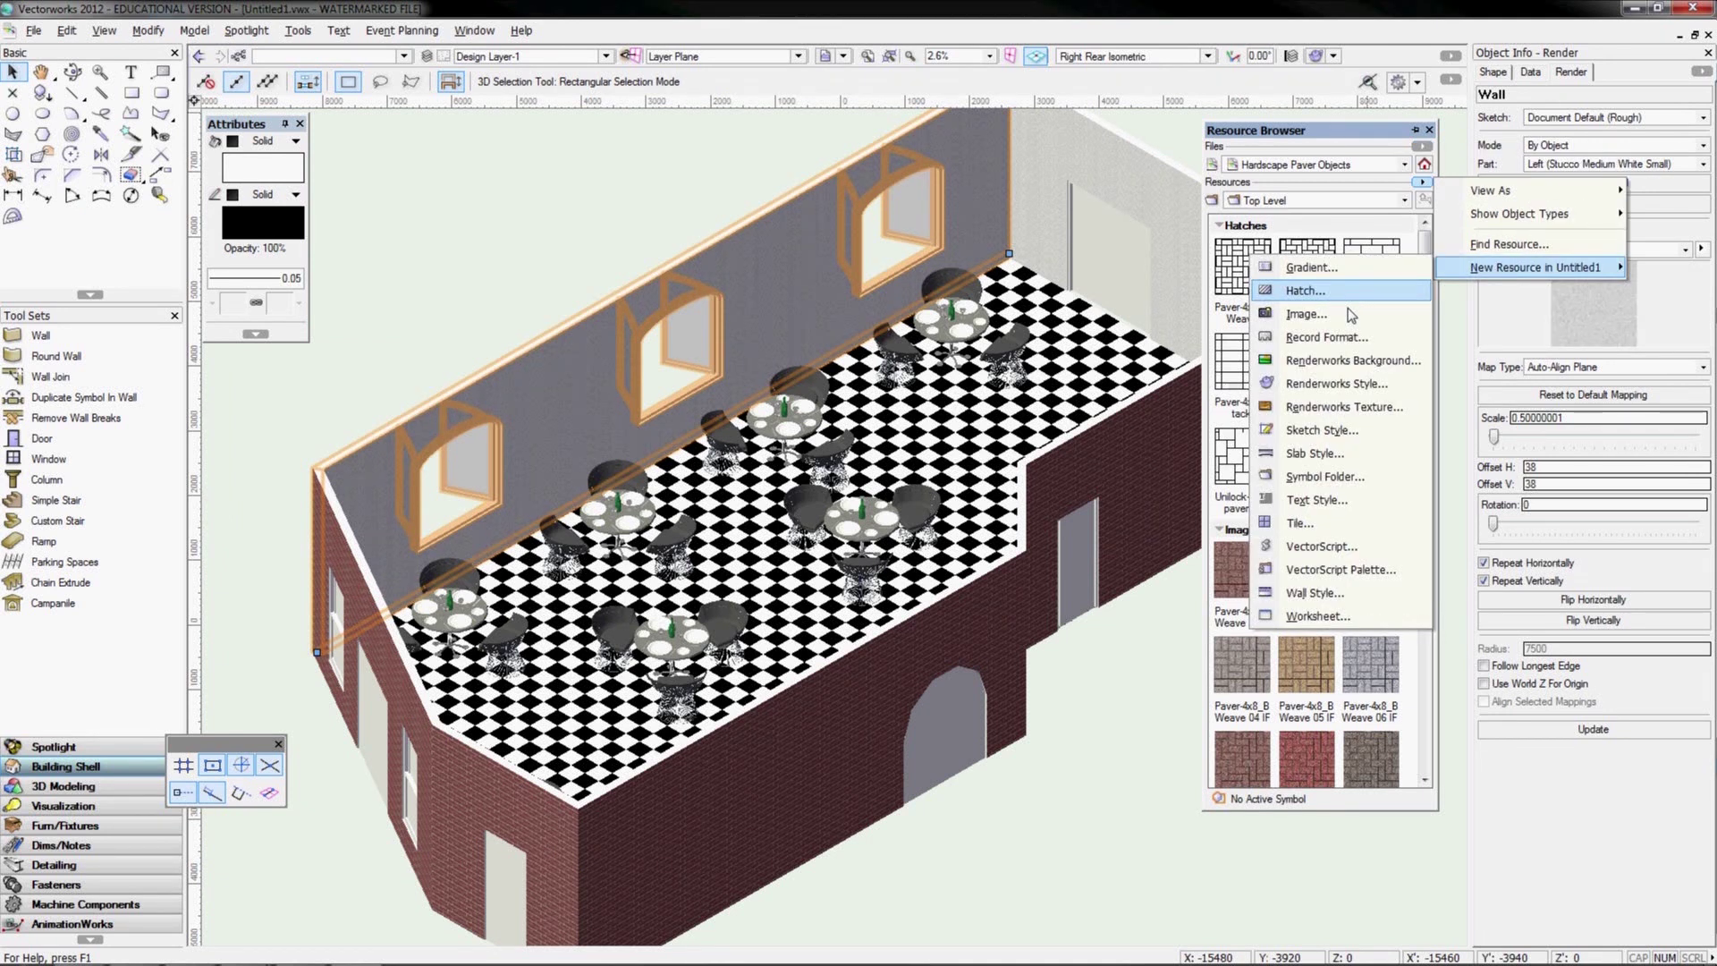
left_click(1296, 318)
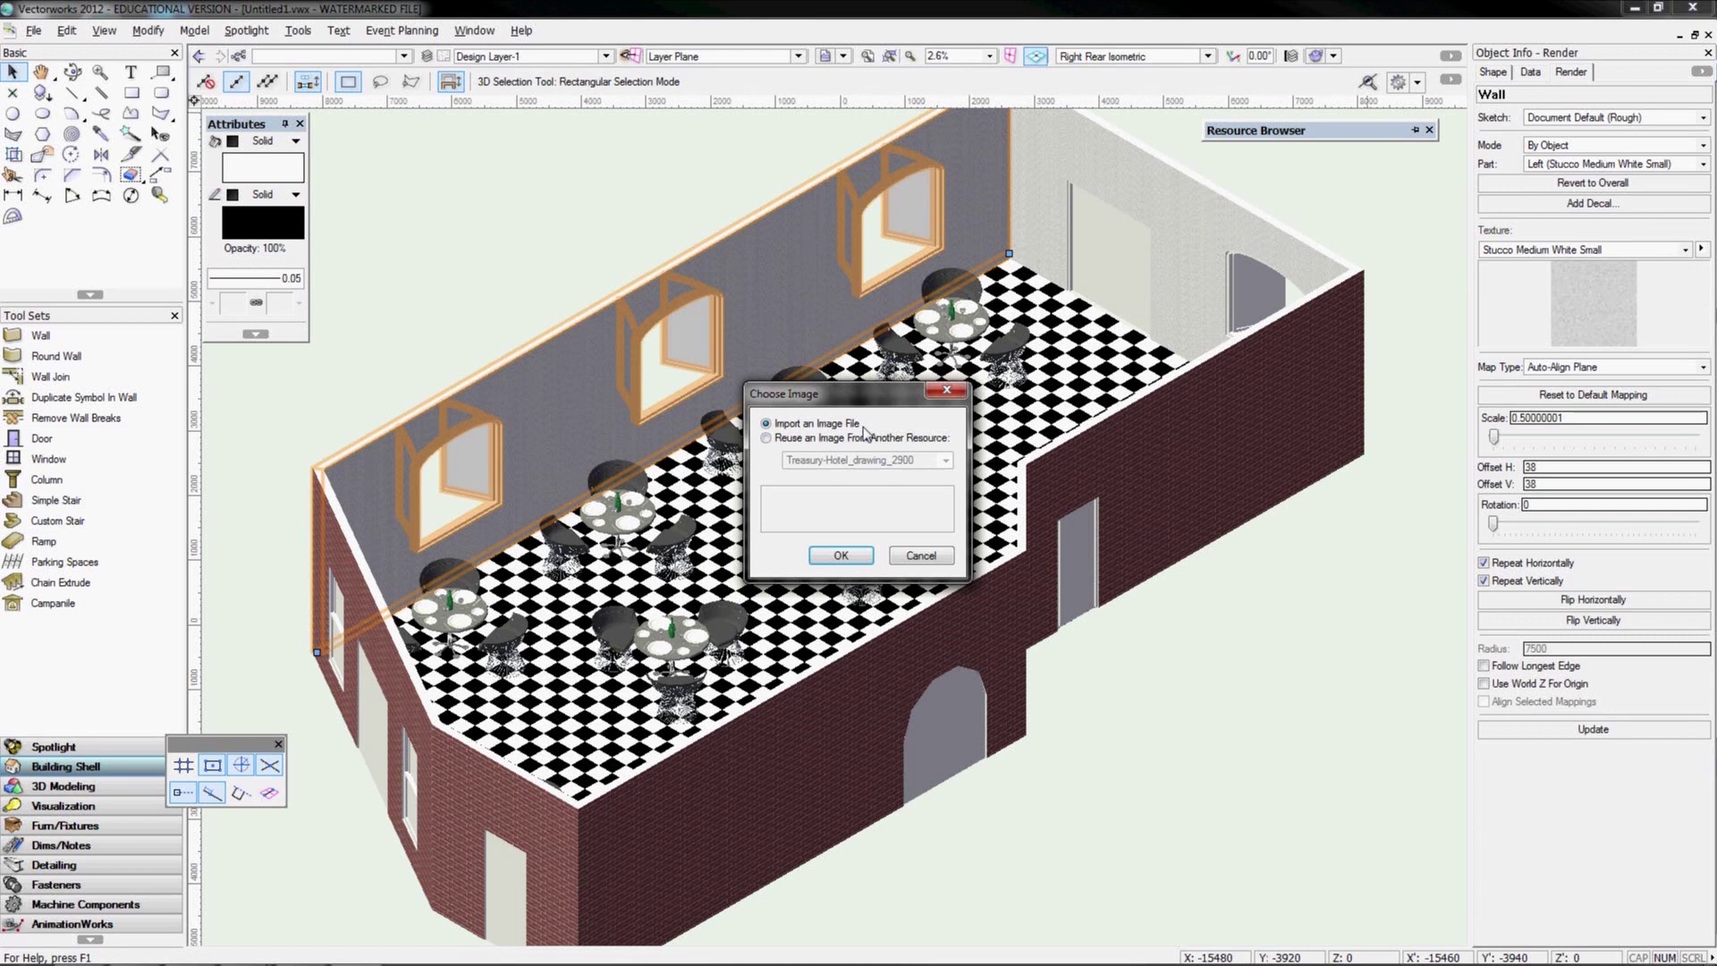
left_click(841, 555)
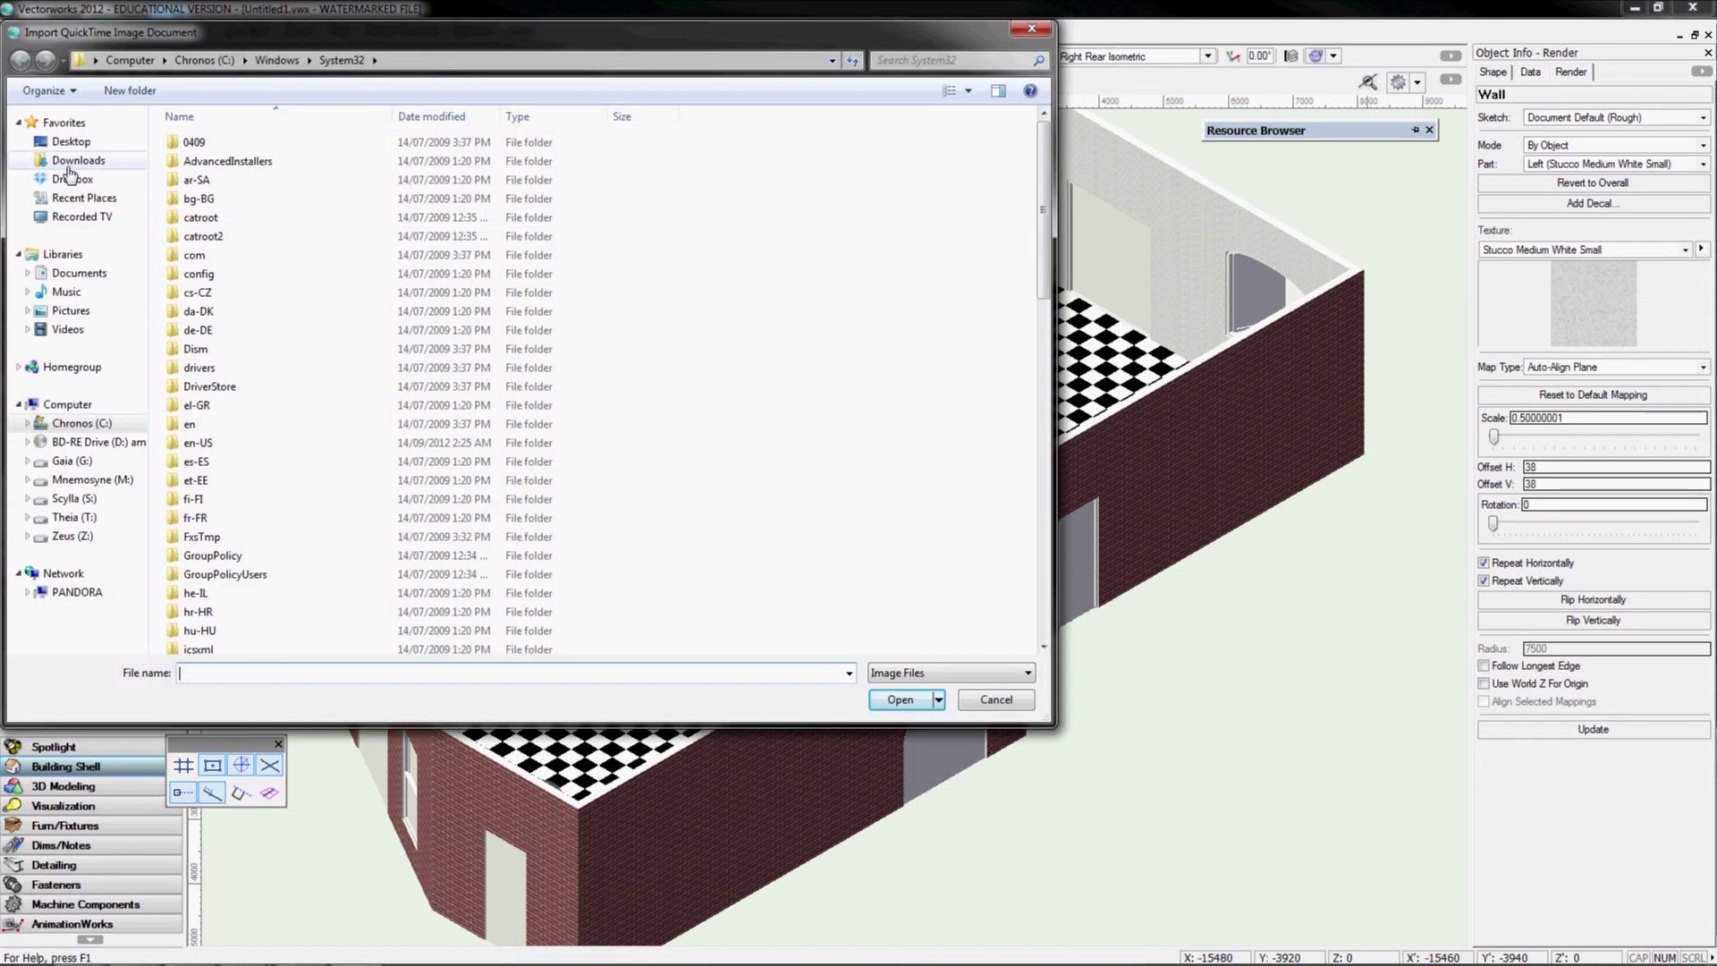
left_click(71, 311)
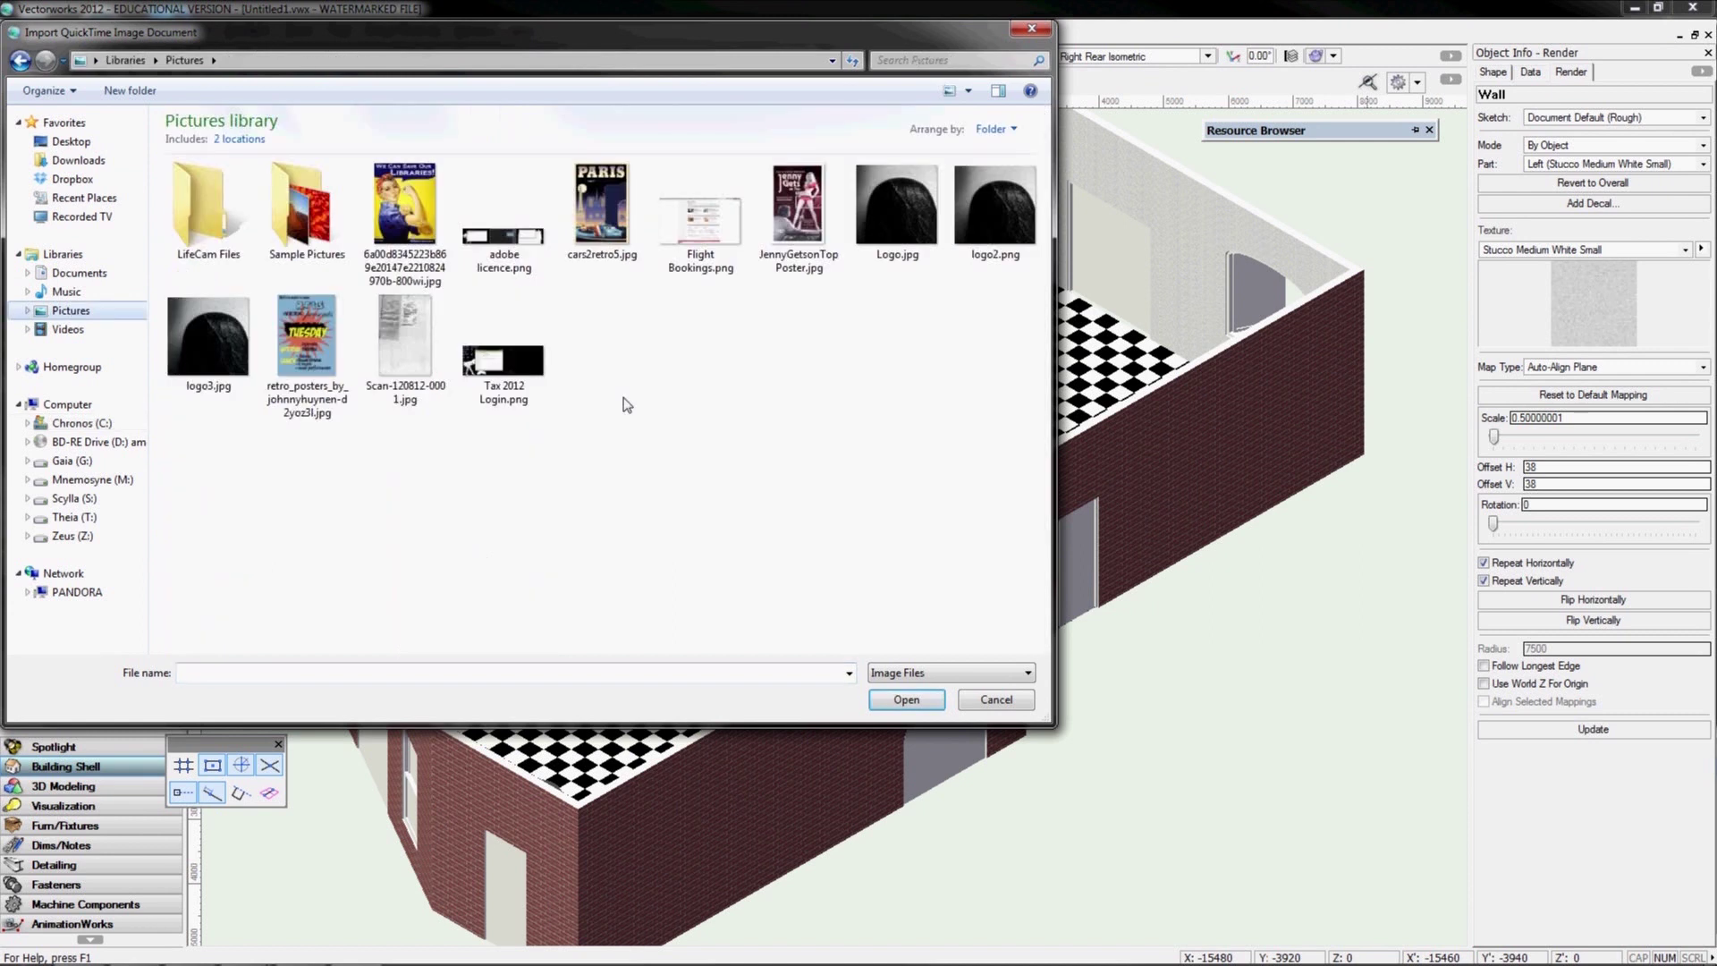
left_click(637, 247)
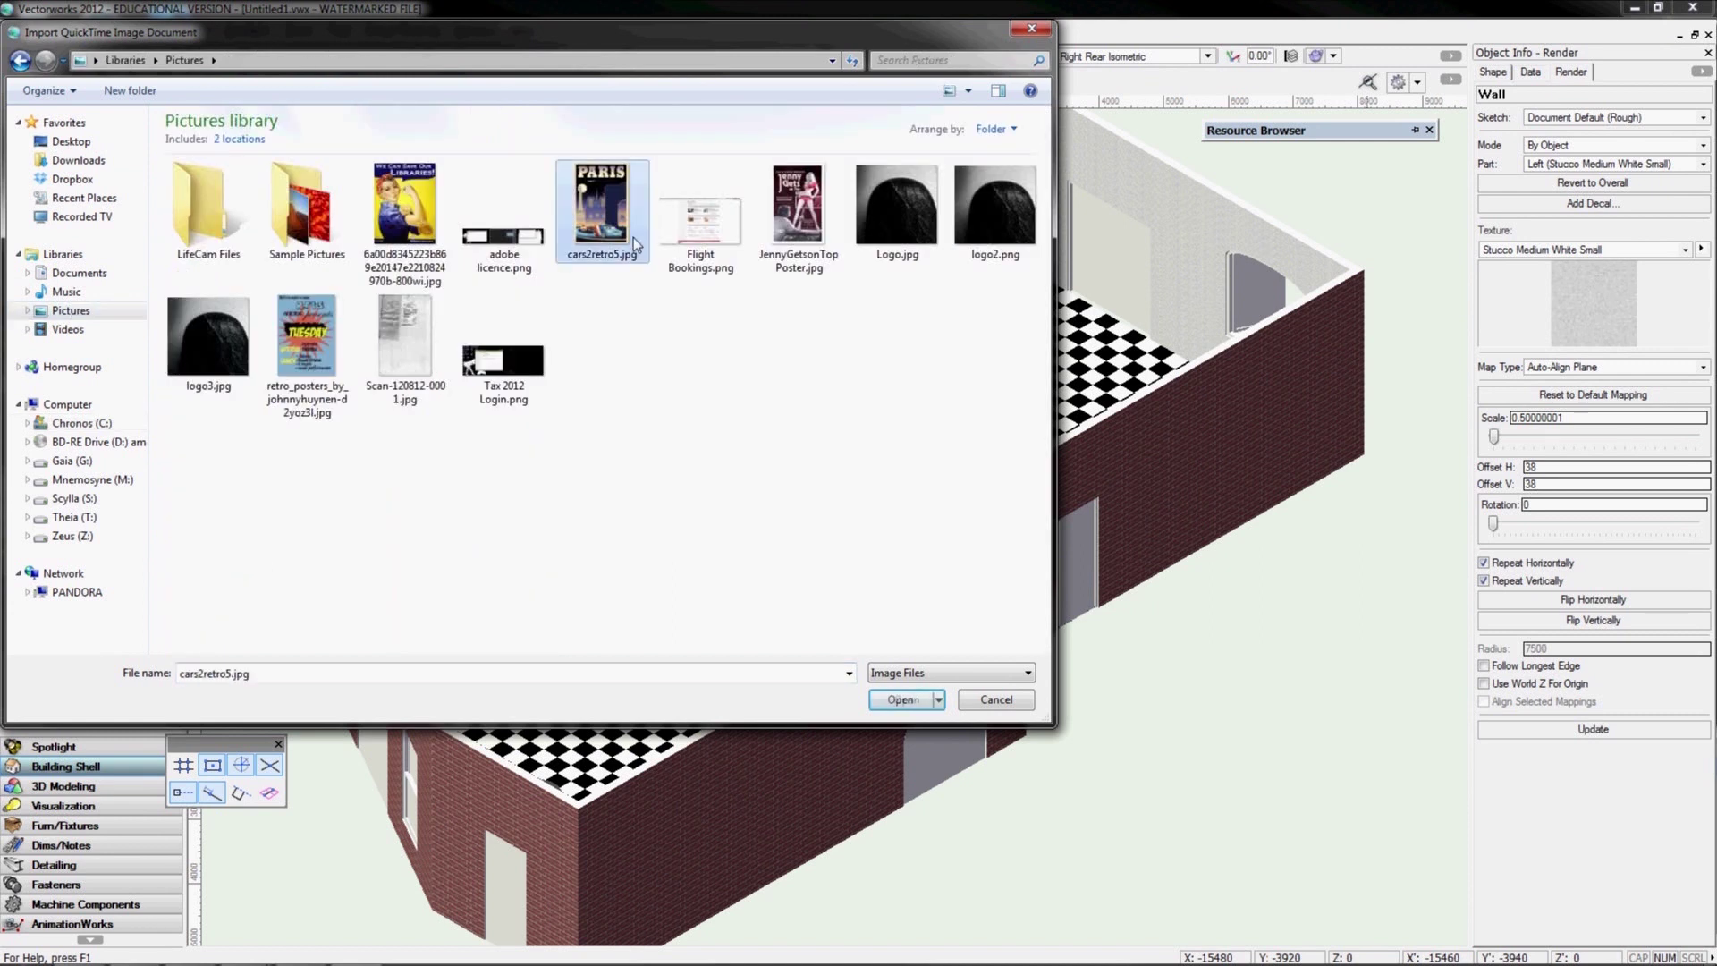
left_click(902, 698)
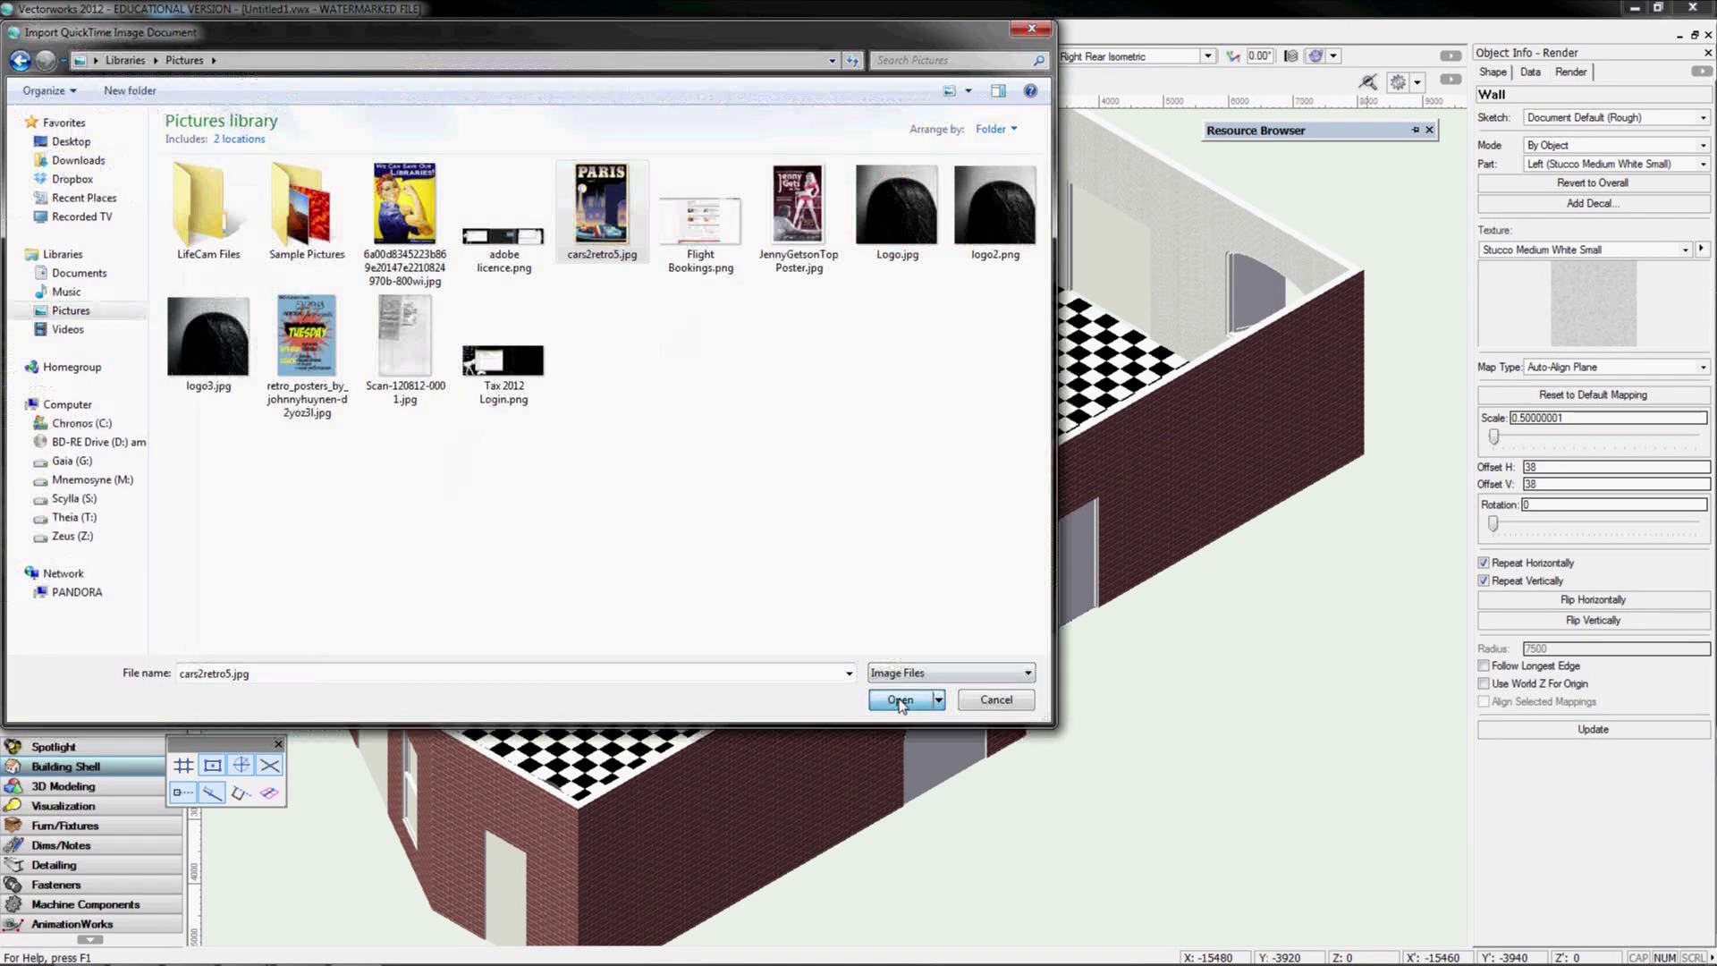
left_click(885, 662)
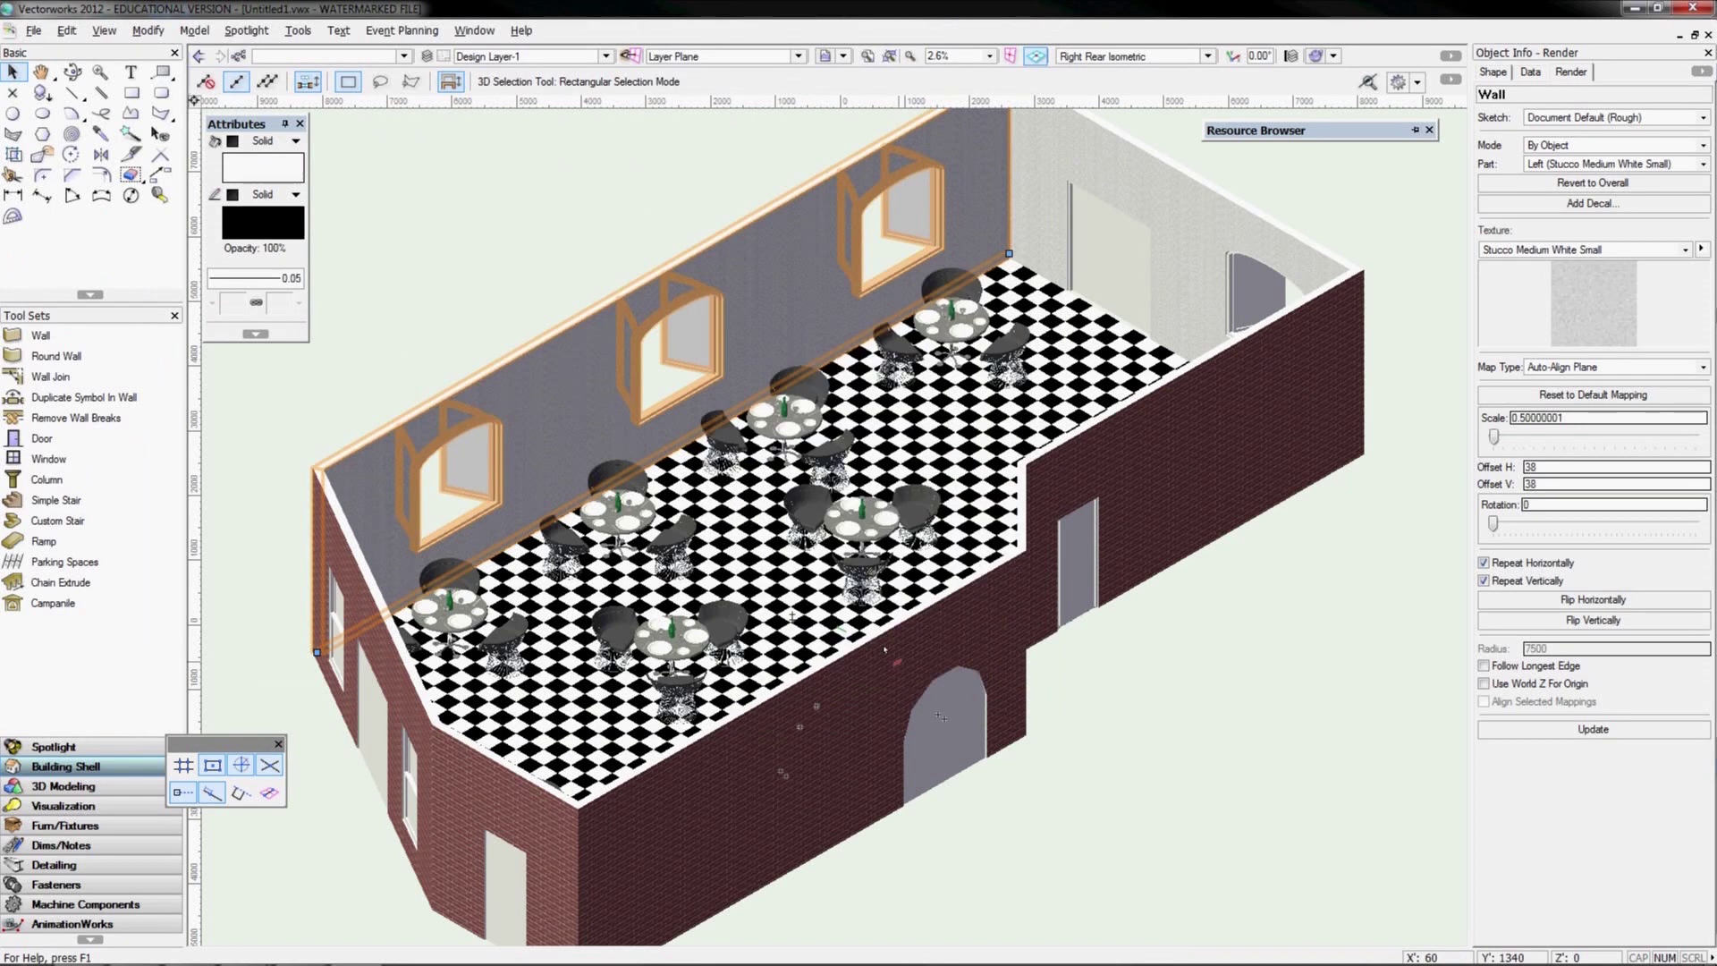
mouse_move(1375, 128)
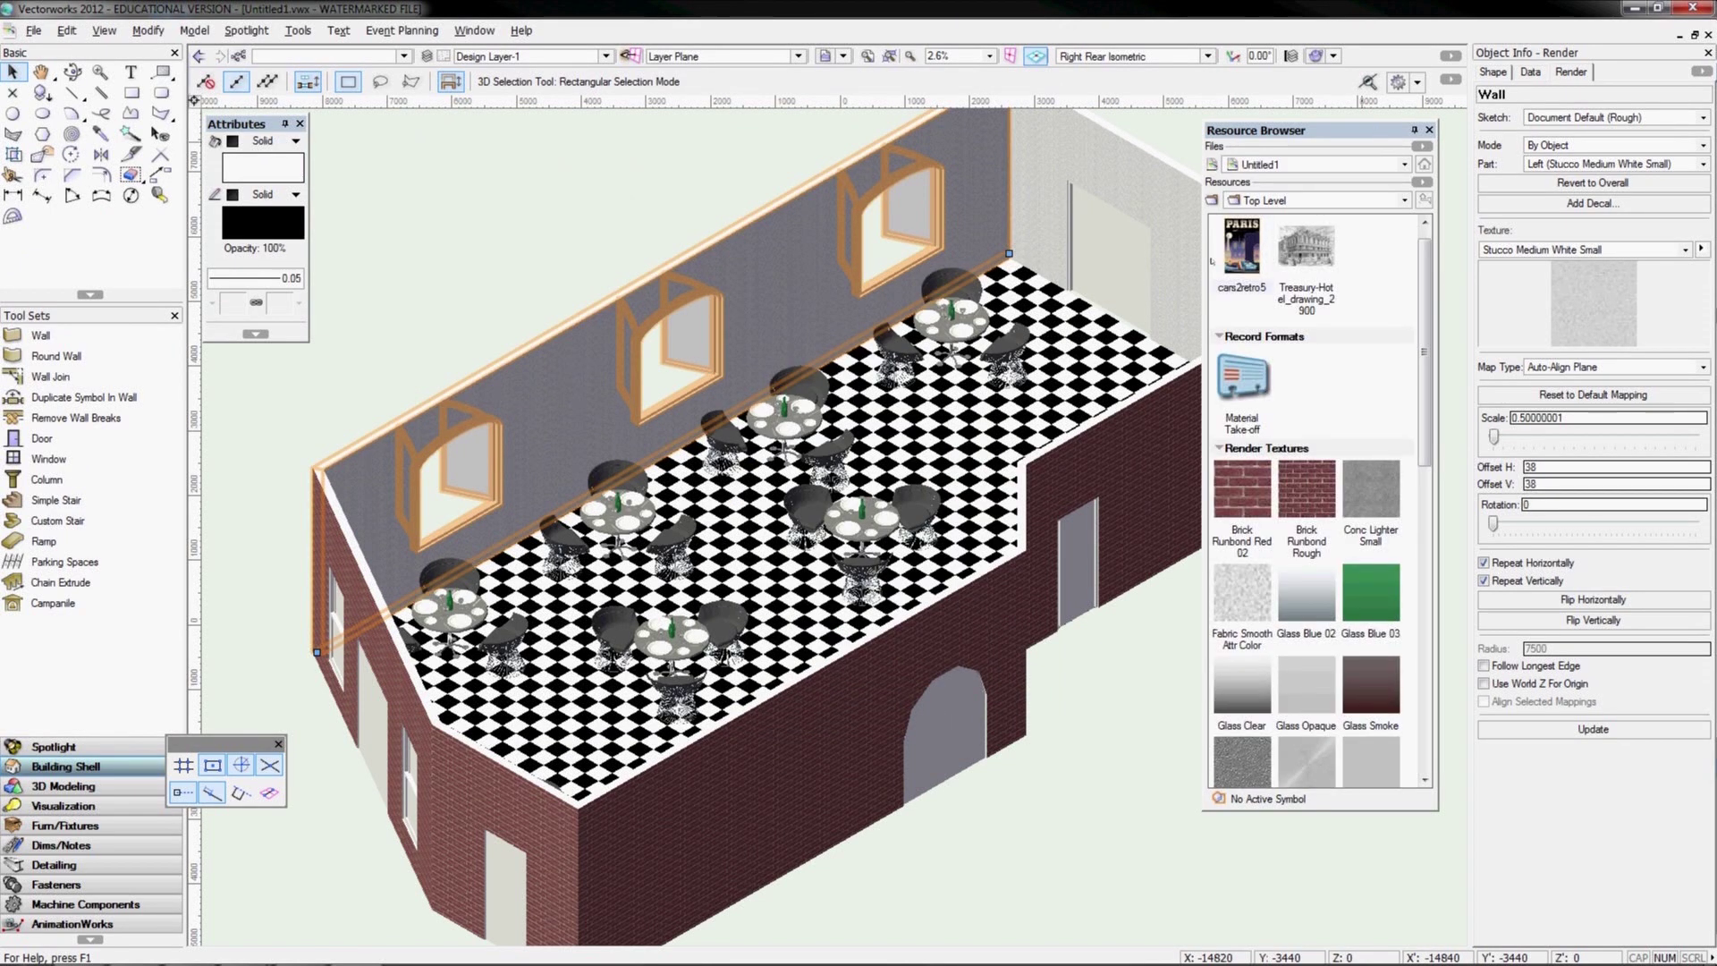
right_click(1377, 272)
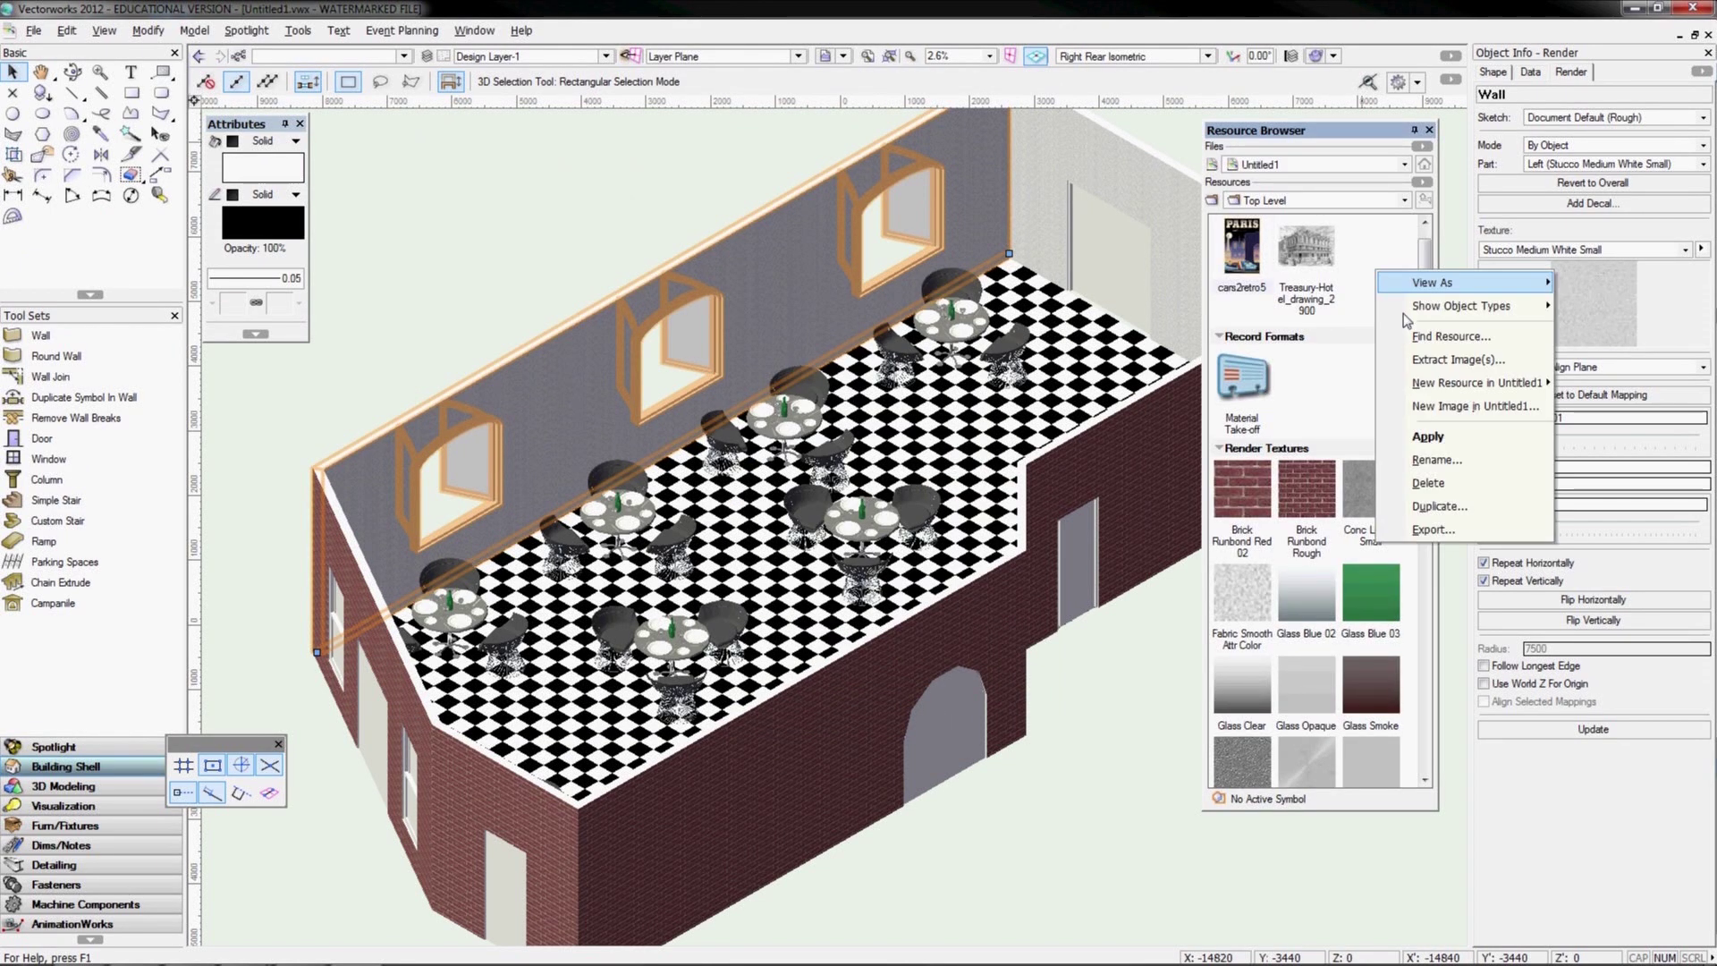
left_click(1453, 405)
left_click(845, 553)
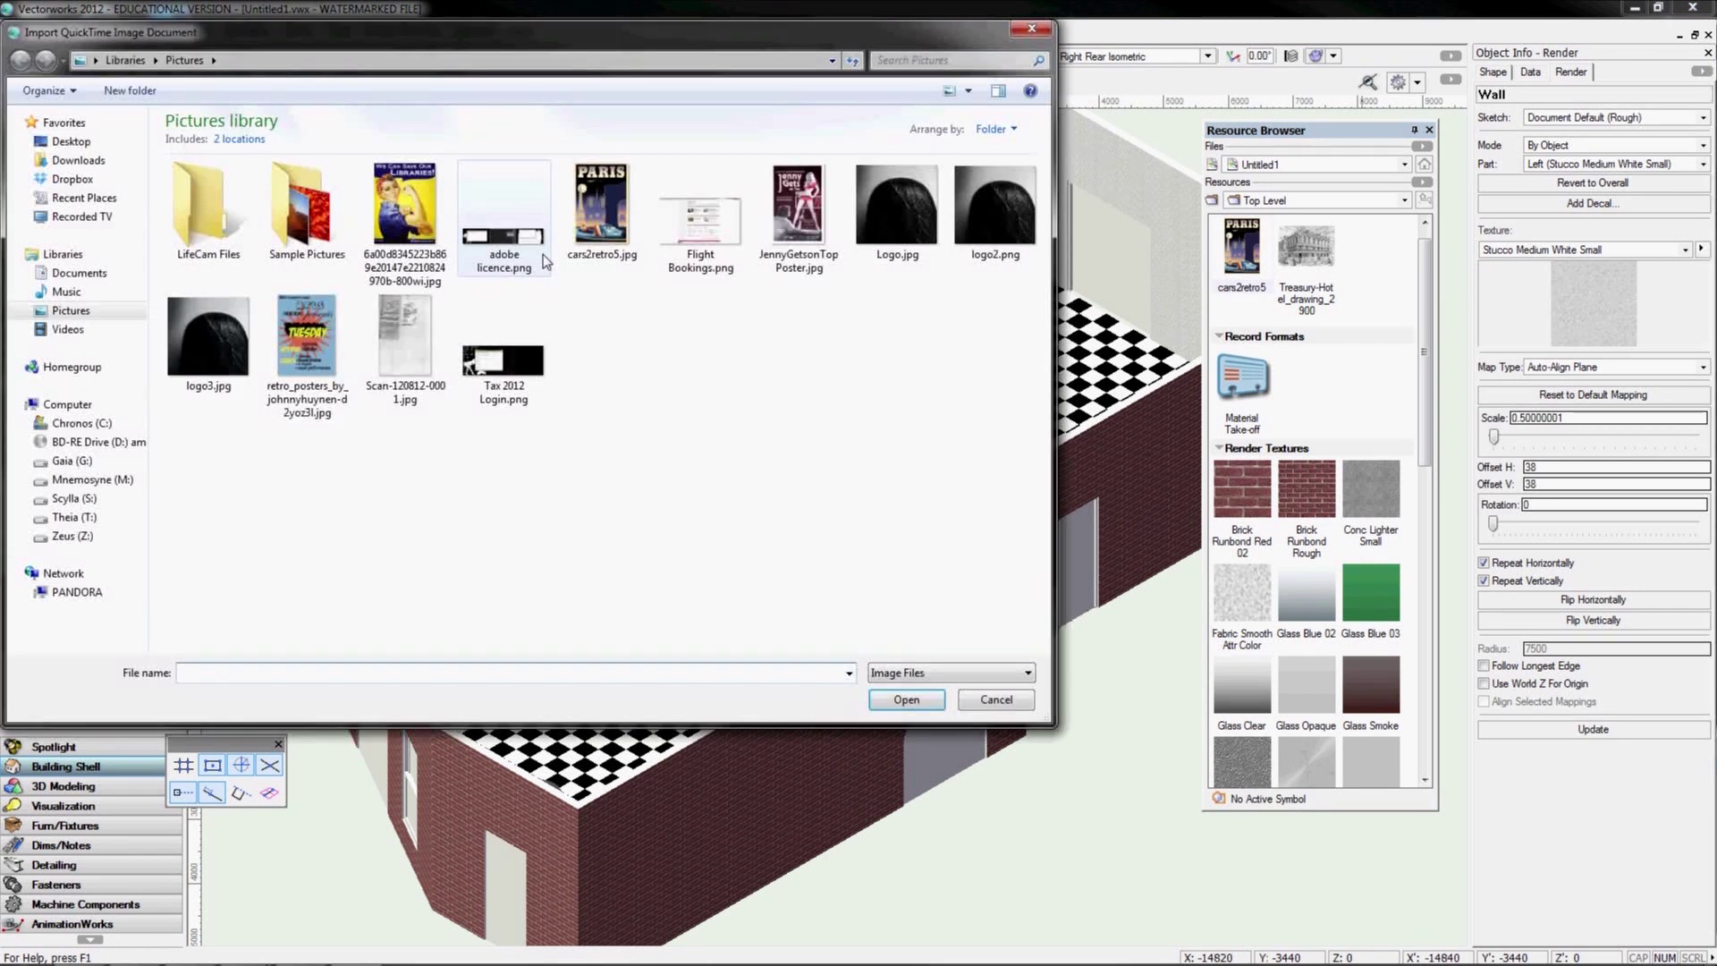
left_click(406, 220)
left_click(901, 700)
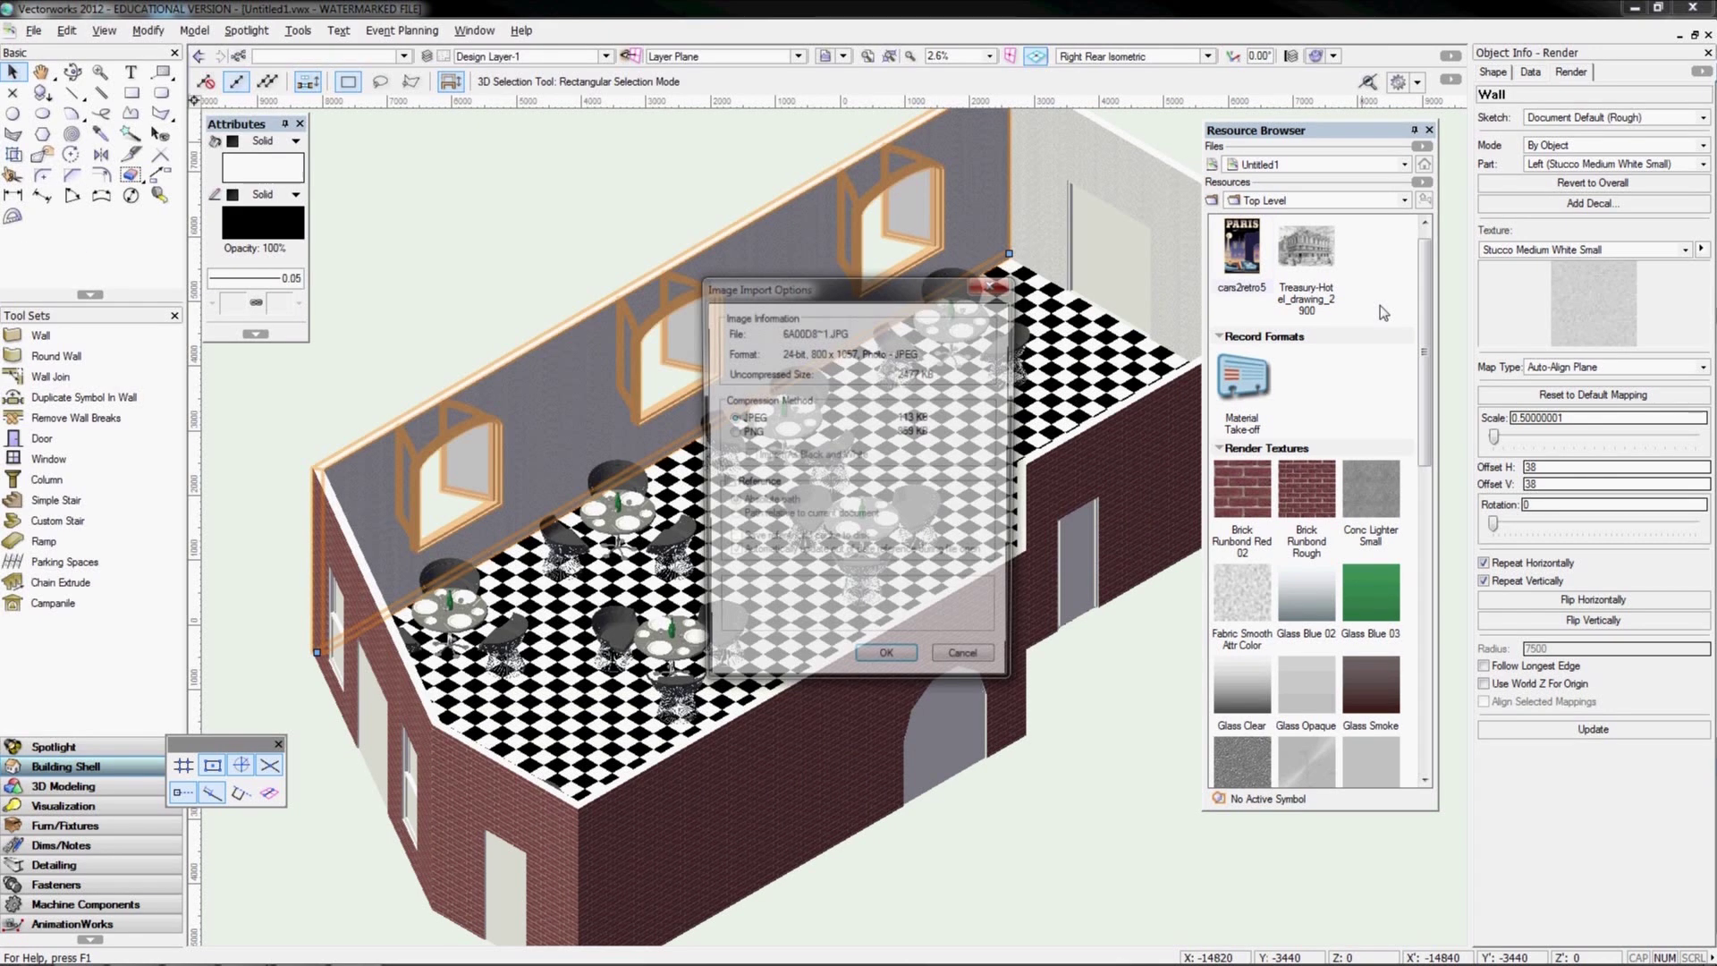
left_click(914, 665)
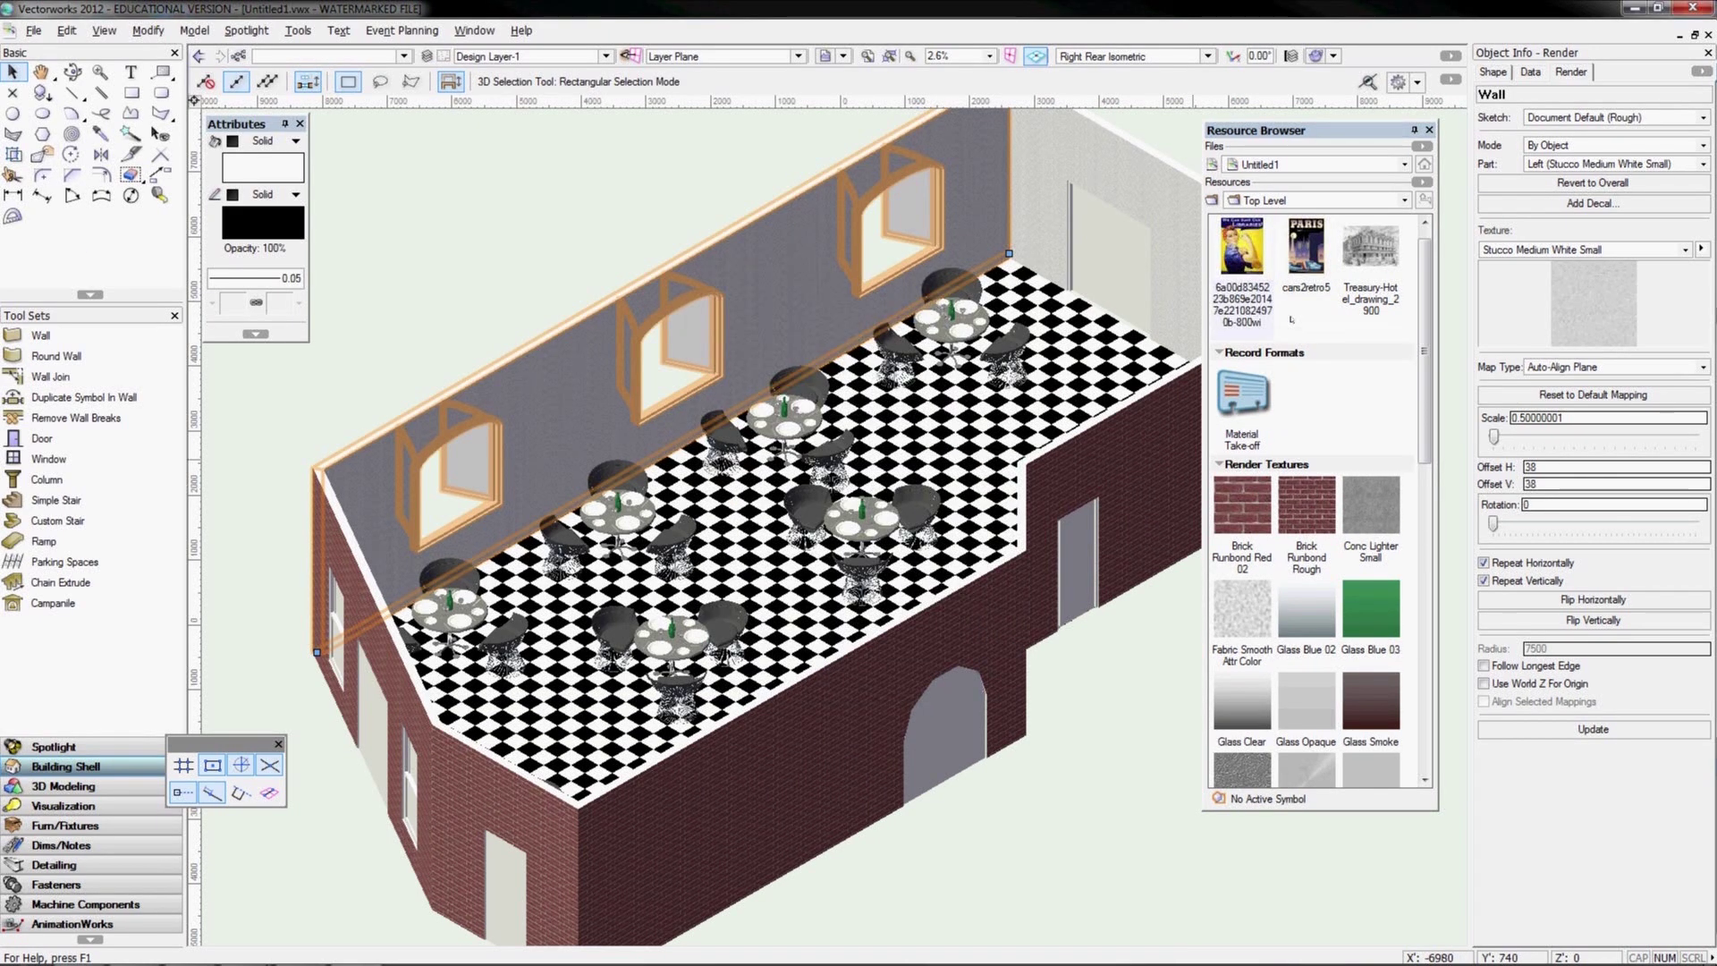
Import JennyGetsonTop Poster.jpg from the Pictures library as a new image resource in Untitled1
right_click(1290, 320)
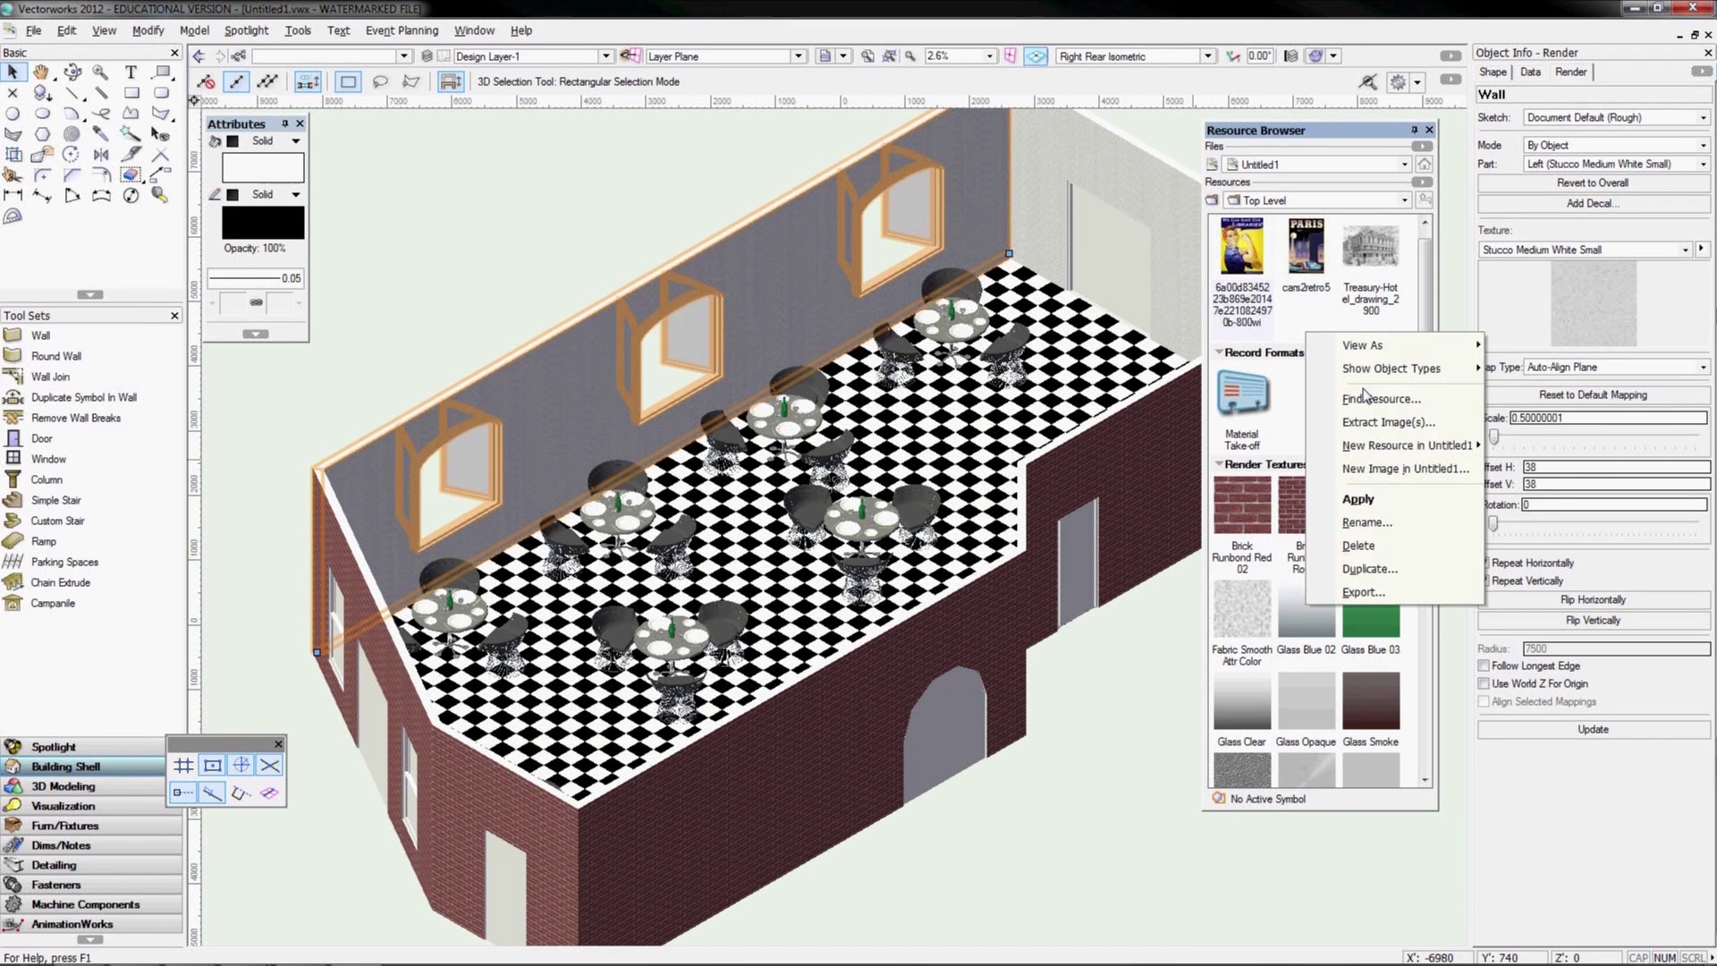
left_click(1386, 469)
left_click(841, 556)
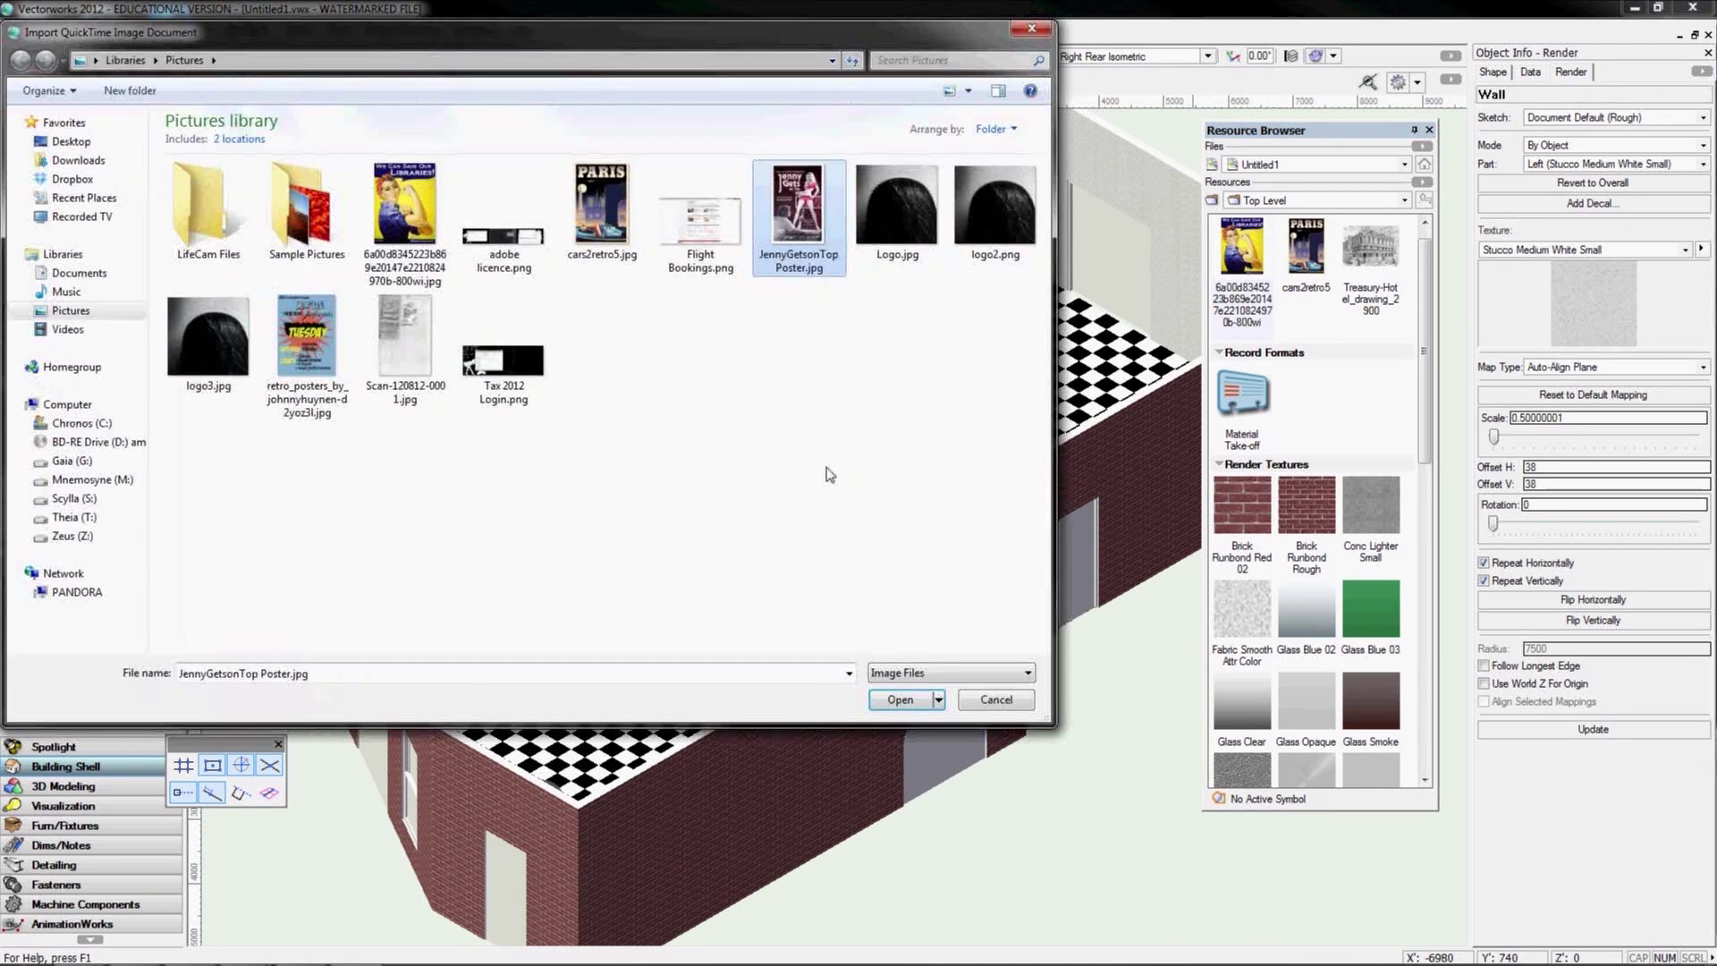
key("Return")
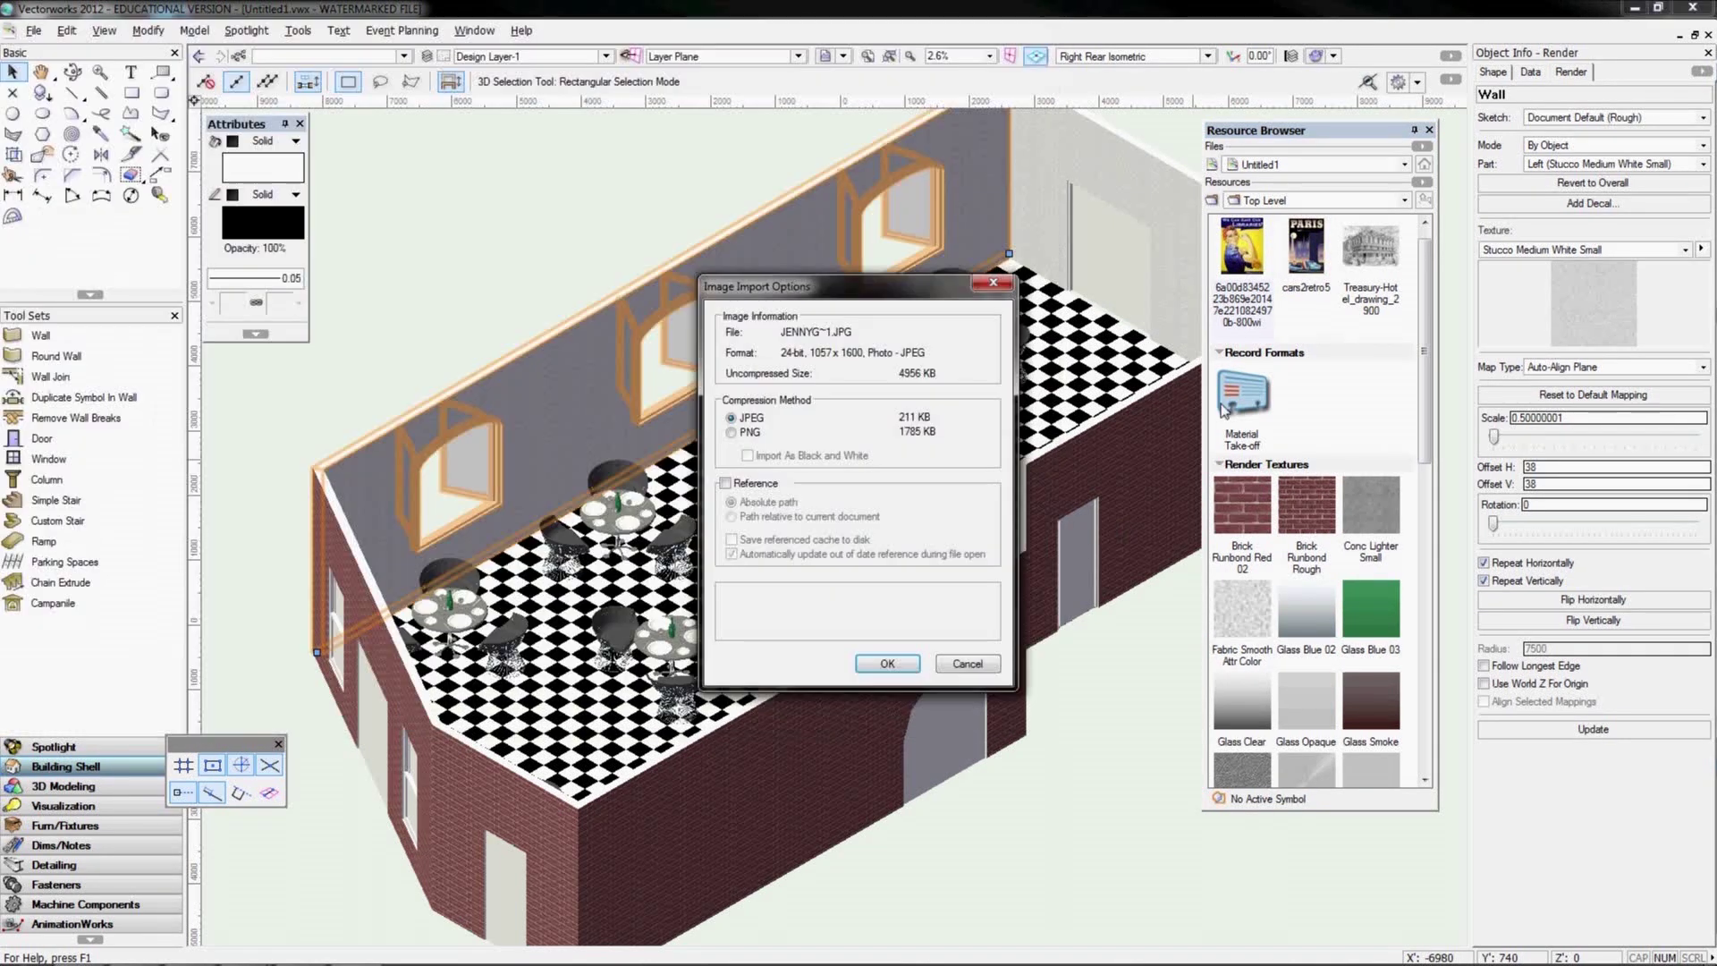
key("Return")
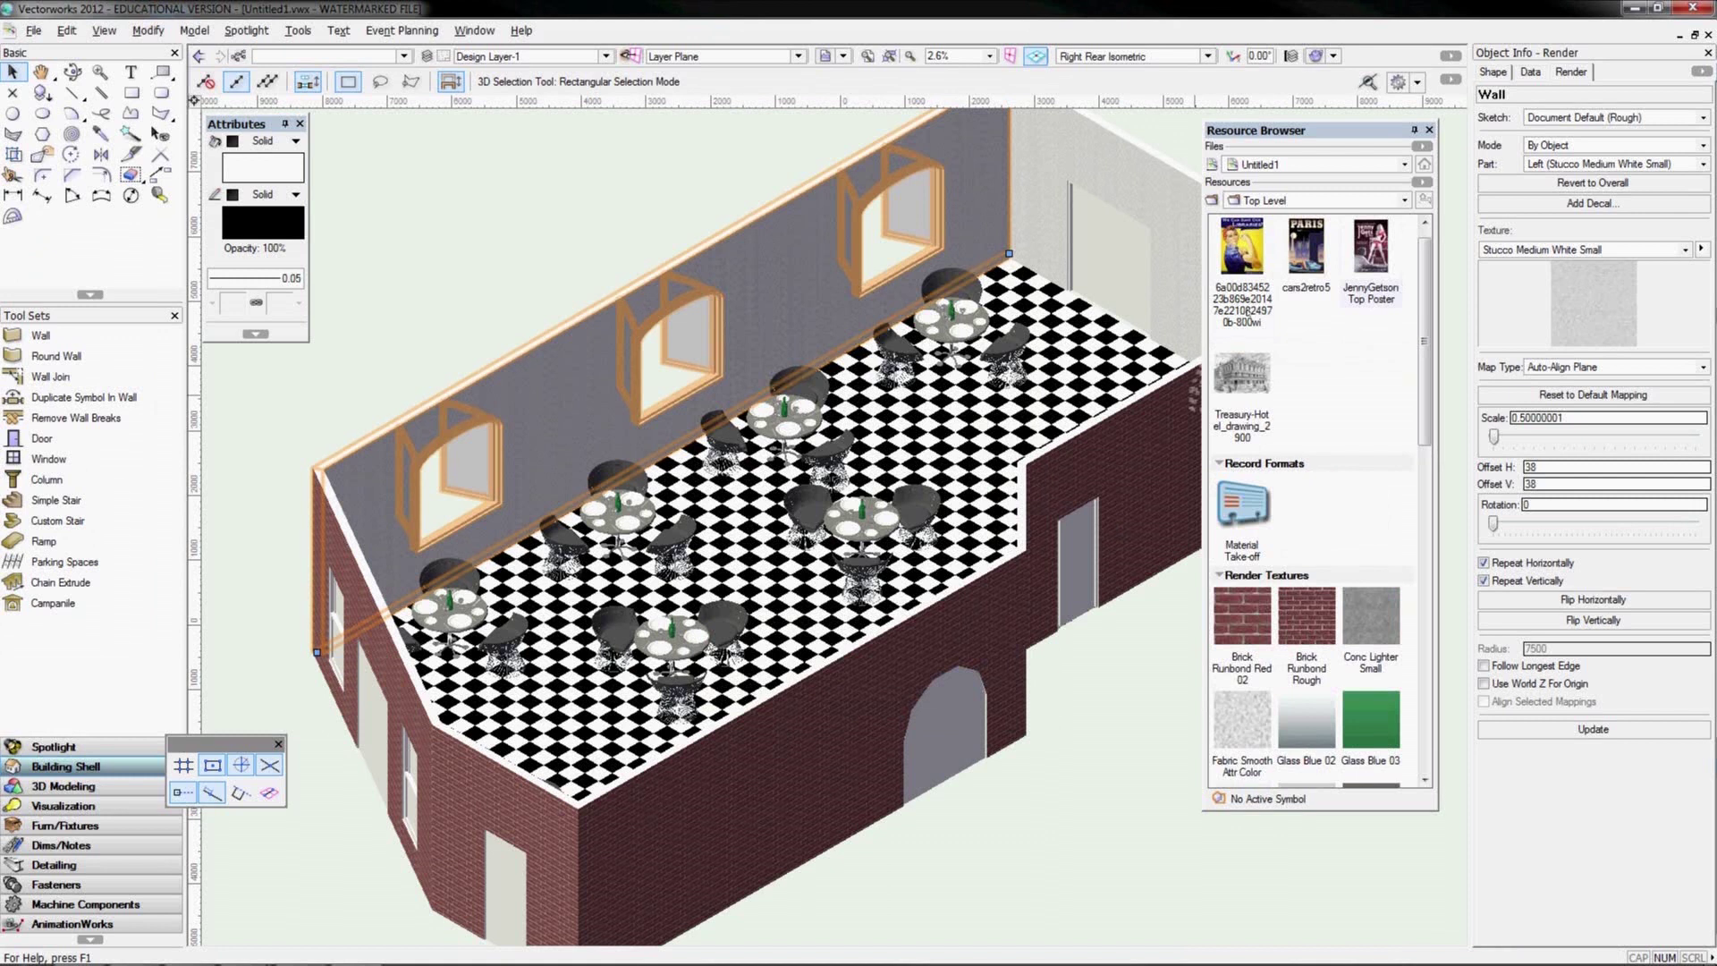
Create a new image resource in Untitled1 by importing the retro_posters JPG from the Pictures library with the default import options
right_click(1326, 357)
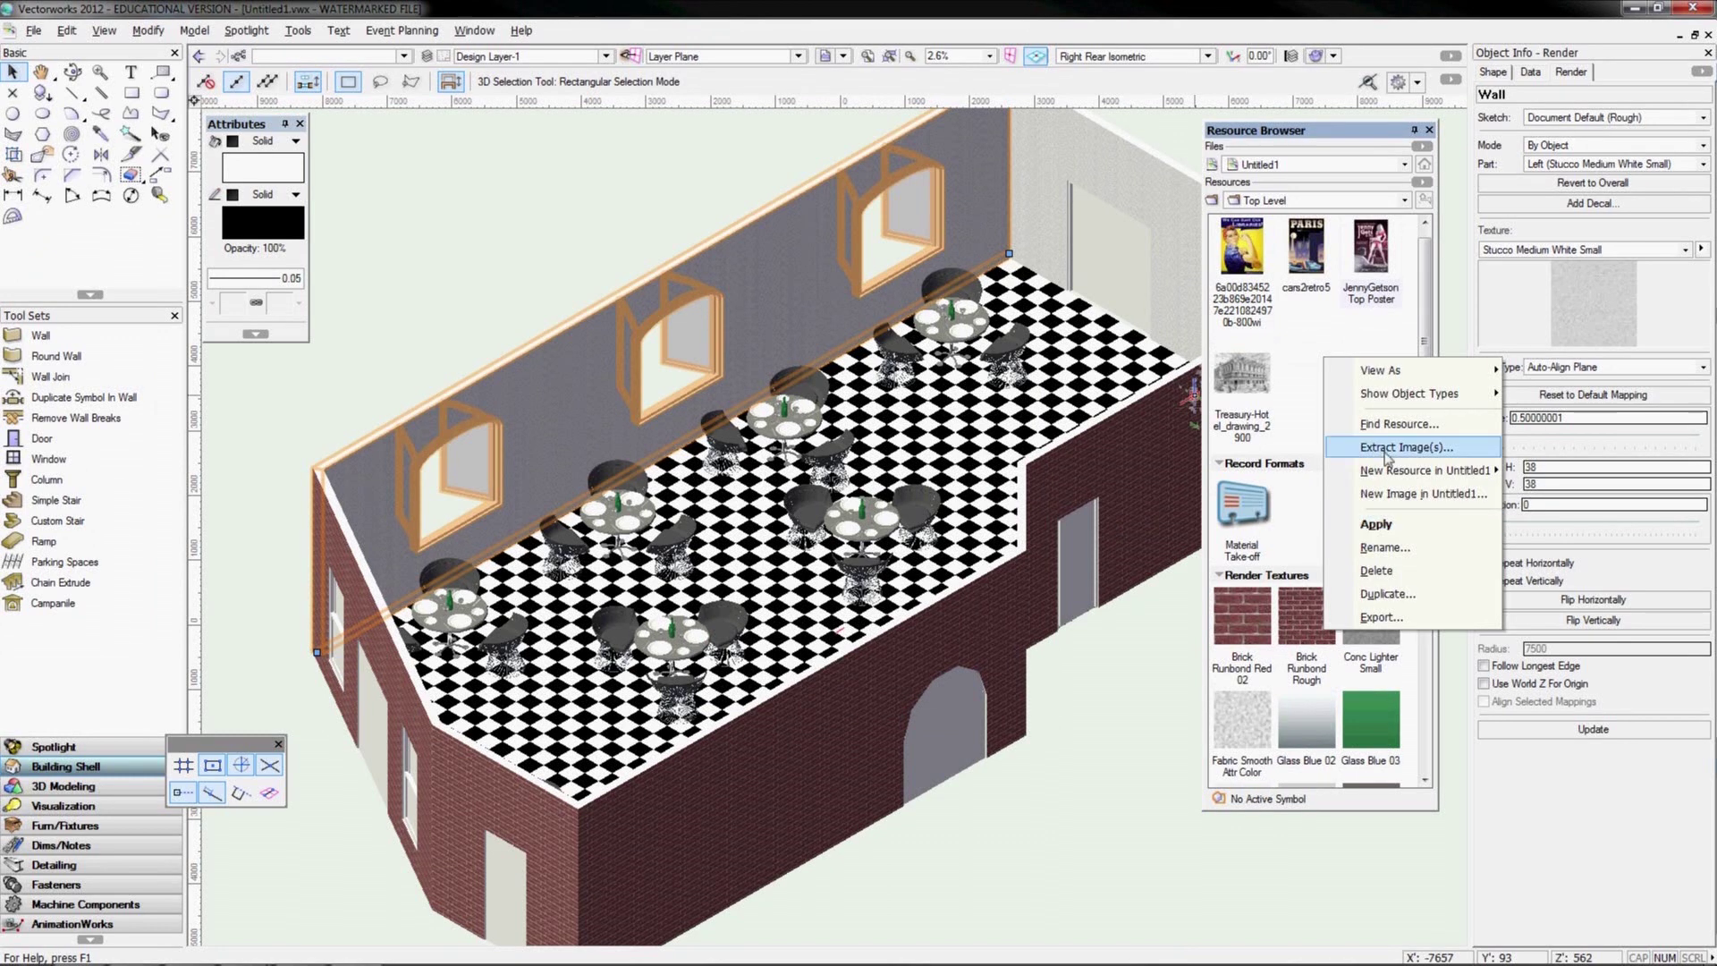
left_click(1395, 494)
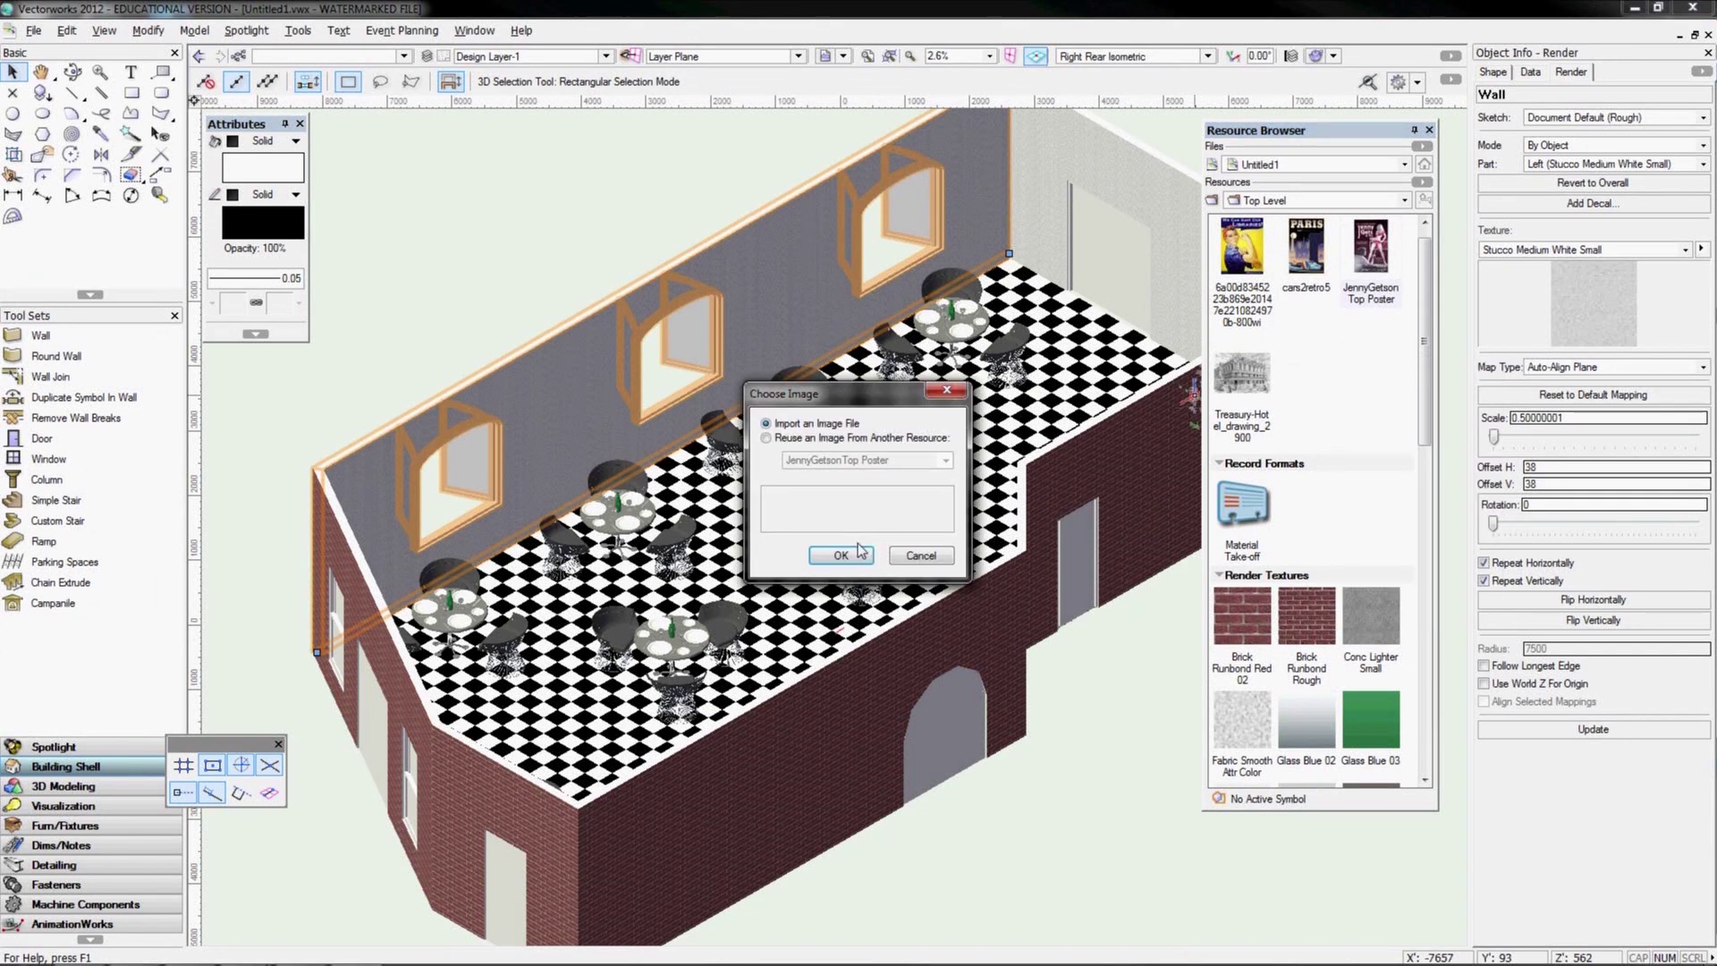
left_click(857, 554)
left_click(320, 368)
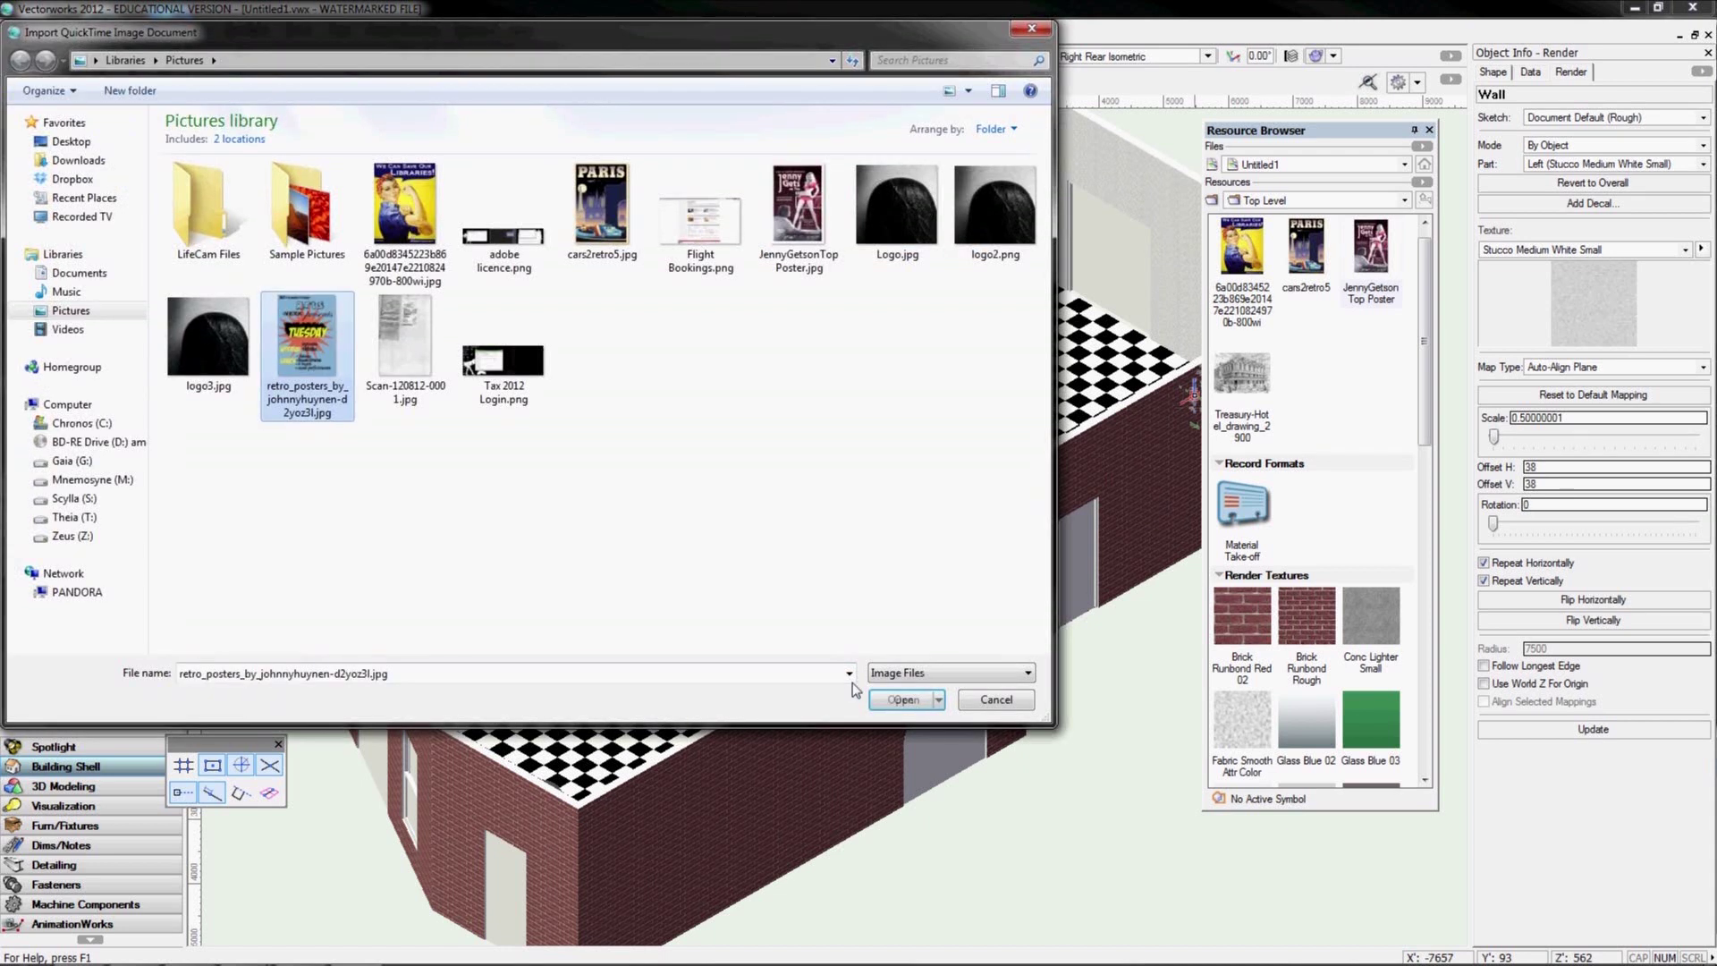
left_click(903, 698)
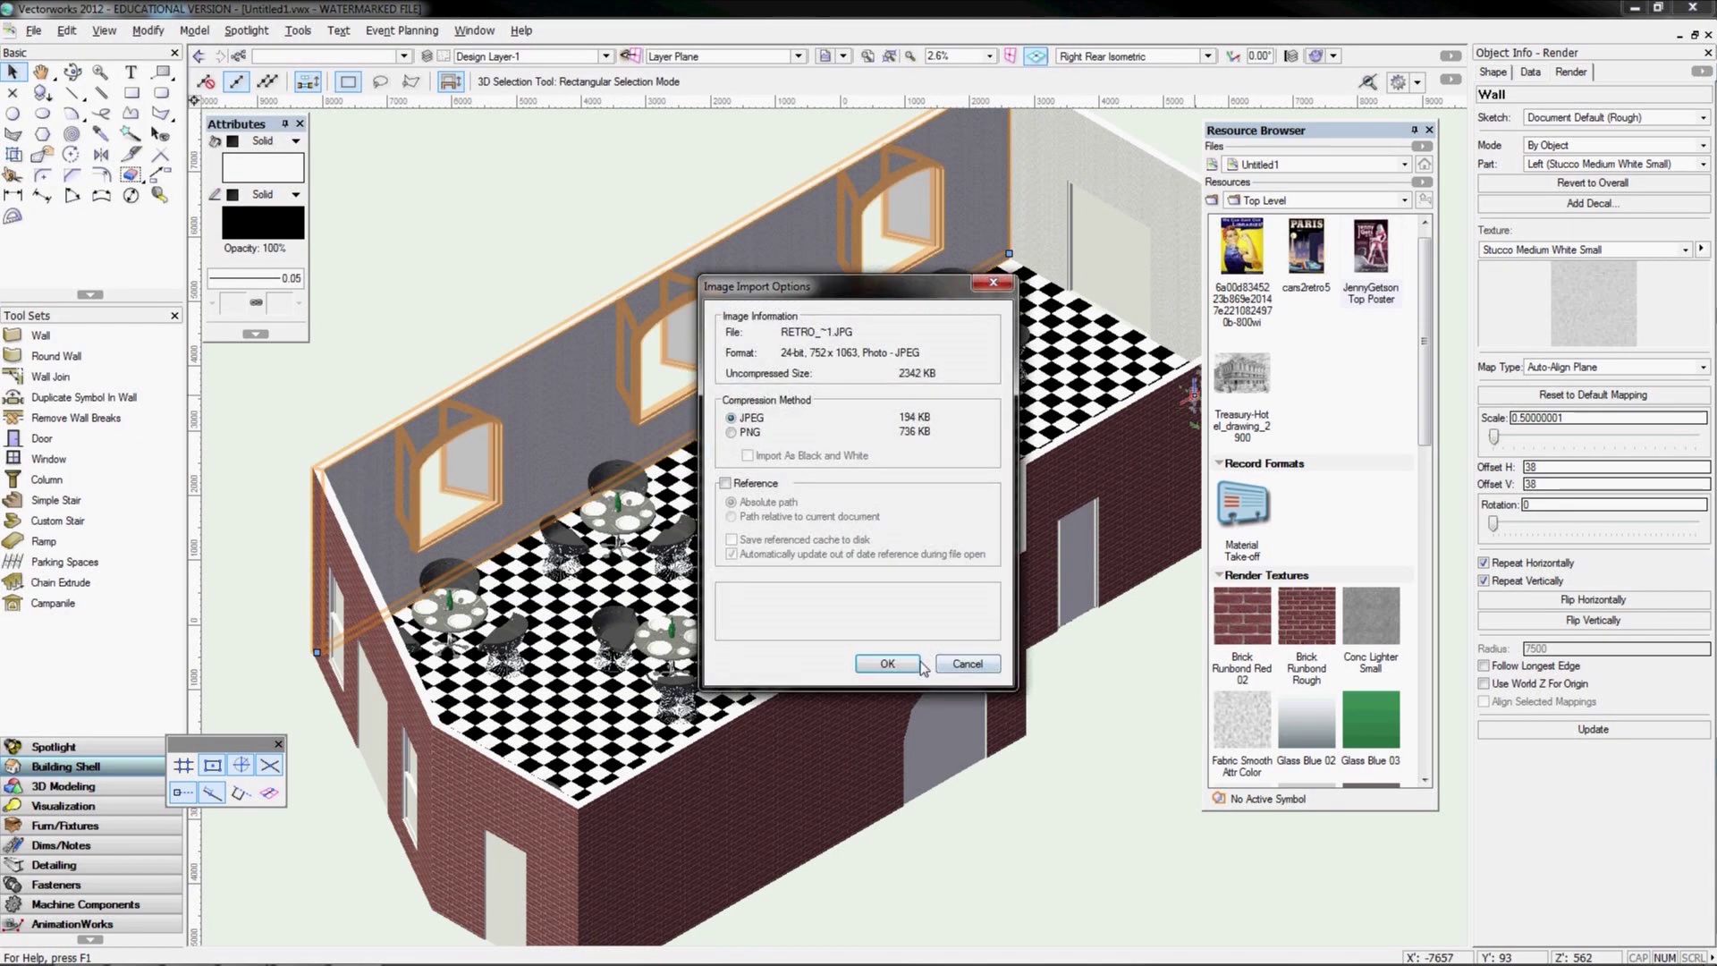
left_click(887, 664)
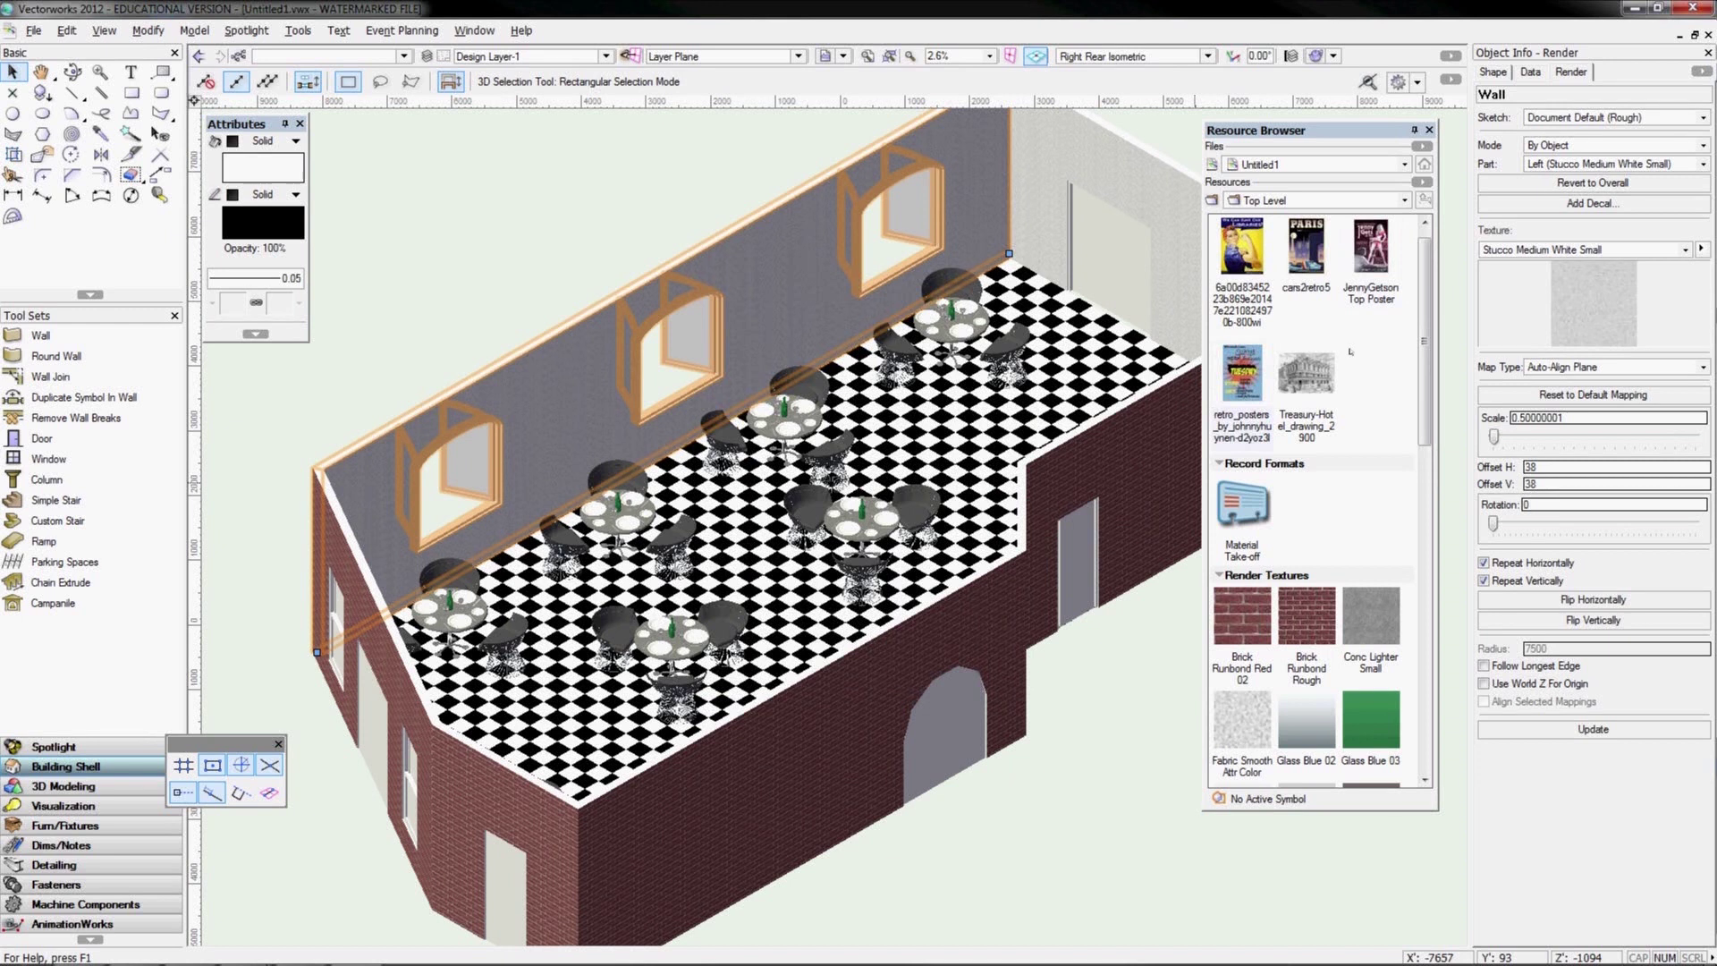
Add a decal to the wall's left part, allowing the map type change and reusing the retro_posters image with a rectangular mask at size 1000
left_click(1589, 204)
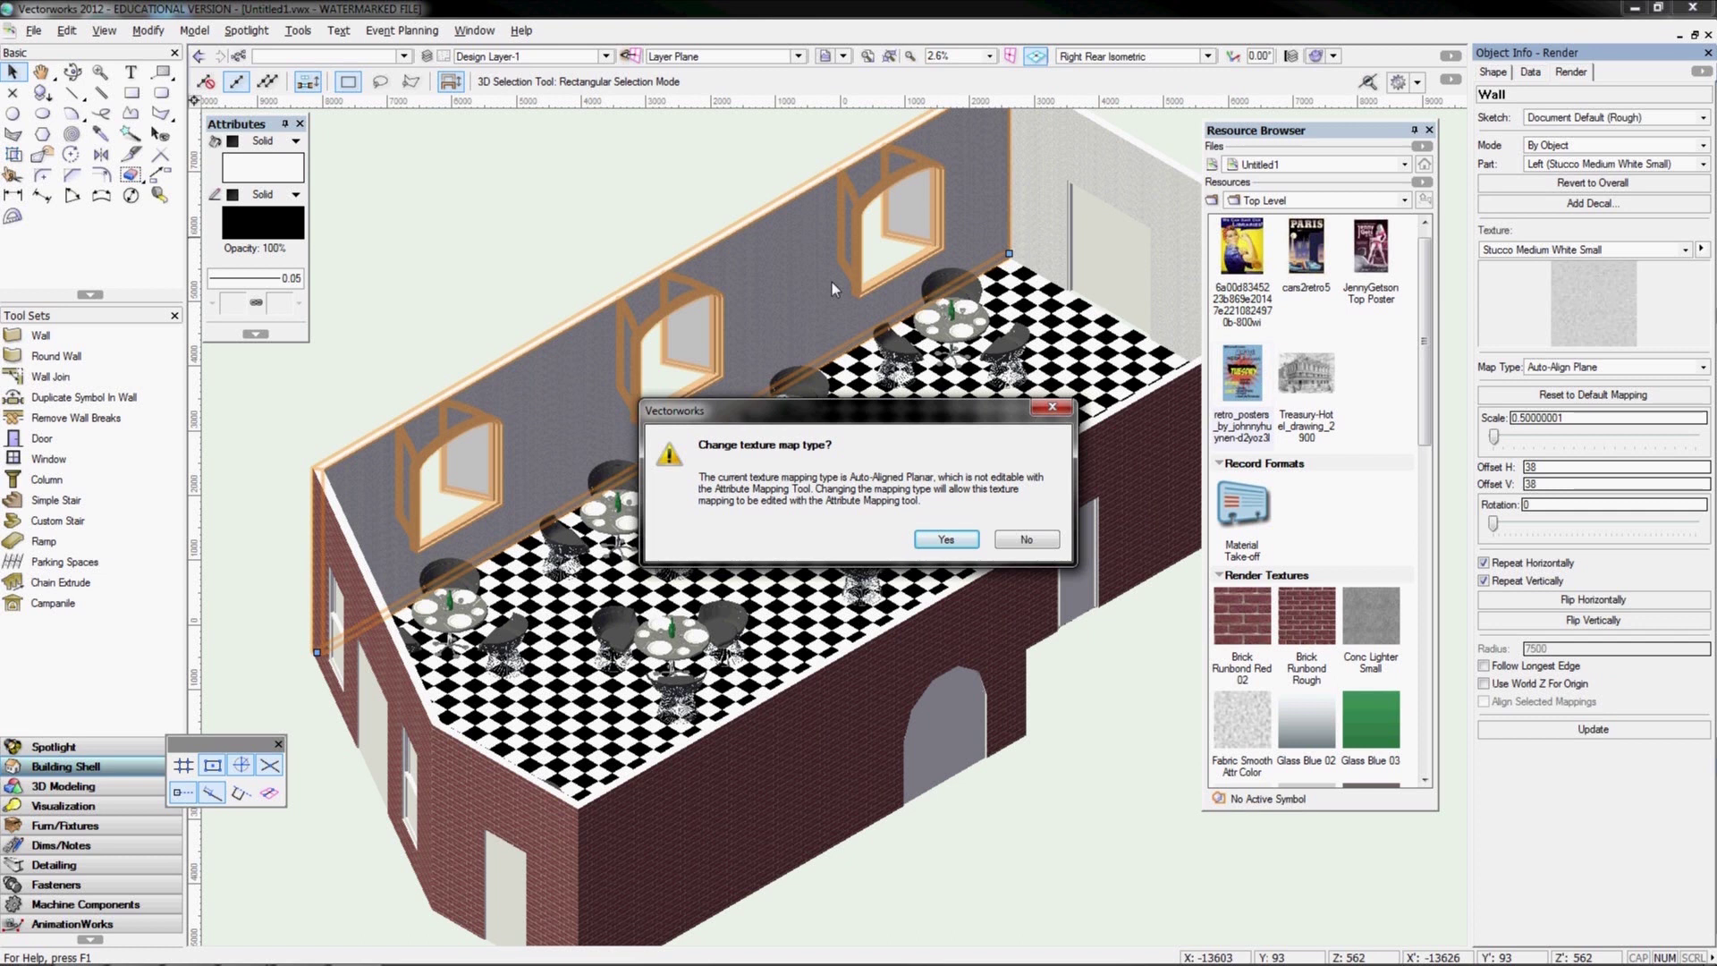
left_click(944, 539)
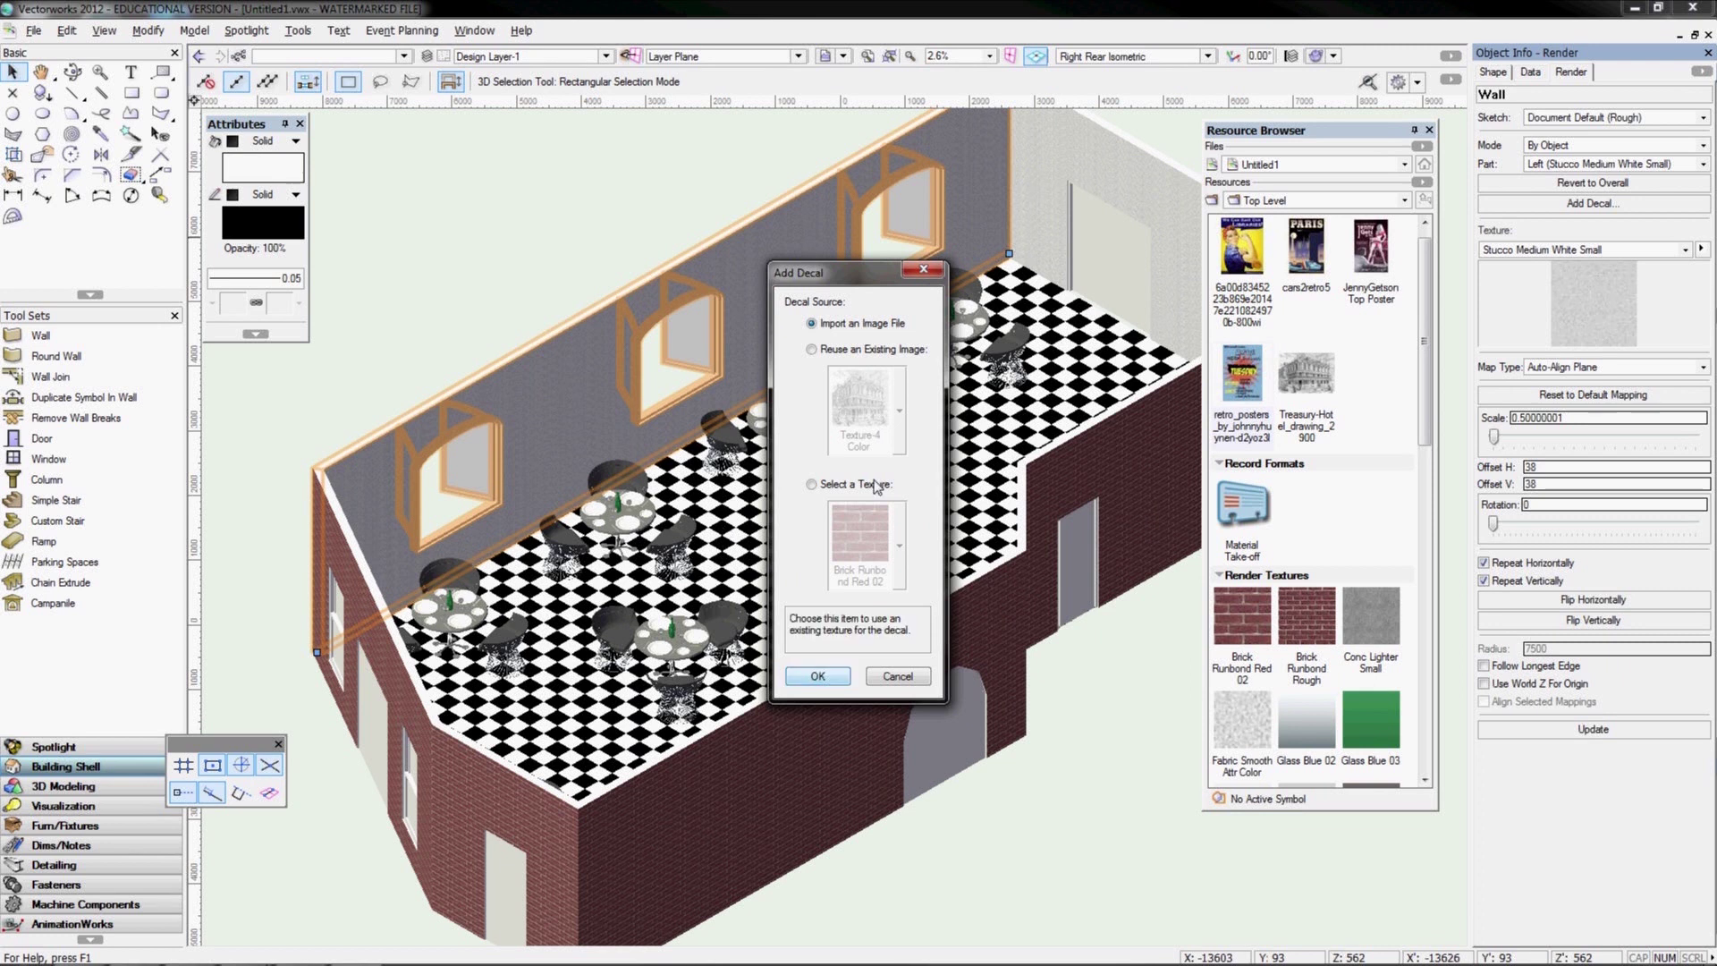
left_click(846, 349)
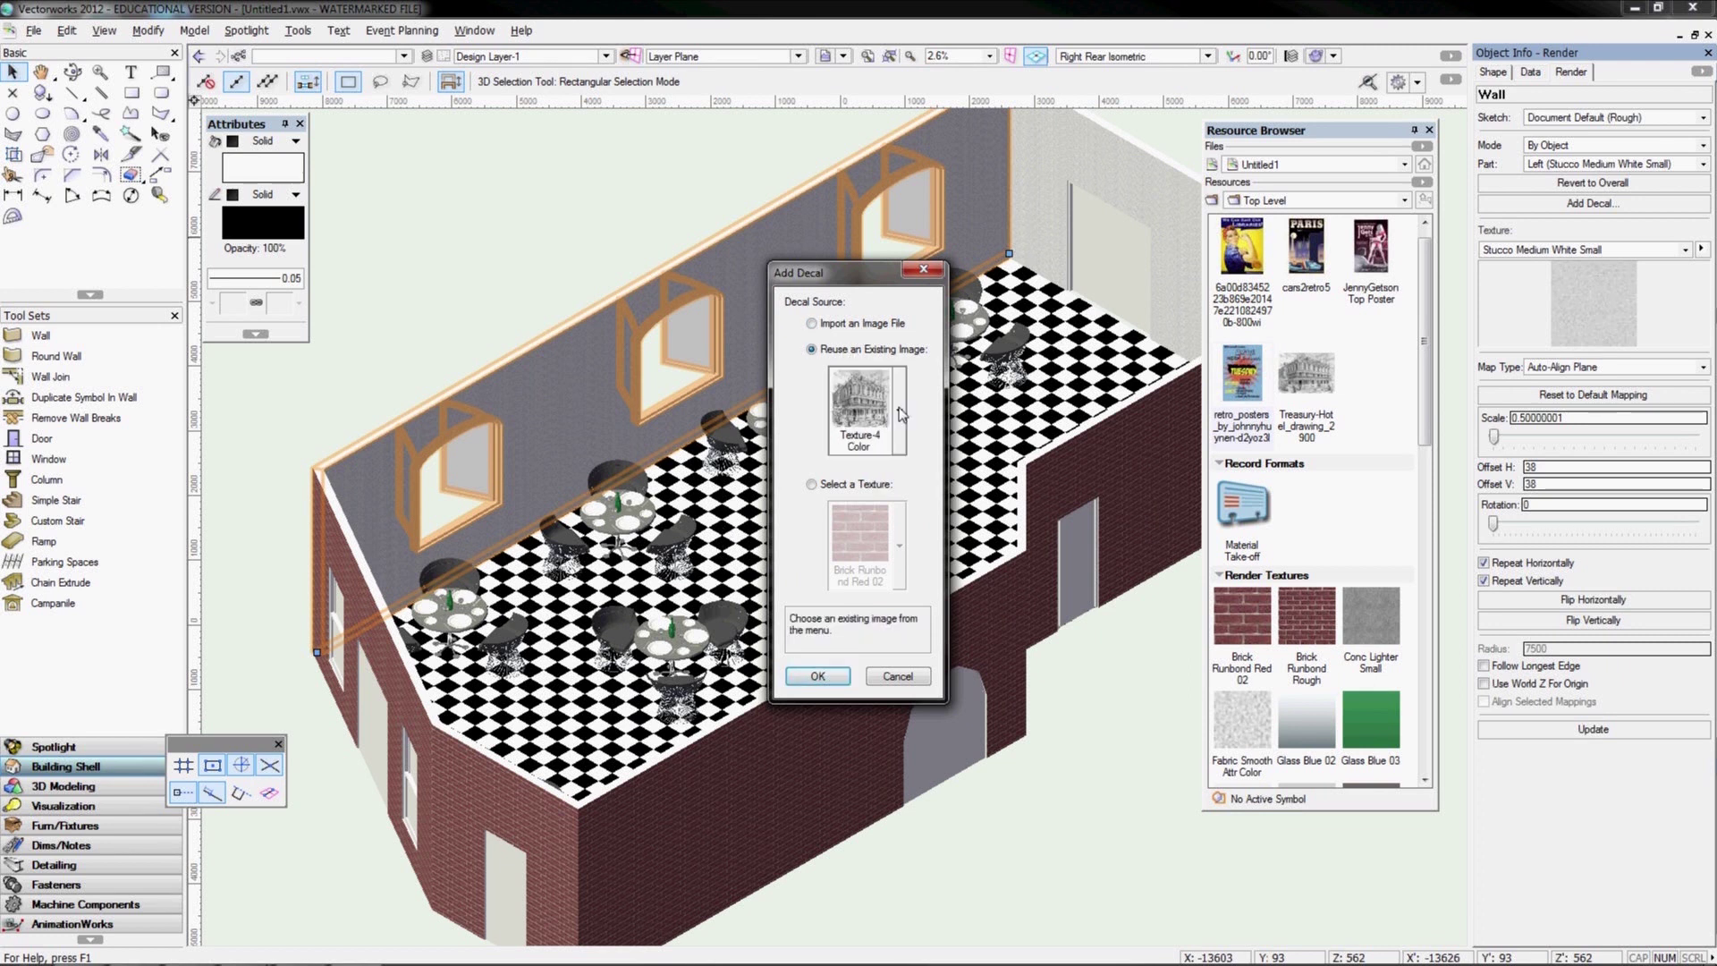
left_click(863, 407)
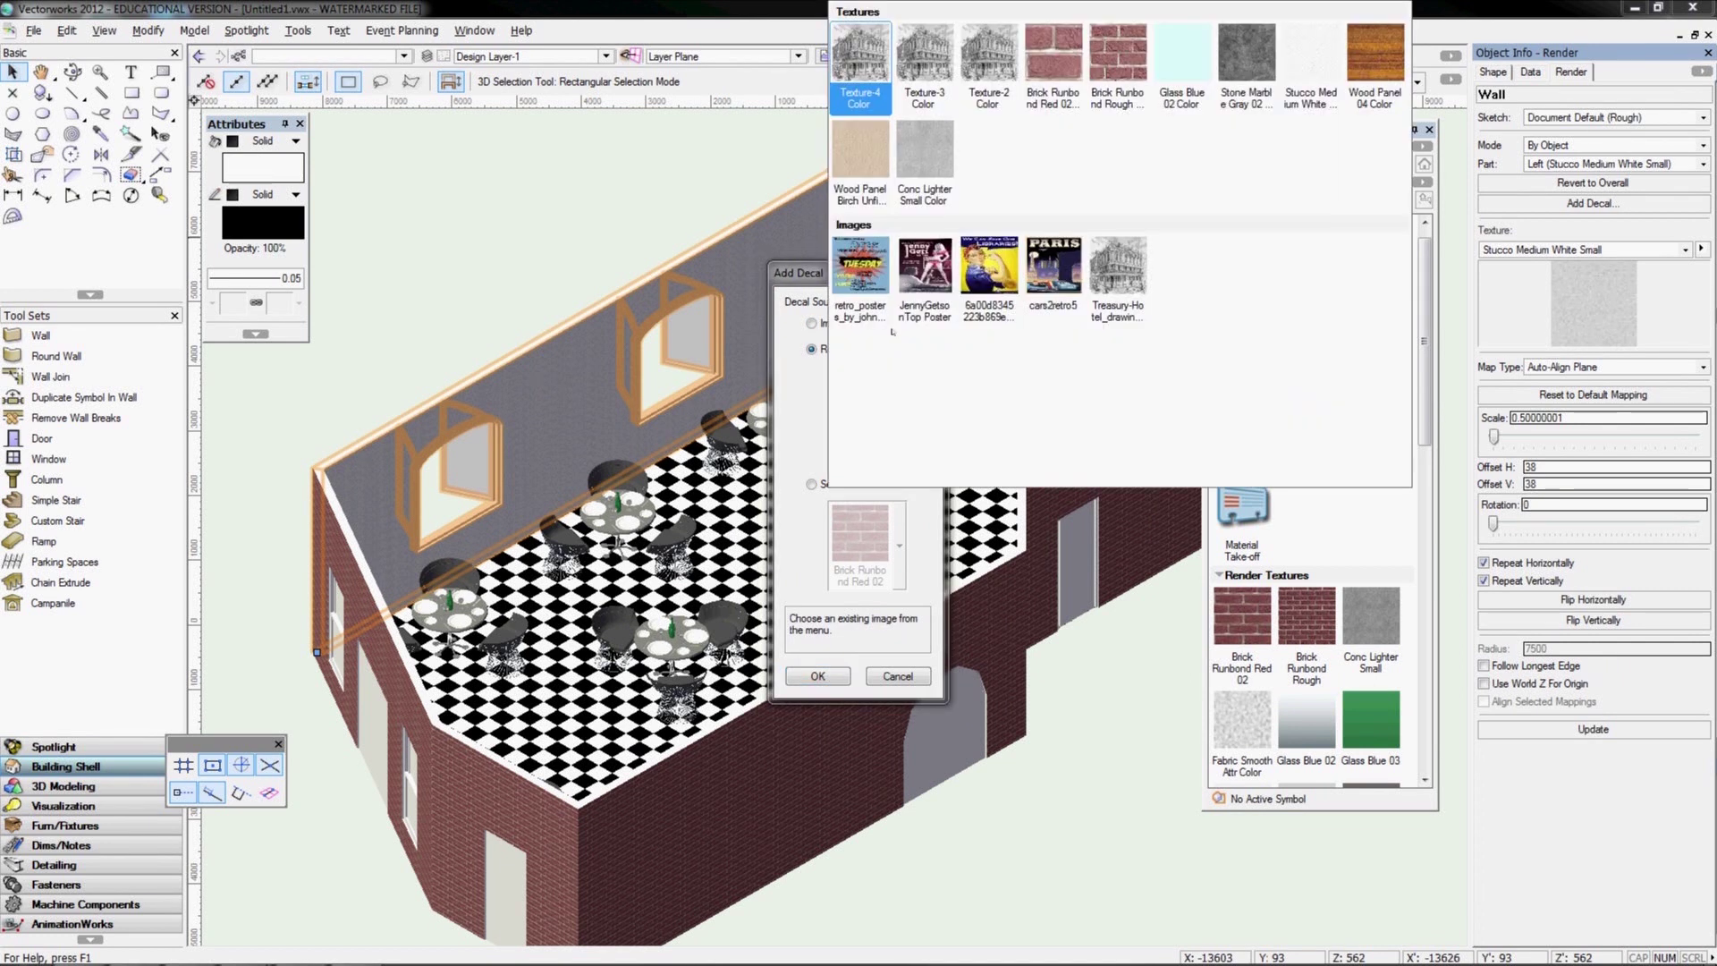
left_click(861, 265)
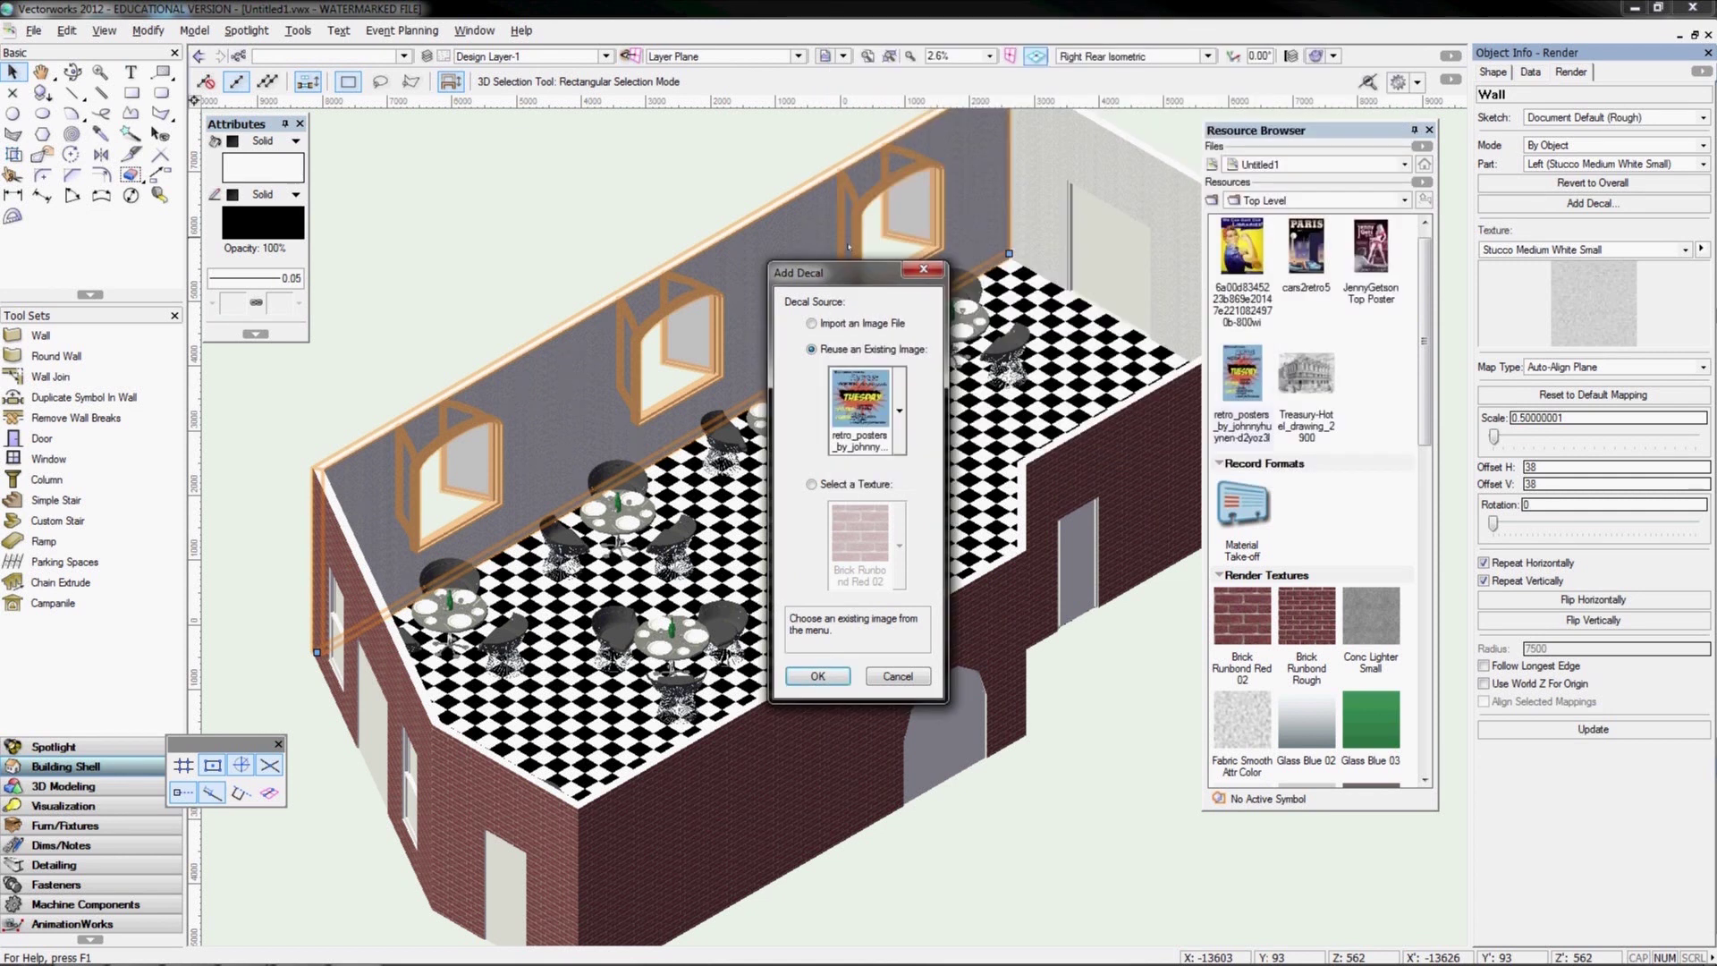
left_click(814, 675)
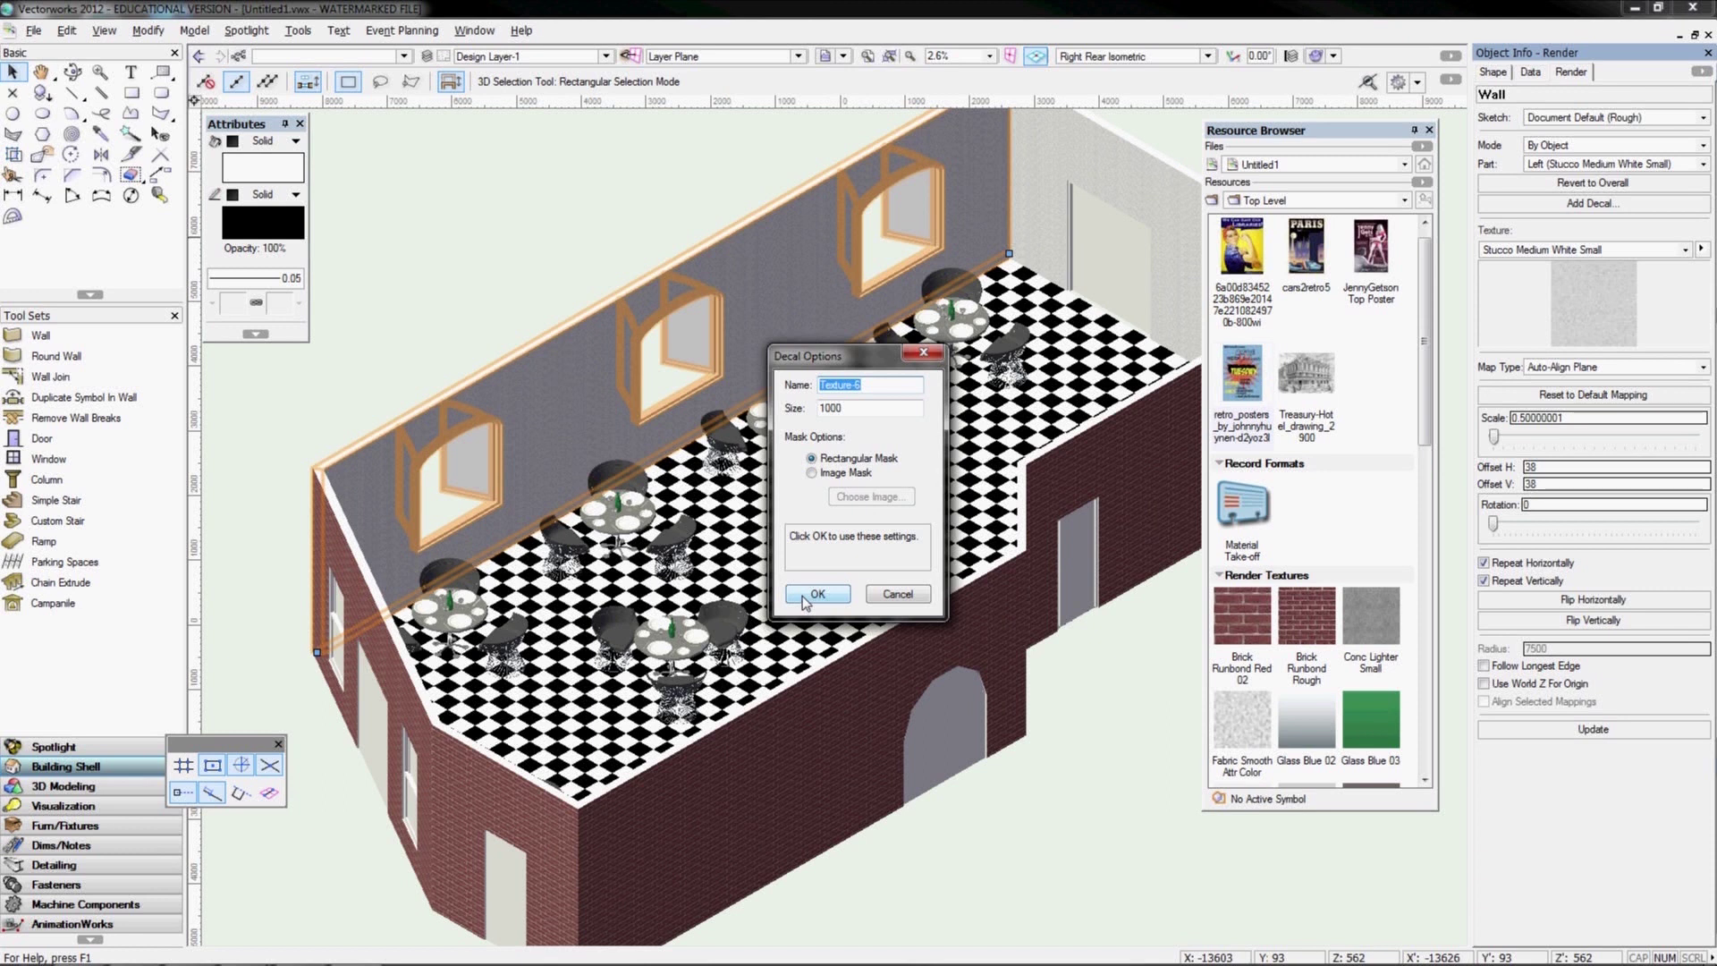
left_click(816, 595)
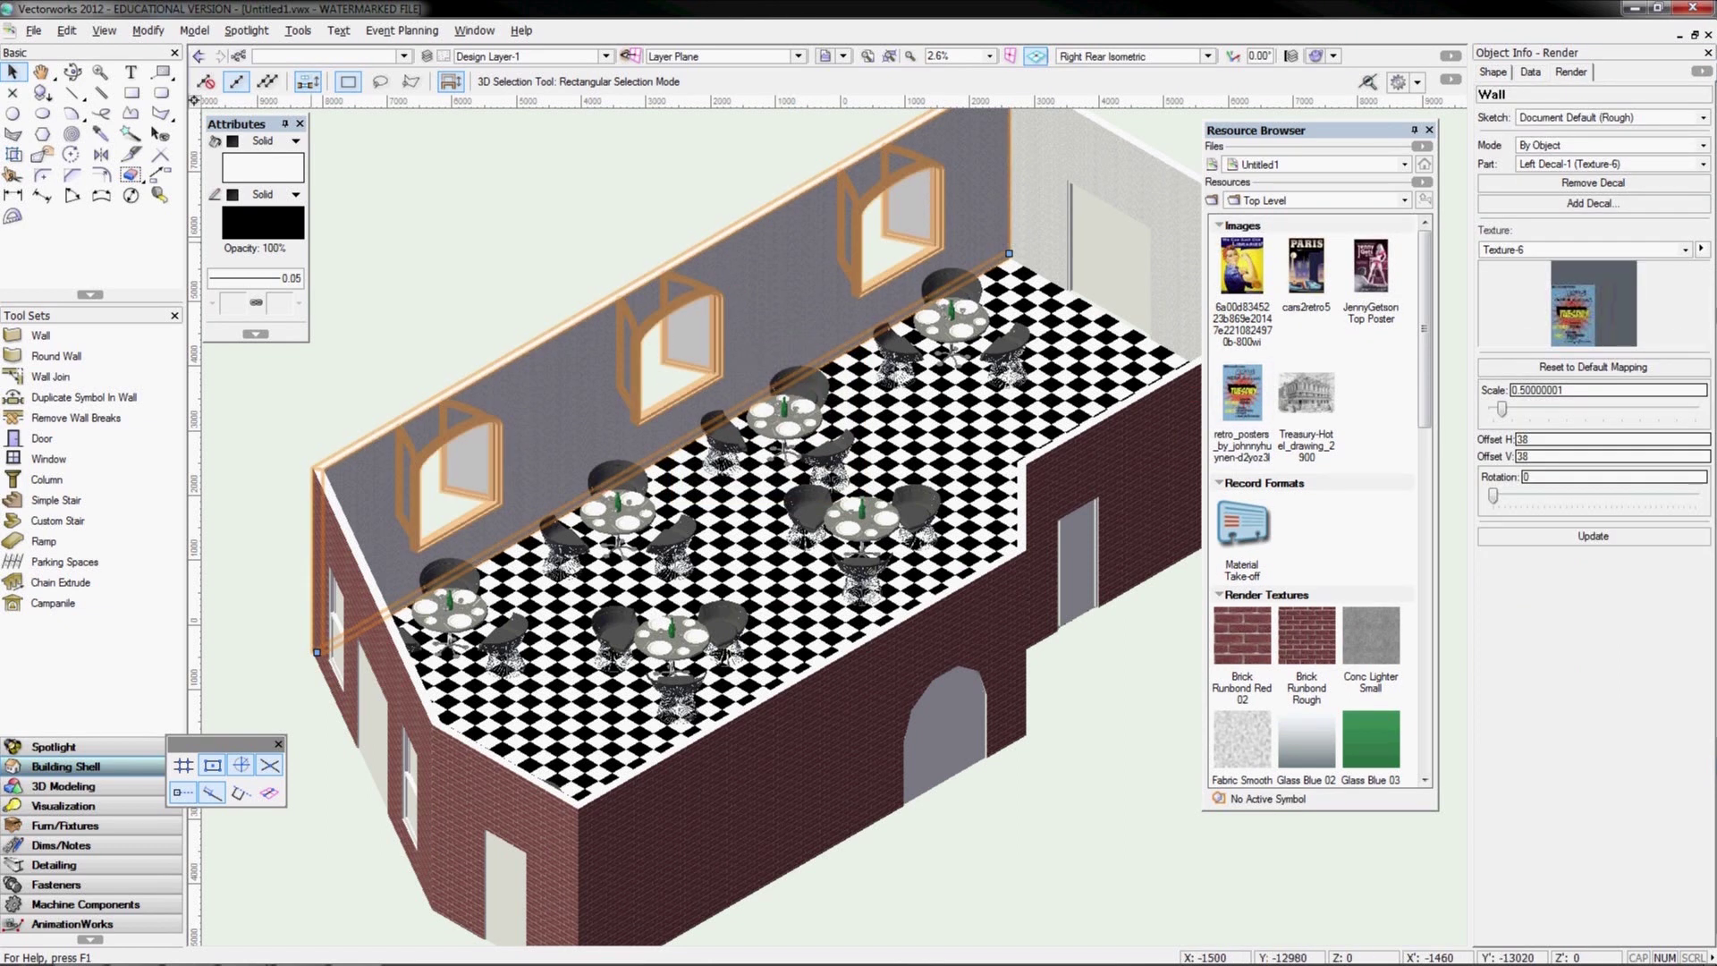
Use the Attribute Mapping tool to move the poster decal from the wall's lower corner to between the first and second arched windows
left_click(14, 154)
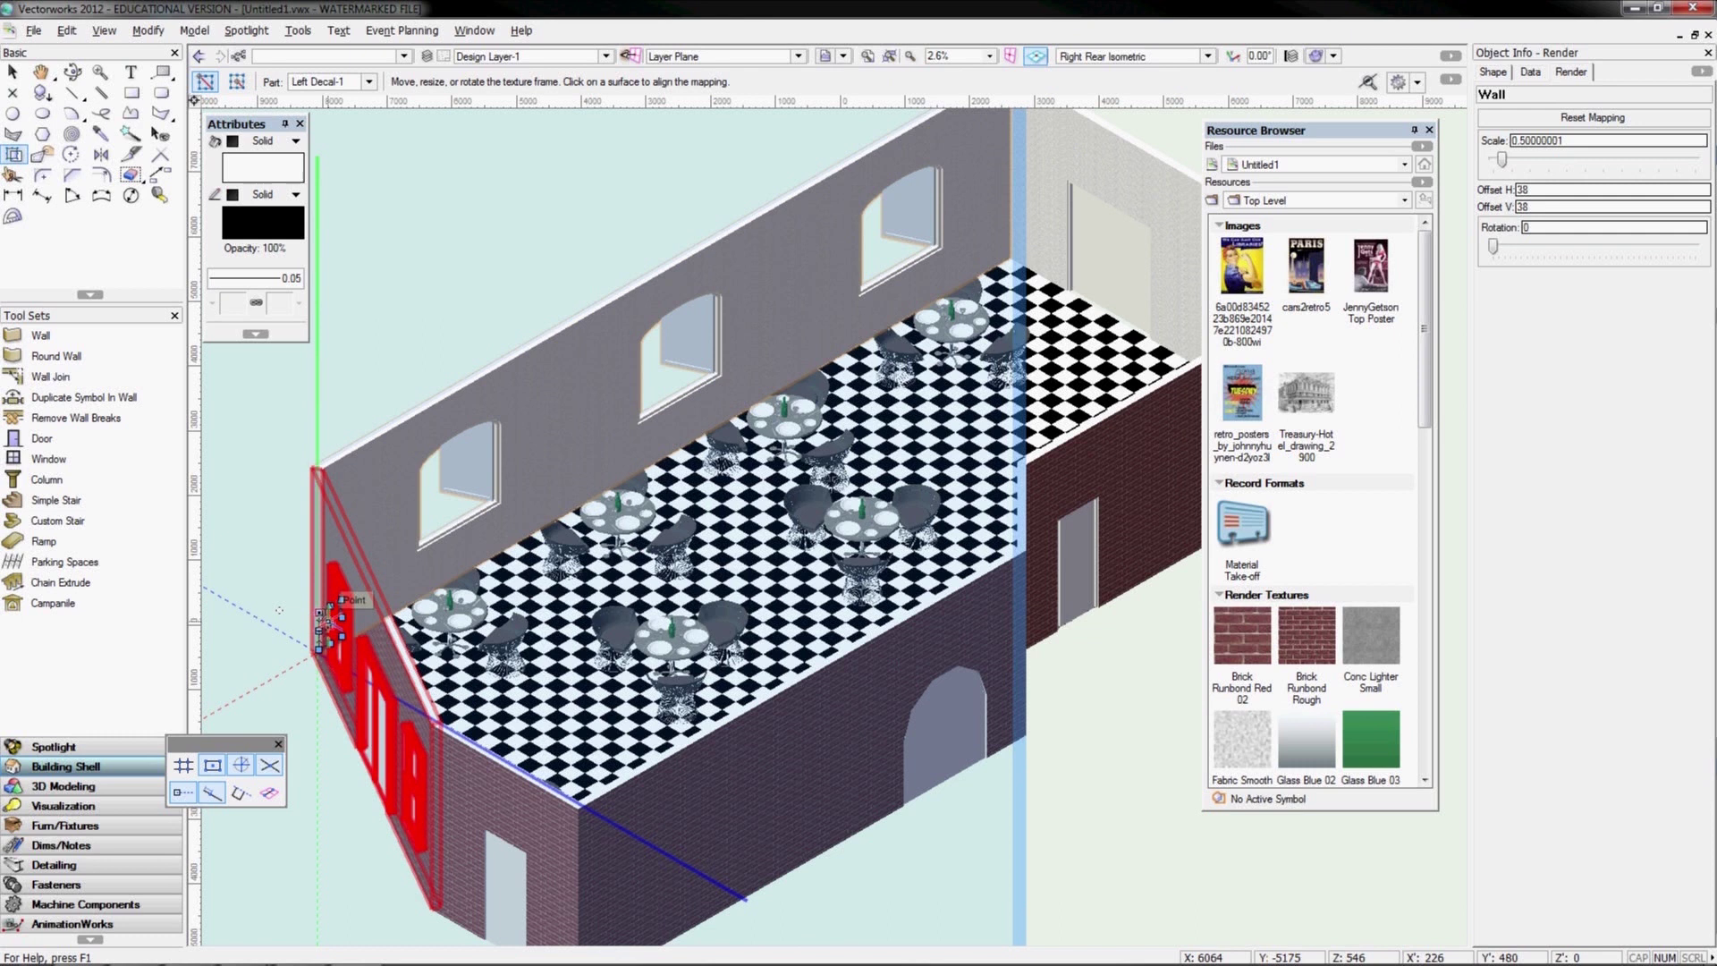
left_click(72, 72)
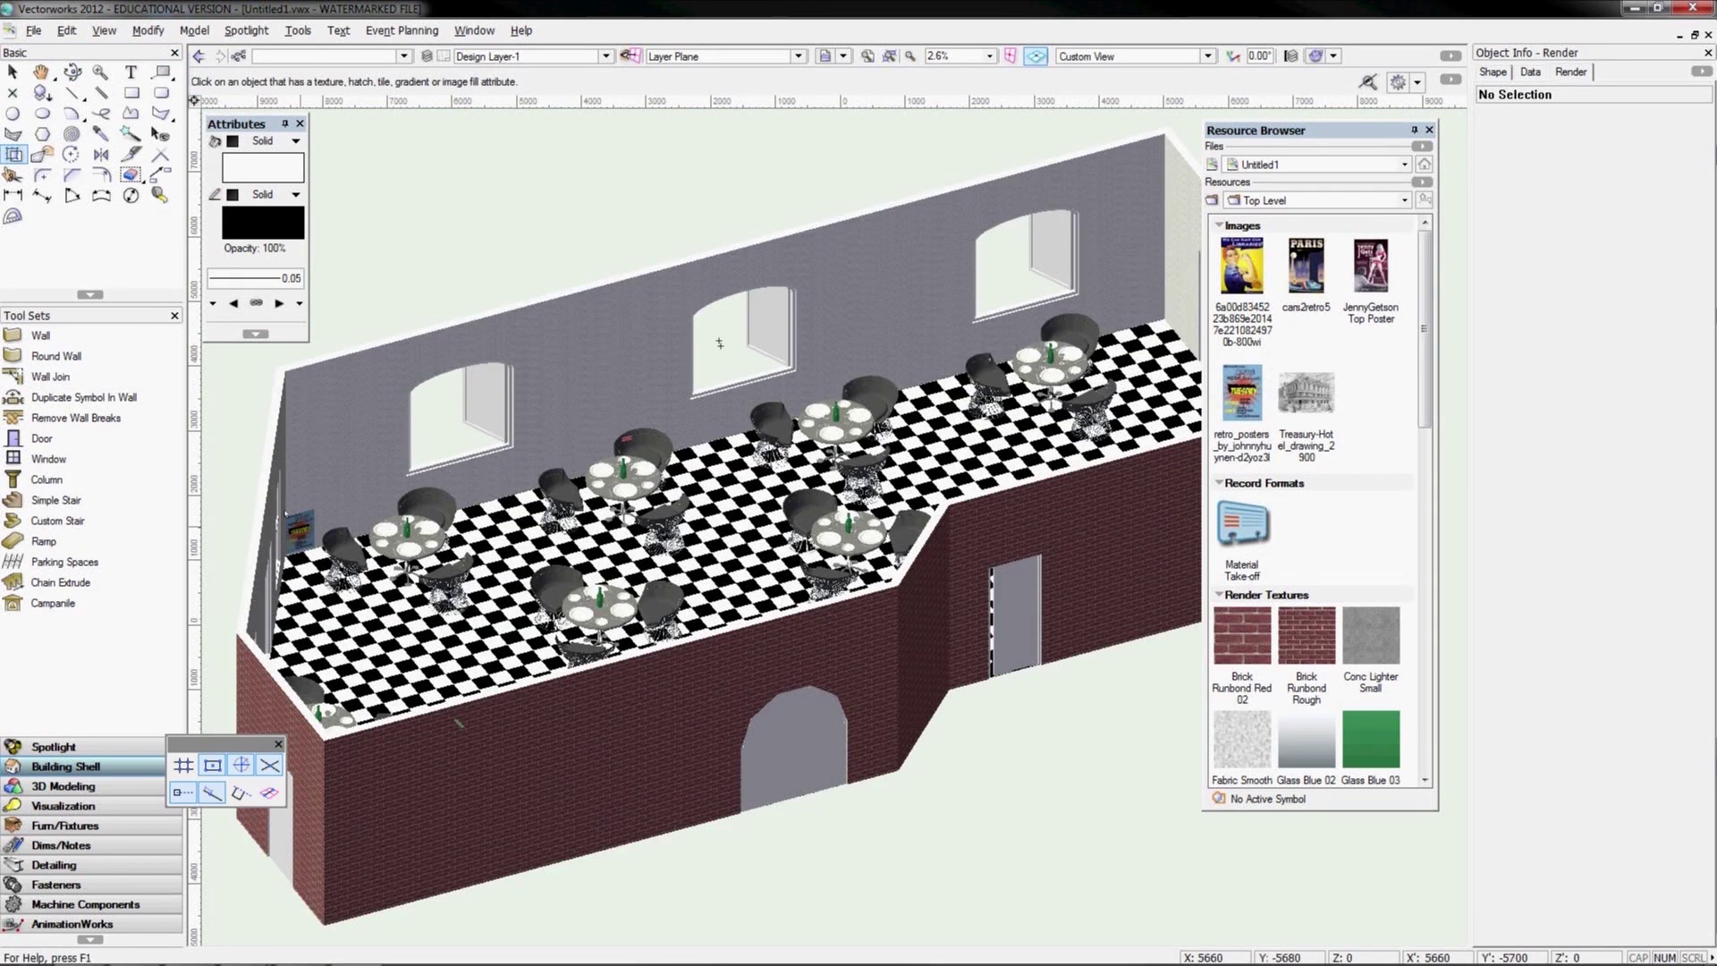
left_click(365, 336)
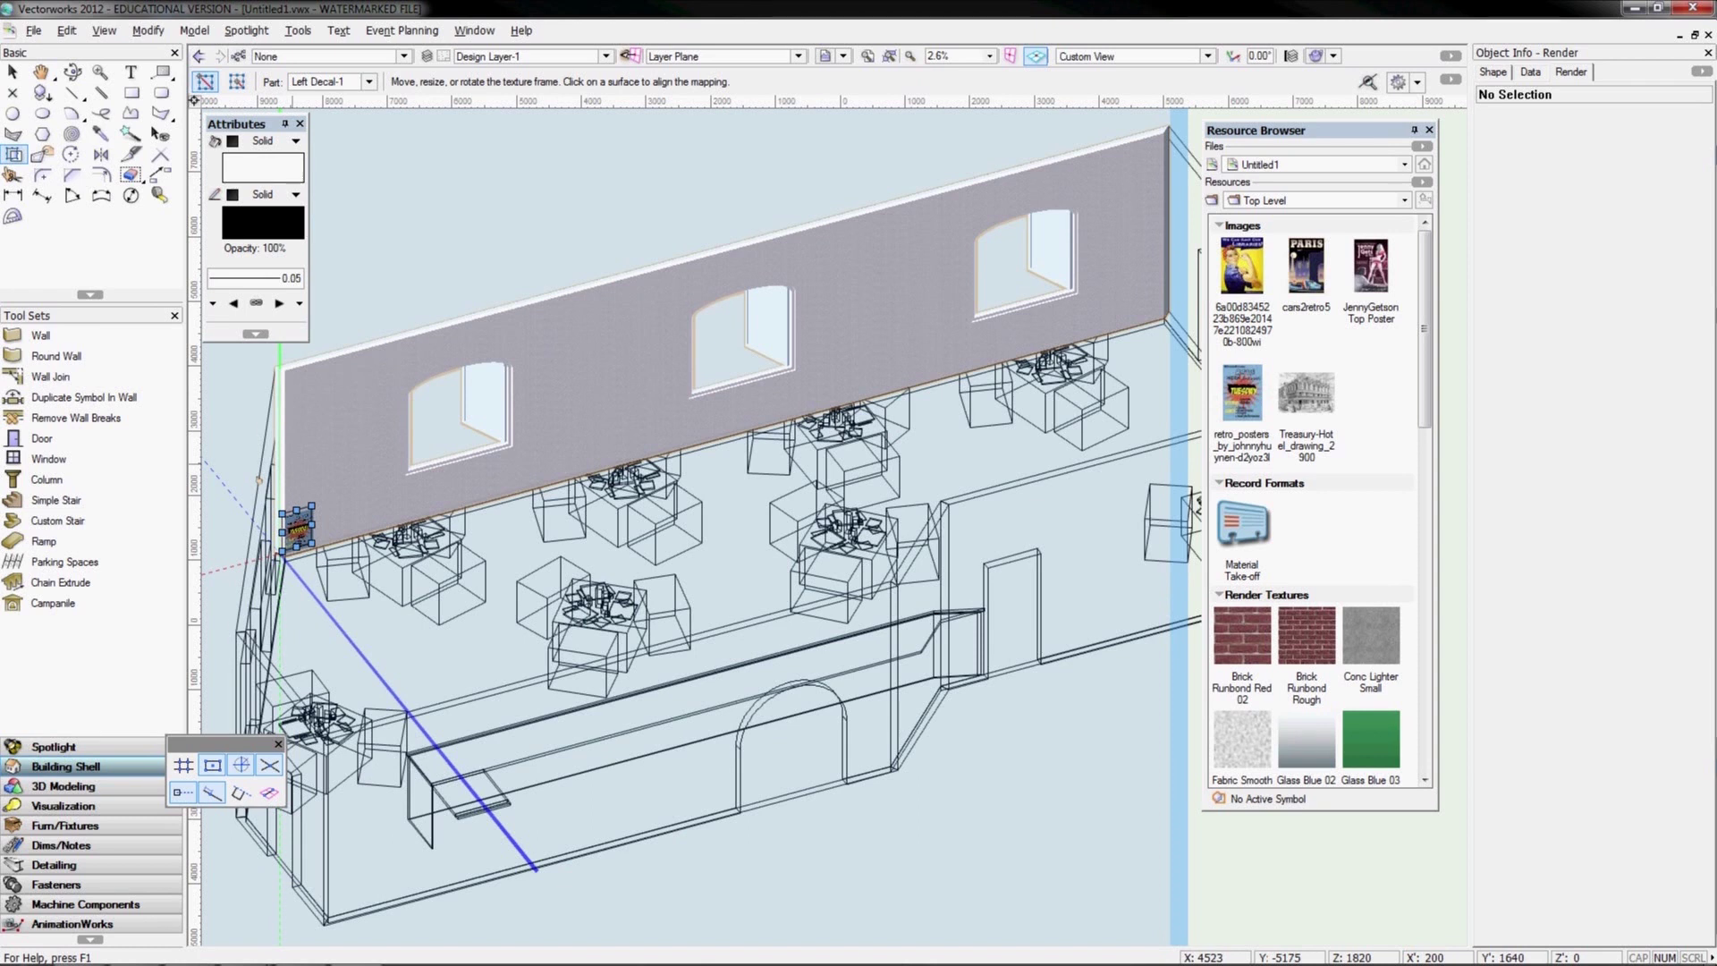
left_click(259, 480)
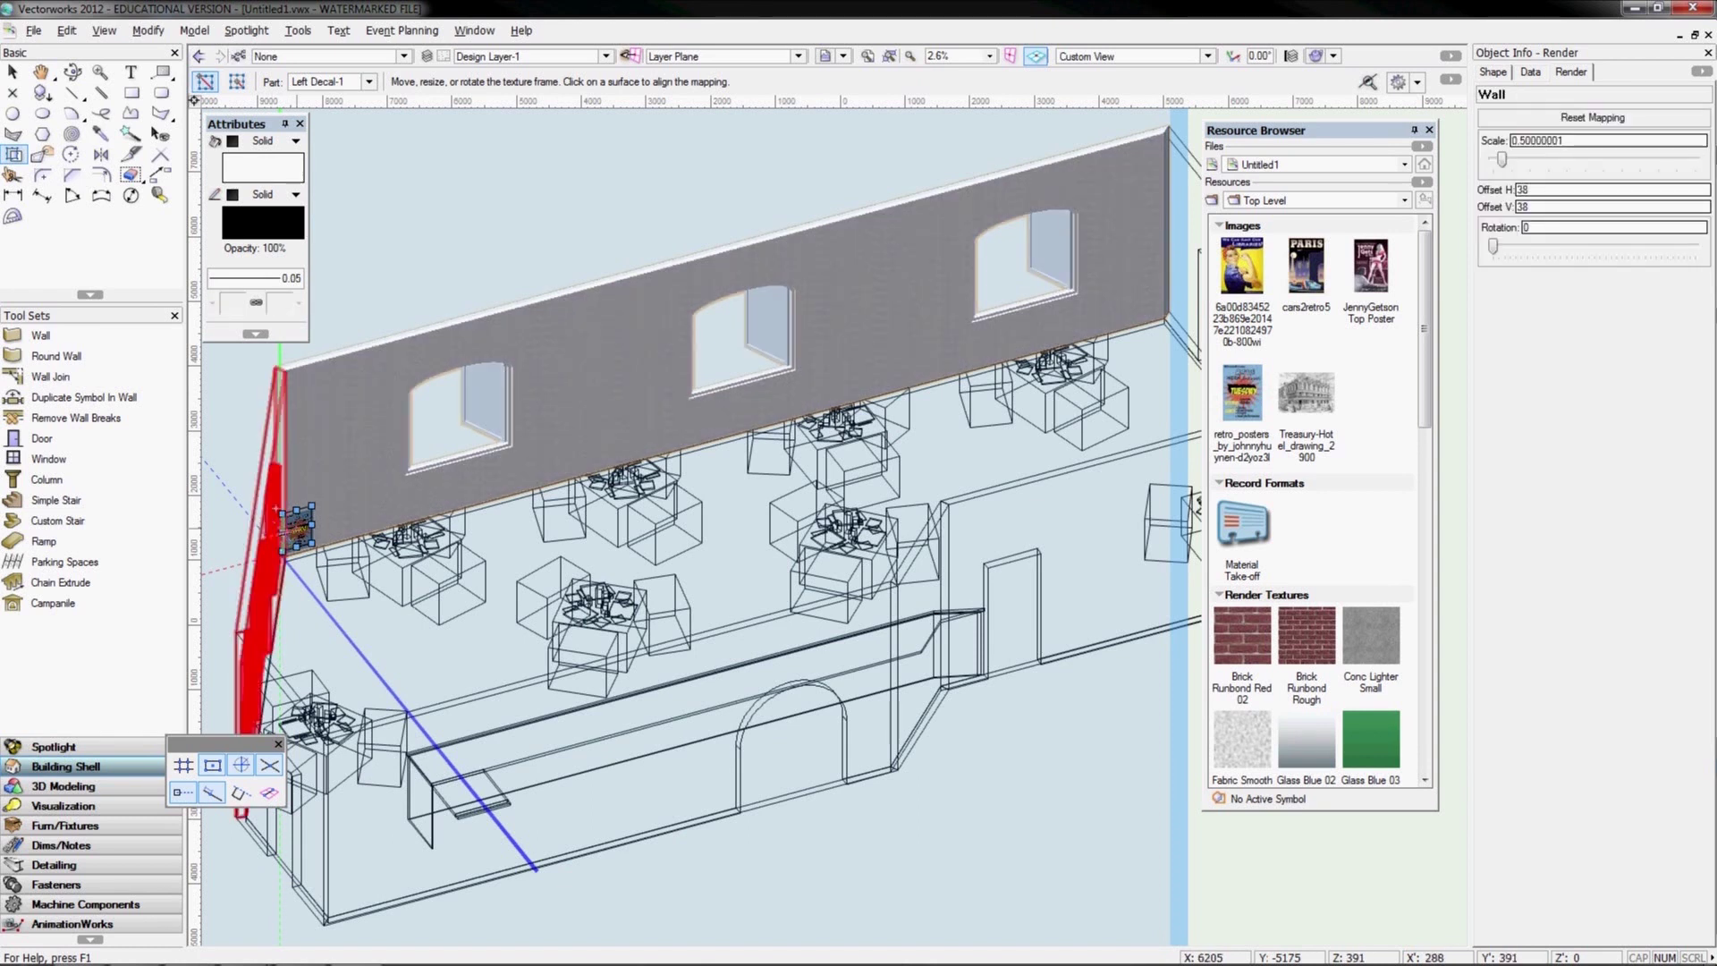
left_click_drag(295, 526, 608, 346)
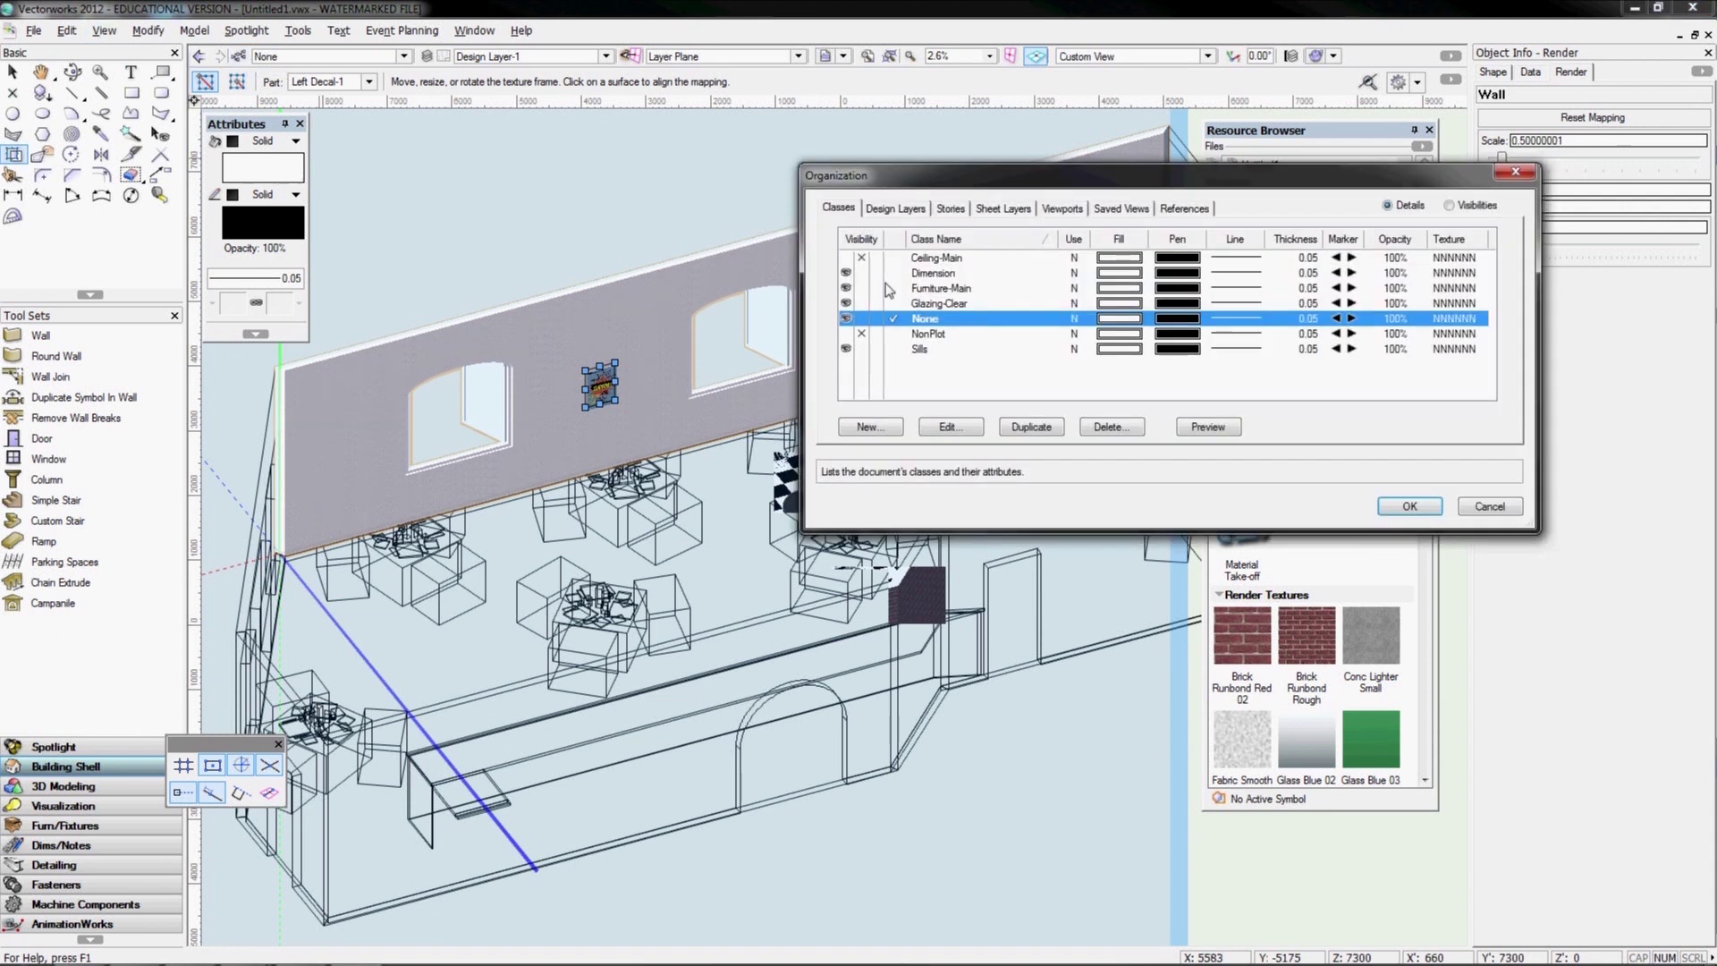
Hide the Furniture-Main, Glazing-Clear and Sills classes and re-render the layers
left_click(862, 289)
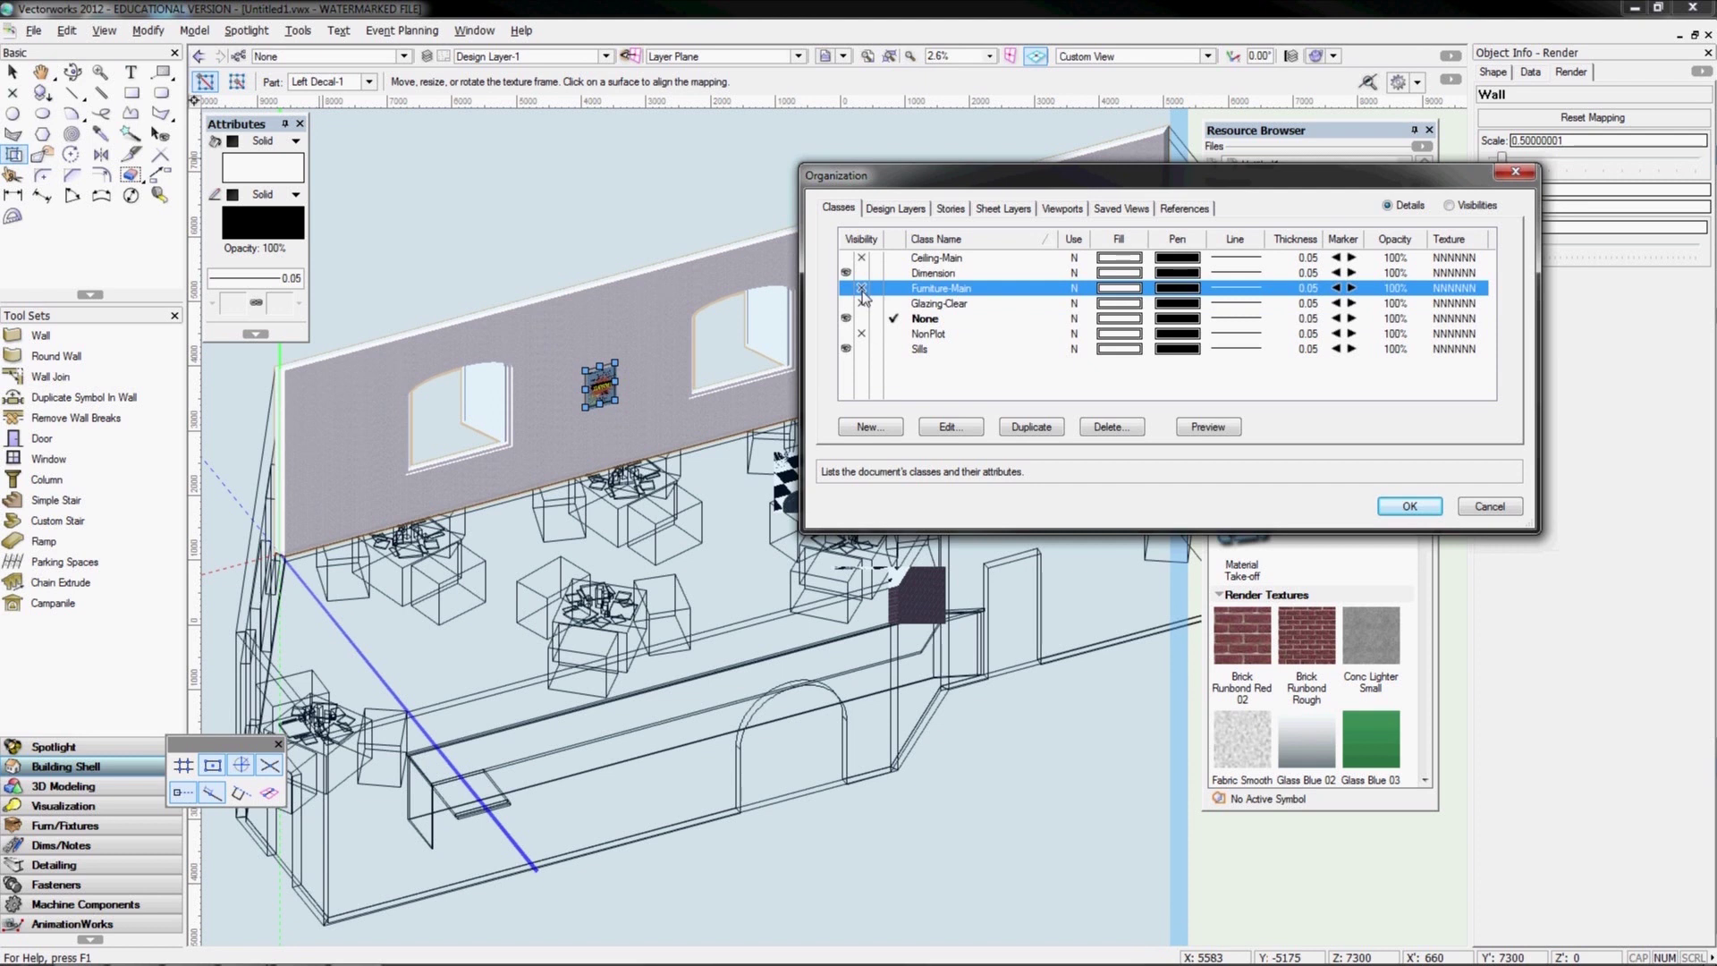
left_click(862, 349)
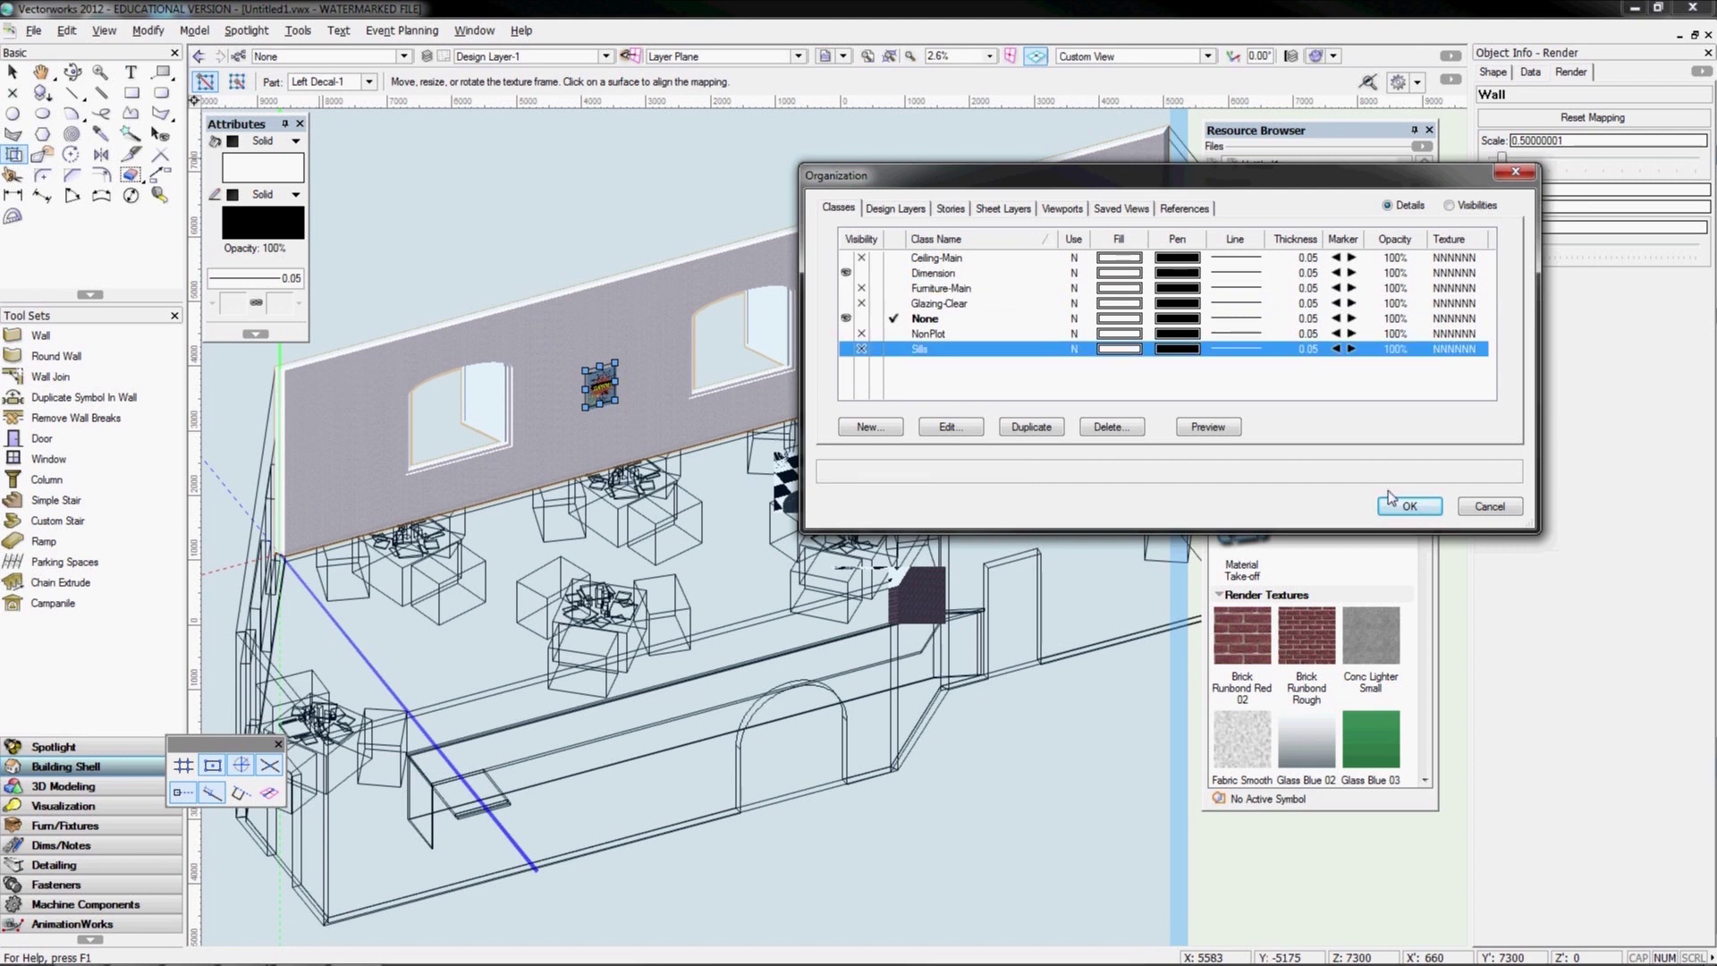
left_click(1393, 508)
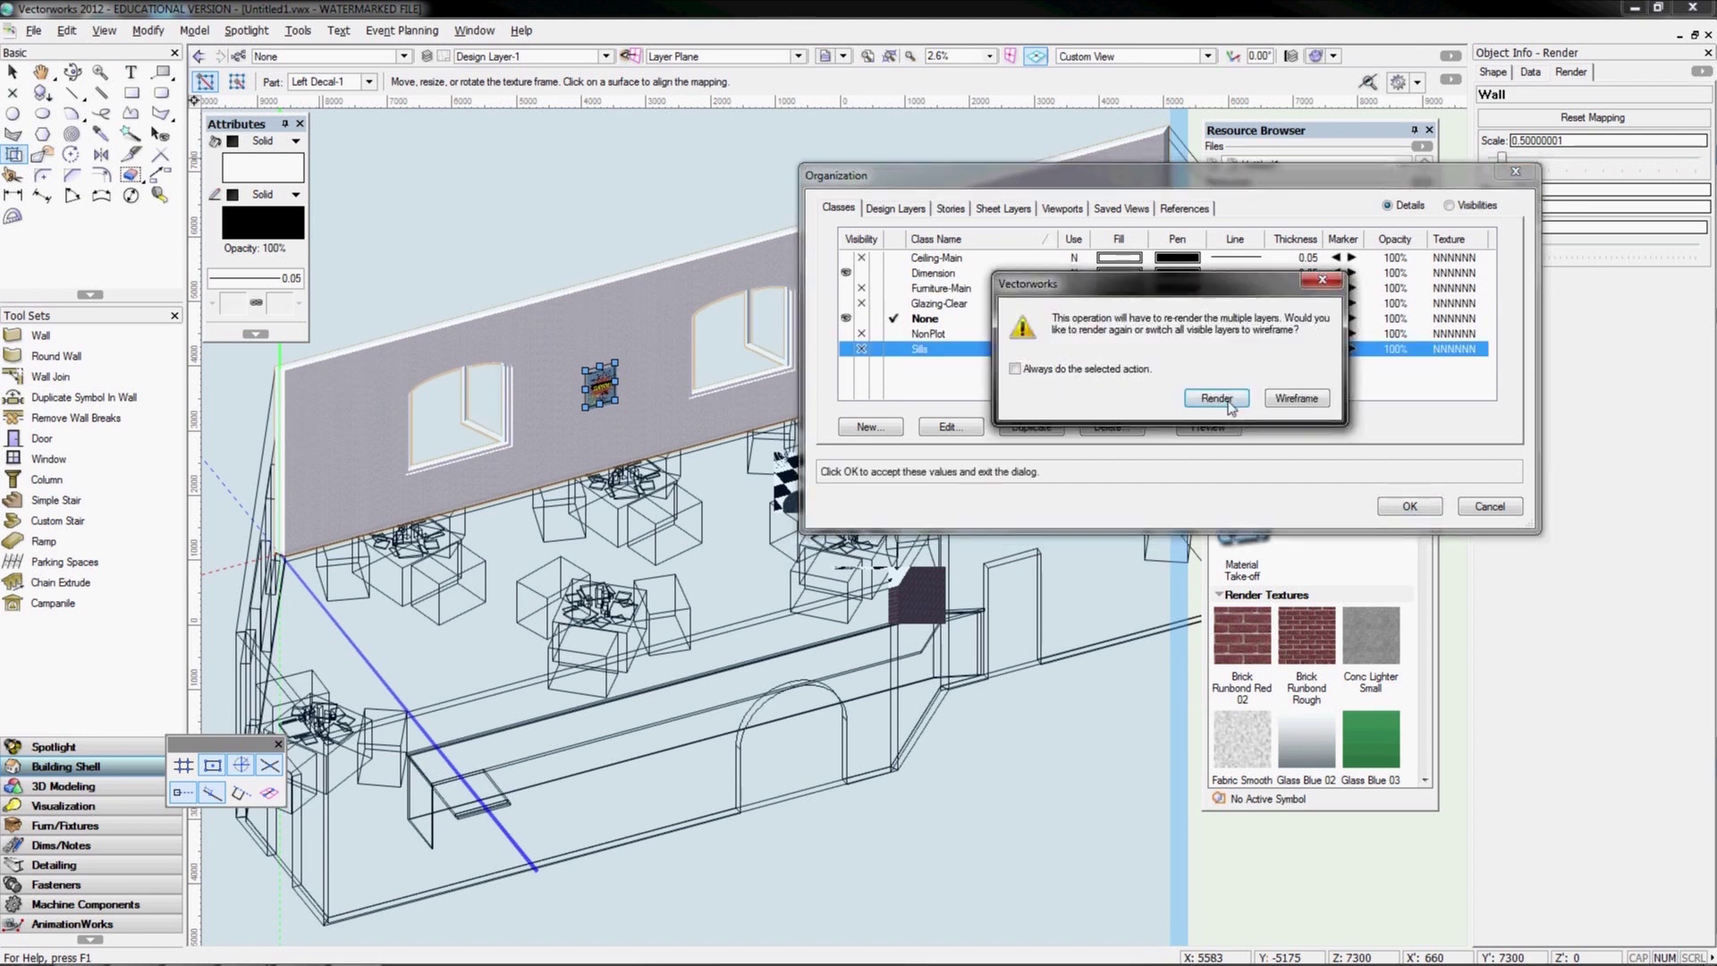
left_click(1227, 400)
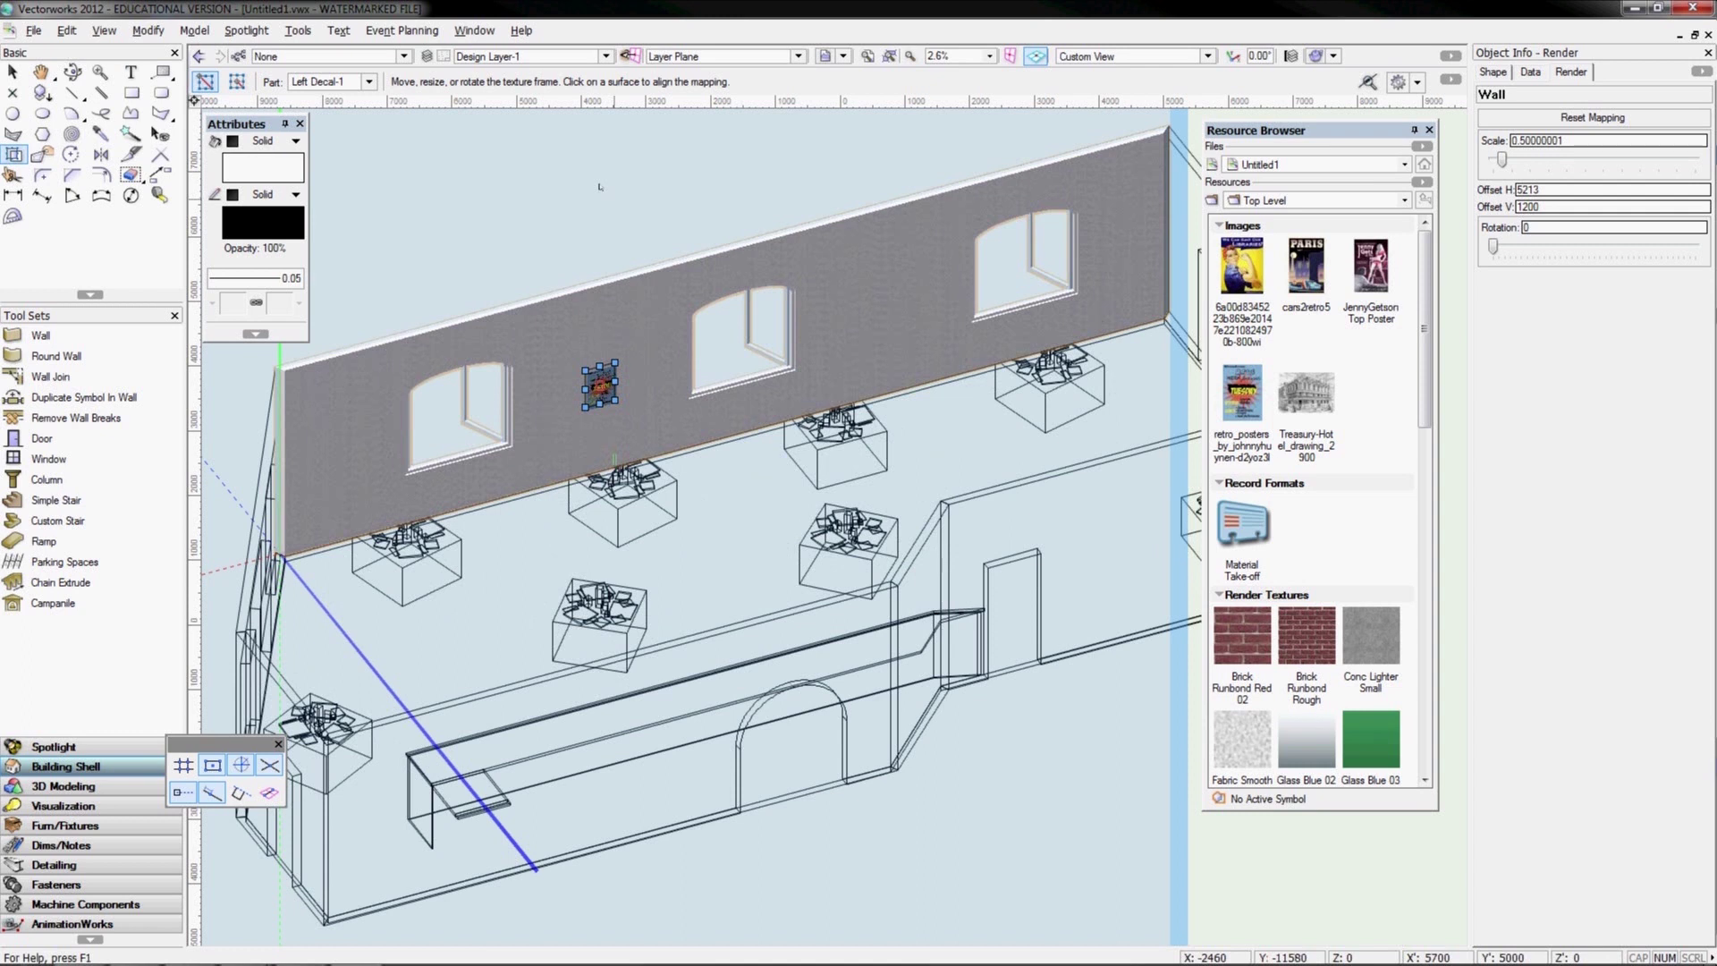
Enlarge the poster decal to a scale of about 1.10 and reposition it slightly between the two windows
left_click(617, 362)
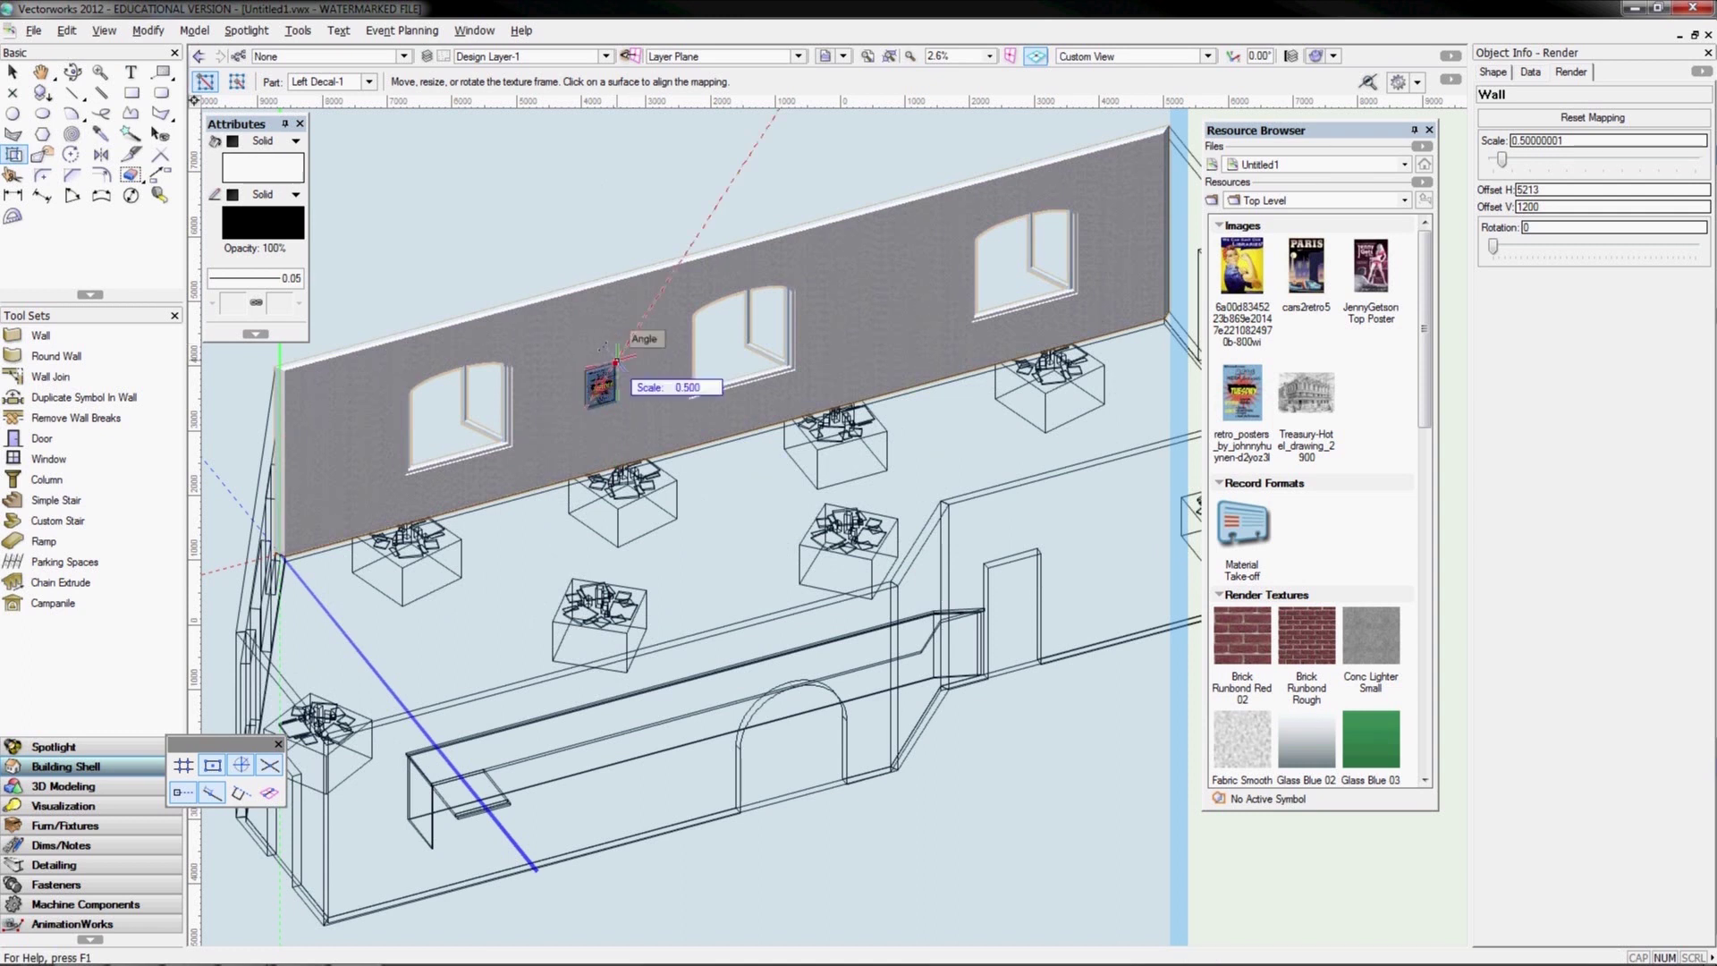
left_click_drag(617, 362, 632, 336)
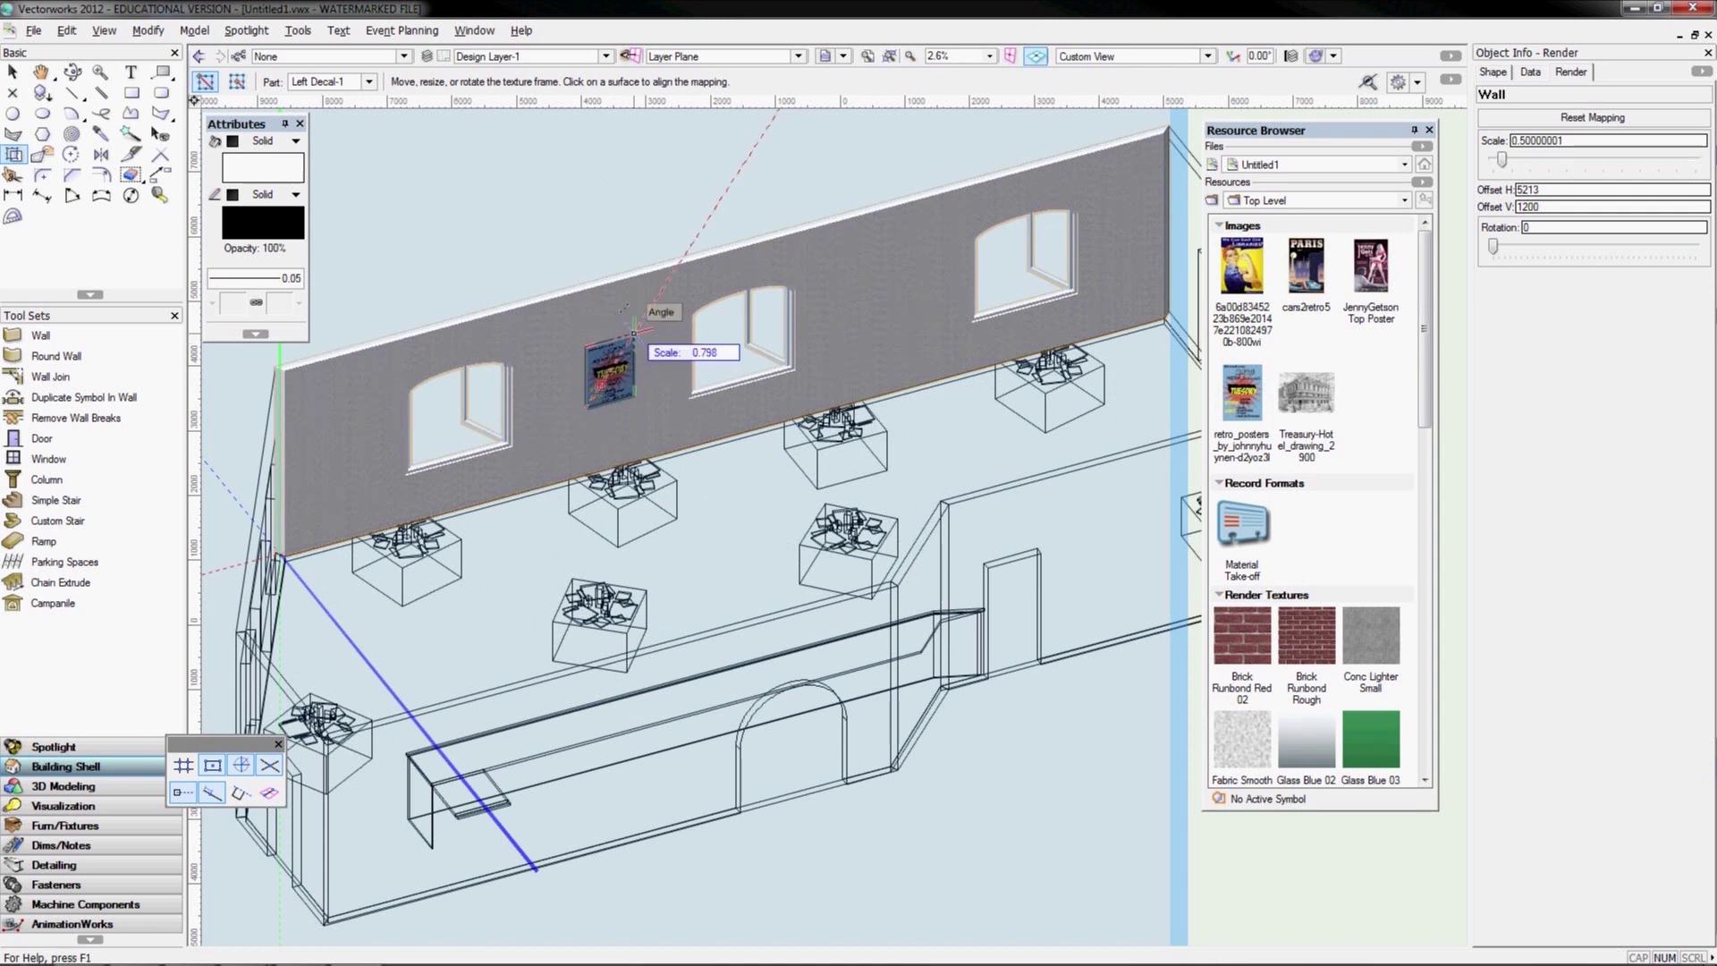
left_click(653, 318)
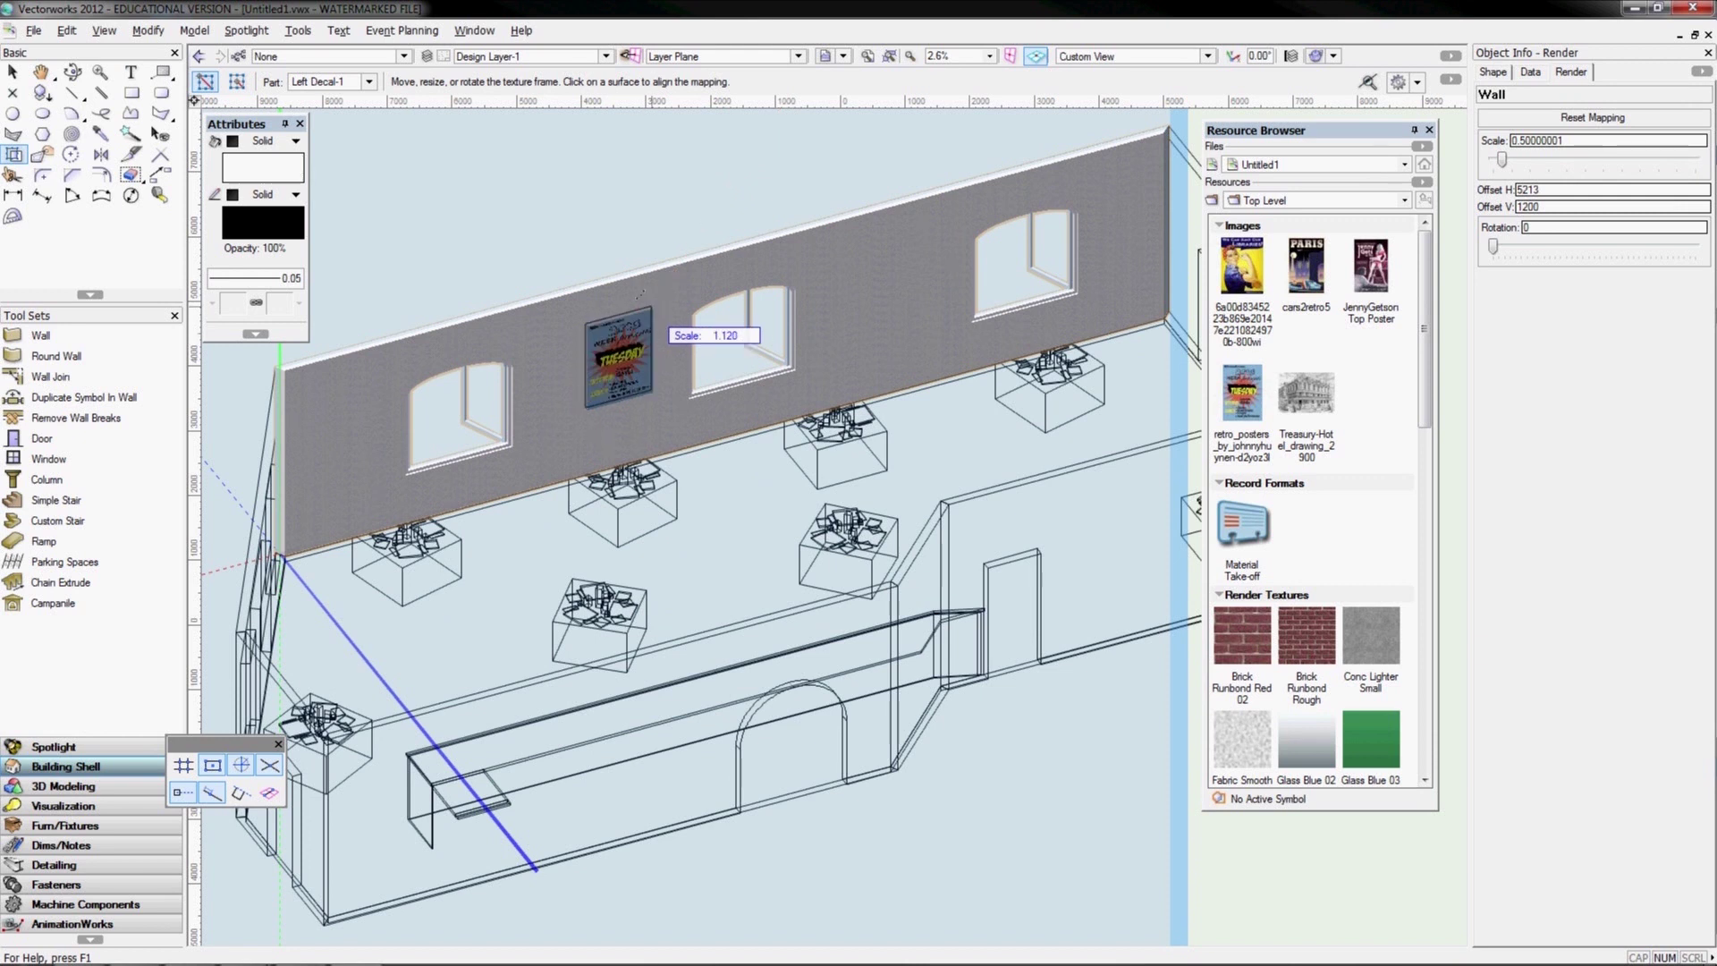
left_click_drag(640, 294, 651, 306)
left_click(651, 307)
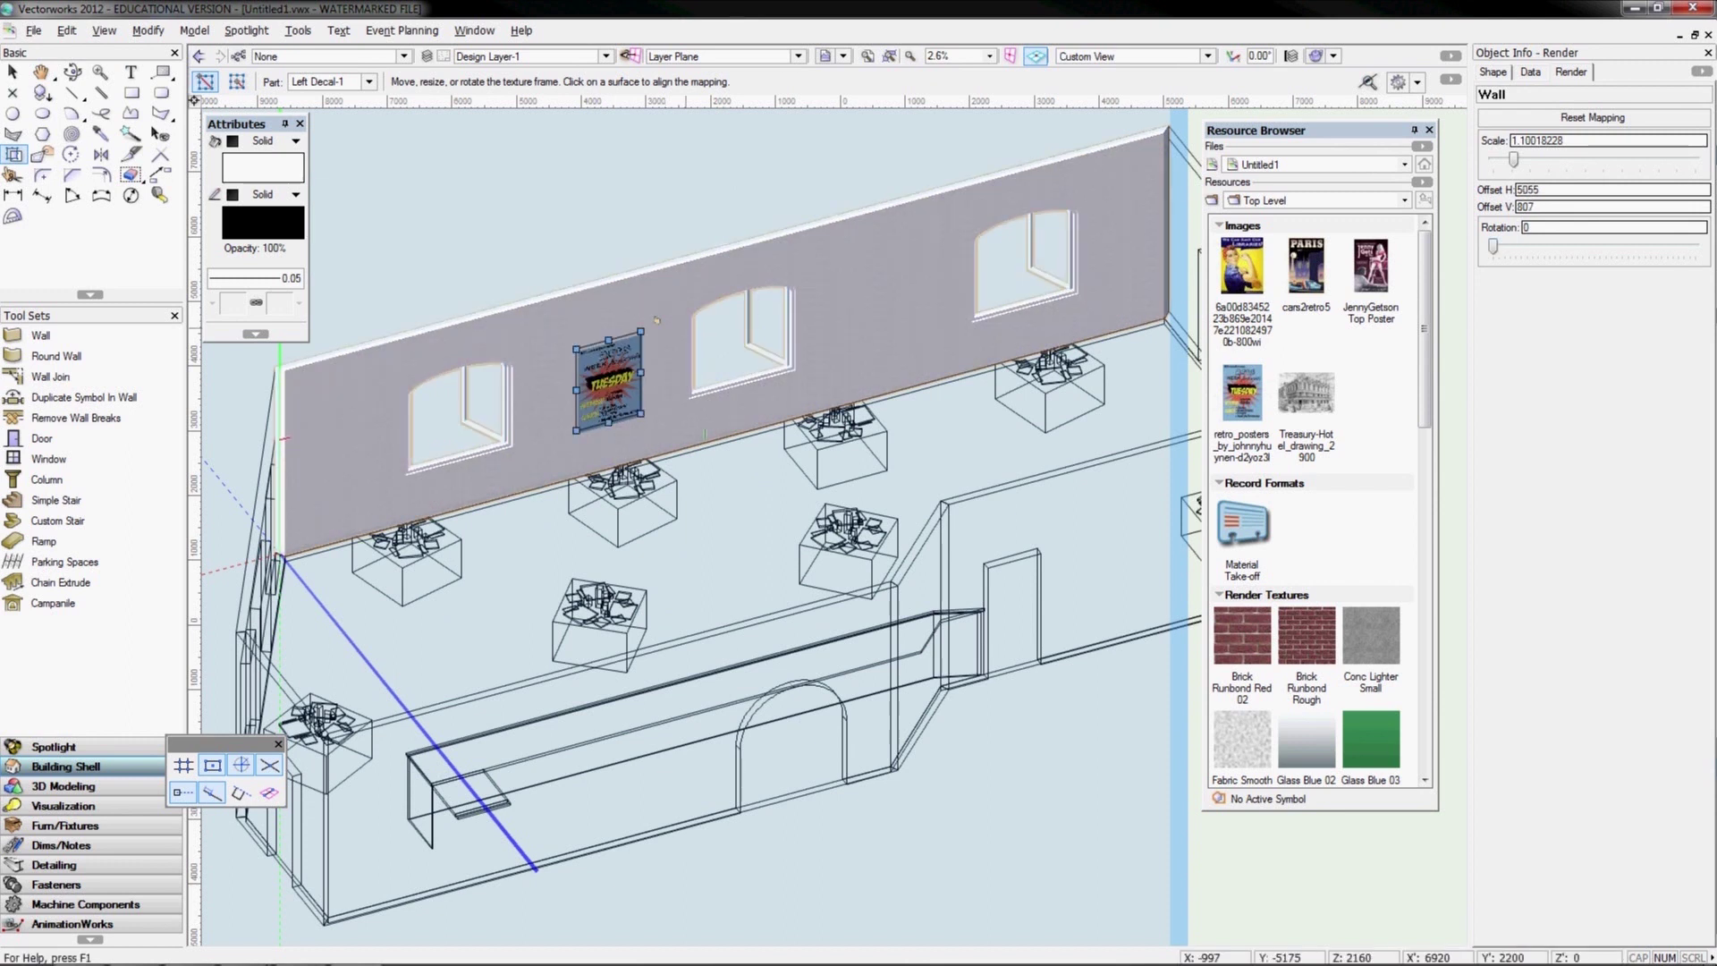
Set the poster decal's rotation to 10 and finish the texture mapping, returning to the Selection tool
left_click(1496, 250)
type("10")
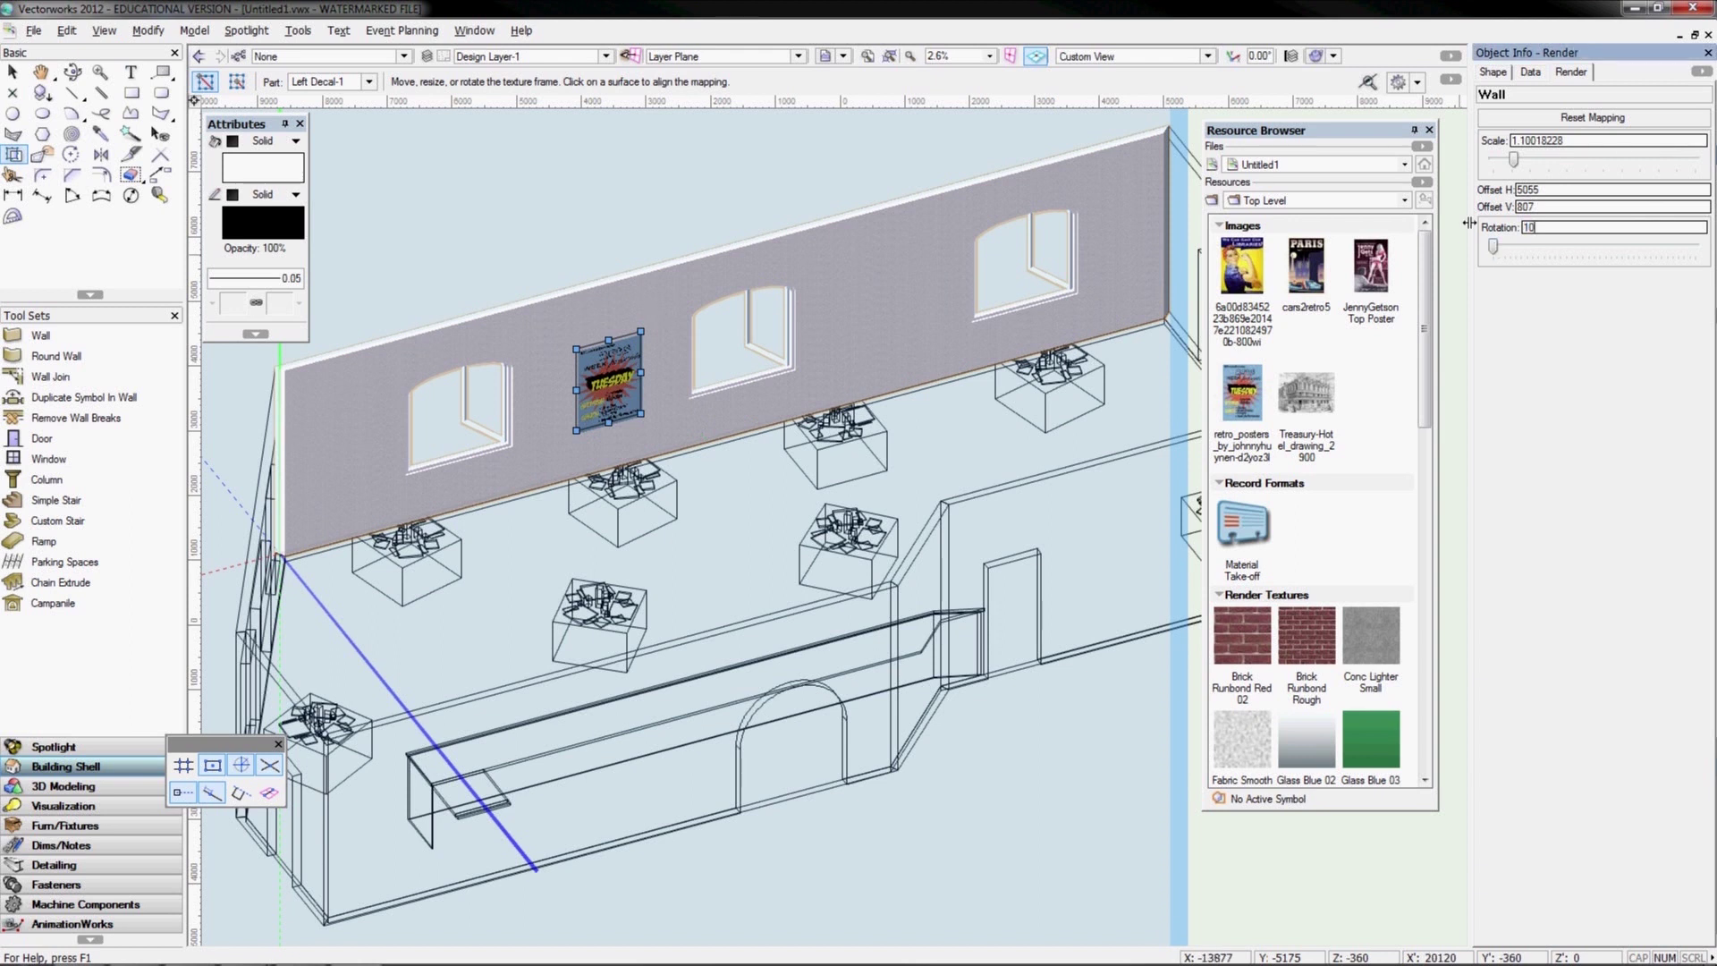
key("Return")
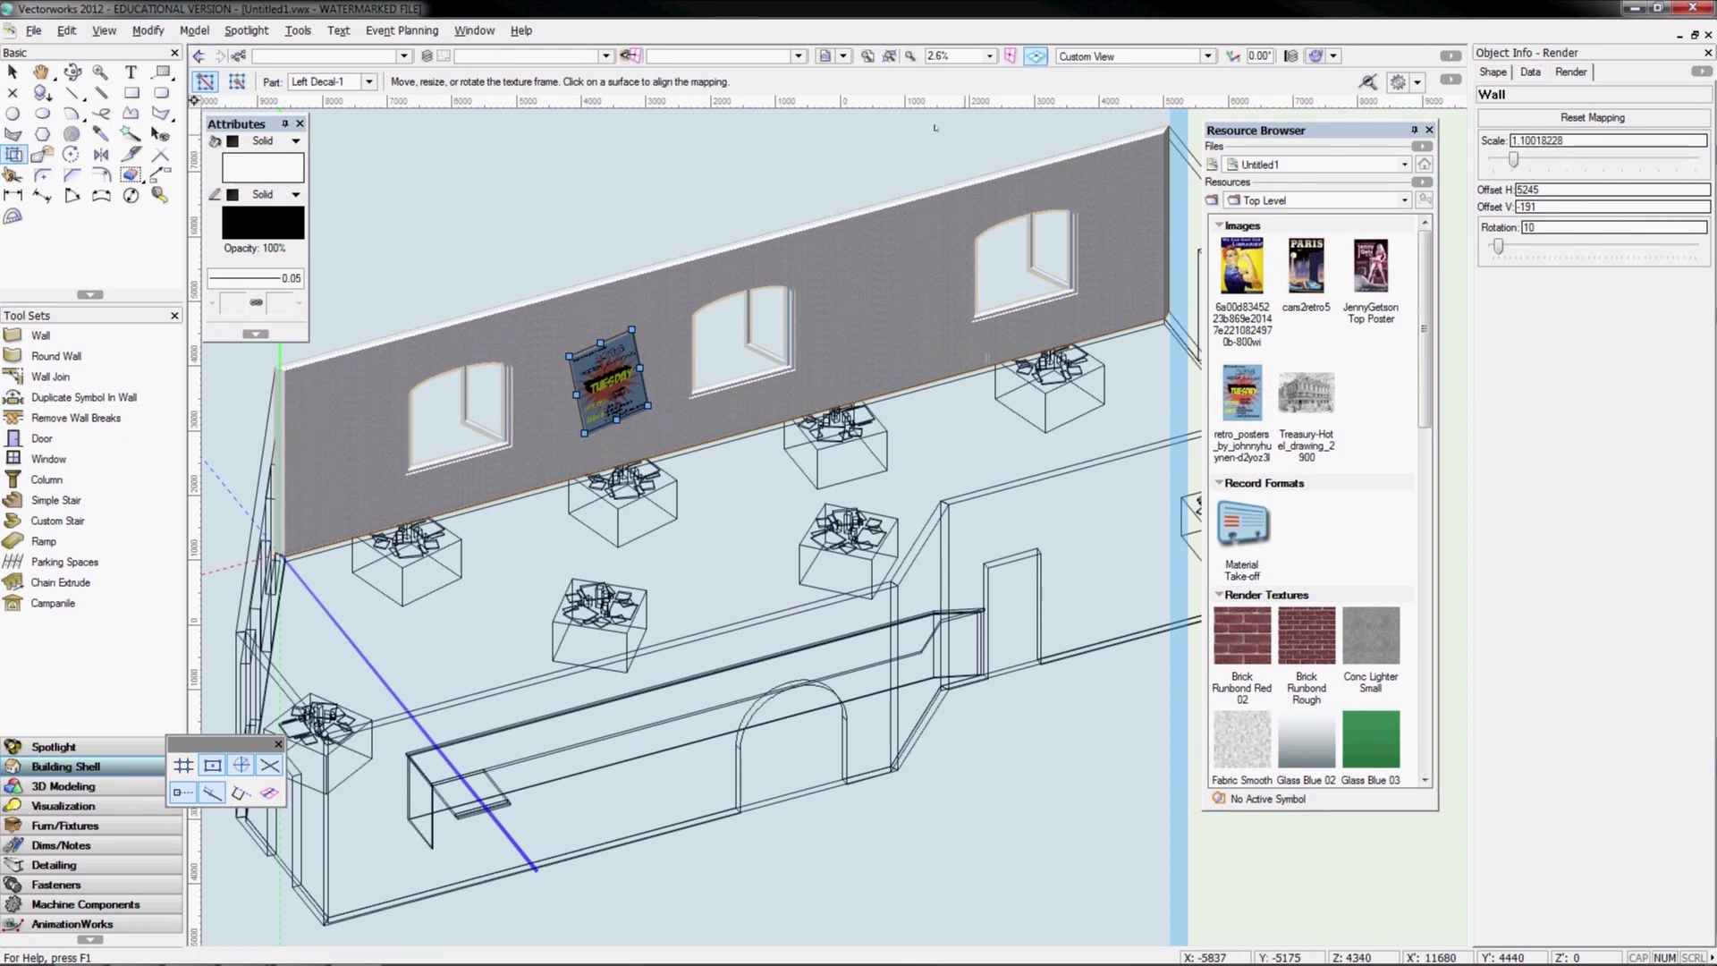
left_click(1703, 72)
left_click(1576, 76)
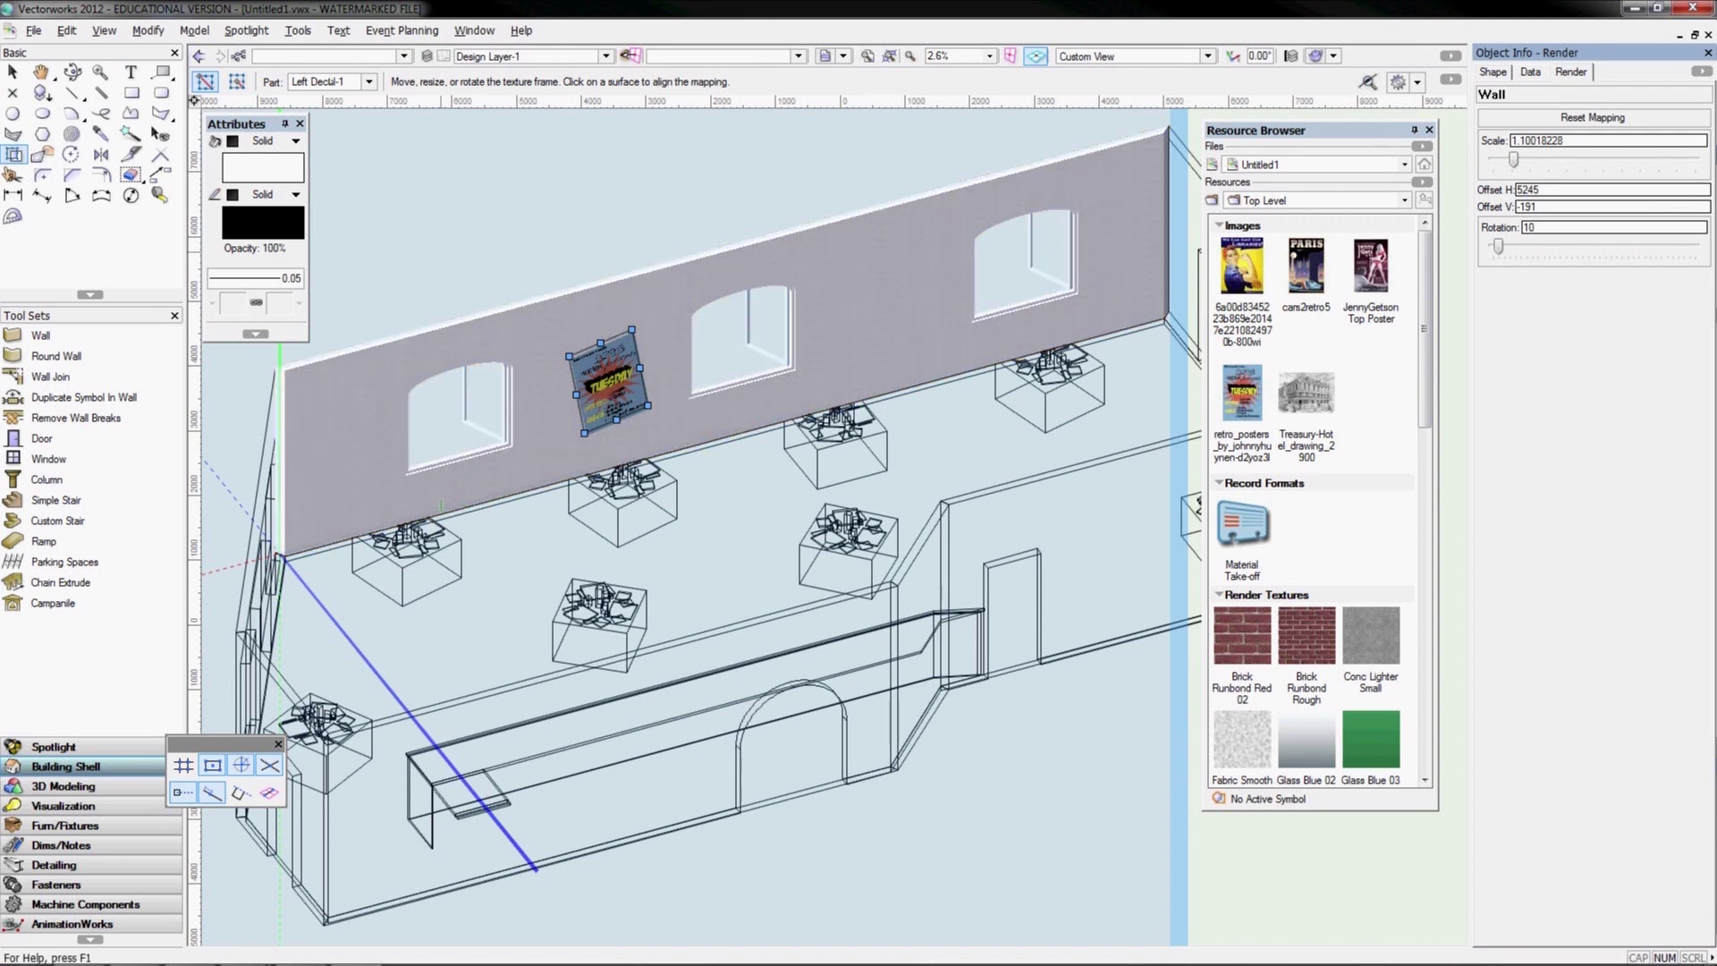
left_click(347, 81)
left_click(366, 83)
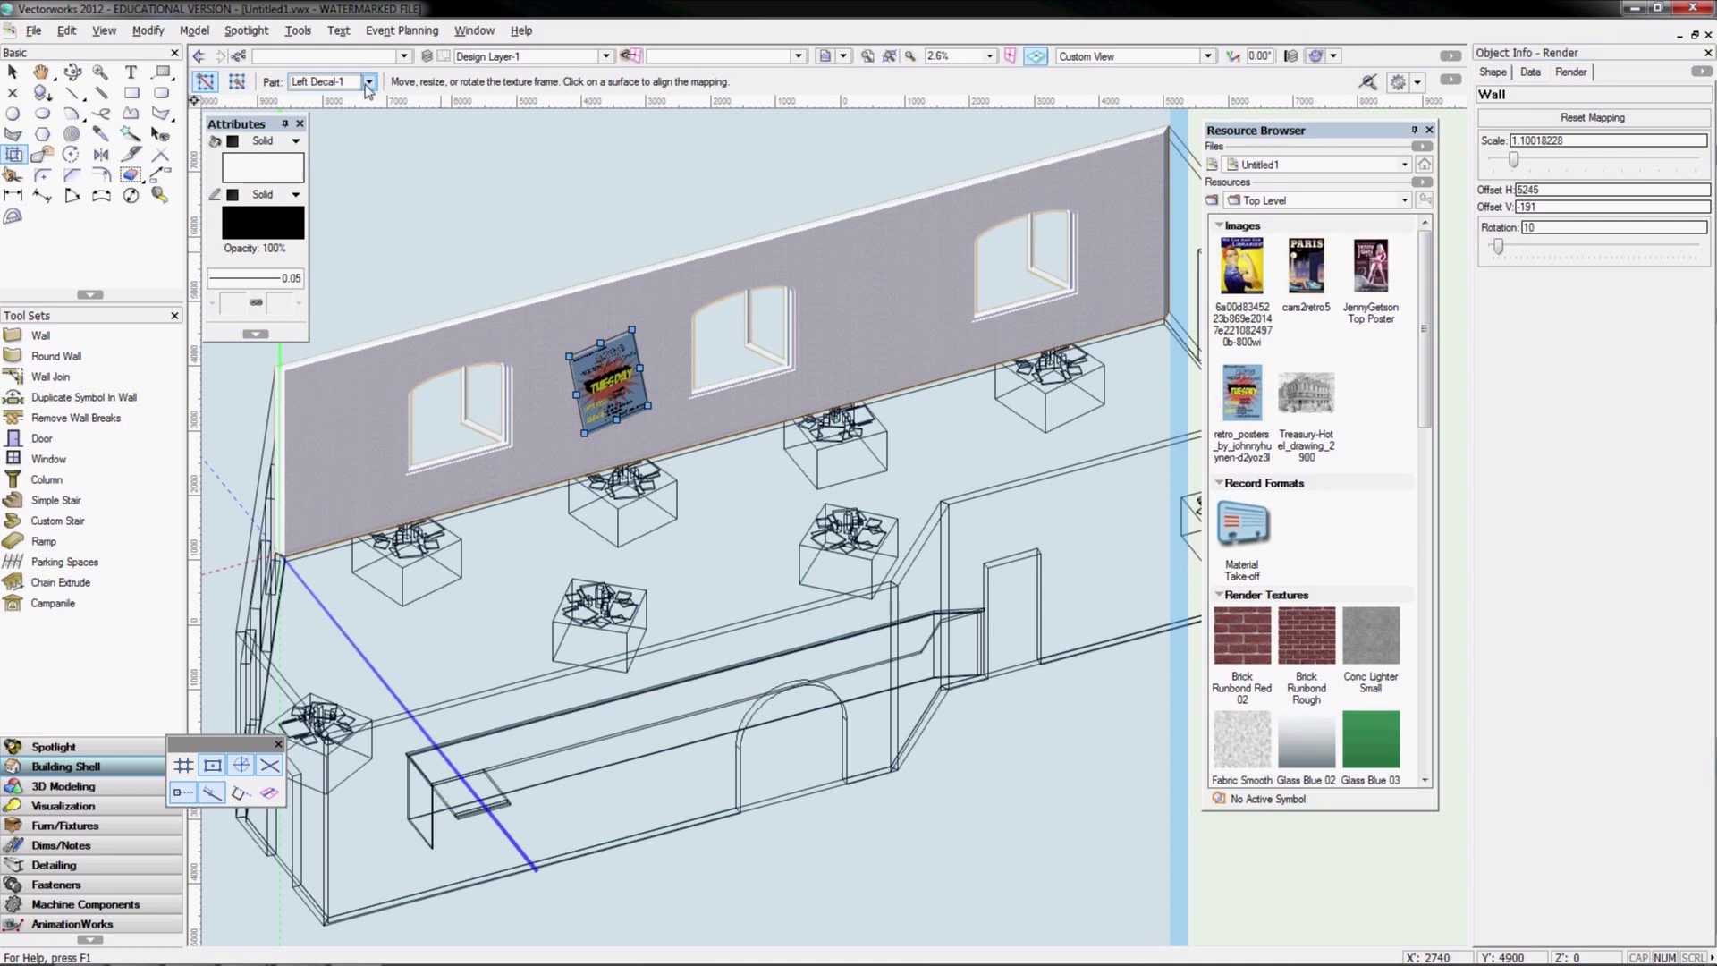
left_click(15, 73)
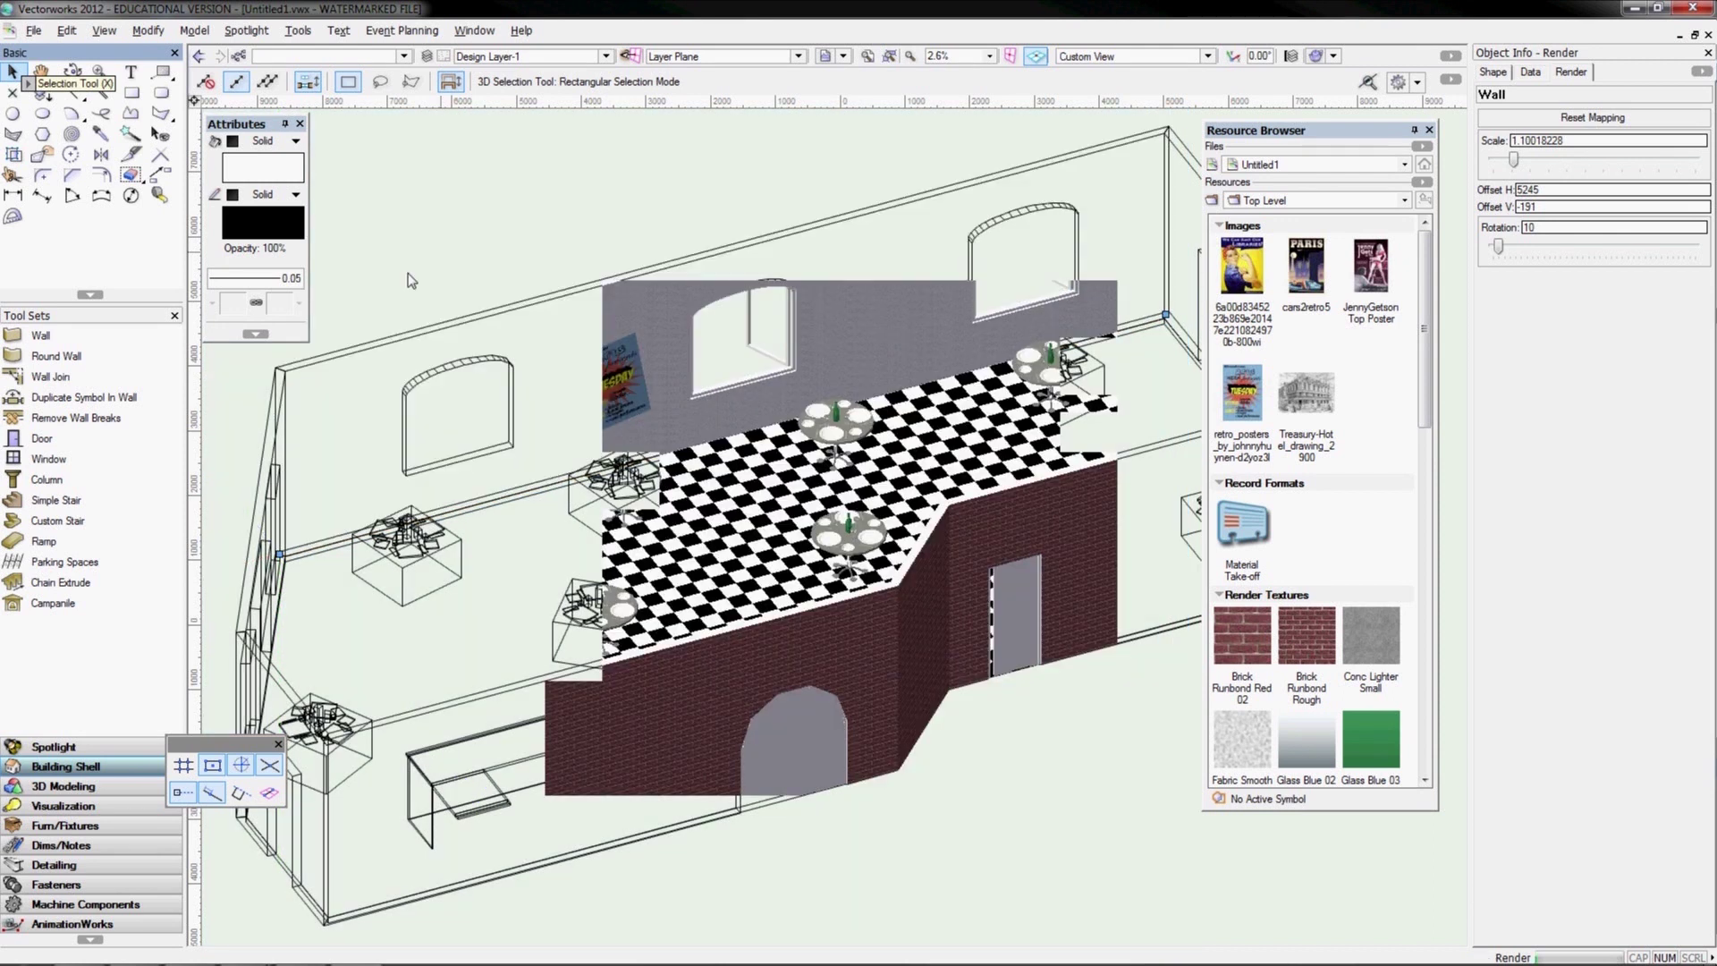
key("Escape")
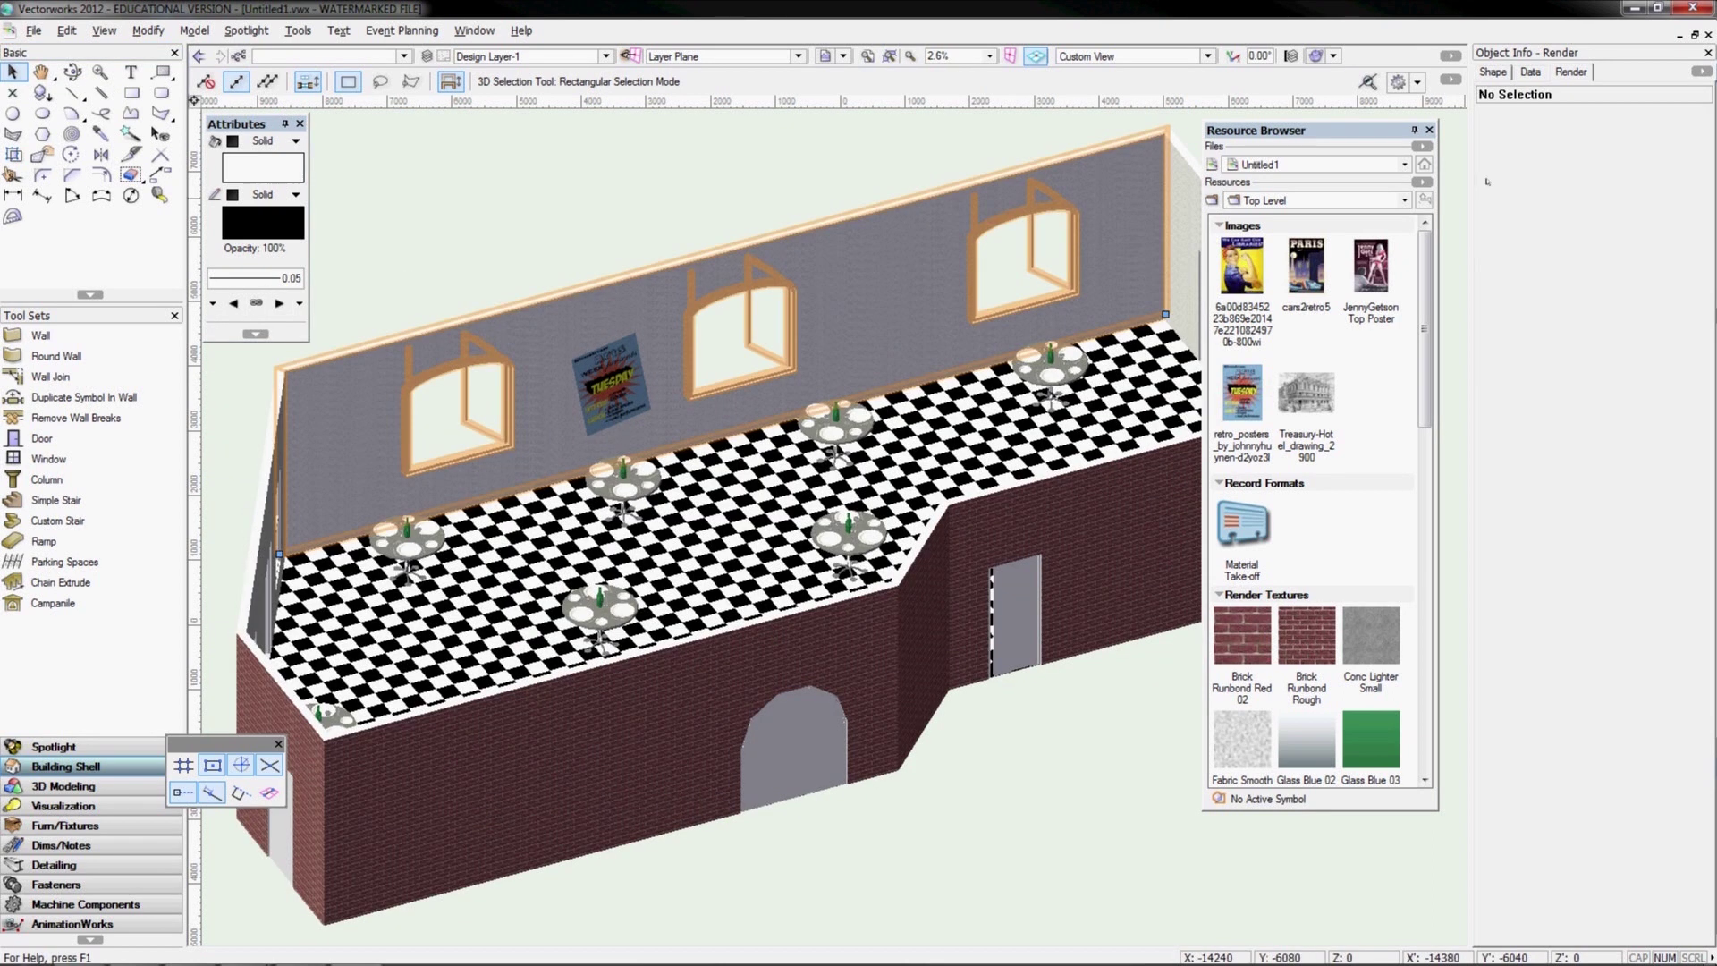
Re-render the 3D view of the restaurant to show the poster decals on the long windowed wall
left_click(720, 342)
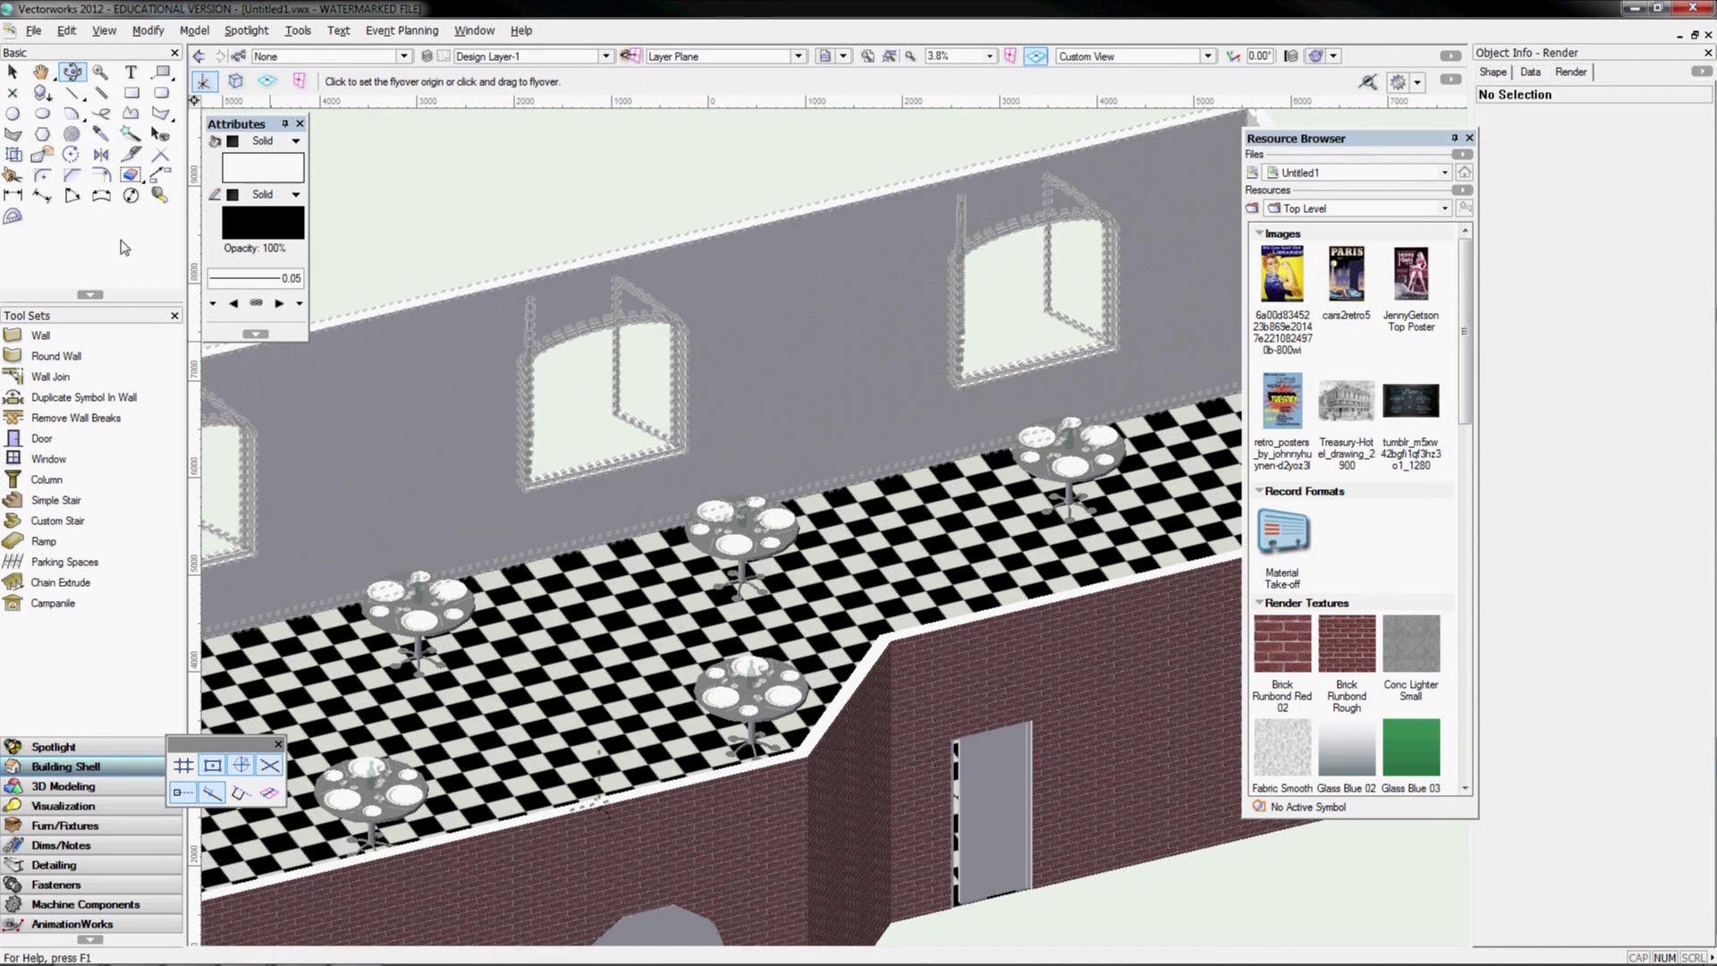
left_click(98, 30)
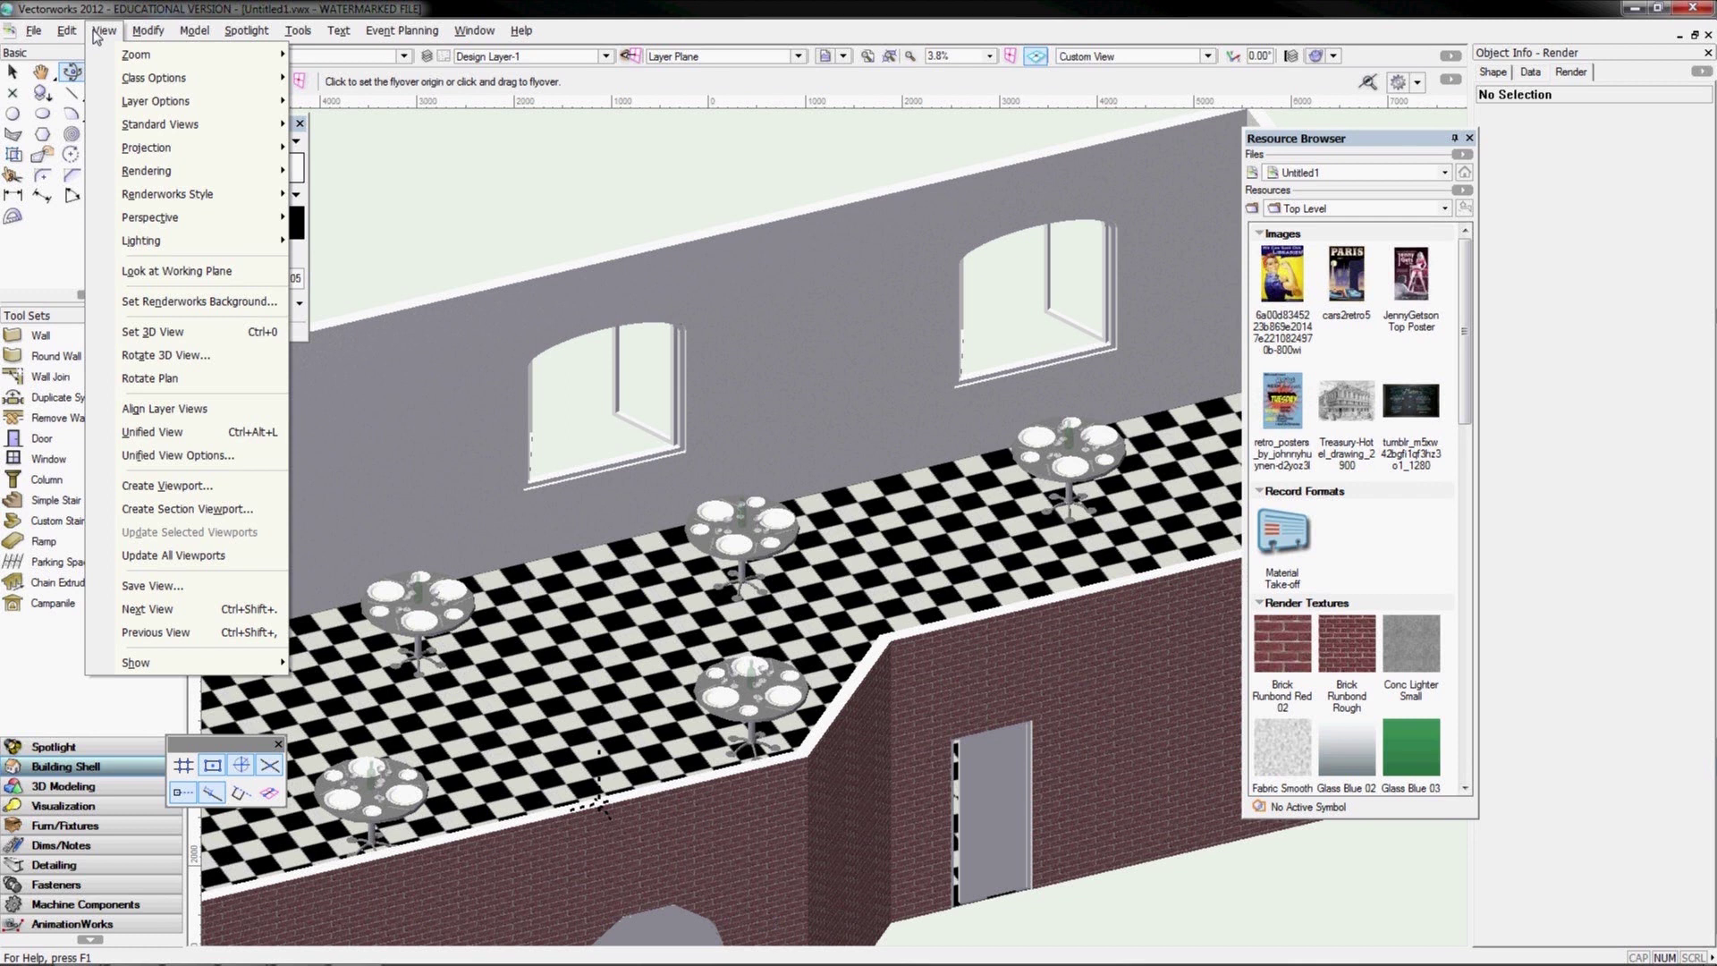
mouse_move(280, 168)
left_click(434, 178)
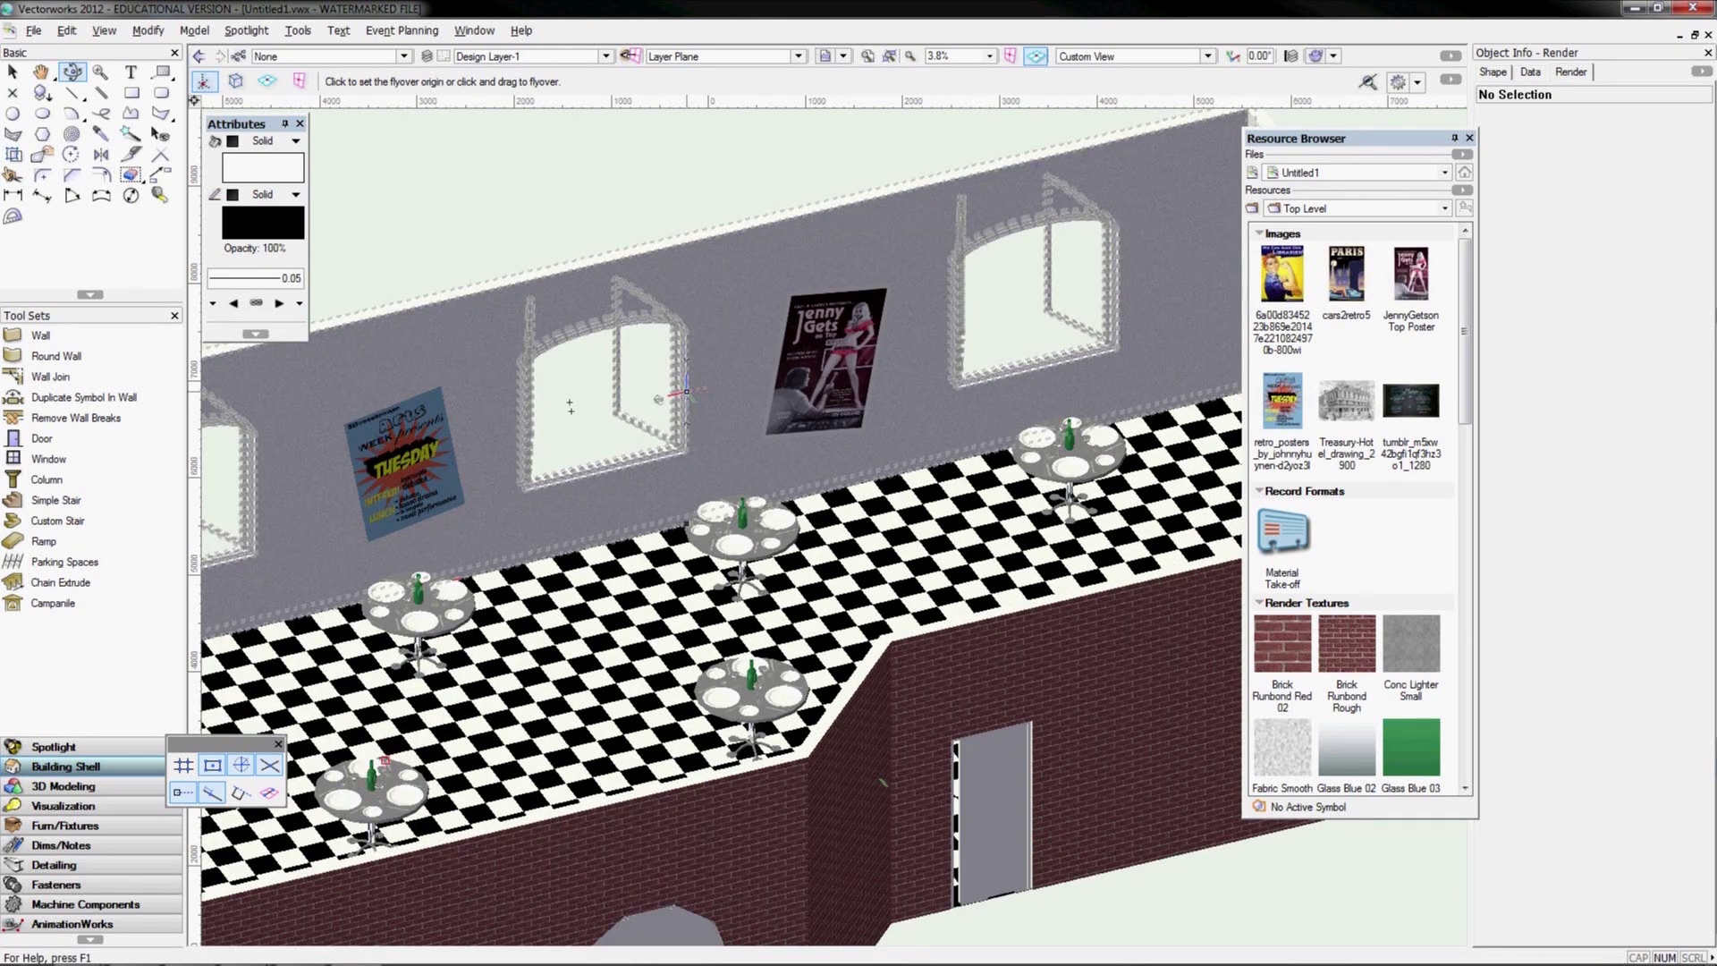
Orbit to the walls with the bar counter and dock the Resource Browser beside the Object Info palette
left_click_drag(616, 696, 762, 679)
left_click_drag(1296, 136, 1527, 127)
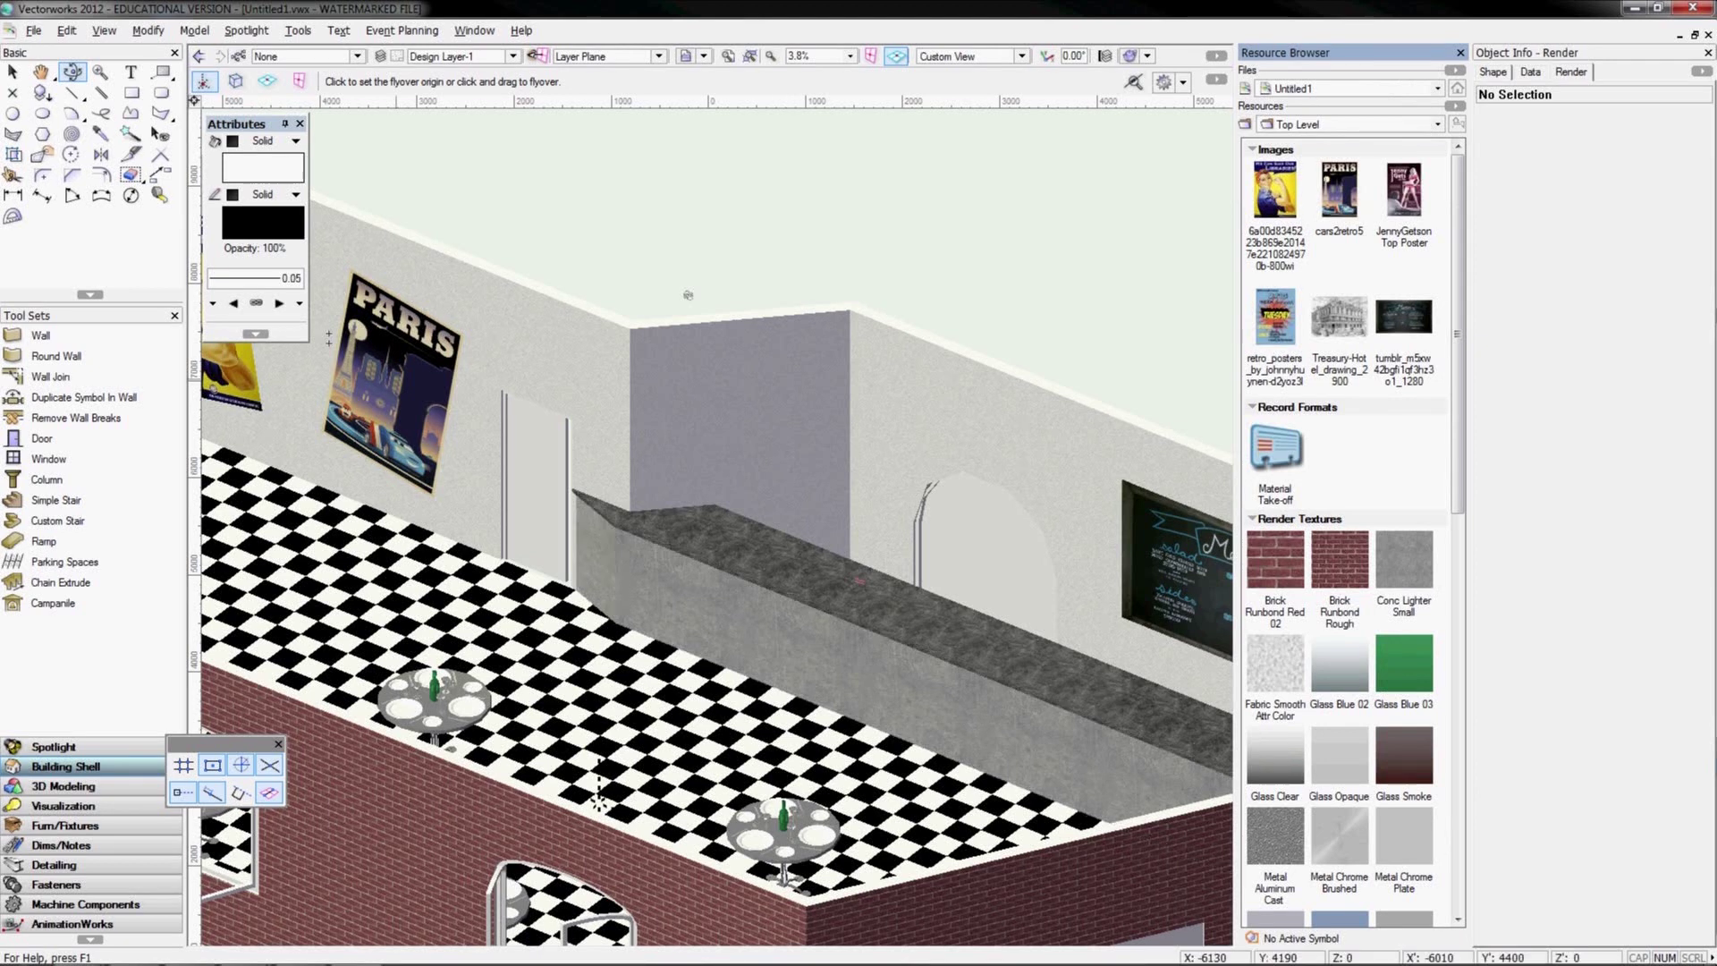
Undock the Resource Browser as a floating palette beside the drawing and switch the restaurant to Top/Plan view
left_click_drag(1360, 60, 863, 170)
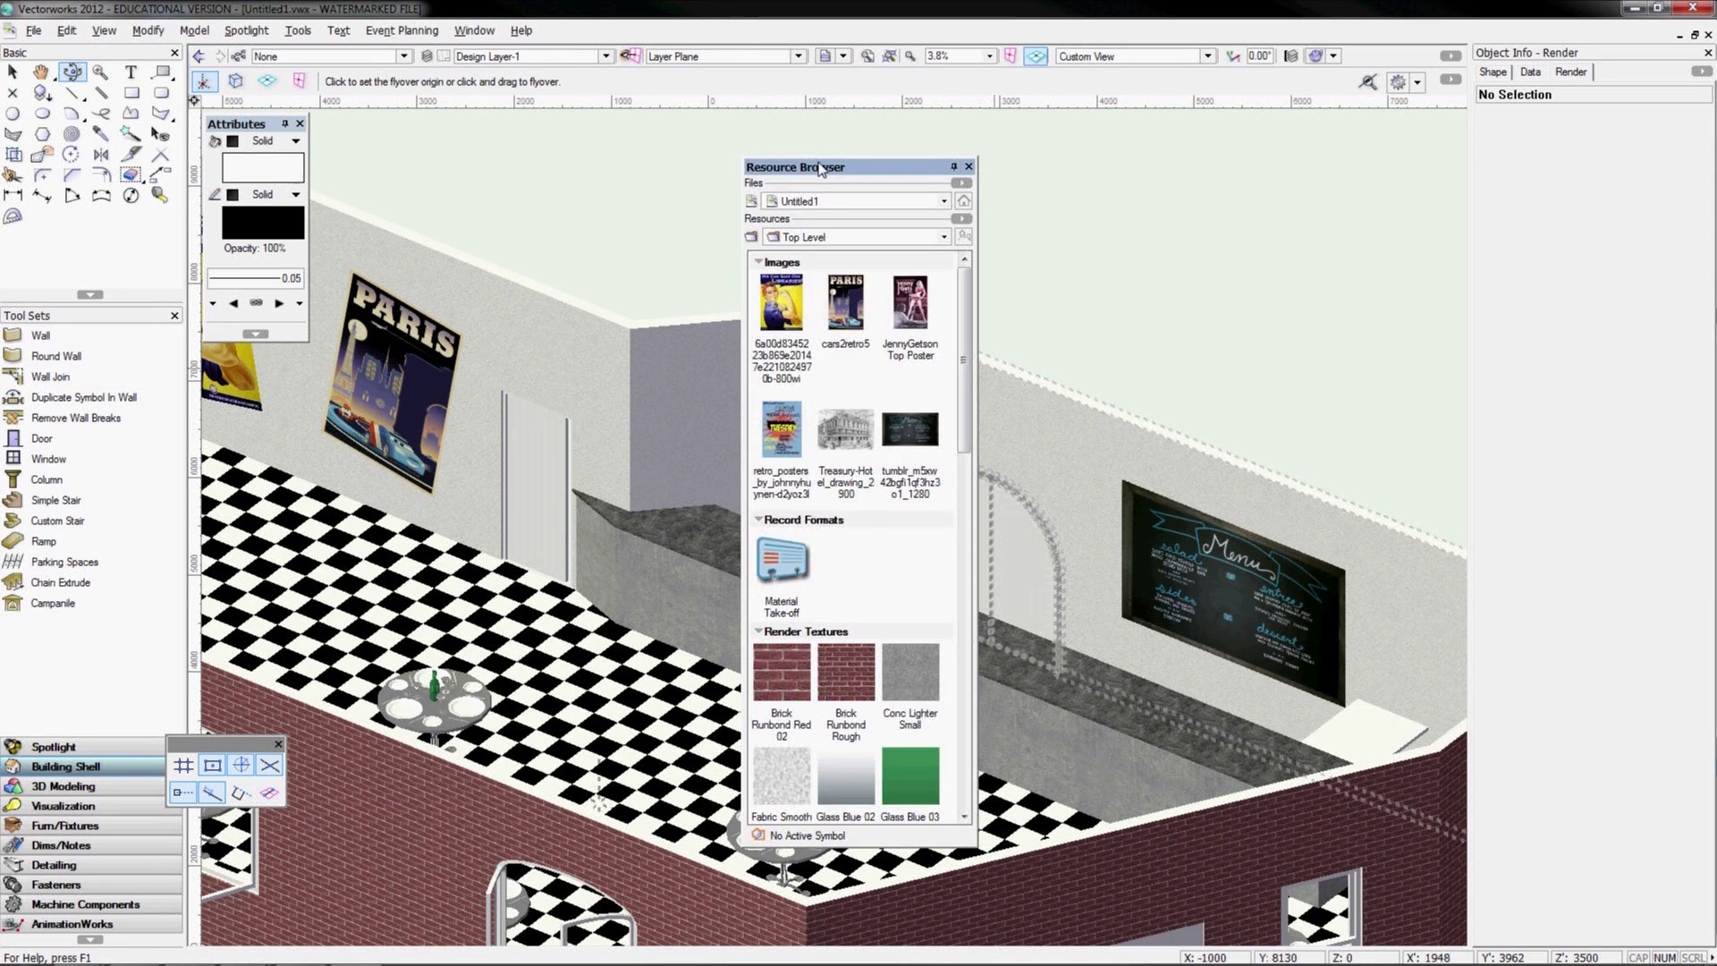
left_click_drag(821, 168, 1407, 263)
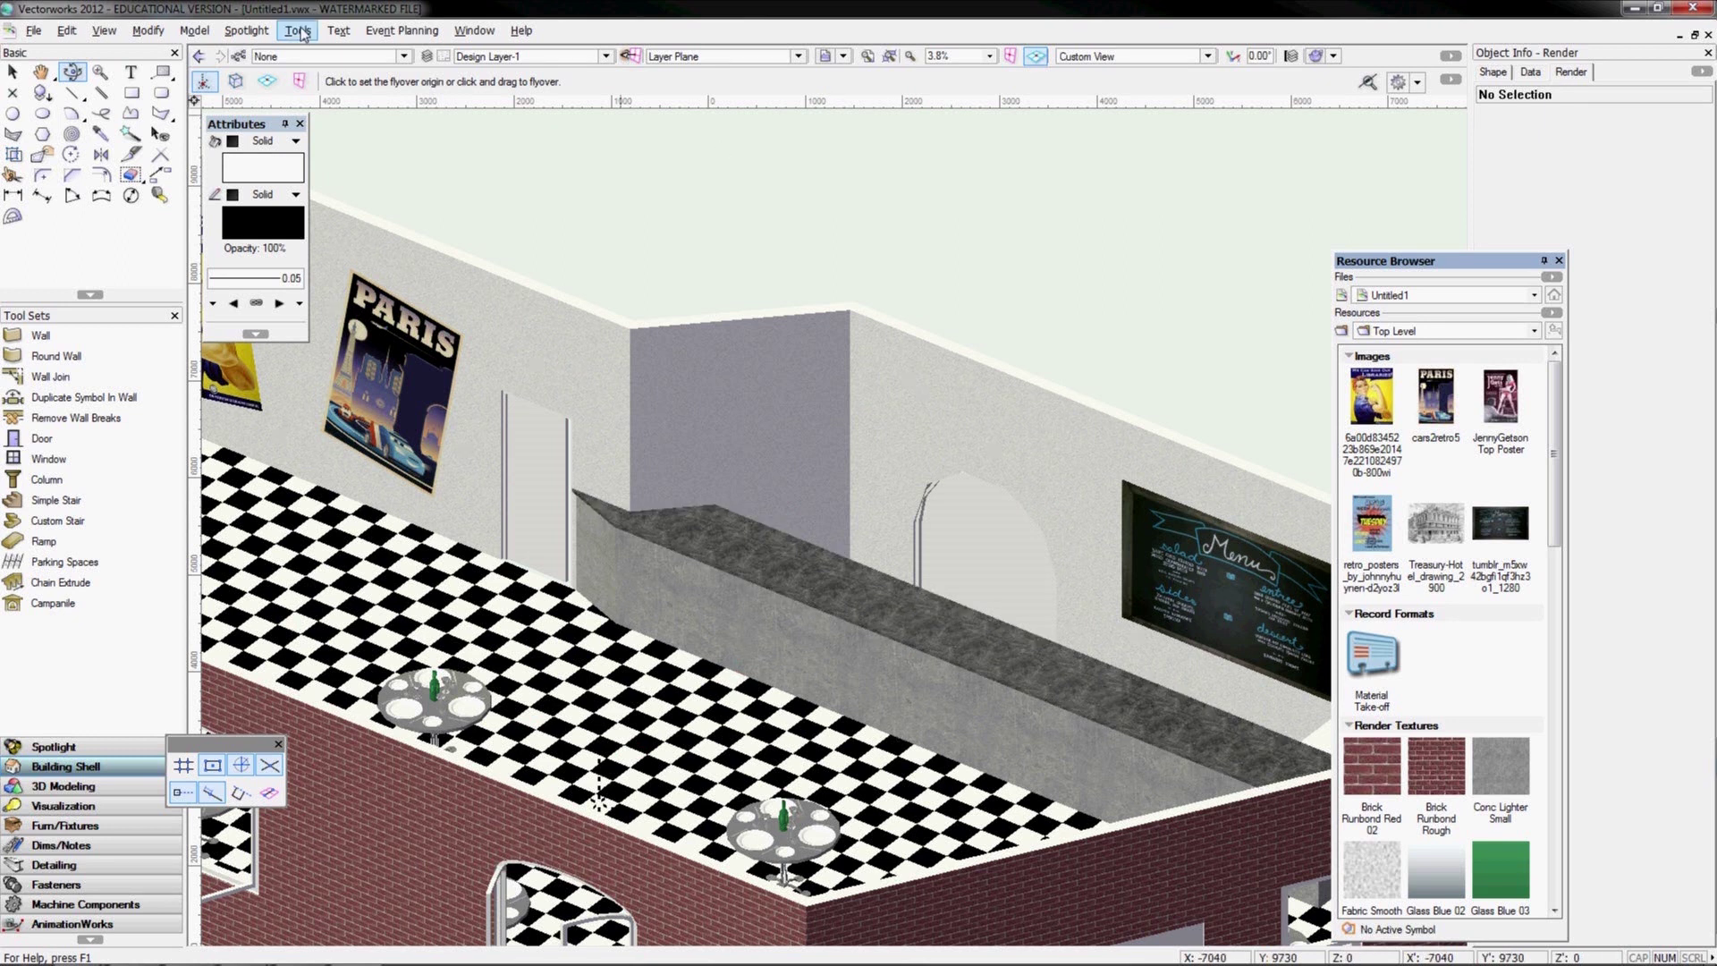
left_click(266, 32)
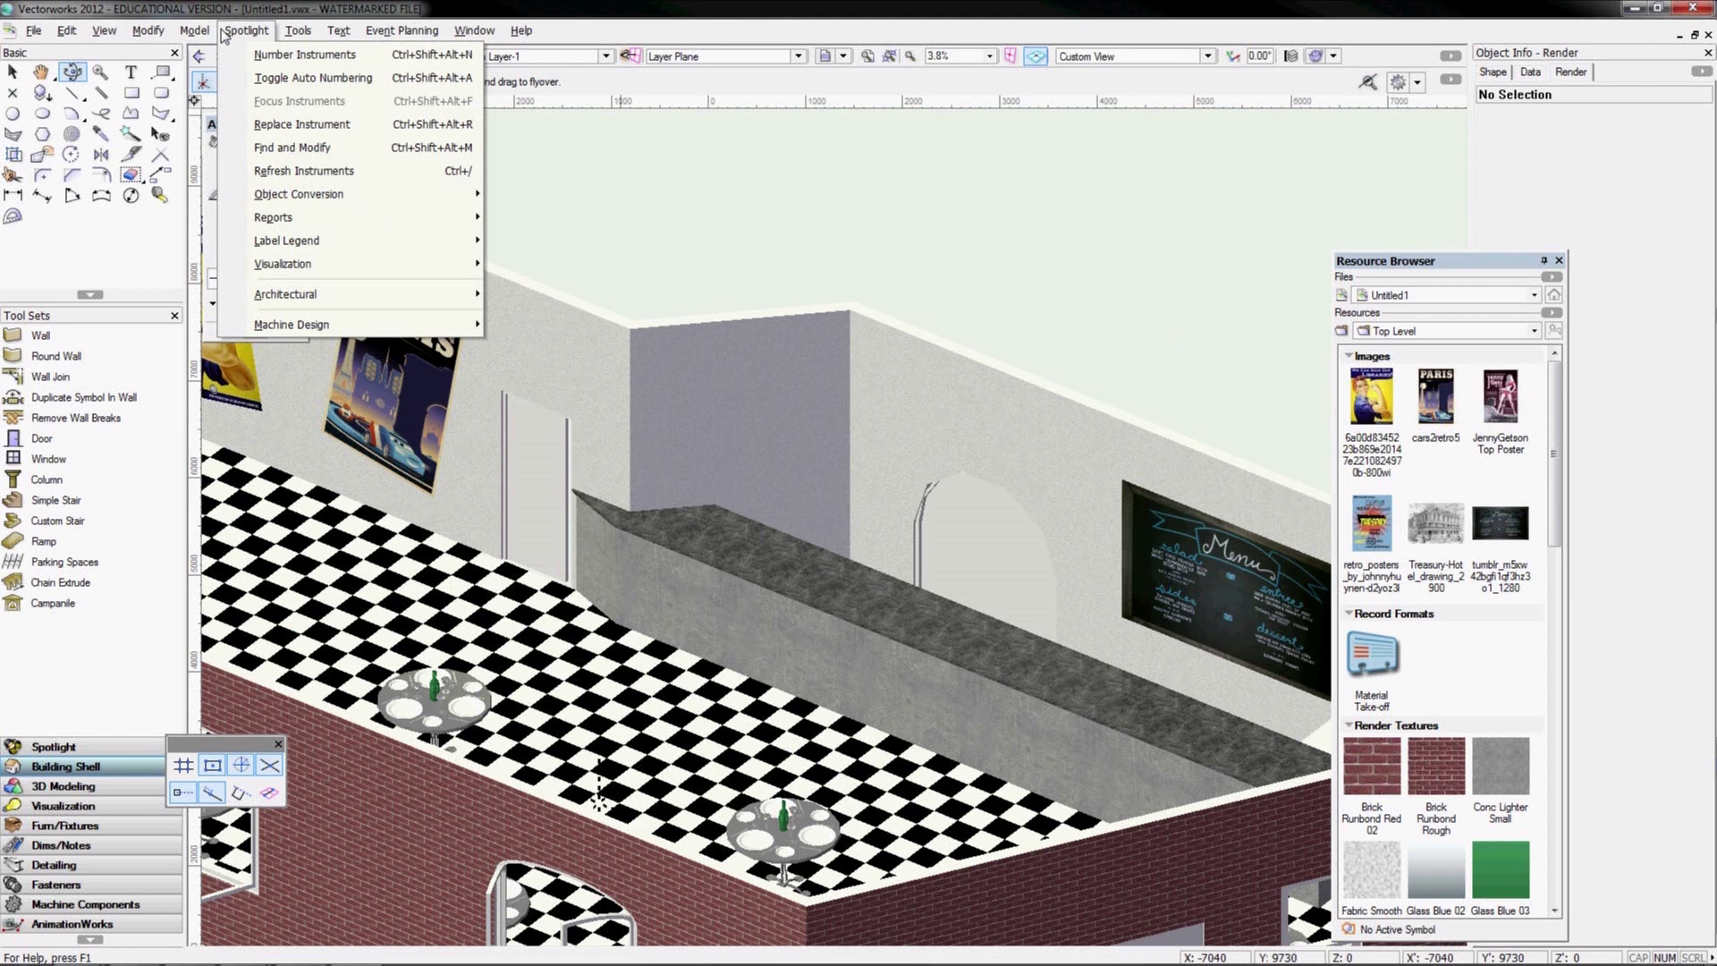
mouse_move(194, 31)
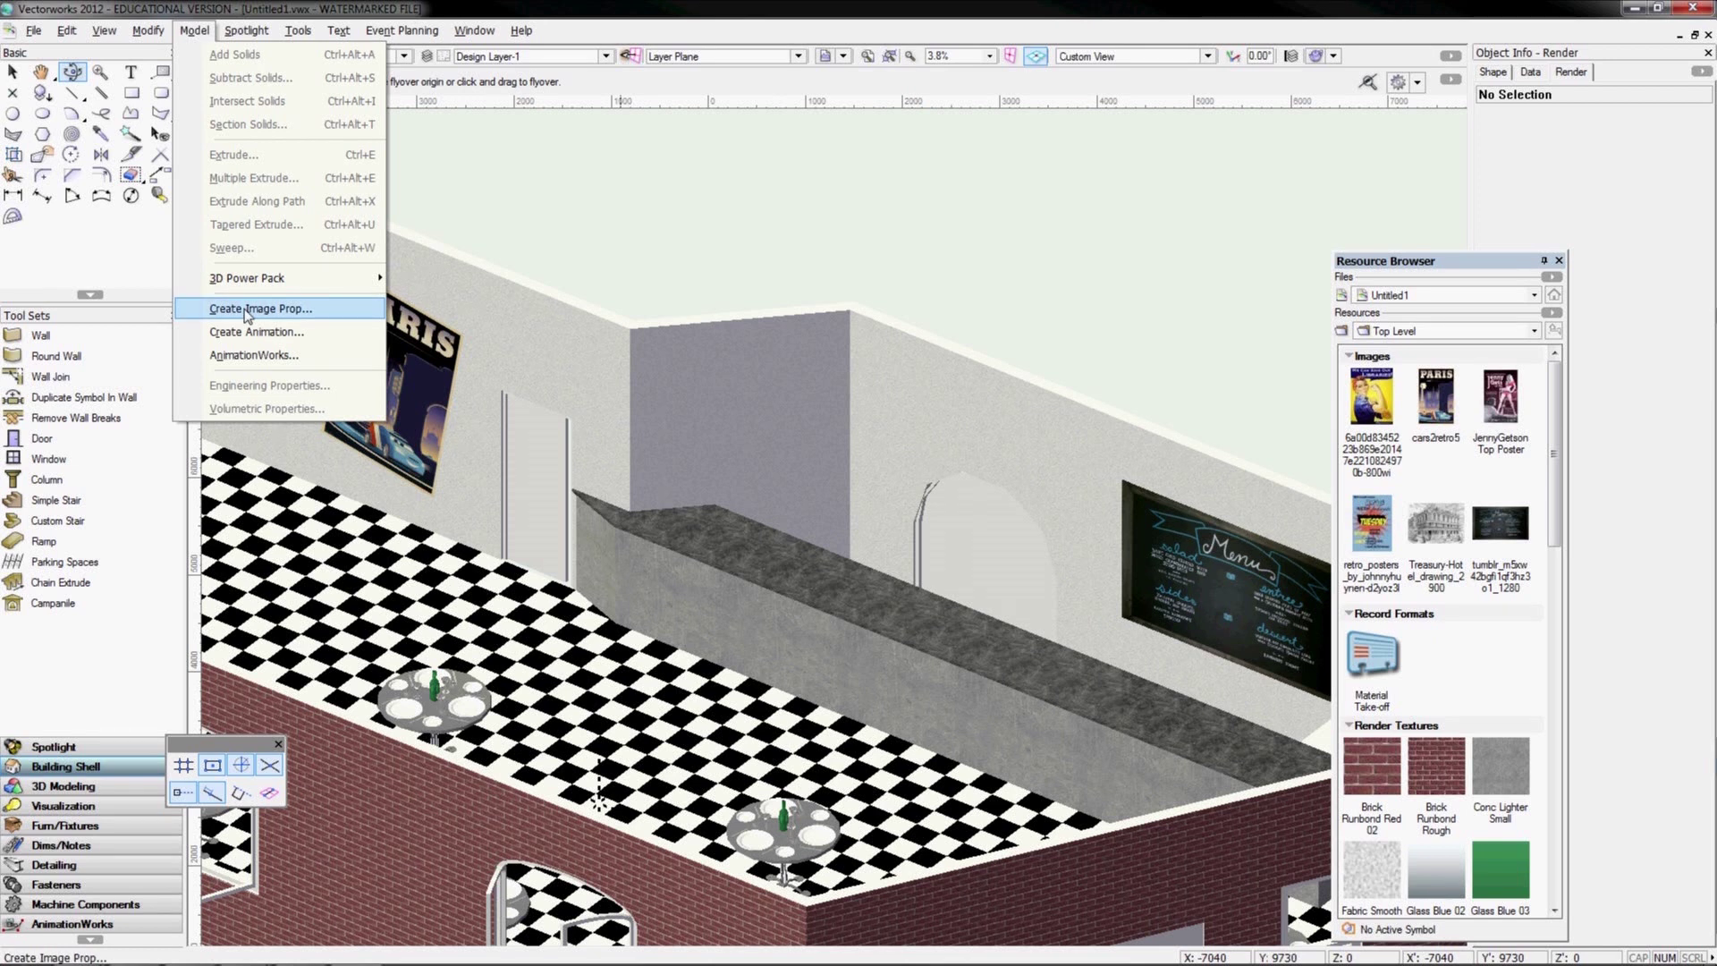
left_click(196, 32)
key("F5")
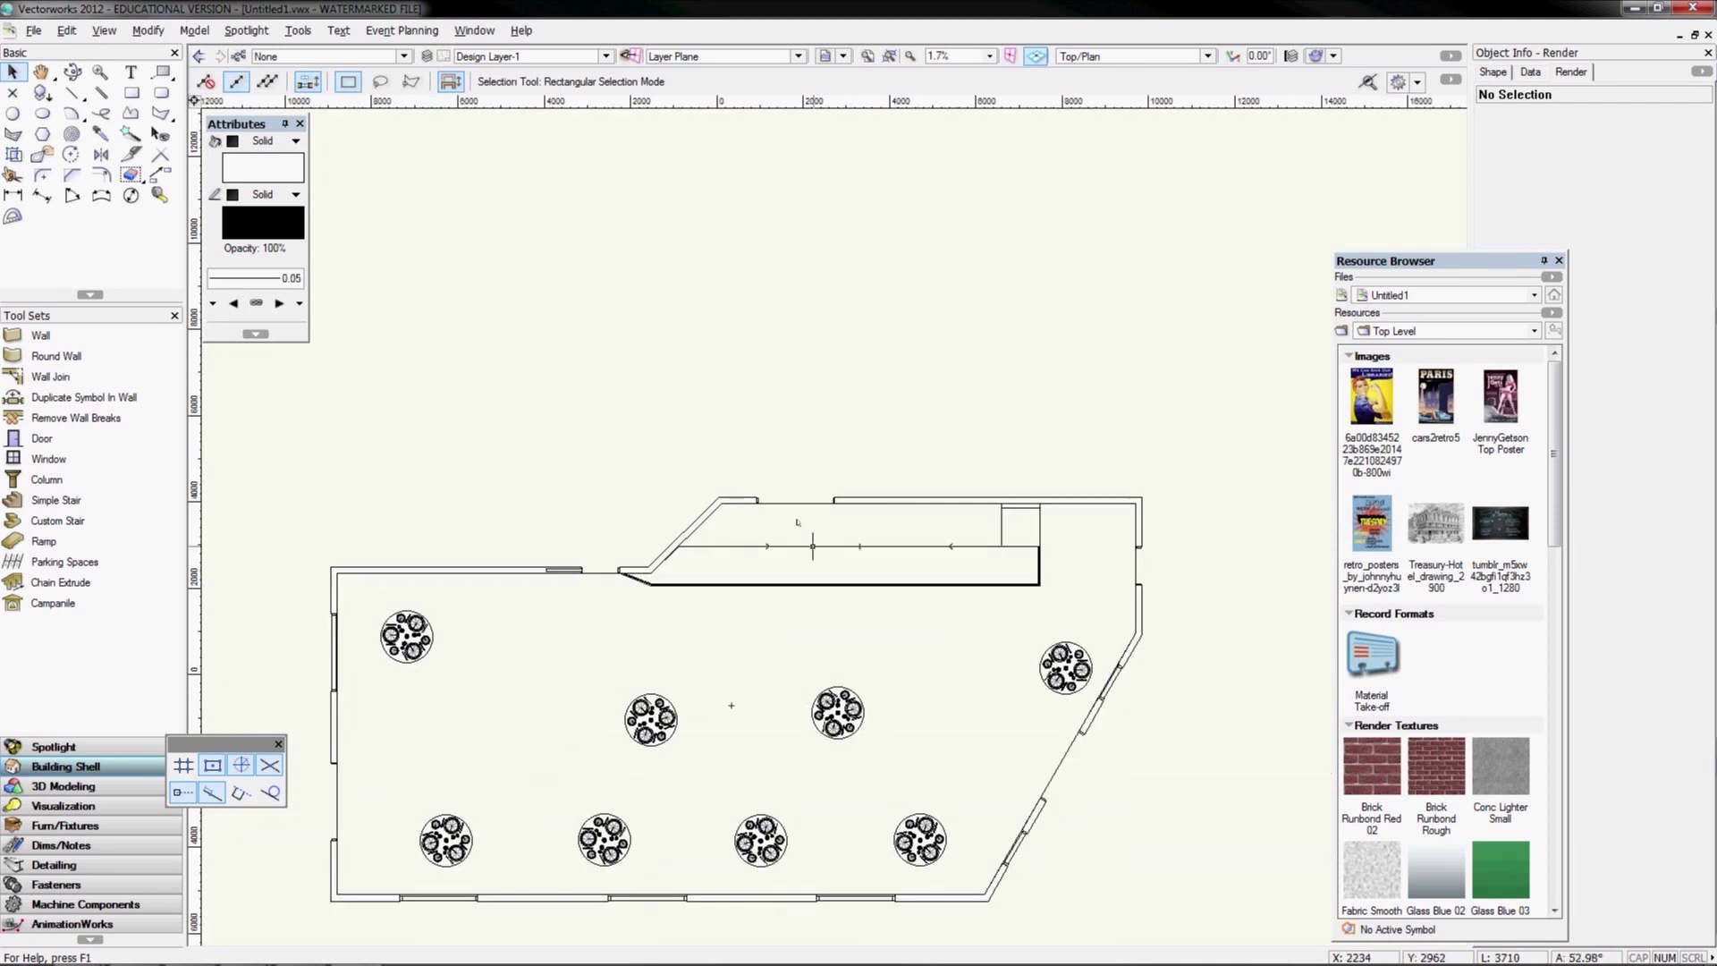
Start creating an image prop by importing the picture file waitress.jpg
left_click(149, 31)
mouse_move(195, 32)
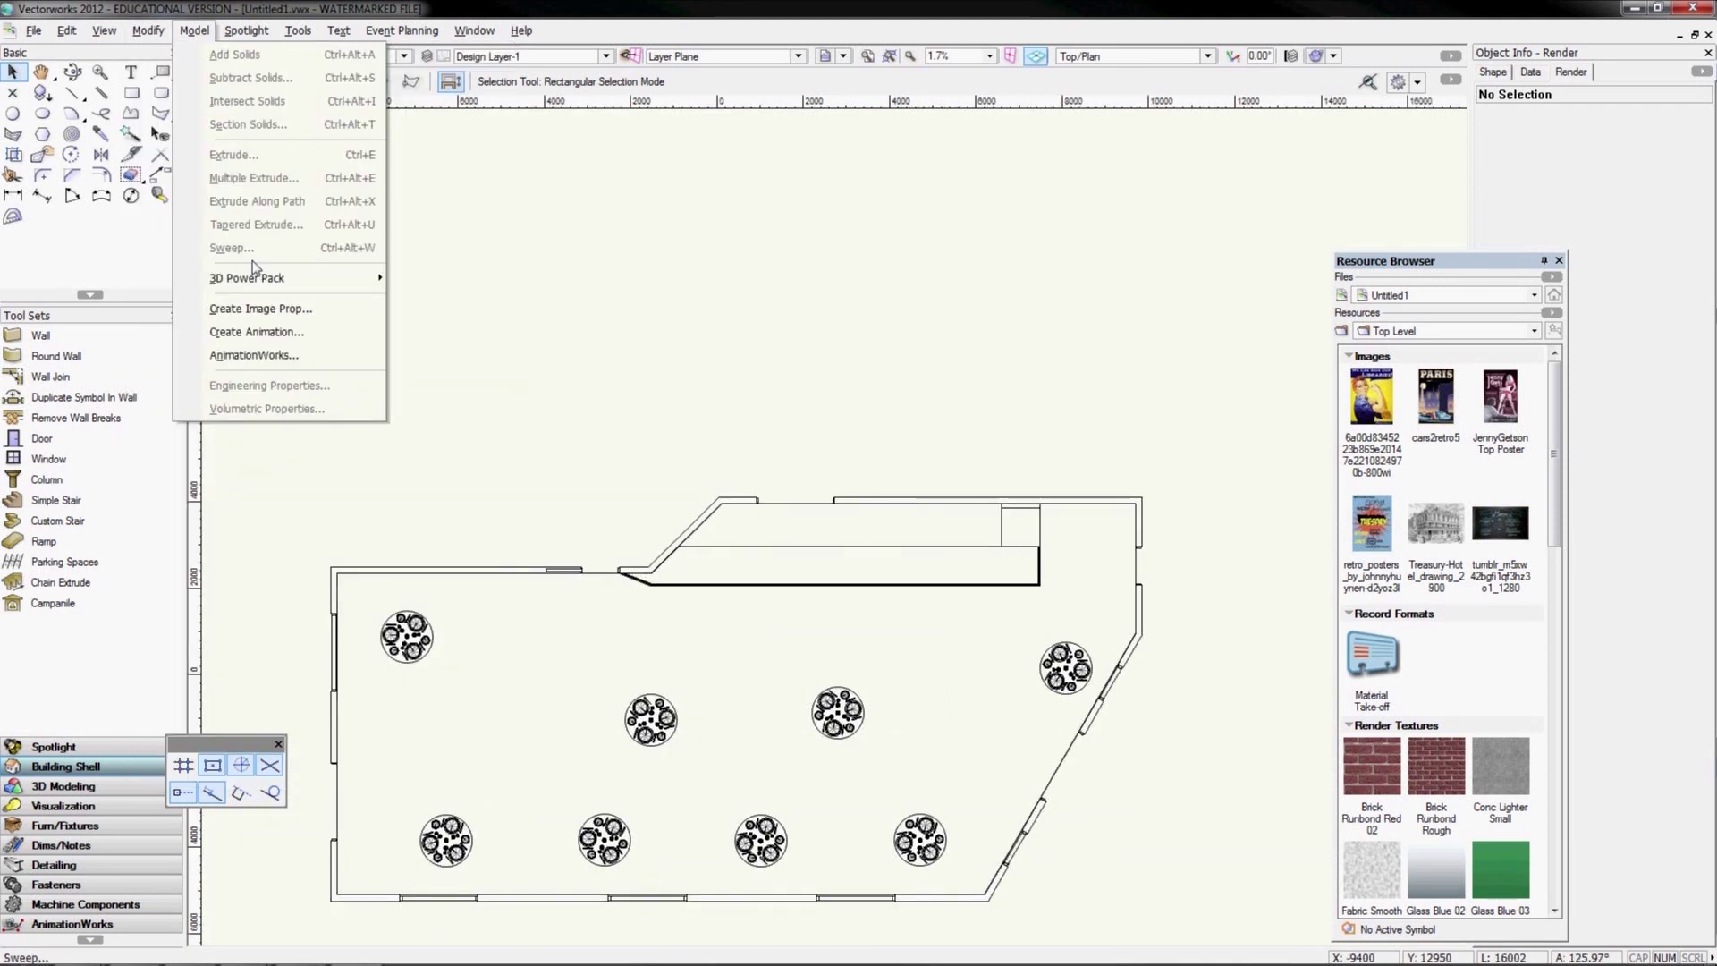
left_click(260, 309)
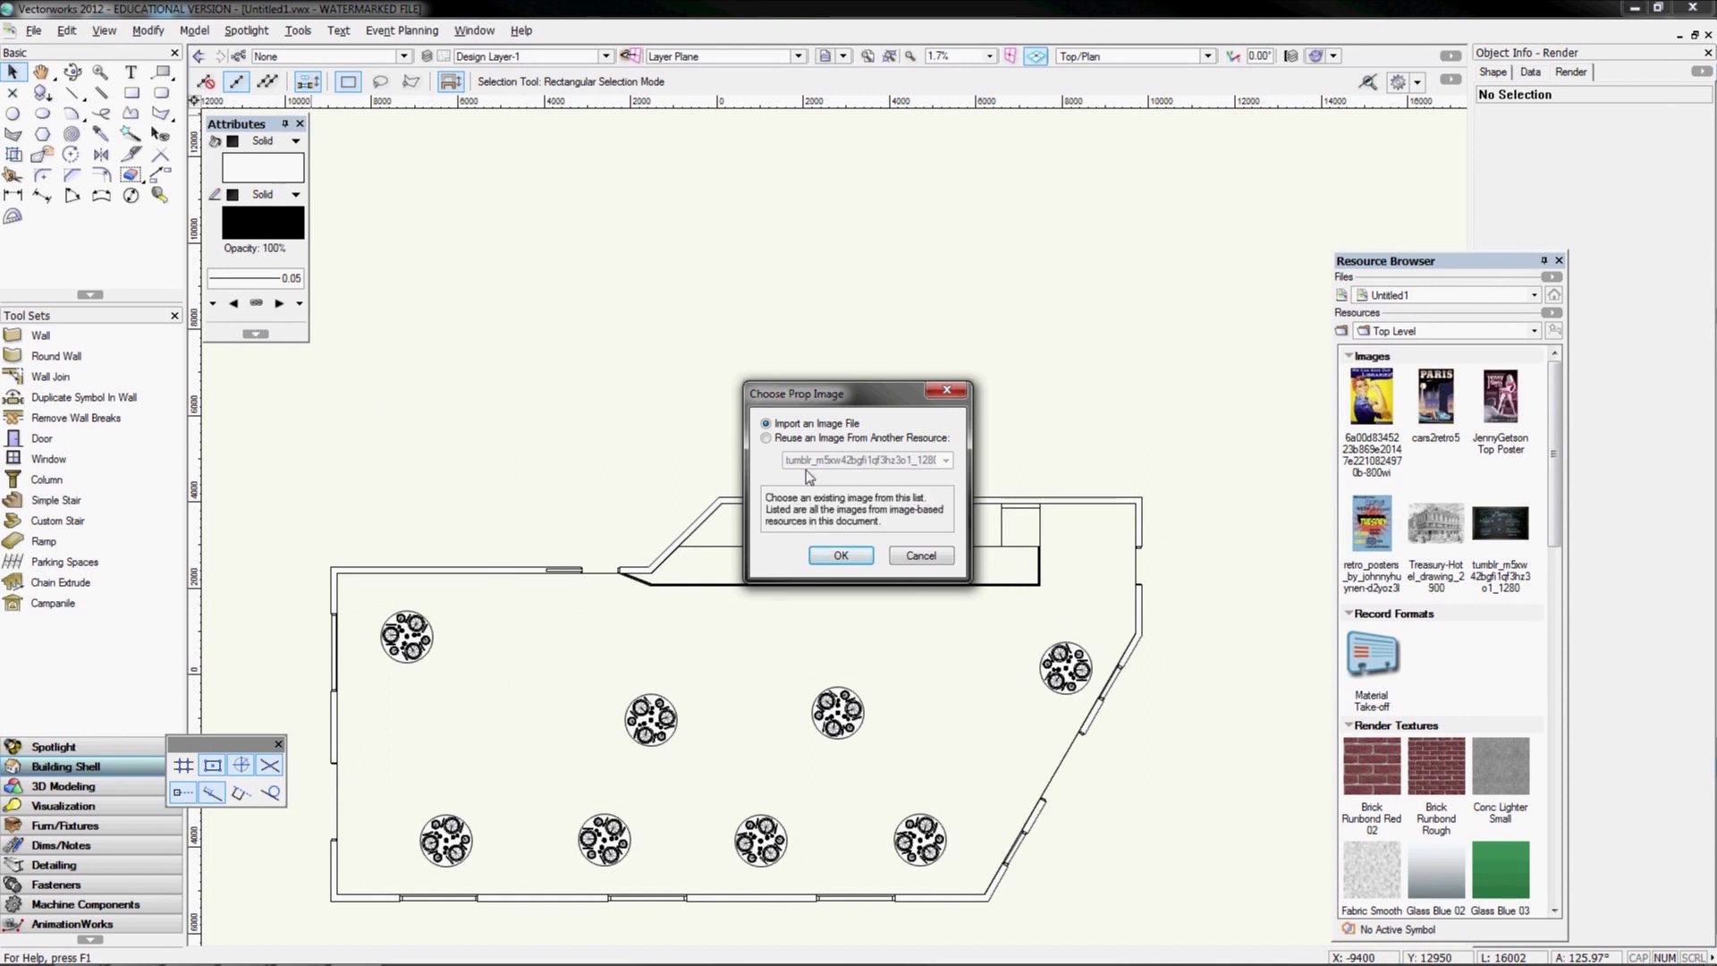
key("Return")
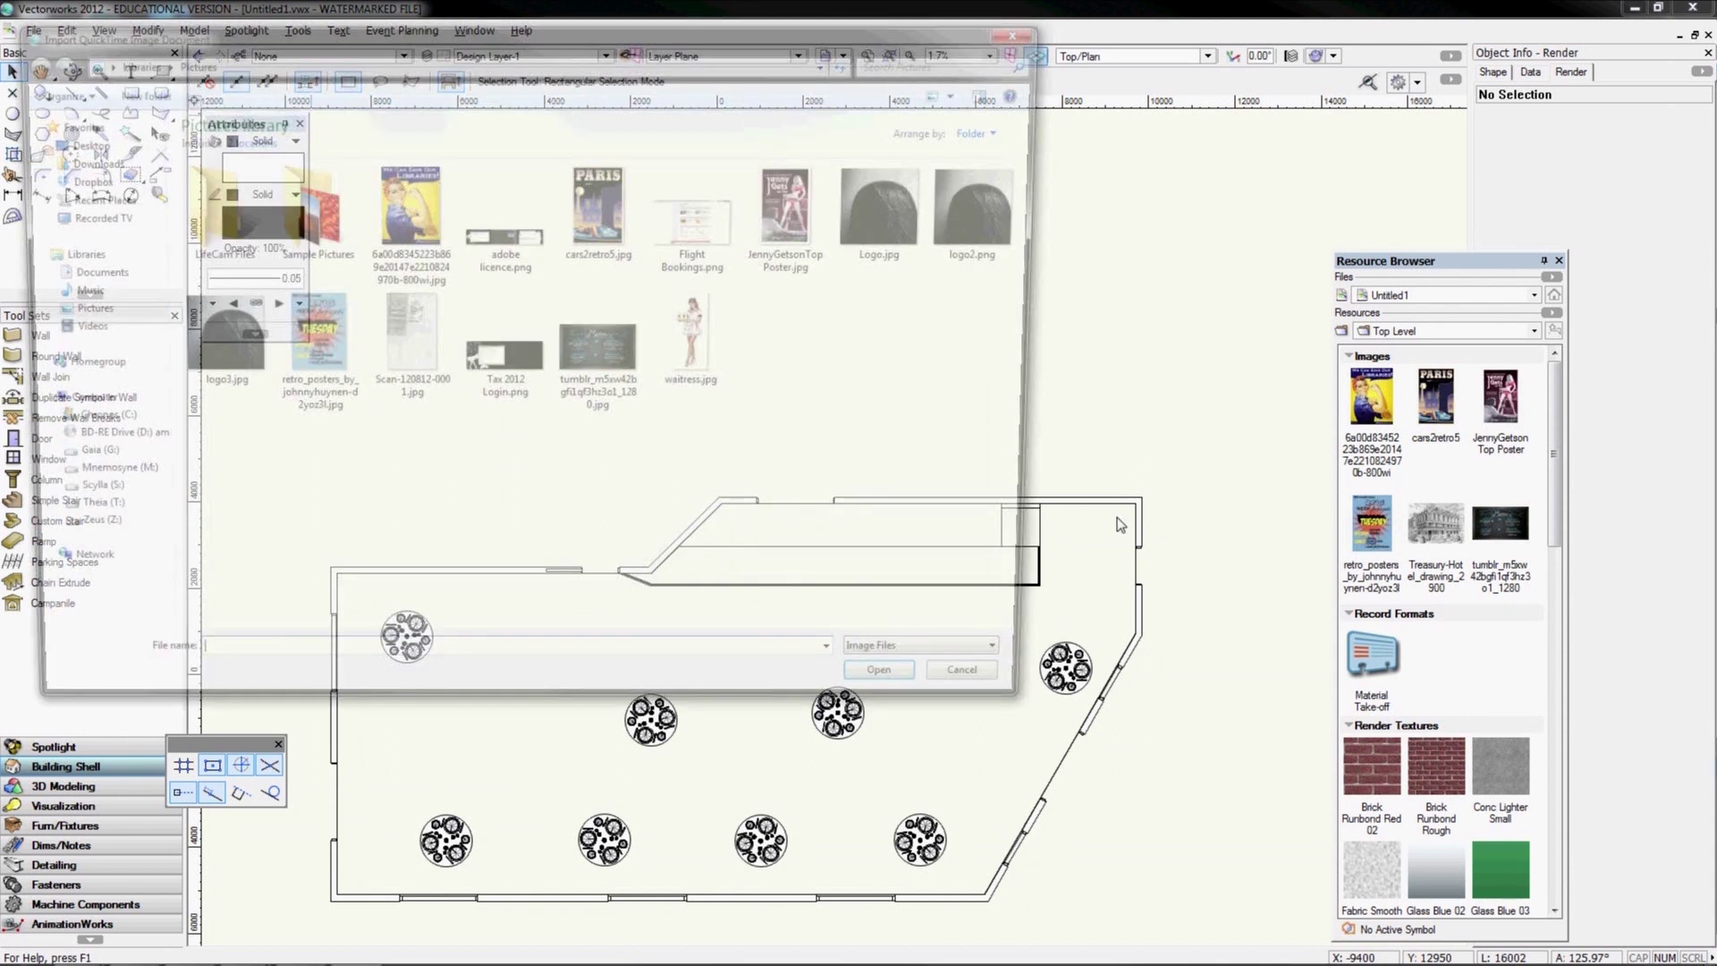
left_click(697, 339)
left_click(902, 698)
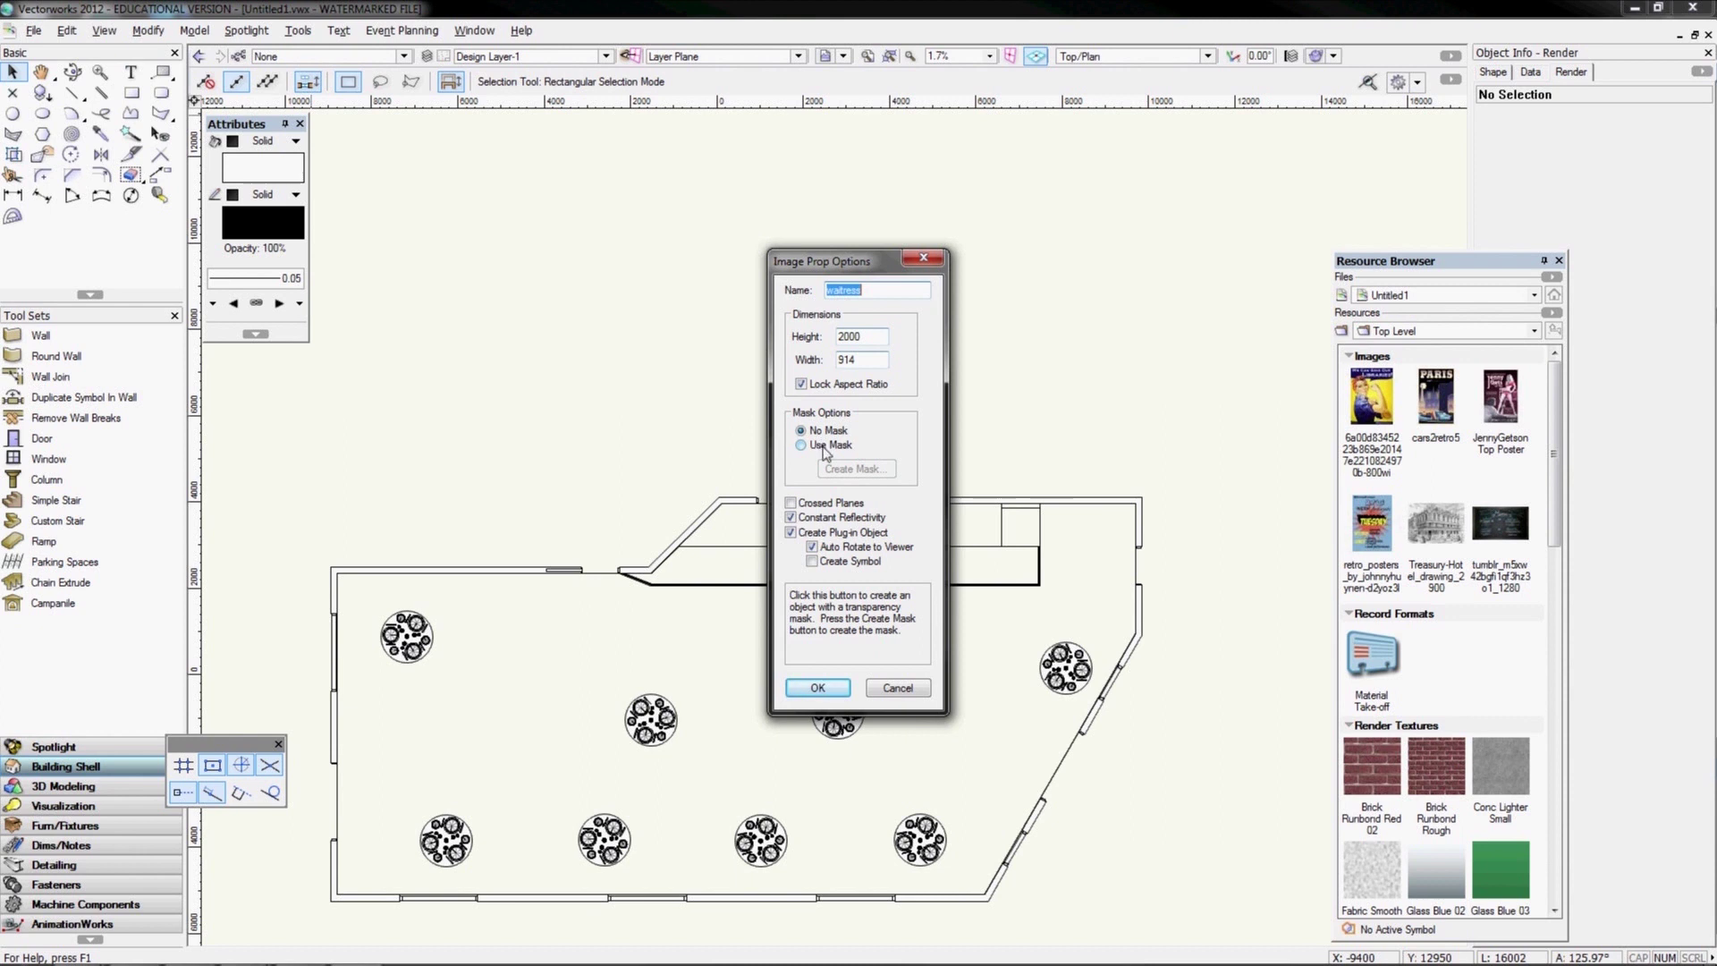
left_click(819, 452)
left_click(819, 449)
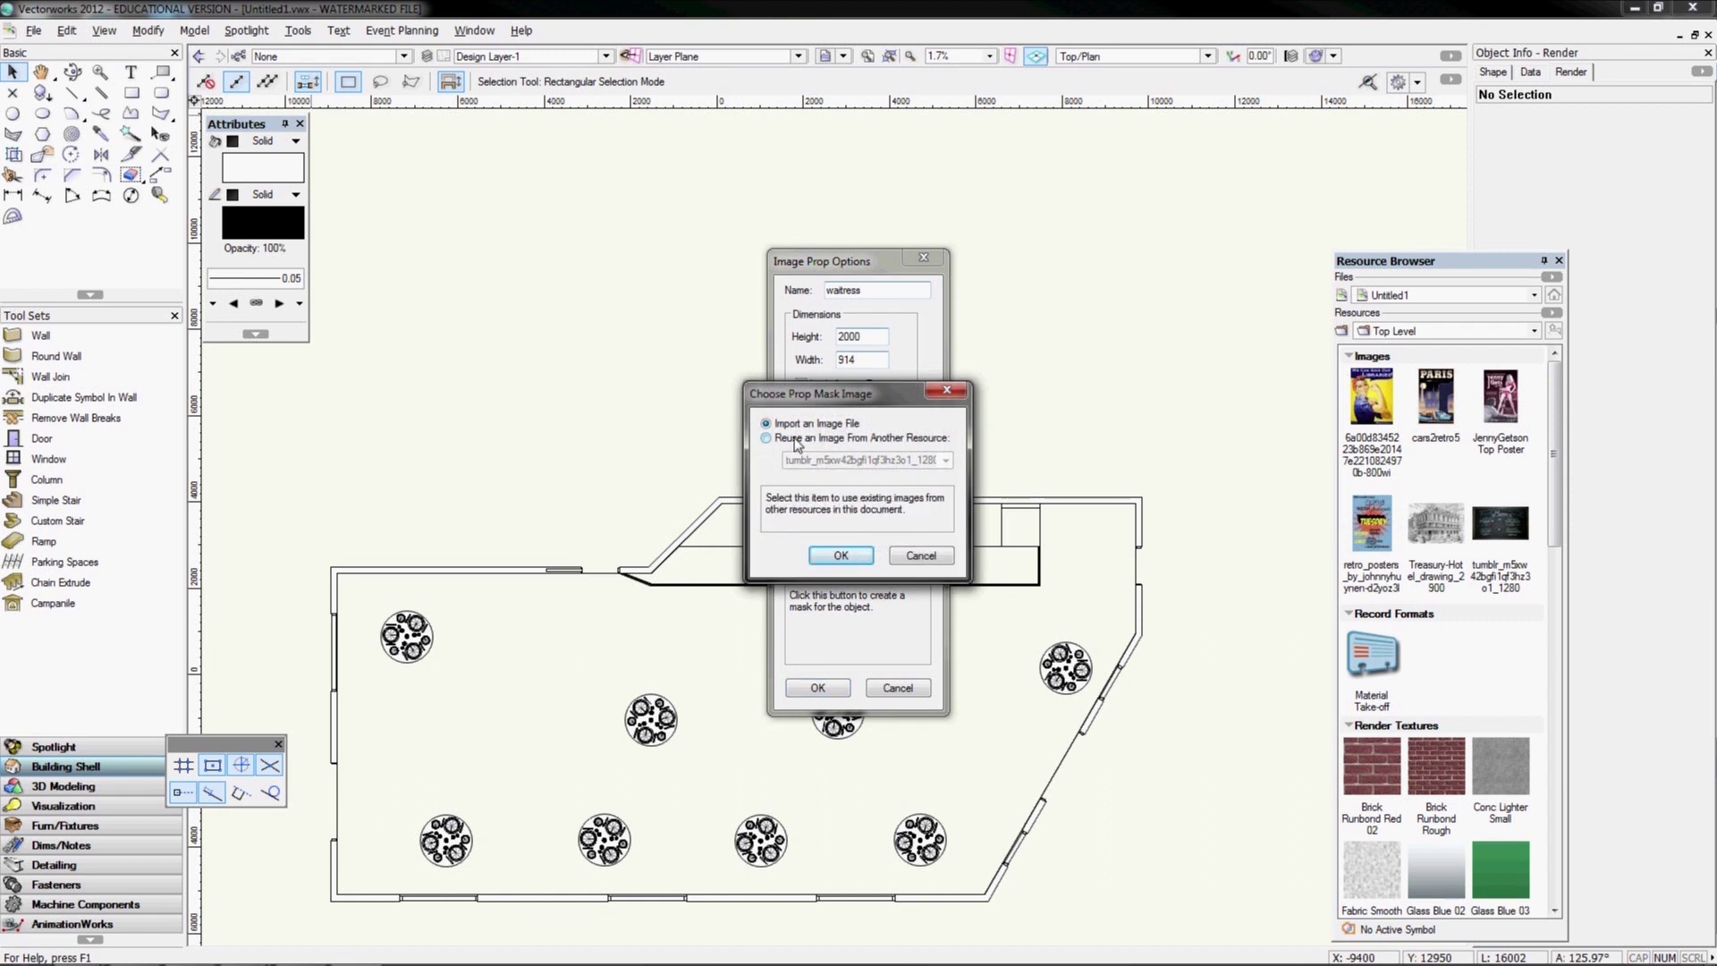
left_click(802, 439)
left_click(810, 460)
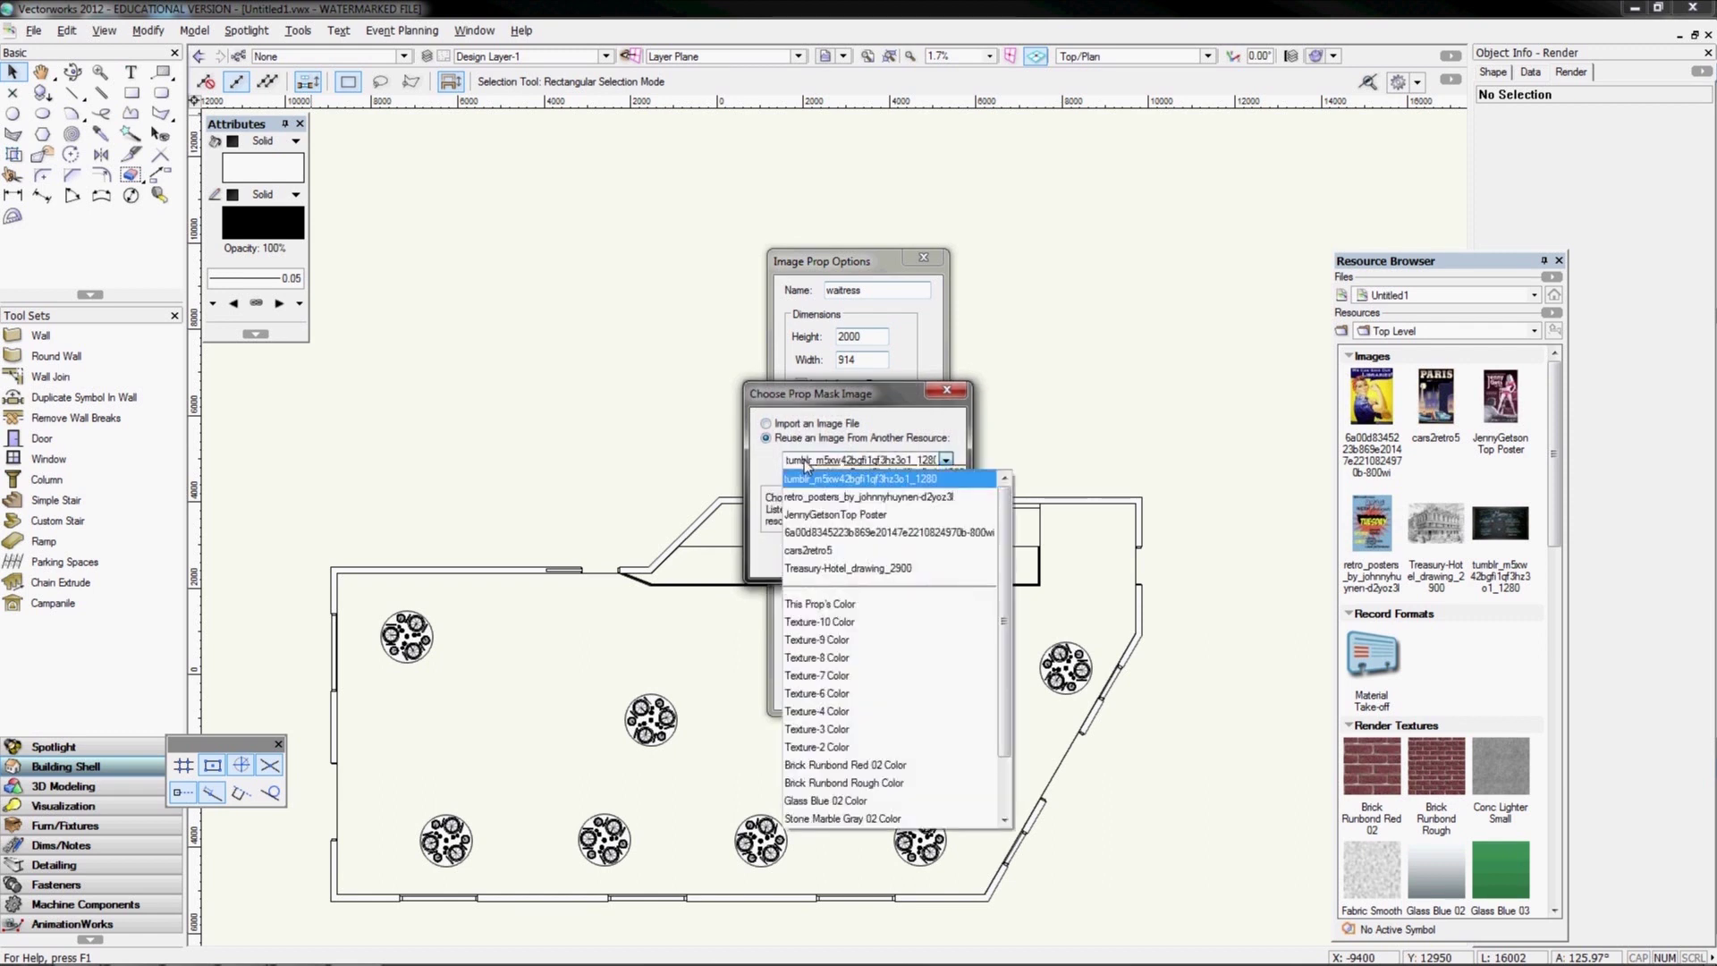
left_click(809, 478)
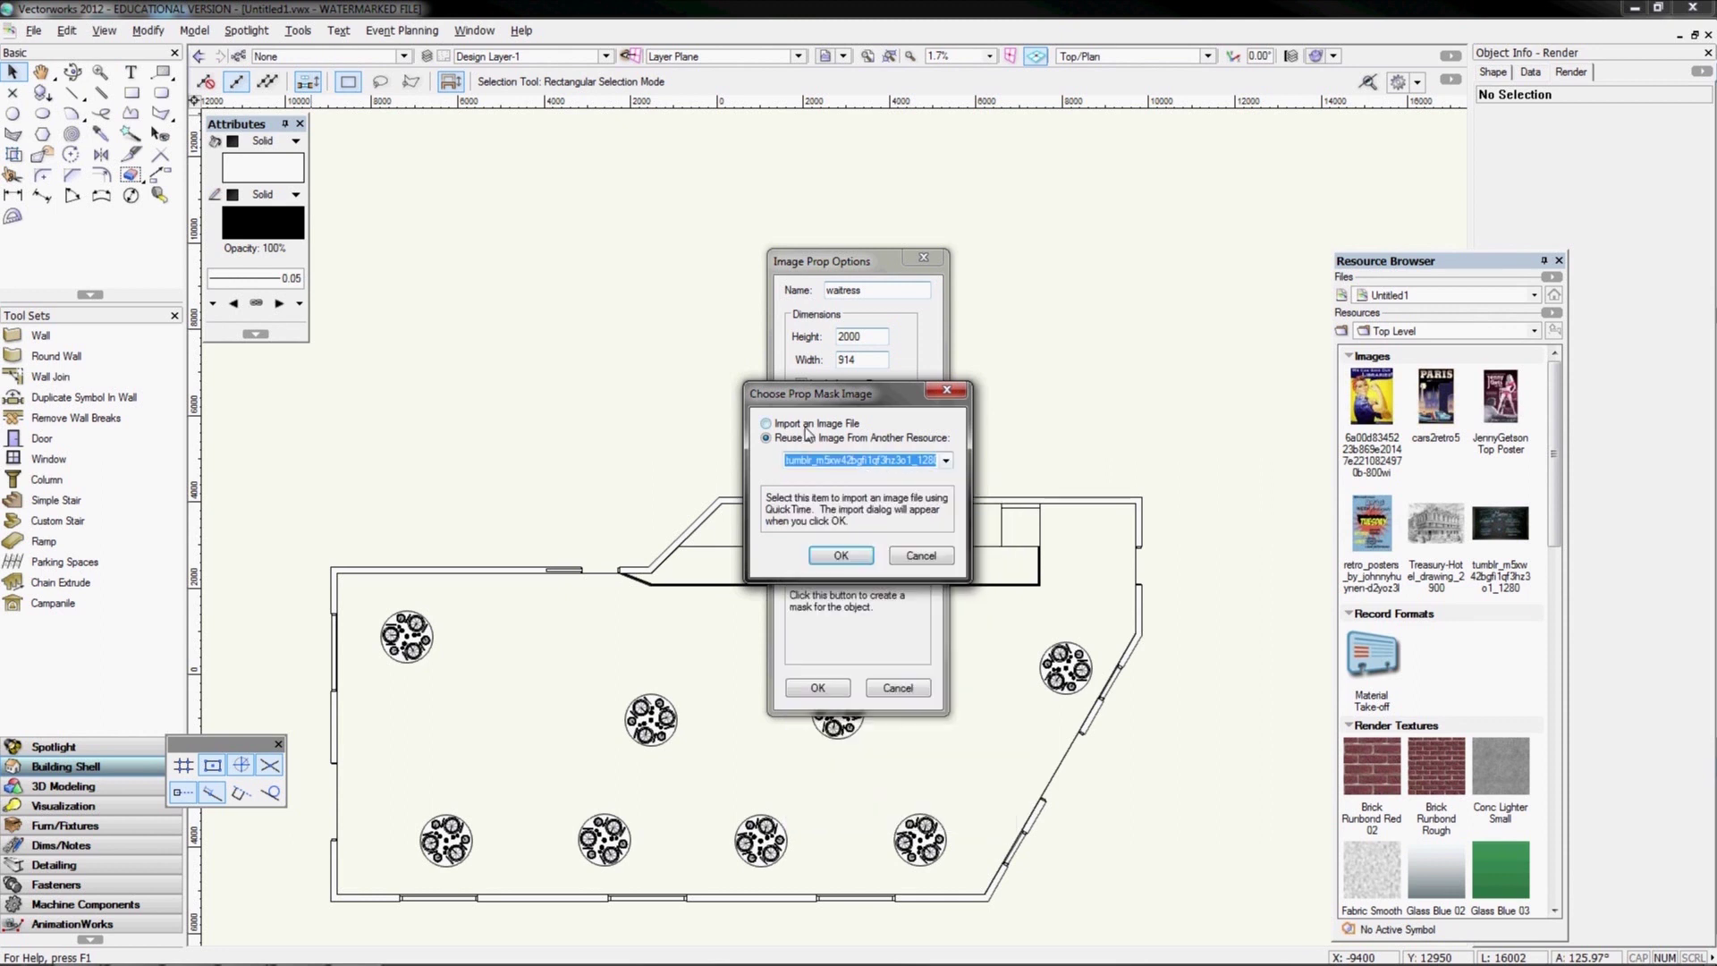
left_click(805, 426)
left_click(827, 559)
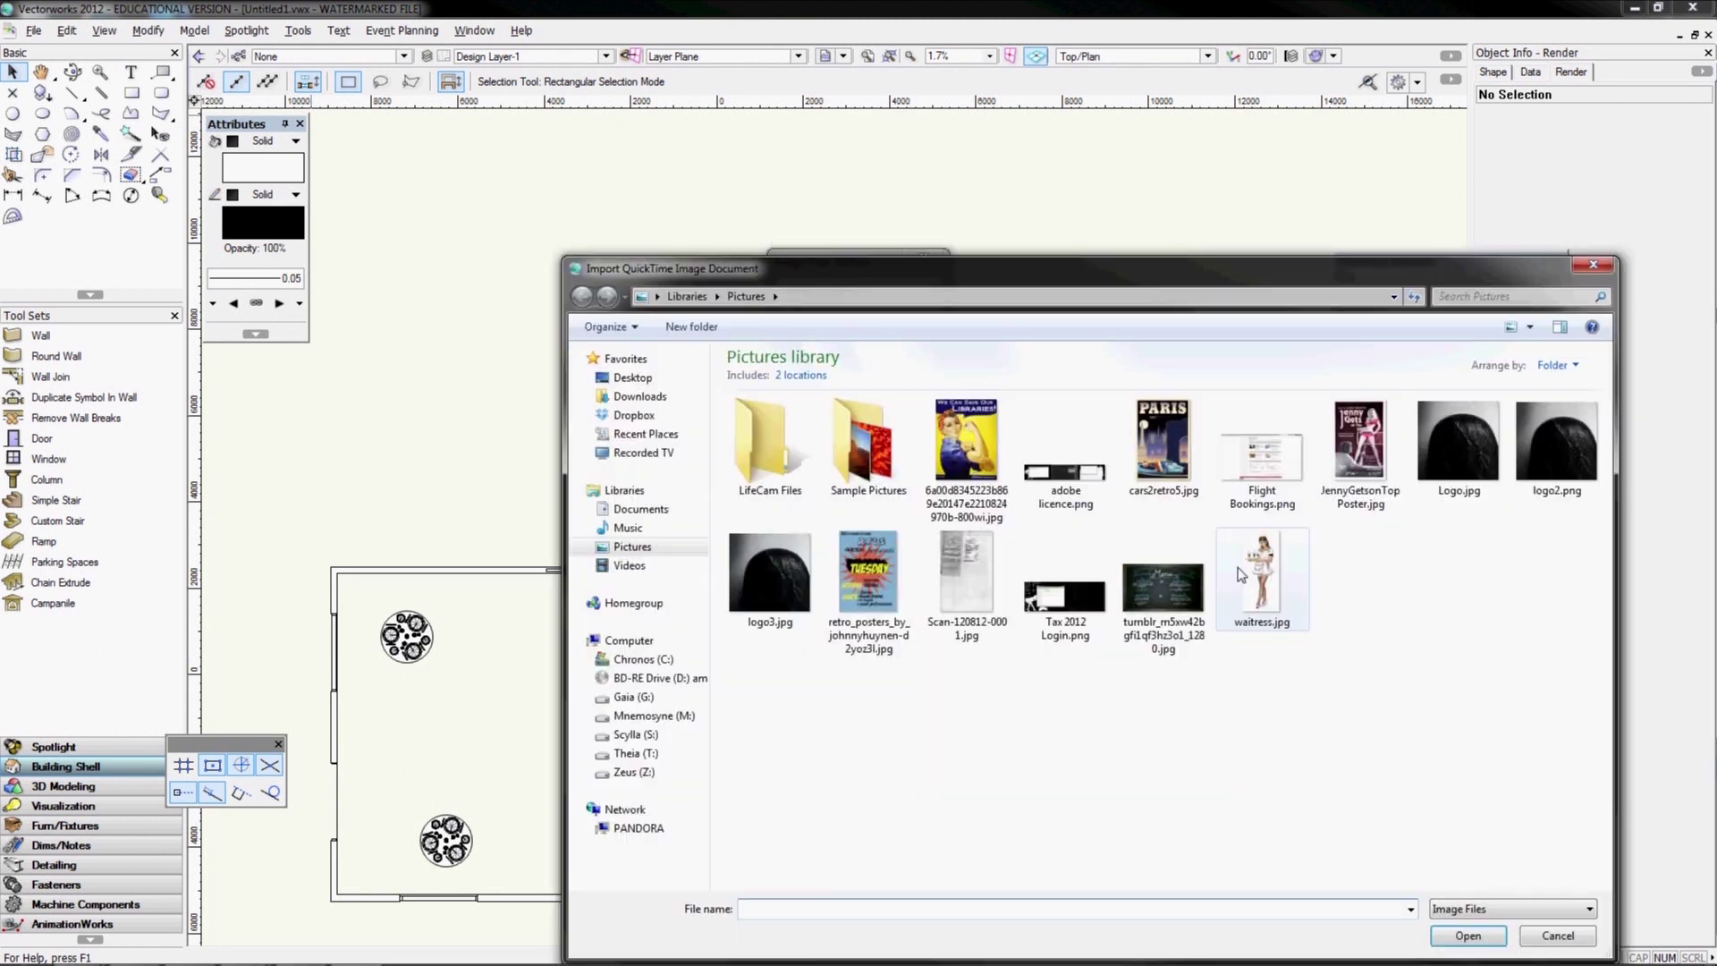
double_click(1242, 575)
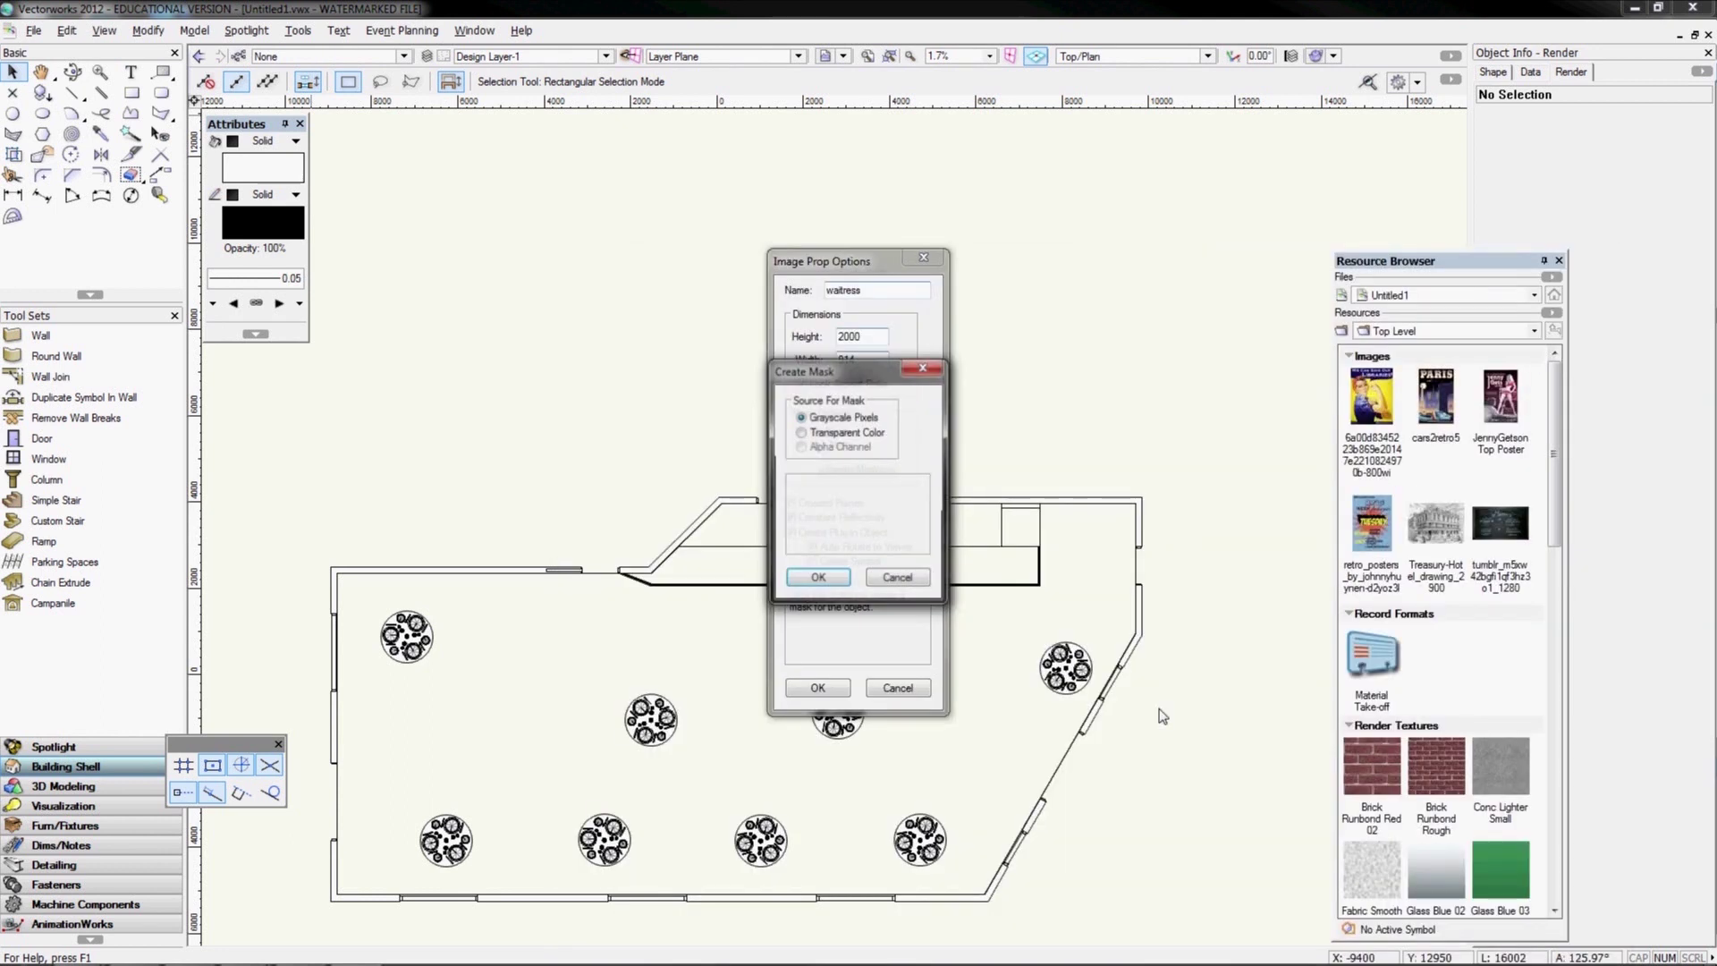
key("Down")
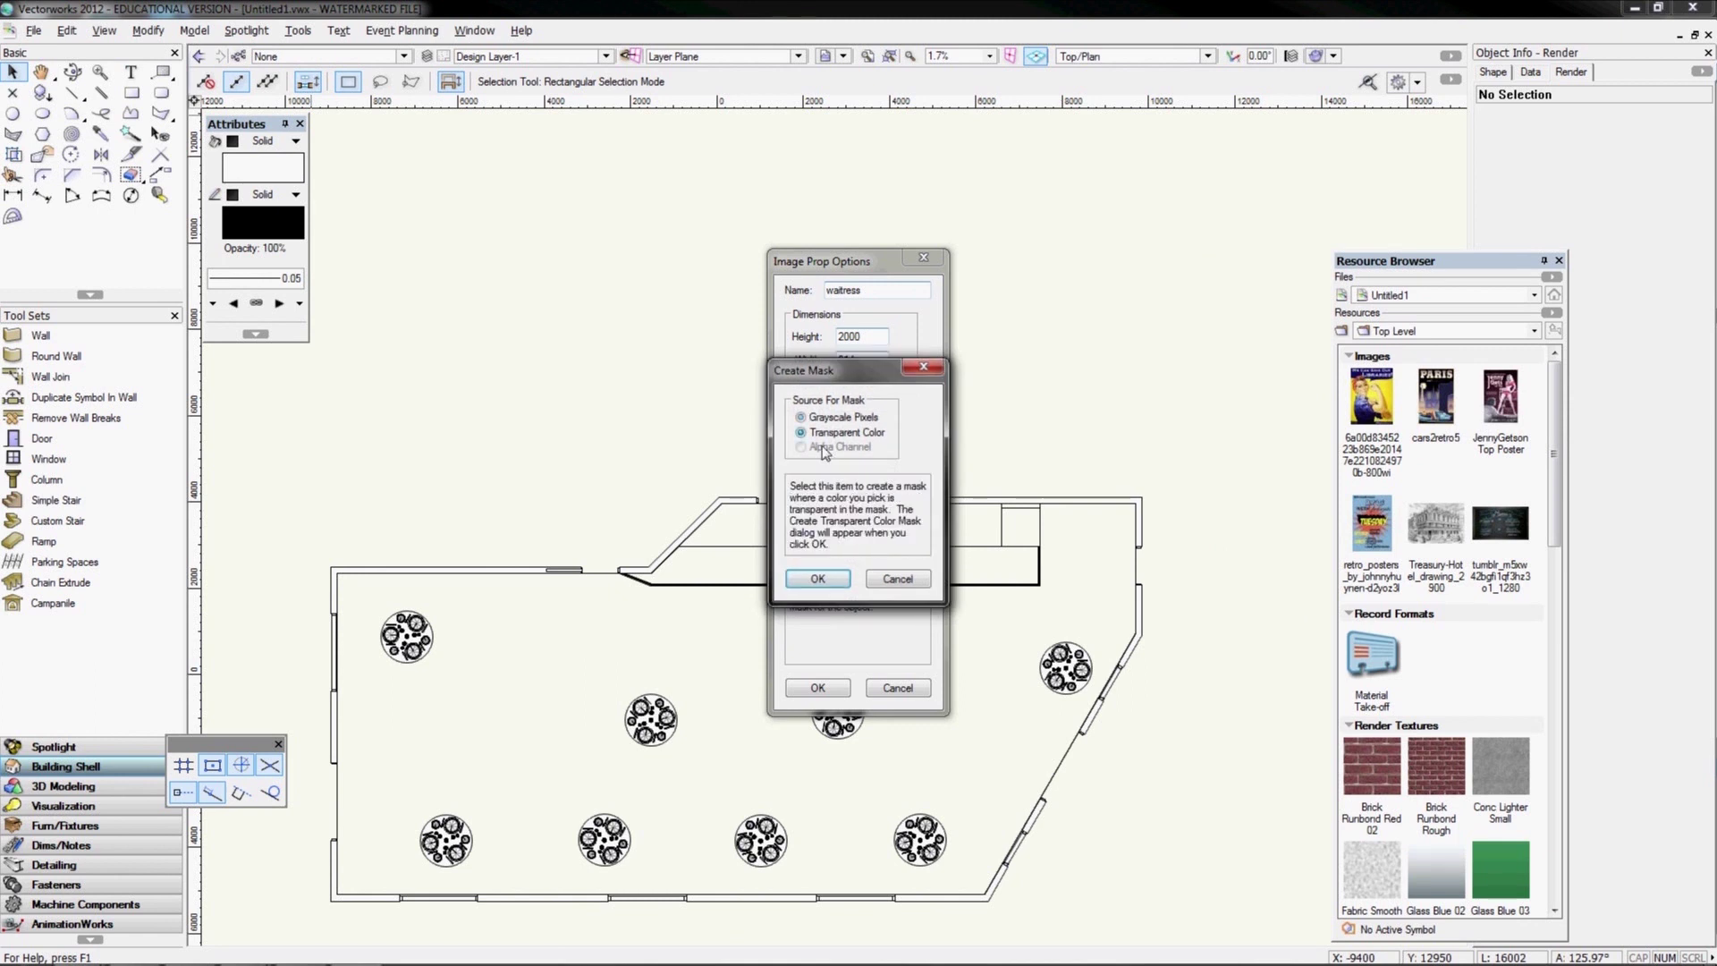
left_click(838, 582)
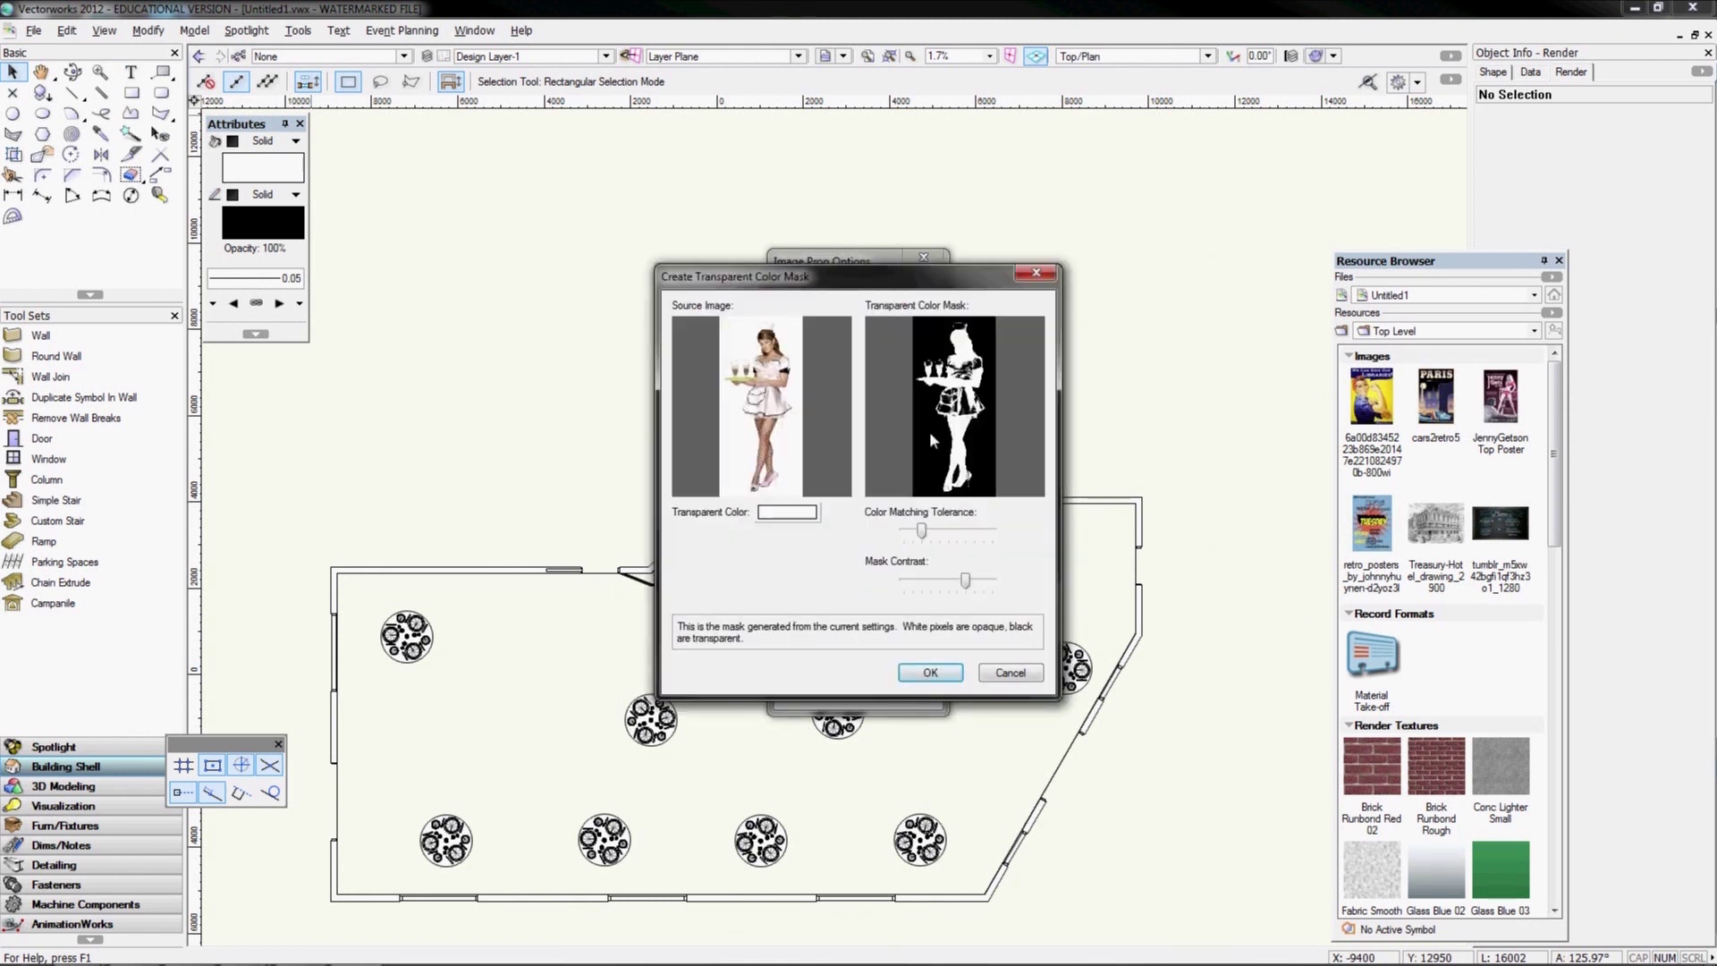
left_click_drag(924, 534, 905, 535)
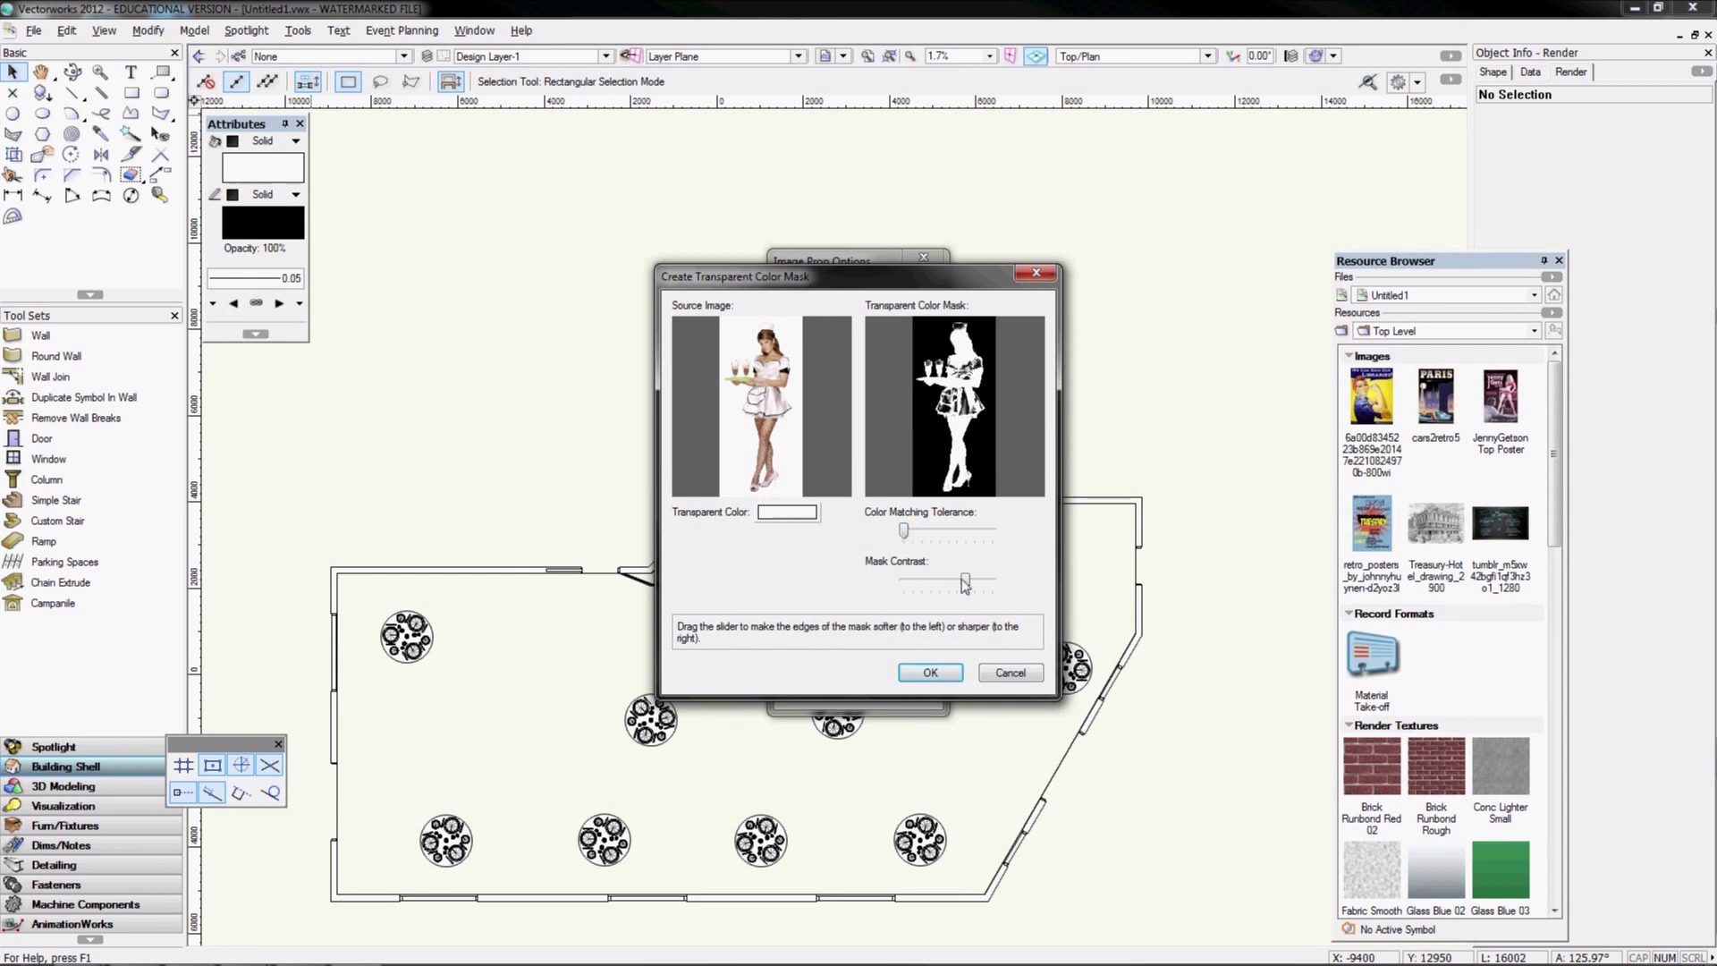
left_click_drag(965, 583, 997, 587)
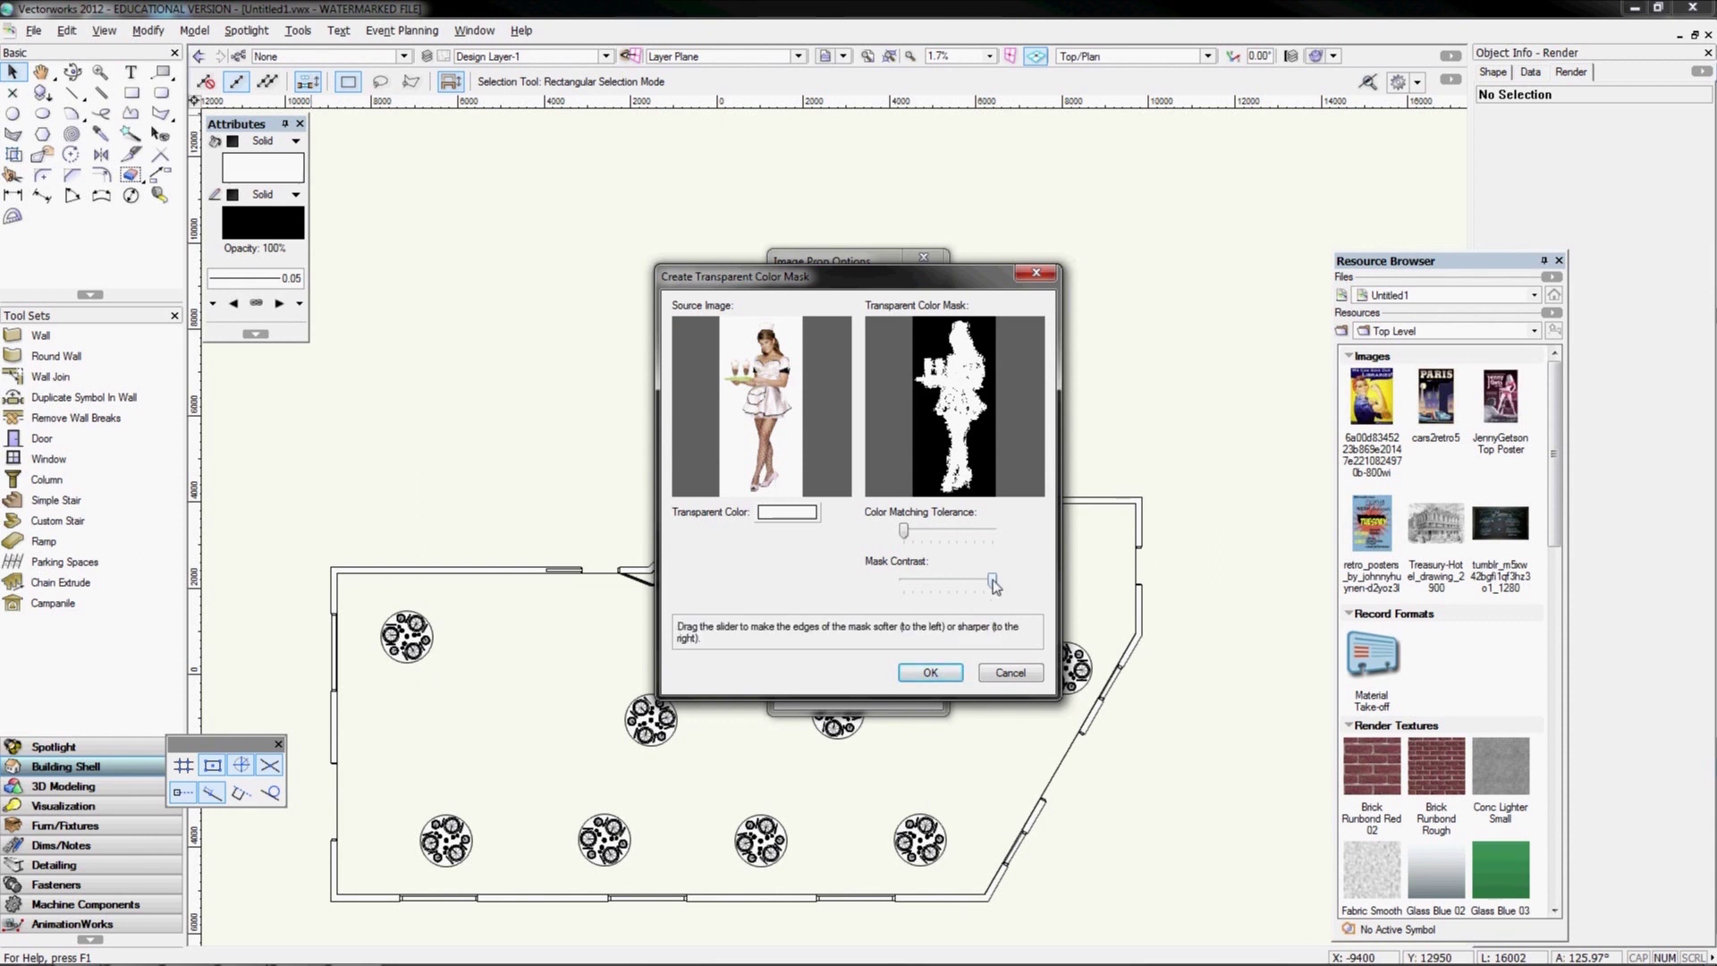
left_click_drag(995, 586, 980, 588)
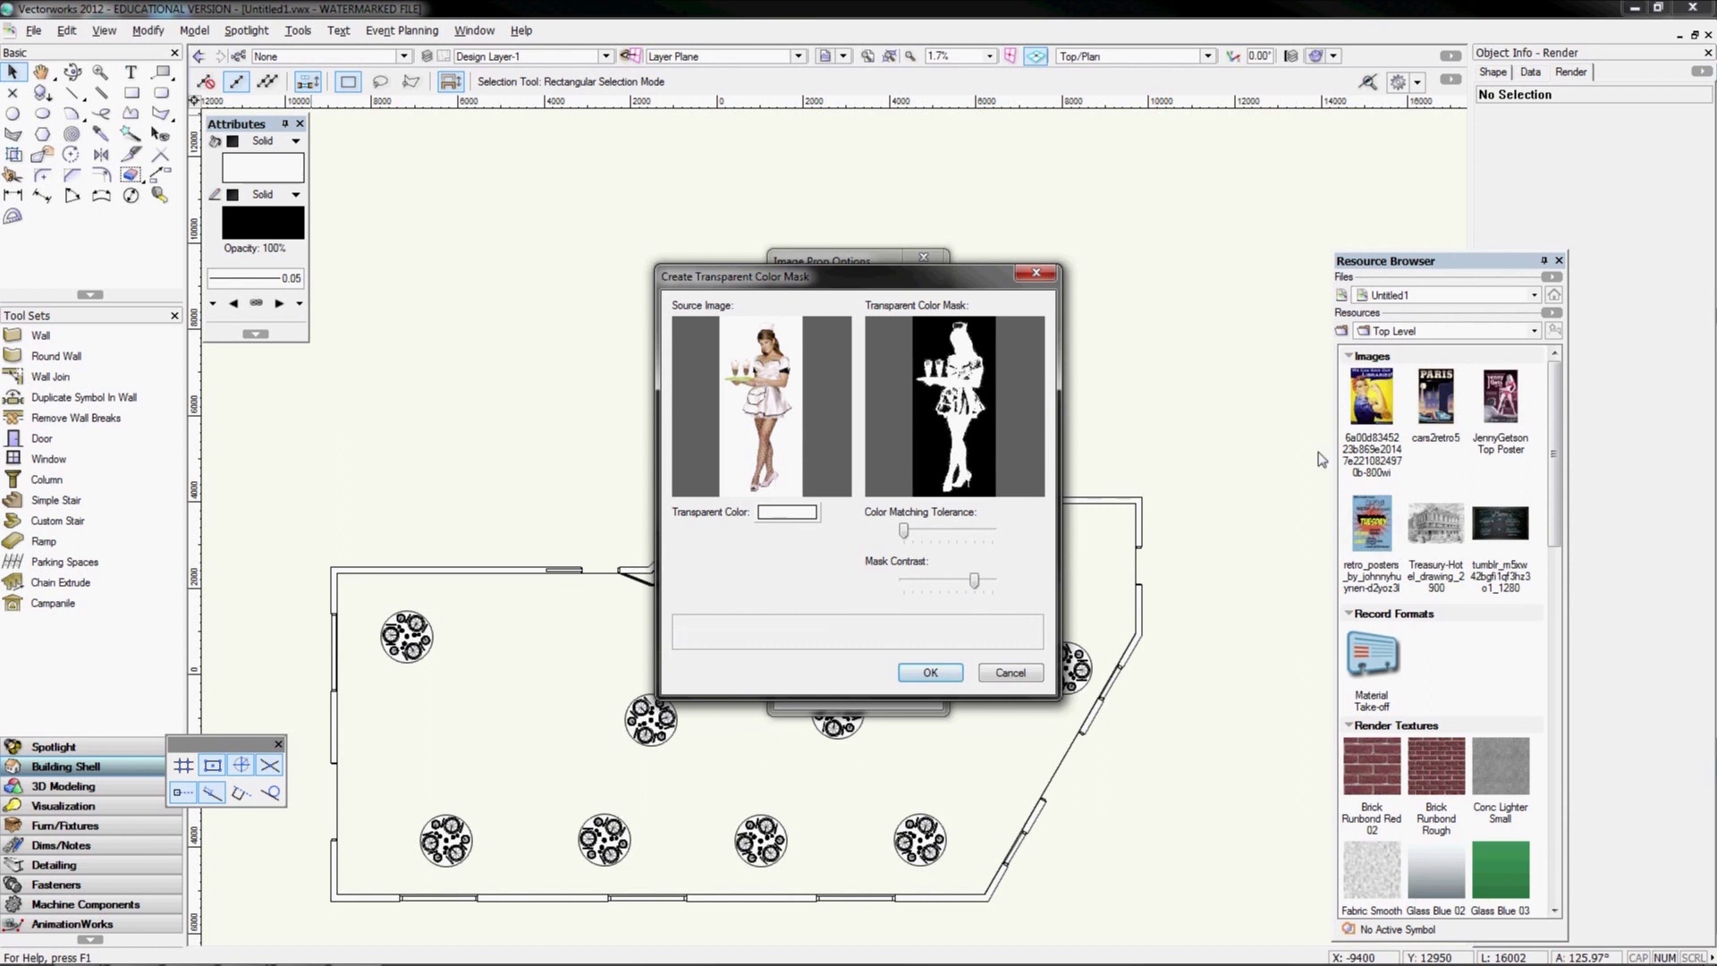
left_click(174, 304)
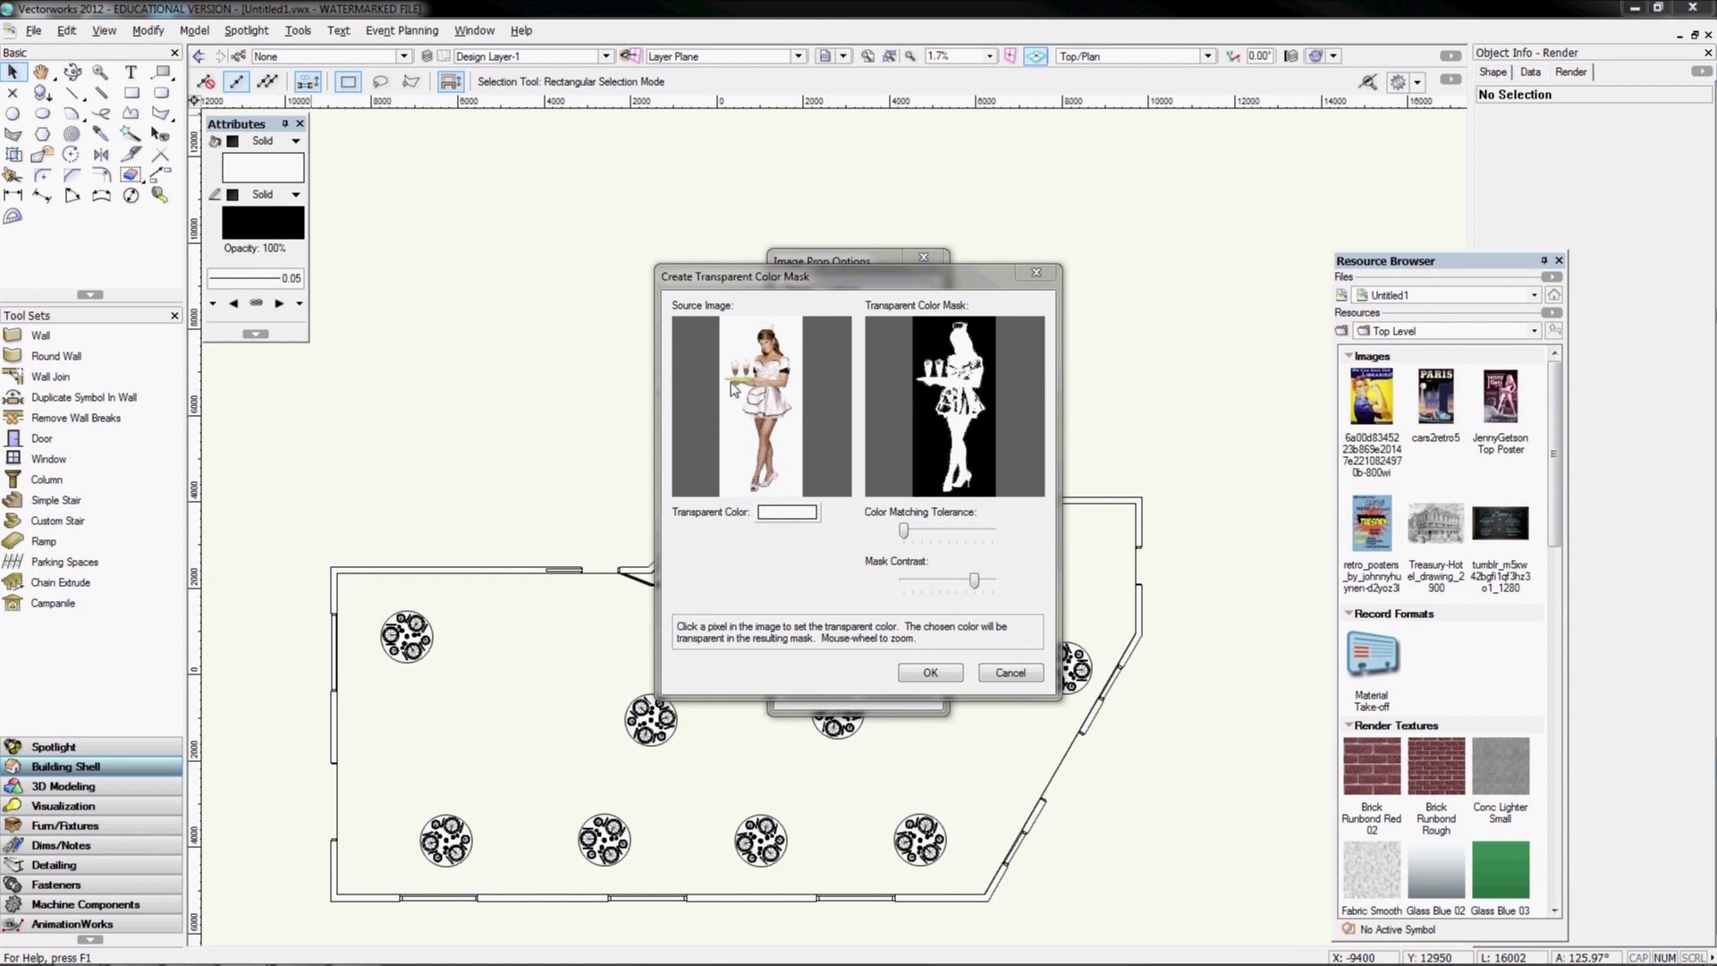
left_click(1007, 674)
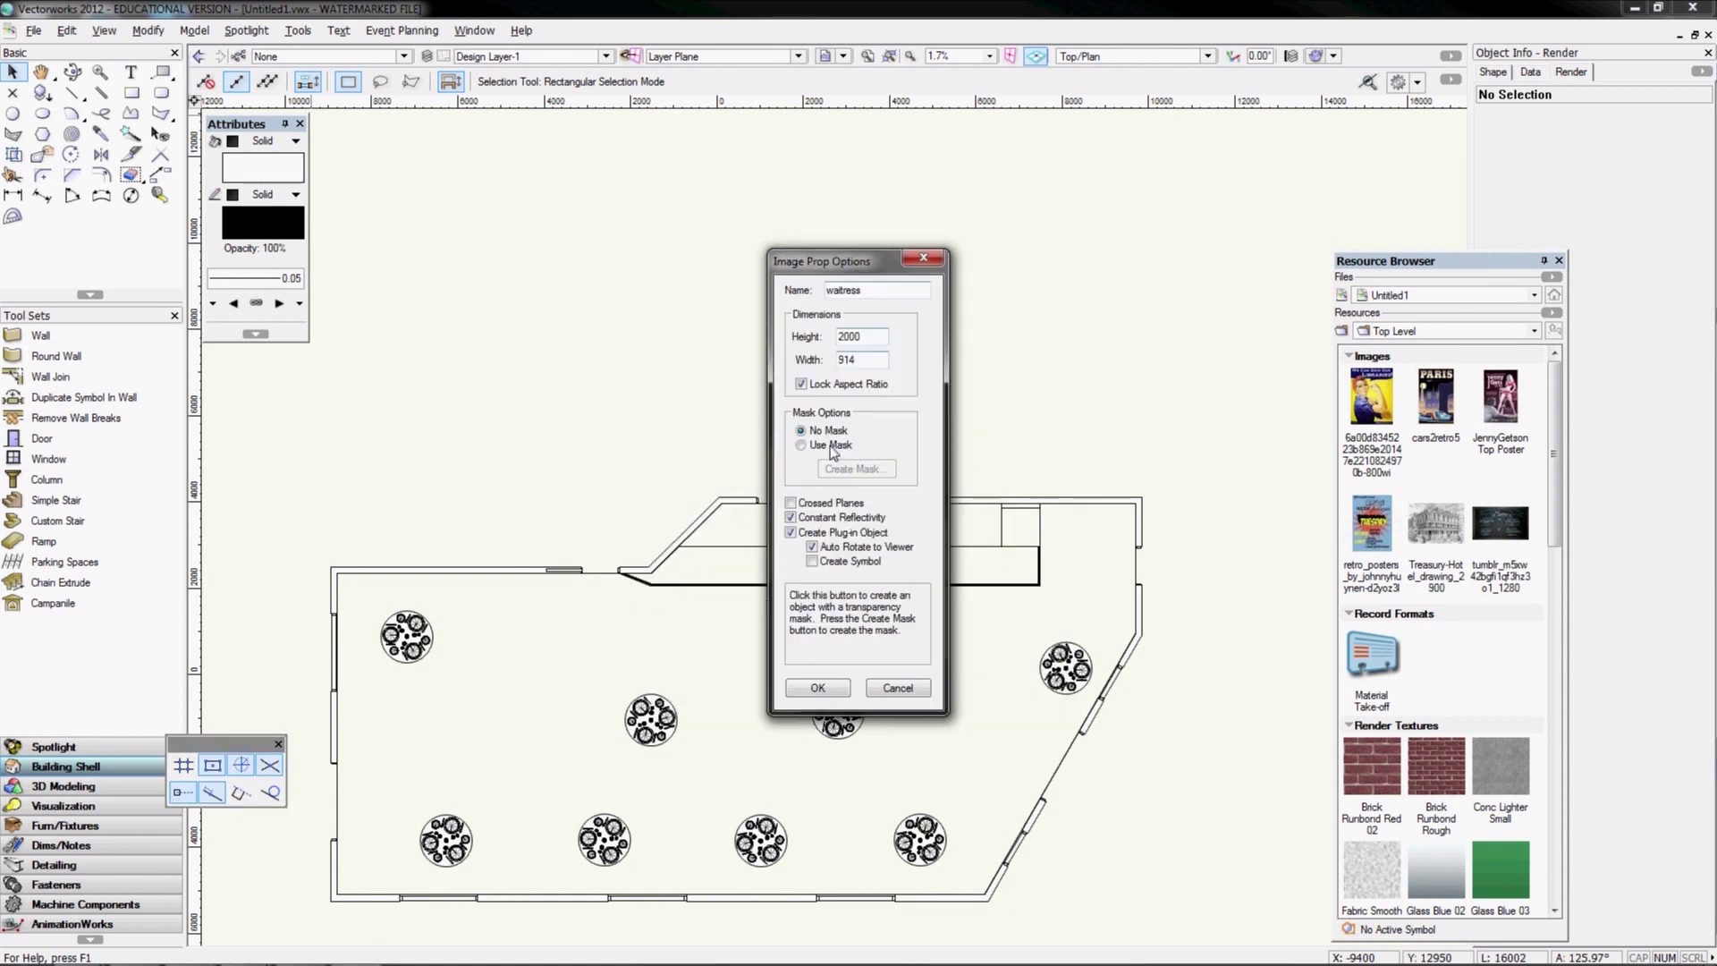
Give the waitress prop a mask imported from waitressbw mask.jpg, with Transparent Color as the mask source and the default tolerance and contrast
left_click(833, 446)
left_click(852, 468)
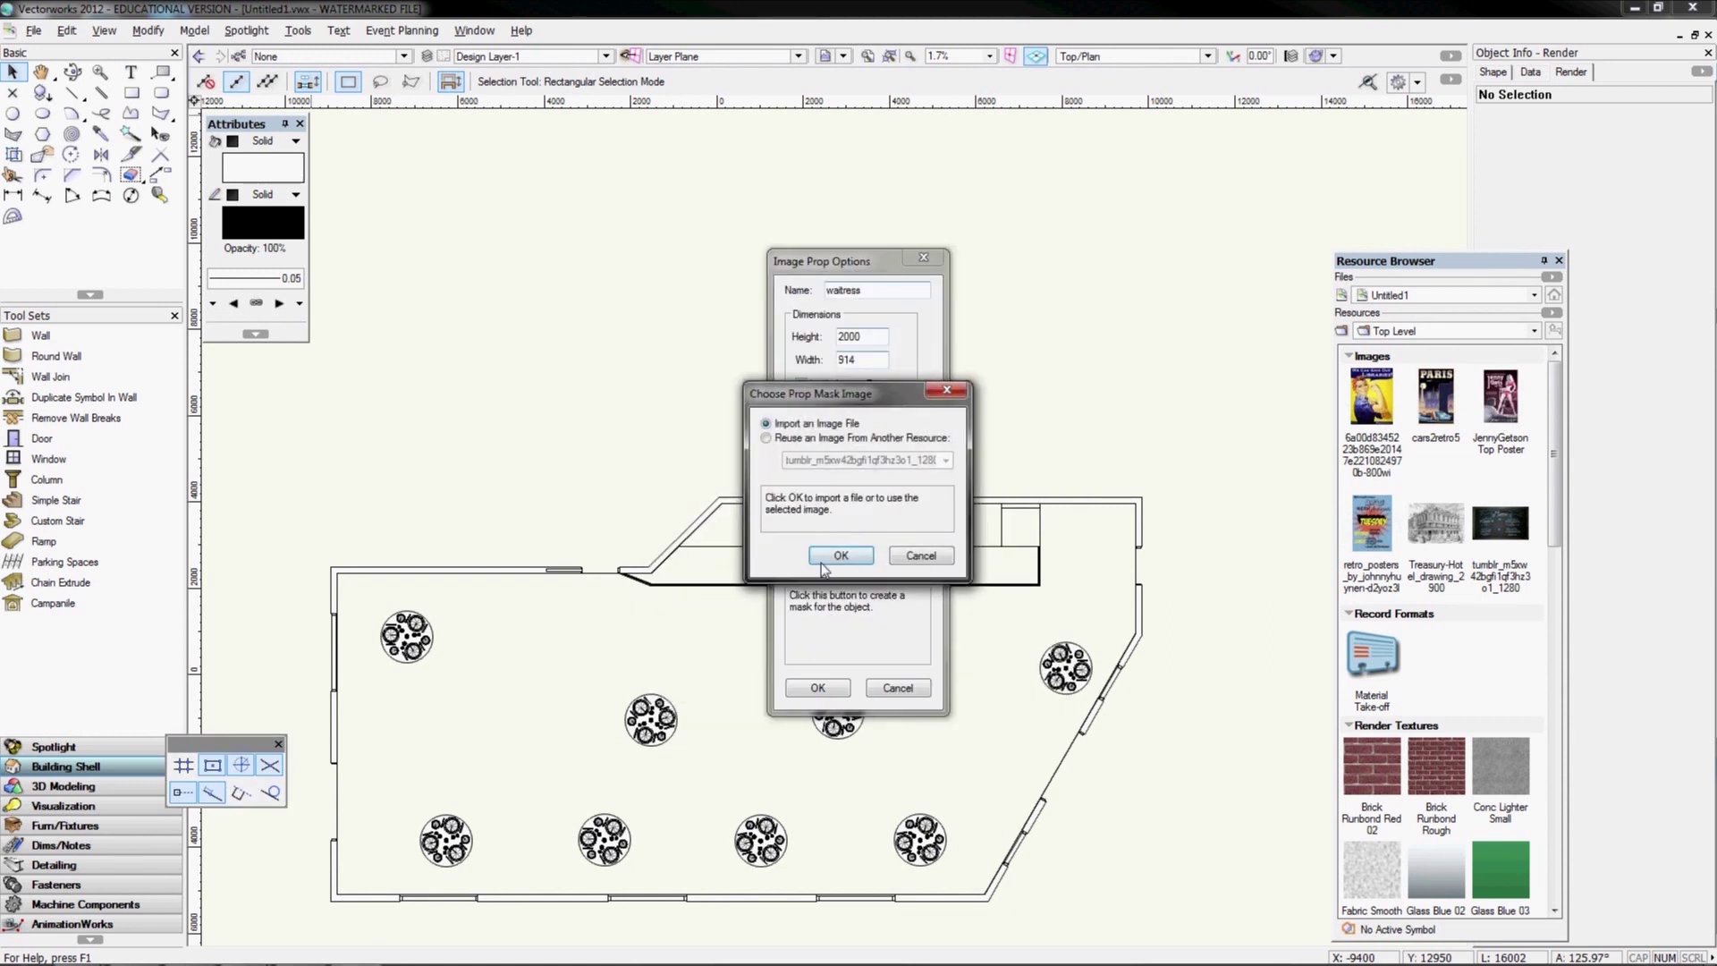
left_click(823, 562)
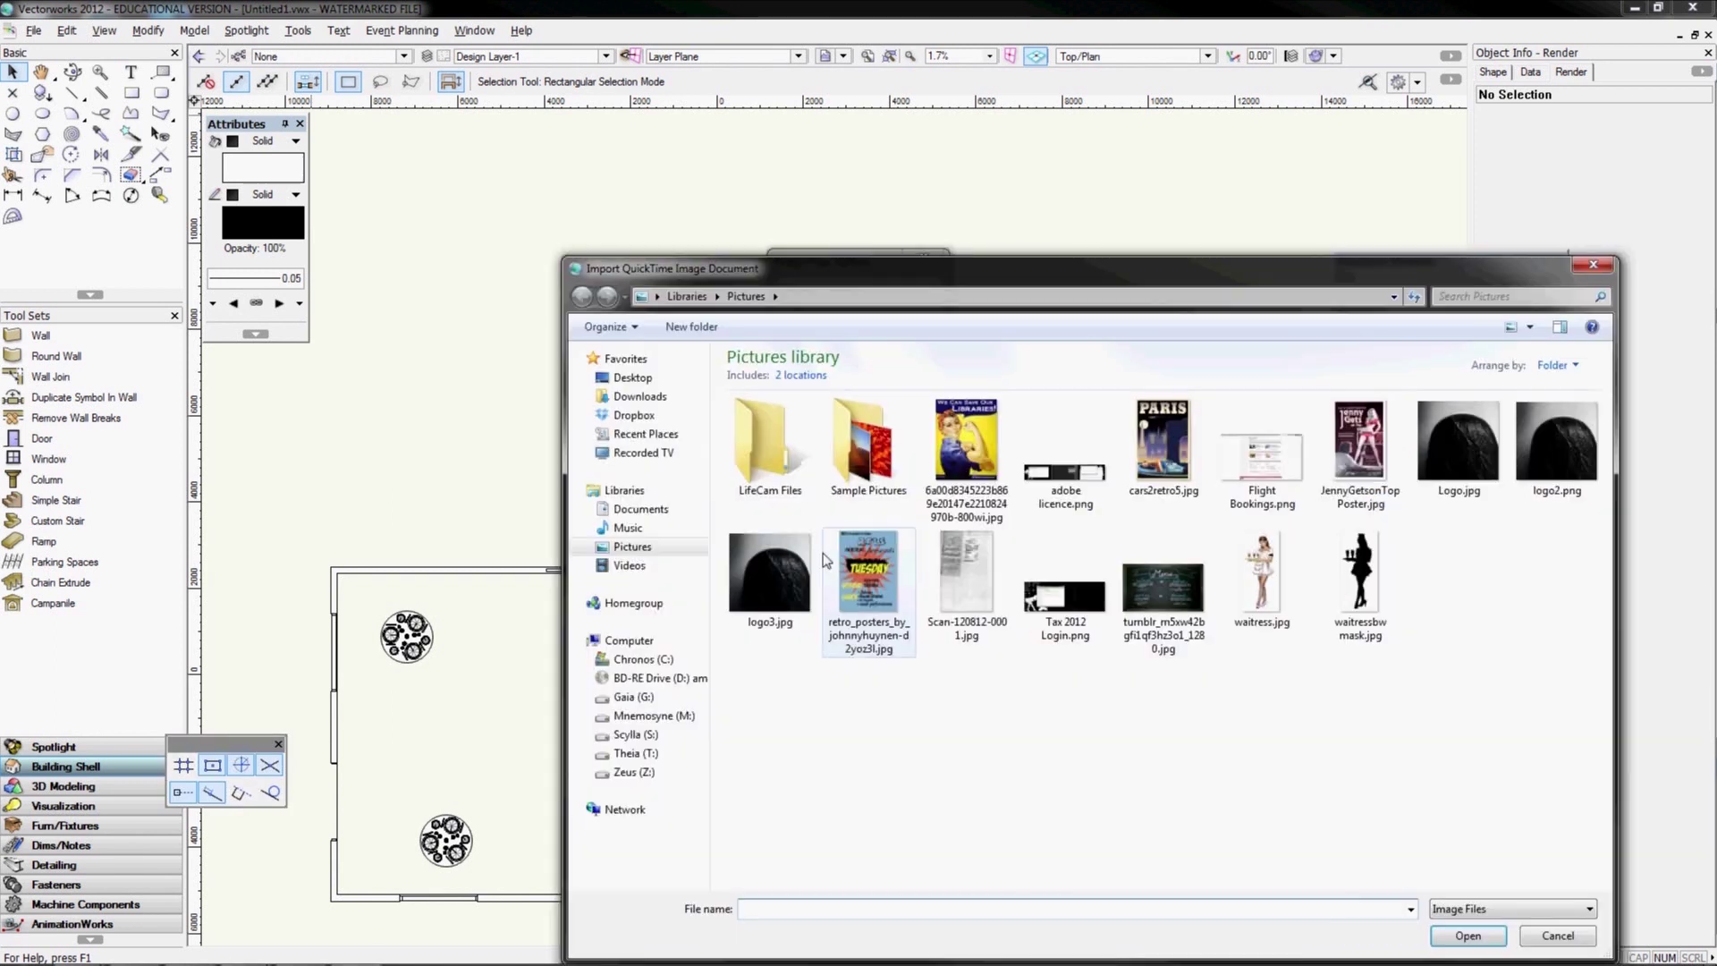
left_click(1362, 562)
key("Return")
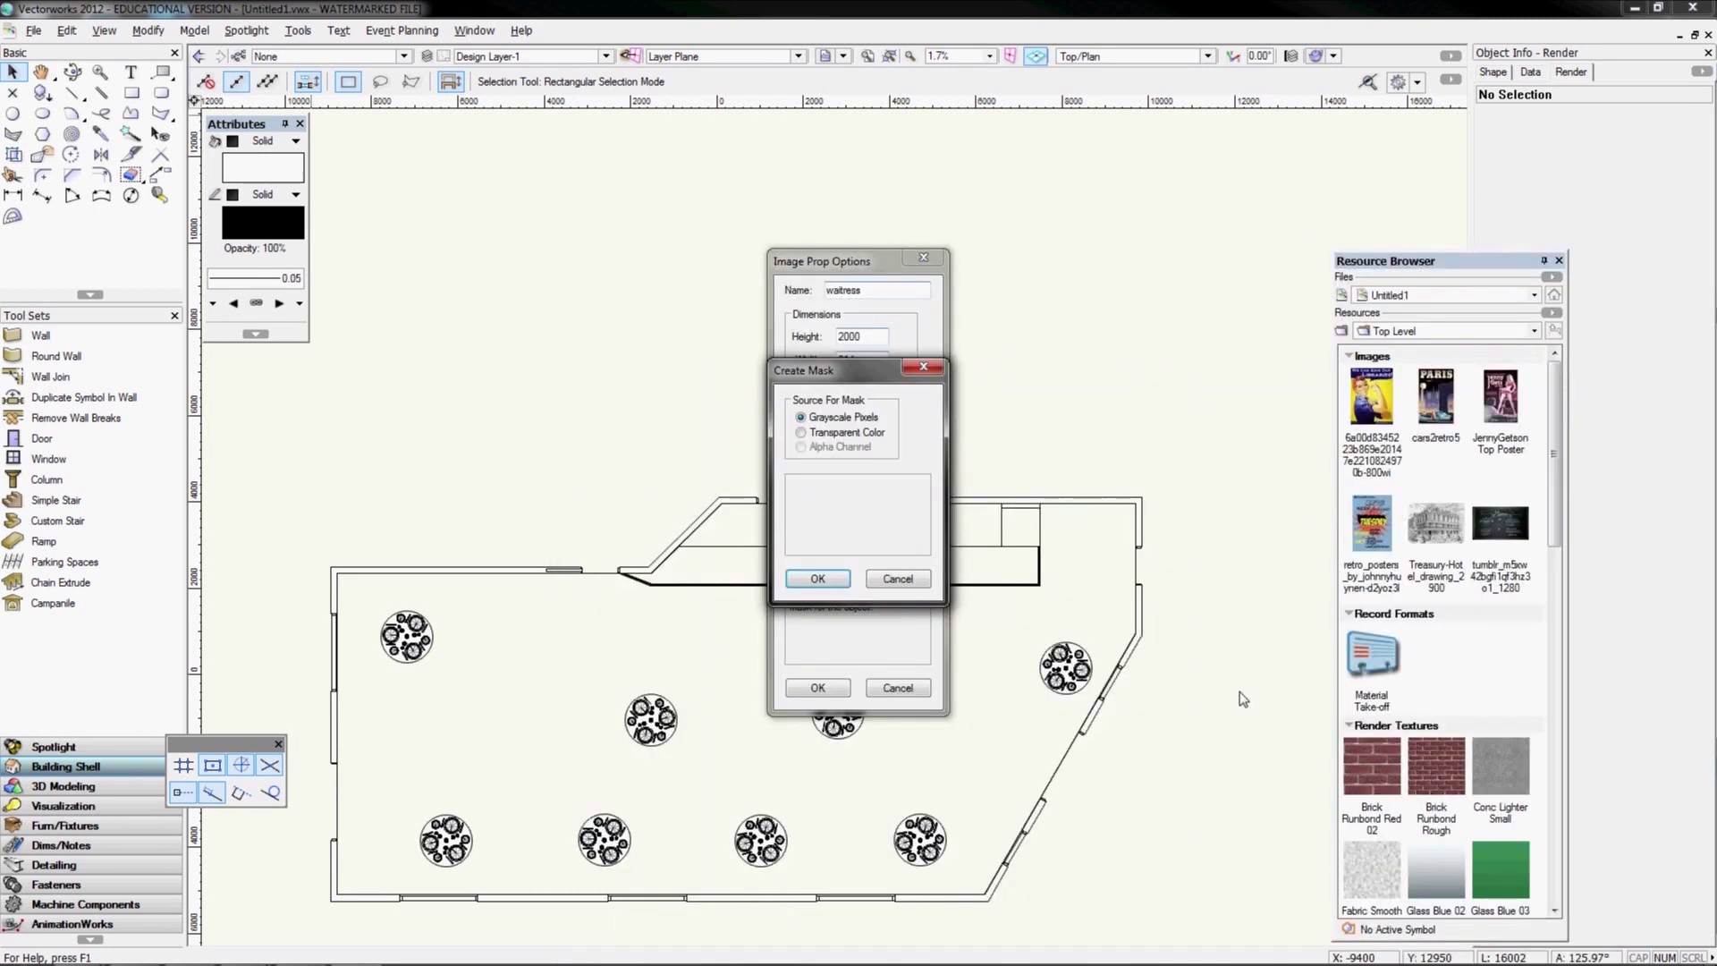
left_click(846, 433)
left_click(810, 579)
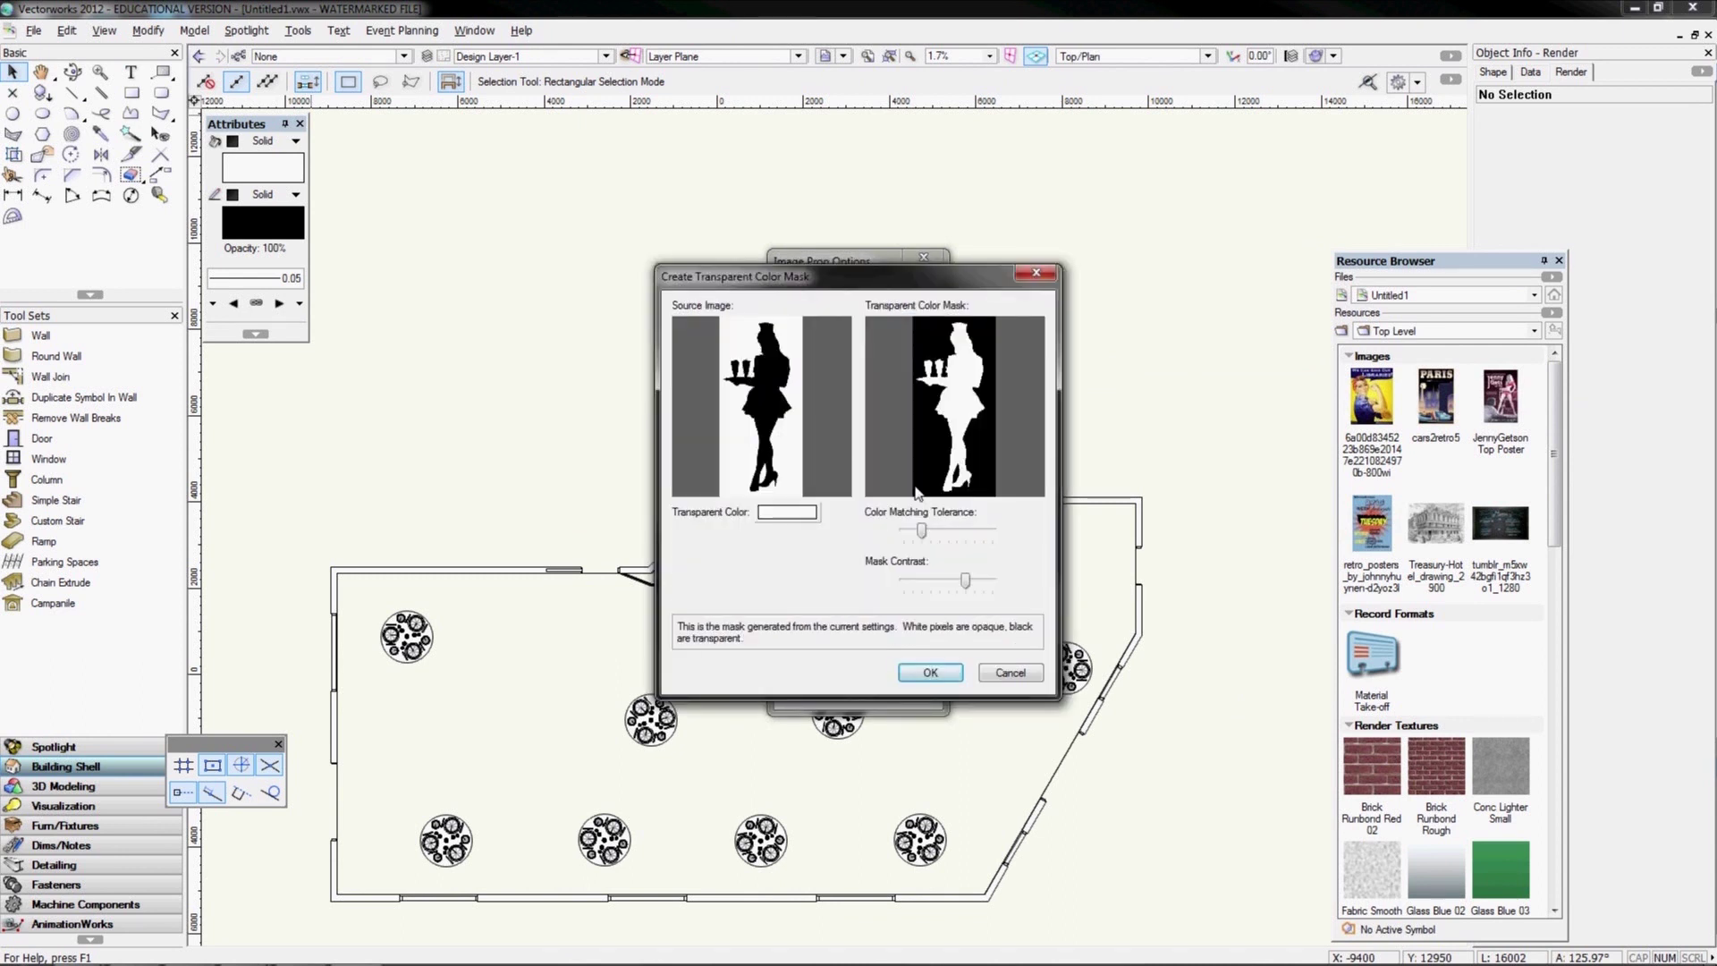
left_click(930, 672)
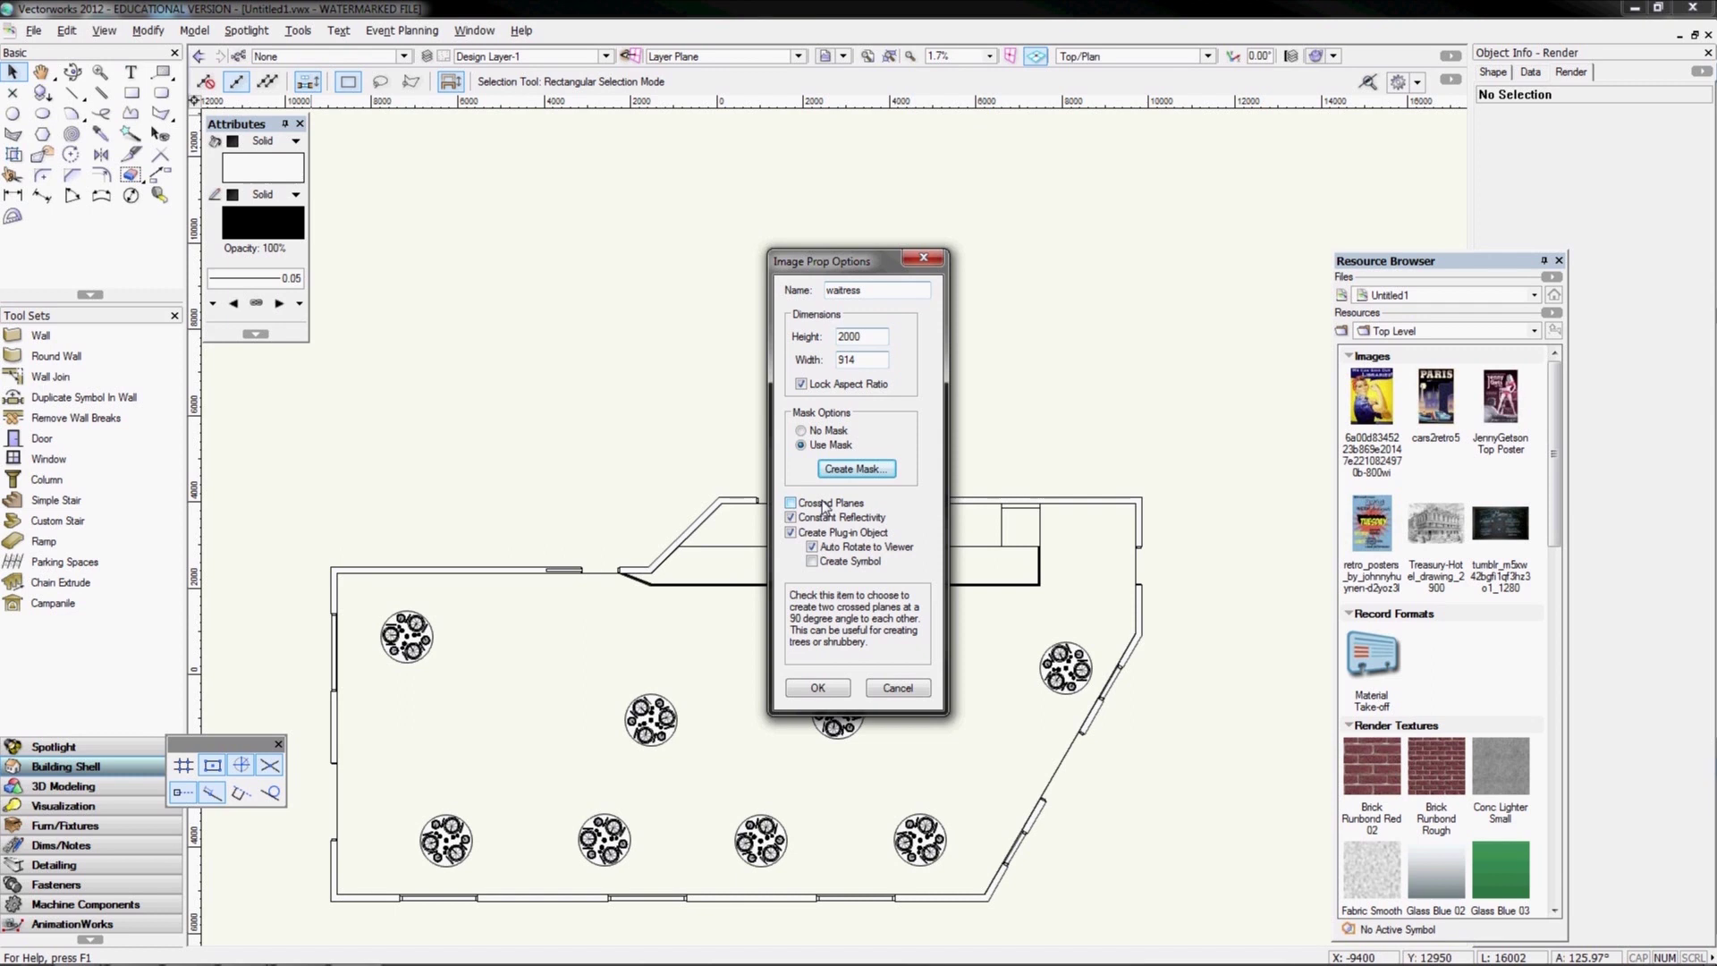
Create the waitress prop with Auto Rotate to Viewer off and move it toward the bar counter, to about X 1177, Y 679
left_click(831, 549)
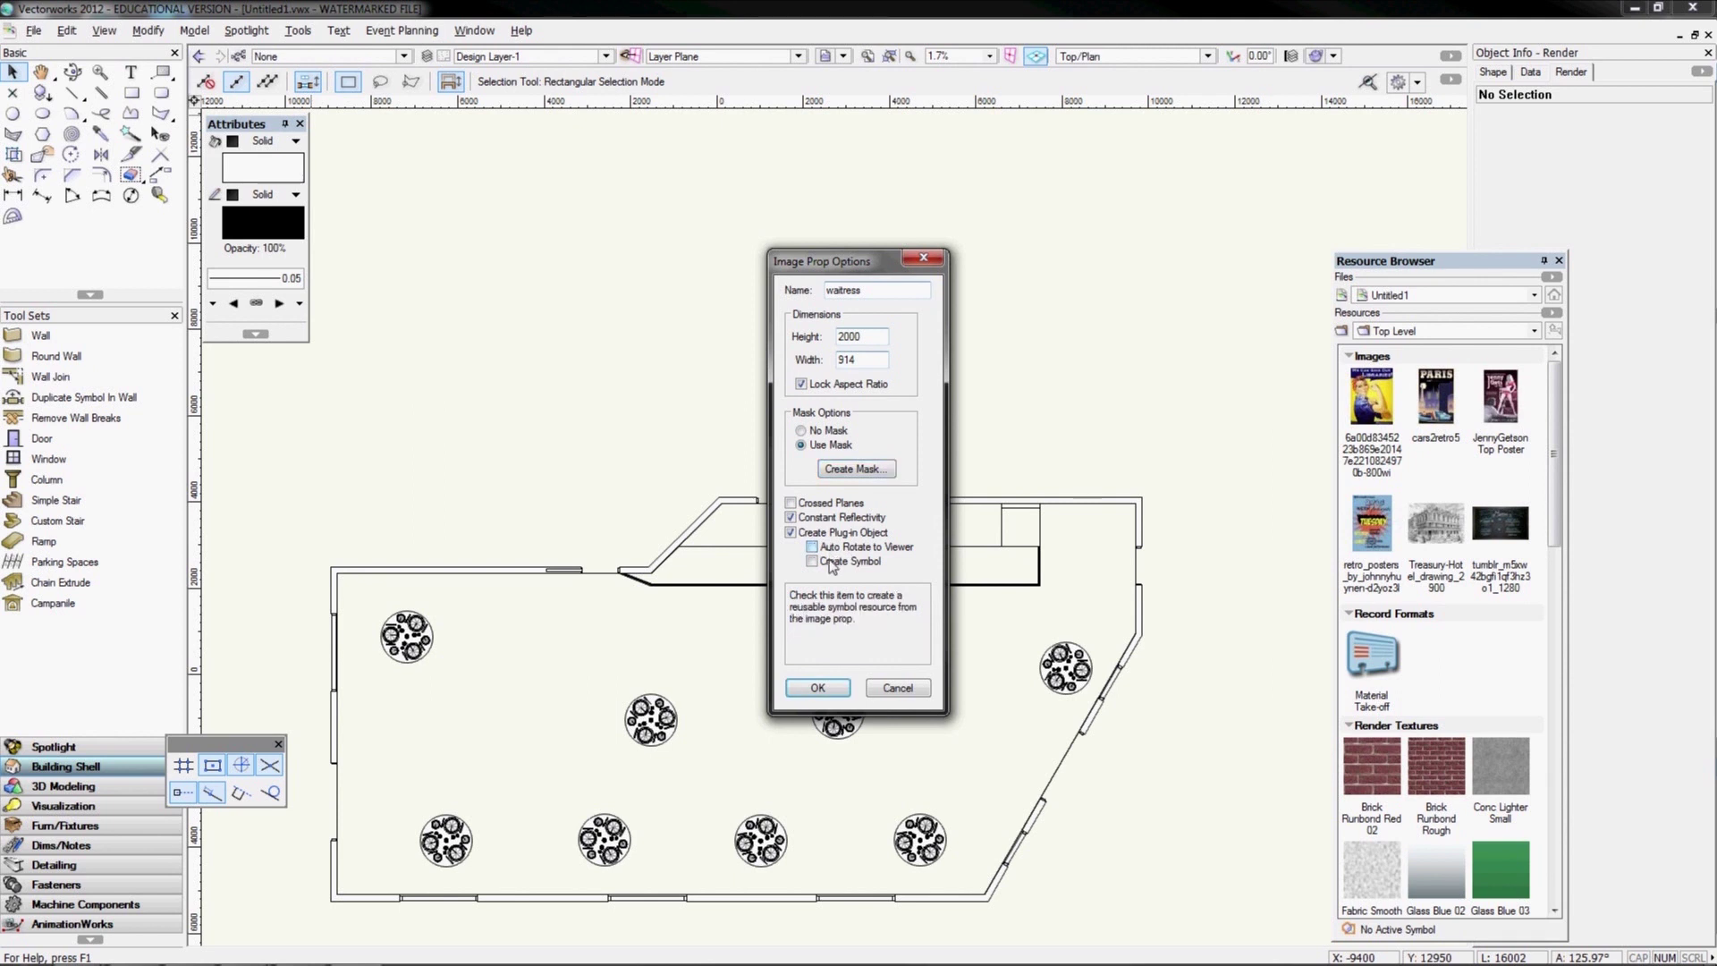
left_click(818, 688)
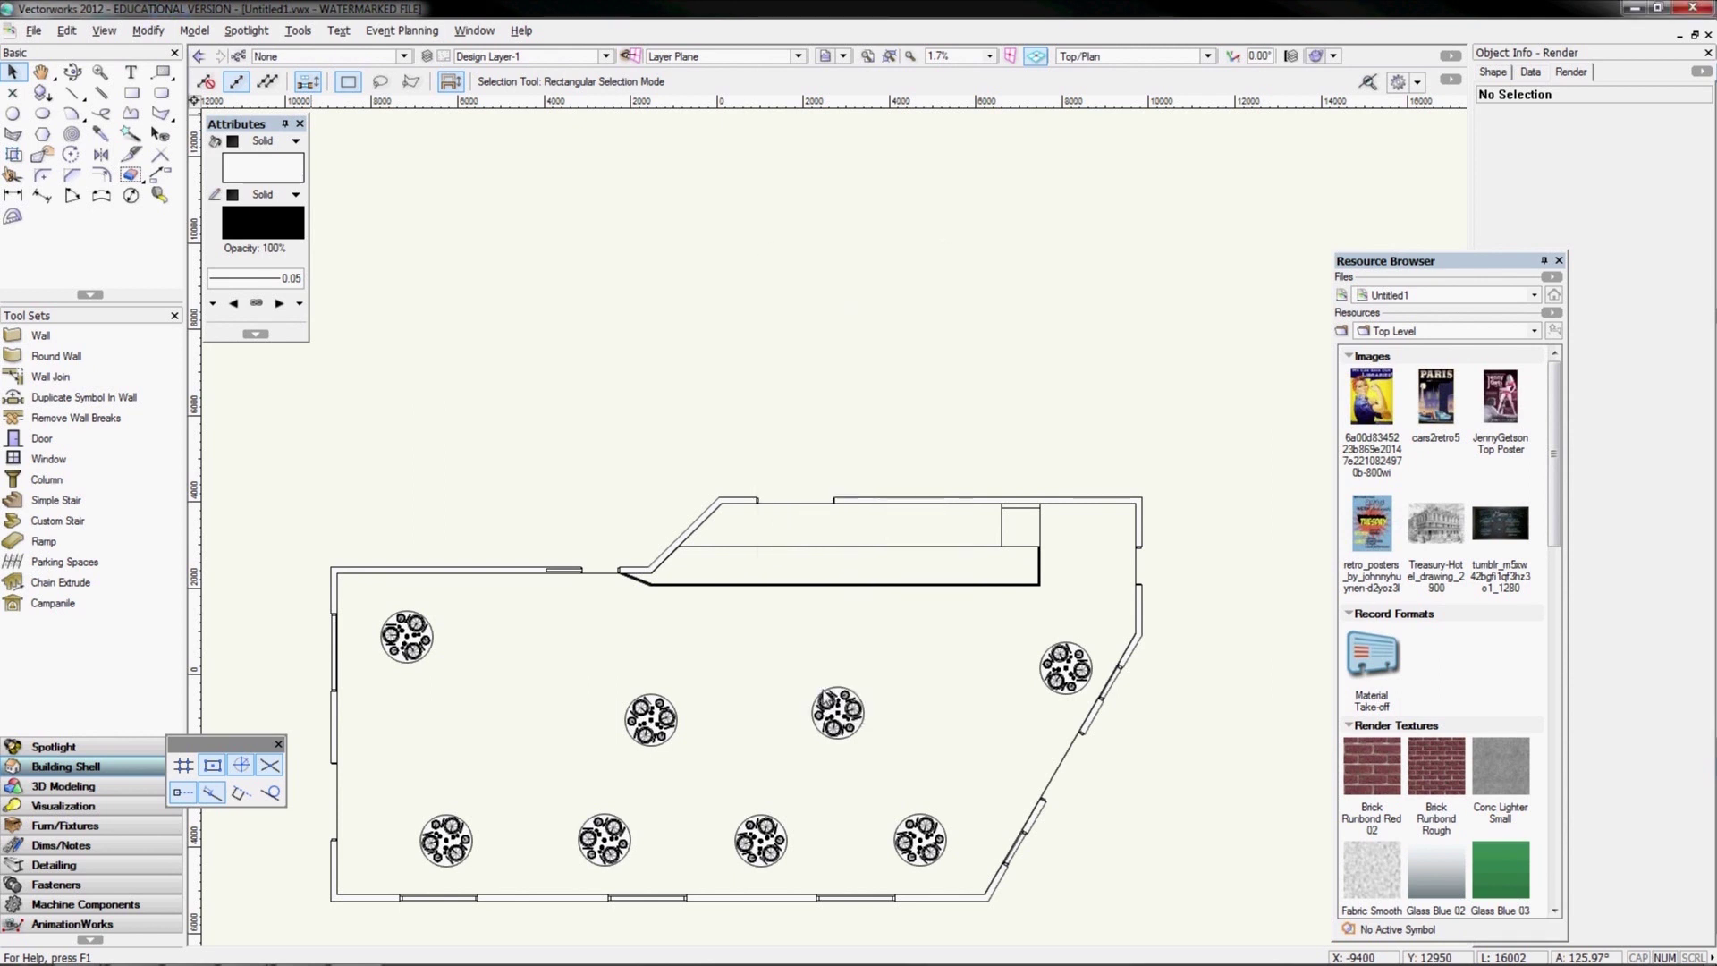
left_click(718, 675)
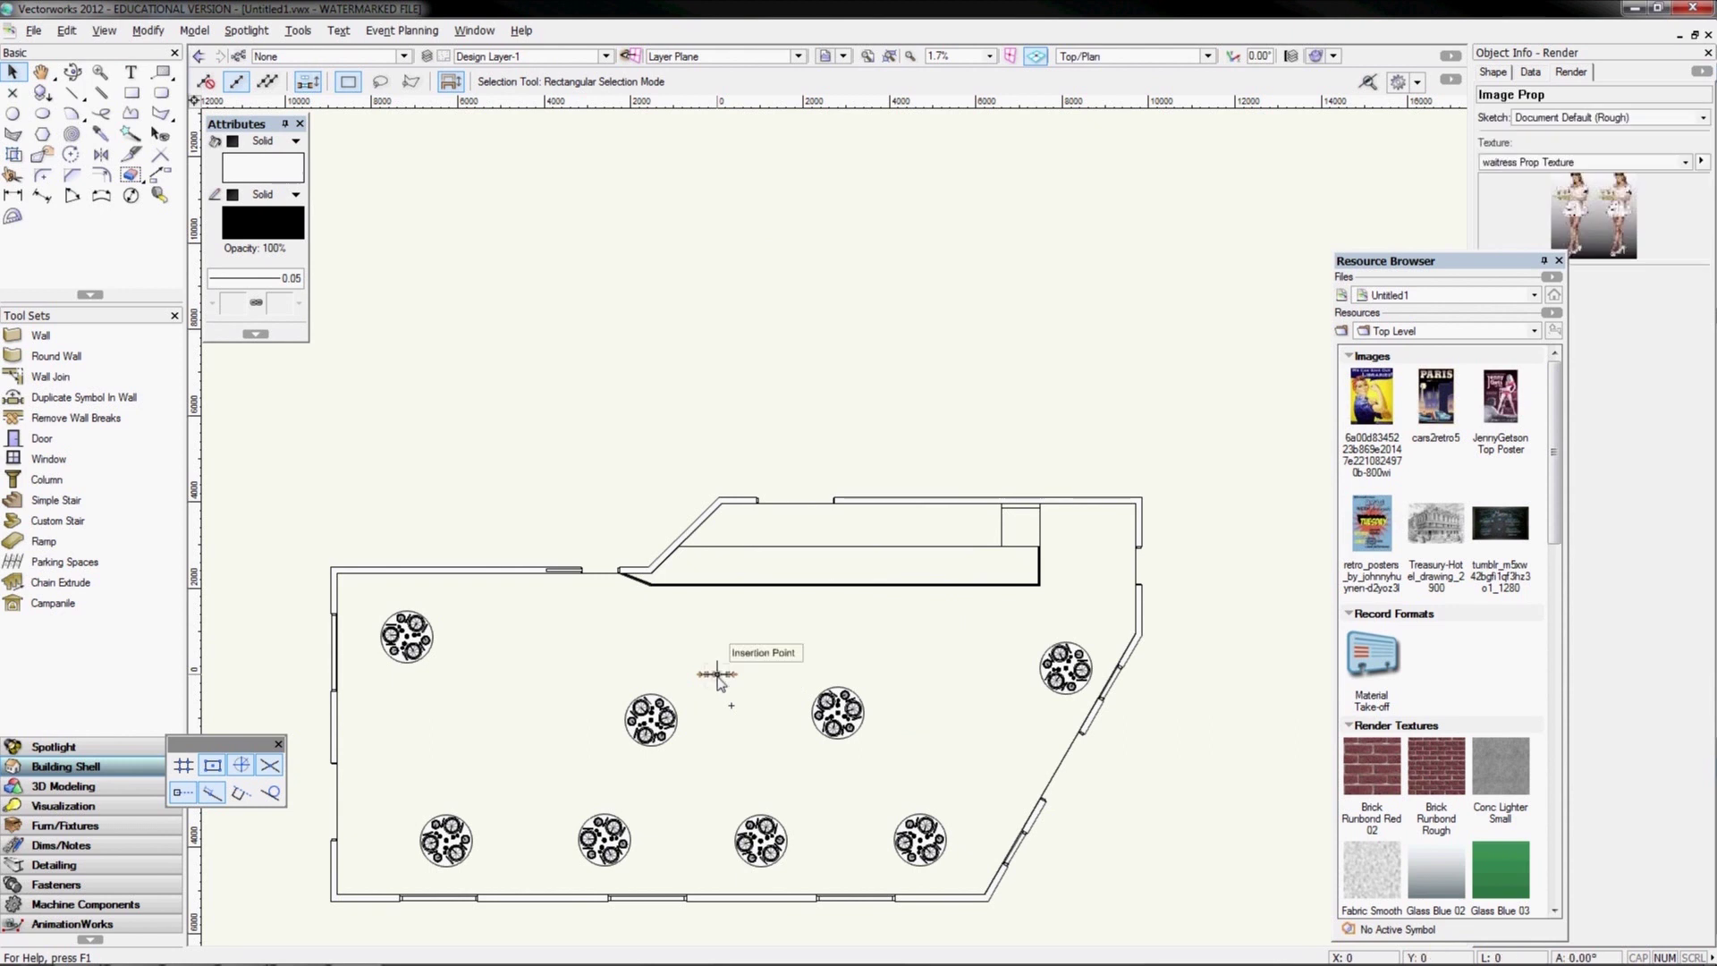
left_click_drag(719, 676, 778, 653)
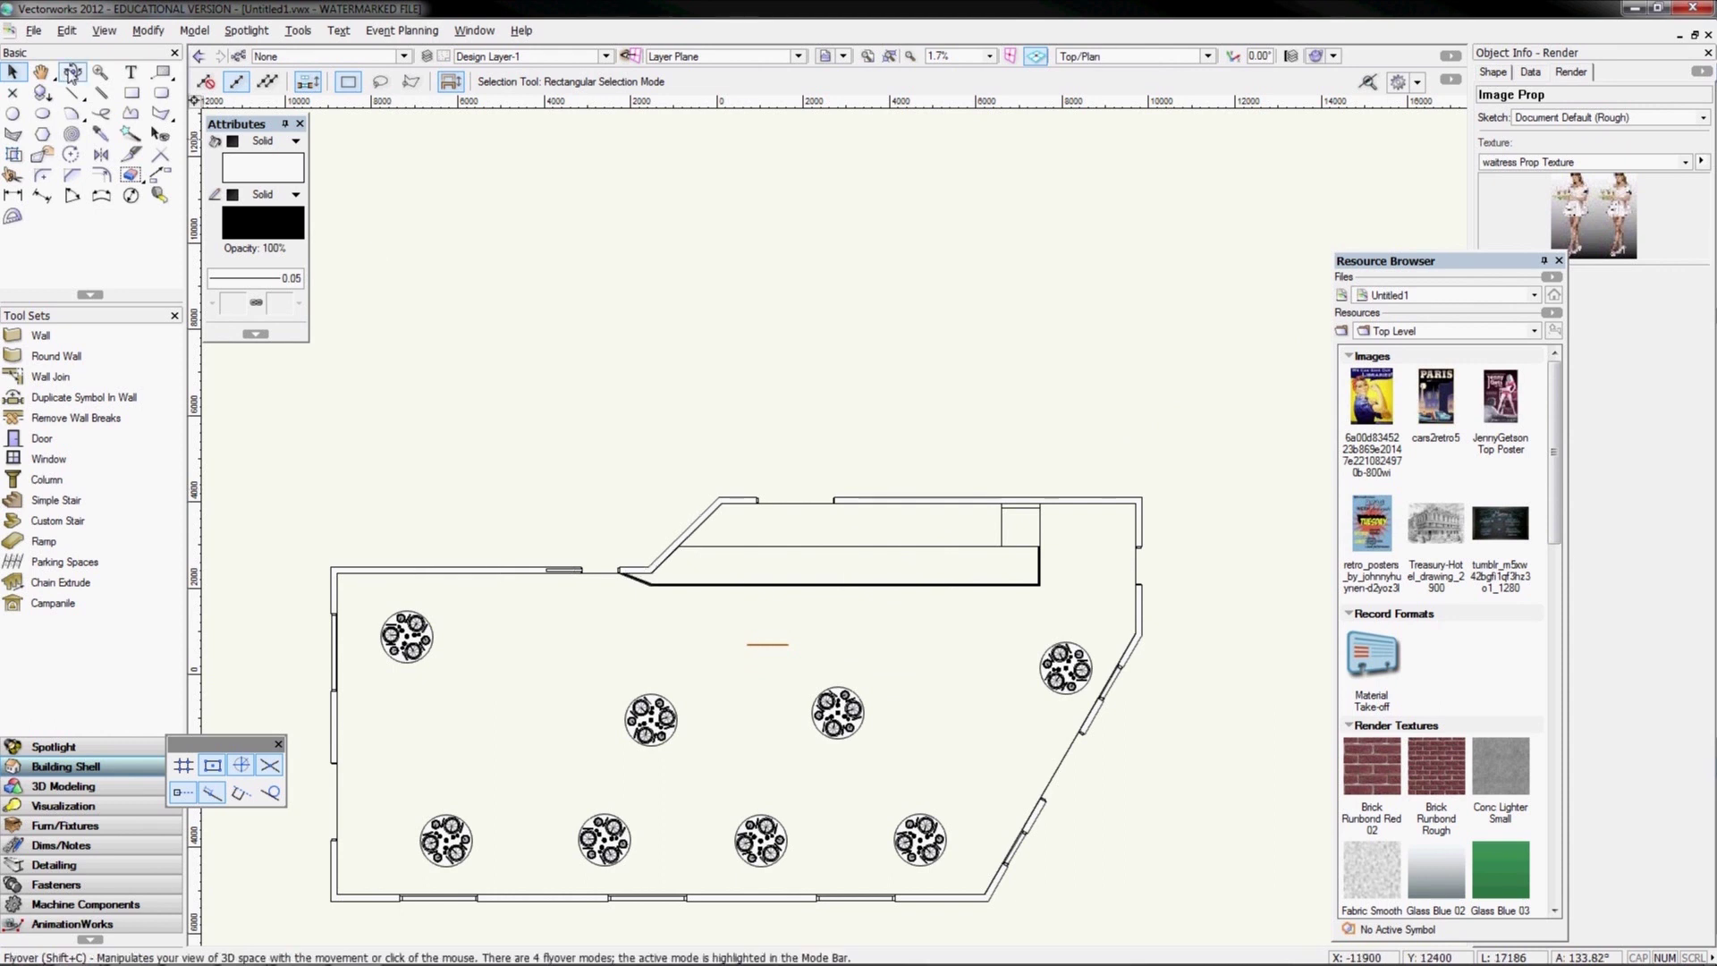
View the waitress prop close up in a rendered 3D view of the restaurant, with the bar counter behind it
left_click(73, 71)
left_click(754, 703)
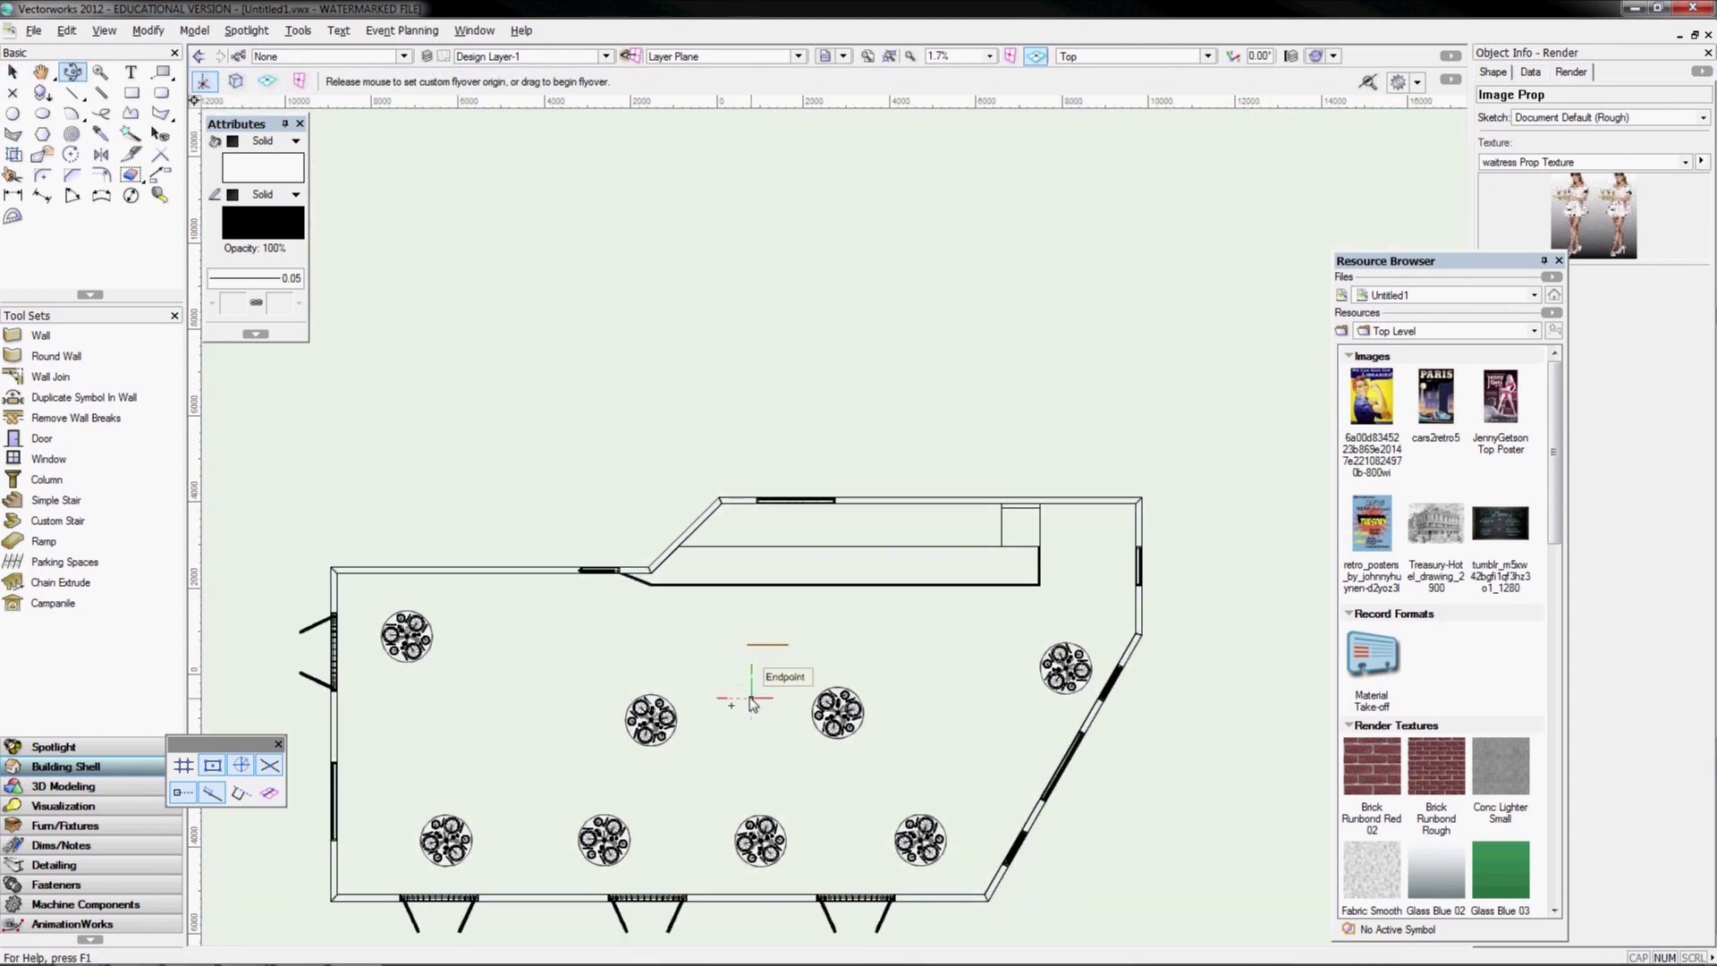
left_click_drag(753, 703, 775, 642)
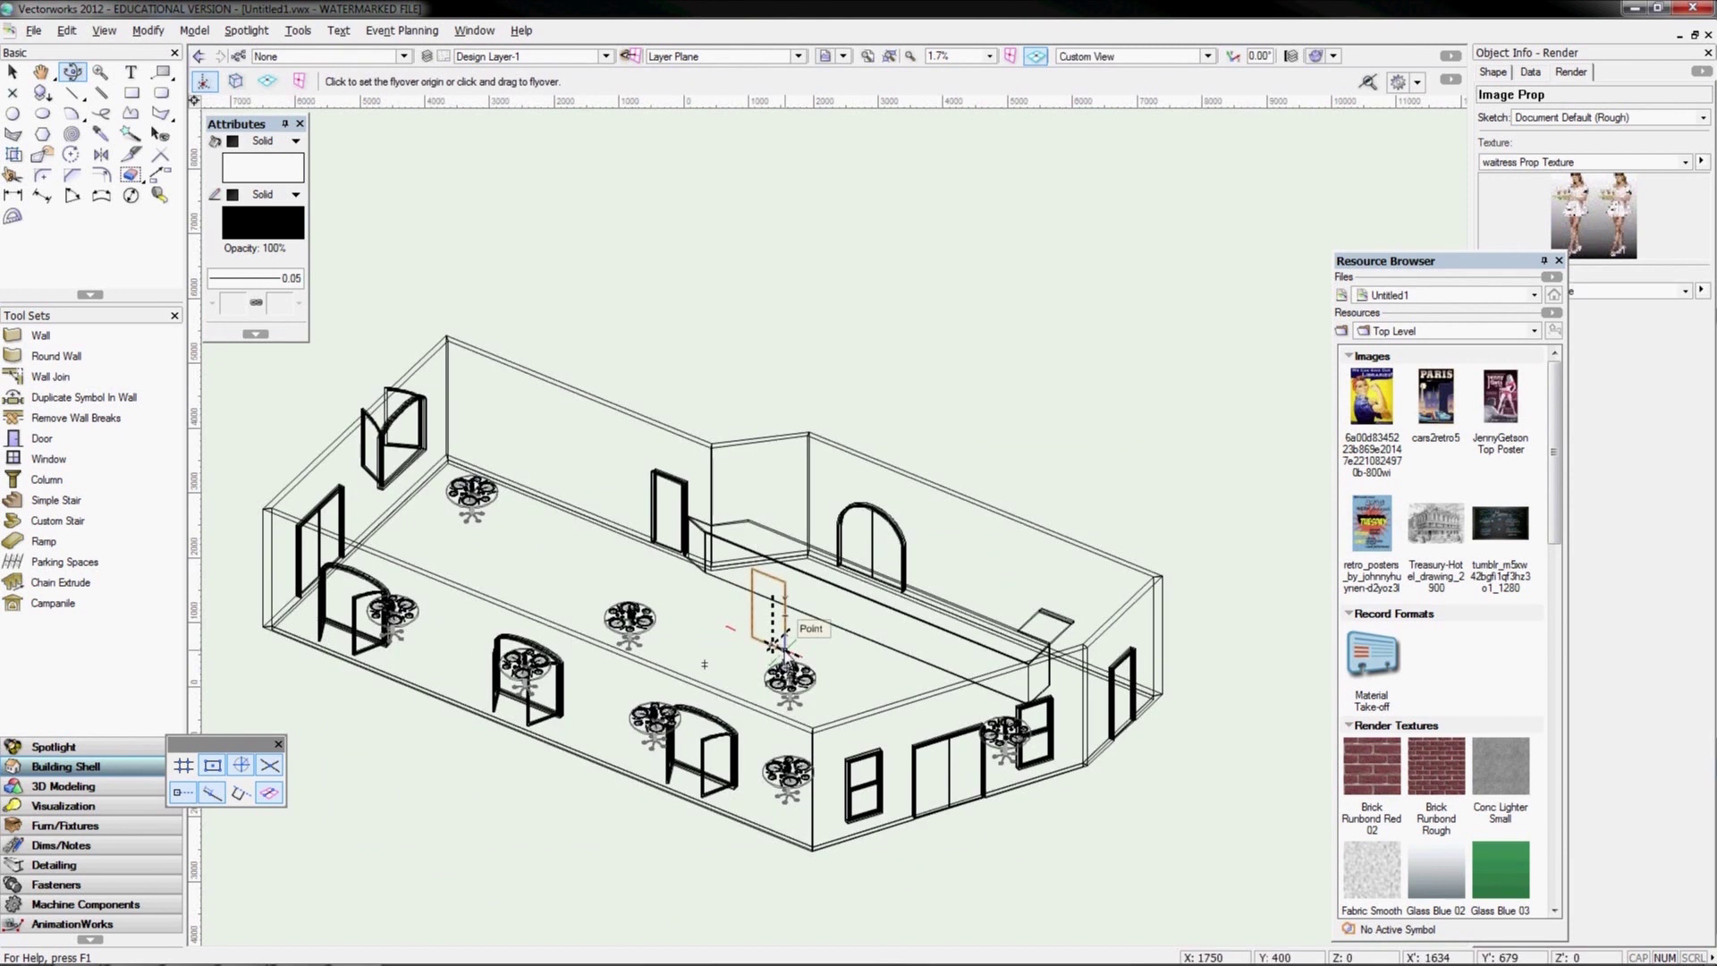
scroll(774, 643, "up", 3)
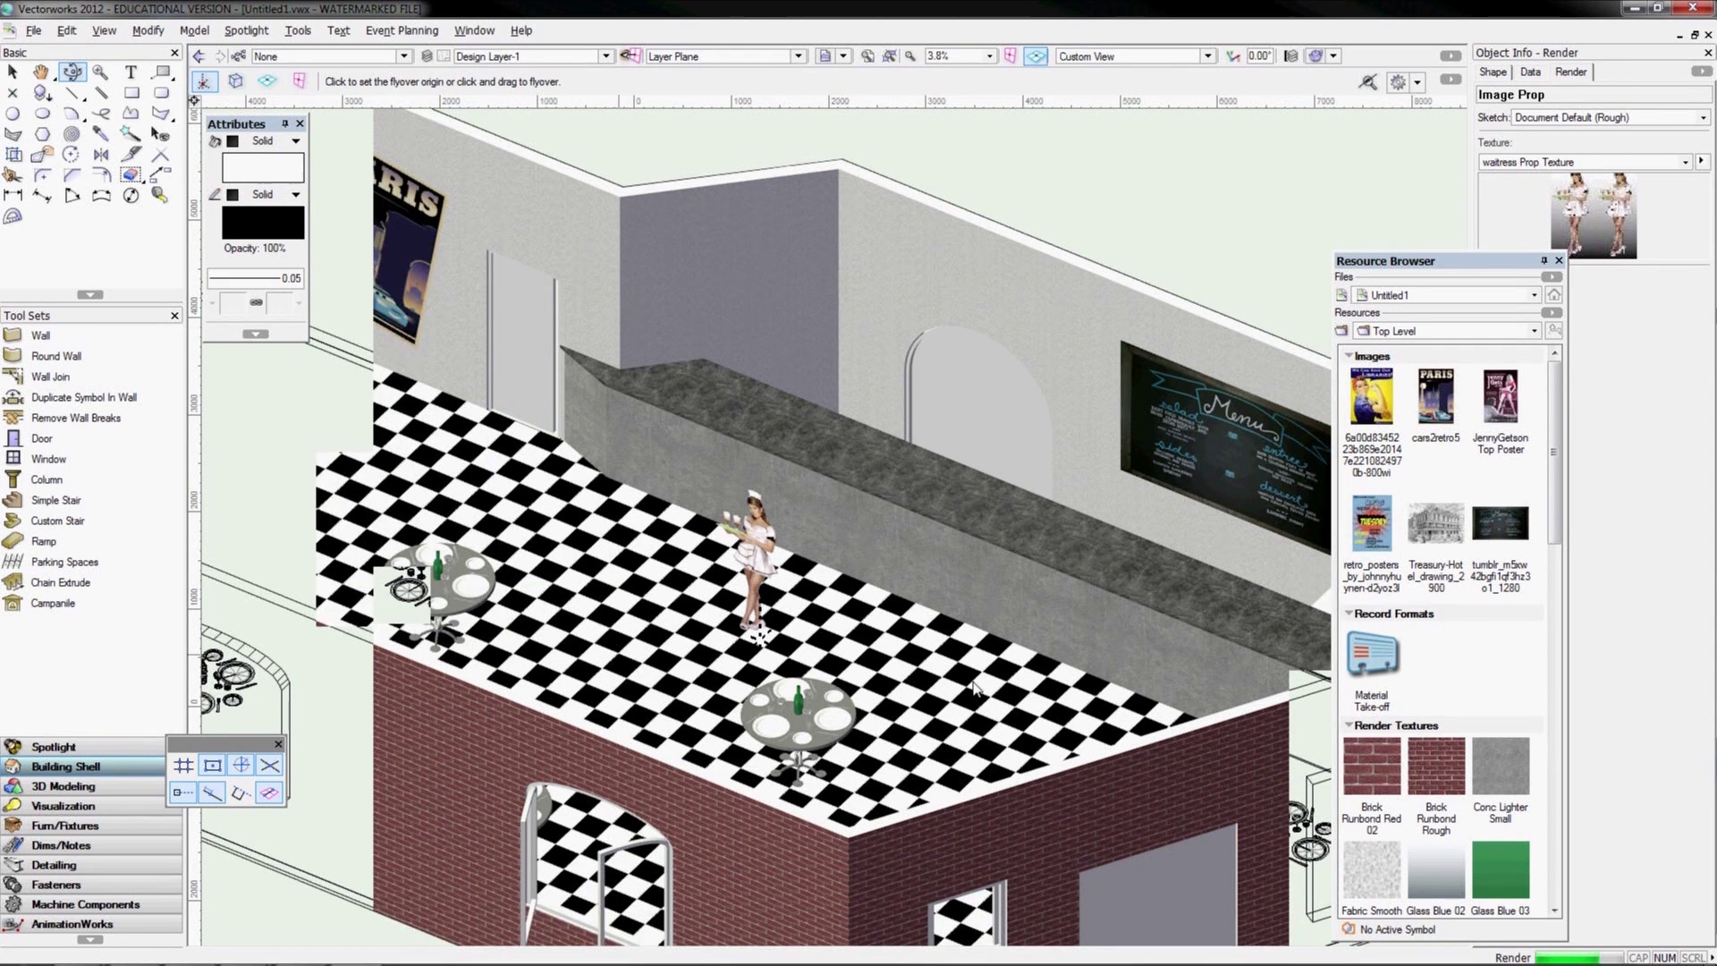
Select the waitress image prop in a front wireframe view and set its height to 2400 with the aspect ratio locked
left_click(11, 73)
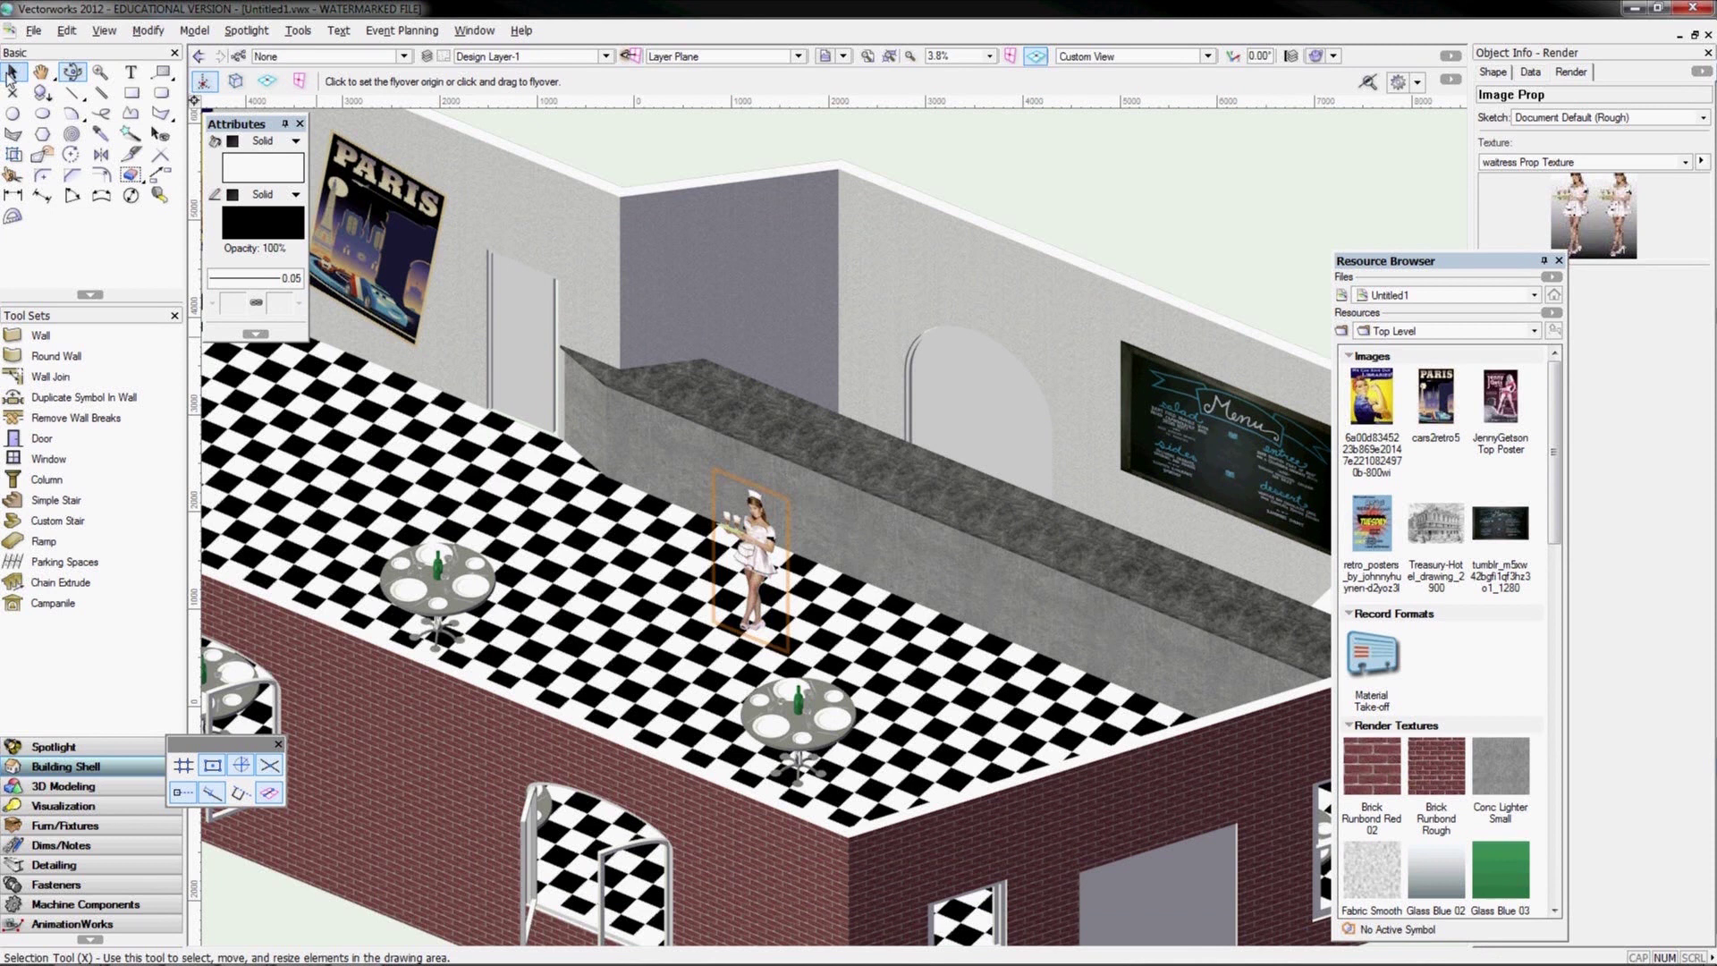
left_click(1493, 71)
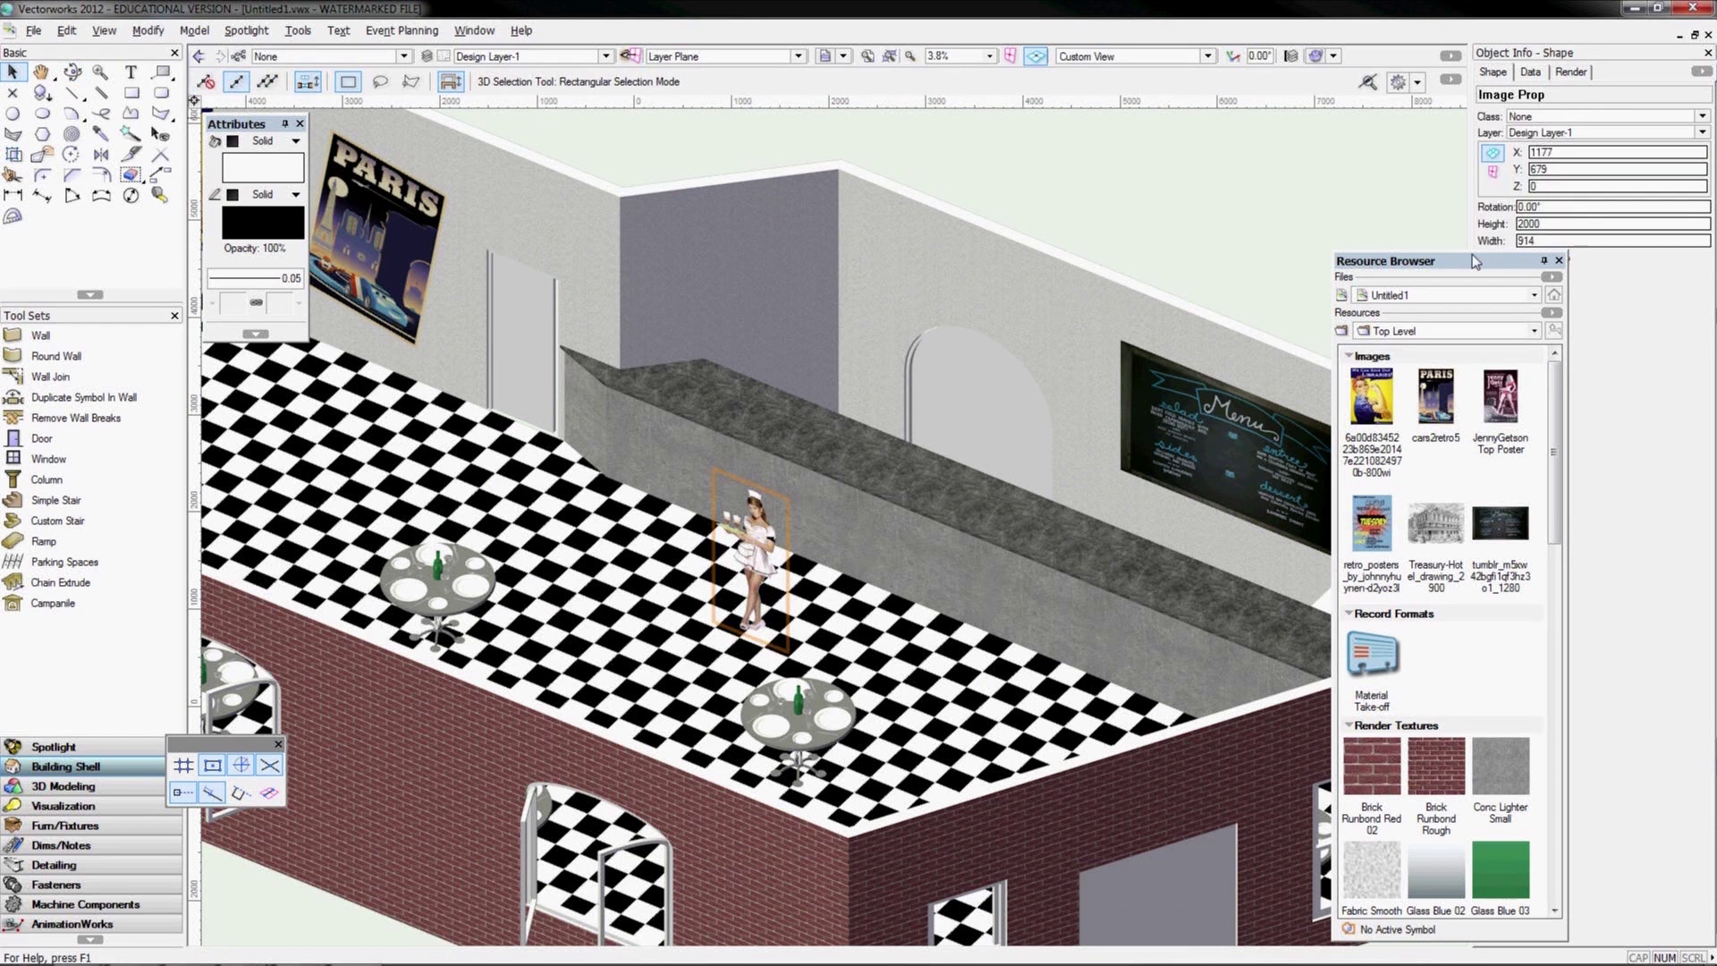
left_click_drag(1475, 261, 1336, 237)
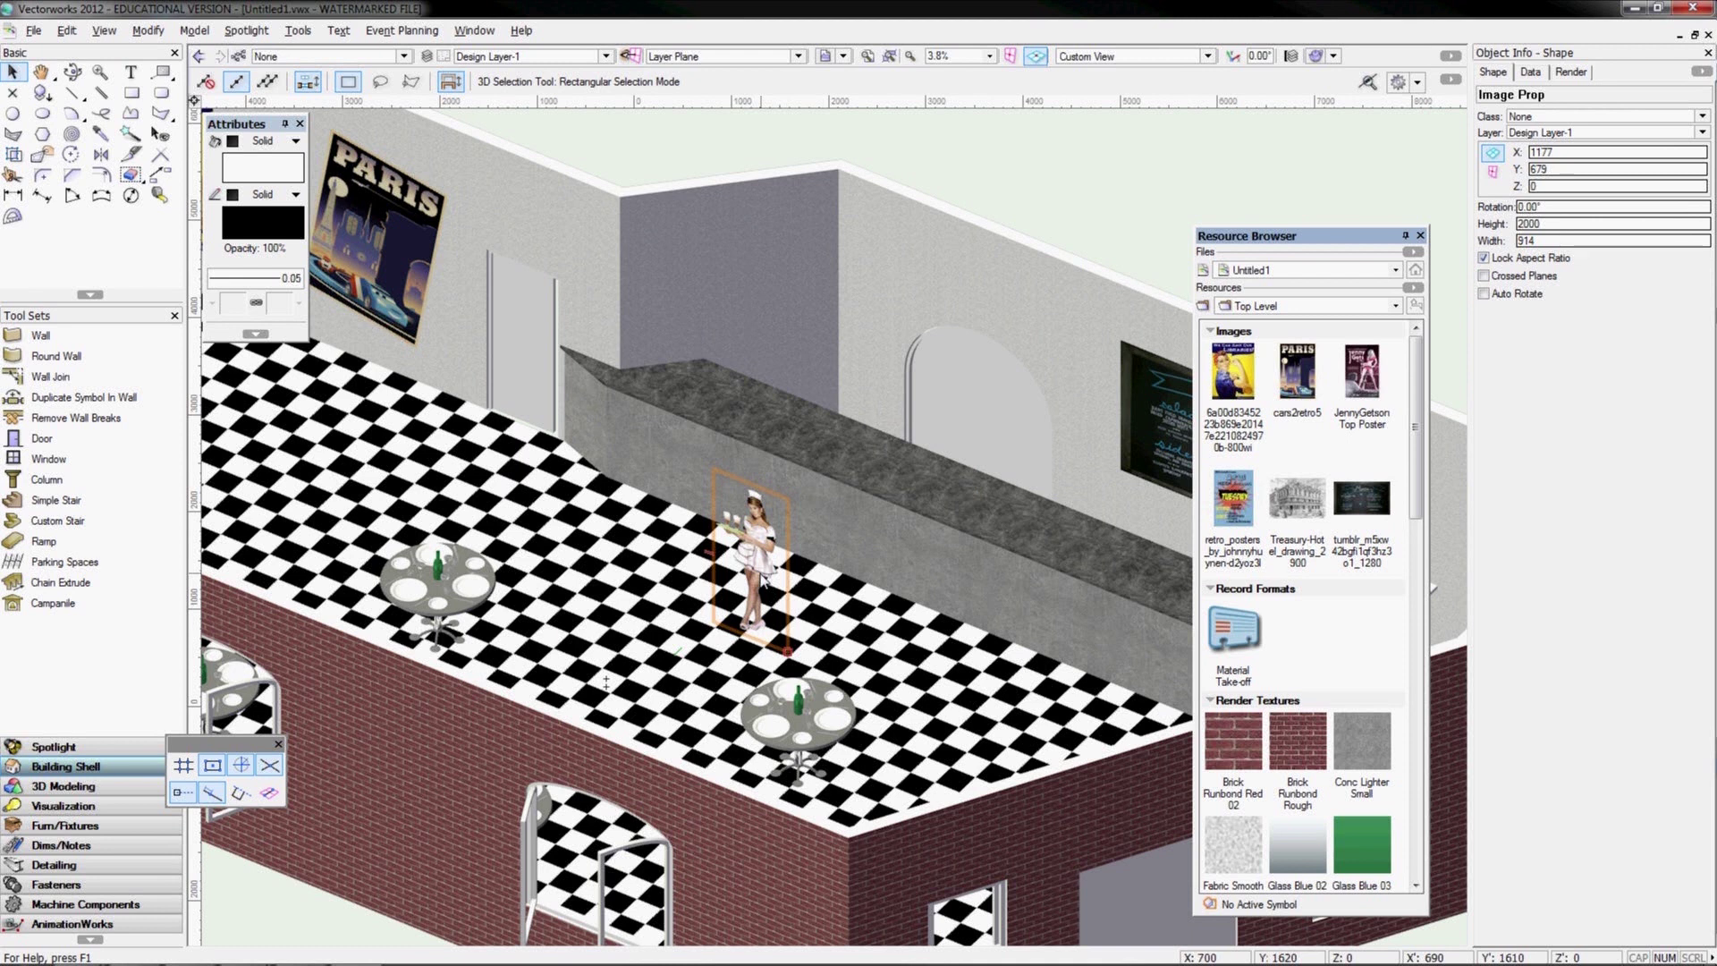
left_click(944, 170)
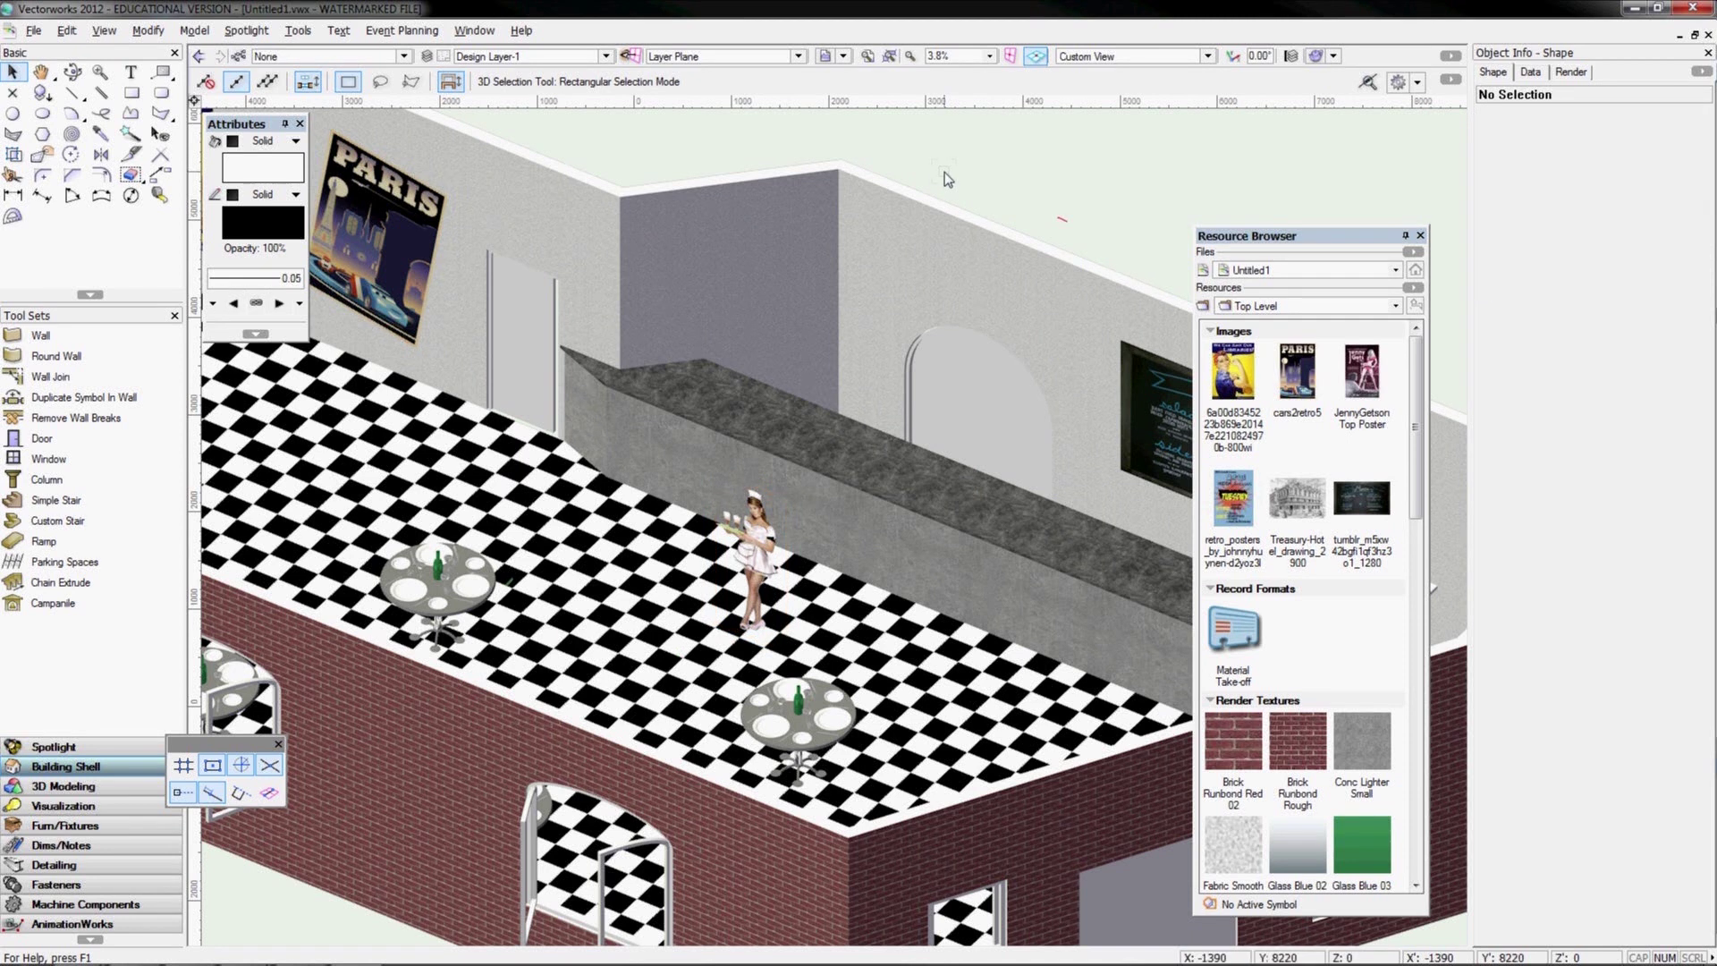
key("ctrl+shift+w")
key("KP_1")
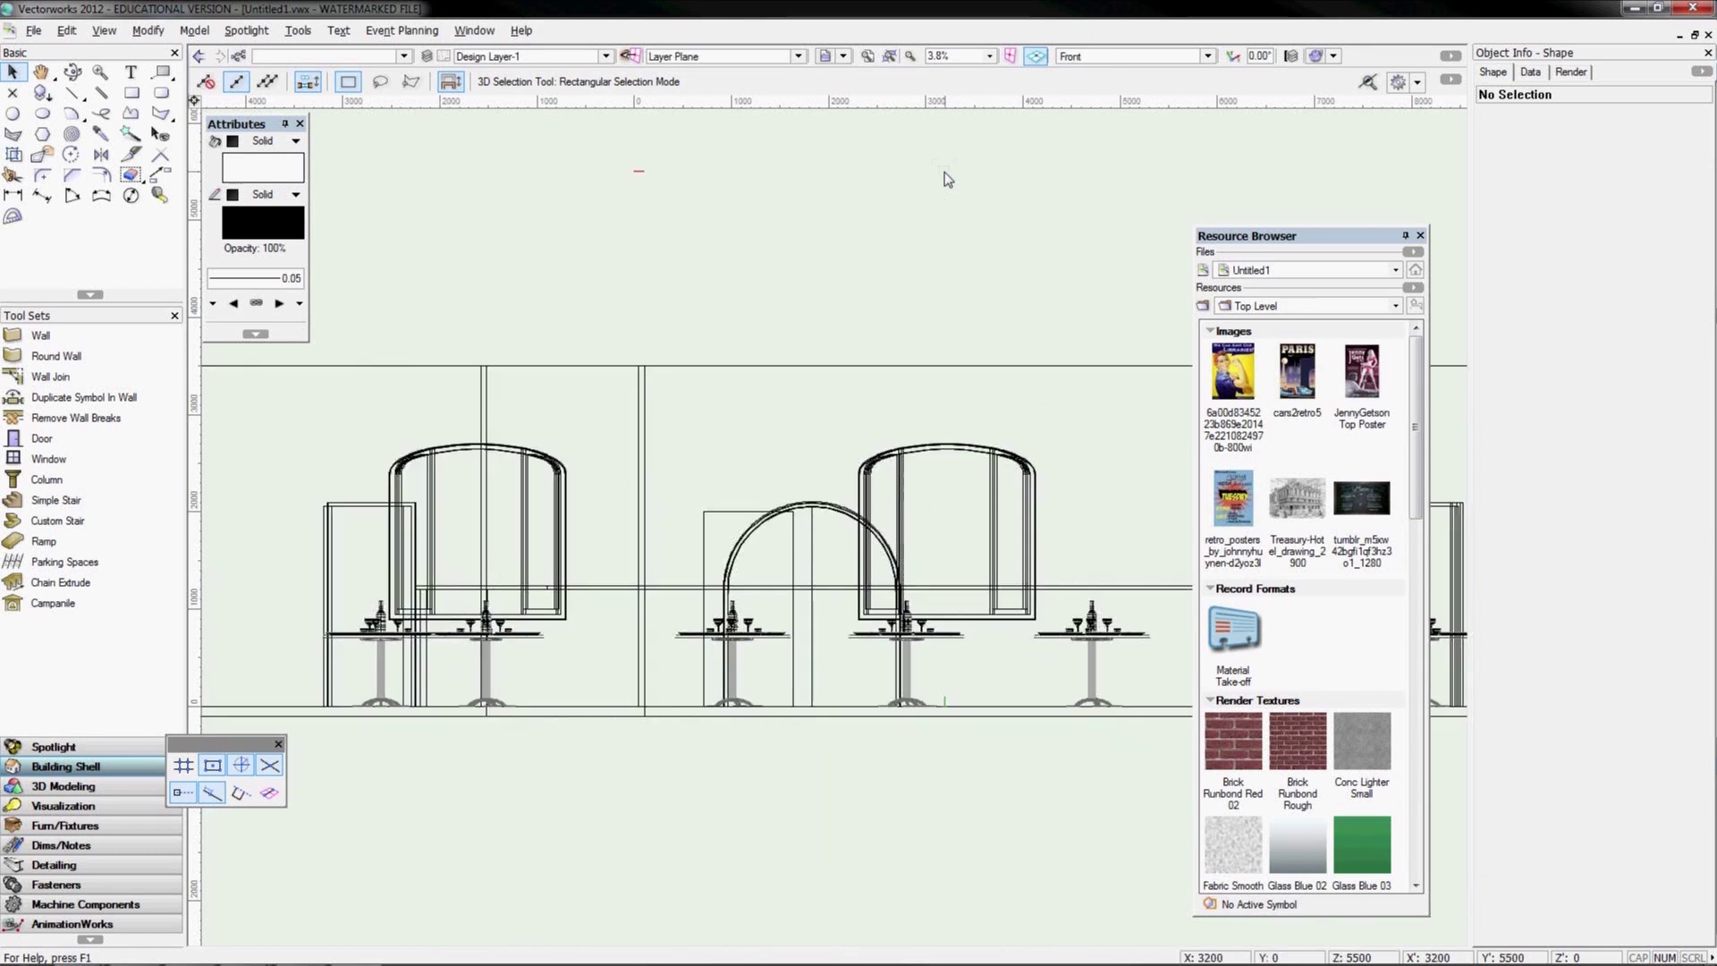
left_click(711, 518)
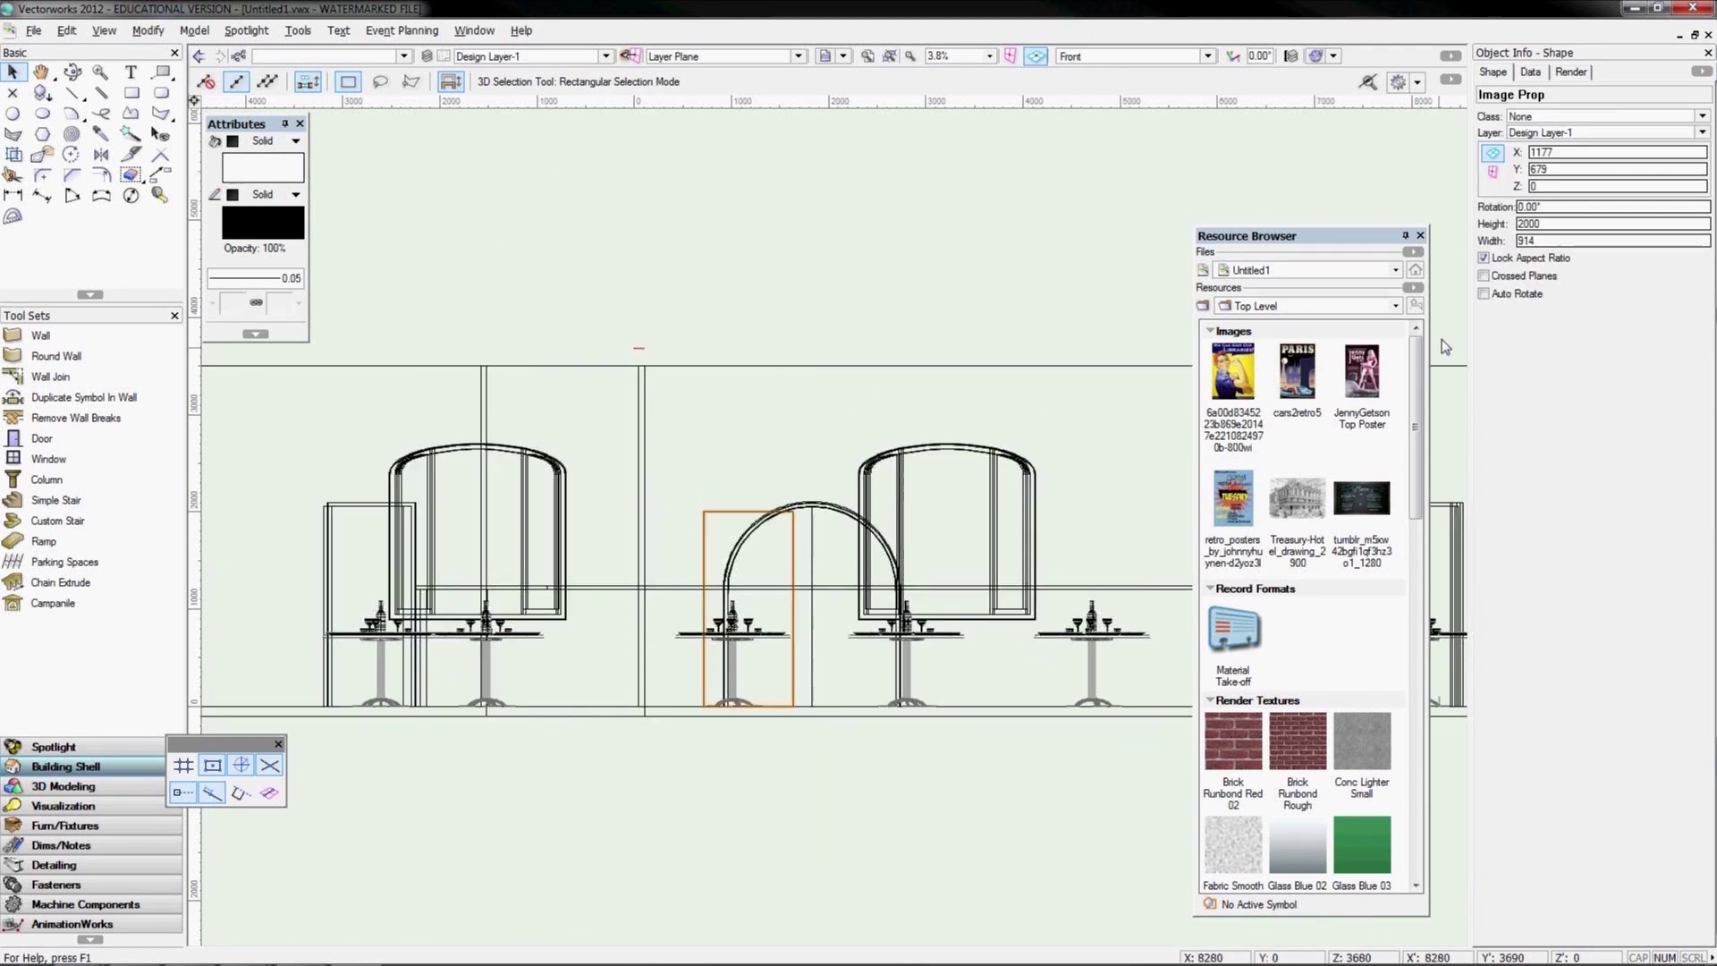
double_click(1538, 225)
type("2400")
key("Return")
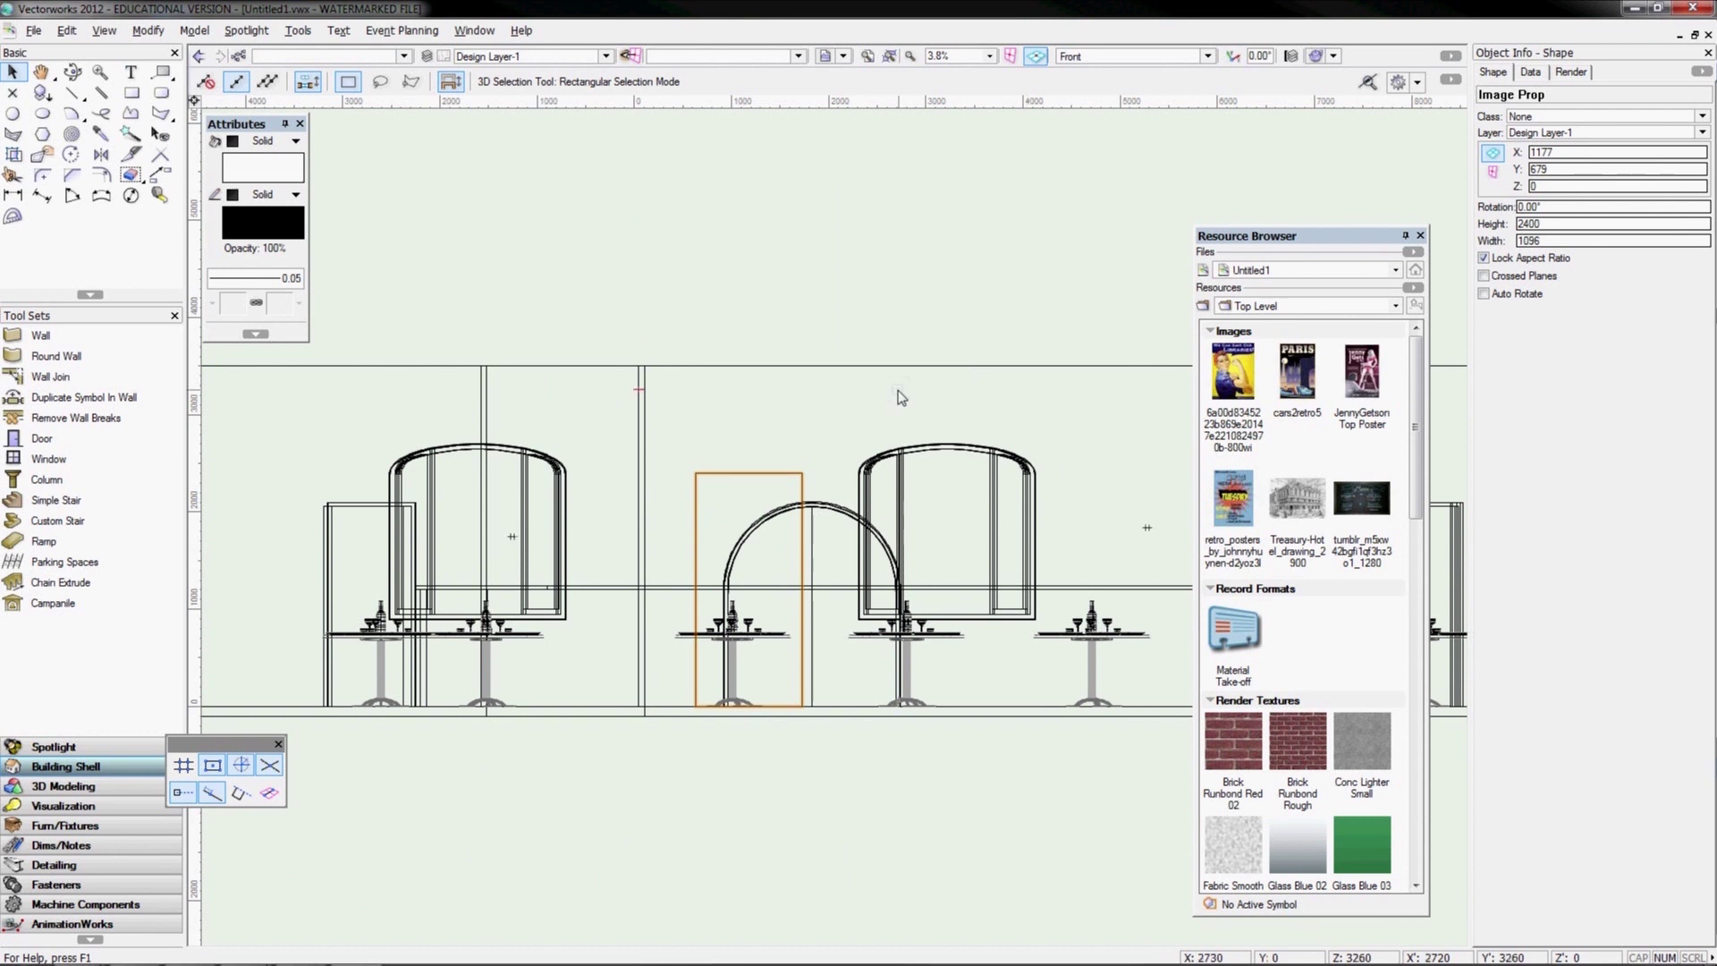
Test Auto Rotate and Crossed Planes on the waitress prop in a rendered right isometric view, leaving Auto Rotate on and Crossed Planes off
key("KP_3")
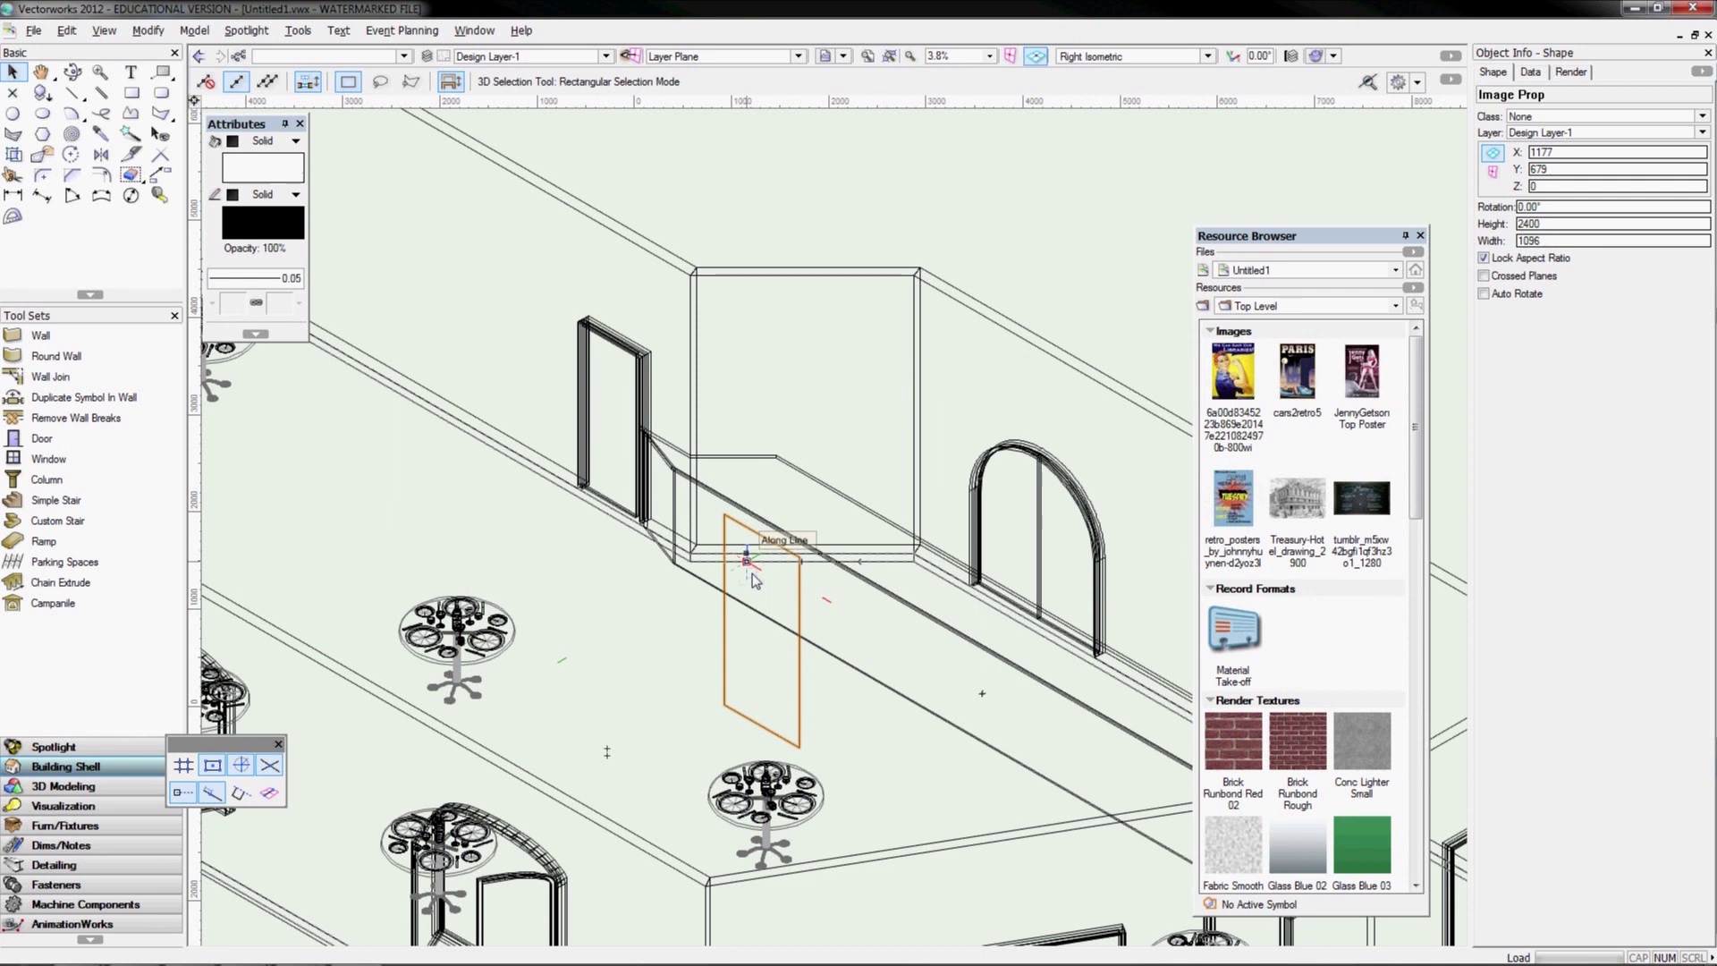
left_click(584, 528)
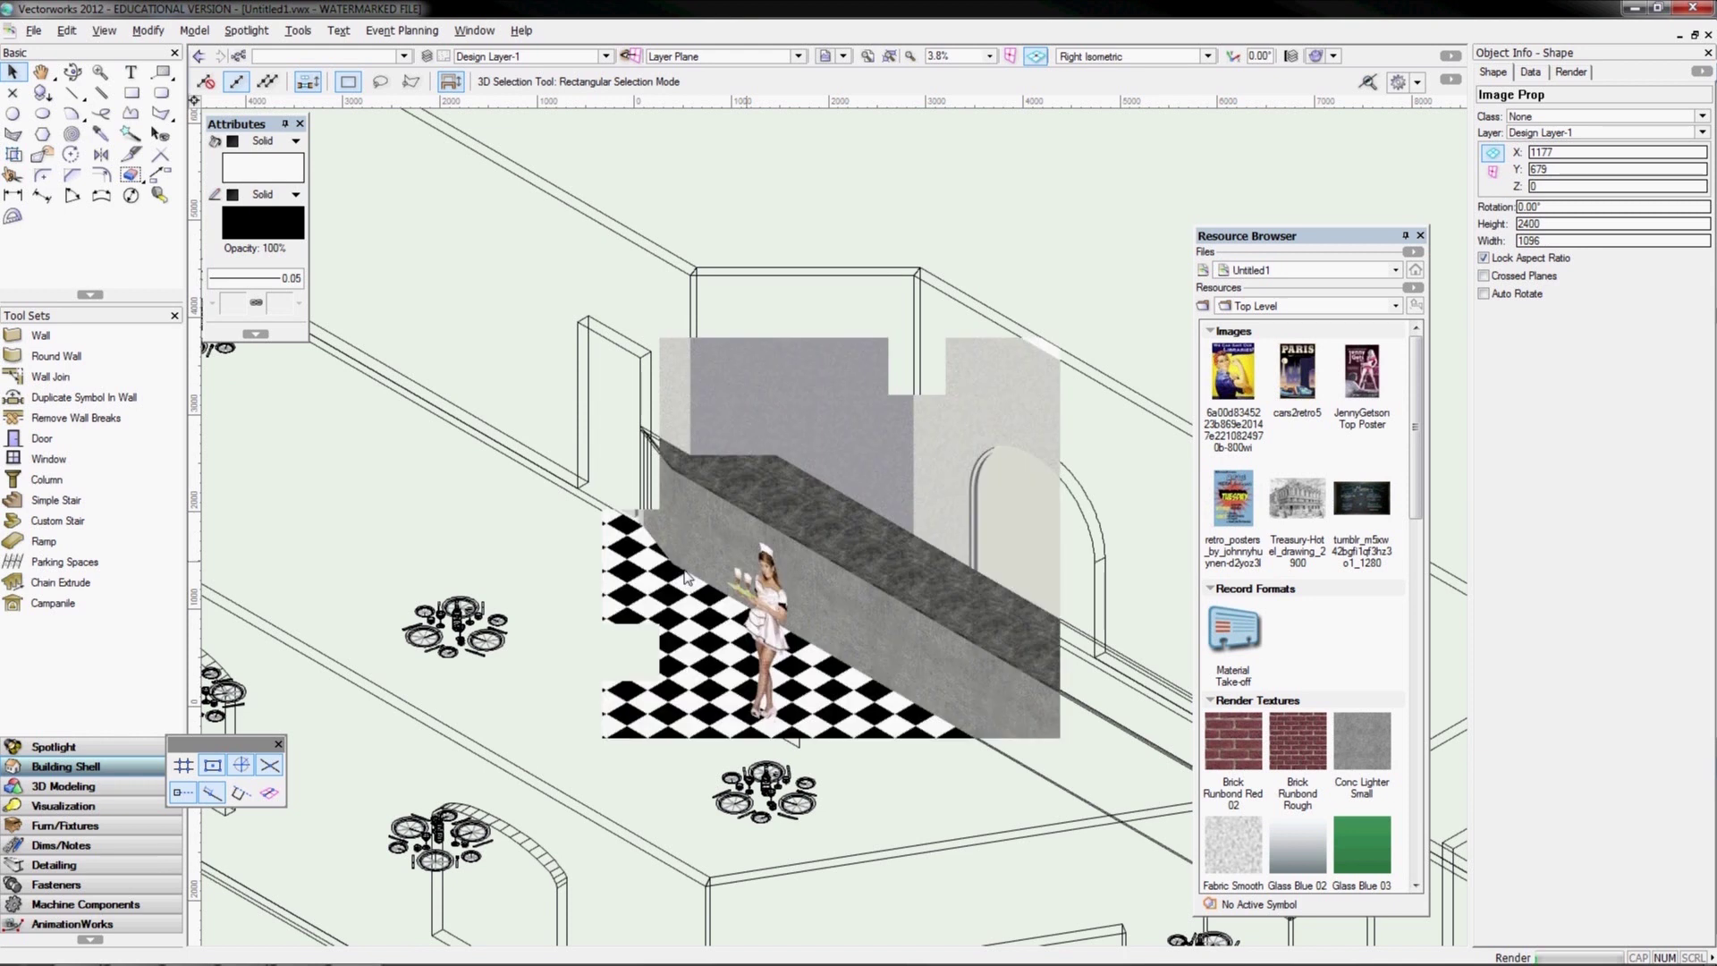
left_click(767, 561)
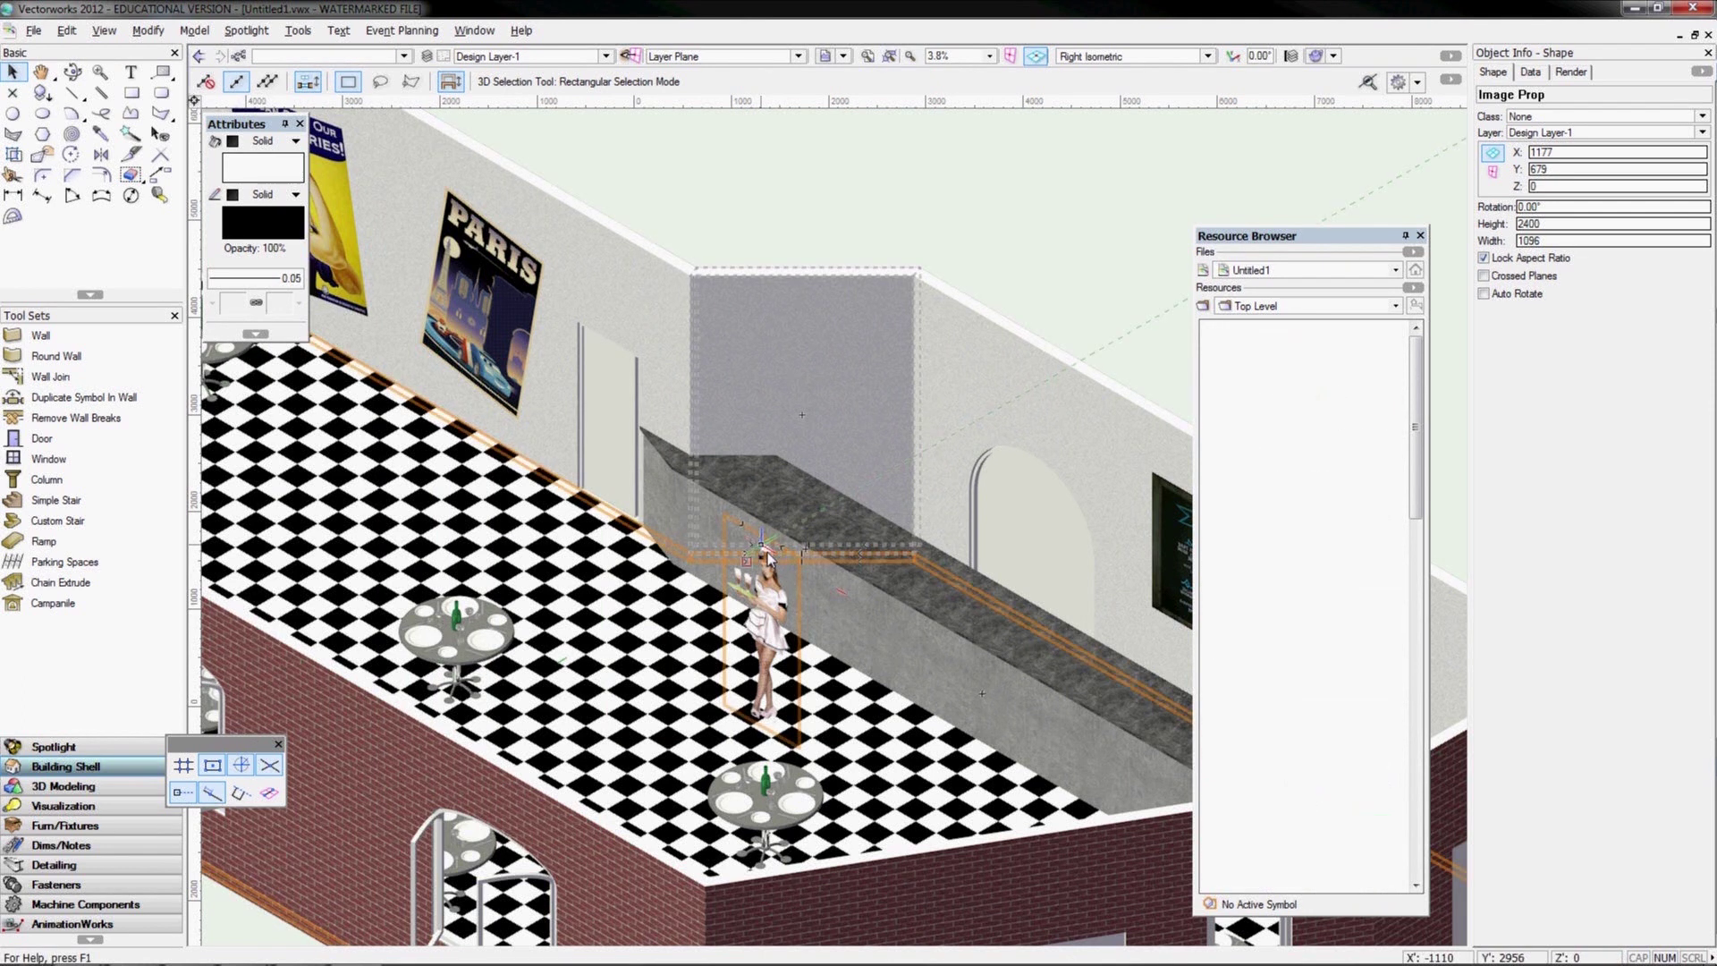
left_click(771, 593)
key("Escape")
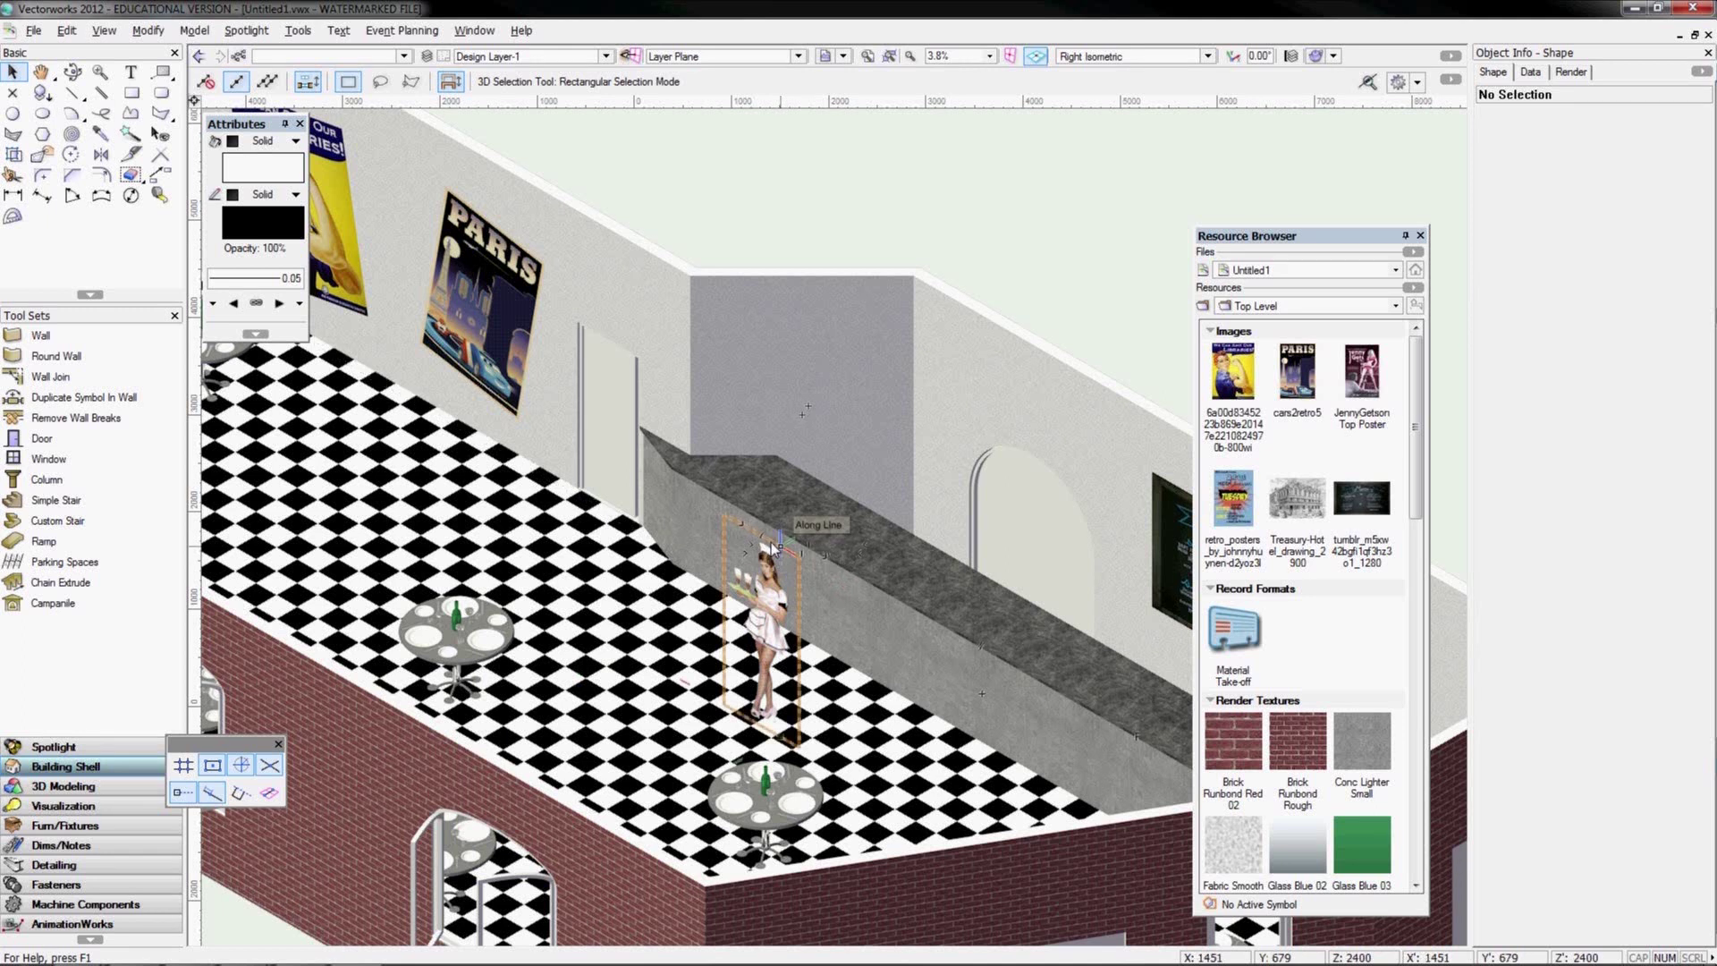
left_click(774, 548)
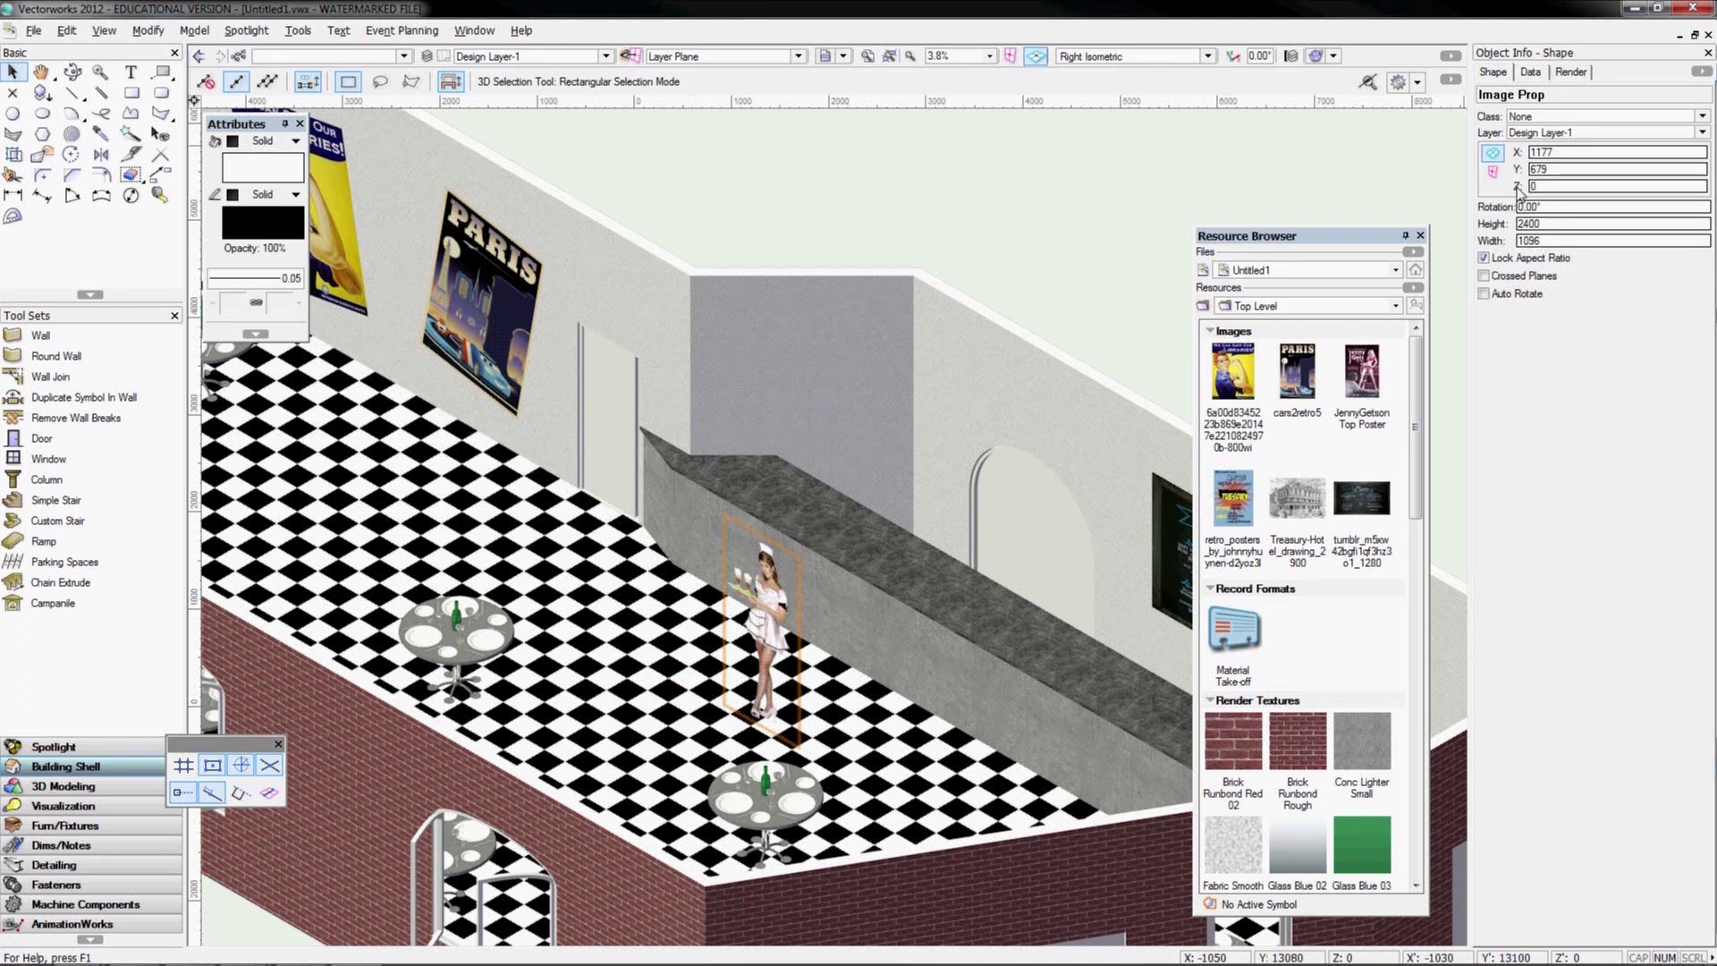
left_click(1510, 298)
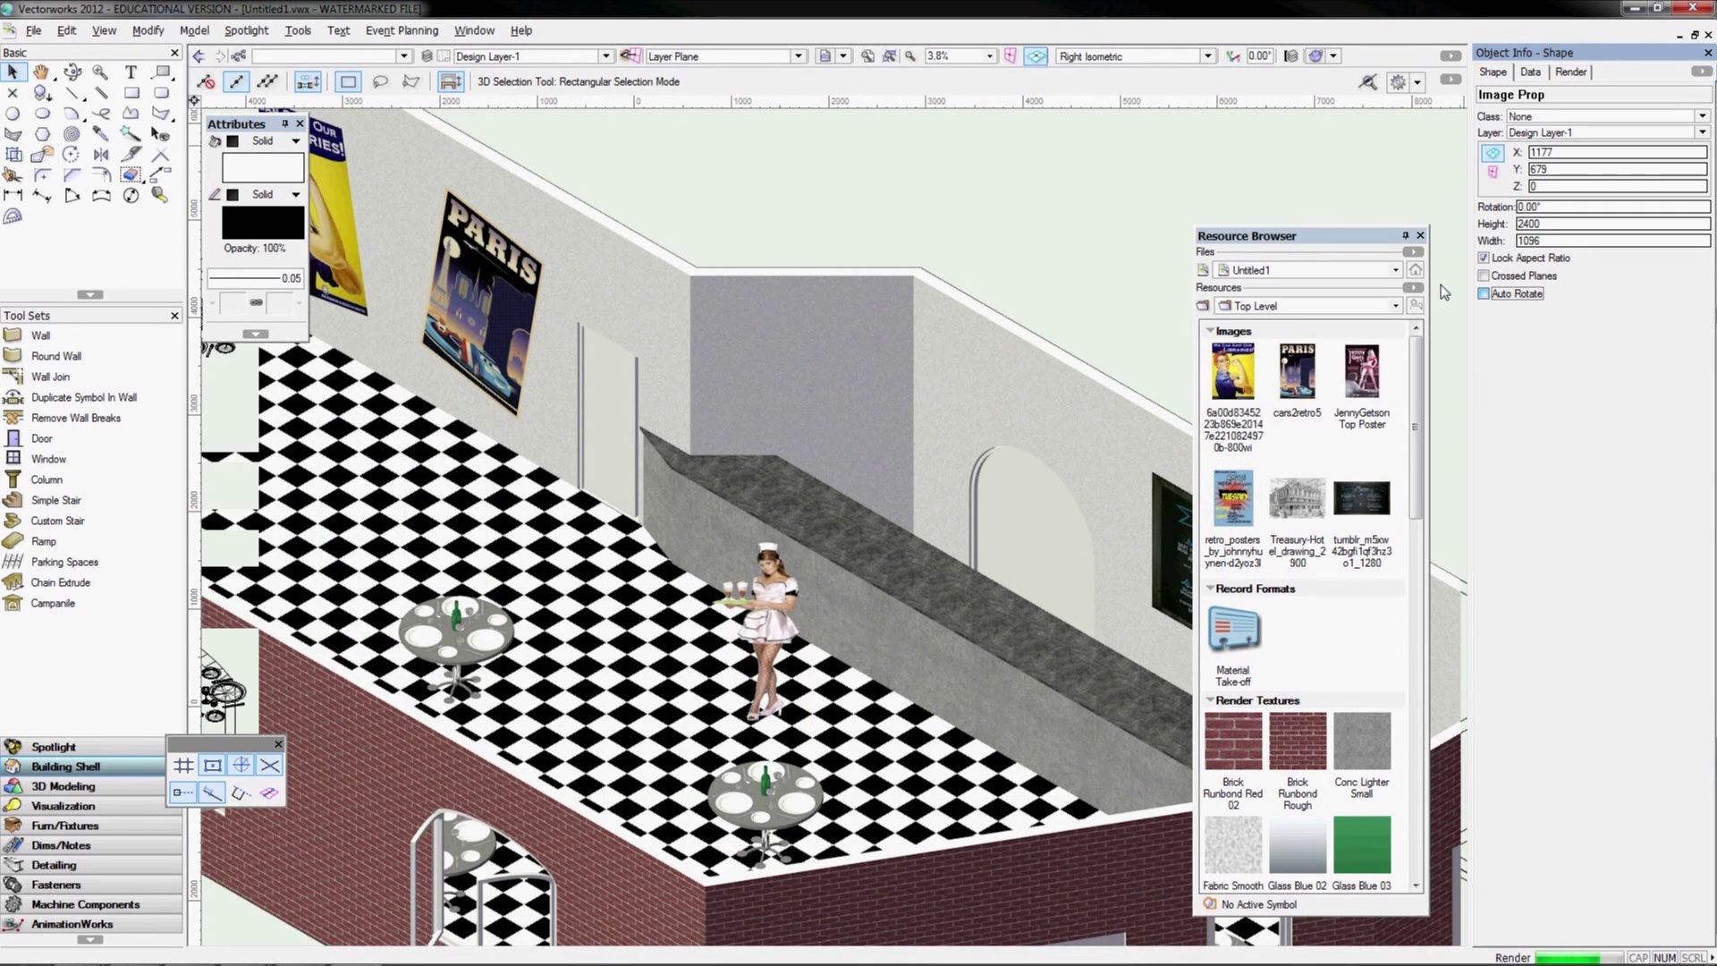
left_click(1484, 293)
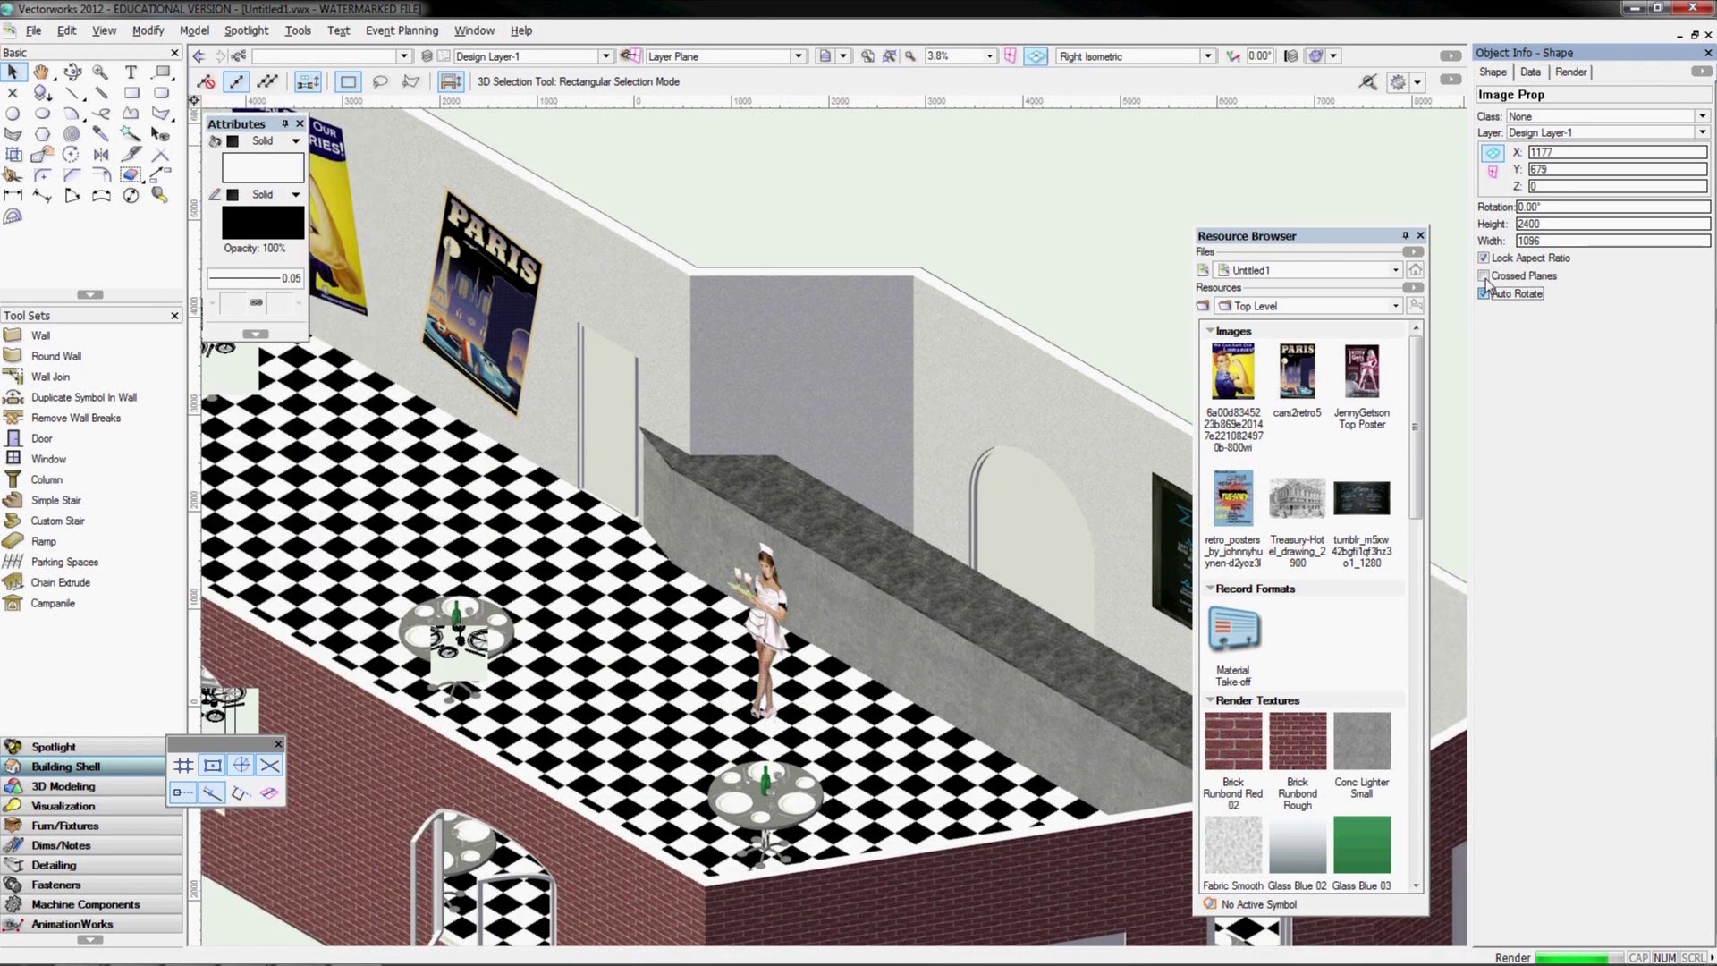
left_click(1486, 291)
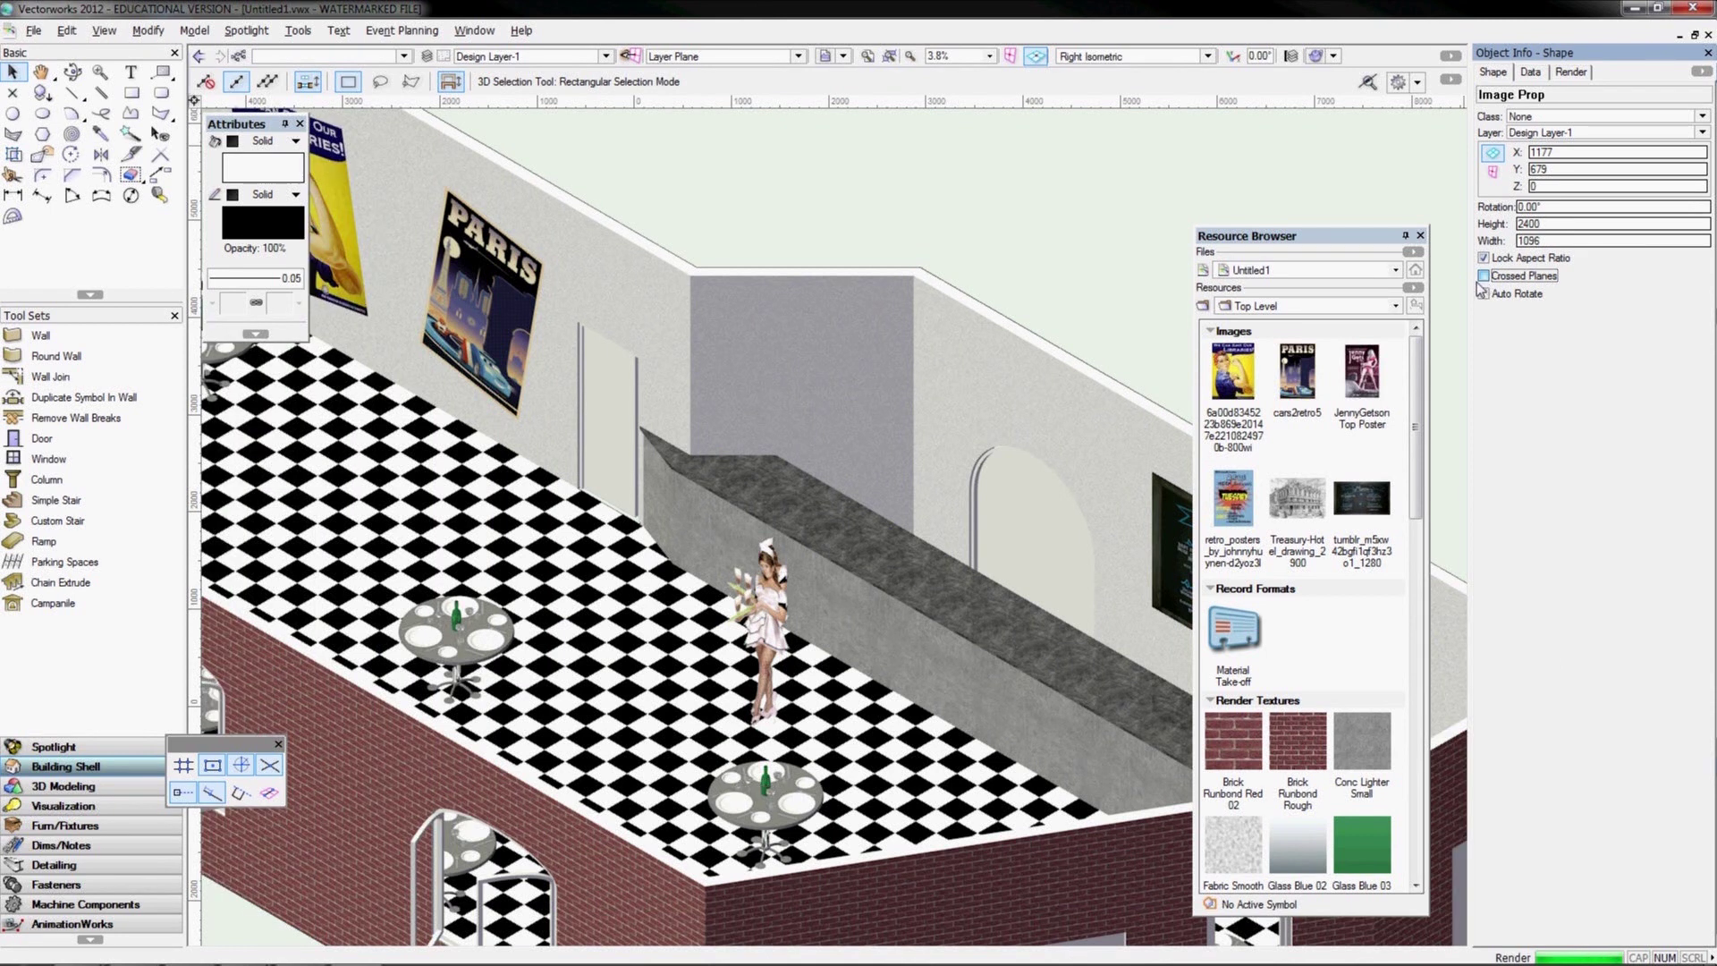
left_click(1484, 276)
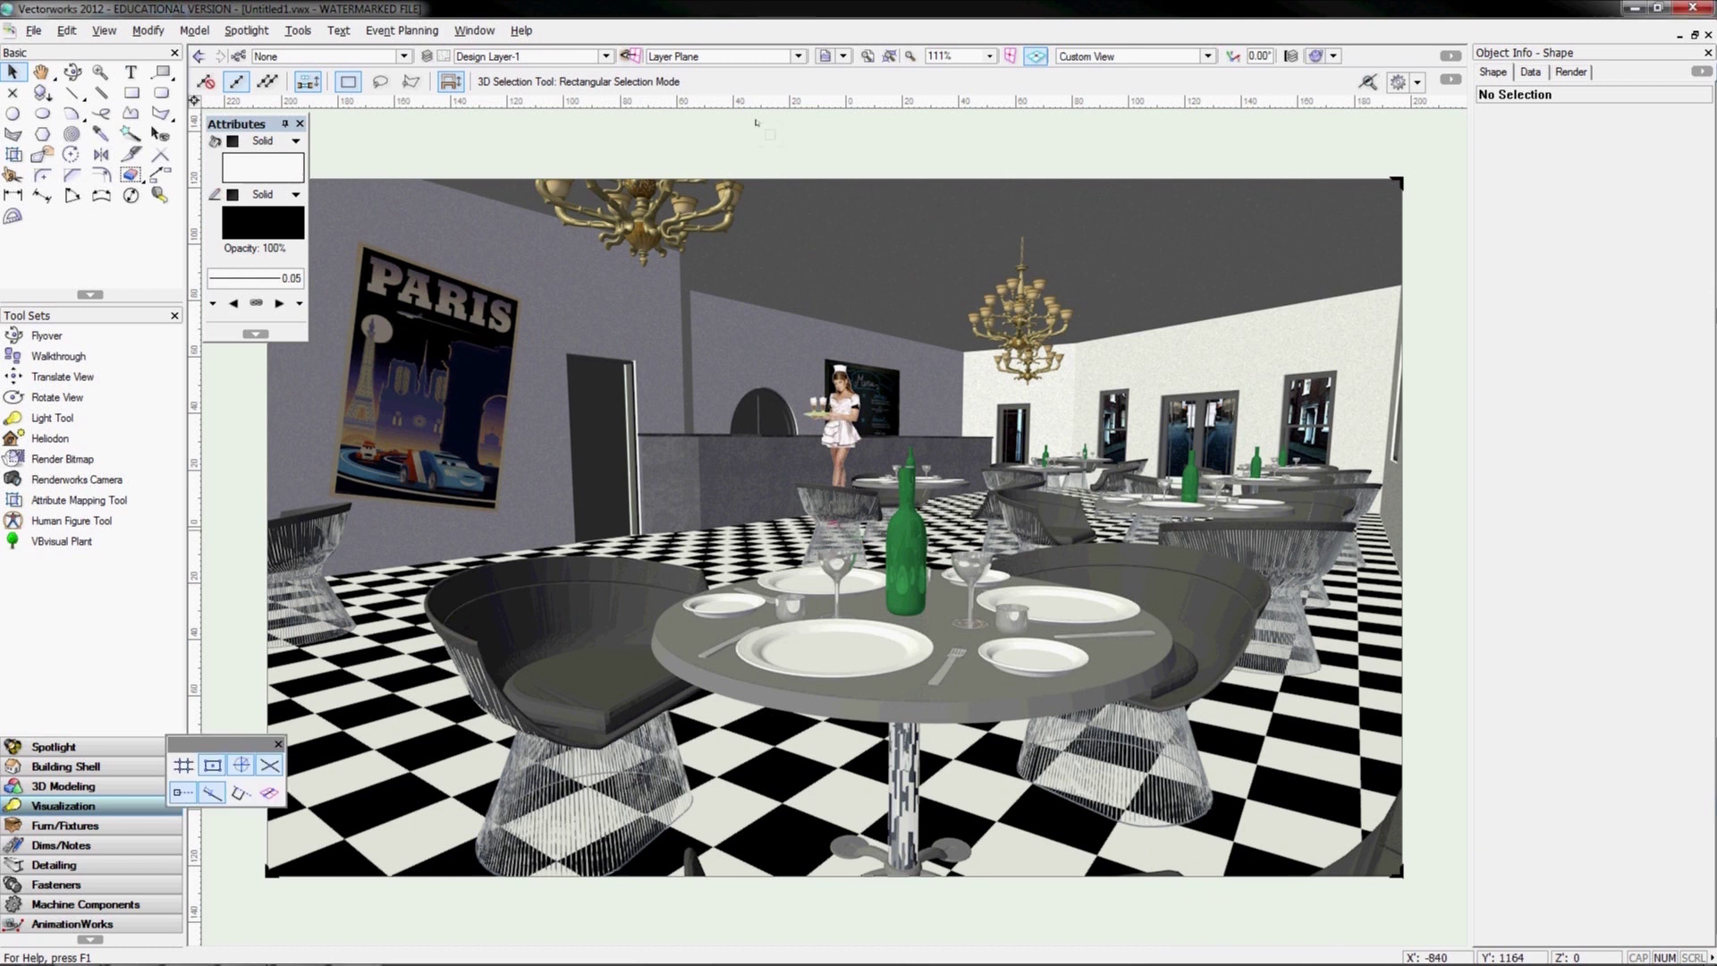
Show the whole model in Top/Plan view and make the Roof-Main class invisible
key("F5")
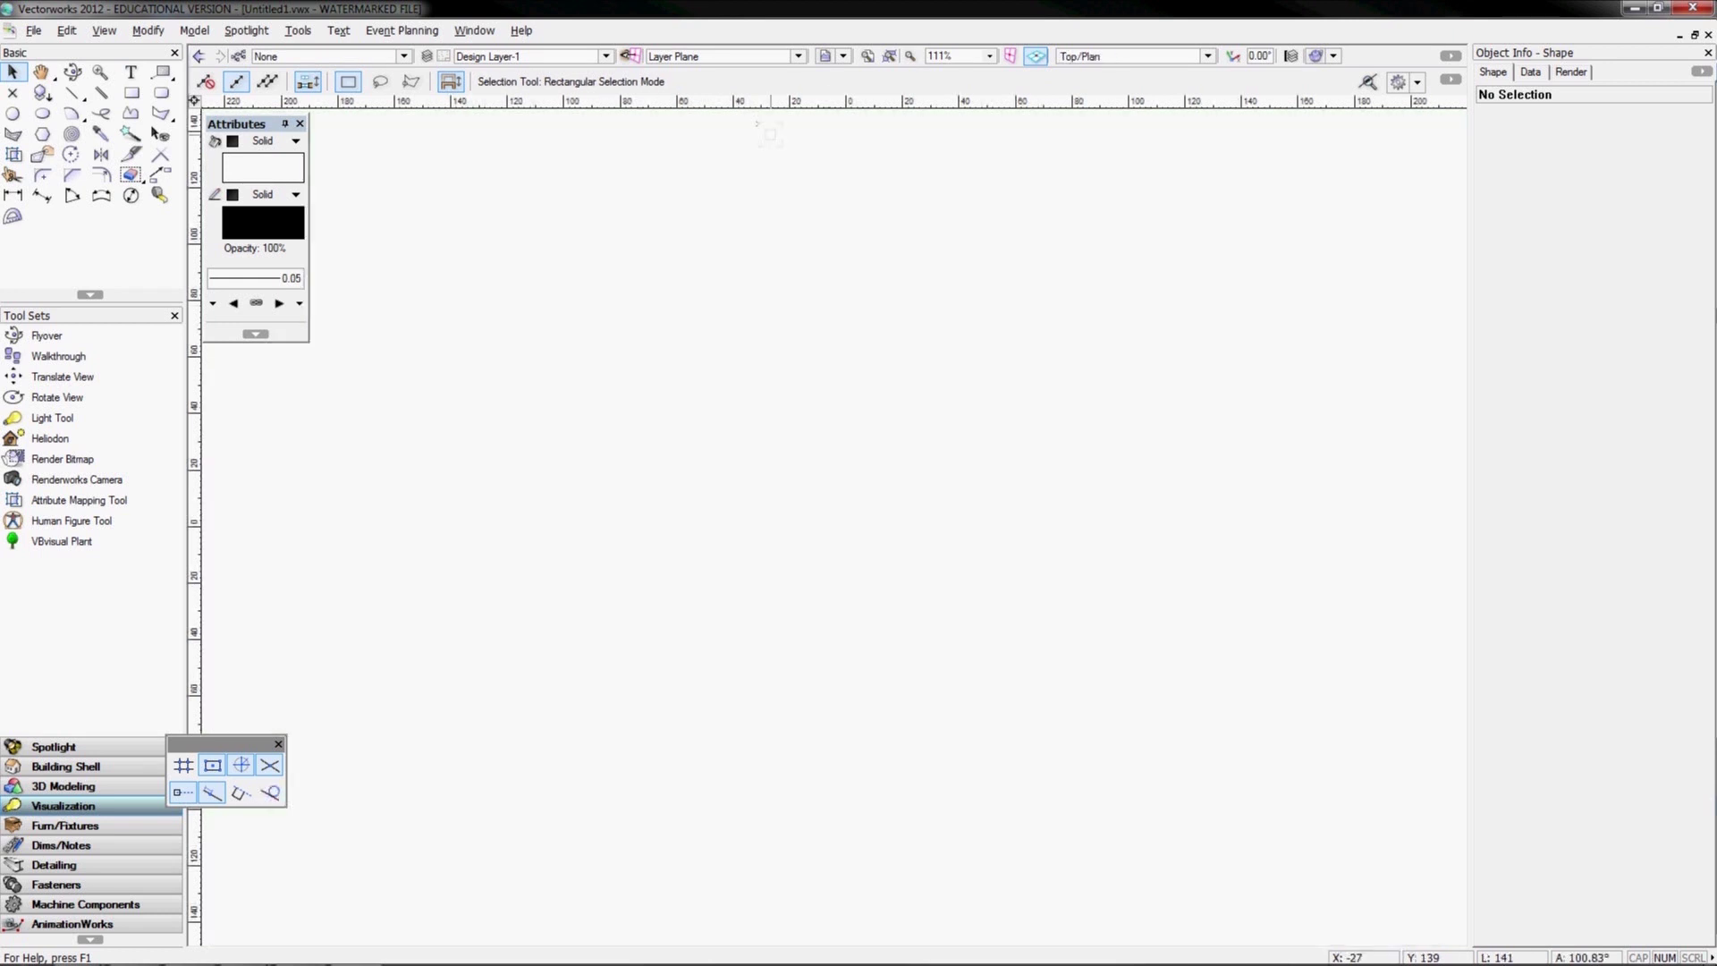
left_click(890, 56)
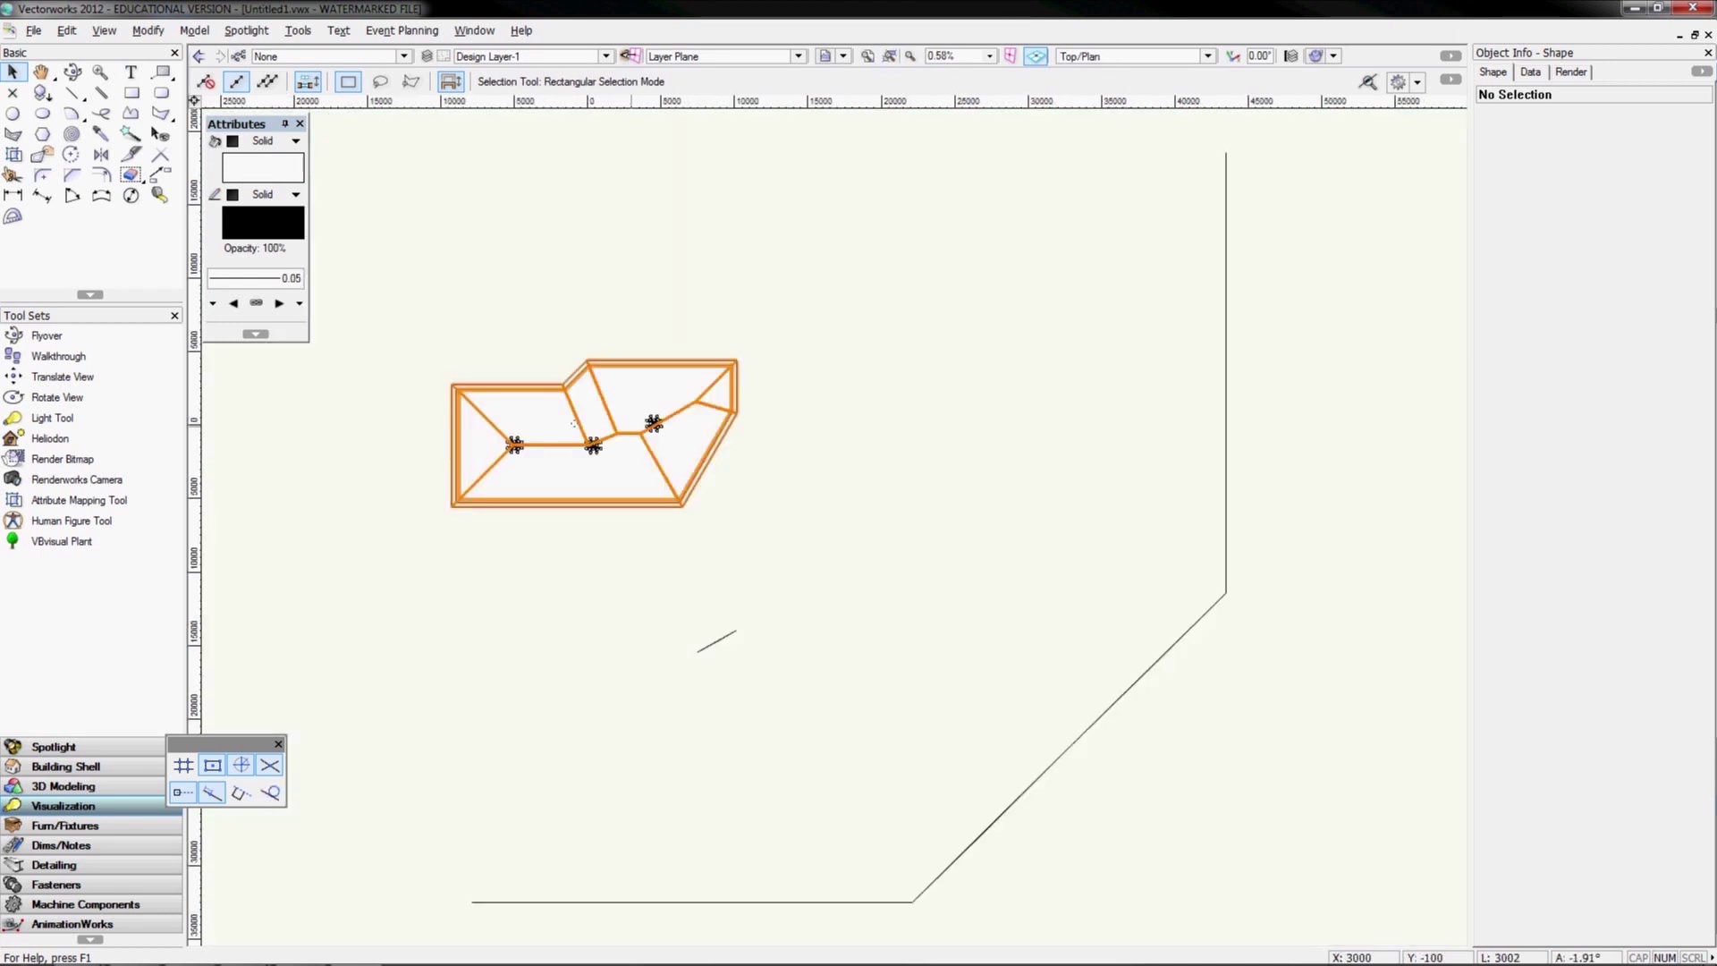
left_click(237, 55)
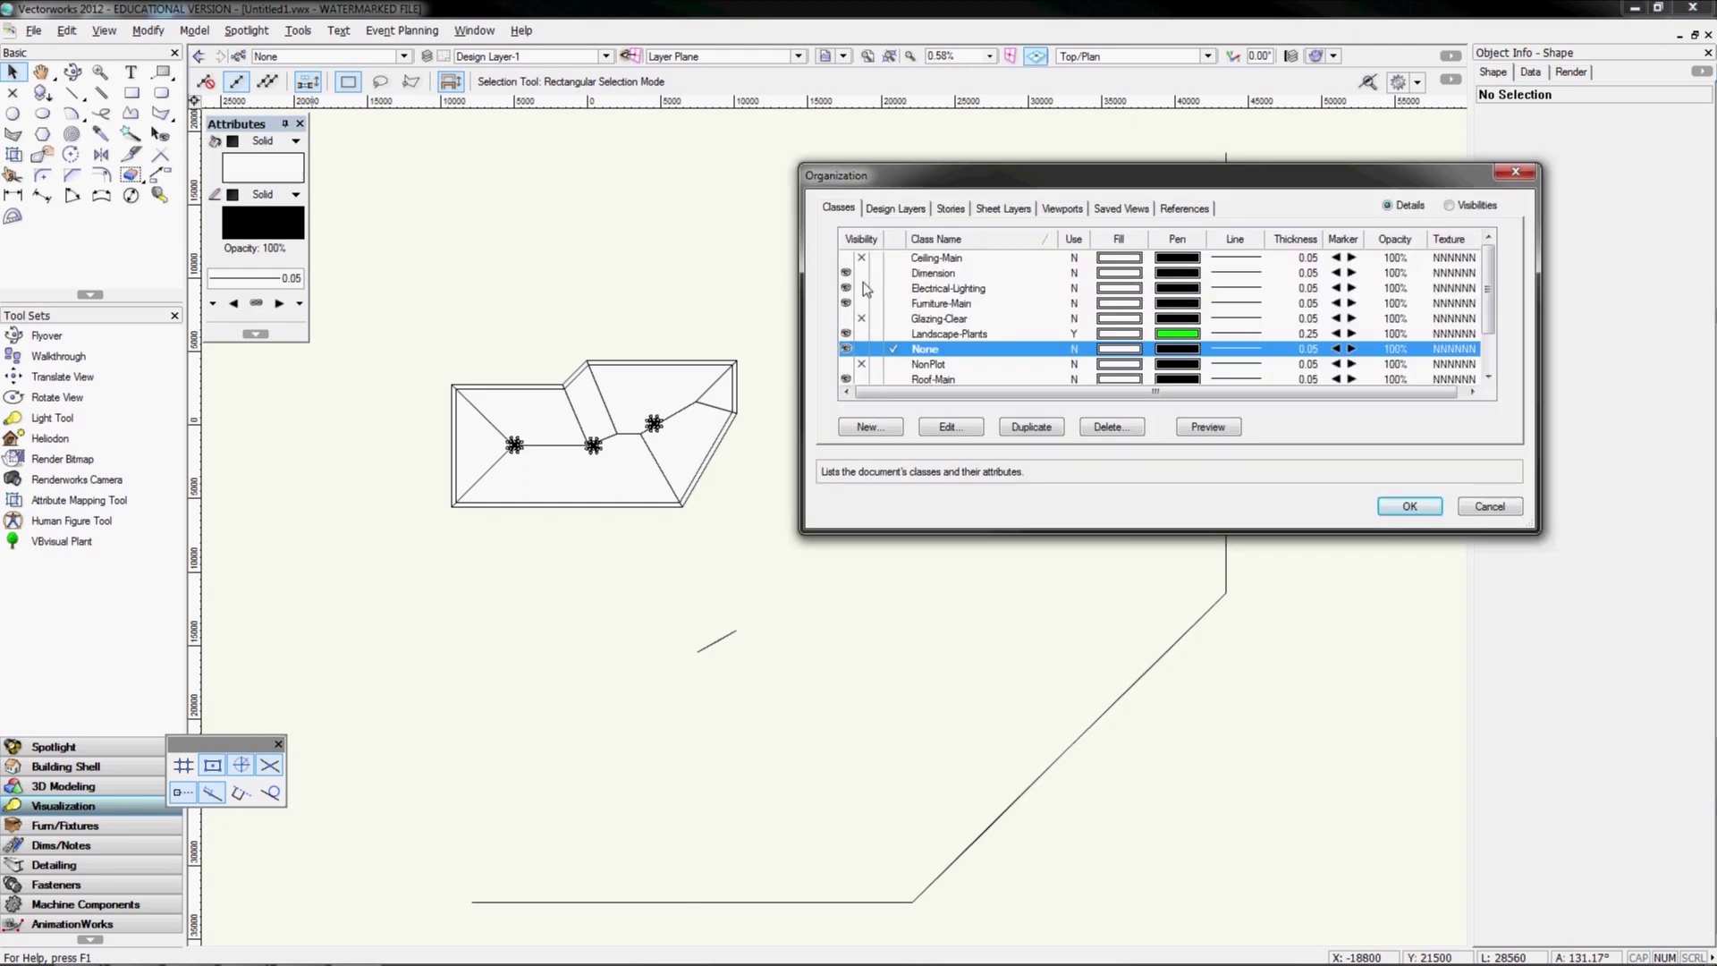
scroll(865, 293, "down", 1)
scroll(865, 298, "down", 1)
left_click(861, 334)
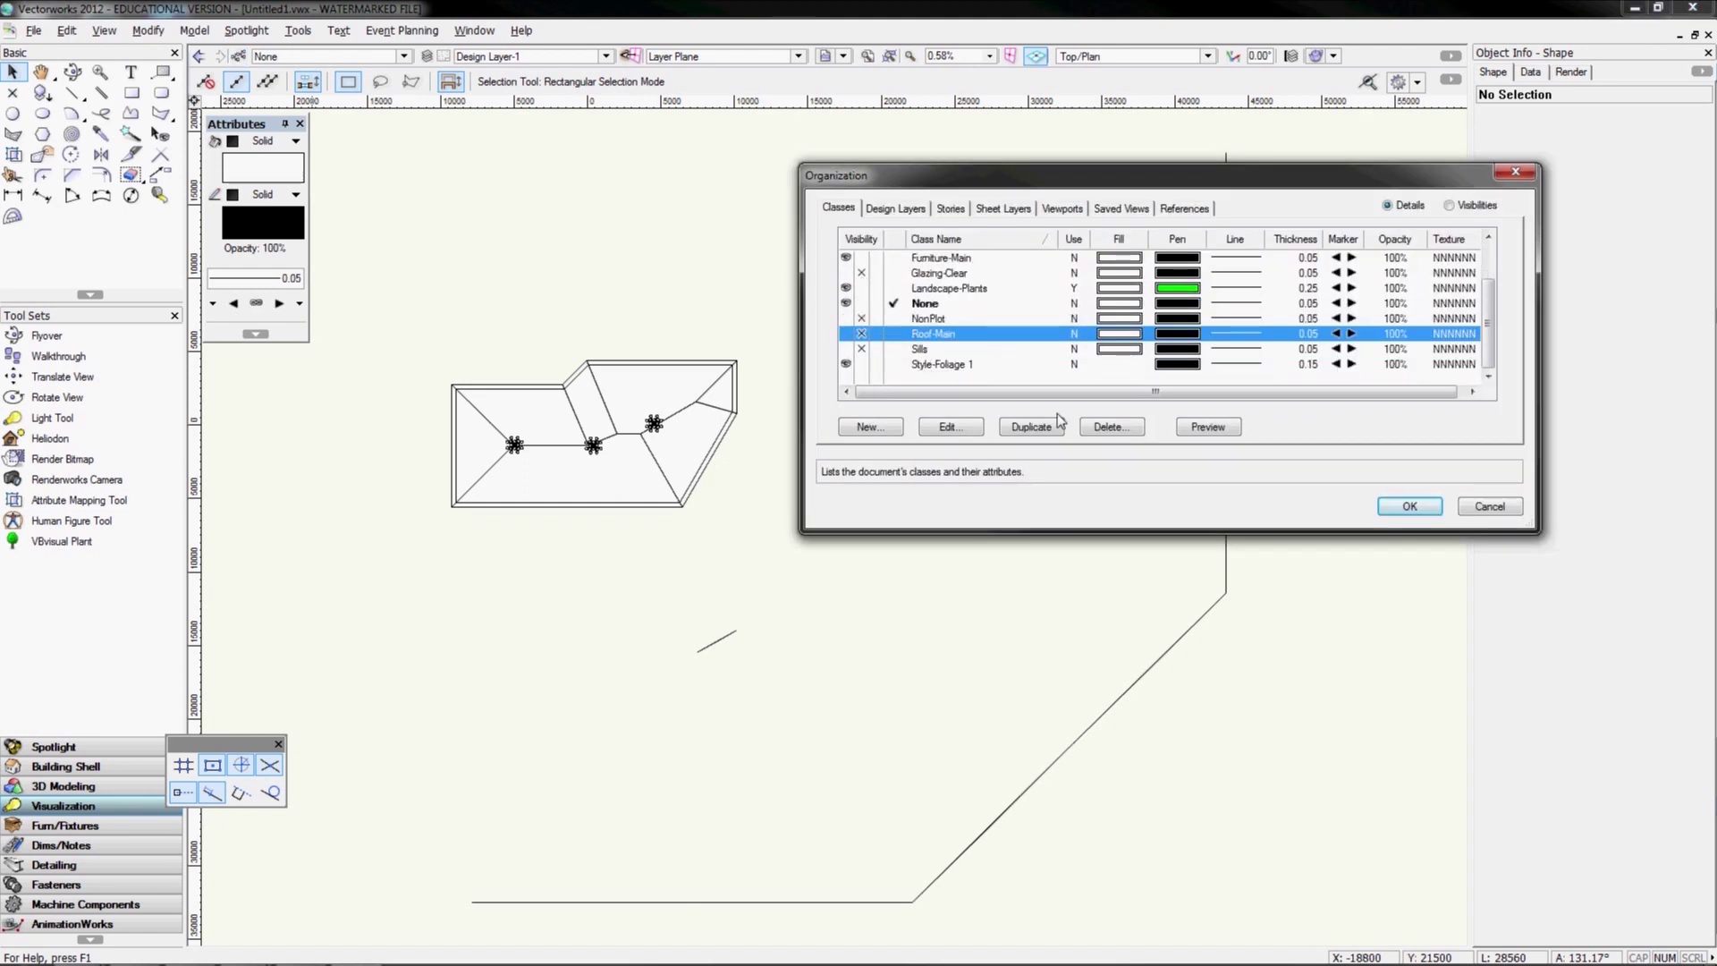
key("Return")
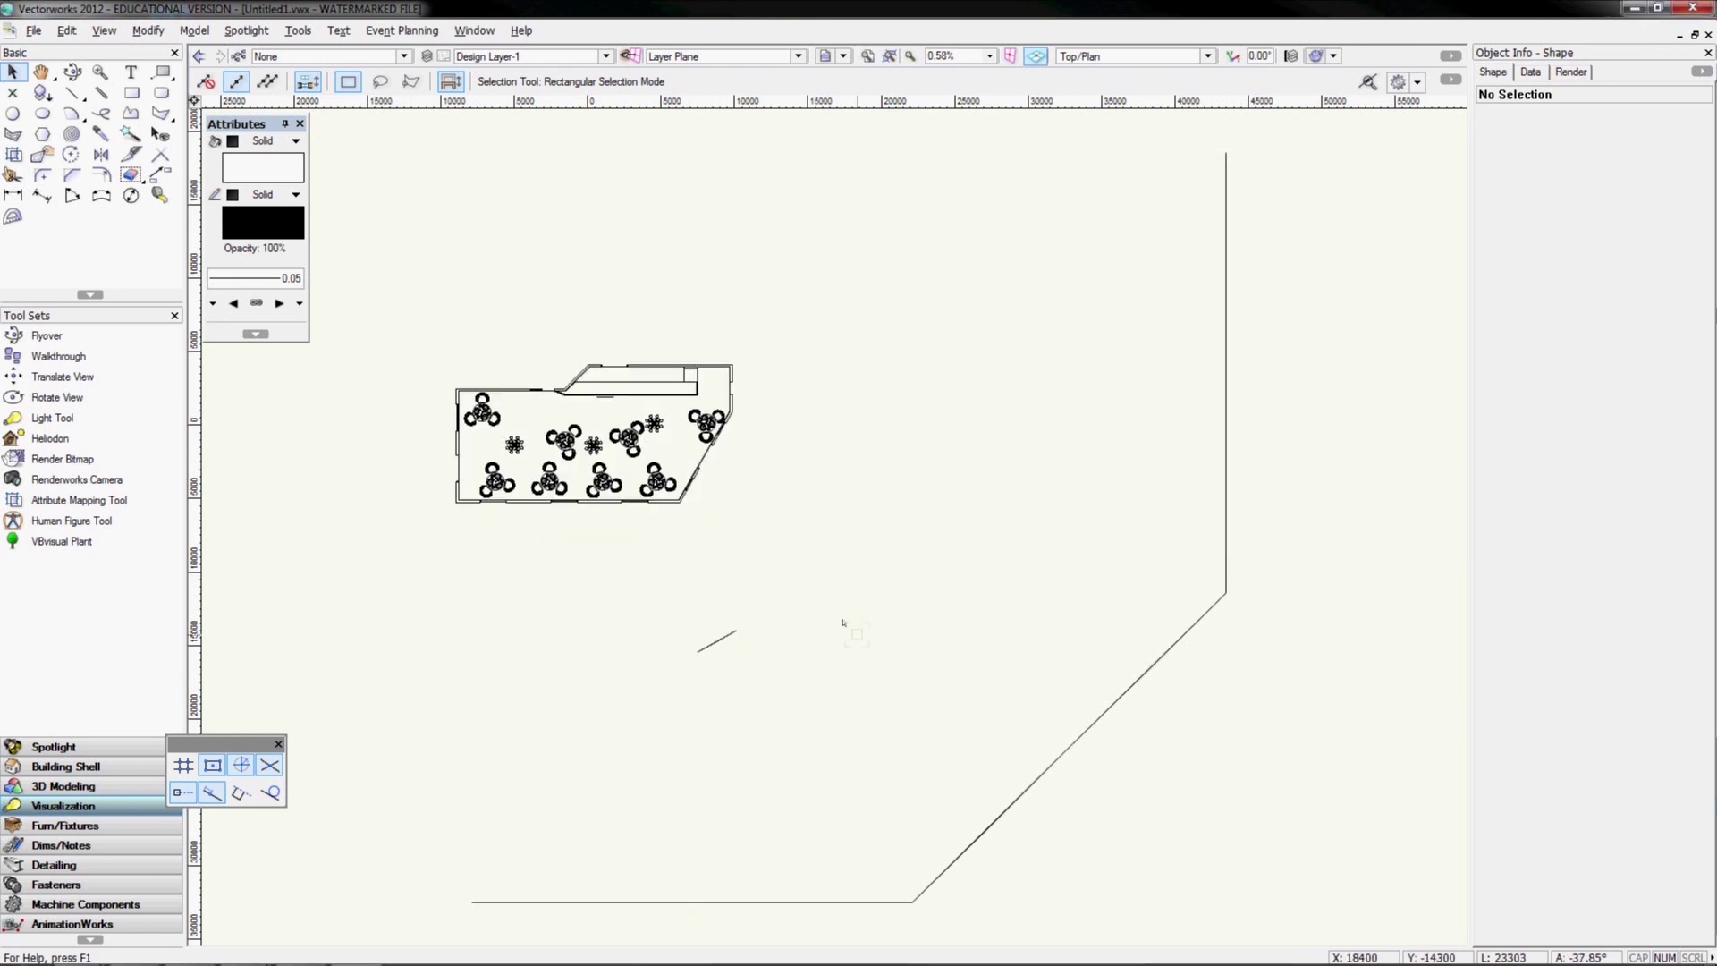
Check the image prop standing outside the building and the waitress prop beside the bar counter in the plan view
left_click(713, 643)
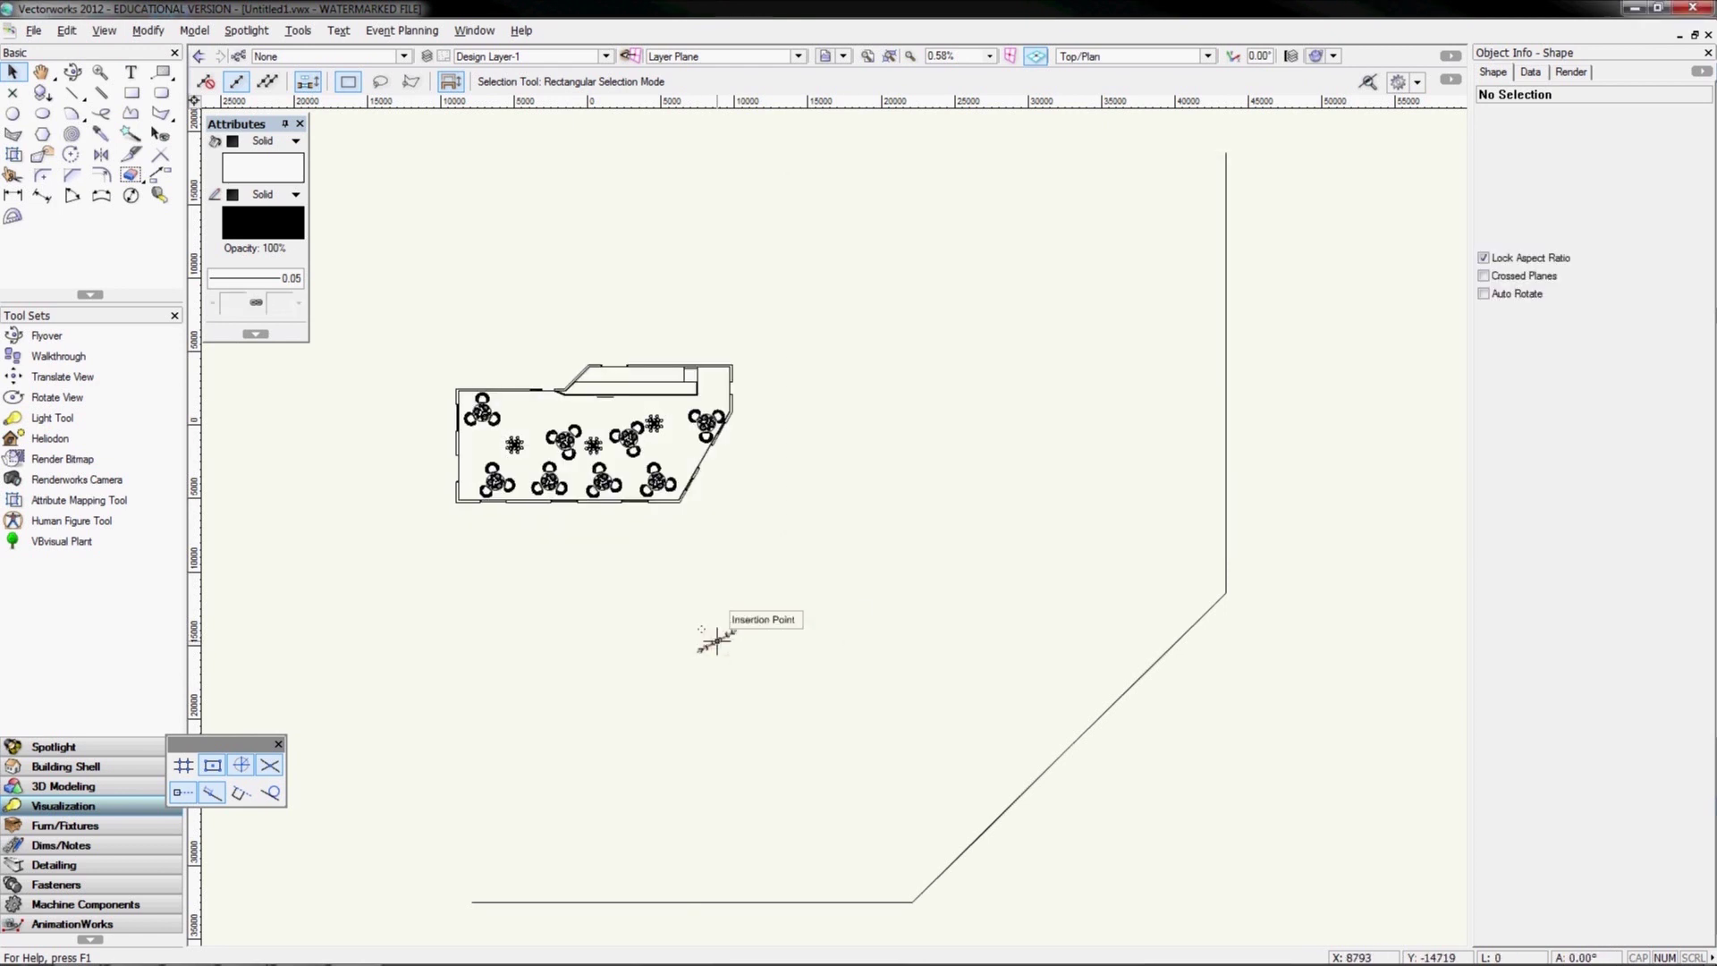
left_click(715, 641)
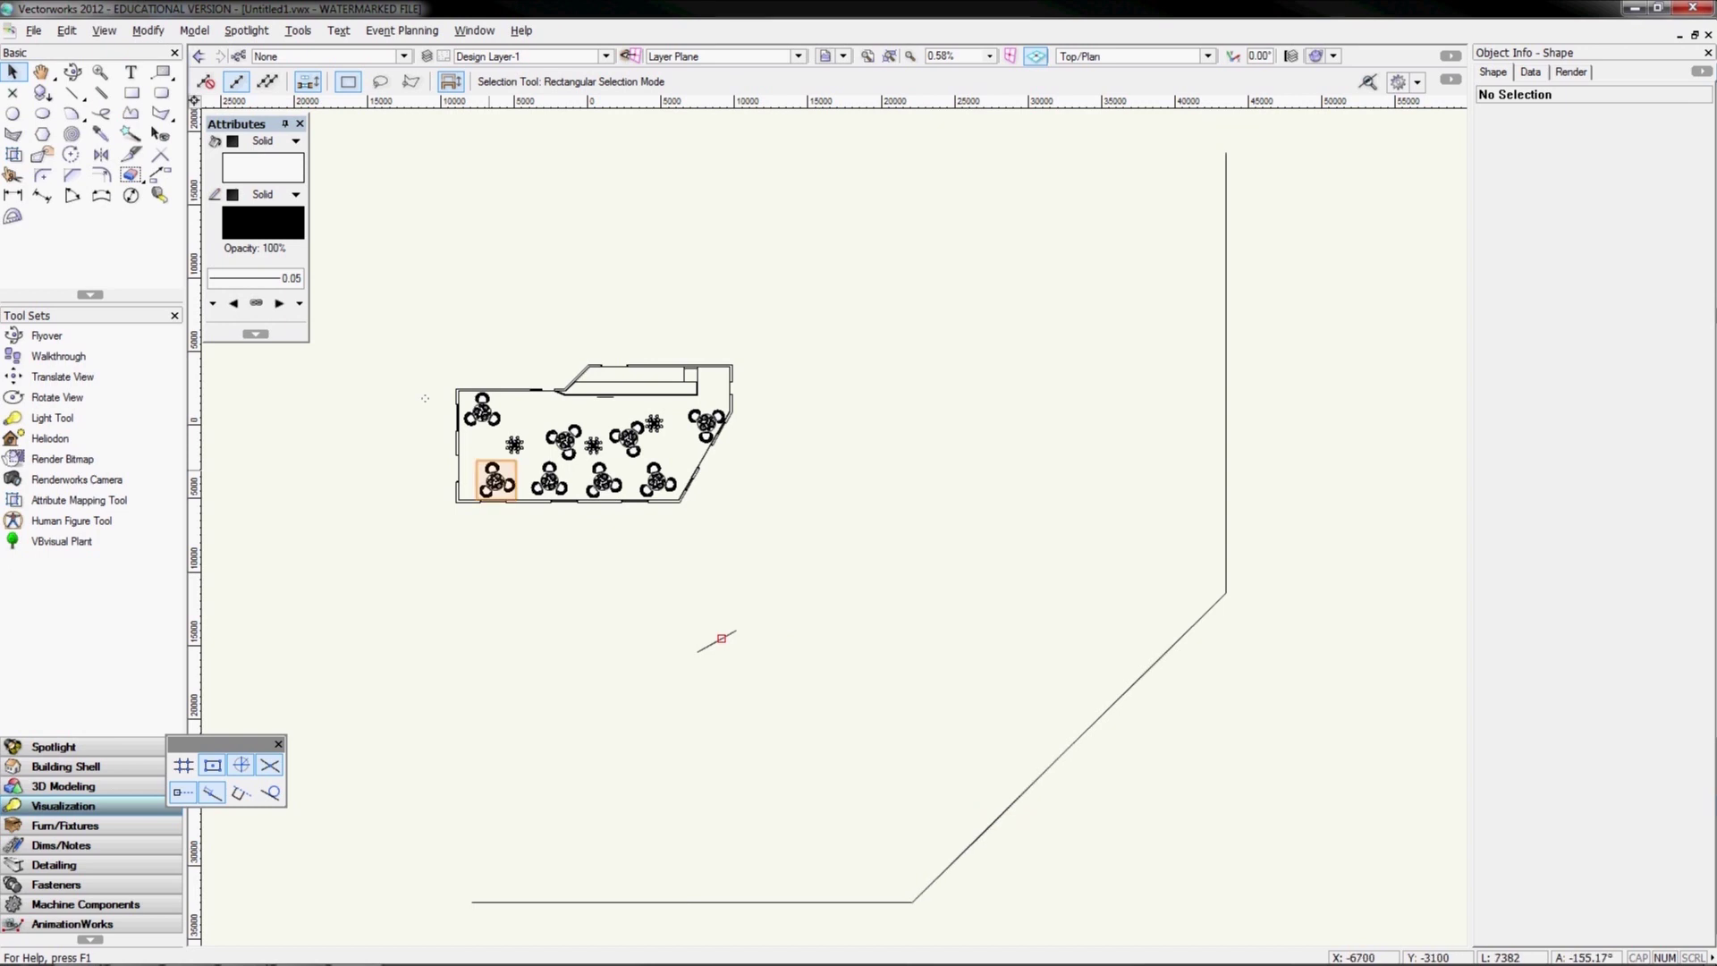
scroll(510, 390, "up", 3)
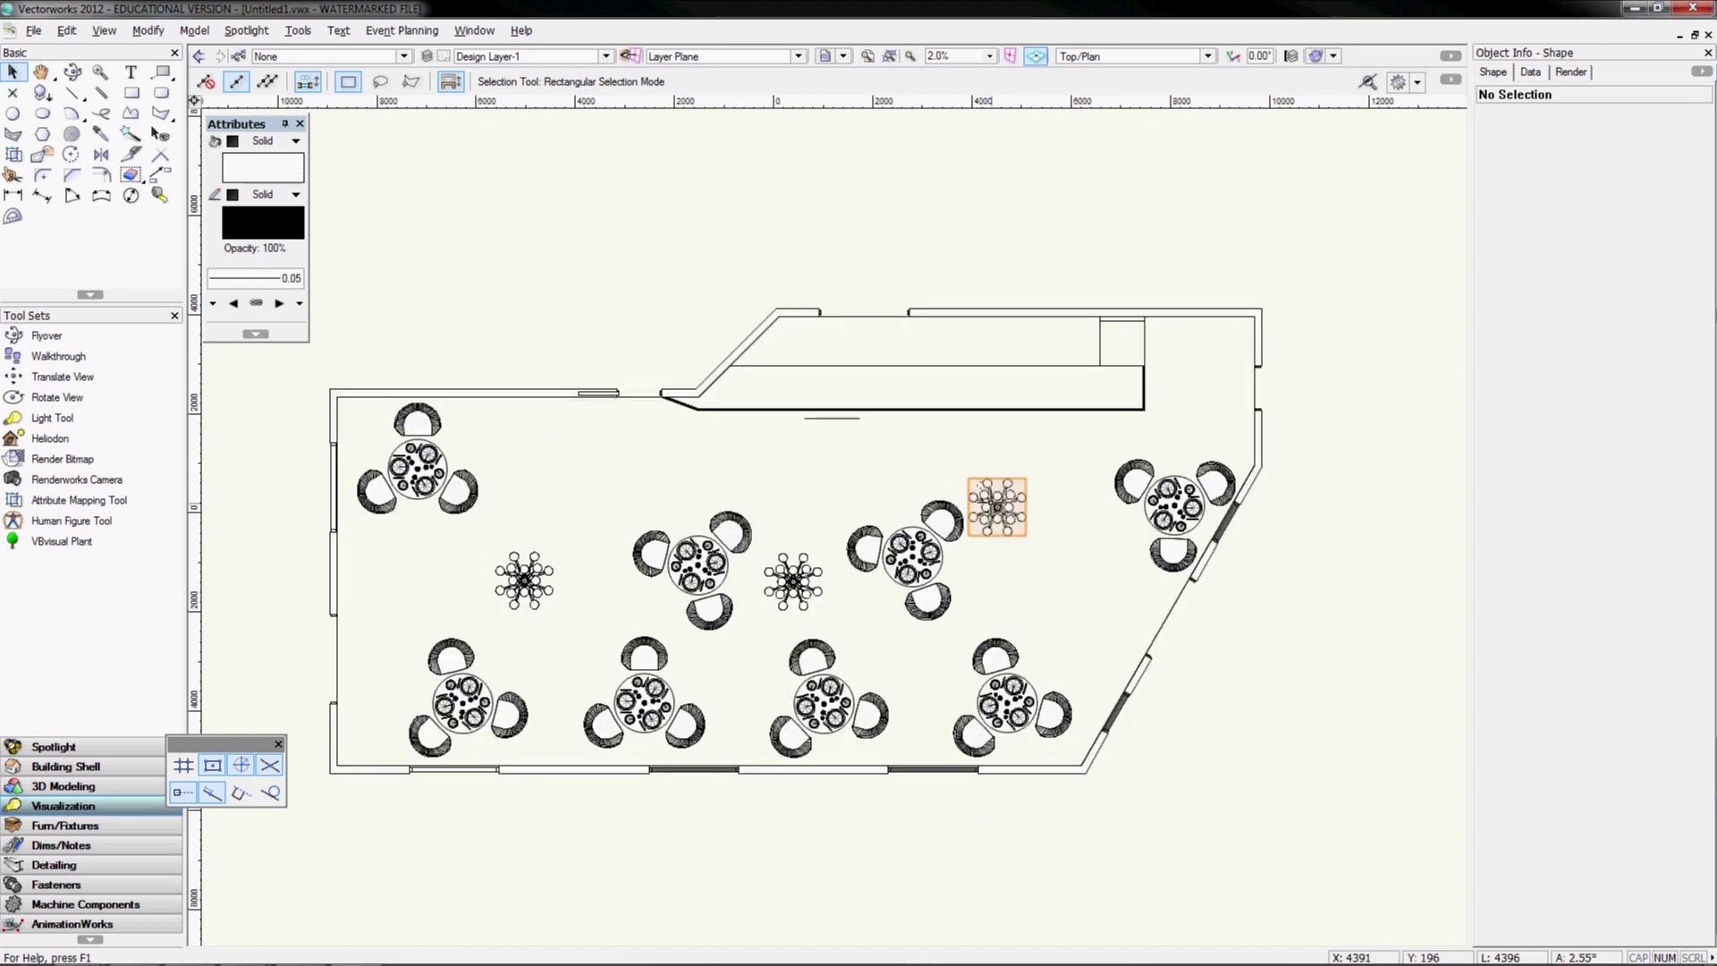
left_click(832, 418)
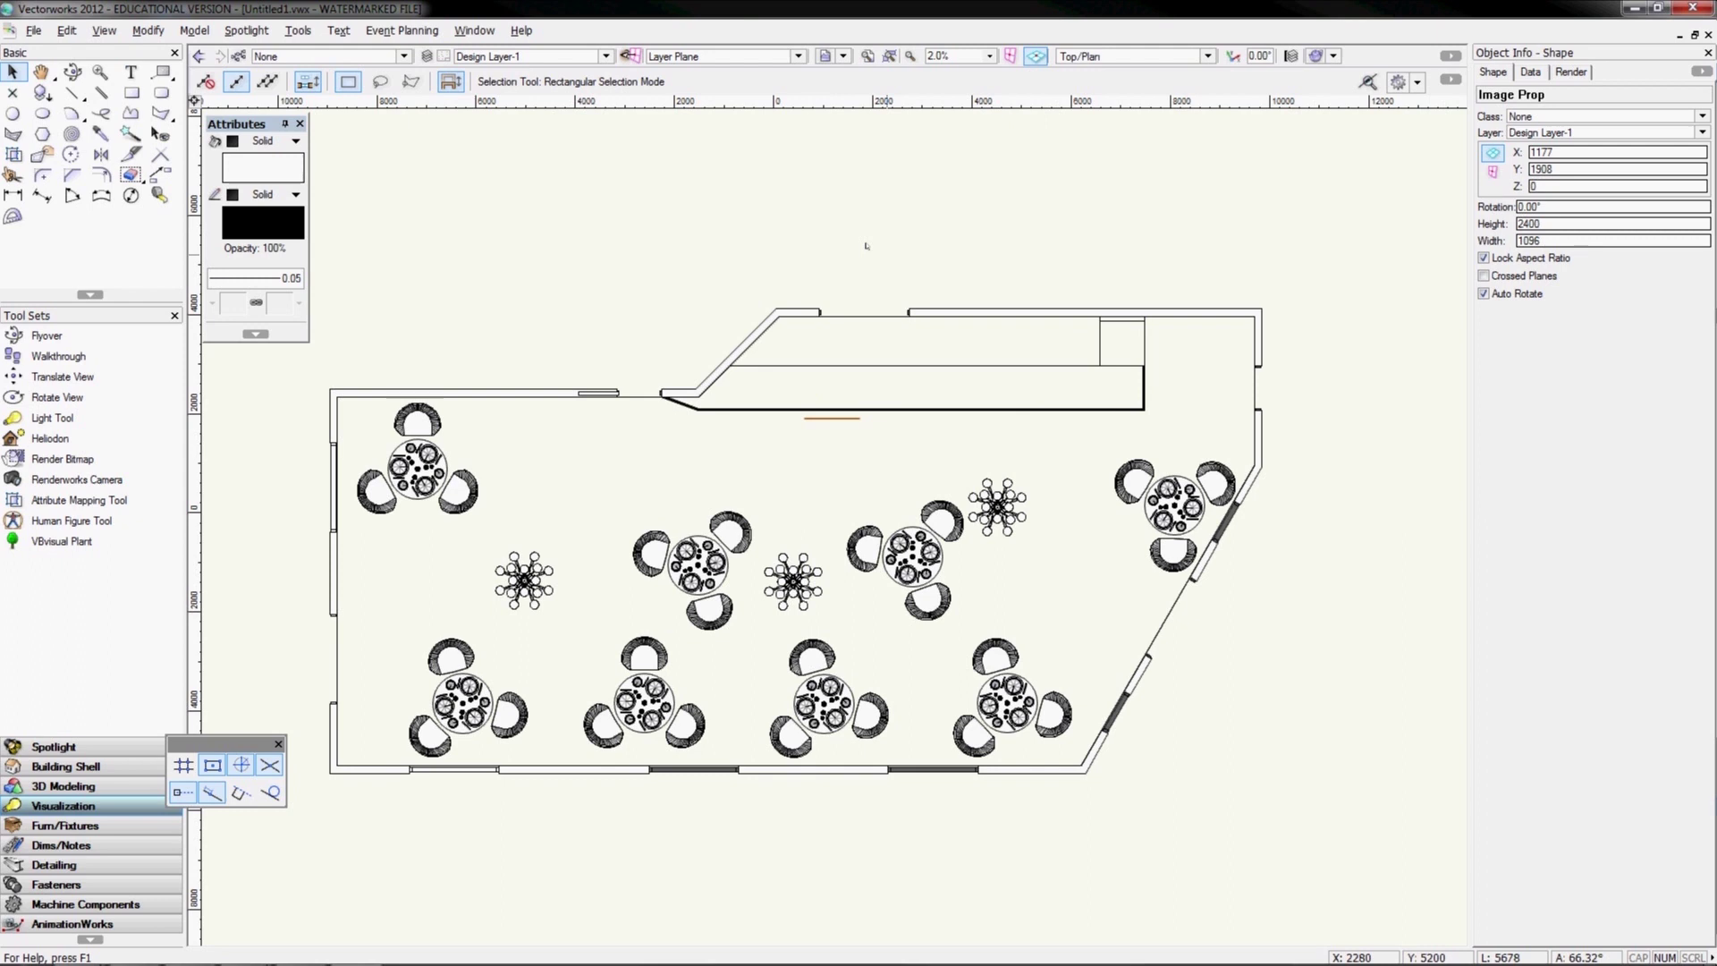
left_click(654, 223)
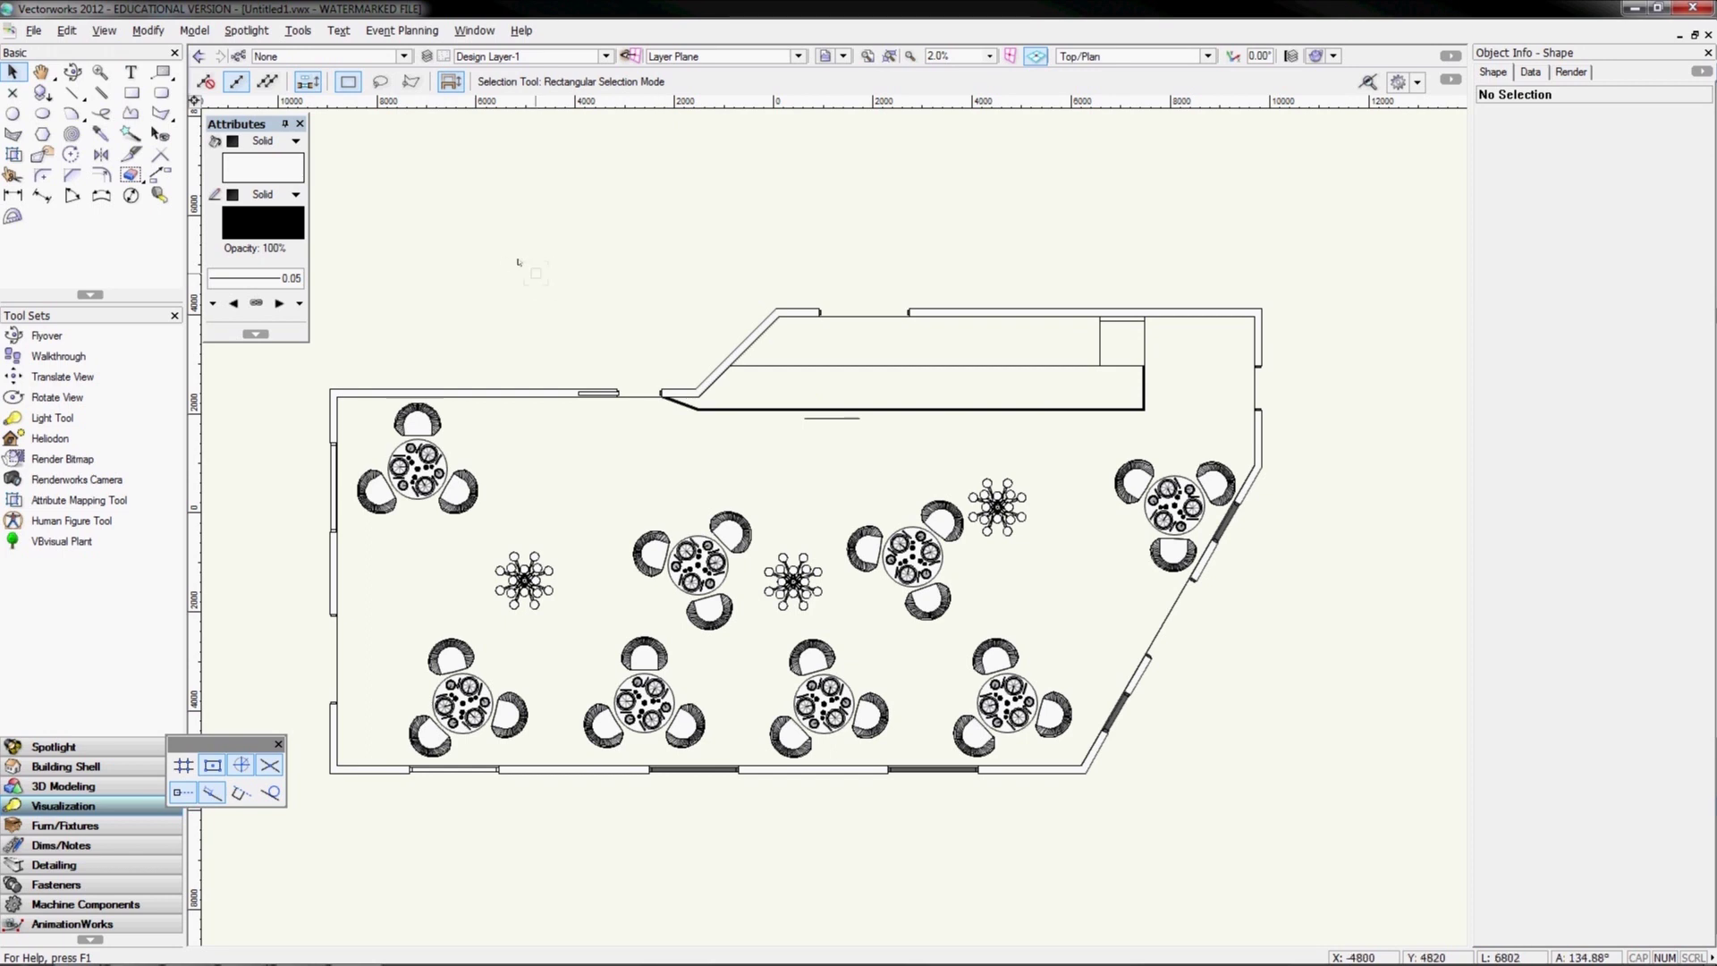
Walk through the restaurant interior in perspective, viewing the waitress, tables and windows in the rendered scene, and return to the full Top/Plan view
left_click(57, 356)
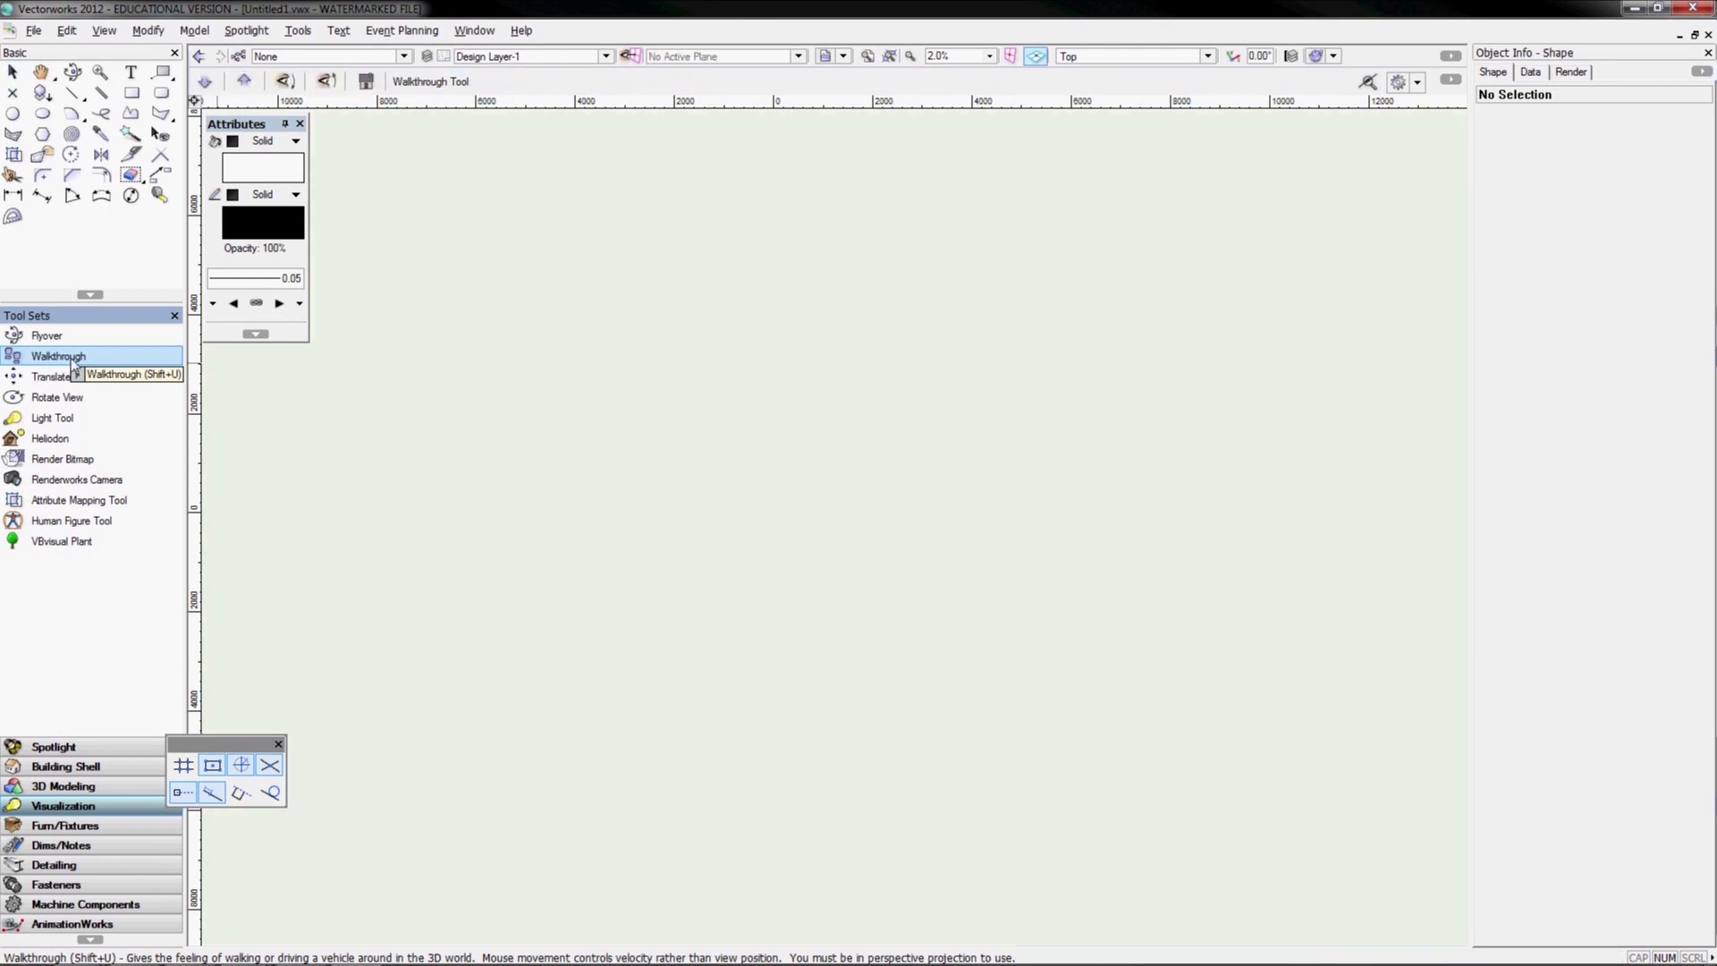
left_click(773, 513)
left_click_drag(758, 482, 812, 428)
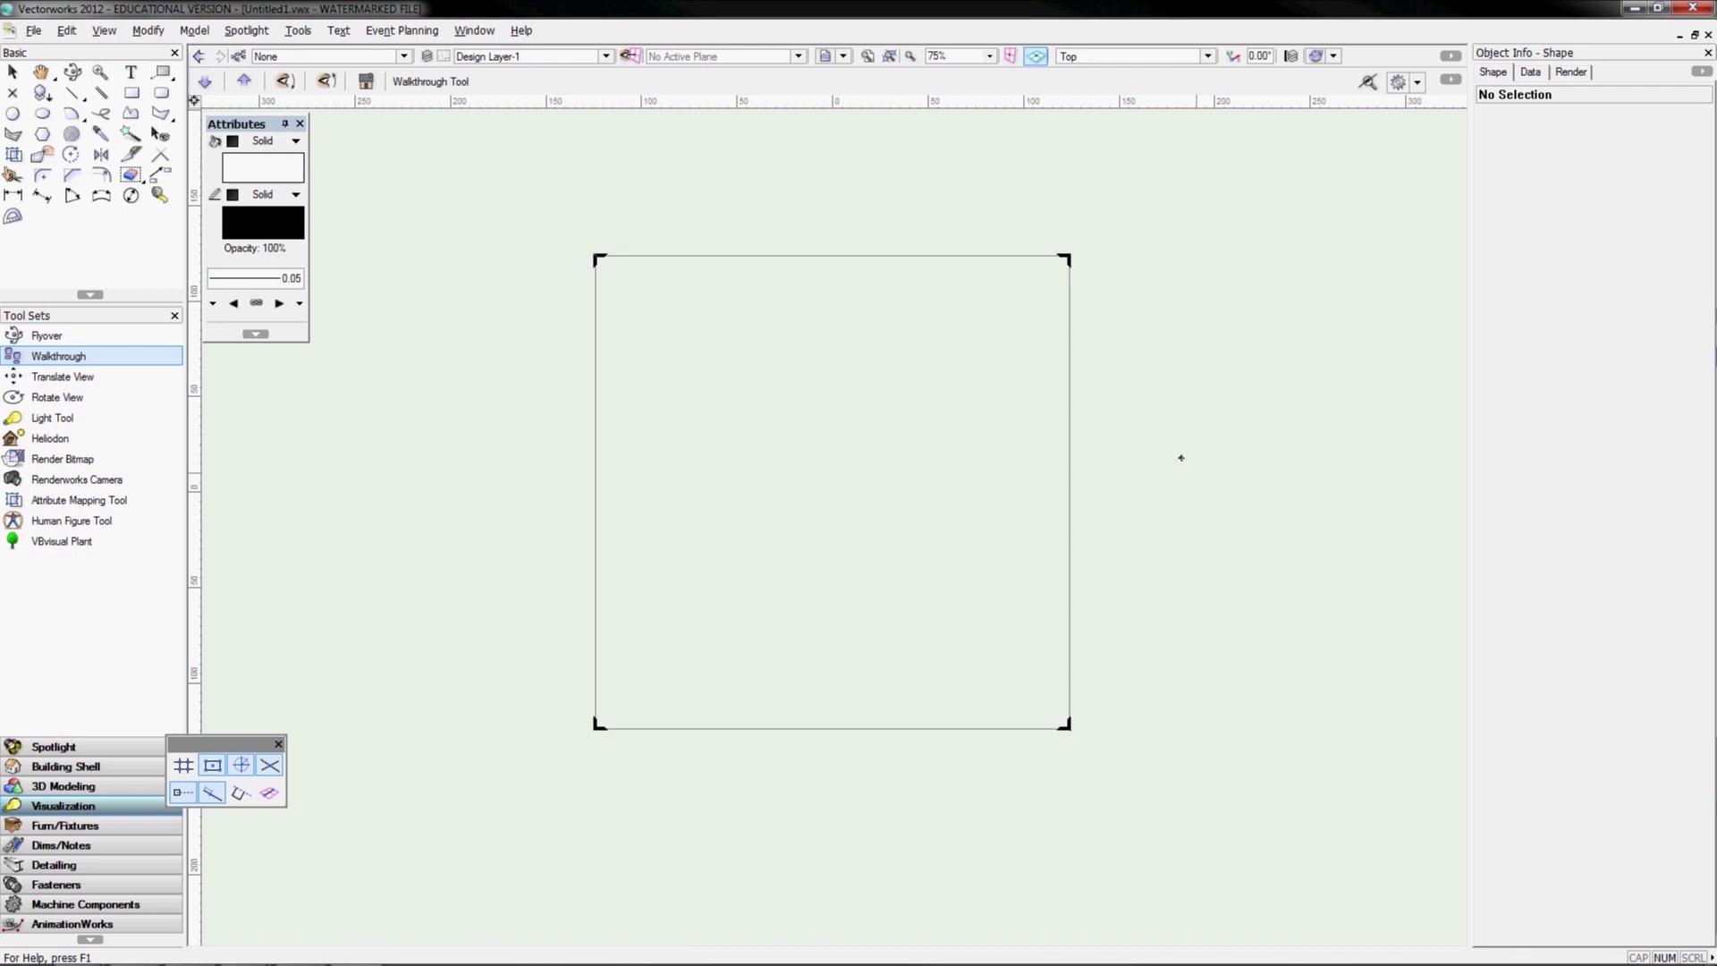
left_click_drag(1181, 458, 818, 333)
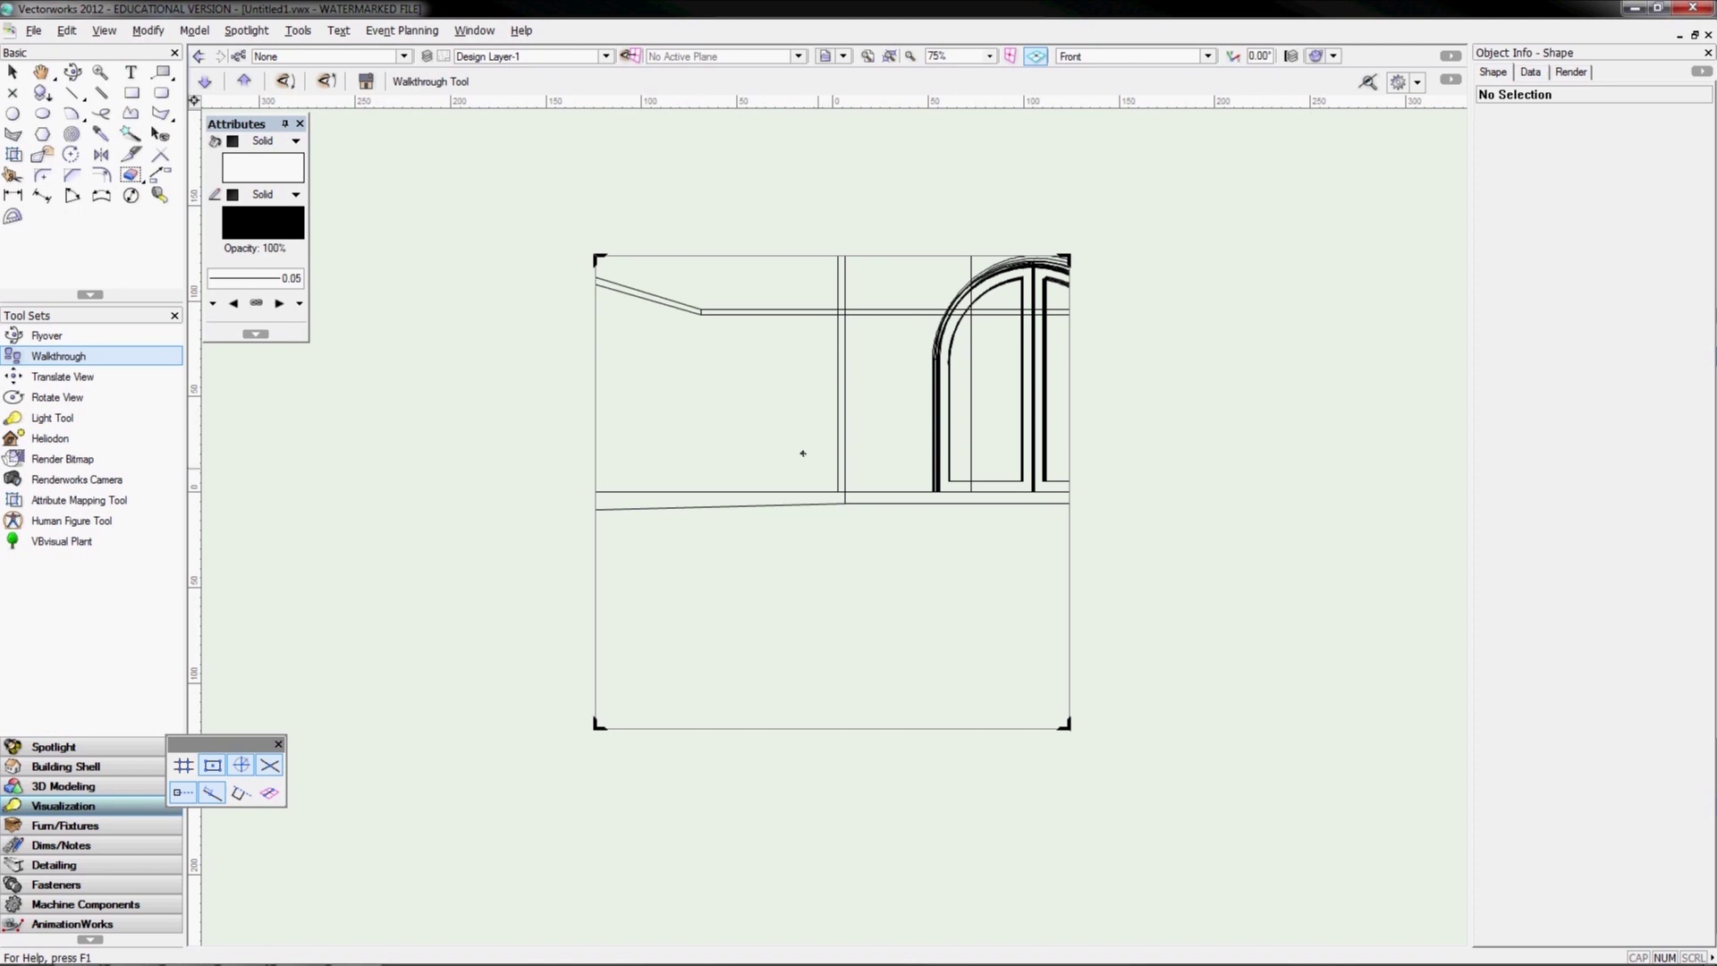
left_click_drag(803, 453, 814, 585)
left_click_drag(827, 465, 1039, 403)
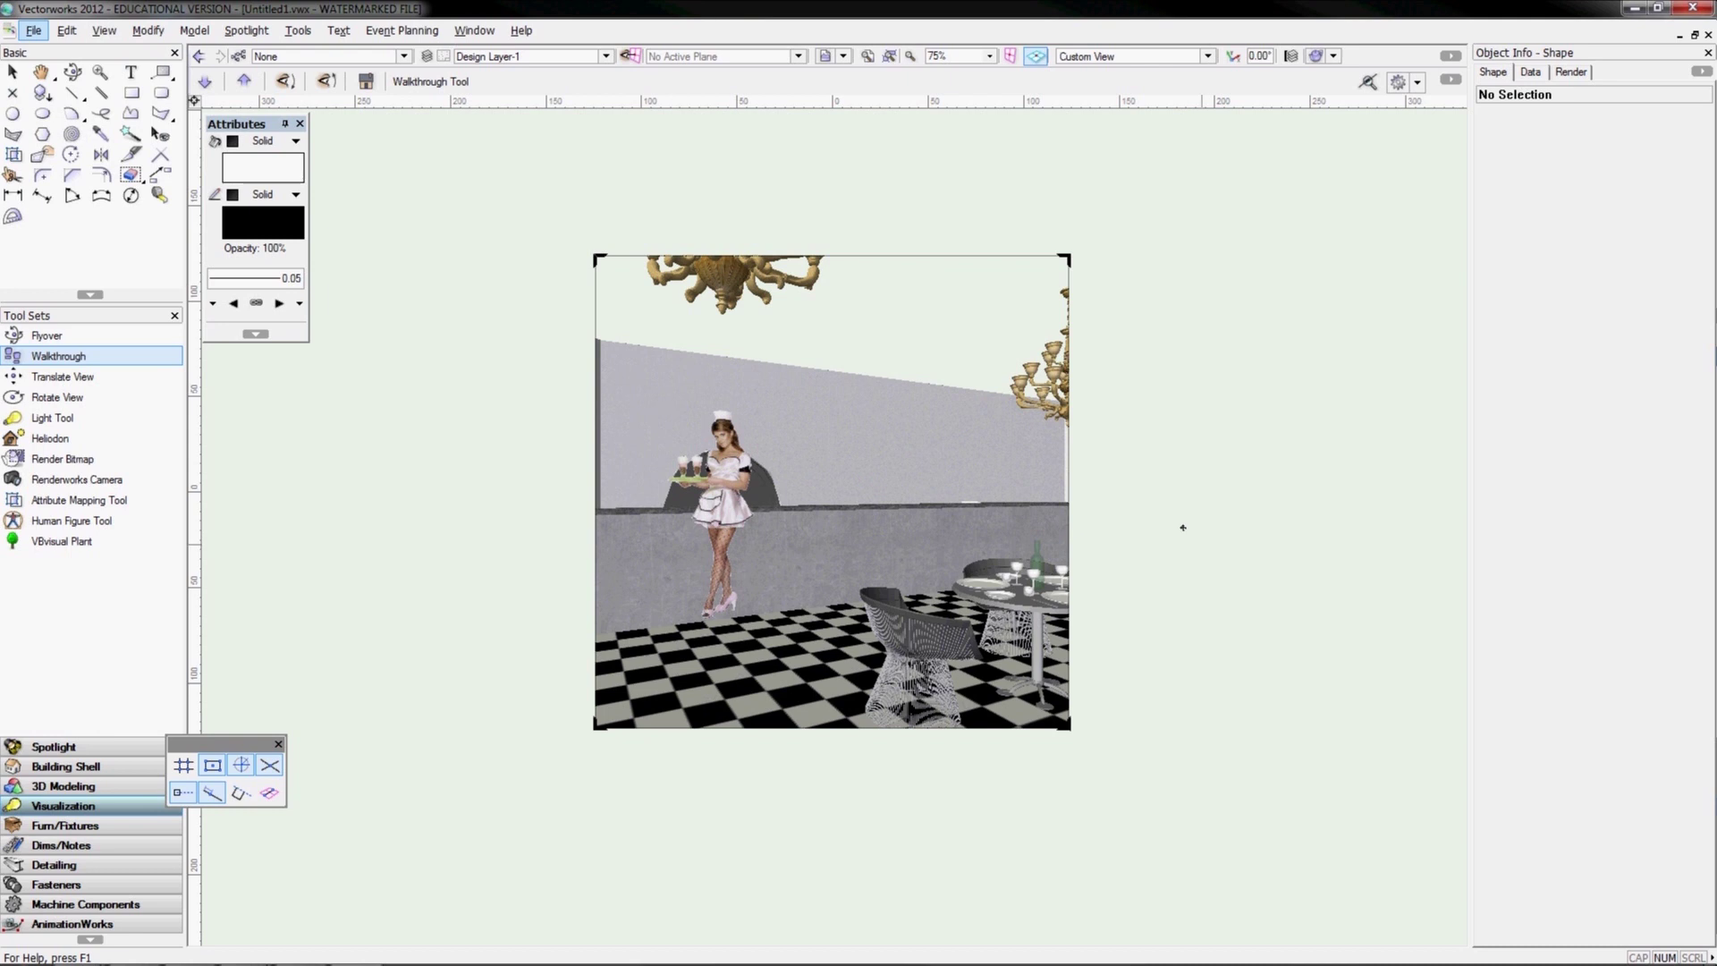
left_click_drag(1183, 528, 833, 506)
left_click_drag(971, 212, 882, 379)
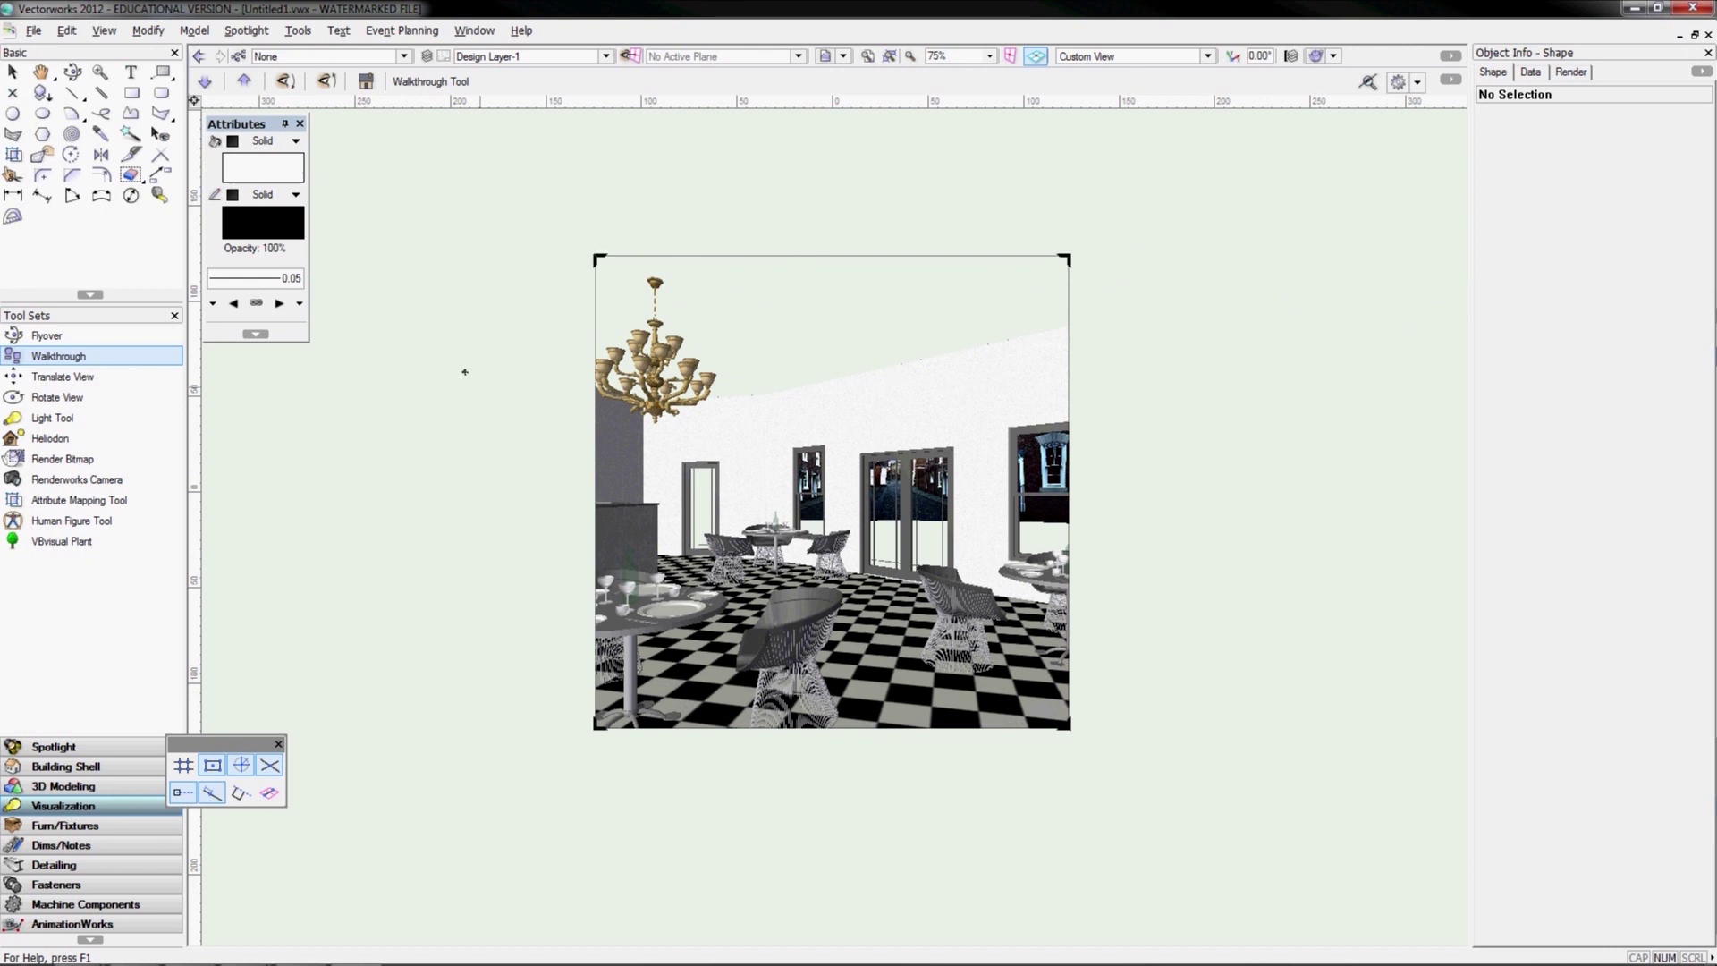
key("x")
key("5")
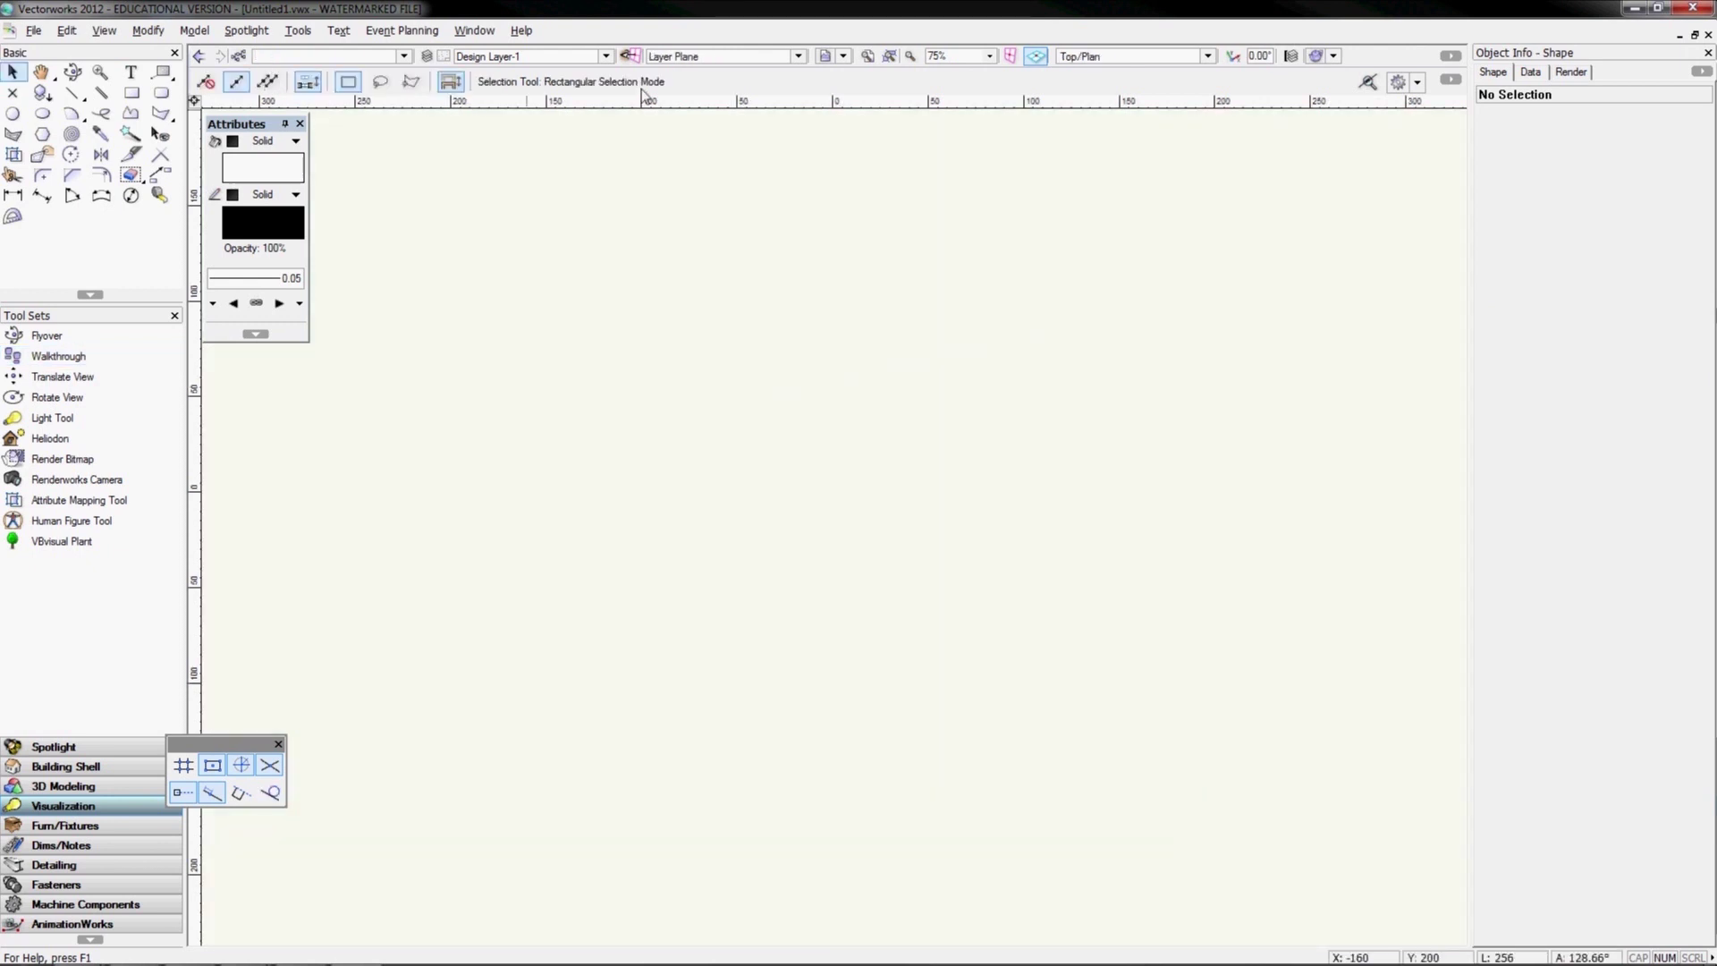
key("ctrl+4")
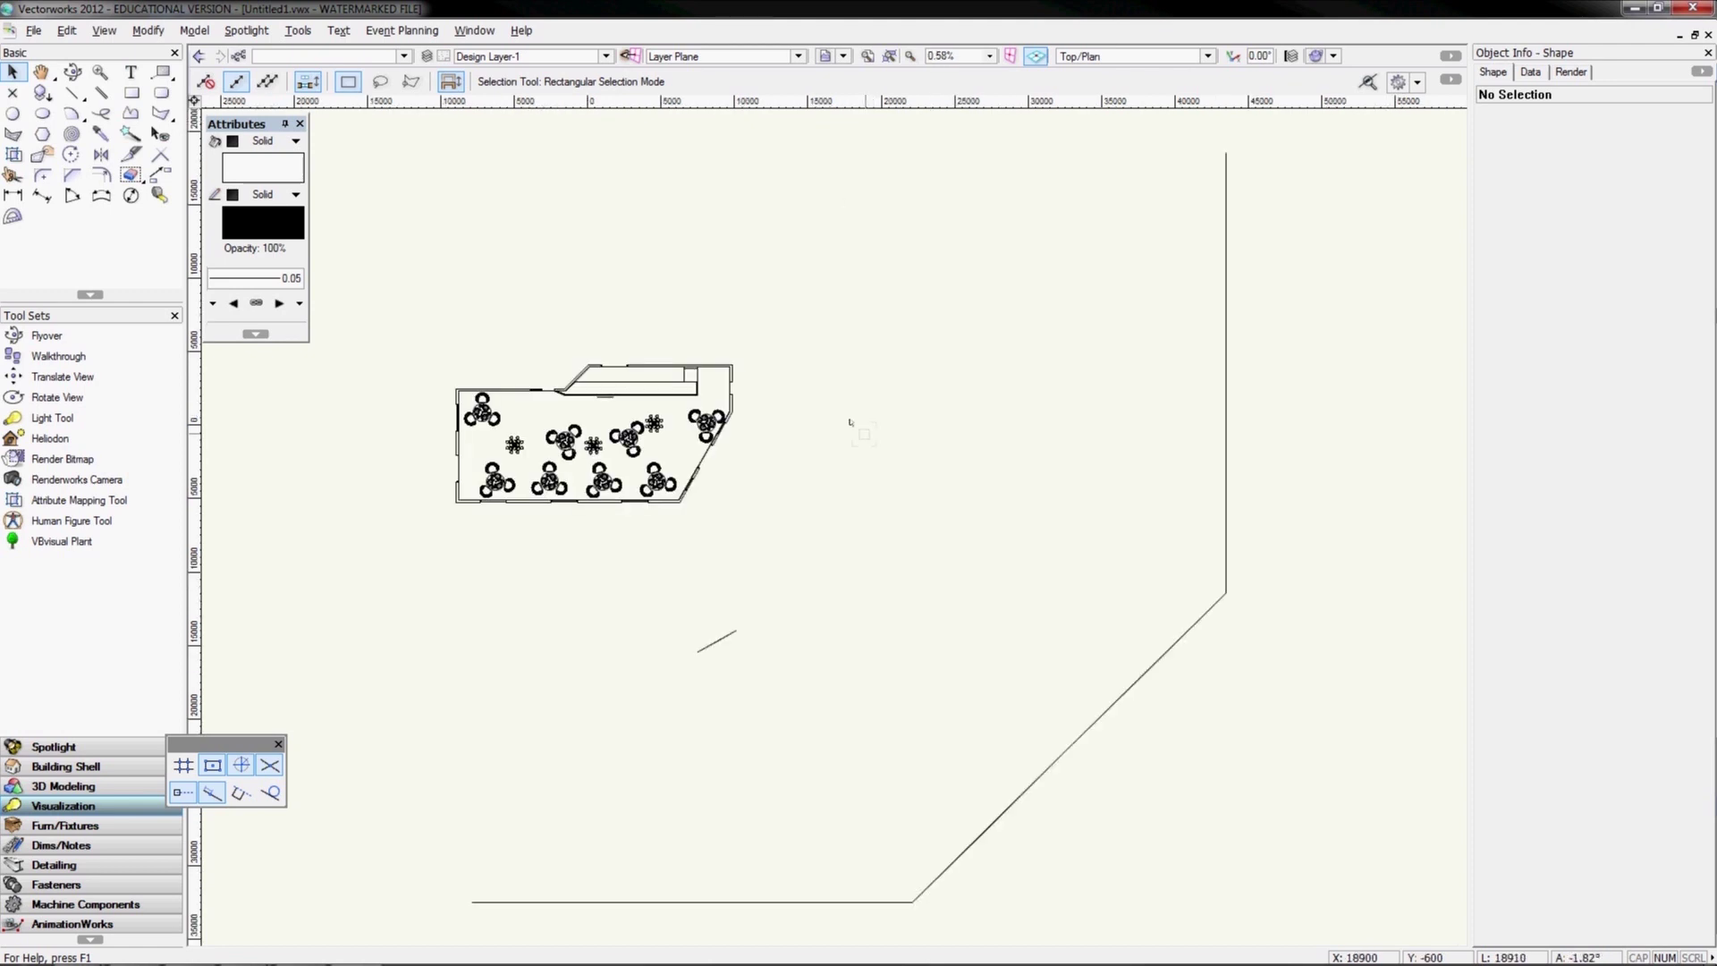